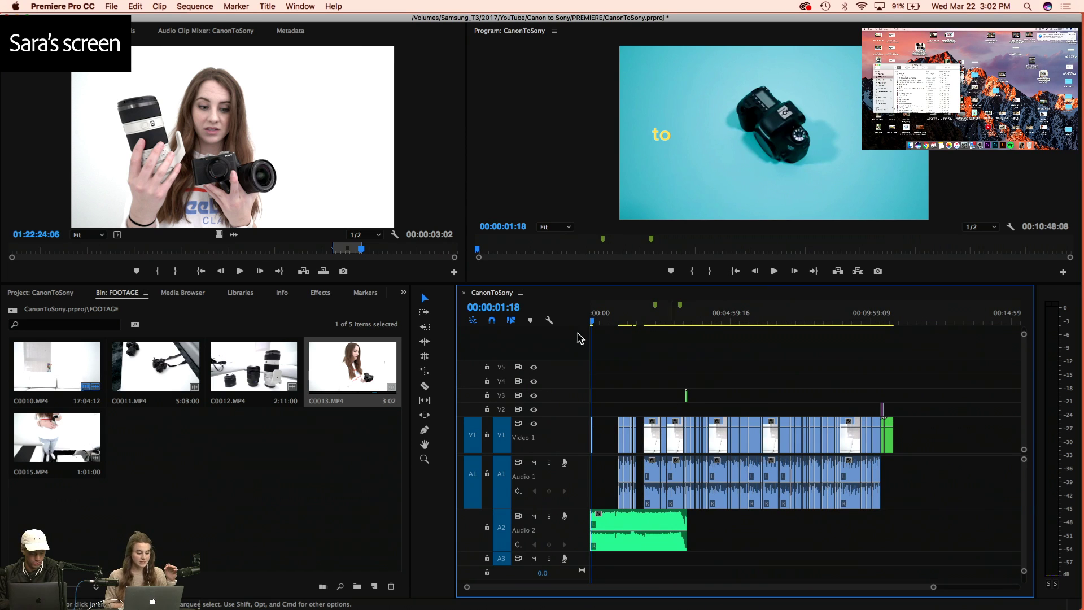
Open the C0011.MP4 footage clip for preview and skim to 01:16:18:09
double_click(62, 367)
double_click(145, 372)
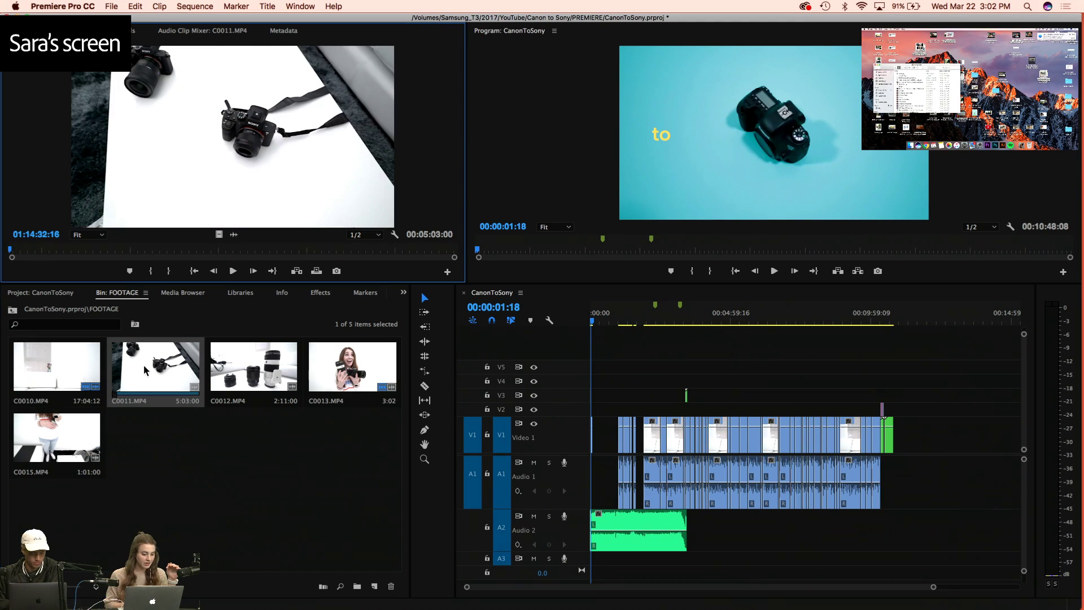
left_click(162, 250)
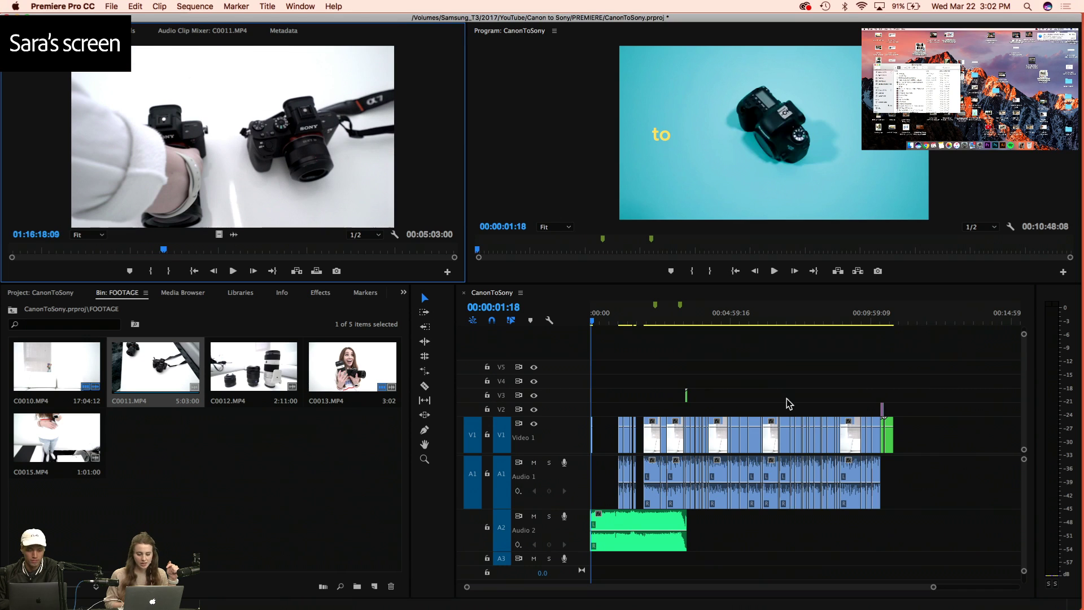
Skim through the CanonToSony sequence, park the playhead at 00:05:00:23 and save the project
left_click(644, 321)
left_click_drag(646, 320, 805, 360)
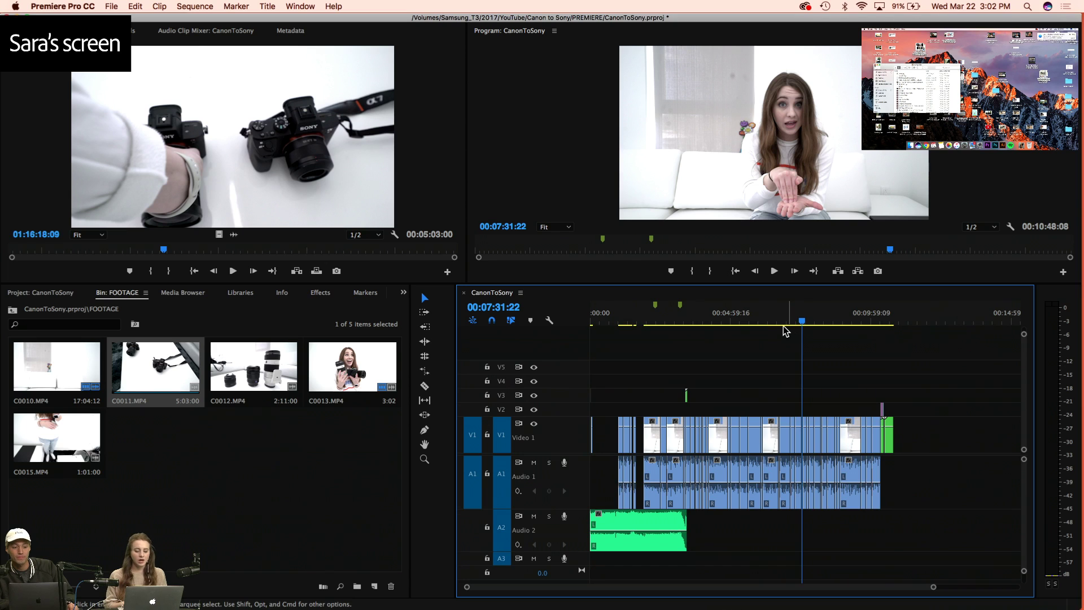
left_click_drag(702, 323, 734, 330)
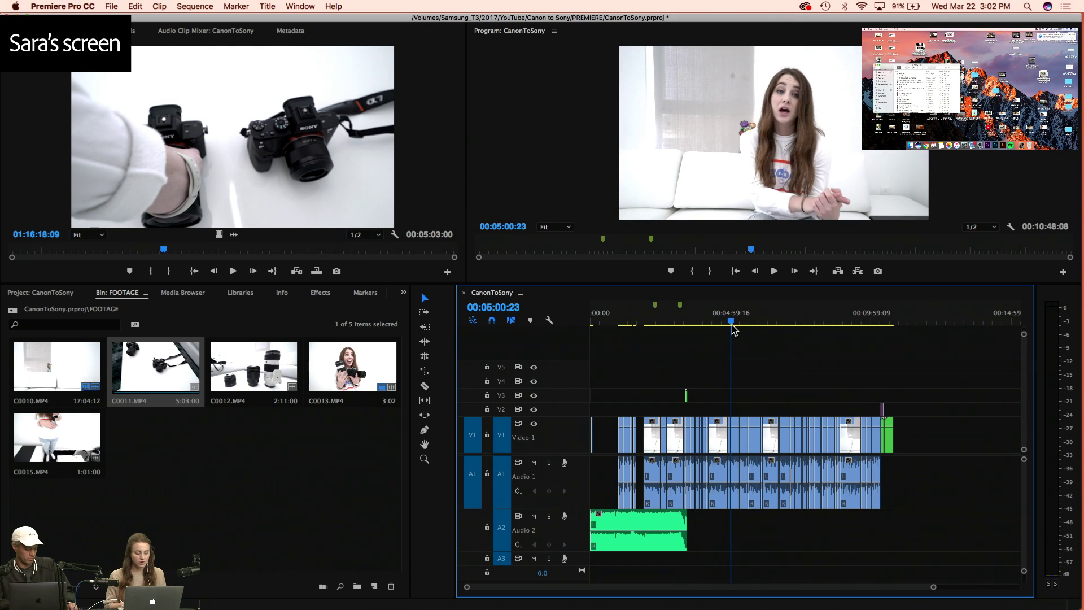
key("super+s")
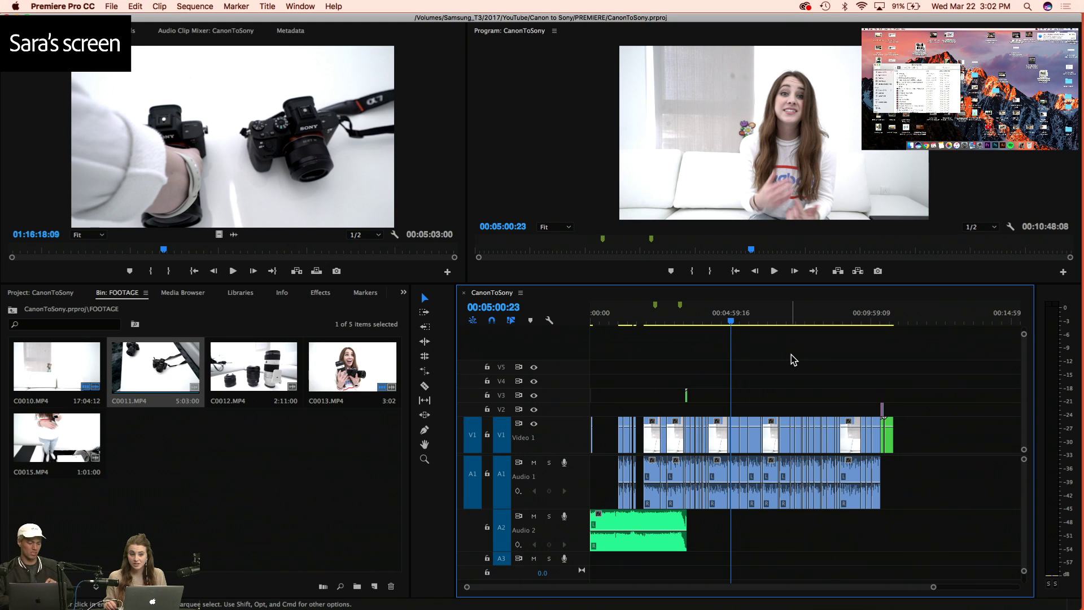
Play the opening of the sequence from the start with the volume raised
key("equal")
key("equal")
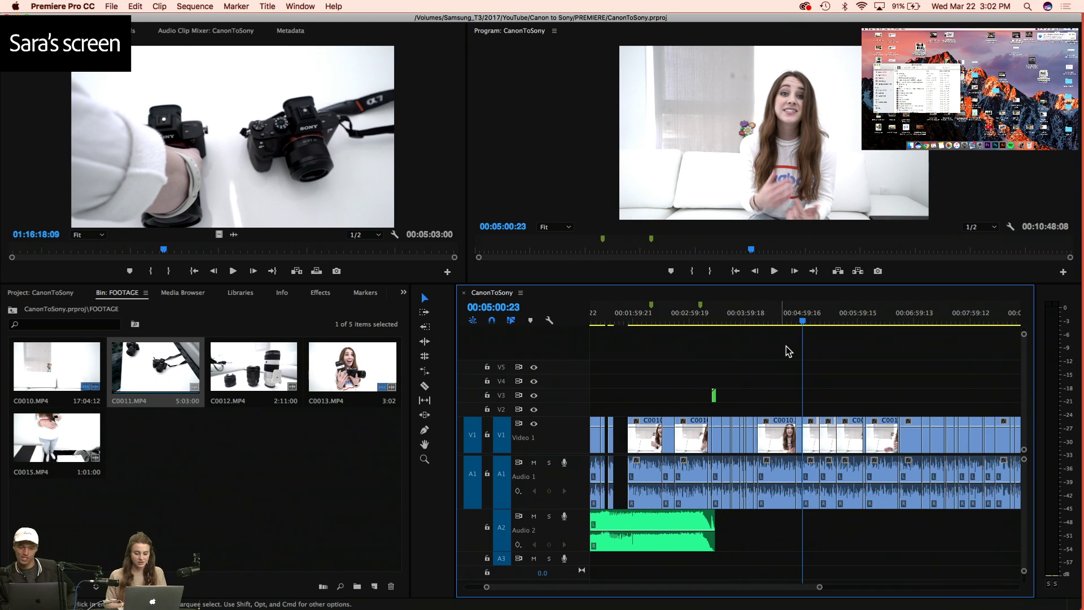
key("Home")
key("equal")
key("equal")
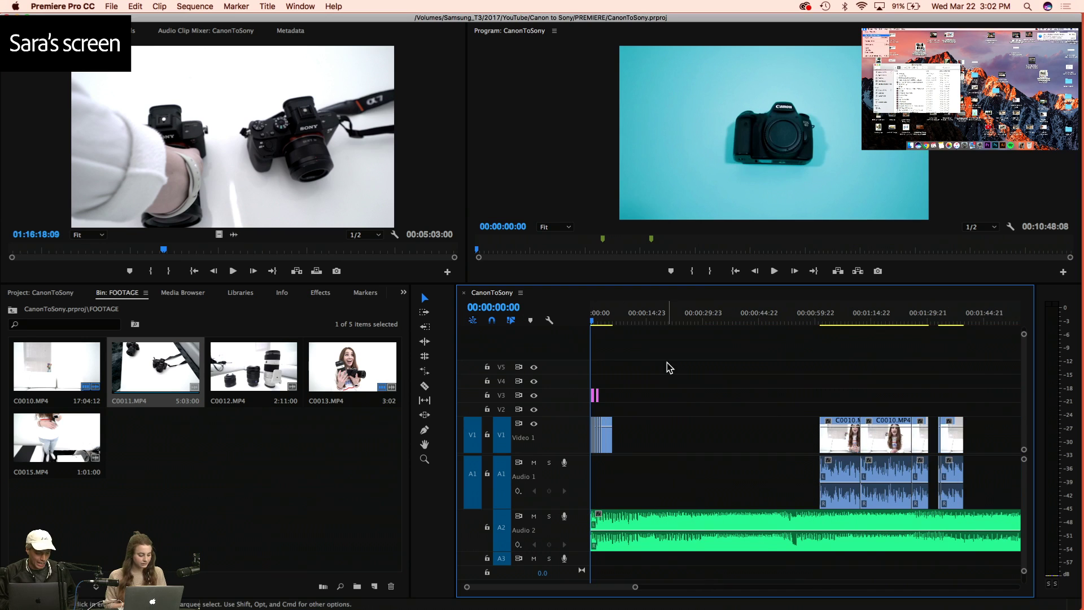
key("space")
key("XF86AudioRaiseVolume")
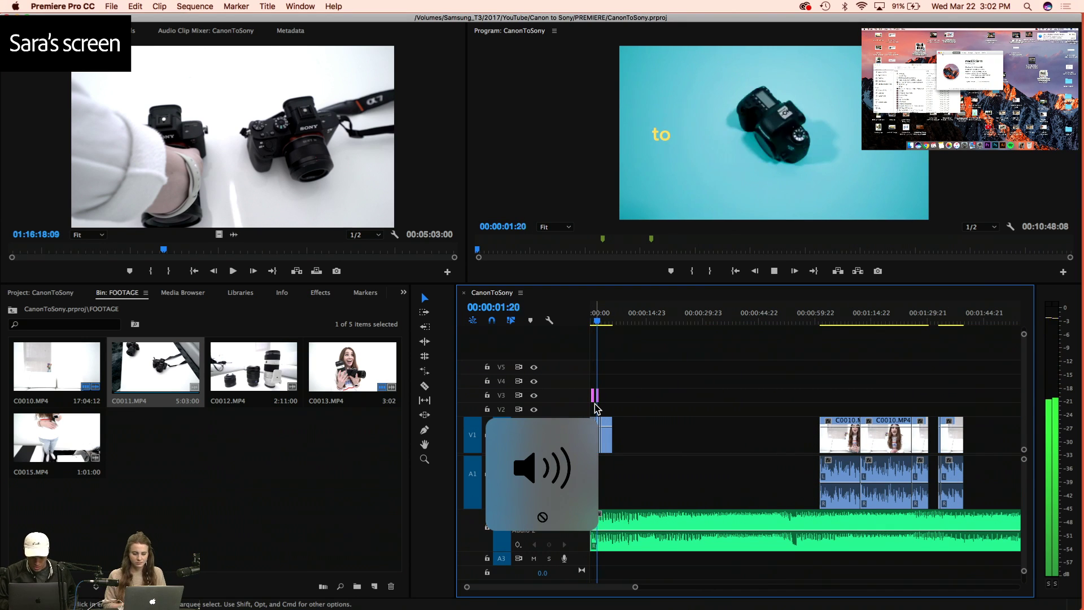
key("equal")
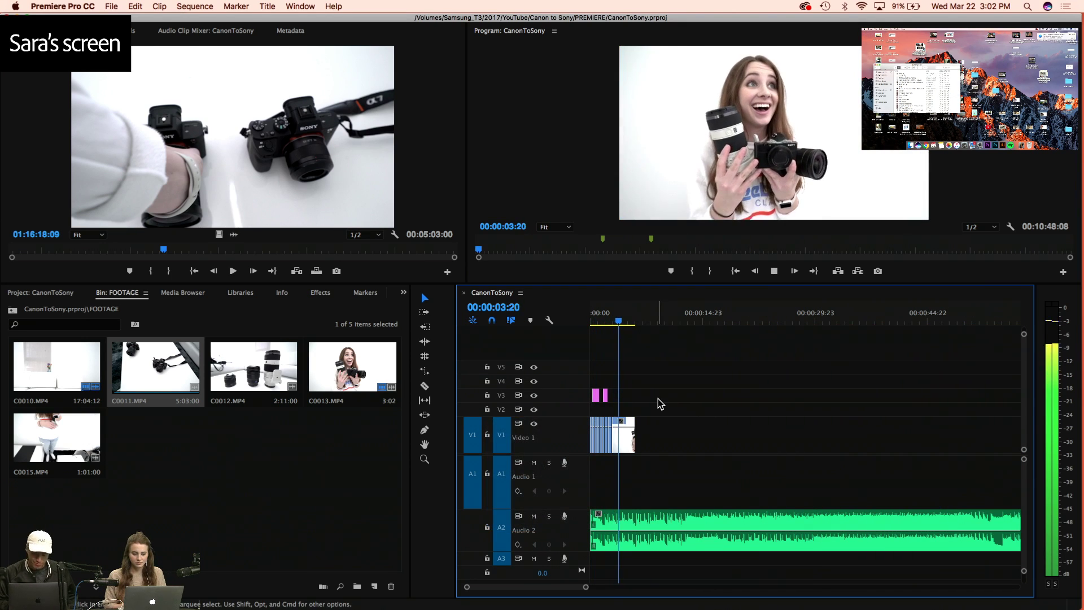
key("space")
Set the speed of the C0013.MP4 clip at the end of the intro to 200%
key("equal")
key("equal")
left_click(699, 438)
key("super+r")
type("2:00")
key("Return")
Play back the intro from 00:00:01:16 to review the sped-up clip, and park the playhead at 00:00:02:11
left_click(650, 320)
left_click(639, 320)
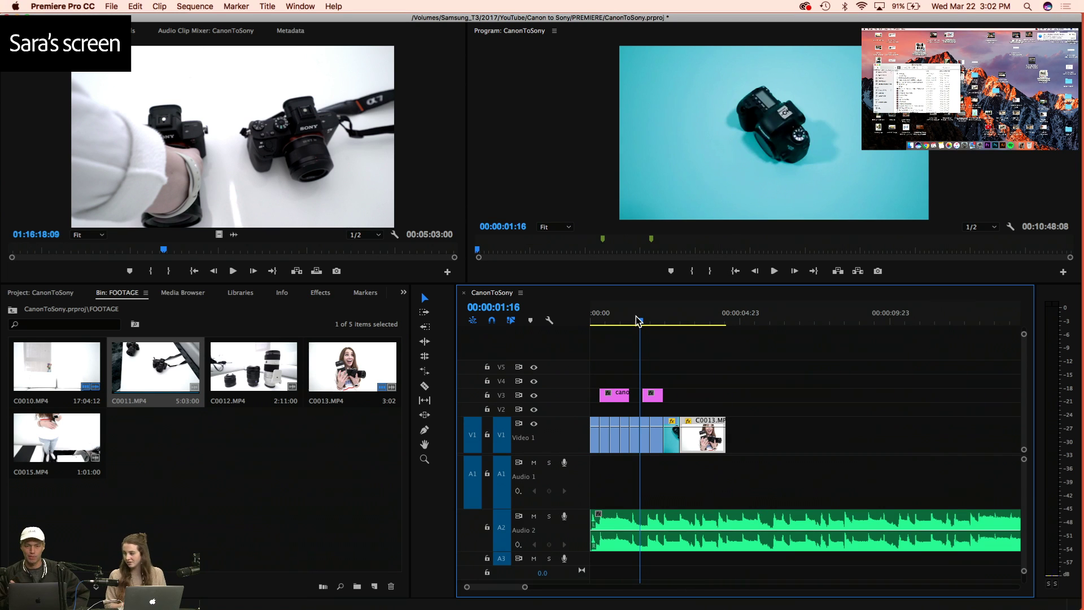
key("space")
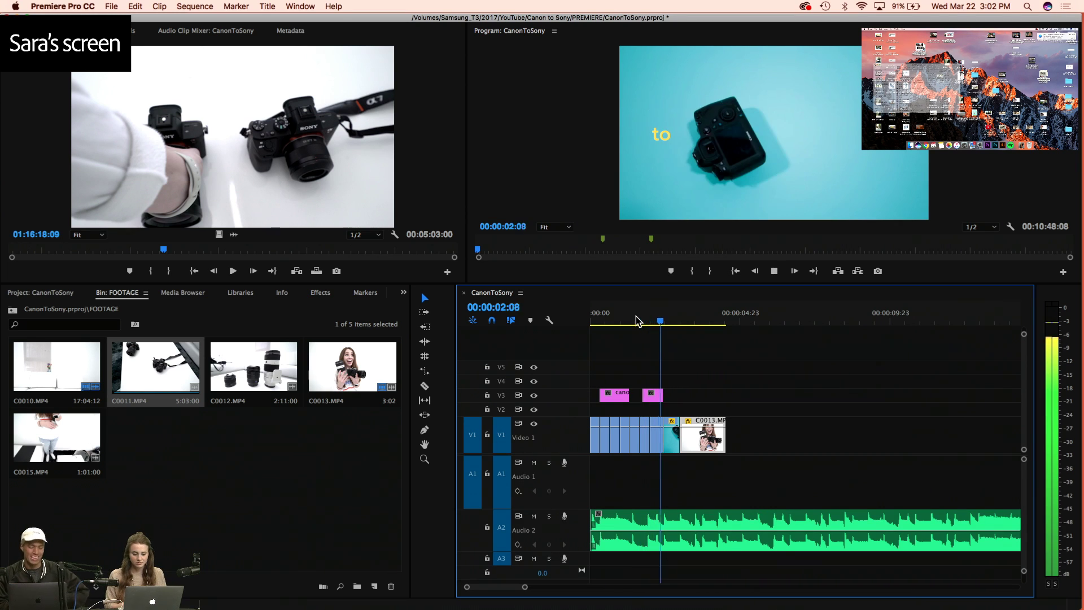
key("equal")
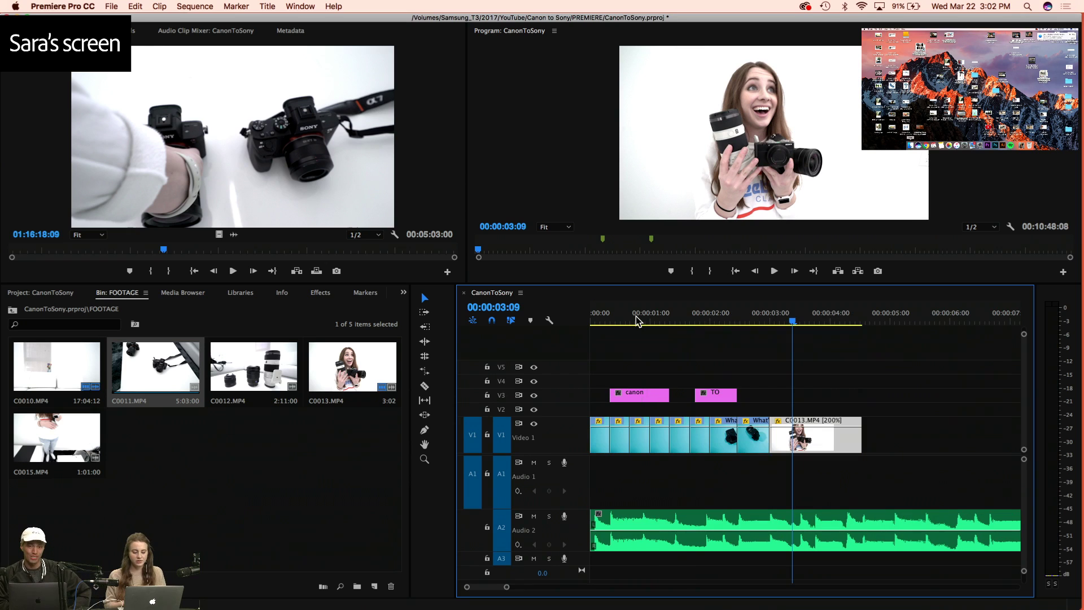
left_click(737, 318)
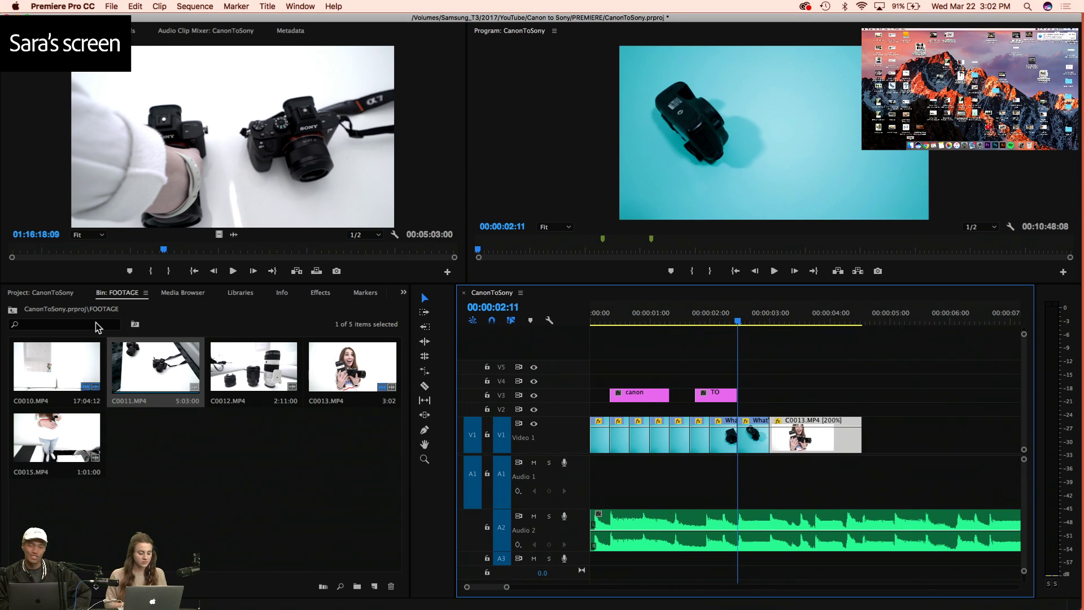
Duplicate the TO title and place the copy on V3 at 00:00:03:00, about 11 frames long, above the C0013.MP4 clip
left_click(71, 292)
key("super+c")
key("super+v")
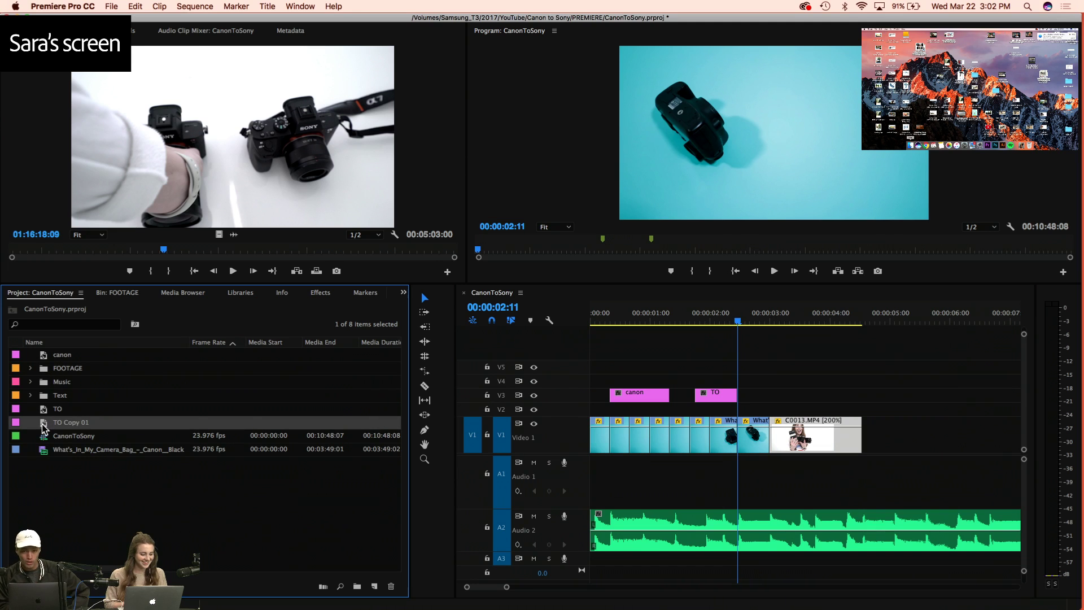
left_click_drag(43, 428, 817, 395)
key("Down")
key("=")
key("=")
key("=")
key("super+r")
left_click(564, 374)
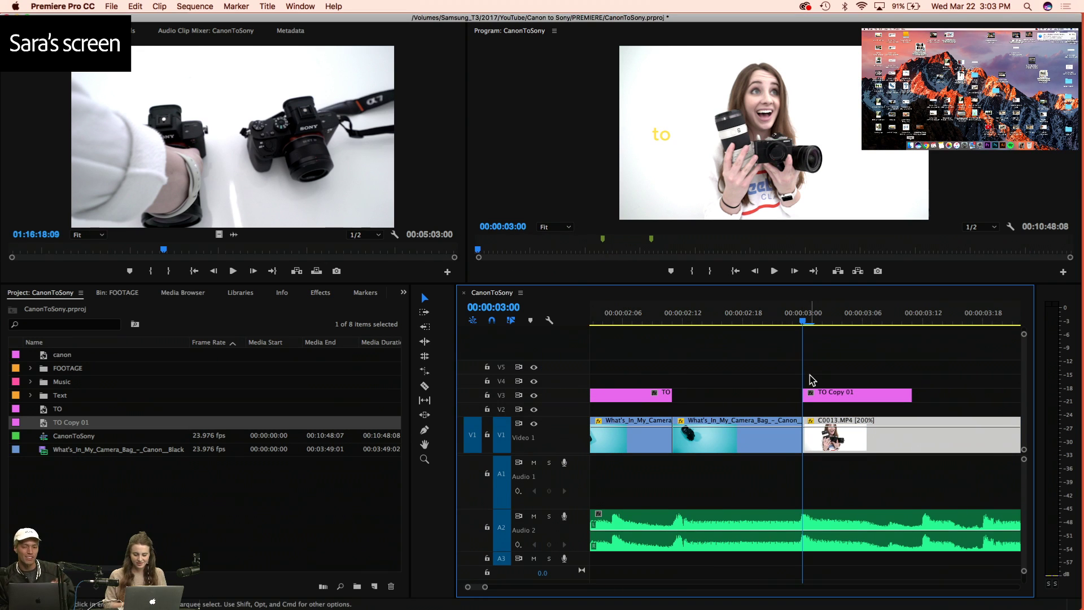
Change the text of the duplicated title to "SONY" and close the title editor
left_click(821, 398)
double_click(822, 397)
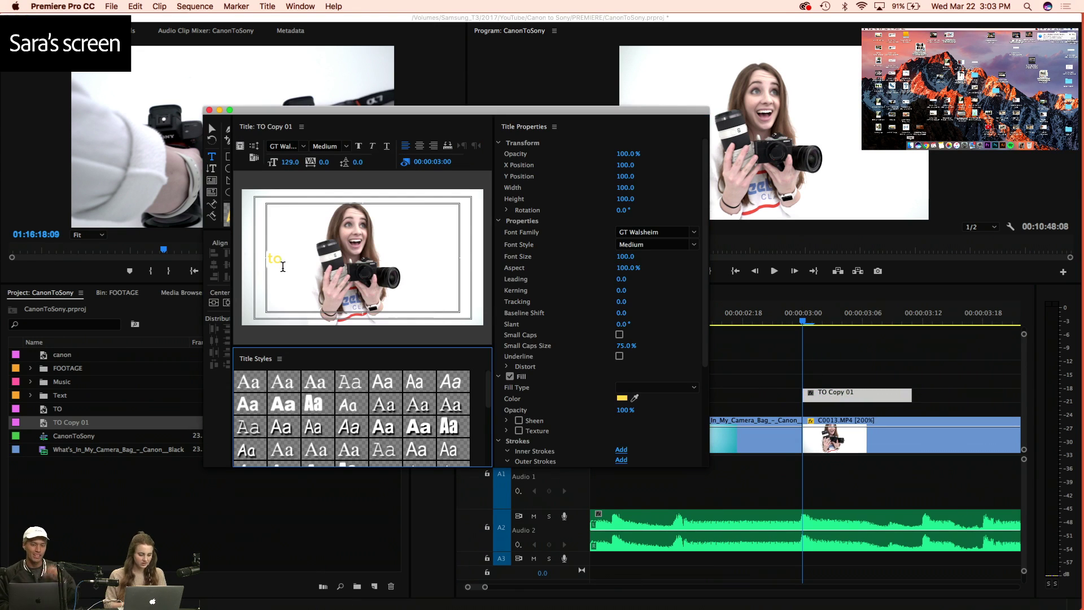
type("SONY")
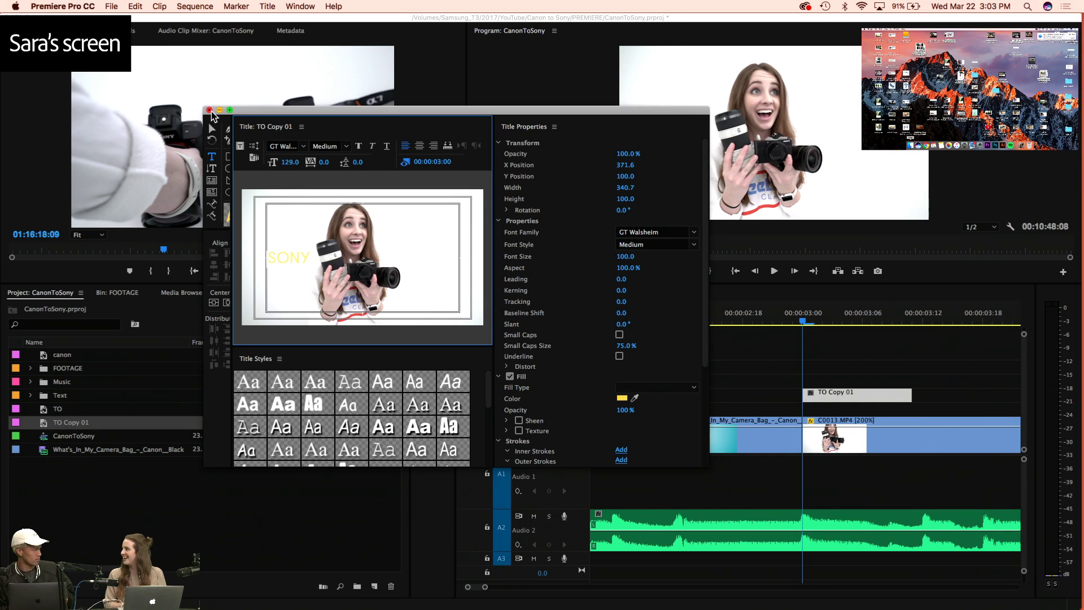
left_click(209, 111)
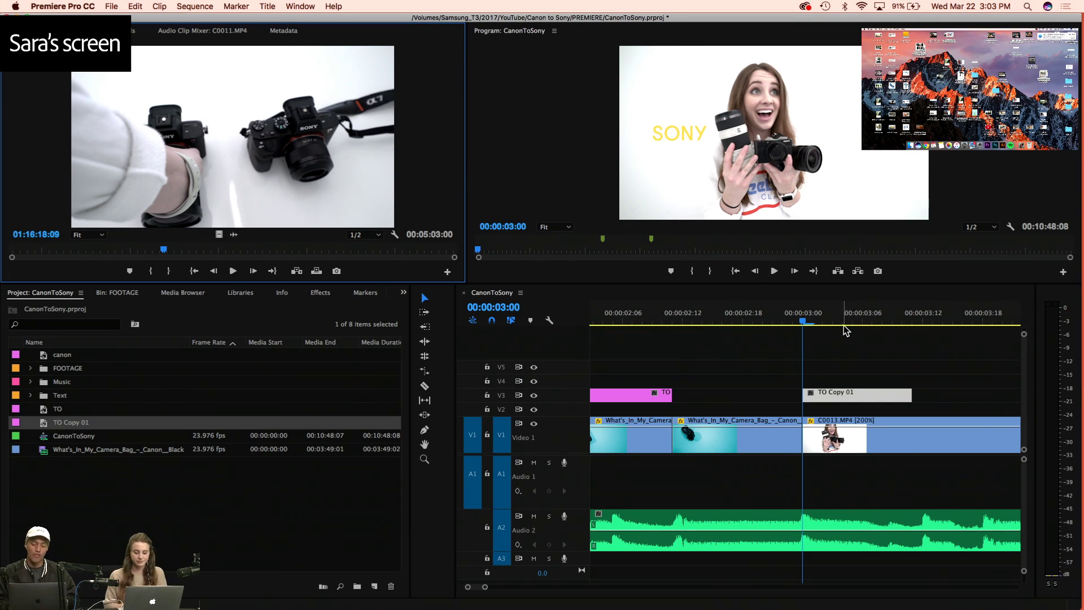
left_click(867, 371)
Play the intro from the start and replay the part between the TO and SONY titles to check the timing
key("minus")
key("minus")
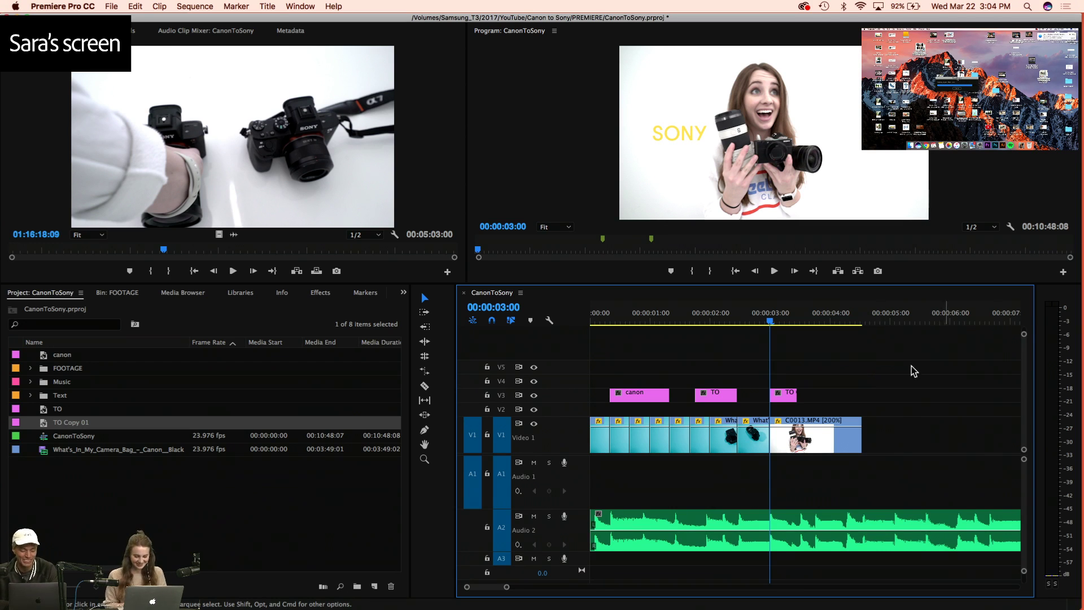
key("Home")
key("space")
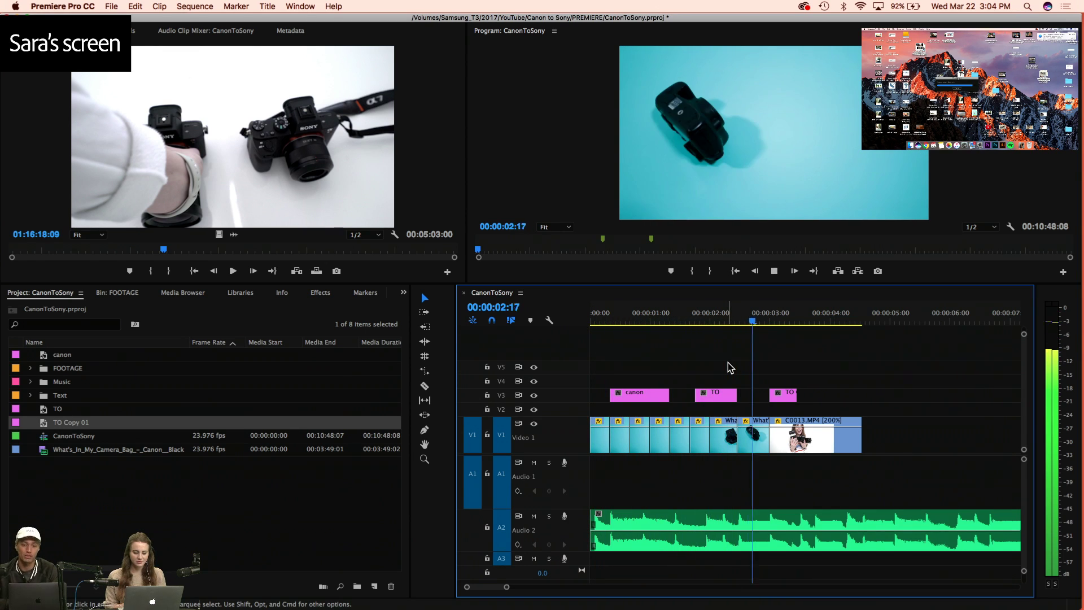
left_click(793, 317)
left_click(706, 316)
key("space")
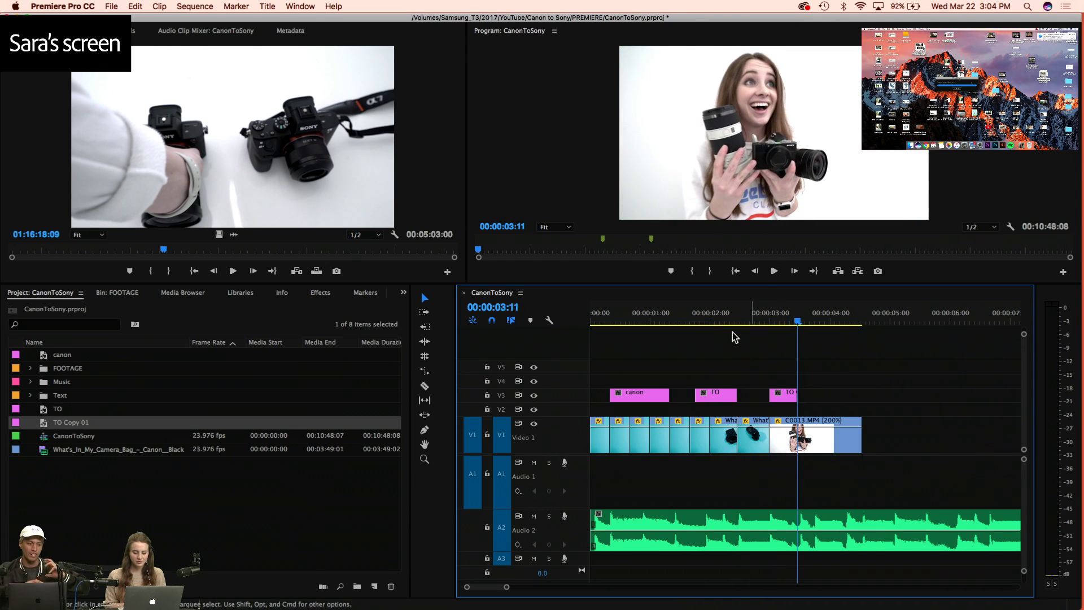
left_click(717, 316)
key("space")
key("=")
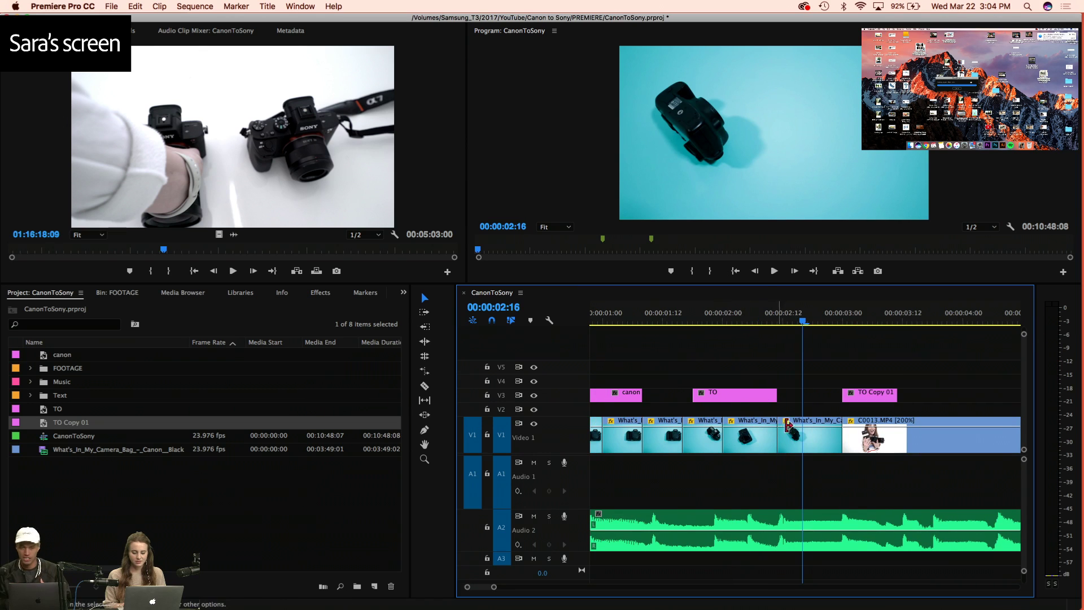
key("space")
Try starting the C0013.MP4 clip about 8 frames earlier, at 00:00:02:16, and replay the cut
left_click_drag(834, 433, 802, 435)
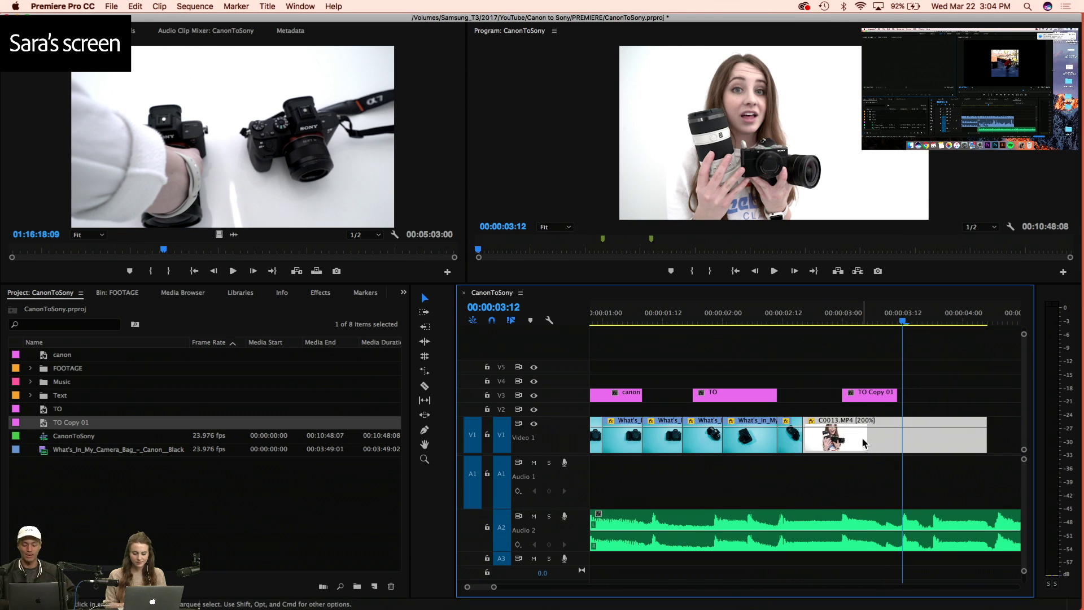
left_click(867, 396)
left_click(757, 315)
key("space")
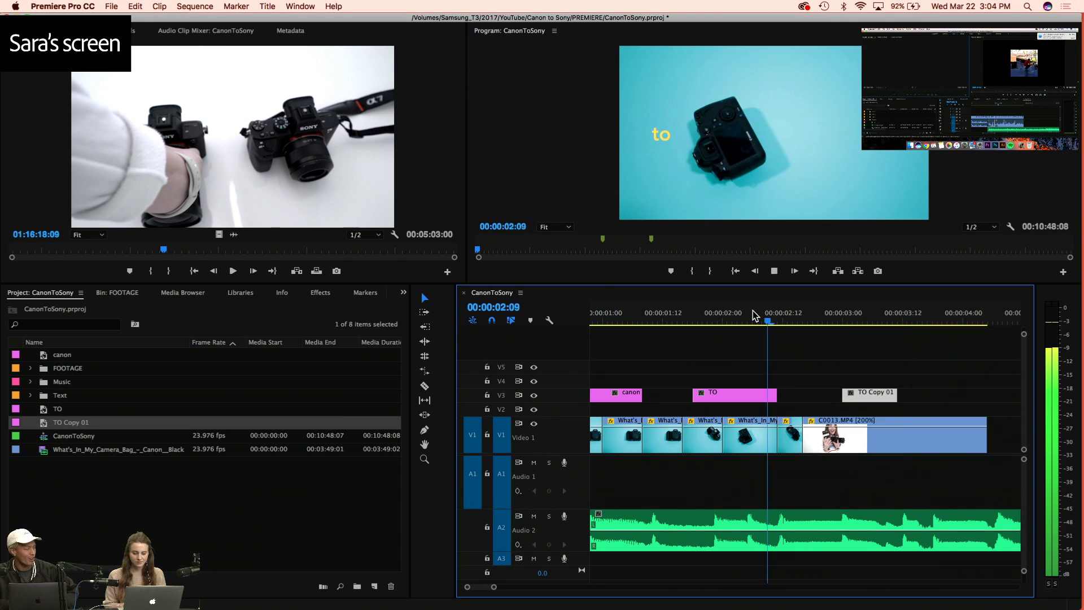
left_click(757, 315)
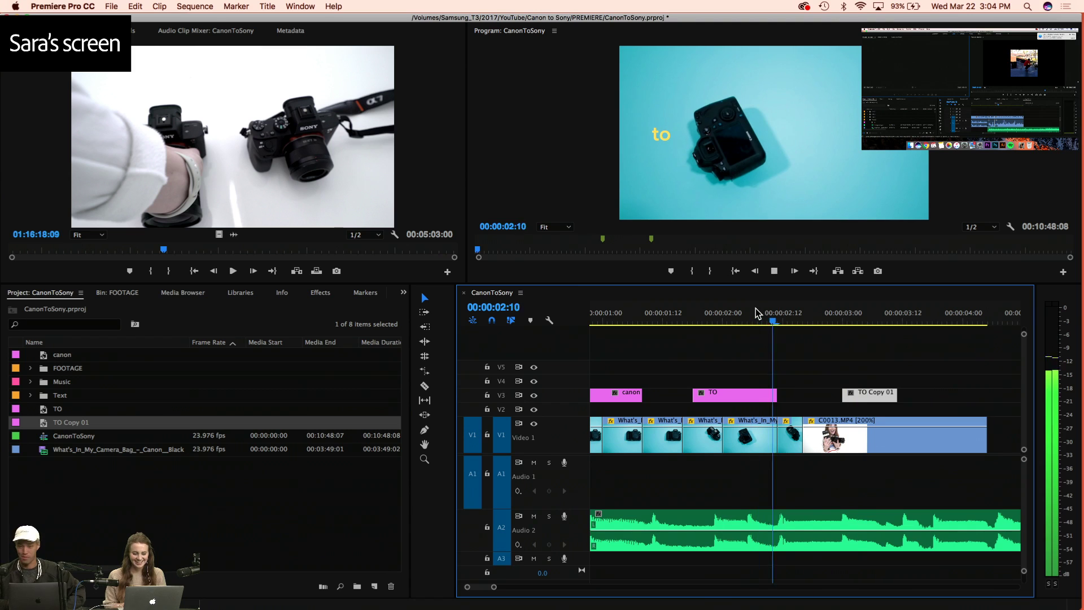
key("space")
key("space")
Move the C0013.MP4 clip back to start at 00:00:03:00, in line with the SONY title
left_click(858, 445)
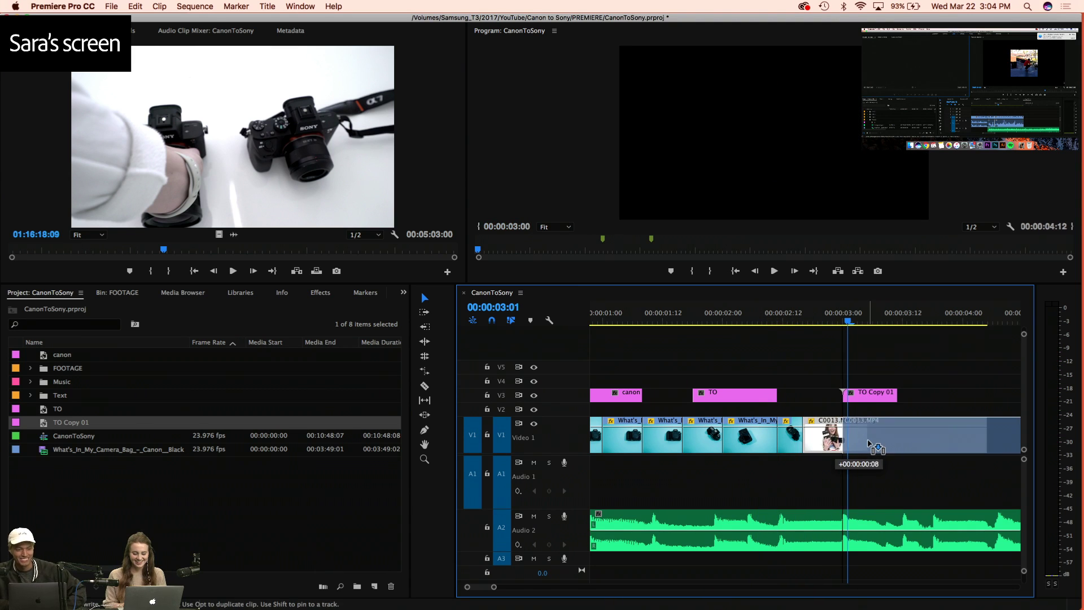
key("=")
key("minus")
key("minus")
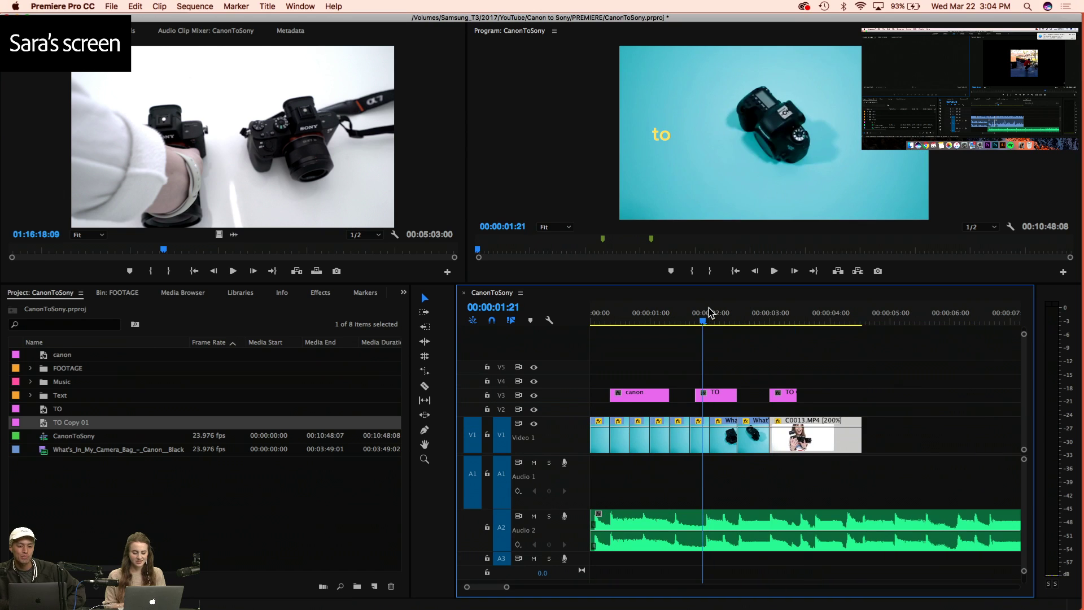
Look over the intro's titles and clips, and return the playhead to the start of the sequence
key("=")
left_click(723, 321)
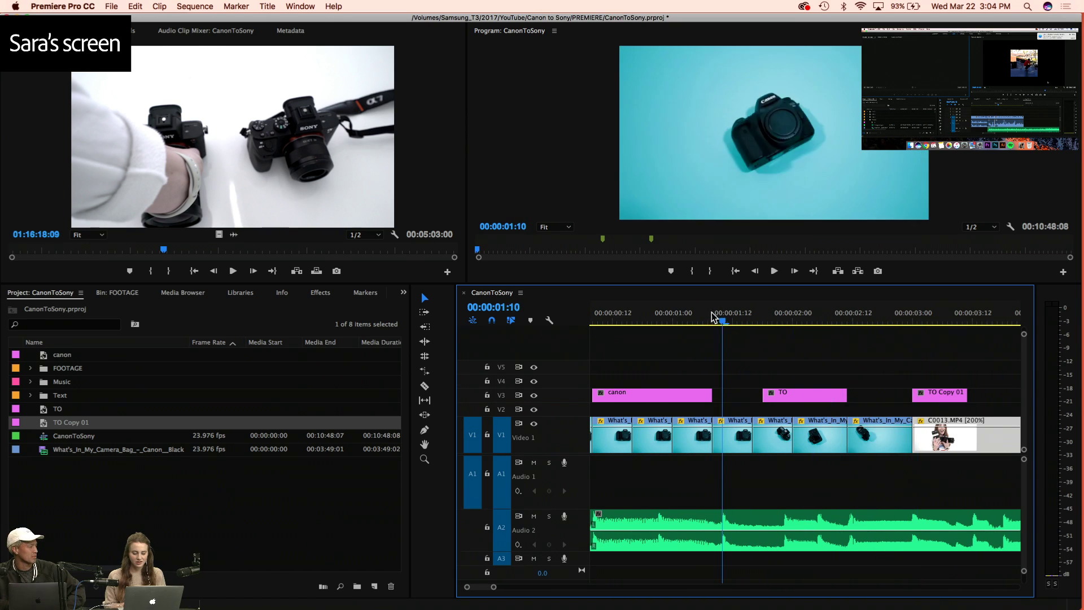
key("minus")
key("Home")
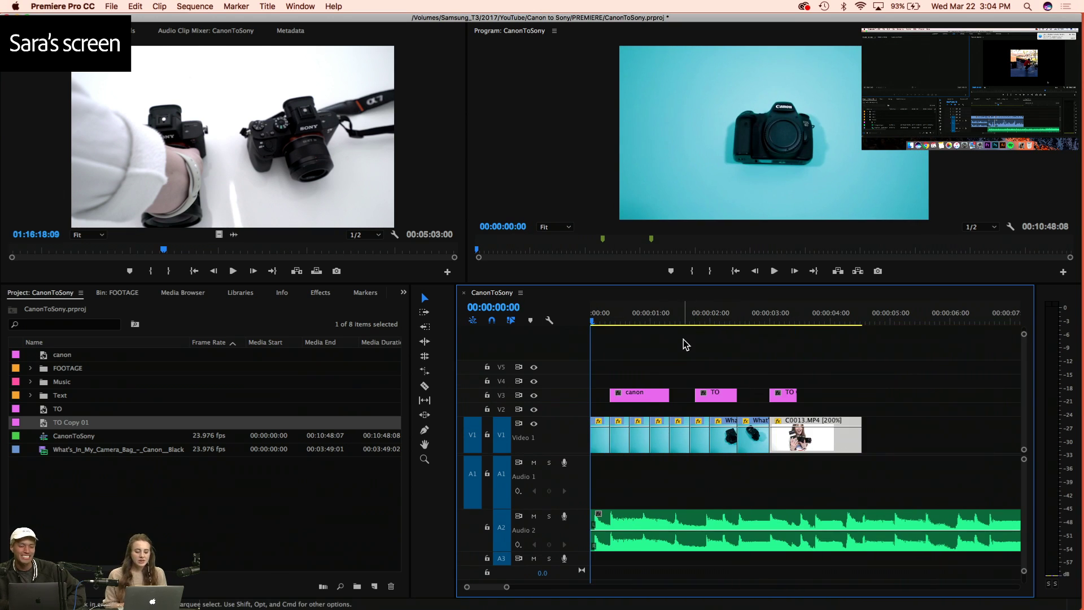
left_click(610, 319)
key("Home")
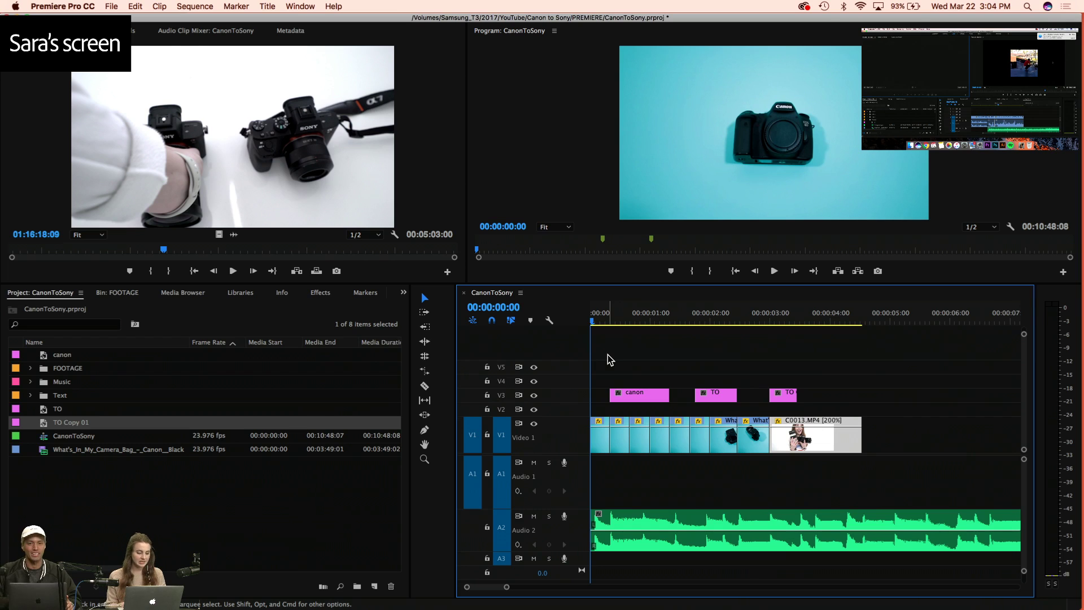
Move the canon, TO and TO Copy 01 titles into the Text bin
left_click(56, 407)
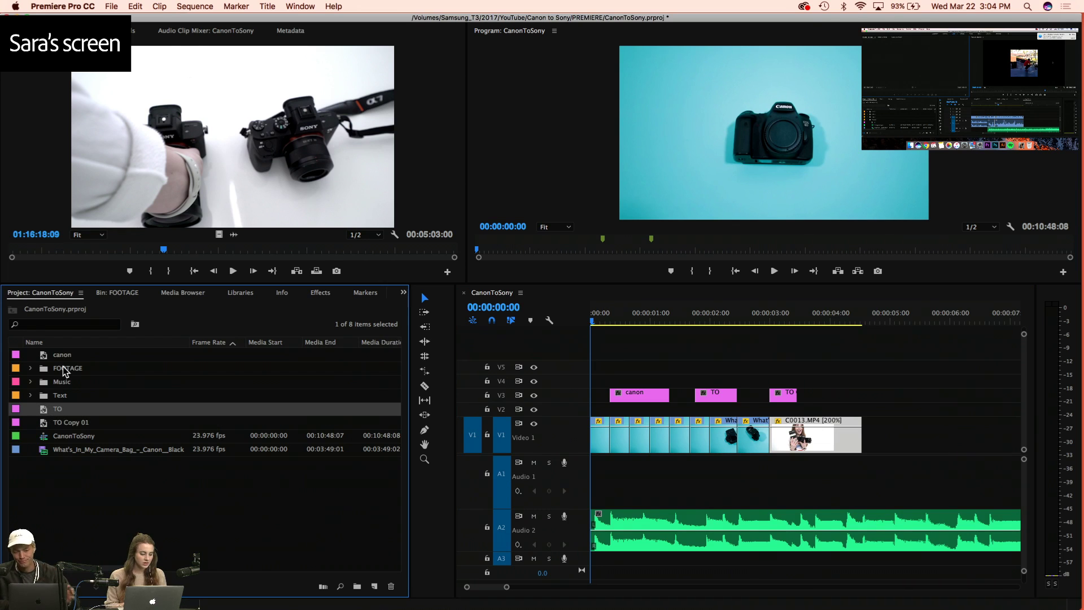
left_click(54, 425, "super")
left_click(56, 356, "super")
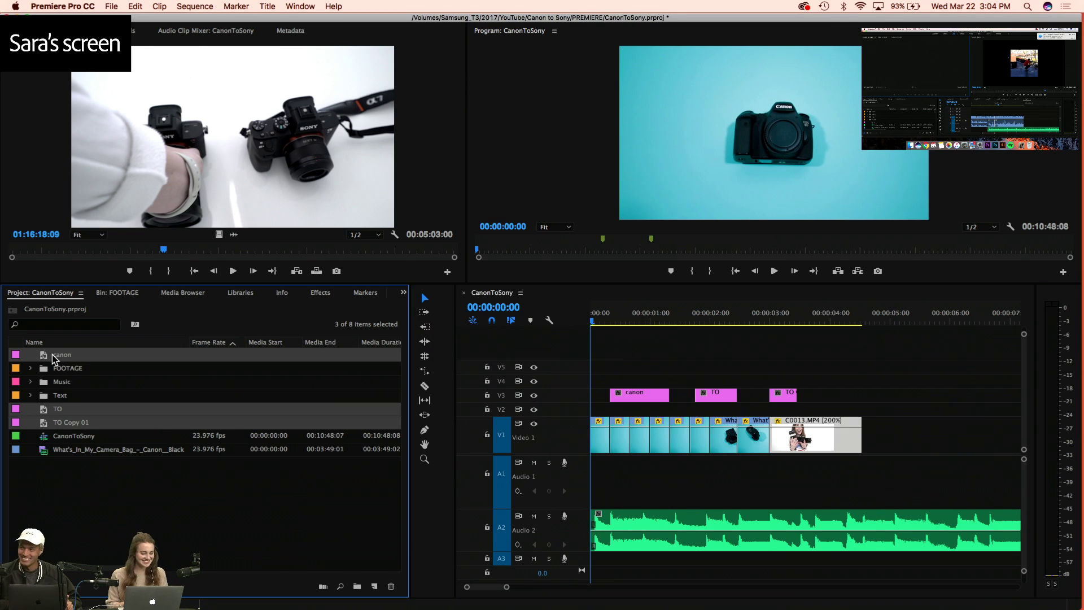
left_click_drag(55, 355, 62, 391)
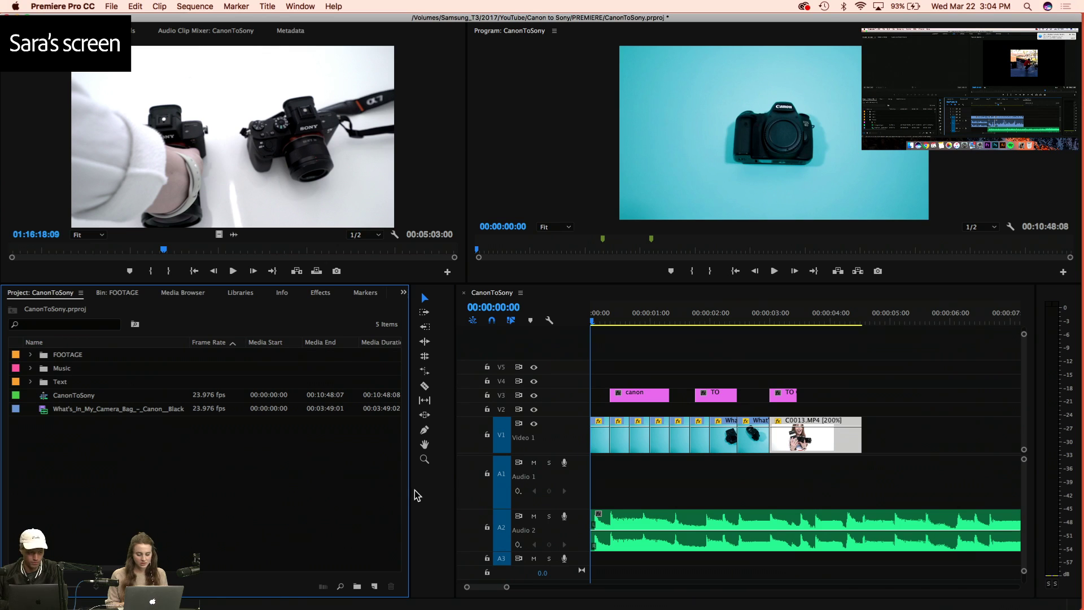
left_click(732, 335)
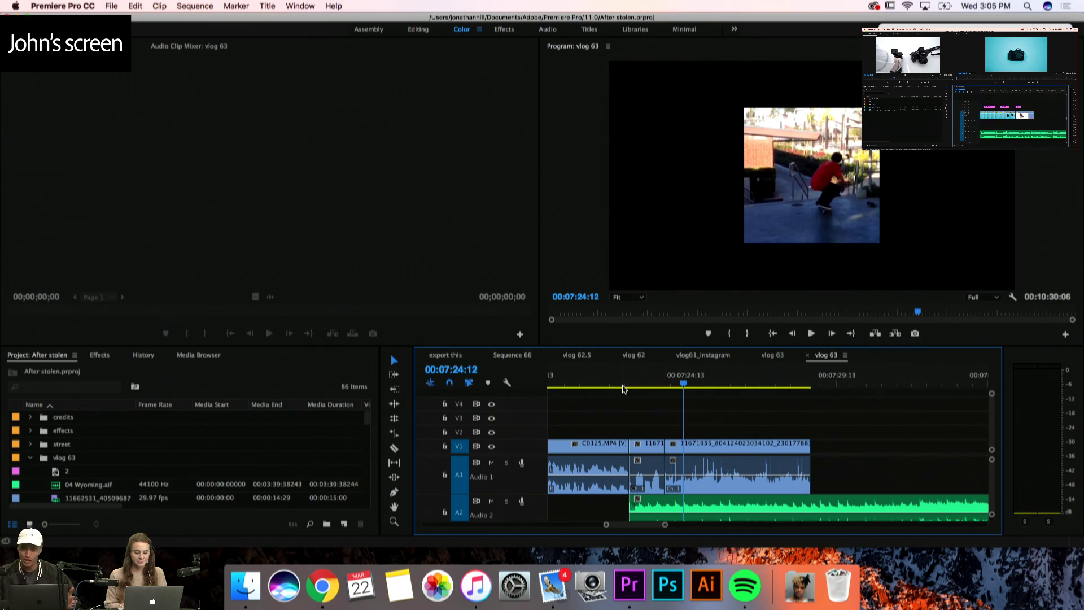
Move the playhead of the vlog 63 sequence to 00:07:22:03
left_click(612, 379)
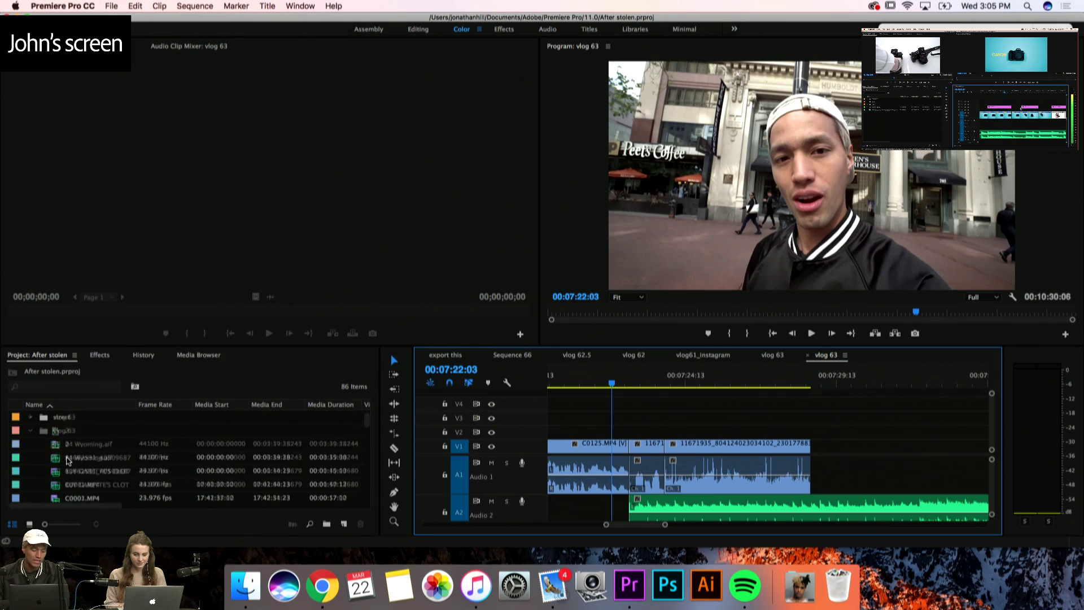
Import C0021.MP4 from the vlog 63 folder into the vlog 63 bin
right_click(67, 459)
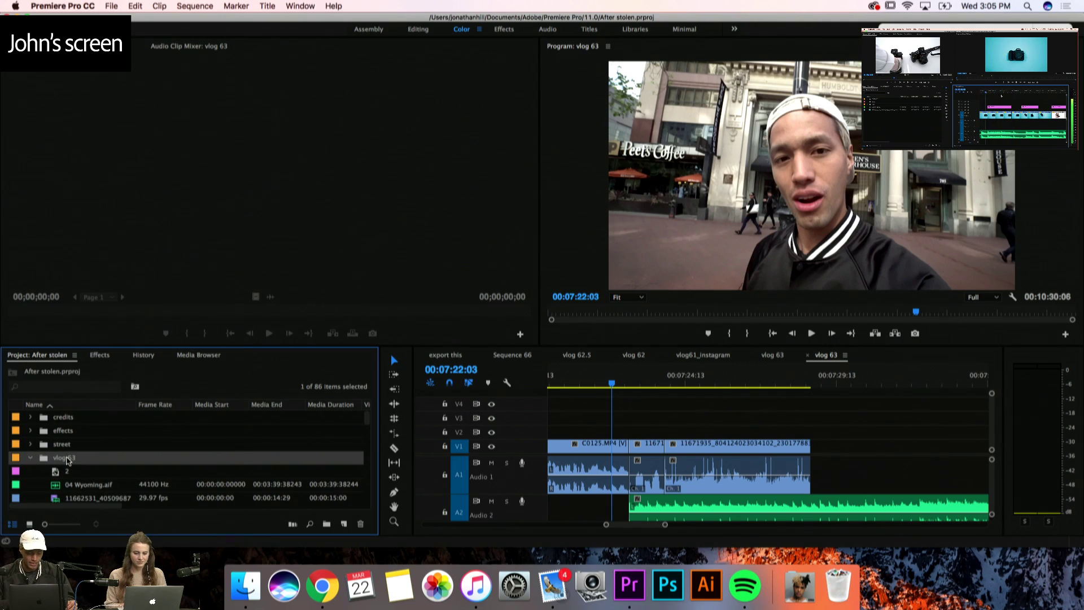
left_click(116, 425)
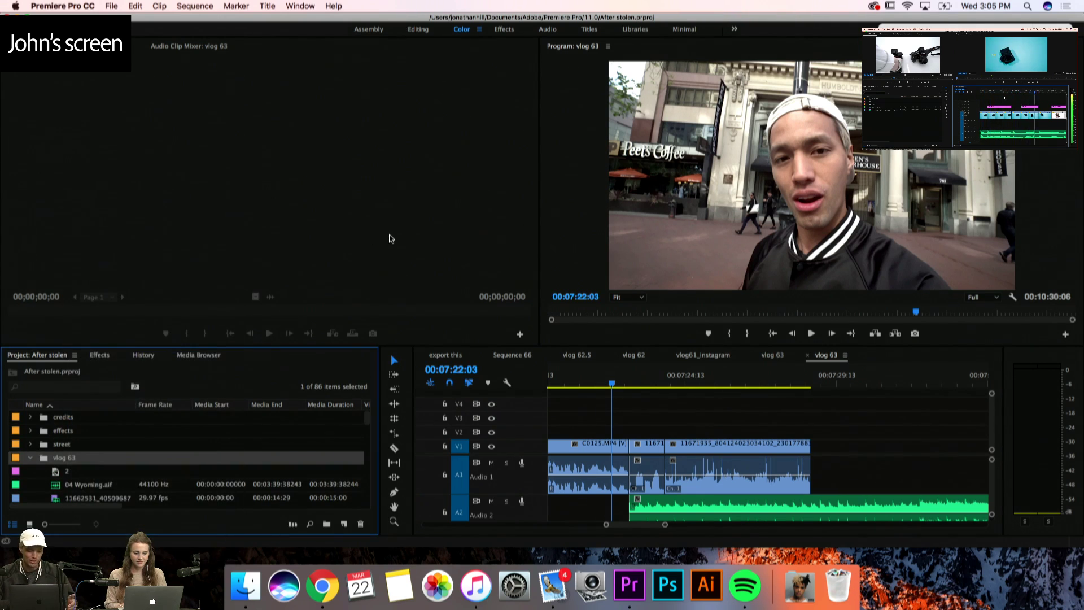
scroll(531, 166, "down", 3)
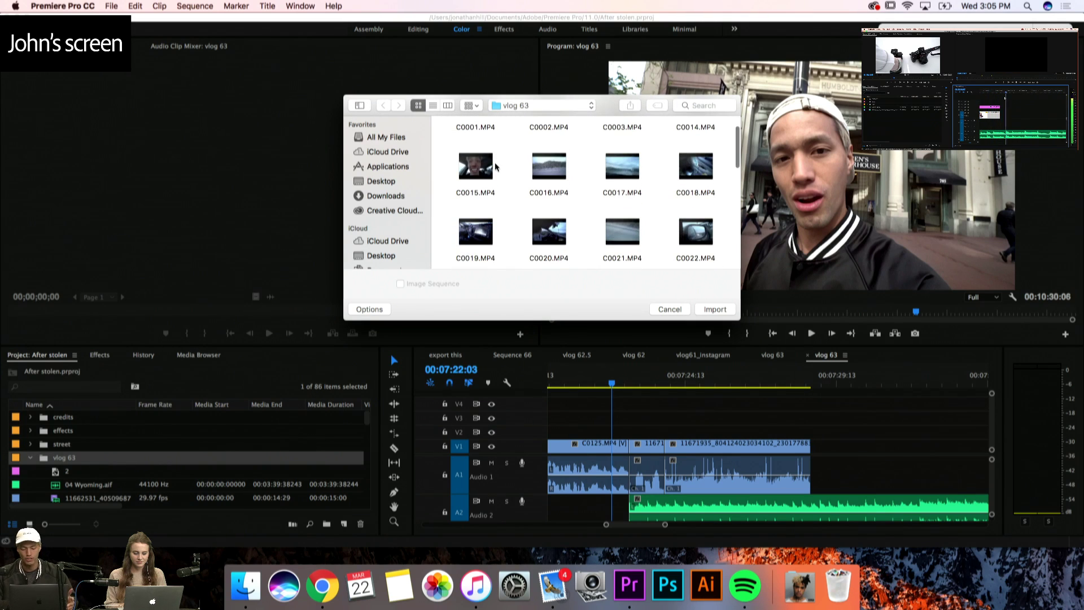
scroll(543, 165, "down", 1)
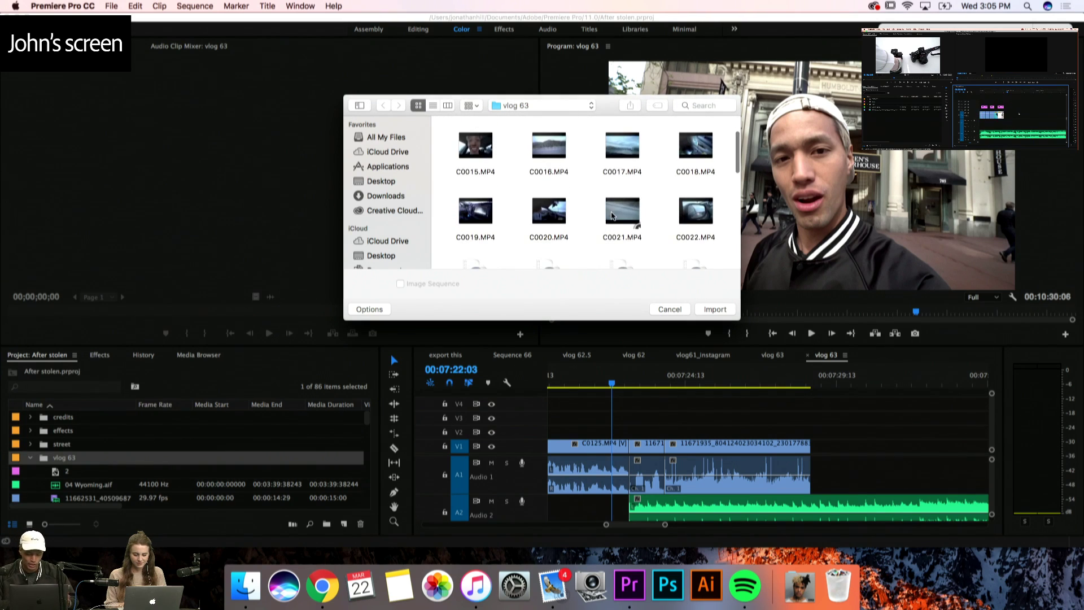
left_click(622, 211)
left_click(714, 309)
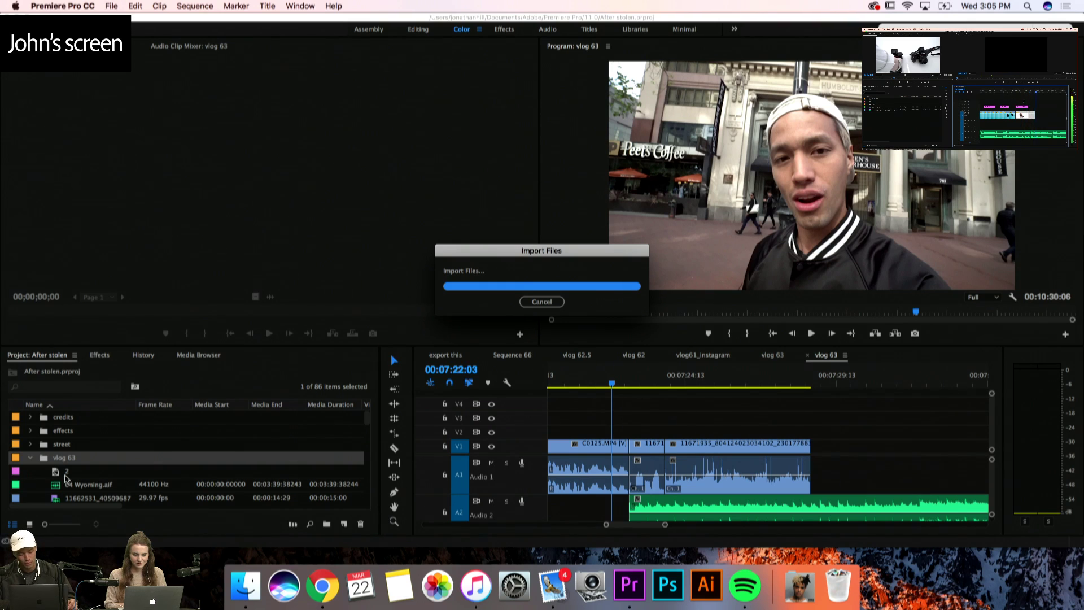
Open the first clip of the instagram bin, the one starting with 10427789, in the source monitor
scroll(120, 463, "down", 5)
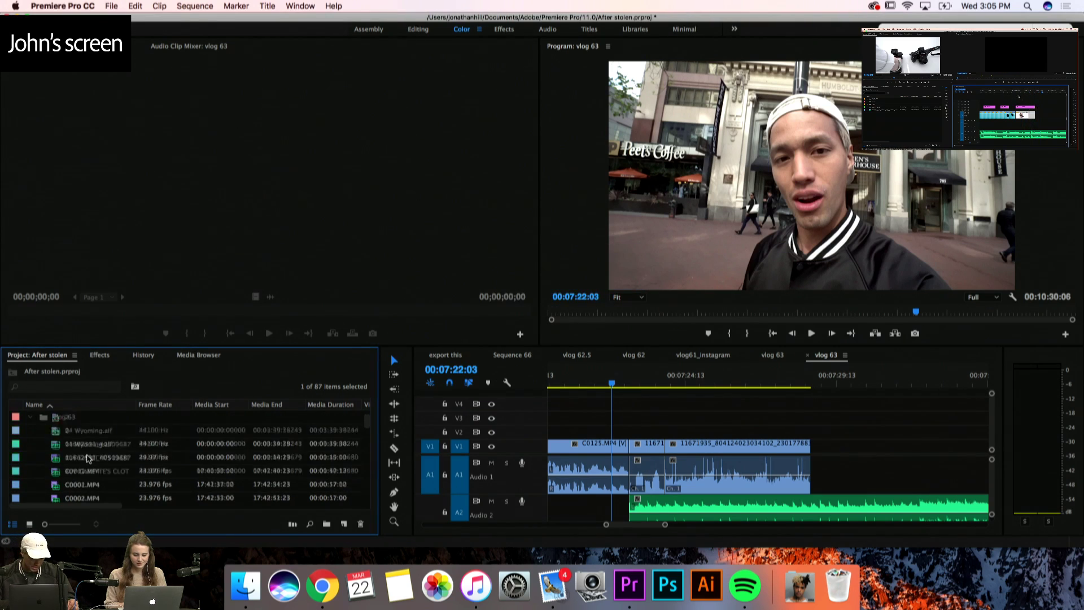
scroll(87, 459, "up", 3)
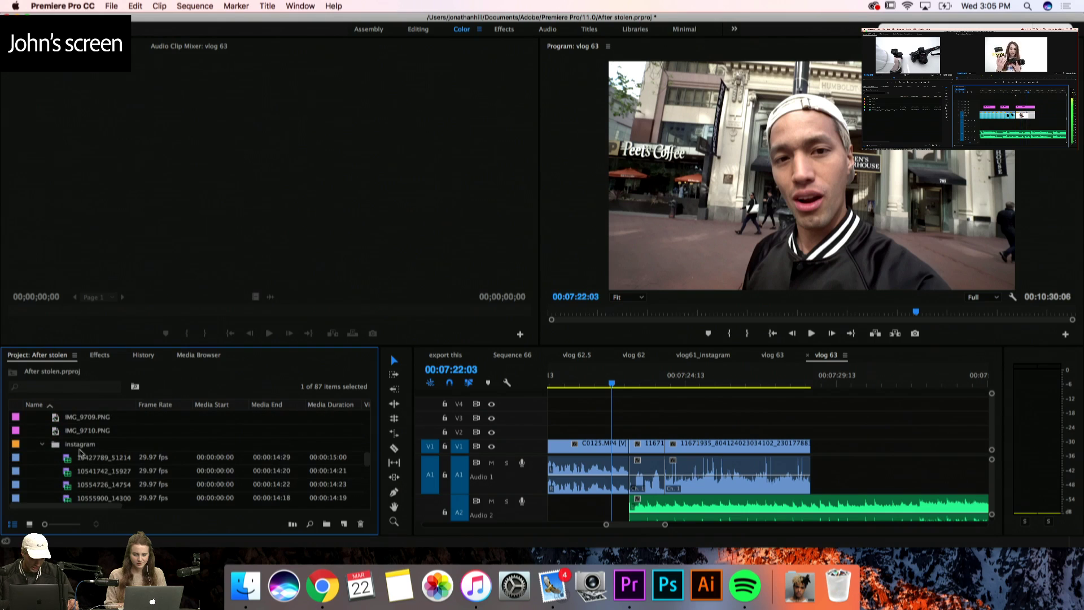
left_click(79, 446)
scroll(79, 449, "down", 2)
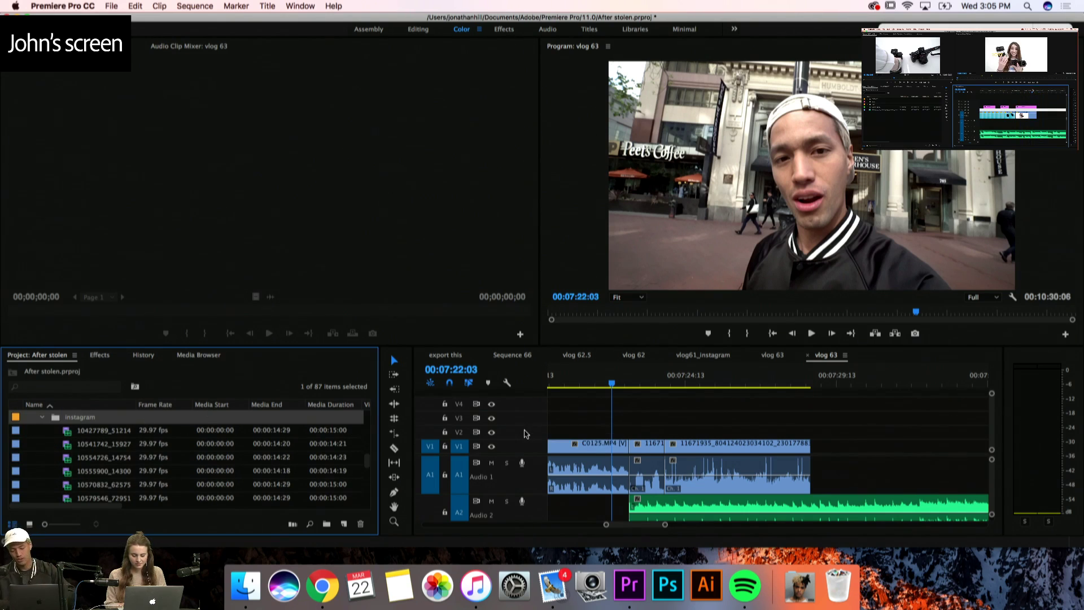
left_click_drag(91, 436, 127, 433)
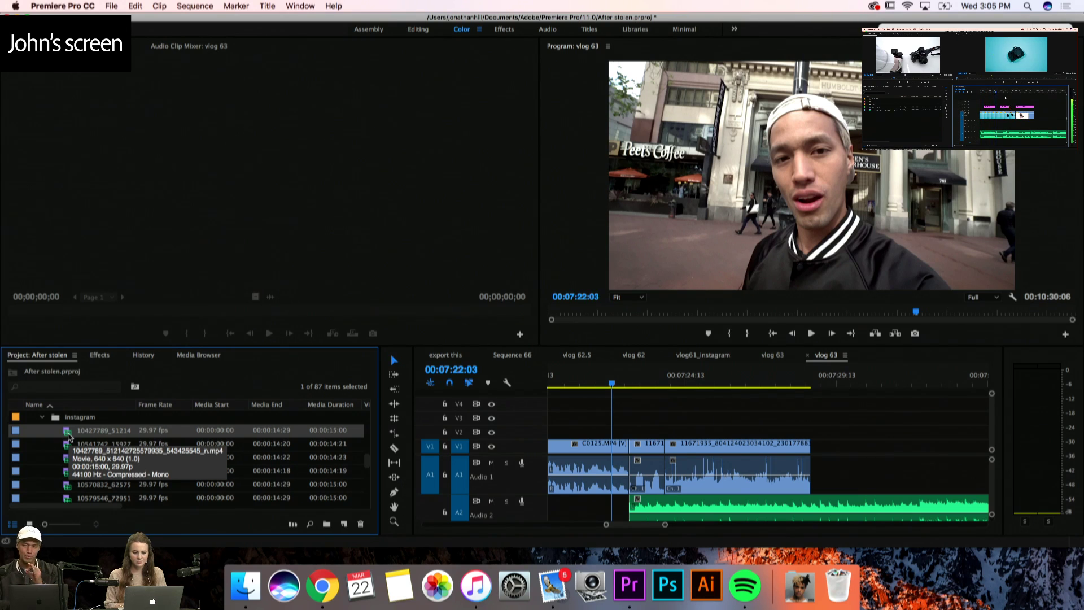
double_click(68, 436)
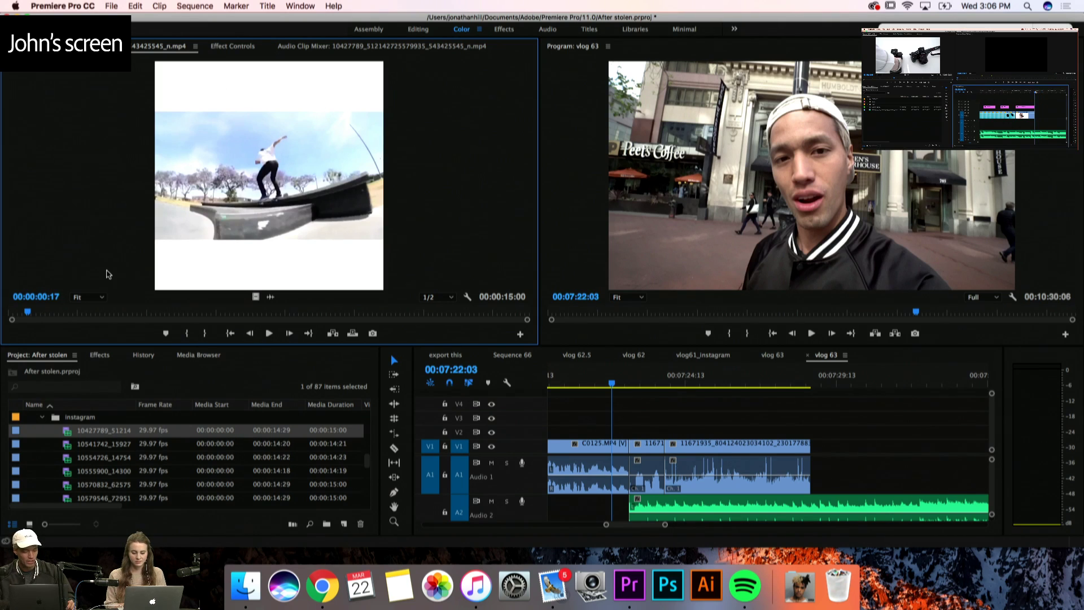
Preview the skateboarding source clip and mark the section from its start to 00:00:02:17
key("space")
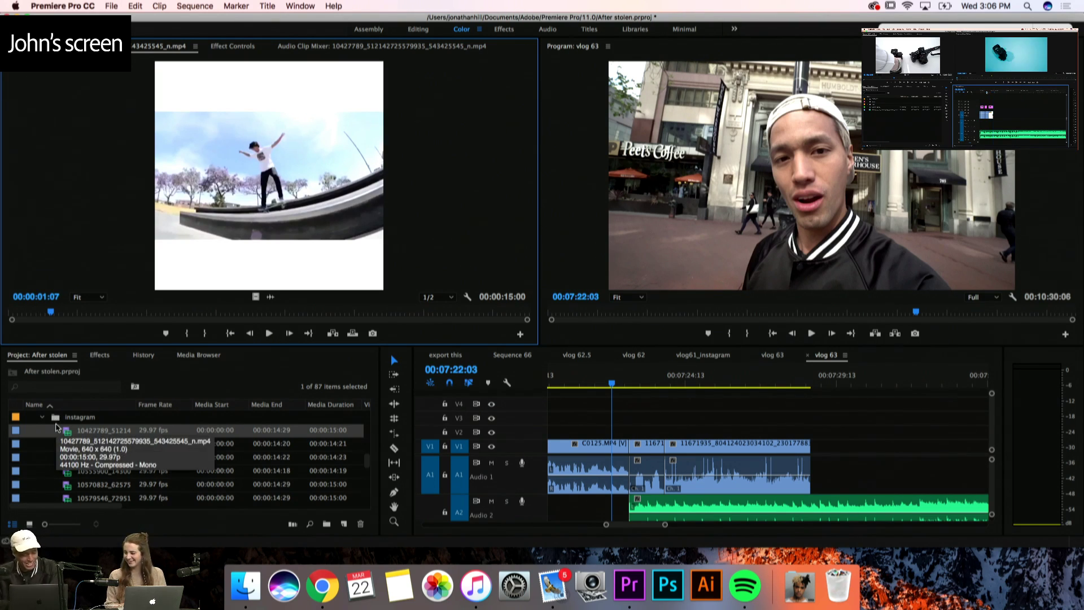
key("space")
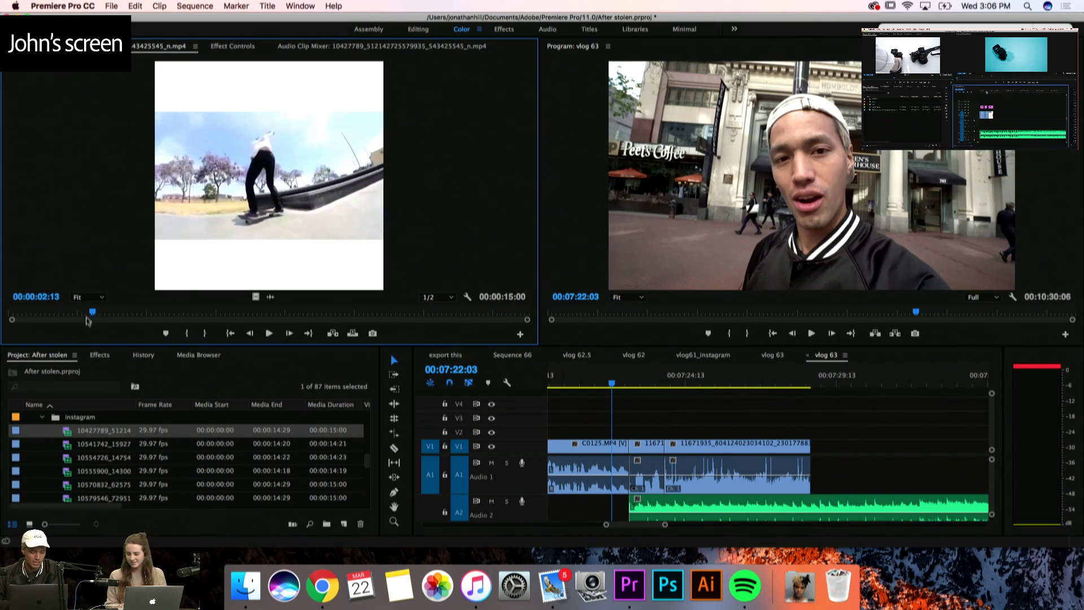
left_click(34, 320)
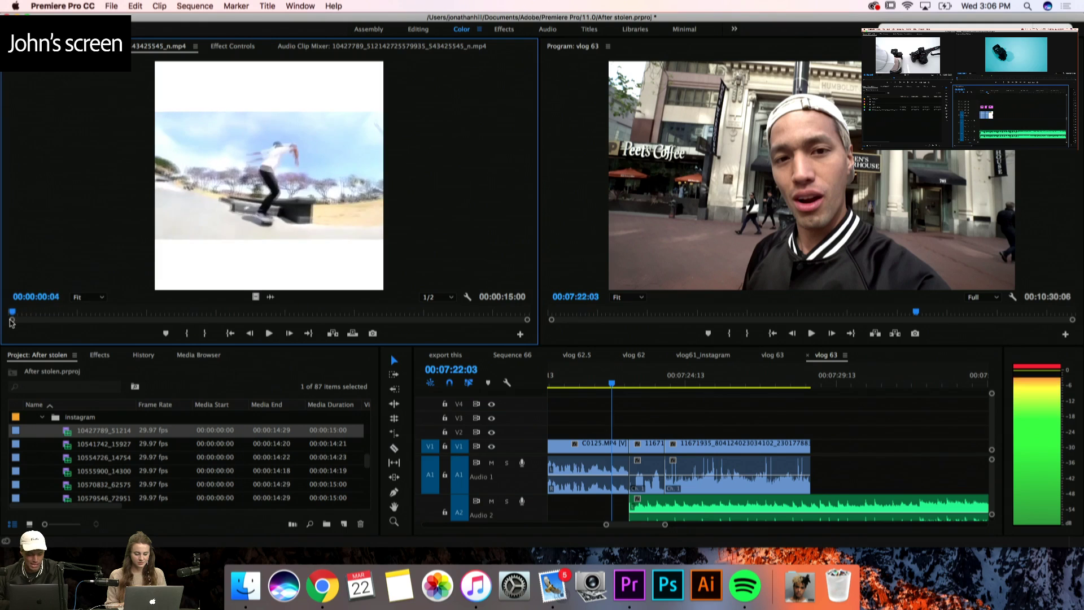
left_click_drag(34, 320, 3, 321)
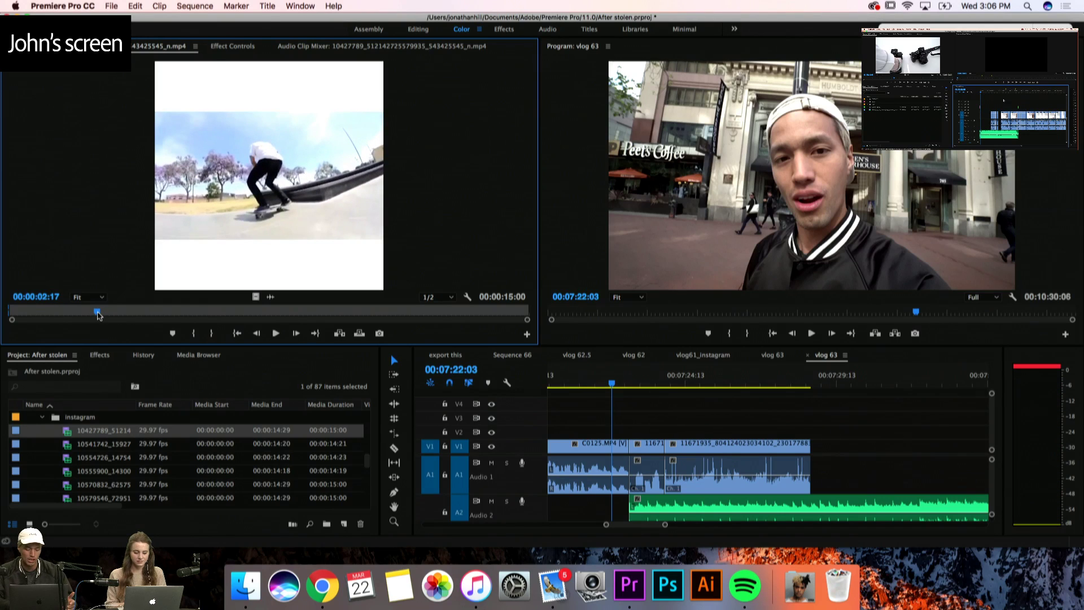
key("o")
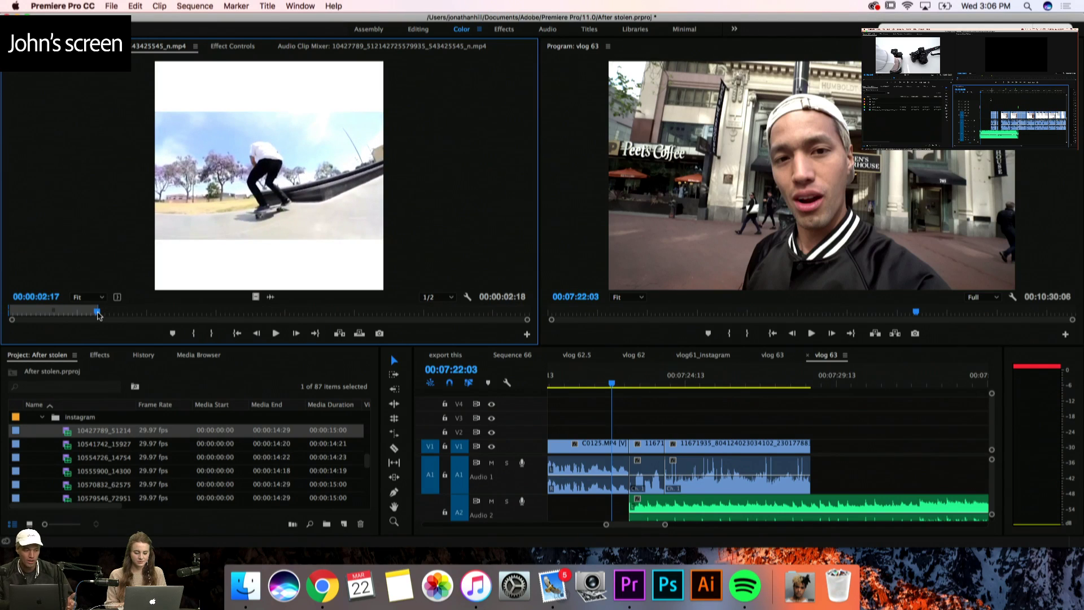
Place the marked skateboarding section on V1 after the last video clip of vlog 63, shift it slightly earlier and play it back
left_click_drag(223, 248, 837, 451)
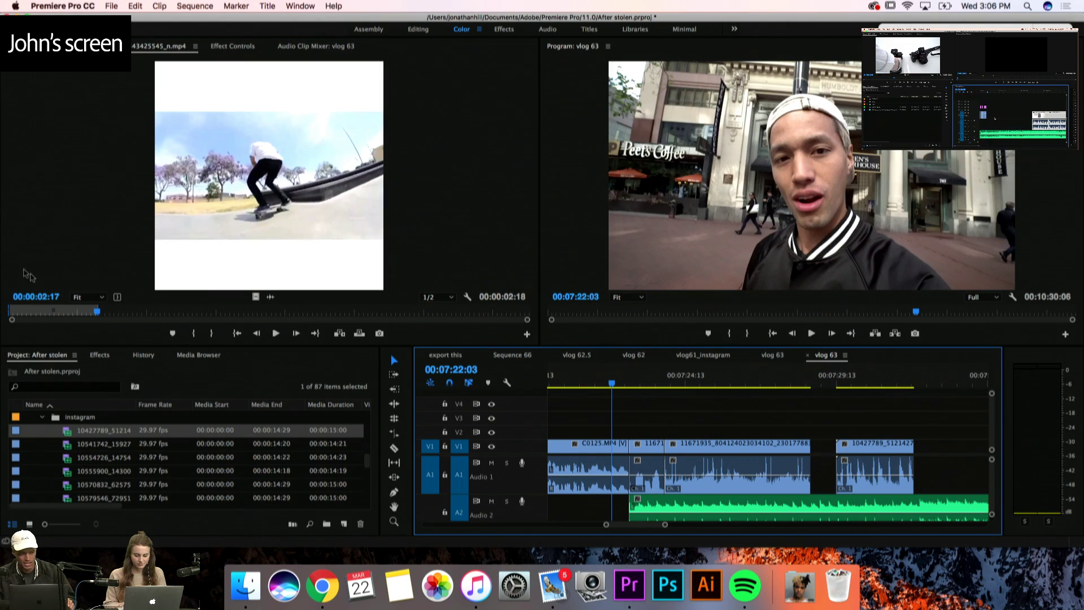
left_click(846, 379)
left_click_drag(873, 447, 852, 453)
left_click(829, 384)
key("space")
key("space")
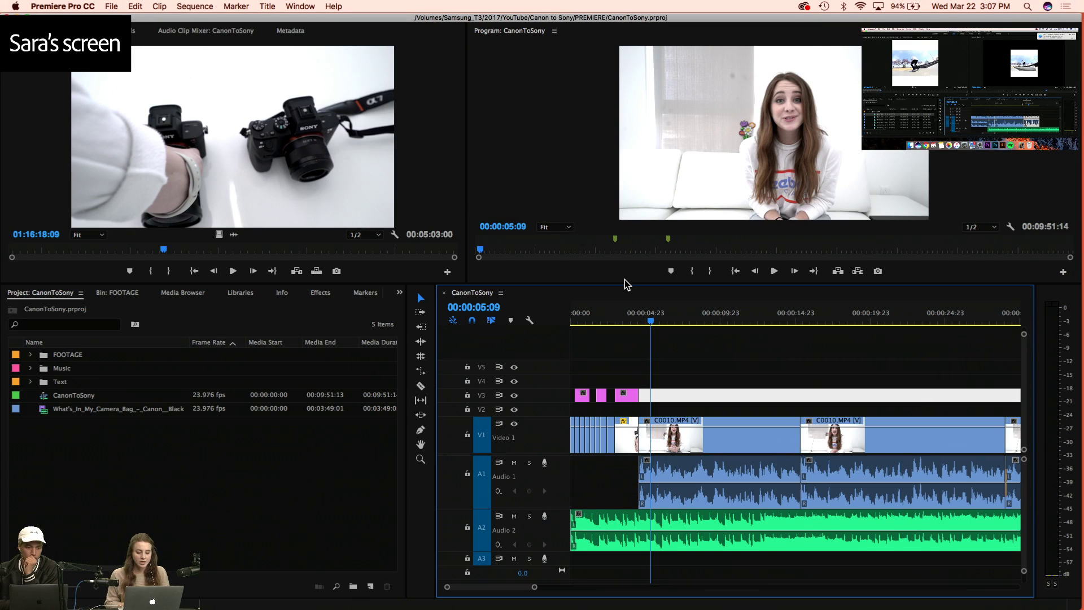
left_click(113, 511)
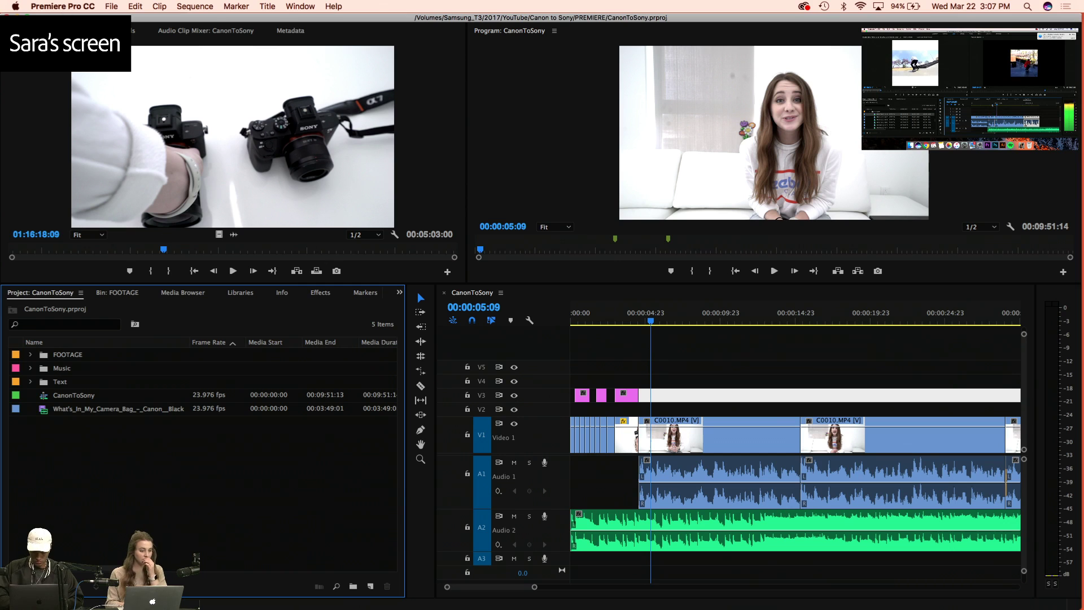
left_click(266, 280)
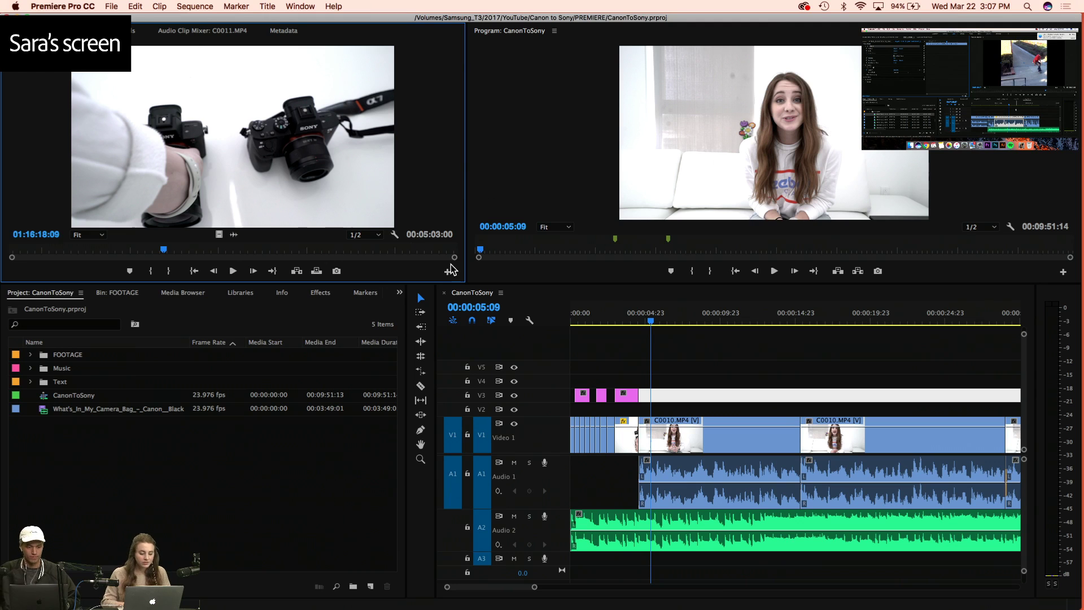
Try to launch KeyCastr, try it once more, and close its alert and the System Preferences window each time
key("super+space")
type("key")
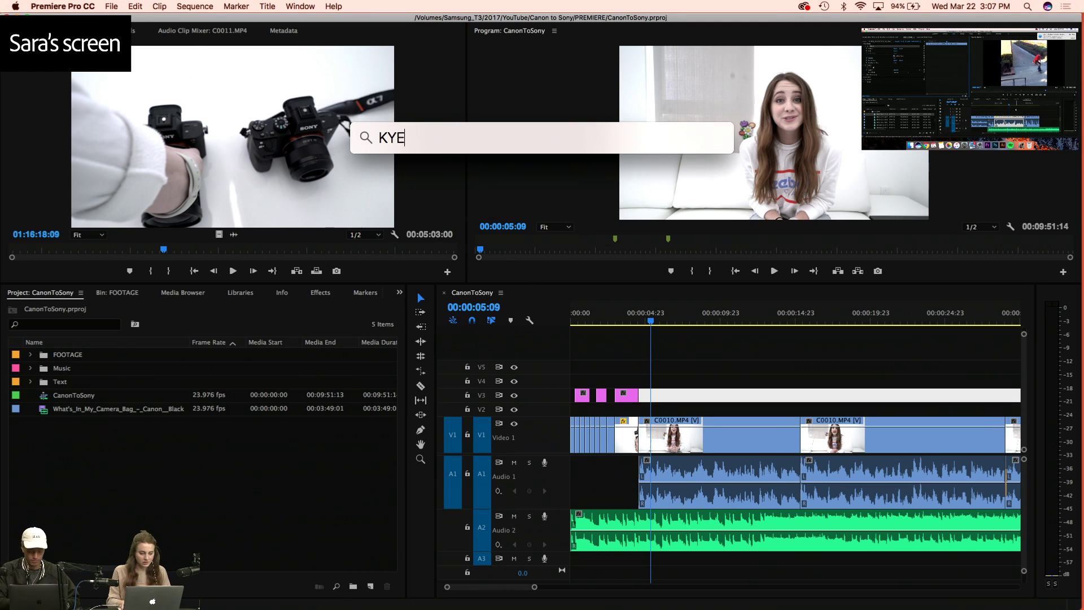
key("Return")
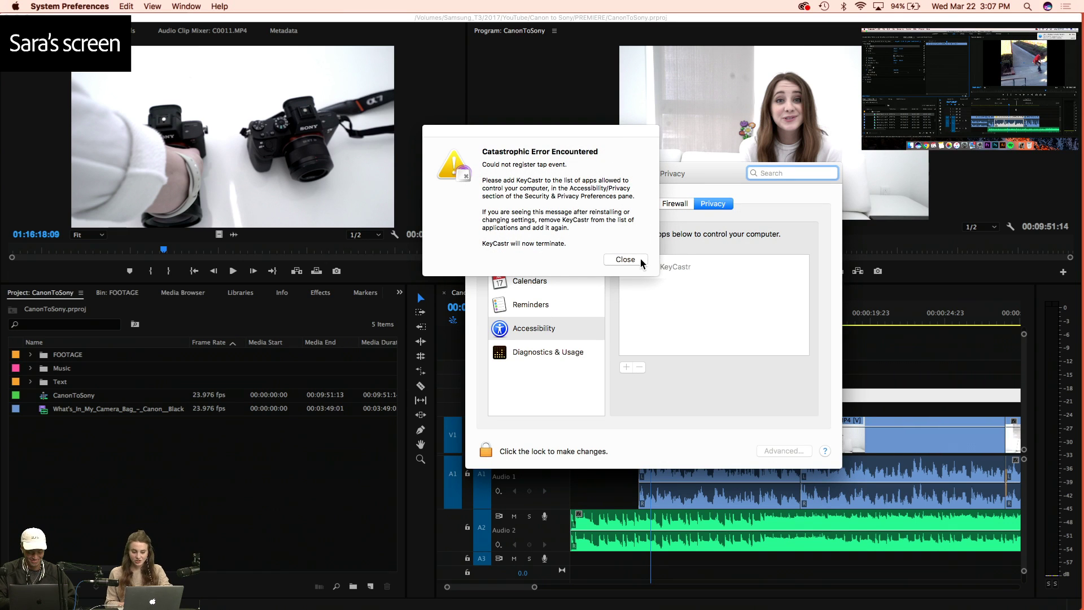
left_click(626, 259)
key("super+q")
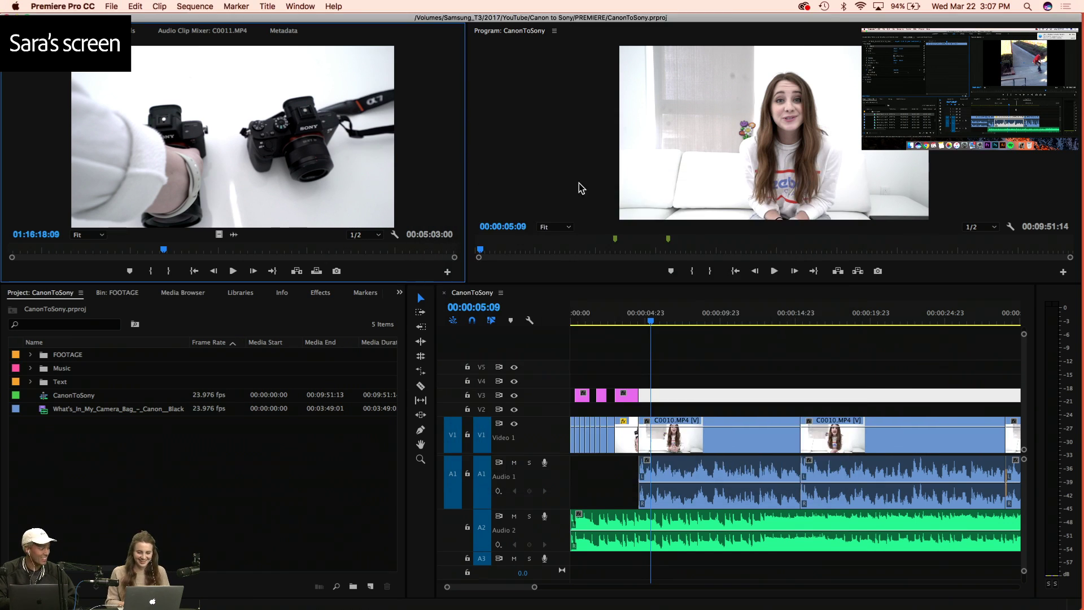
key("super+space")
key("Return")
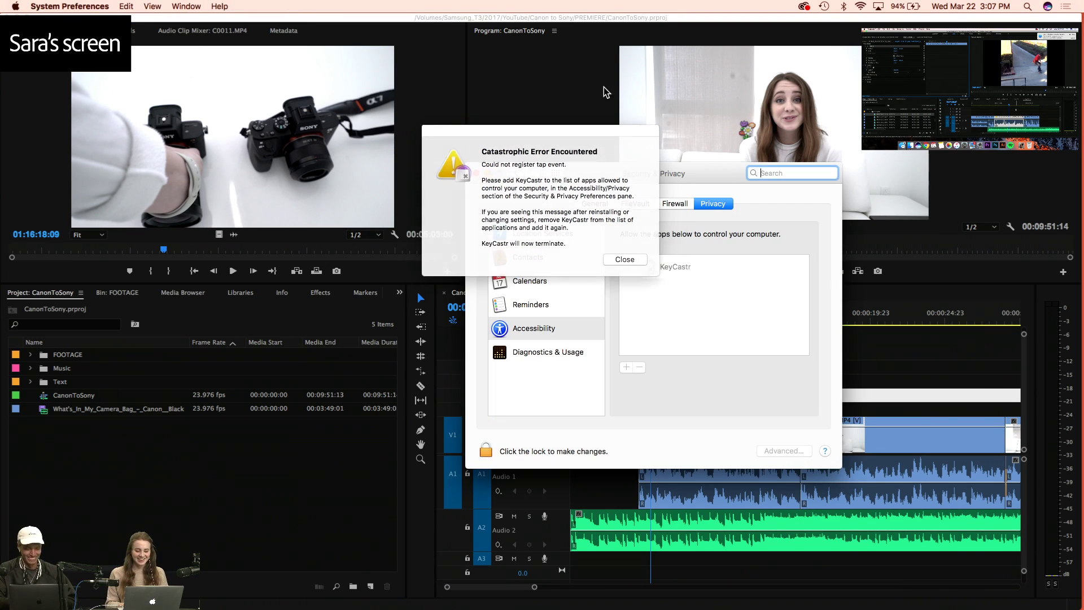
left_click(640, 261)
left_click(476, 176)
left_click(230, 501)
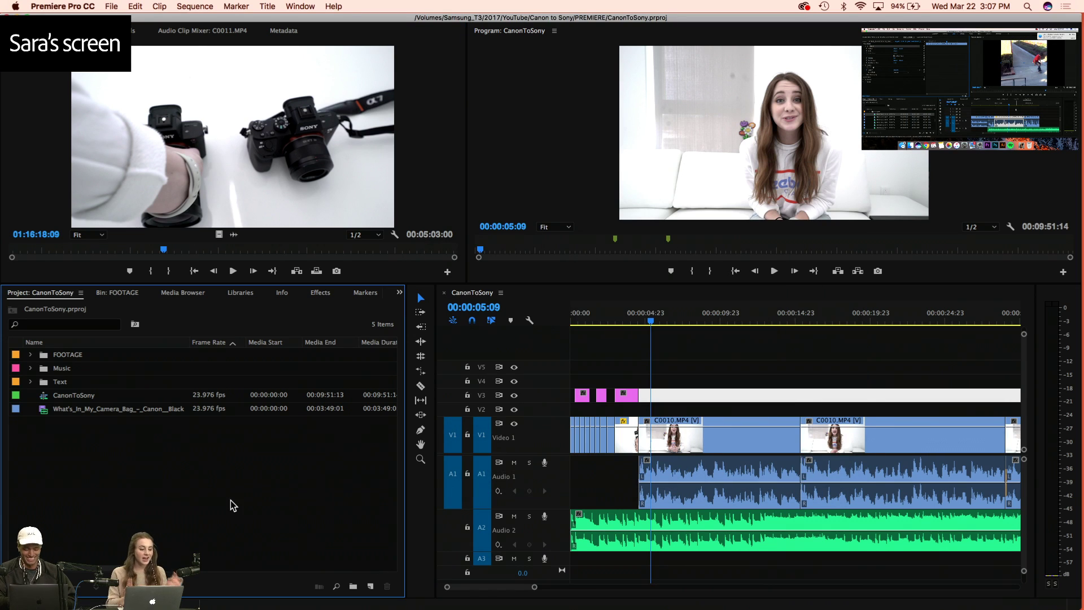
left_click(611, 363)
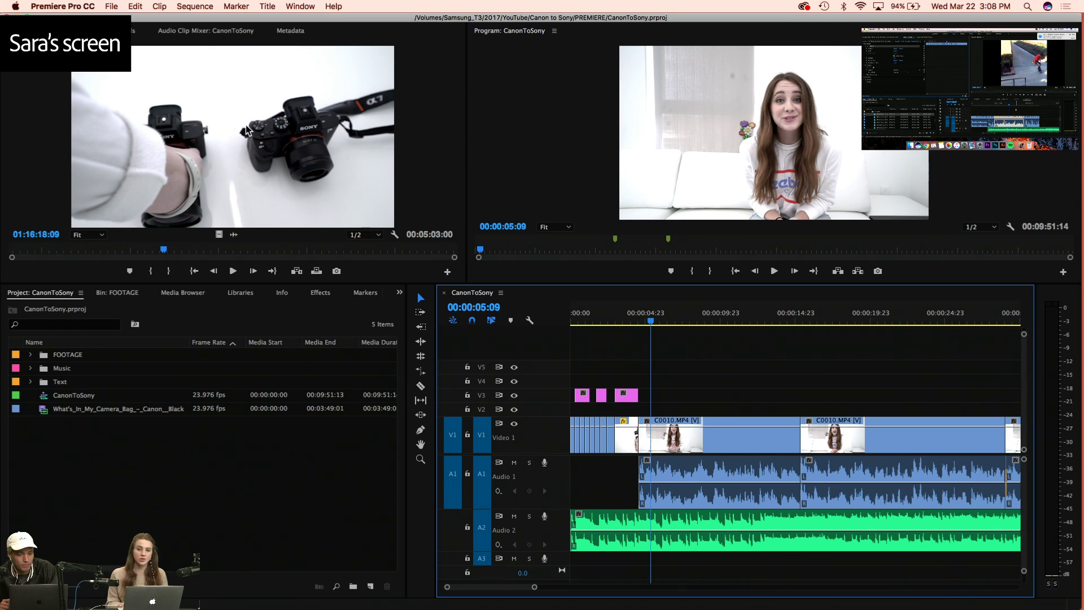
left_click(186, 314)
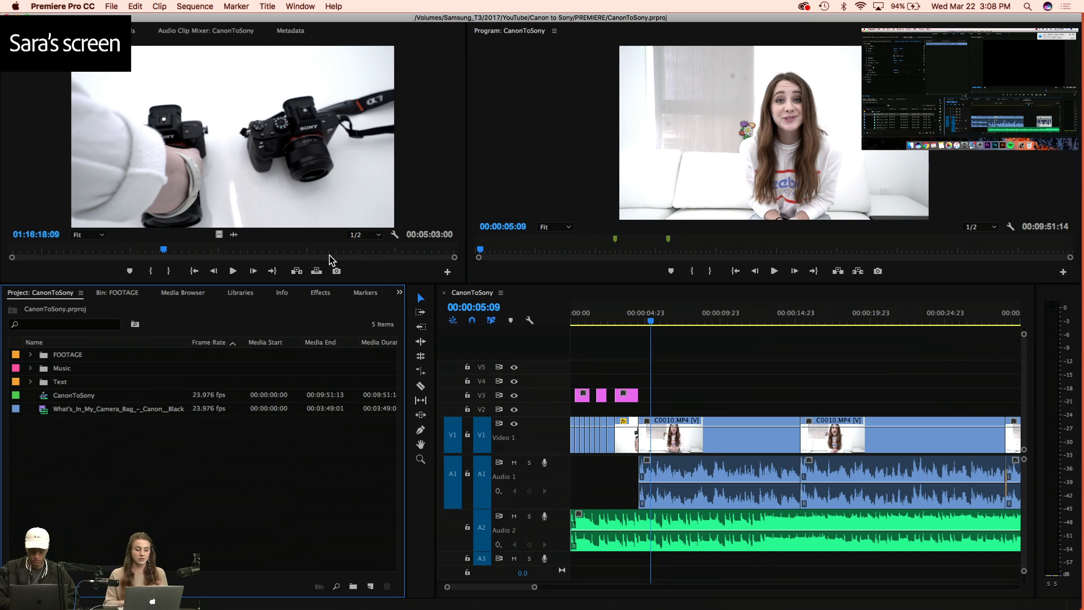
left_click(118, 5)
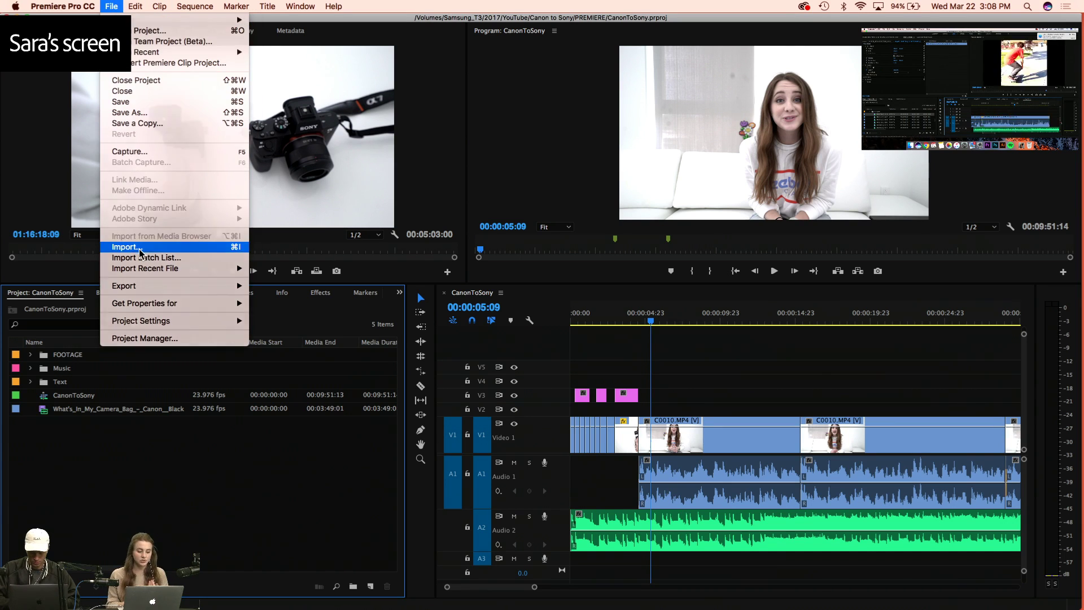
left_click(140, 245)
left_click(504, 148)
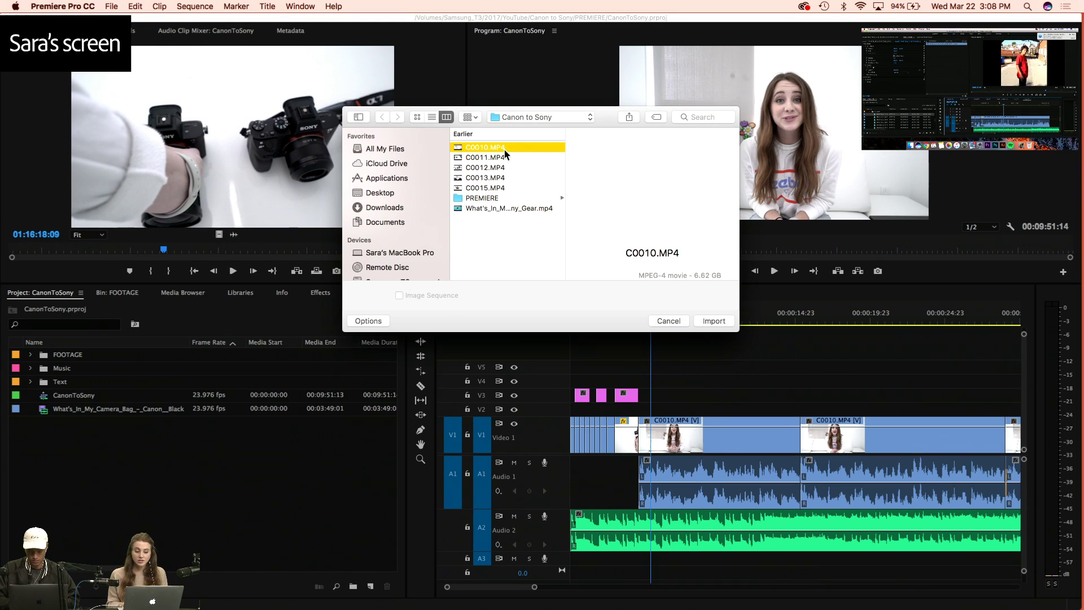
left_click(504, 188, "shift")
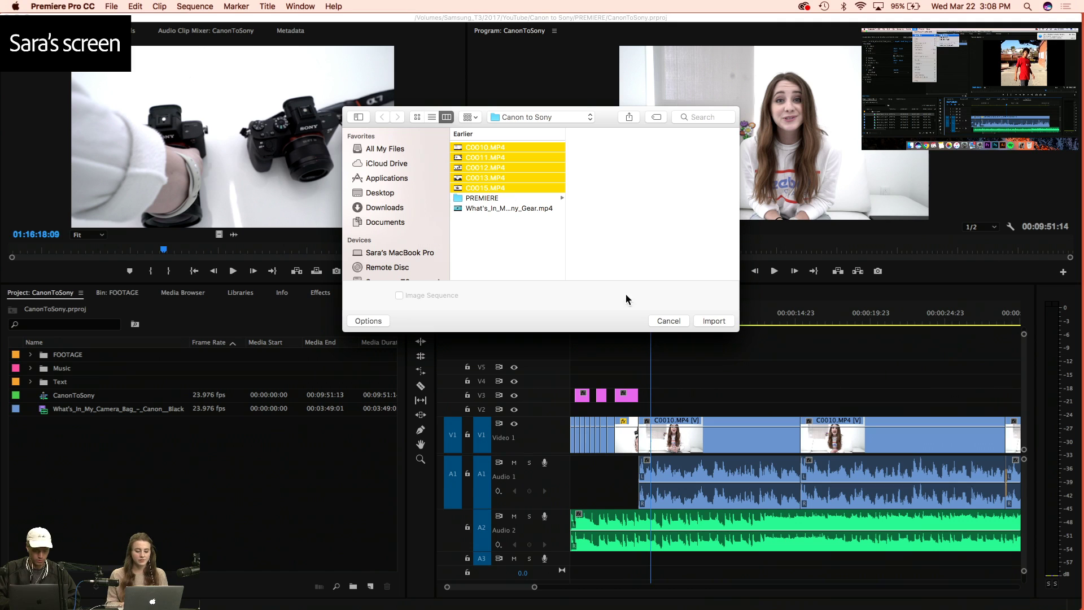
left_click(669, 320)
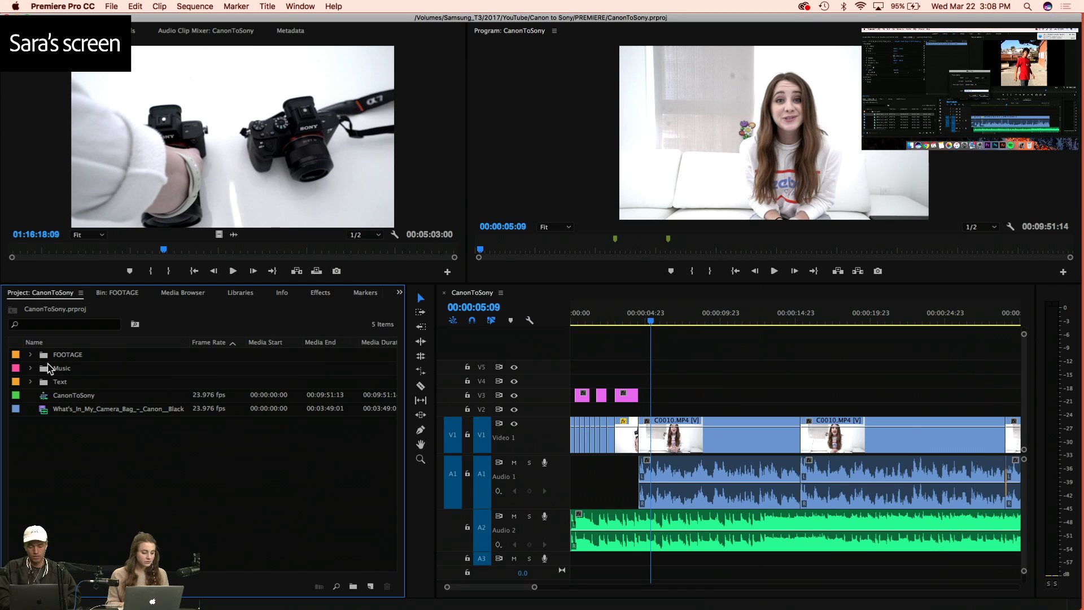
Open the FOOTAGE bin to examine its clips, look over the media browser and library contents, and return to the bin
left_click(30, 354)
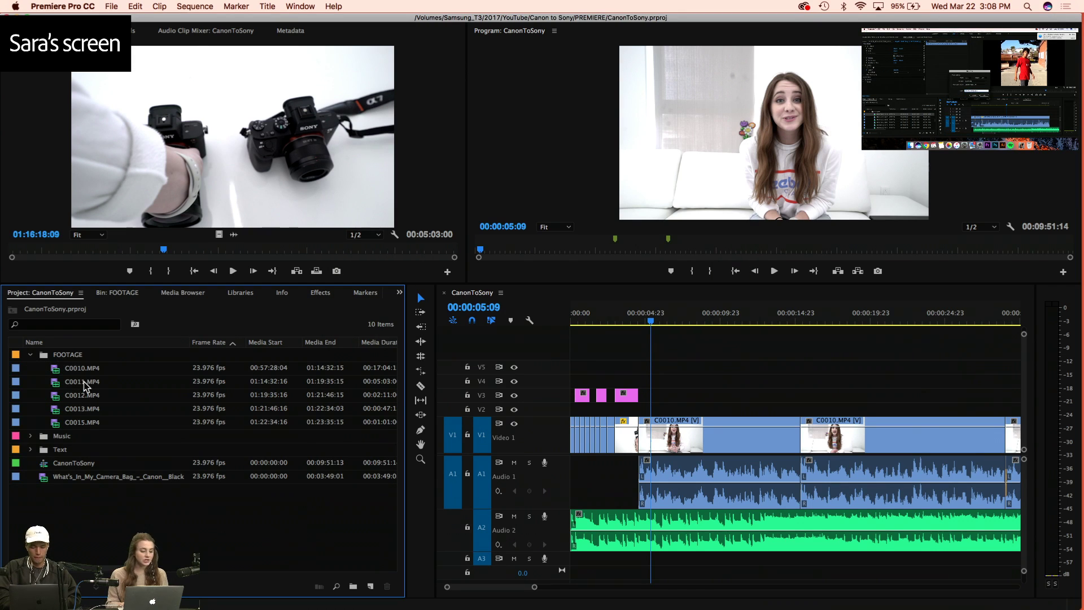
left_click(31, 354)
double_click(57, 355)
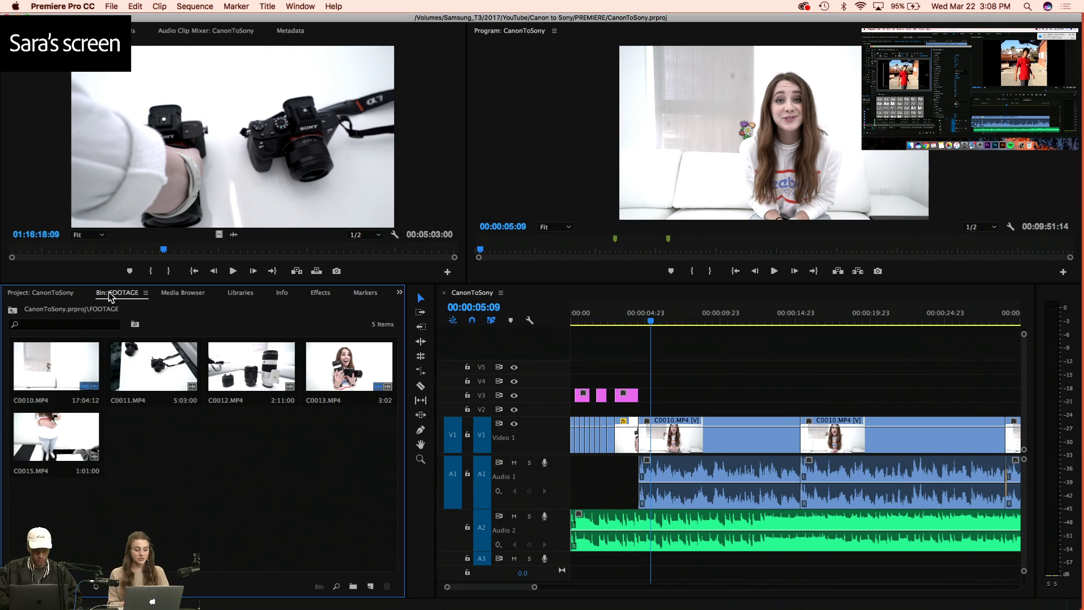
left_click(186, 295)
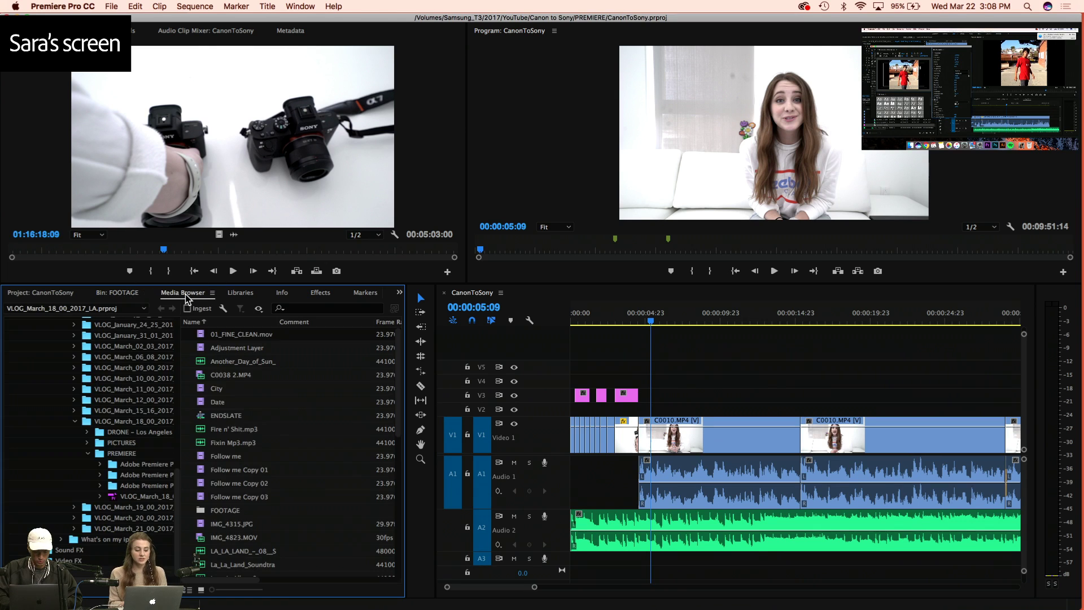
left_click(123, 294)
left_click(246, 295)
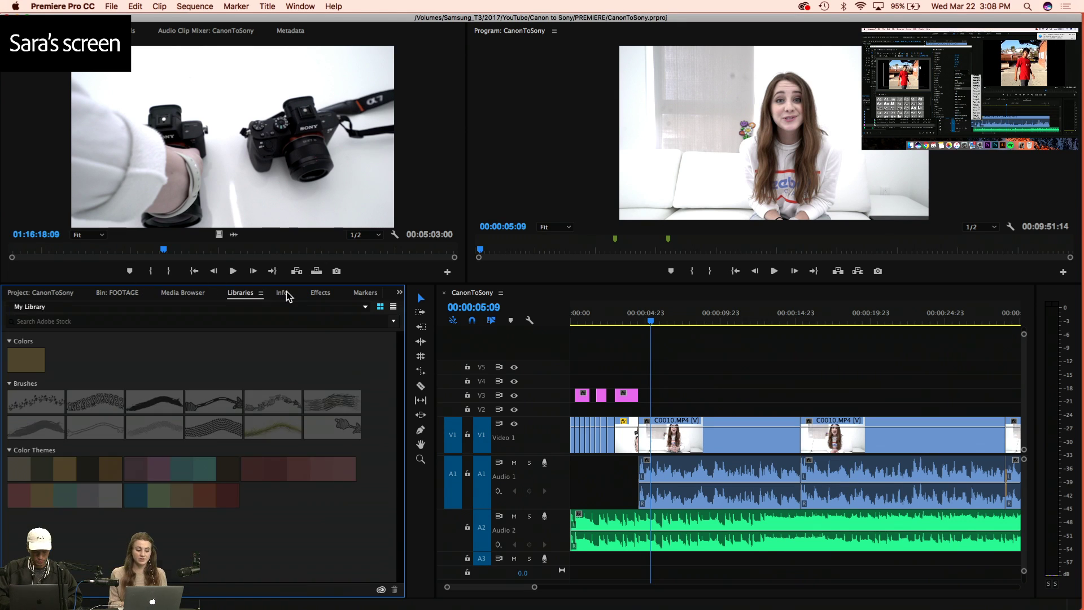
left_click(285, 293)
left_click(107, 294)
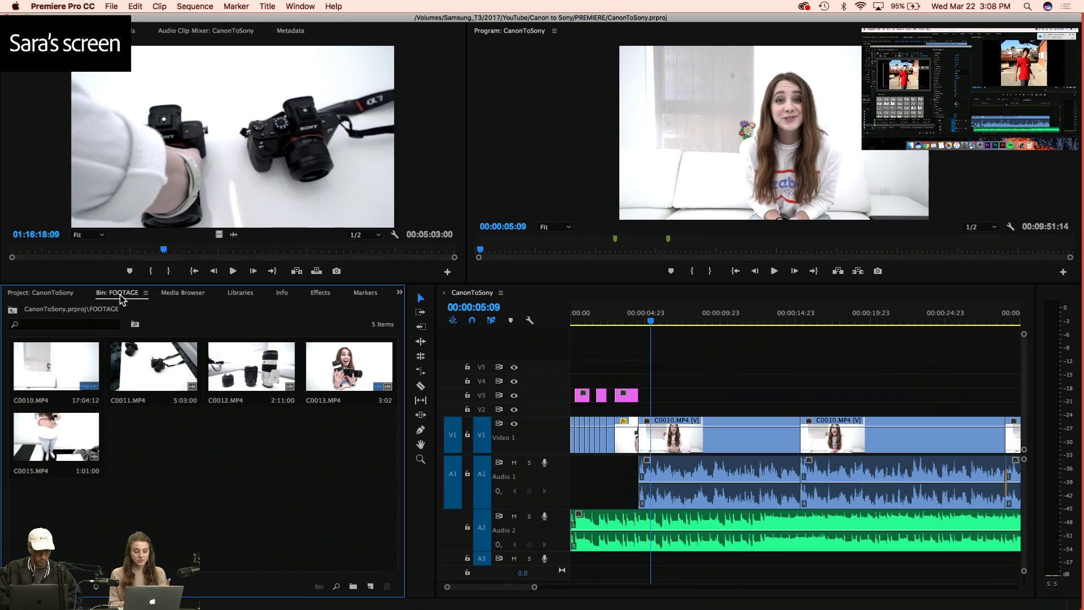
Look over the CanonToSony project contents, expanding and collapsing the FOOTAGE, Music and Text bins
left_click(76, 293)
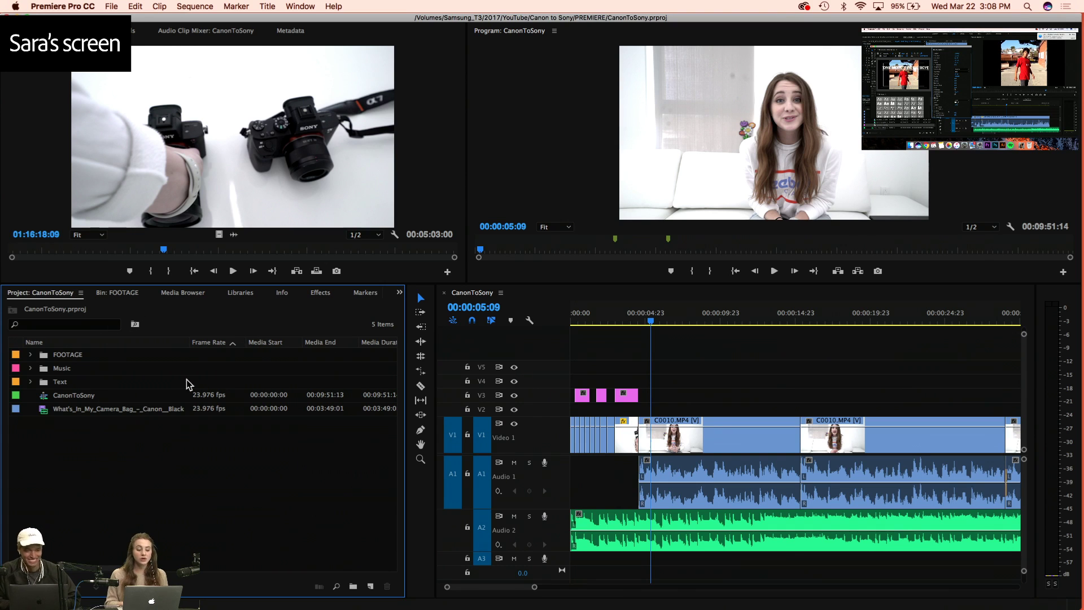
left_click(30, 355)
left_click(30, 354)
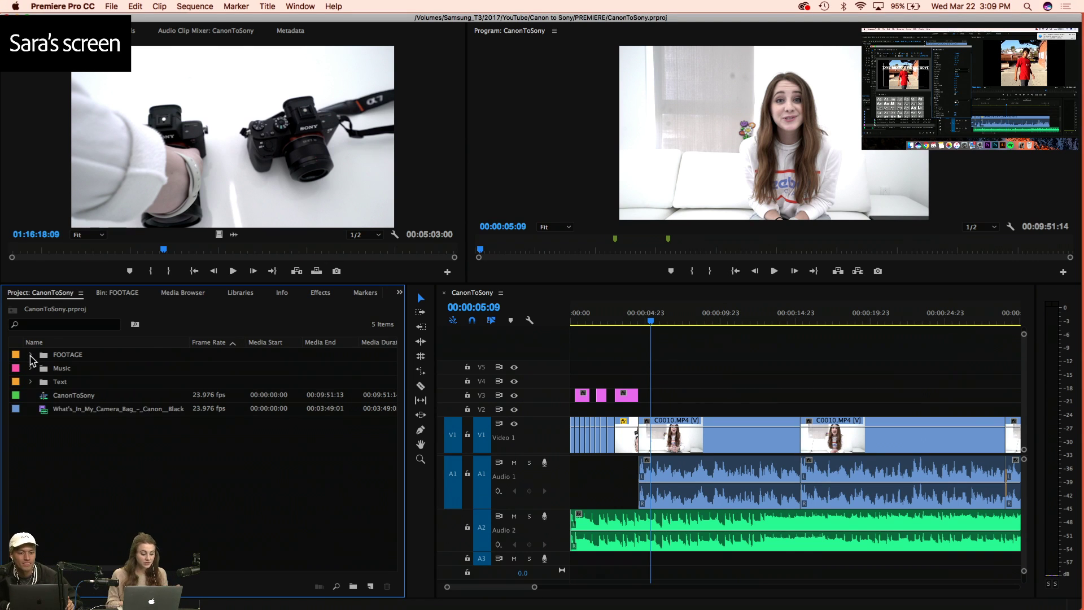
left_click(30, 368)
left_click(30, 368)
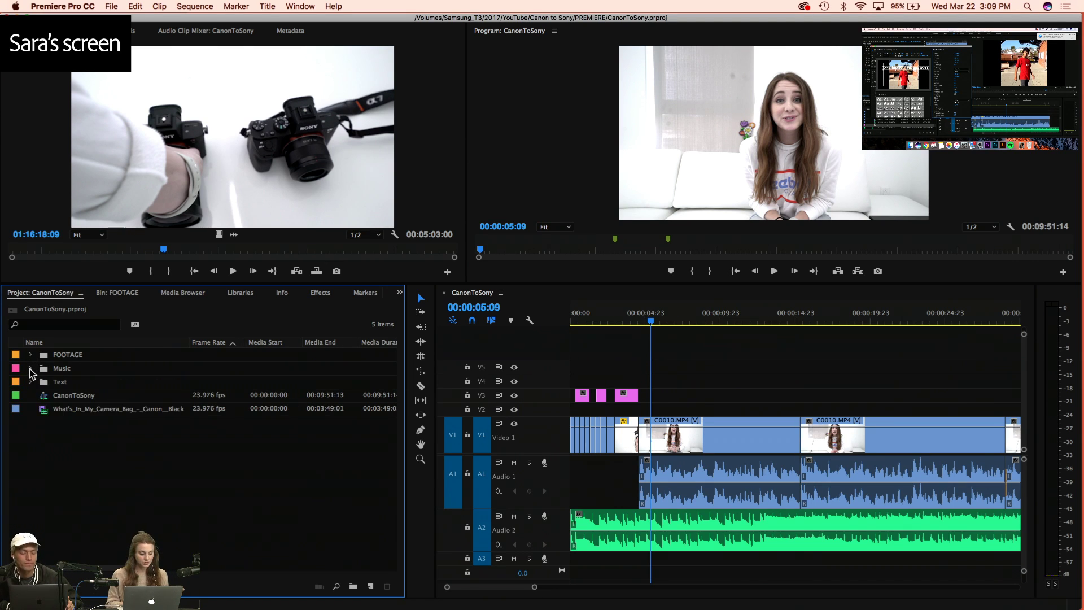
left_click(30, 382)
left_click(30, 382)
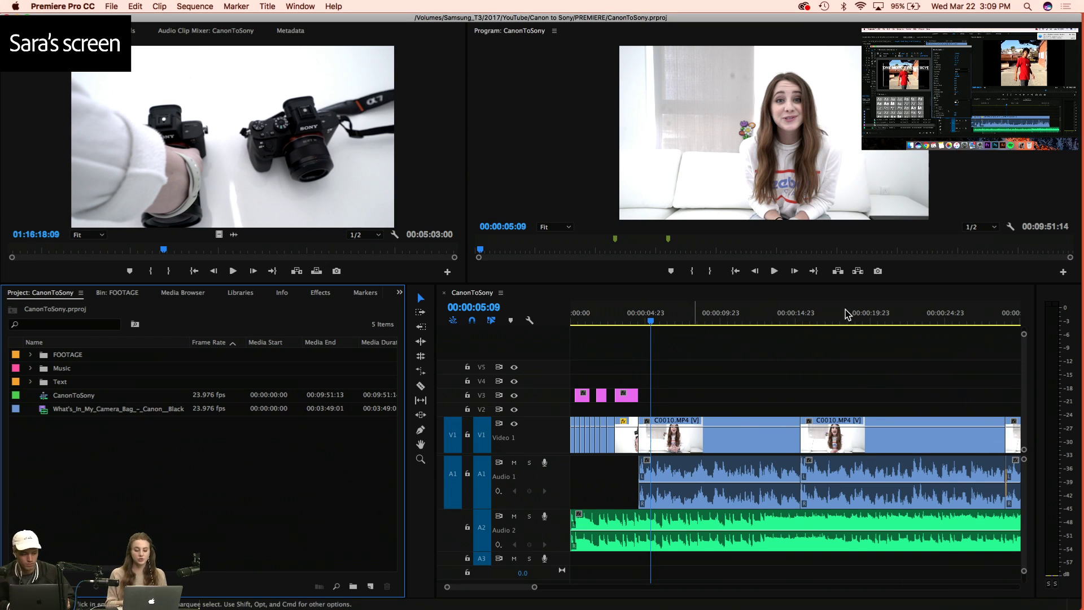
left_click(684, 402)
key("minus")
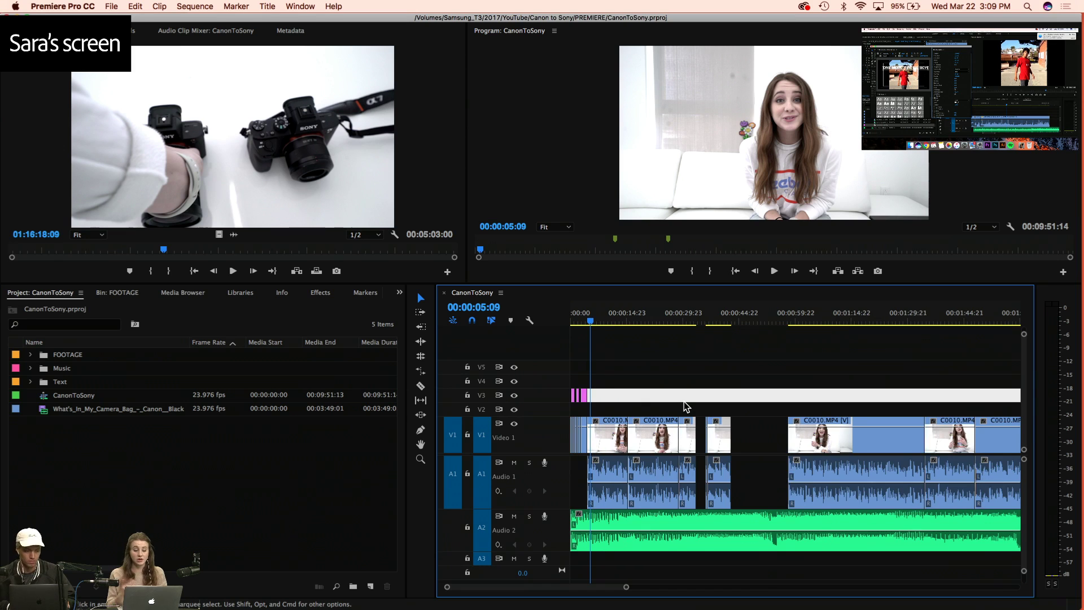
key("equal")
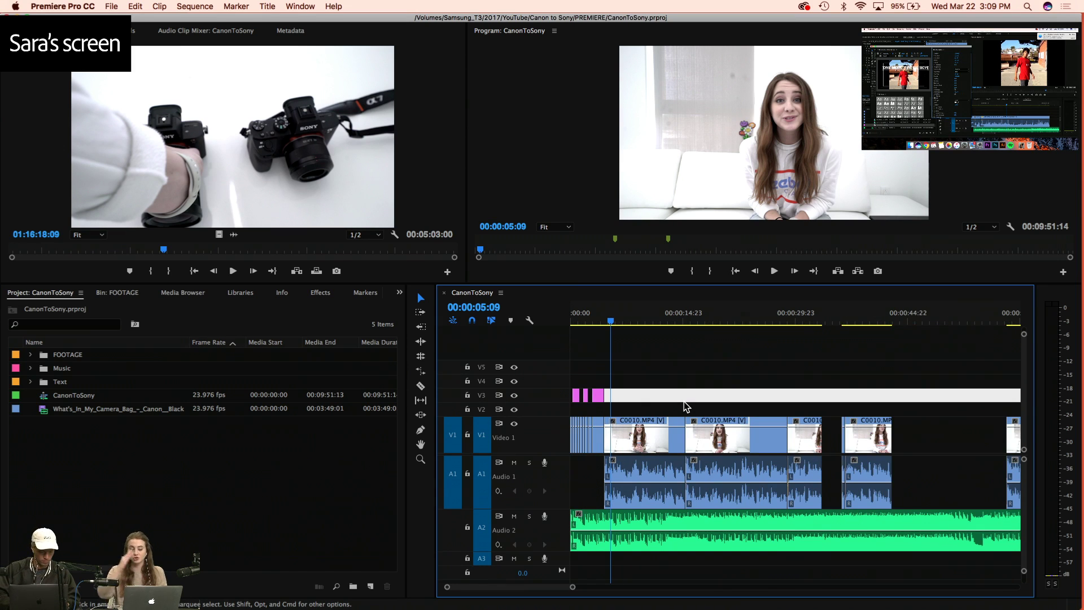
key("equal")
left_click(709, 387)
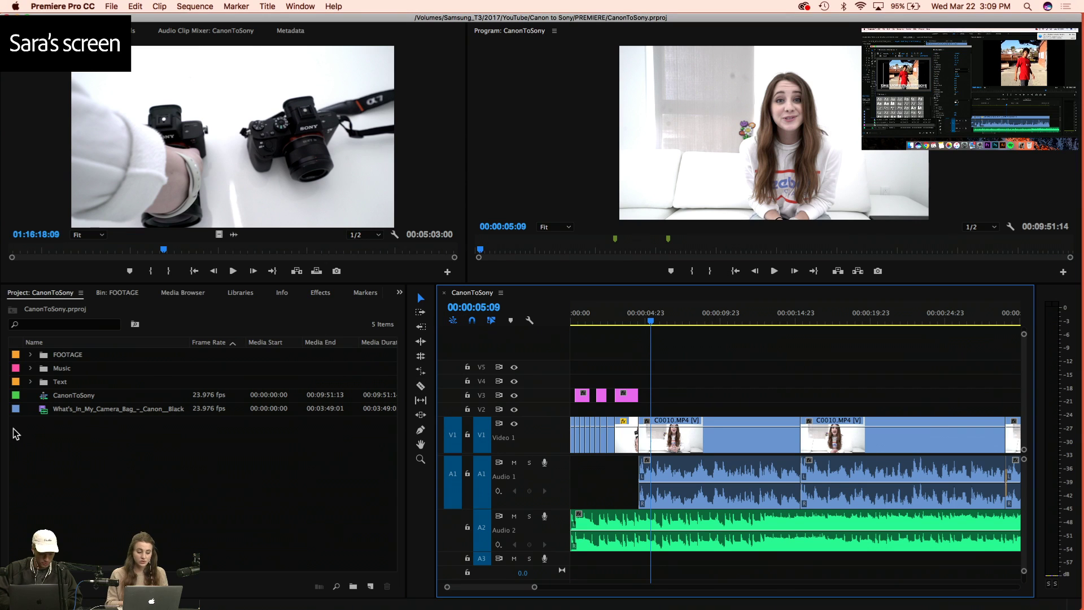
Examine the DSLR 1080p24 preset for a new sequence and cancel without creating one
left_click(62, 6)
mouse_move(112, 6)
mouse_move(169, 20)
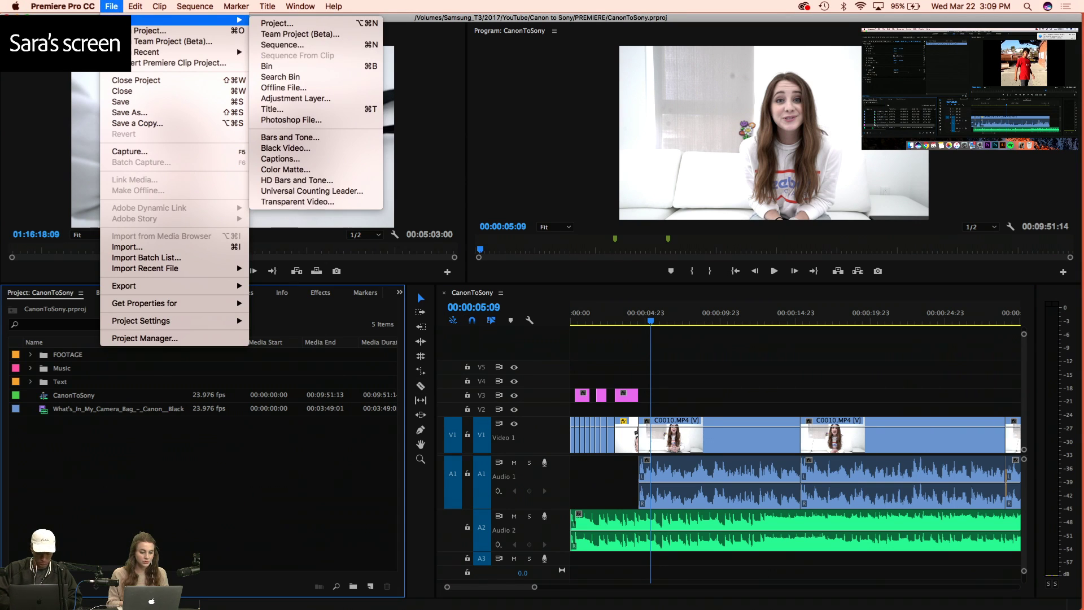
left_click(282, 45)
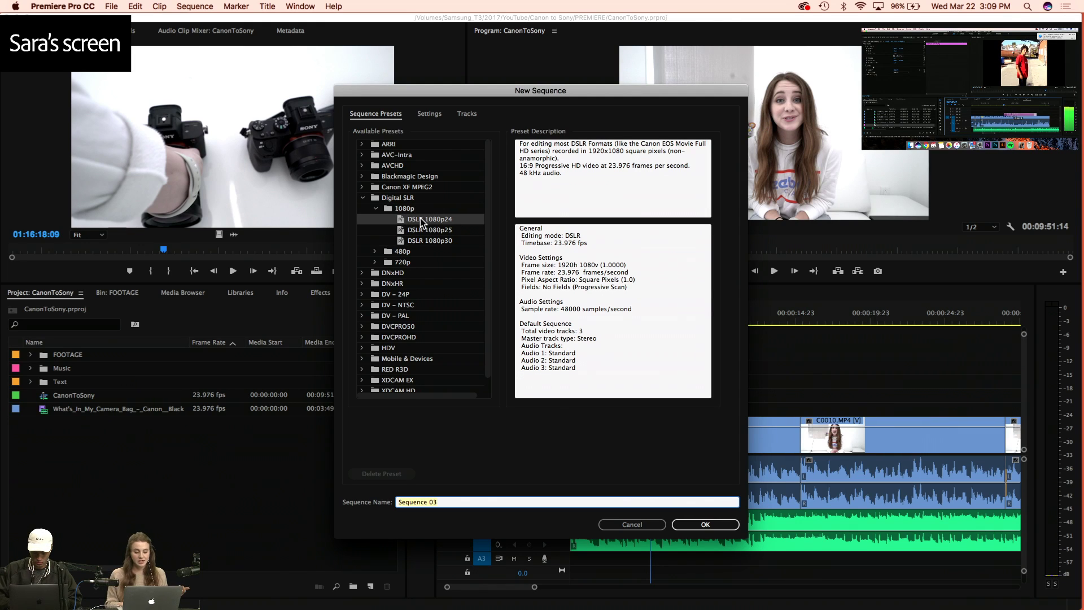
key("Return")
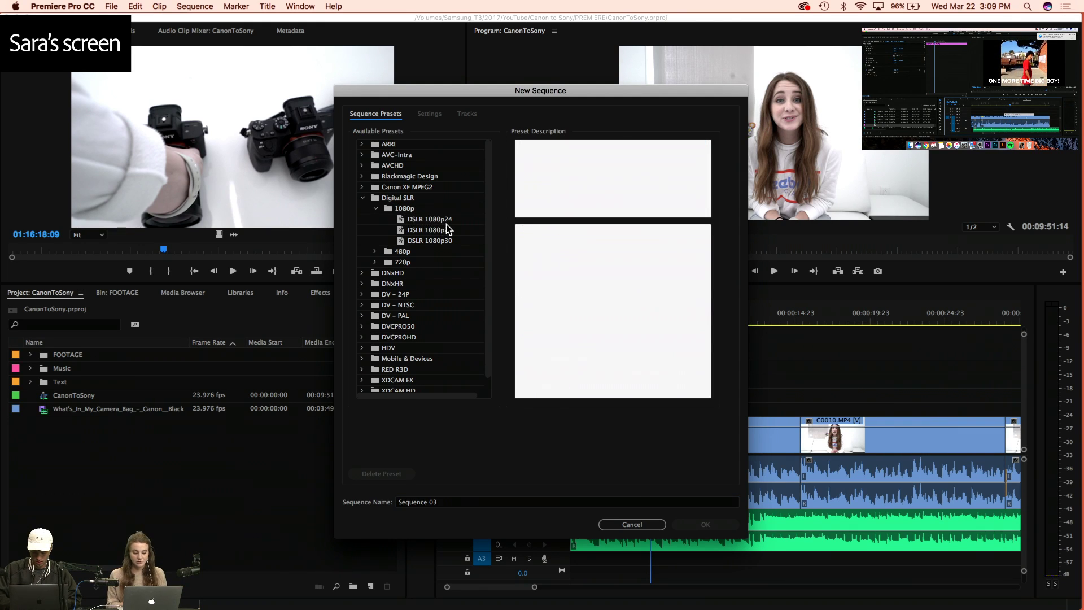
left_click(649, 524)
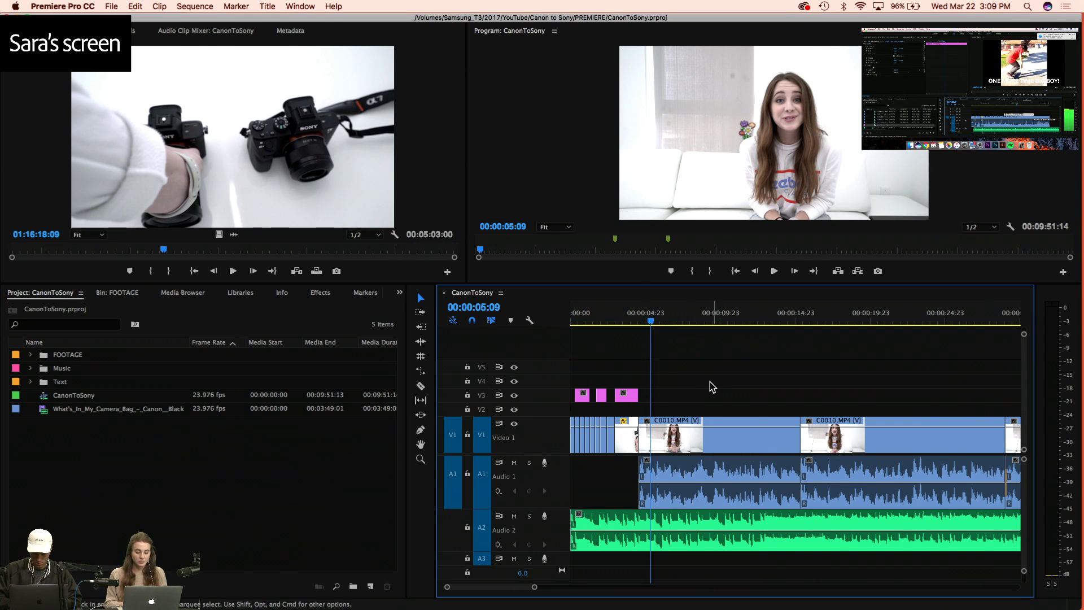
Open C0011.MP4 from the FOOTAGE bin for preview in the source monitor
scroll(680, 399, "up", 3)
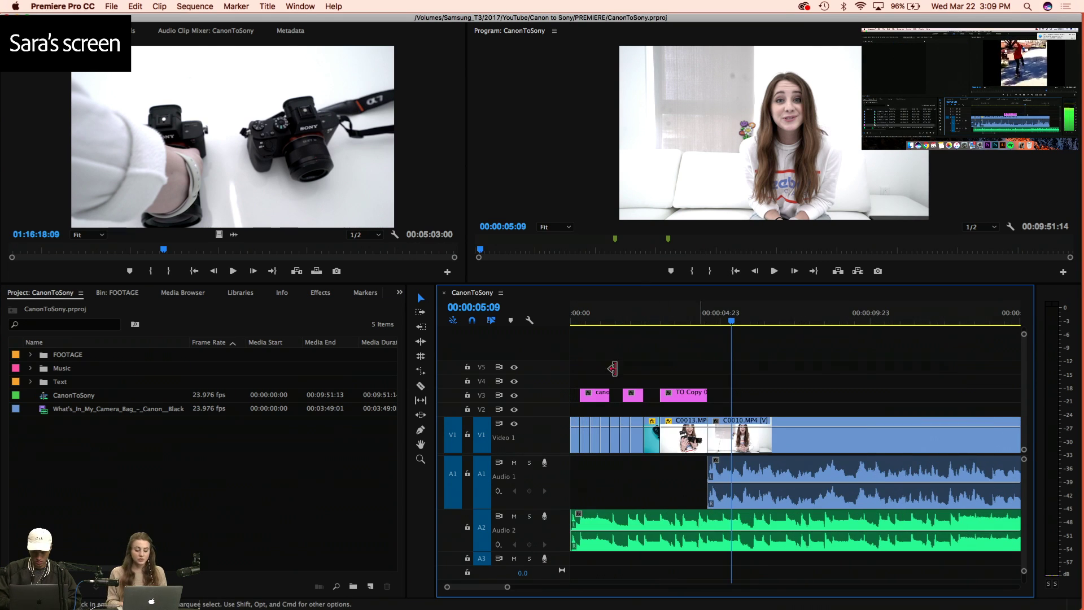
left_click(123, 295)
double_click(172, 384)
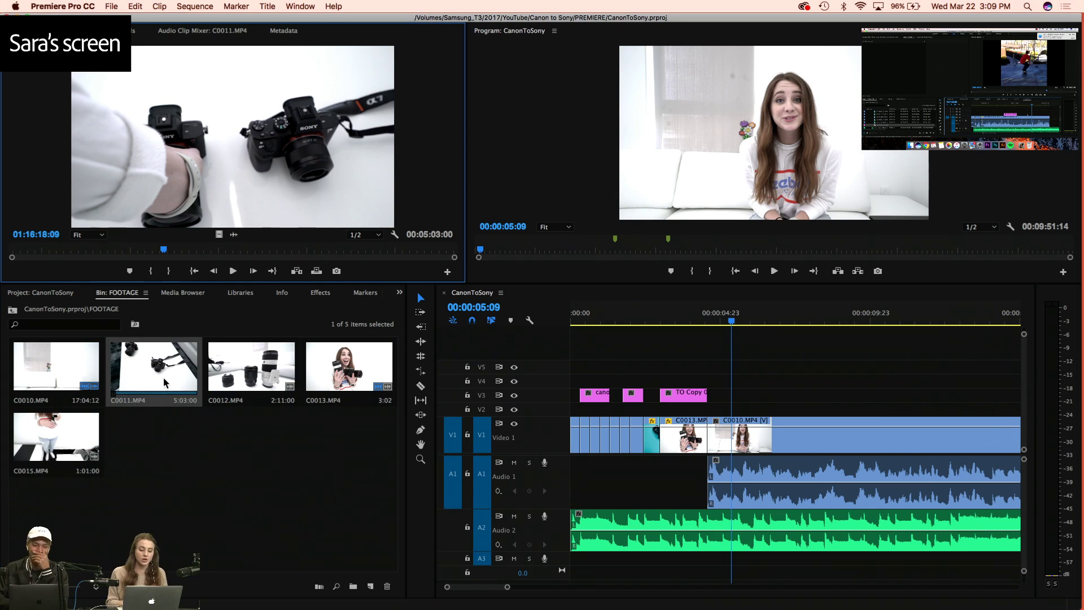
double_click(141, 363)
double_click(148, 384)
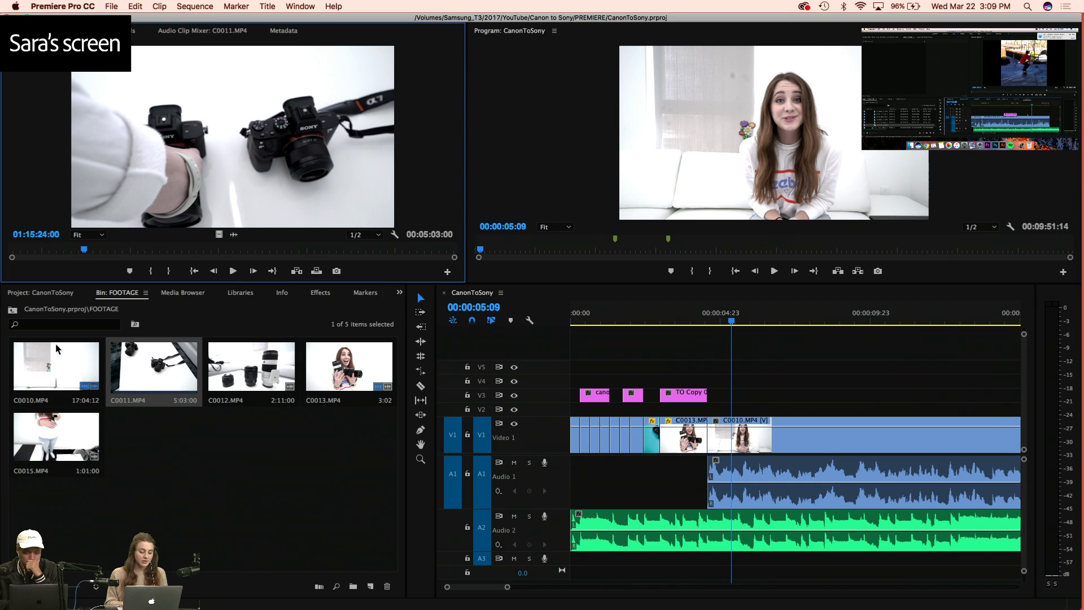
Load C0010.MP4 from the FOOTAGE bin and mark the section from 01:03:17:21 to 01:03:19:22
double_click(59, 365)
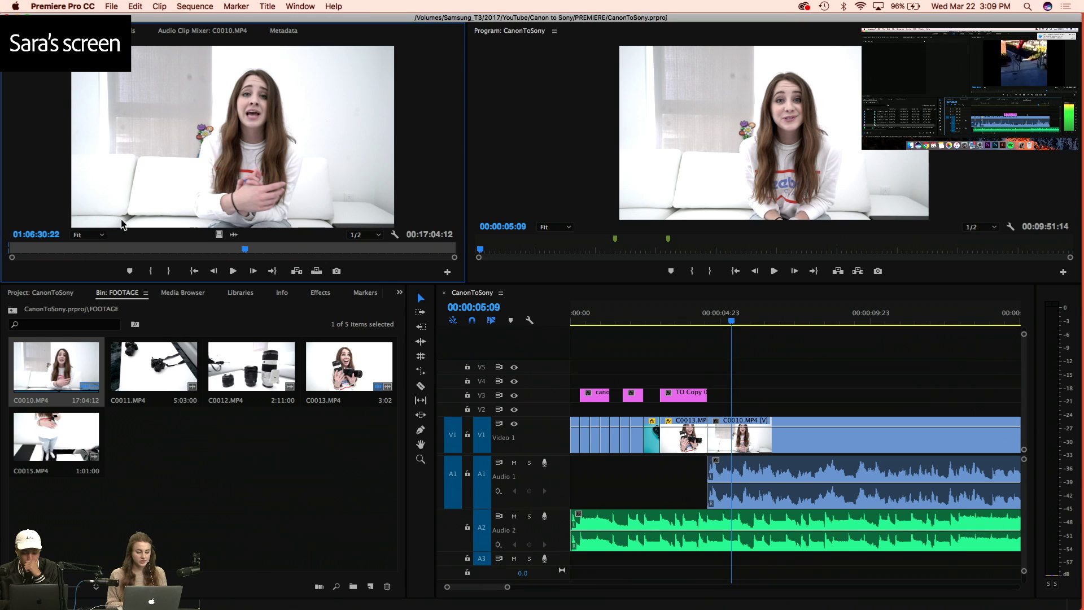
left_click(161, 249)
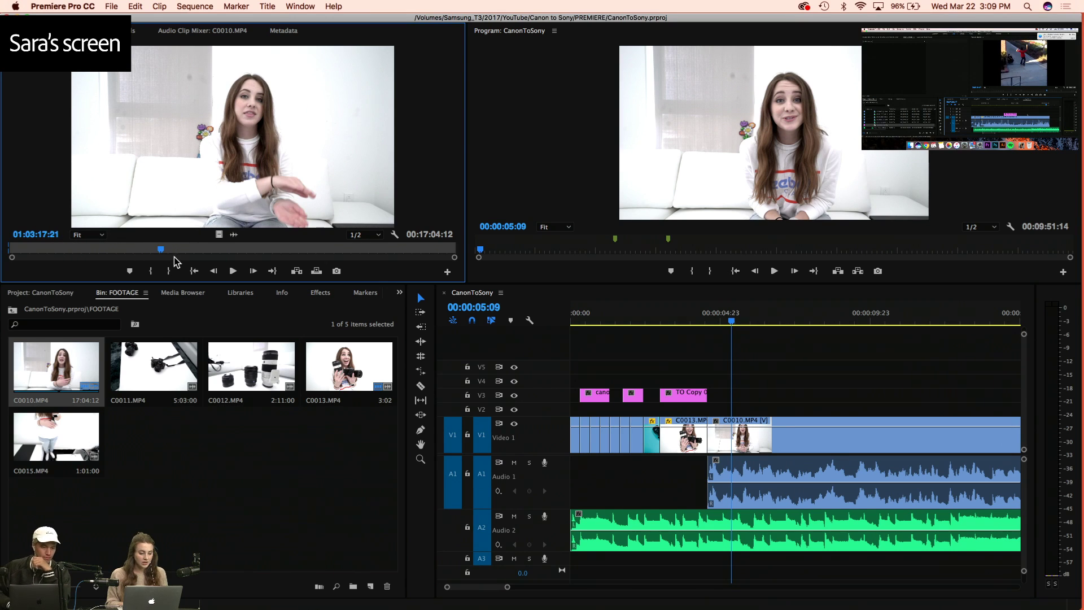
key("i")
key("space")
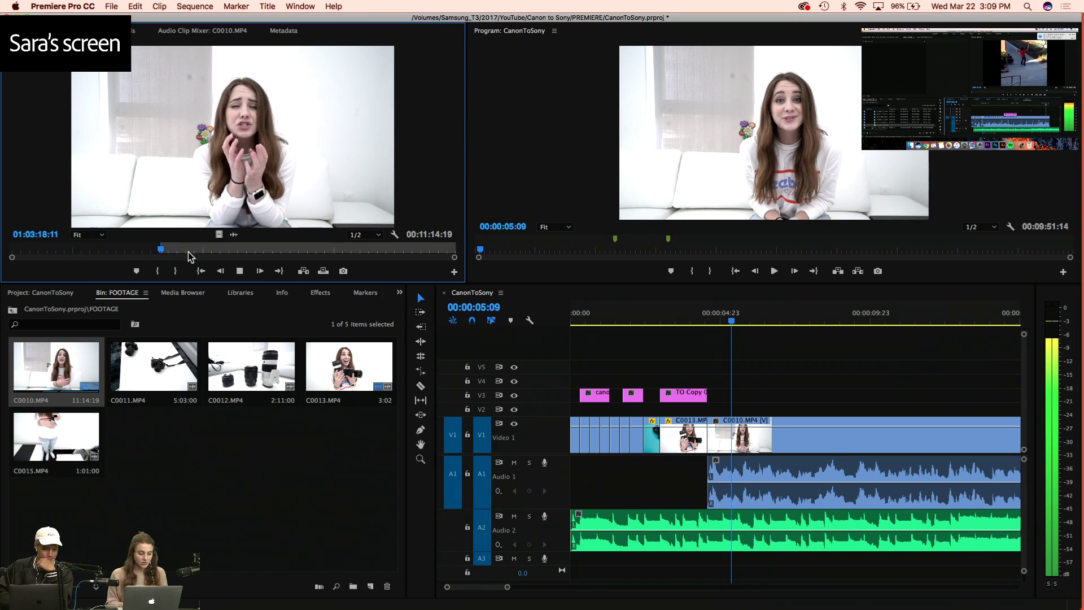
key("space")
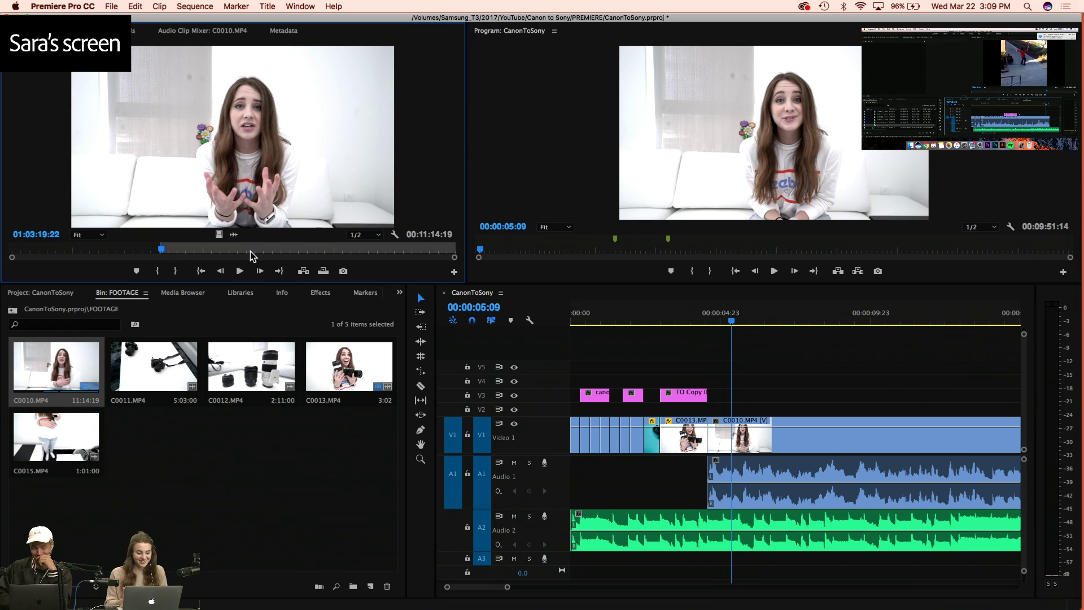
key("o")
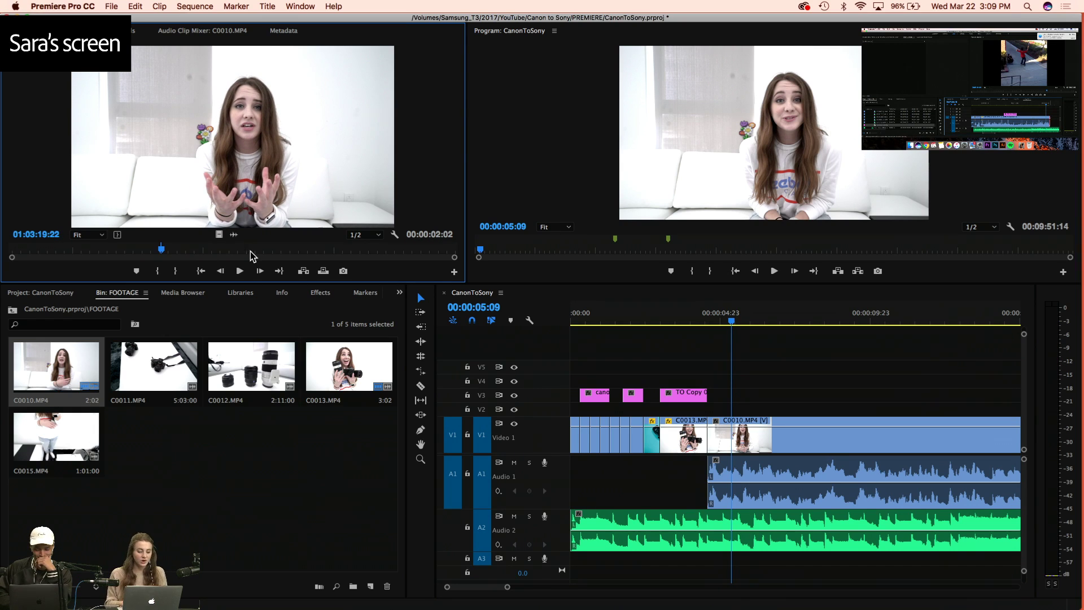
scroll(168, 248, "up", 5)
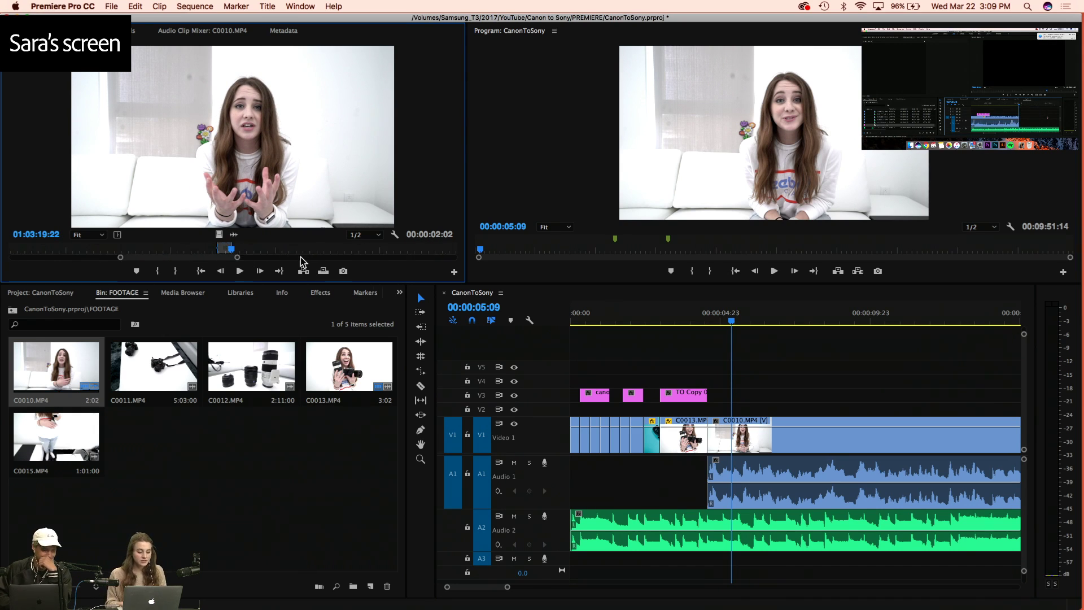
mouse_move(232, 252)
left_mouse_down()
mouse_move(177, 254)
mouse_move(234, 255)
mouse_move(202, 253)
mouse_move(222, 254)
left_mouse_up()
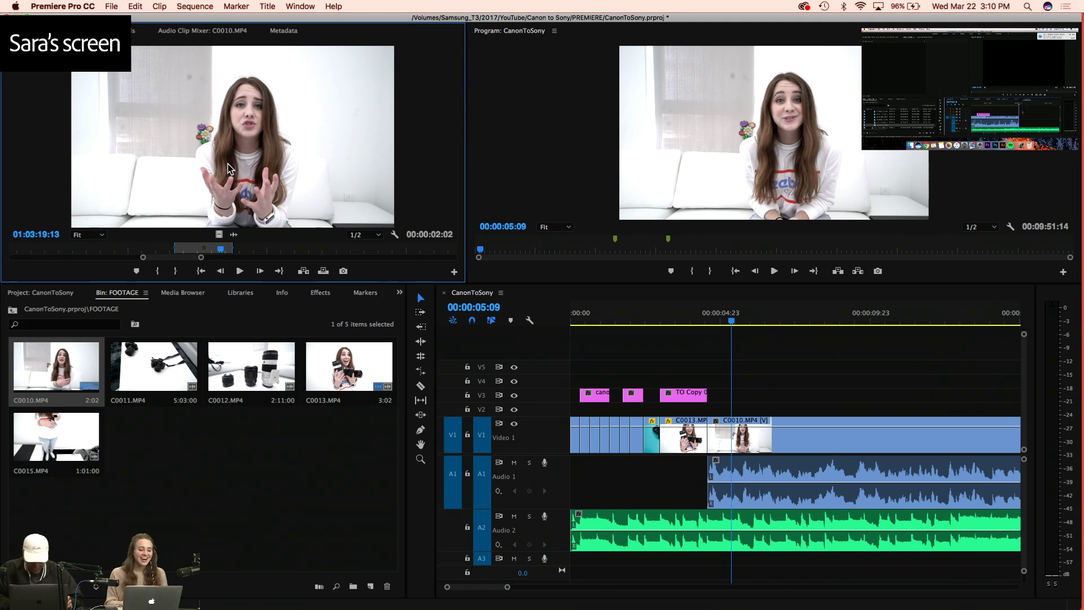
left_click_drag(483, 193, 380, 150)
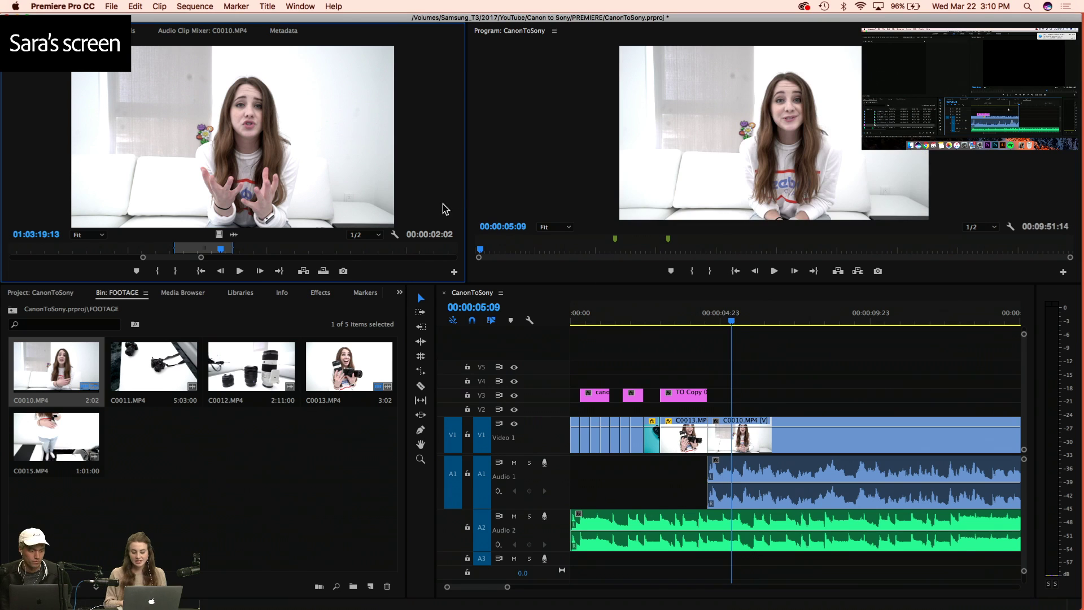
Play the first C0010.MP4 clip on V1 from 00:00:05:10 and preview C0011.MP4 at 01:17:02:01 as possible b-roll
left_click(750, 451)
mouse_move(731, 320)
left_mouse_down()
mouse_move(701, 316)
mouse_move(737, 337)
left_mouse_up()
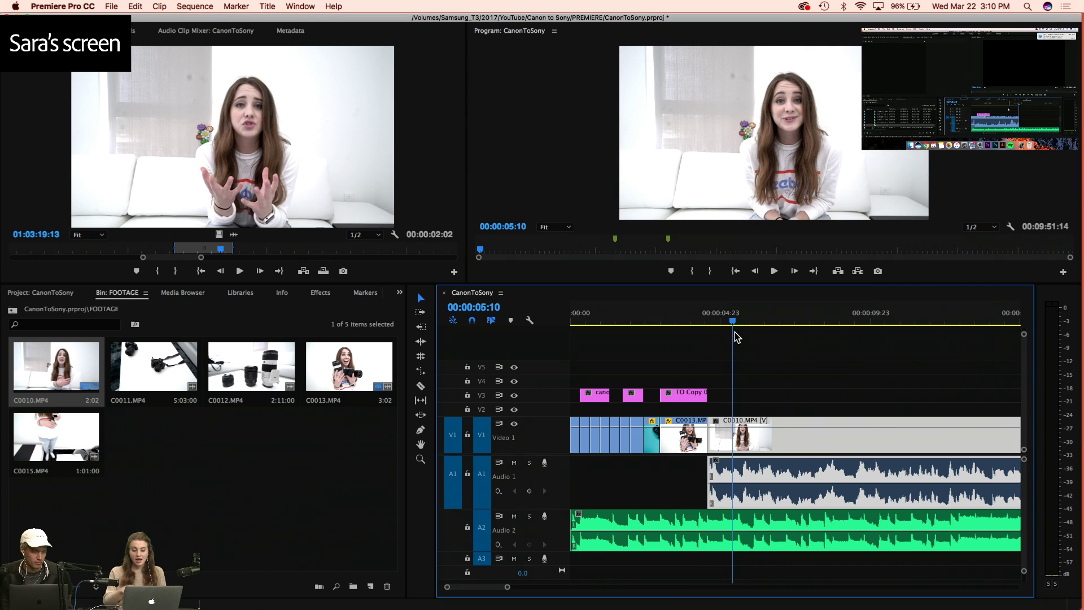
key("space")
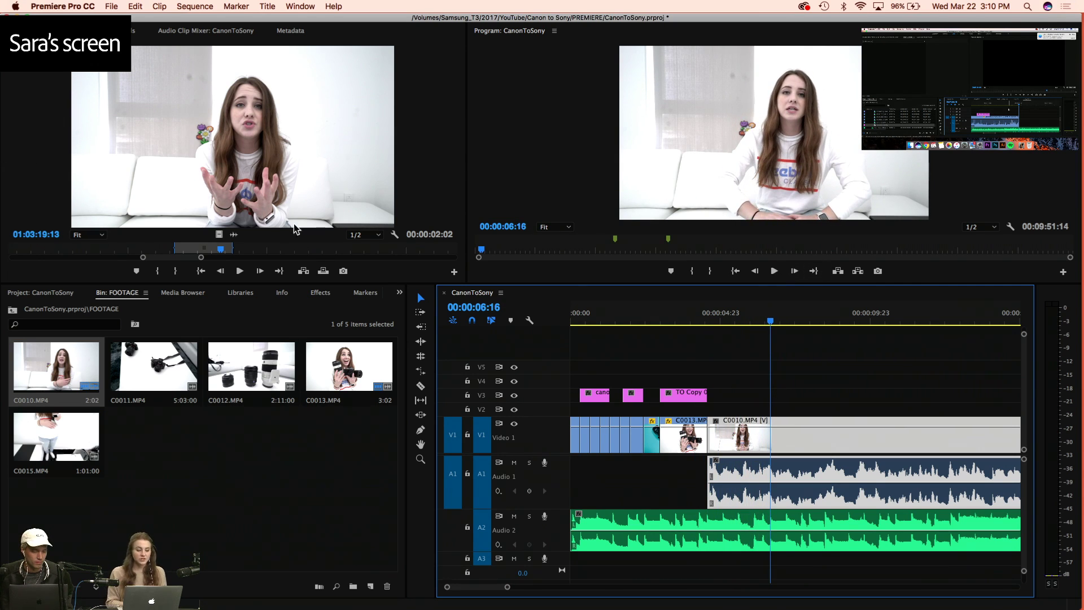
double_click(154, 367)
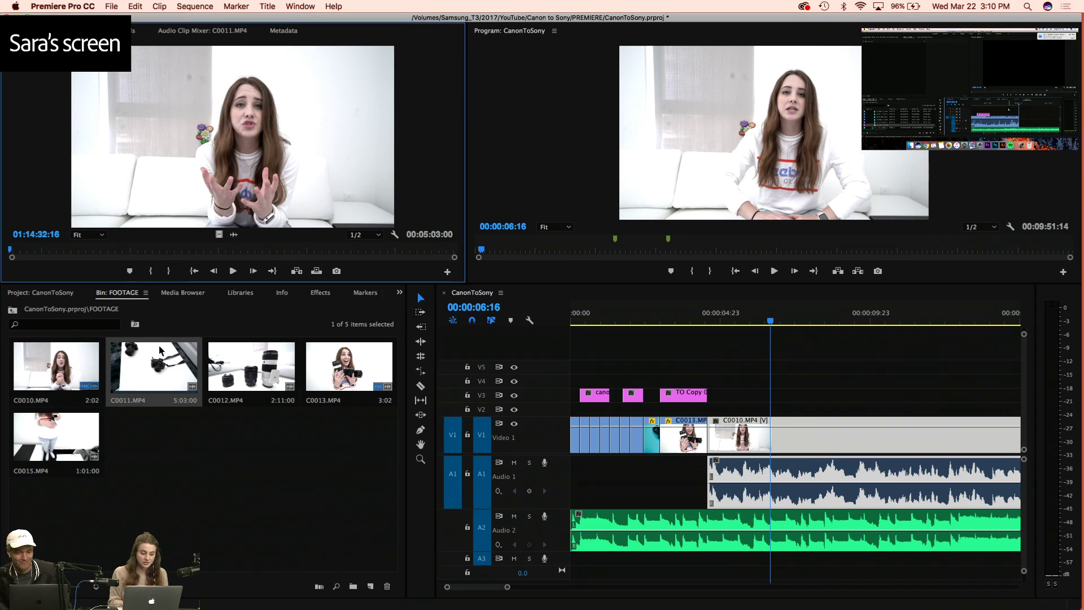
left_click(229, 251)
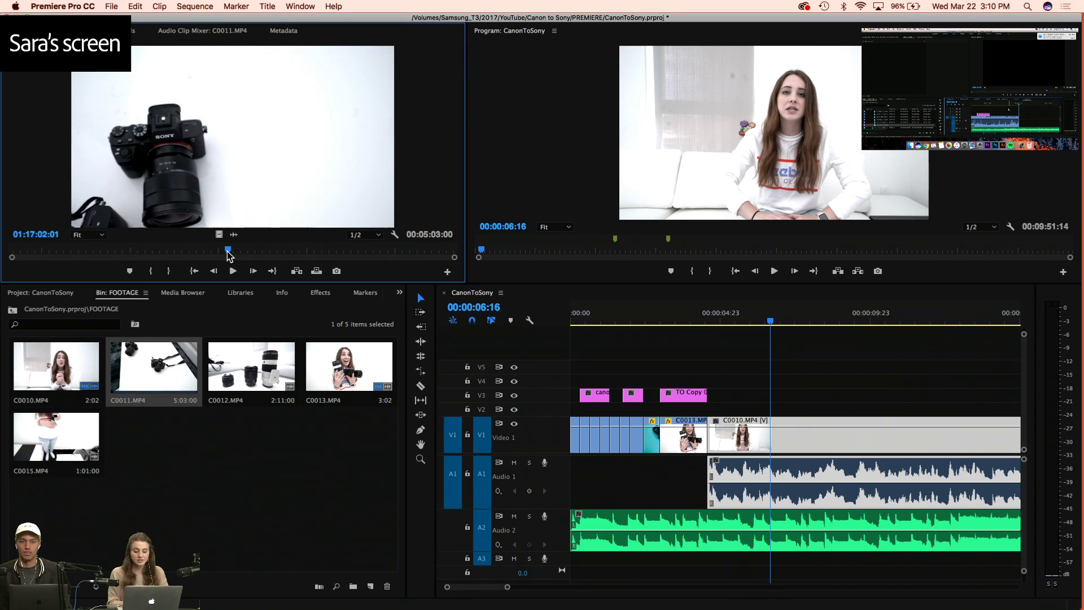
Play back the CanonToSony timeline around the talking shot at about 00:00:06:00
mouse_move(766, 322)
left_mouse_down()
mouse_move(741, 325)
mouse_move(754, 330)
left_mouse_up()
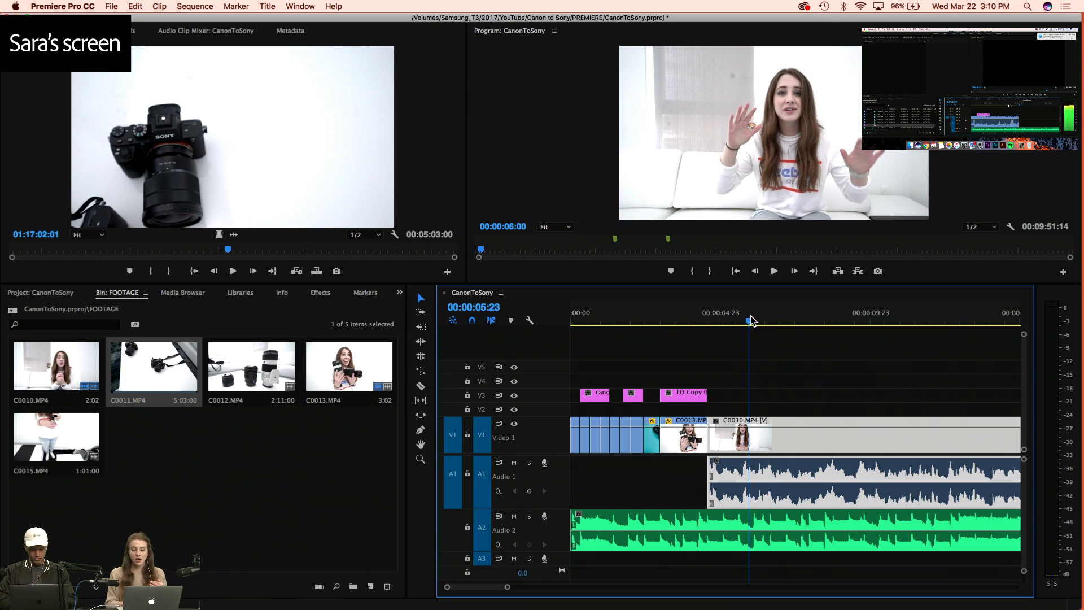
key("Home")
key("space")
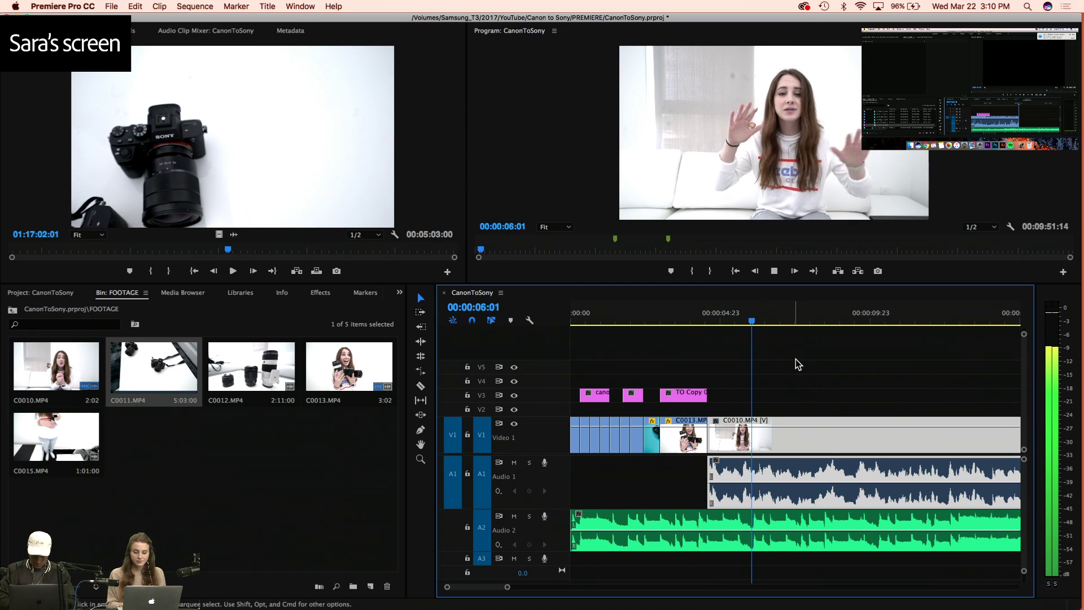
key("space")
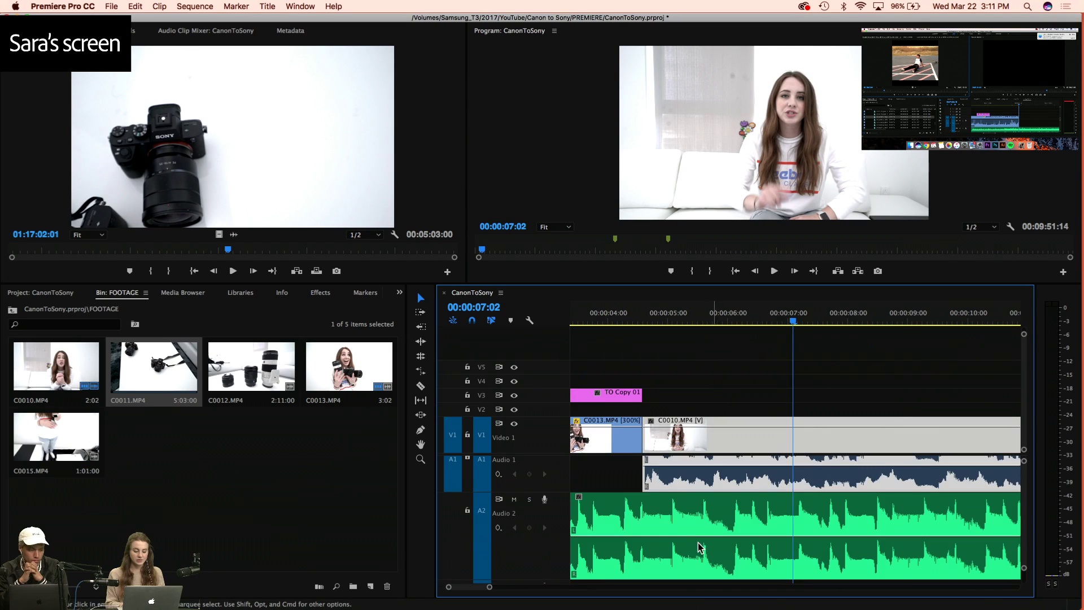
Keyframe the A2 music volume to drop between about 00:00:04:02 and 00:00:05:00, and play back the transition
left_click(766, 536, "super")
left_click_drag(816, 536, 820, 560)
left_click_drag(739, 314, 735, 312)
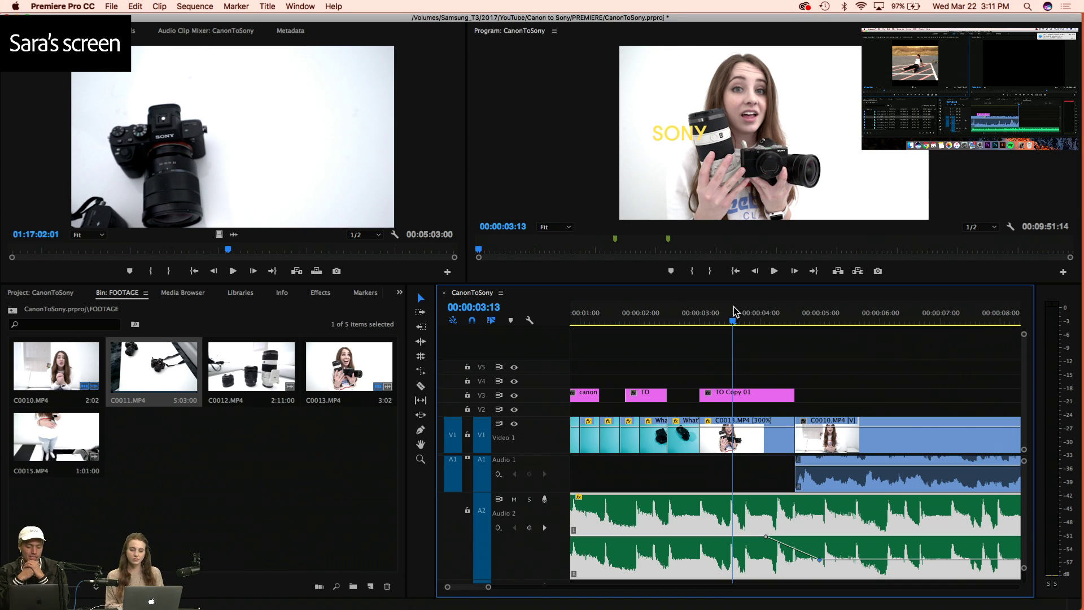
key("space")
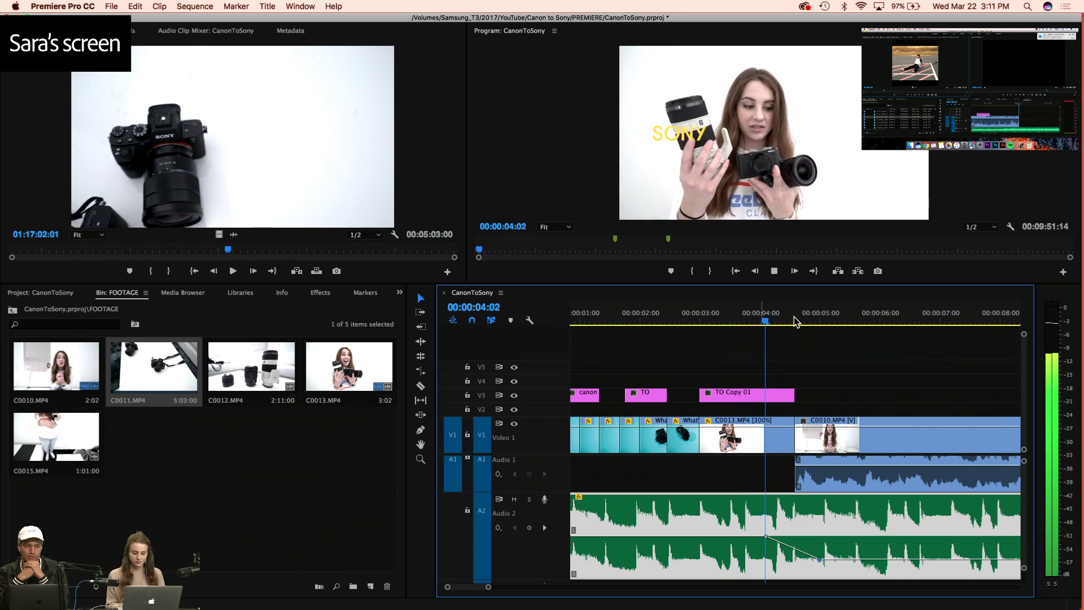
left_click(640, 313)
key("Home")
key("space")
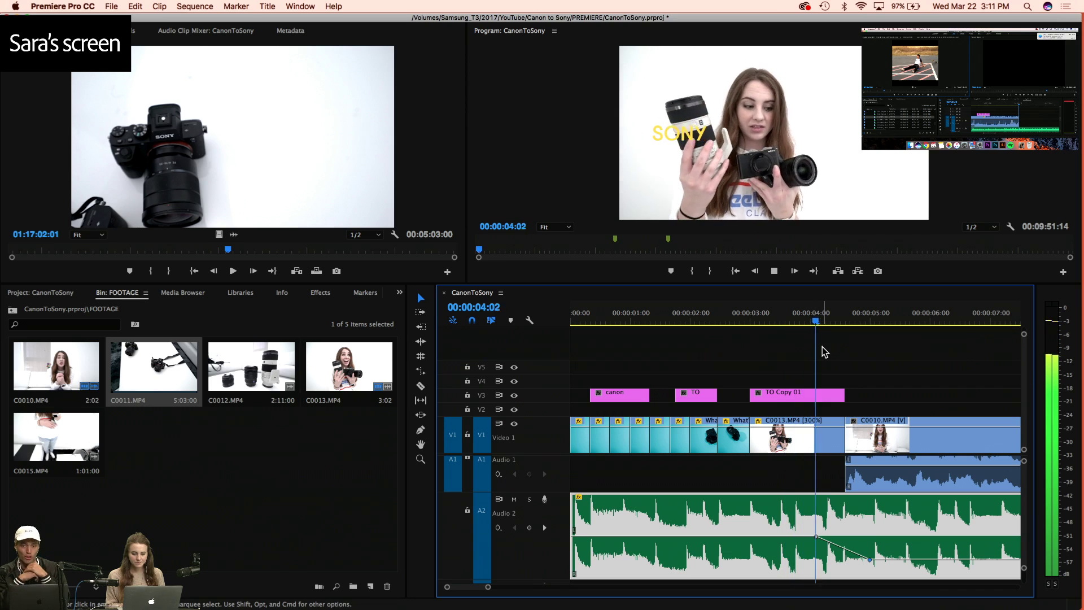
key("space")
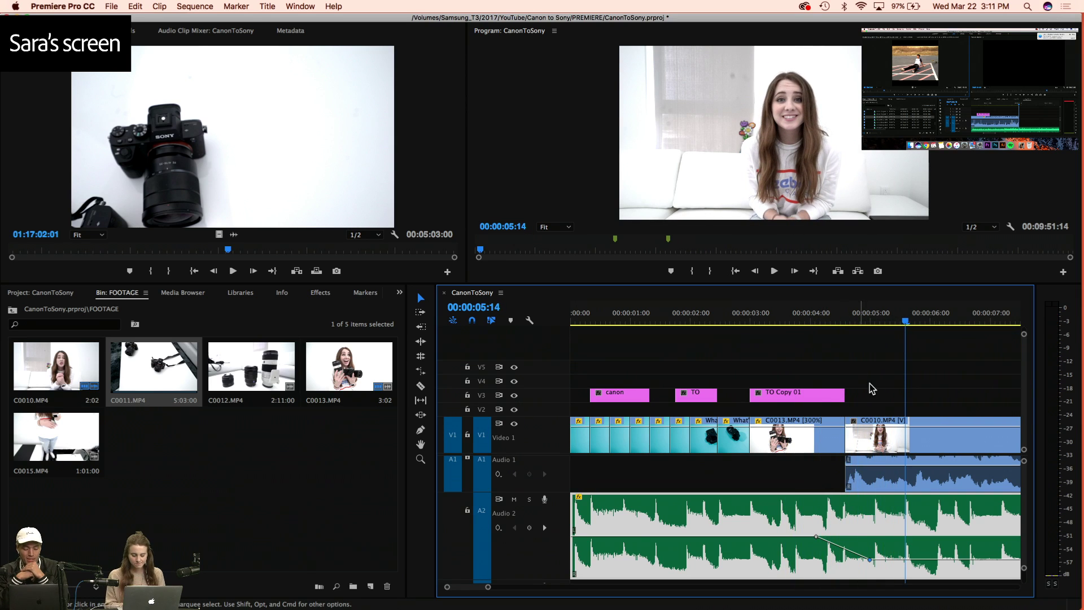
Extend the first C0010.MP4 clip's A1 audio back to about 00:00:04:02, fade it in with volume keyframes, and play it back
key("=")
scroll(757, 449, "up", 2)
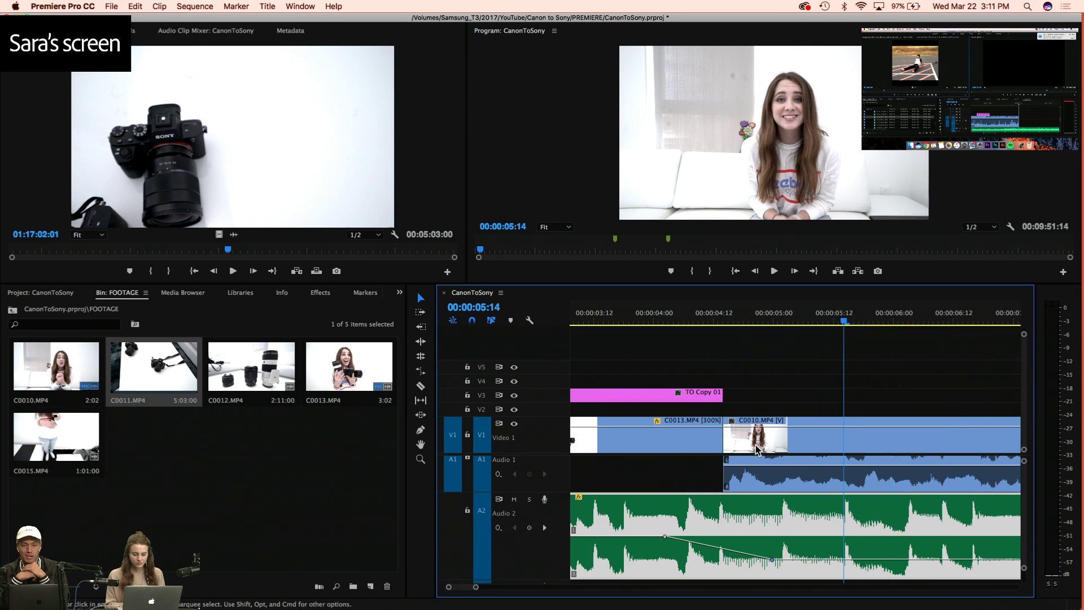
left_click(734, 467, "super")
left_click_drag(689, 466, 689, 487)
left_click(637, 325)
key("space")
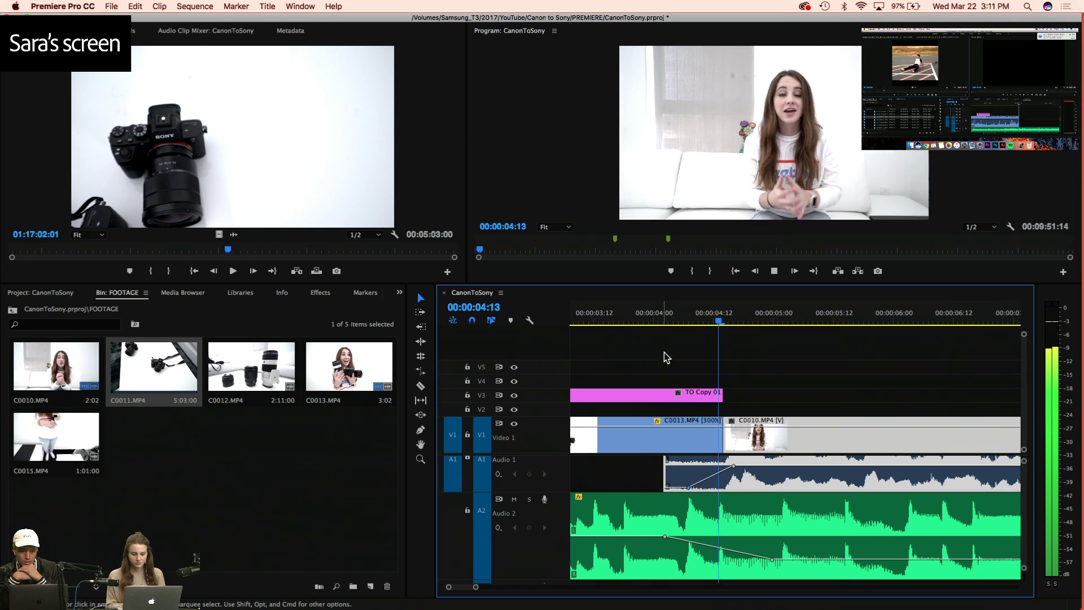
Save the CanonToSony project and play the timeline on to about 00:00:16:23 to check the music and voice mix
key("minus")
key("minus")
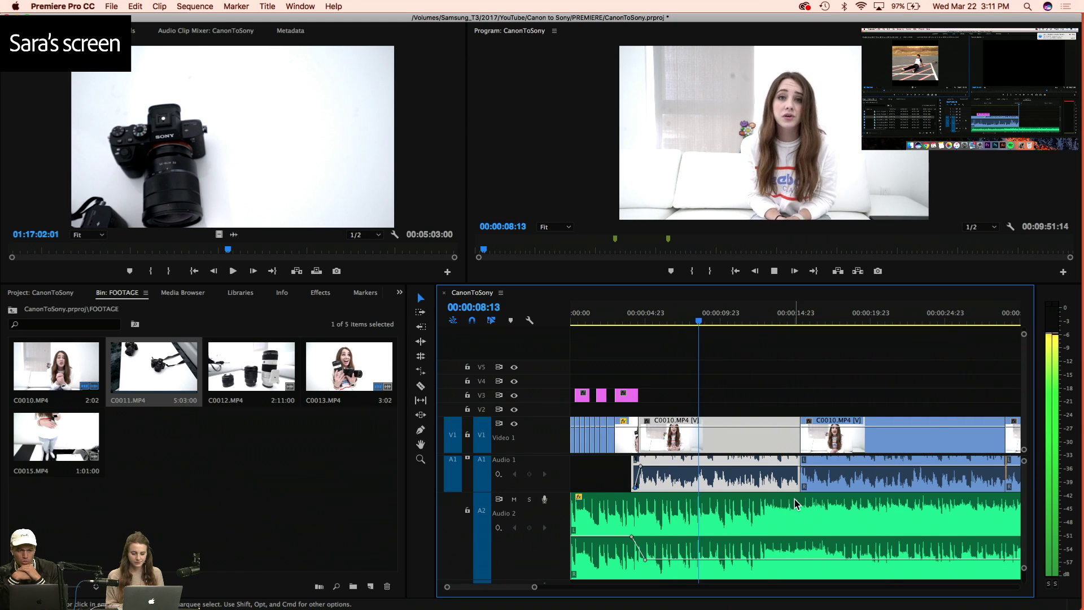
key("super+s")
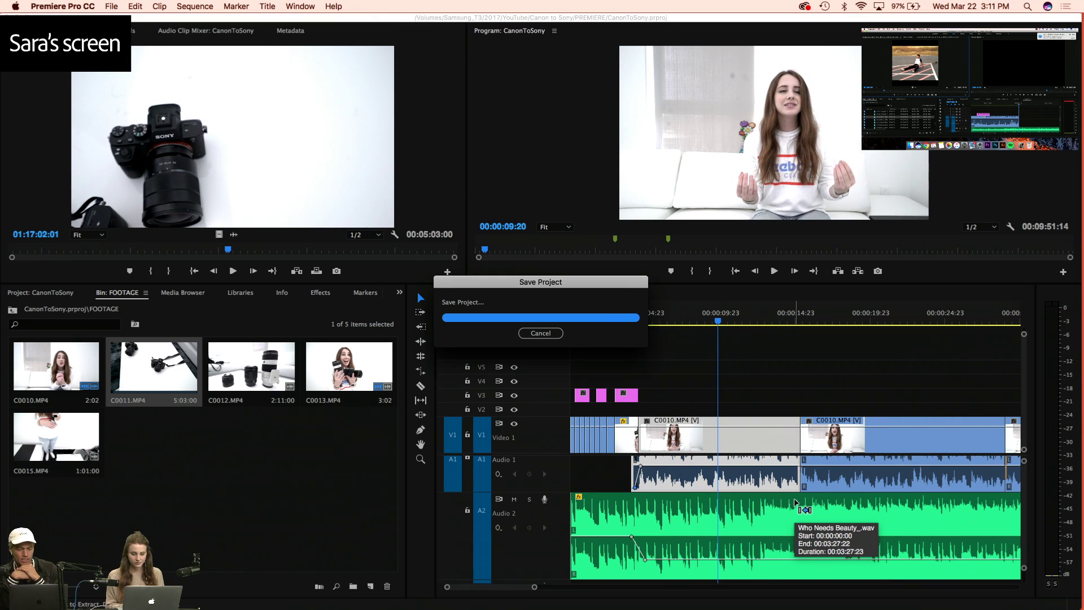
key("space")
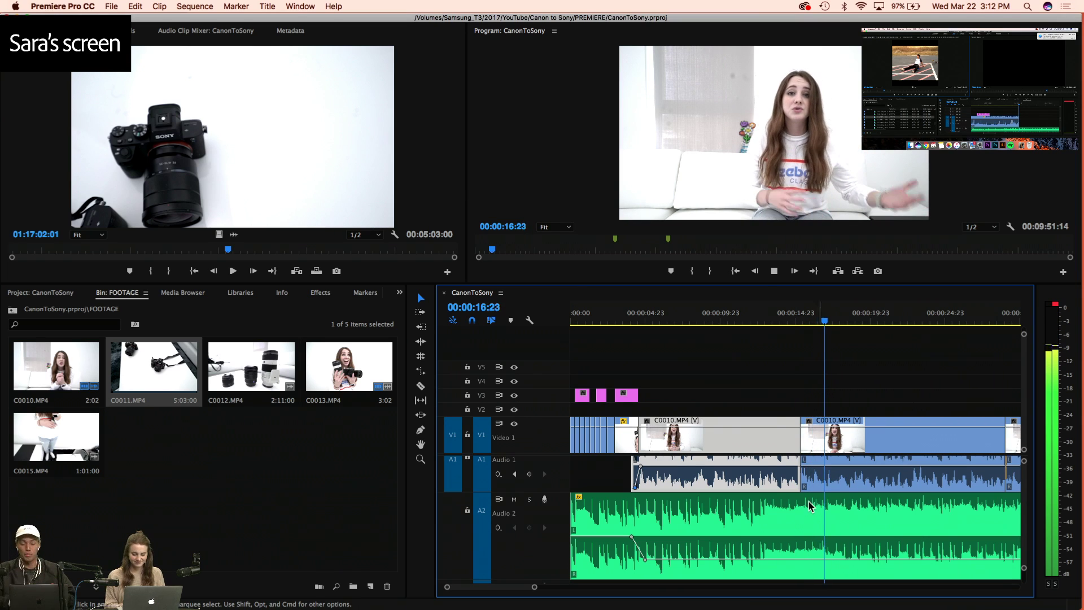
key("space")
Lower the second A2 music volume keyframe slightly near 00:00:05:00 and play back the transition into the talking shot
left_click_drag(649, 560, 650, 564)
left_click(637, 314)
key("equal")
key("space")
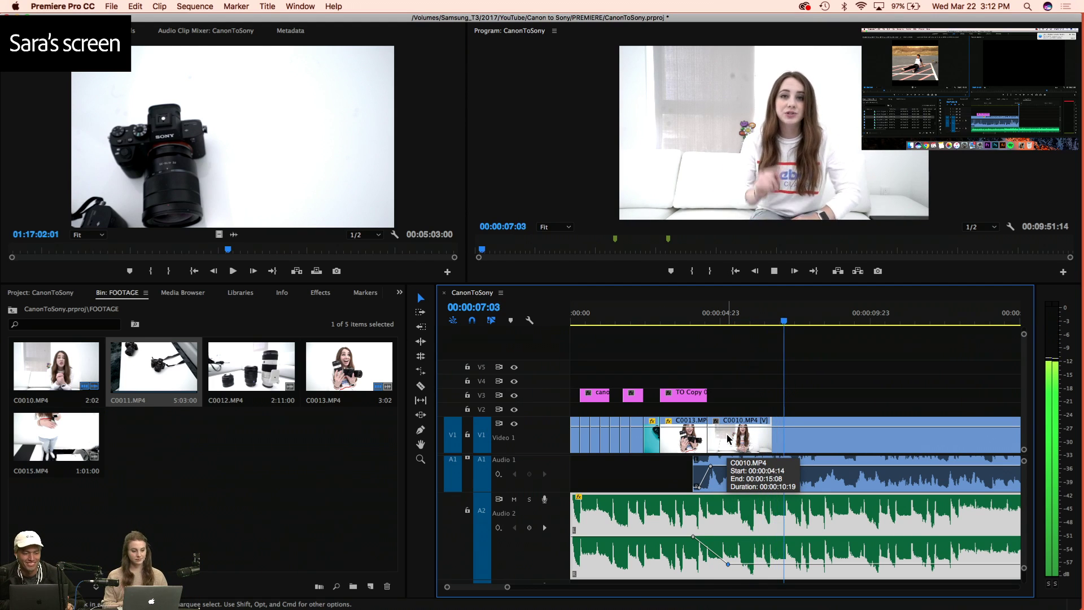
key("space")
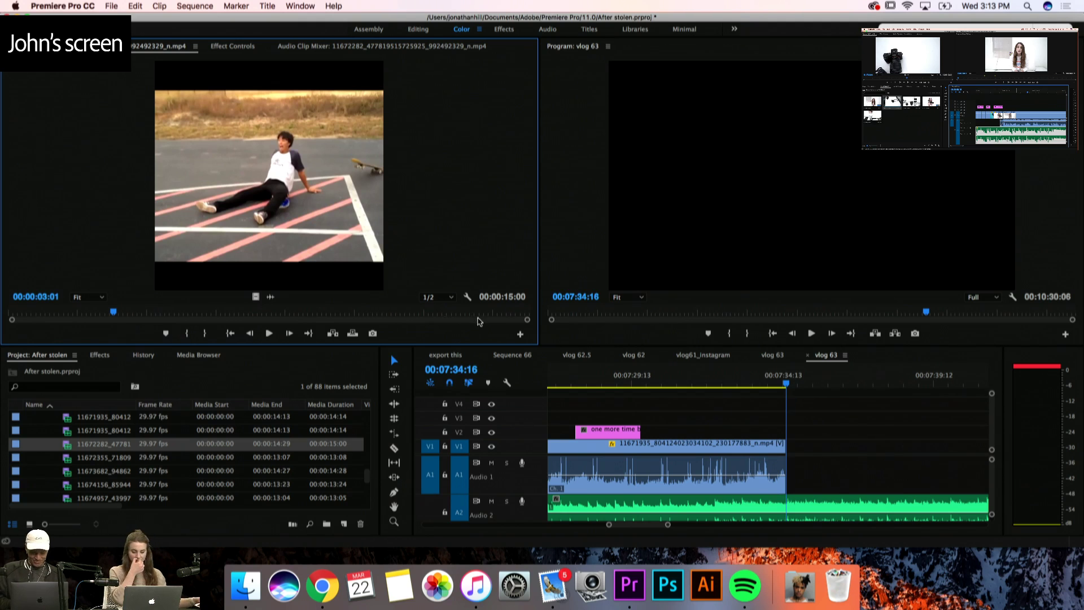
In vlog 63, place the skateboarder source clip on V1 at 00:07:34:16, play it, and scale it to 226
left_click_drag(277, 246, 784, 449)
key("space")
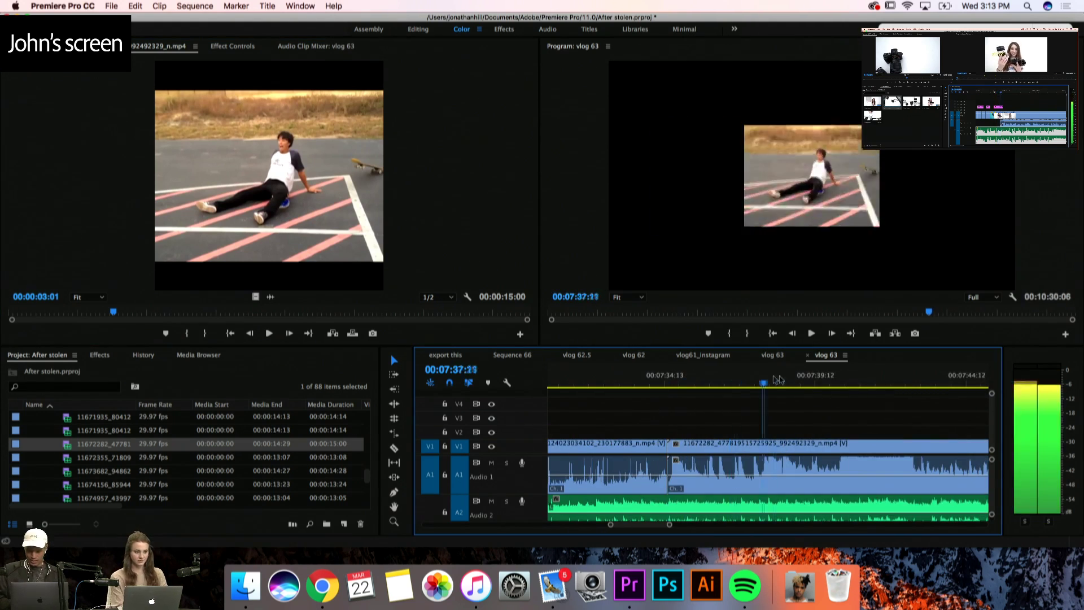
left_click(742, 454)
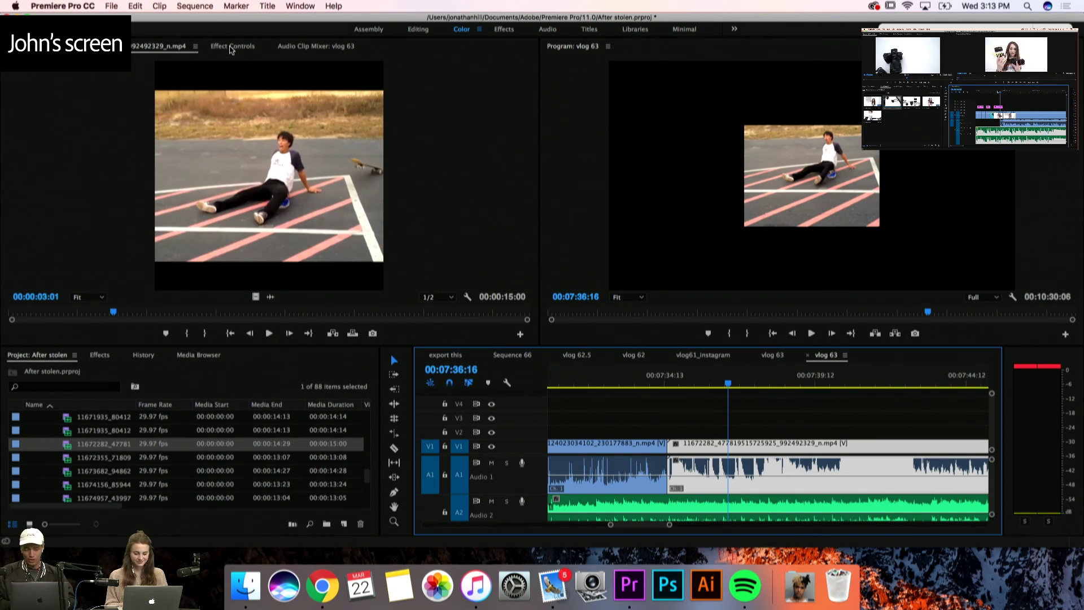
left_click(232, 48)
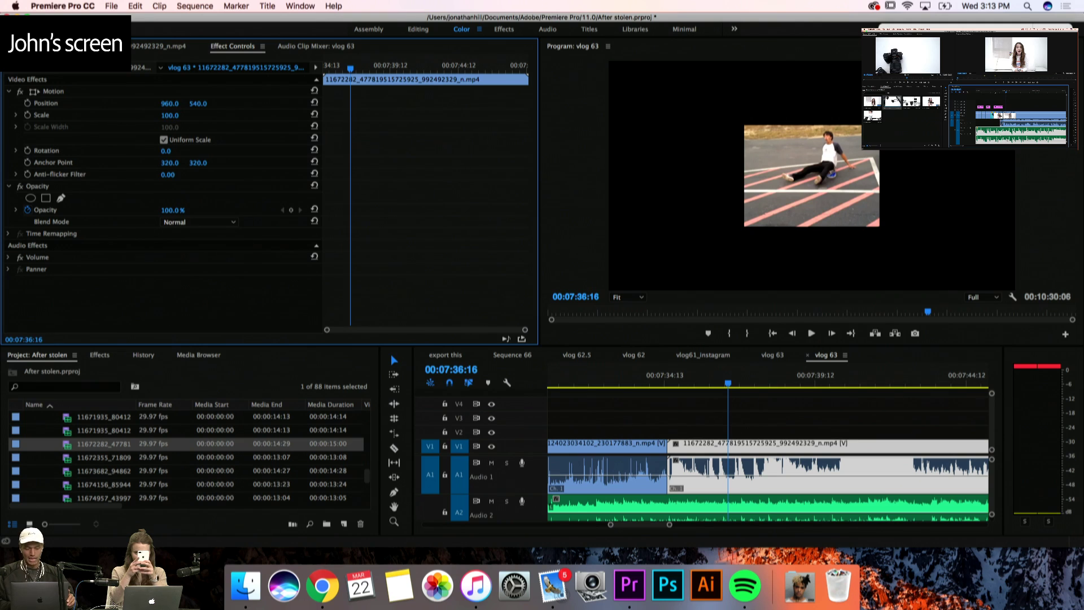
left_click_drag(169, 115, 241, 115)
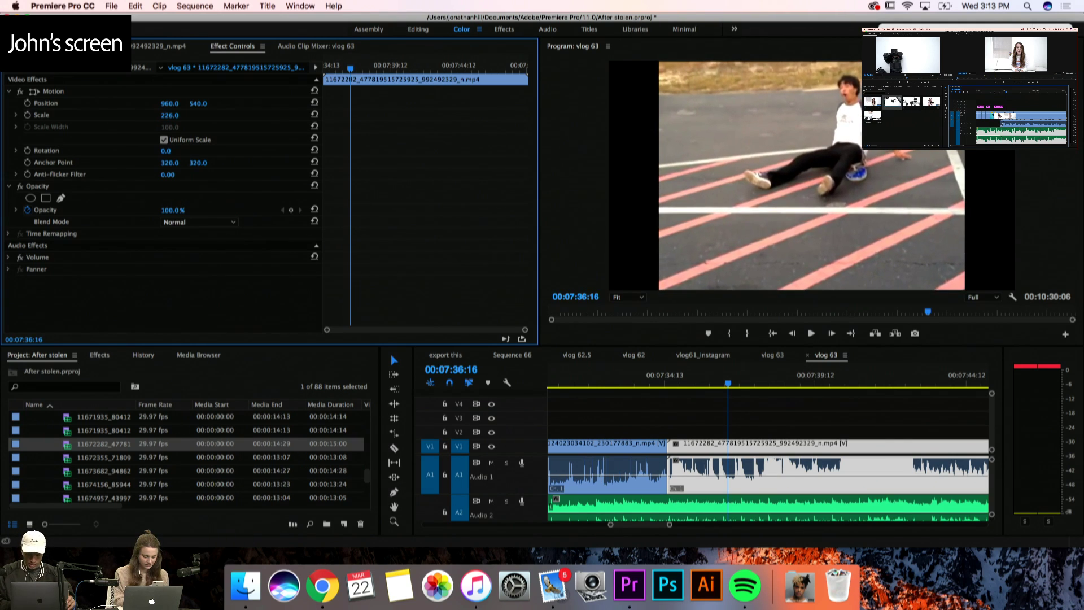
left_click(711, 407)
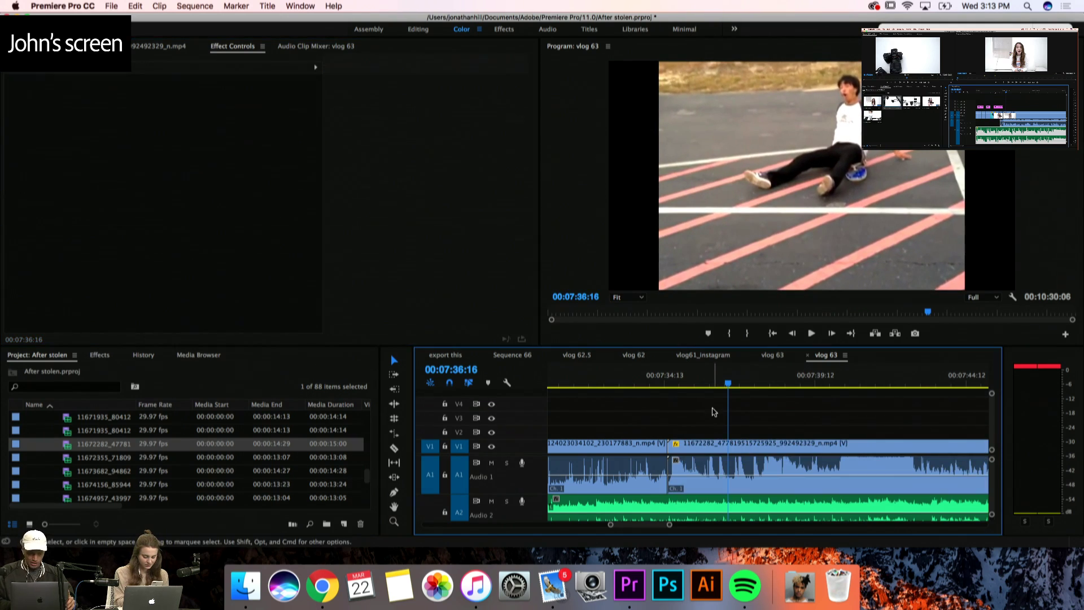
Create a default still title named HI I'M IN PAIN HELP and enlarge its editing window
left_click(48, 432)
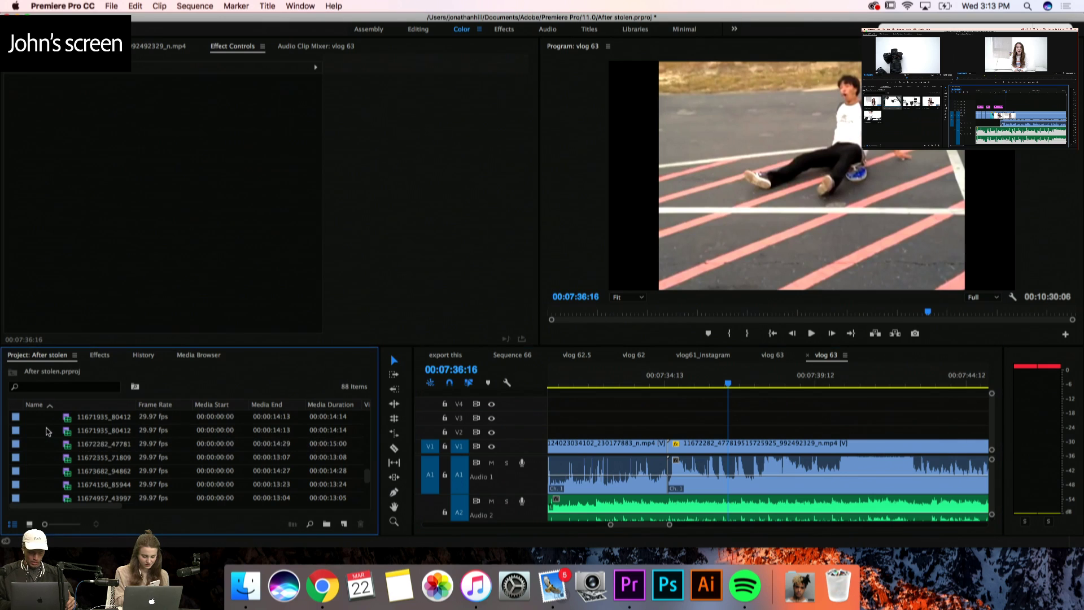
left_click(111, 6)
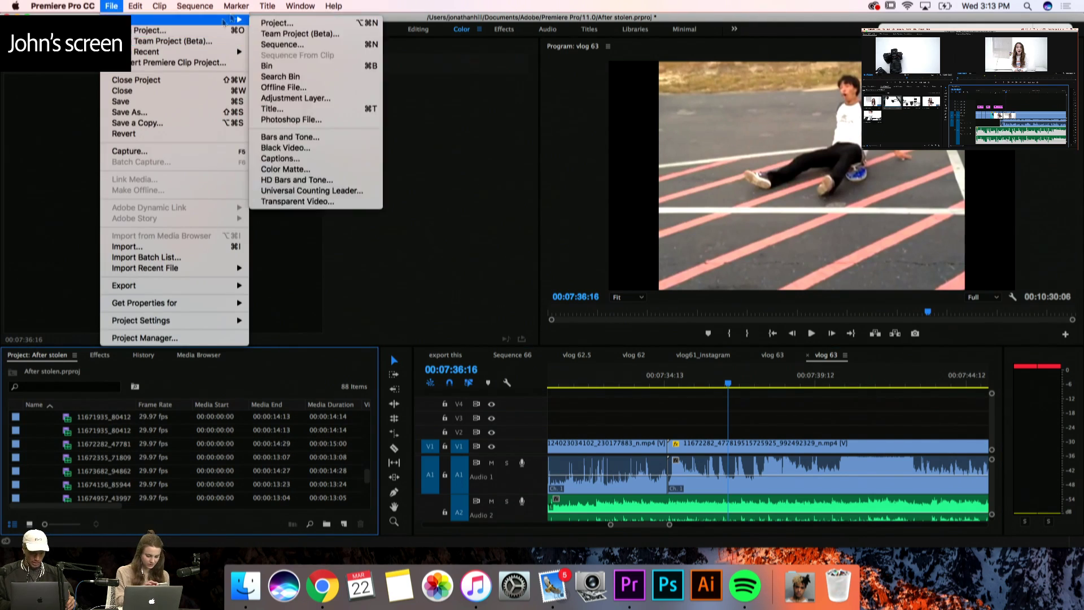
mouse_move(269, 4)
mouse_move(308, 37)
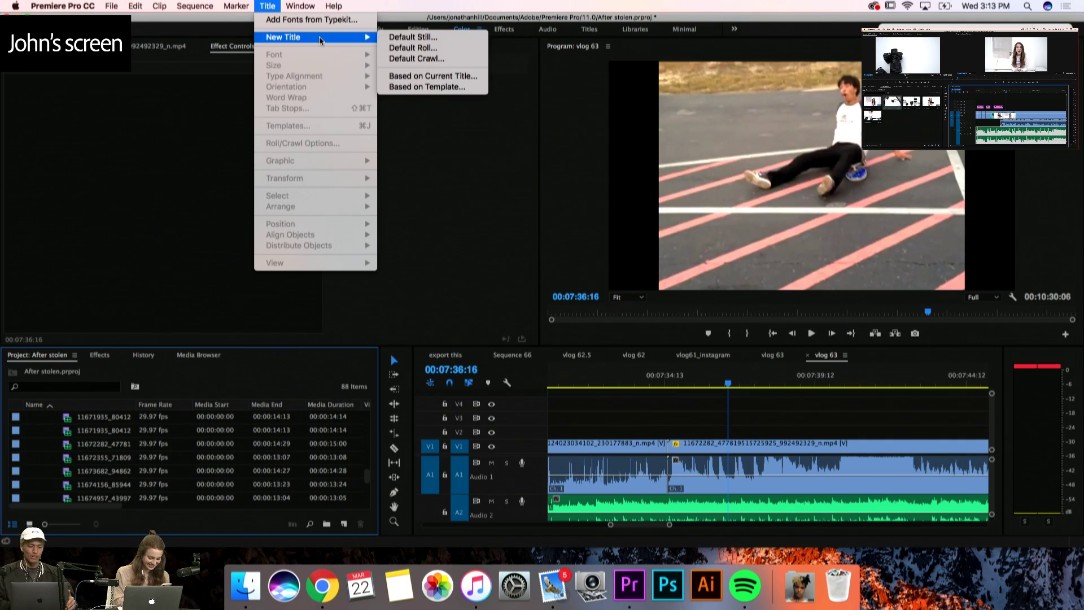
left_click(399, 37)
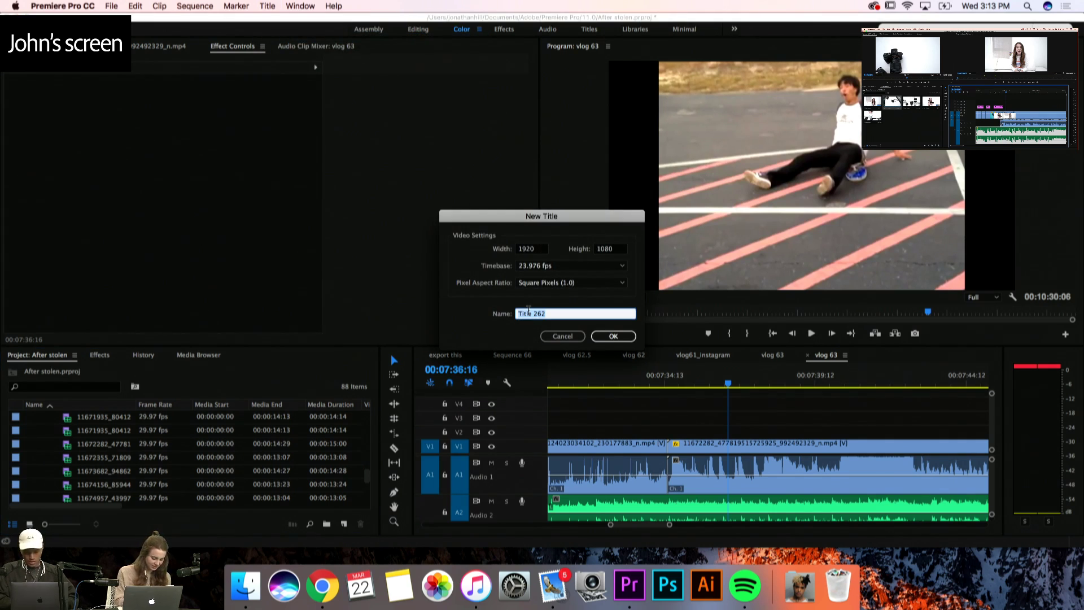
type("HI I'M IN ")
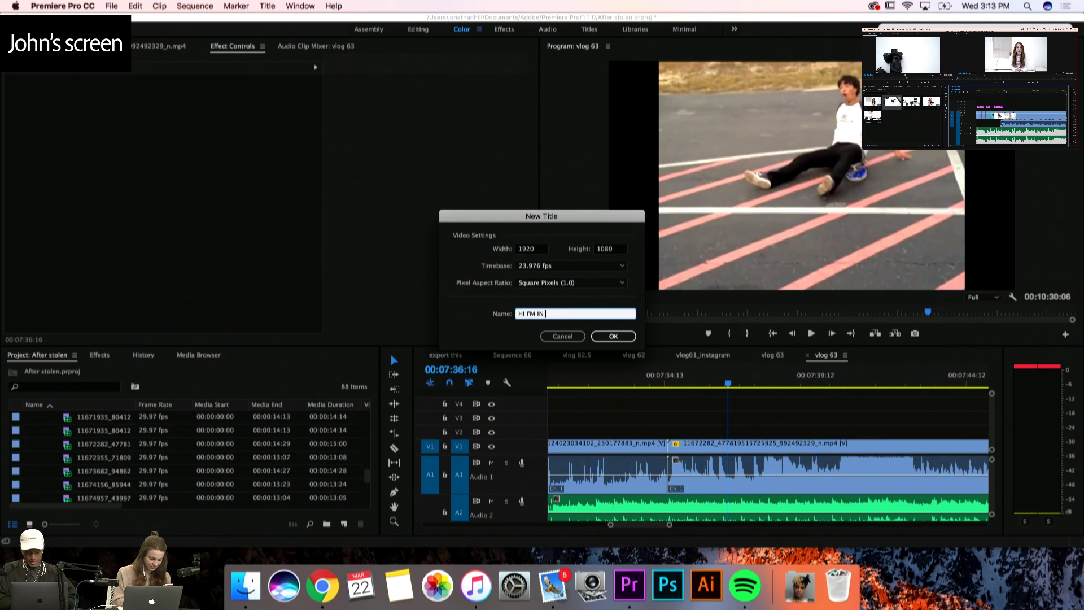
type("PAIN HELP")
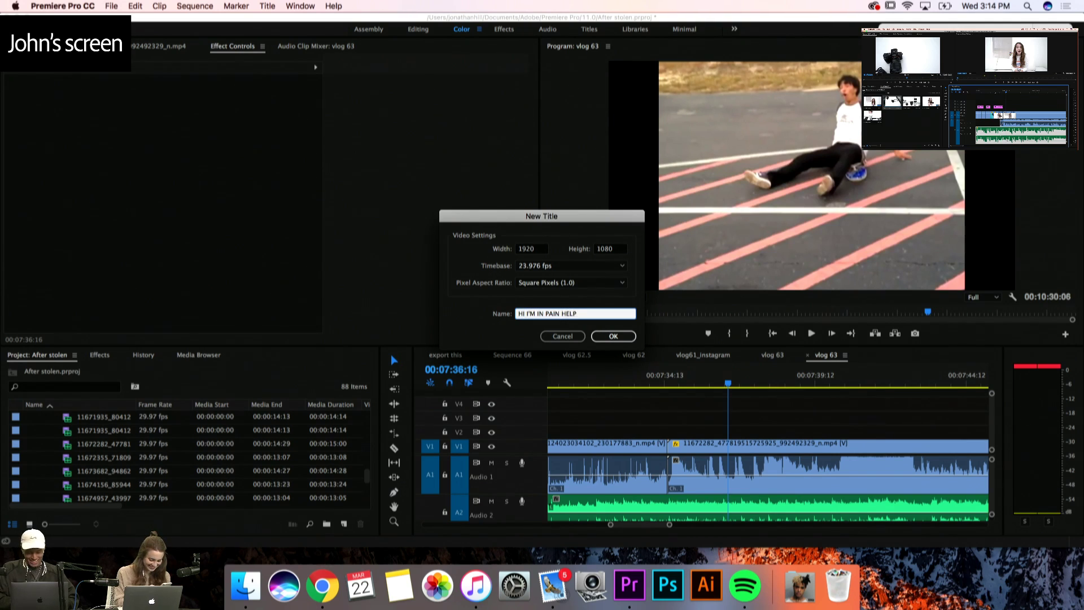
key("Return")
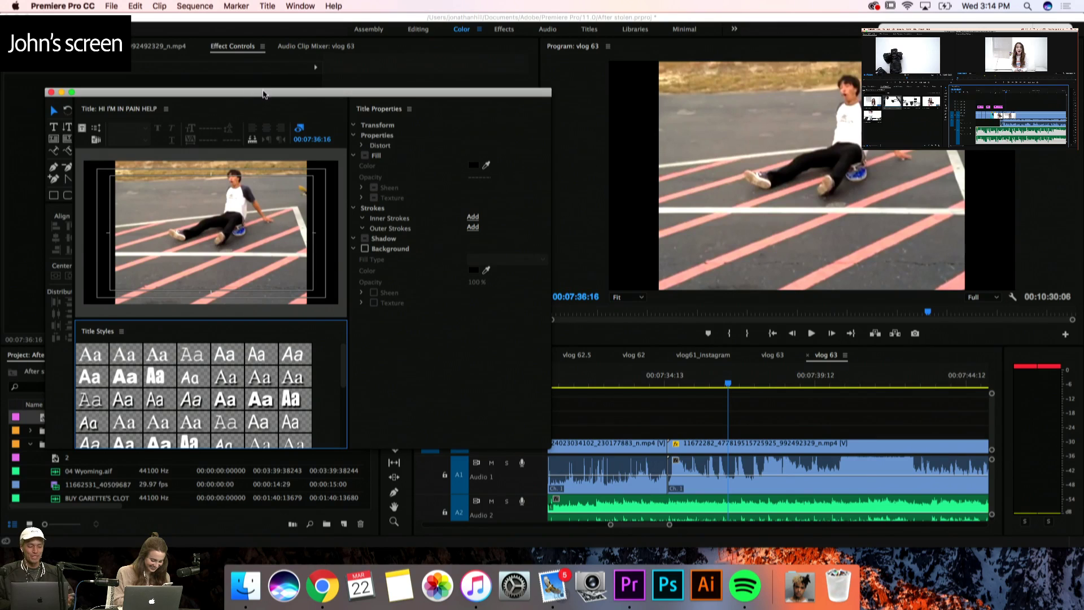
left_click_drag(263, 92, 275, 54)
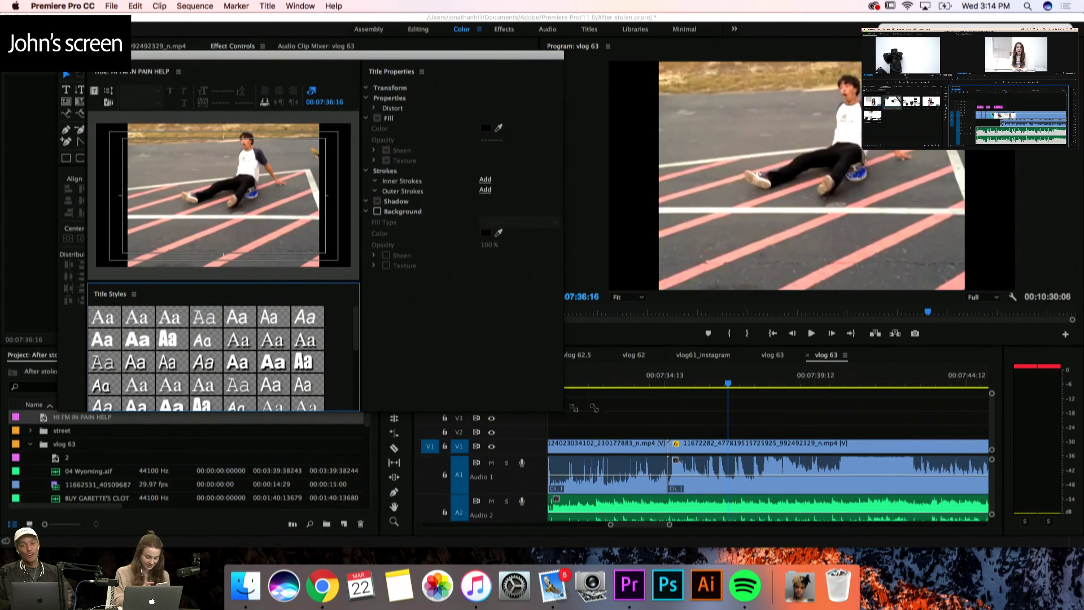
left_click_drag(564, 408, 694, 429)
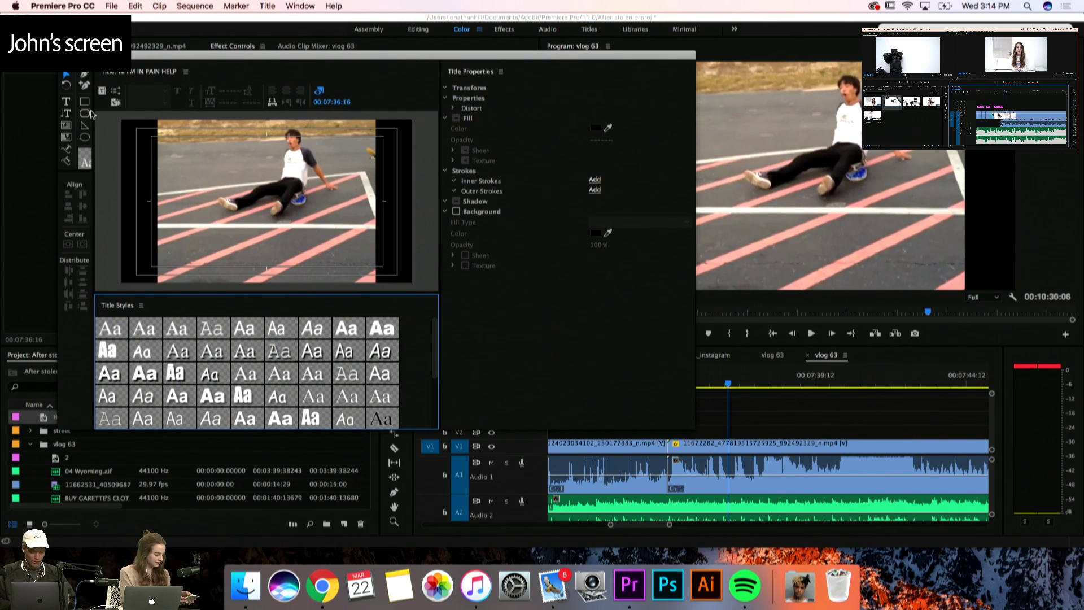
left_click(65, 102)
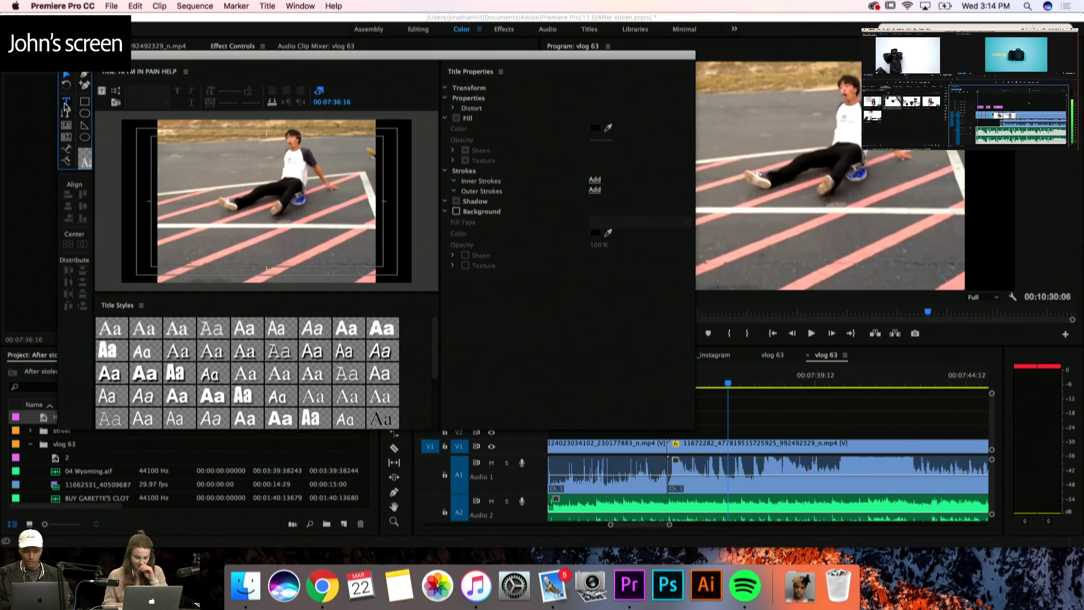
left_click(181, 168)
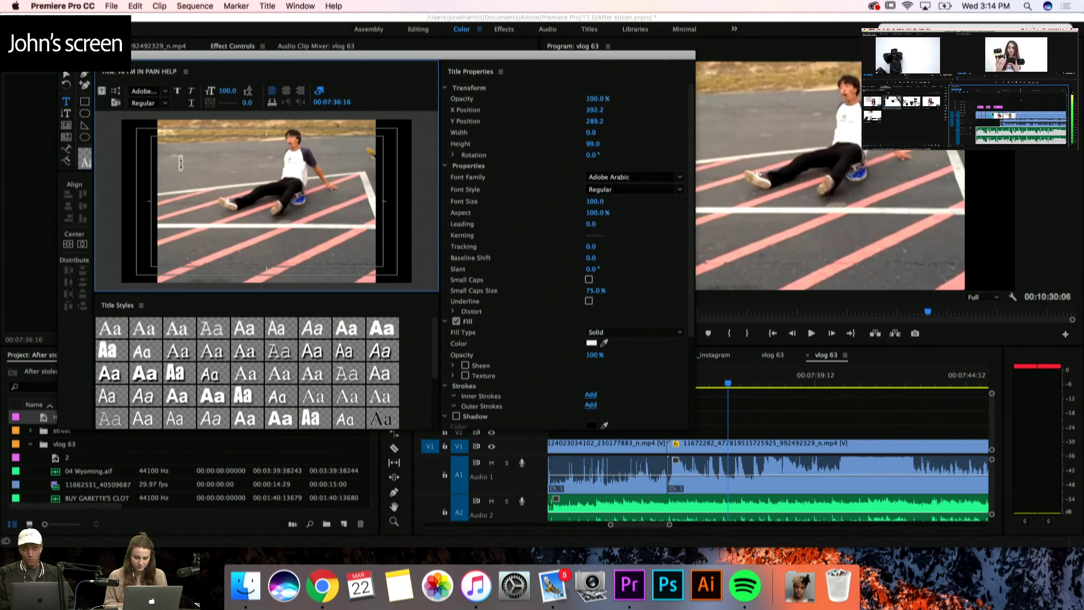
left_click(66, 74)
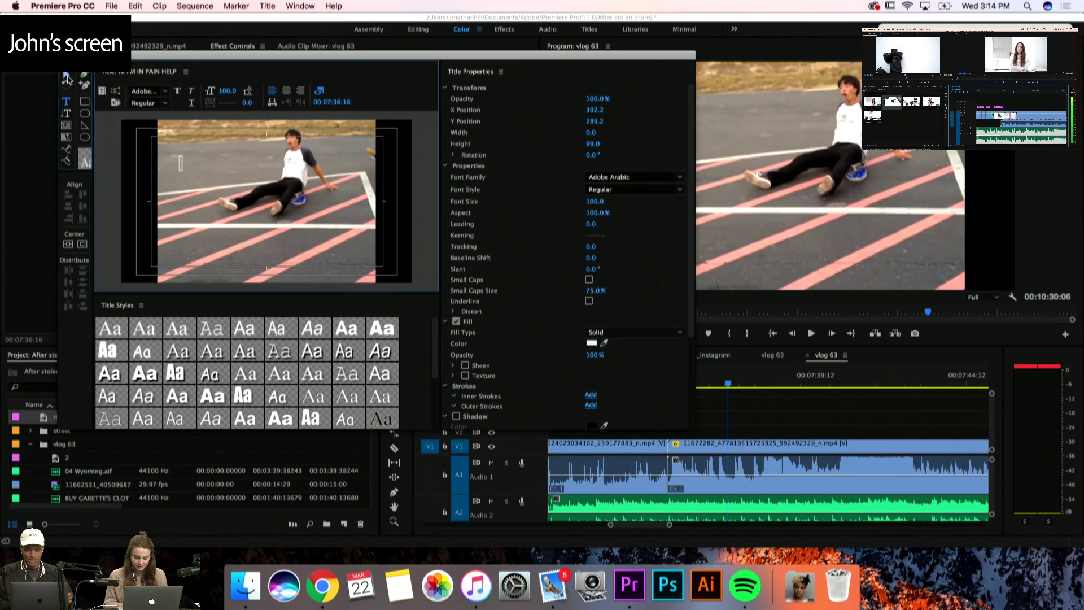
left_click(180, 164)
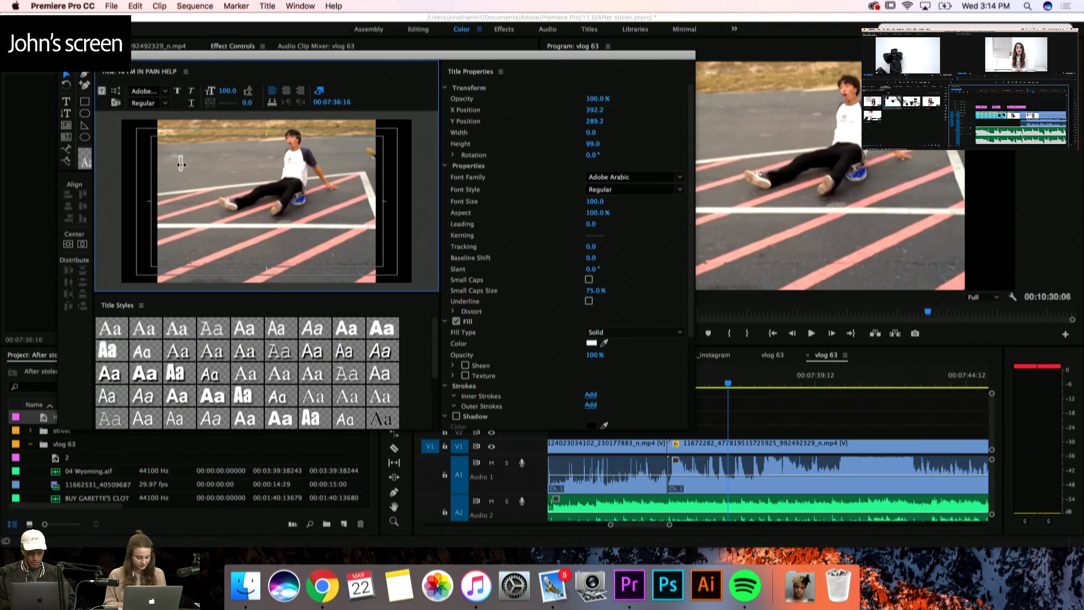
key("Delete")
Add the text HELP GUYS! to the title and move it to about X 515, Y 293, beside the skateboarder
key("t")
left_click(205, 203)
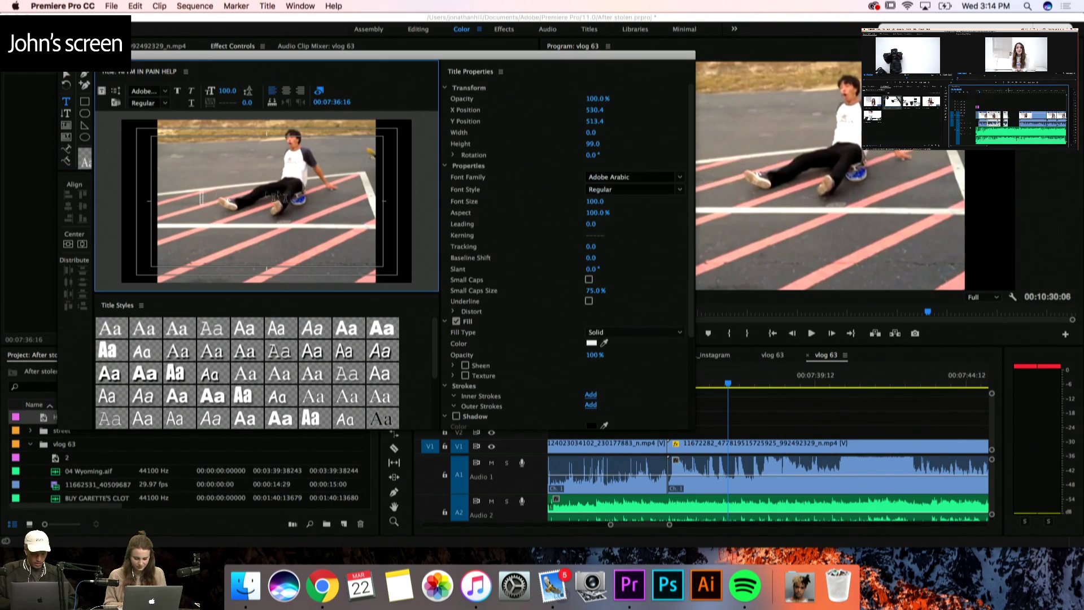
type("HELP GUYS!")
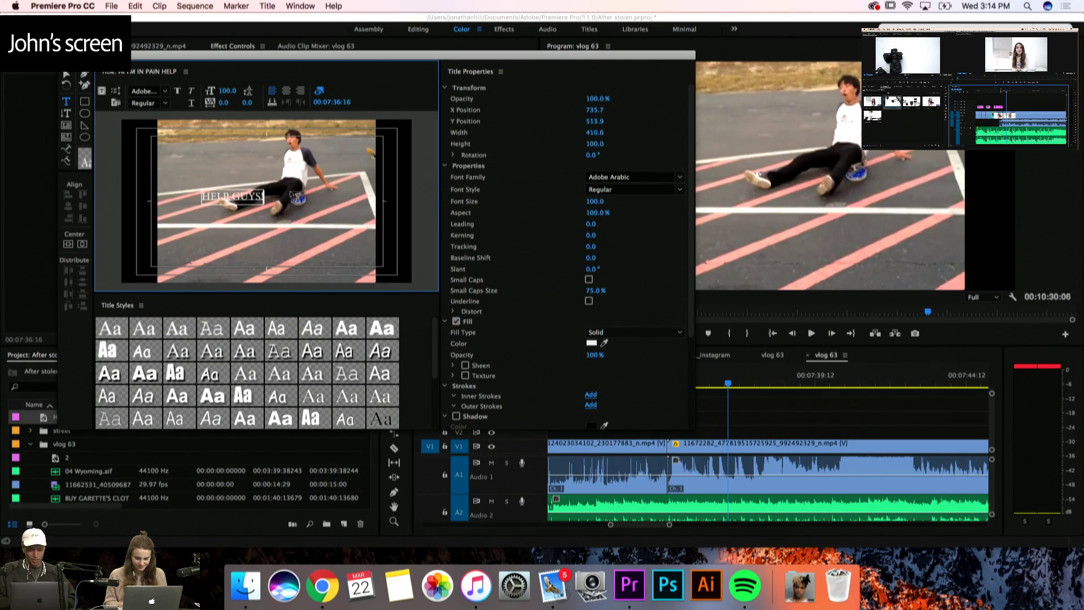
left_click(78, 75)
left_click(66, 74)
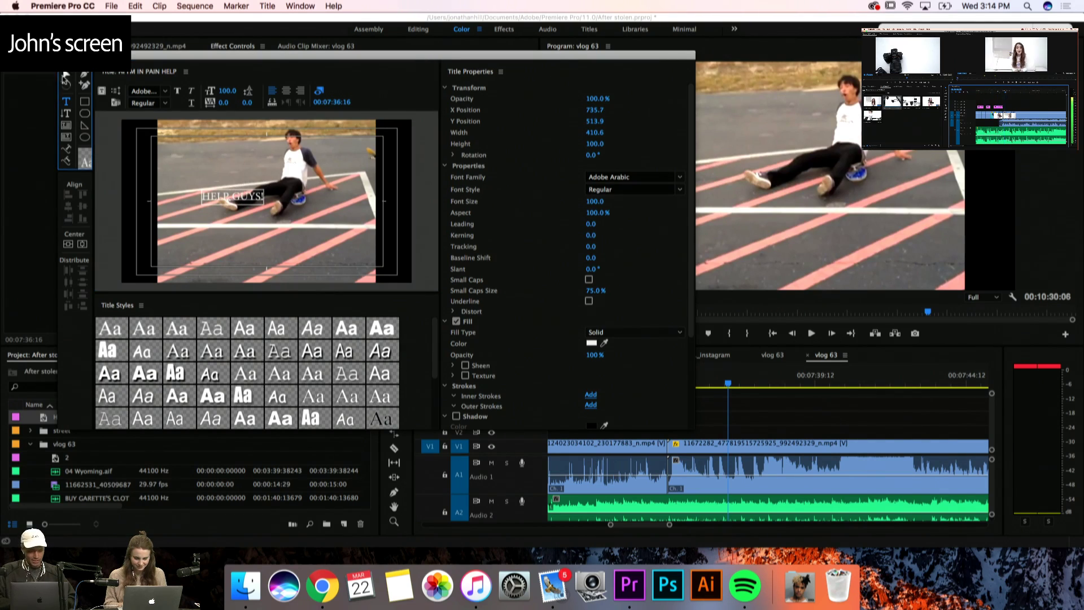
left_click_drag(248, 203, 268, 213)
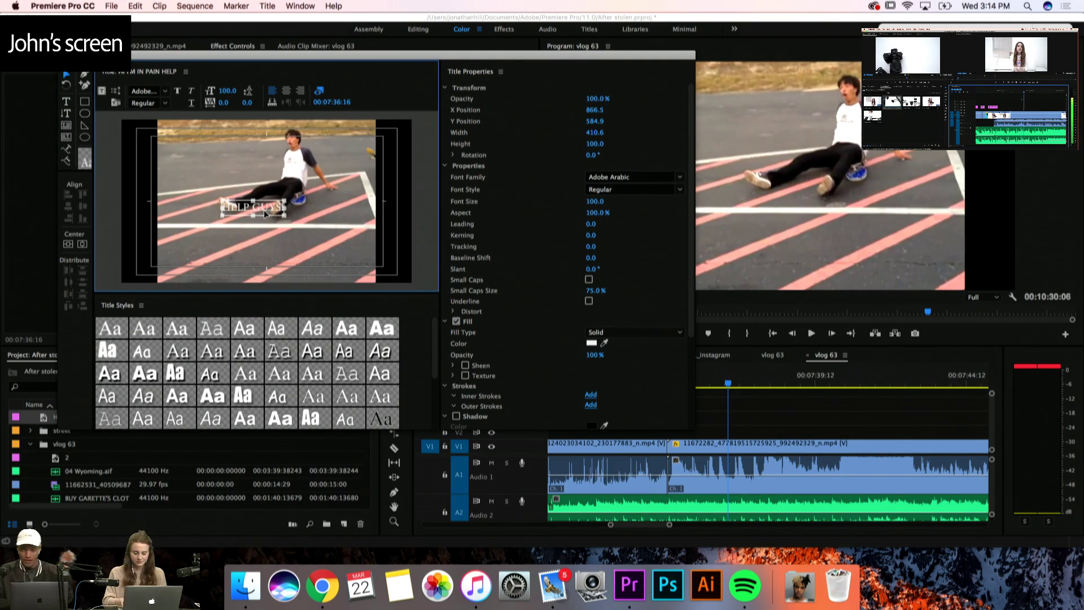
left_click_drag(263, 210, 226, 163)
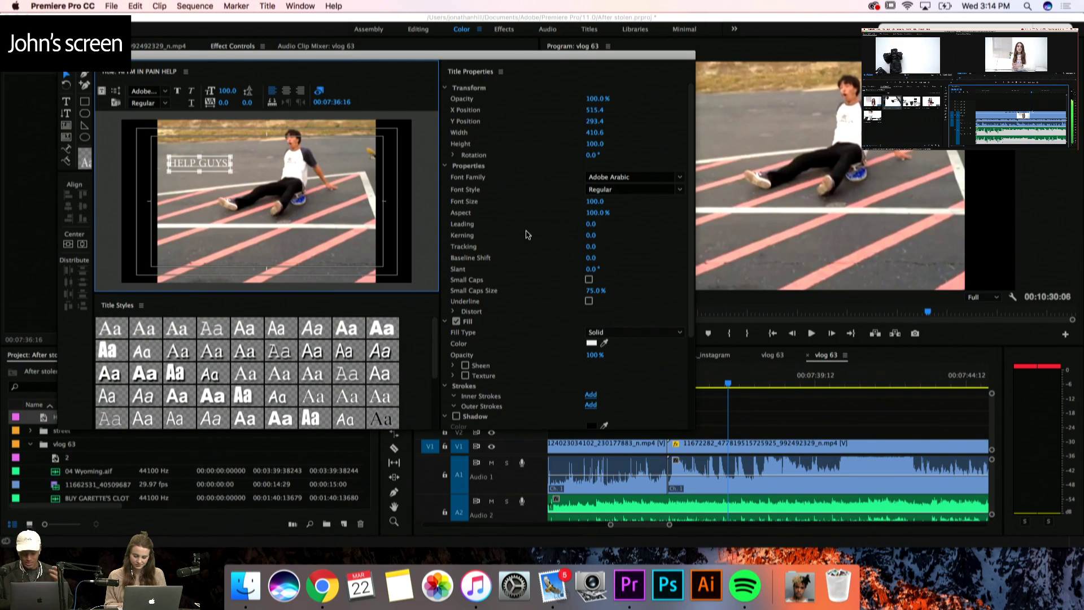
Set the fill color of the HELP GUYS! text to pure white
scroll(527, 234, "down", 2)
scroll(527, 234, "up", 2)
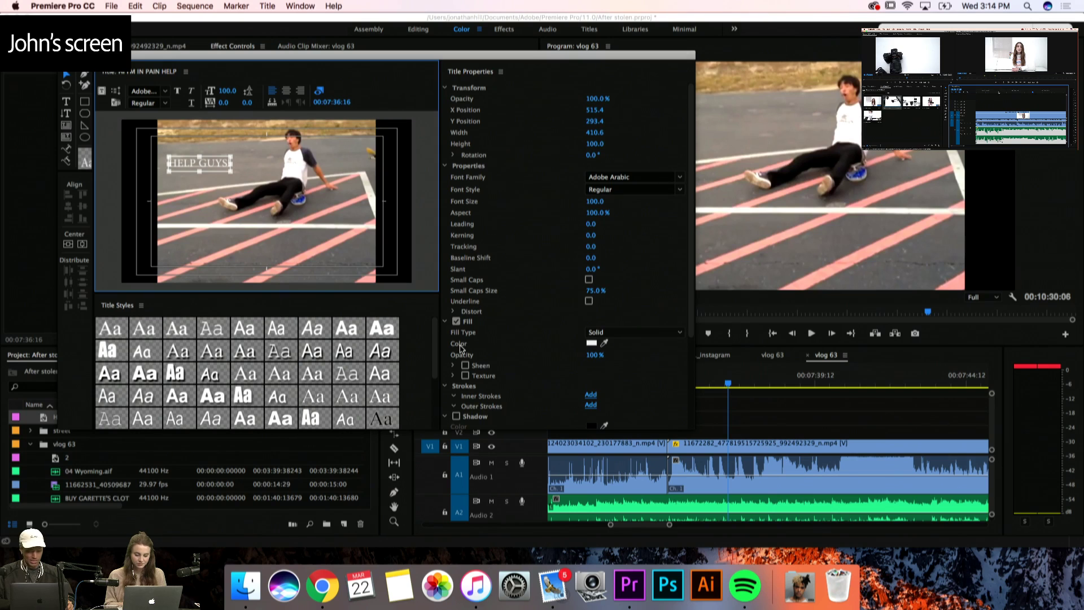
left_click(591, 343)
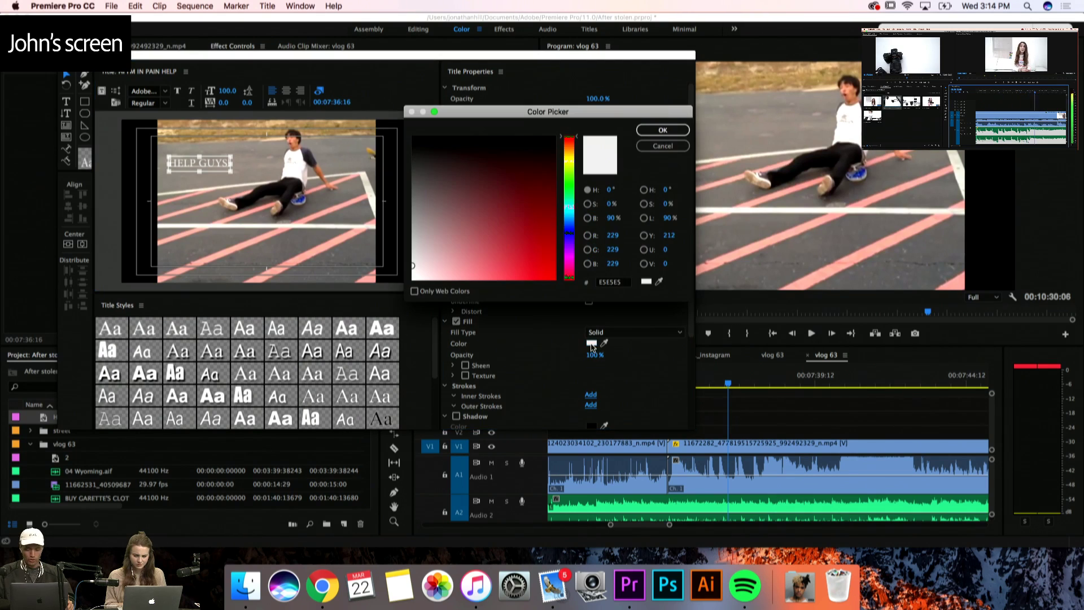
mouse_move(528, 214)
left_mouse_down()
mouse_move(510, 202)
mouse_move(568, 194)
mouse_move(399, 293)
mouse_move(589, 126)
left_mouse_up()
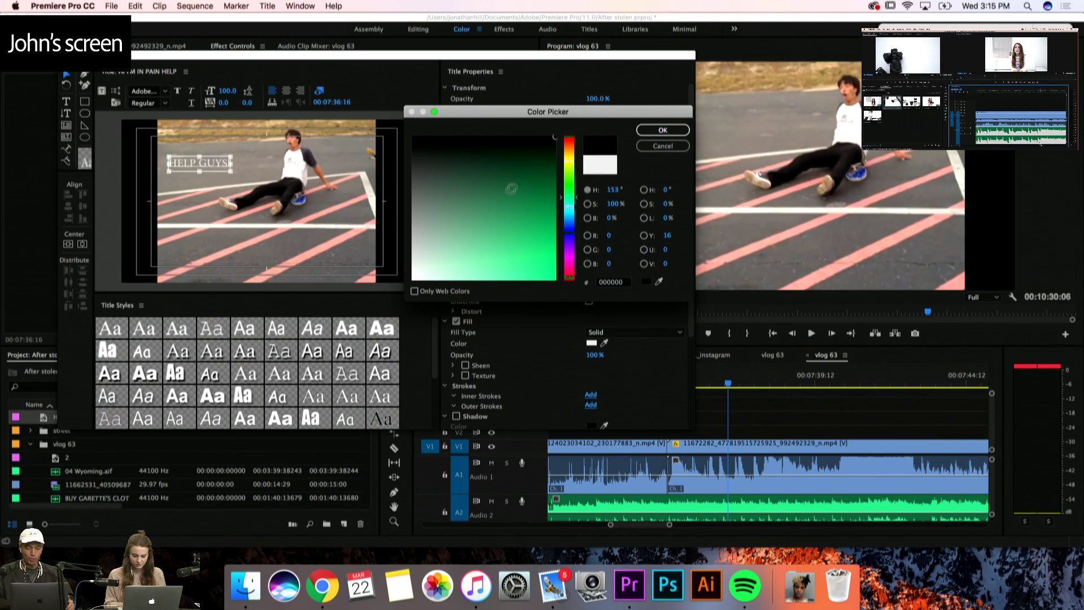
left_click_drag(505, 192, 390, 303)
left_click(658, 131)
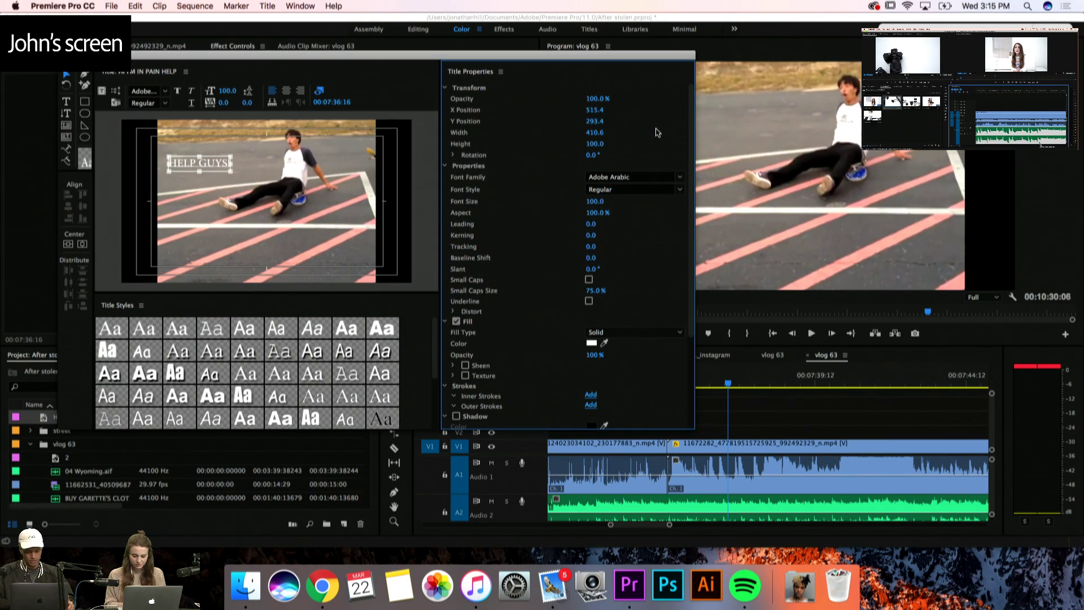
Set the HELP GUYS! text to the Radnika font family in the Black Italic style
left_click(630, 177)
type("Radnika")
key("Return")
left_click(680, 191)
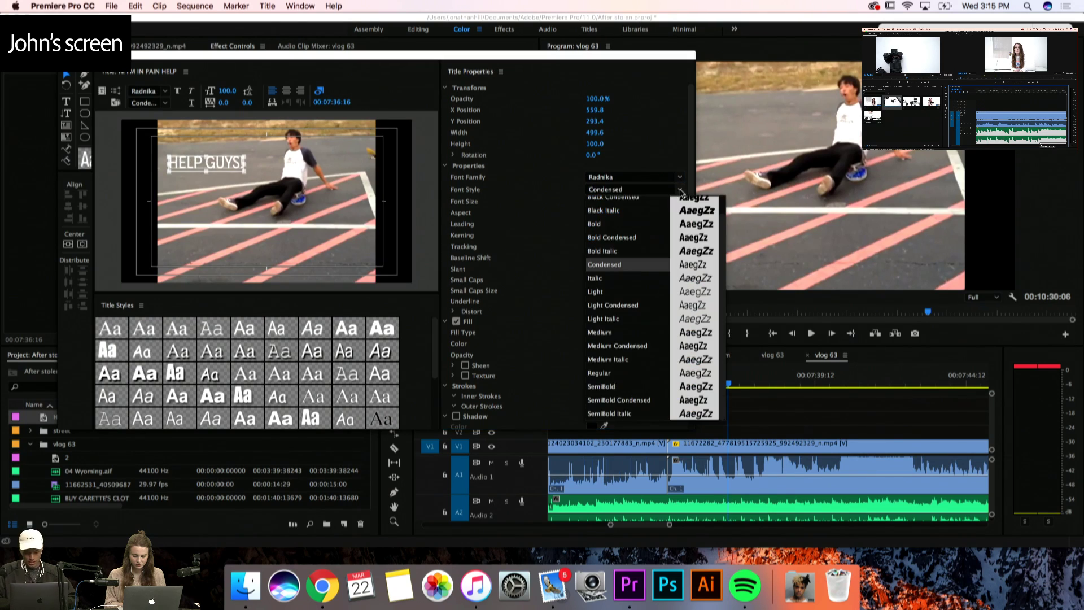
left_click(633, 213)
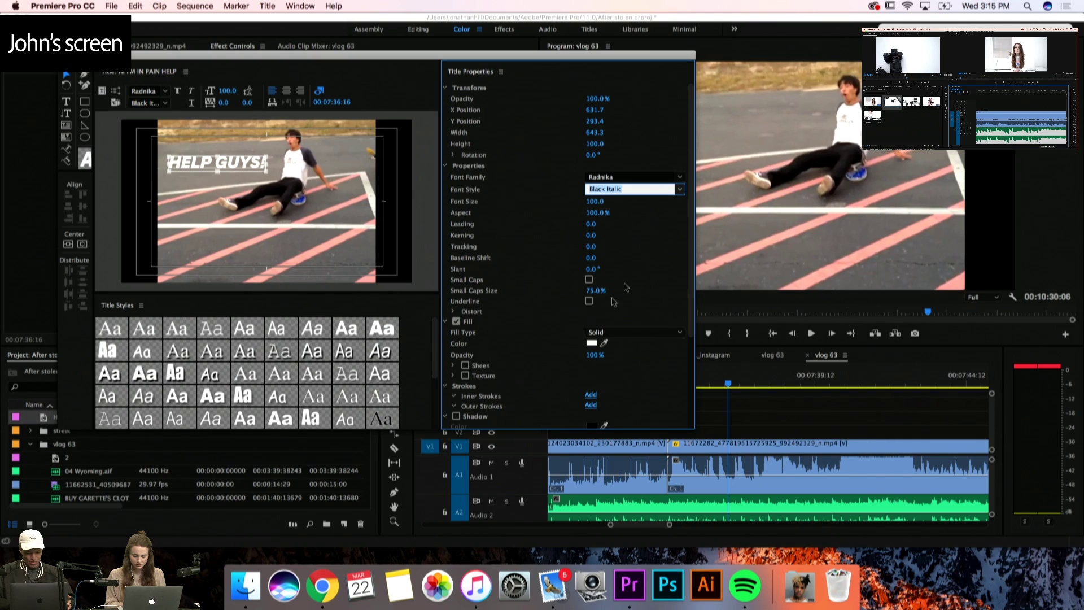
scroll(573, 348, "down", 2)
scroll(552, 365, "down", 1)
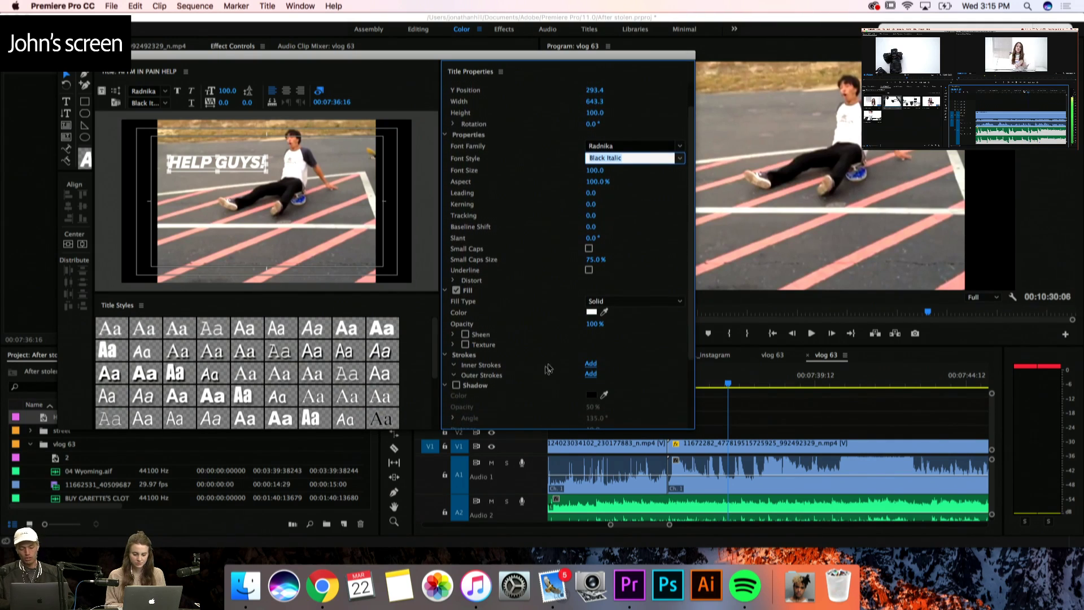
Add a shadow to the HELP GUYS! text and transform it to about font size 124.4 with a rotation of about 350.3°
left_click(456, 385)
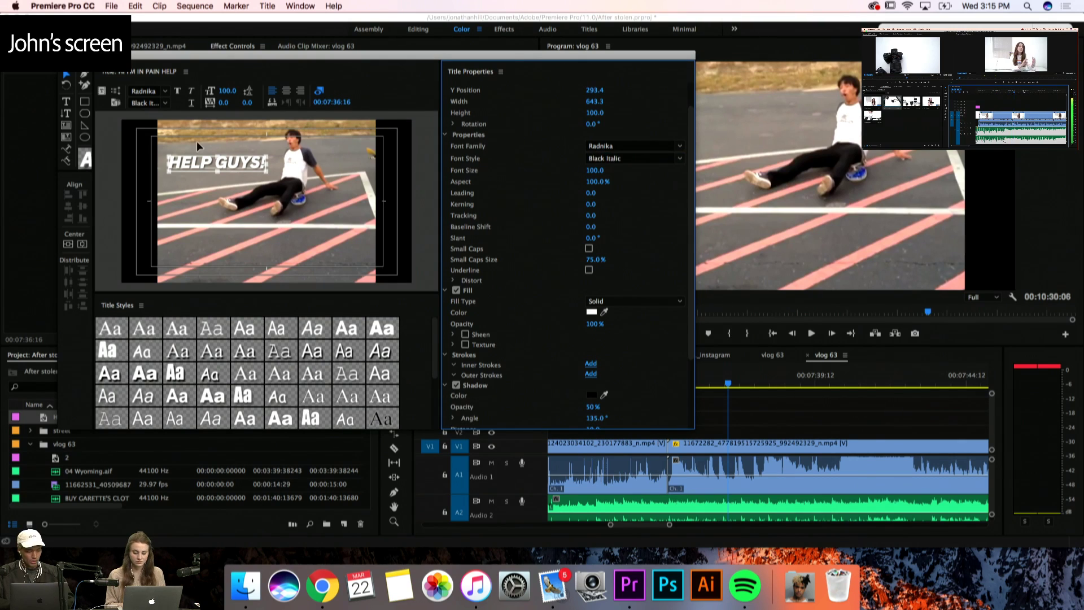
left_click(273, 165)
left_click_drag(273, 166, 288, 146)
left_click_drag(295, 168, 279, 158)
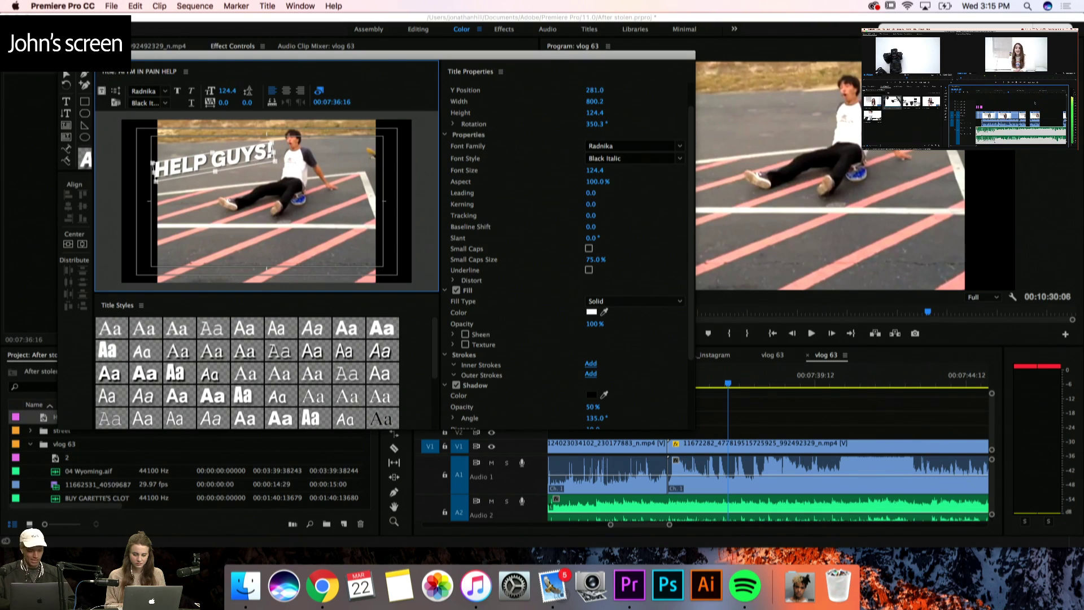
key("super+w")
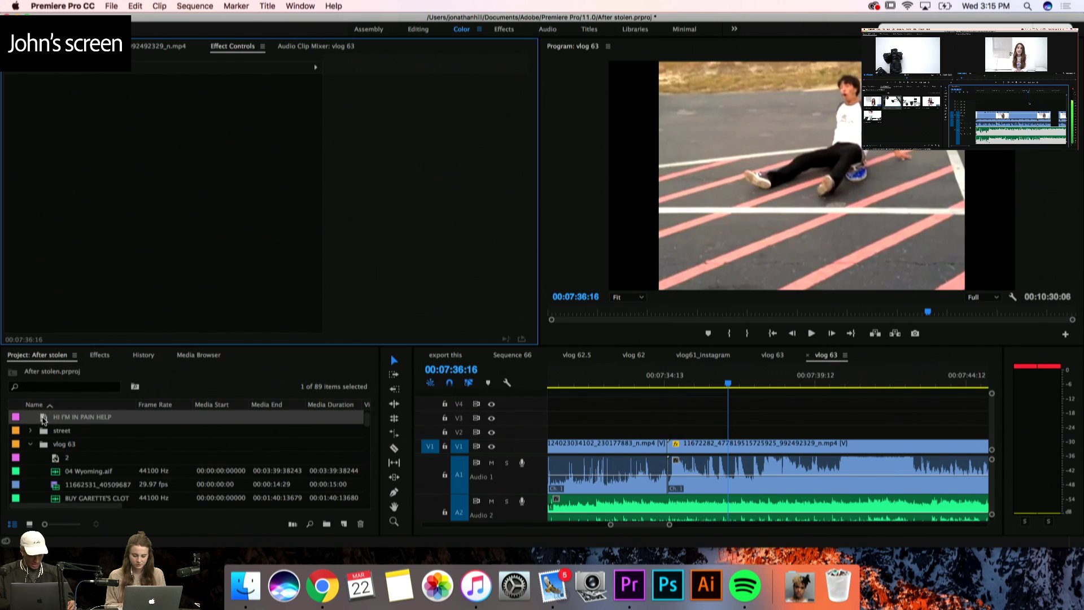
Move the HI I'M IN PAIN HELP title into the vlog 63 bin and locate it there
left_click(43, 419)
scroll(46, 422, "up", 2)
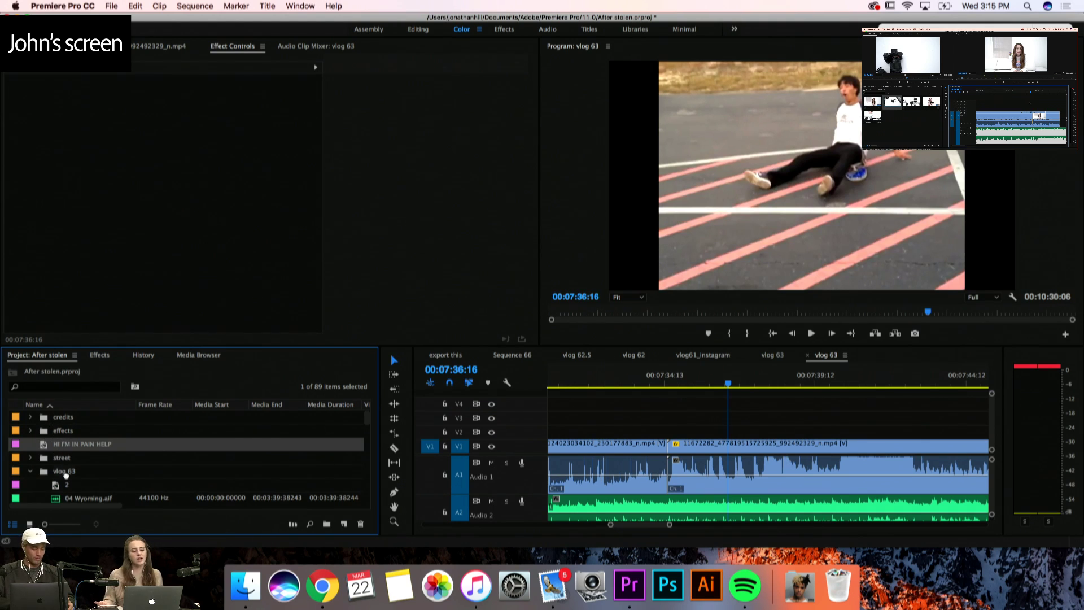
key("Delete")
scroll(63, 480, "down", 1)
scroll(57, 489, "down", 10)
scroll(57, 489, "up", 3)
left_click(44, 446)
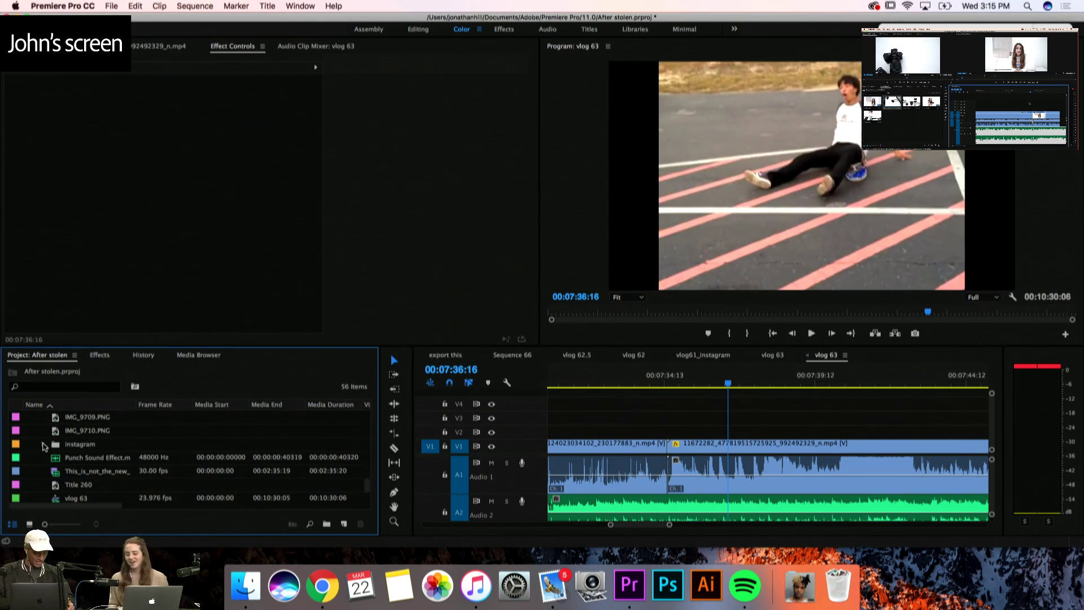
scroll(46, 451, "down", 1)
scroll(57, 460, "up", 8)
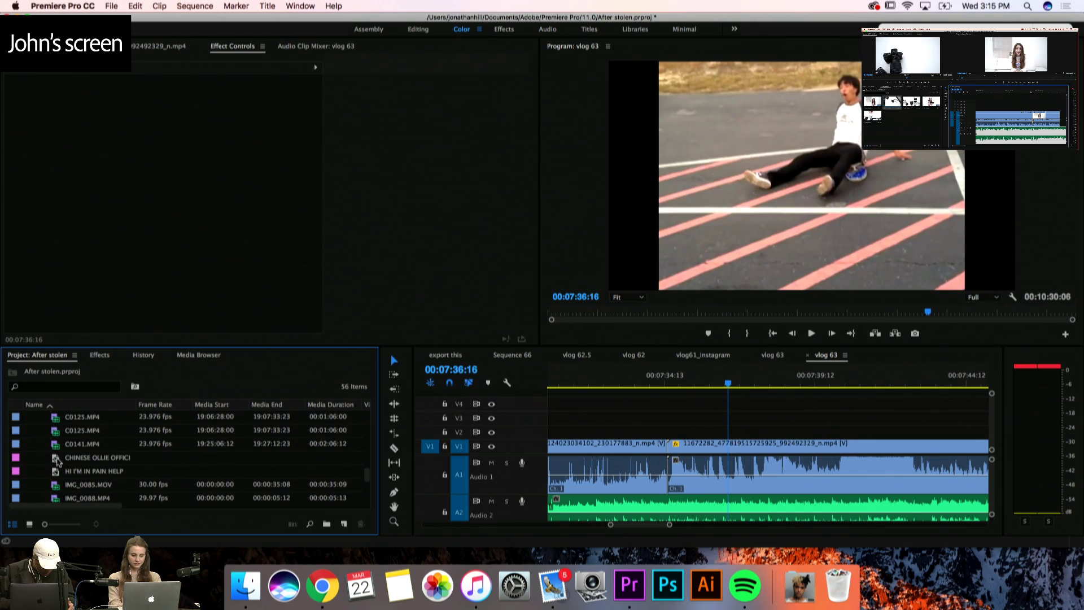
Place the HI I'M IN PAIN HELP title on V2 above the skateboarding clip, starting at about 00:07:35:21
left_click(57, 472)
left_click_drag(56, 472, 724, 433)
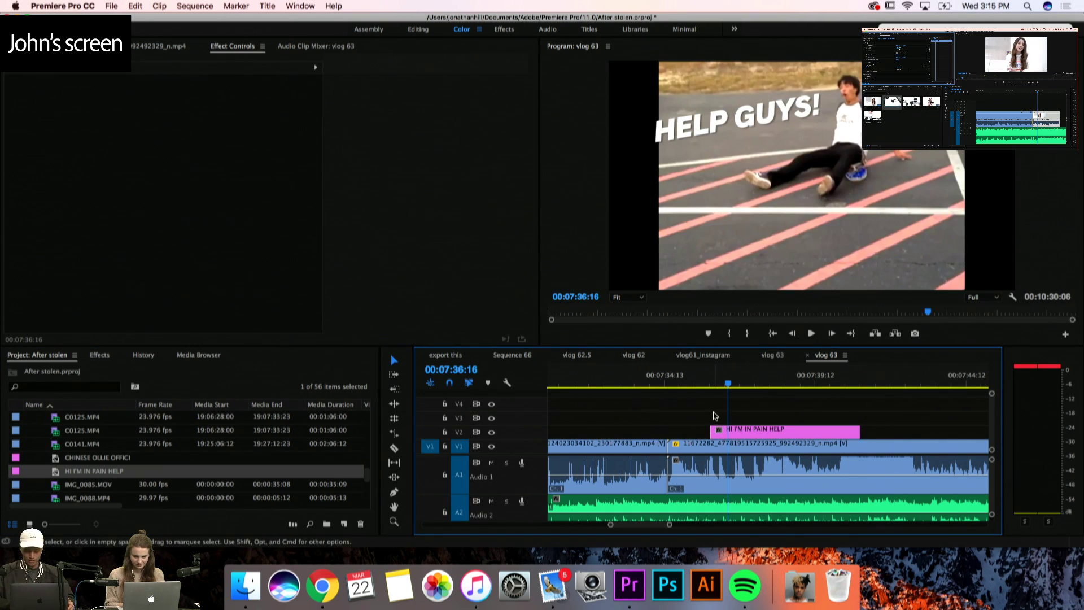
left_click_drag(750, 428, 745, 429)
Preview the title from 00:07:35:21 and trim its end on V2 to 00:07:37:12
left_click(705, 383)
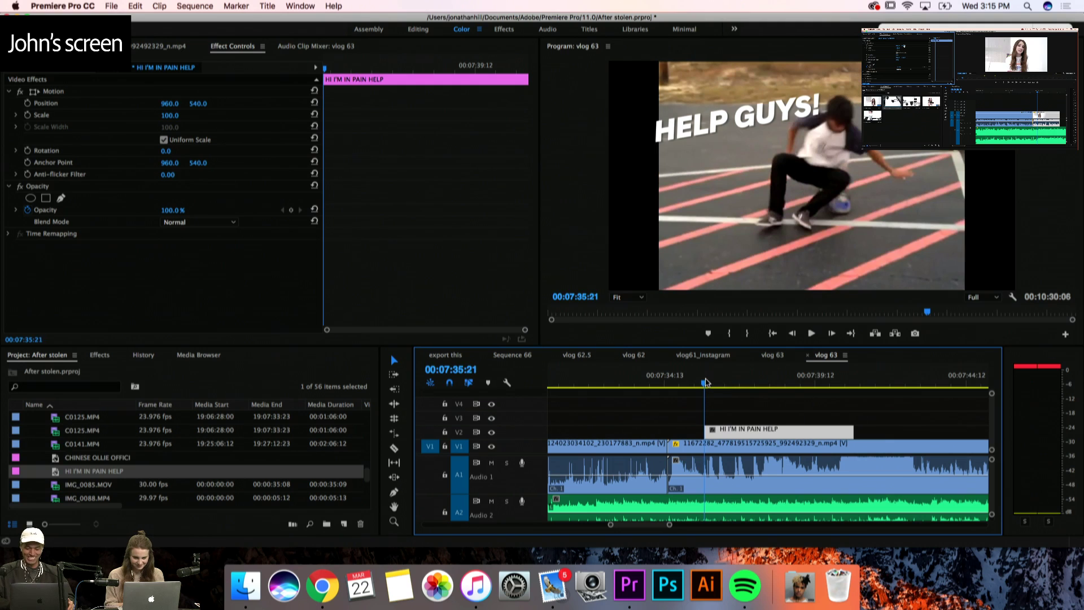
key("space")
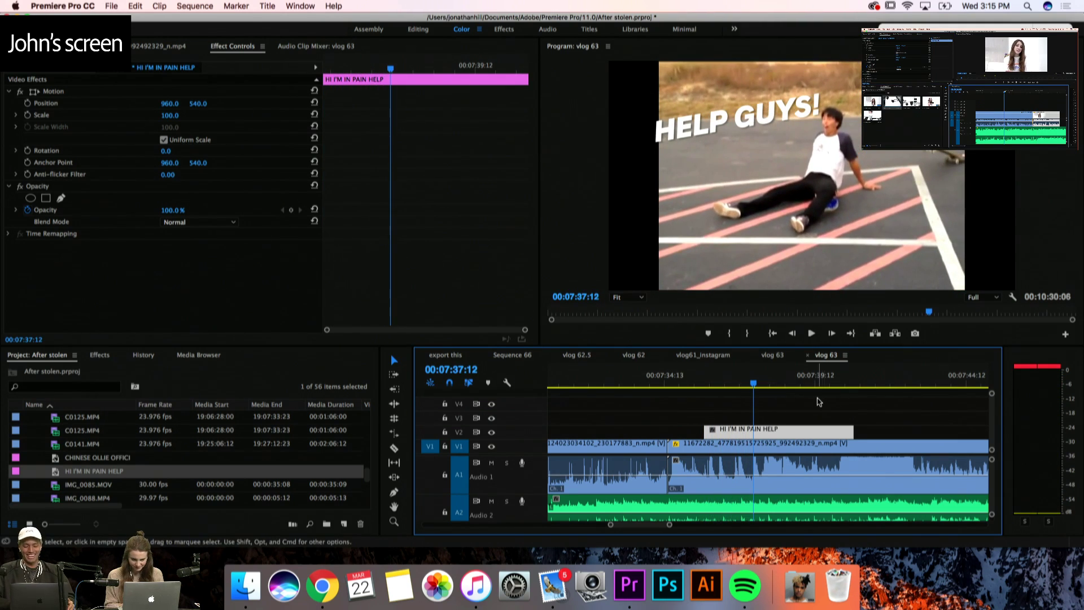
left_click_drag(853, 430, 749, 428)
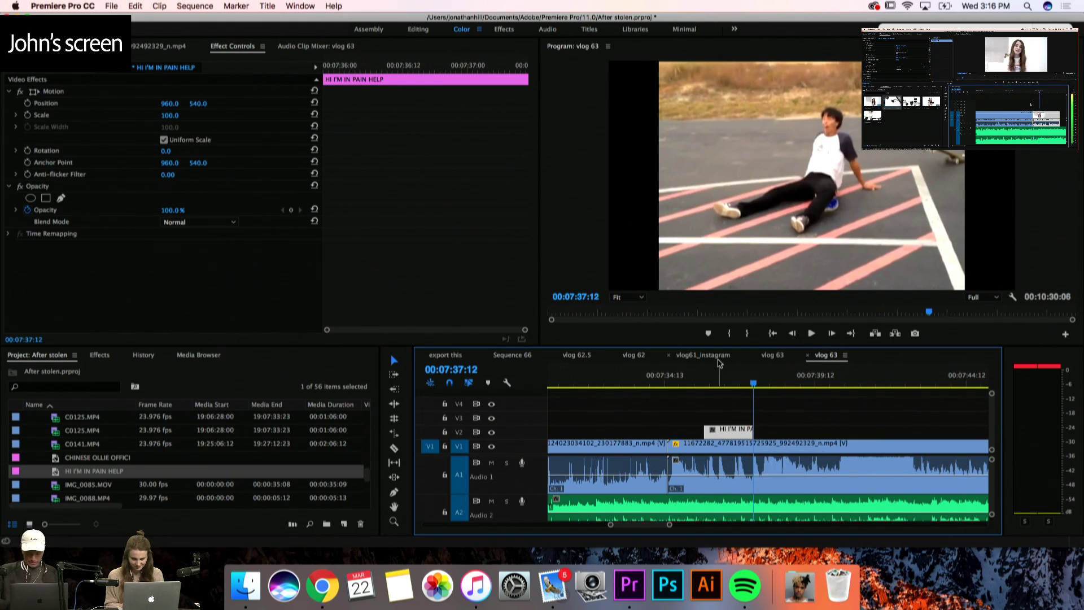
left_click(701, 376)
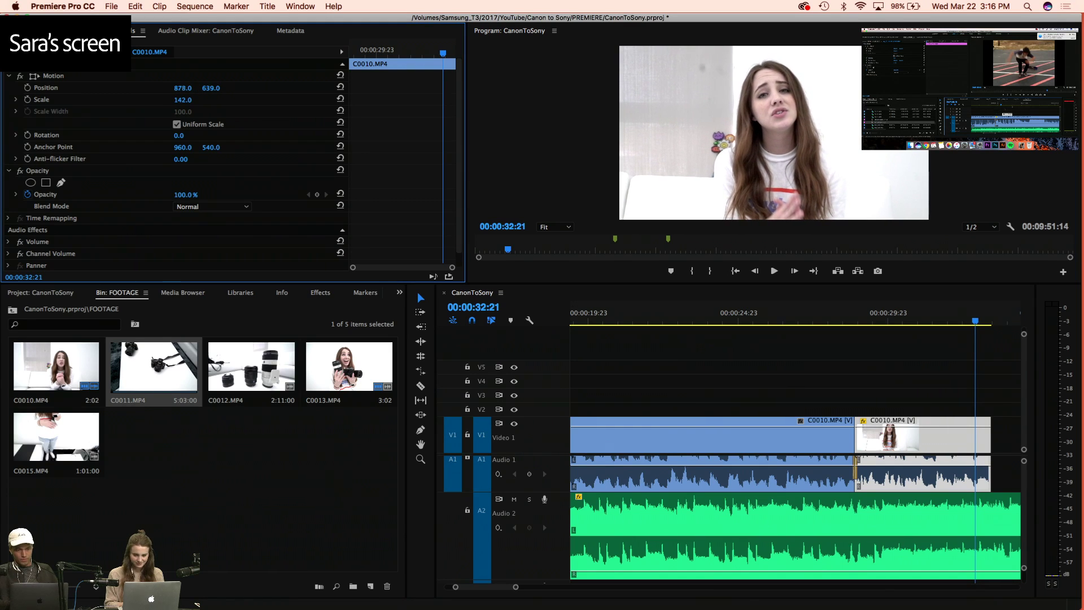
Play the CanonToSony sequence from about 00:00:28:08 across the cut to the enlarged clip and save the project
left_click(823, 323)
key("space")
key("super+s")
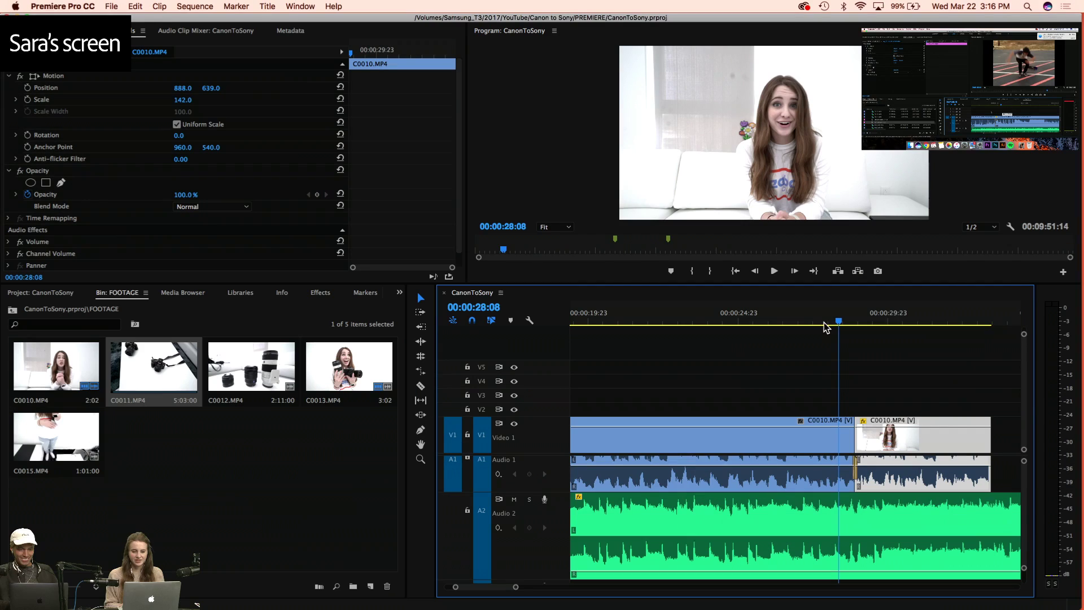
key("space")
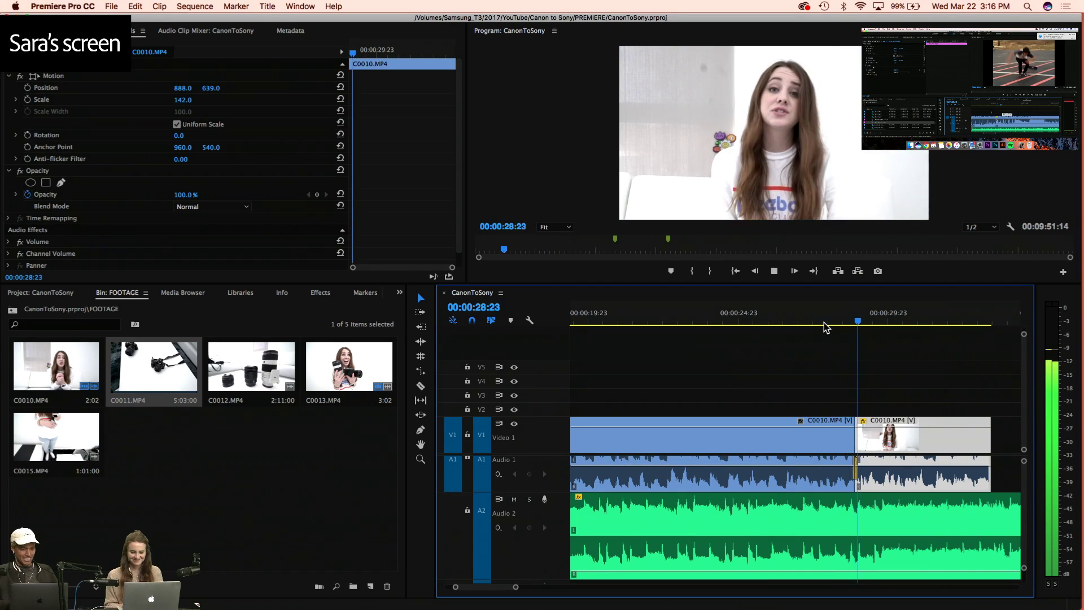
key("minus")
key("space")
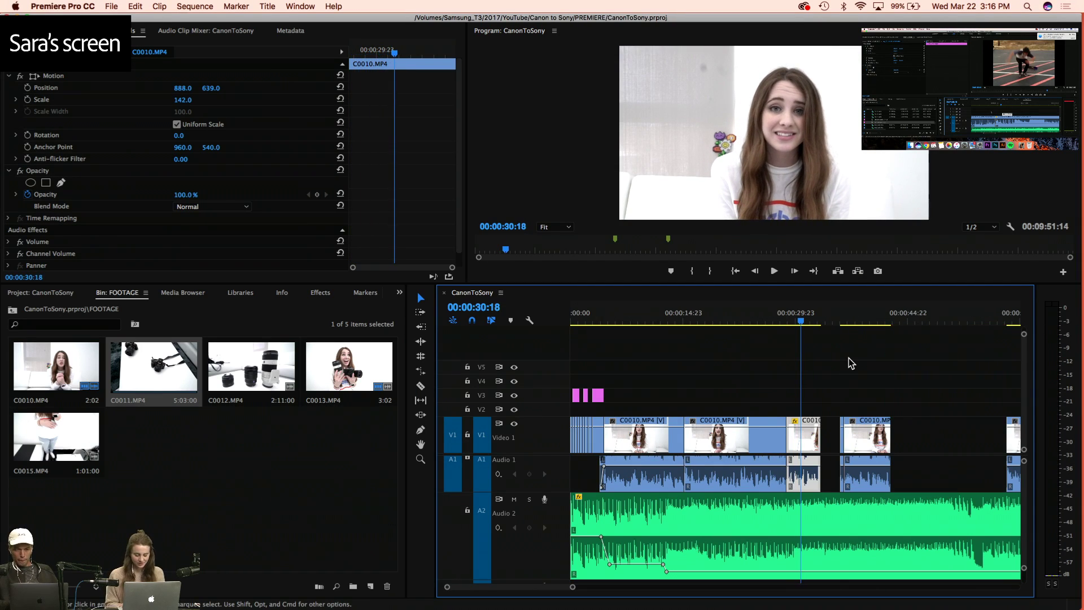
key("super+s")
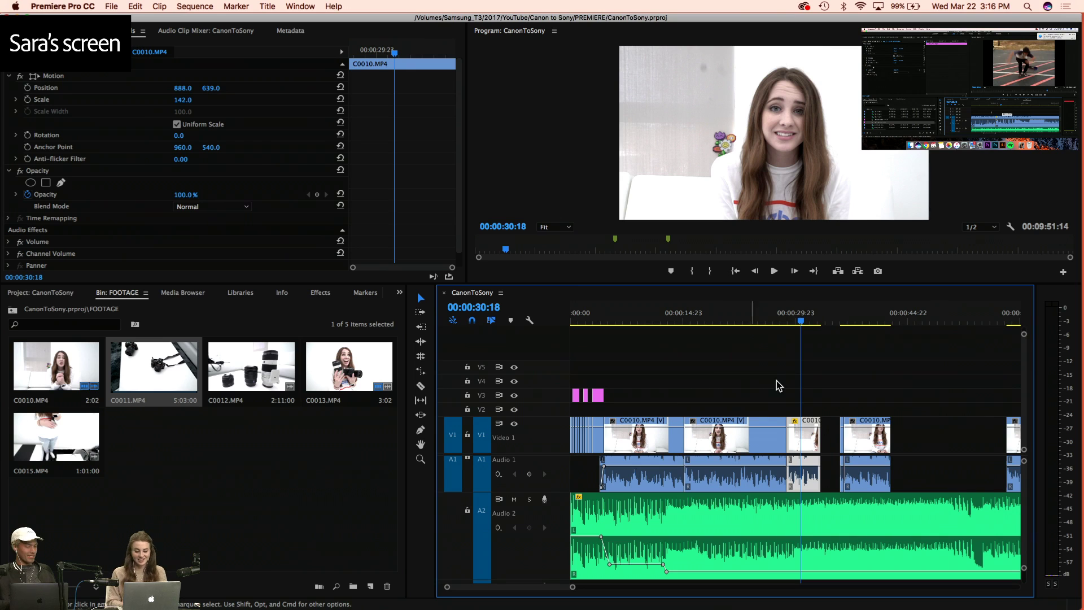
key("super+s")
left_click_drag(799, 329, 777, 310)
key("=")
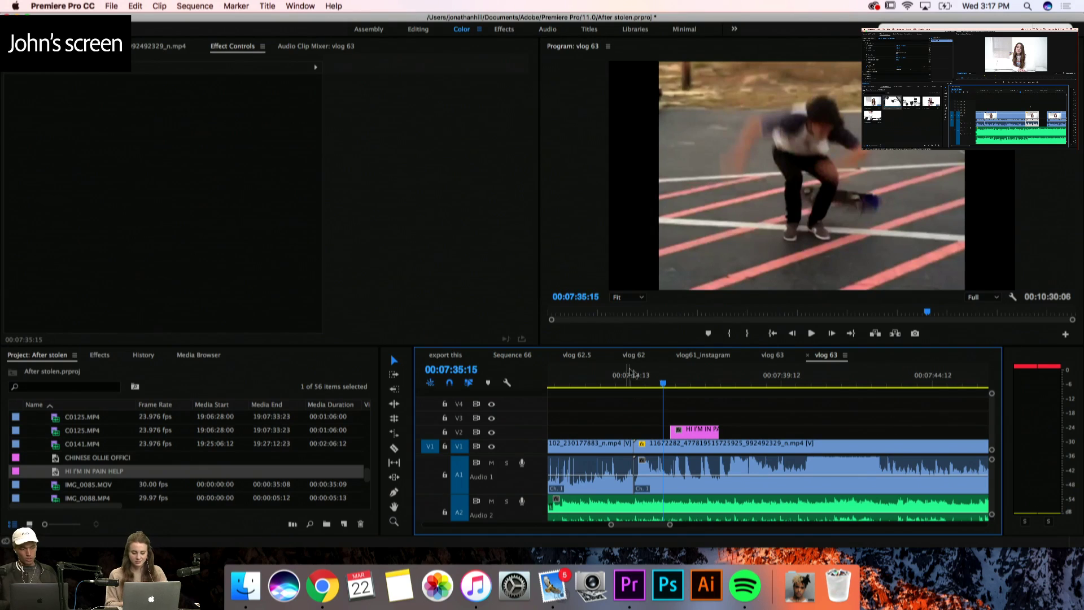
Try moving the skateboarding clip and its title further along the vlog 63 timeline, play the gap, and return the clip to its place
left_click(671, 382)
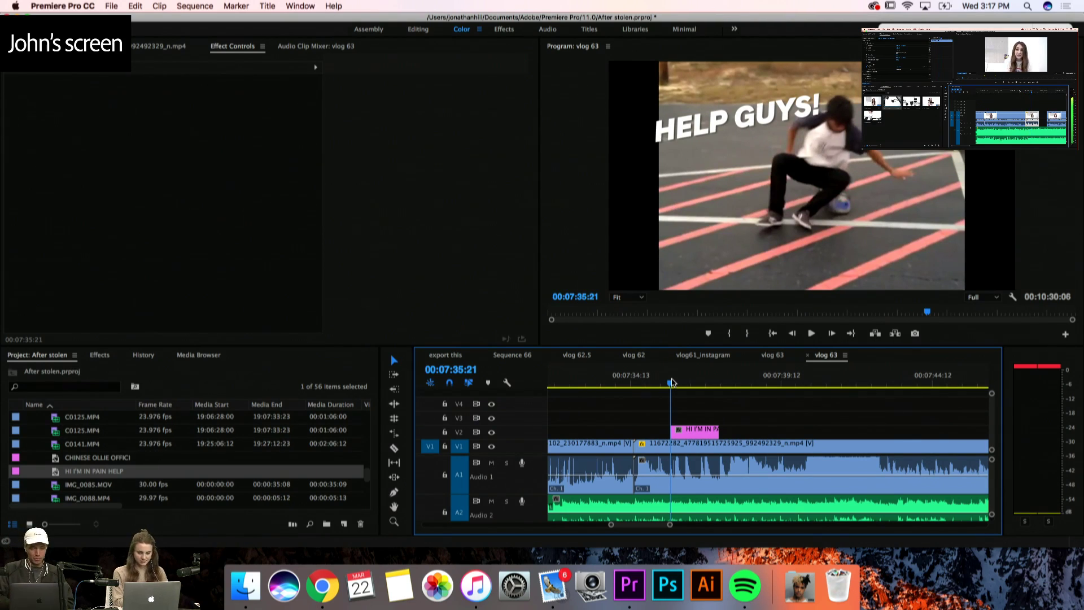
left_click_drag(672, 383, 683, 383)
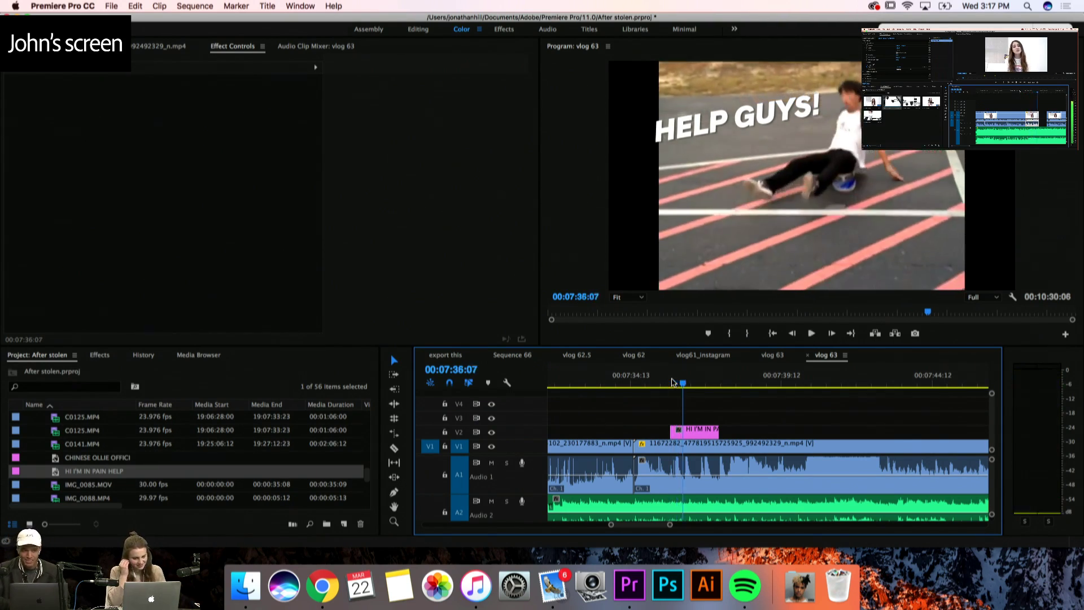
left_click_drag(661, 435, 794, 436)
left_click(638, 384)
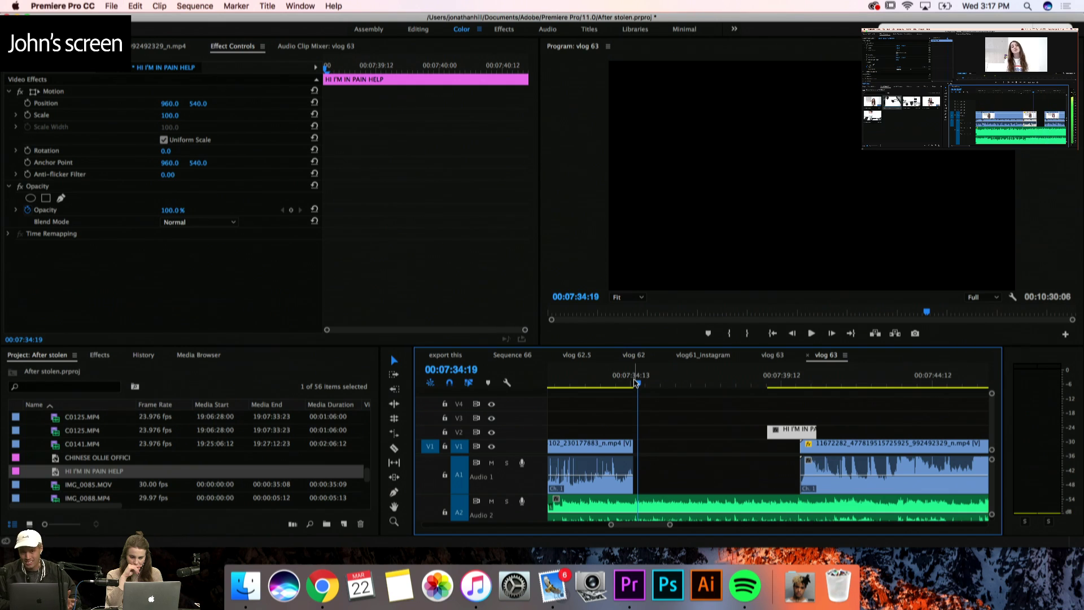
key("space")
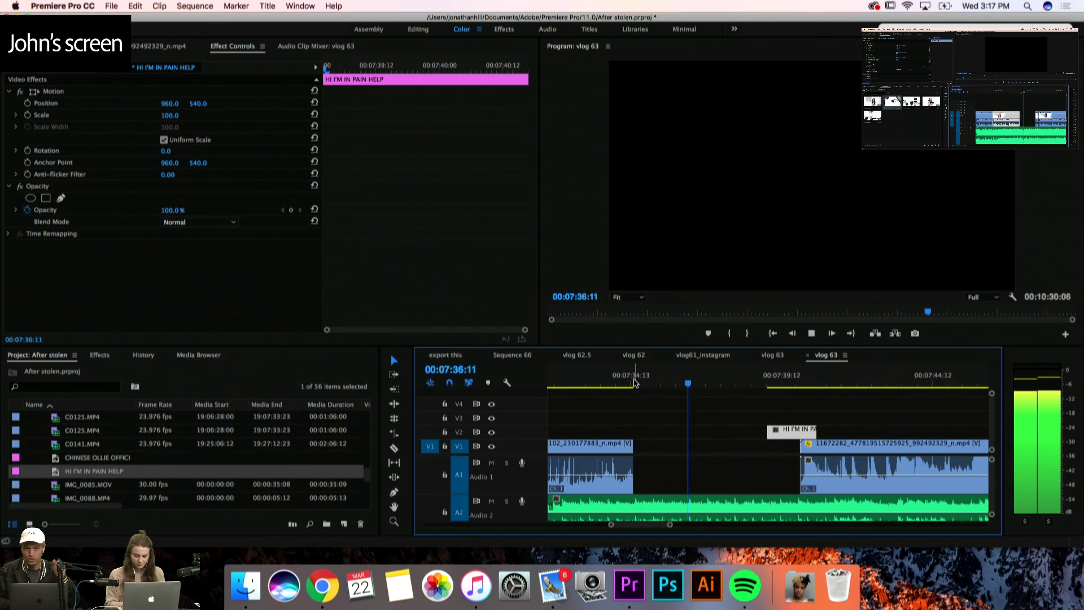
key("space")
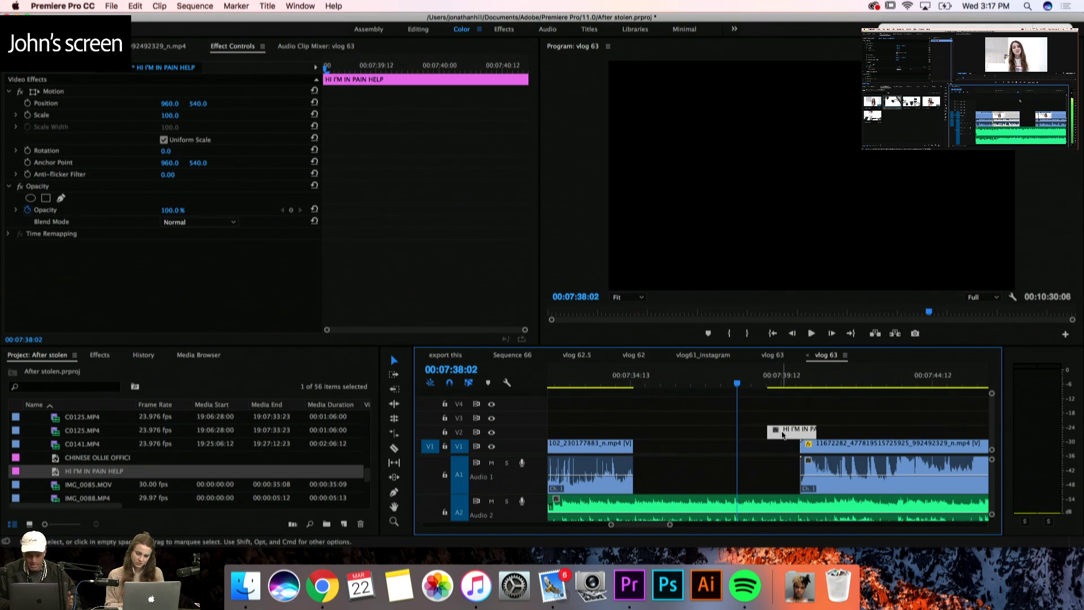
left_click_drag(833, 446, 669, 450)
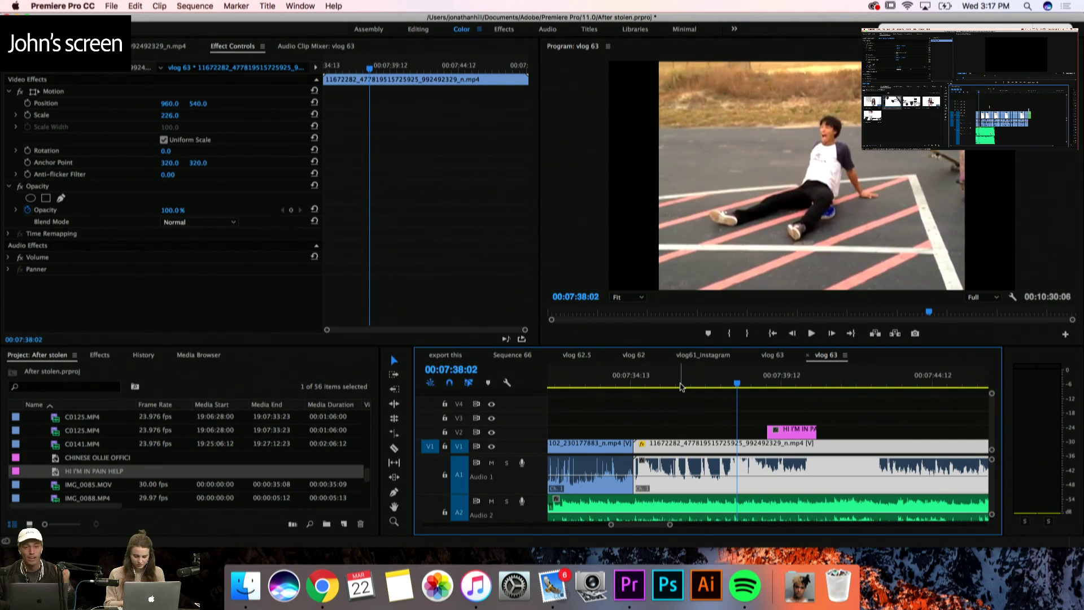
Scrub through the skateboarding clip to 00:07:40:16 and move the HI I'M IN PAIN HELP title further along V2
left_click(649, 378)
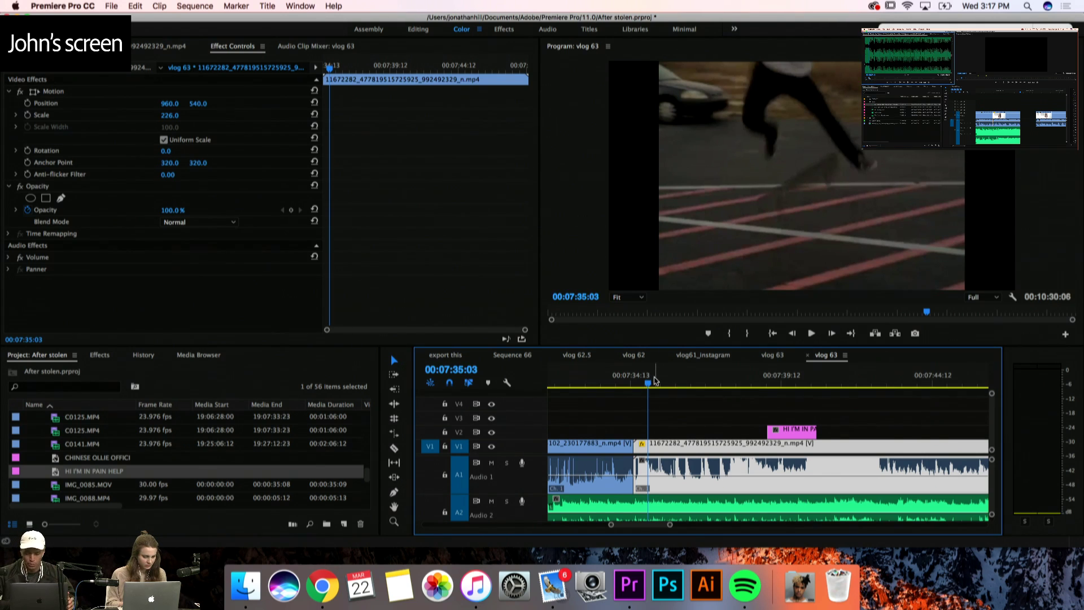
left_click_drag(655, 382, 817, 382)
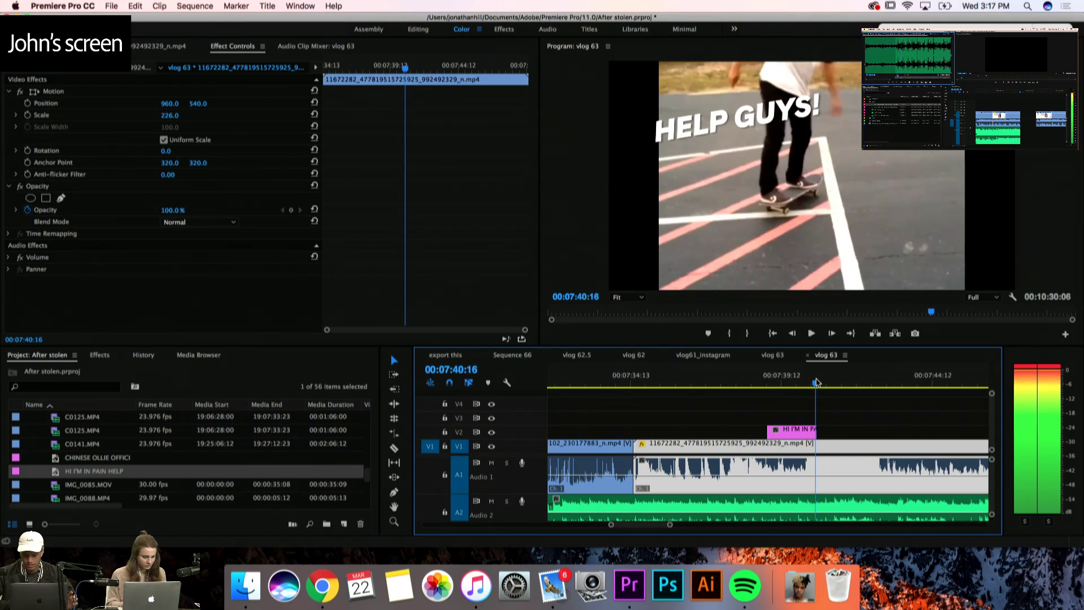
left_click_drag(803, 430, 901, 439)
Split the skateboarding clip on V1 at 00:07:40:01 and select the part after the cut
left_click_drag(724, 387, 745, 386)
left_click(394, 448)
left_click(746, 445)
left_click(395, 362)
left_click(758, 473)
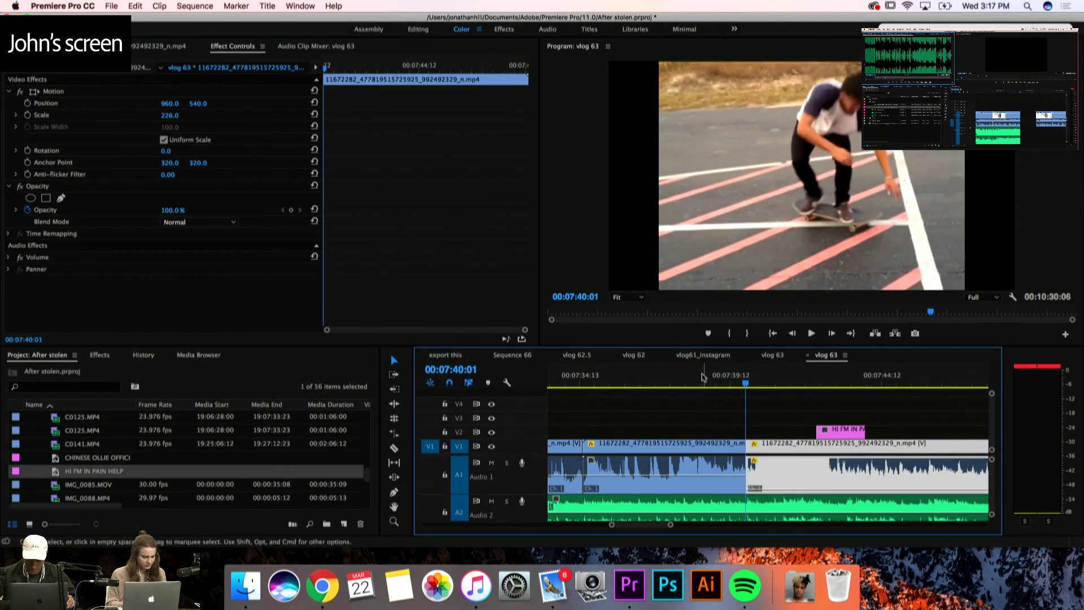
Trim the start of the skateboarding clip's first part on V1 to 00:07:38:11
left_click(701, 380)
scroll(682, 470, "down", 2)
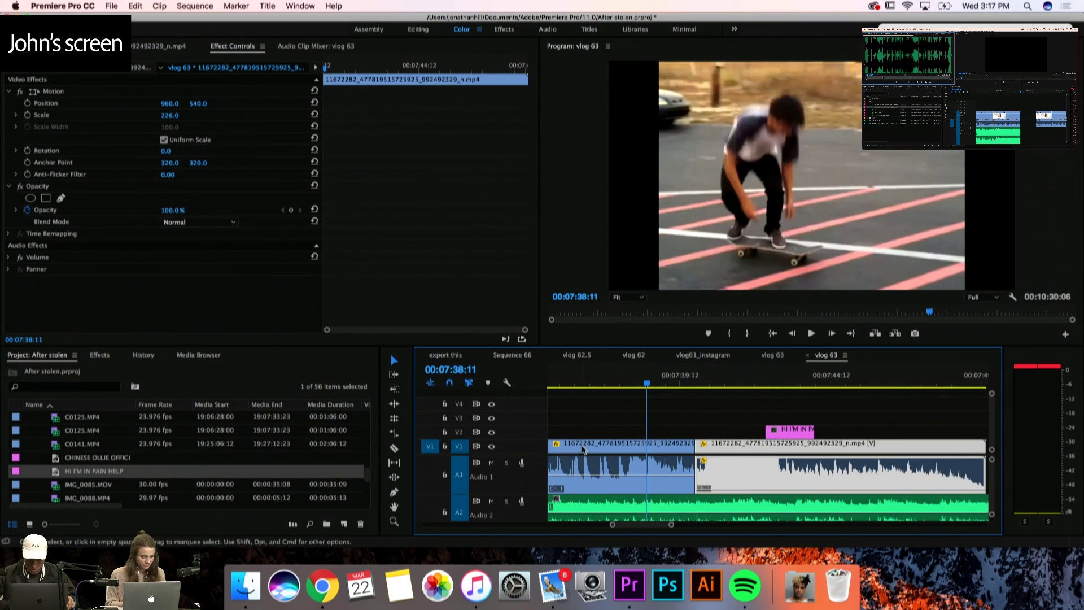
scroll(583, 449, "up", 1)
scroll(585, 447, "up", 2)
left_click_drag(587, 446, 698, 447)
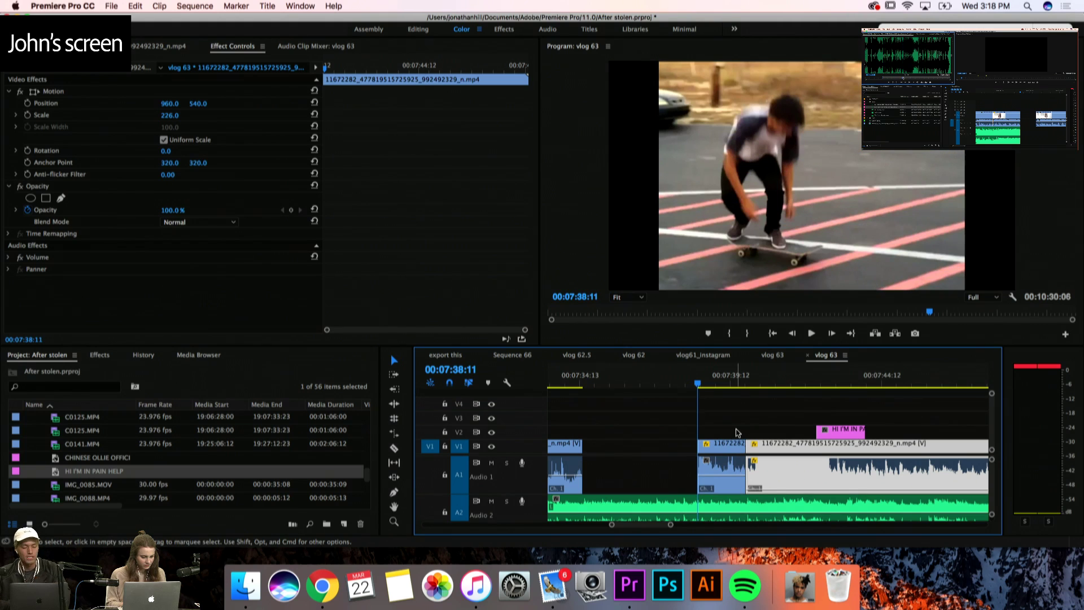
Play the shortened skateboarding clip from 00:07:38:11 and step frame by frame through the board flip to 00:07:39:06
key("space")
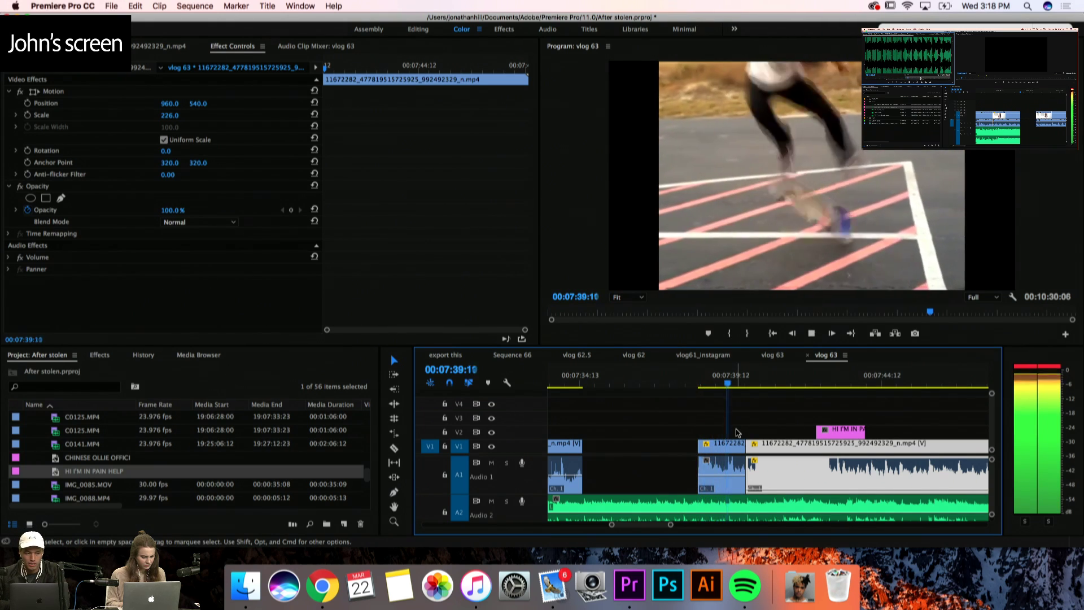
key("shift+Left")
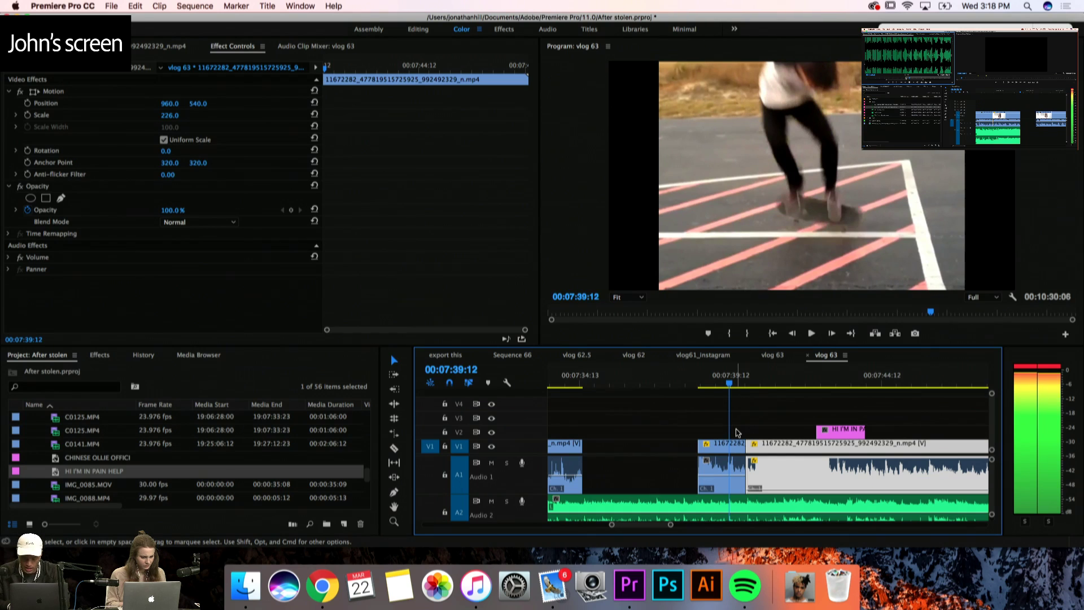
key("Right")
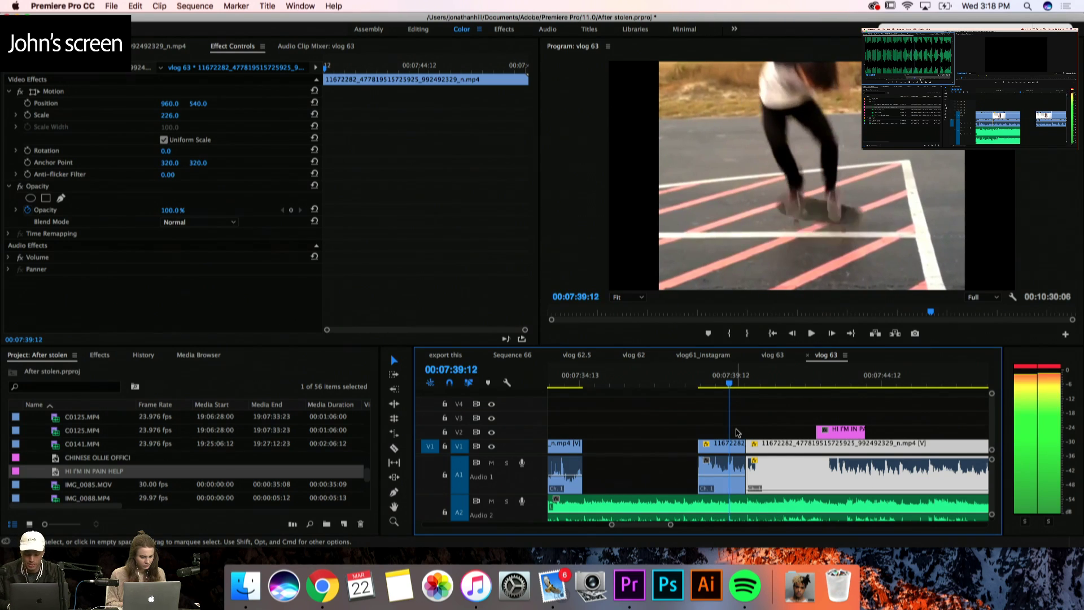
key("Left")
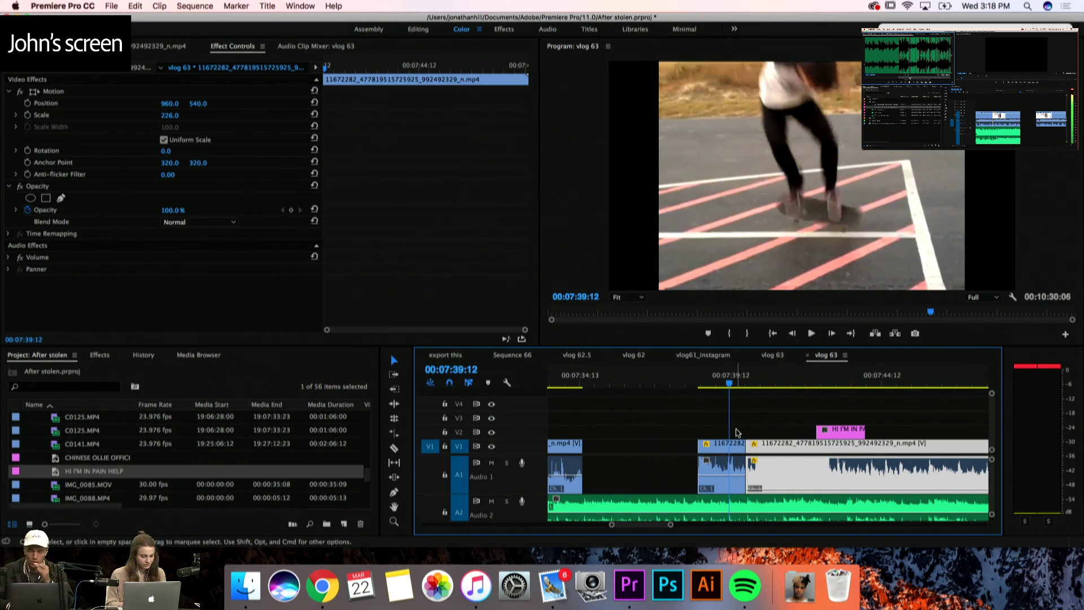
key("Left")
key("Left")
key("Left")
key("Left")
key("Left")
key("Left")
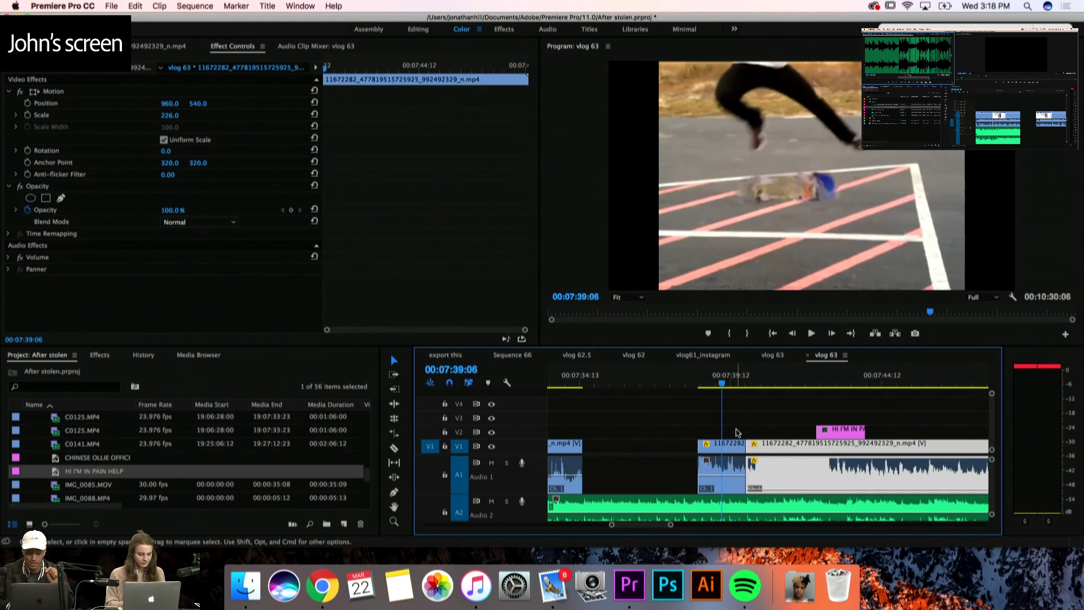
Move the short skateboarding clip earlier on V1, leaving a gap before the second part, and play the music over that gap
left_click_drag(728, 445, 672, 445)
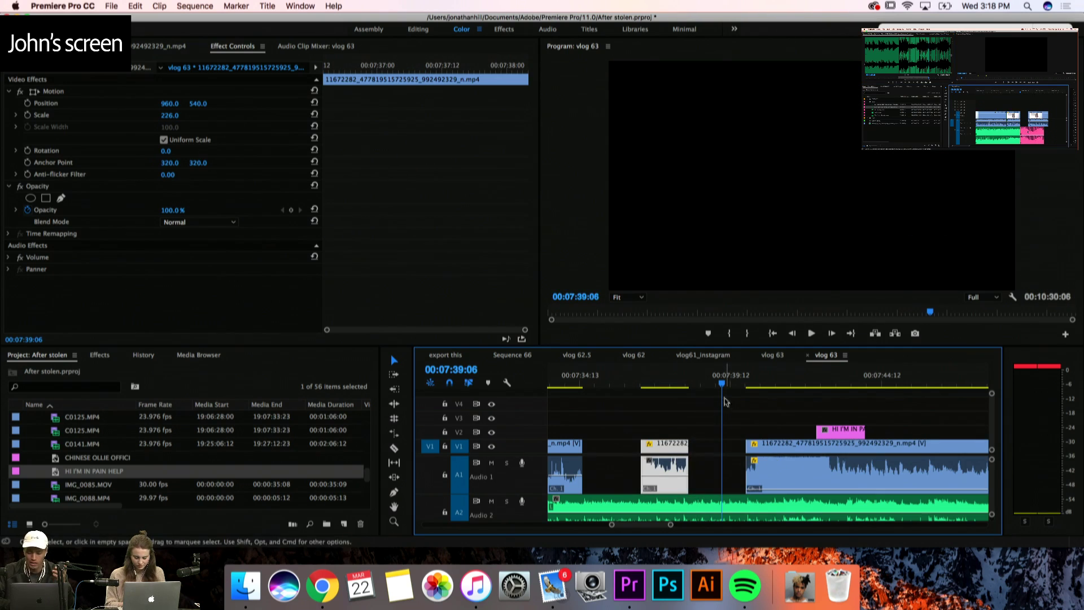
left_click_drag(723, 388, 706, 386)
key("space")
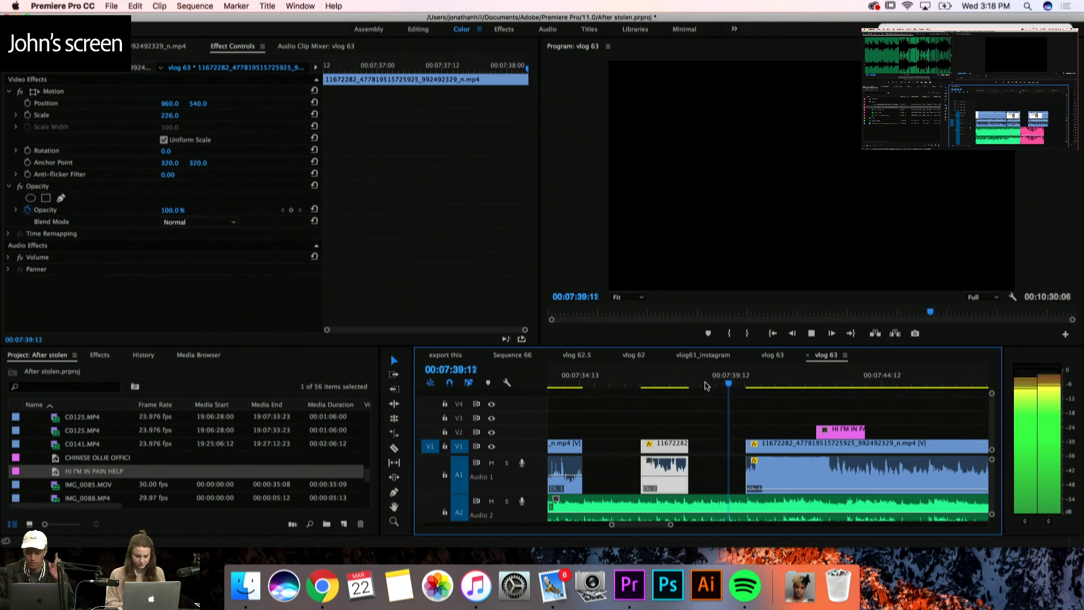
key("space")
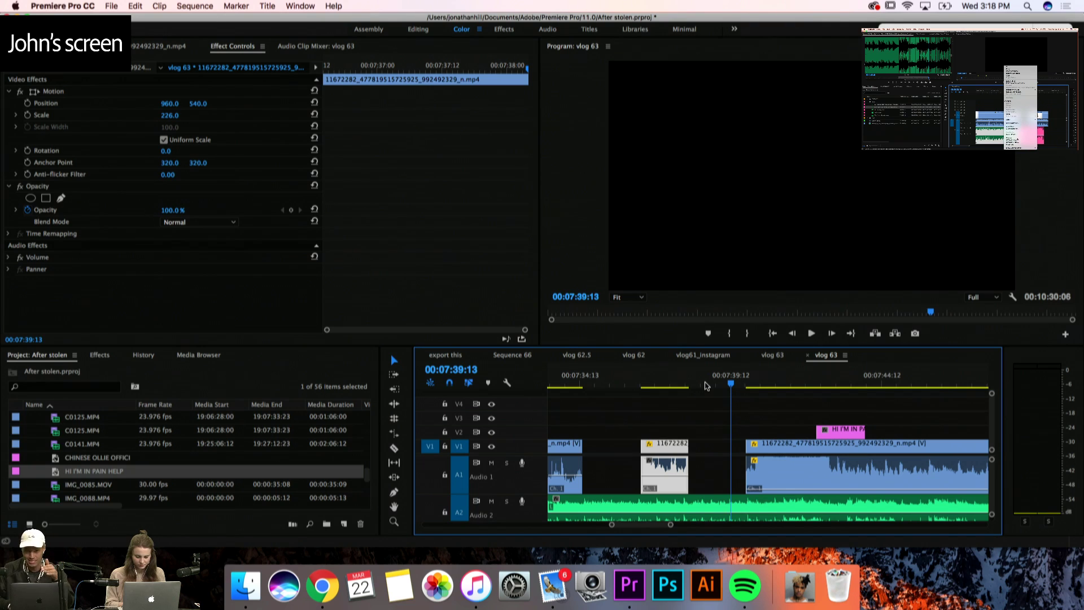
Step through the music in the gap before the second skateboarding clip and examine its waveform on Audio 2
key("Left")
key("Left")
key("Left")
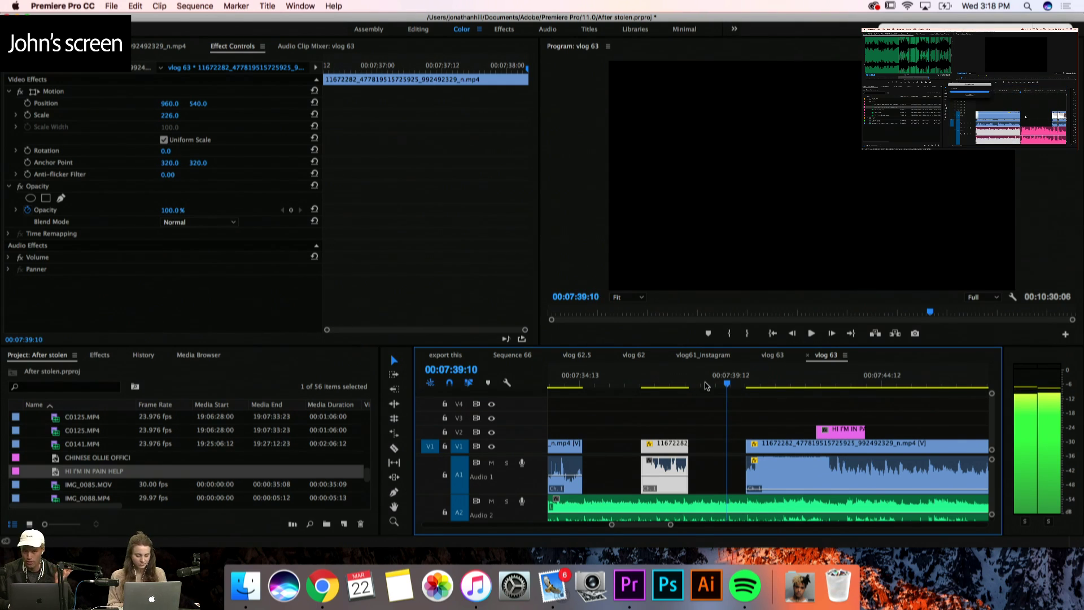
key("Left")
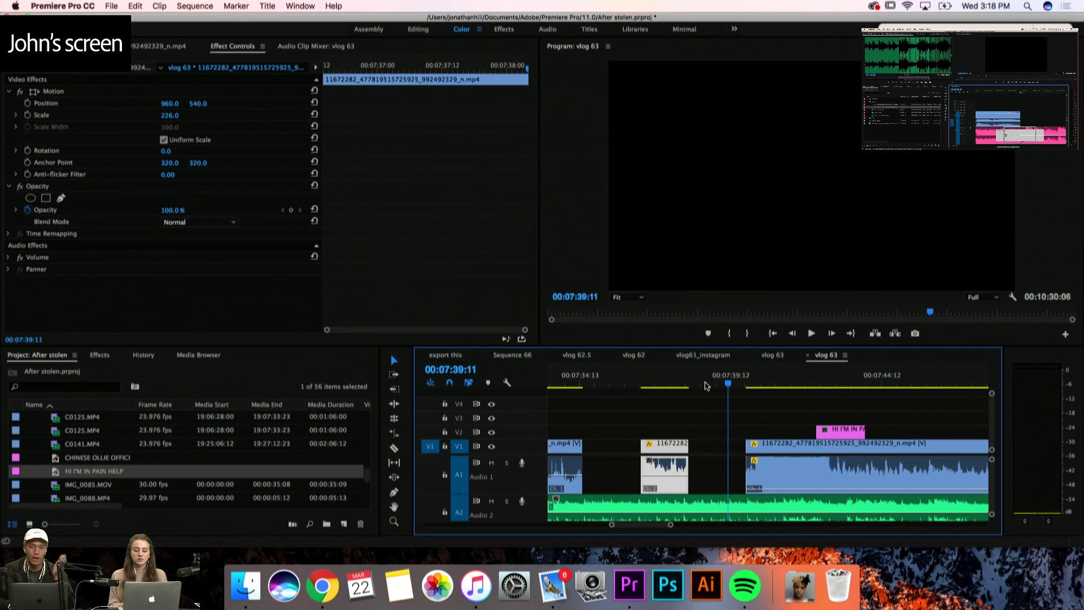
scroll(700, 464, "down", 5)
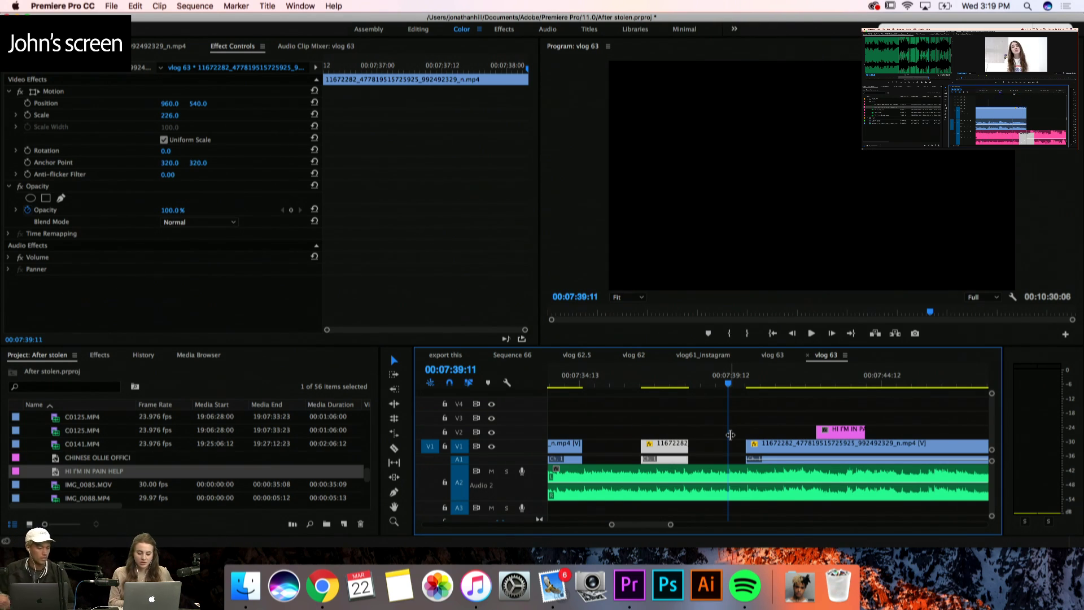
left_click(722, 384)
left_click_drag(722, 386, 717, 388)
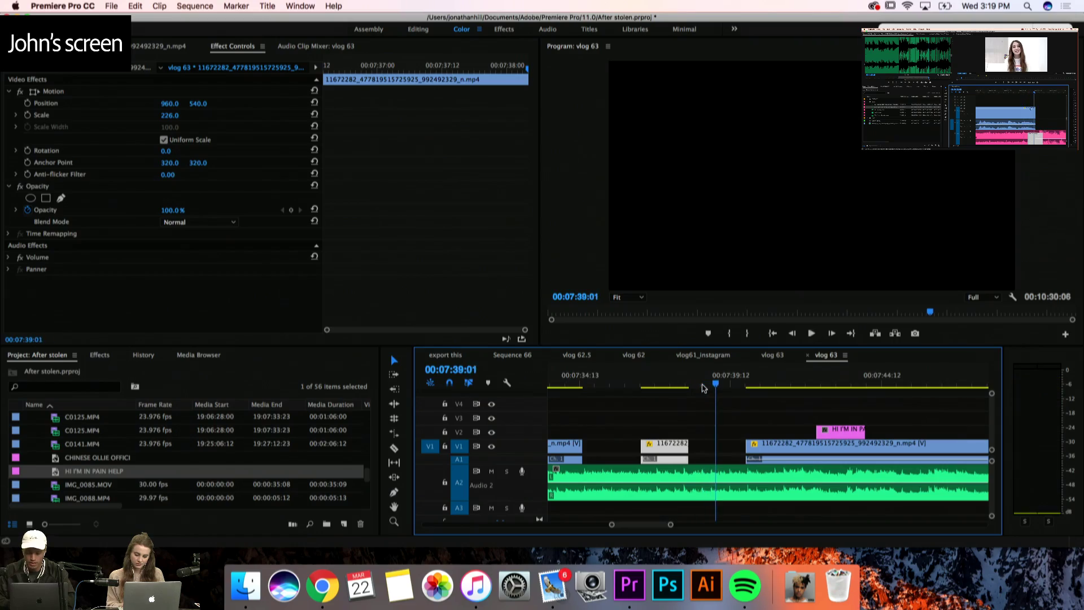
Find the beat at 00:07:38:22 and move the short skateboarding clip on V1 over it, starting at 00:07:37:18
key("Left")
key("Left")
key("Left")
key("Left")
key("Left")
key("Right")
key("Right")
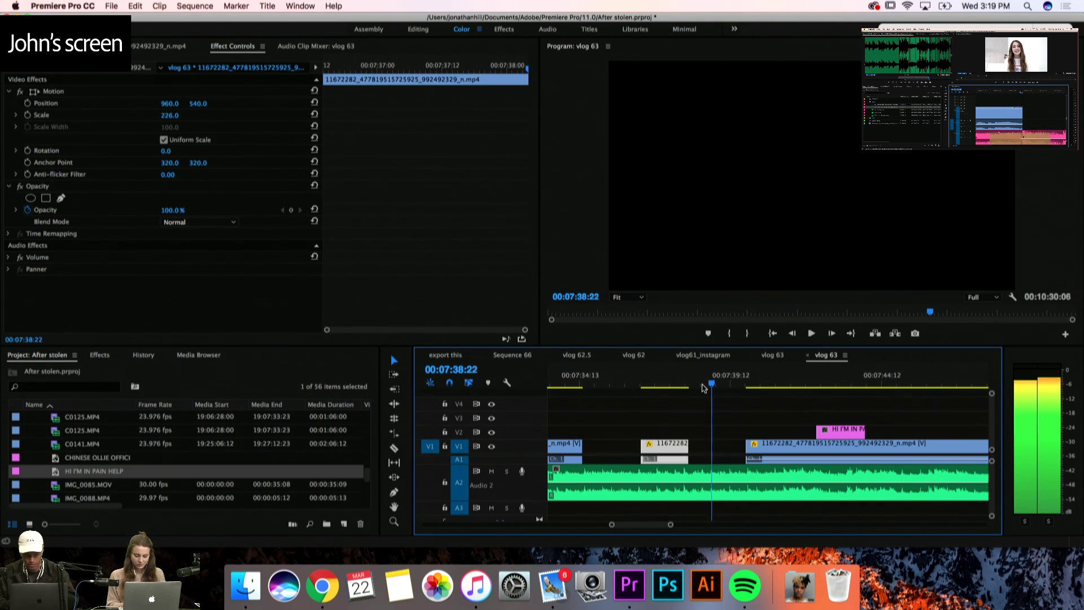
left_click_drag(678, 446, 708, 452)
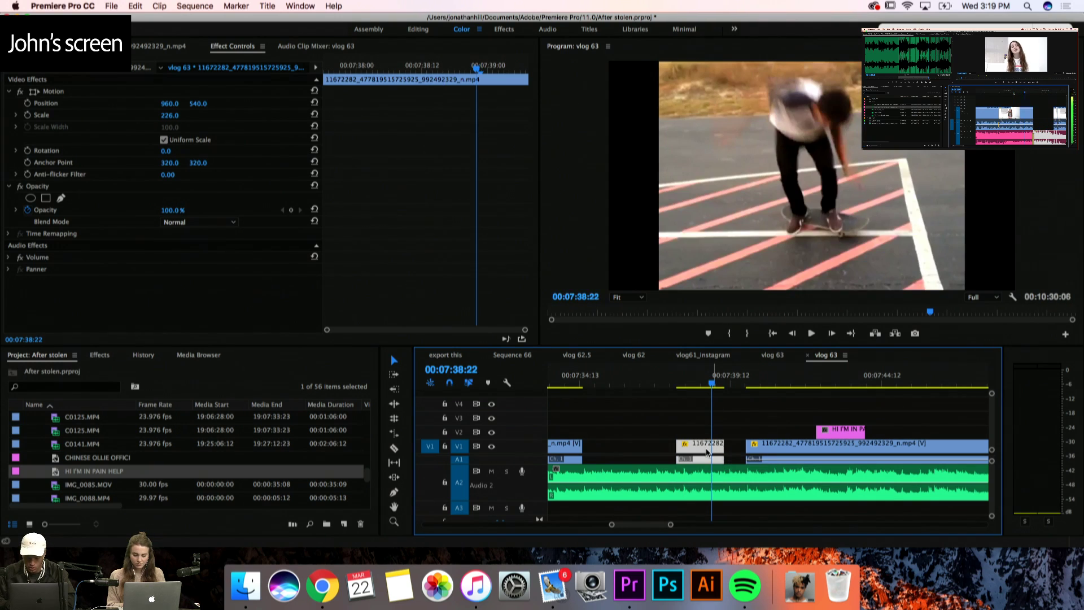
Check the board landing frame by frame against the beat and nudge the short clip one frame later to start at 00:07:37:19
key("Left")
key("Left")
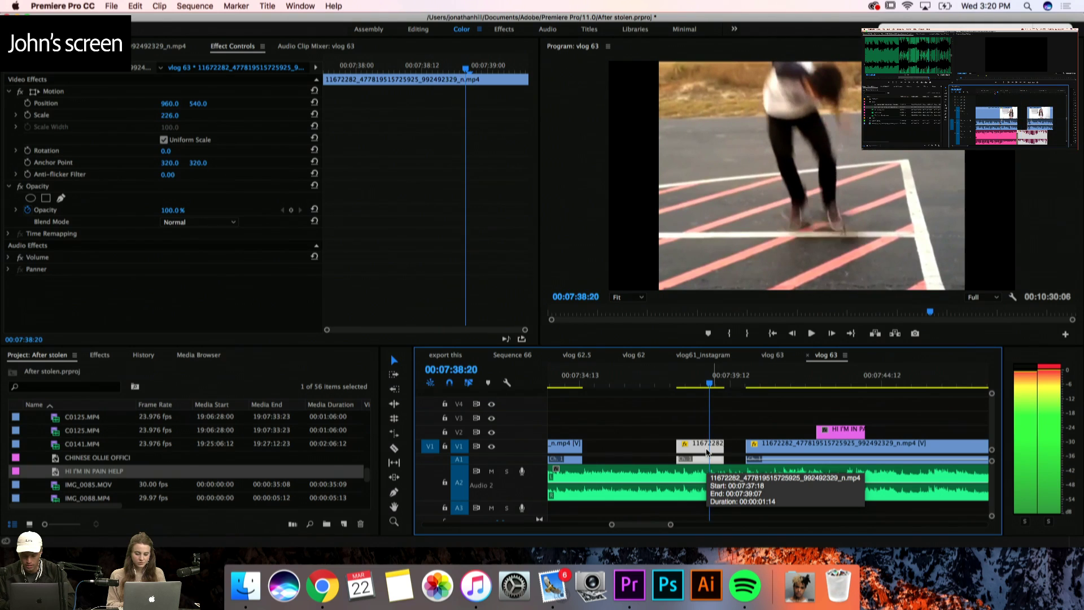
key("Left")
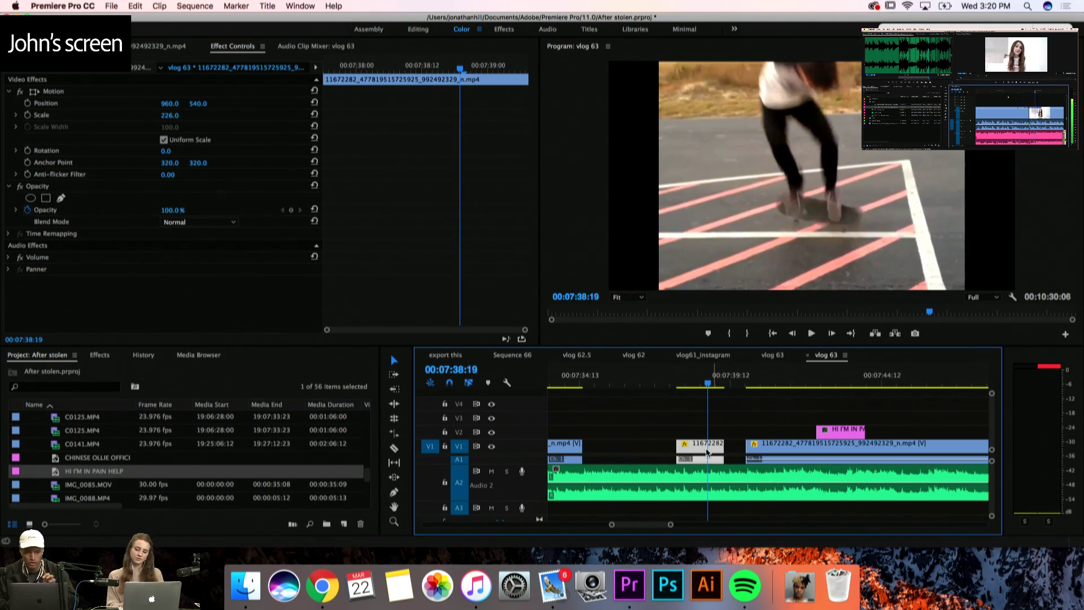
key("Right")
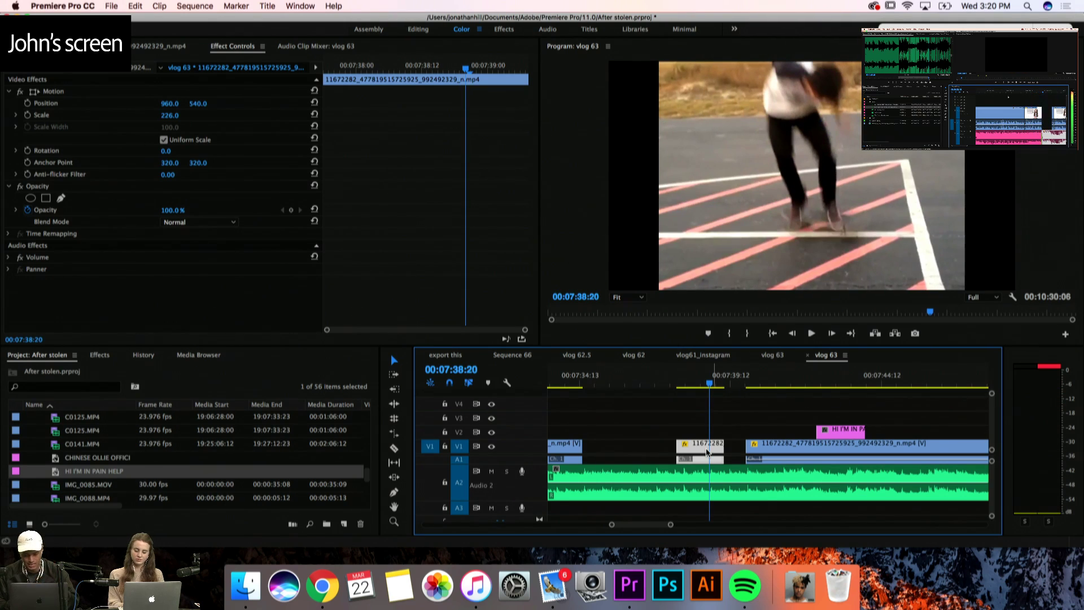
key("Right")
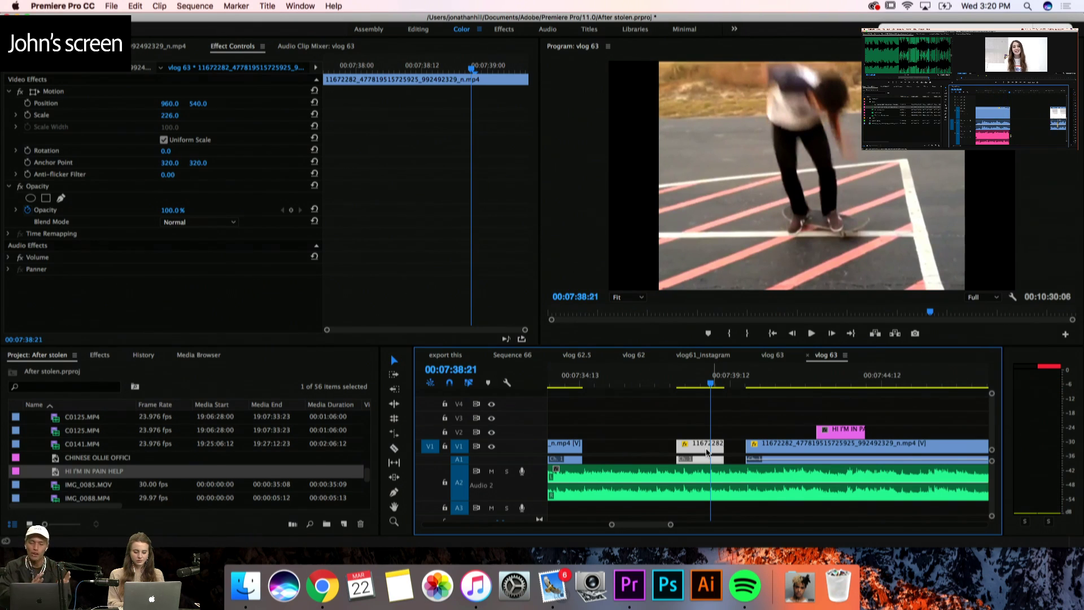
left_click(676, 384)
left_click(677, 385)
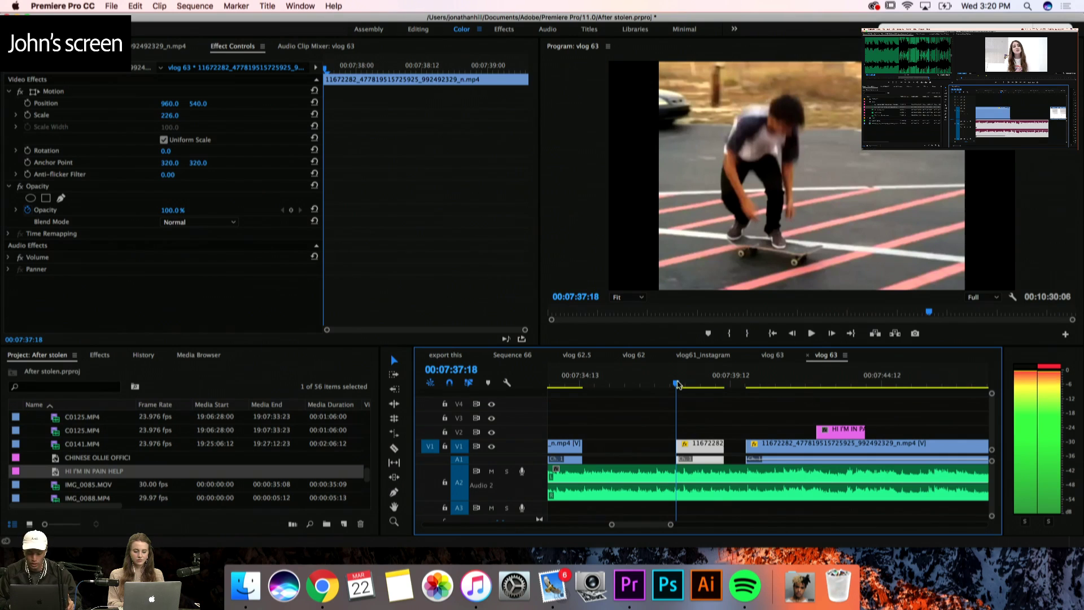
left_click(678, 385)
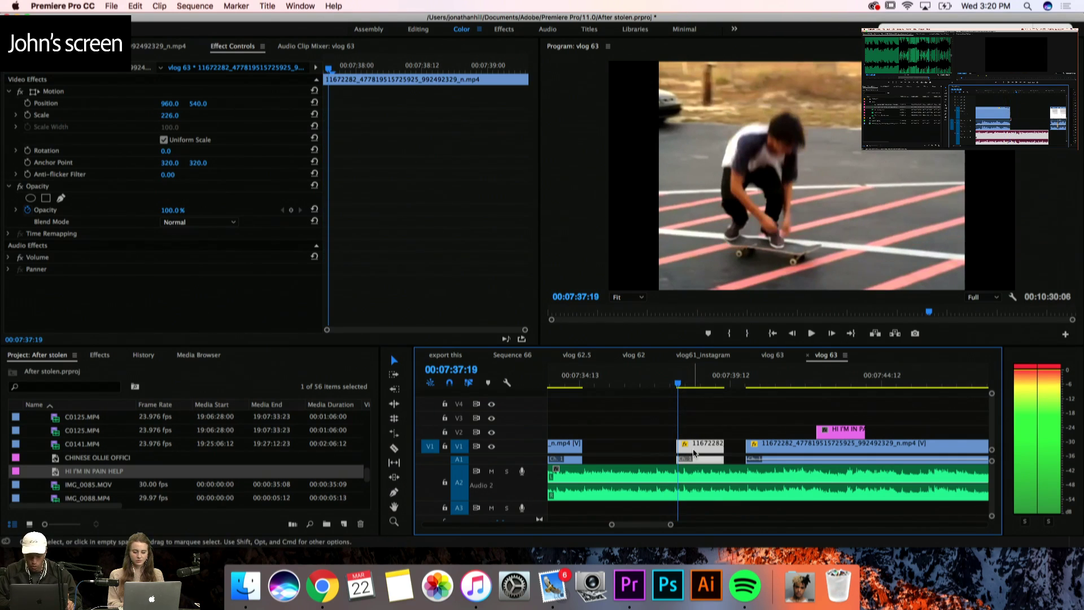
key("alt+Right")
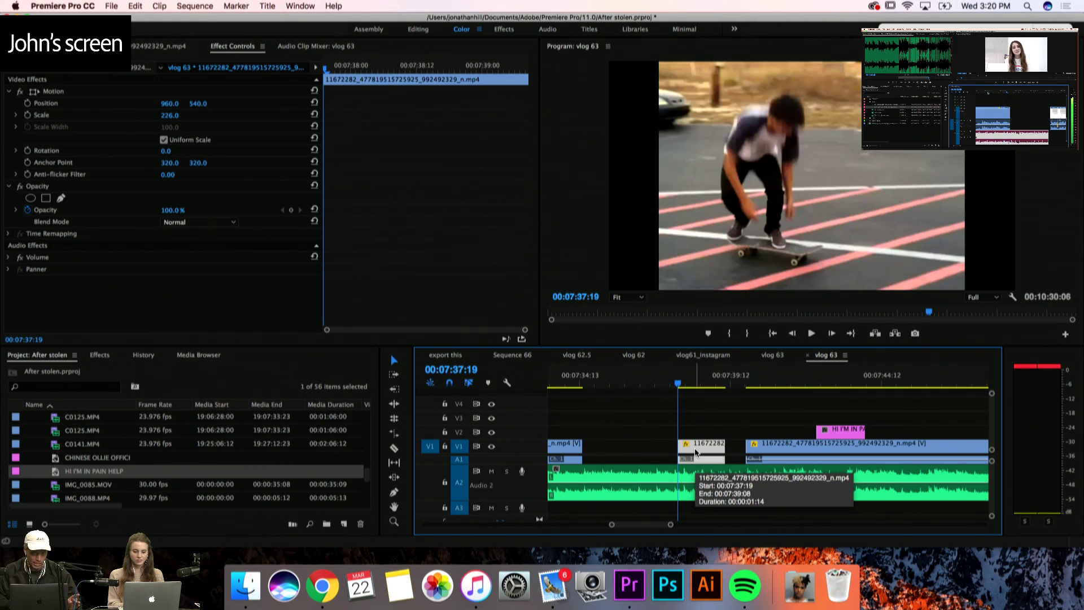
Play the short skateboarding clip, extend its end on V1 to 00:07:39:14 and save the project
key("space")
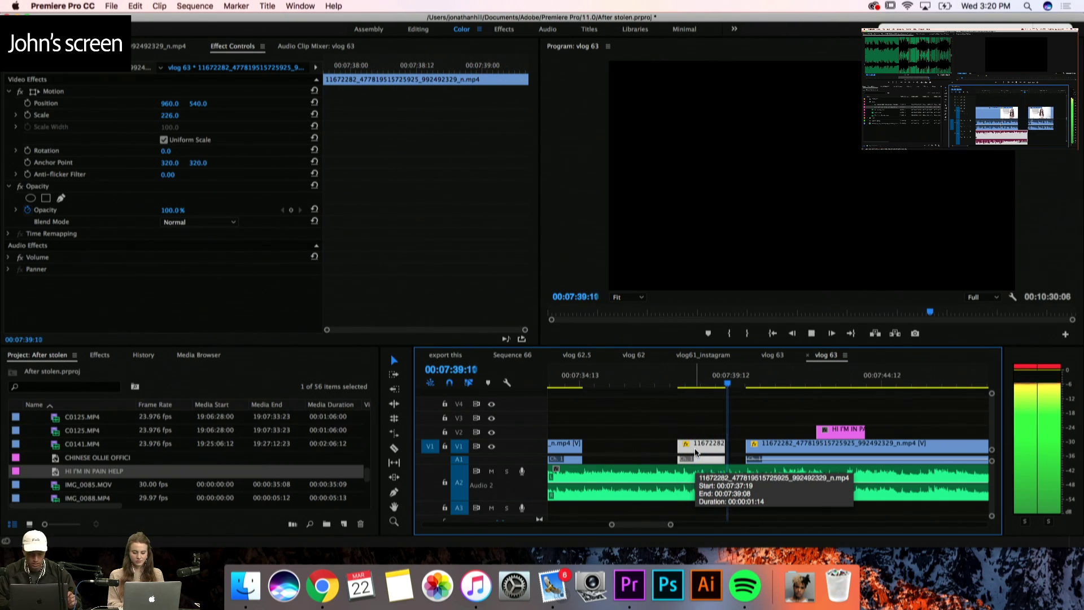
key("space")
left_click_drag(726, 446, 733, 449)
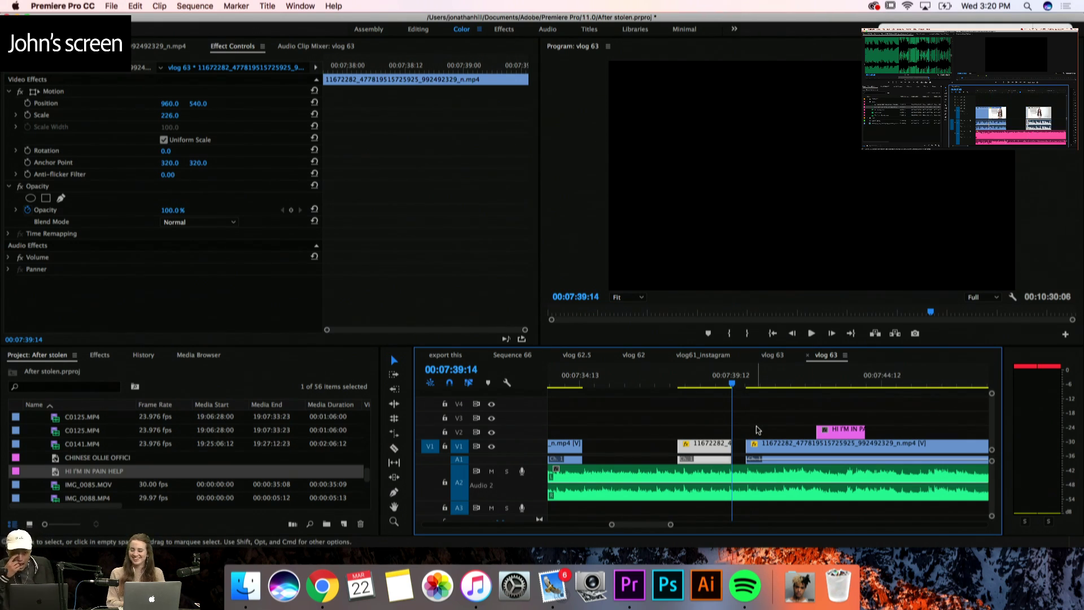
key("super+s")
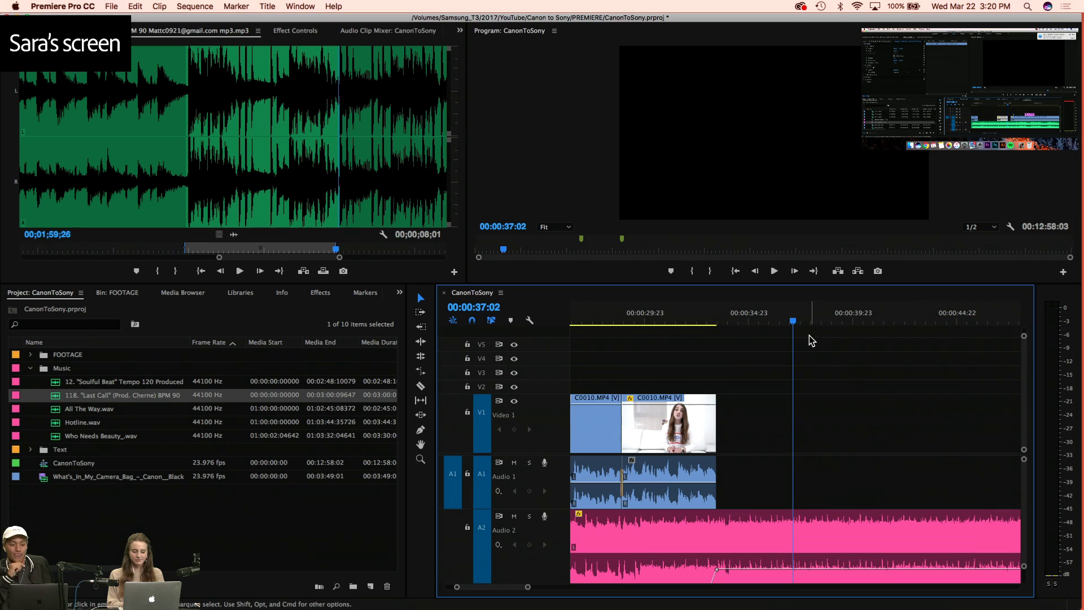
In CanonToSony, move the playhead to the end of the last C0010.MP4 clip, check the FOOTAGE bin and save the project
key("Up")
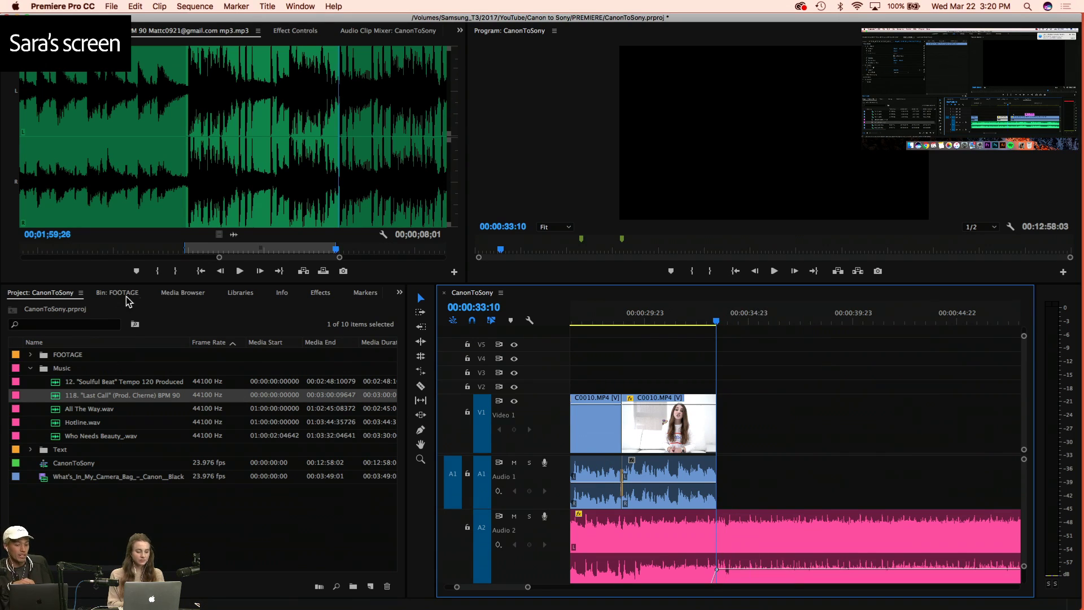
left_click(116, 292)
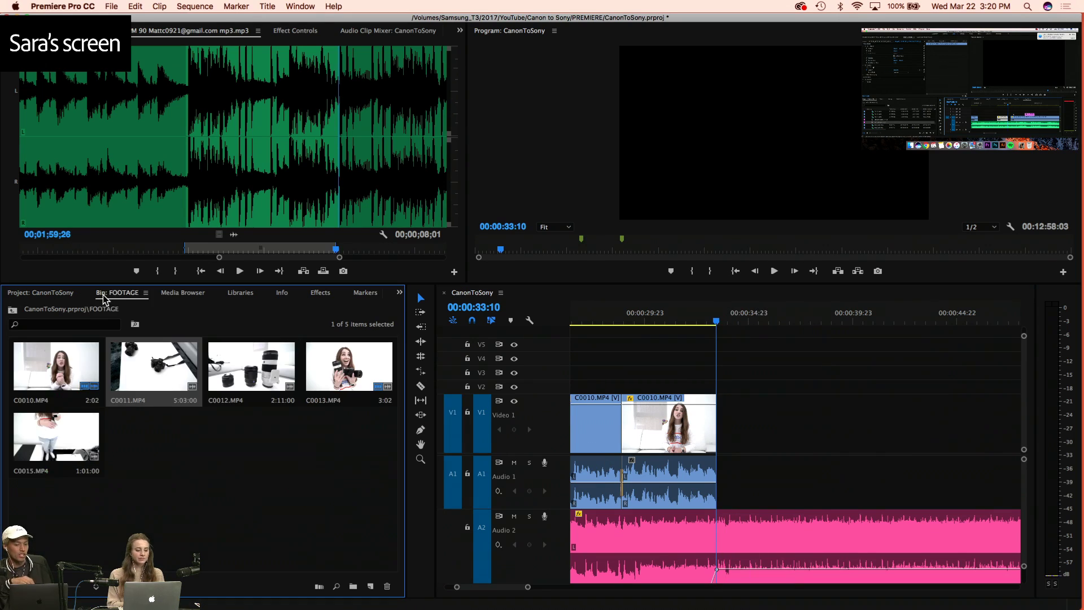
left_click(57, 293)
key("super+s")
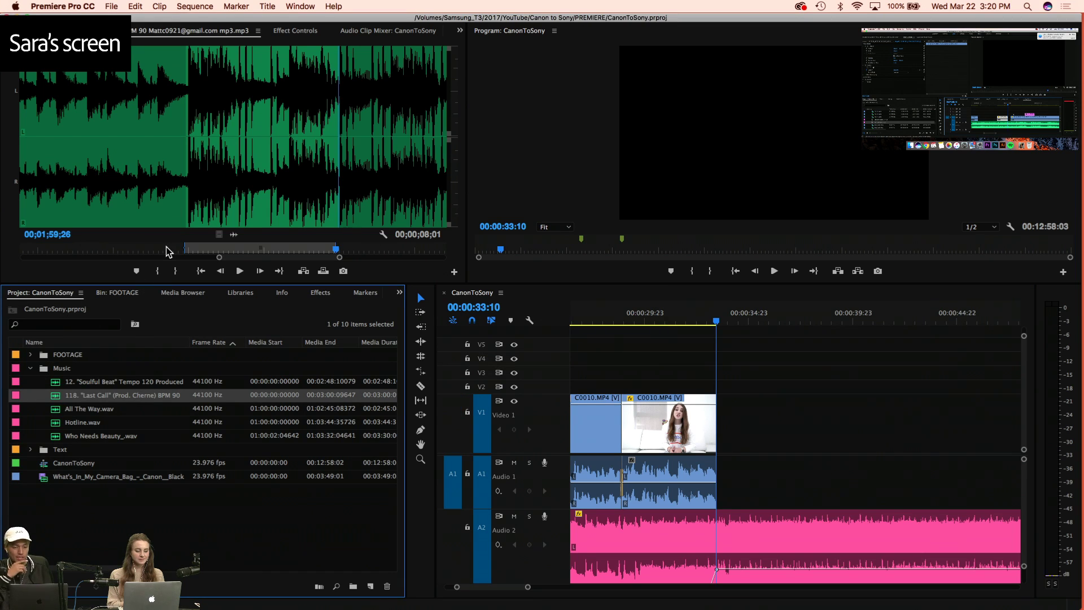
left_click(136, 296)
left_click(73, 295)
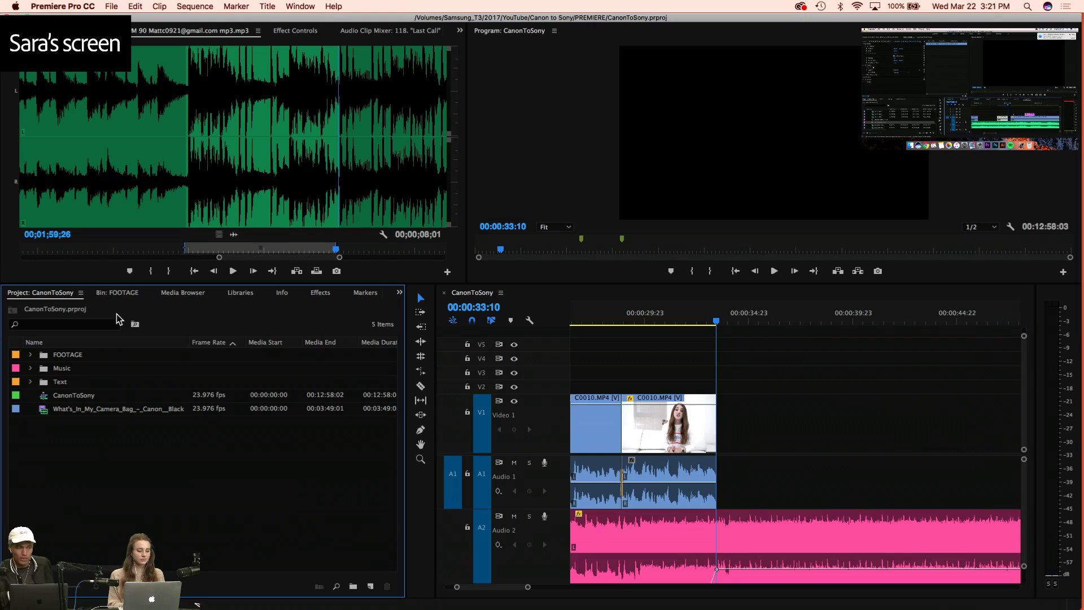
Export the frame at 00:02:17:14 of the What's_In_My_Camera_Bag video as a JPEG to the Canon to Sony folder, importing it into the project
double_click(42, 417)
left_click_drag(51, 251, 278, 249)
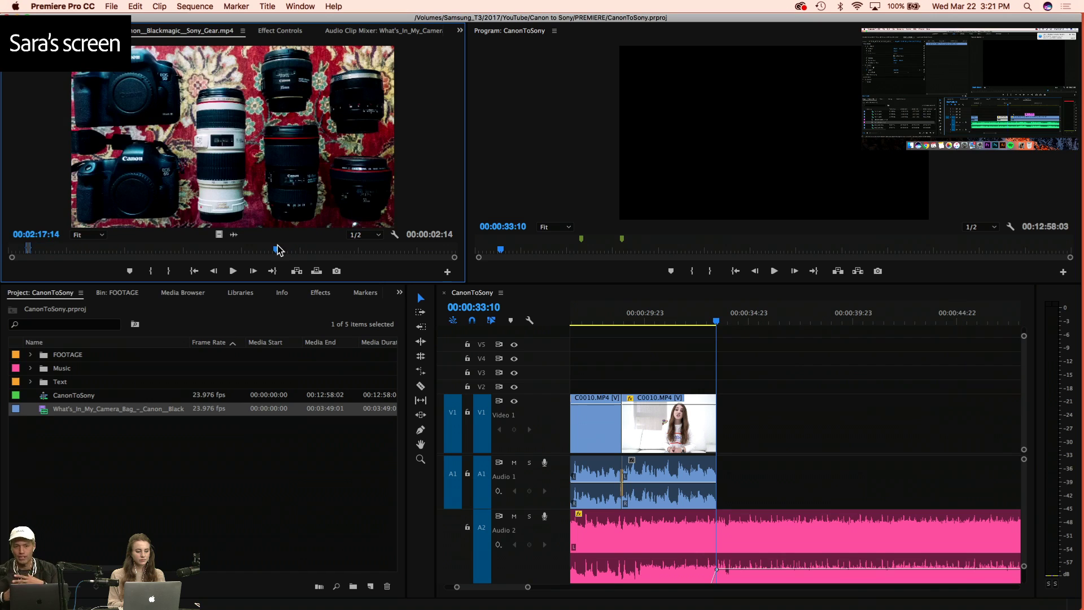
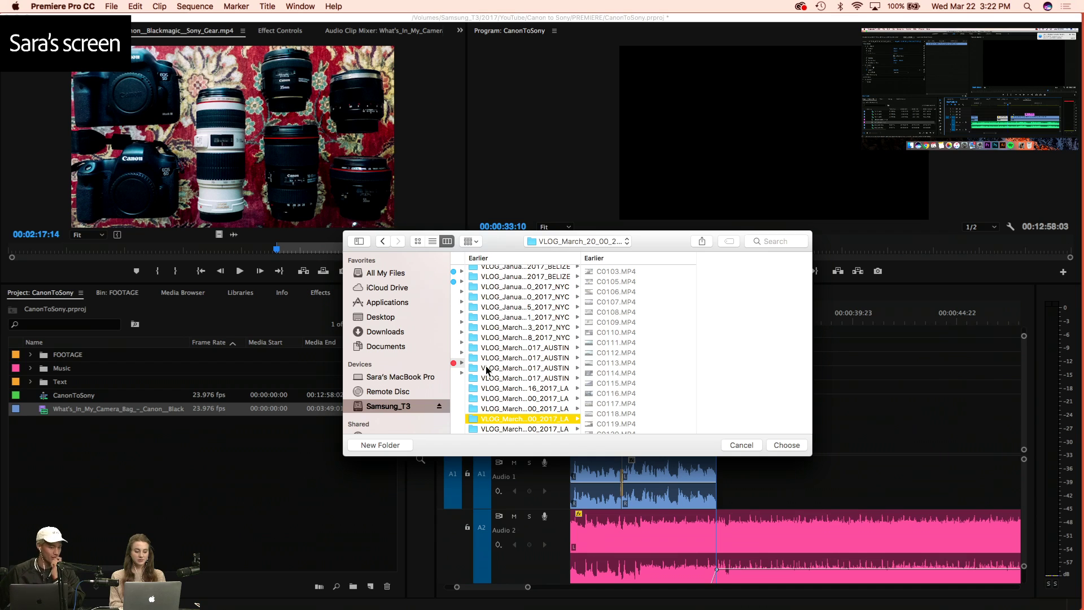
scroll(545, 362, "left", 5)
left_click(640, 282)
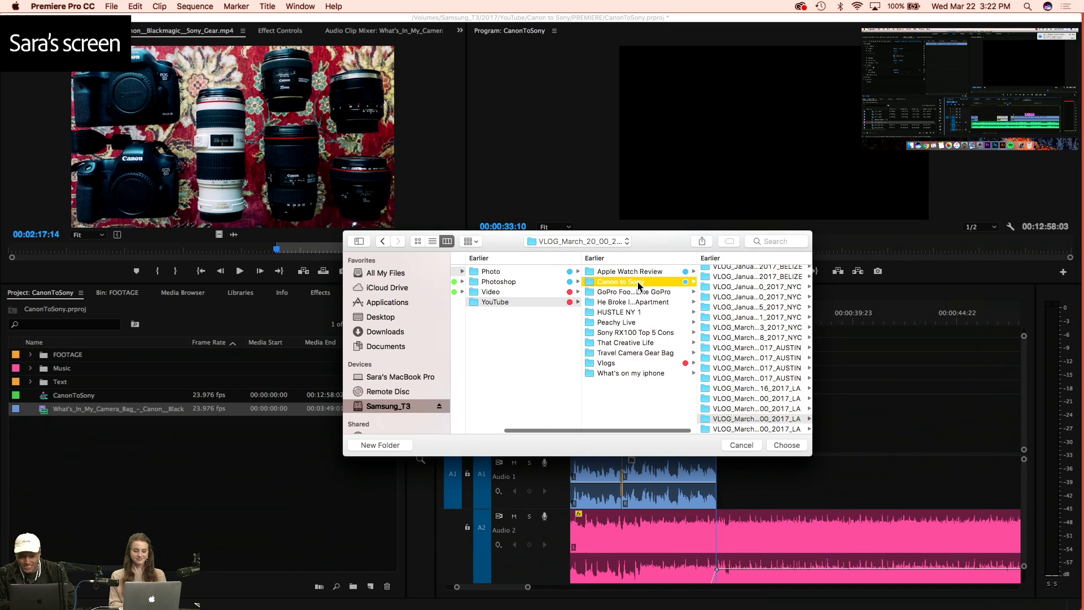
left_click(787, 451)
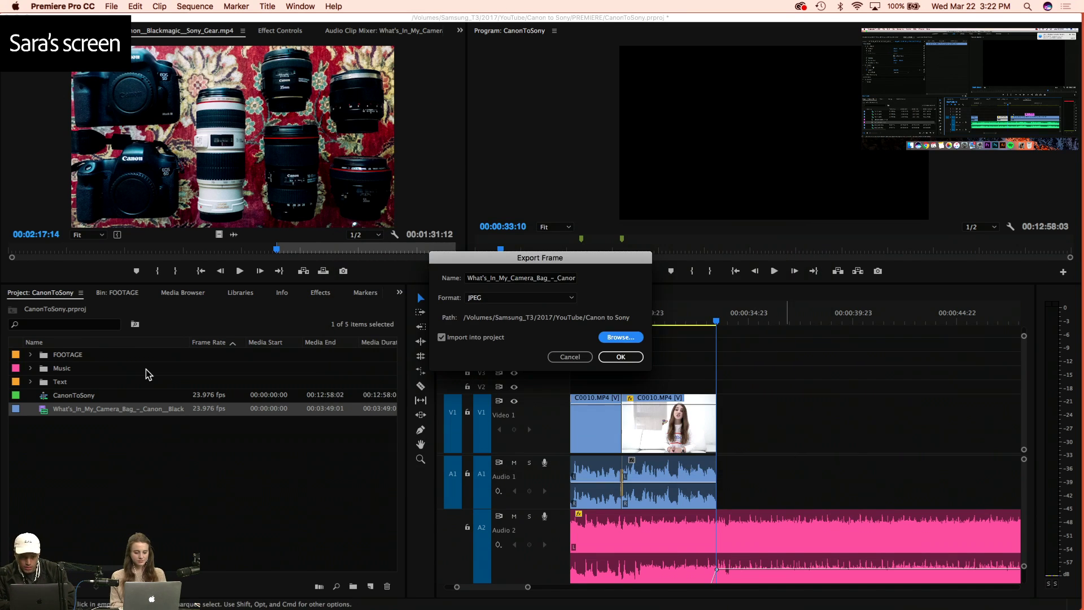
left_click(621, 356)
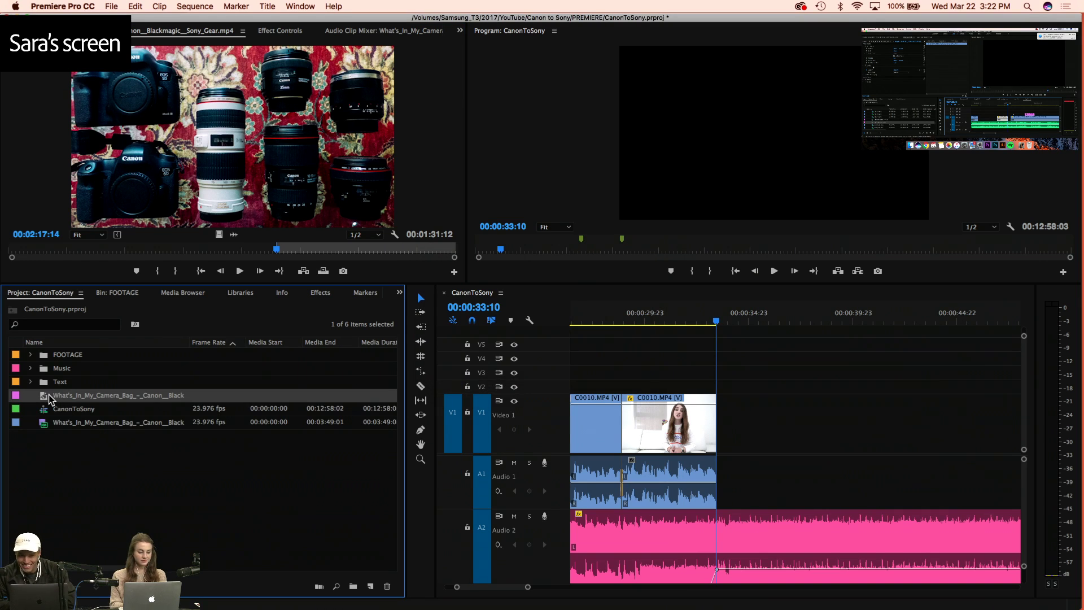
Place the exported camera gear still on V1 at 00:00:33:10, directly after the C0010.MP4 clip, and set its scale to 151
left_click_drag(46, 398, 898, 421)
left_click(280, 32)
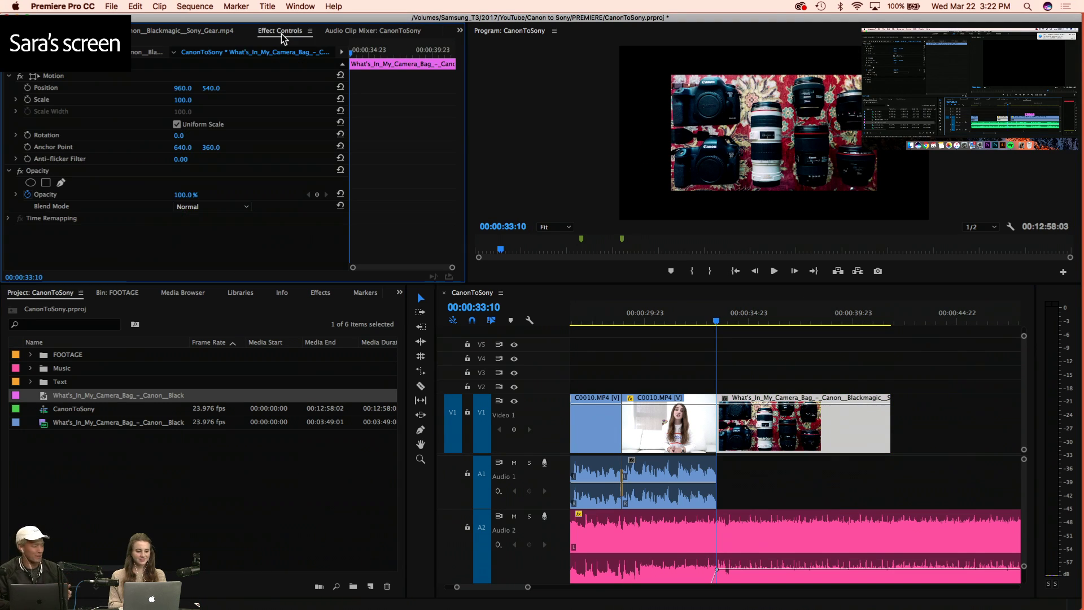
left_click_drag(183, 100, 212, 100)
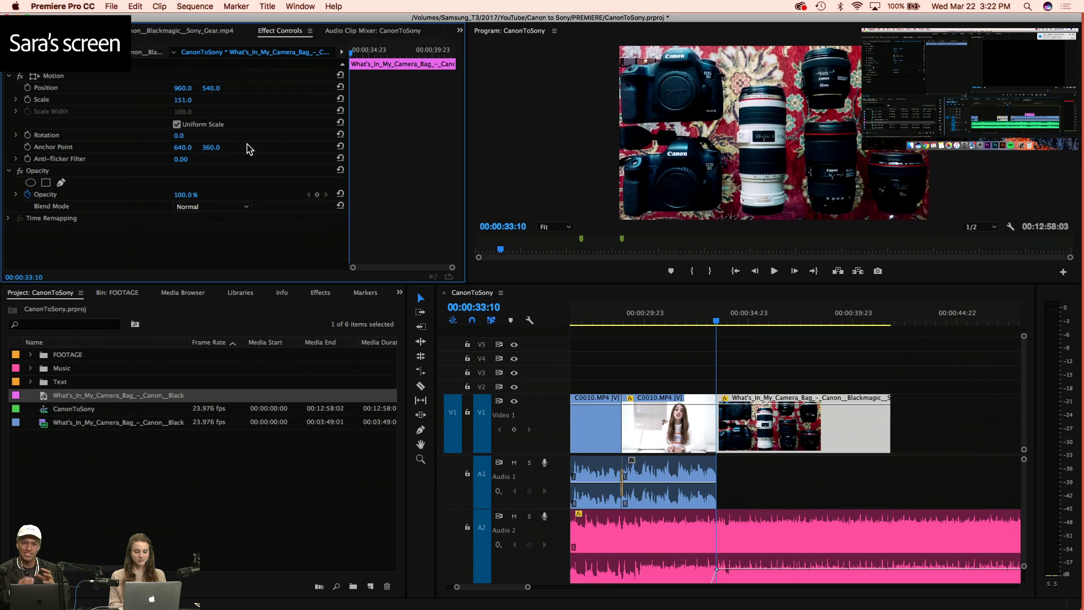
Play from 00:00:28:19 across the cut from the talking clip into the camera gear still
left_click_drag(694, 317, 623, 317)
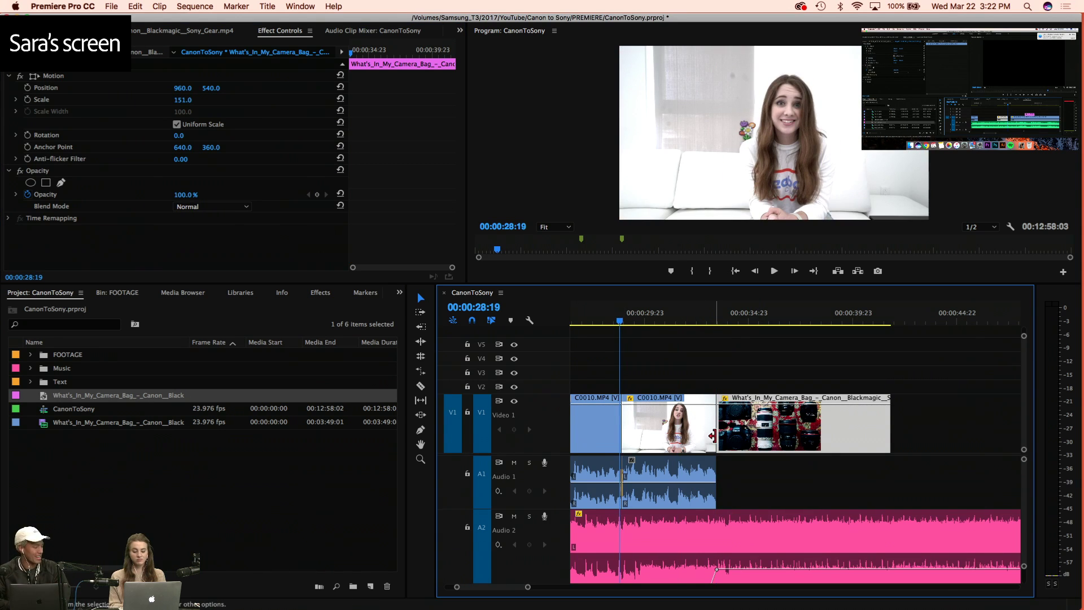
key("space")
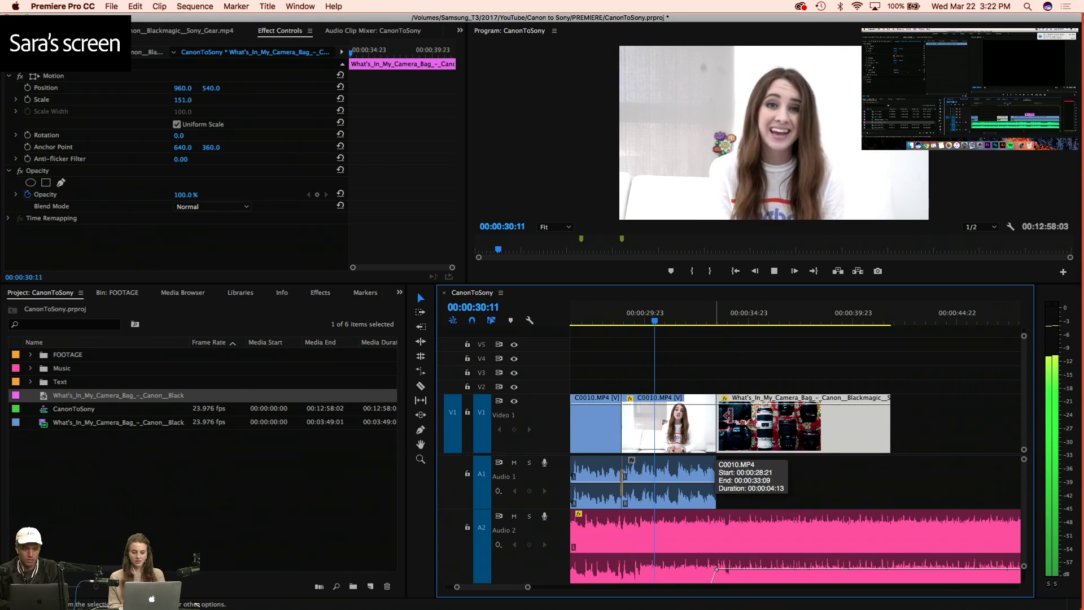
key("=")
key("=")
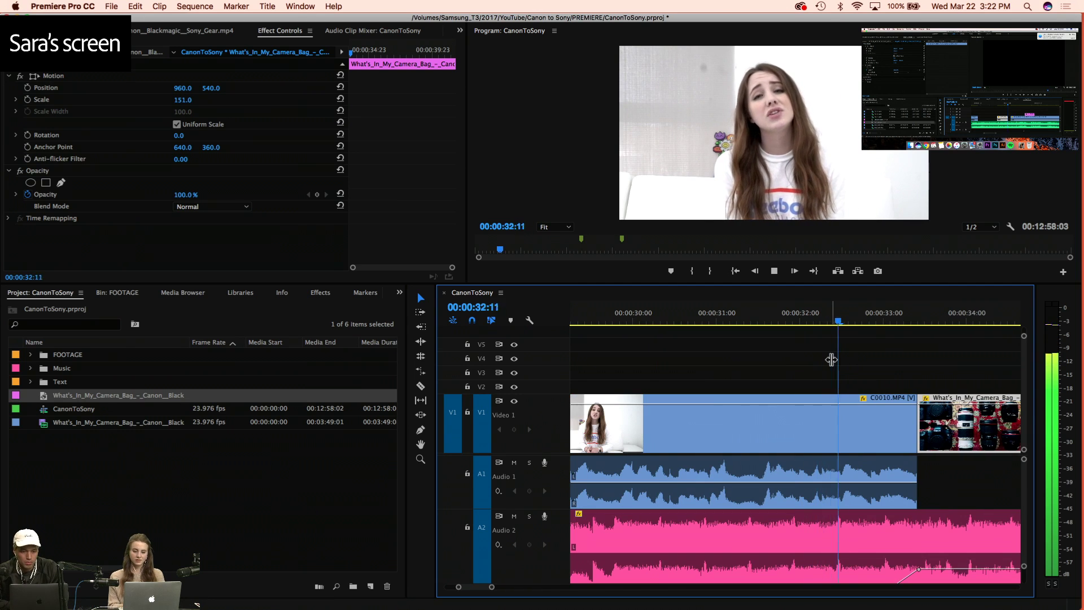
key("space")
scroll(858, 375, "right", 3)
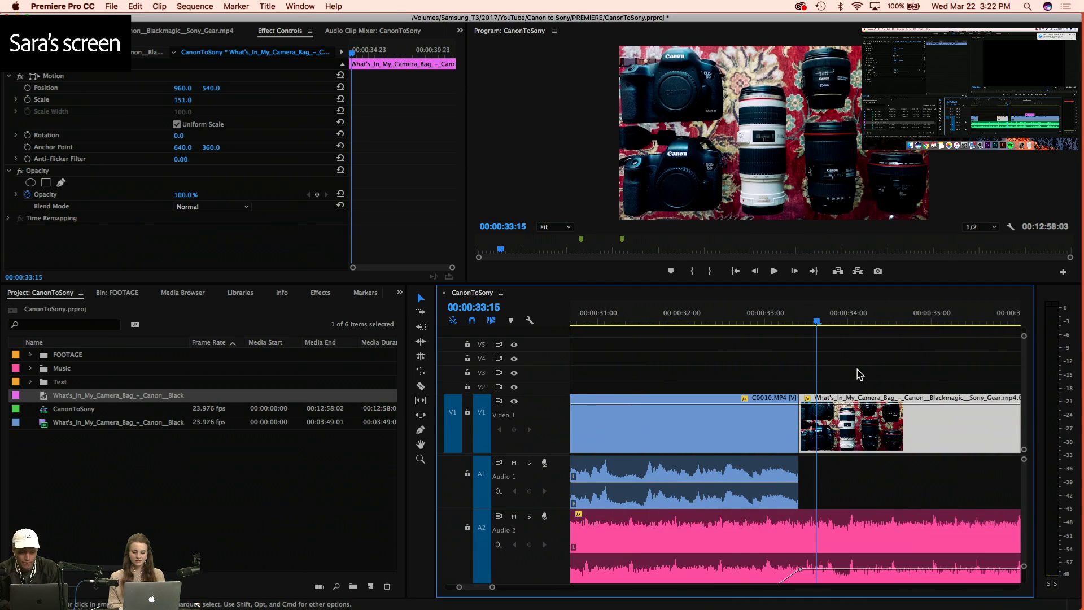
Move the music's upper volume keyframe slightly later on Audio 2, lengthening the fade-up over the gear still, and play the transition
scroll(847, 494, "down", 2)
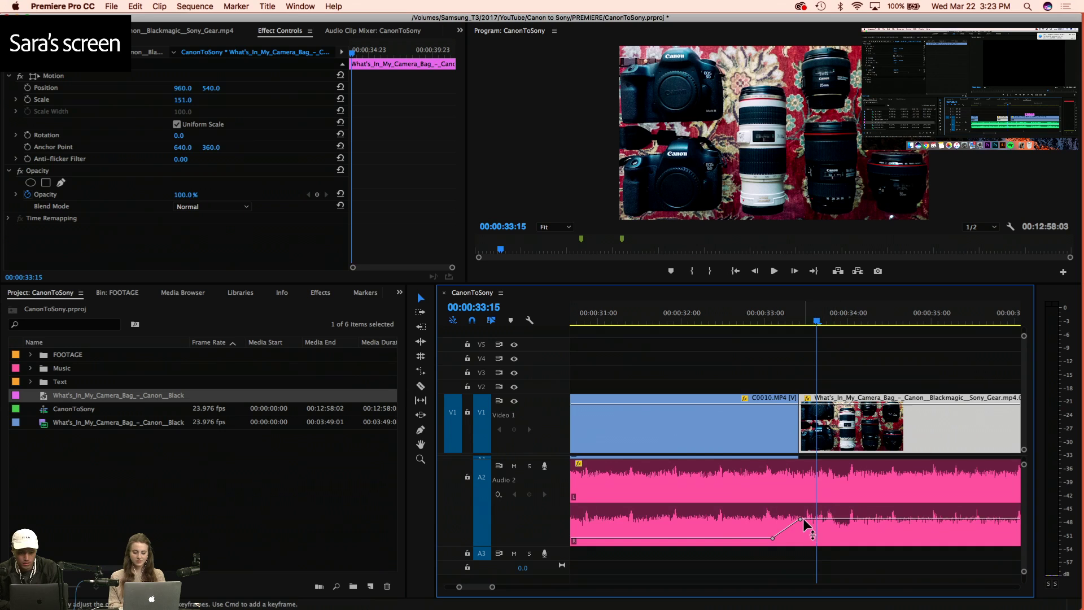
left_click_drag(801, 518, 832, 519)
key("space")
key("space")
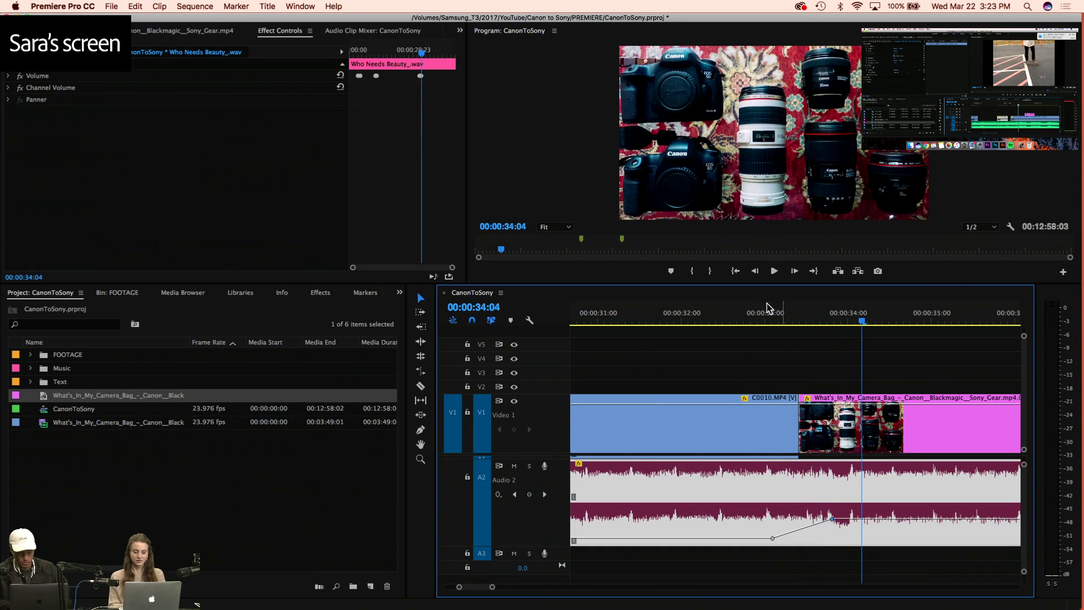
left_click(738, 305)
left_click(806, 306)
left_click(849, 423)
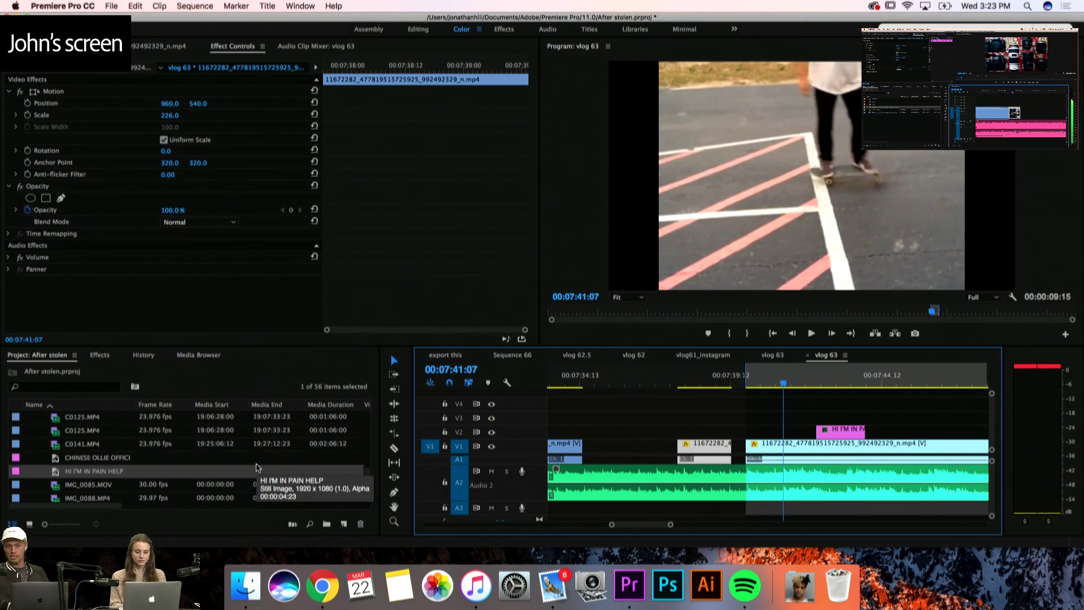
scroll(653, 429, "left", 3)
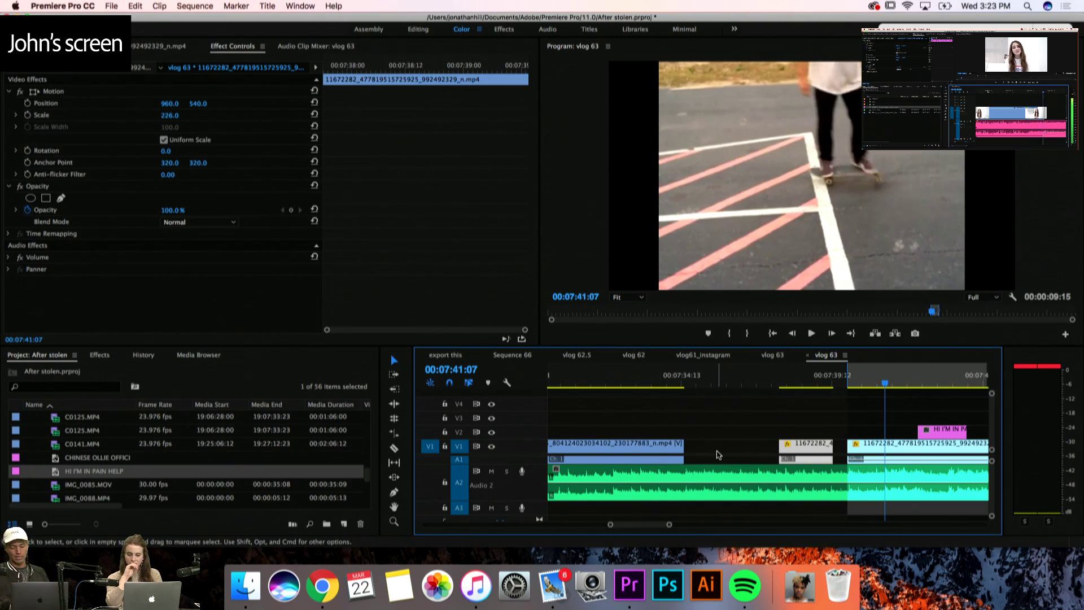
Clear the in and out points from the vlog 63 sequence
scroll(718, 455, "right", 3)
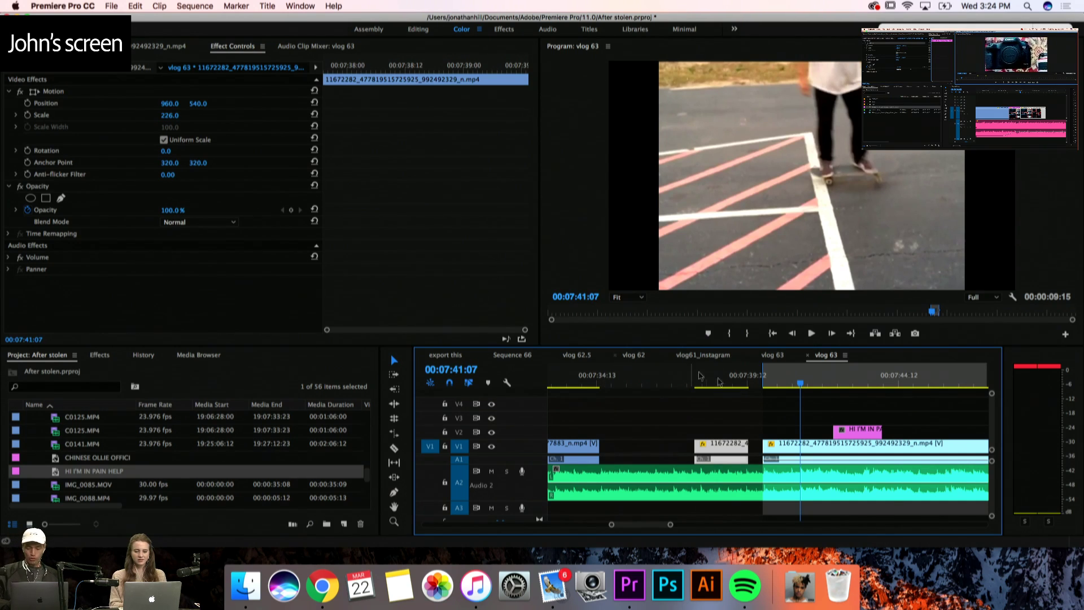
right_click(786, 379)
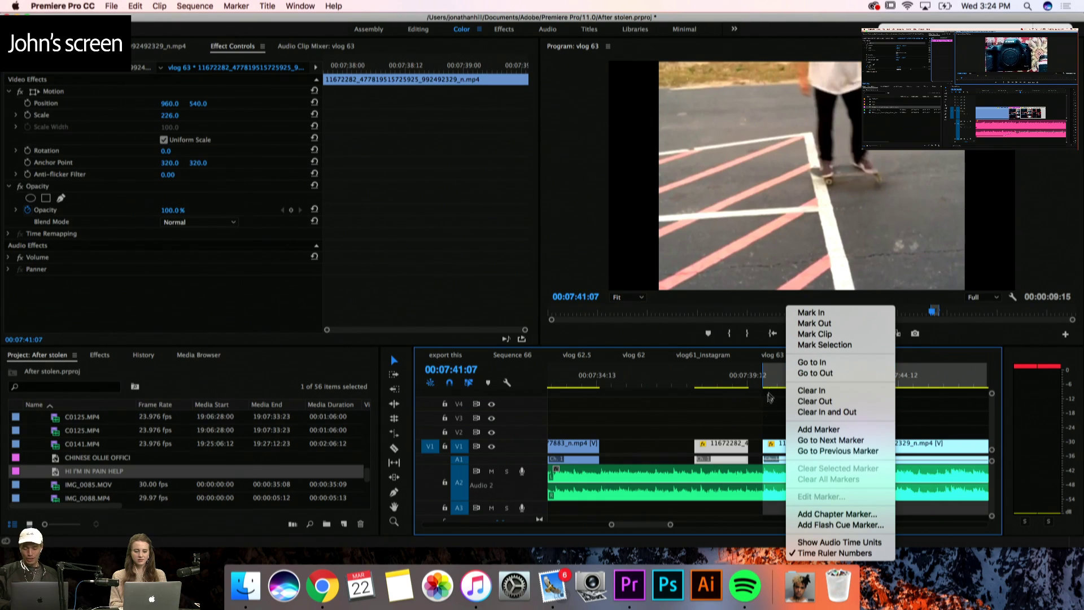
right_click(775, 379)
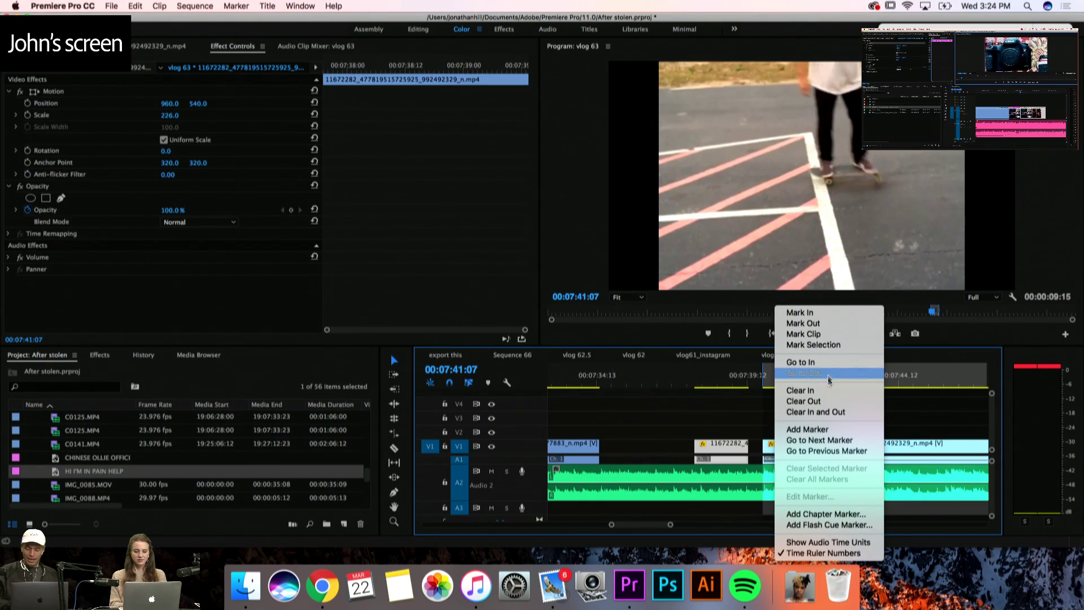
left_click(829, 413)
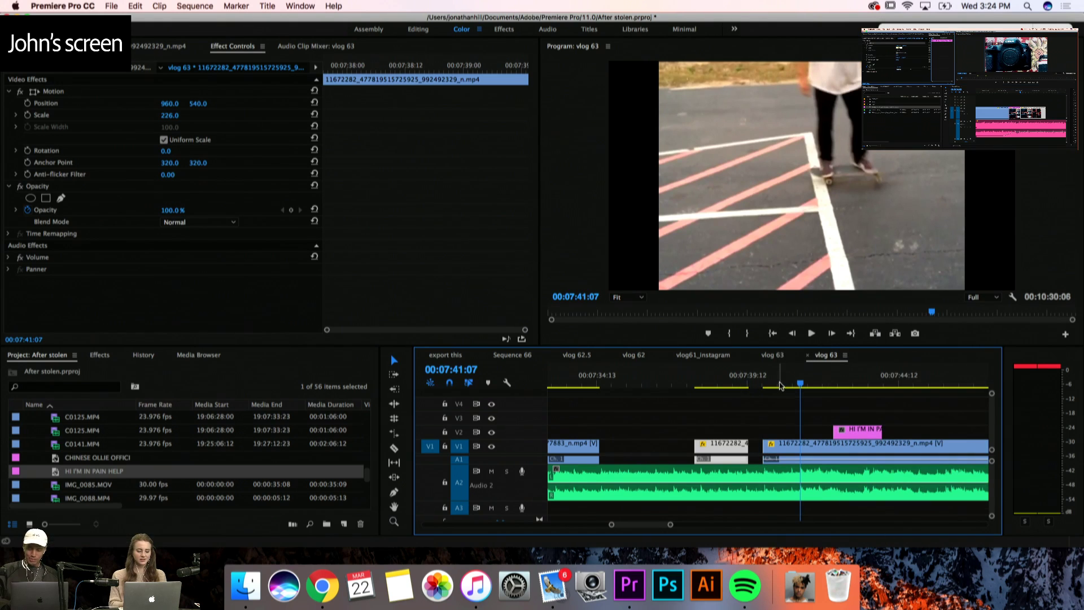
Scrub back through the vlog 63 sequence from 00:06:33:09 to the early car clips, parking the playhead at 00:00:50:03
scroll(791, 430, "up", 10)
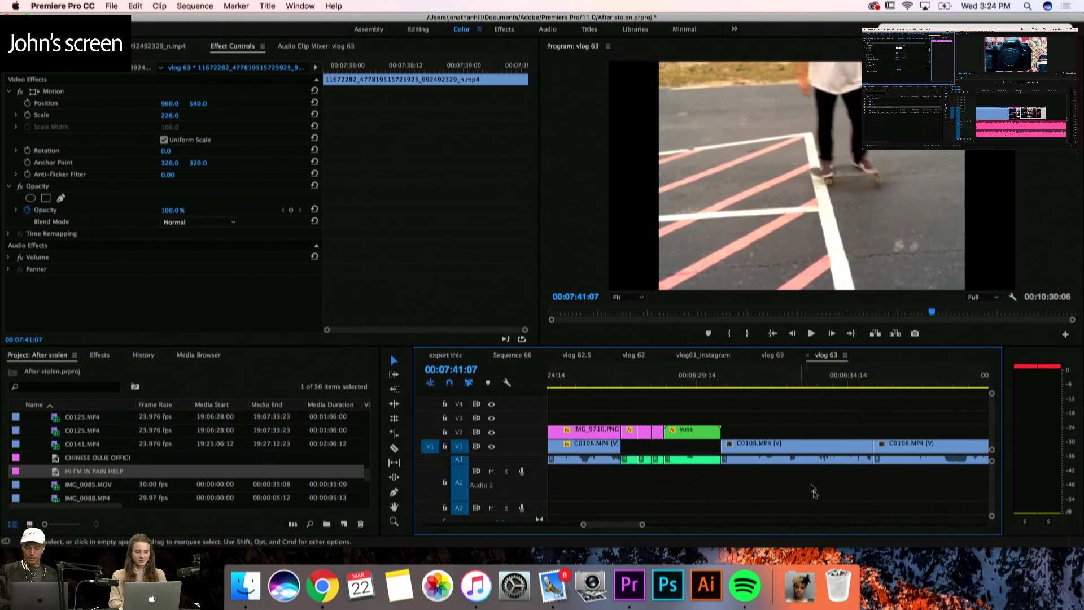
scroll(816, 463, "up", 4)
scroll(825, 429, "down", 5)
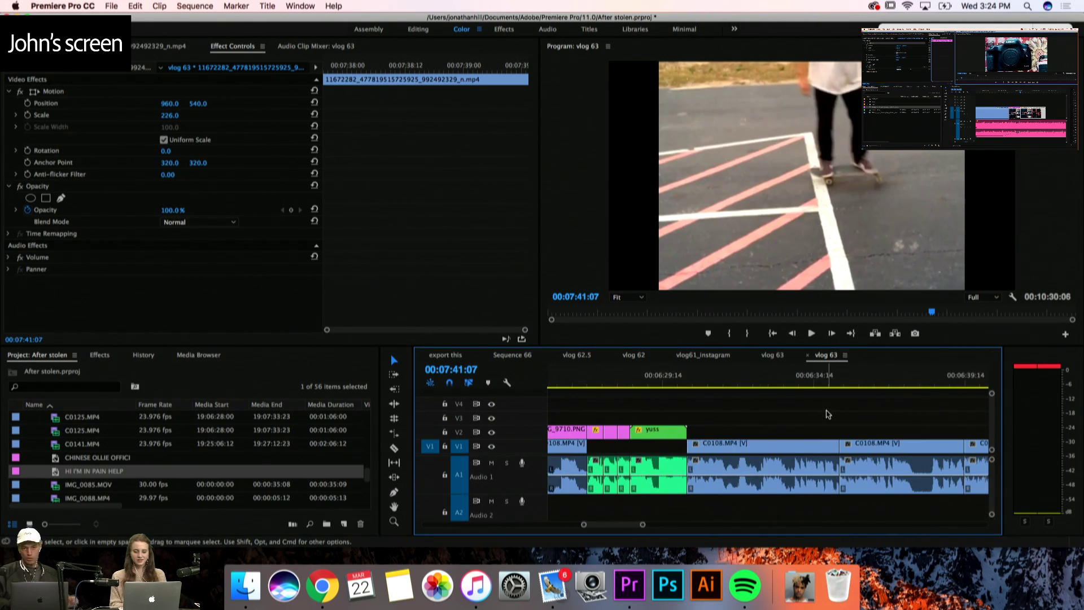
left_click(778, 380)
key("minus")
key("minus")
key("minus")
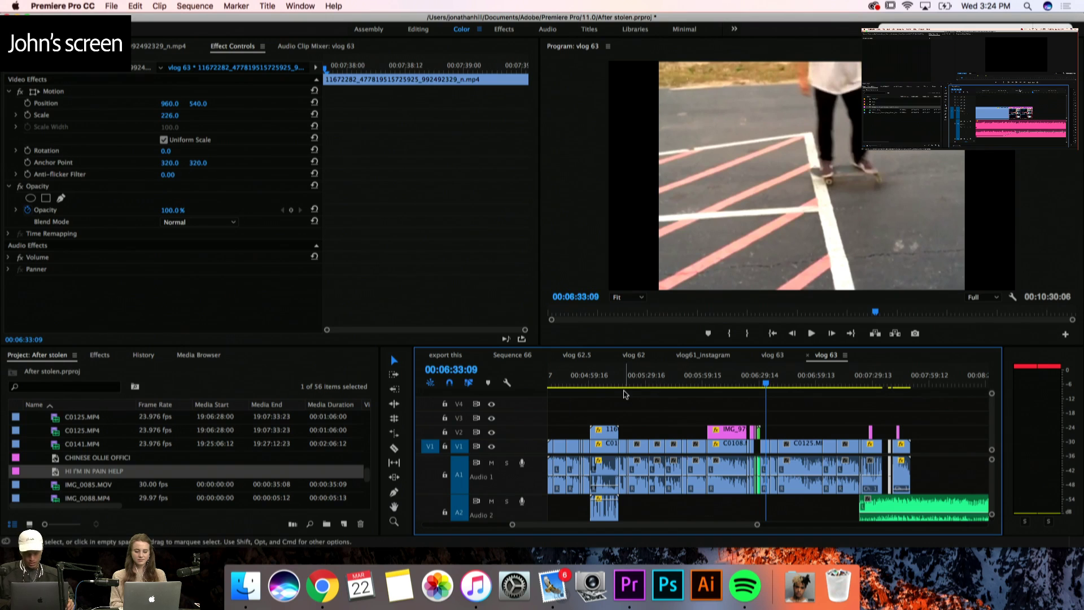
left_click(640, 382)
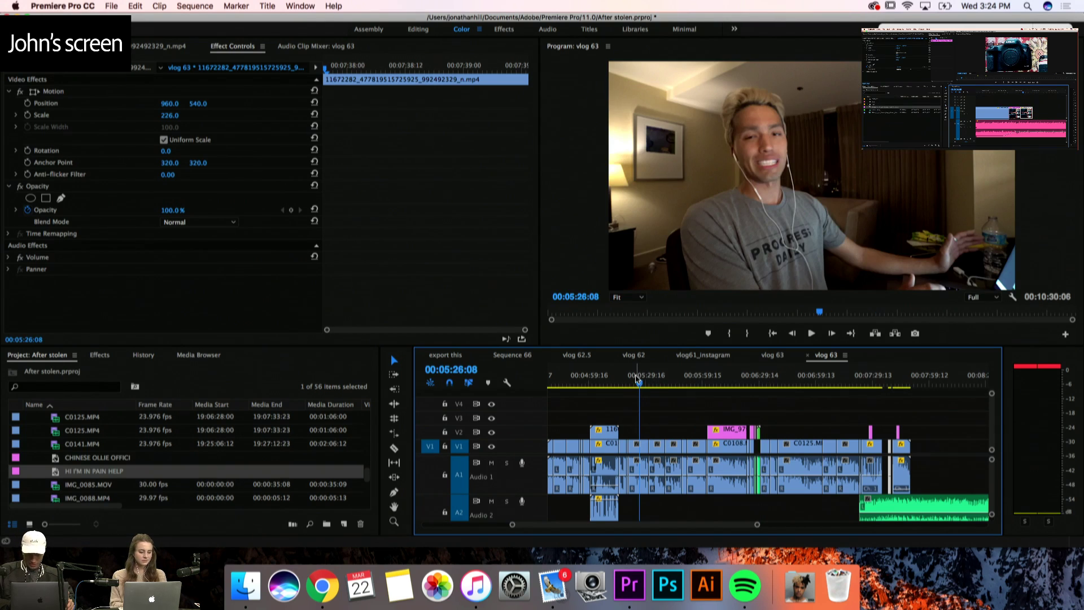
left_click(638, 382)
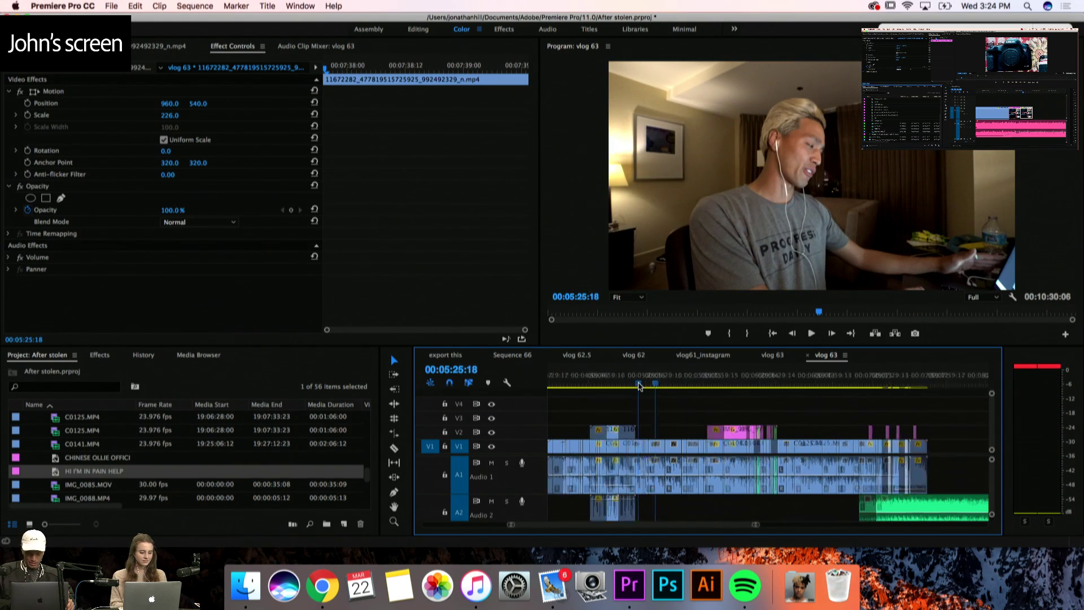
left_click_drag(639, 386, 618, 387)
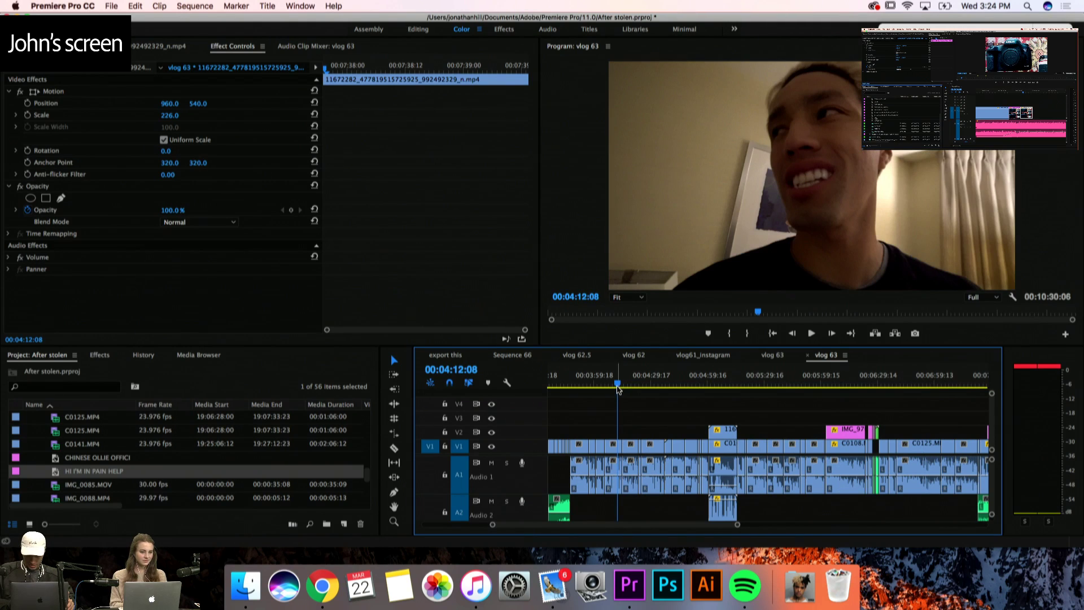
scroll(622, 388, "up", 10)
left_click(636, 384)
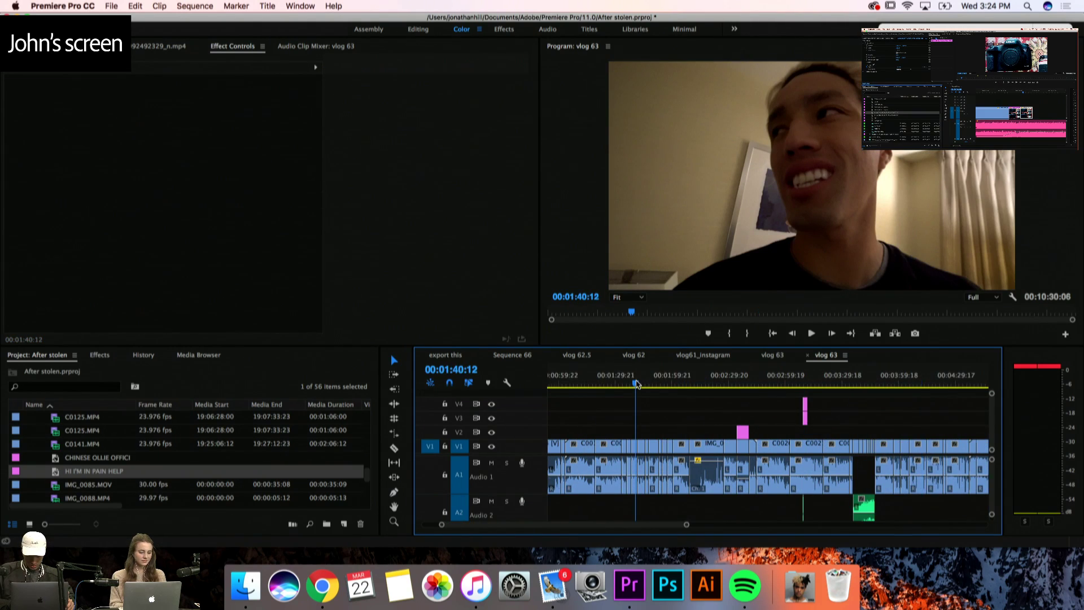
scroll(638, 385, "up", 1)
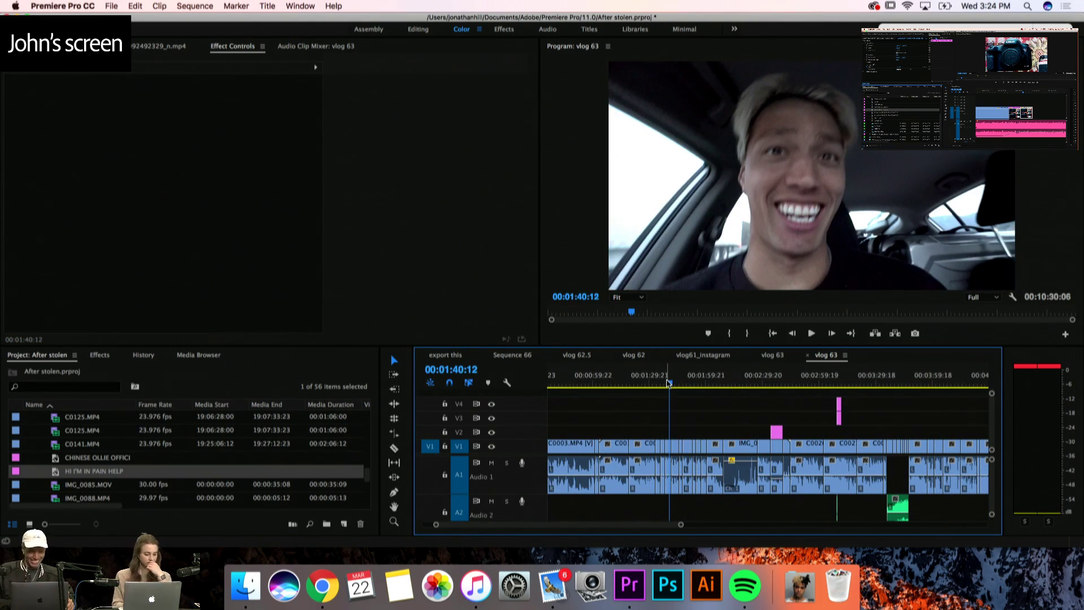
left_click_drag(668, 383, 622, 383)
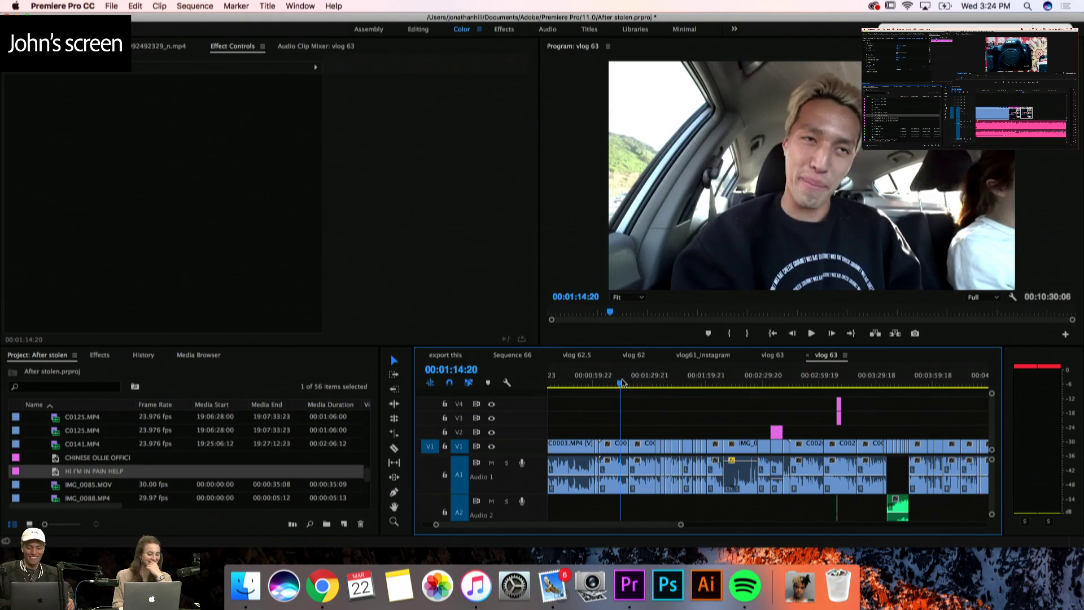
scroll(622, 383, "up", 3)
left_click(622, 383)
scroll(623, 382, "up", 1)
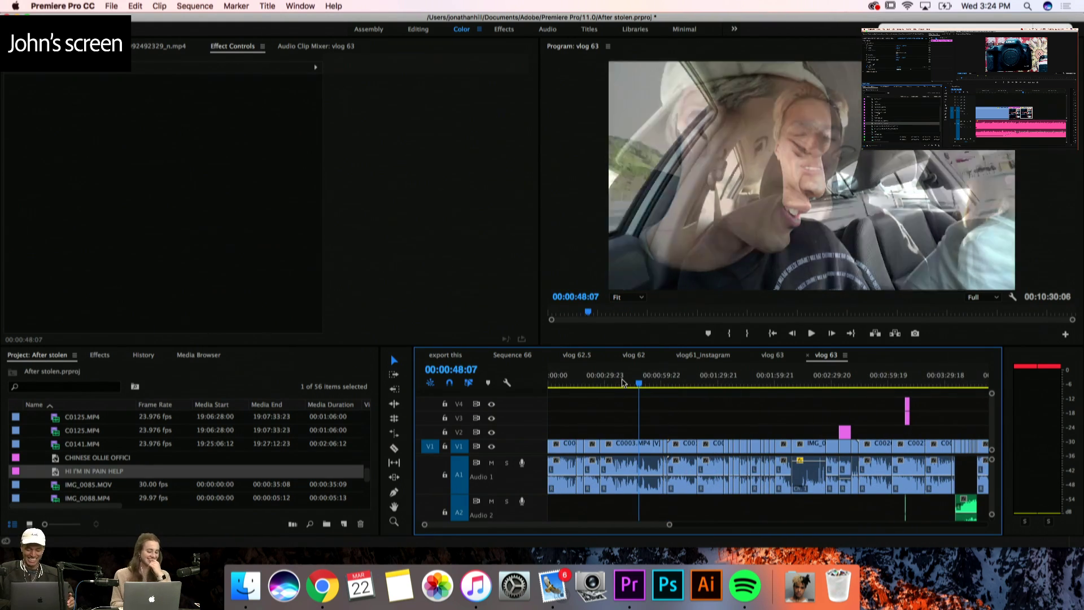
left_click_drag(636, 384, 656, 385)
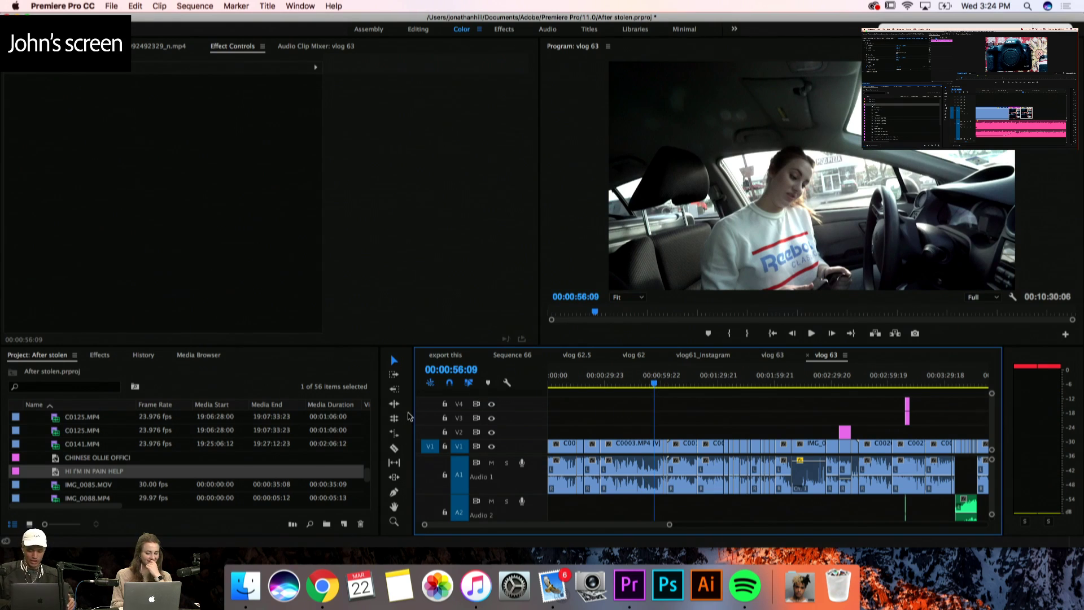
left_click(643, 384)
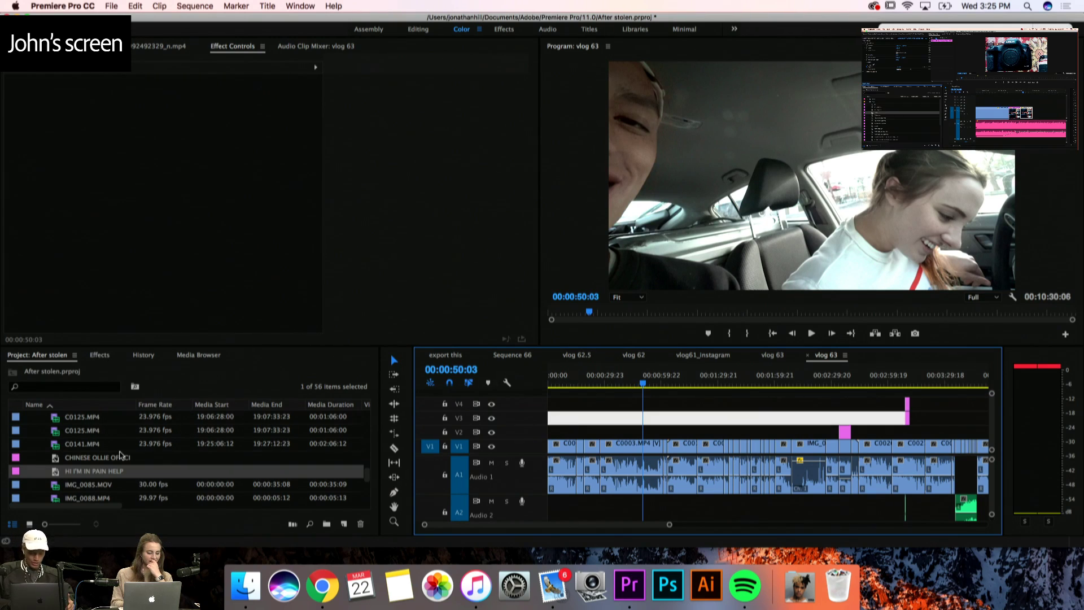
Create a new adjustment layer in the project at 1920 x 1080, 23.976 fps, with square pixels
left_click(29, 439)
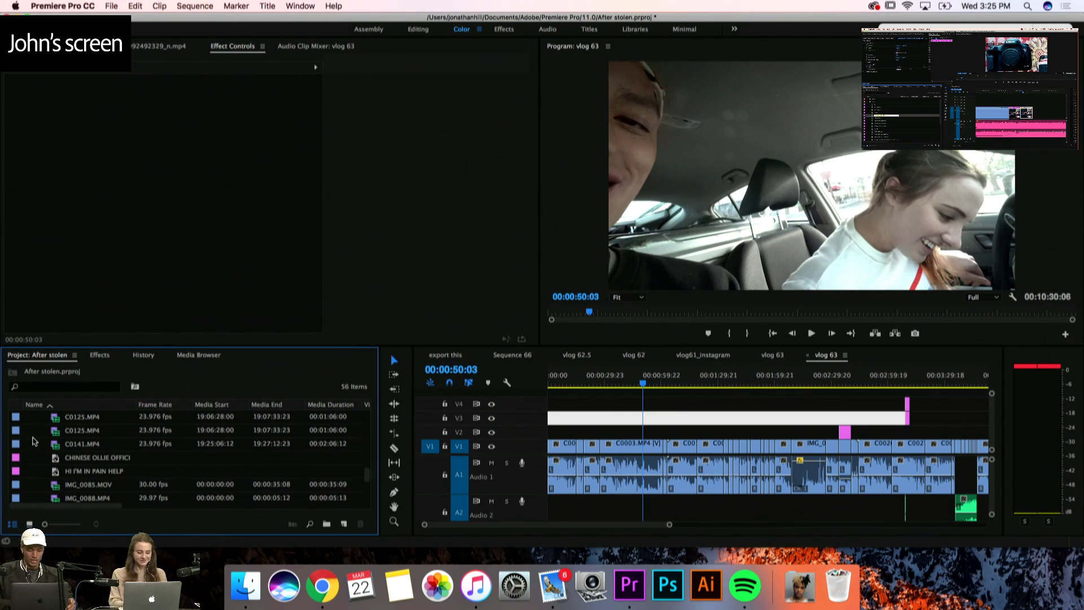
left_click(109, 5)
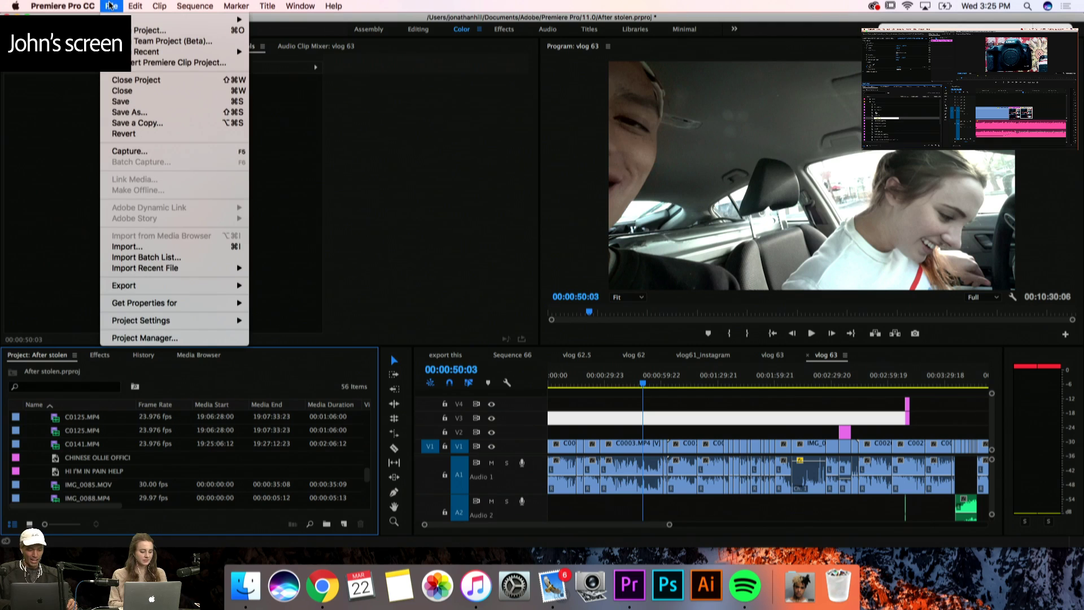
mouse_move(186, 20)
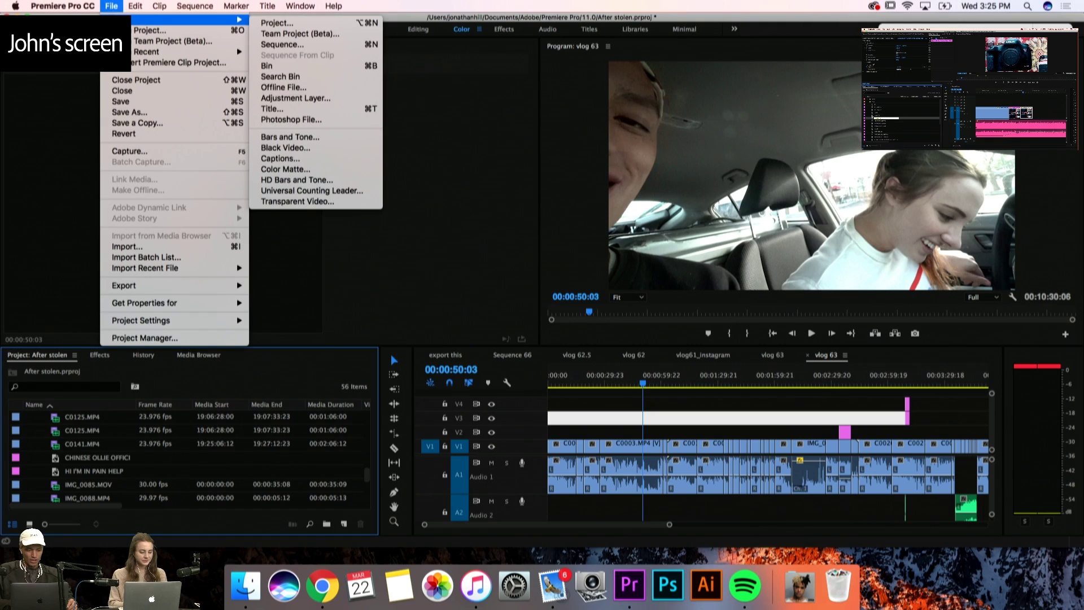
left_click(302, 97)
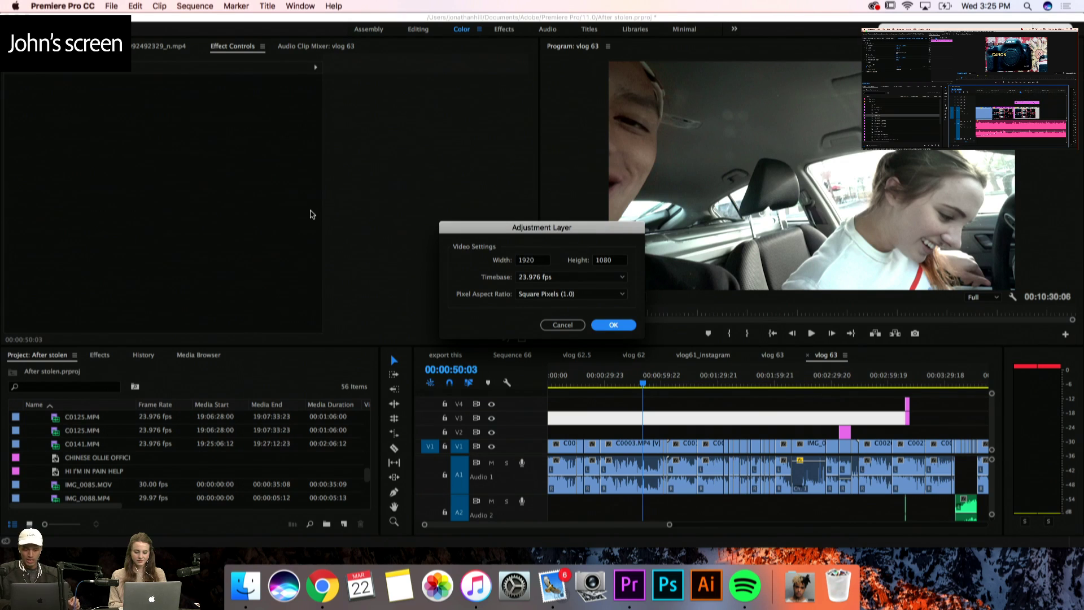
left_click(612, 324)
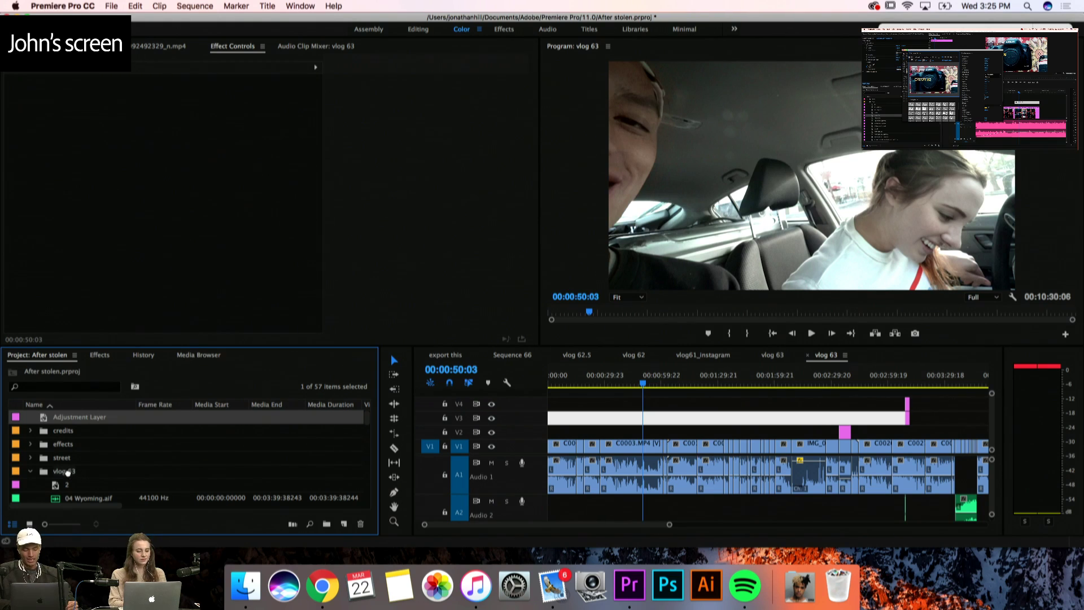
Move the new adjustment layer into the vlog 63 bin and select it there
left_click_drag(68, 472, 68, 473)
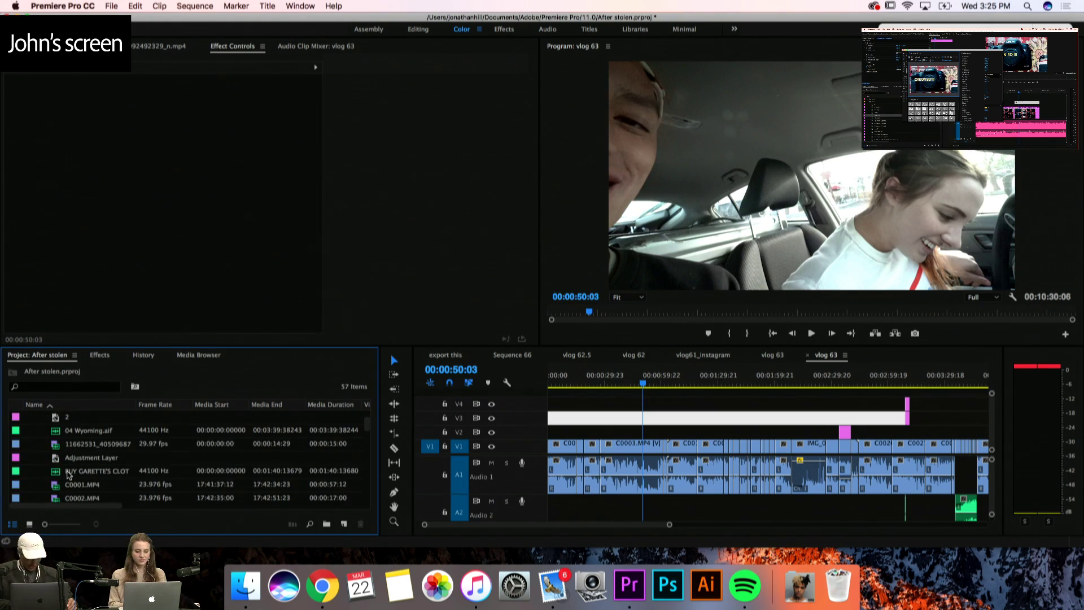
scroll(68, 474, "down", 15)
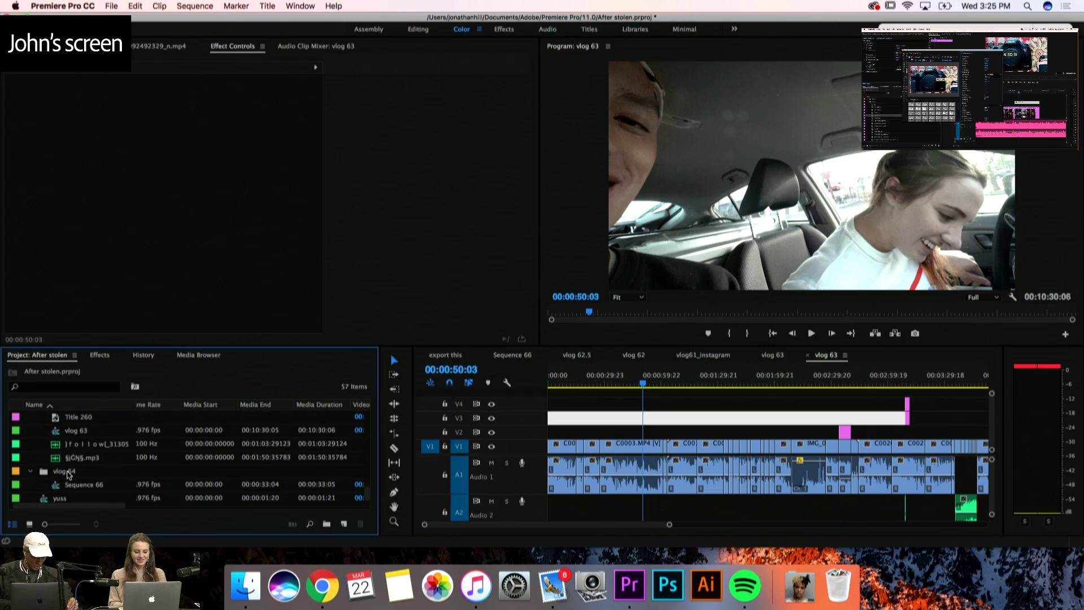
scroll(67, 473, "up", 15)
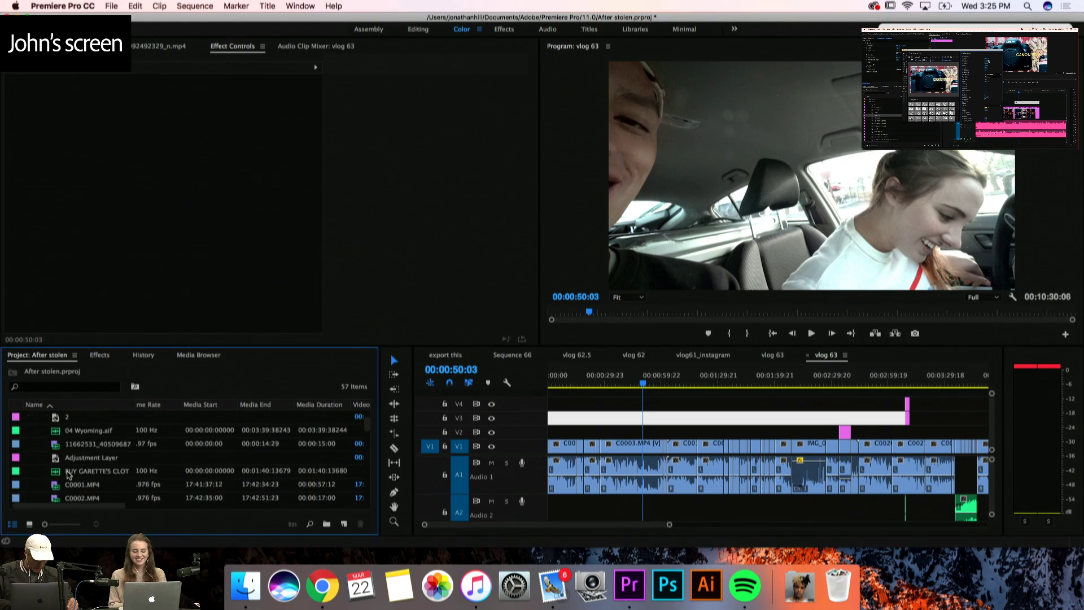
scroll(68, 474, "up", 1)
left_click(60, 474)
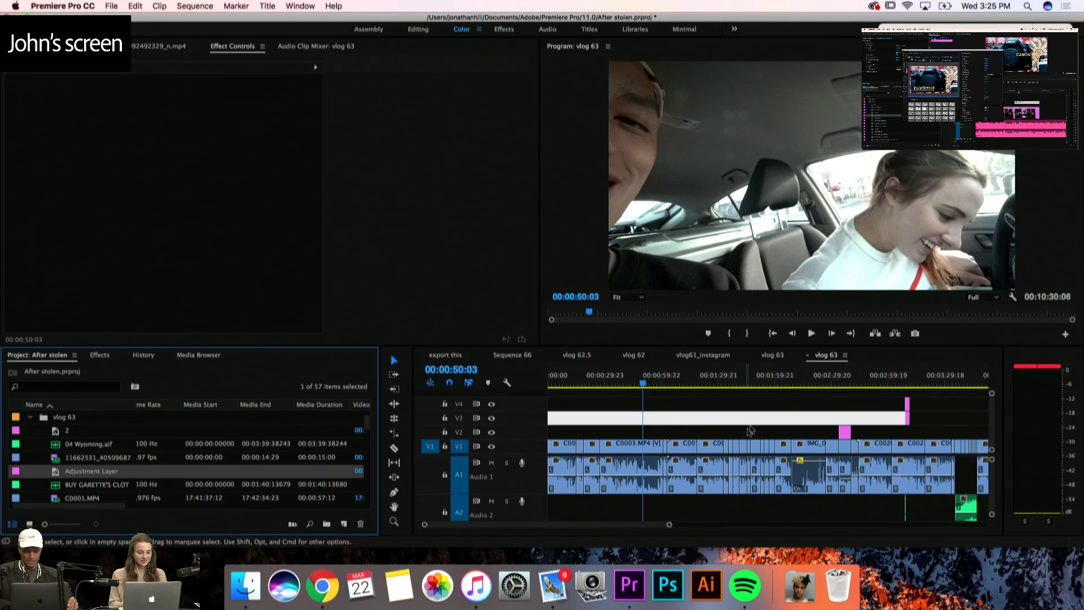
Remove the long layer above the early clips and place the new adjustment layer on V5, about 10 seconds into the sequence
left_click_drag(750, 431, 746, 424)
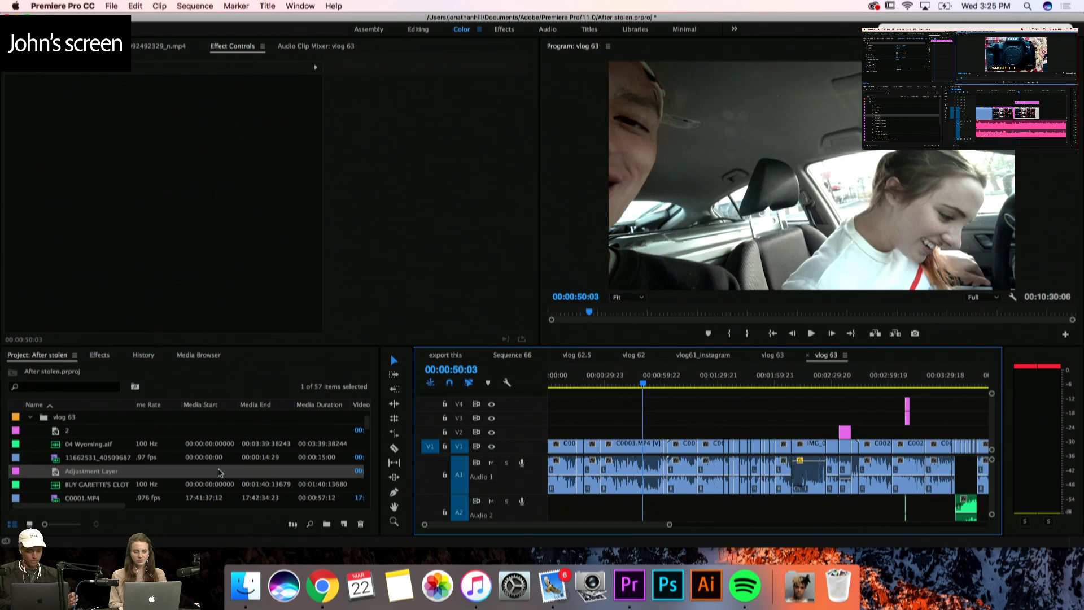
left_click_drag(62, 473, 586, 398)
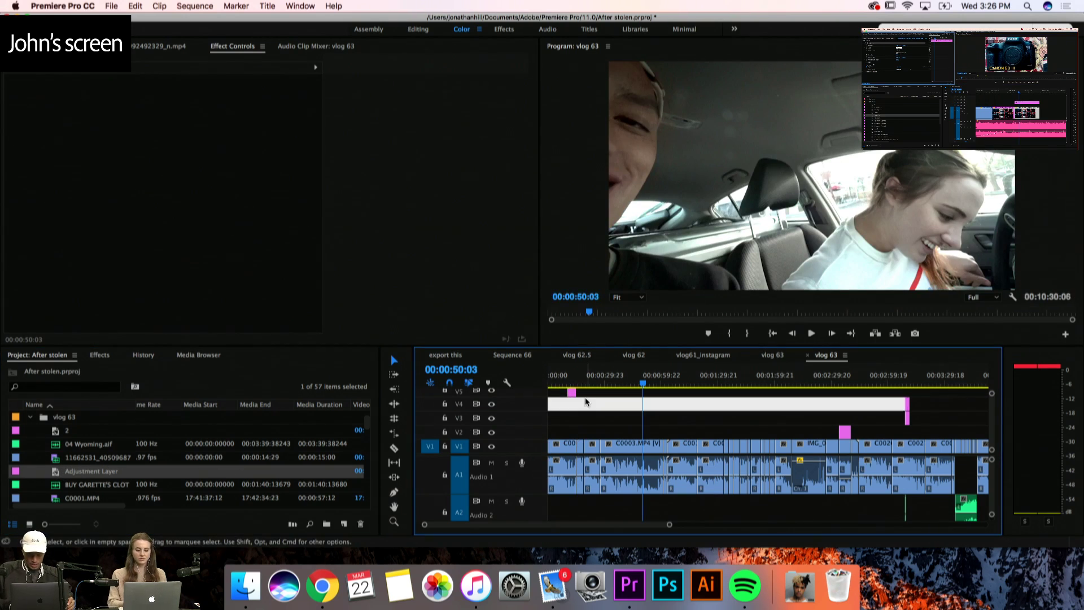
key("minus")
key("super+z")
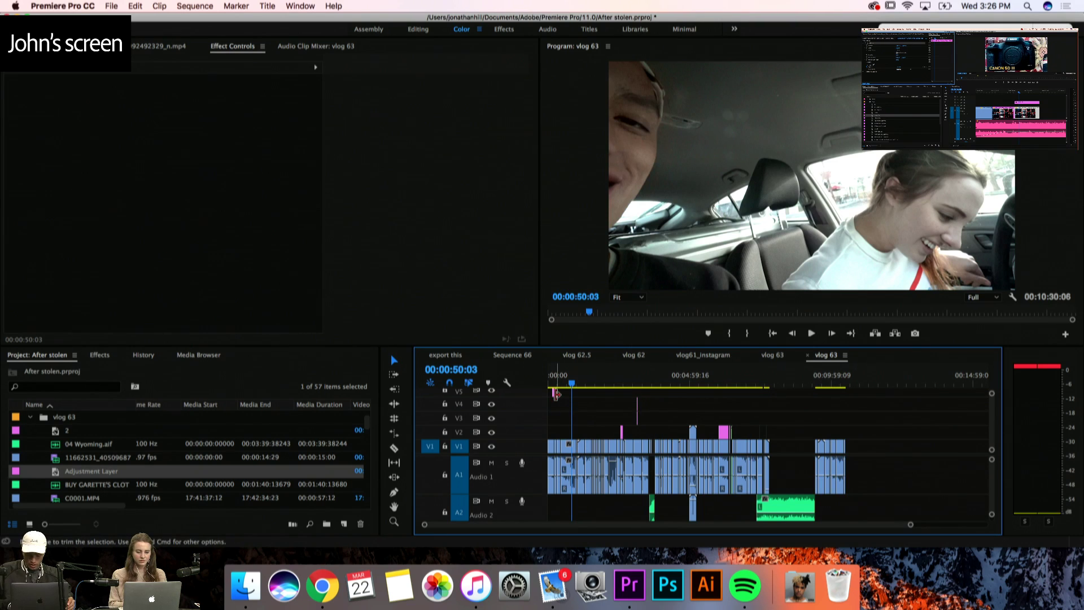
key("equal")
key("equal")
key("equal")
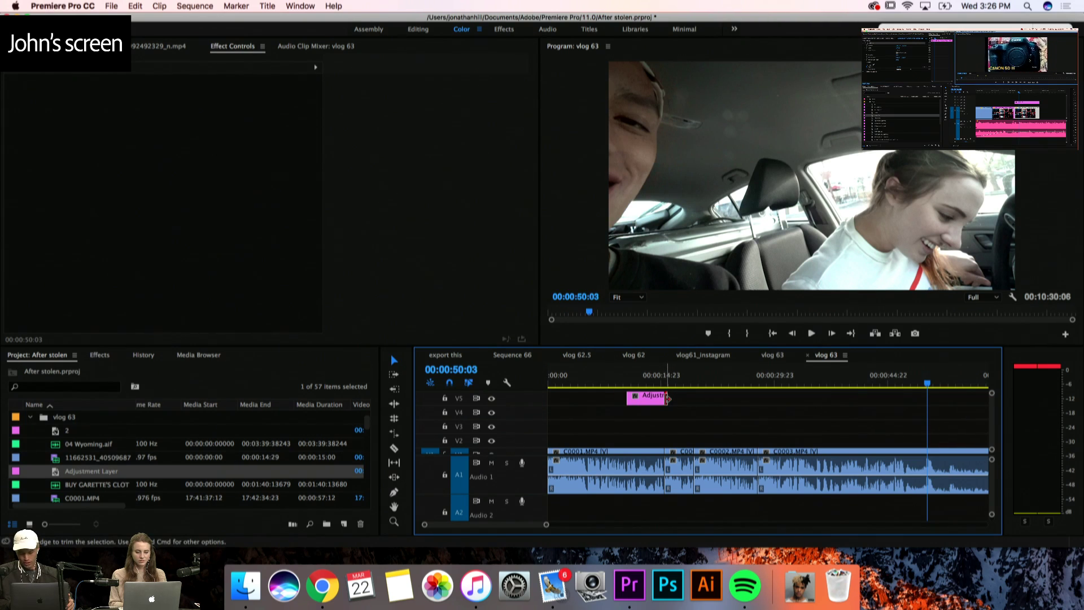
Extend the end of the adjustment layer on V5 to just before the thin title clip spanning V3 and V4
left_click_drag(668, 399, 792, 397)
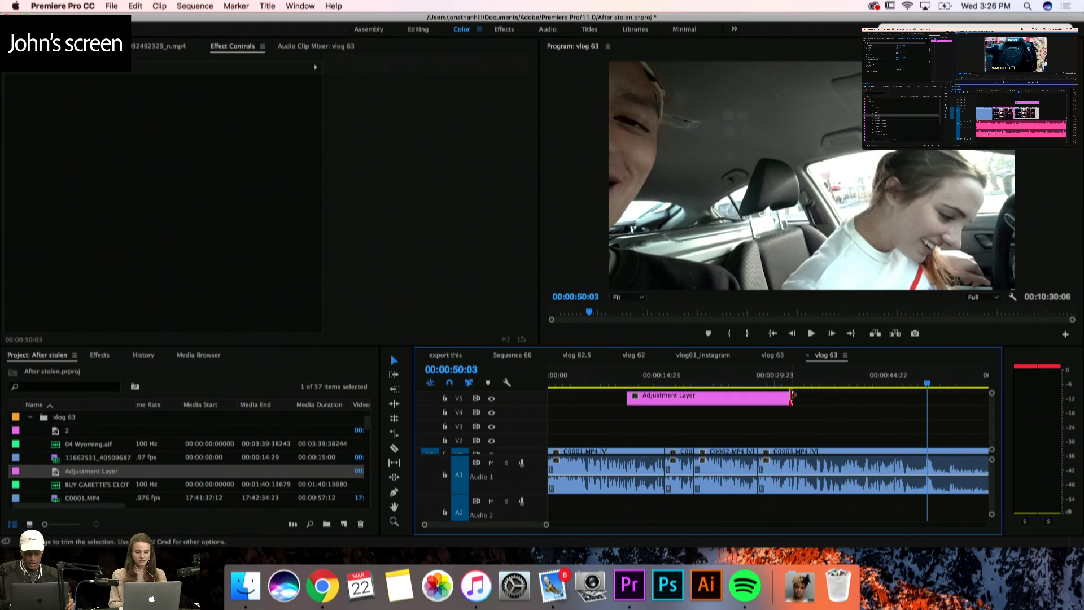
key("minus")
key("minus")
key("minus")
key("minus")
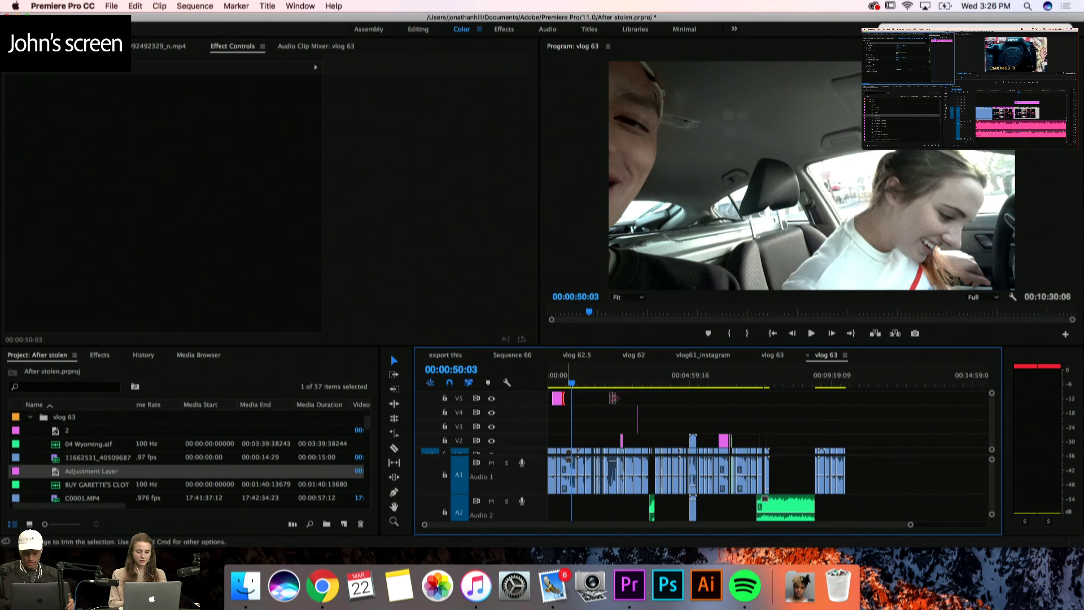
left_click_drag(565, 399, 635, 398)
Move the playhead to 00:01:10:10 in the vlog 63 sequence and select the adjustment layer on V5
left_click(579, 377)
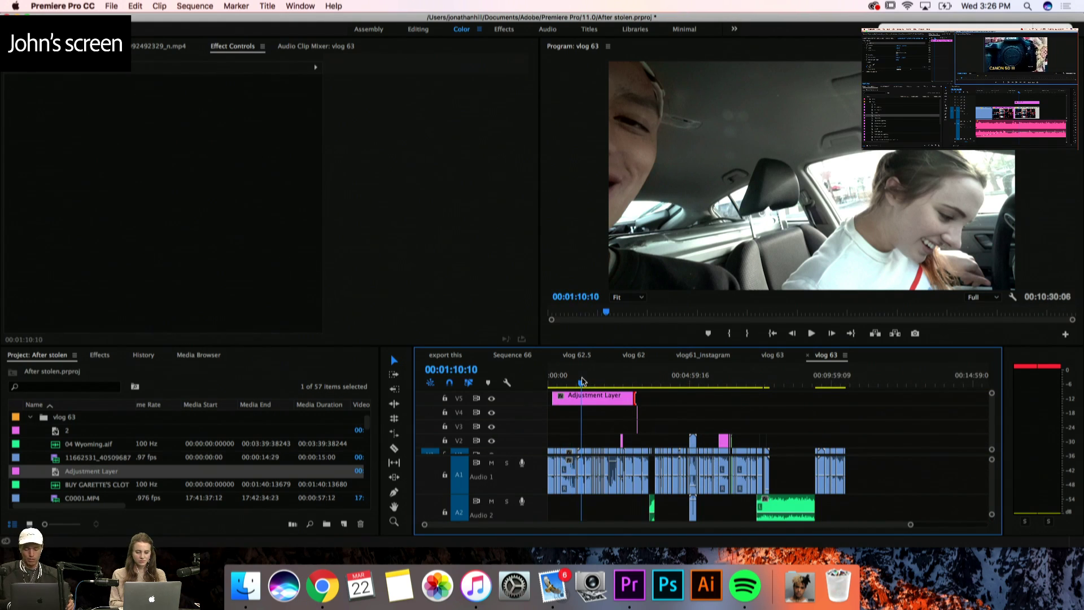
key("equal")
key("equal")
key("equal")
left_click(699, 402)
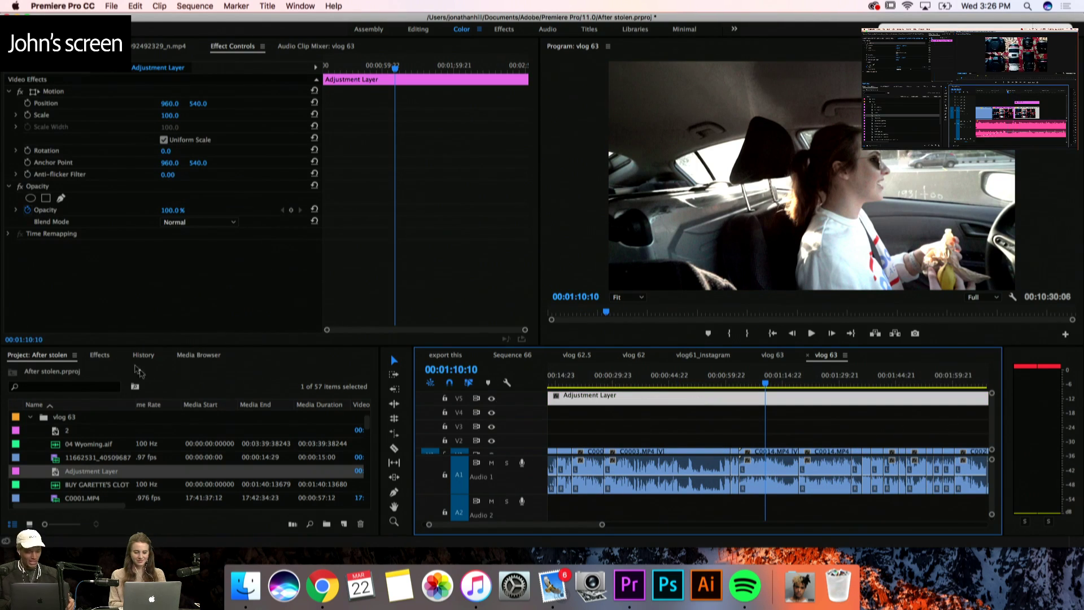
Search the effects for "LUMETRI" and apply the Lumetri Color video effect to the adjustment layer on V5
left_click(100, 356)
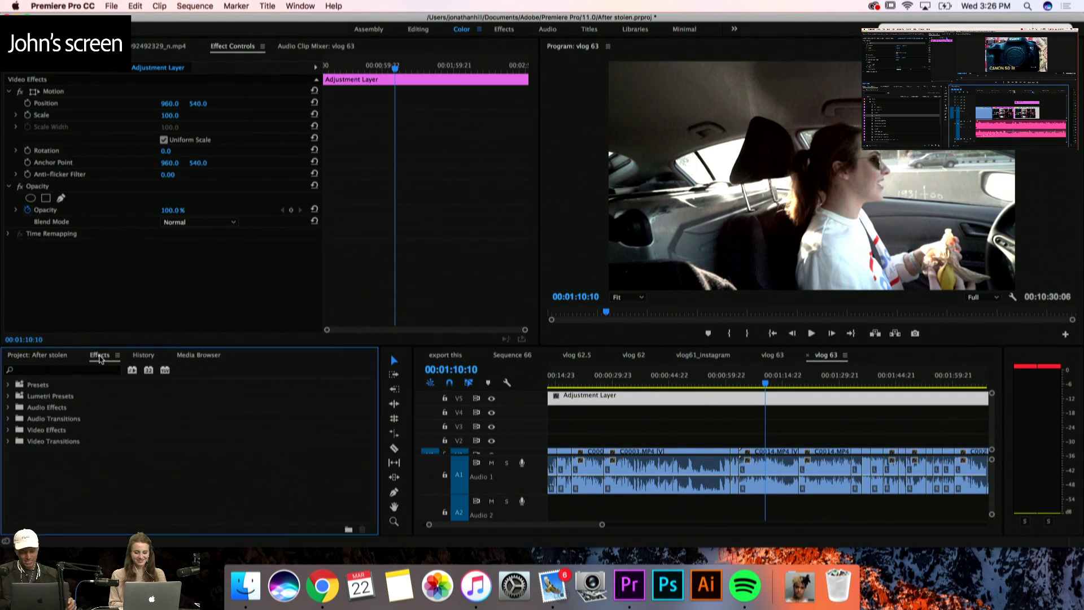
left_click(47, 372)
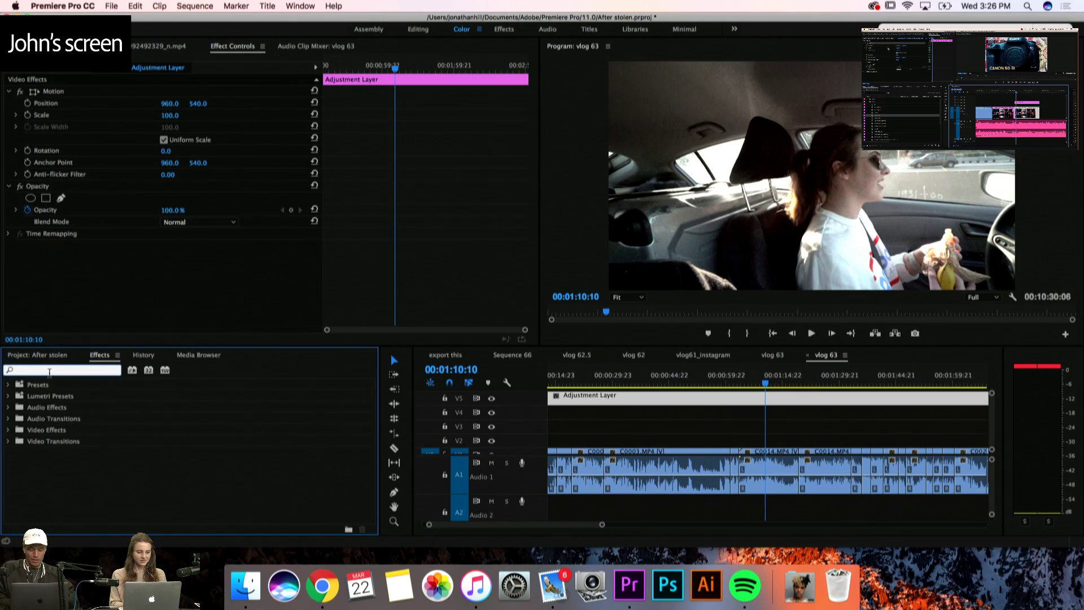
type("LUMETRI")
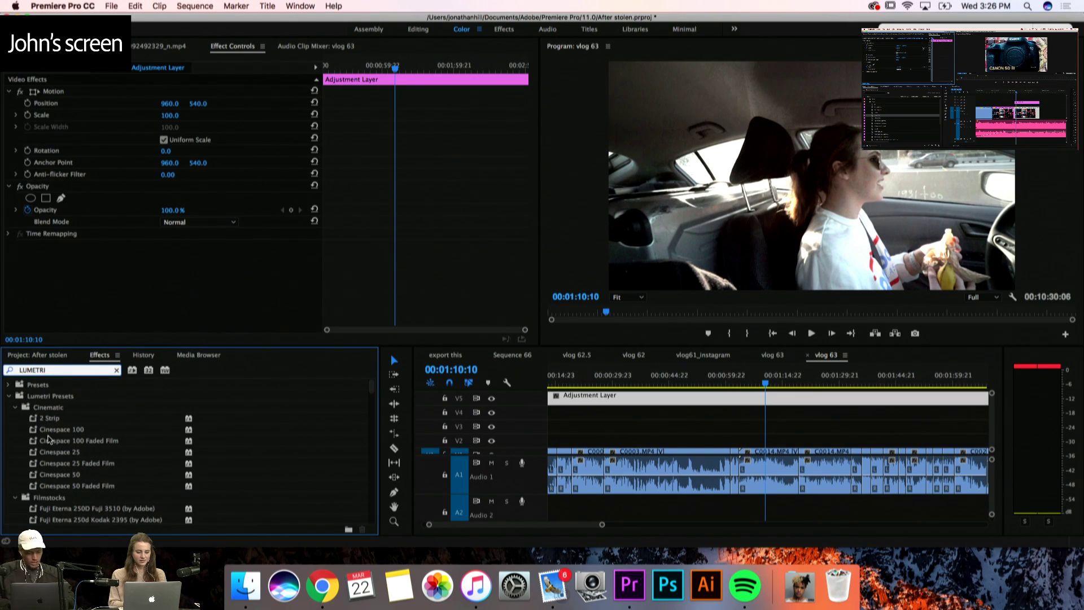
scroll(52, 488, "down", 10)
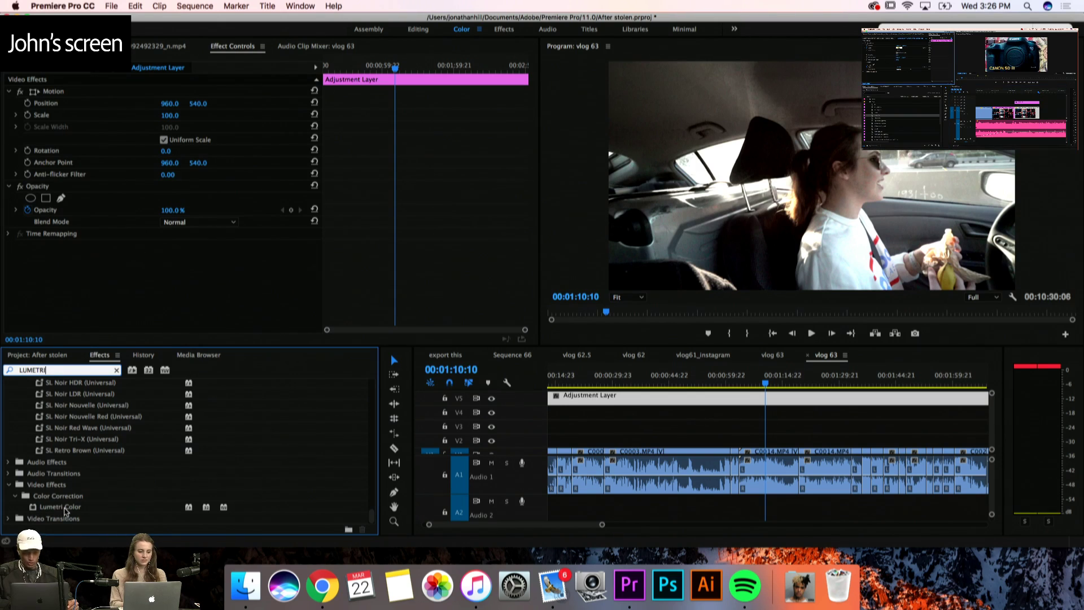
left_click(65, 512)
left_click_drag(537, 359, 603, 400)
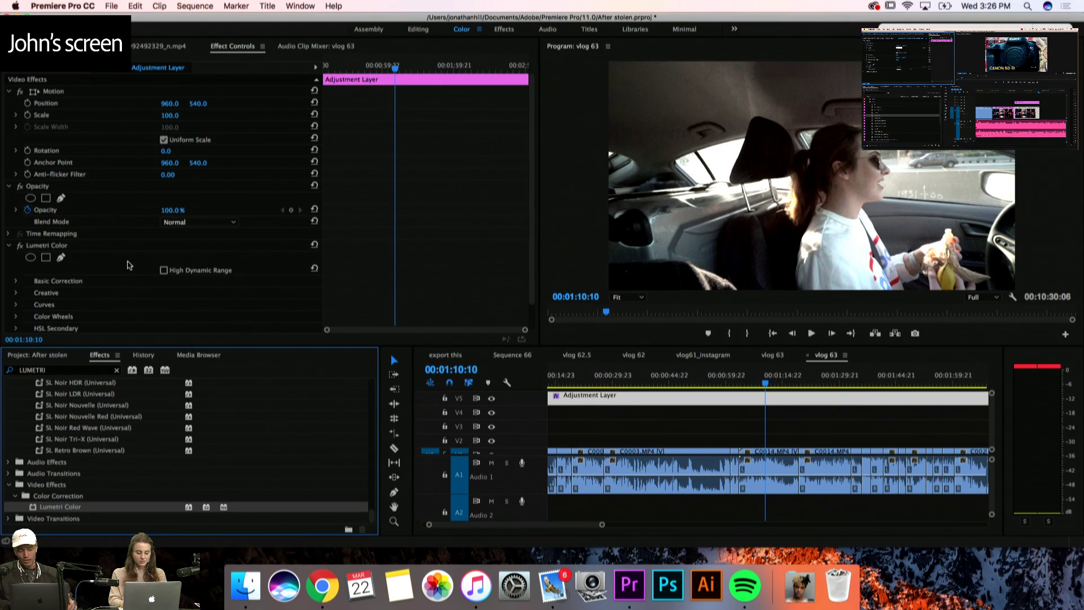
scroll(129, 264, "down", 2)
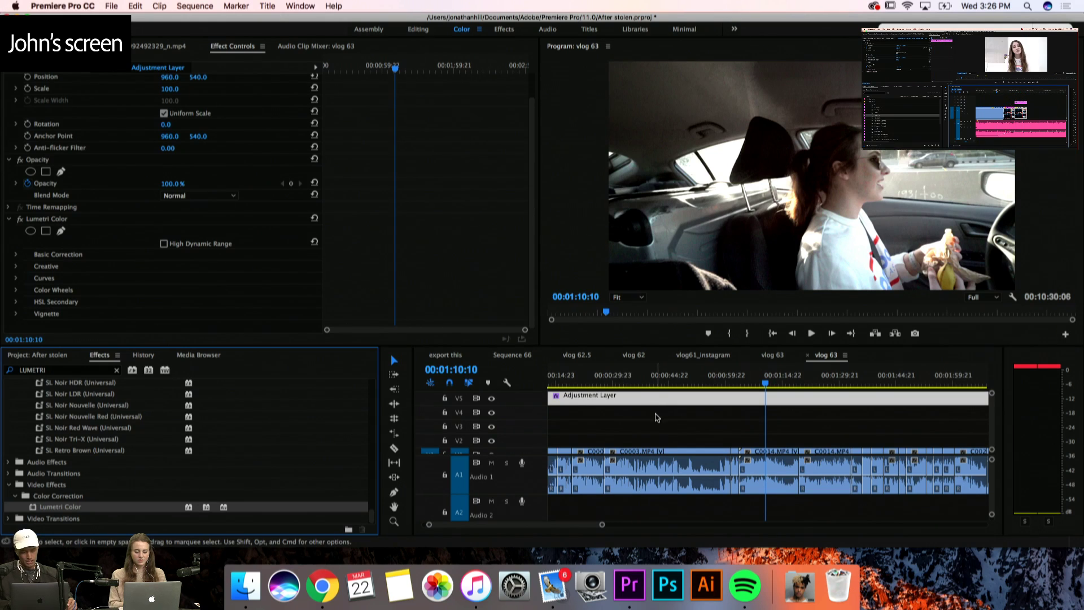
key("shift+2")
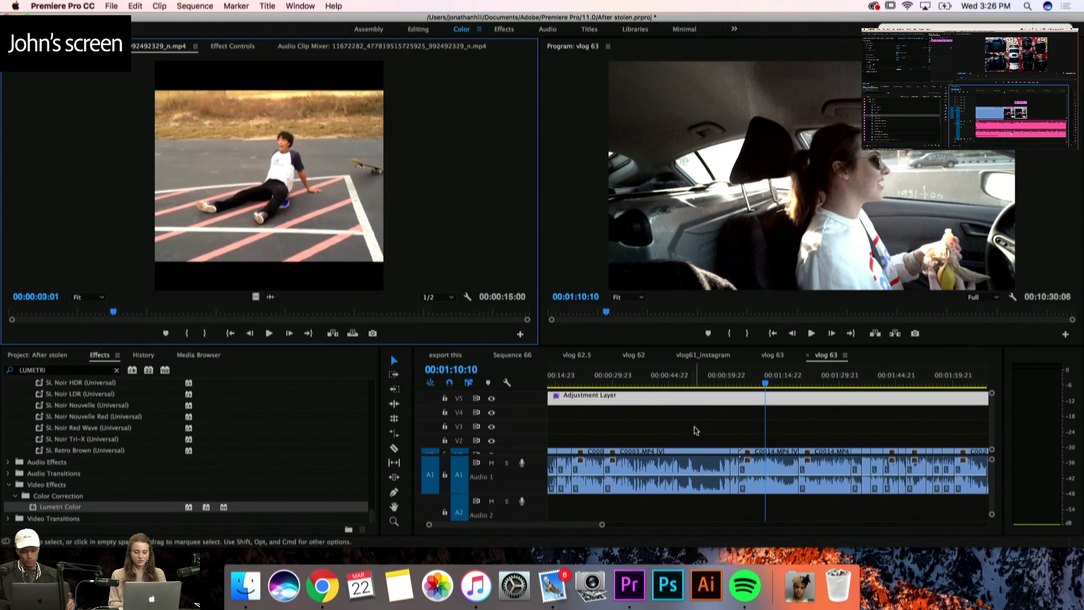
mouse_move(724, 399)
left_mouse_down()
mouse_move(724, 428)
mouse_move(724, 405)
left_mouse_up()
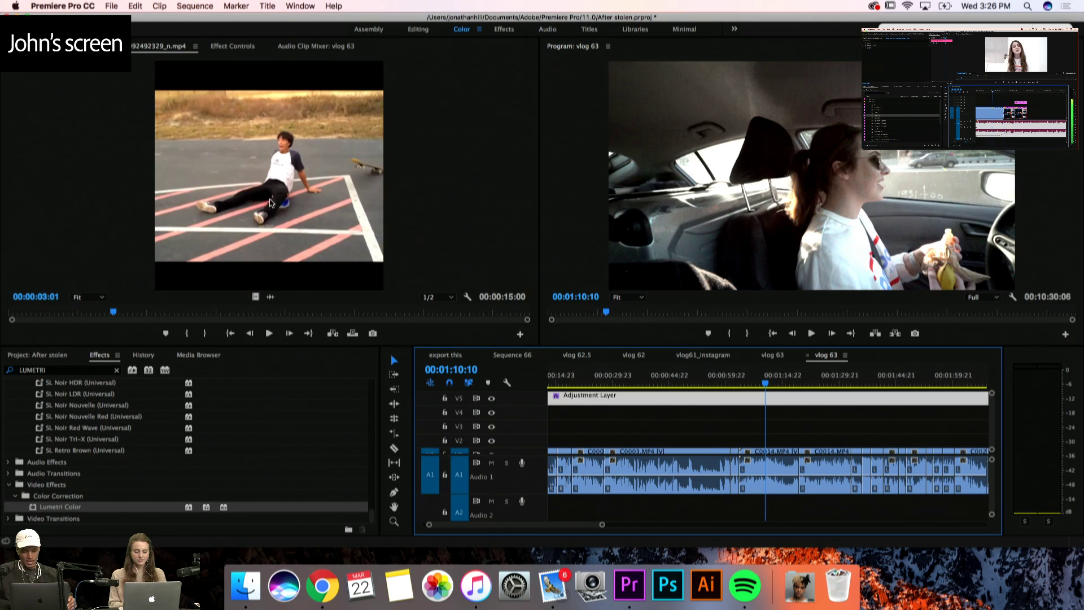
left_click(233, 45)
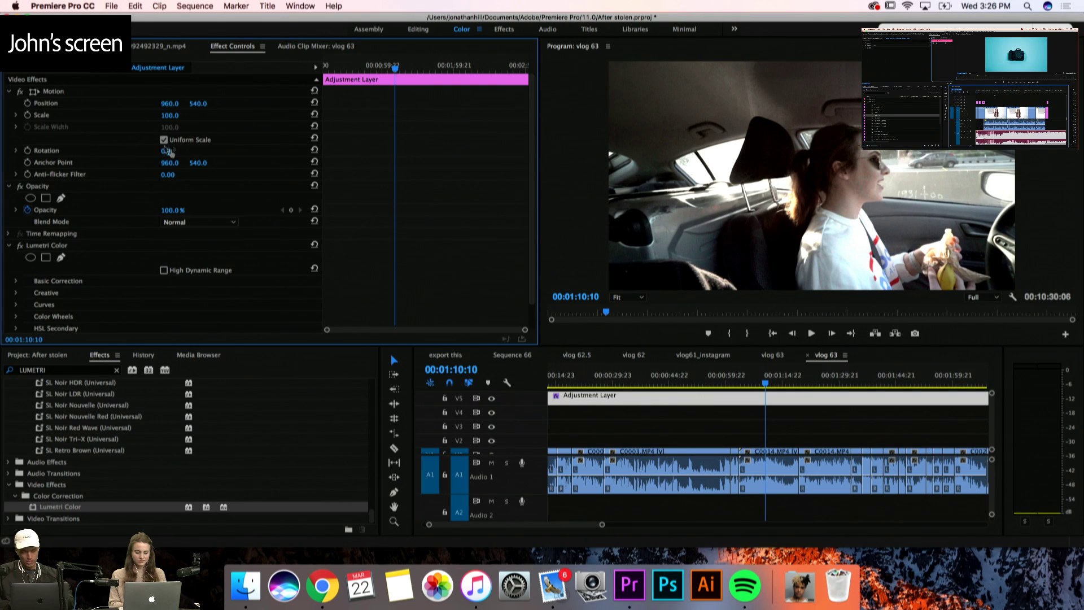
Examine the Basic Correction settings of the adjustment layer's Lumetri Color effect, from Input LUT through white balance and tone to saturation
scroll(141, 229, "down", 2)
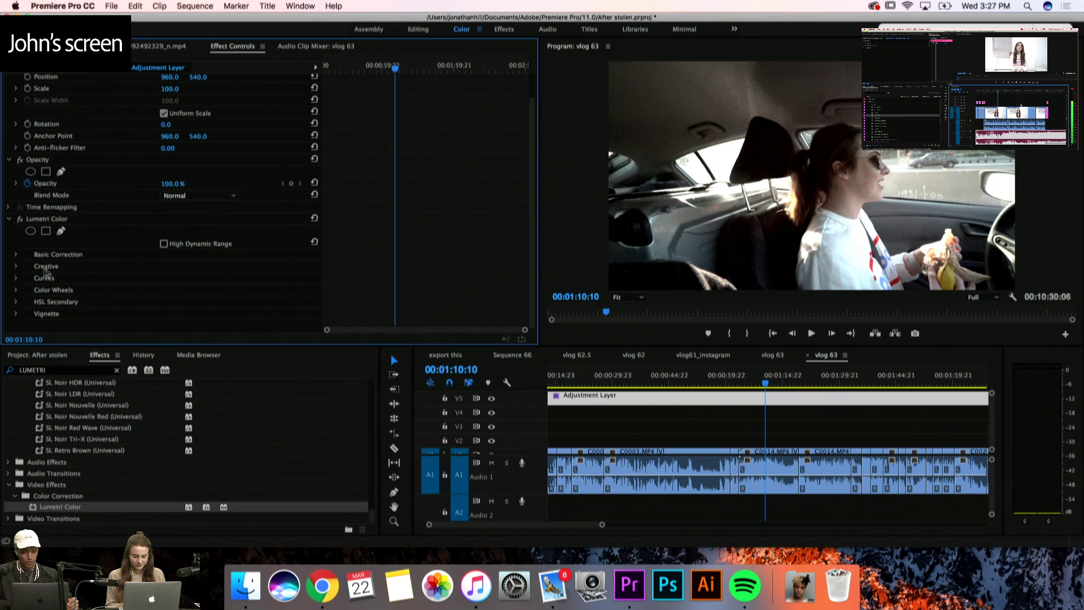
left_click(16, 255)
scroll(16, 255, "down", 3)
scroll(16, 257, "down", 2)
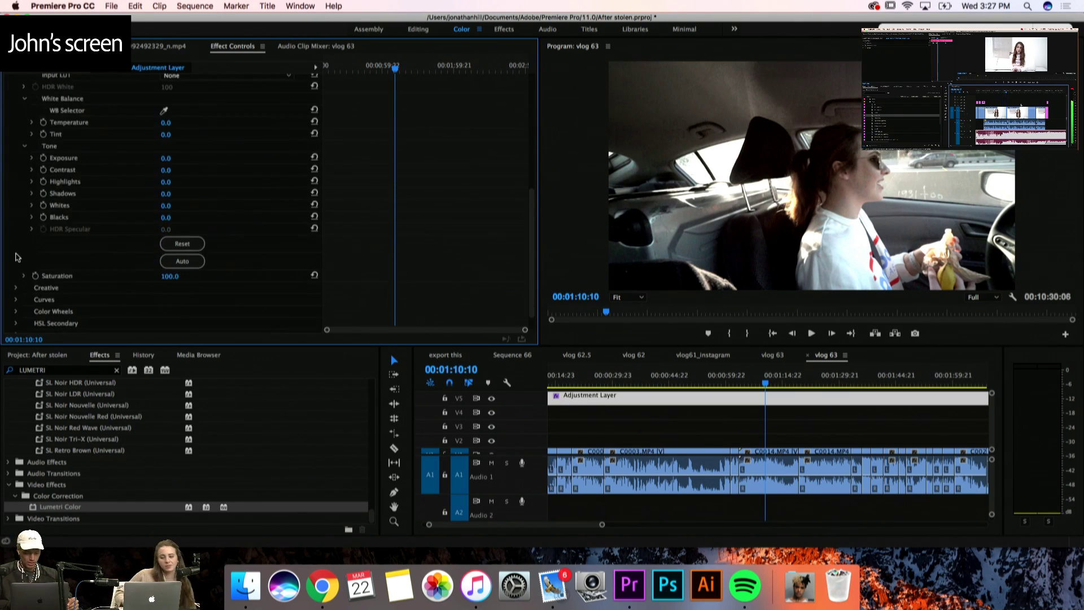
scroll(41, 179, "down", 2)
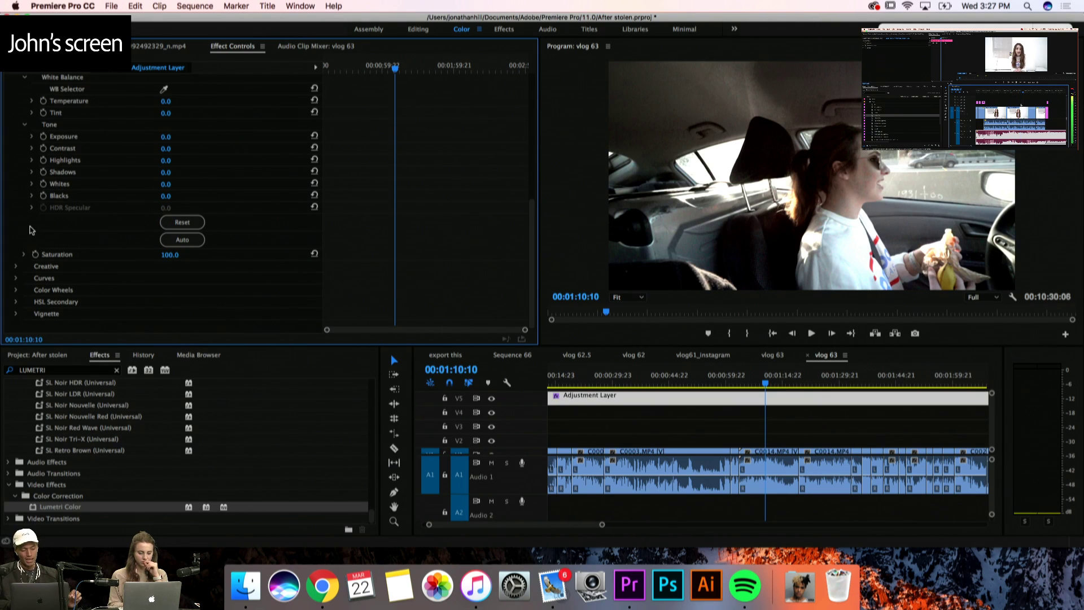
scroll(26, 252, "up", 8)
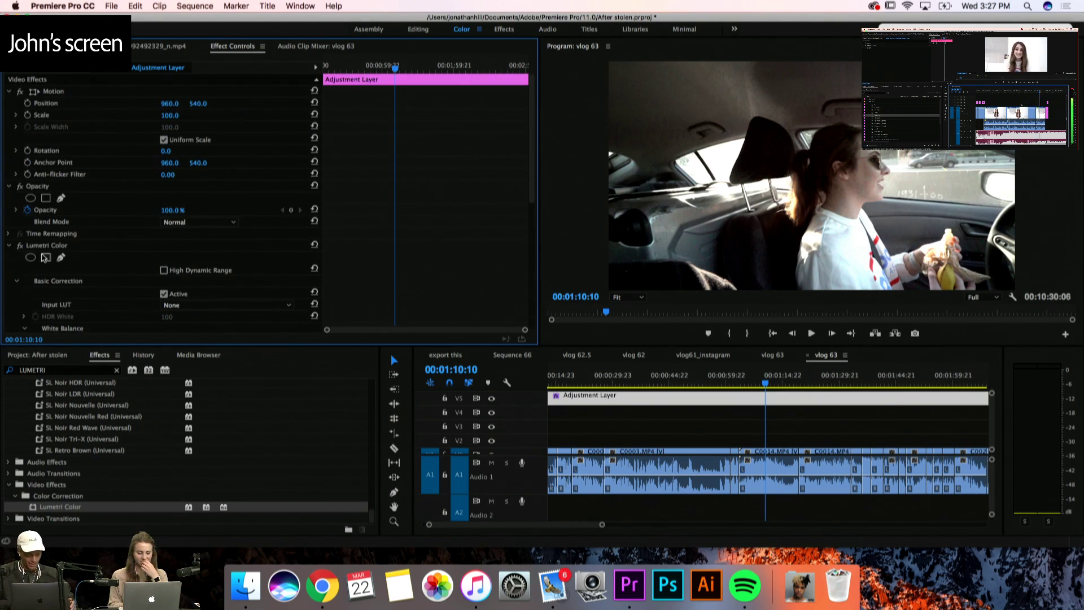
left_click(16, 281)
Apply the Creative look Fuji ETERNA 250D Kodak 2395 (by Adobe) to the adjustment layer and preview it at 00:01:06:04
scroll(17, 277, "down", 1)
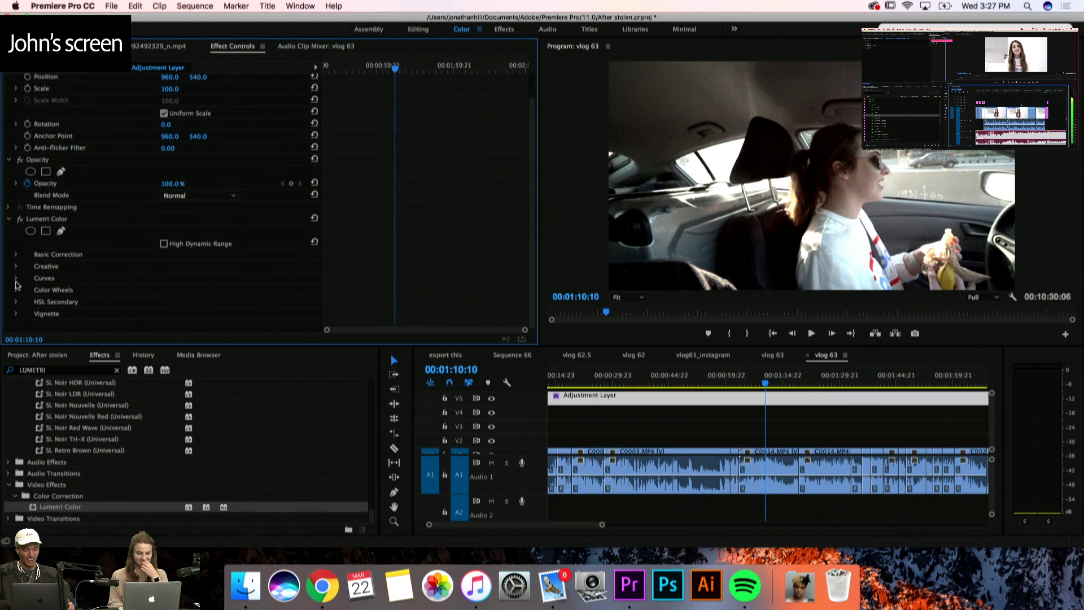
left_click(16, 267)
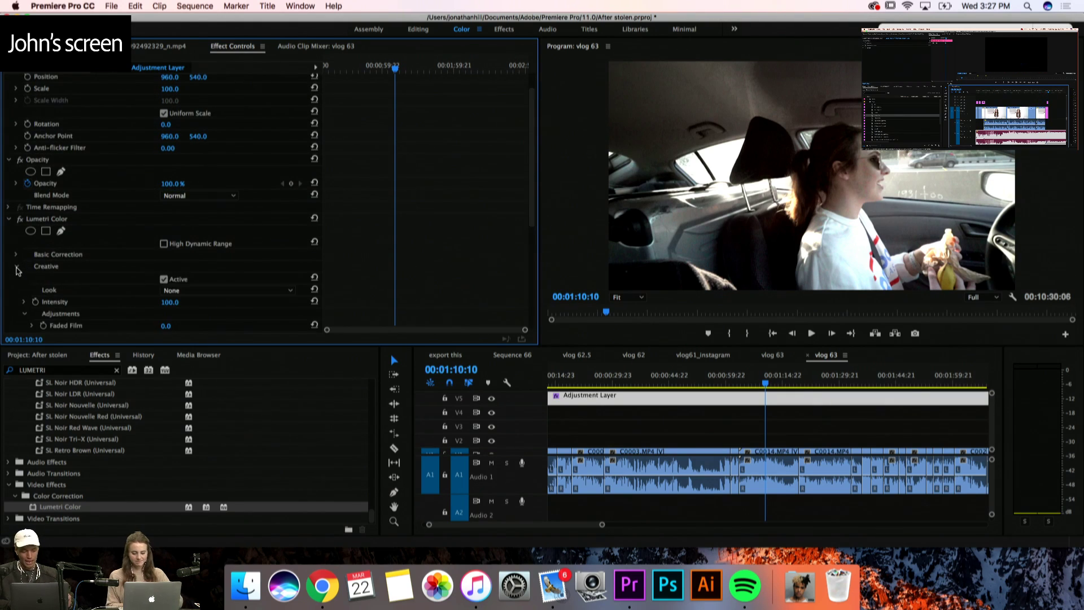
scroll(67, 263, "down", 1)
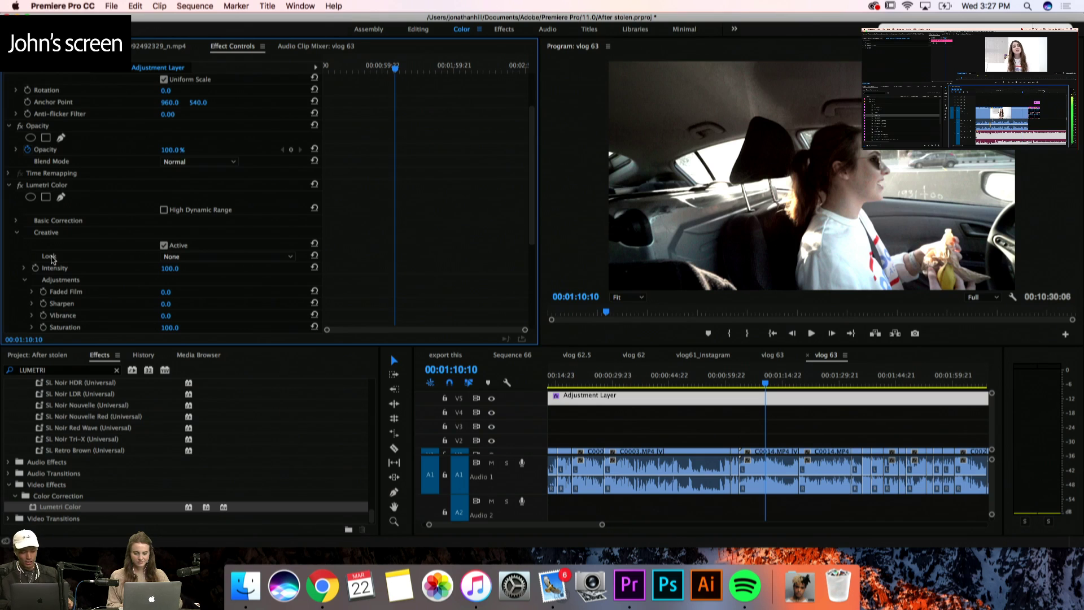
left_click(247, 257)
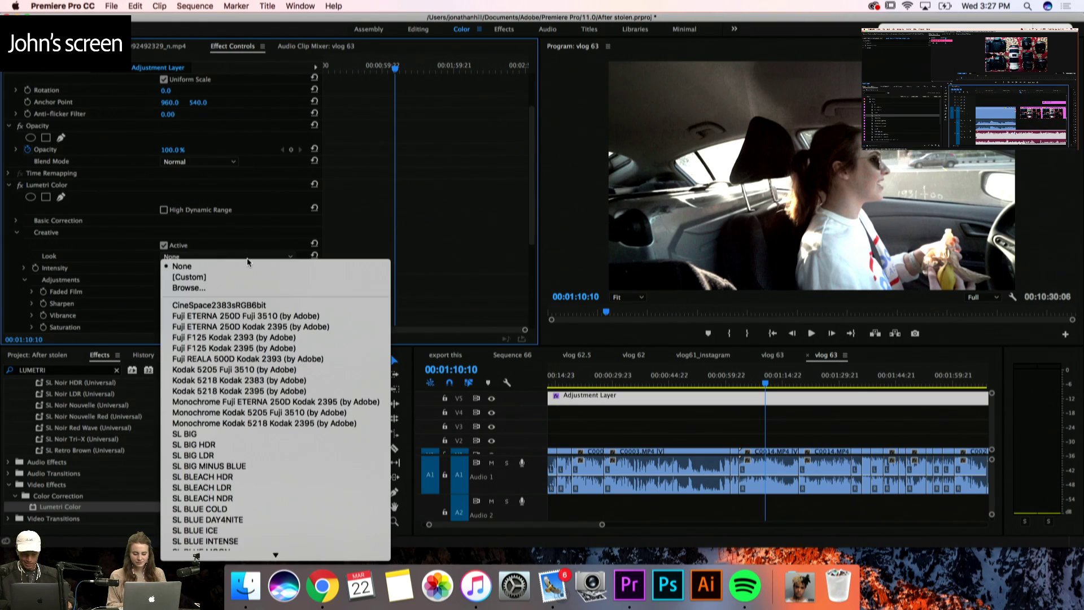
left_click(248, 326)
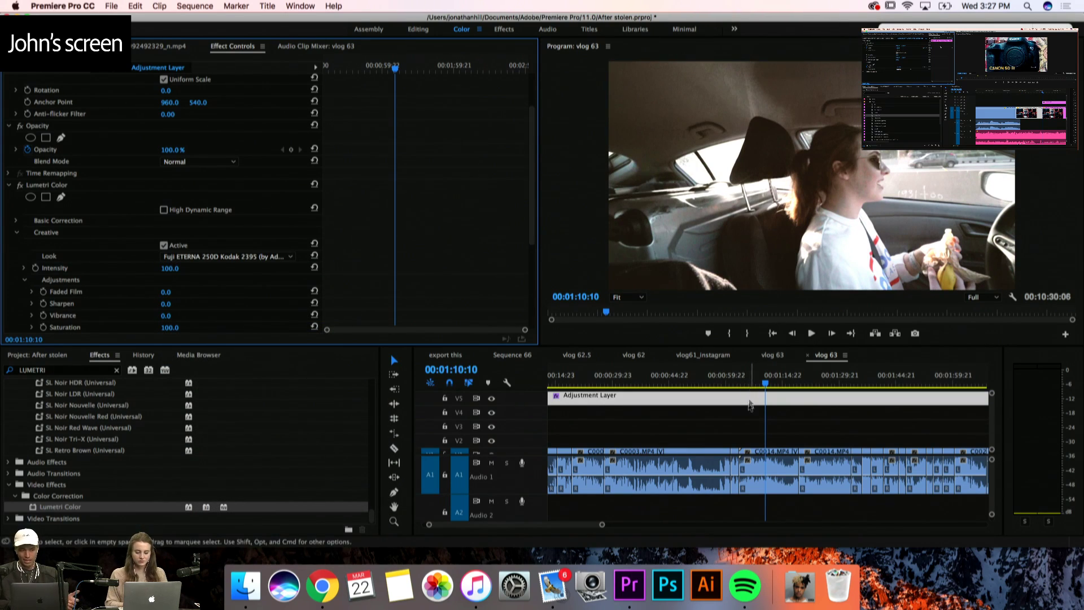
scroll(750, 419, "down", 1)
left_click(749, 384)
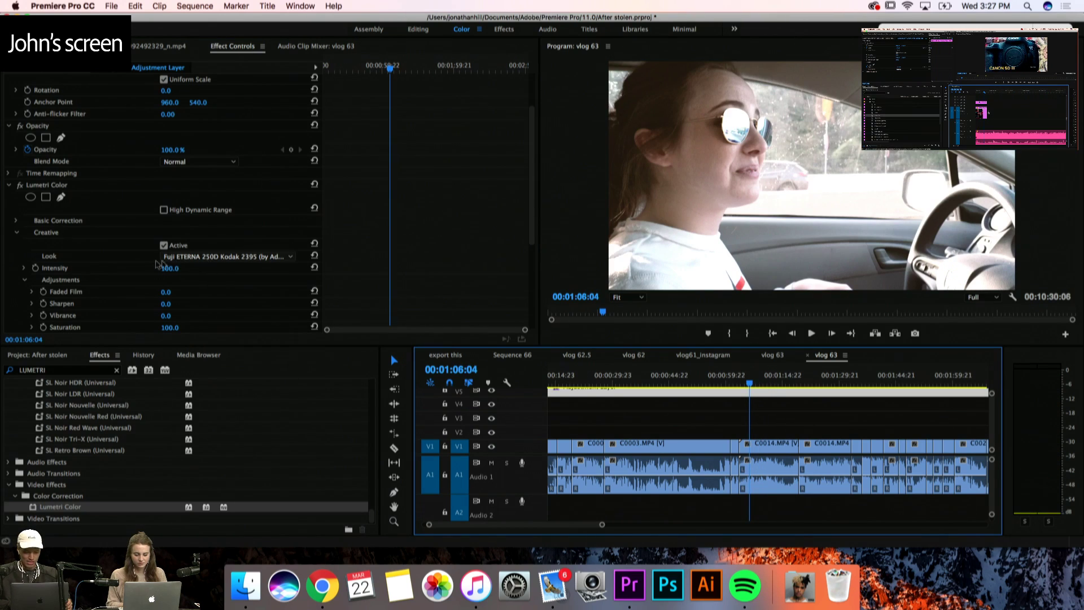
Try the SL BIG and SL BLUE STEEL looks on the adjustment layer's Lumetri Color effect
left_click(285, 257)
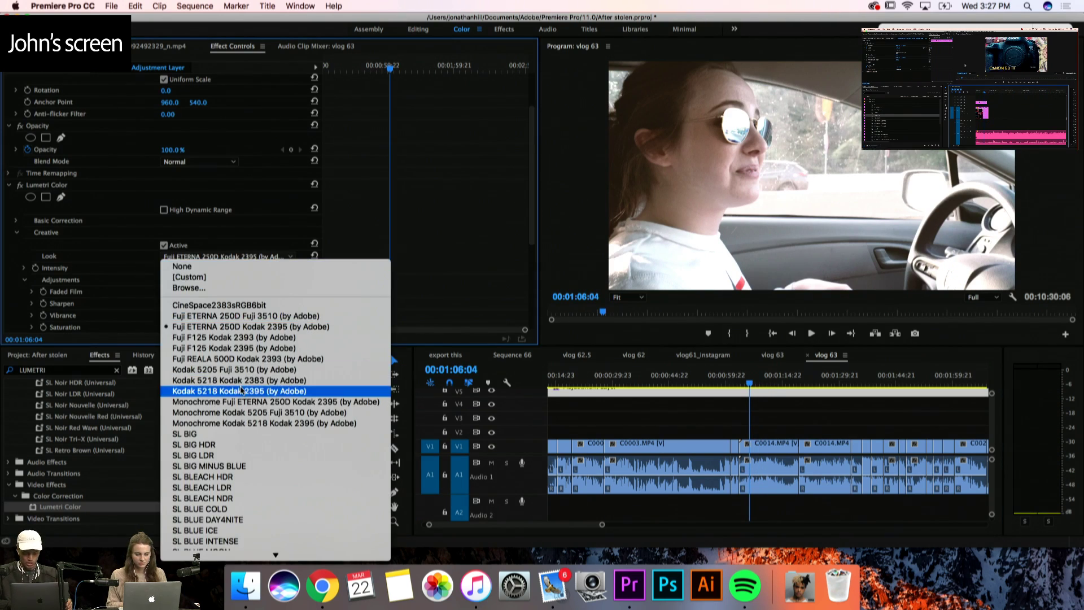
left_click(243, 433)
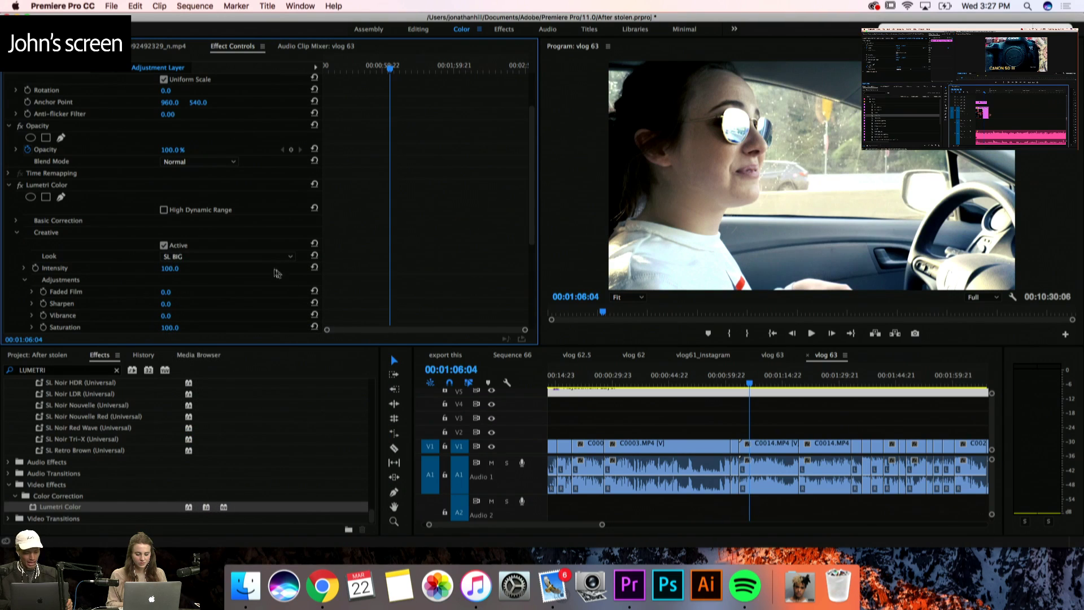
left_click(277, 257)
left_click(234, 401)
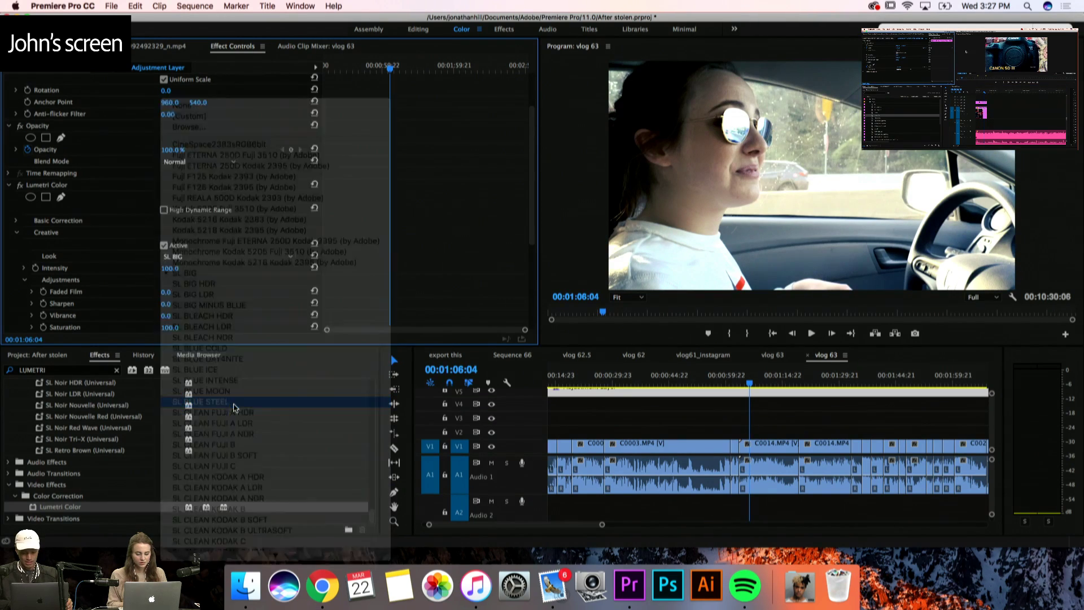
Set the Creative look to SL CLEAN KODAK B ULTRASOFT and preview it at 00:01:01:06 and 00:00:42:18
left_click(270, 257)
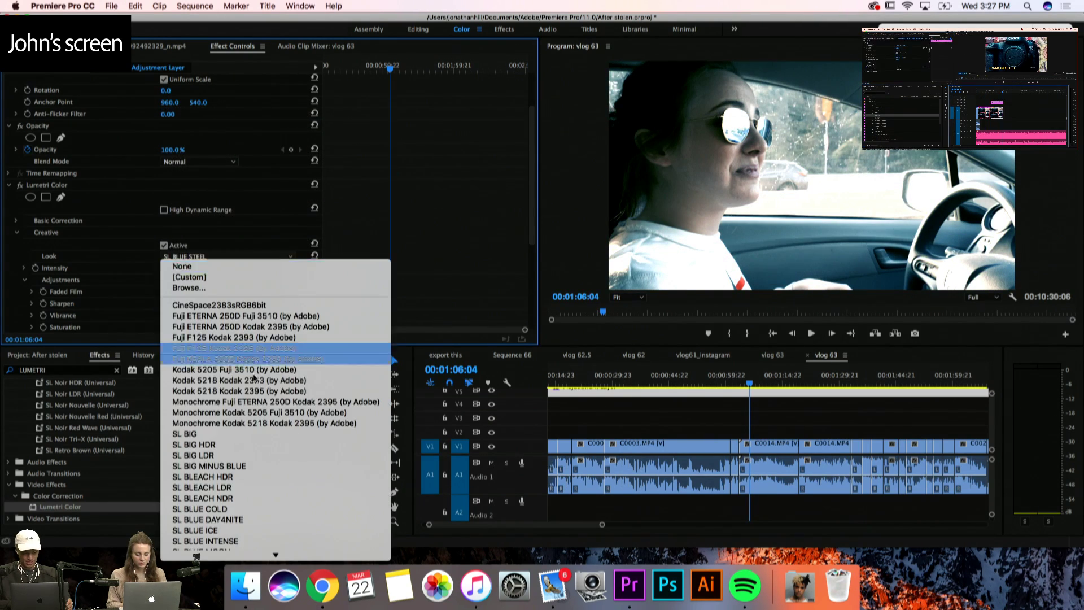
scroll(254, 379, "down", 10)
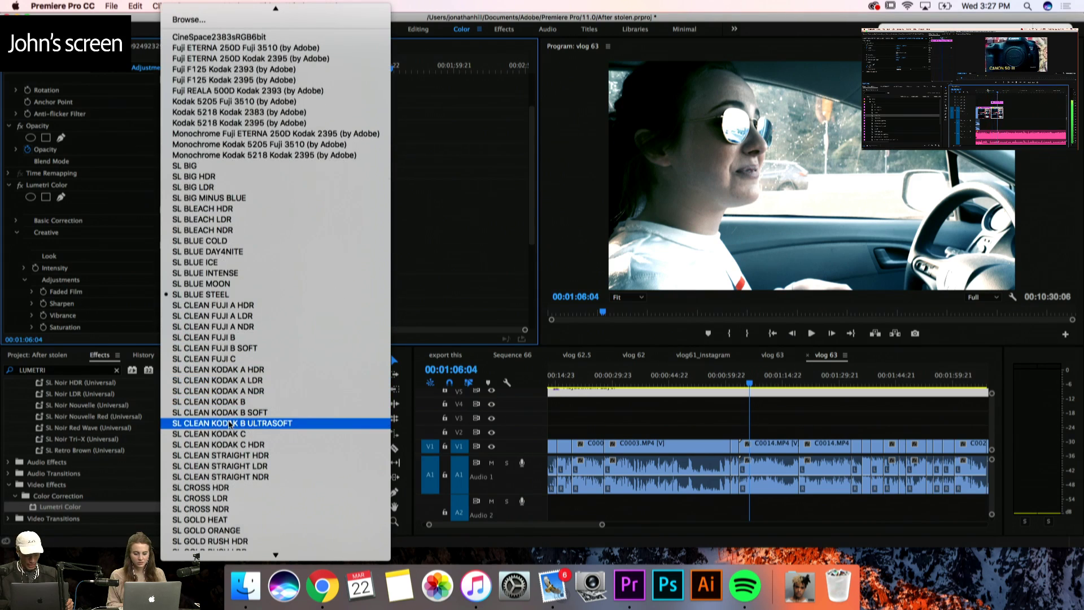
left_click(230, 424)
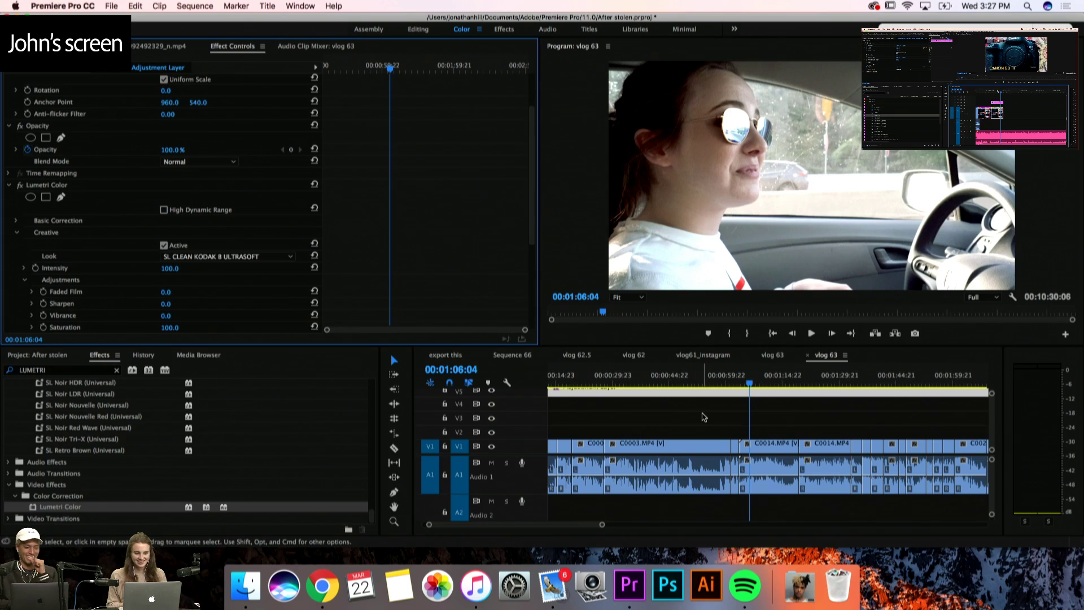
left_click(732, 378)
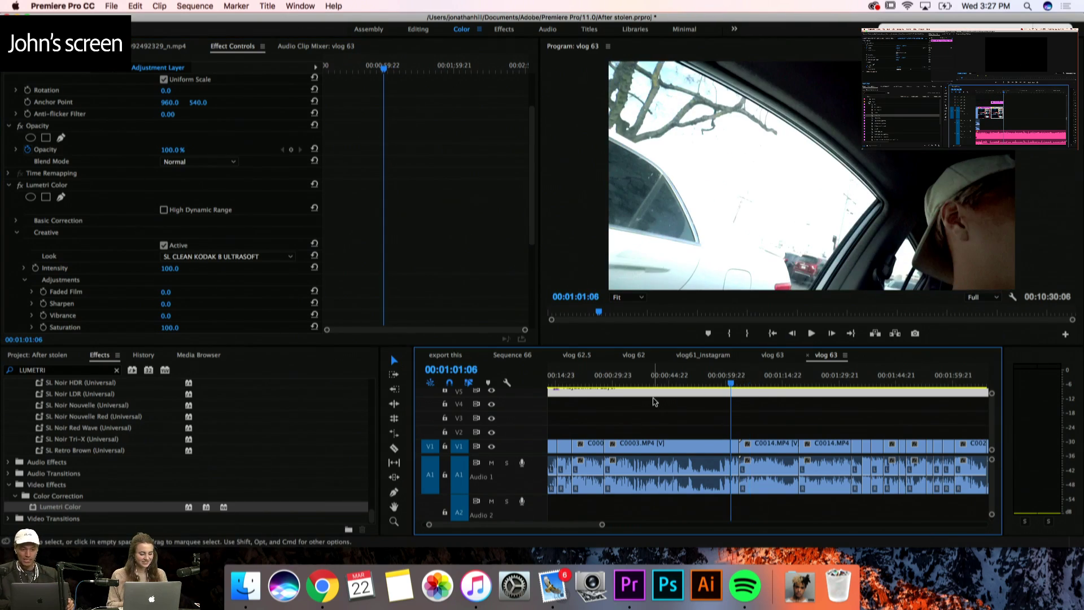
left_click(662, 379)
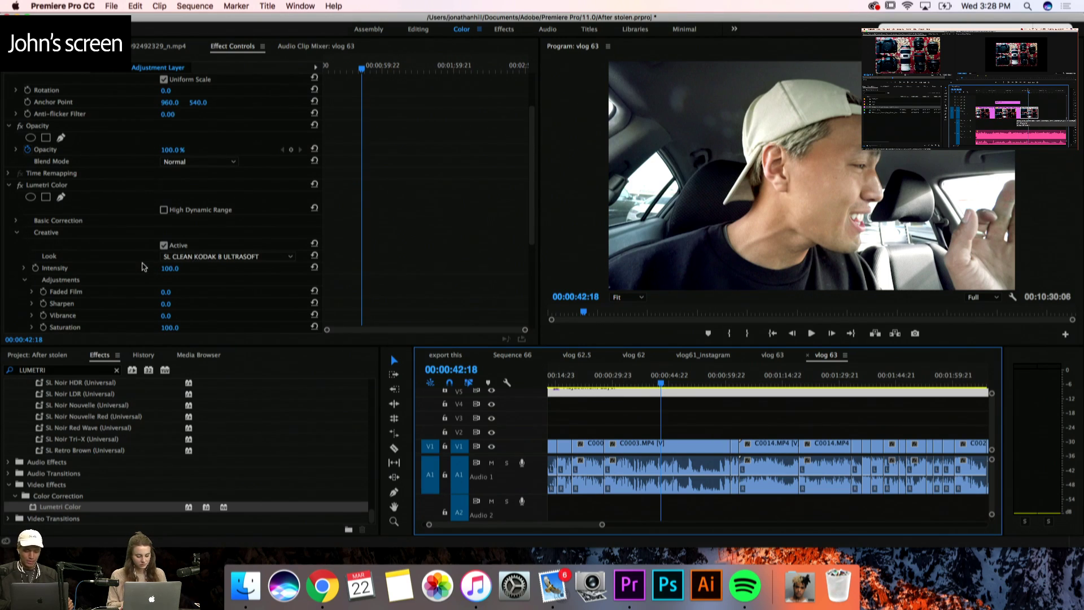
Try an Exposure of -0.5 in the adjustment layer's Basic Correction and set it back to 0.0
left_click(16, 226)
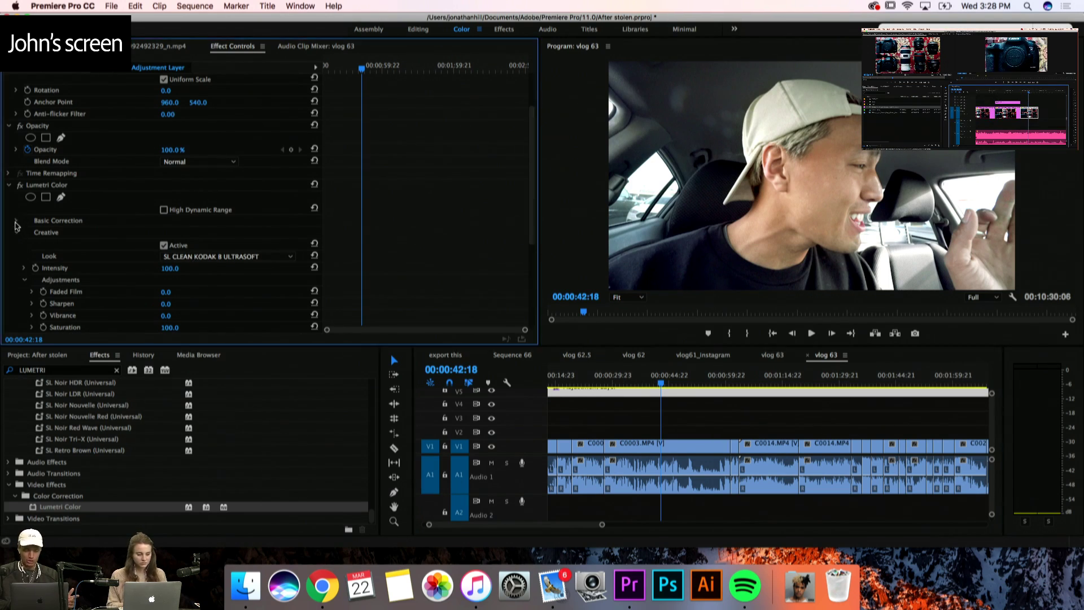
left_click(16, 223)
scroll(111, 256, "down", 5)
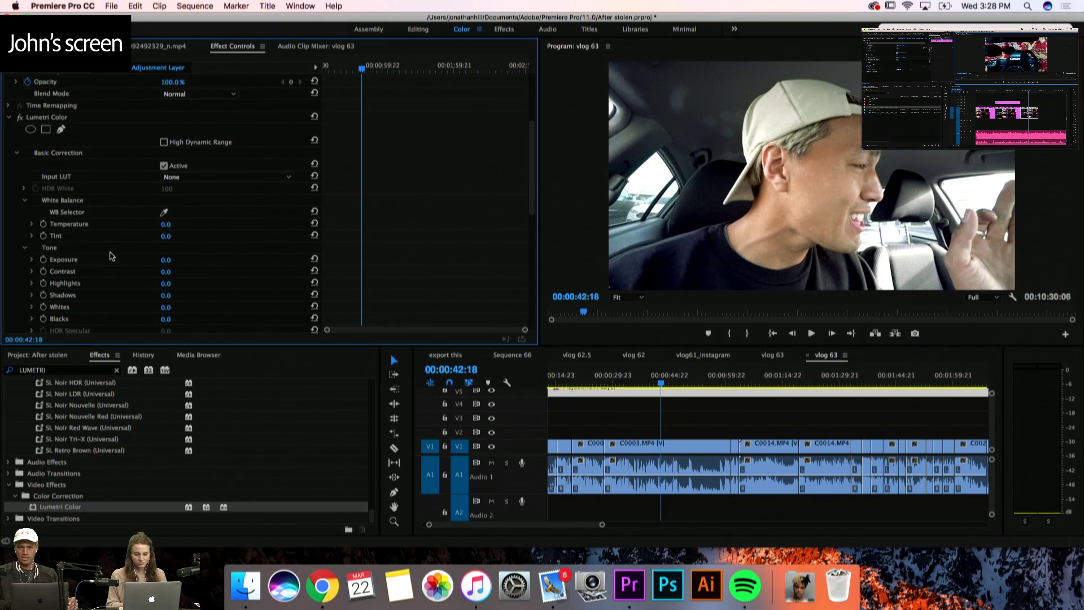
scroll(111, 256, "down", 1)
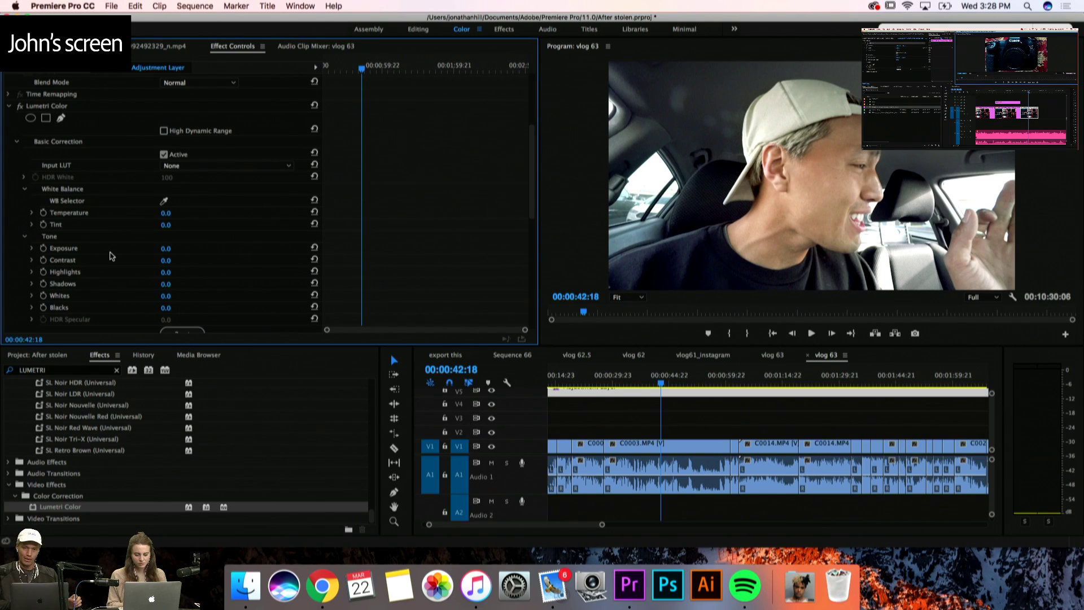
scroll(111, 256, "down", 2)
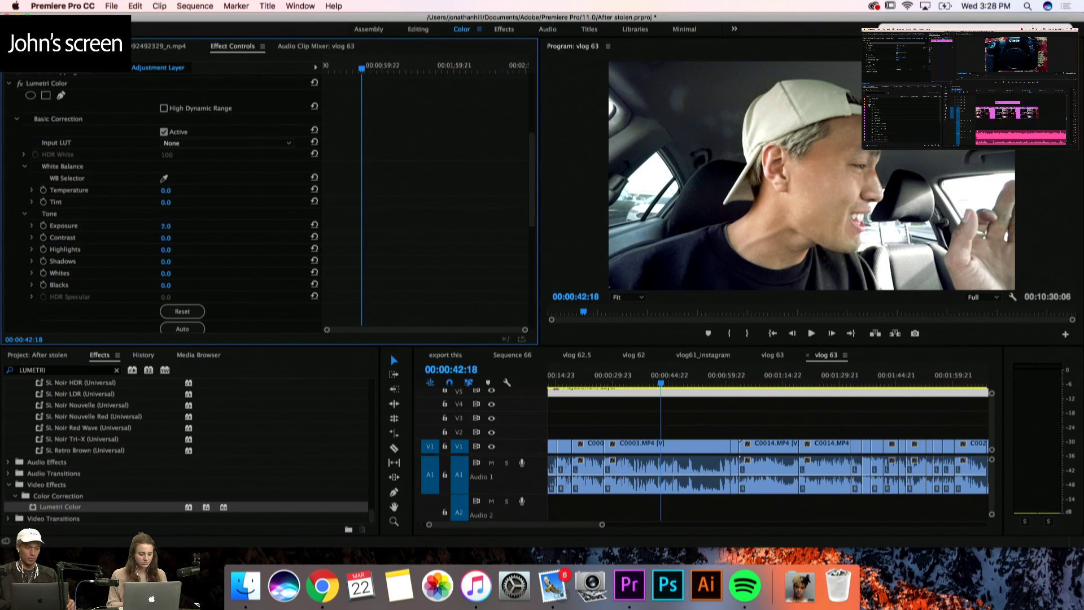
mouse_move(166, 226)
left_mouse_down()
mouse_move(187, 226)
mouse_move(136, 226)
mouse_move(171, 226)
left_mouse_up()
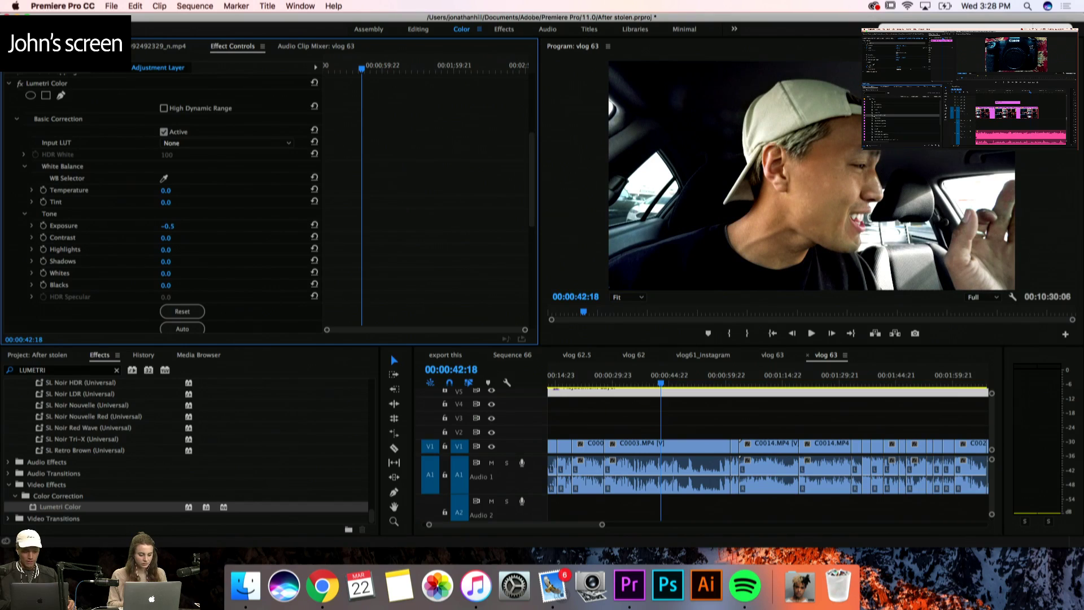
left_click(167, 225)
key("Return")
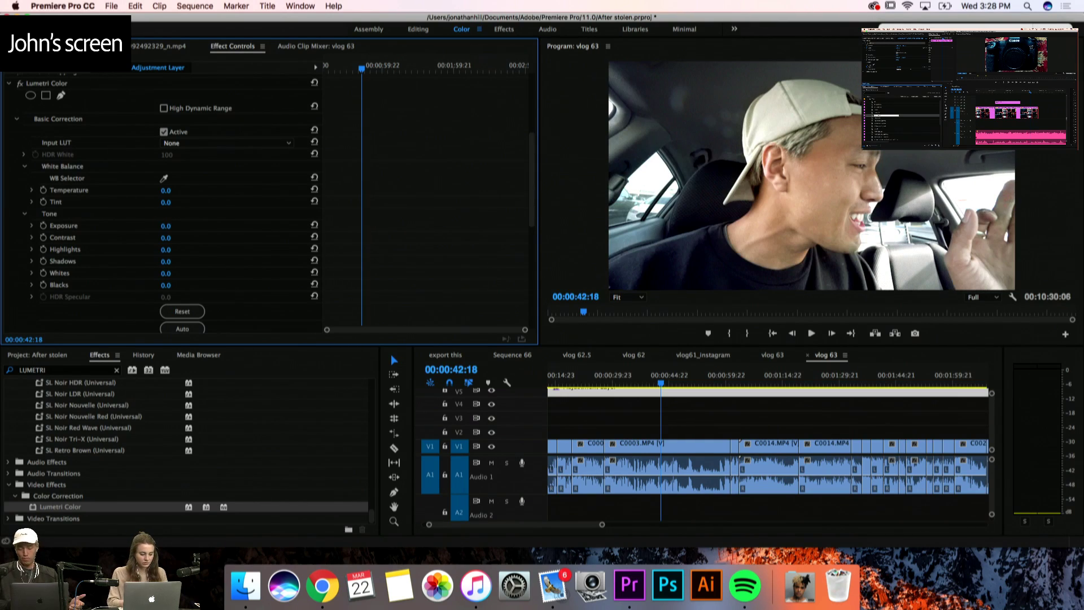
Review the Basic Correction and Creative settings of the adjustment layer's Lumetri Color effect, and collapse the effect
scroll(119, 240, "down", 2)
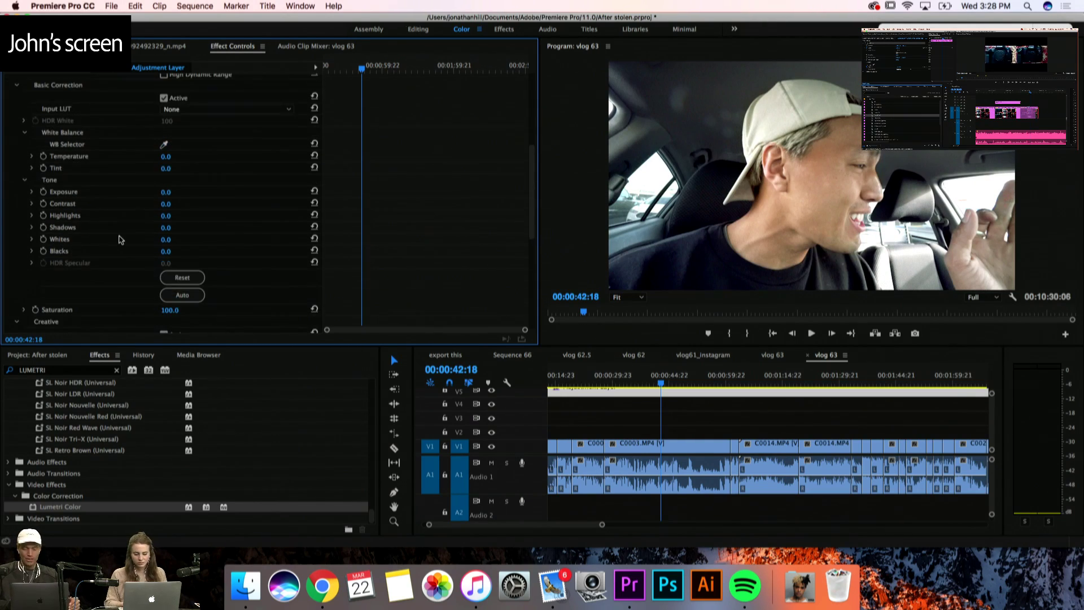
scroll(119, 240, "down", 2)
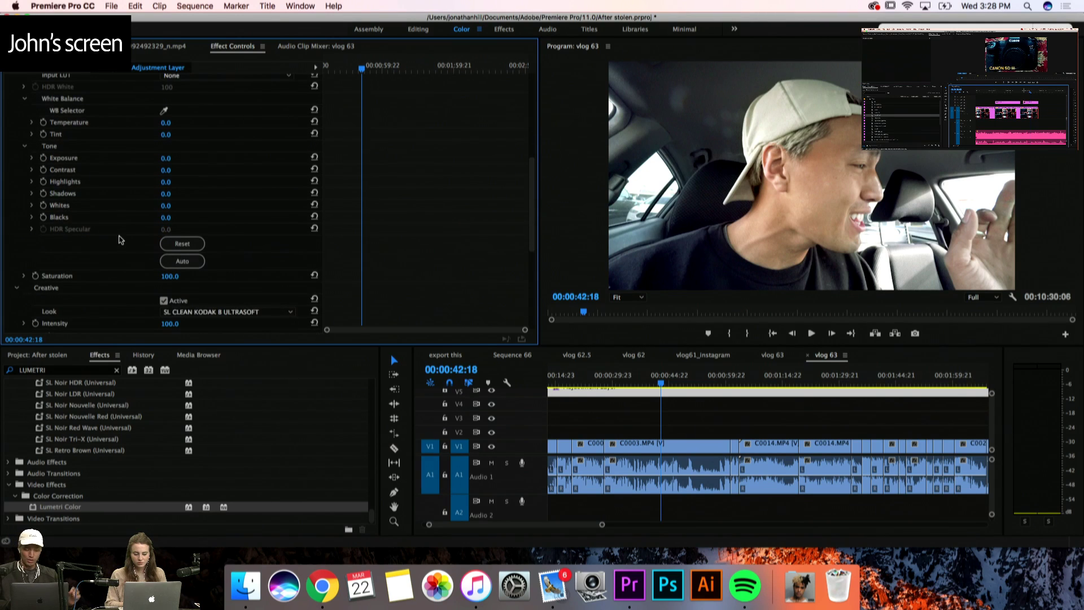
scroll(118, 239, "up", 2)
scroll(119, 239, "up", 3)
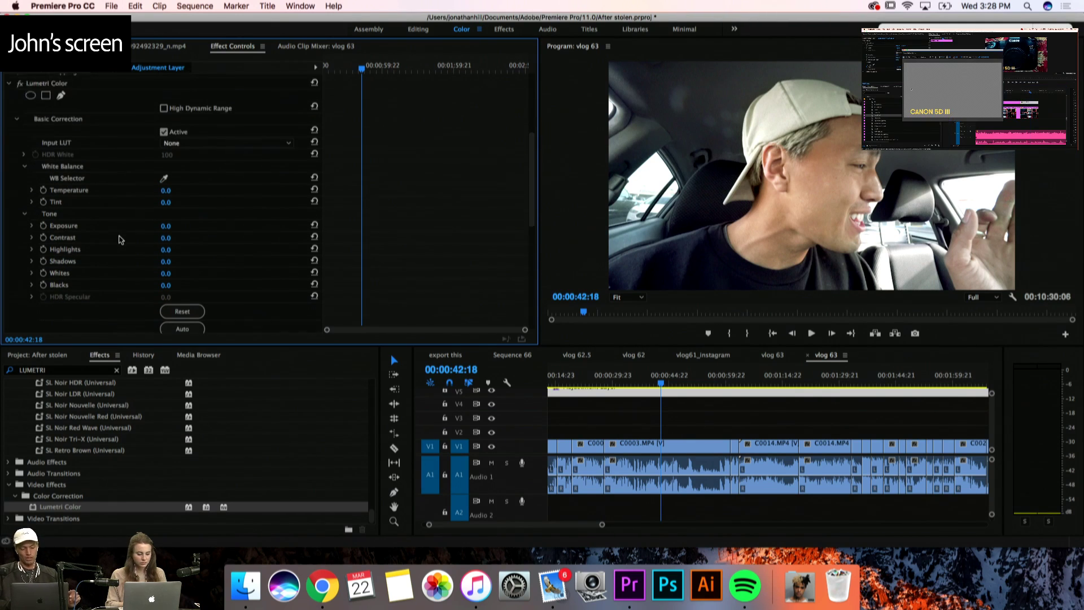
scroll(118, 239, "down", 2)
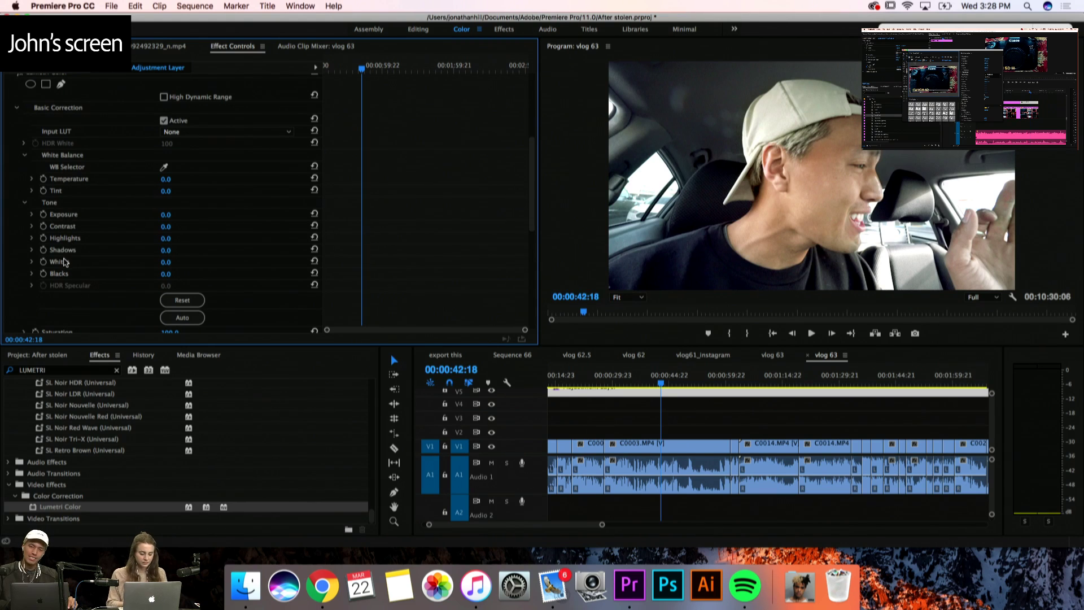
scroll(64, 261, "down", 10)
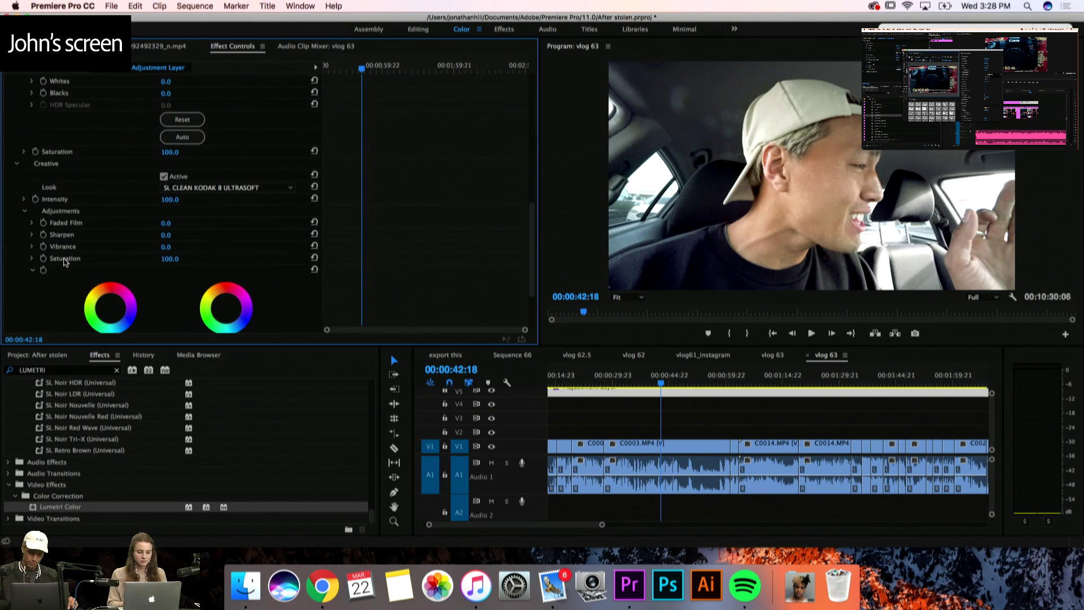
scroll(64, 262, "down", 2)
scroll(63, 257, "up", 15)
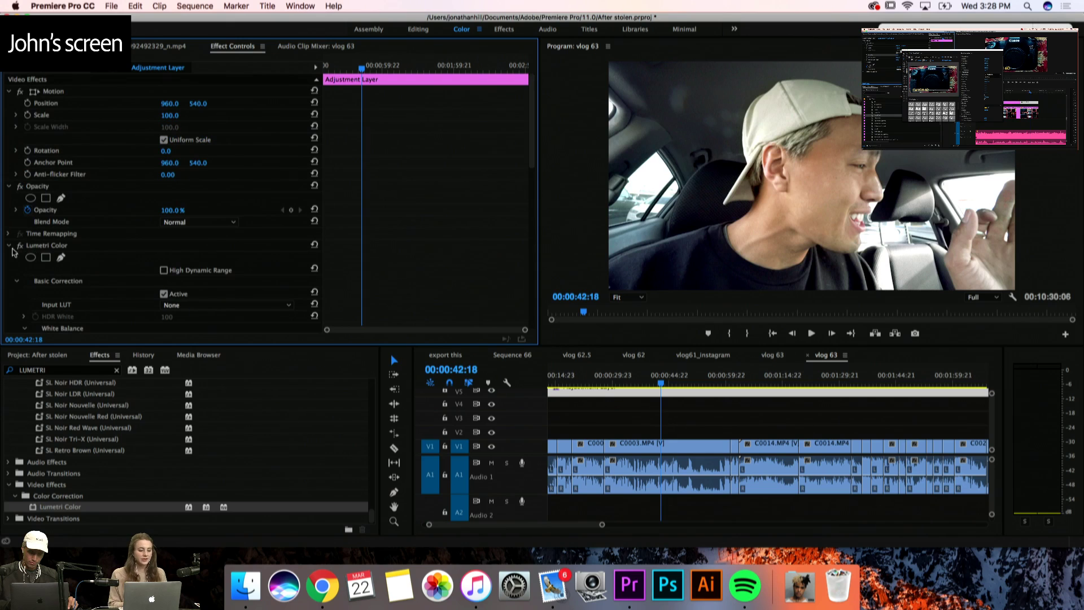
left_click(9, 246)
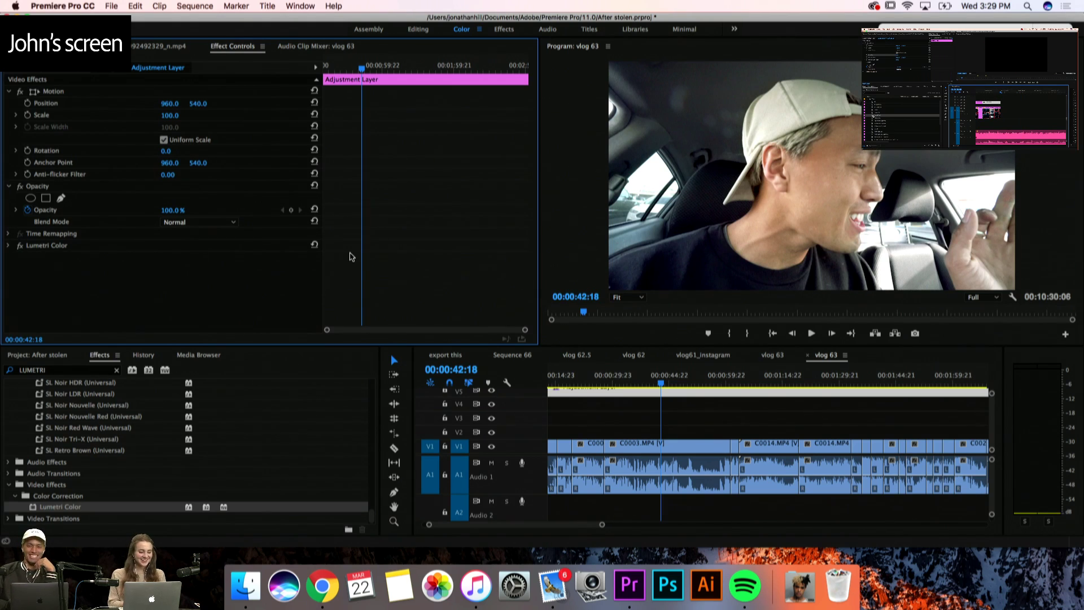
Deselect the adjustment layer and move the playhead slightly earlier in the vlog 63 sequence
left_click(602, 416)
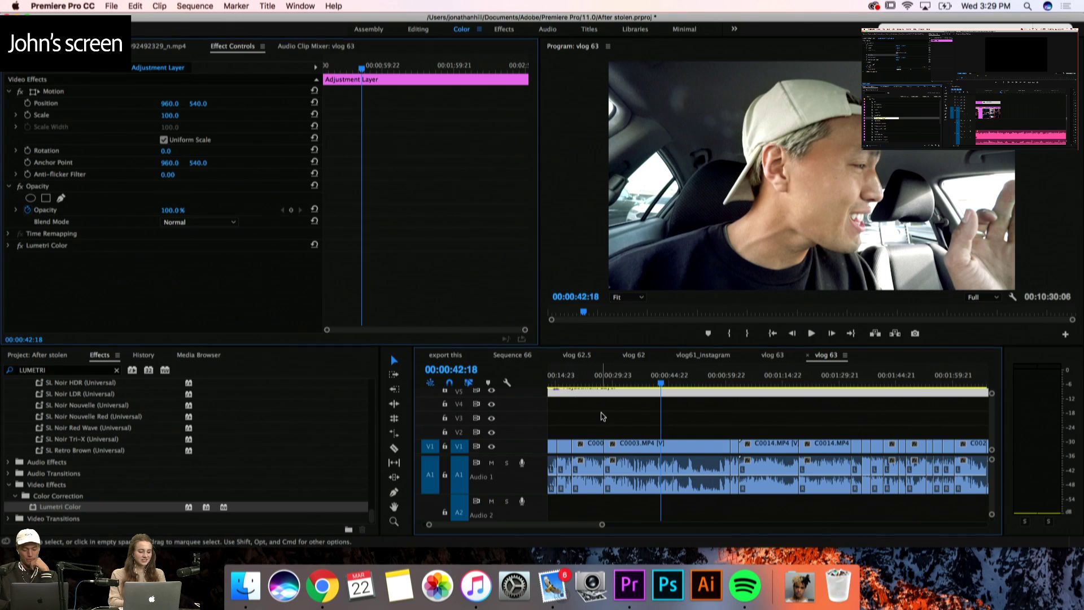
left_click(603, 417)
scroll(604, 424, "up", 1)
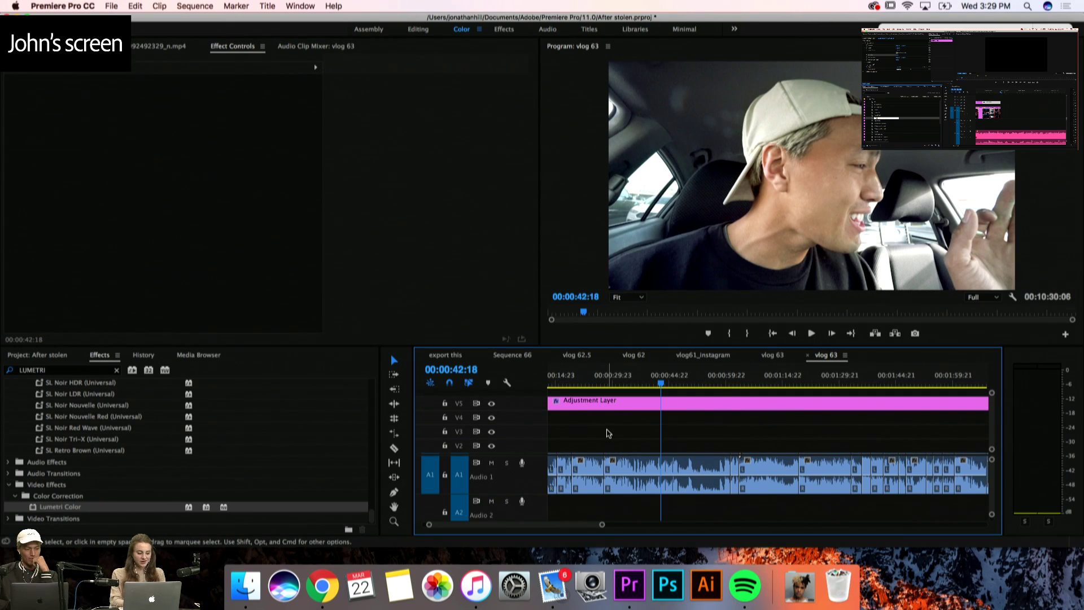
scroll(608, 433, "down", 3)
left_click(644, 376)
scroll(670, 419, "up", 1)
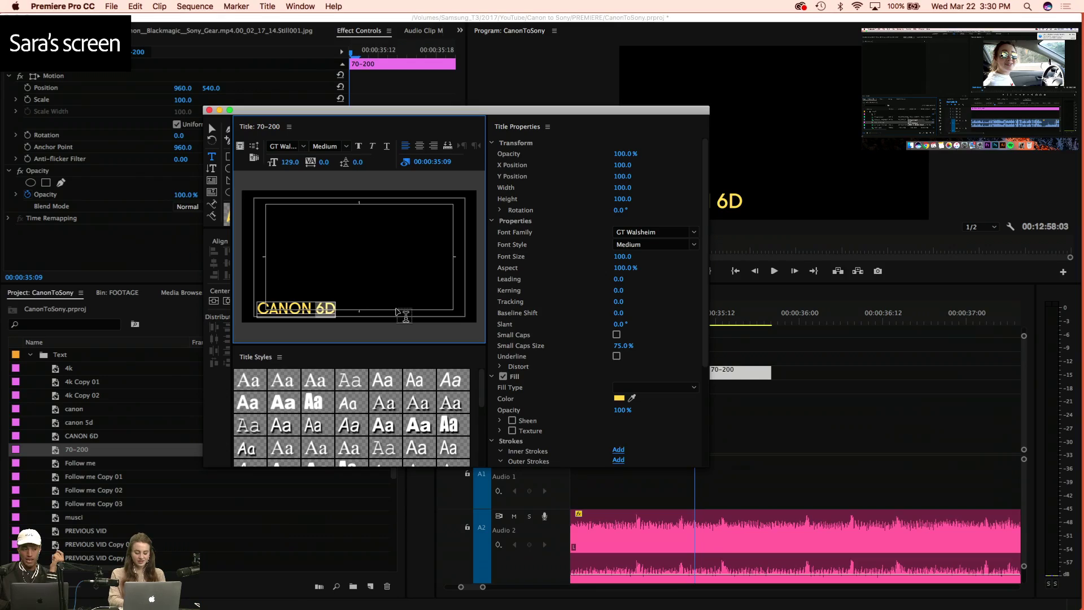
Change the 70-200 title's text to CANON 70-200MM F/4 IS, close the title, and save the CanonToSony project
type("7")
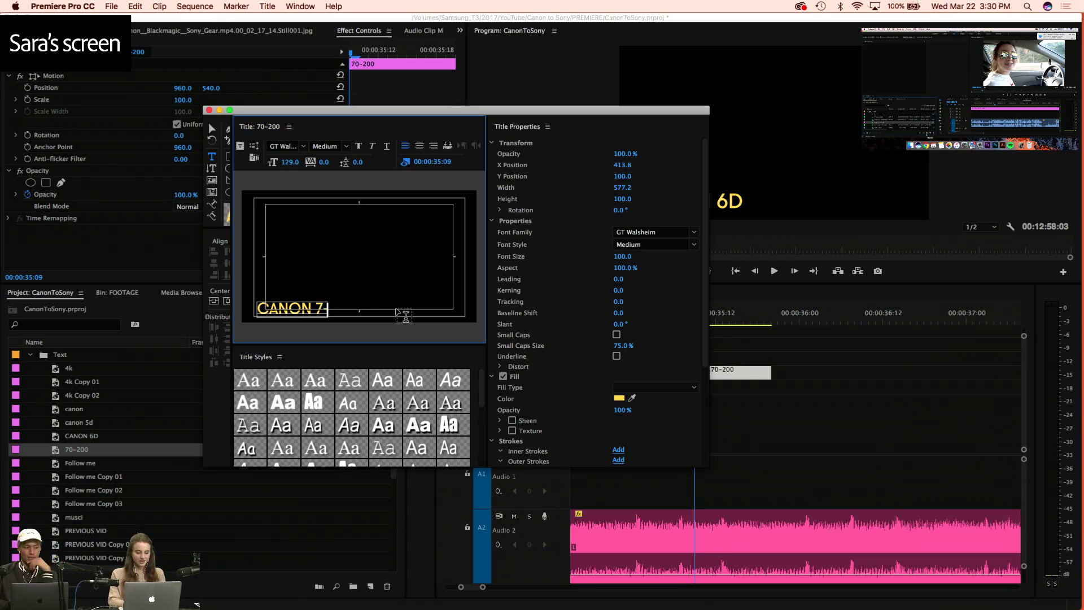
type("0-200M")
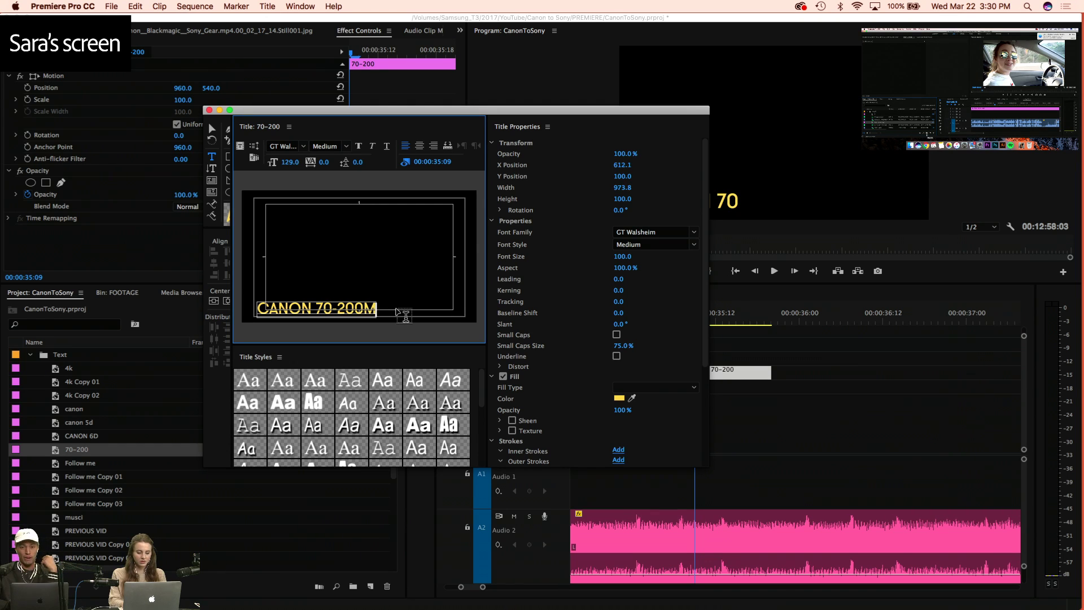
key("BackSpace")
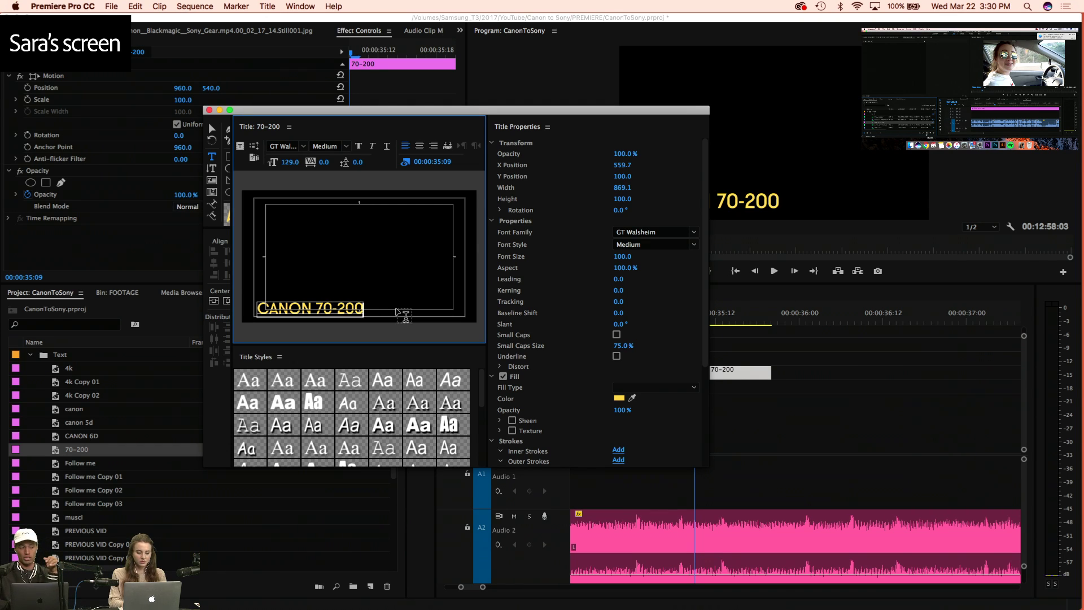
type("MM F/4 IS")
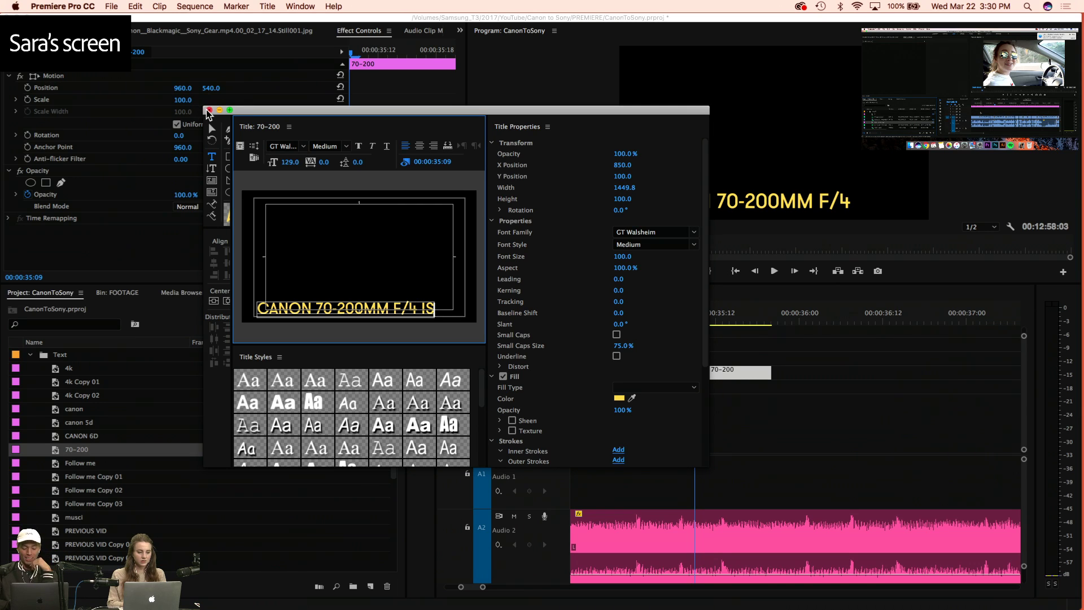
left_click(208, 110)
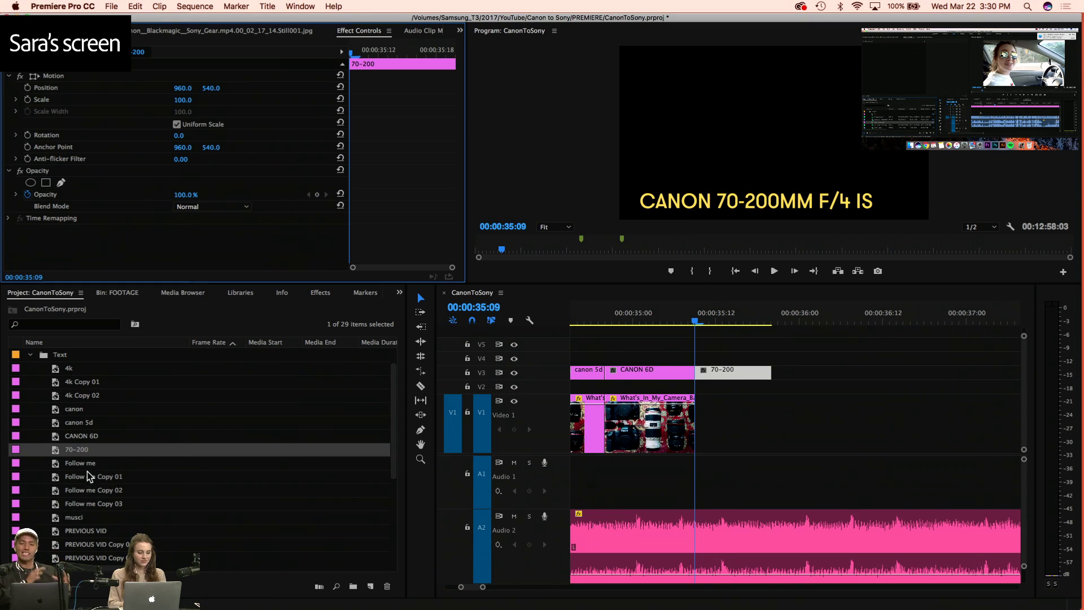
left_click(67, 308)
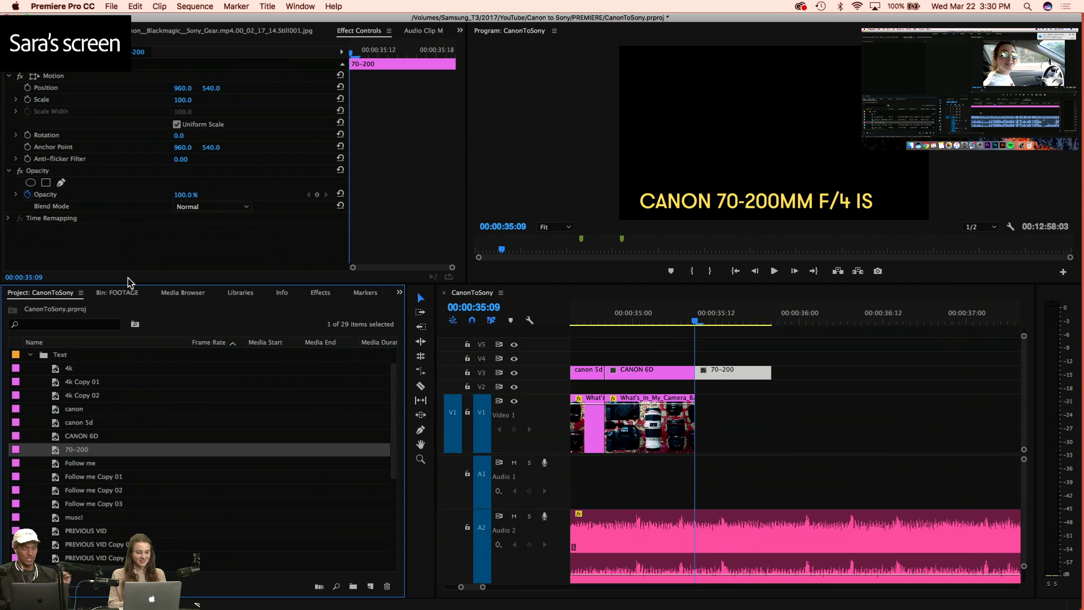
left_click(121, 294)
key("super+s")
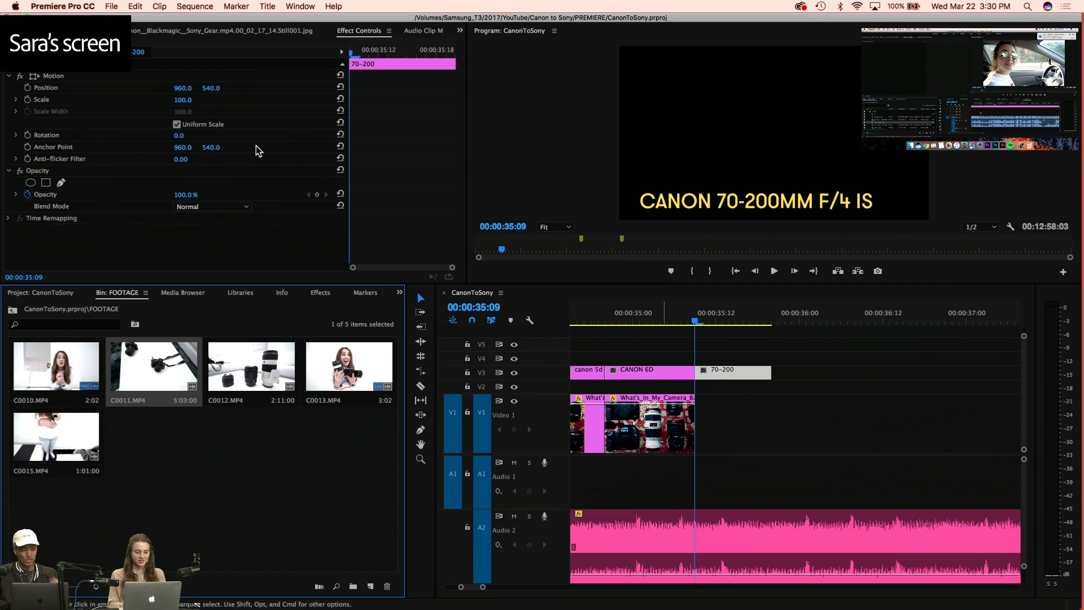
Review the keyboard shortcut layout in the Peachy Shortcuts preset and close it
left_click(73, 6)
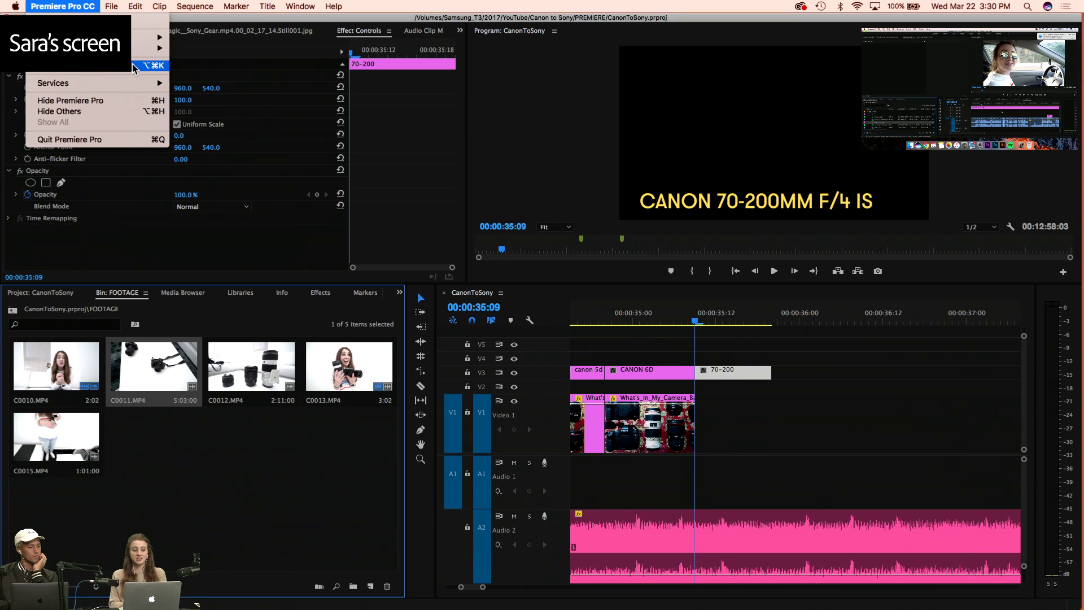
left_click(134, 66)
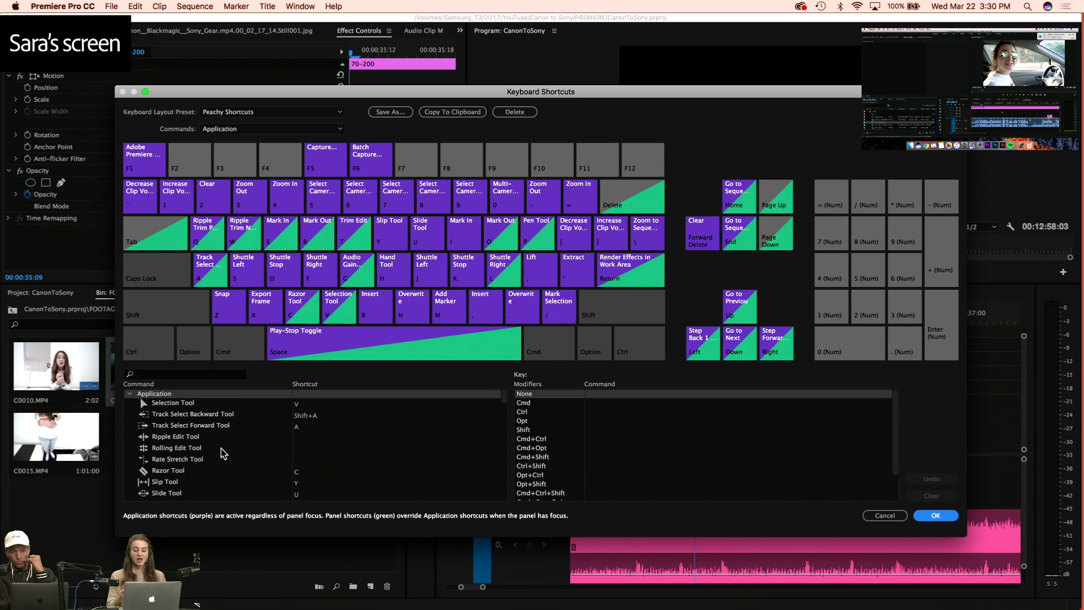
left_click(936, 516)
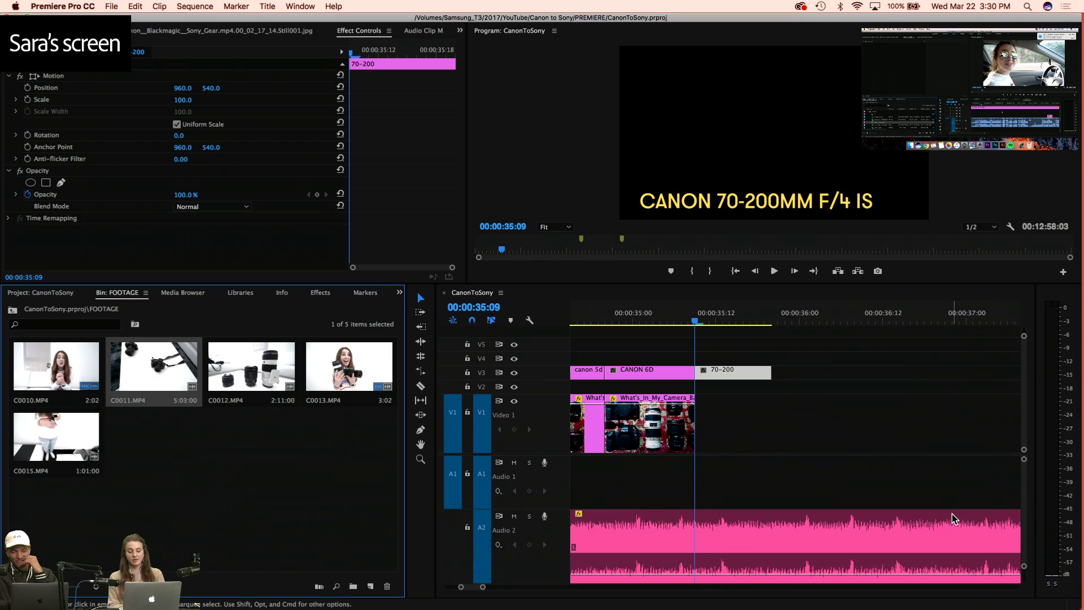
Place the What's_In_My_Camera_Bag still on V1 after the CANON 6D clip, directly under the 70-200 title and matching its length
left_click(696, 328)
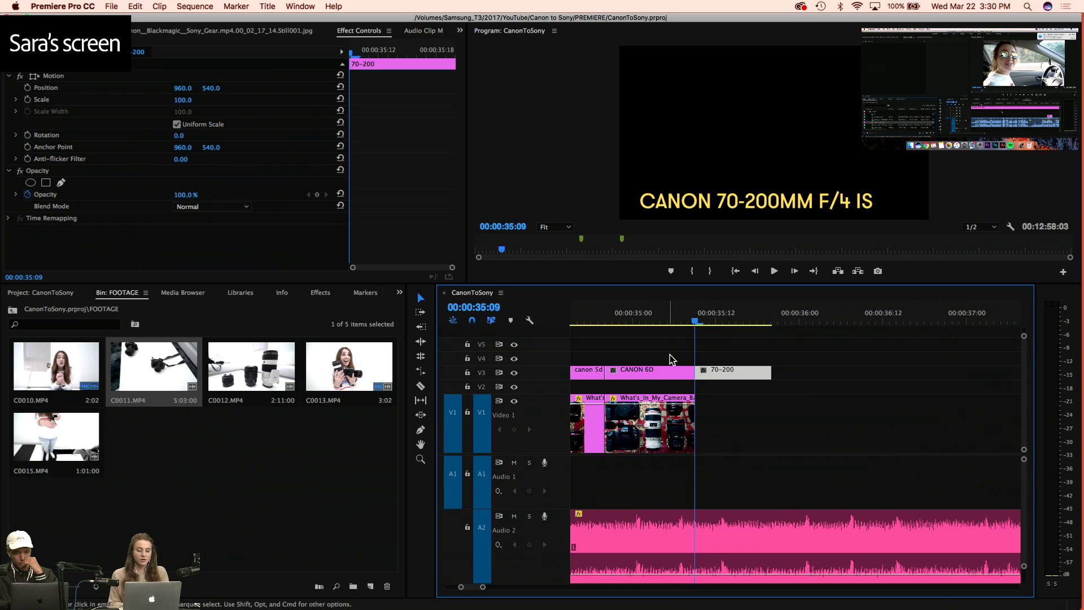
left_click(660, 320)
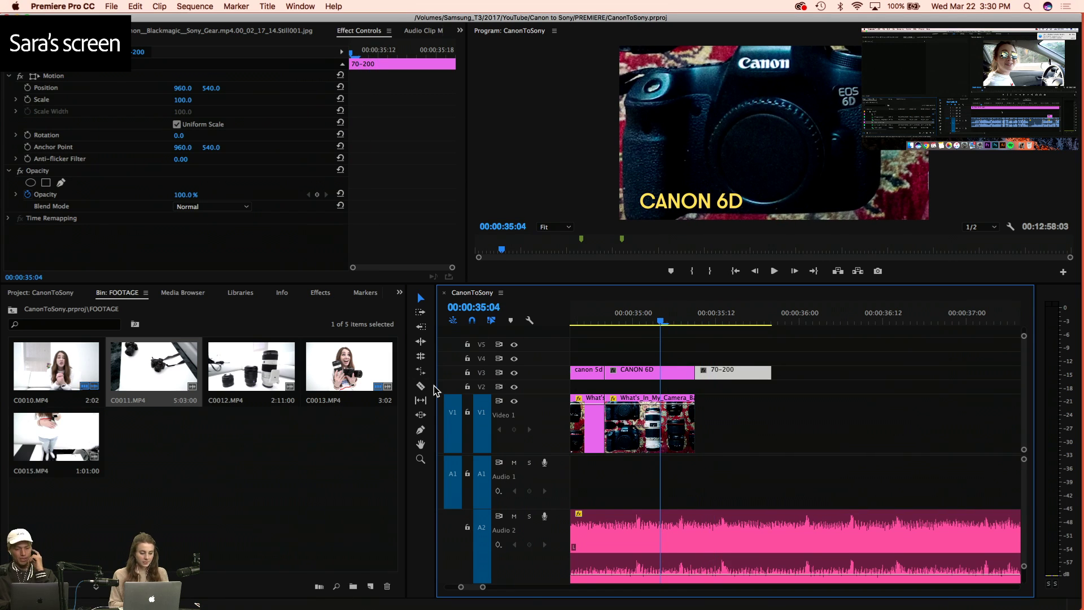
left_click(62, 293)
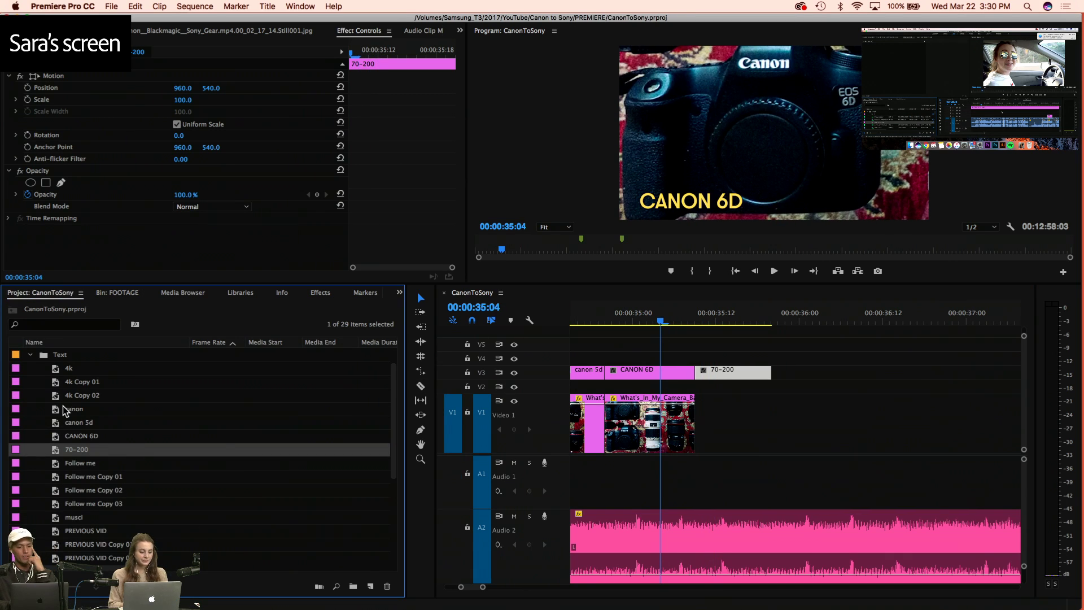
left_click(40, 361)
left_click(31, 355)
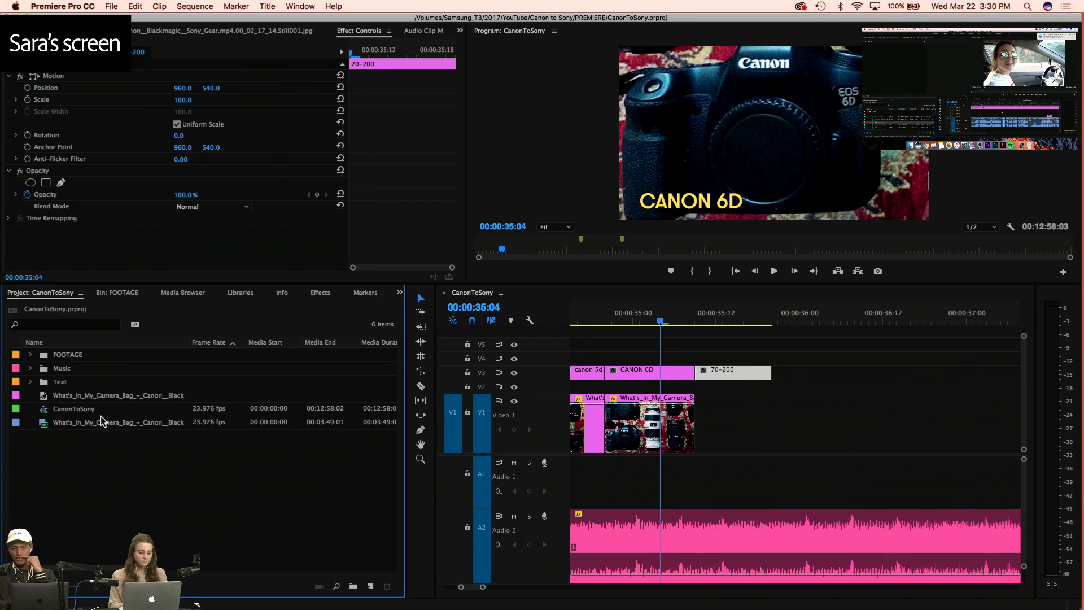
left_click(44, 398)
left_click_drag(44, 399, 697, 423)
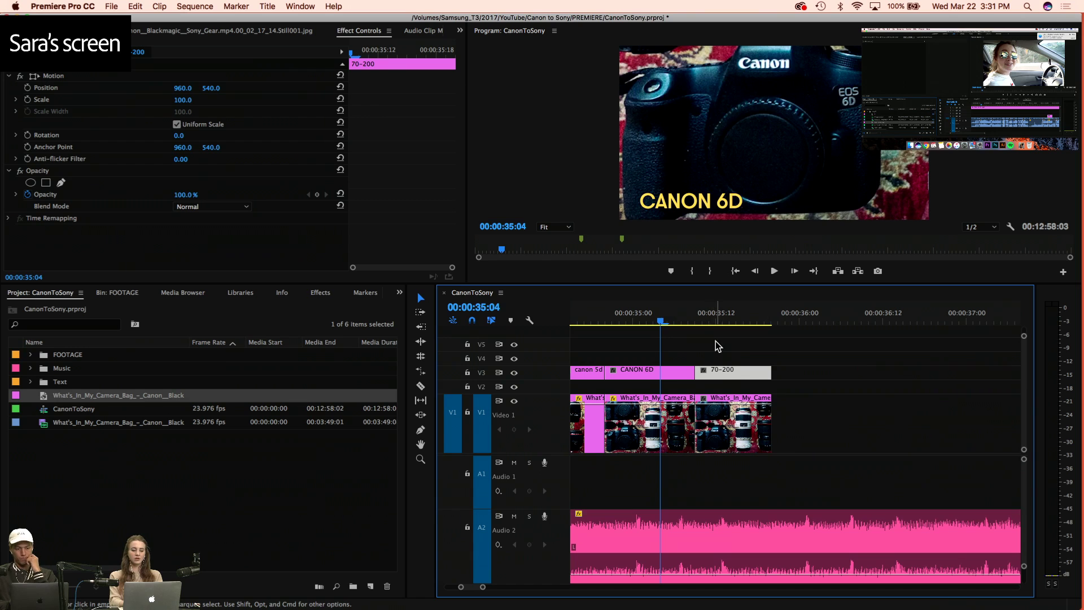
Paste the copied motion attributes onto the still under the 70-200 title and play back the section
left_click(730, 317)
left_click(734, 424)
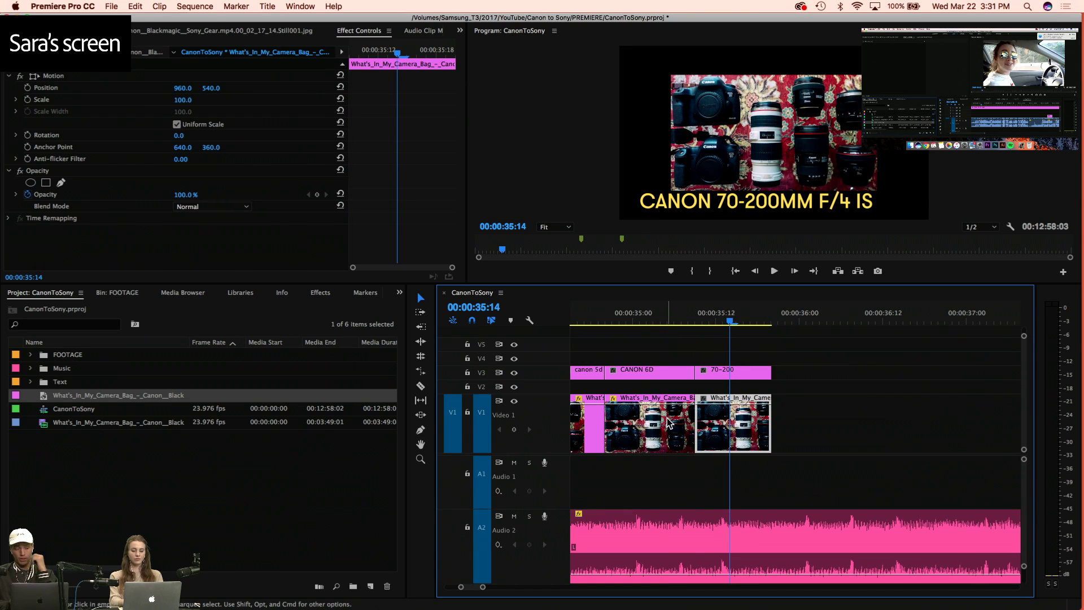
key("super+alt+v")
key("Return")
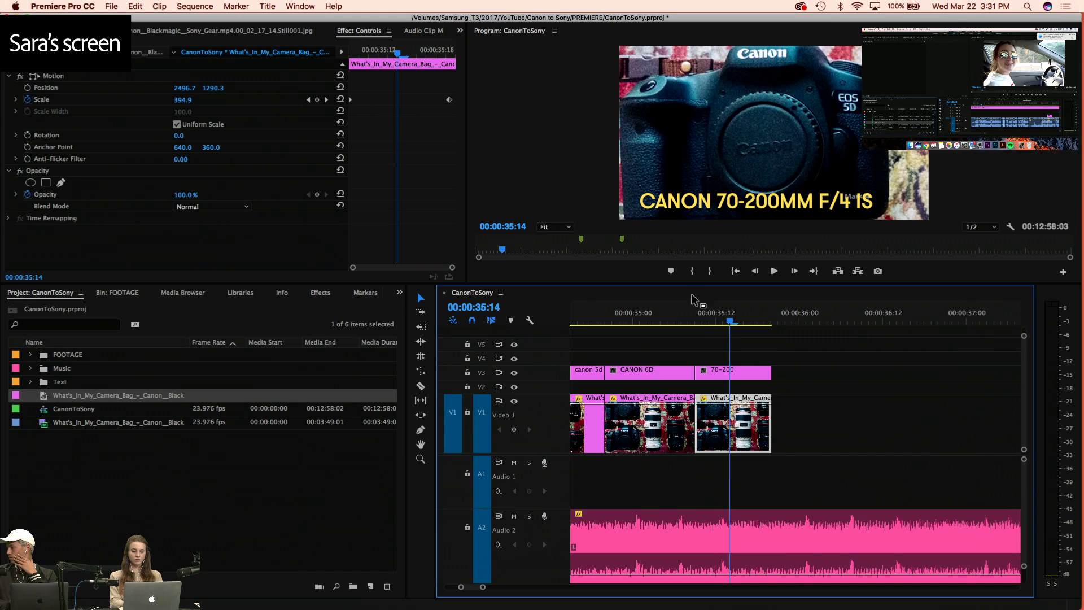
key("space")
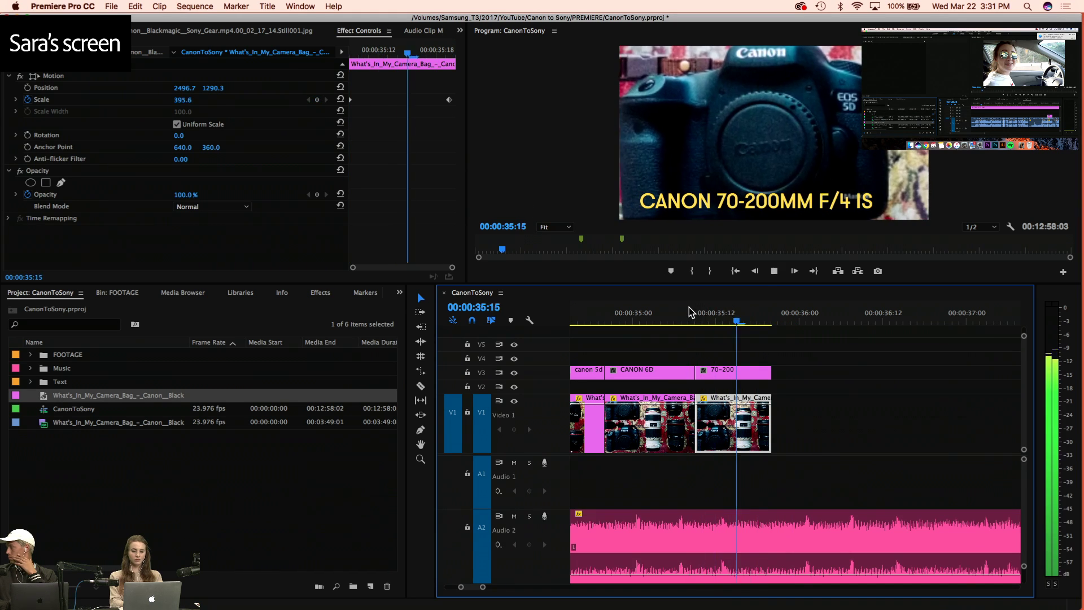
left_click(678, 314)
key("space")
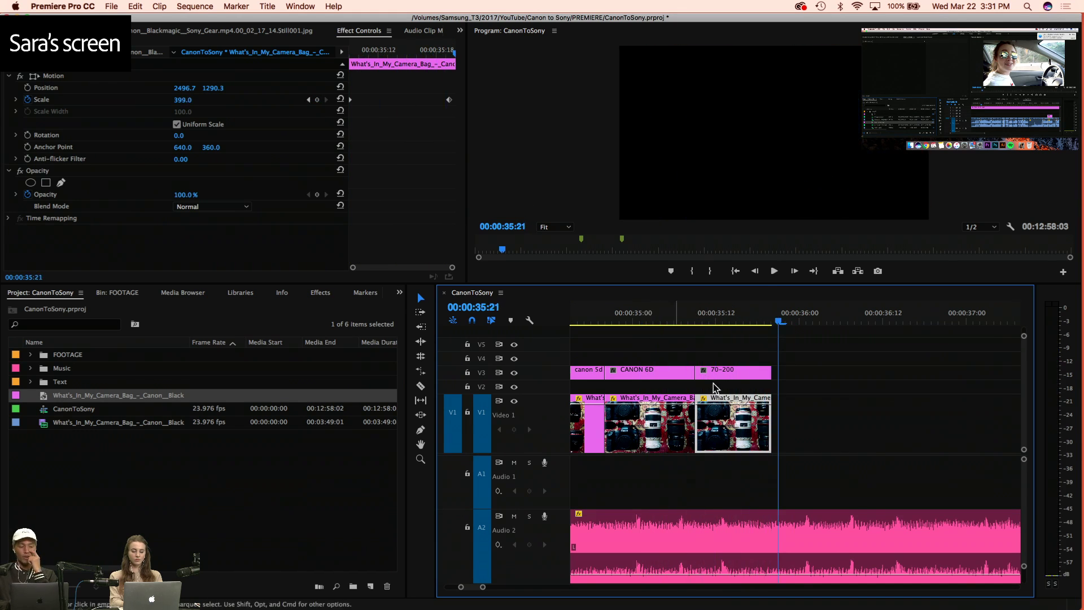
At 00:00:35:14, set the new still's Scale to 283.9 and its Position to 1079.1, 364.7 to frame the white lens
left_click(731, 319)
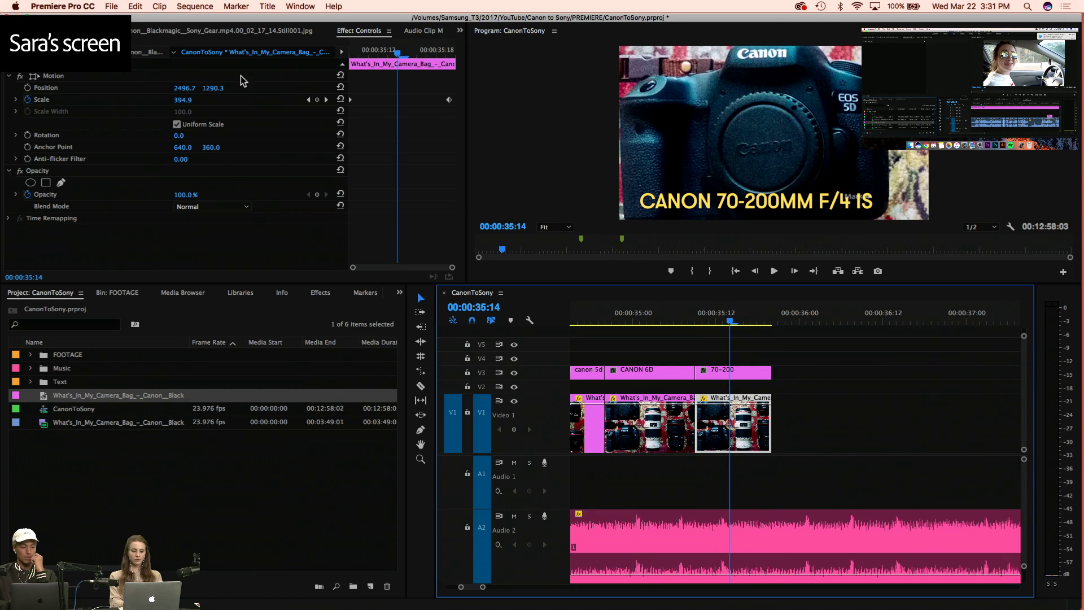
left_click_drag(182, 100, 120, 100)
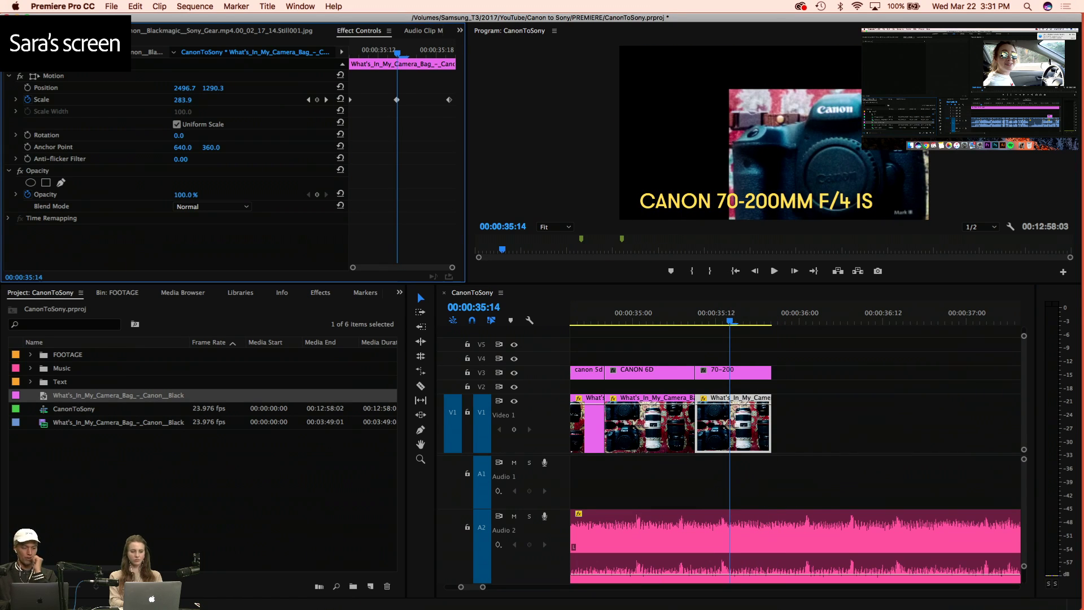
left_click(35, 78)
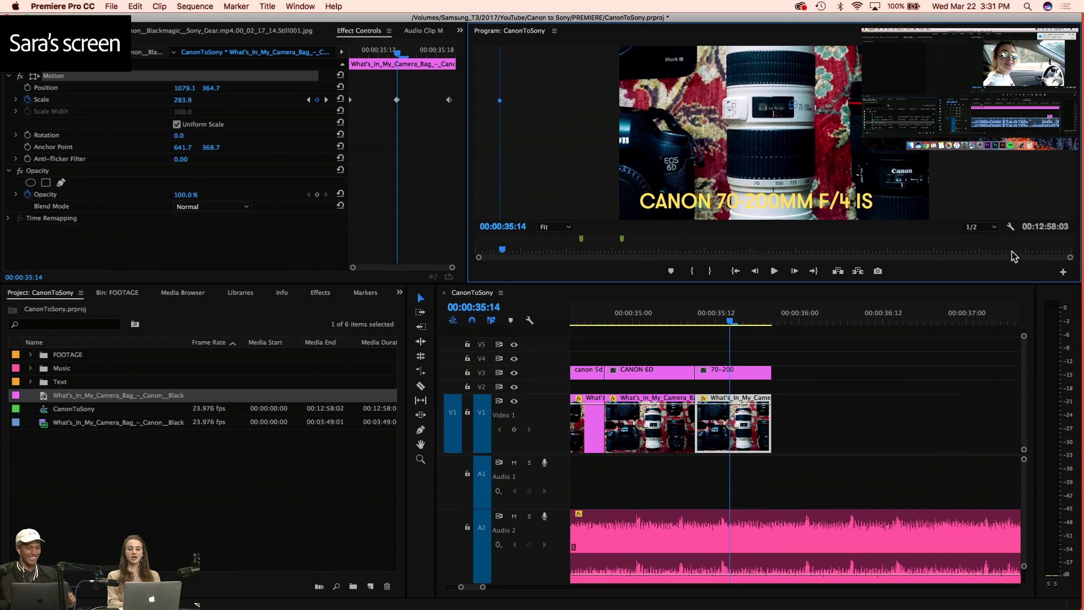
left_click(988, 229)
left_click(997, 181)
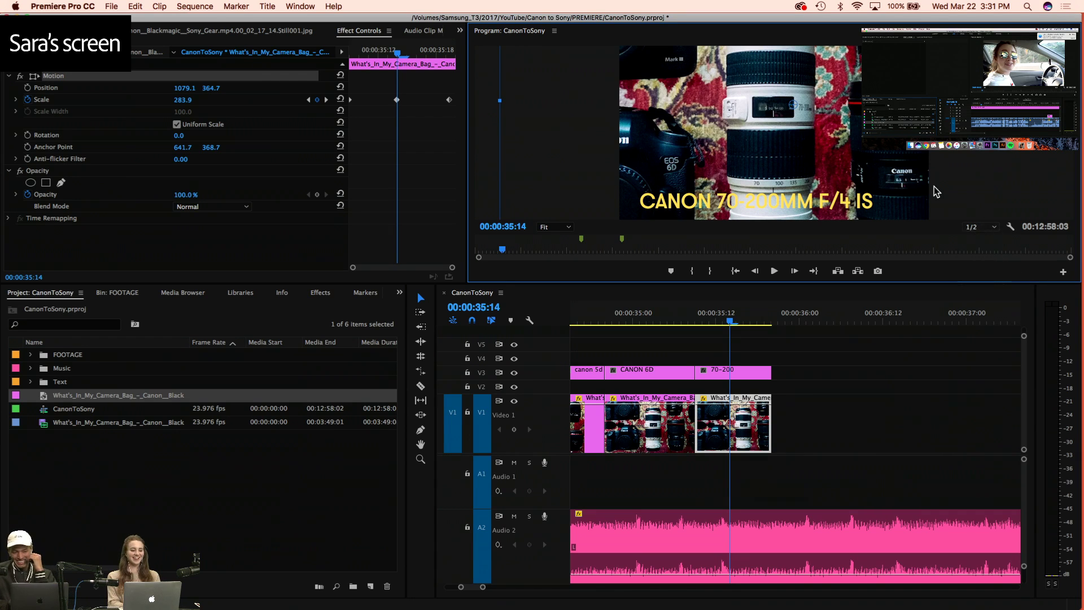
Load C0011.MP4 from the FOOTAGE bin for preview and switch its playback resolution to Full and back to 1/2
left_click(140, 294)
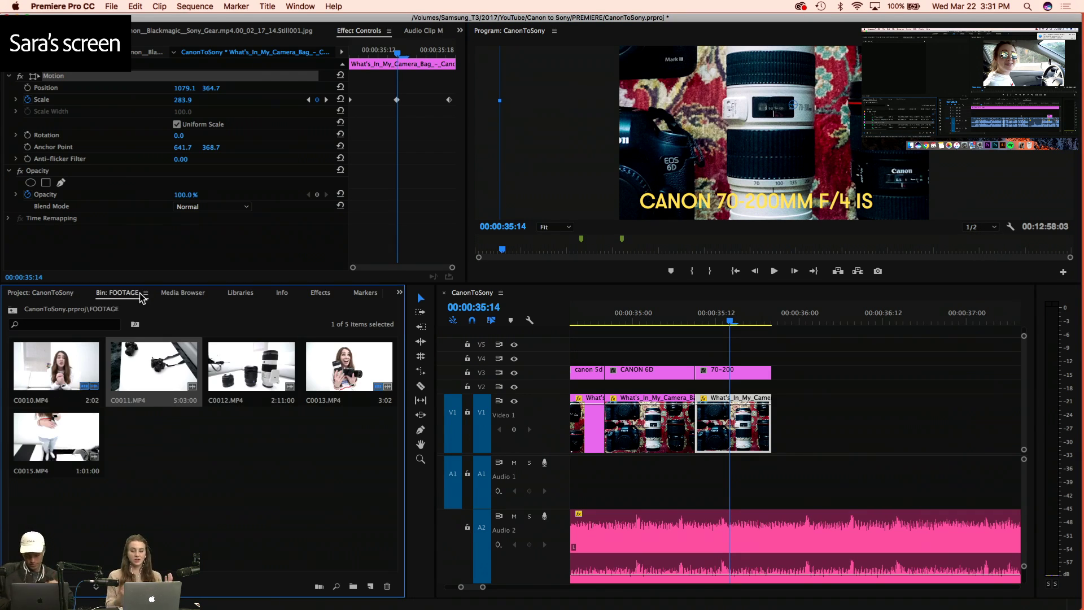
key("shift+o")
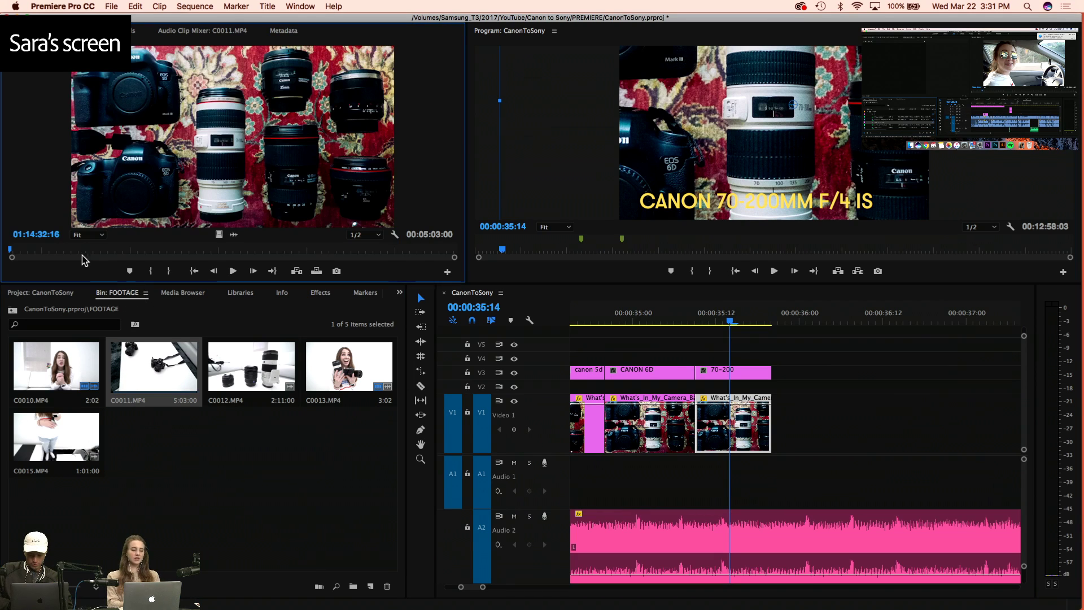
left_click(120, 250)
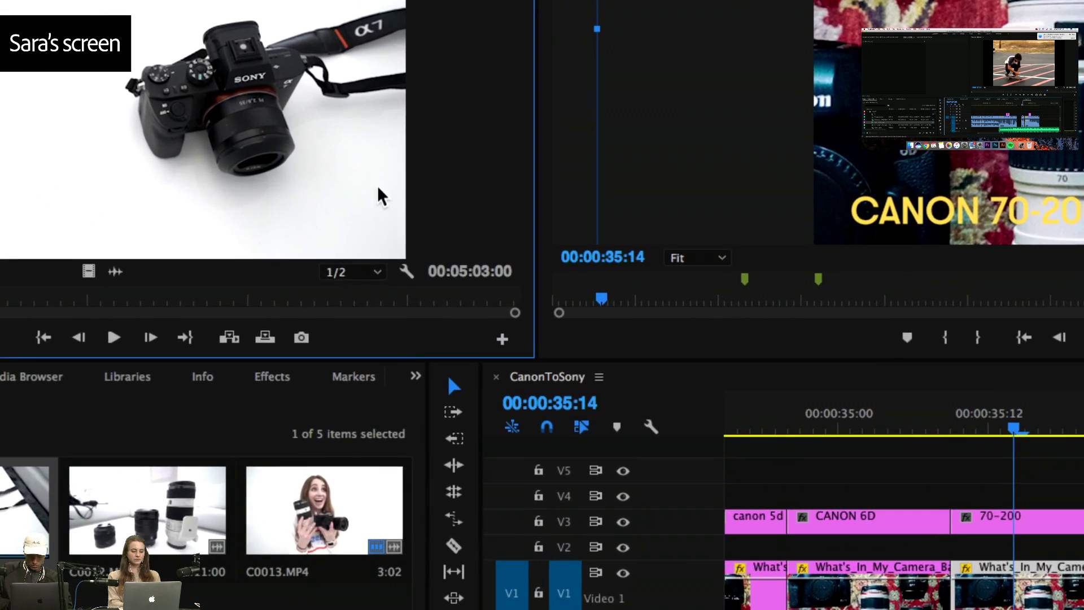
left_click_drag(357, 277, 354, 269)
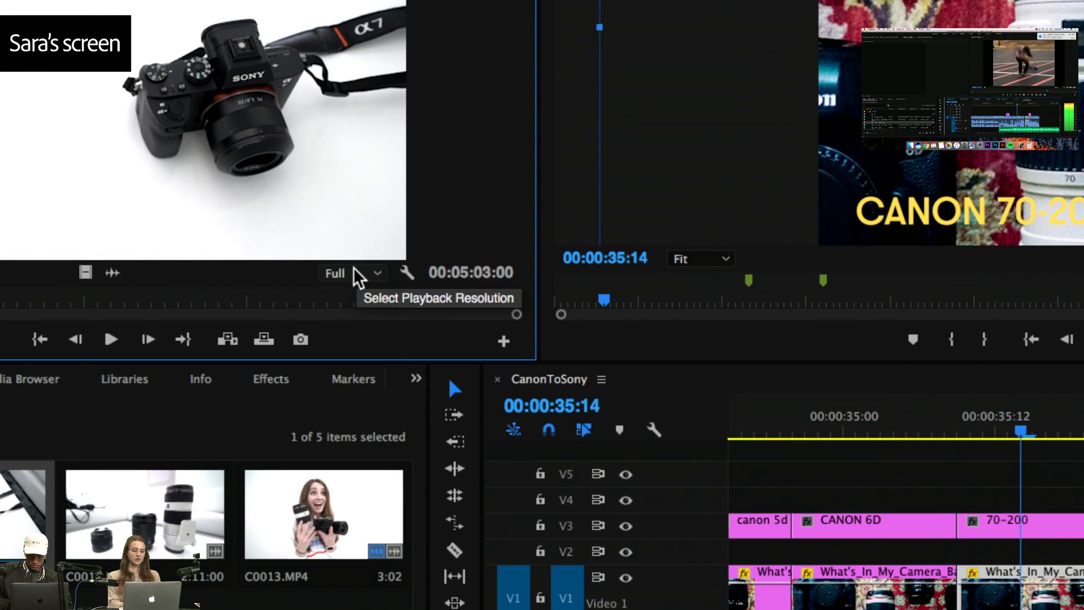
left_click(355, 273)
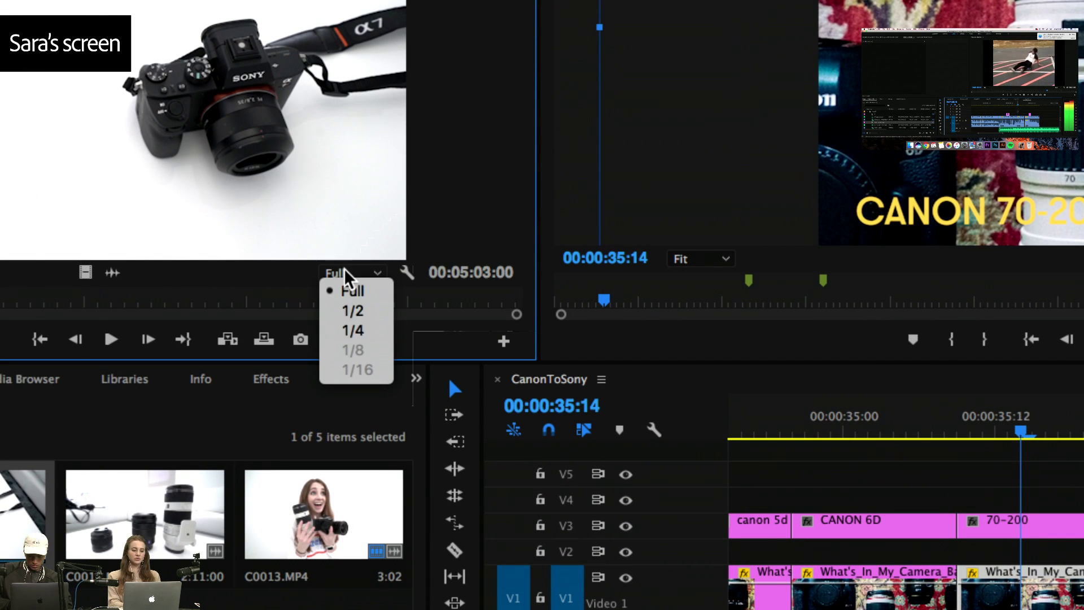
left_click(370, 312)
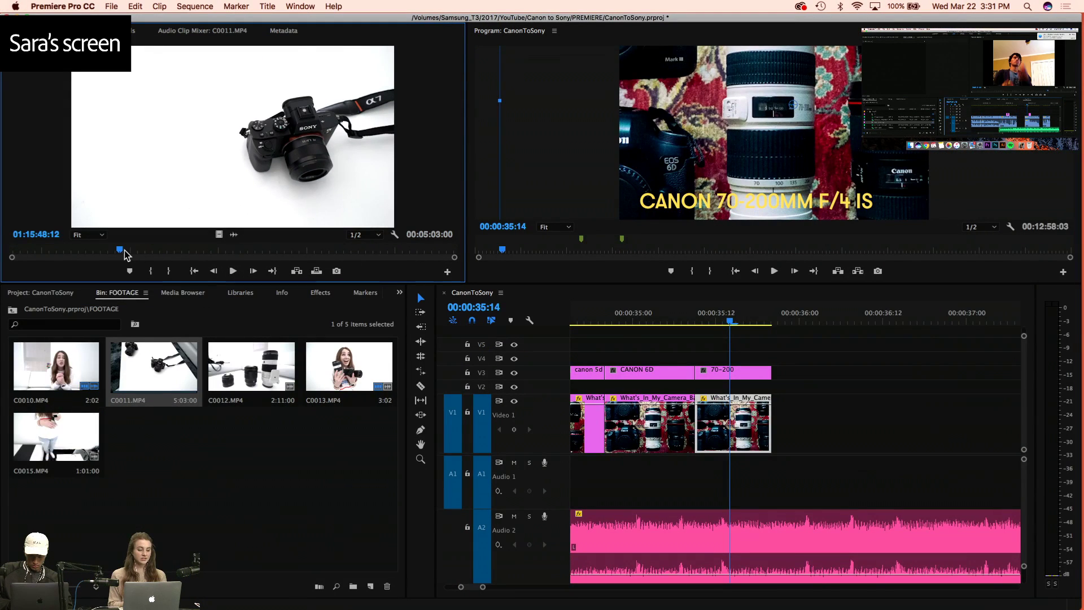
Play and skim through the Sony camera shots in C0011.MP4 at 1/2 playback resolution
left_click(123, 249)
key("space")
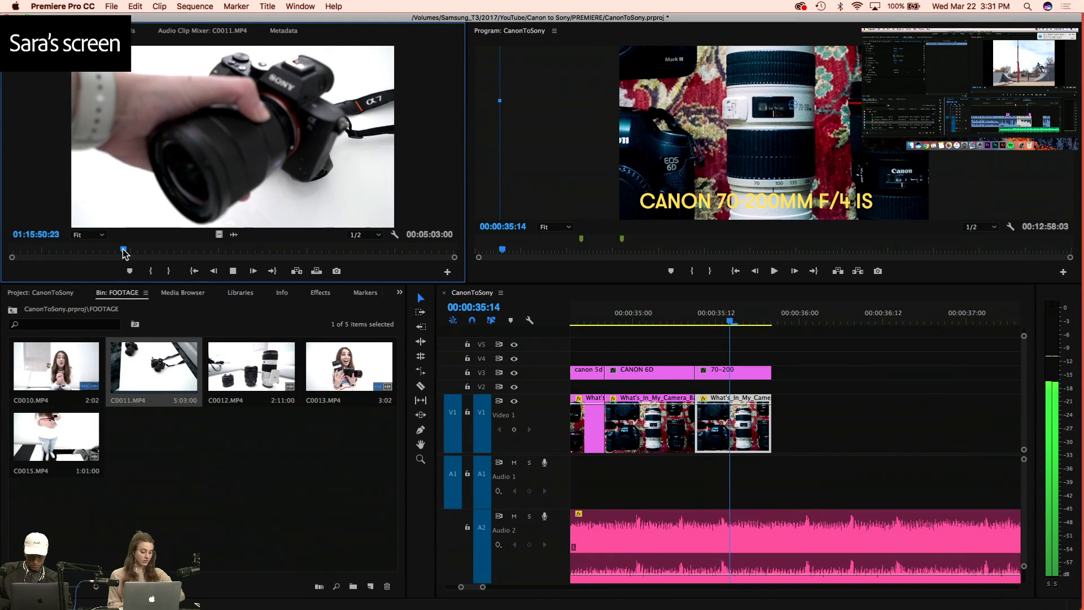
key("space")
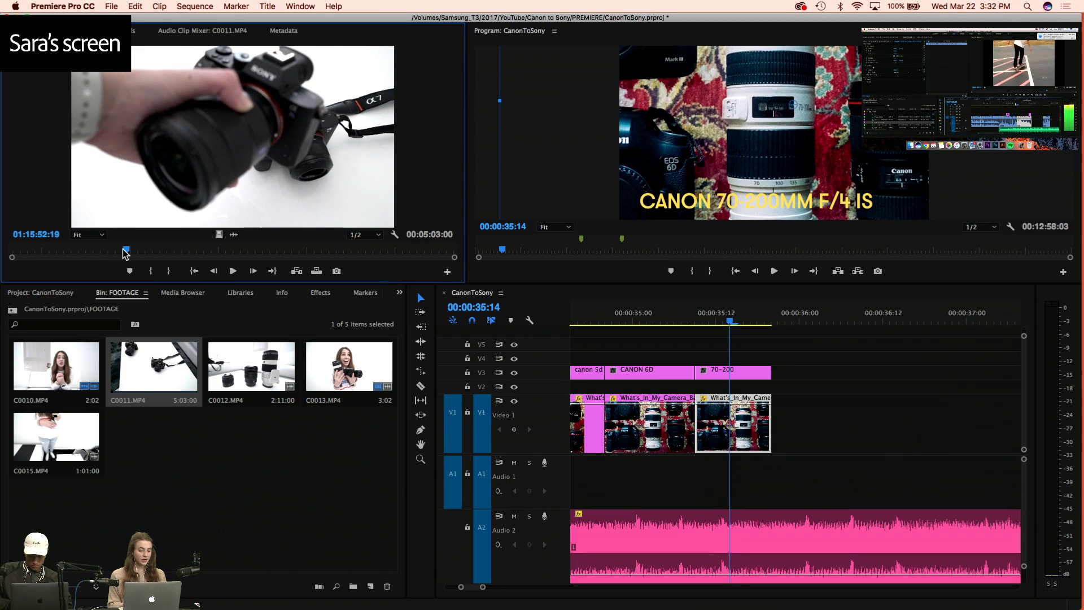
left_click(148, 250)
left_click(253, 253)
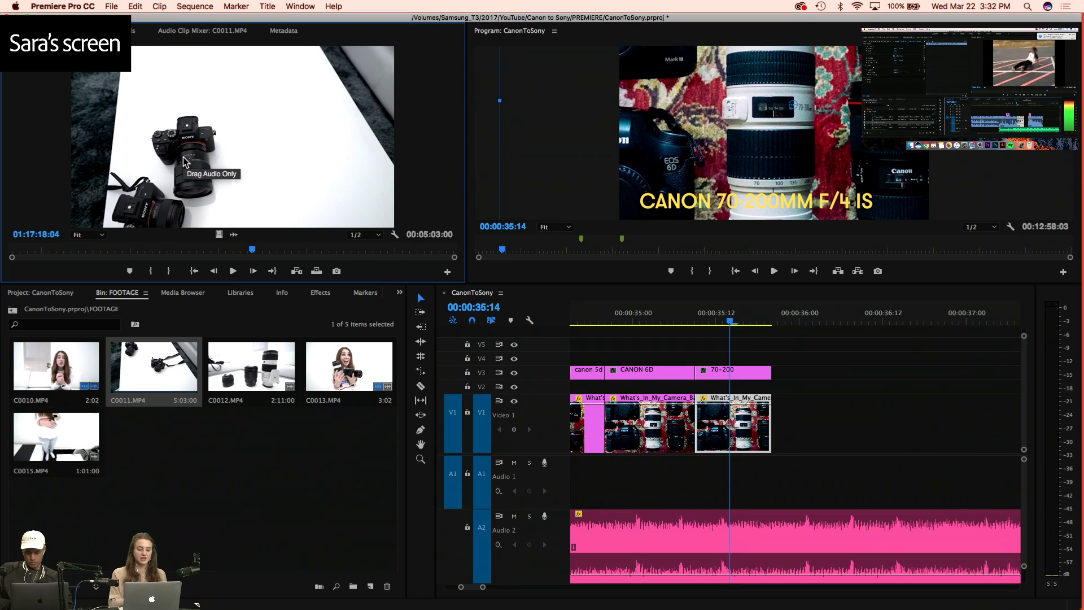
left_click(224, 254)
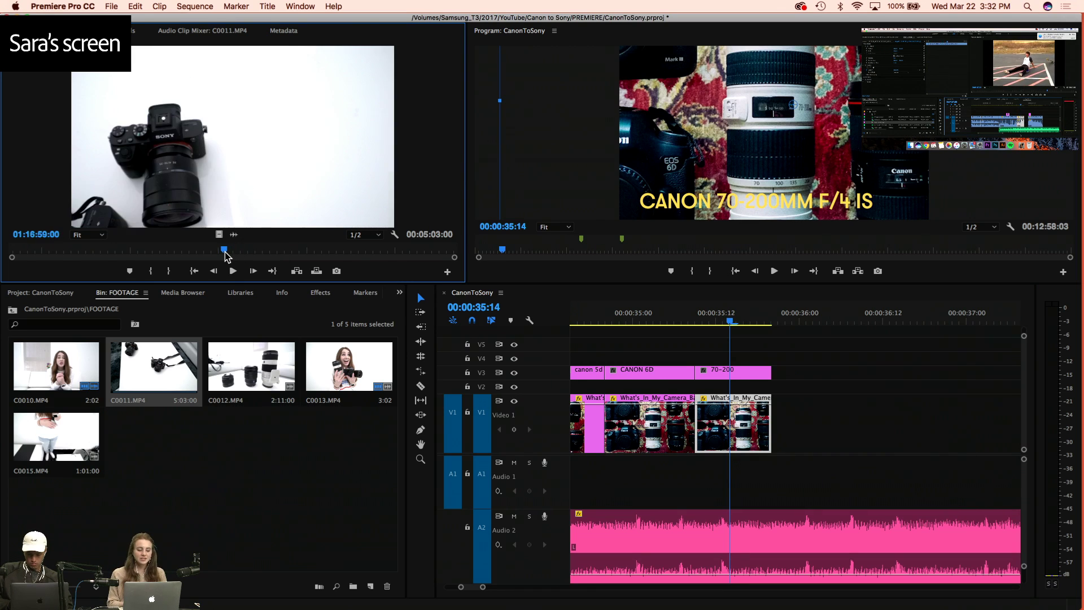
Set the source playback resolution to Full and preview C0011.MP4 at that quality
key("space")
left_click(371, 235)
left_click(361, 240)
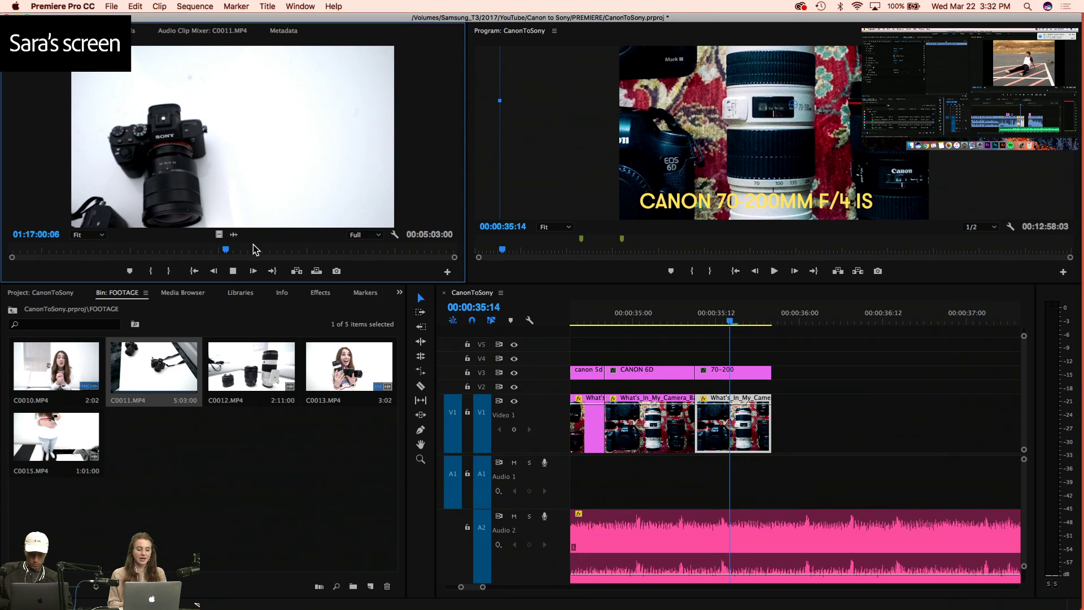
key("space")
left_click(133, 254)
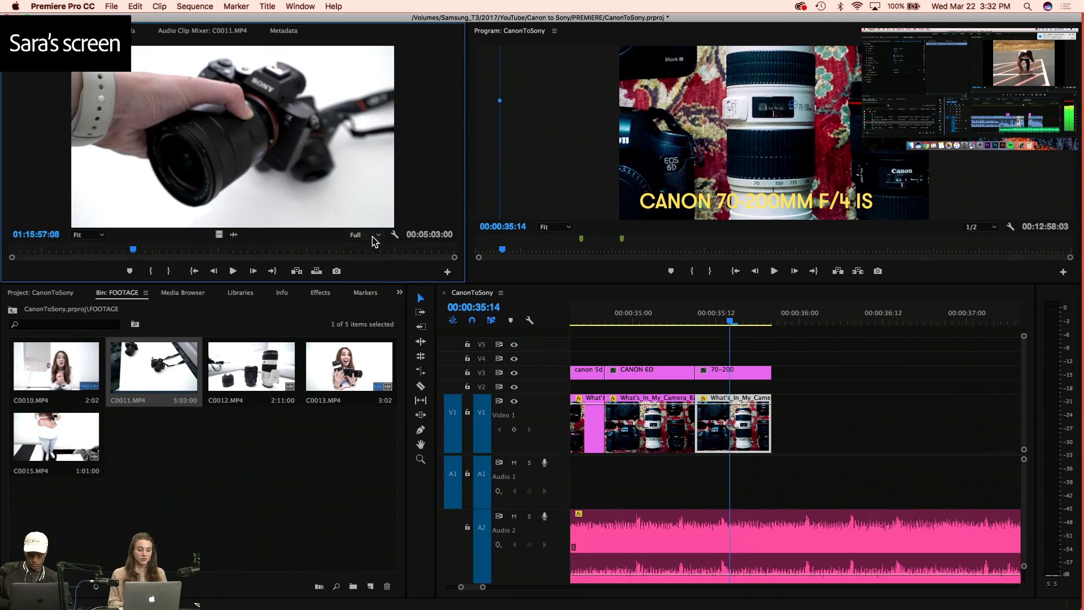
Return the source playback resolution to 1/2, scrub the clip, and check the resolution options for source and program
left_click(365, 235)
left_click(376, 257)
mouse_move(138, 252)
left_mouse_down()
mouse_move(170, 252)
mouse_move(153, 252)
left_mouse_up()
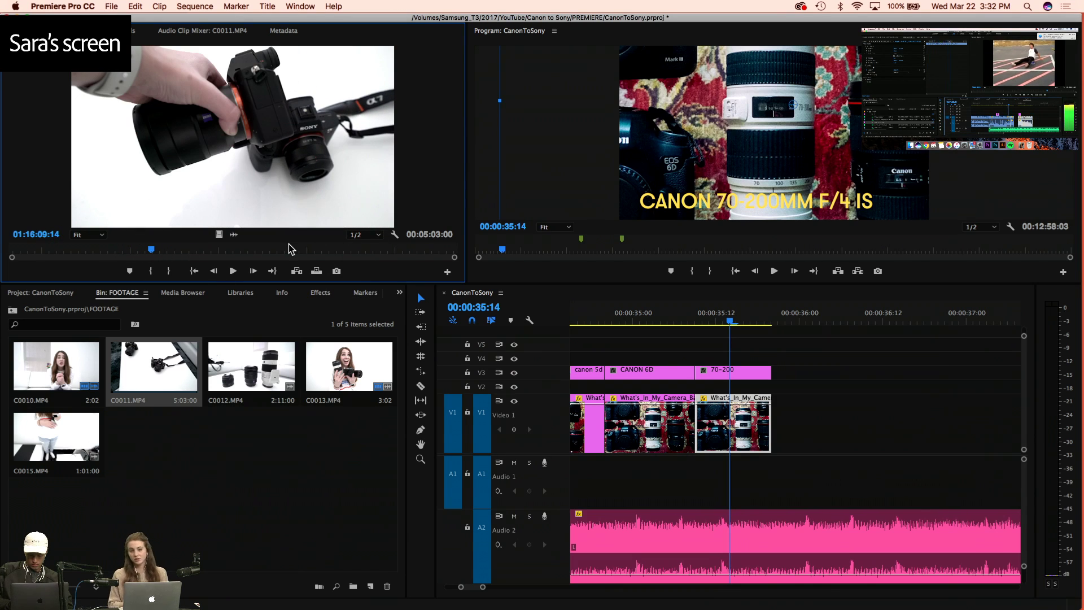
left_click(359, 235)
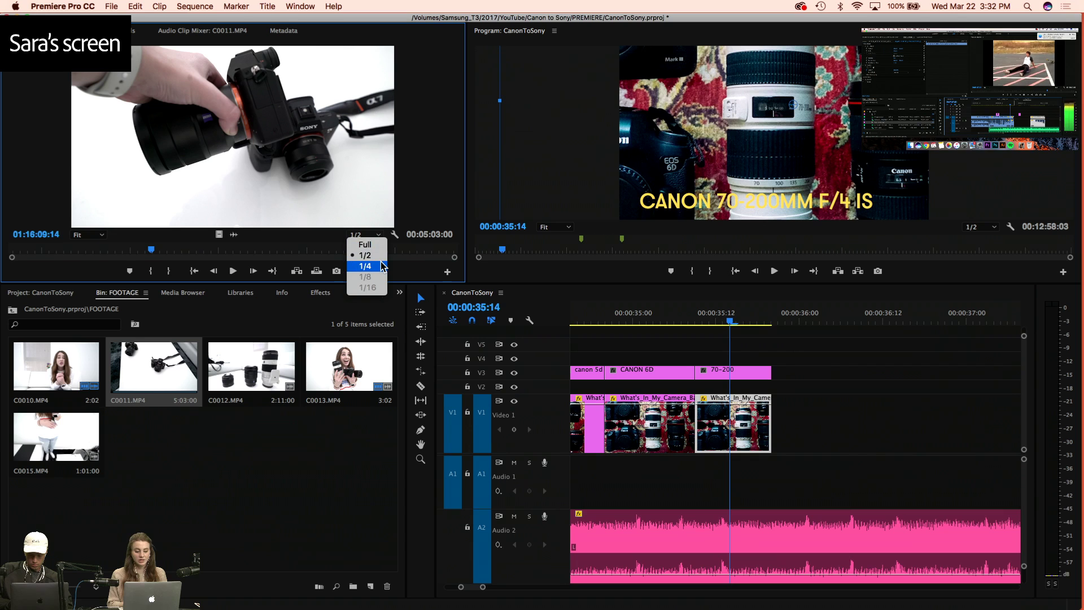
left_click(378, 259)
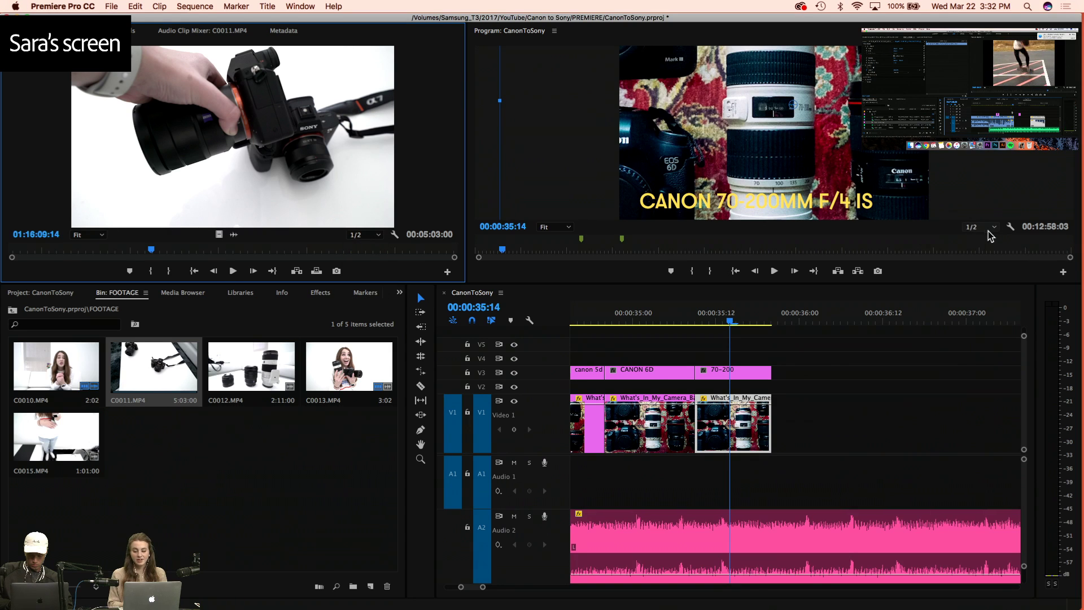
left_click(984, 228)
key("Escape")
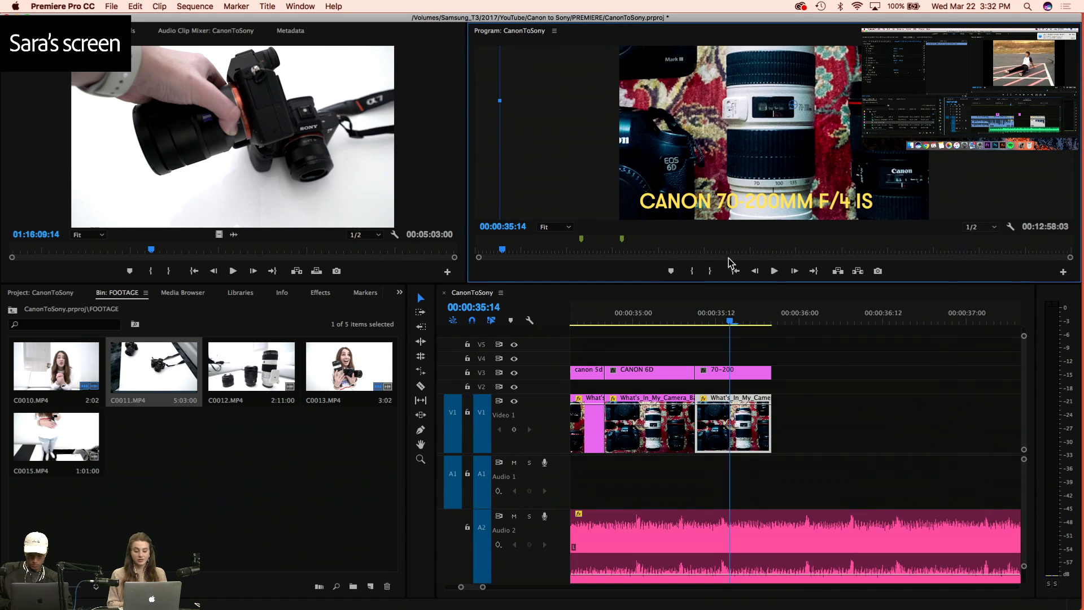
Delete the middle Scale keyframe of the still under the 70-200 title and play back the section
left_click(683, 318)
left_click_drag(682, 318, 716, 320)
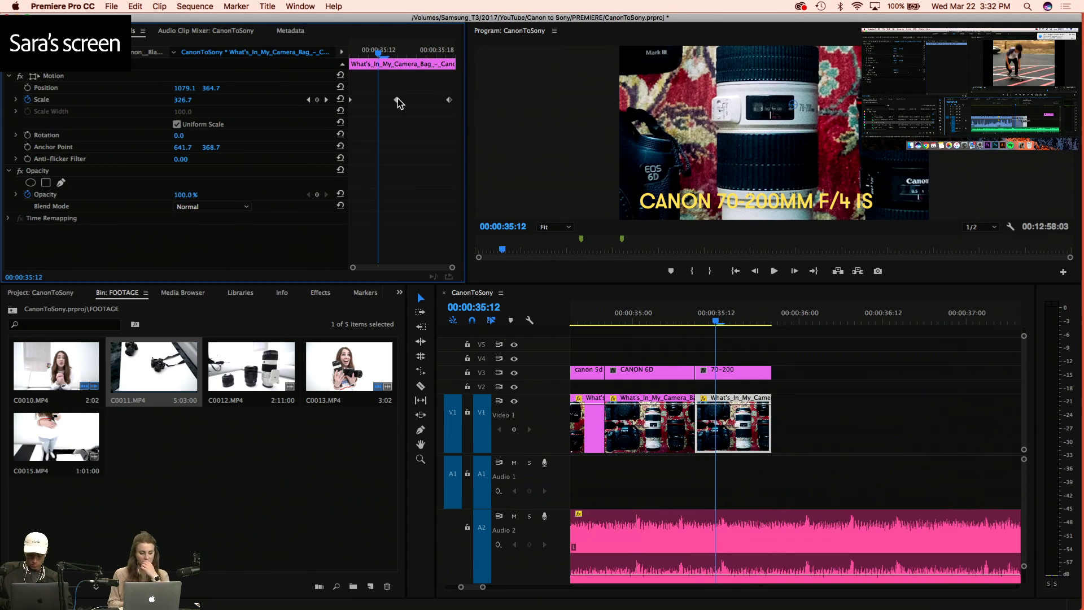
left_click_drag(398, 105, 400, 103)
left_click(694, 312)
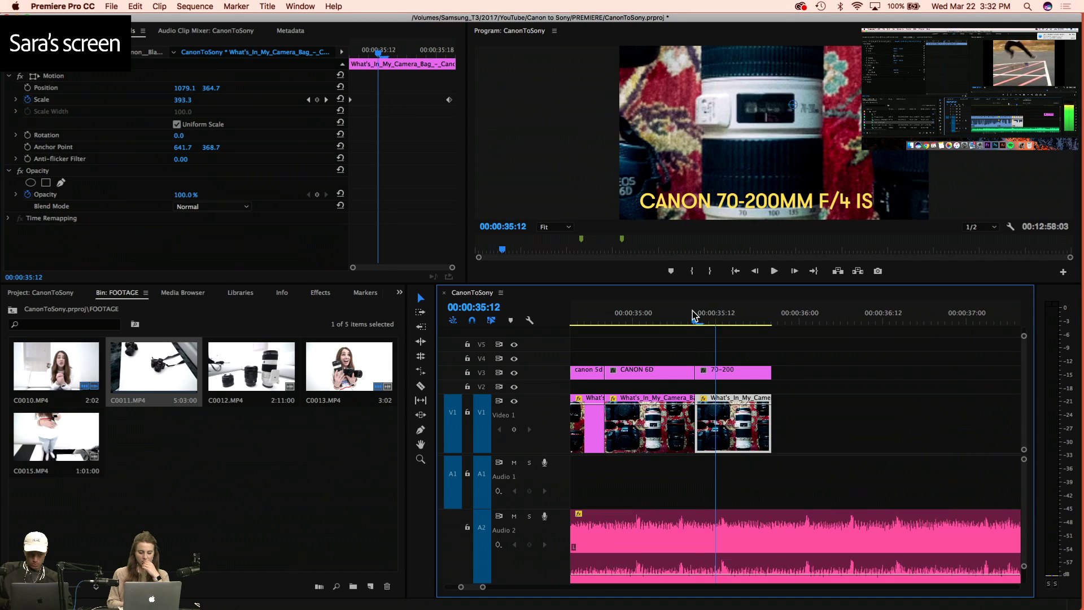
key("space")
left_click(678, 312)
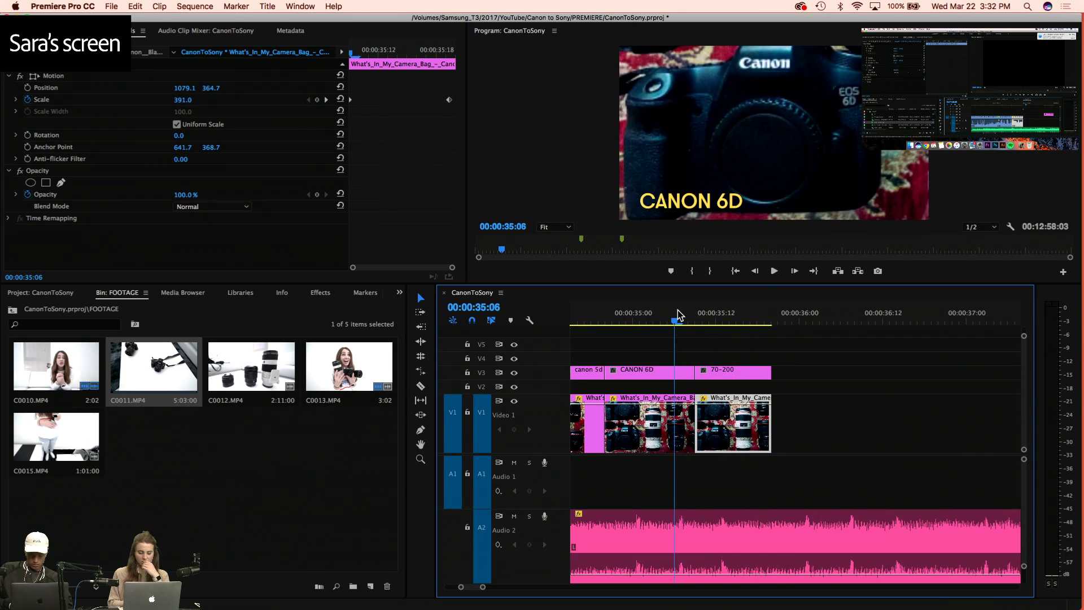
key("space")
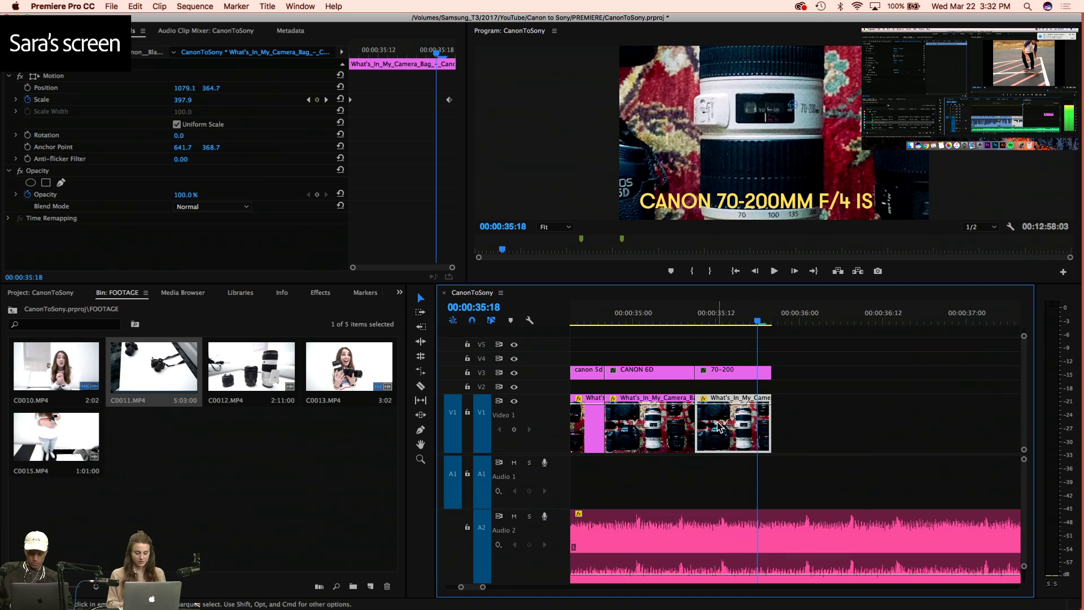
Turn off Scale keyframing for the still under the 70-200 title
left_click(27, 100)
left_click(636, 331)
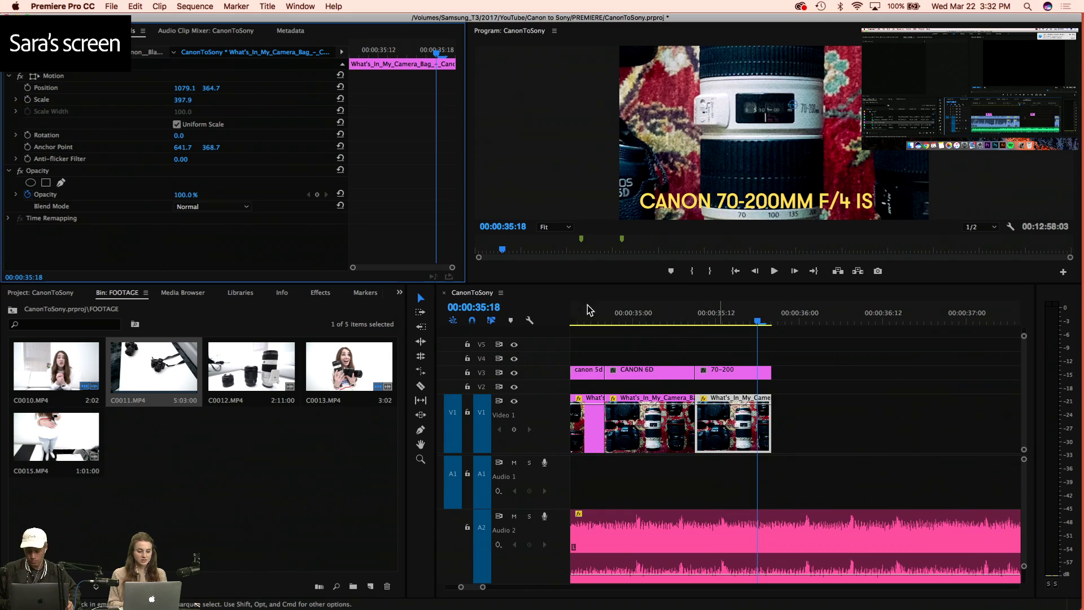
left_click(736, 446)
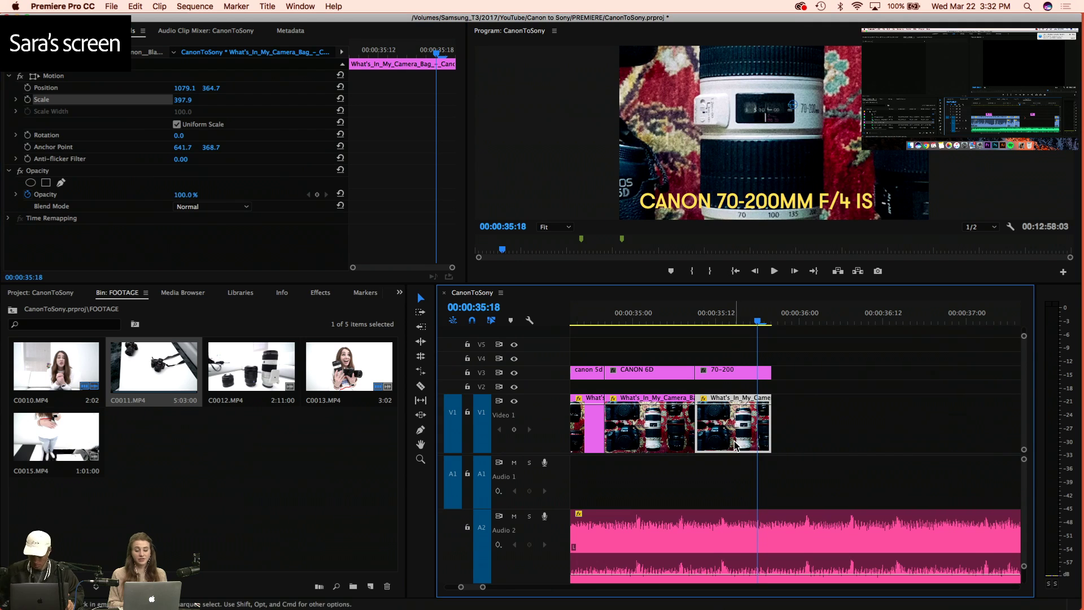
Copy the still under the CANON 6D title and paste its Motion attributes onto the still under the 70-200 title
left_click(669, 334)
left_click(661, 319)
left_click(670, 450)
key("super+c")
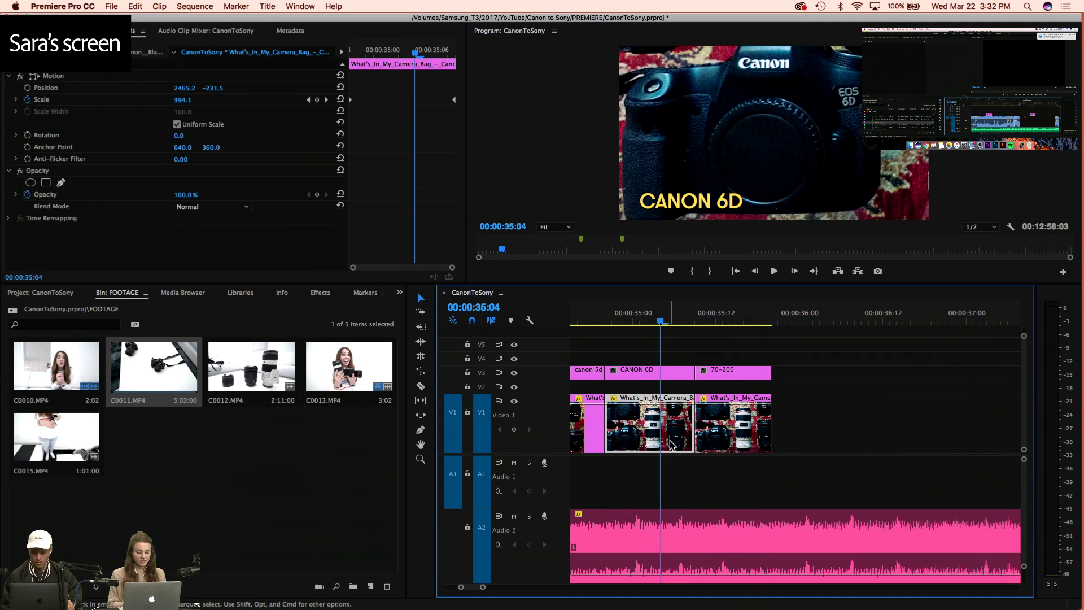
left_click(732, 432)
key("super+alt+v")
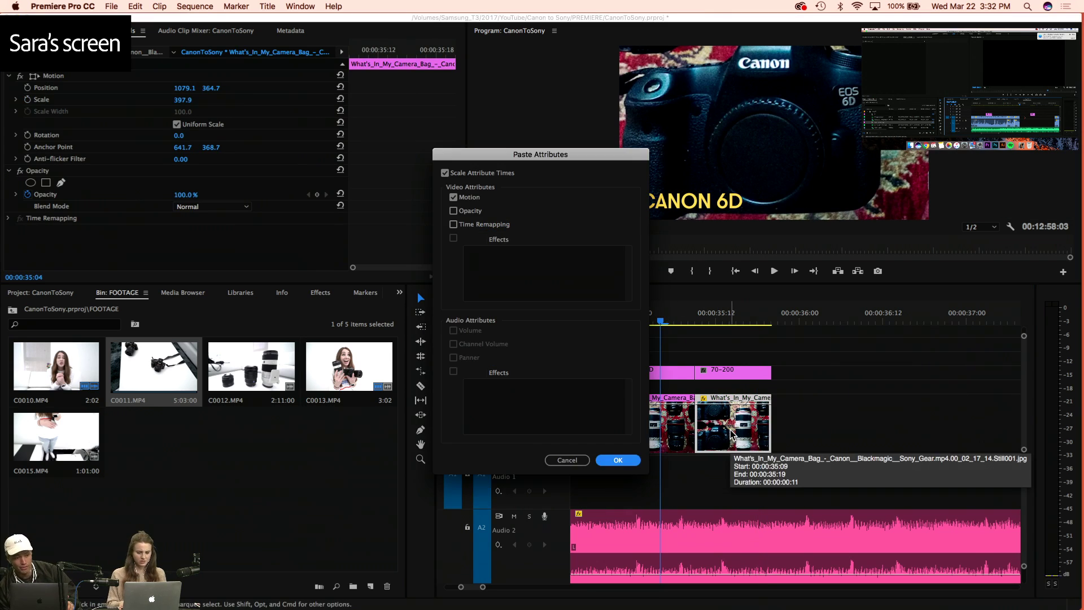
key("Return")
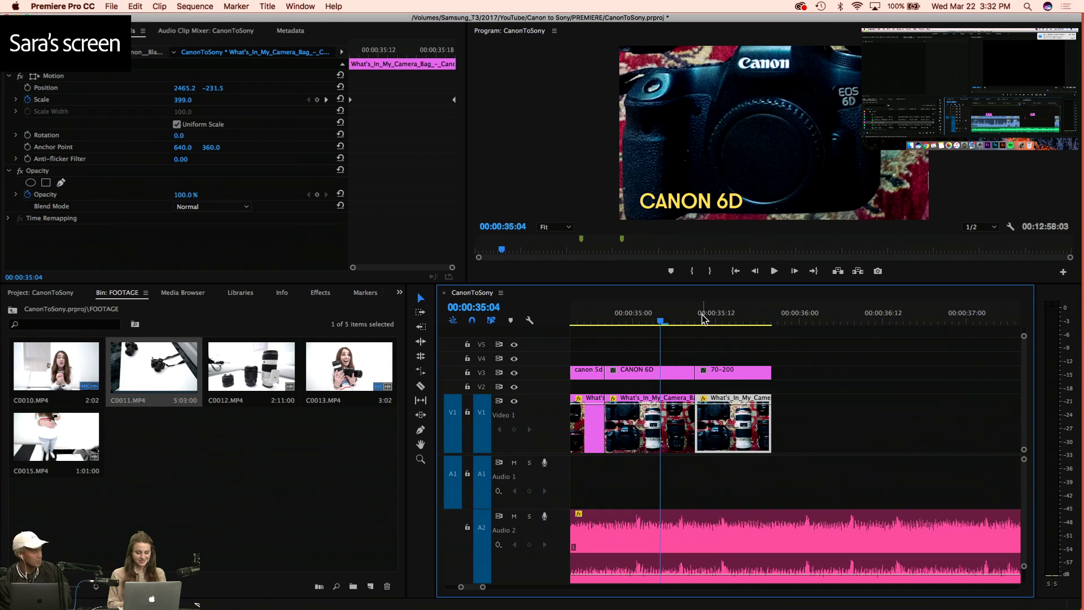
Play back the CANON 6D and 70-200 stills to check the pasted motion and its Scale keyframes
key("space")
key("space")
key("Left")
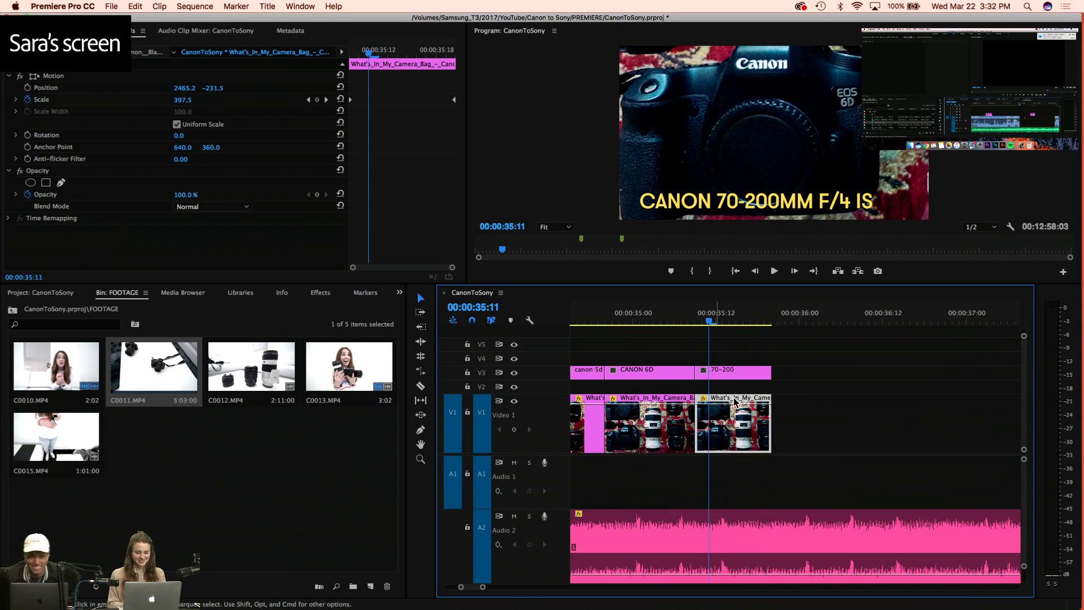
left_click(460, 110)
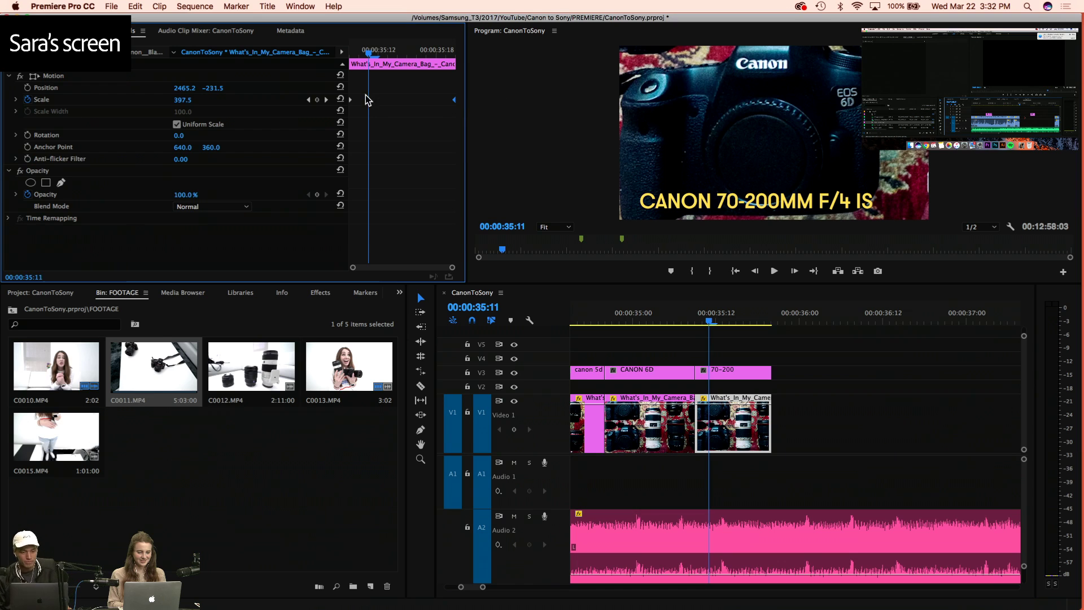
scroll(664, 338, "up", 2)
left_click(667, 315)
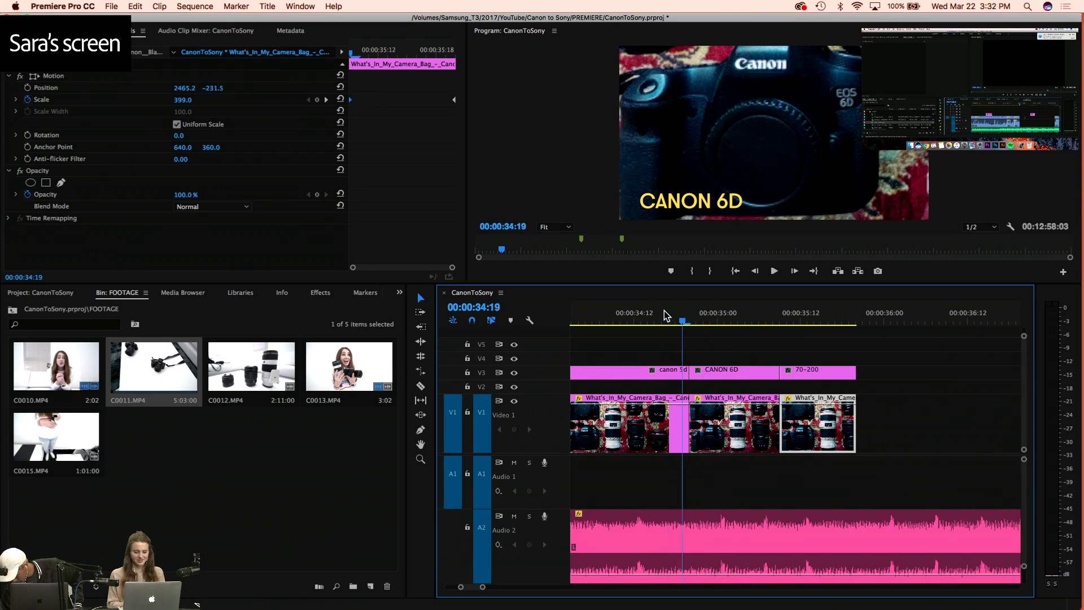
key("space")
key("space")
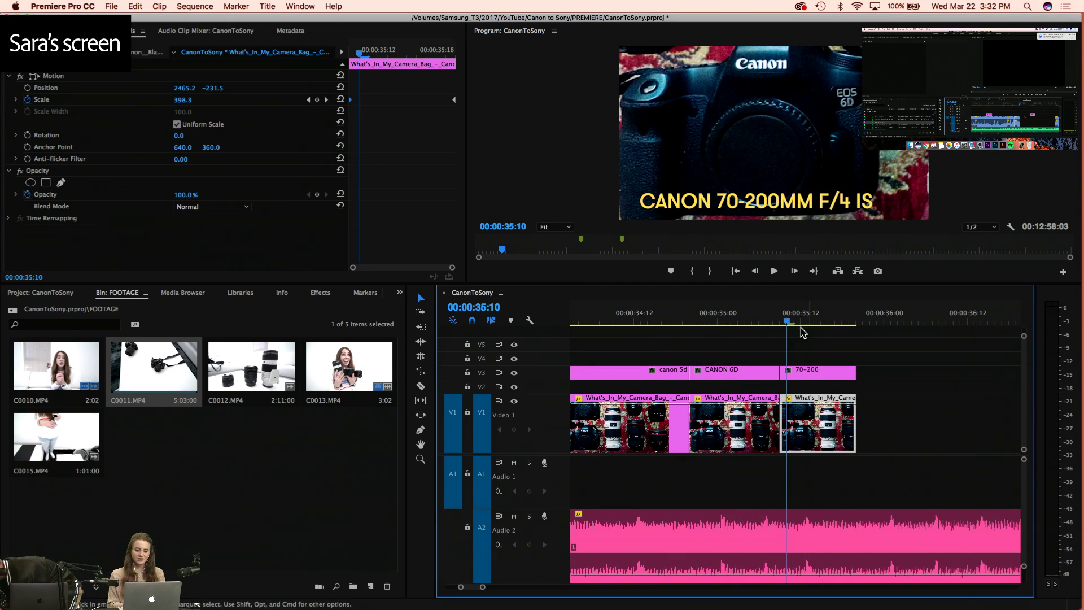
left_click_drag(785, 319, 794, 320)
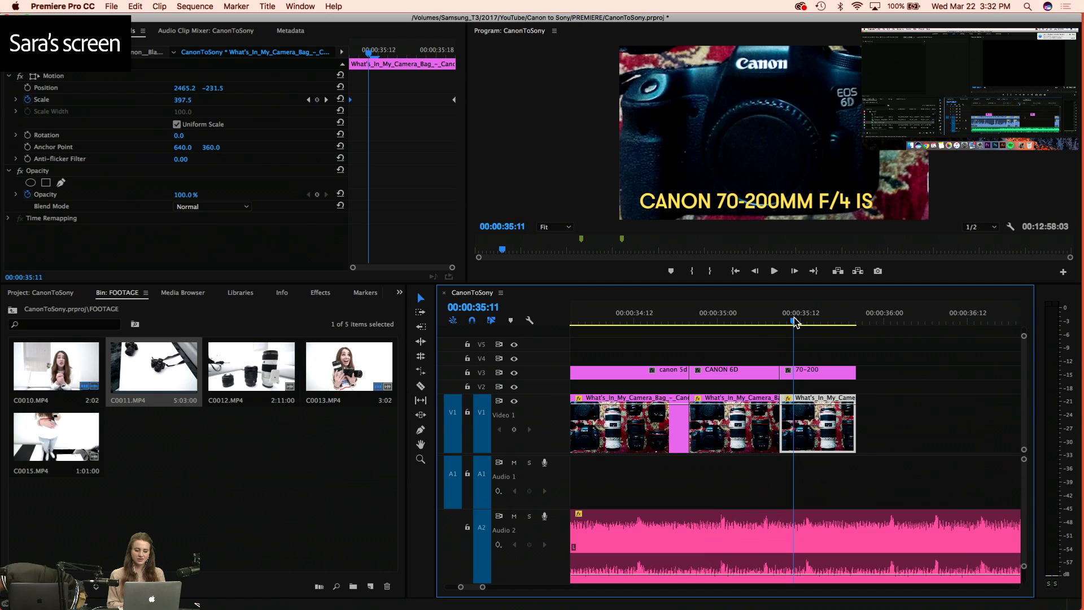
At 00:00:35:14, remove the Scale keyframes from the still under the 70-200 title
double_click(828, 444)
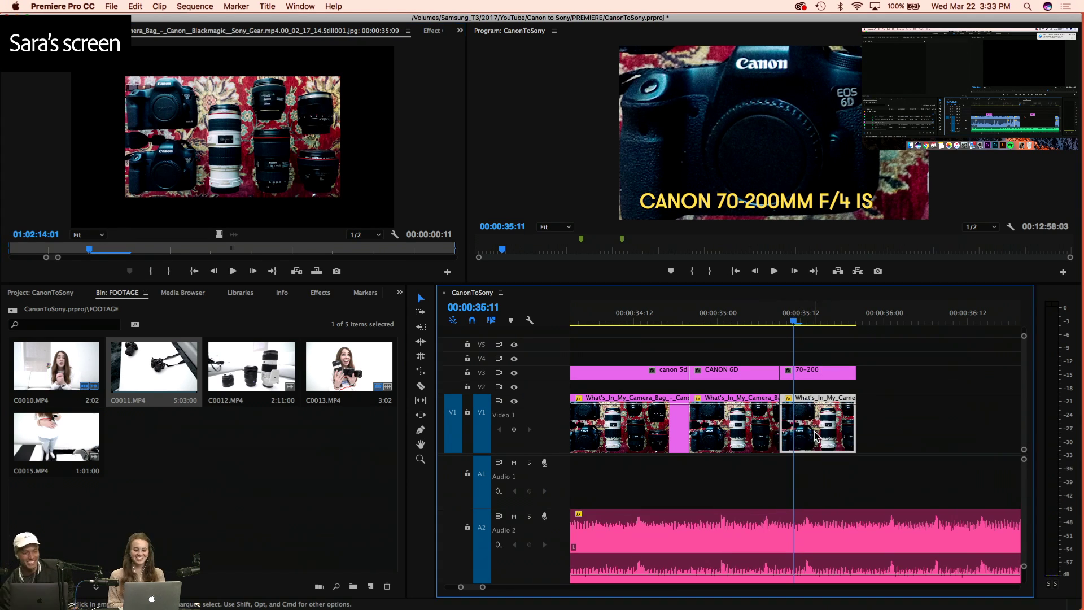
left_click(746, 318)
left_click_drag(749, 314, 814, 315)
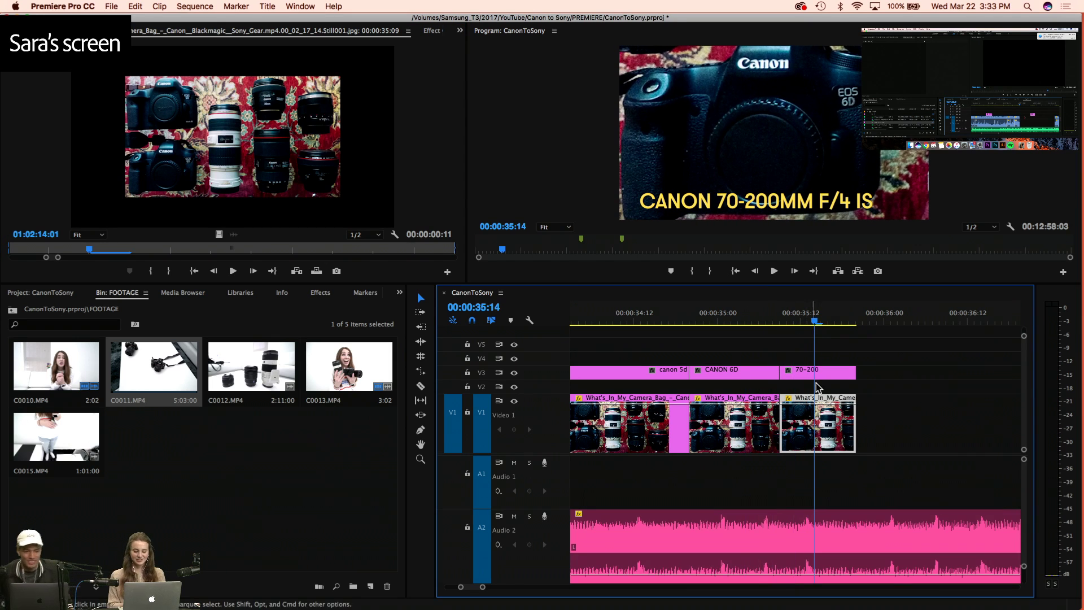
left_click(432, 31)
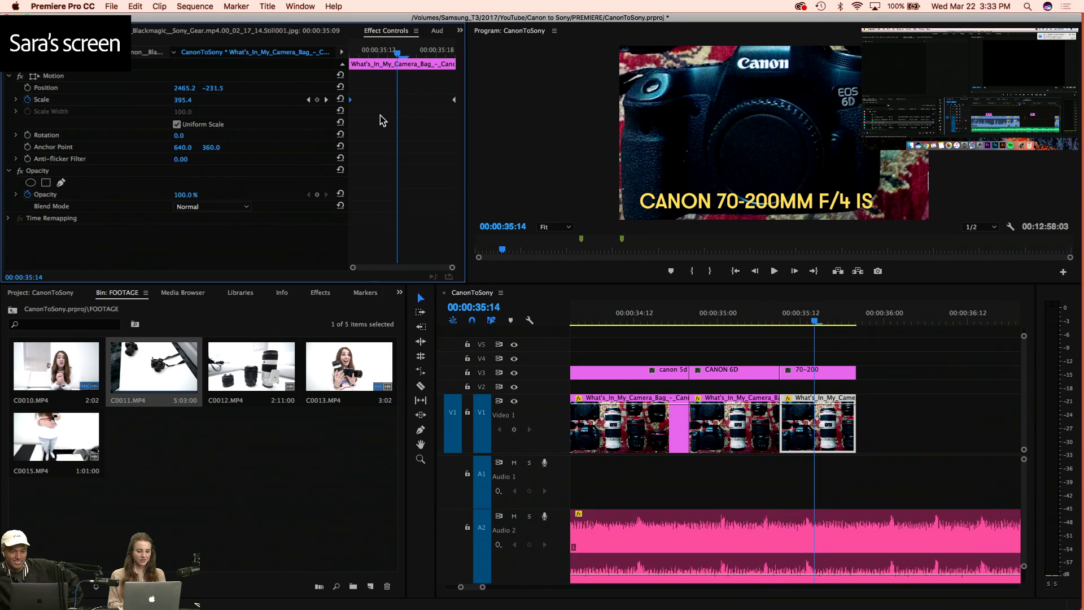
key("ctrl+z")
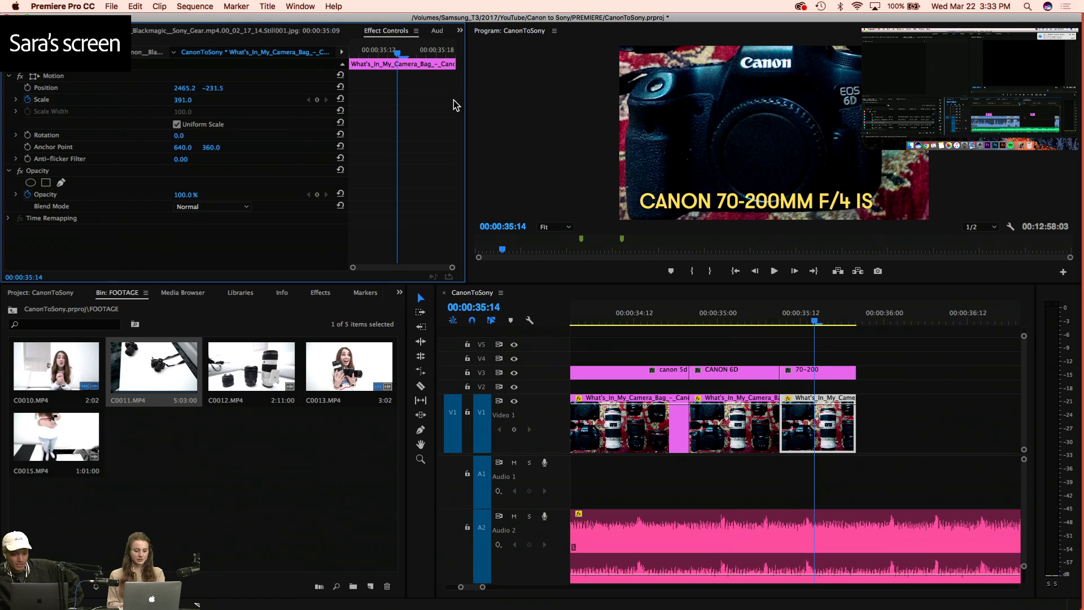
left_click(804, 428)
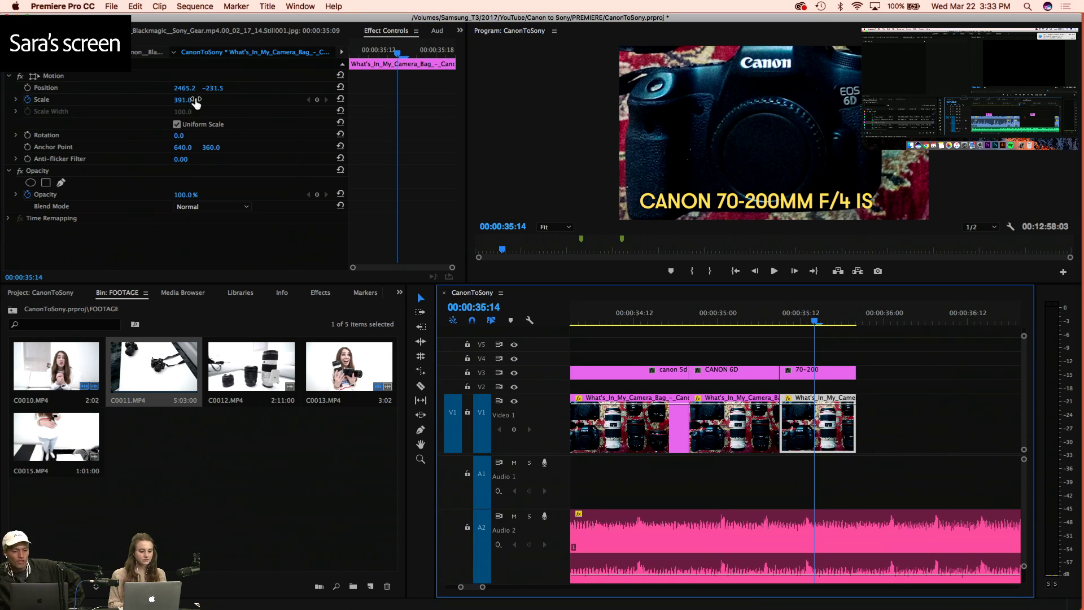
Scale the photo under the 70-200 title to 224 and reposition it to 1182.8, 494.4 so the white lens fills the frame
left_click_drag(196, 103, 141, 93)
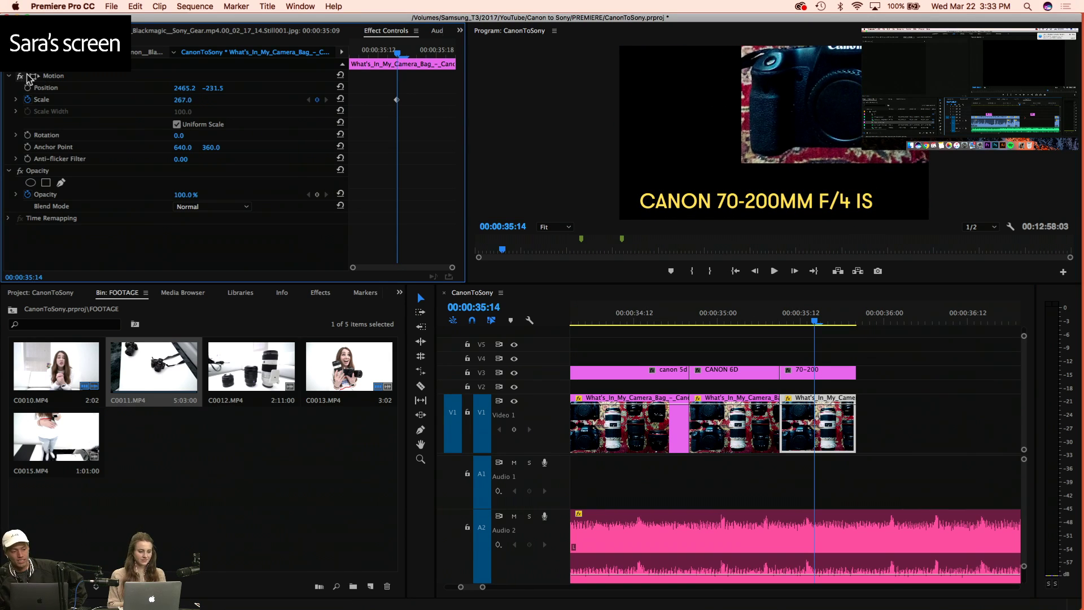
left_click(35, 78)
left_click_drag(846, 135, 648, 222)
left_click_drag(183, 100, 161, 100)
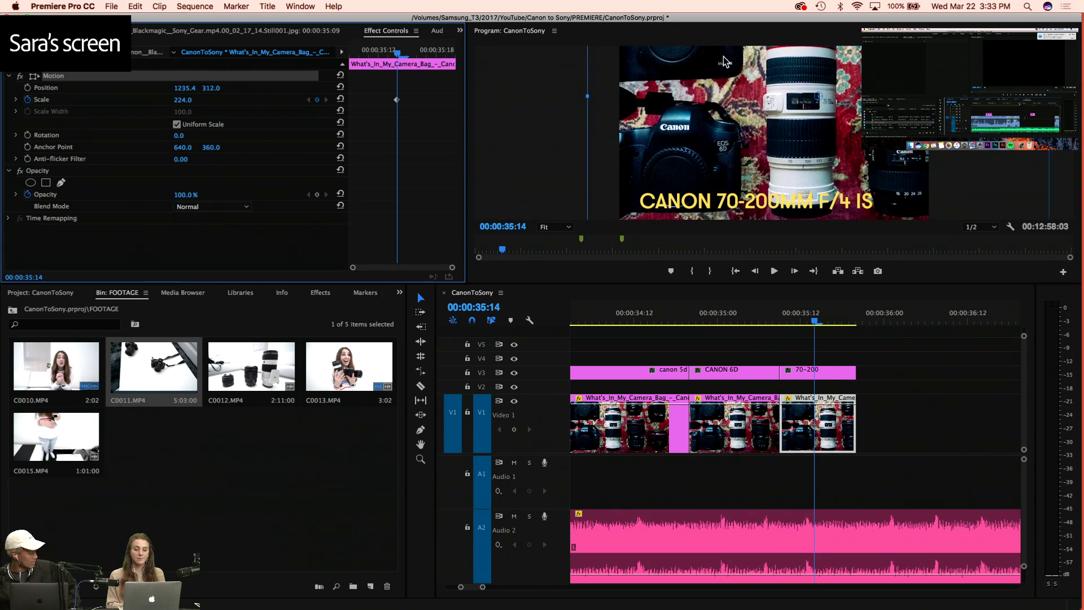
left_click_drag(763, 100, 755, 128)
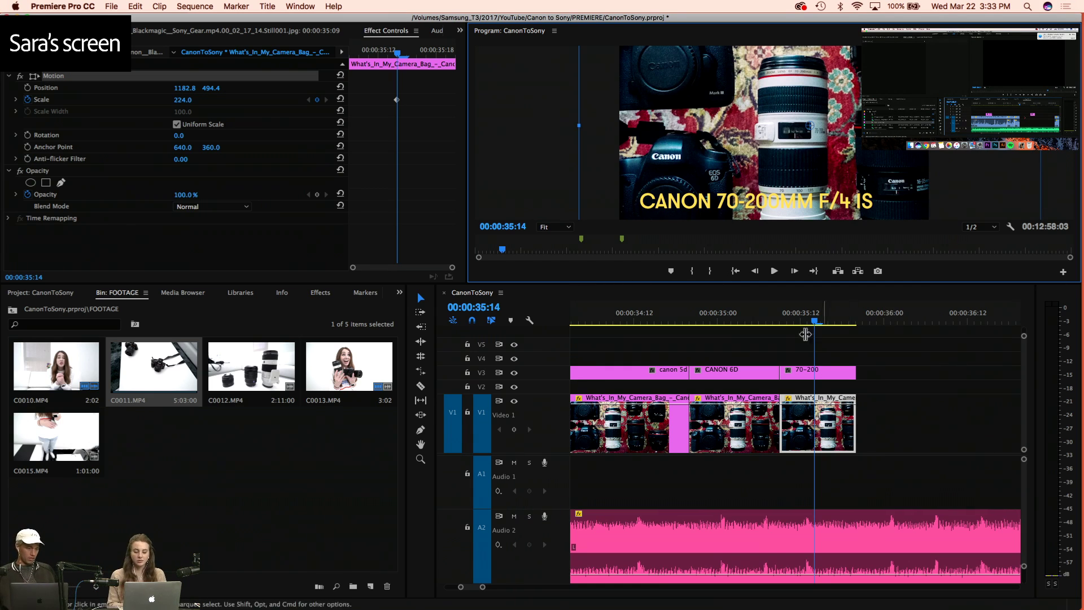
Play back the camera gear sequence from the Canon 5D III shot to review the zoomed photos and titles
left_click_drag(806, 325, 759, 323)
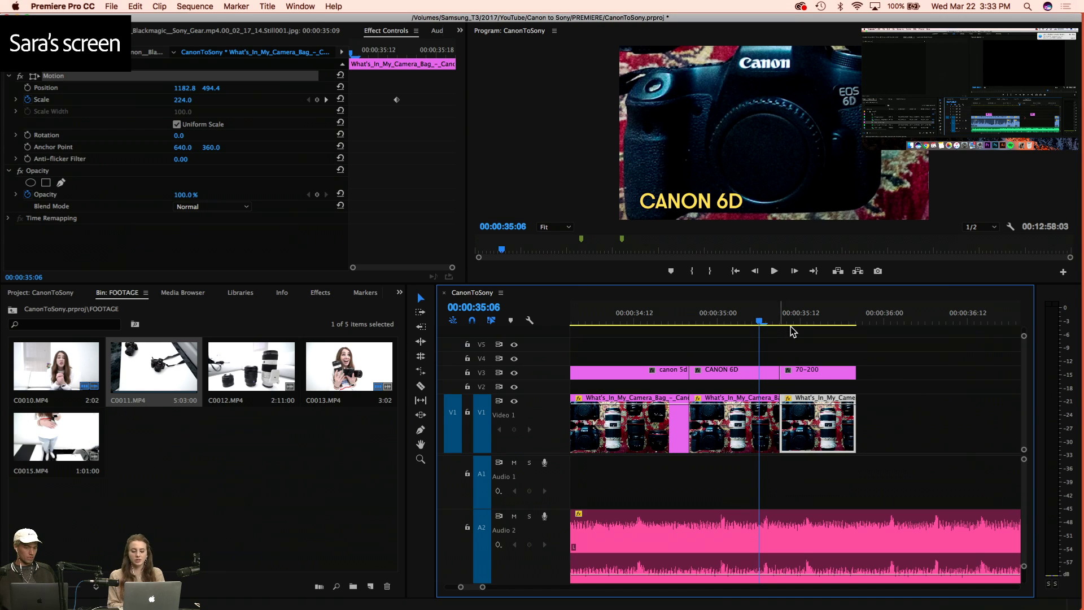
key("space")
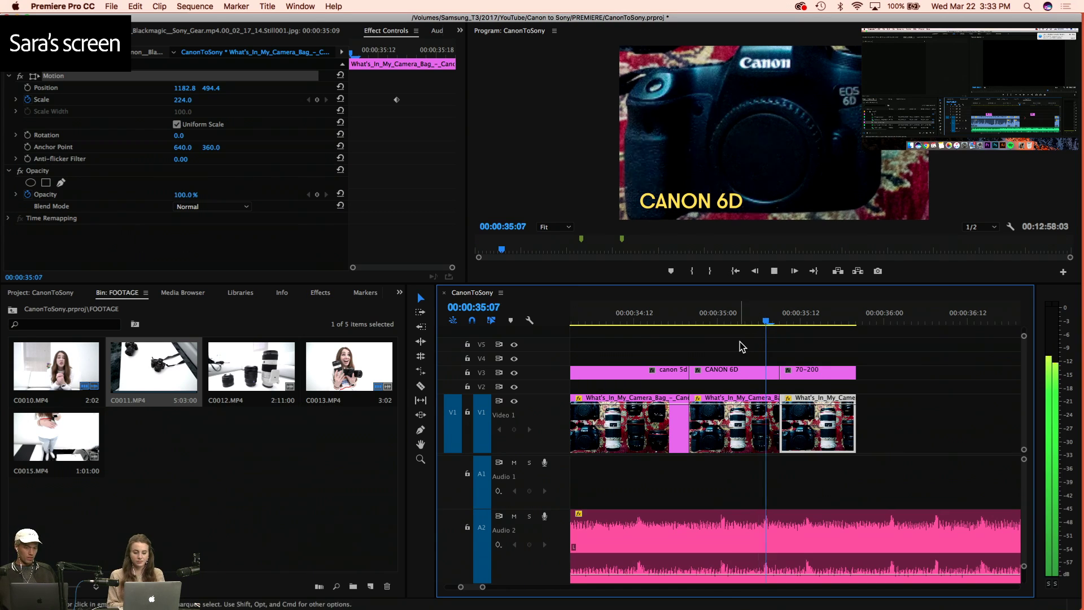
left_click_drag(785, 331, 685, 326)
key("space")
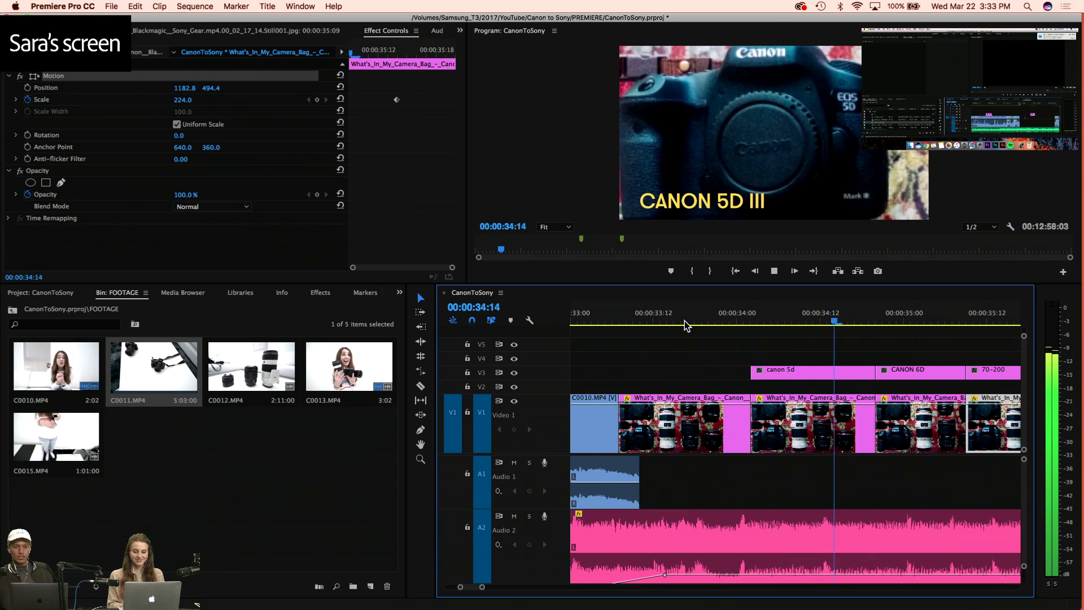
key("space")
key("minus")
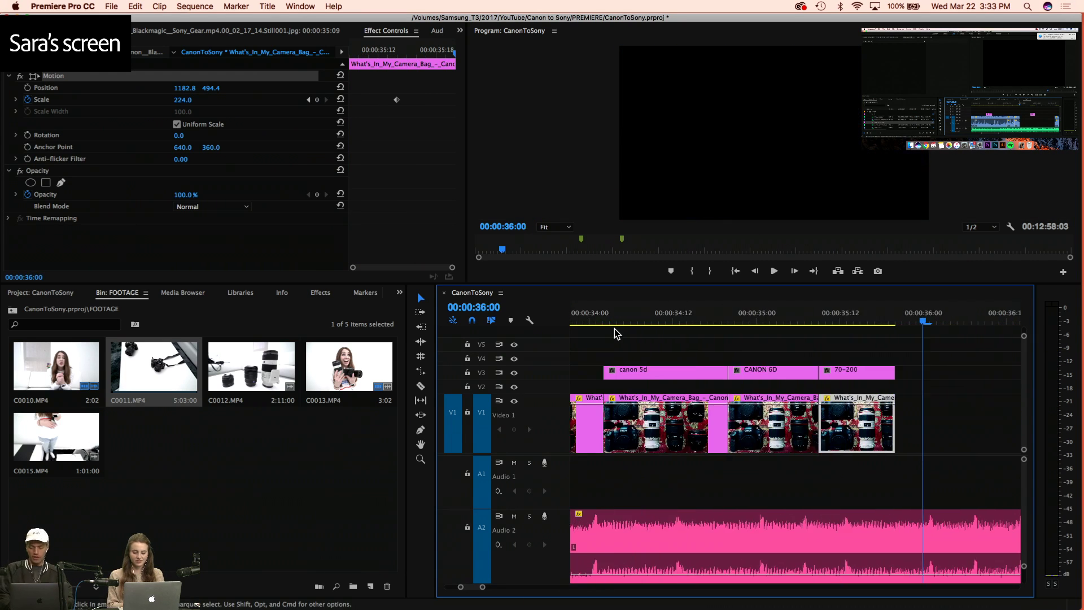
Move the photo clip under the CANON 6D title to track V4 above the canon 5d title and extend its start to 18 frames
left_click_drag(745, 435, 635, 357)
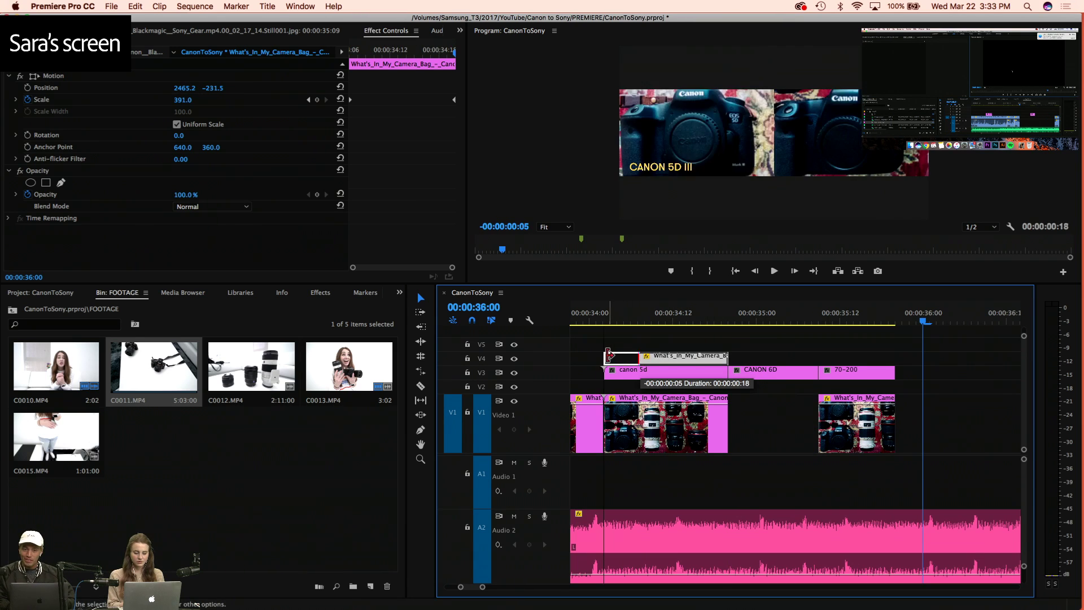
left_click(759, 371)
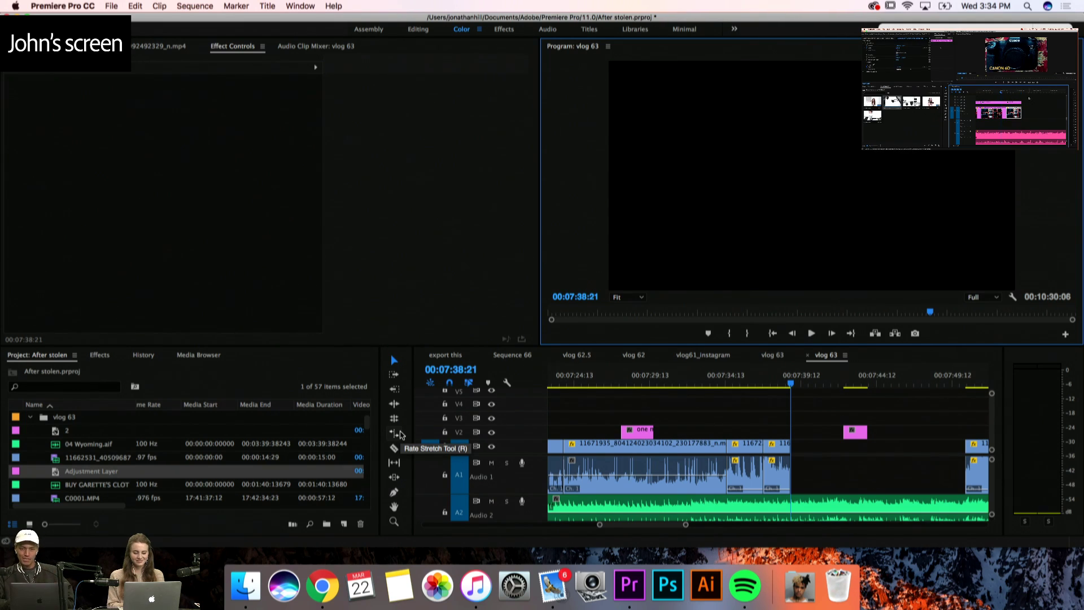
Switch to Finder and open the Seagate Backup Plus Drive
left_click(238, 577)
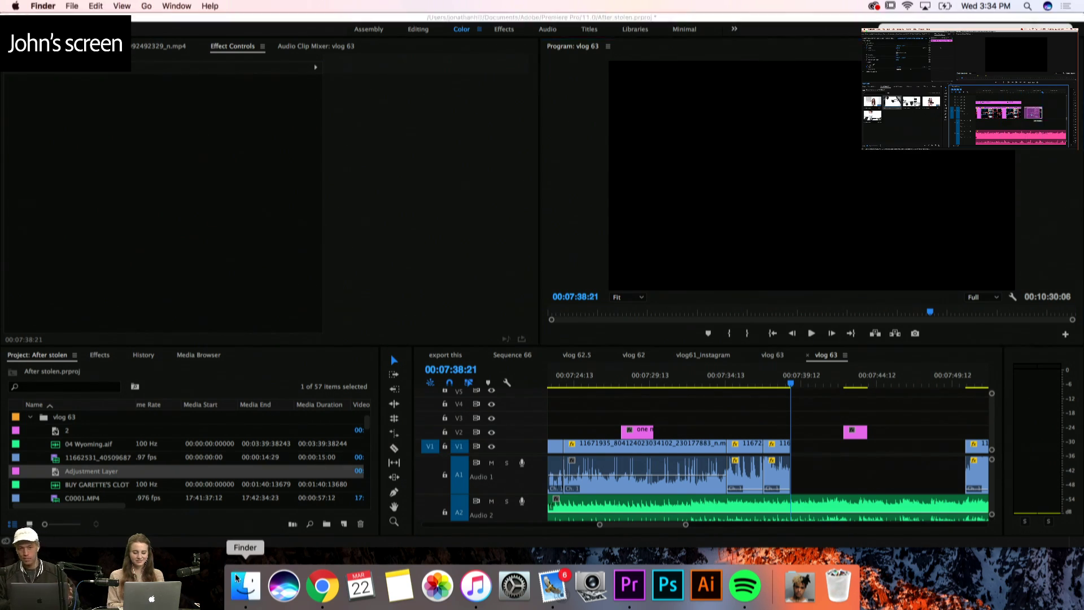
scroll(130, 384, "down", 3)
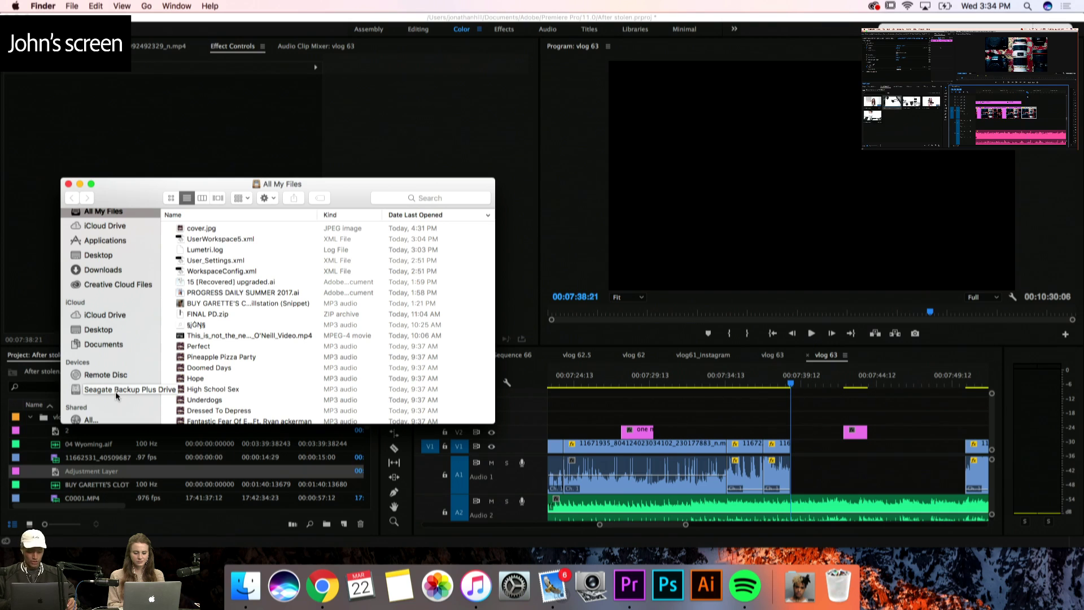
left_click(115, 392)
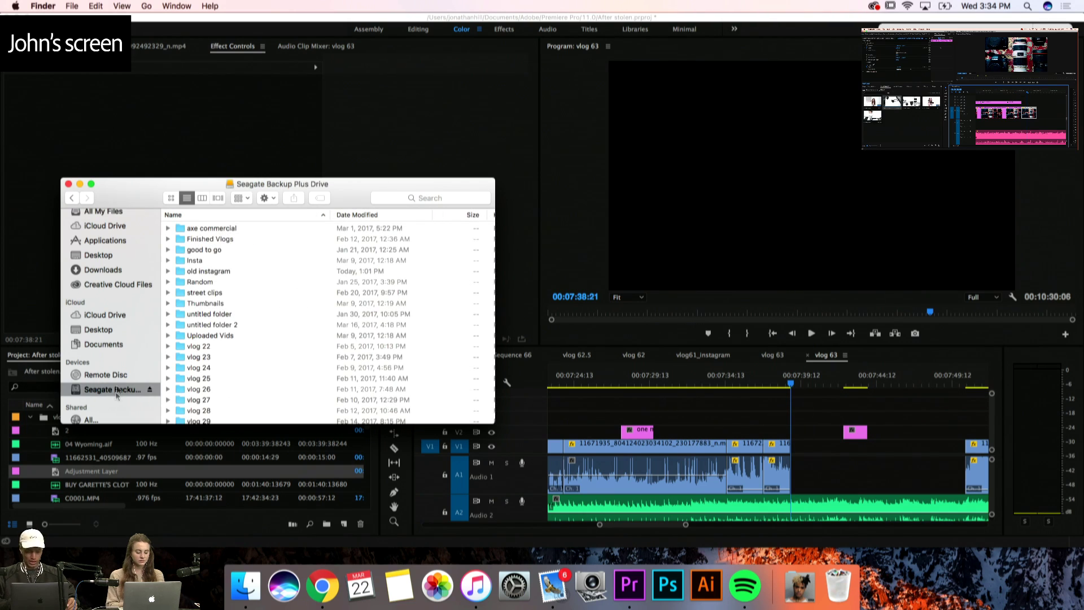
Look through the numbered vlog folders on the drive and open the vlog 64 folder
scroll(235, 282, "down", 10)
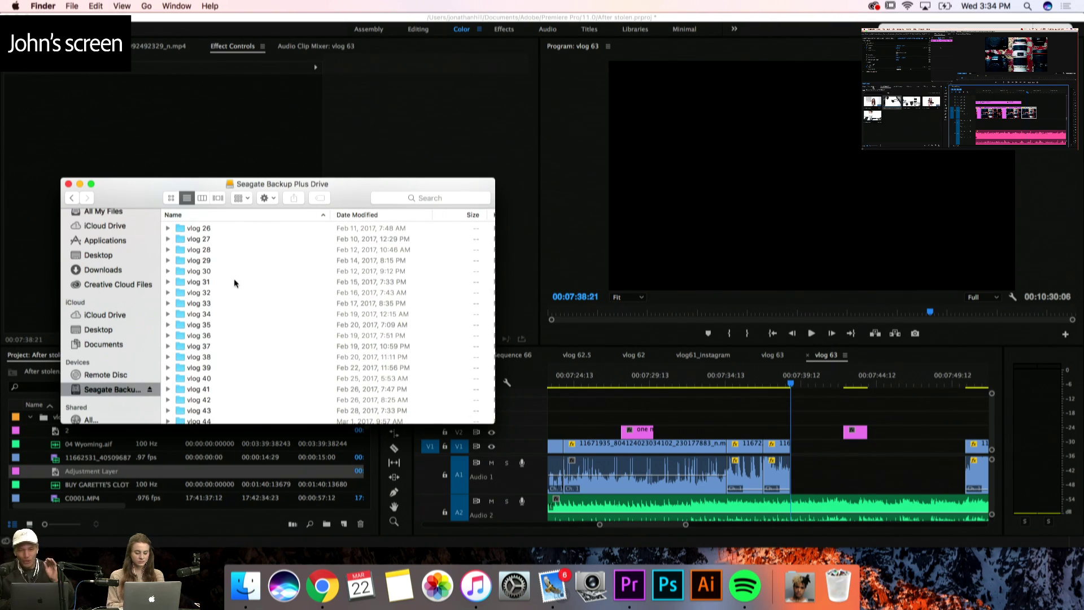
scroll(234, 283, "down", 3)
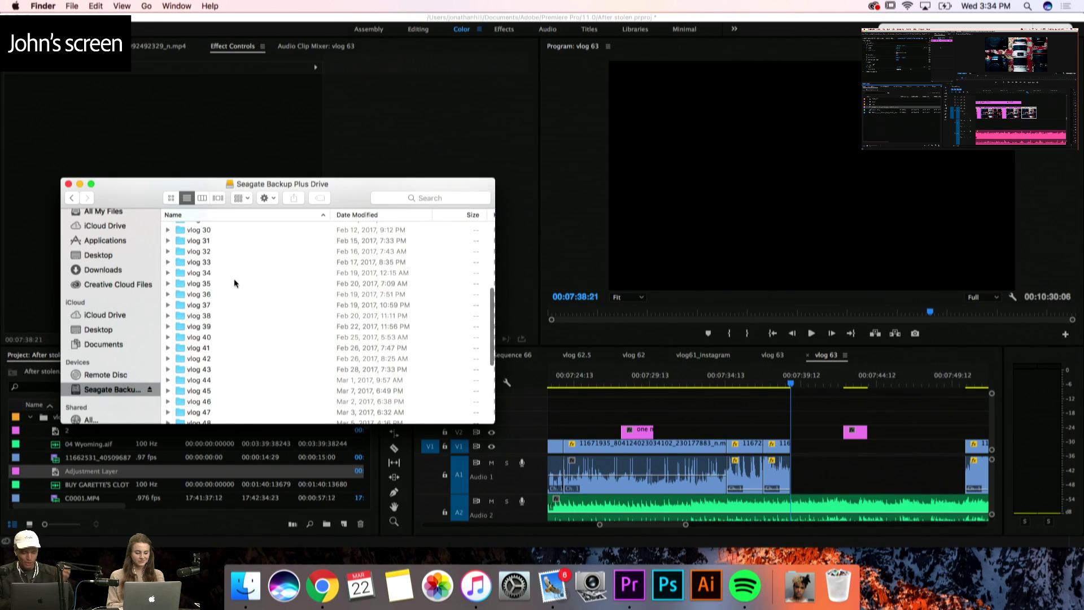
scroll(237, 283, "down", 2)
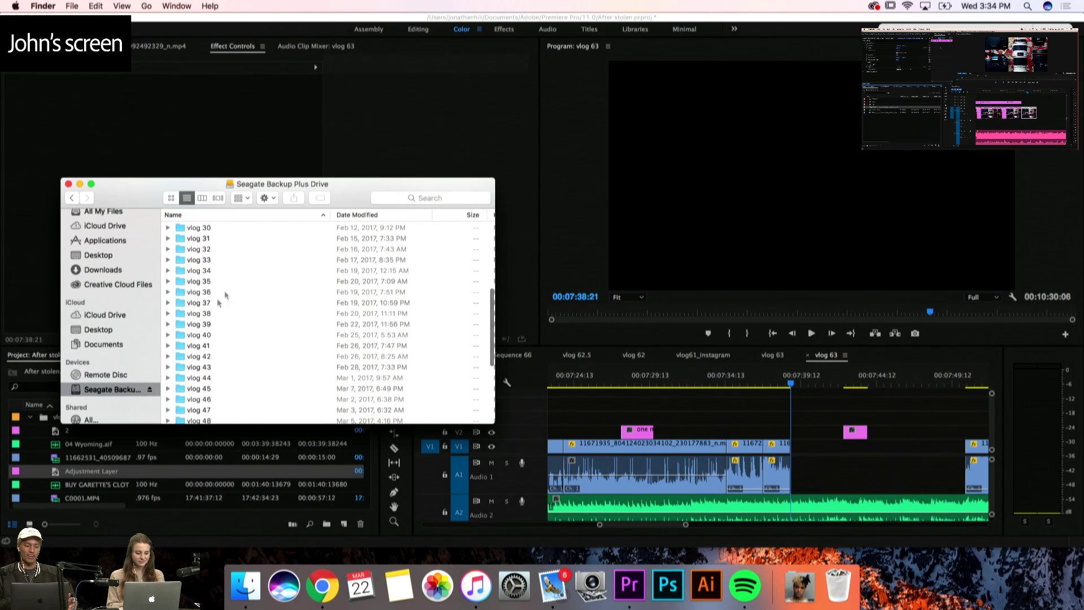
scroll(194, 323, "down", 2)
scroll(194, 323, "down", 5)
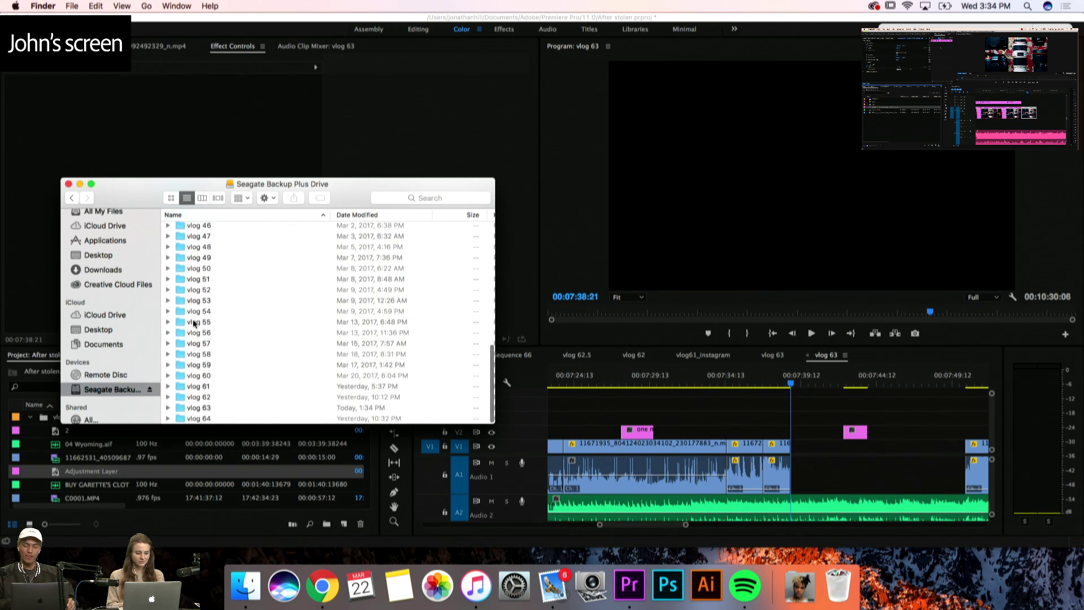
scroll(194, 324, "down", 1)
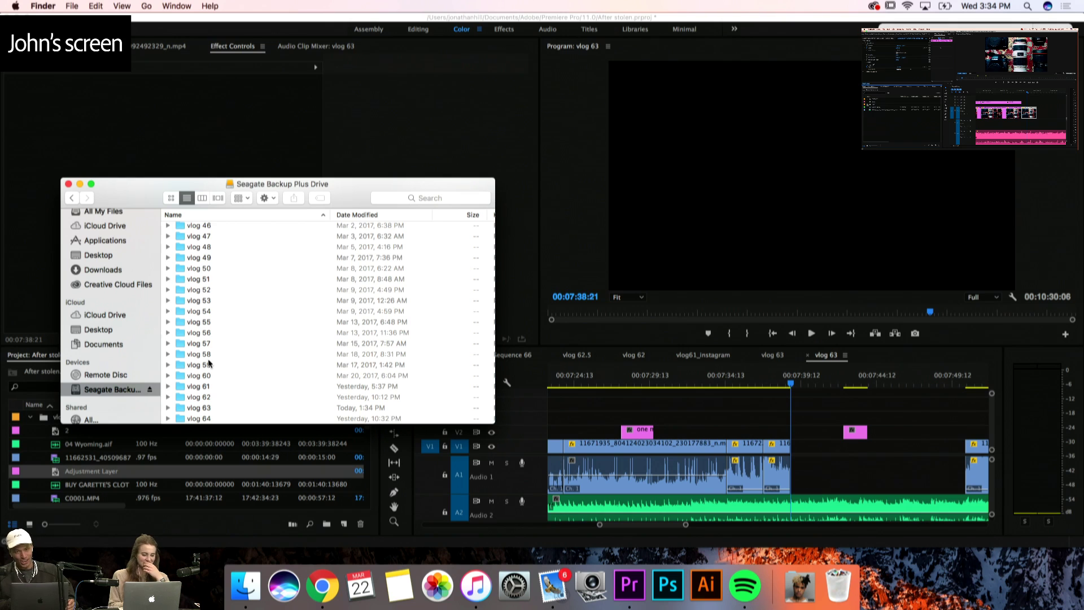
scroll(209, 363, "up", 10)
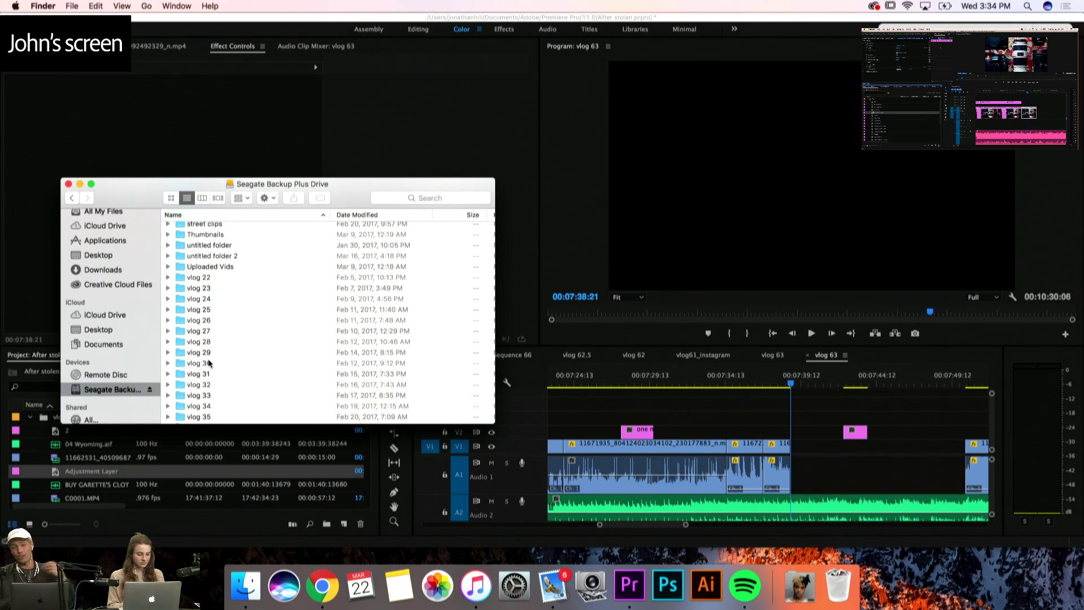
scroll(209, 363, "down", 10)
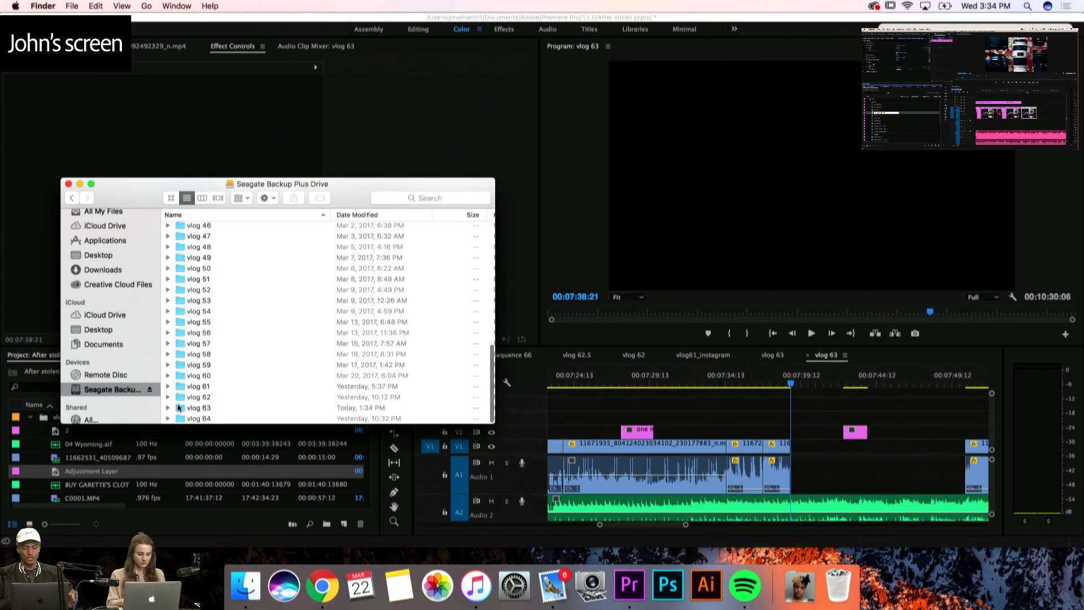
double_click(192, 418)
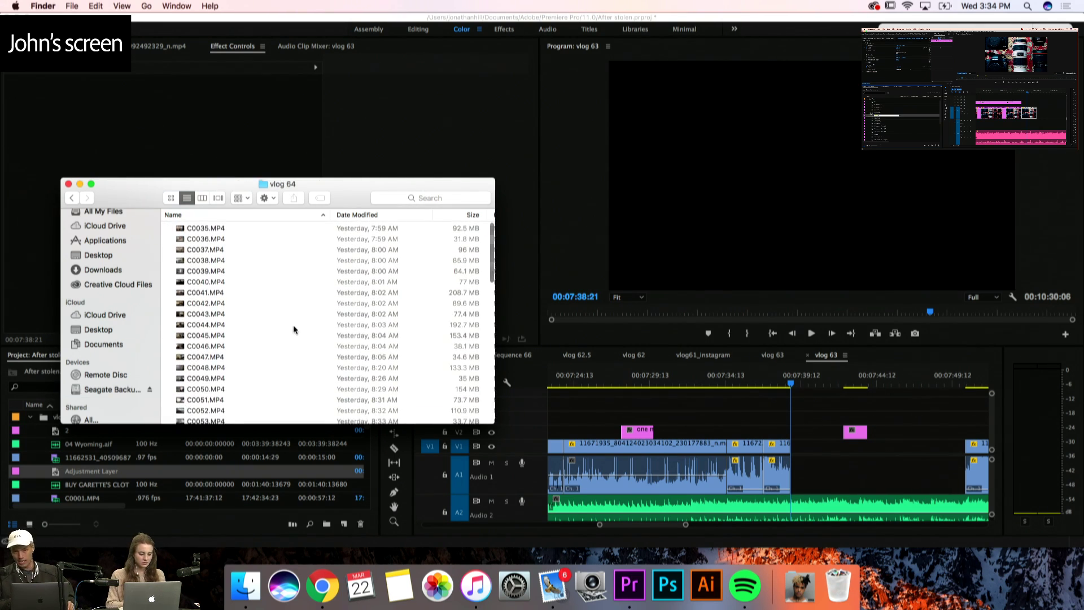
Look through the MP4 clips in the vlog 64 folder and sort them by name in descending order
scroll(293, 328, "down", 10)
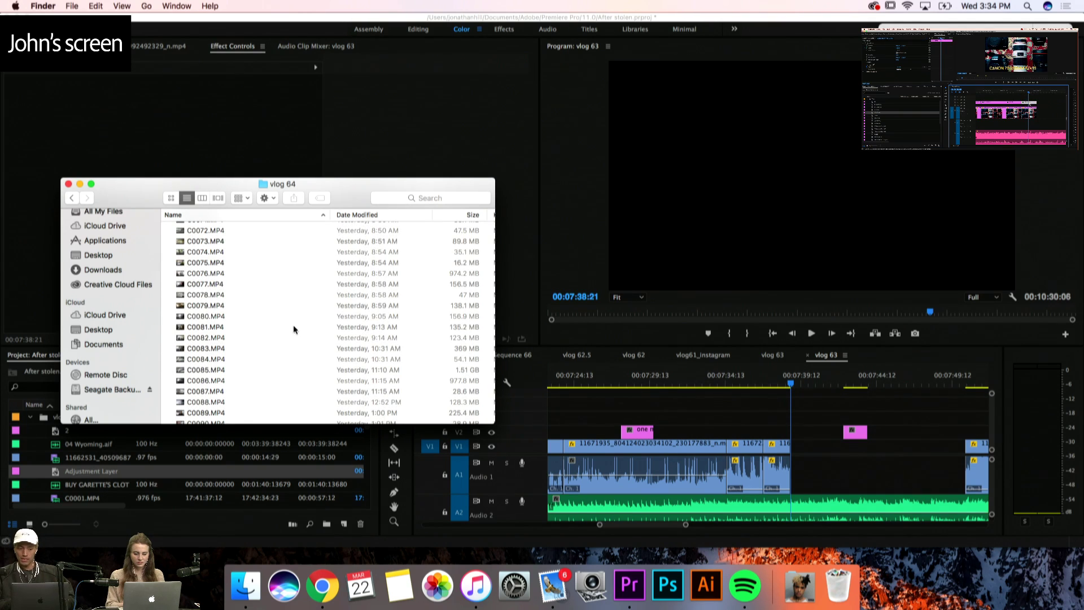
scroll(293, 327, "down", 5)
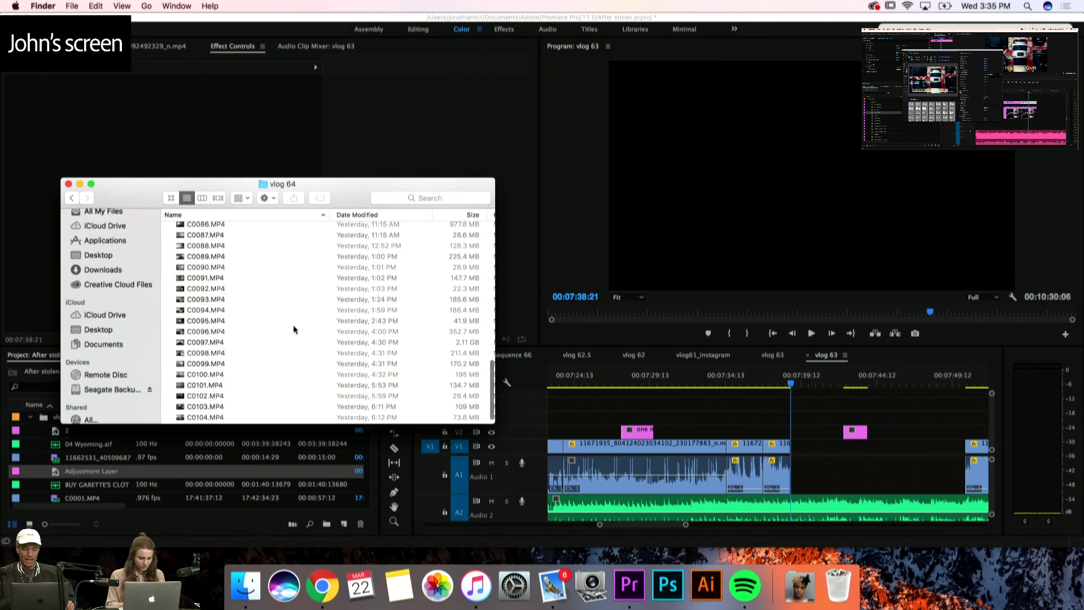
scroll(293, 326, "up", 8)
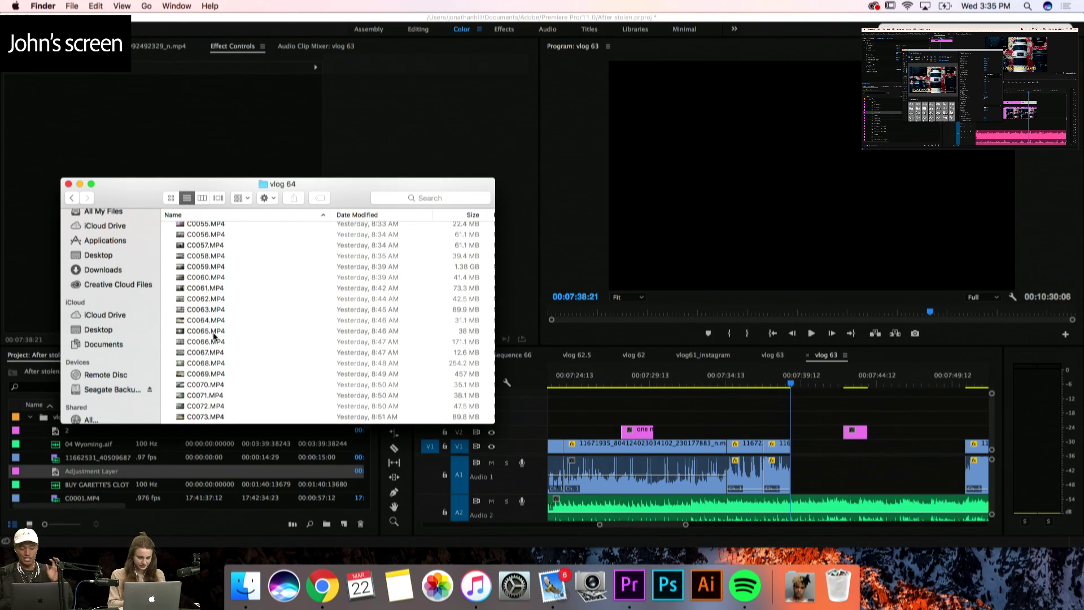
scroll(213, 335, "up", 6)
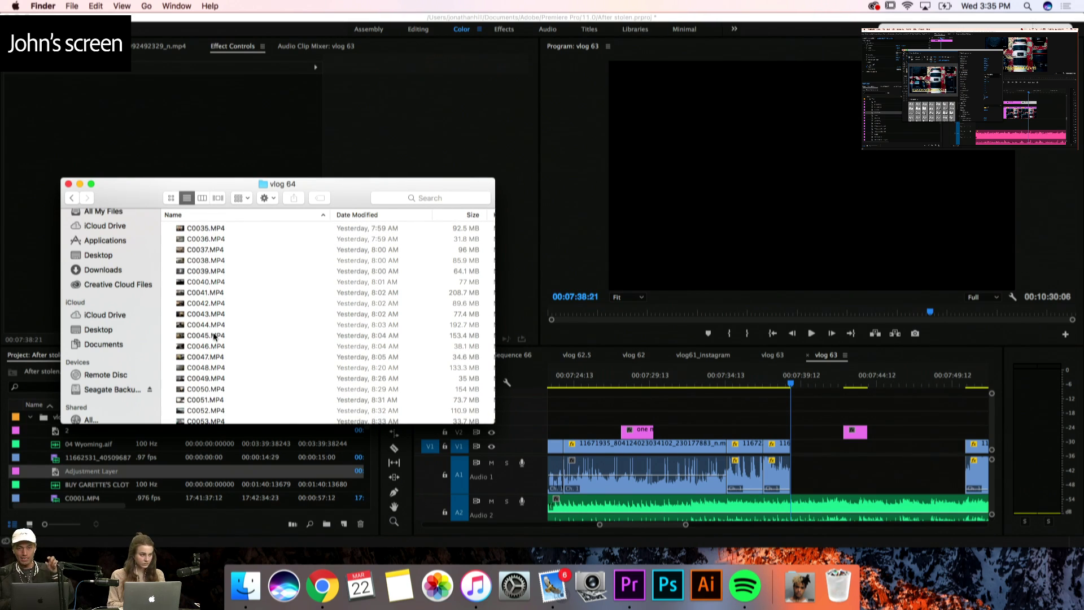
left_click(225, 215)
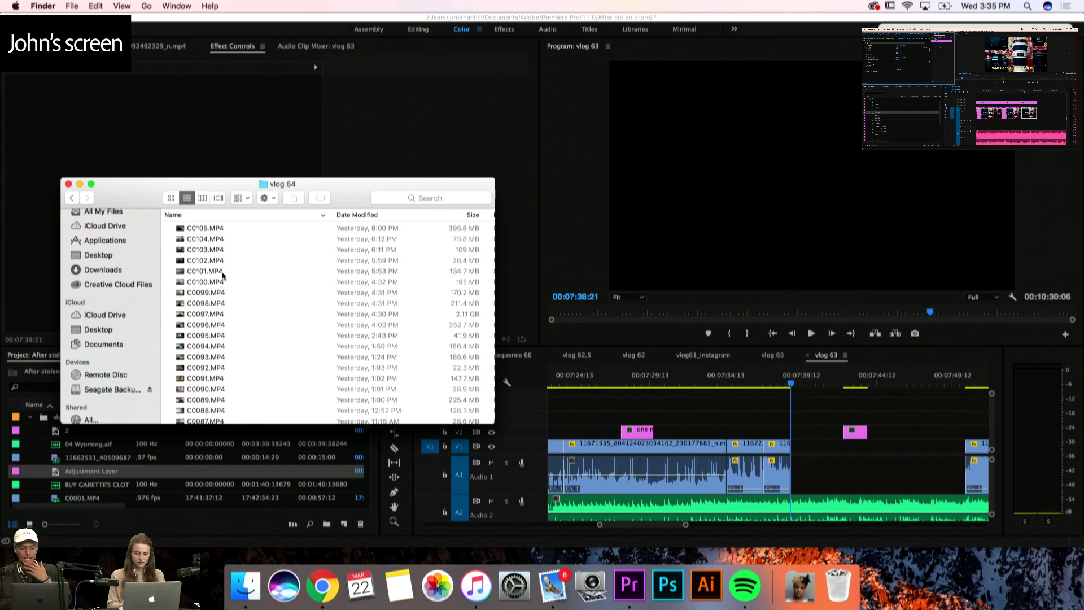
Create a new folder named END OF THE DAY inside the vlog 64 folder
left_click(266, 198)
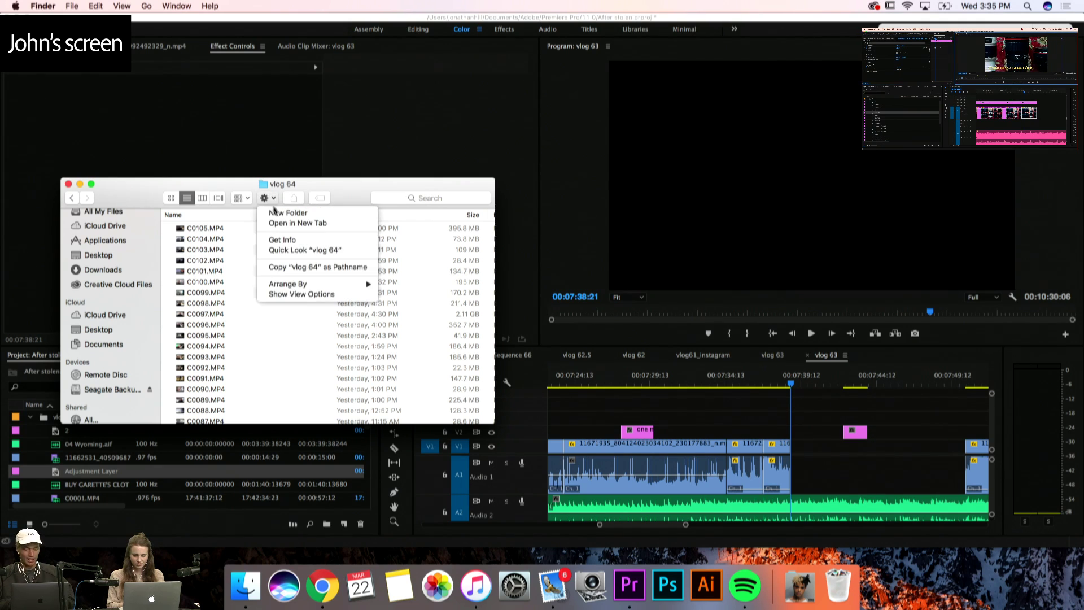
left_click(275, 212)
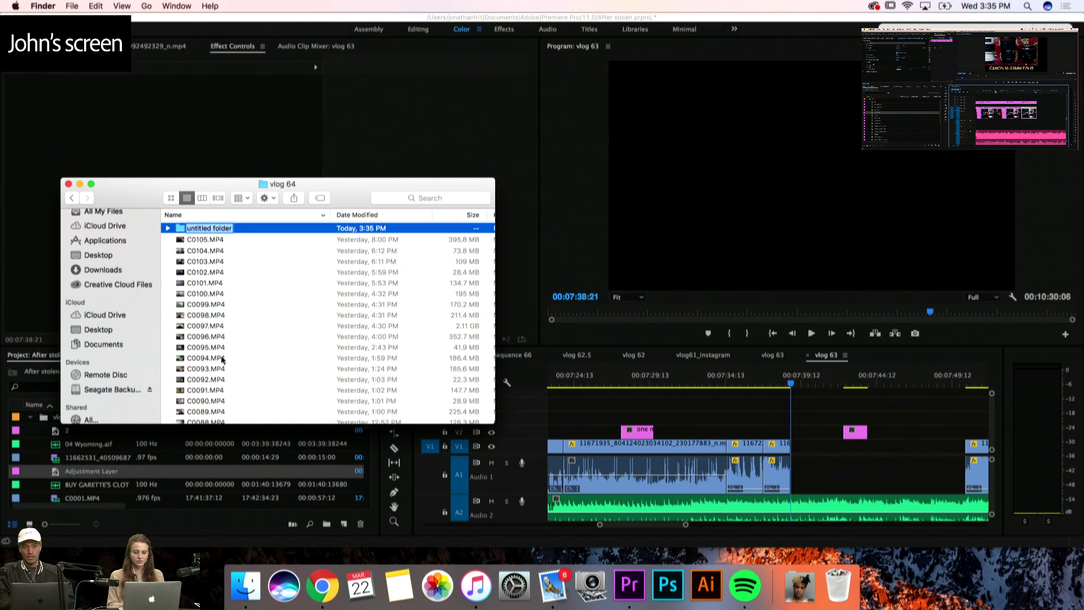
type("END OF THE DAY")
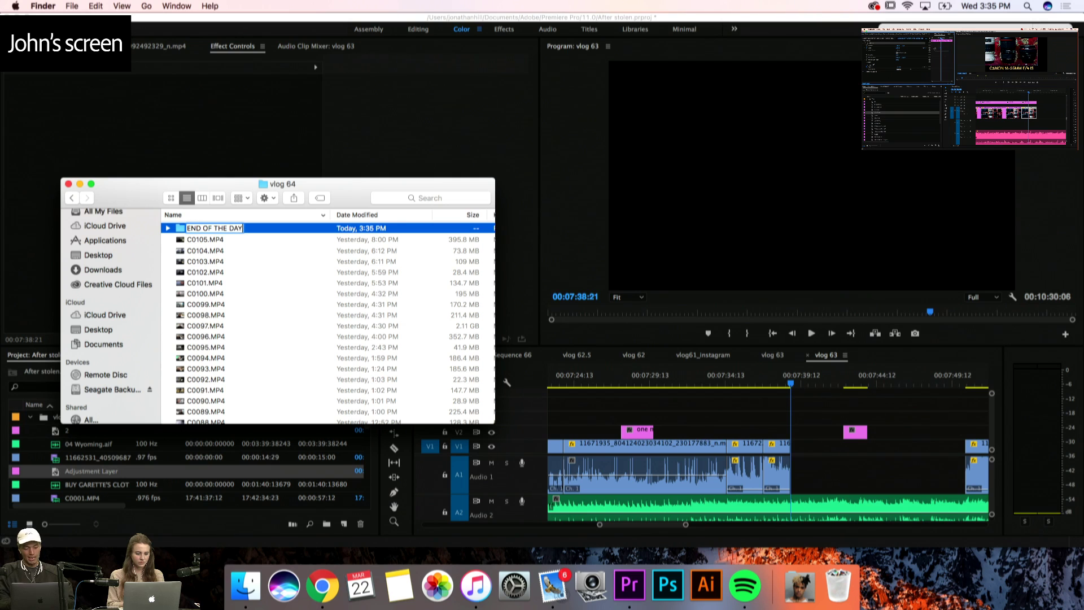
key("Return")
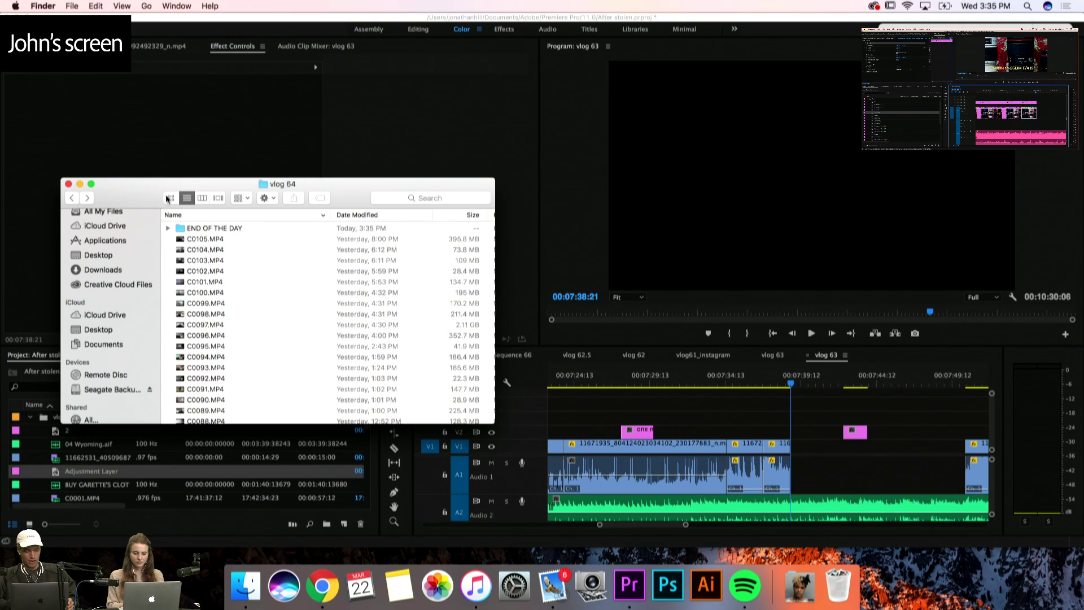
Move the Finder window clear of the project bins and select the MP4 clips in the vlog 64 folder
left_click_drag(168, 199, 318, 190)
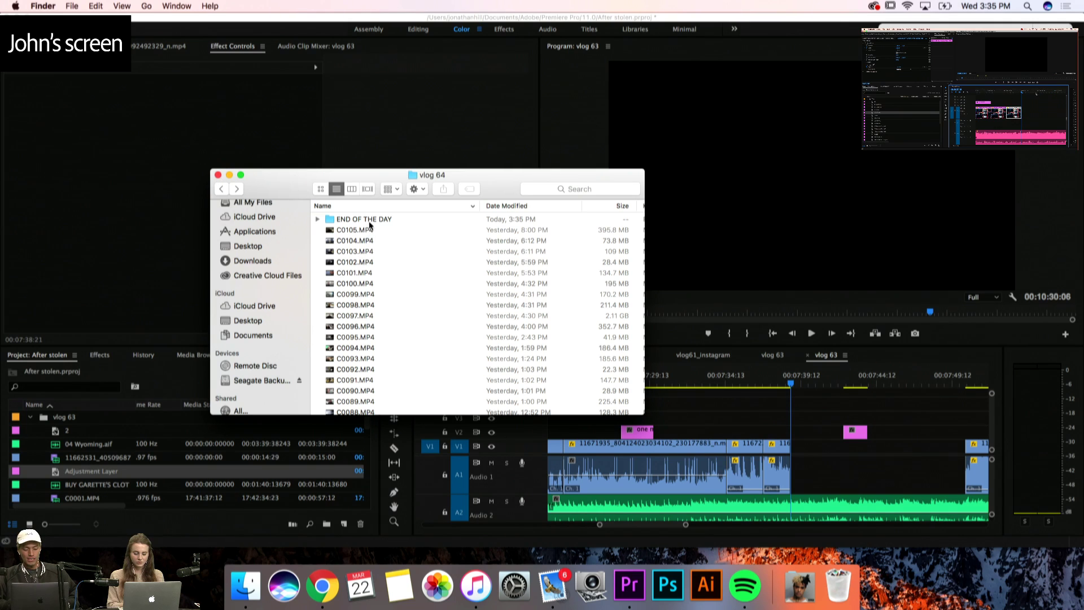
scroll(372, 327, "down", 10)
left_click_drag(371, 320, 368, 406)
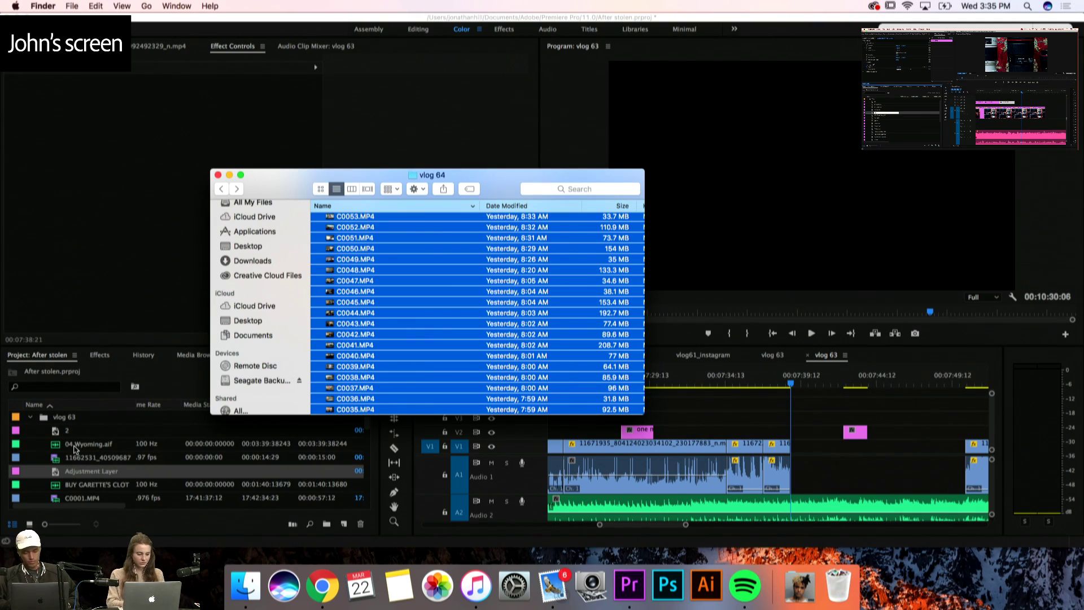
Start an import into the vlog 63 bin, select the files from C0001.MP4 through the instagram videos folder, and cancel it
left_click(57, 418)
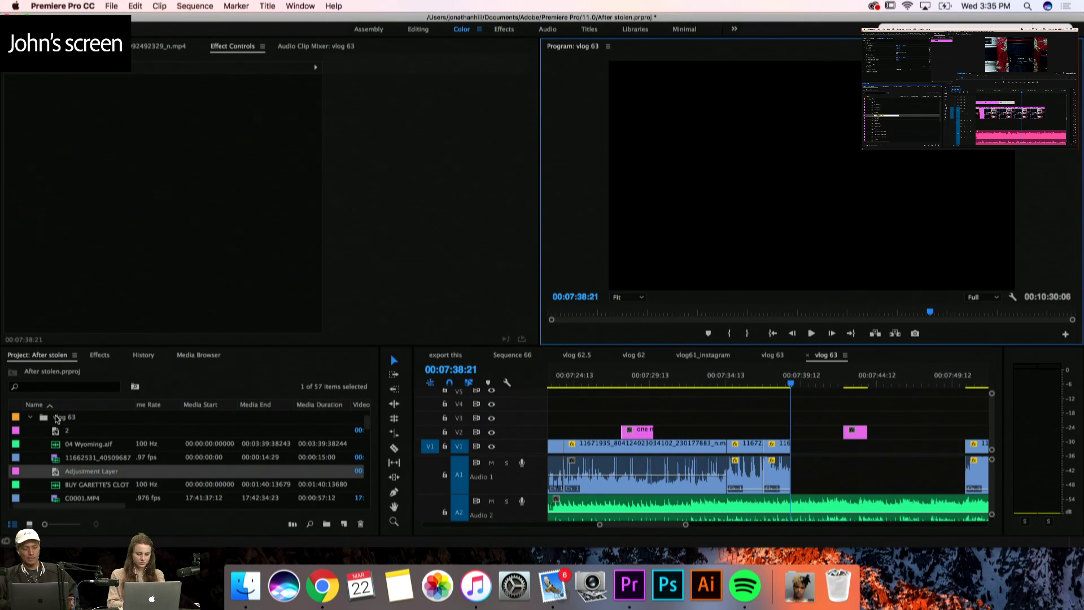
scroll(70, 431, "up", 1)
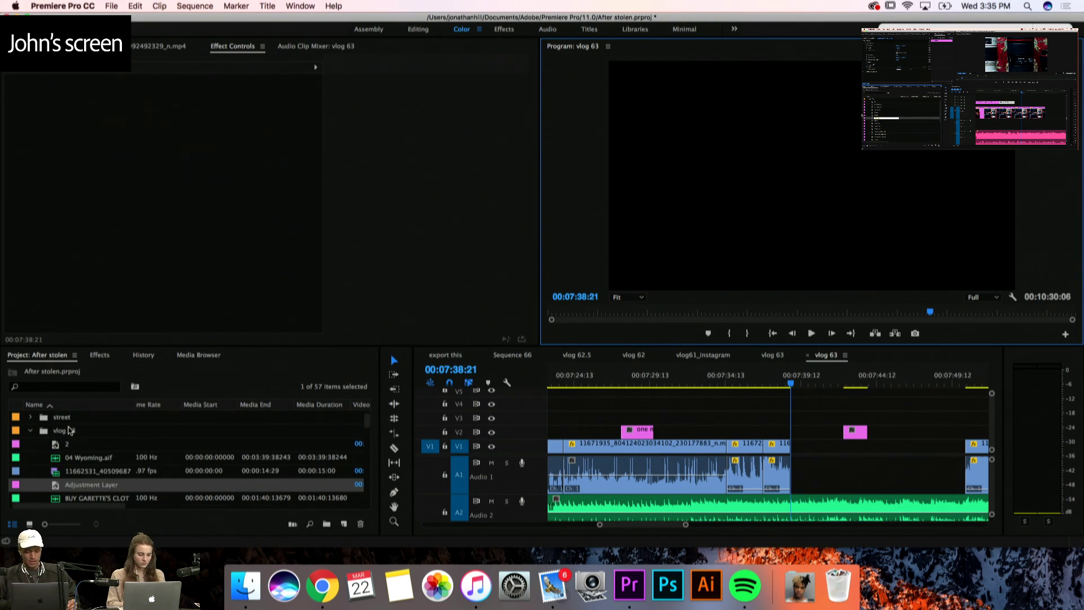
right_click(60, 432)
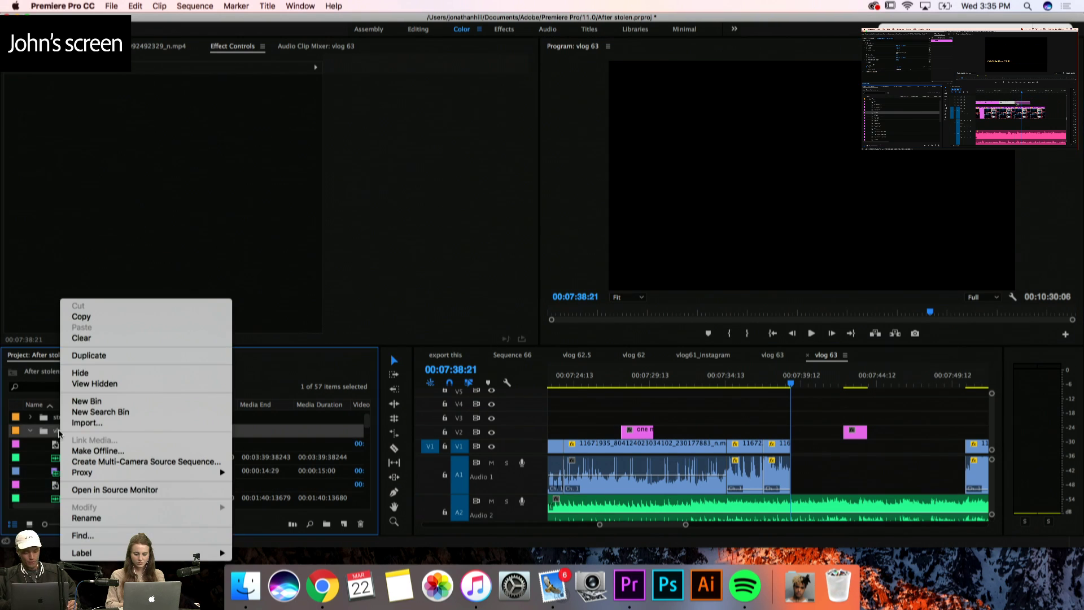
left_click(126, 428)
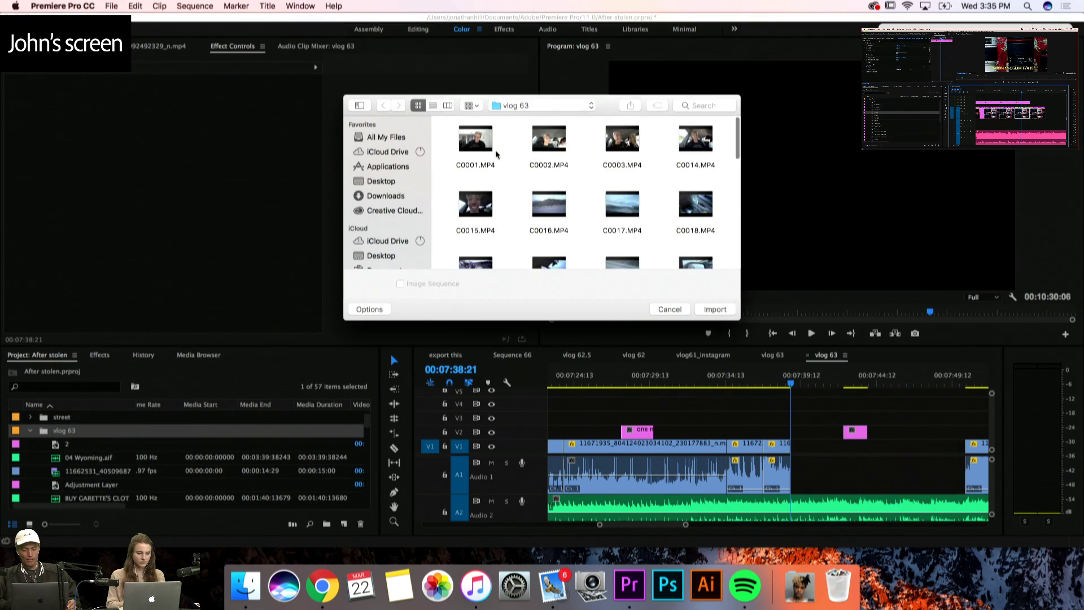
key("super+2")
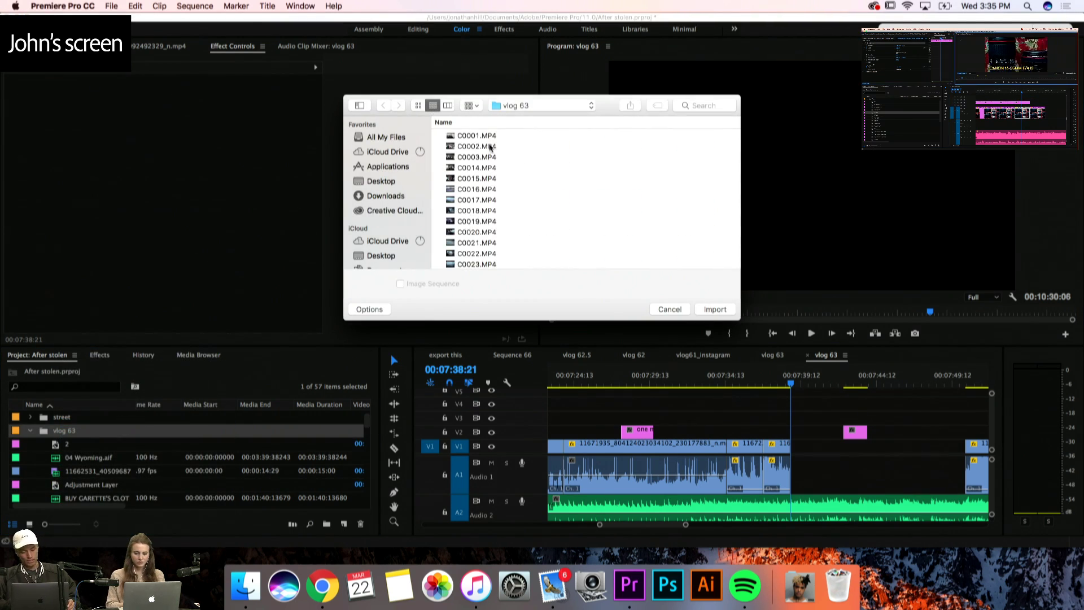
left_click(489, 136)
scroll(489, 136, "down", 10)
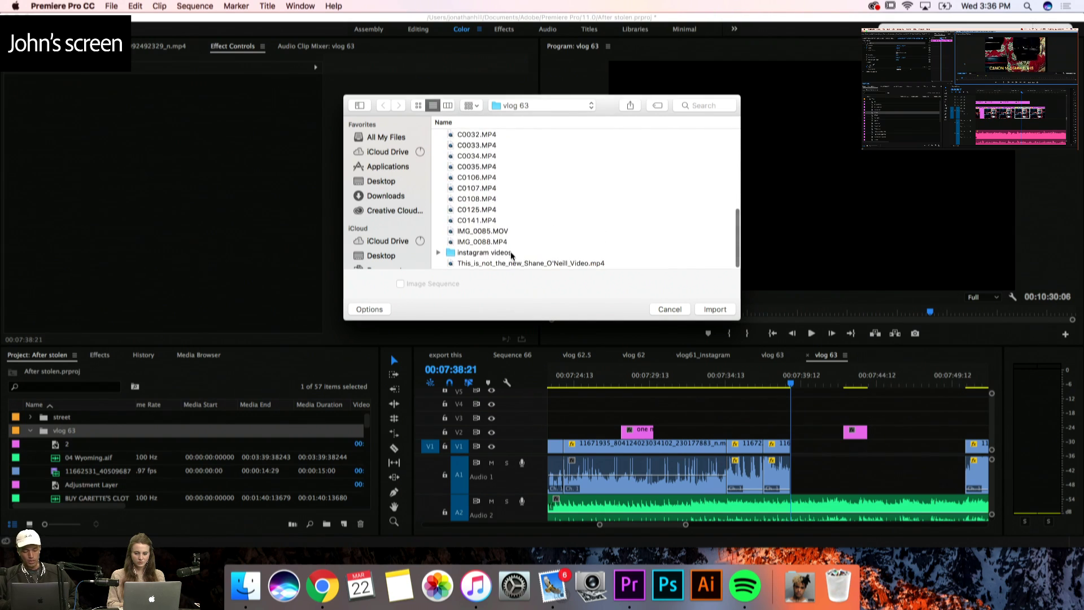
left_click(504, 254, "shift")
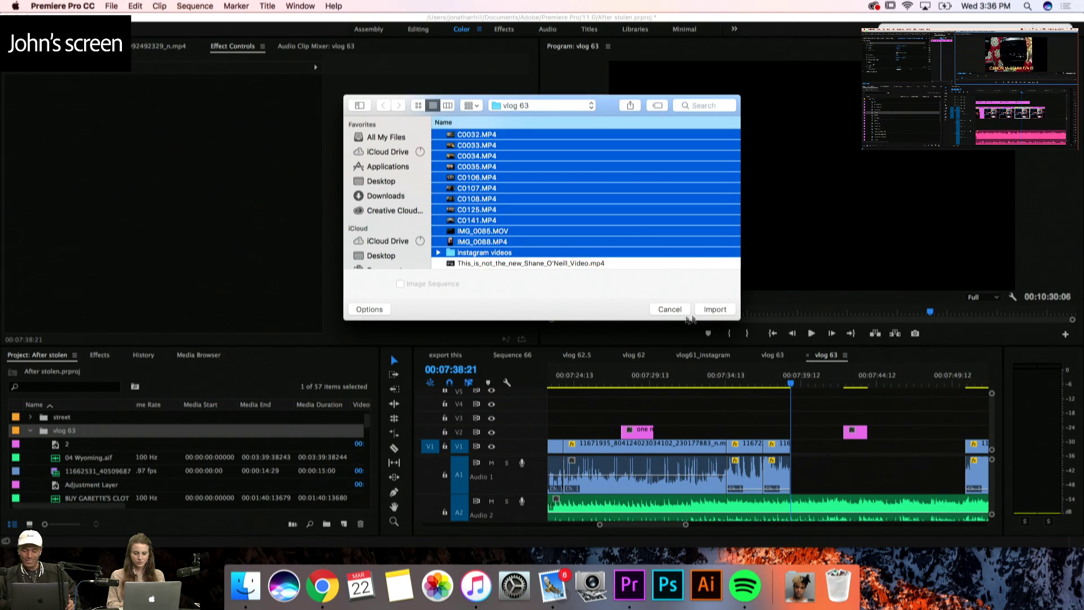
left_click(674, 314)
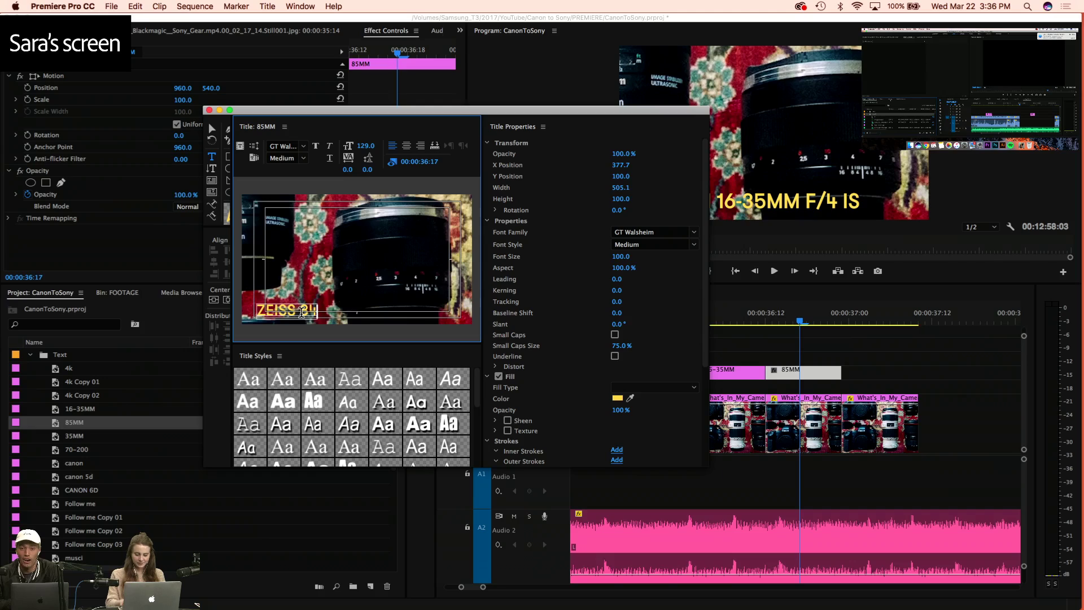
Complete the 85MM title's text so it reads ZEISS 85MM F/1.4
type("5MM")
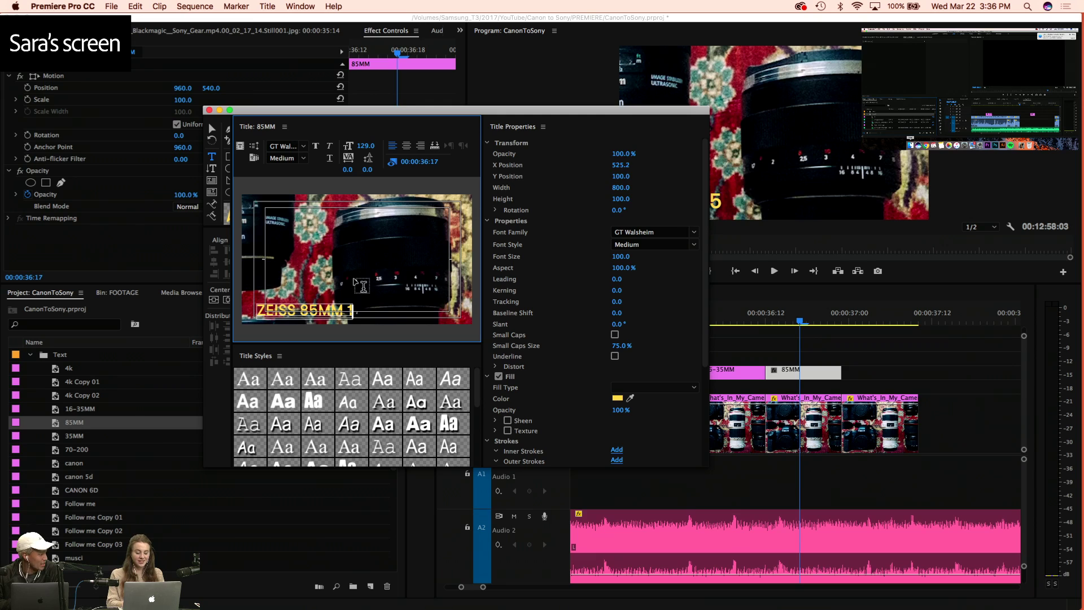
type(" F/1")
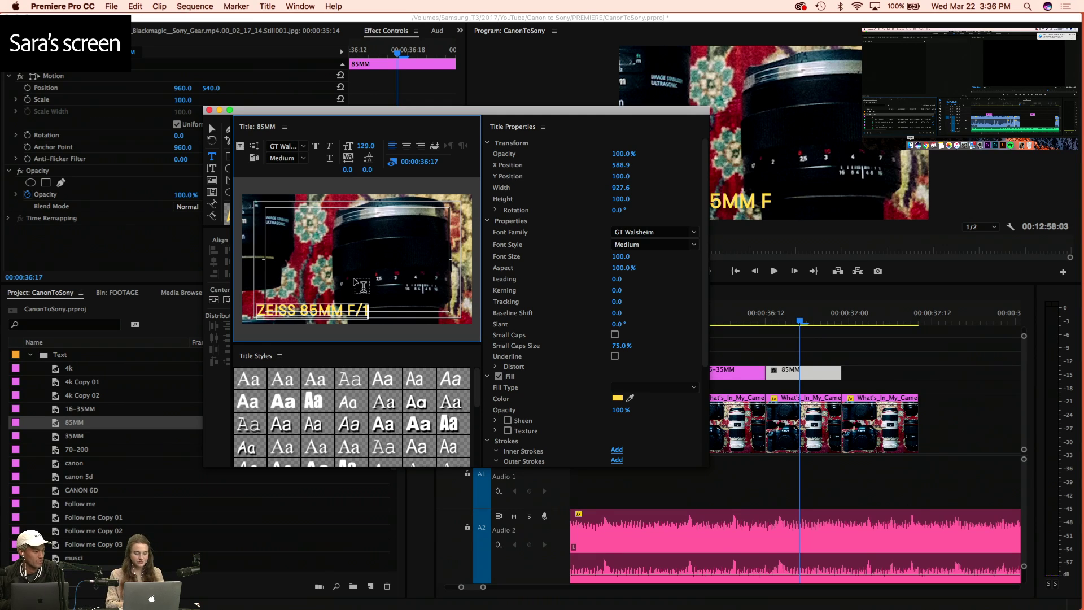
type(".4")
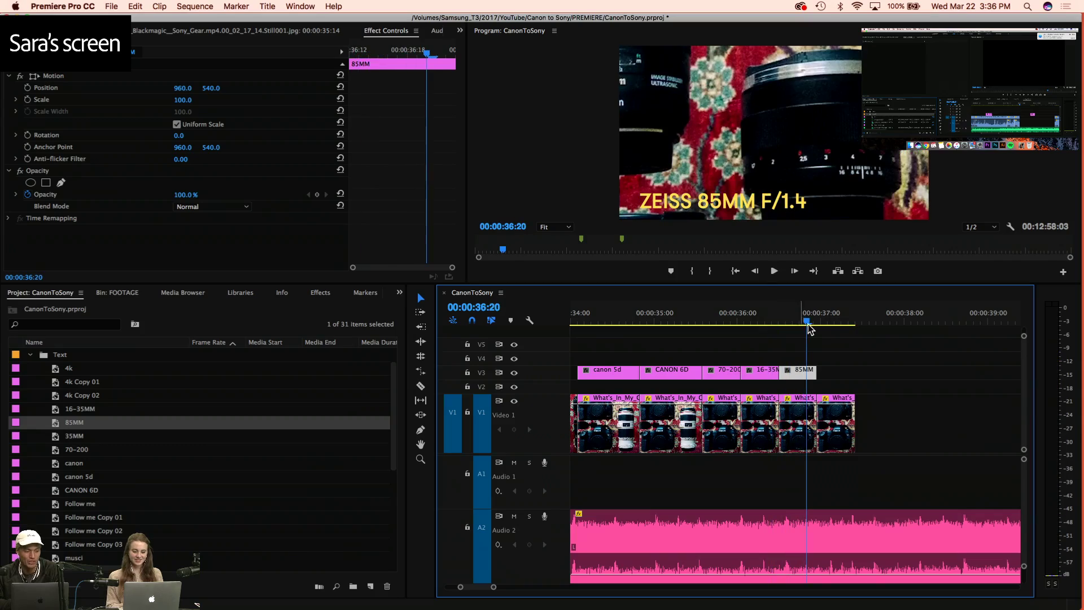
Place the 35MM title on V3 above the last photo clip and change its text to CANON 35MM F/2
left_click(842, 325)
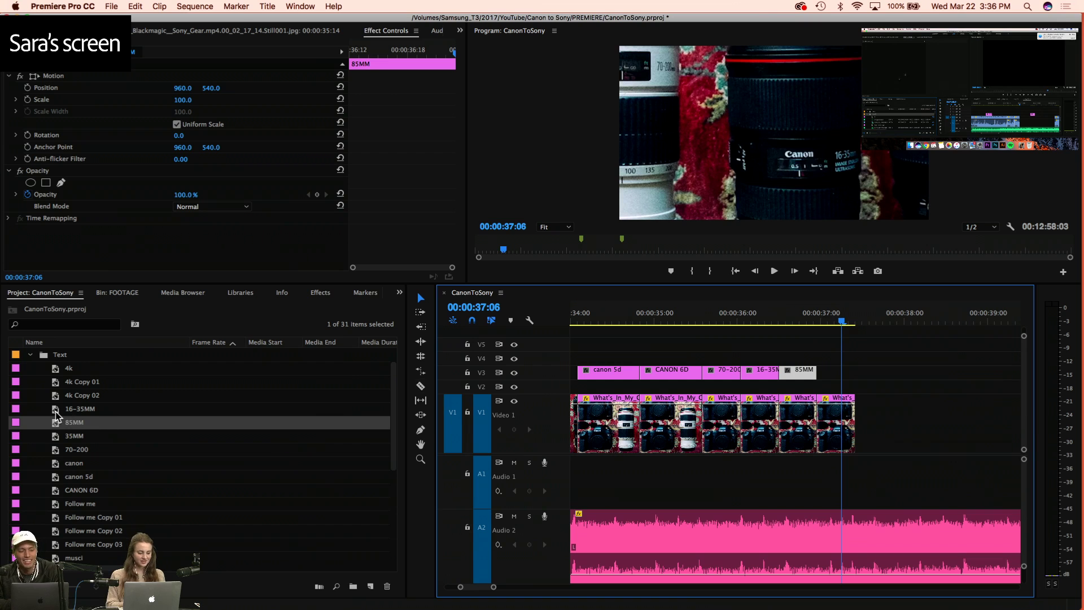
left_click_drag(57, 436, 846, 379)
double_click(842, 370)
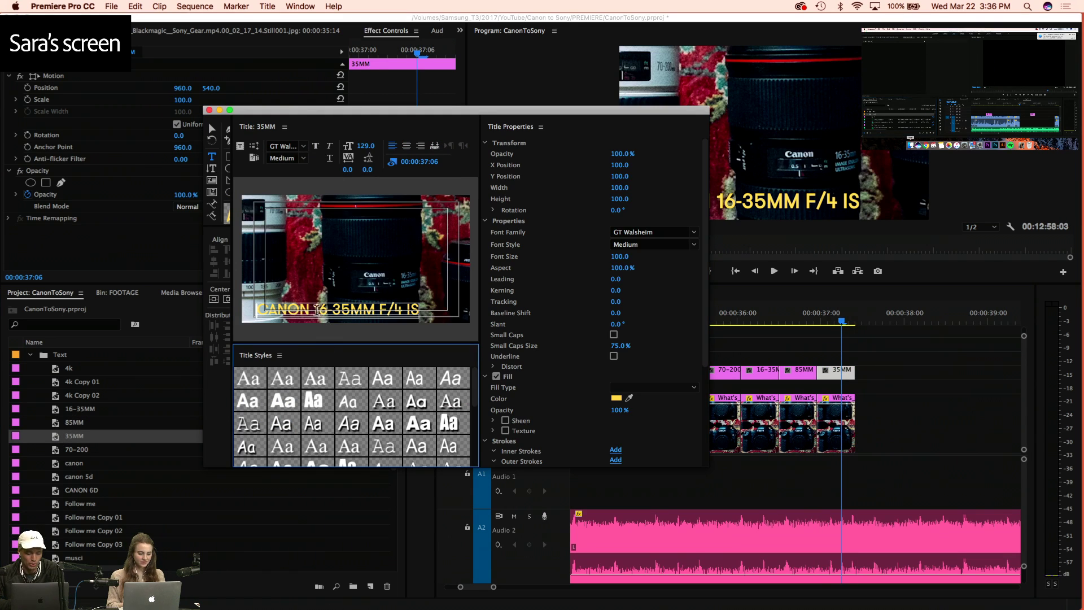
type("35MM")
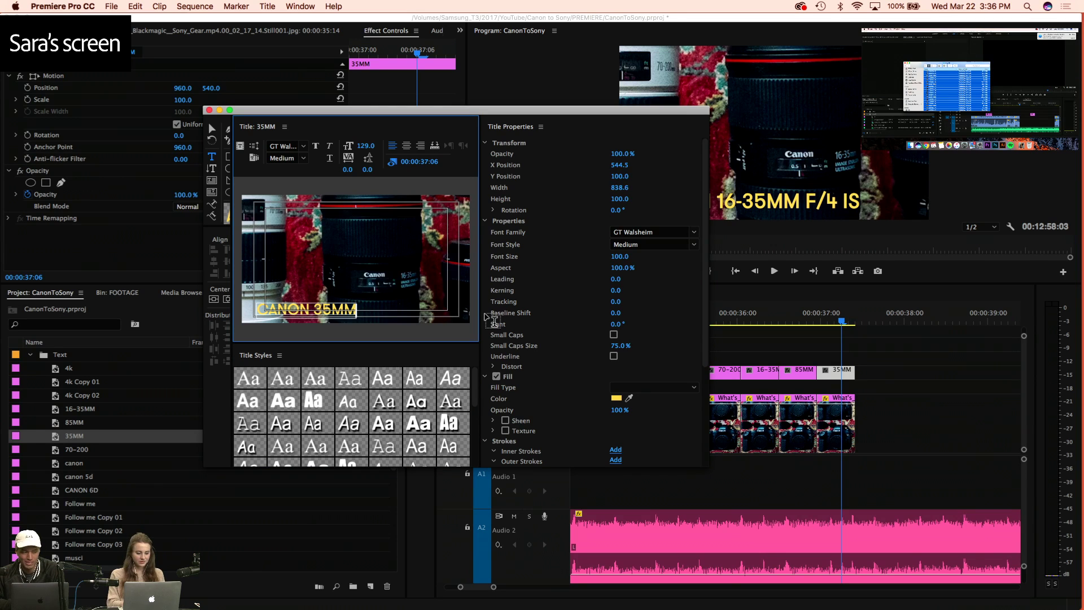
type(" F/2")
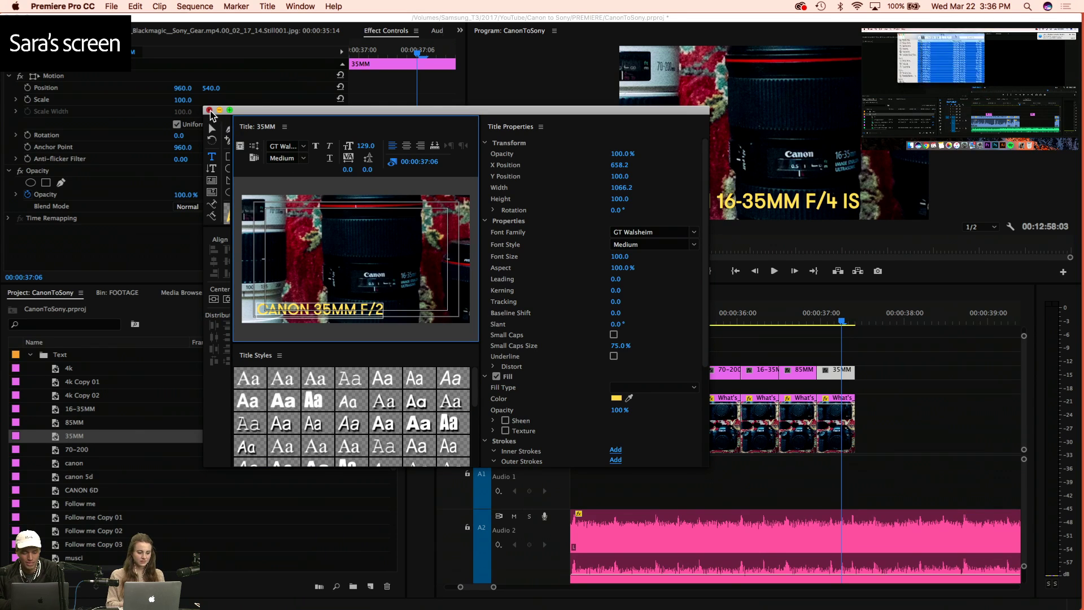
left_click(209, 110)
Reposition the last photo clip to position 152.7, 1395.5 so the 35mm lens fills the frame above its title
left_click(839, 424)
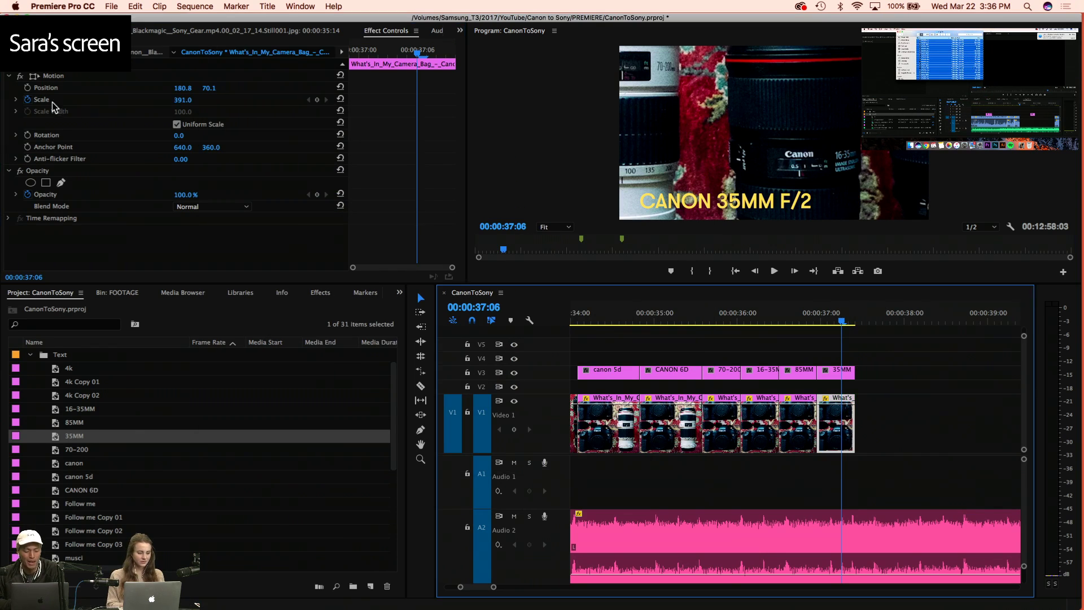
left_click(32, 77)
left_click_drag(824, 119, 828, 151)
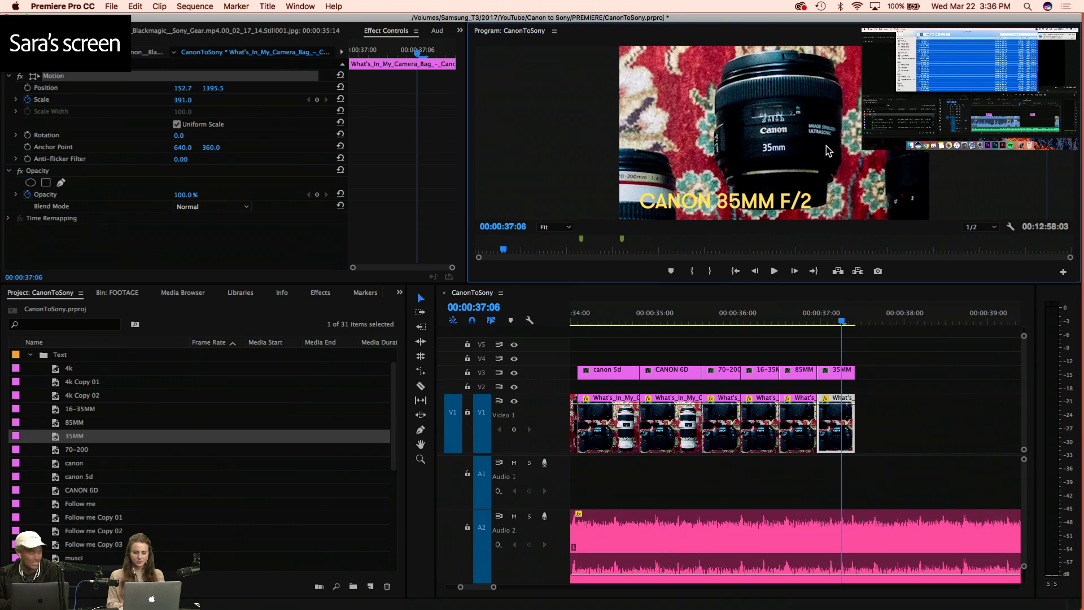
Add IS to the end of the 35MM title so it reads CANON 35MM F/2 IS
double_click(843, 374)
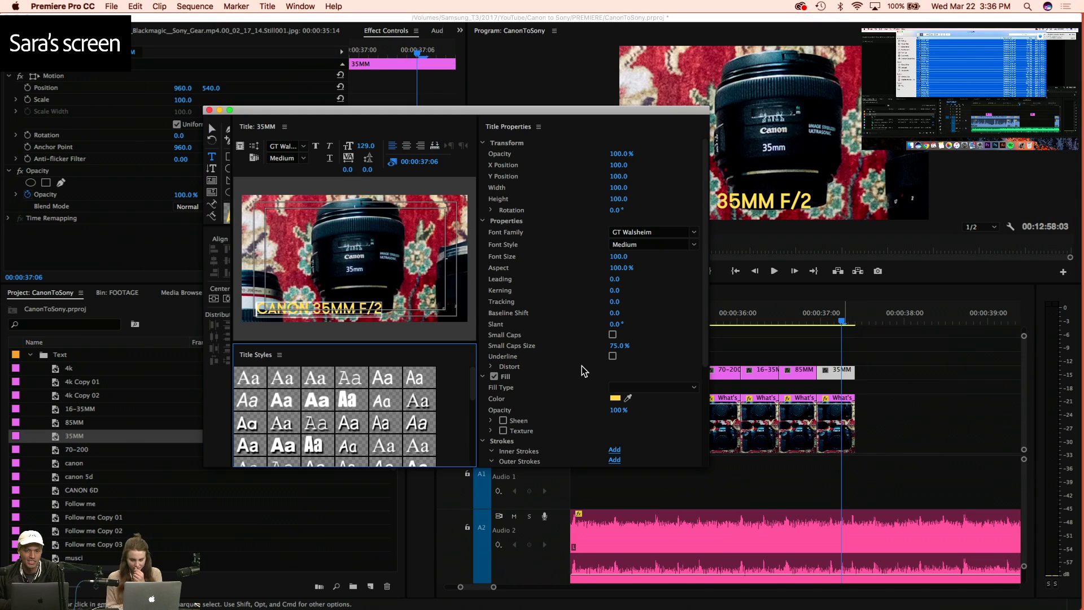
left_click(376, 309)
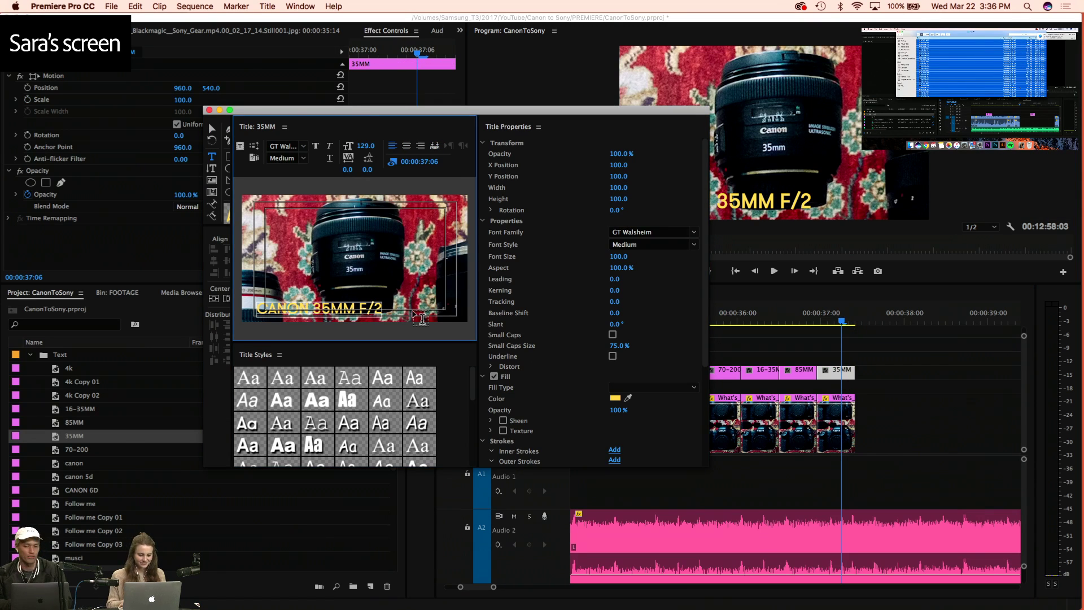
type("IS")
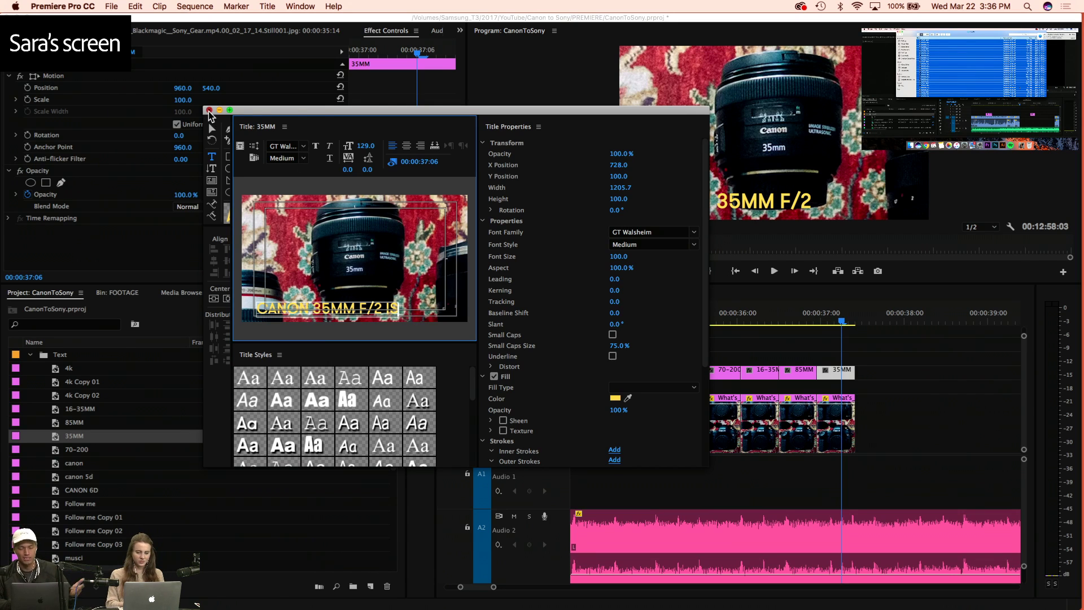
left_click(209, 109)
left_click_drag(813, 316, 828, 316)
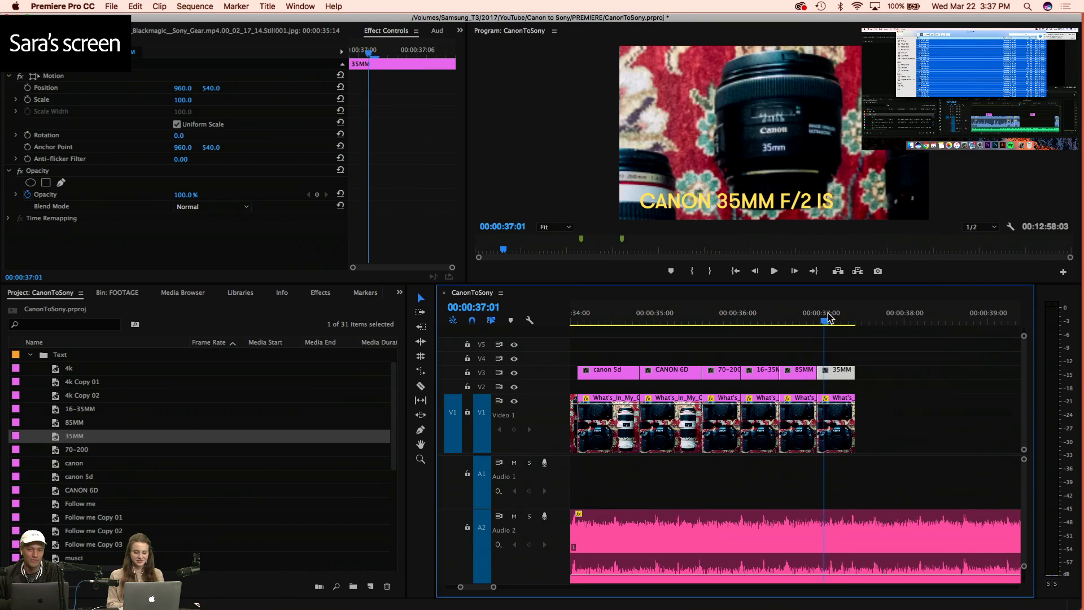
Copy the 35mm lens photo clip and paste the duplicate directly after it on V1
left_click(845, 428)
key("super+c")
key("Down")
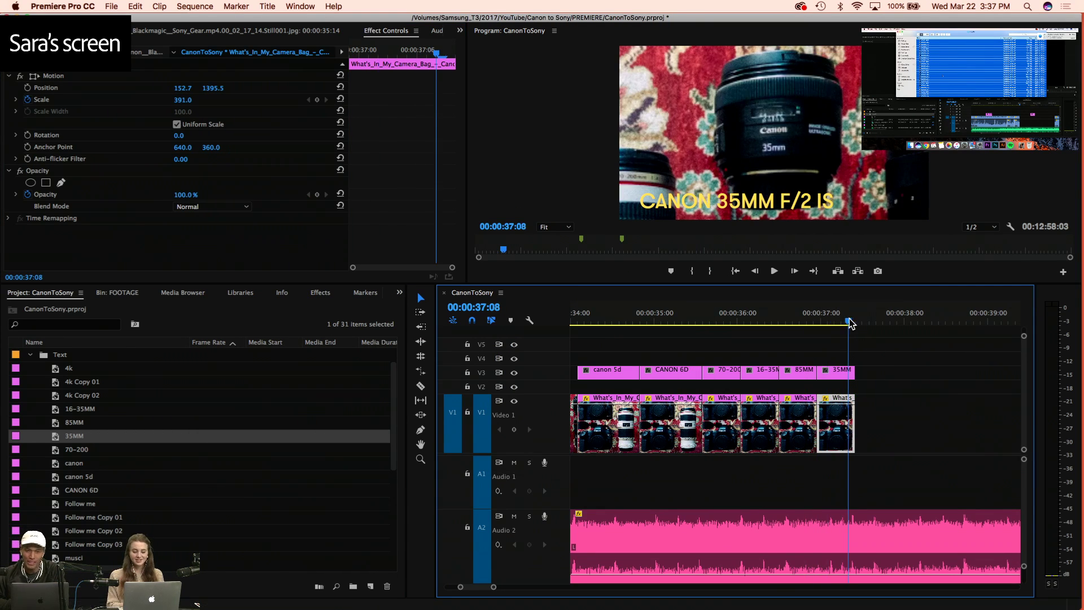
key("super+v")
key("Left")
key("Left")
key("Left")
key("Left")
key("Left")
key("Left")
key("Left")
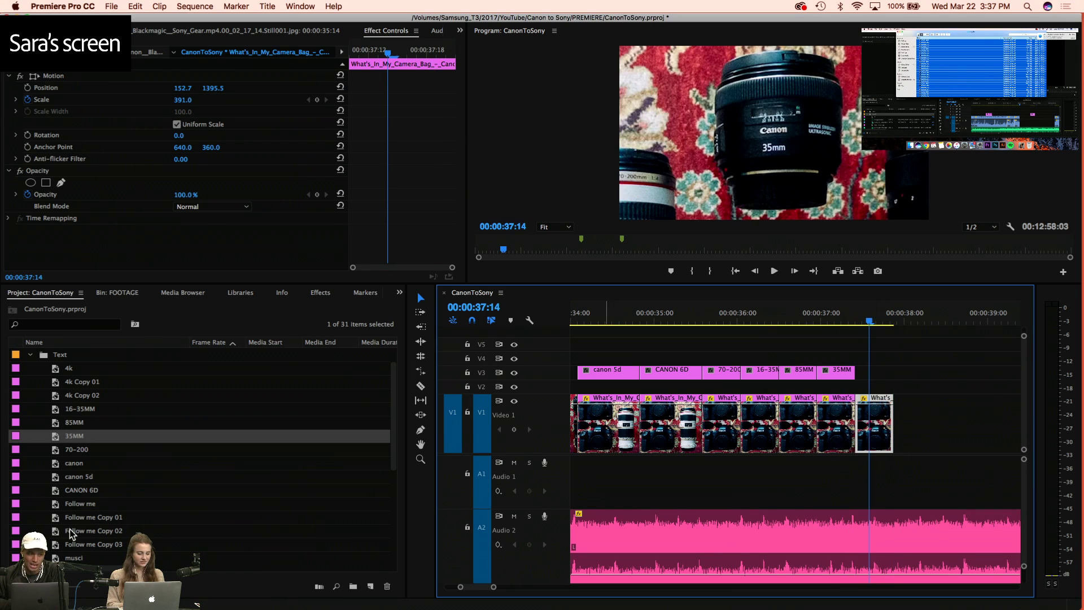
Reframe the duplicated photo clip on the 50mm lens, with position about -831.8, -315.6 and scale 431
left_click(32, 79)
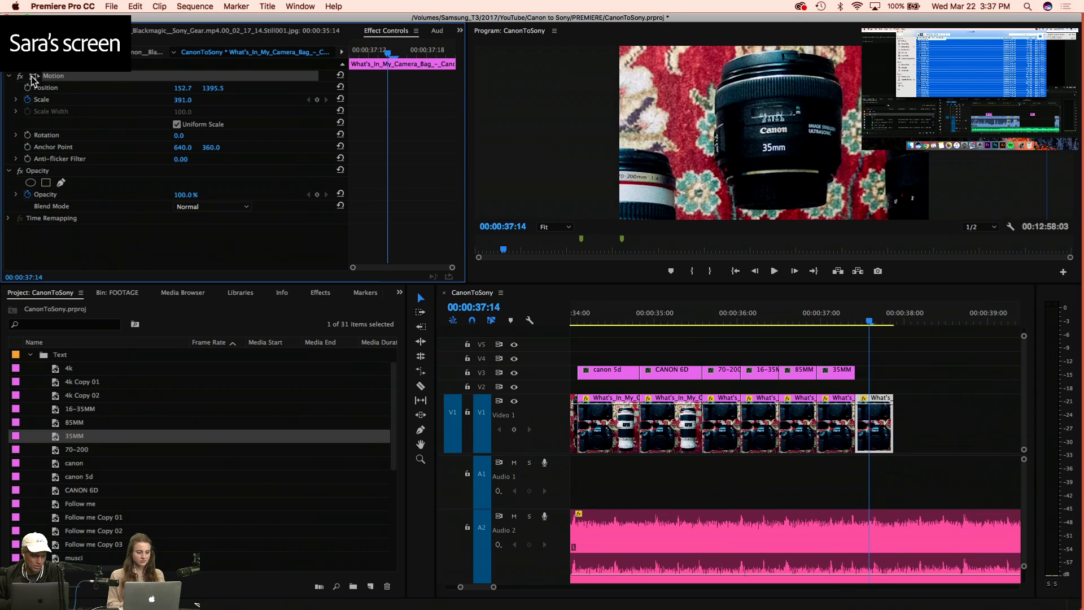
left_click_drag(760, 145, 677, 62)
left_click_drag(836, 192, 751, 56)
left_click_drag(700, 141, 687, 127)
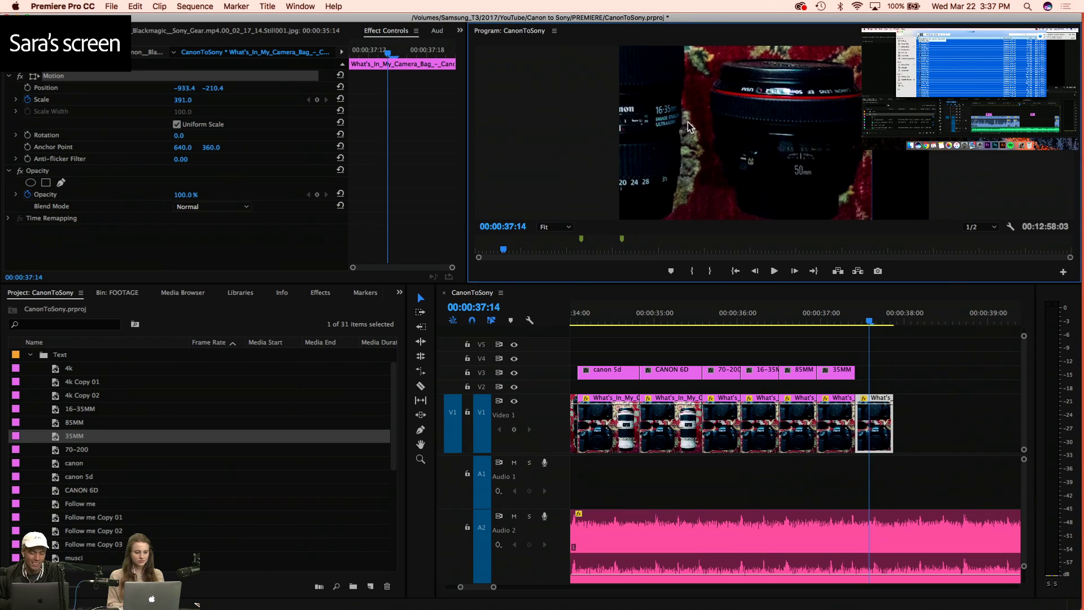
left_click_drag(181, 100, 709, 99)
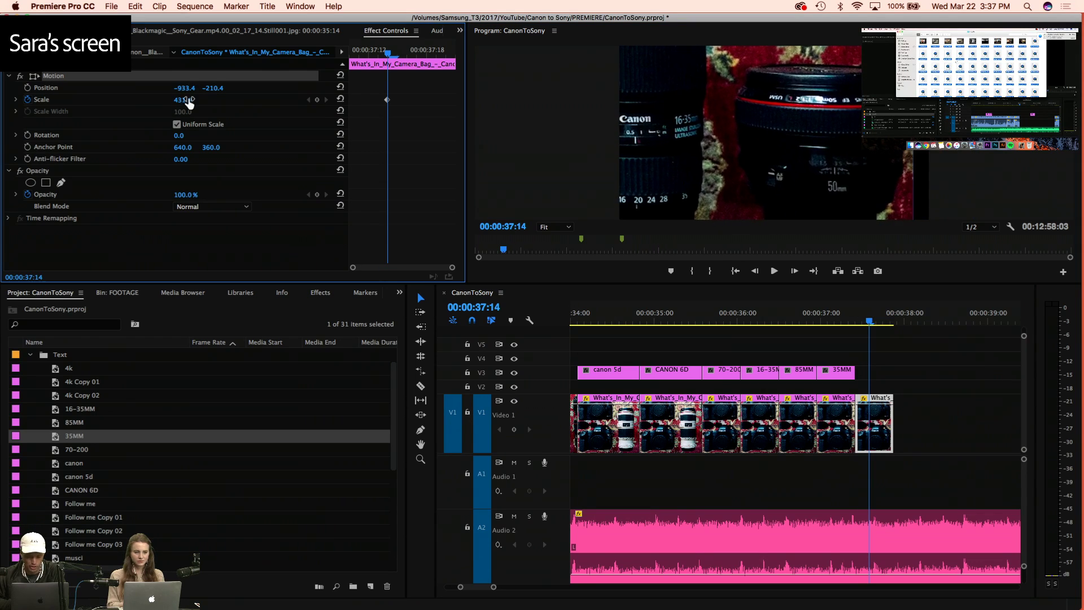
left_click_drag(787, 104, 804, 87)
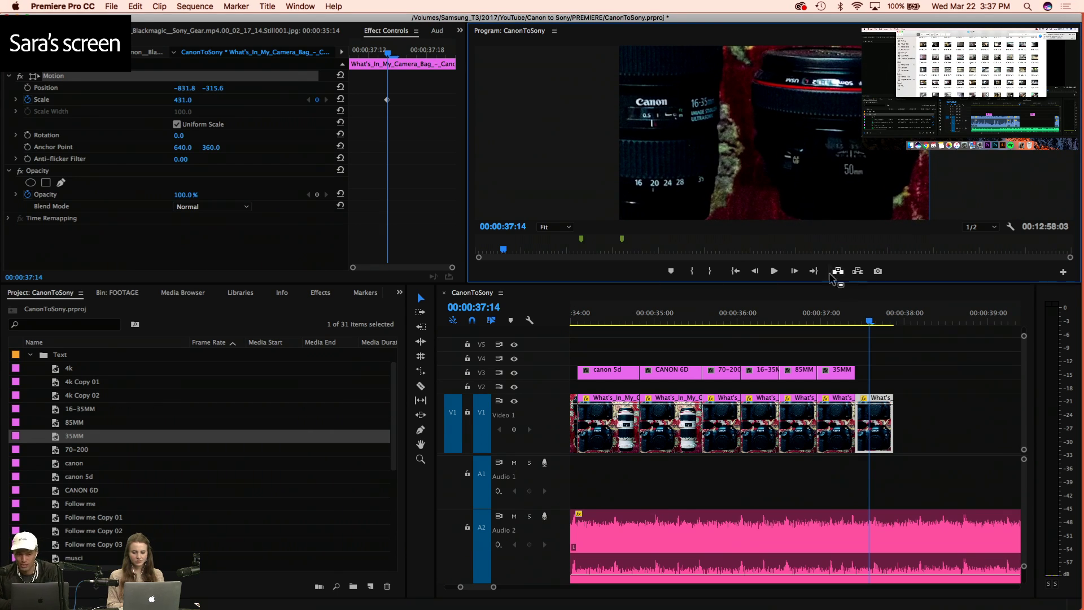
Duplicate the 35MM title in the Text bin and place the copy on V3 above the 50mm lens photo clip
left_click(56, 441)
key("super+shift+slash")
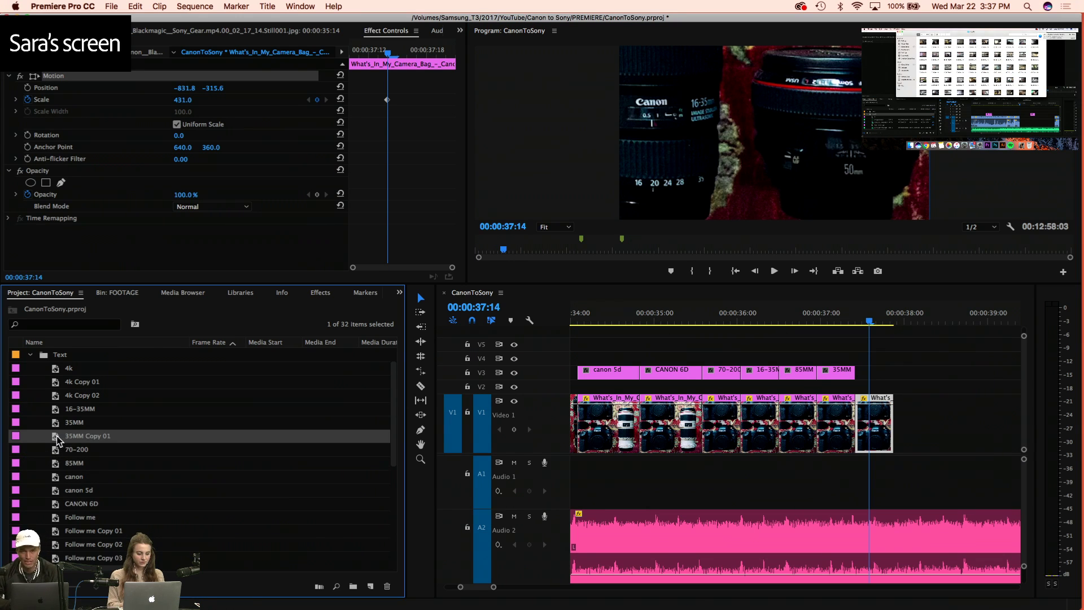
left_click_drag(58, 440, 874, 373)
Change the duplicated title's text to CANON 50MM F/1.2 and save the project
double_click(874, 370)
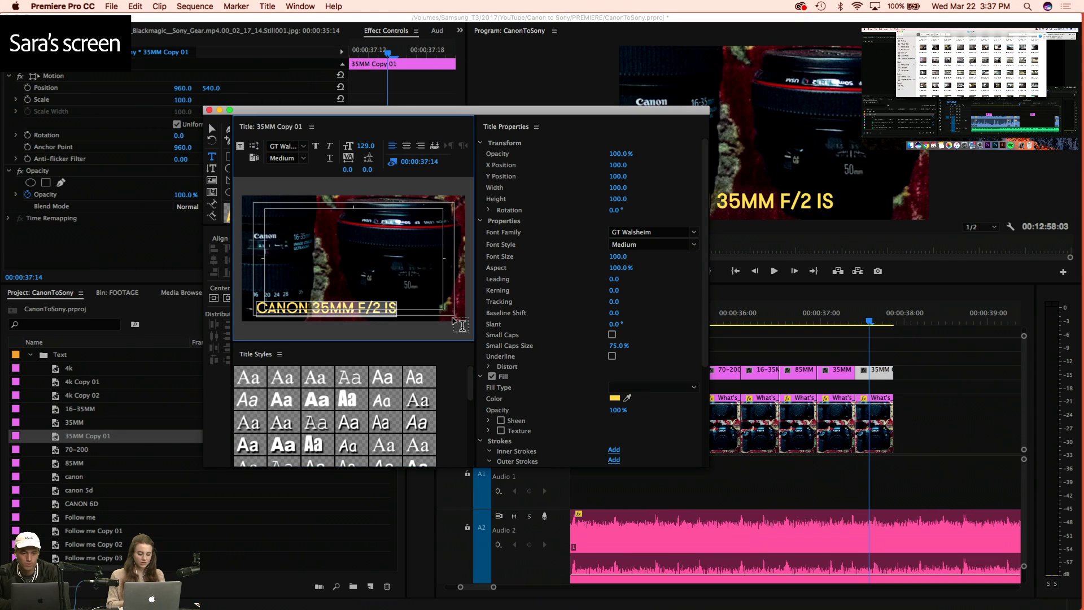
type("50")
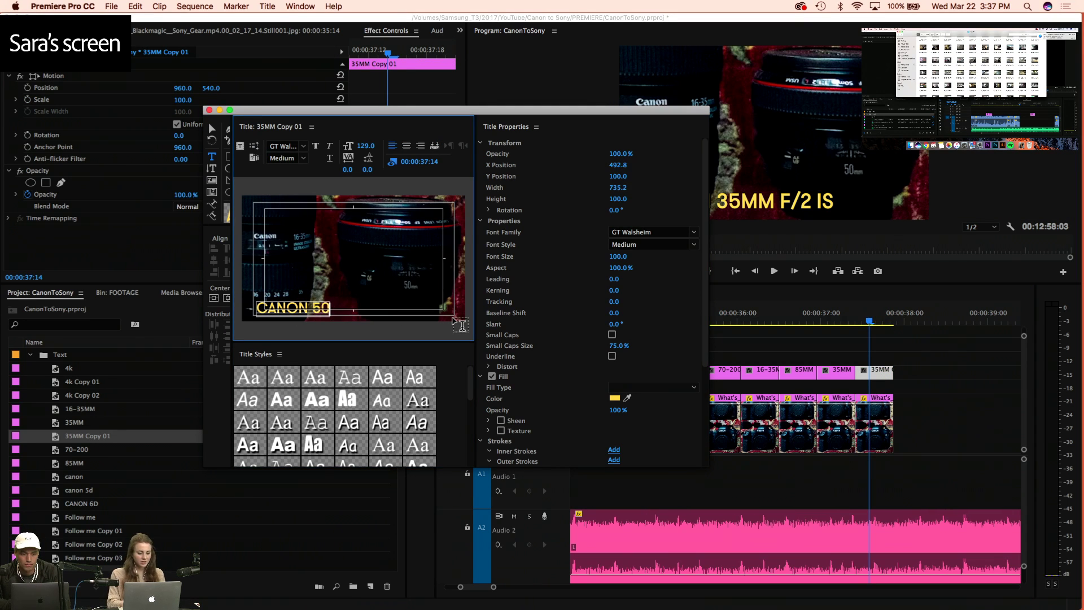
type("MM F/1.2")
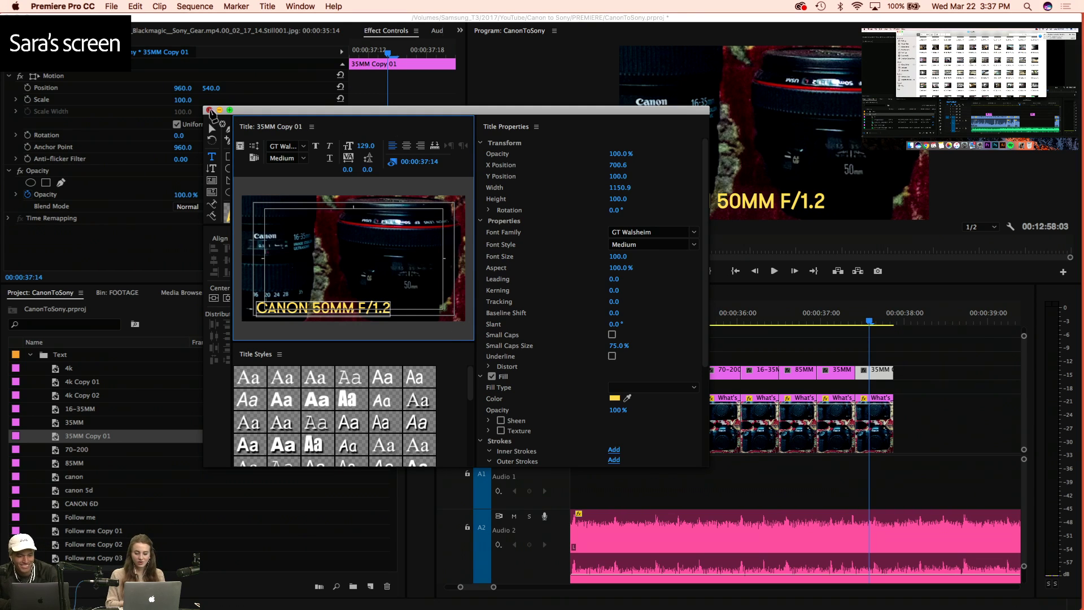
left_click(209, 111)
key("super+s")
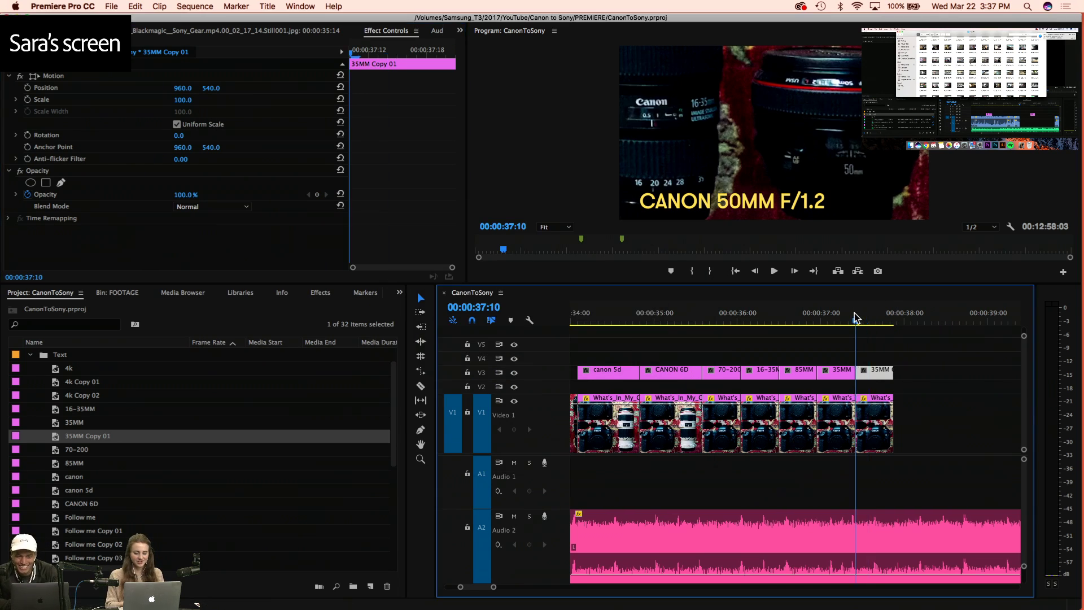
Move the playhead back to 00:00:24:01 in the talking clip and open a new Finder window
key("minus")
left_click(752, 321)
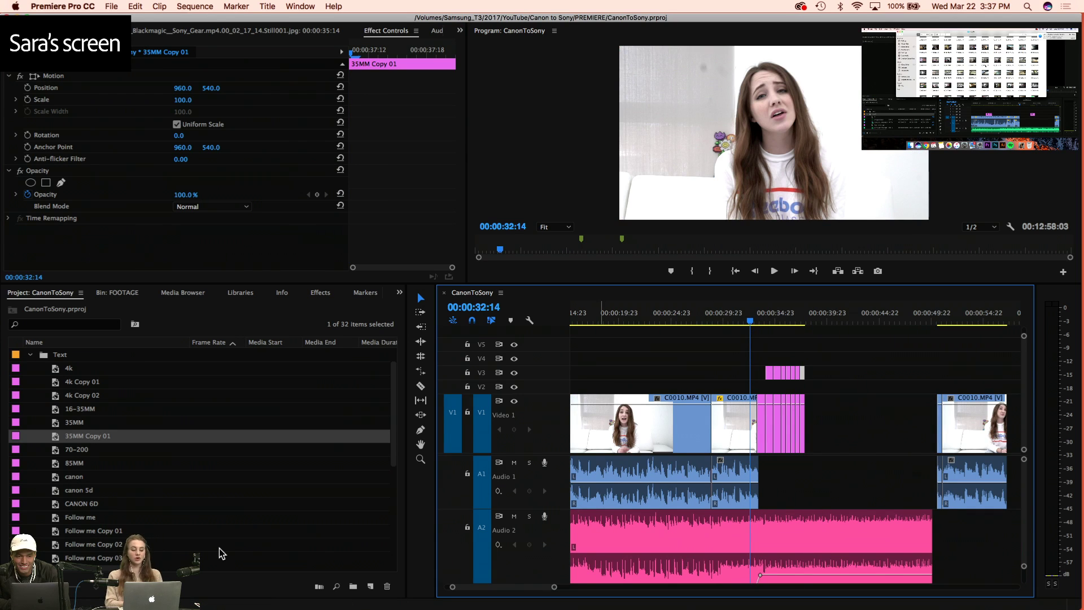
left_click(662, 320)
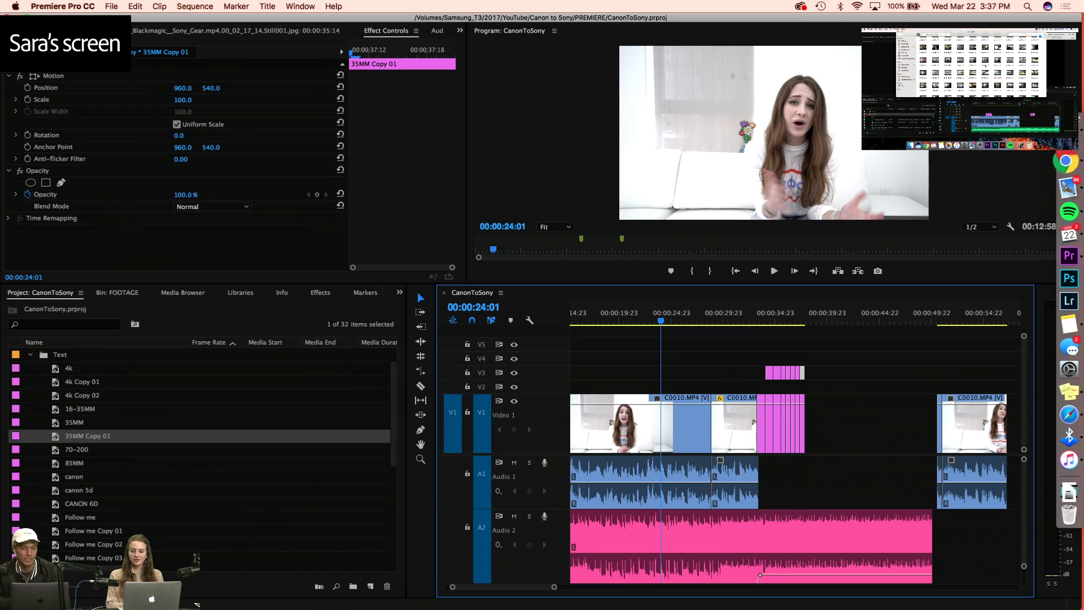
left_click(1065, 129)
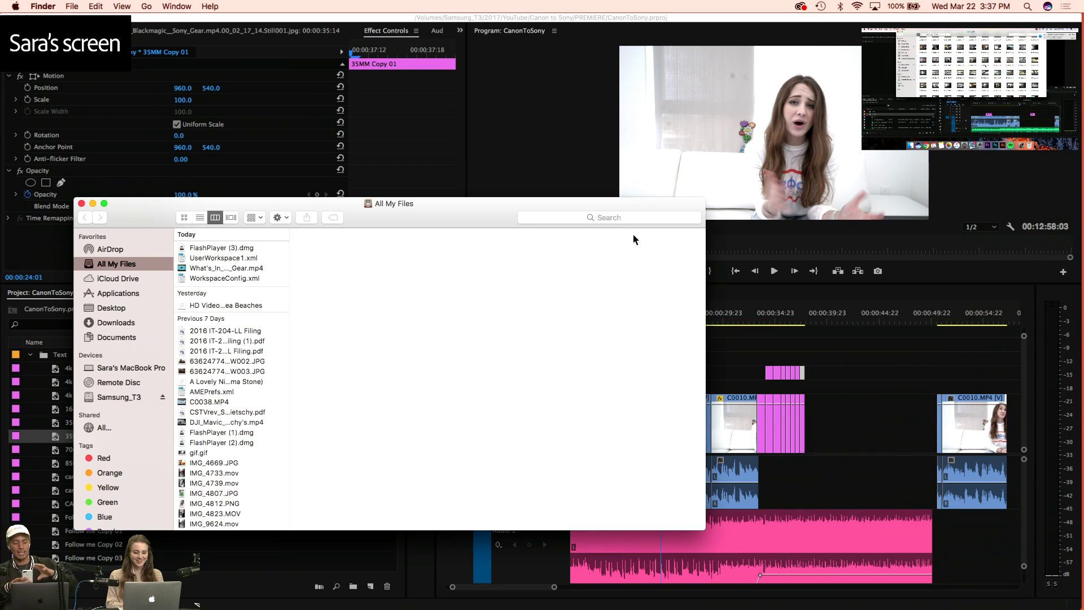
Search All My Files for RENAME and select the rename.dmg disk image
left_click(627, 218)
type("RENAME")
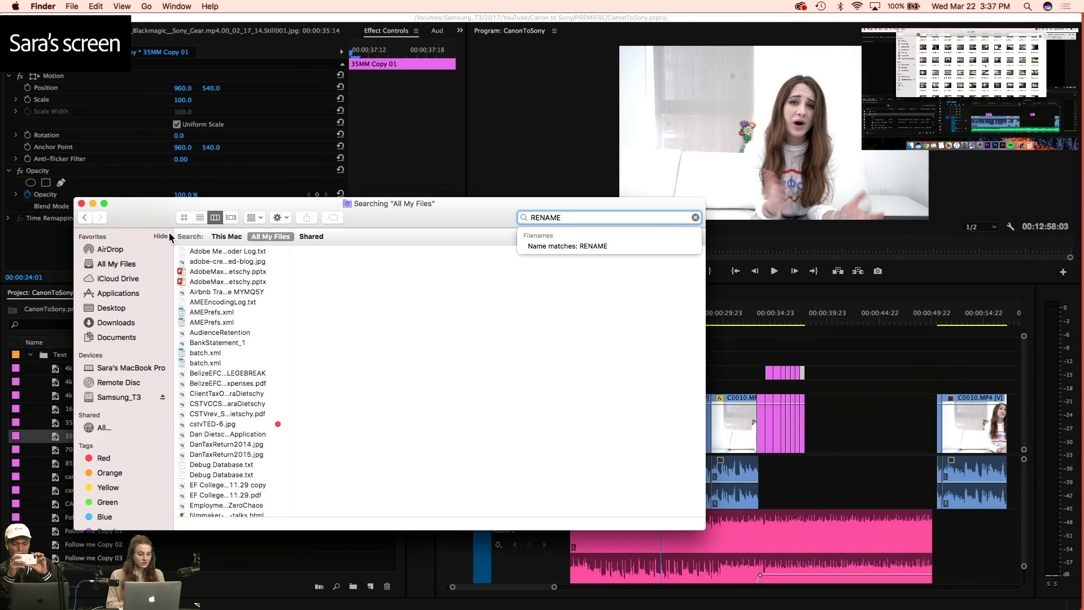
left_click(189, 255)
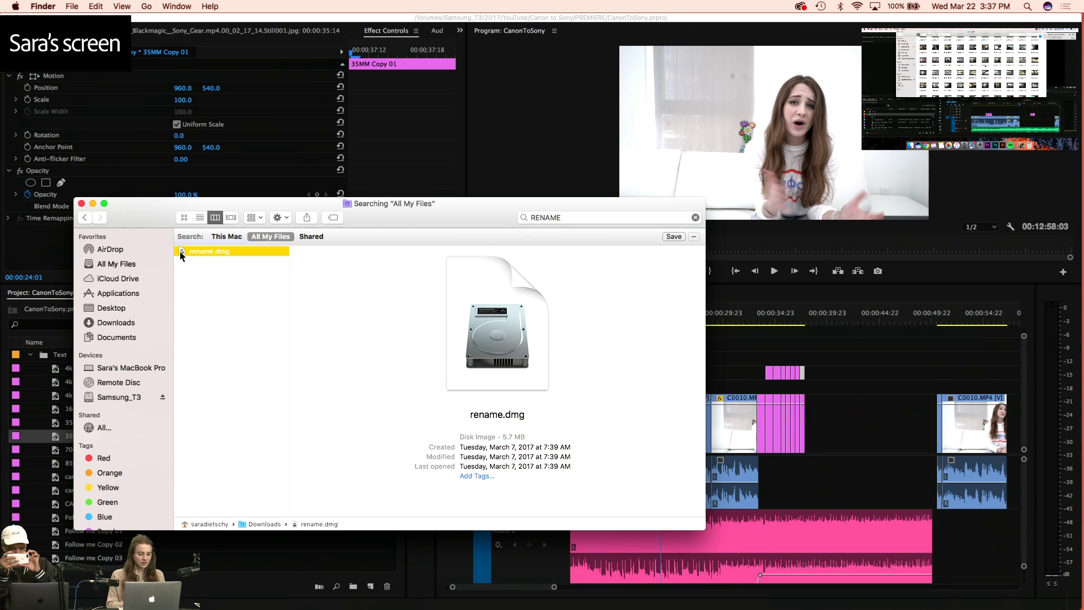
Search the whole Mac for RENAME from the Applications folder and try to open the Rename application
left_click(118, 293)
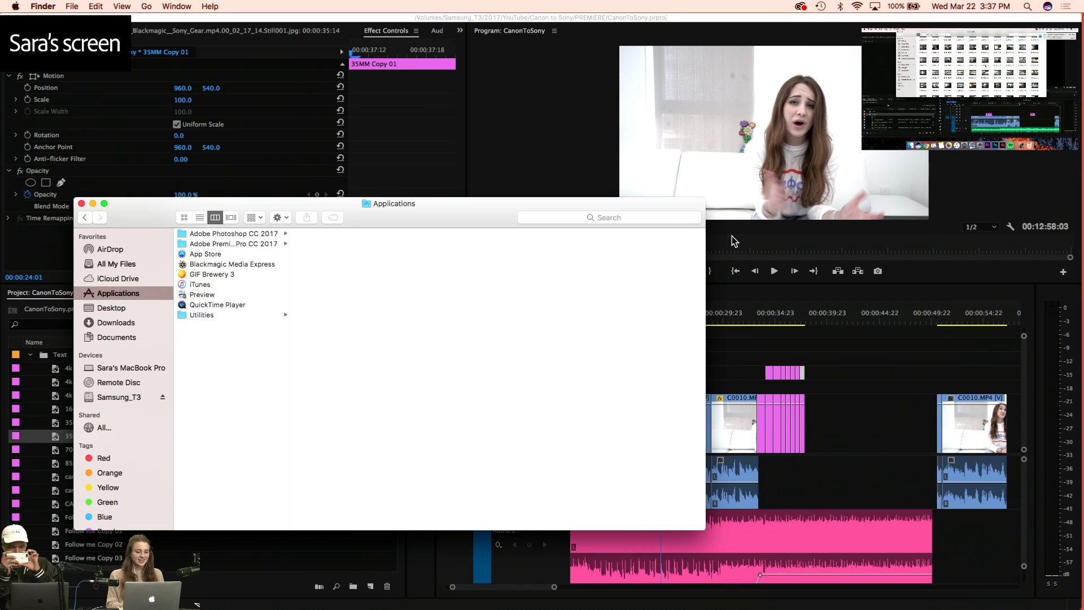
left_click(616, 217)
type("RENAME")
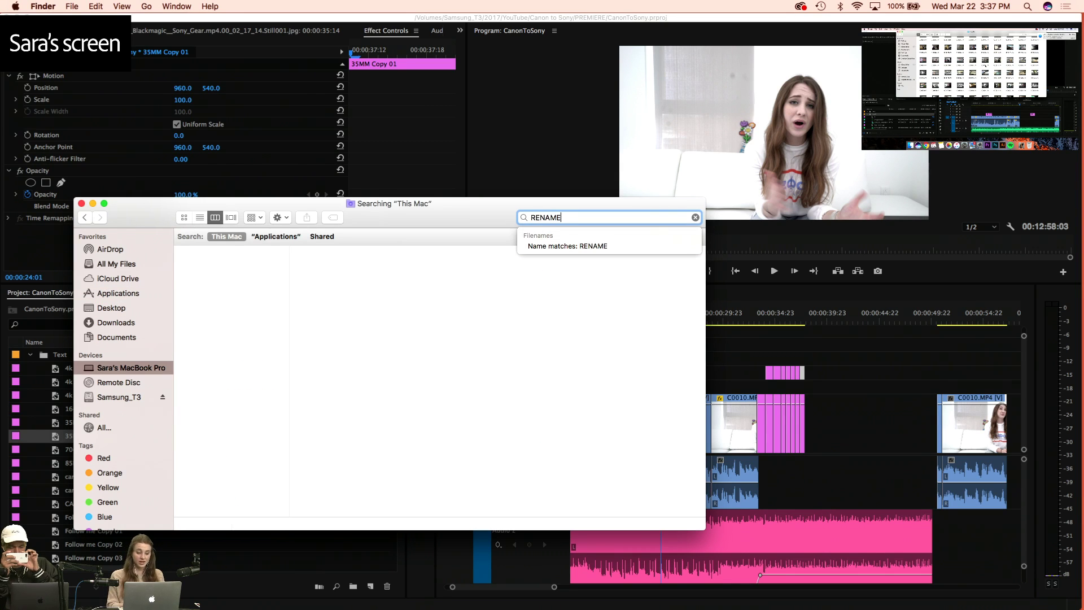
double_click(199, 263)
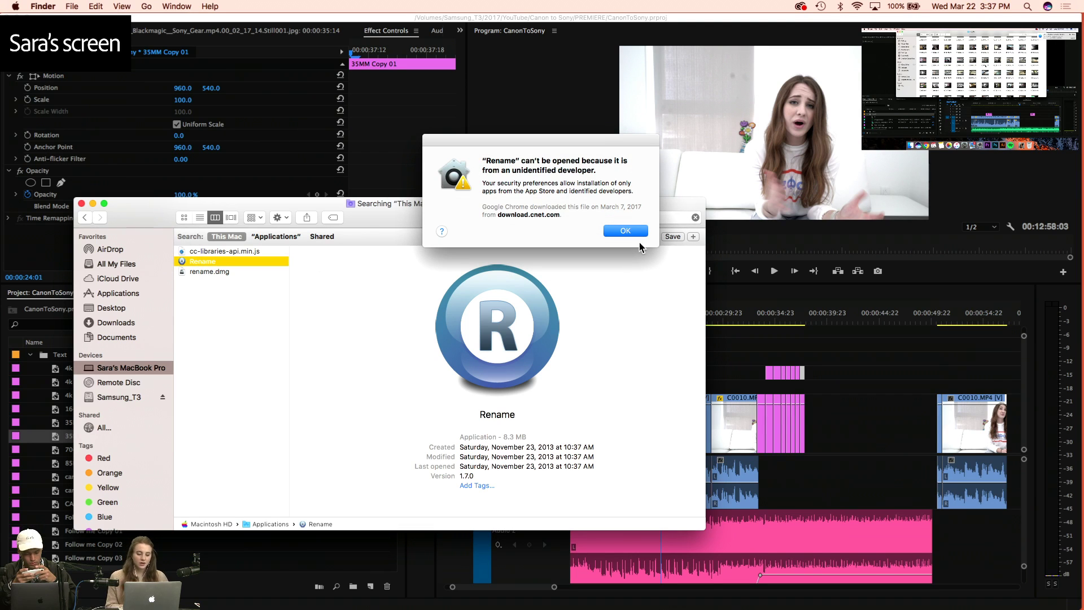
left_click(632, 232)
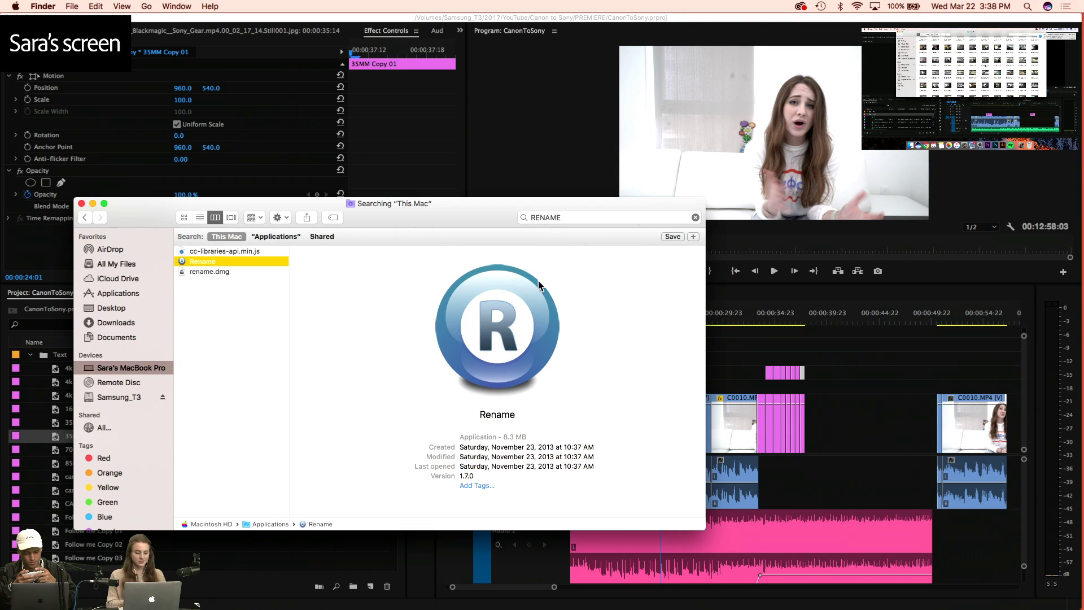
Open System Preferences and go to the General settings of Security & Privacy
key("super+space")
type("sys")
key("Return")
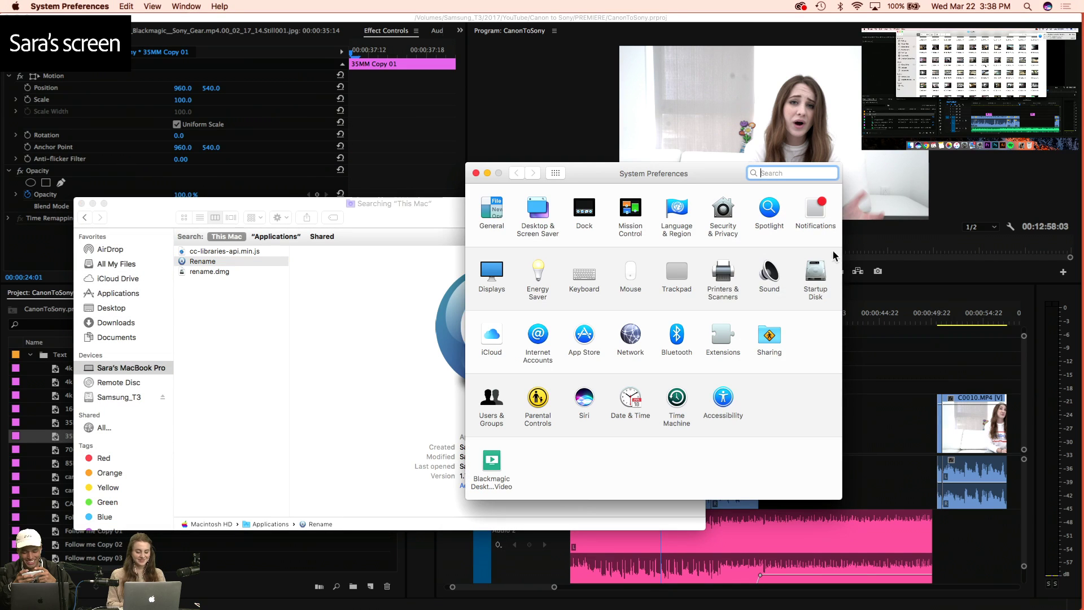
left_click_drag(676, 170, 630, 165)
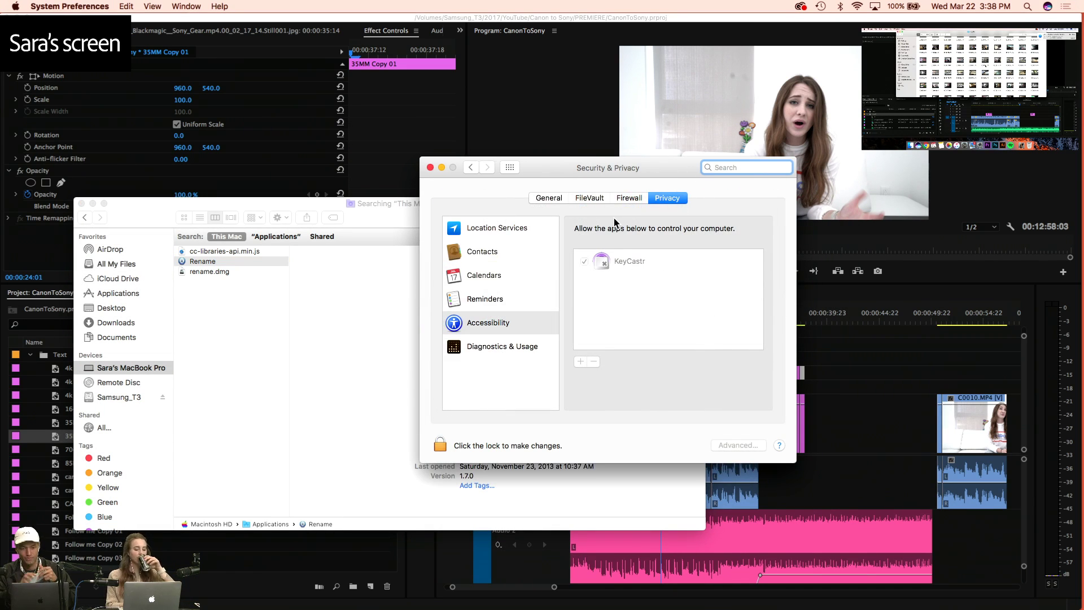
left_click(591, 199)
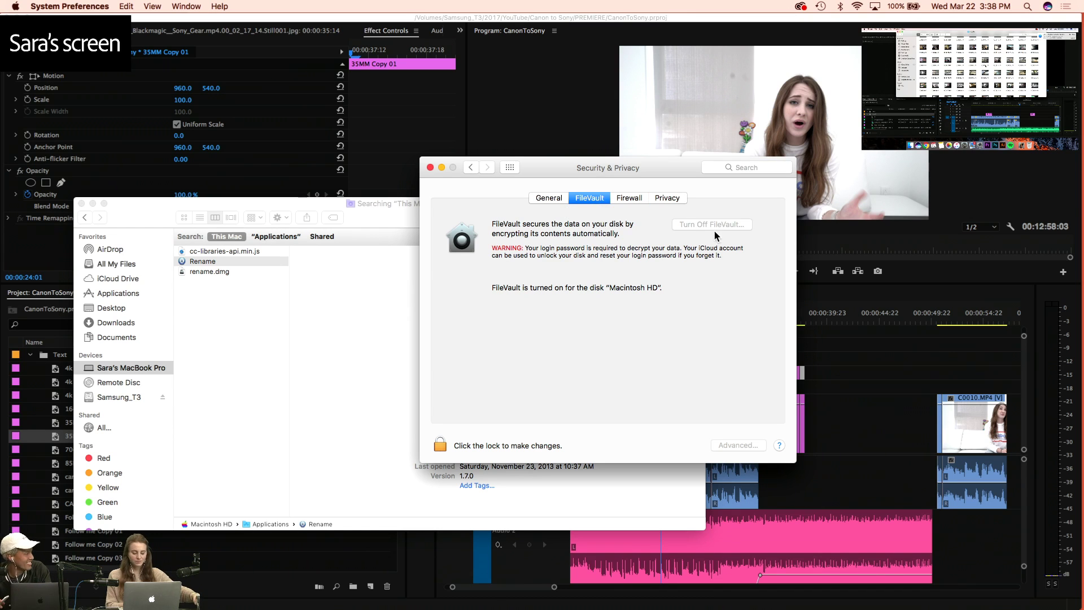
left_click(629, 199)
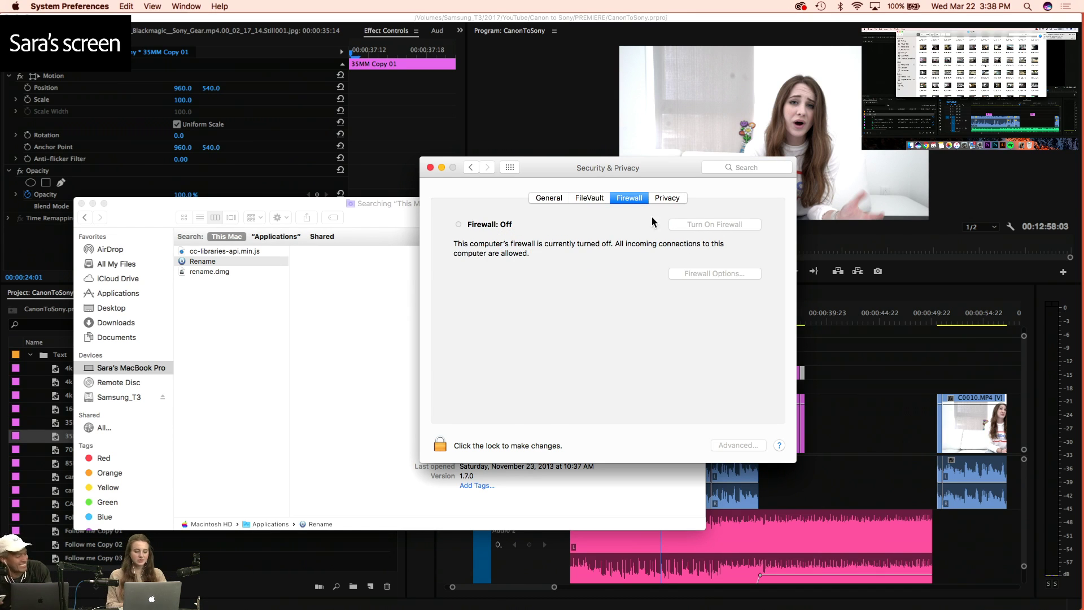
left_click(555, 199)
left_click(591, 199)
left_click(546, 199)
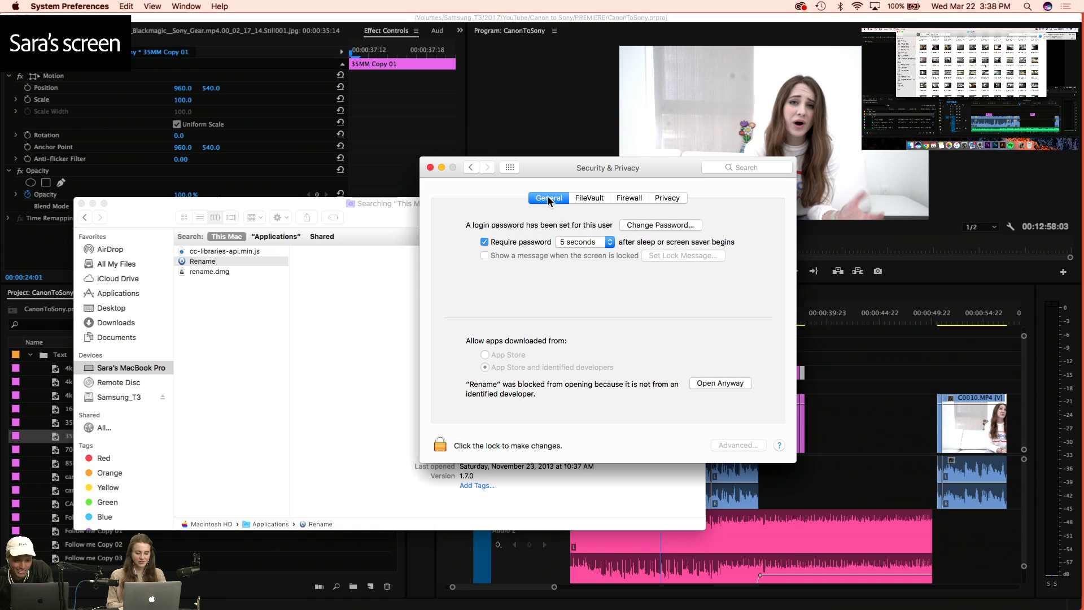
Allow the blocked Rename application to open anyway and close the Security & Privacy window
left_click(713, 383)
left_click(583, 233)
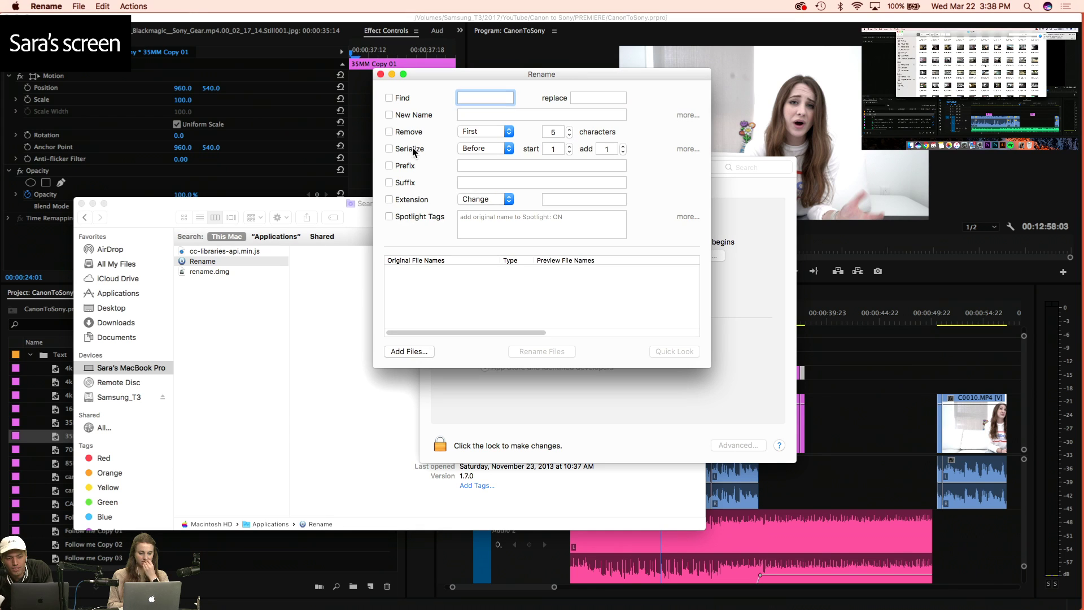
left_click(771, 198)
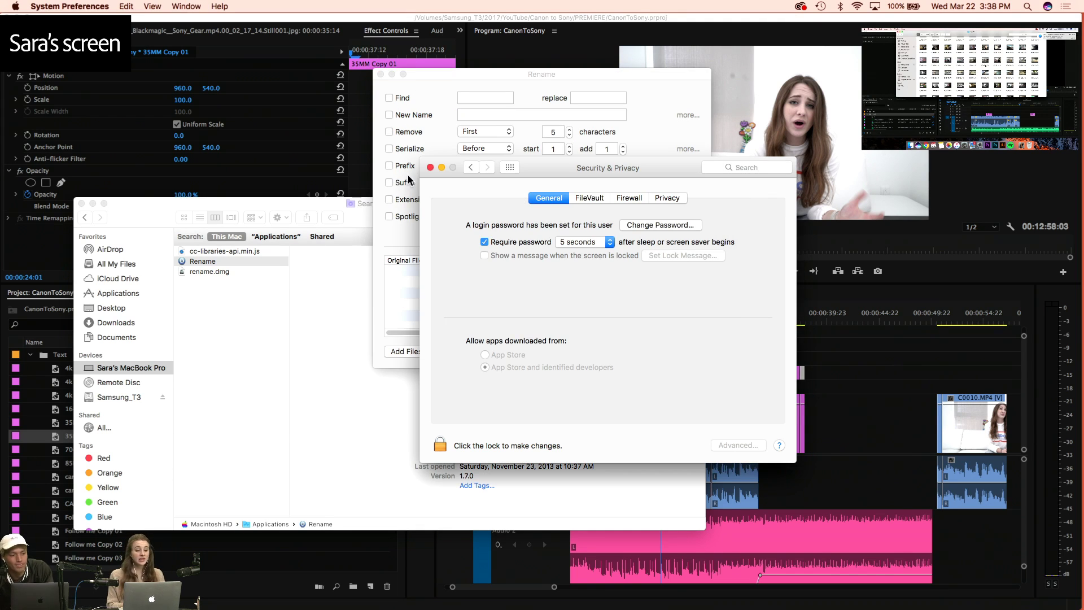
left_click(430, 167)
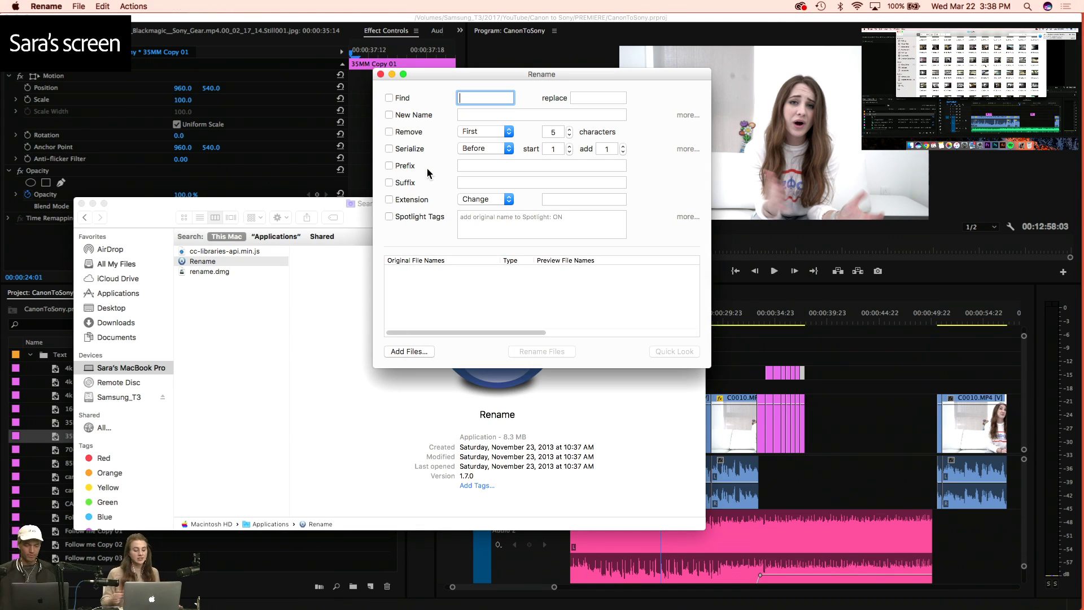
Show the contents of the 2017 folder on the Samsung_T3 drive in Finder
left_click(150, 218)
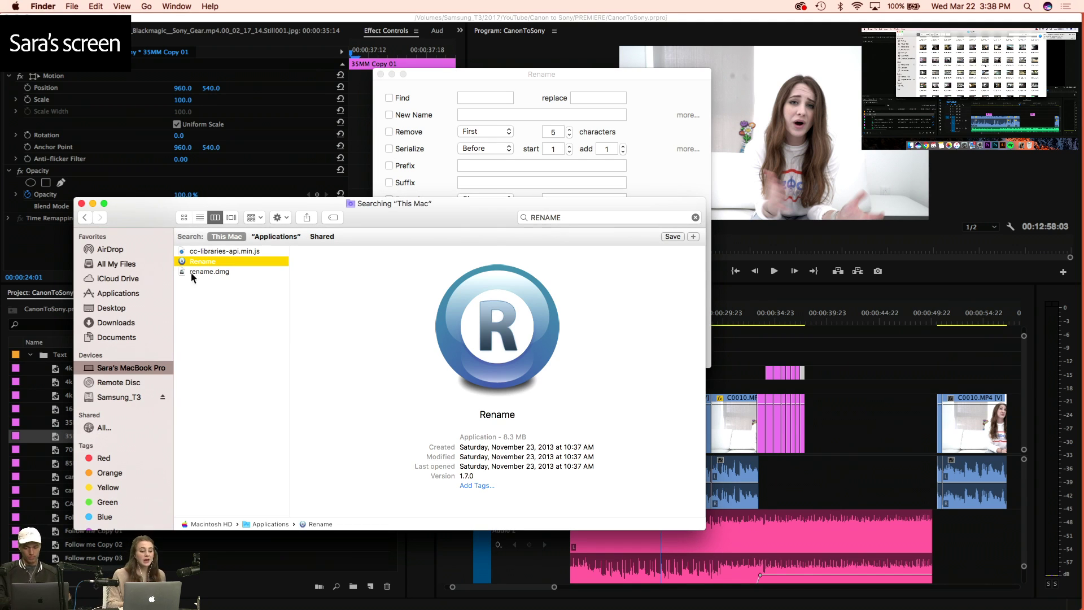
left_click(133, 397)
left_click(224, 235)
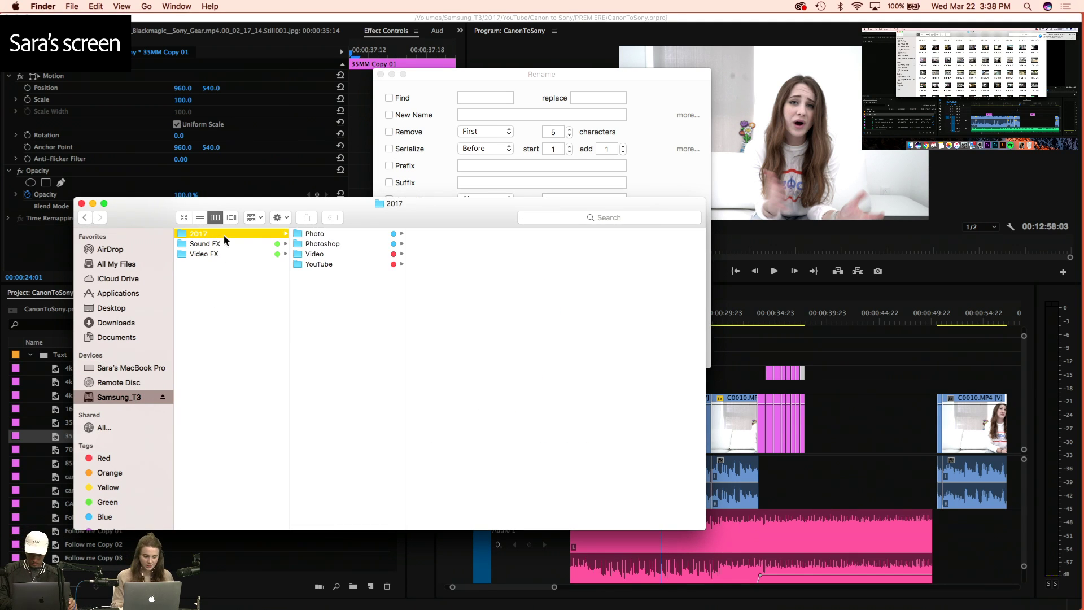
Move the Finder window low on the screen and the Rename window above it so both are usable
left_click_drag(462, 221, 485, 330)
left_click_drag(481, 74, 572, 28)
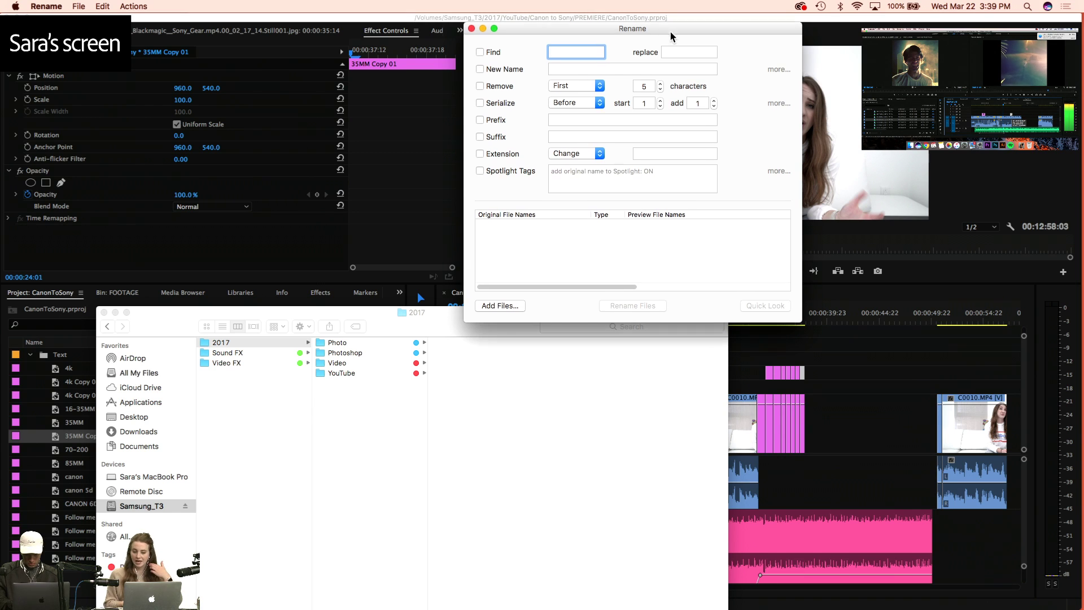
left_click_drag(669, 32, 663, 52)
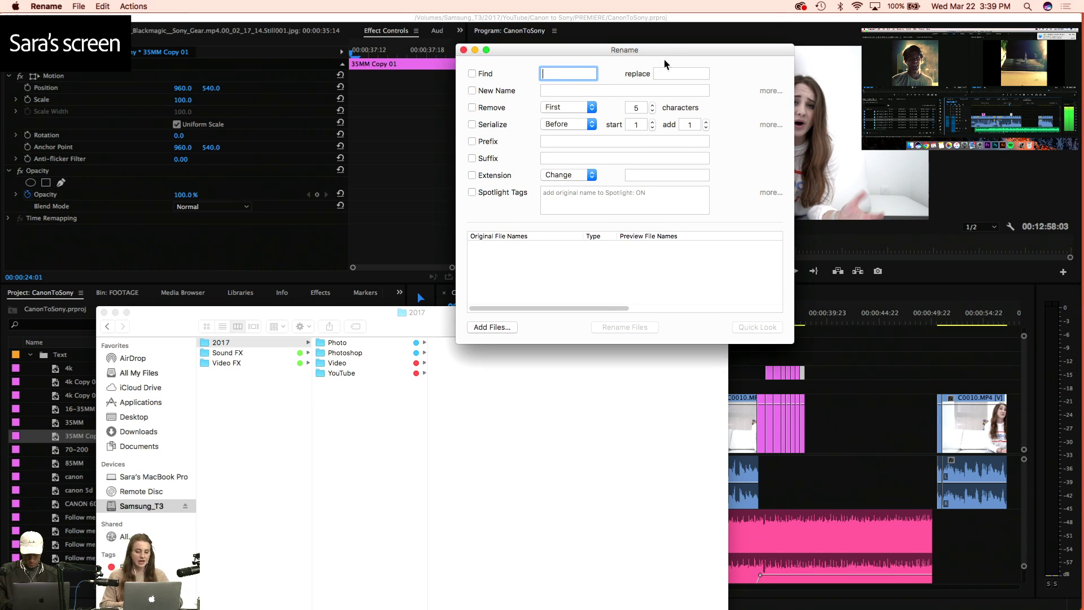
left_click_drag(659, 51, 601, 50)
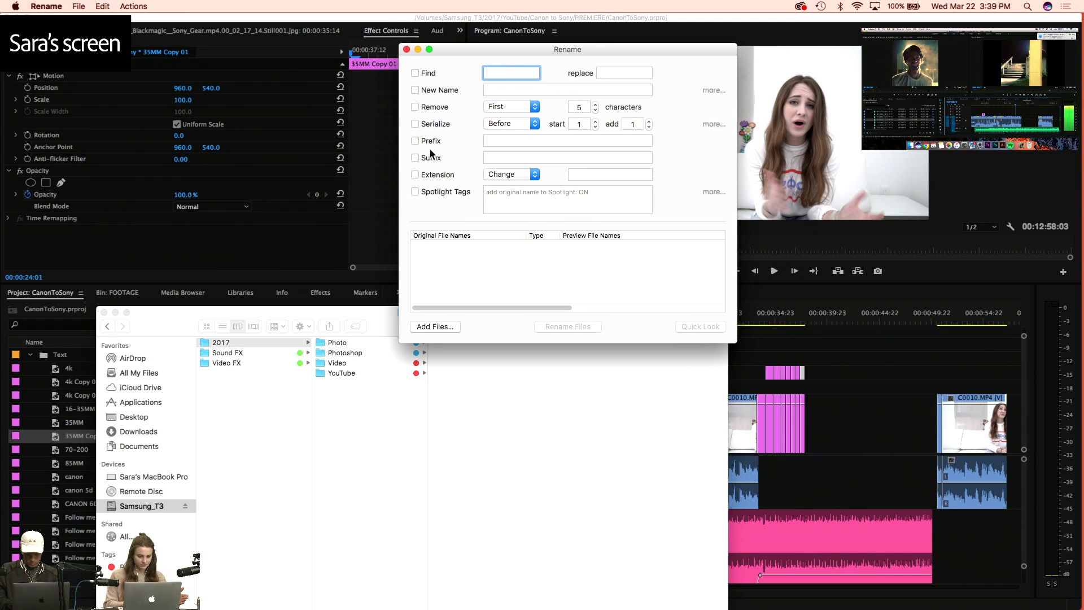
left_click_drag(309, 315, 236, 281)
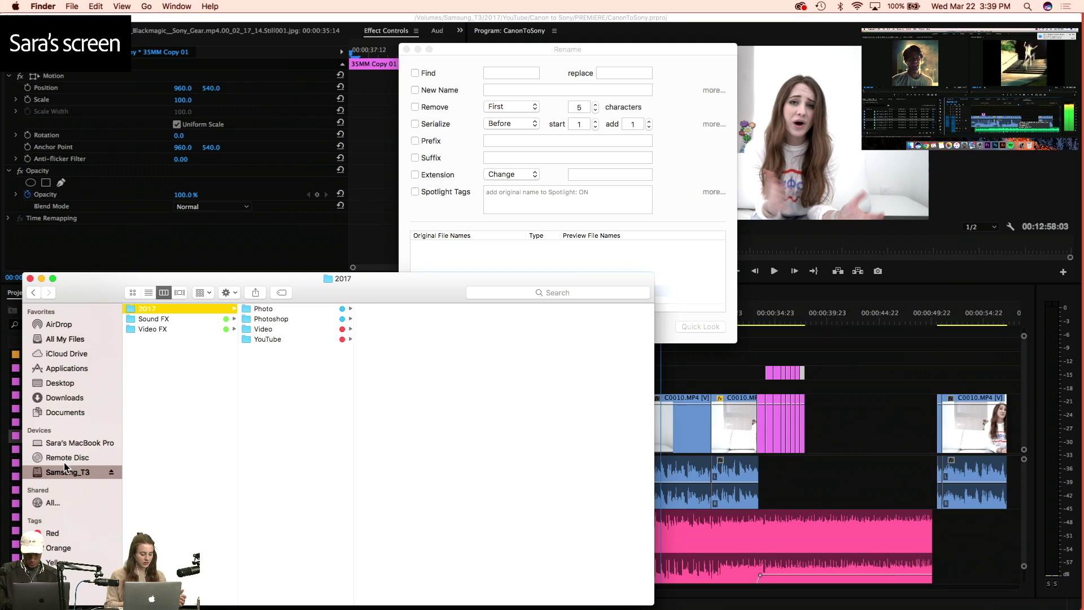
Open the VLOG_March_20_00_2017_LA folder in YouTube > Vlogs, widening the column to show full folder names
left_click(325, 331)
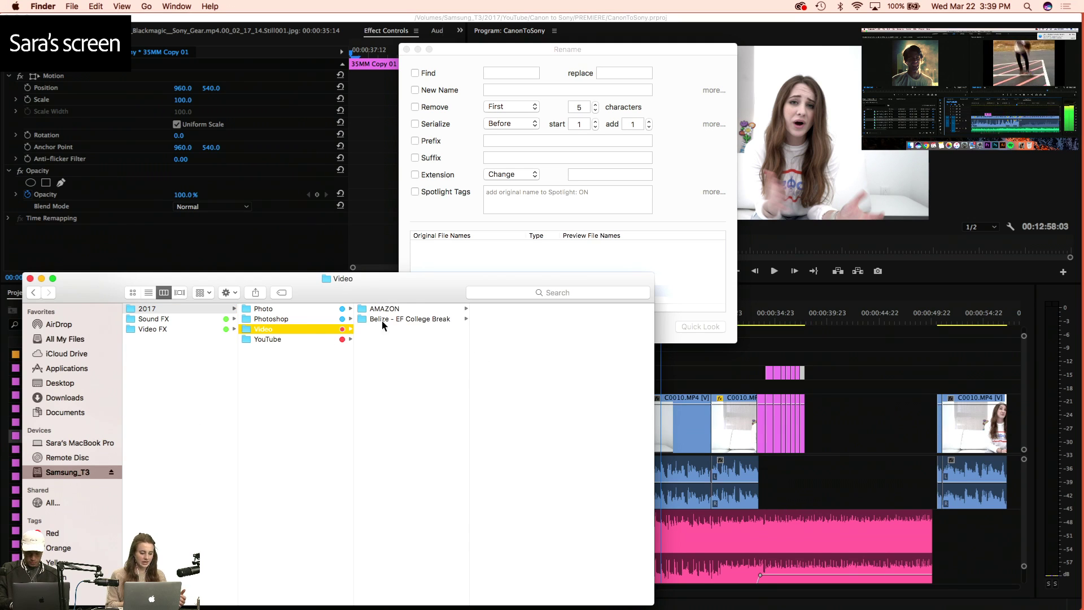
left_click(323, 340)
left_click(410, 400)
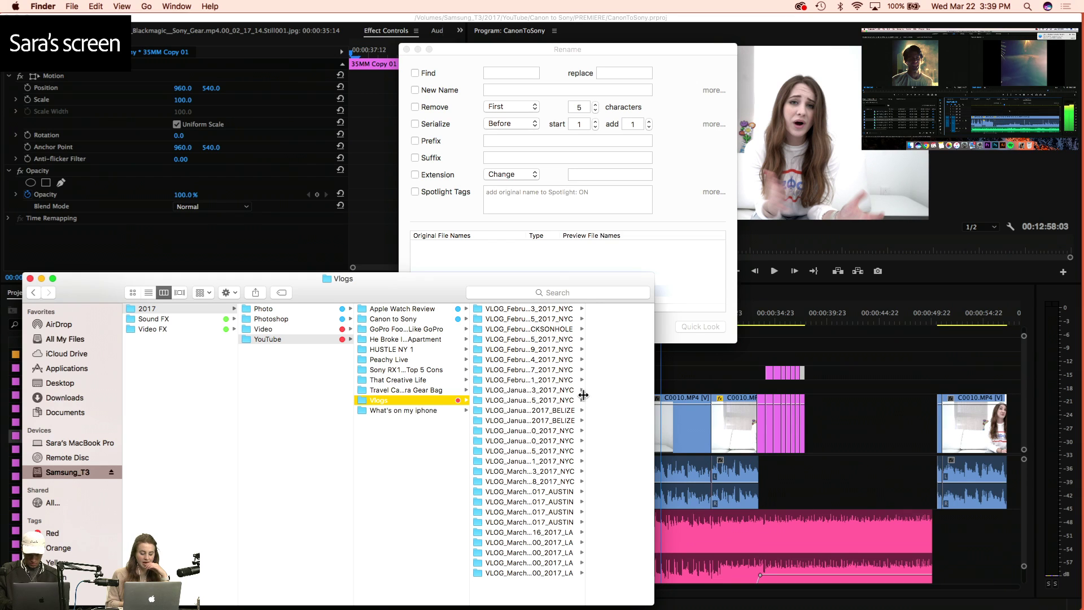
double_click(584, 395)
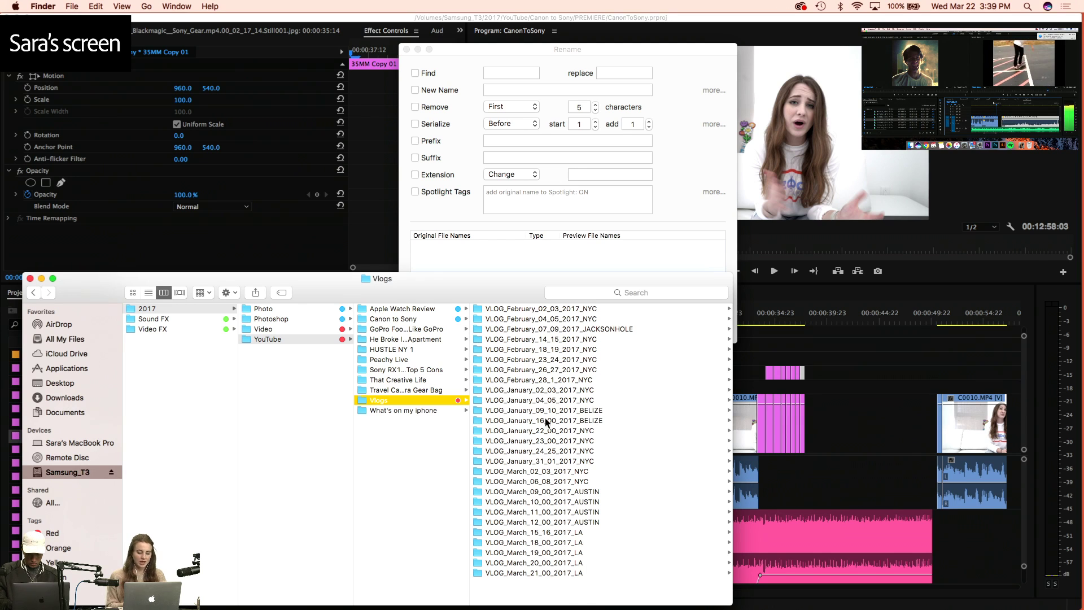
left_click(547, 574)
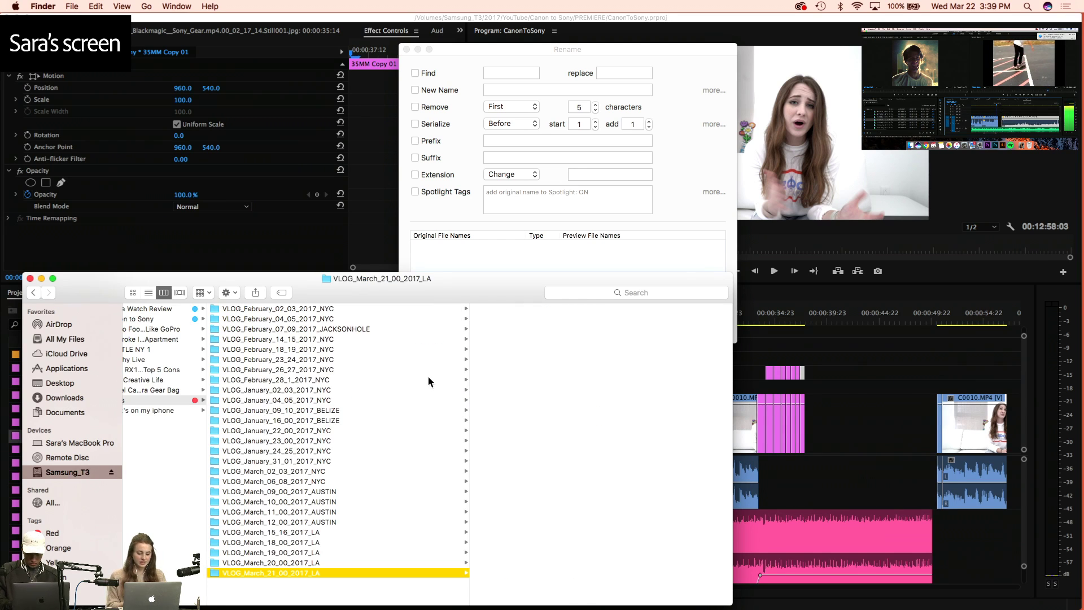
left_click(272, 563)
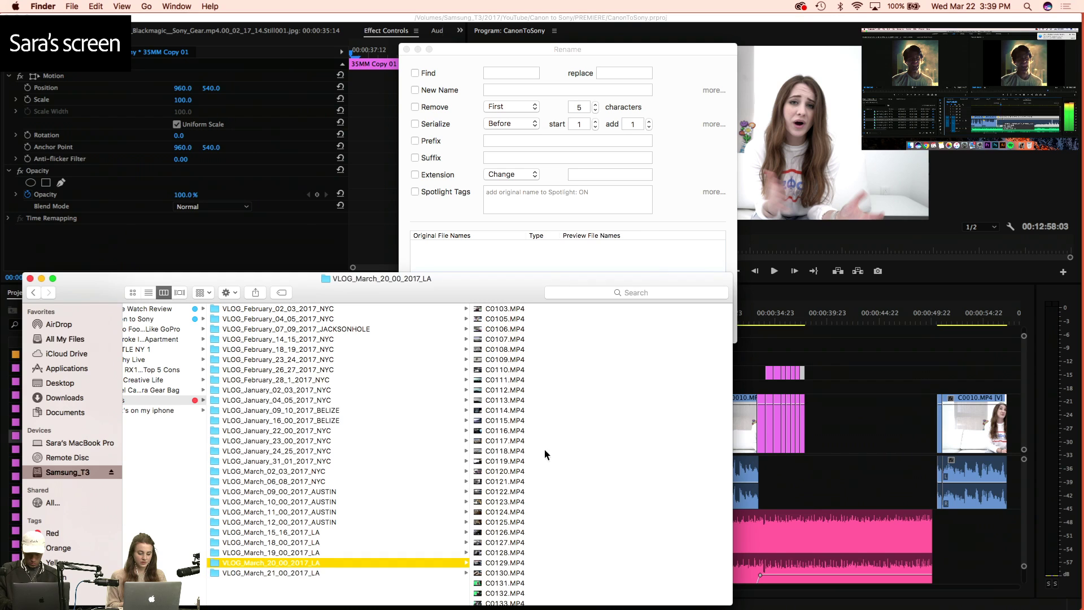
Preview the clip C0106.MP4 and look through the footage files in the March 20 vlog folder
scroll(587, 455, "up", 5)
left_click(509, 329)
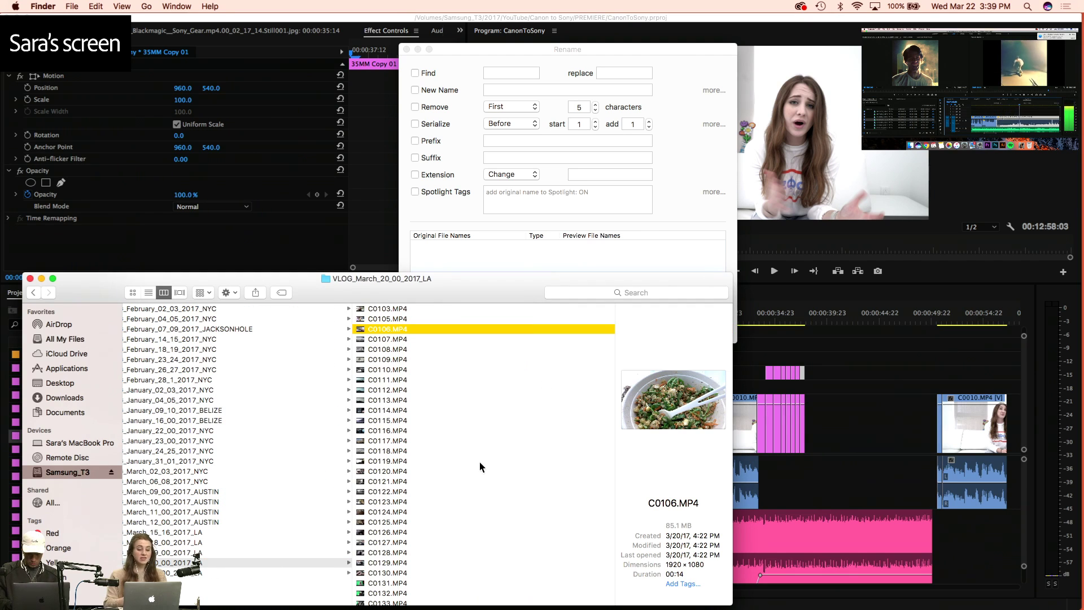
left_click_drag(466, 294, 520, 207)
scroll(337, 344, "left", 3)
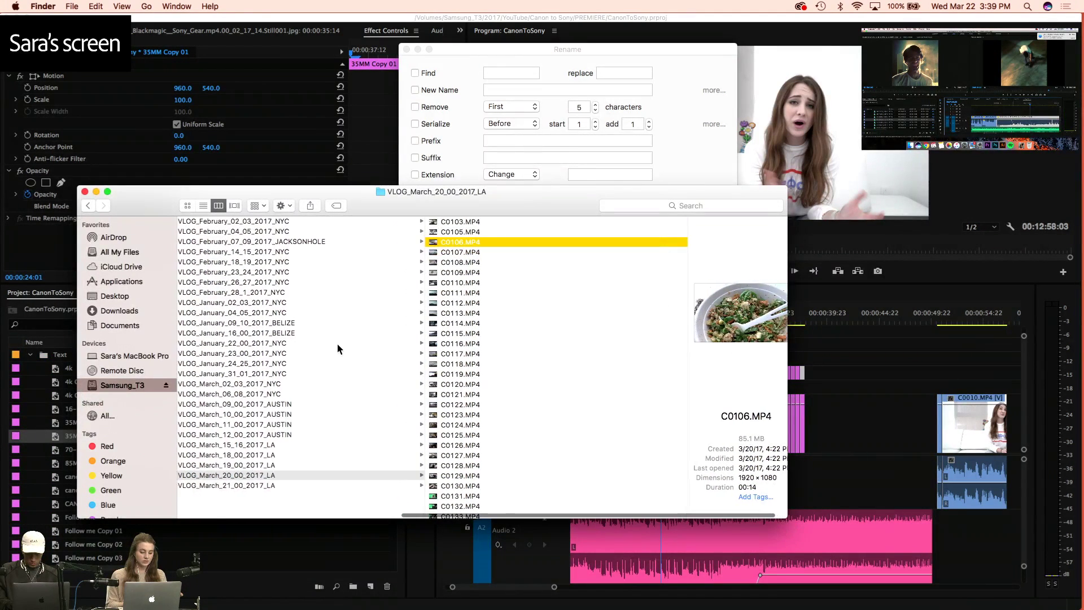
scroll(383, 366, "right", 1)
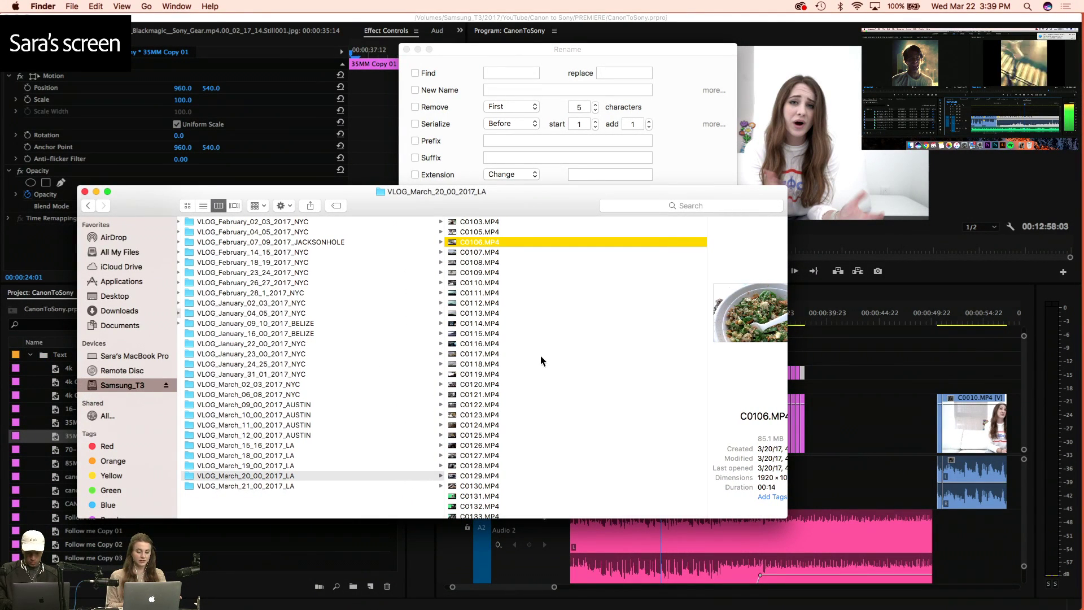
scroll(519, 322, "down", 2)
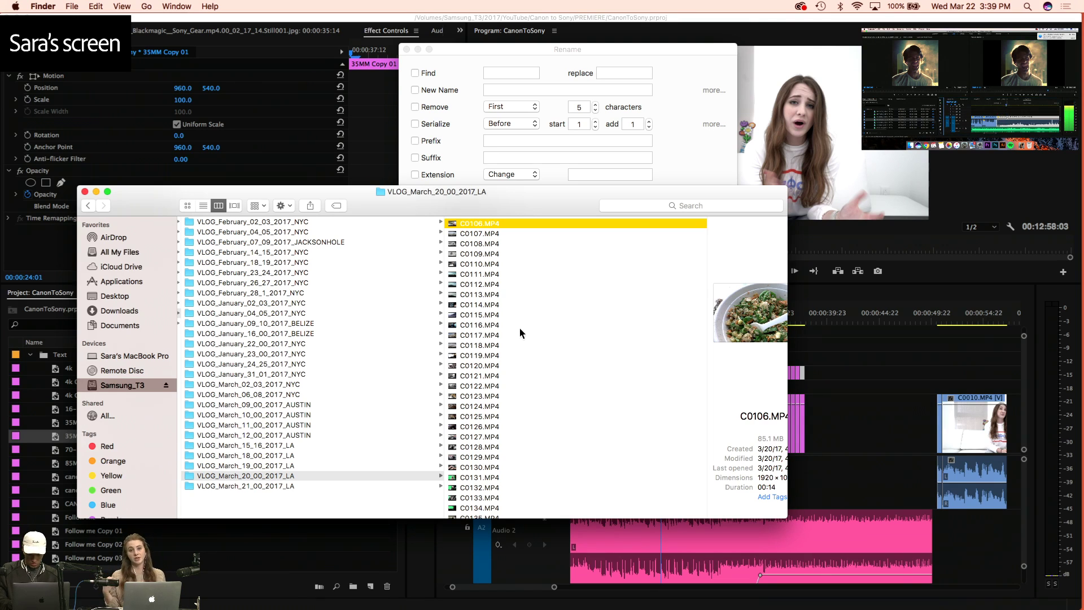
Highlight the March 20 vlog folder's name without changing it, and reselect C0106.MP4 while browsing the folder's clips
left_click(231, 476)
key("Return")
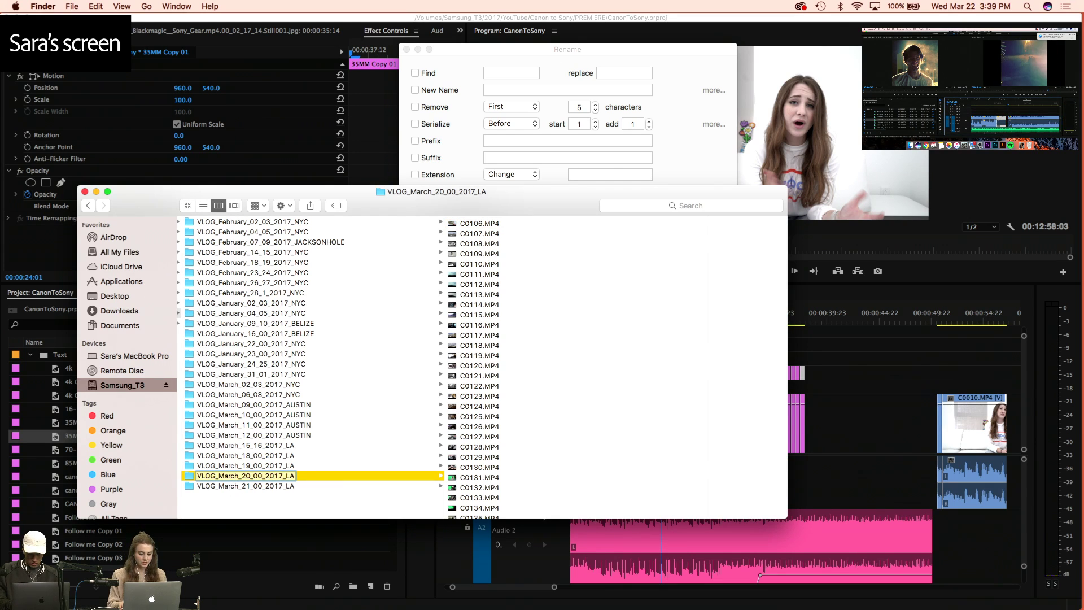
left_click(577, 447)
left_click(474, 294)
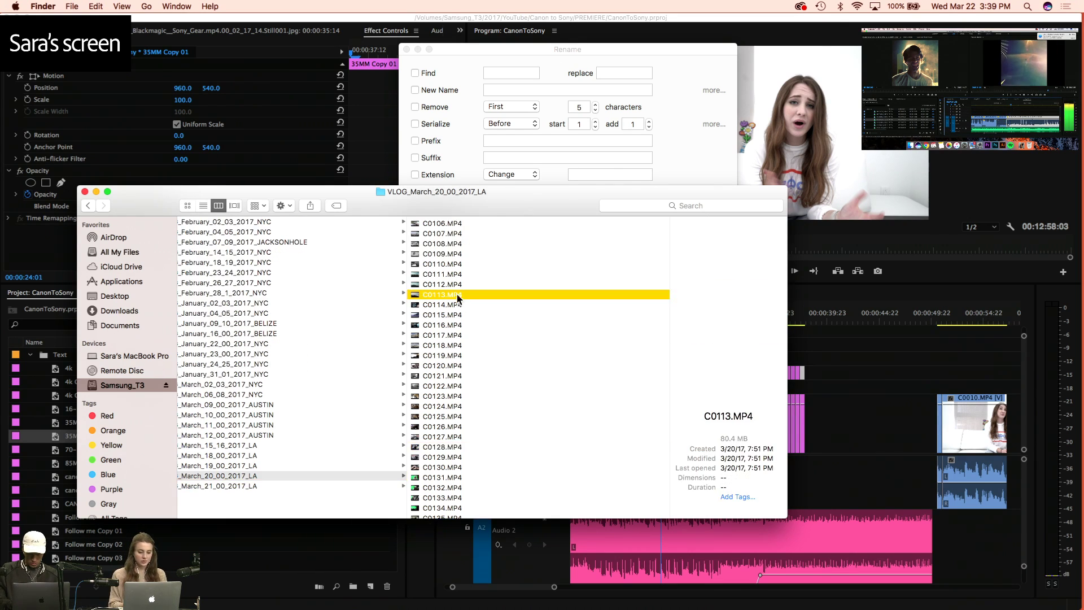
left_click(440, 223)
scroll(552, 398, "down", 3)
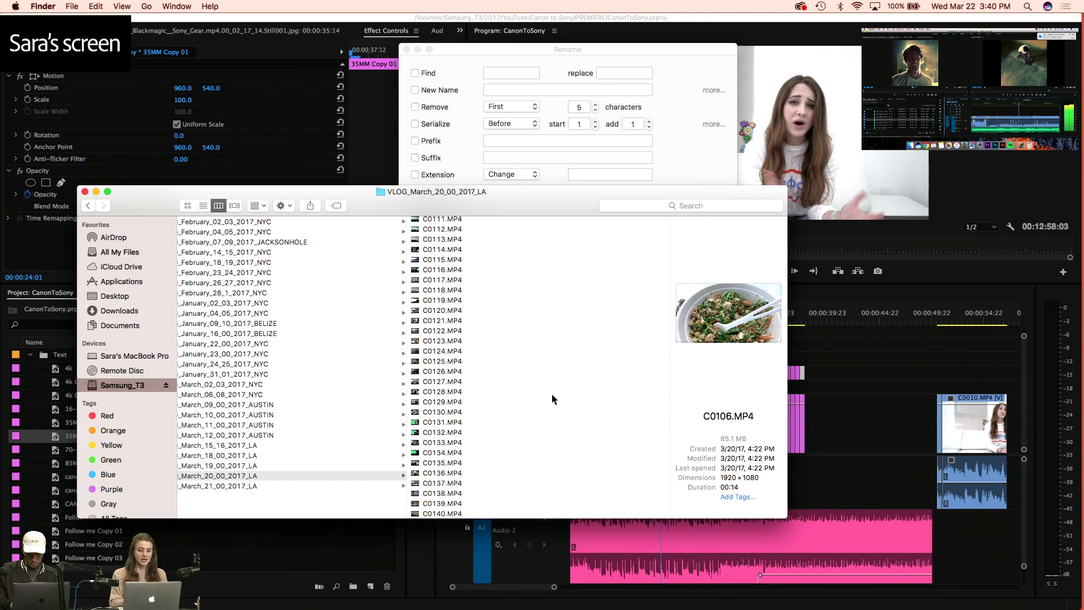
scroll(538, 331, "up", 5)
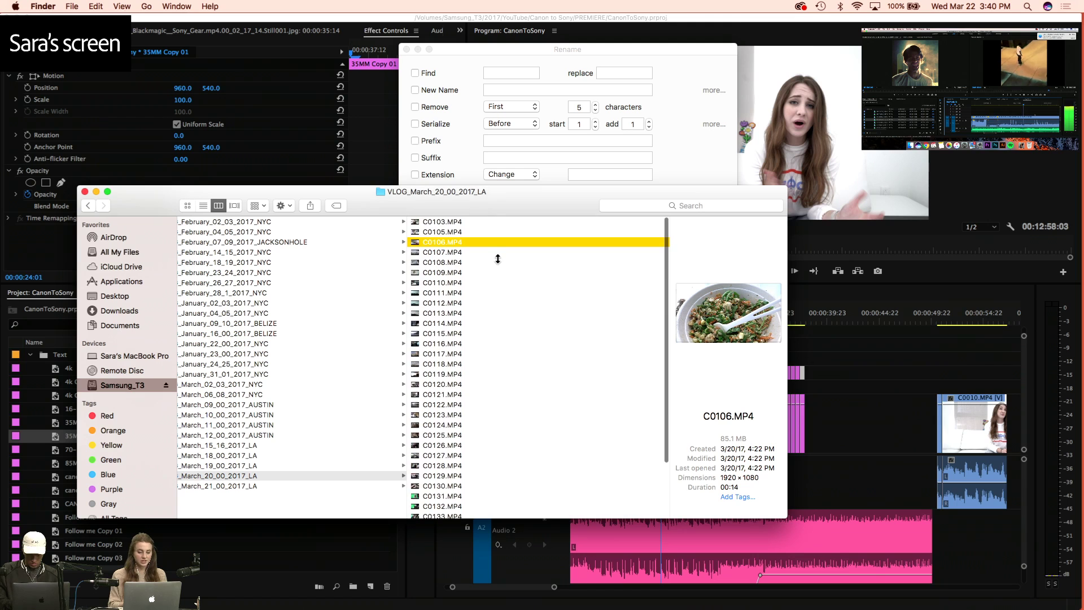
Move the Finder window below the Rename window so the clip list and the renaming options are both visible
left_click_drag(477, 212, 490, 352)
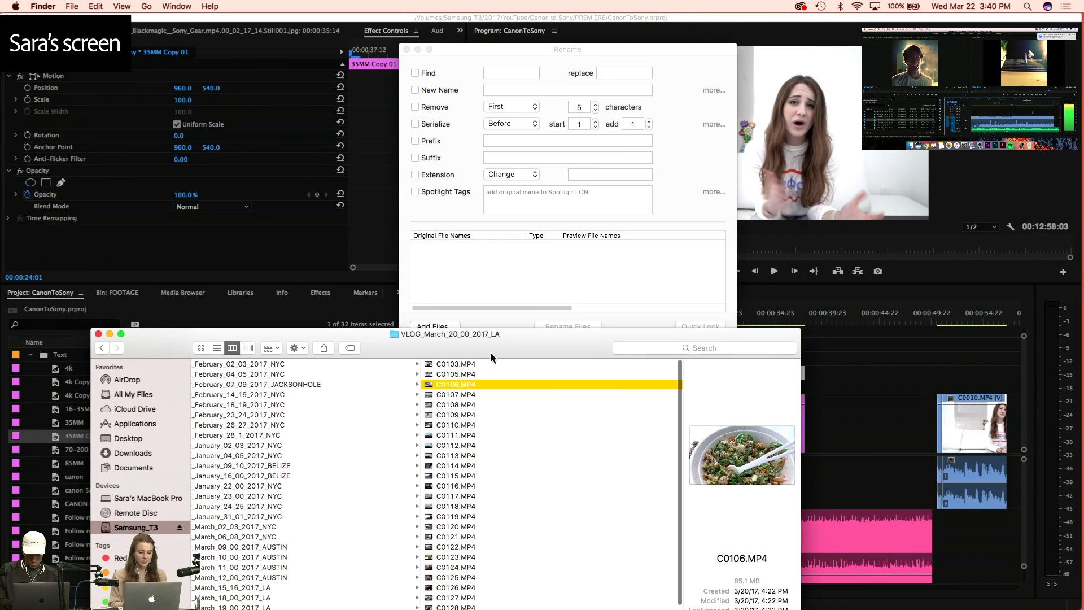
left_click(465, 58)
left_click_drag(484, 48, 482, 5)
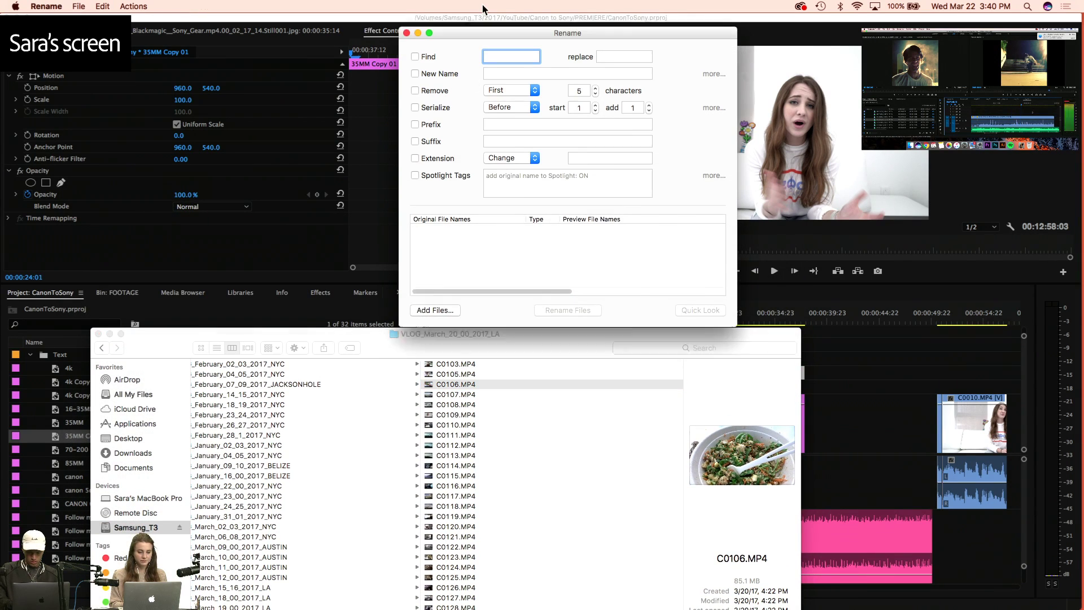
Start adding files to the rename list and browse to Samsung_T3 > 2017 > YouTube > Vlogs
left_click(435, 297)
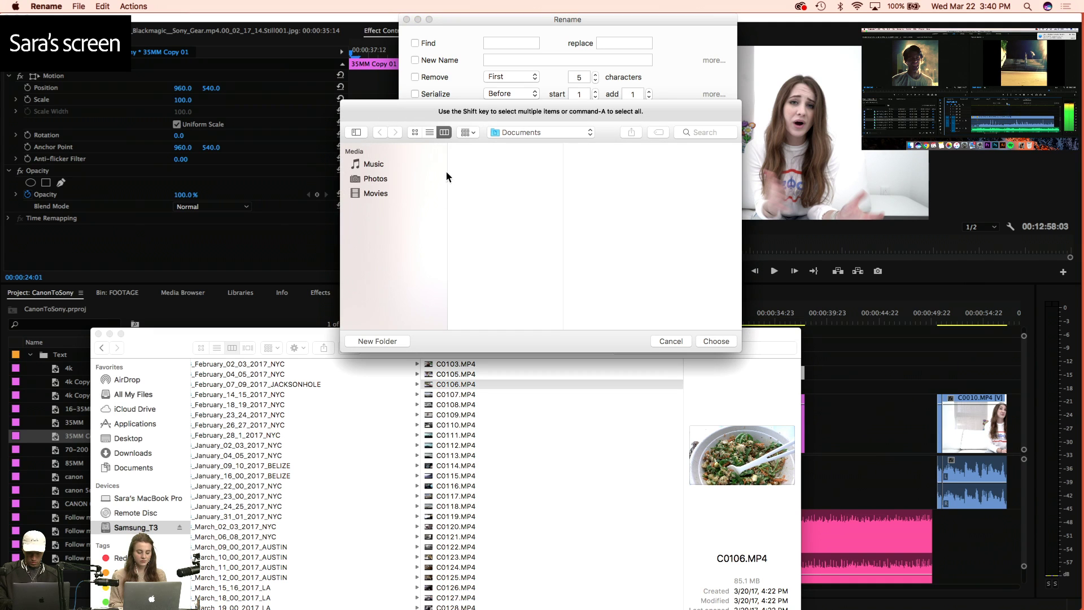
scroll(417, 226, "down", 3)
left_click(395, 236)
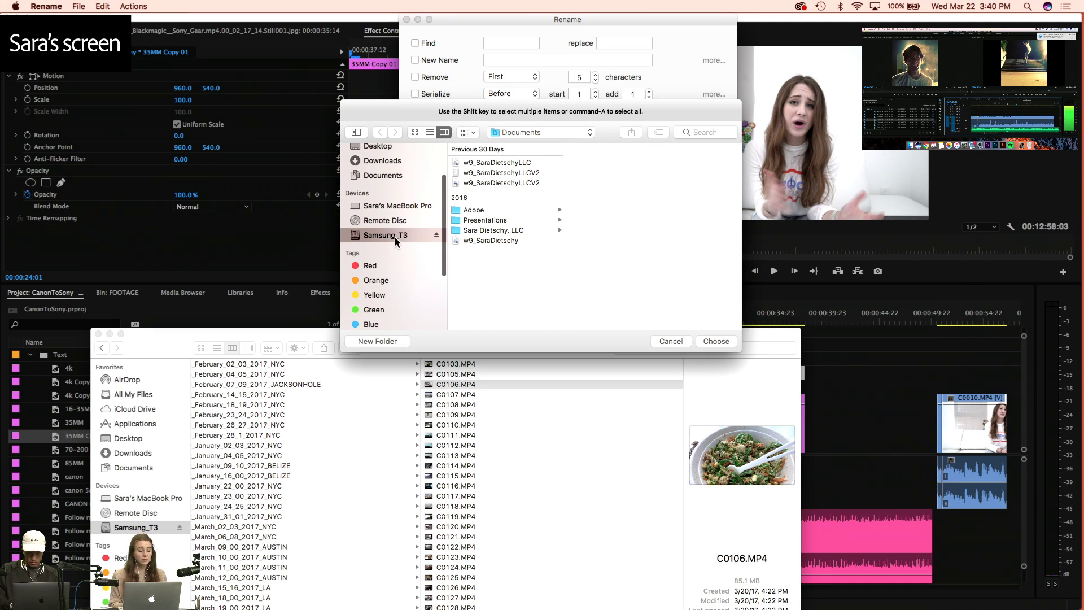
left_click(490, 163)
left_click(628, 191)
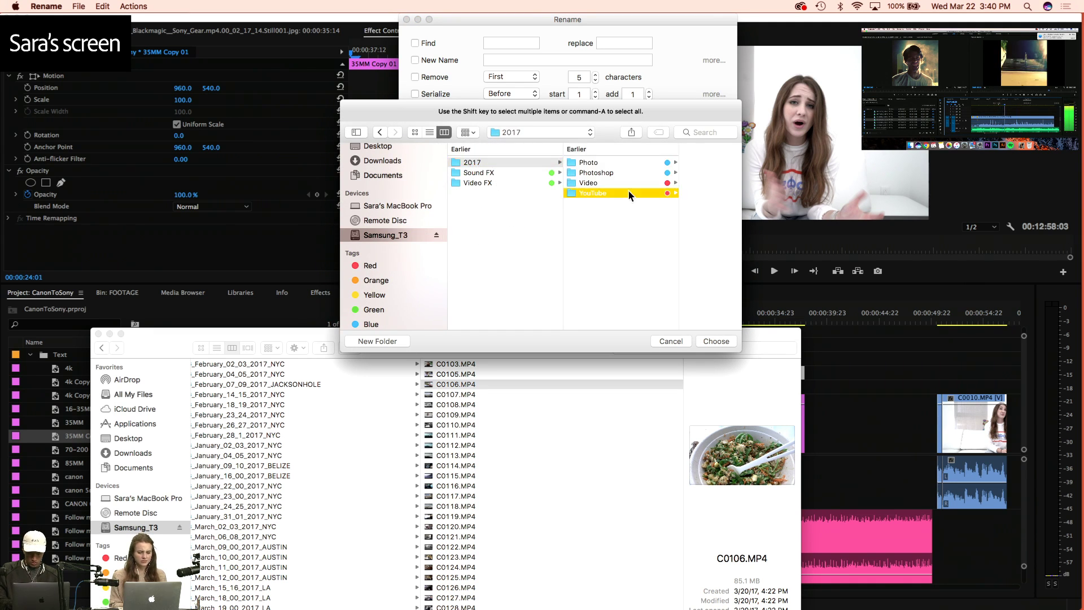
left_click(593, 182)
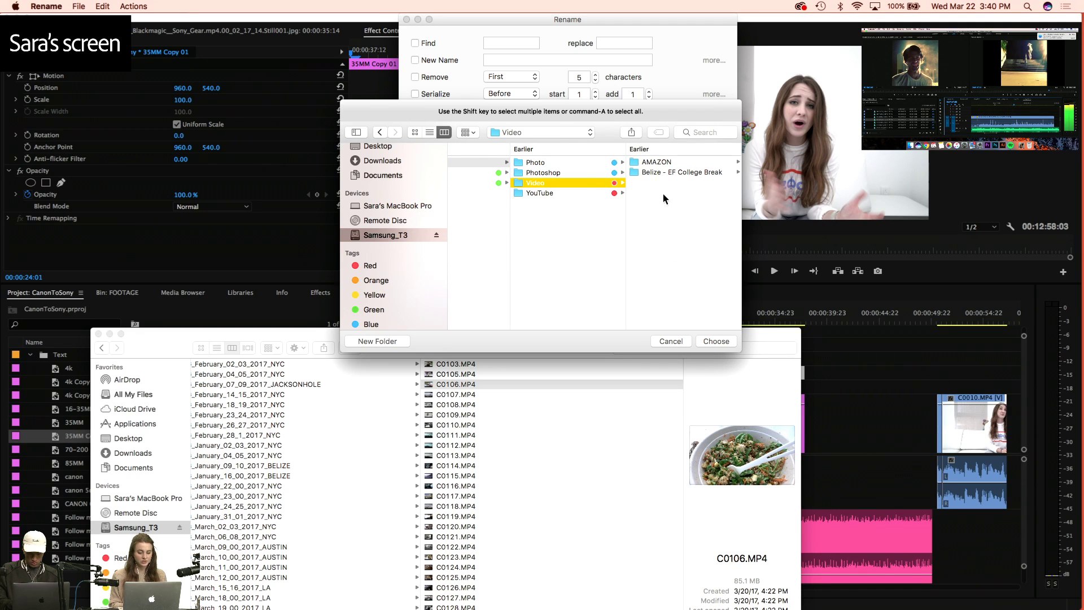
left_click(569, 192)
left_click(679, 256)
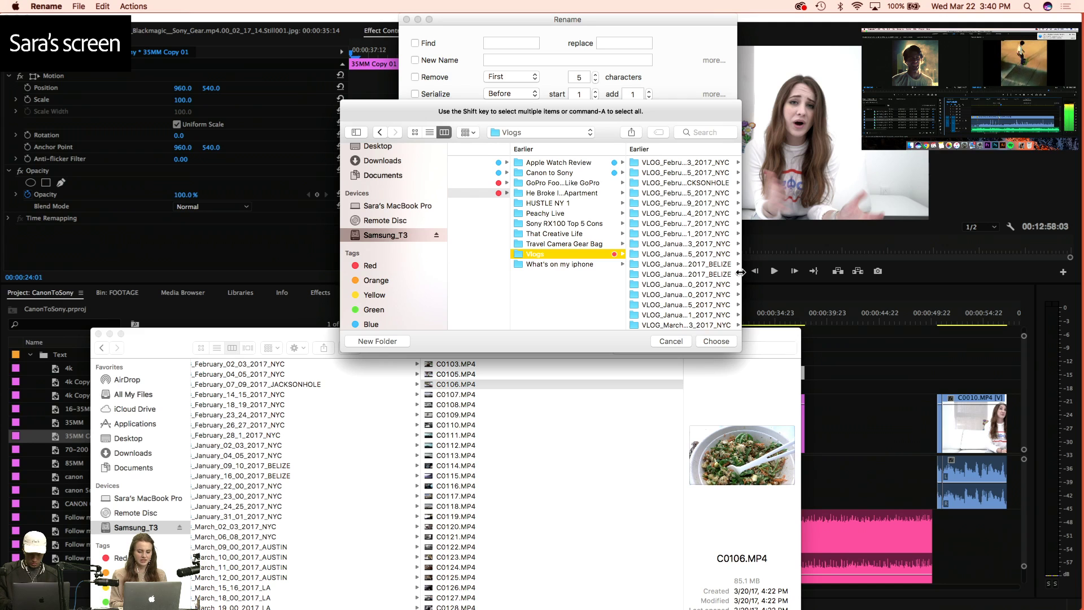
Widen the file chooser to show full folder names and open the VLOG_March_20_00_2017_LA folder
left_click_drag(740, 271, 873, 270)
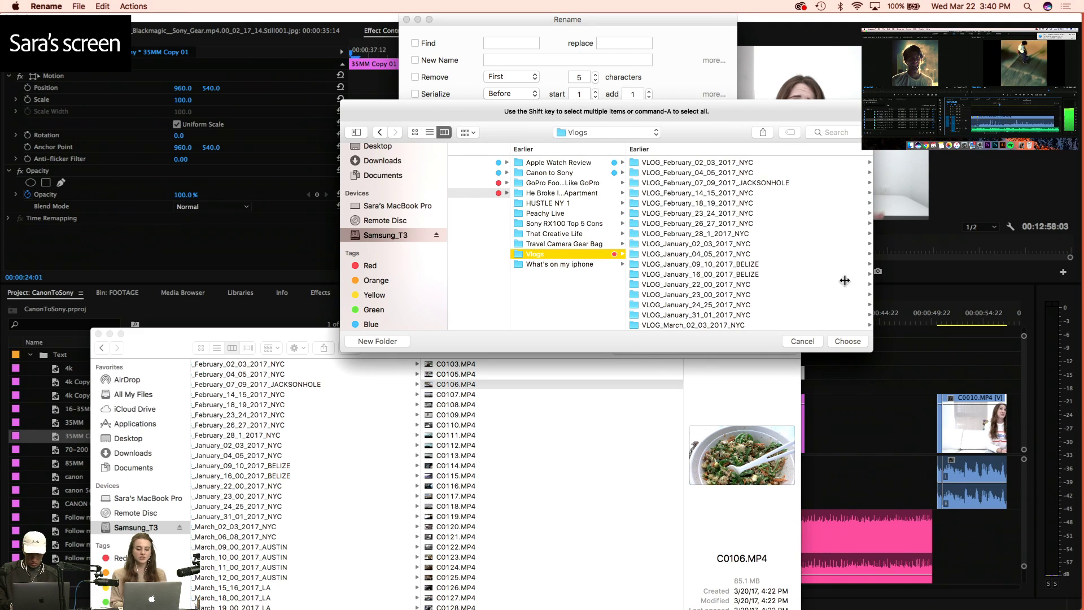
scroll(760, 250, "down", 4)
left_click(744, 314)
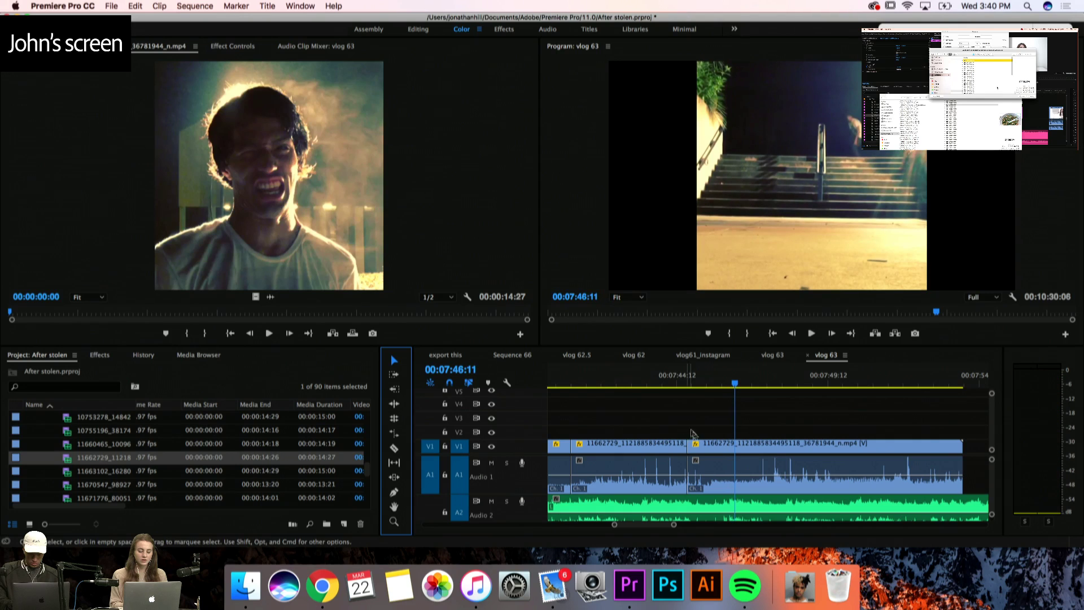
left_click_drag(691, 447, 737, 449)
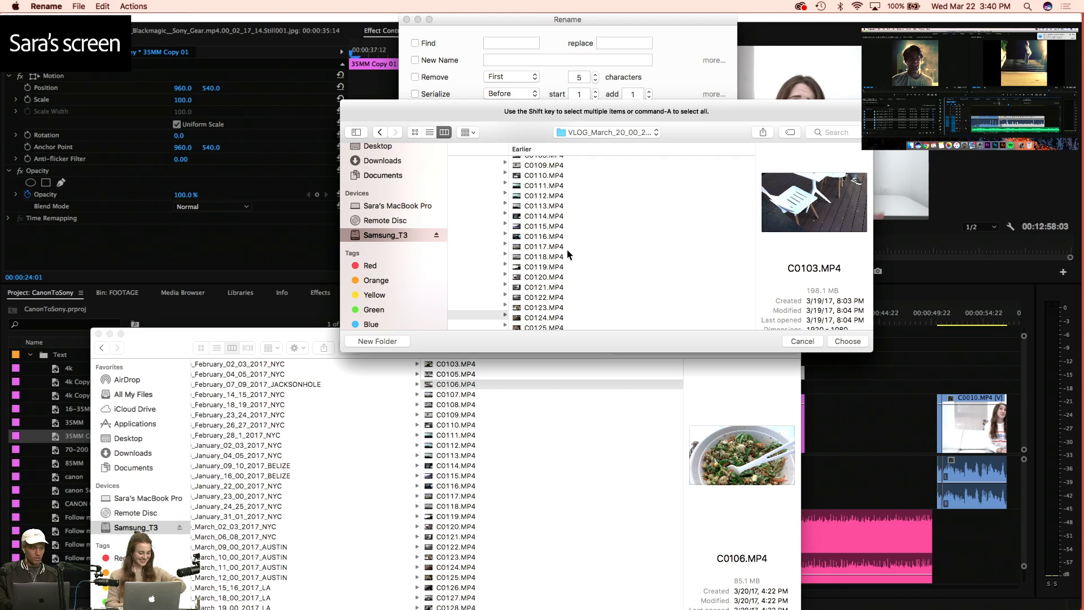
Select every clip from C0103.MP4 through C0140.MP4 and add them to the rename list
scroll(572, 219, "up", 3)
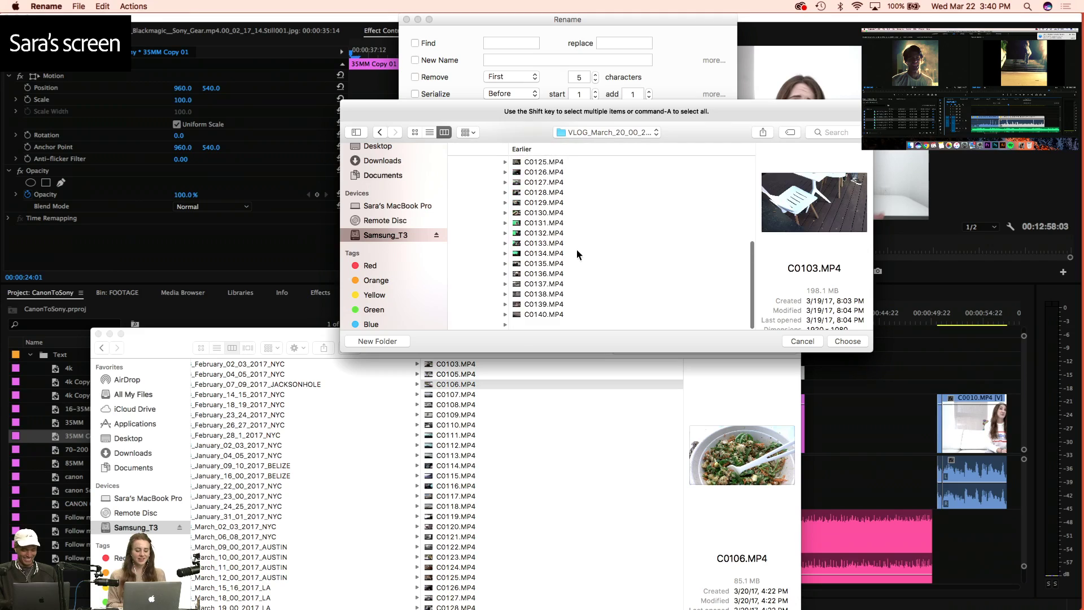
left_click(551, 162)
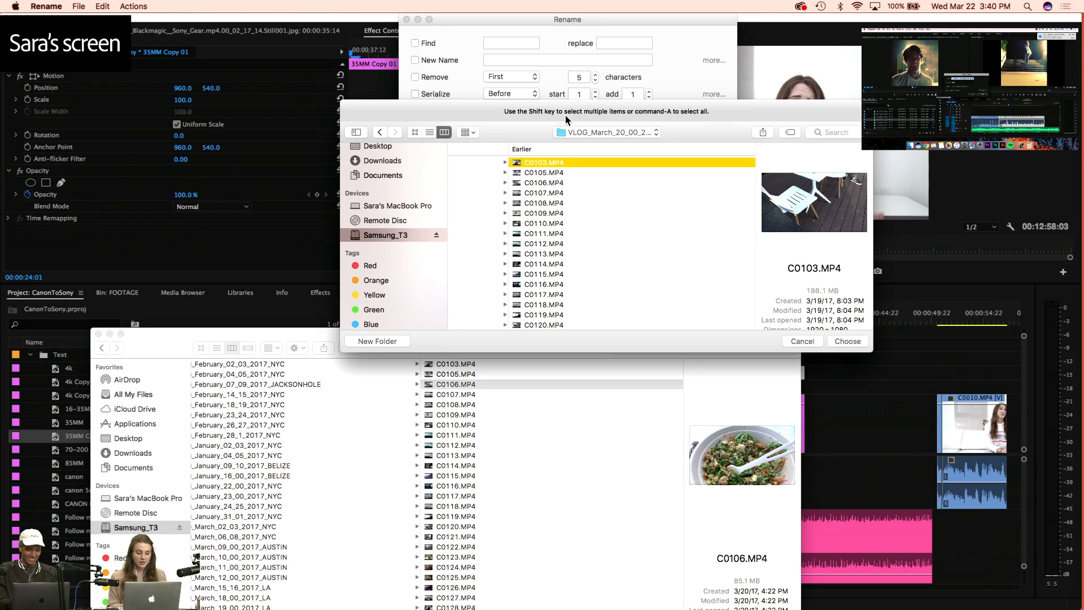
left_click_drag(565, 115, 492, 93)
scroll(493, 222, "down", 4)
scroll(495, 254, "down", 3)
left_click(491, 300, "shift")
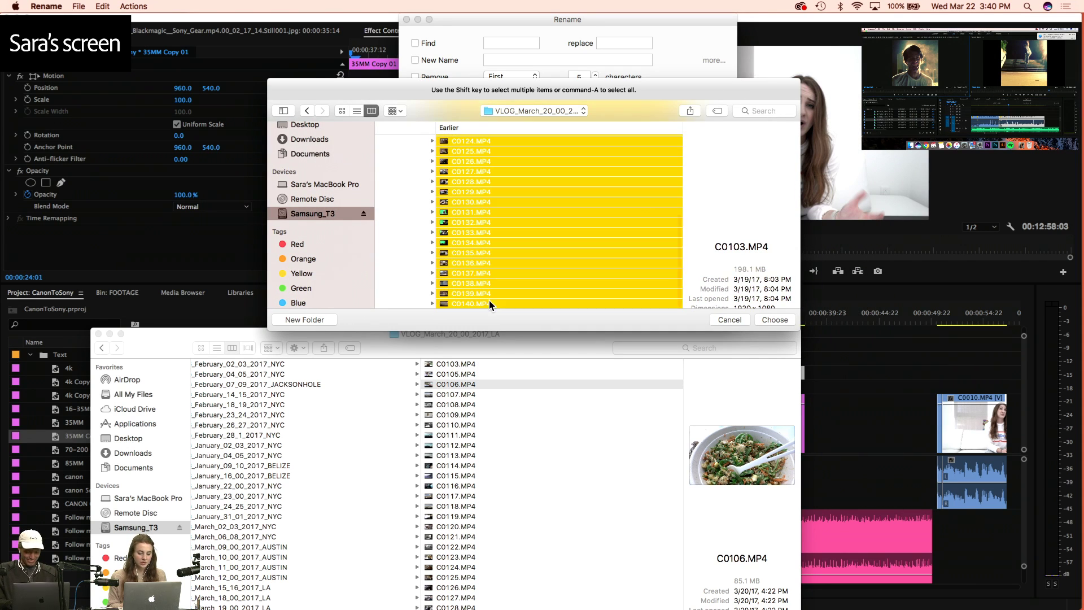
left_click(775, 320)
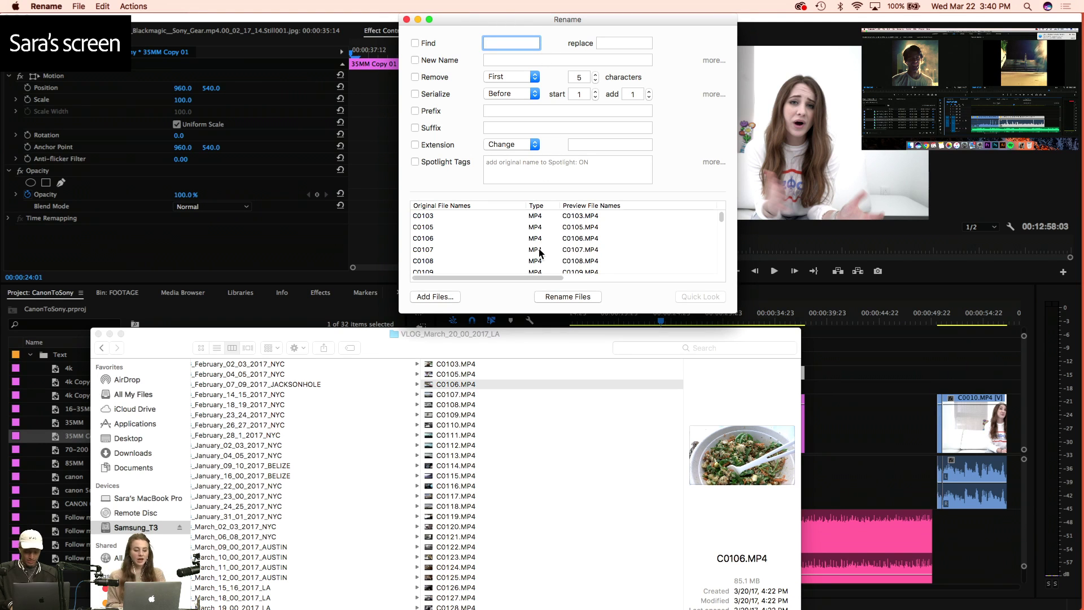
Reposition the Finder window beside the Rename window so the vlog folders and clip names are readable
left_click(419, 341)
scroll(454, 445, "left", 2)
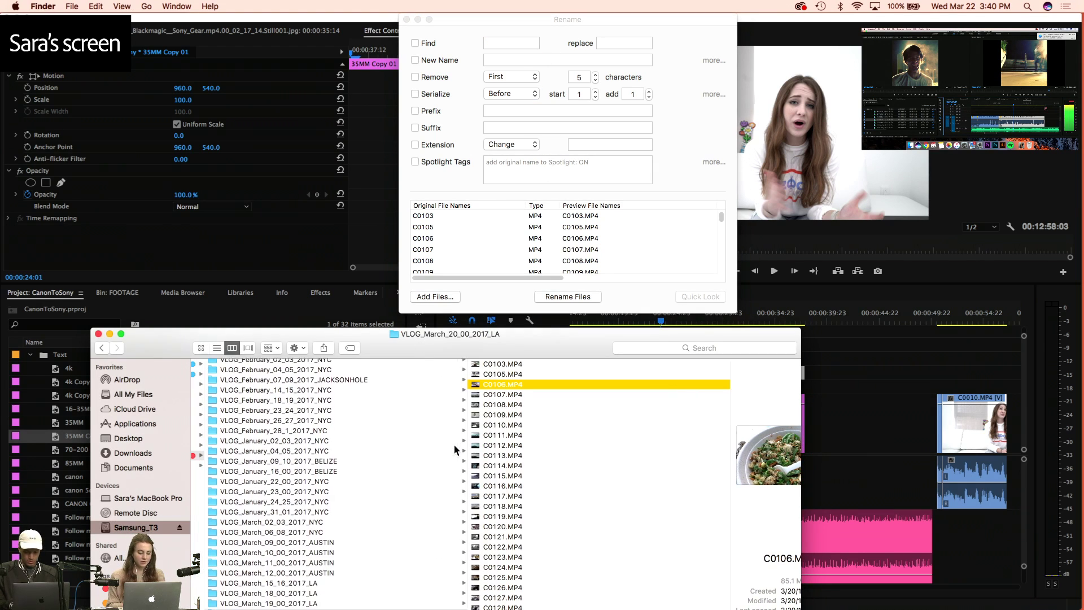
left_click_drag(405, 343, 319, 274)
Enable a new base name for the clips and set it to VLOG_March_20_00_2017_LA_
left_click(698, 107)
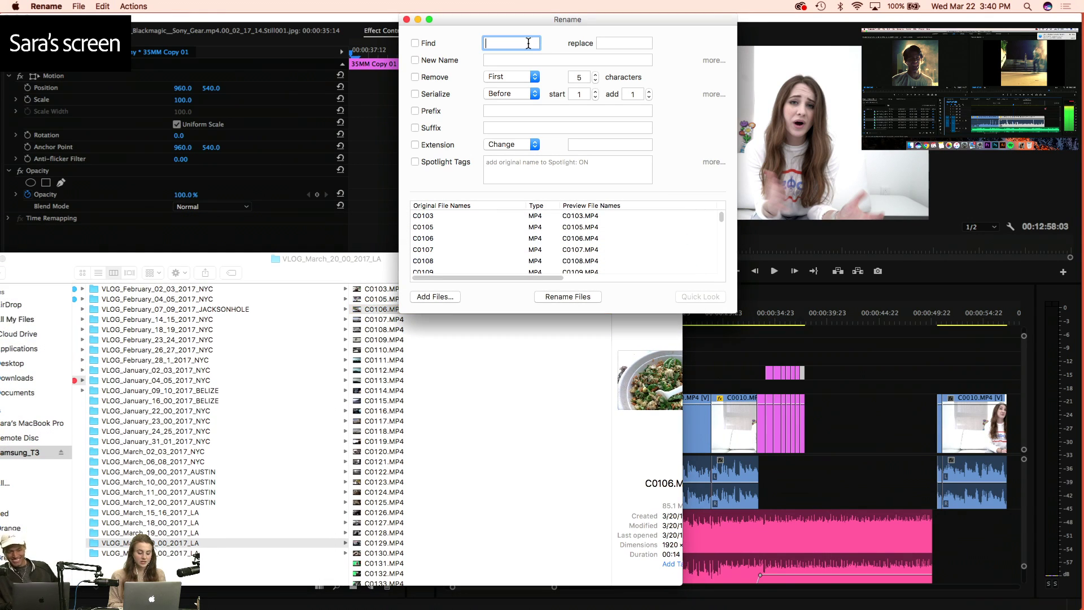
left_click(481, 60)
left_click(443, 61)
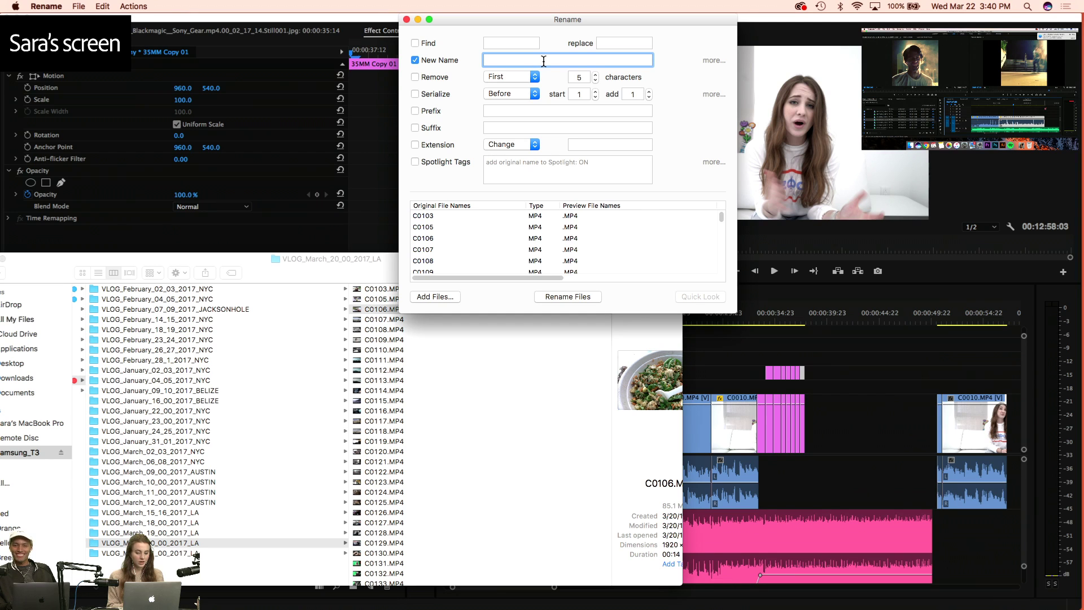
type("VLOG_March_20_00_2017_LA")
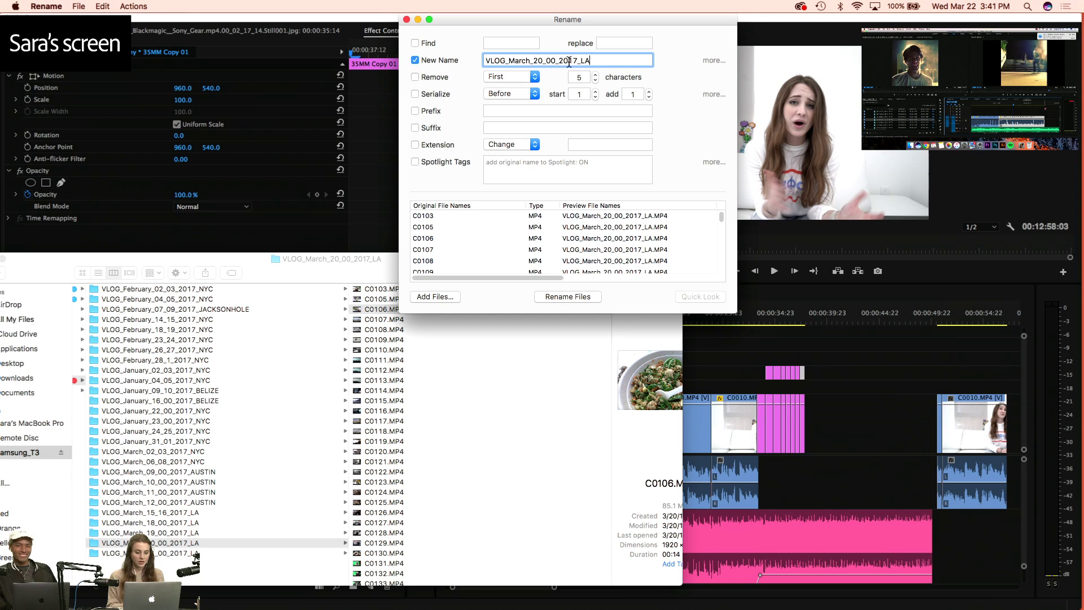
left_click(520, 59)
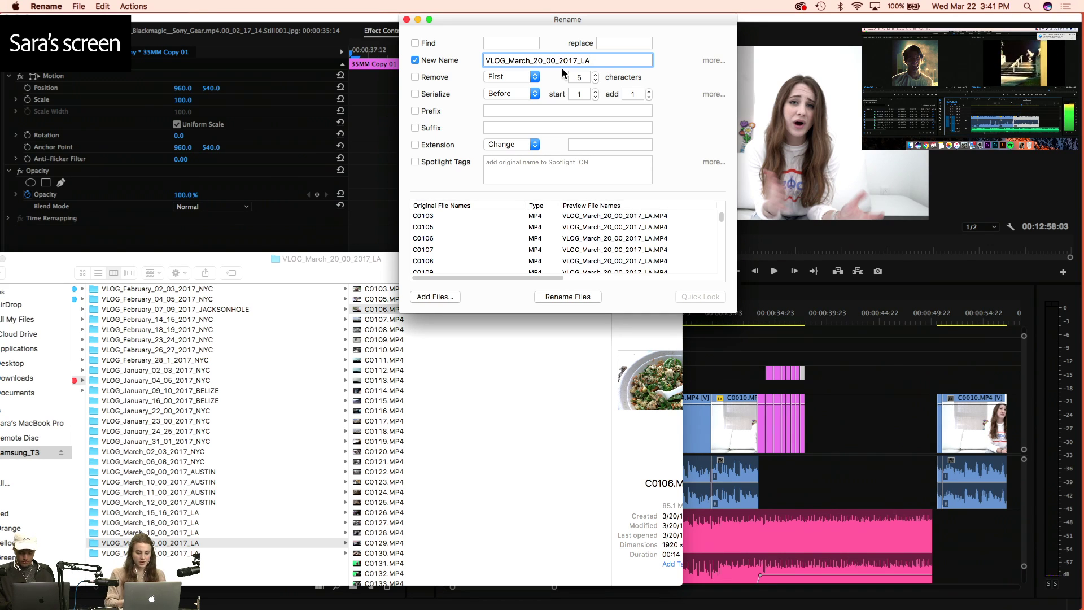
type("_")
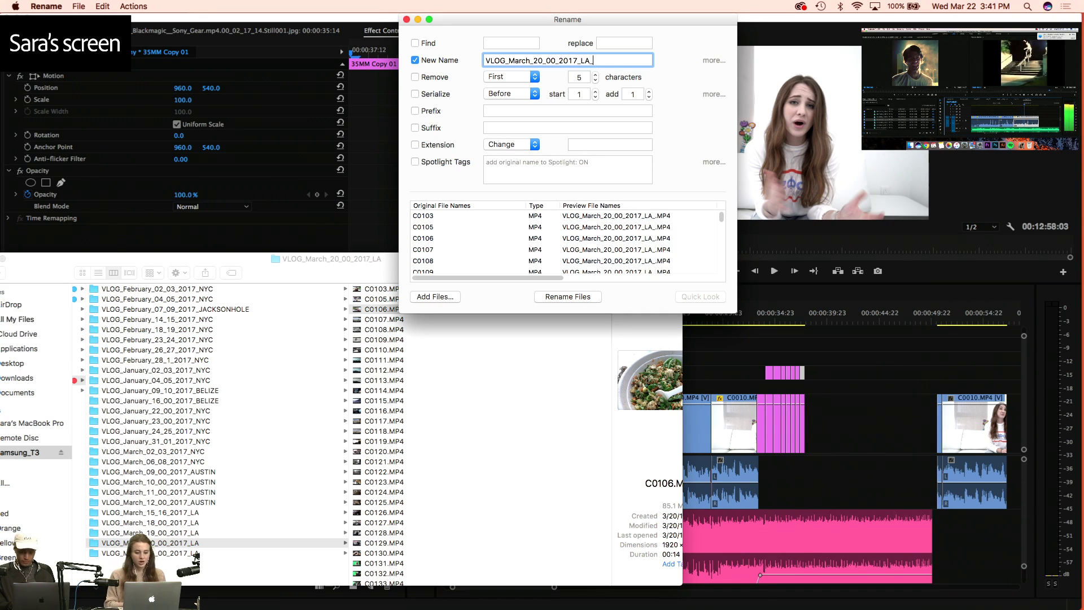
Turn on serial numbering placed after the name and set the serialize format to 0000
left_click(422, 94)
left_click(511, 96)
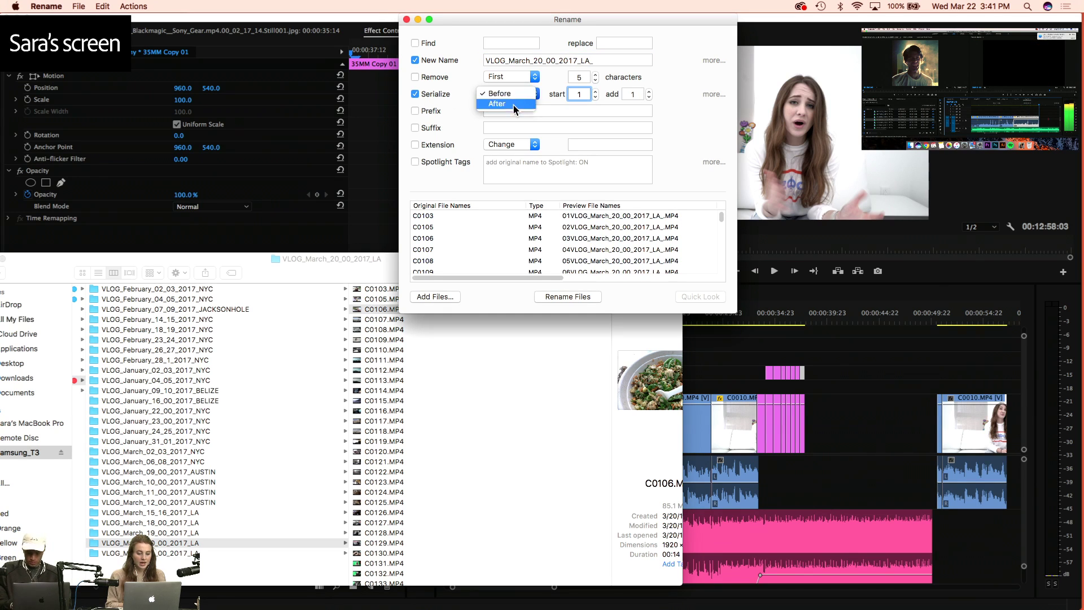
left_click(513, 105)
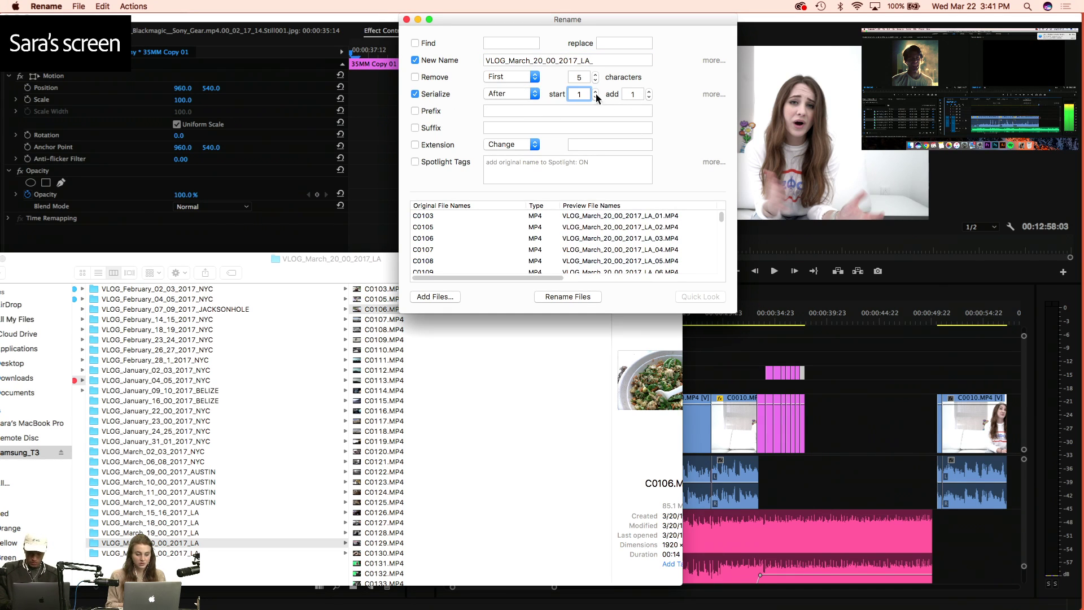
left_click(714, 95)
left_click(541, 179)
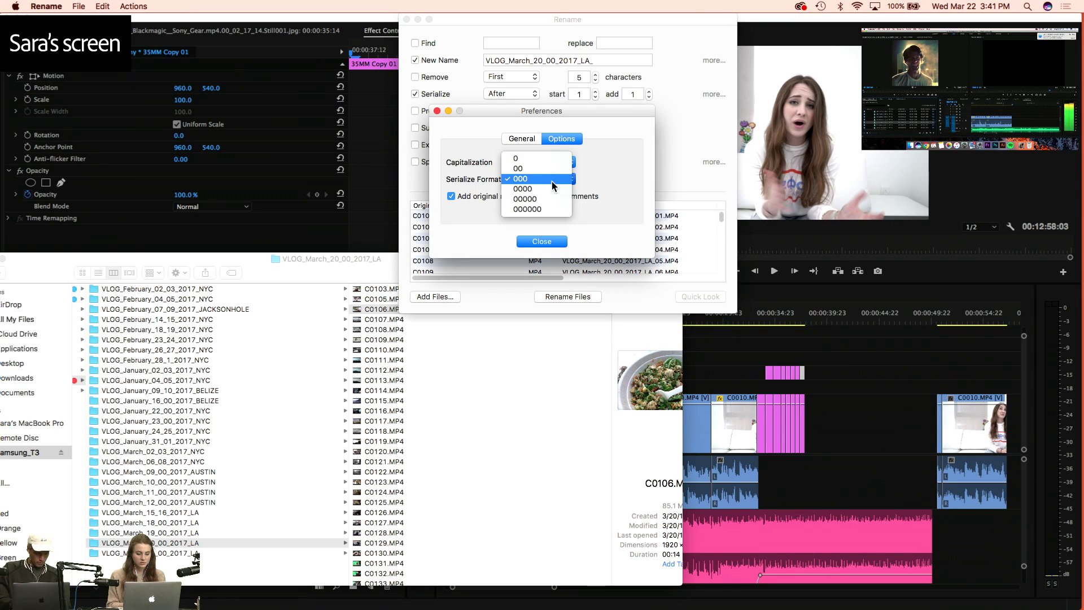
left_click(536, 196)
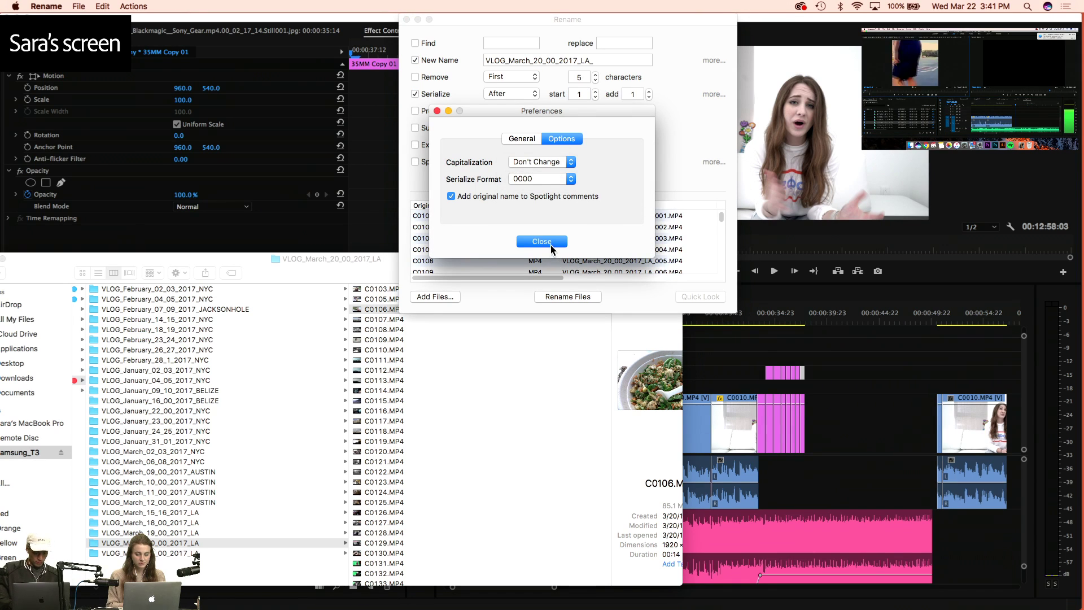
left_click(551, 244)
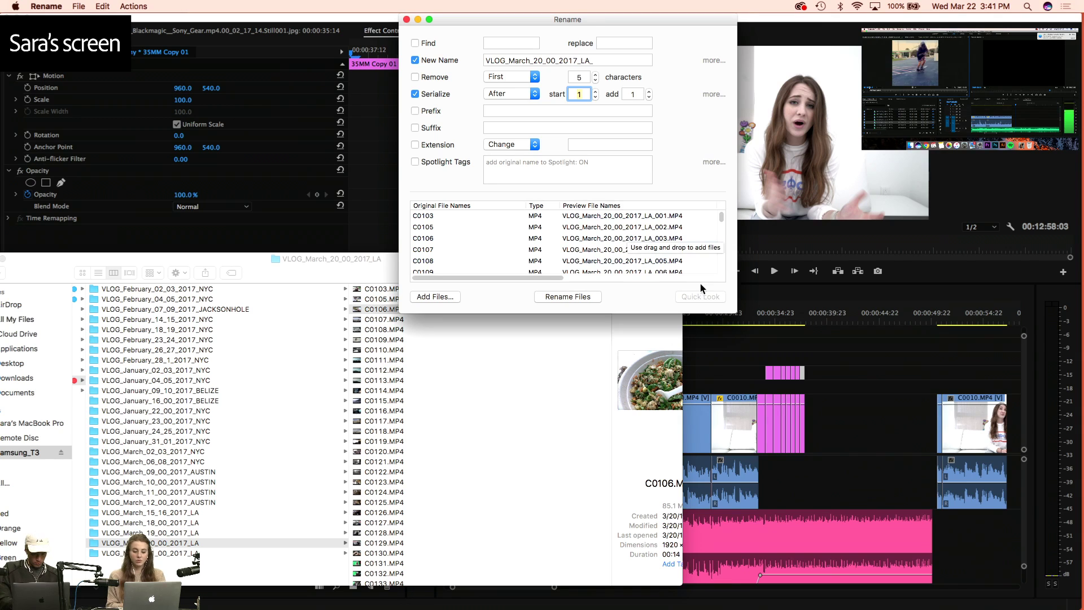
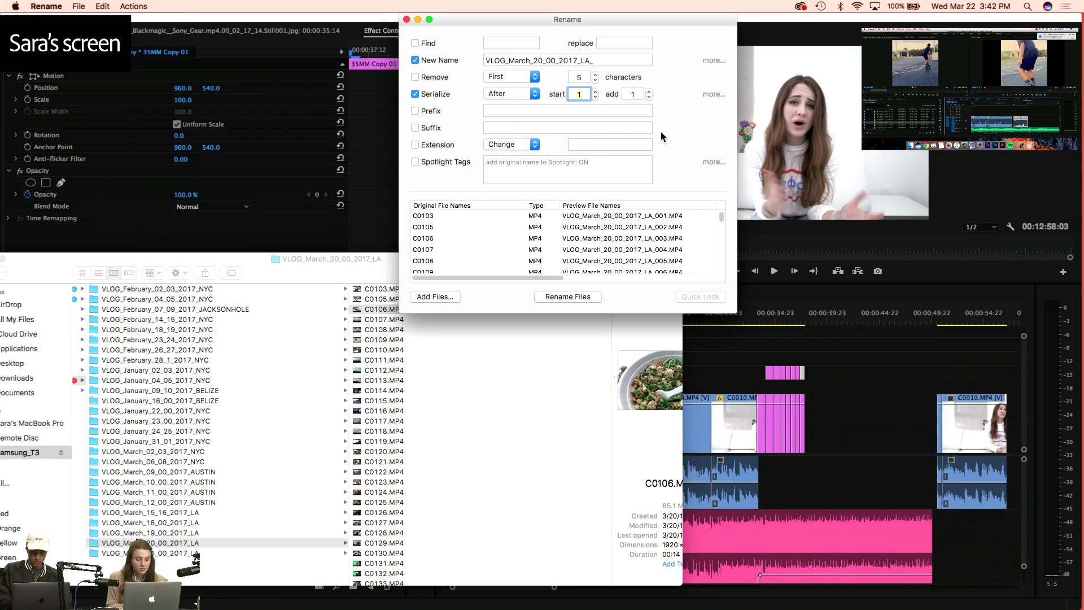
Apply the batch rename to the listed March 20 clips and return to their folder in Finder
left_click(539, 298)
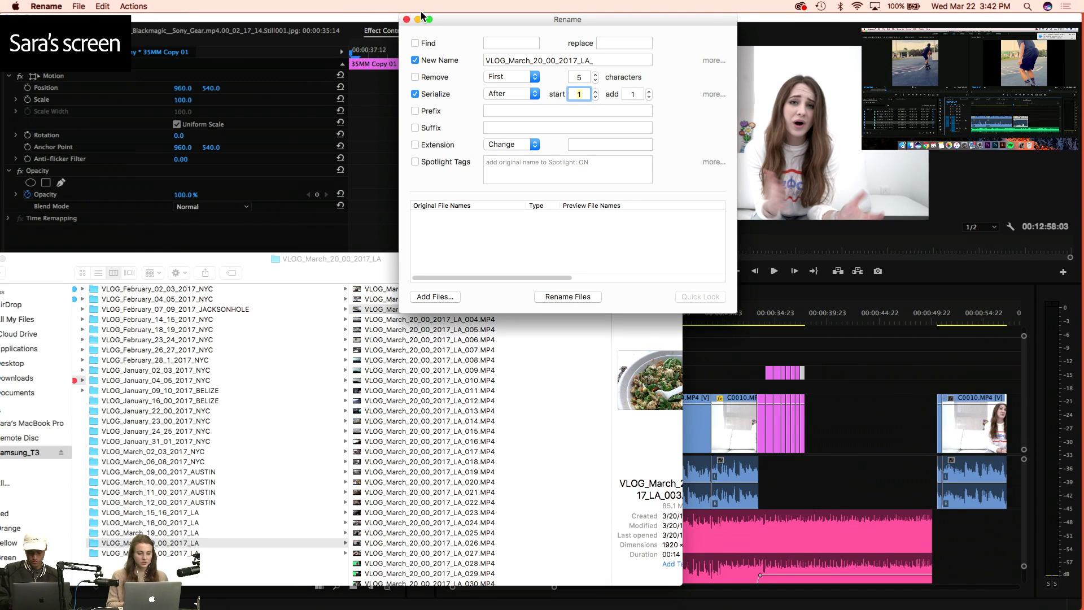
left_click(407, 19)
double_click(443, 259)
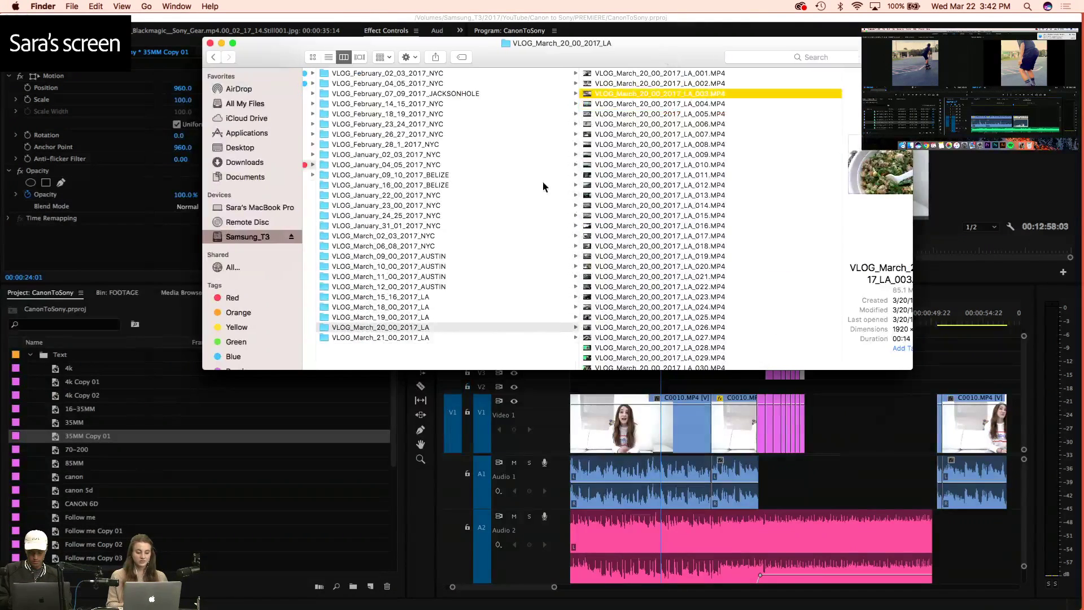
Check the renamed clips in the March 20 folder, previewing 005 and 010, and close the Finder window
left_click(397, 327)
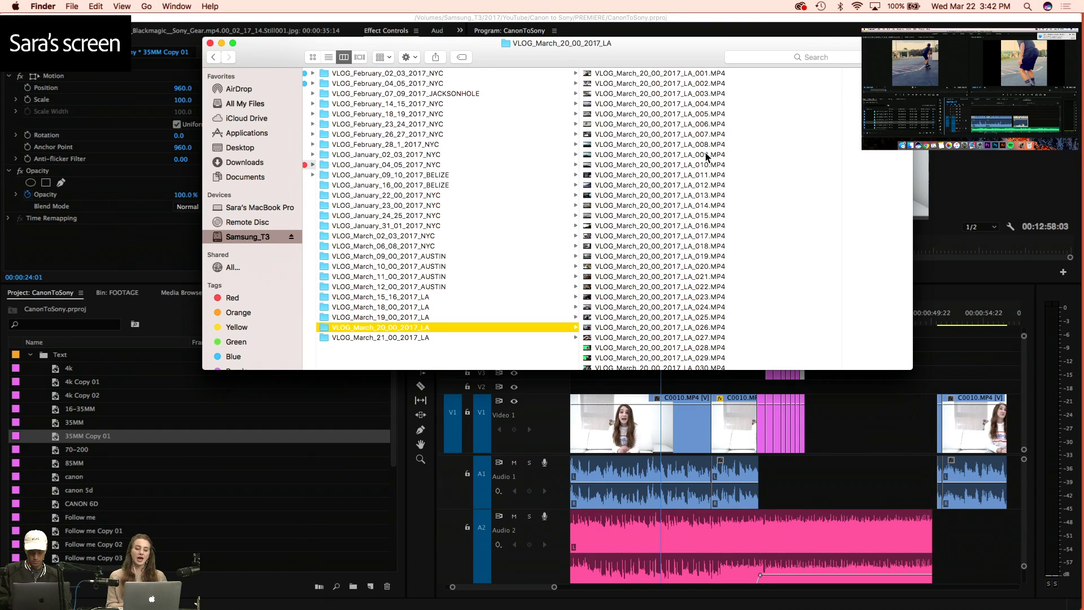
left_click(693, 115)
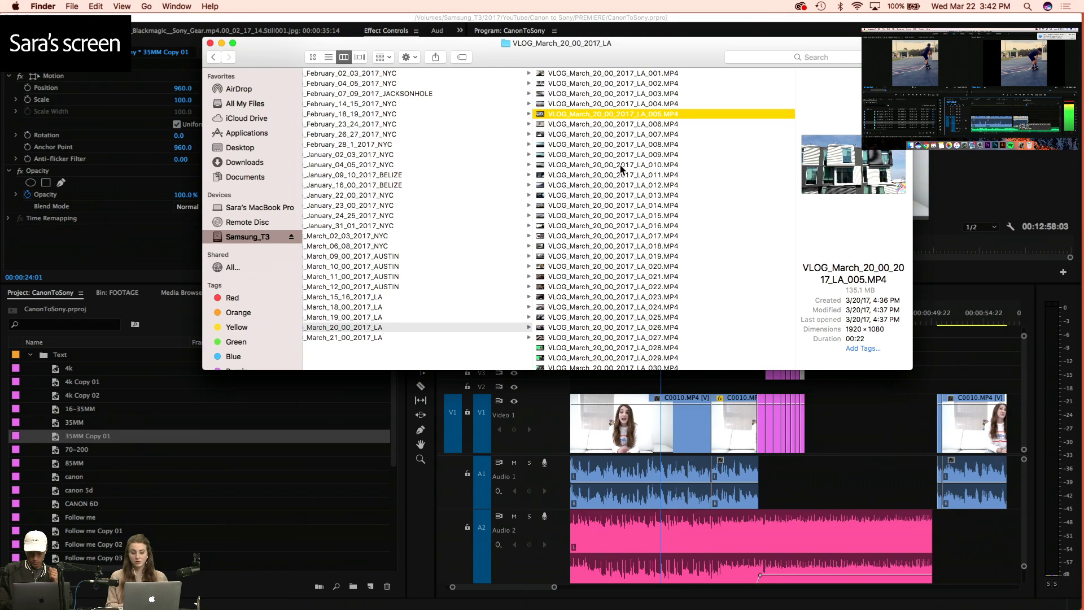
left_click(621, 165)
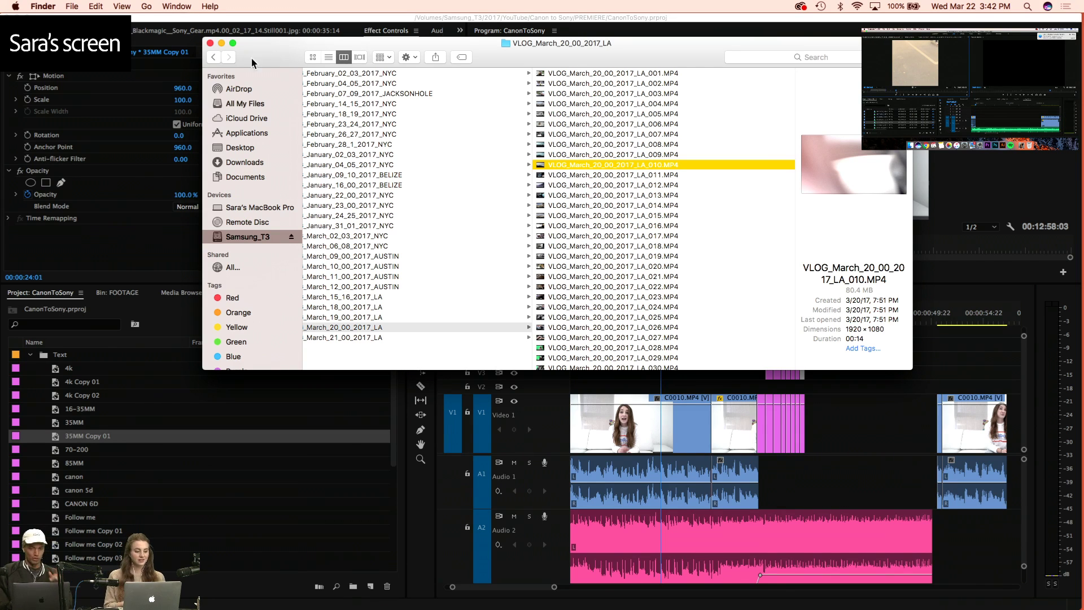
left_click(210, 43)
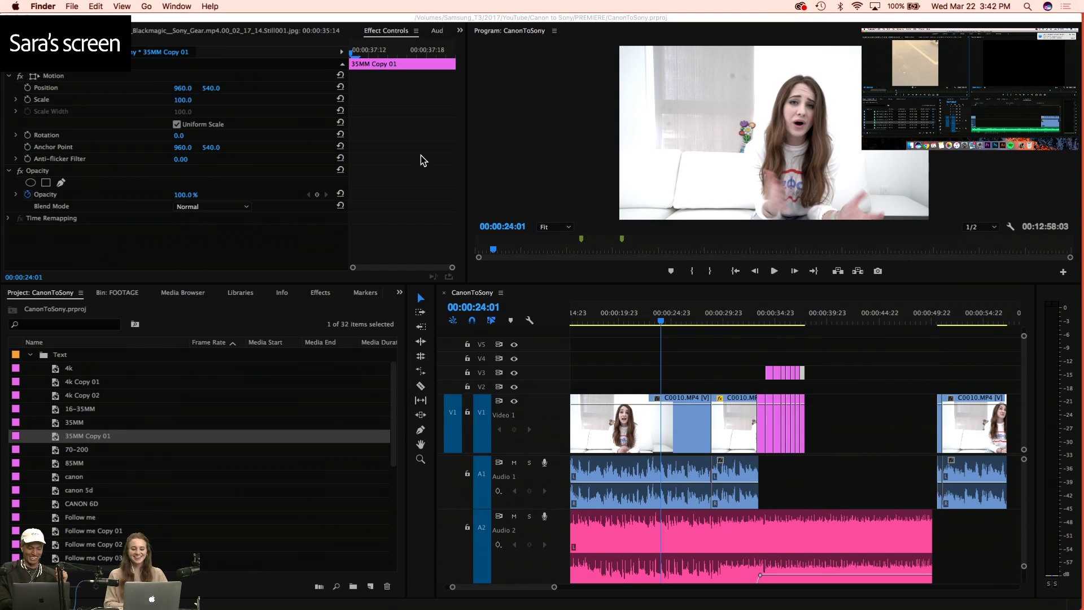
Open the VLOG_March_20_00_2017_LA folder under 2017, YouTube, Vlogs on the Samsung_T3 drive in Finder and widen the window to show full clip names
left_click(662, 318)
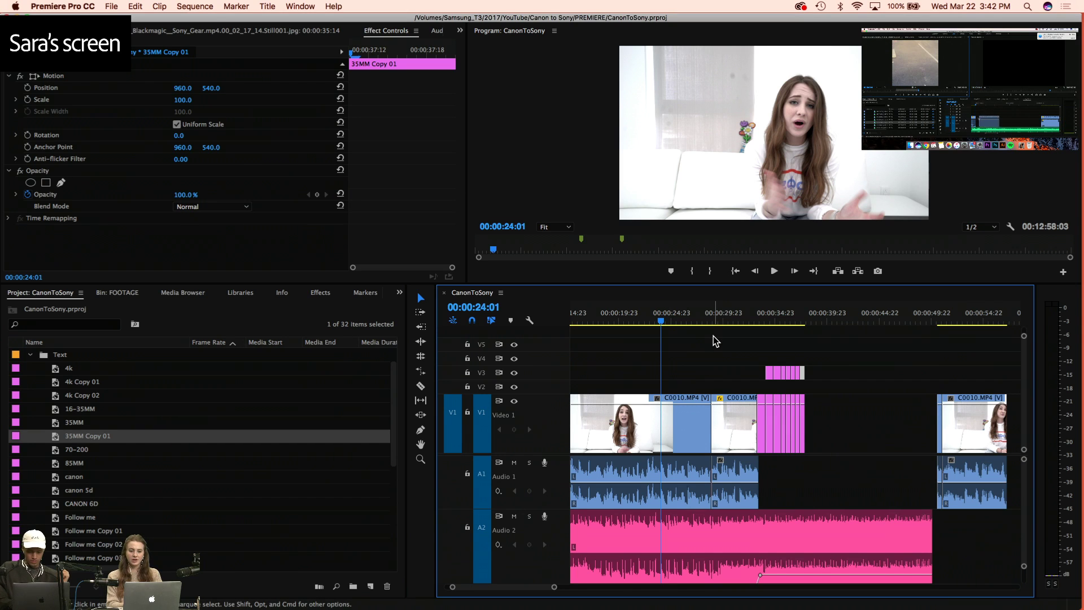
mouse_move(1062, 307)
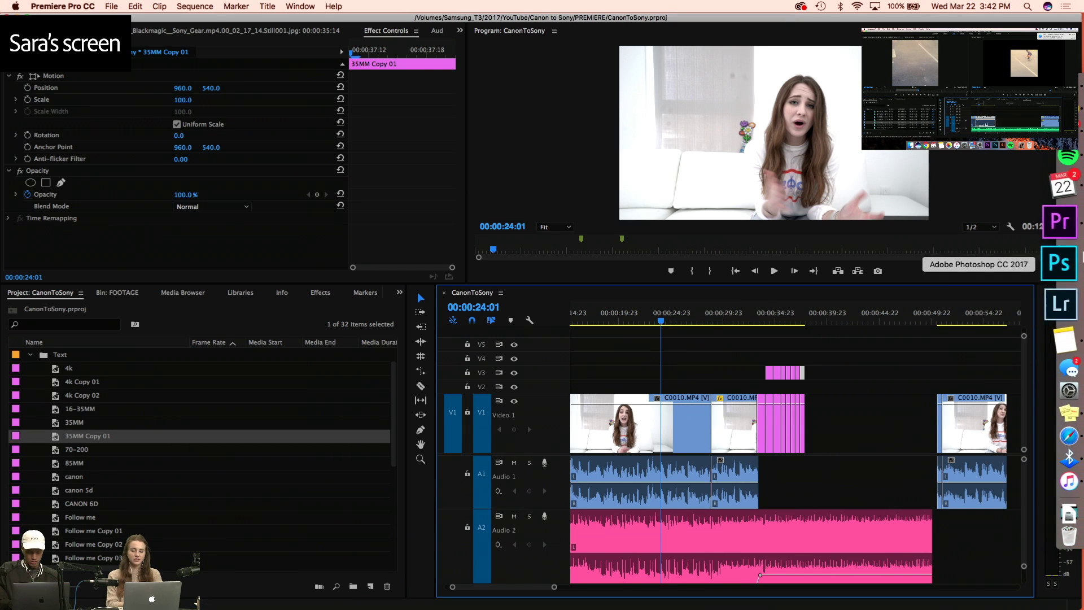
left_click(1062, 150)
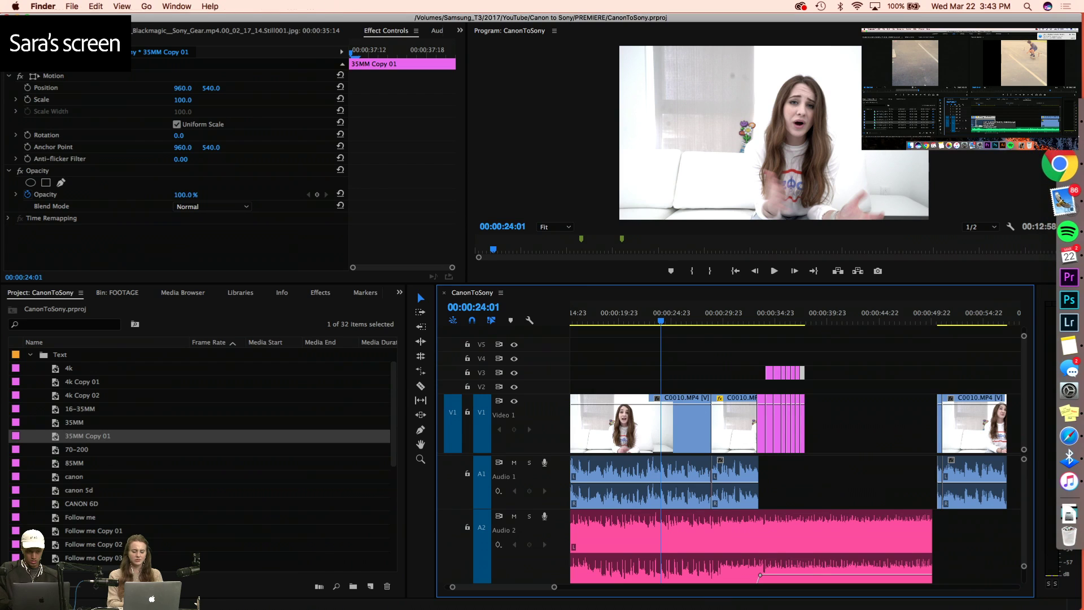
left_click(140, 398)
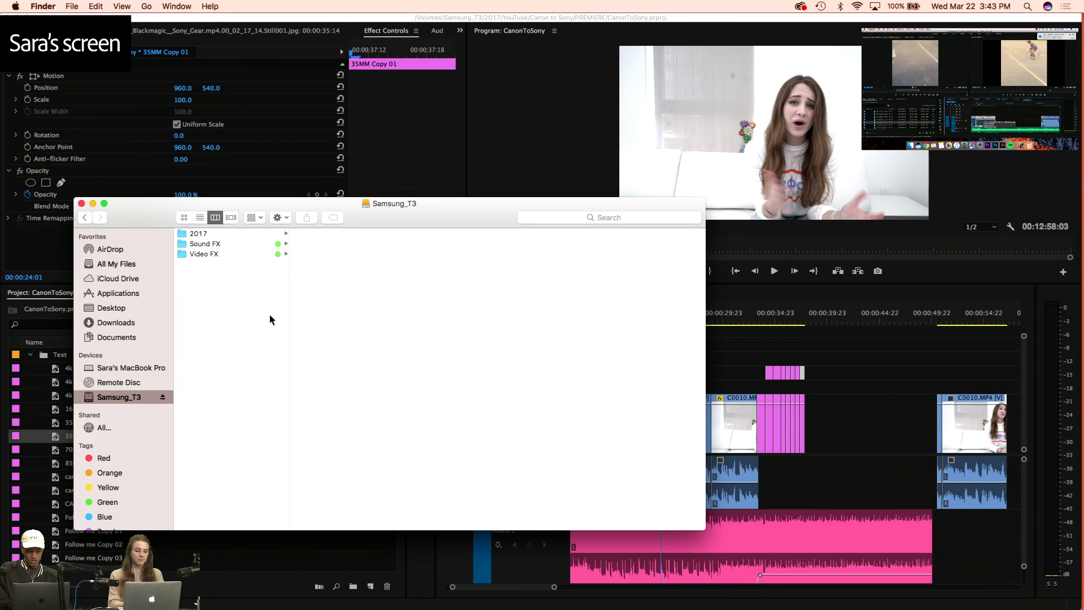
left_click(232, 233)
left_click(344, 254)
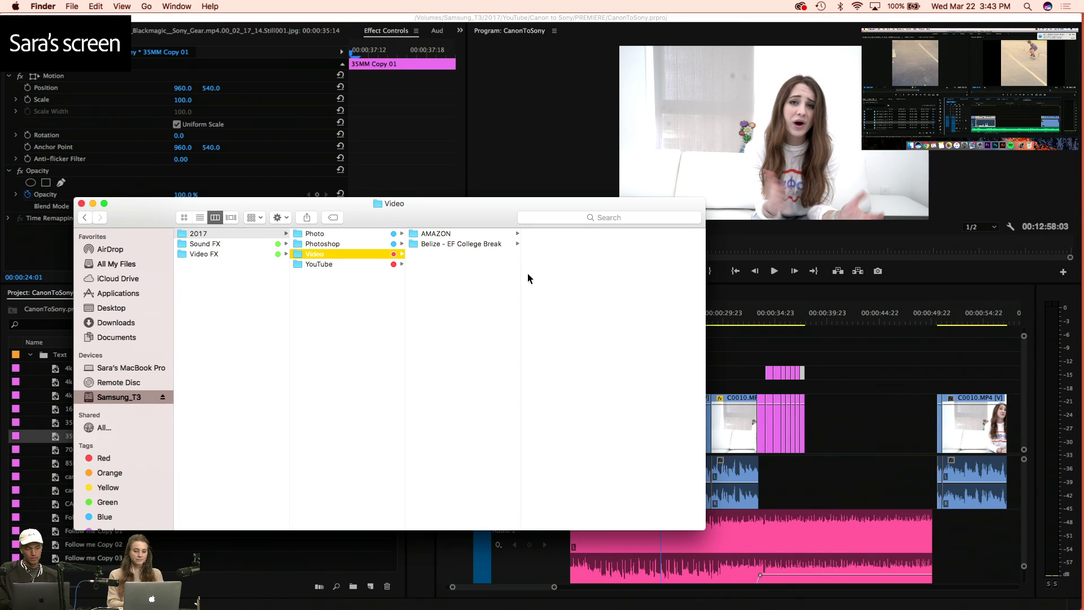
left_click(362, 266)
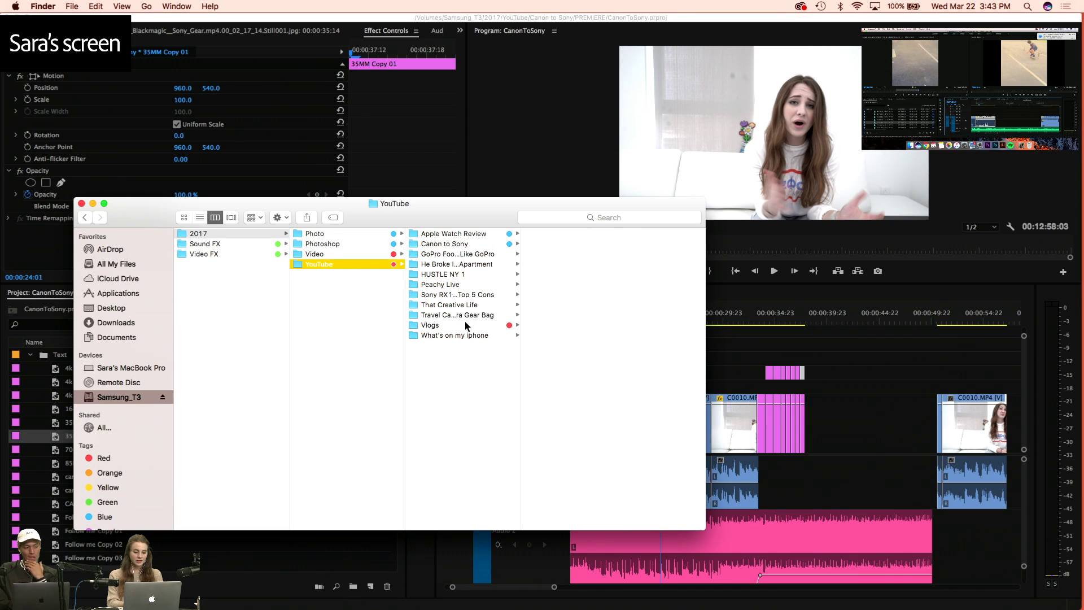
left_click(466, 326)
left_click(595, 499)
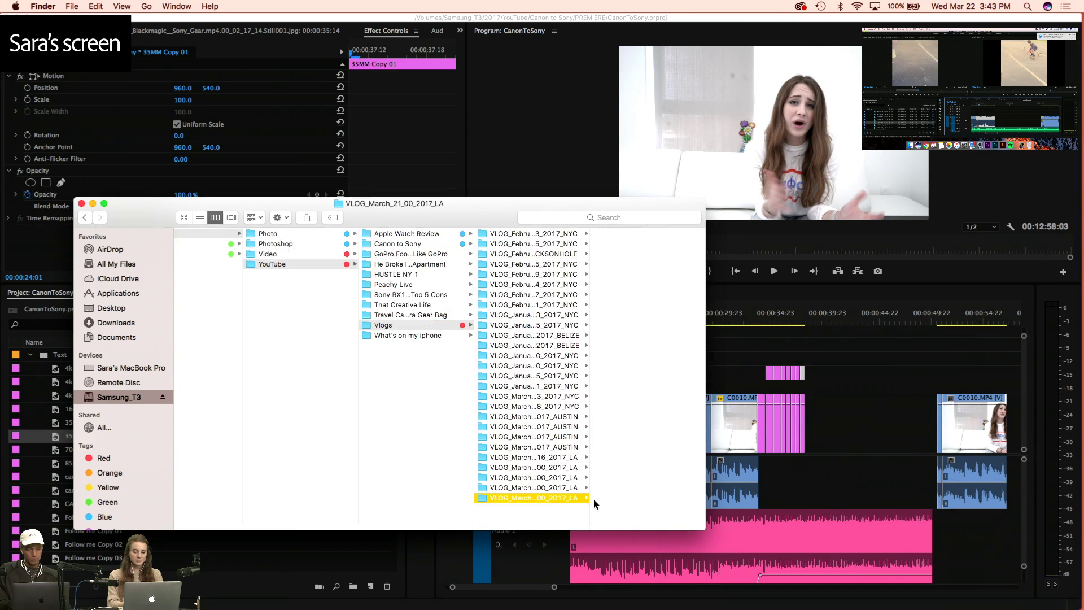
left_click(549, 488)
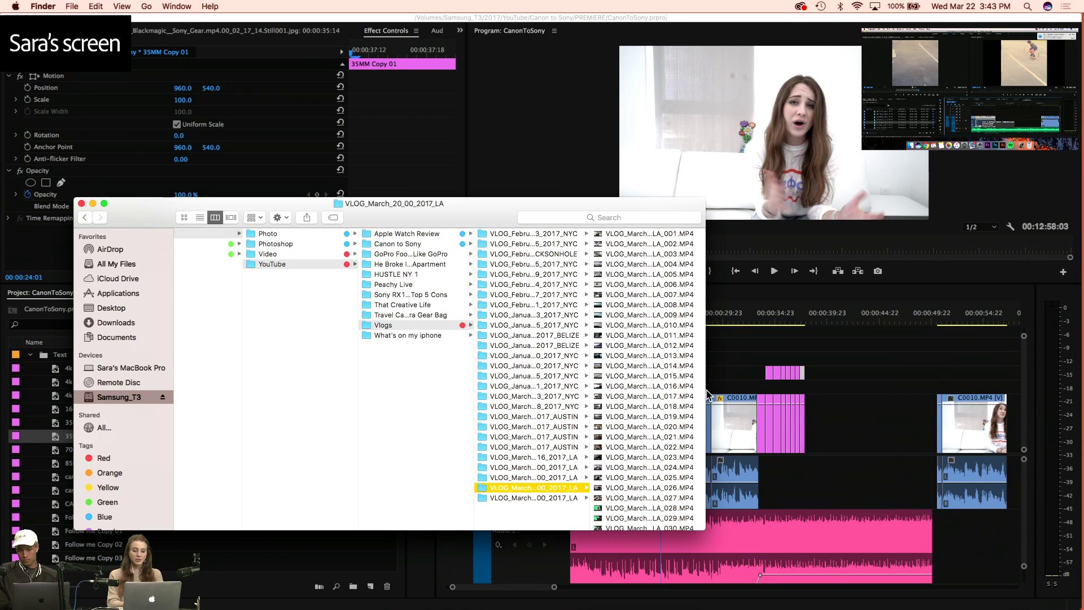
left_click_drag(707, 394, 862, 397)
scroll(709, 500, "down", 3)
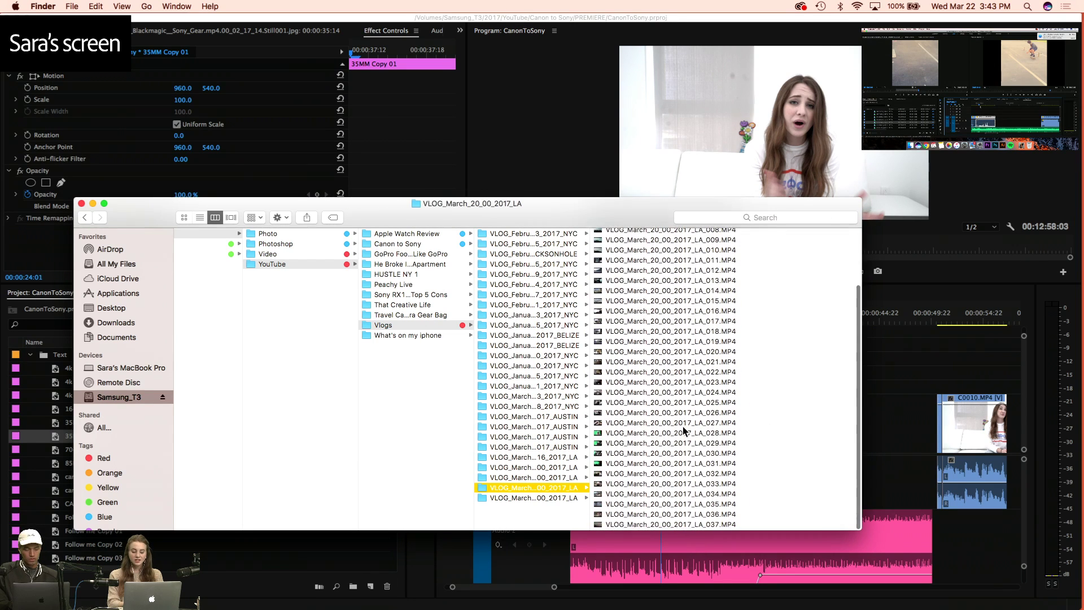
Try Finder's built-in batch rename on March 20 clips 034 to 037, cancel it and close the Finder window
left_click(708, 497)
key("shift+Down")
key("shift+Down")
key("shift+Down")
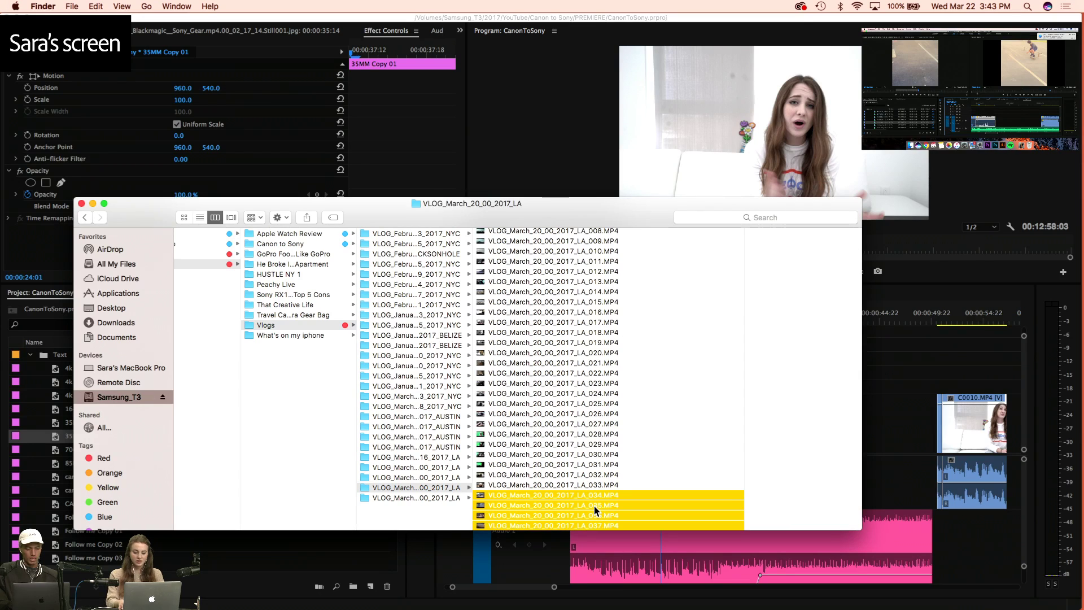
right_click(594, 506)
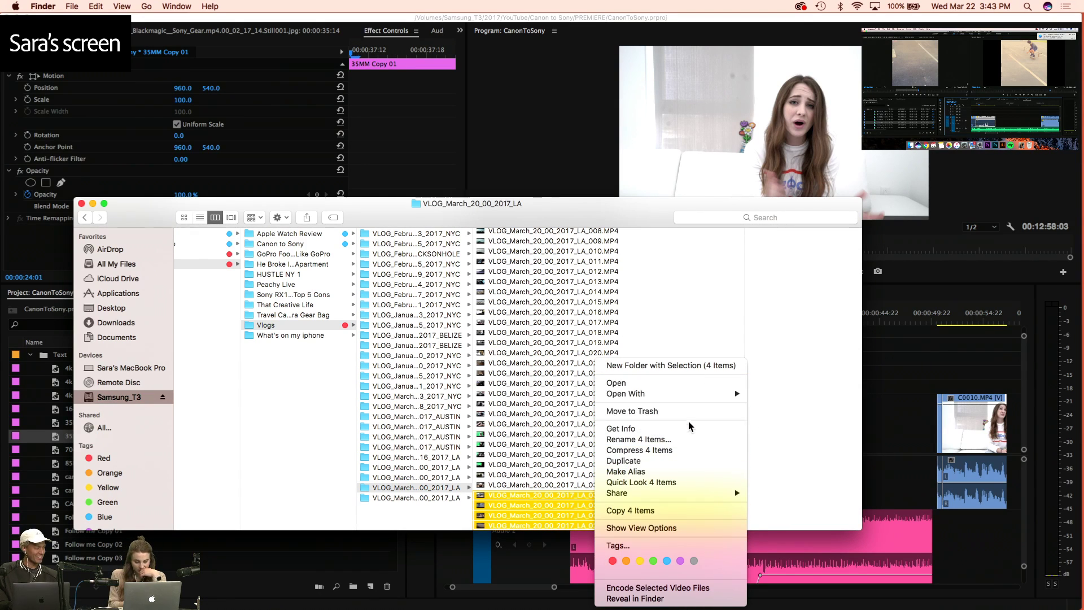
left_click(686, 440)
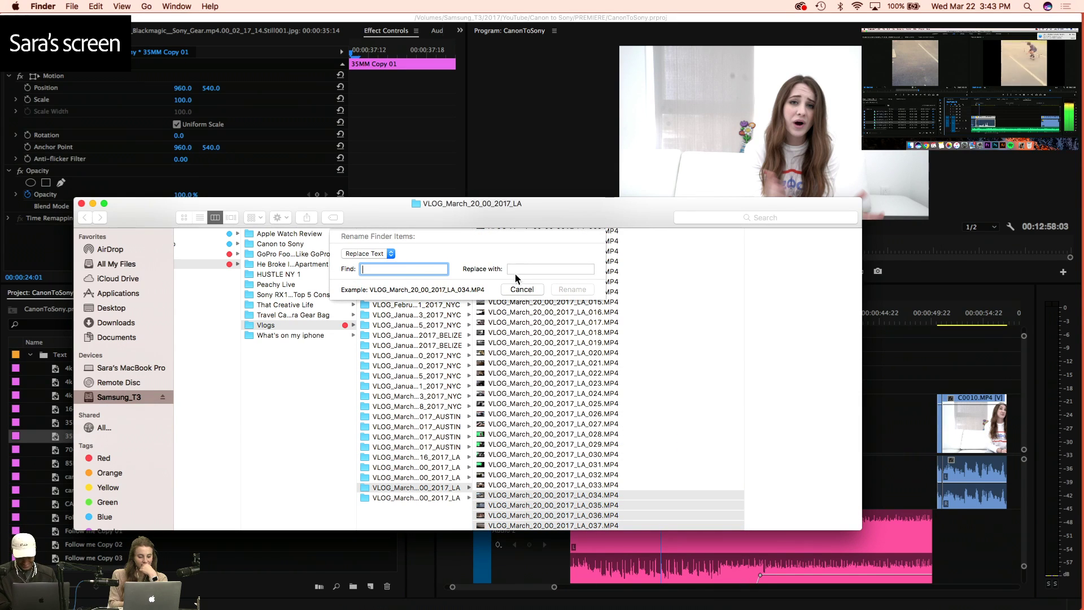
left_click(515, 270)
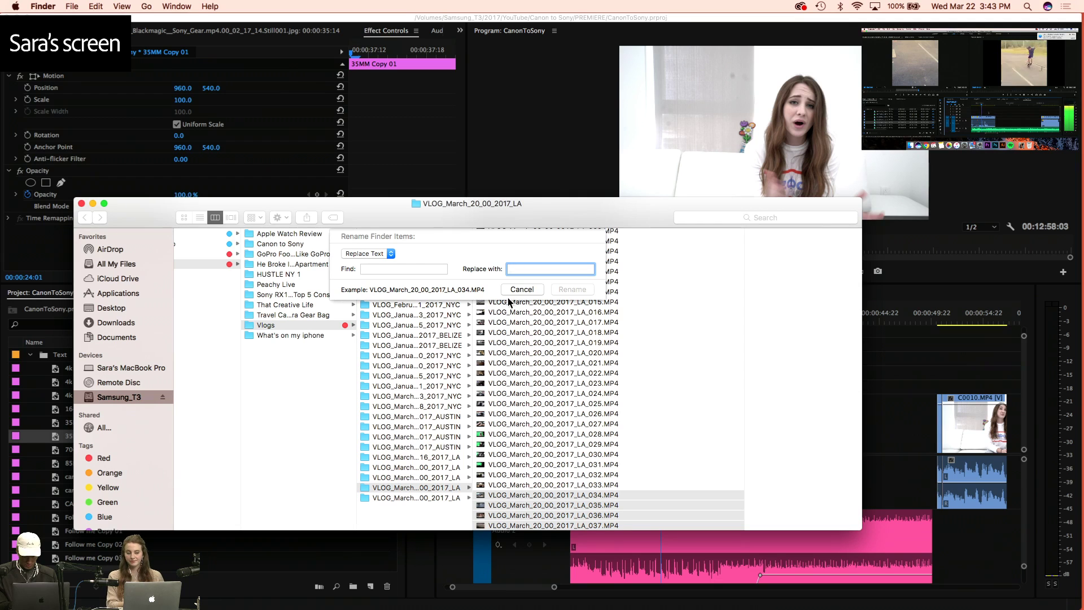
left_click(389, 254)
left_click(370, 254)
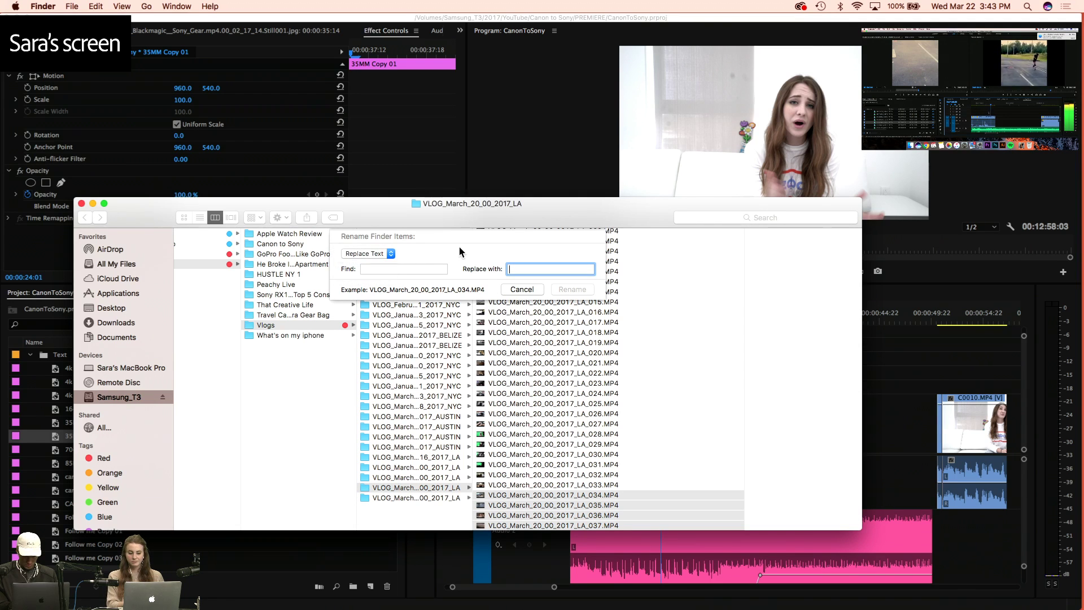
left_click(532, 293)
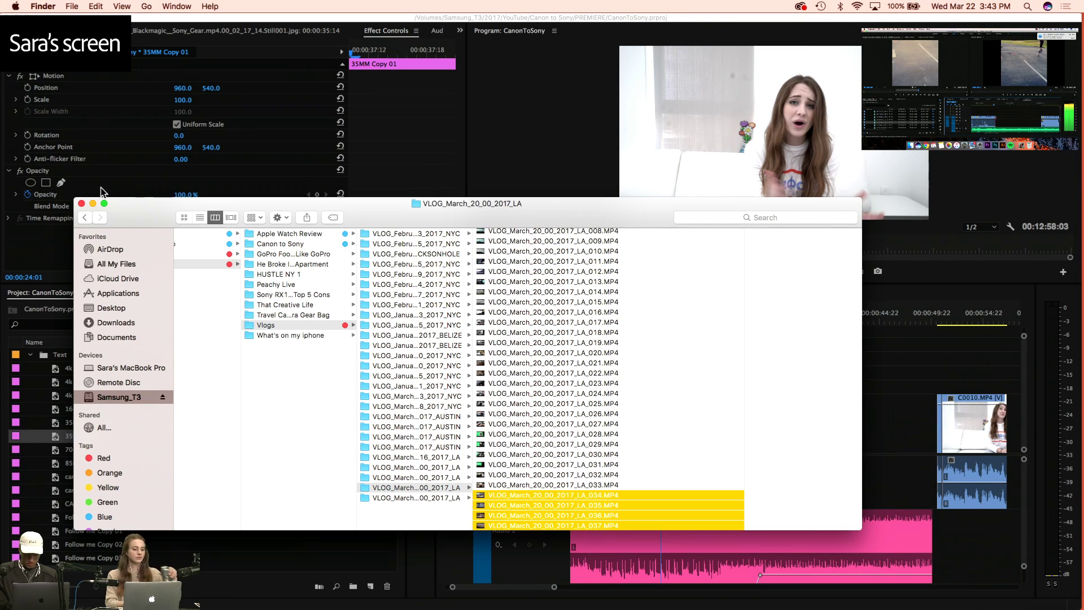
left_click(82, 204)
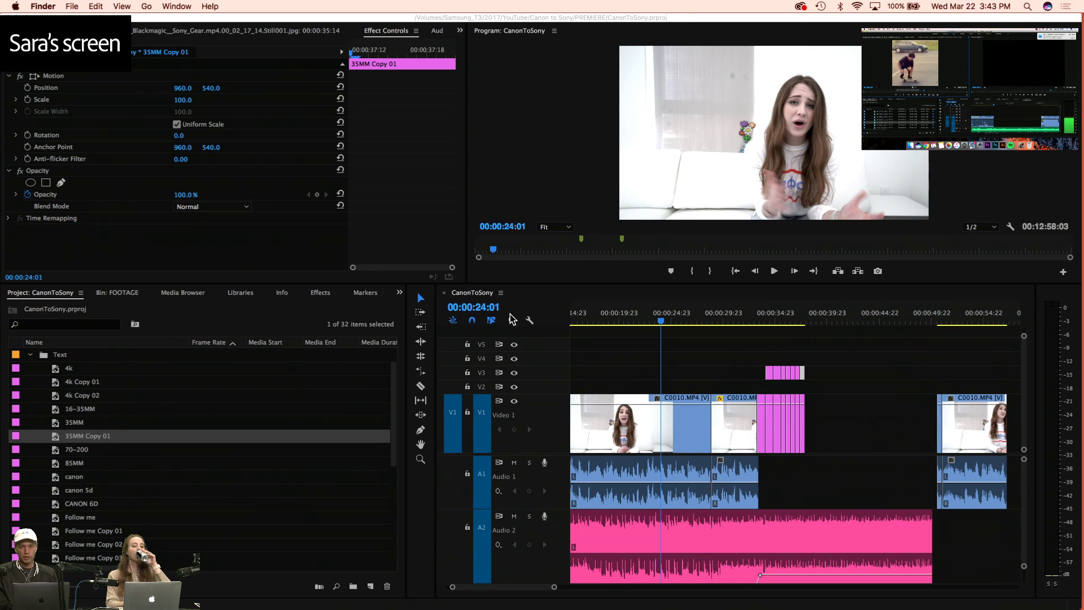
Return to Premiere Pro and play the camera gear section of the sequence, replaying the lens titles up to the Canon 50mm photo
left_click(662, 321)
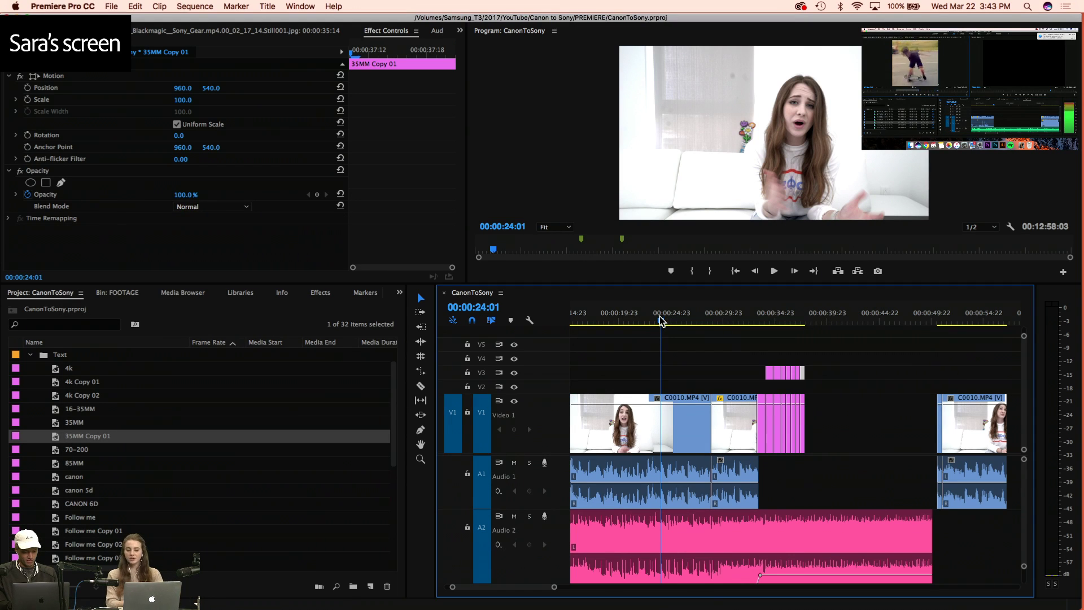
left_click(699, 318)
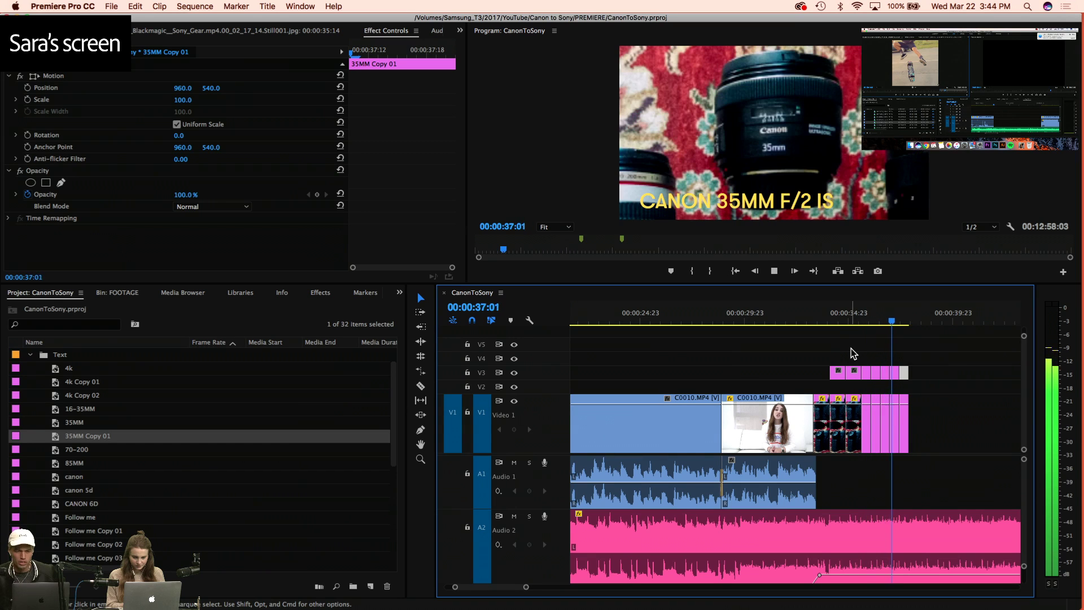
left_click(862, 314)
key("=")
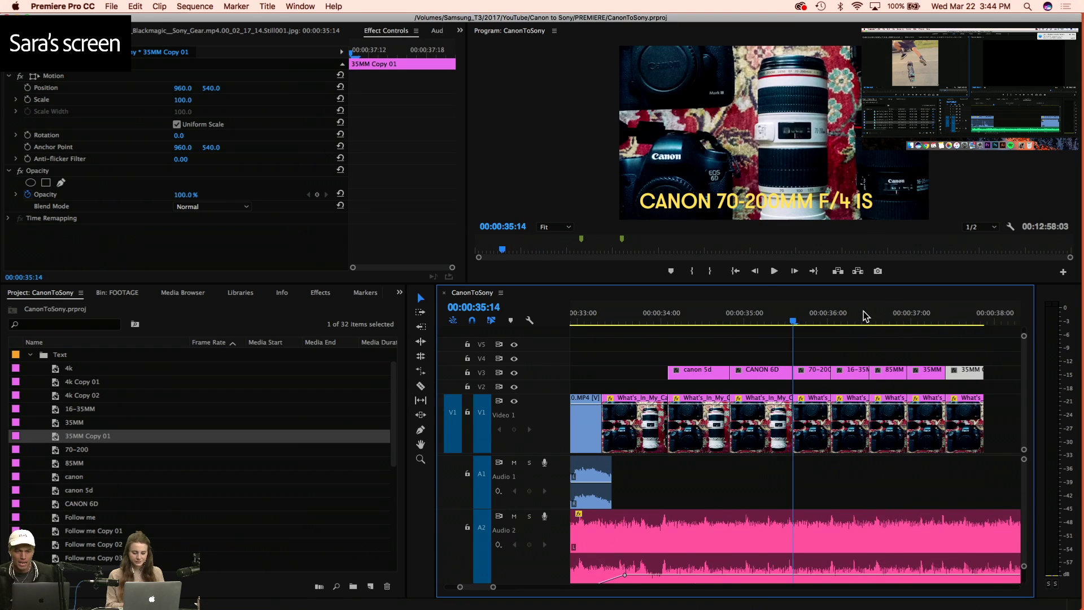
left_click(770, 317)
key("space")
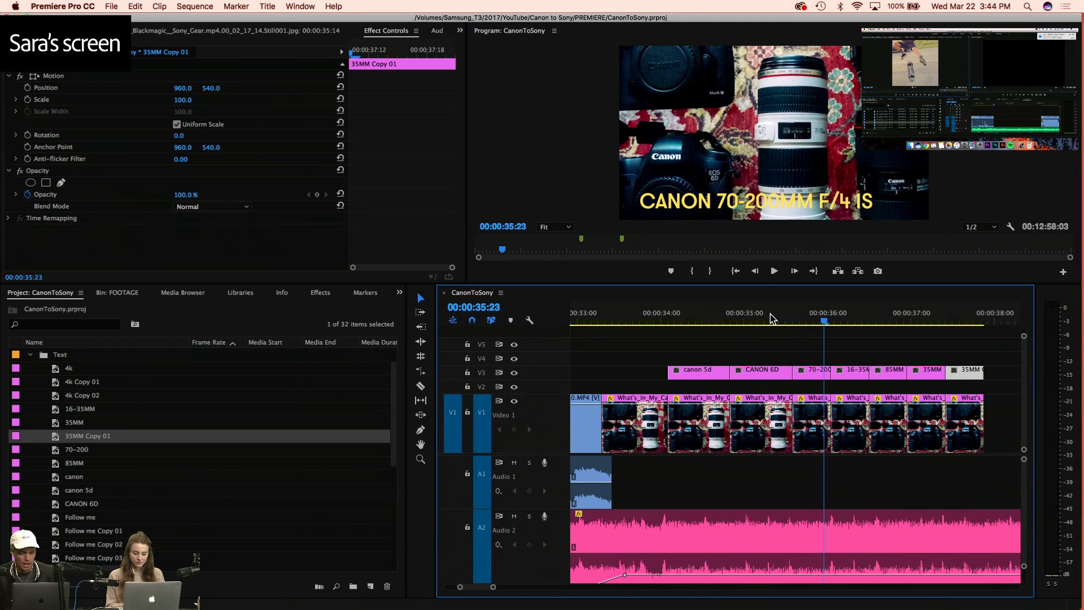
left_click(734, 310)
key("space")
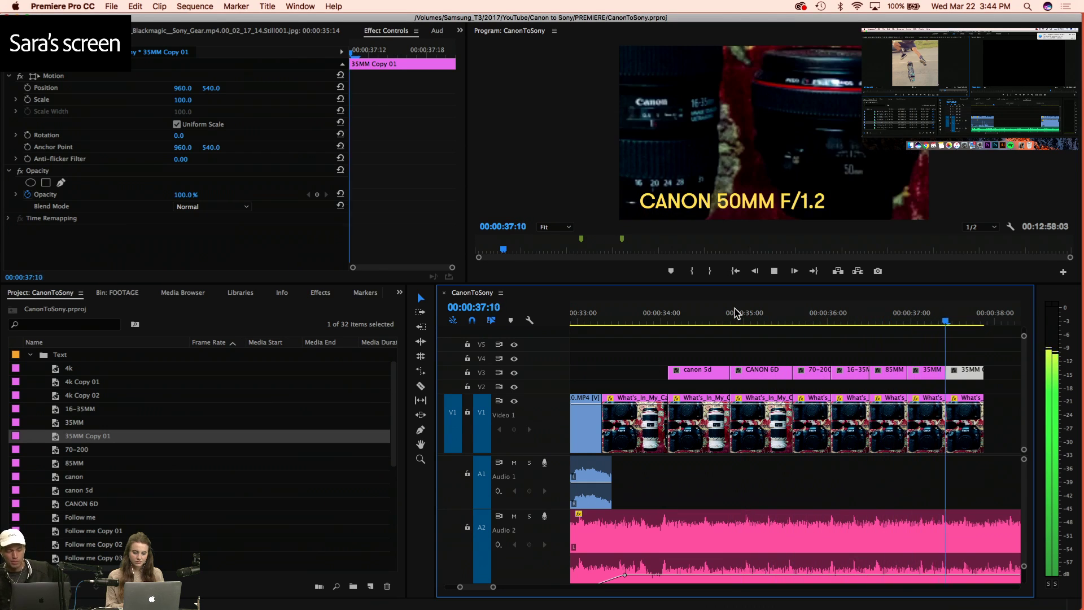
key("minus")
key("Up")
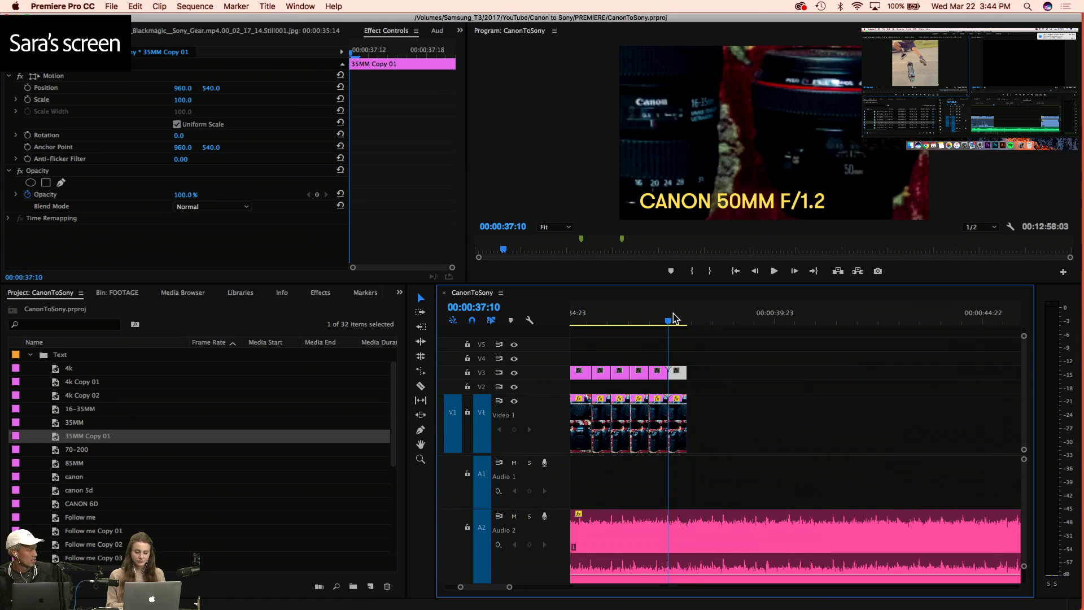
Place the What's_In_My_Camera_Bag still from the FOOTAGE bin on Video 1 directly after the last gear photo and play it back
scroll(126, 438, "up", 2)
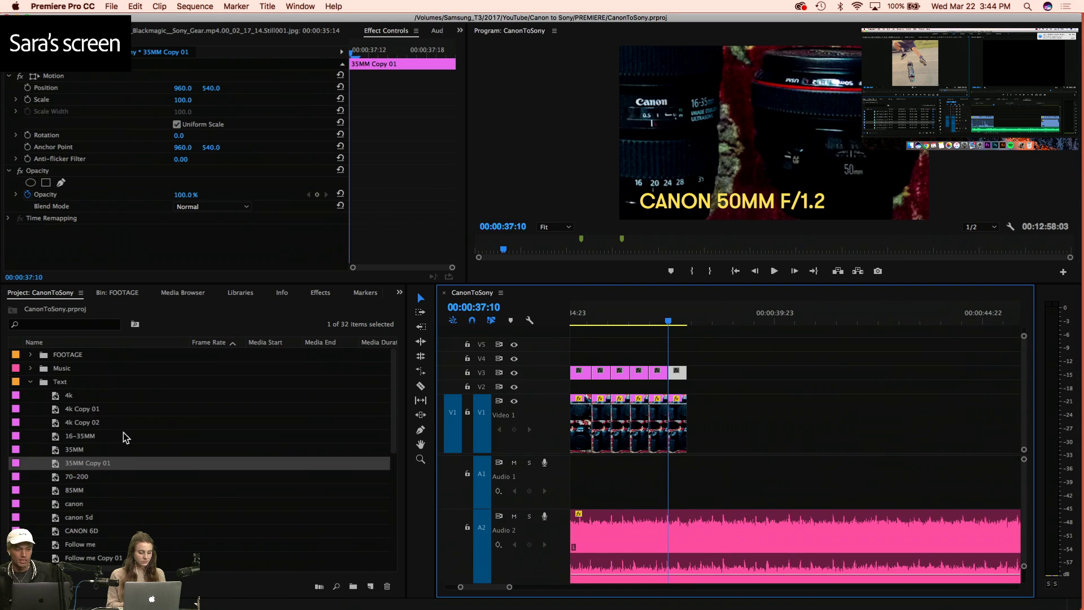
left_click(31, 383)
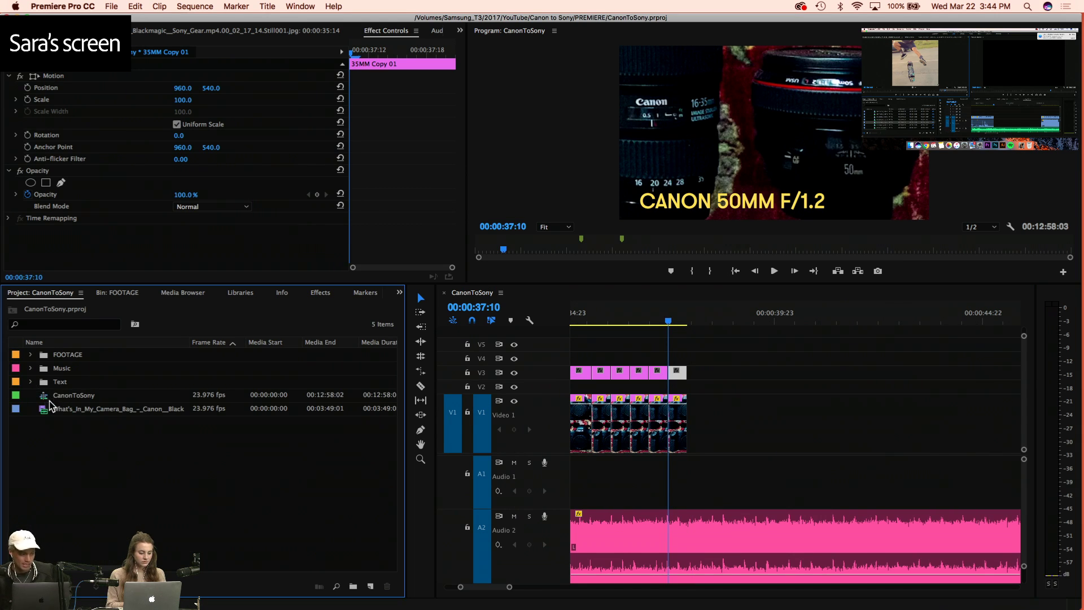
double_click(45, 407)
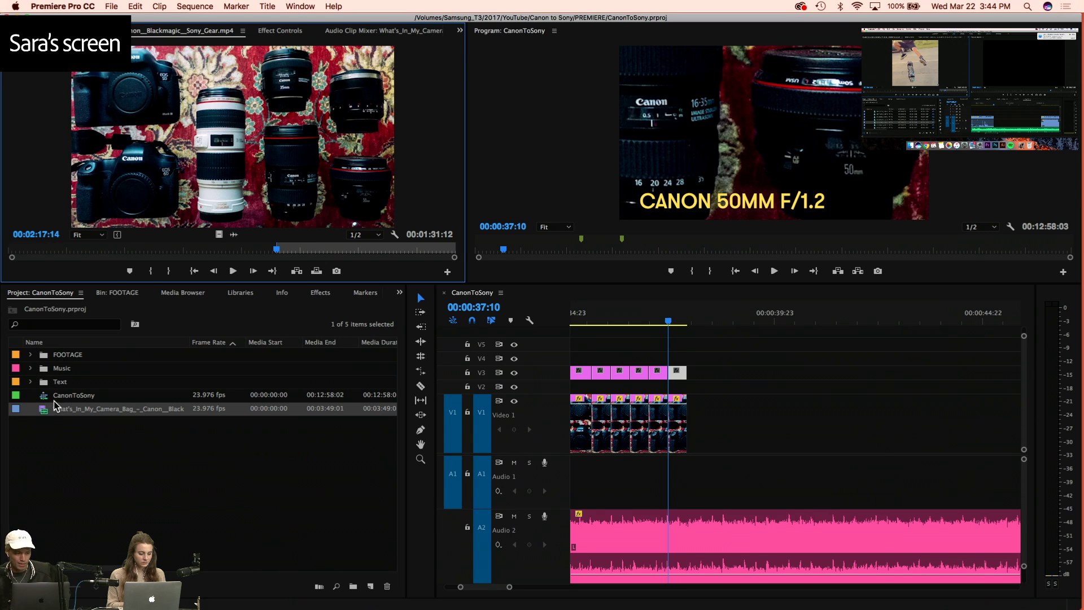
left_click(30, 366)
left_click(30, 355)
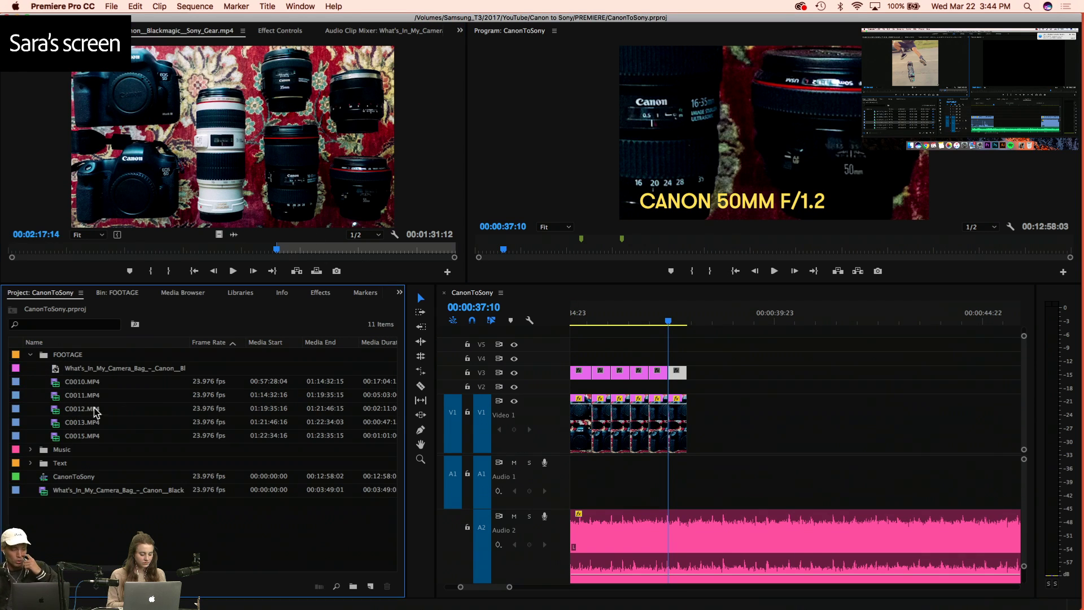
double_click(54, 370)
left_click_drag(54, 370, 796, 437)
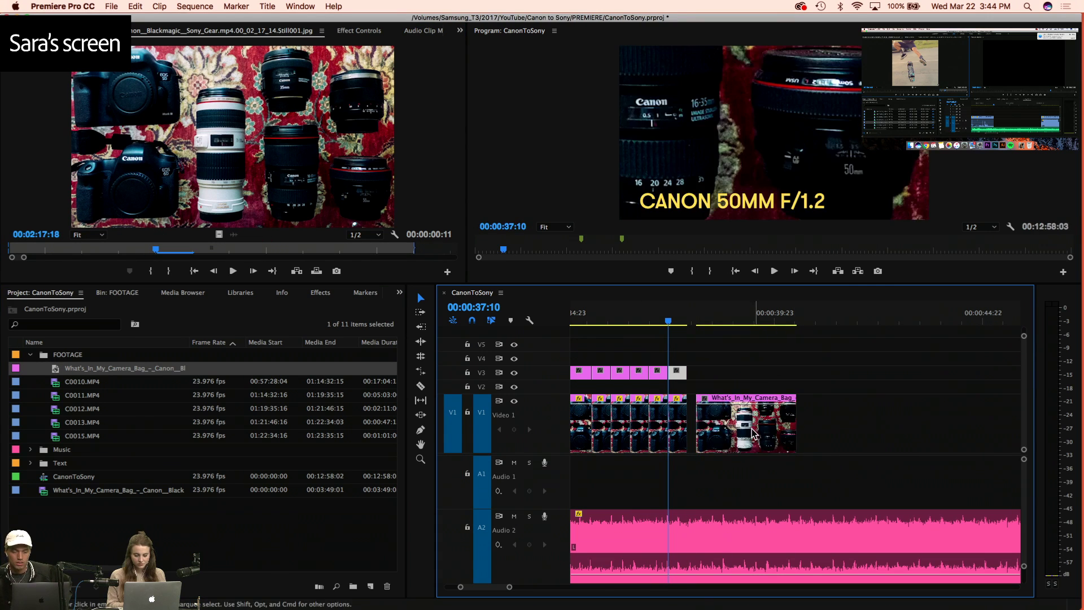
left_click_drag(719, 395, 710, 393)
key("space")
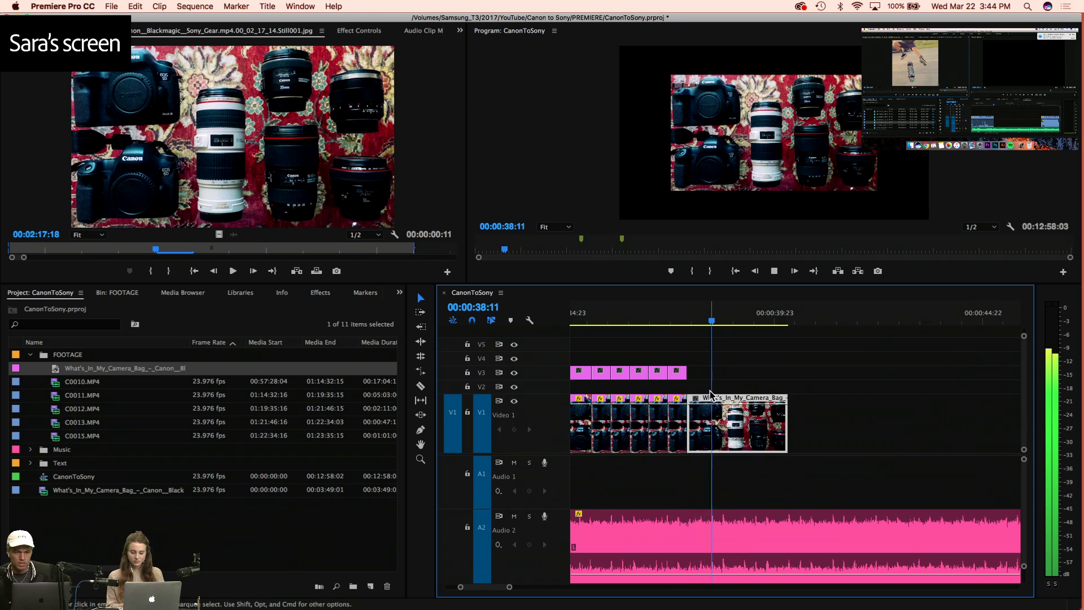
key("space")
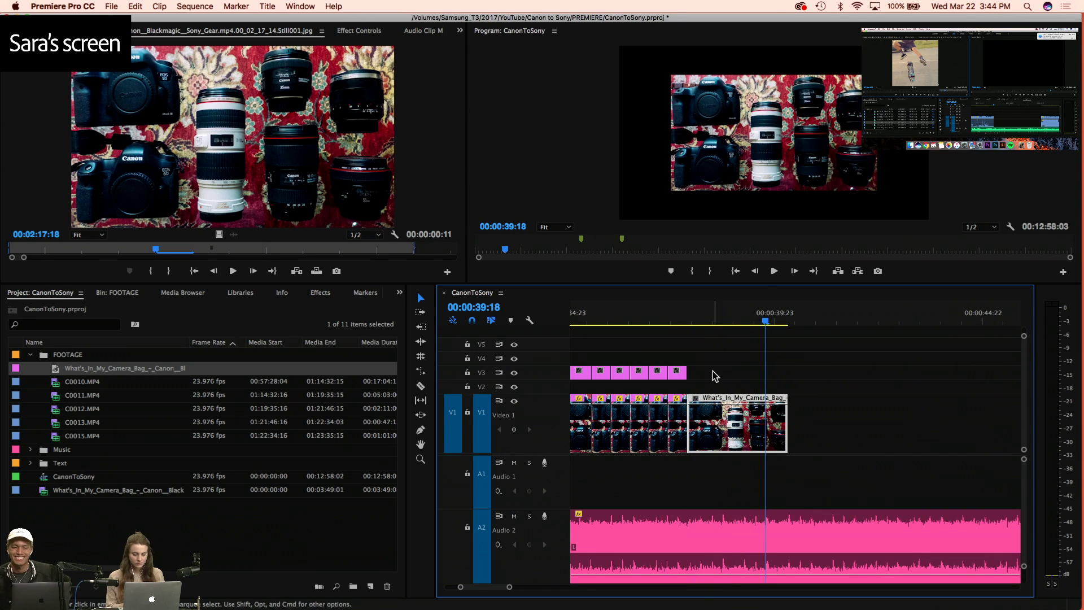
Set the added still's scale to 153 so it fills the frame and start a scale keyframe at 00:00:38:05
left_click(702, 316)
left_click(358, 31)
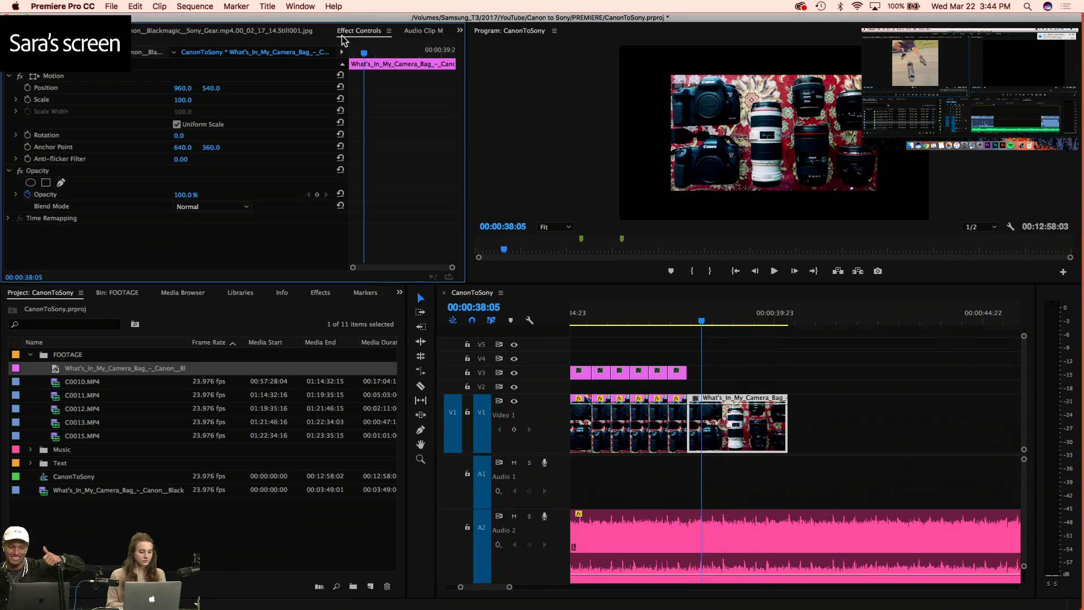
left_click_drag(181, 99, 190, 102)
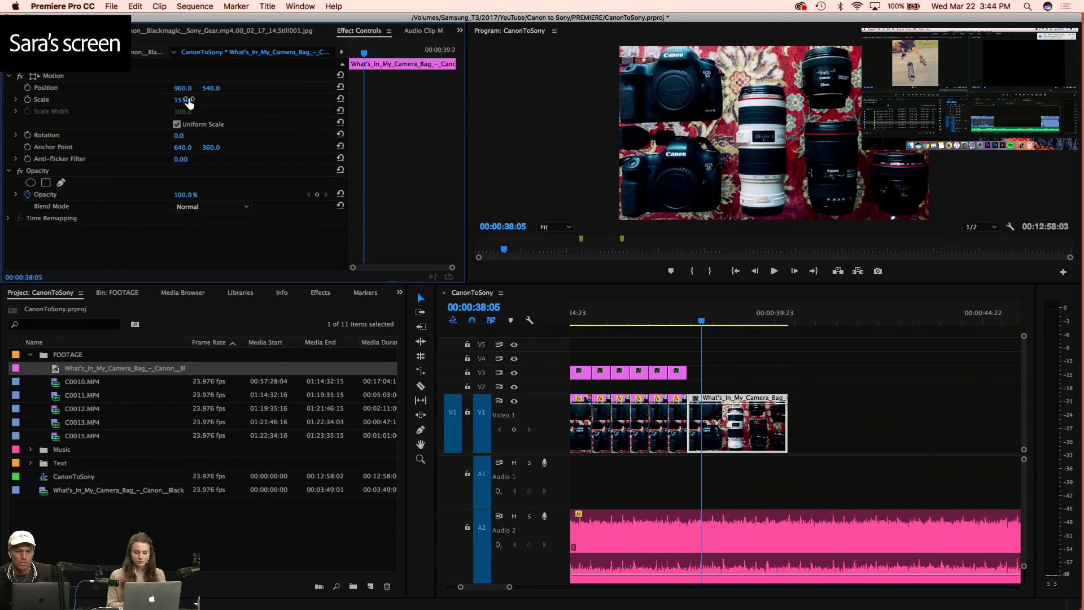
left_click(725, 433)
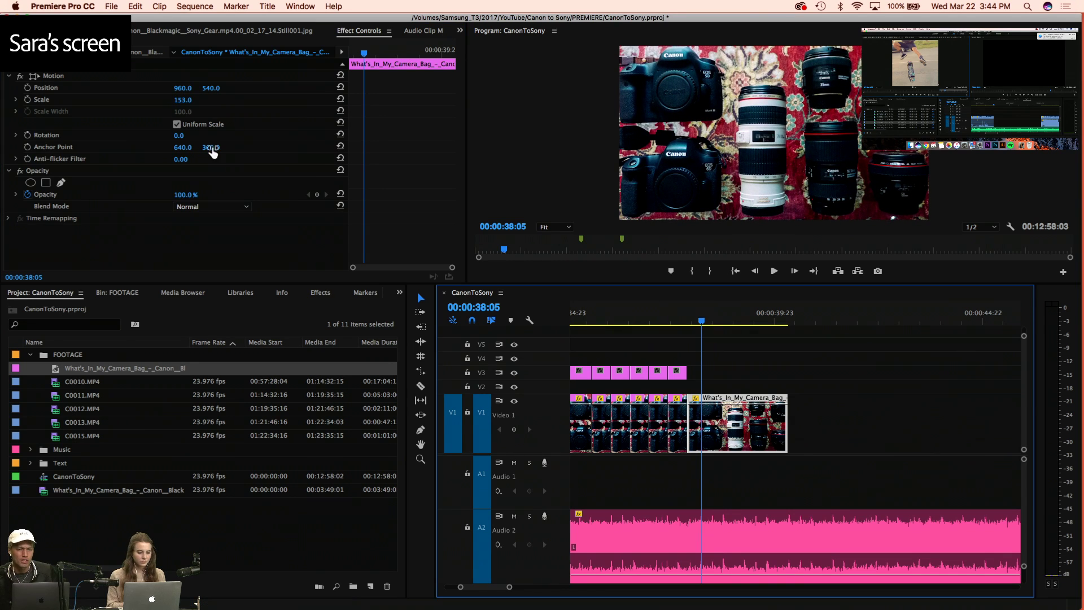
left_click(27, 100)
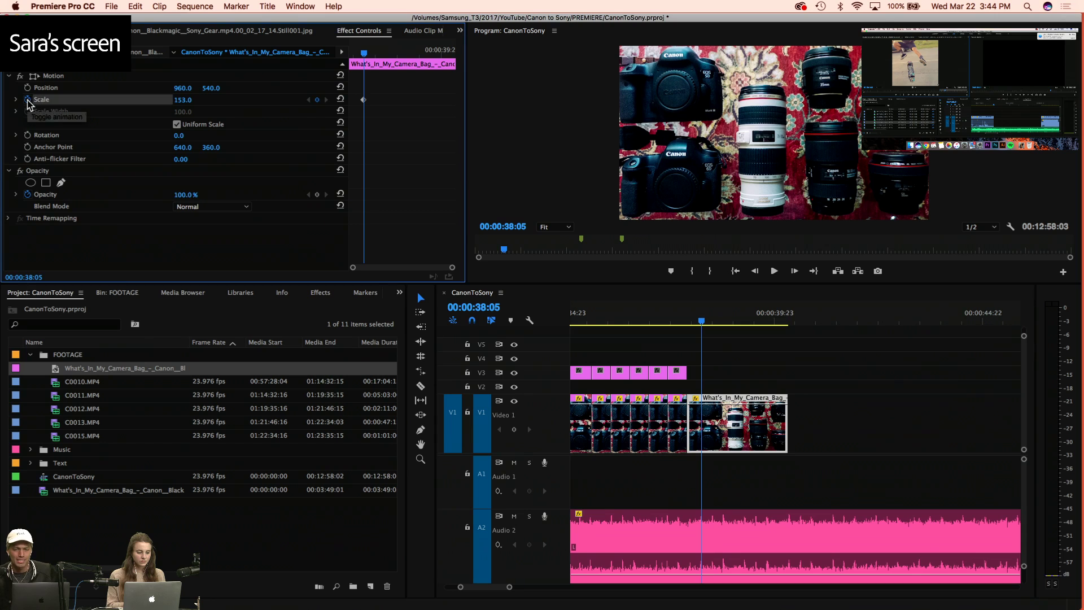
Deselect the still, step back to 00:00:38:04 and save the CanonToSony project
left_click(747, 369)
key("Left")
key("minus")
key("minus")
key("minus")
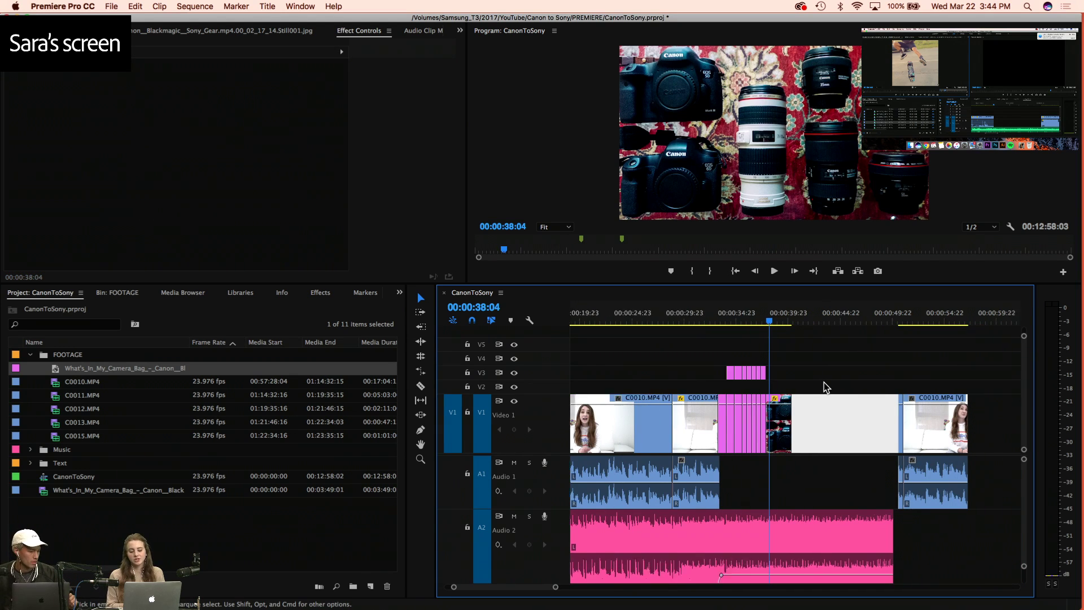
scroll(825, 387, "right", 5)
key("super+s")
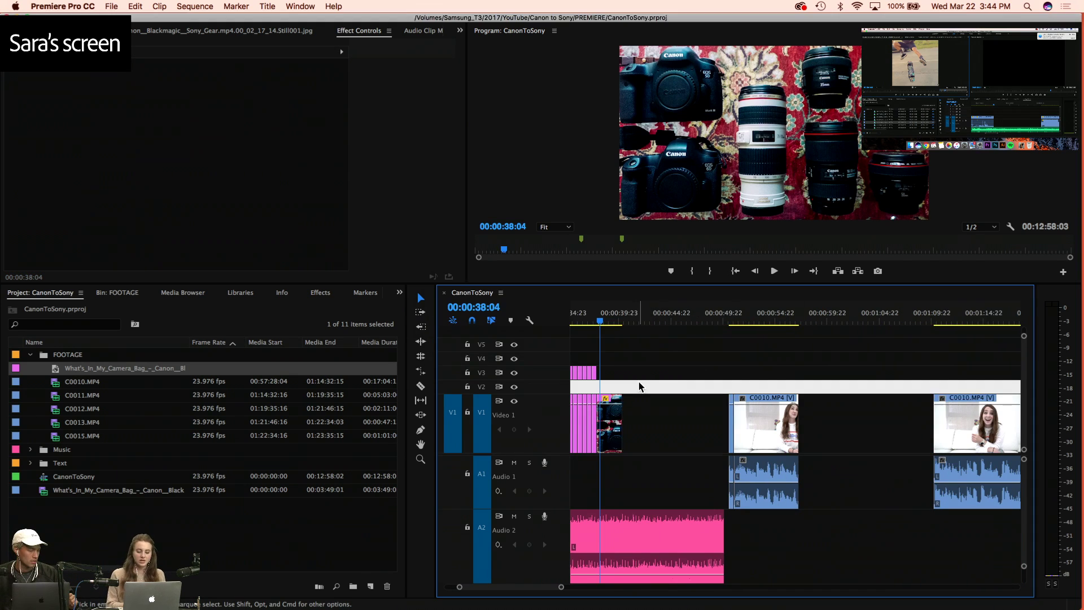
Ripple-delete the empty gap after the camera bag still on Video 1 and undo the deletion
left_click_drag(665, 386, 676, 412)
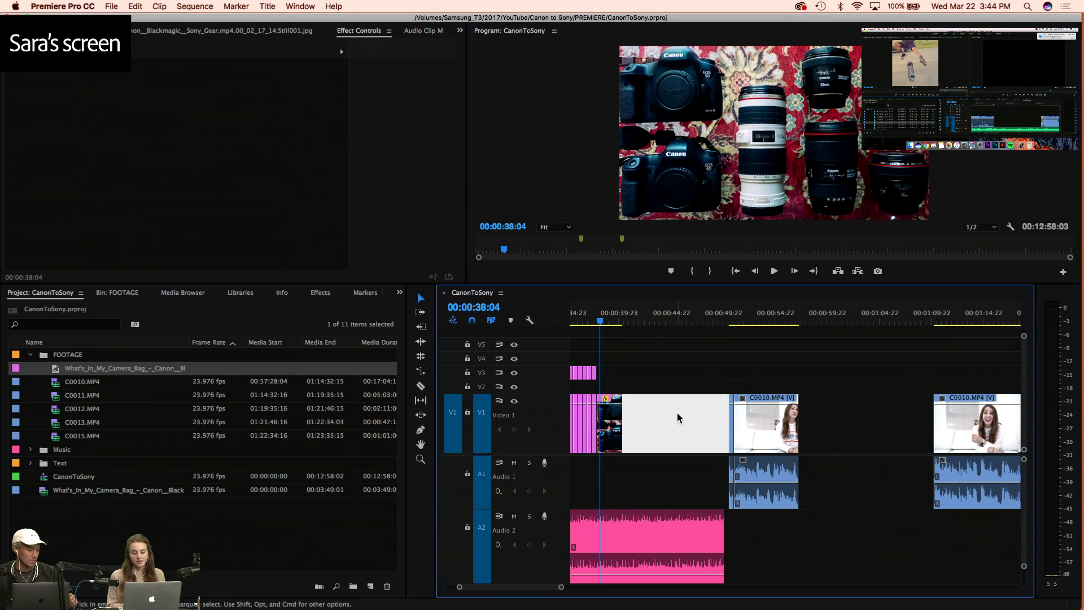
left_click_drag(852, 419, 852, 420)
key("super+z")
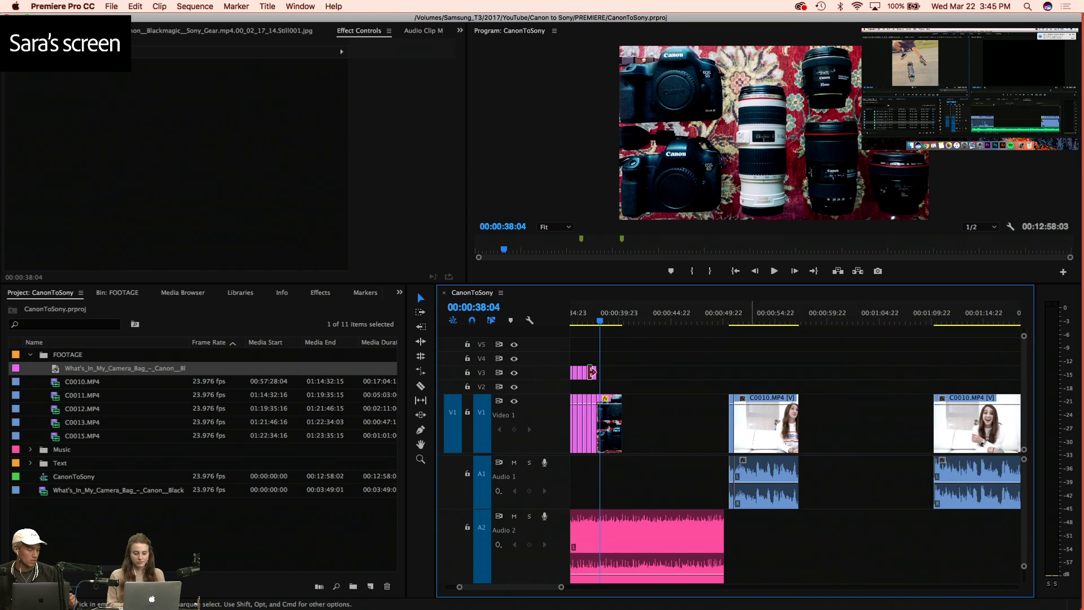
left_click(681, 414)
key("Delete")
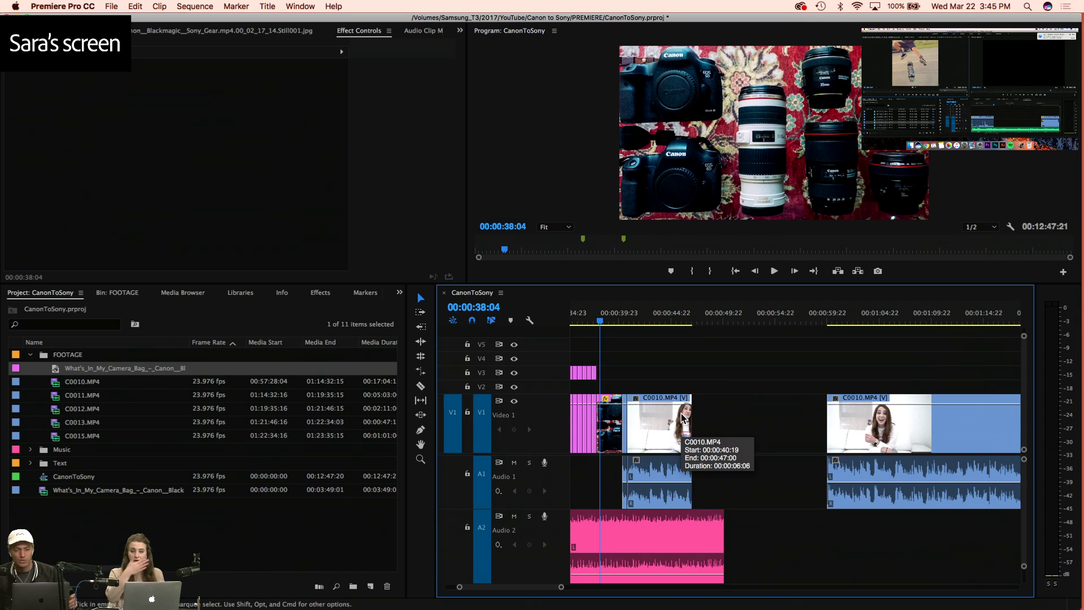
key("super+z")
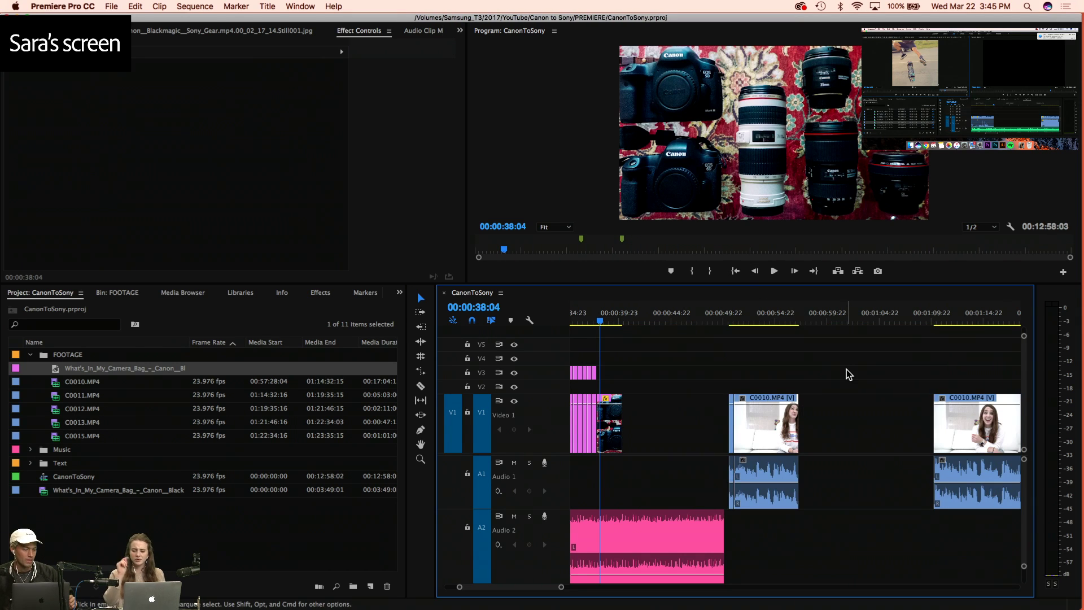
Play up to the start of the camera bag still and add a scale keyframe on it at 00:00:37:21
left_click(597, 317)
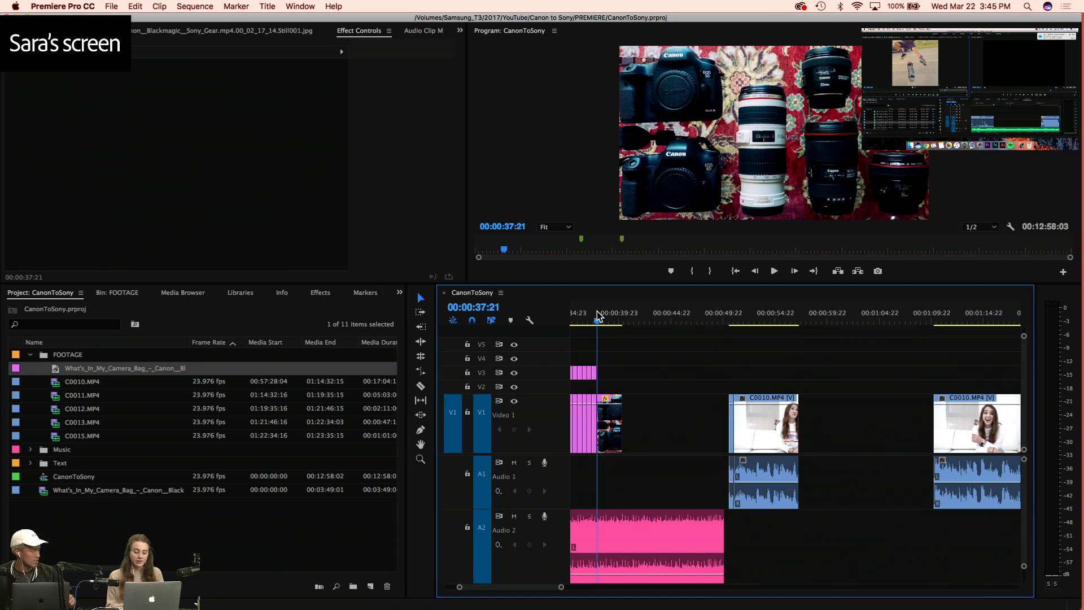
key("=")
key("=")
left_click(774, 315)
key("space")
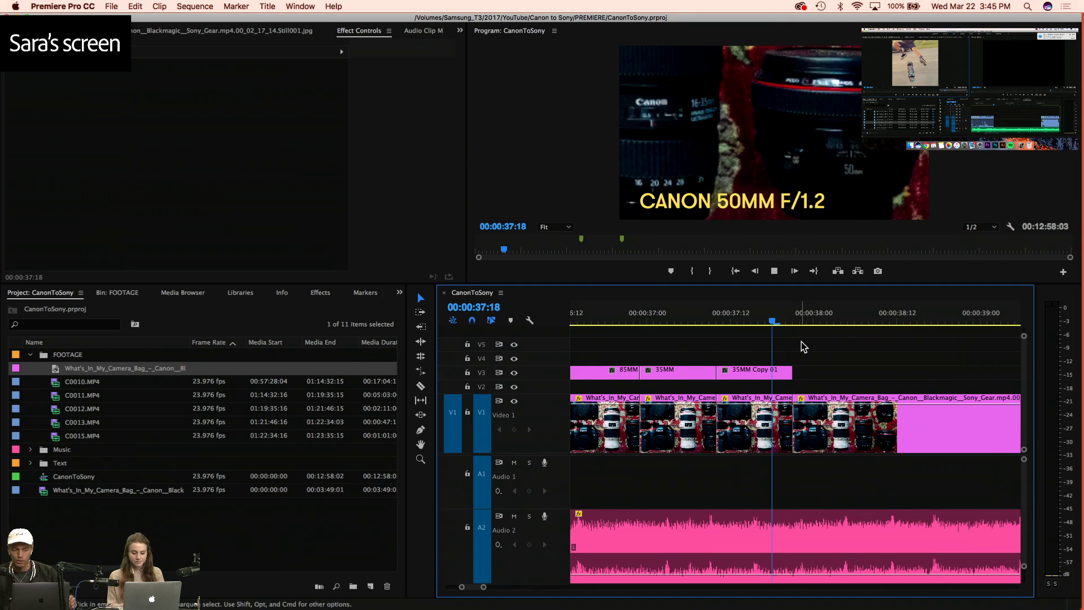
left_click(804, 446)
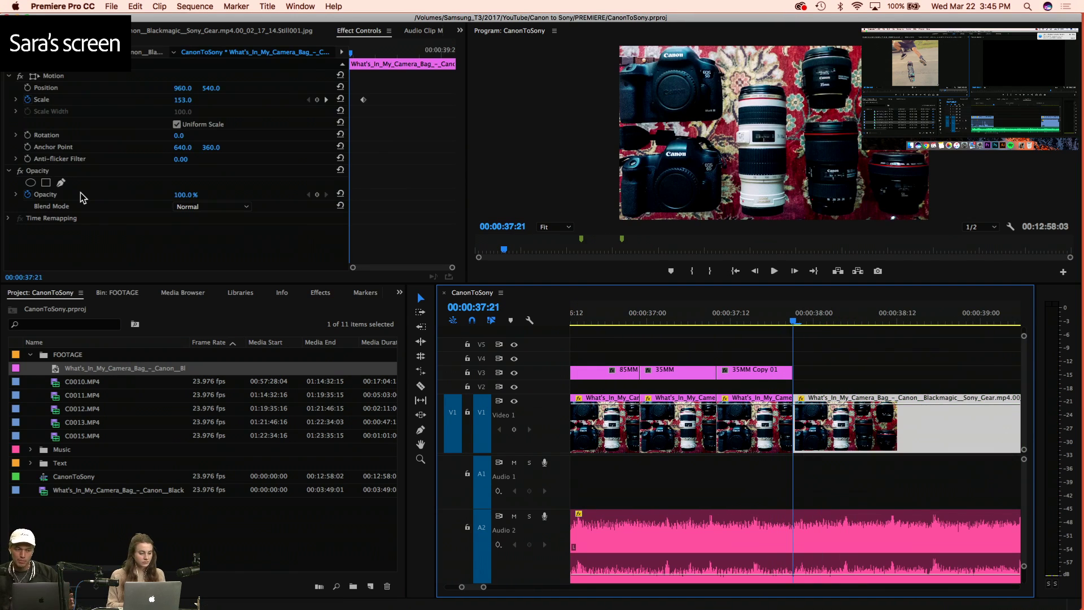
left_click(317, 100)
Play through the camera bag still and trim its end to 00:00:39:00
left_click(765, 320)
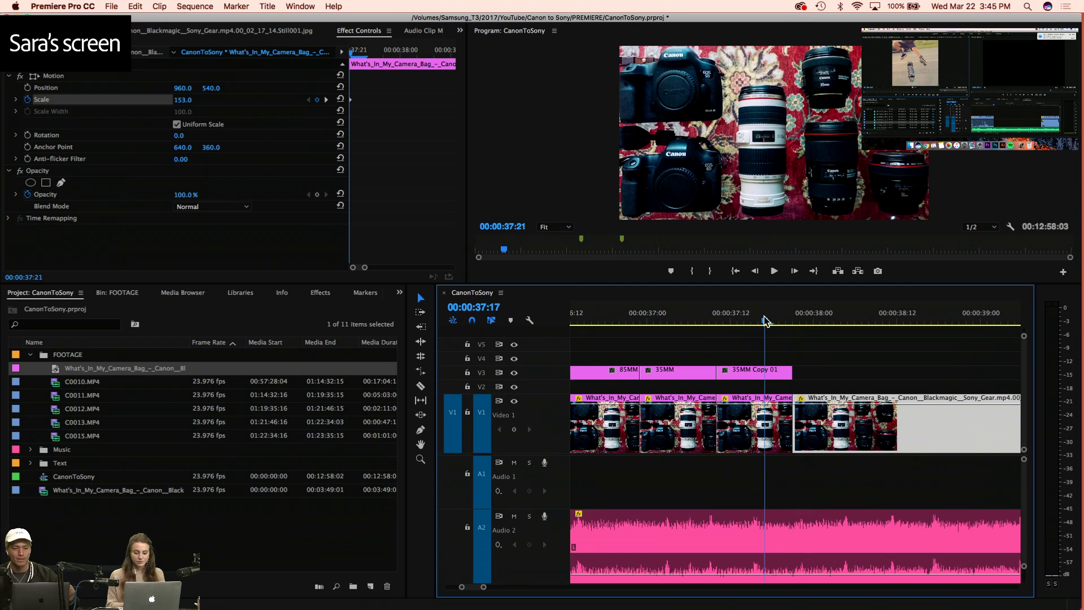
key("space")
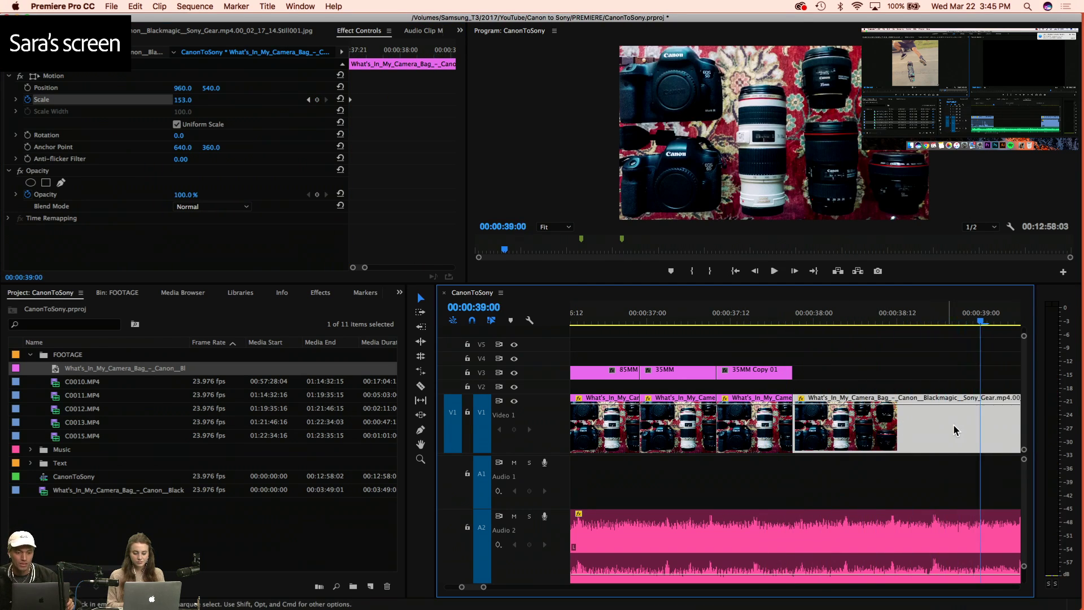
key("w")
Move the still's second scale keyframe to 00:00:39:00 with a scale of 160 and play back the slow zoom
left_click(972, 310)
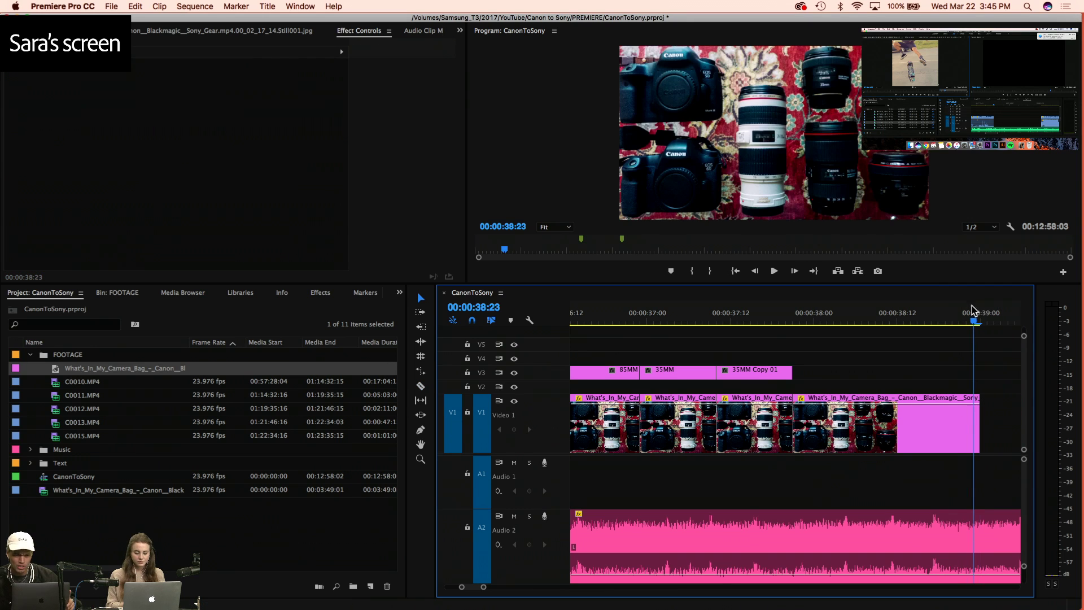
left_click(967, 309)
key("d")
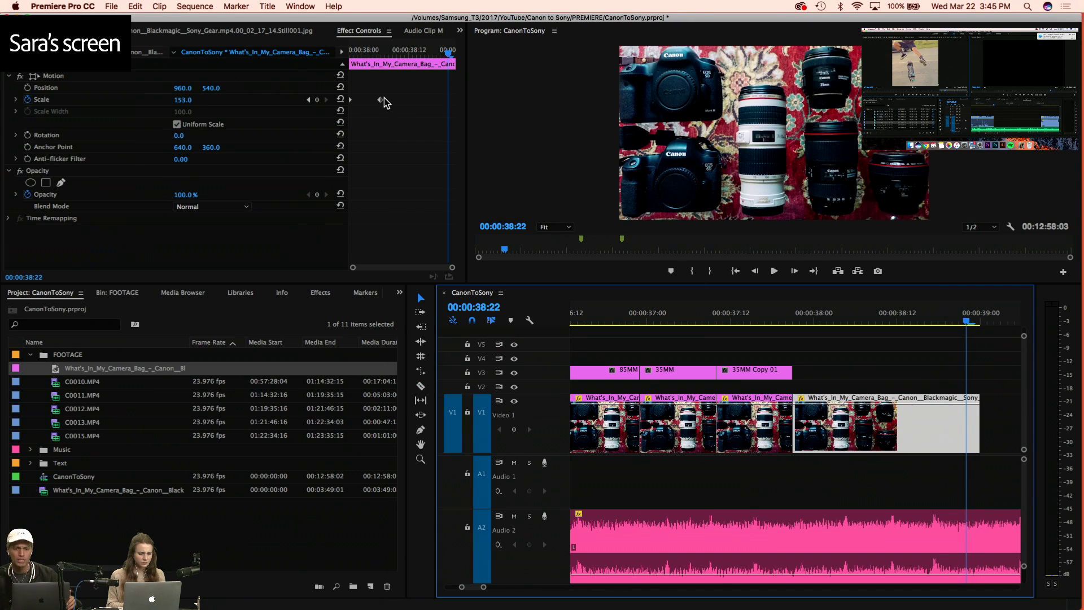
left_click_drag(380, 99, 396, 100)
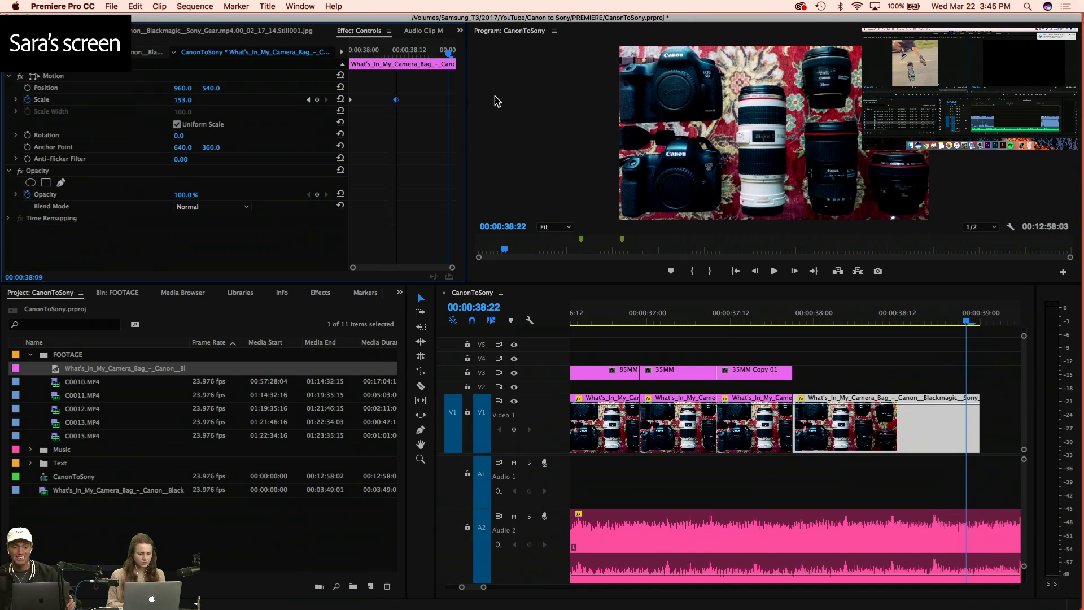
left_click(327, 99)
left_click(309, 100)
left_click(327, 100)
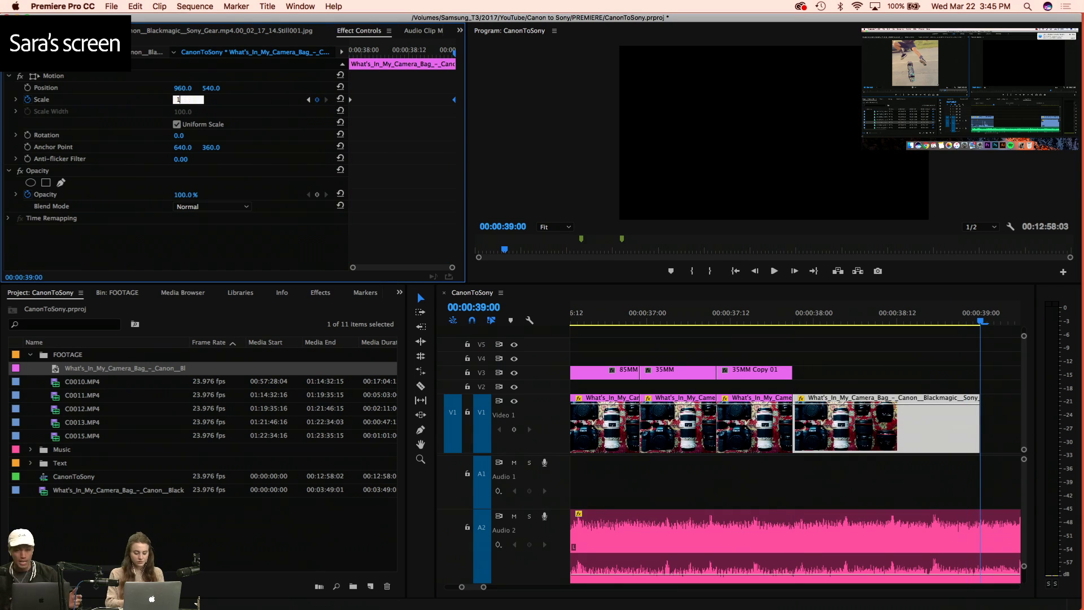
left_click(768, 310)
key("space")
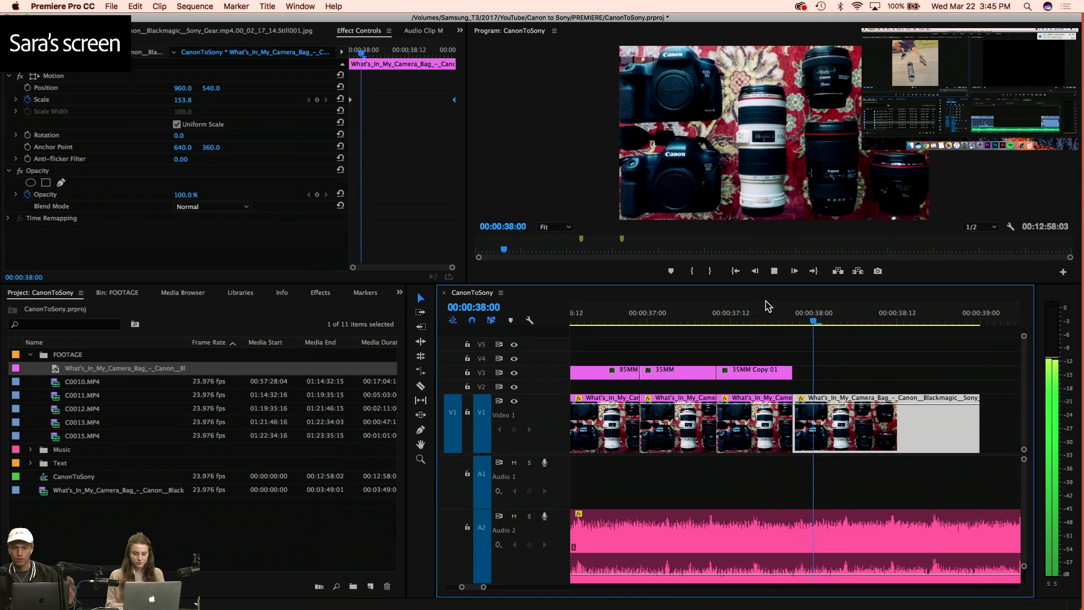
key("space")
Move the C0010.MP4 clips that follow the gap directly against the end of the camera bag still
key("minus")
key("minus")
key("minus")
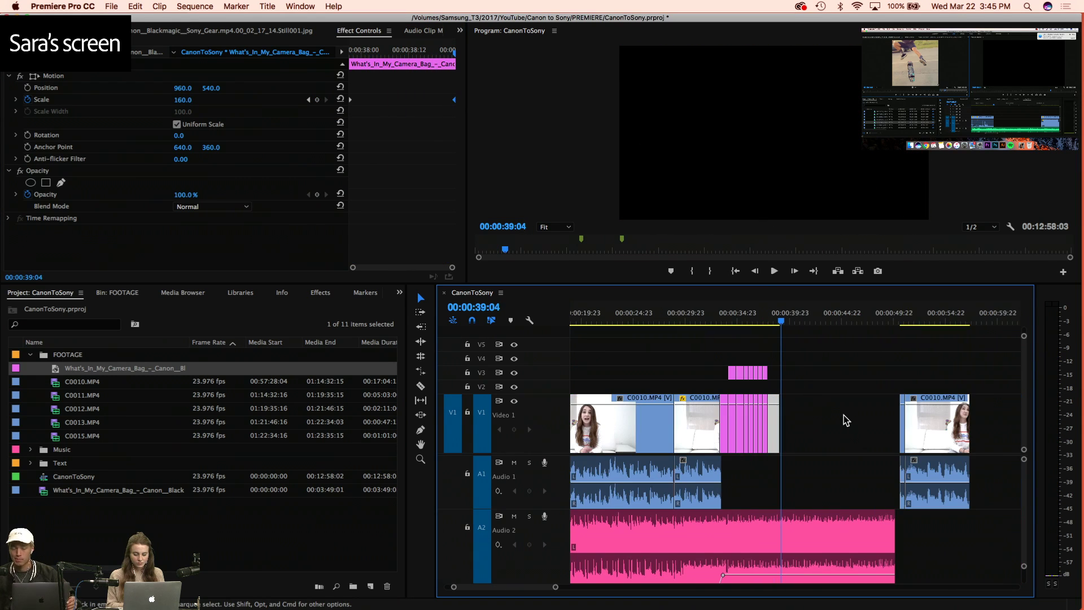
left_click_drag(924, 429, 817, 437)
key("equal")
key("equal")
left_click_drag(931, 442, 802, 432)
key("equal")
key("equal")
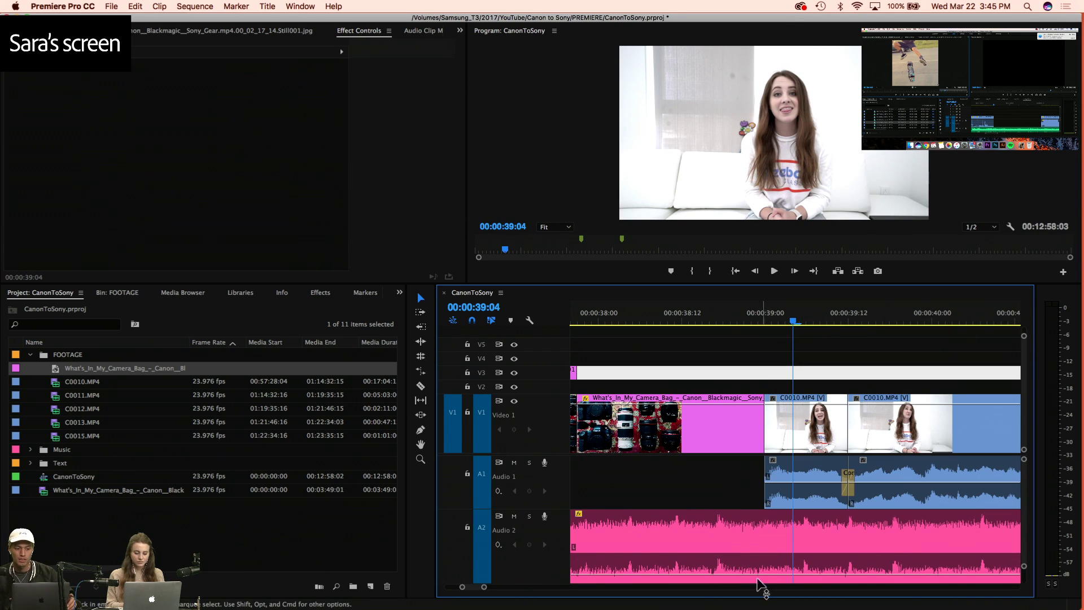
Add volume keyframes to the Audio 2 music that lower it to about -16.29 dB at 00:00:39:02, and play the transition
scroll(725, 547, "down", 2)
left_click(724, 543)
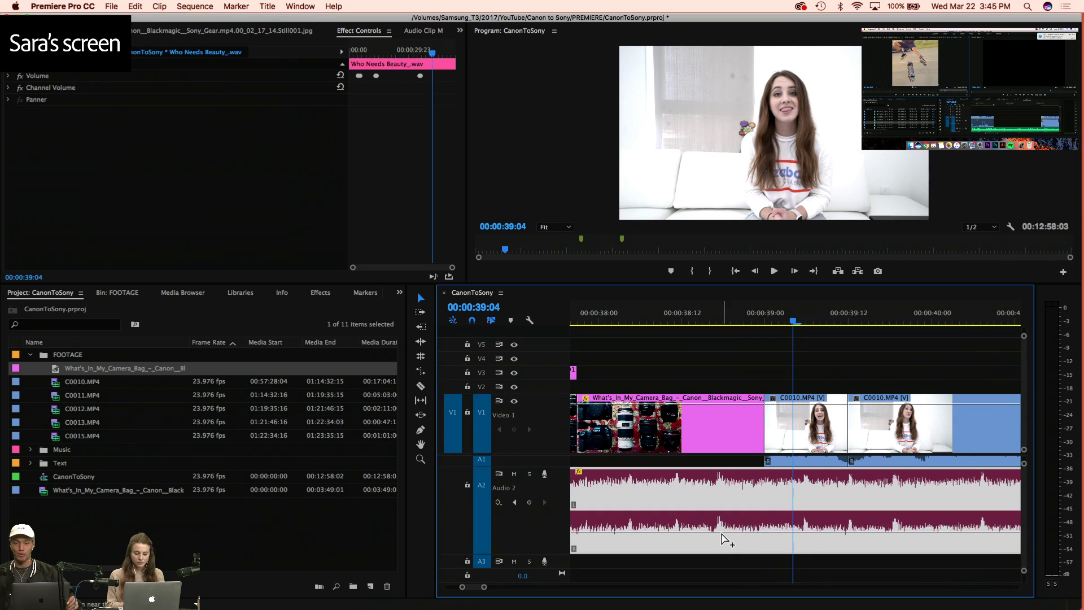
left_click_drag(751, 537, 774, 543)
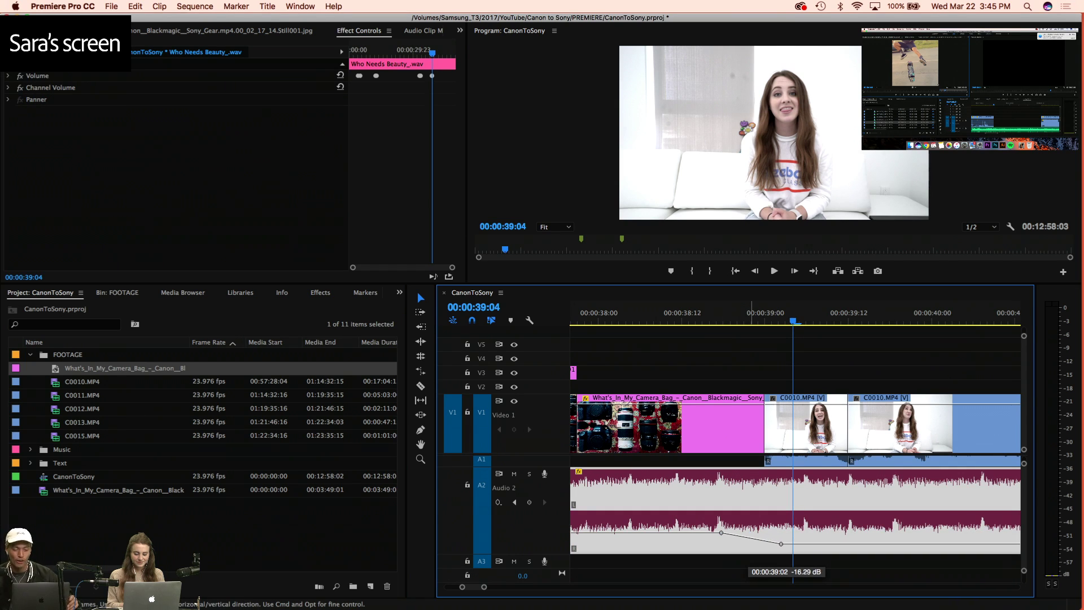
left_click_drag(688, 320, 634, 319)
key("space")
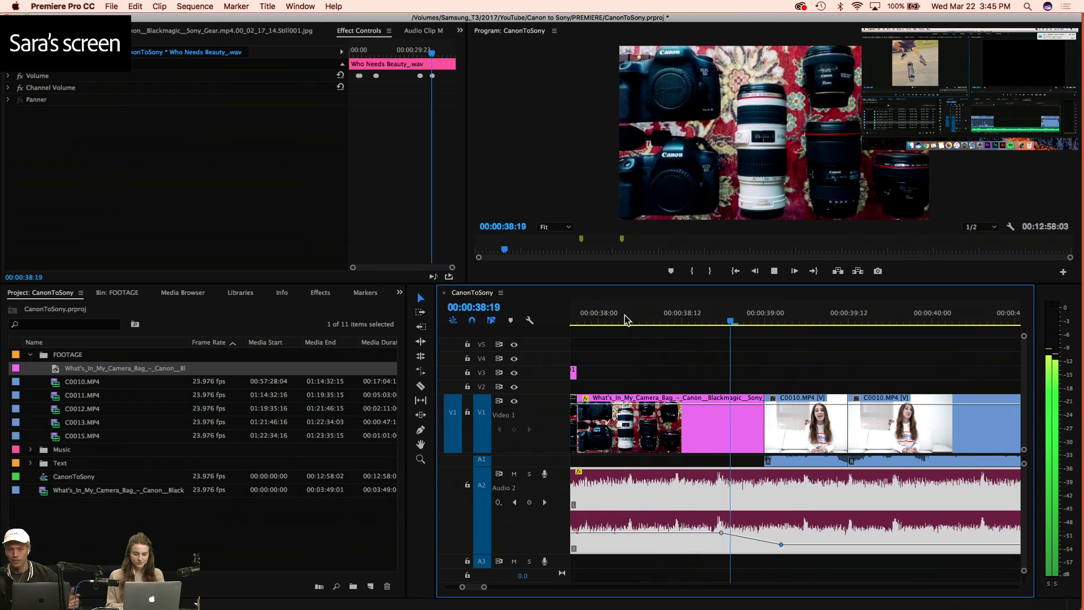
key("minus")
key("space")
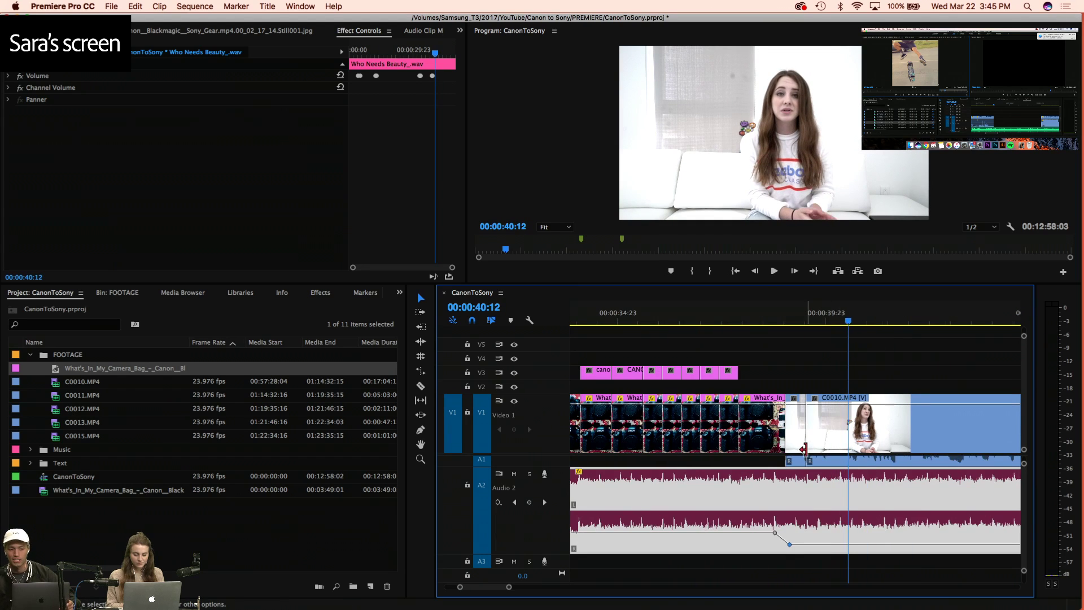
Delete only the video part of the short C0010.MP4 piece right after the still, leaving its audio in place
key("equal")
key("equal")
left_click(739, 448)
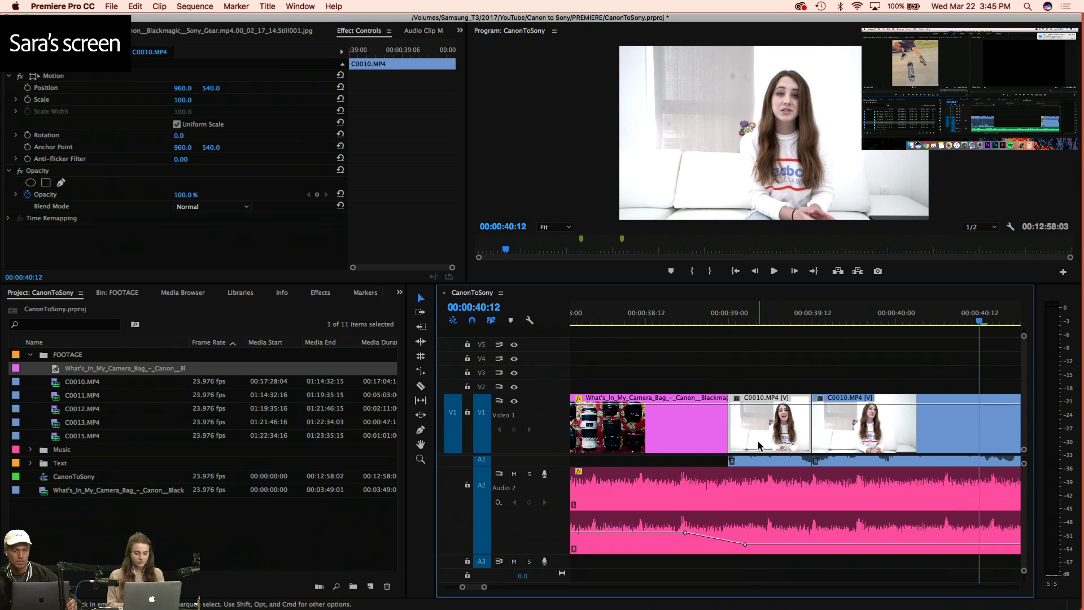
key("Delete")
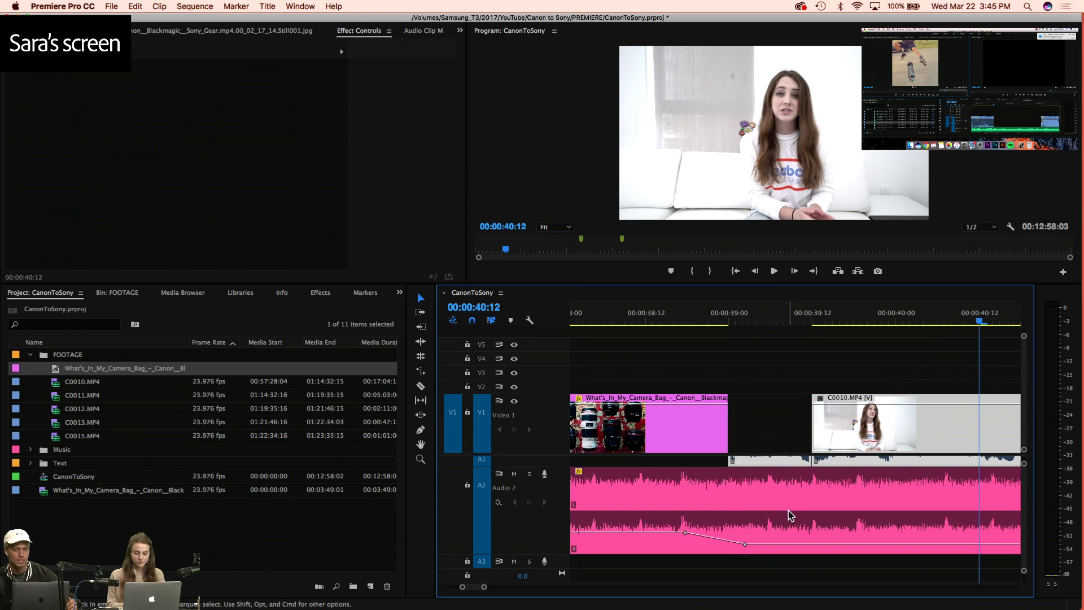
Slide the remaining clips earlier so the video meets the still and the audio starts beneath it, and save the project
scroll(789, 511, "up", 2)
left_click_drag(780, 480, 687, 478)
key("super+s")
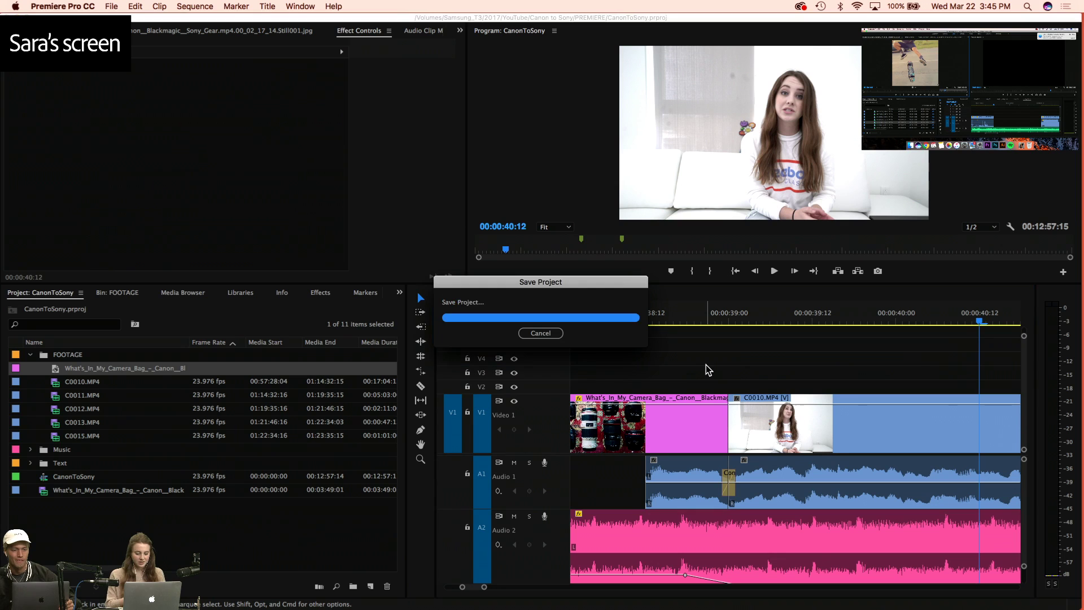
Launch KeyCastr and close its alert, leaving the Security & Privacy preferences open
key("super+space")
type("key")
key("Return")
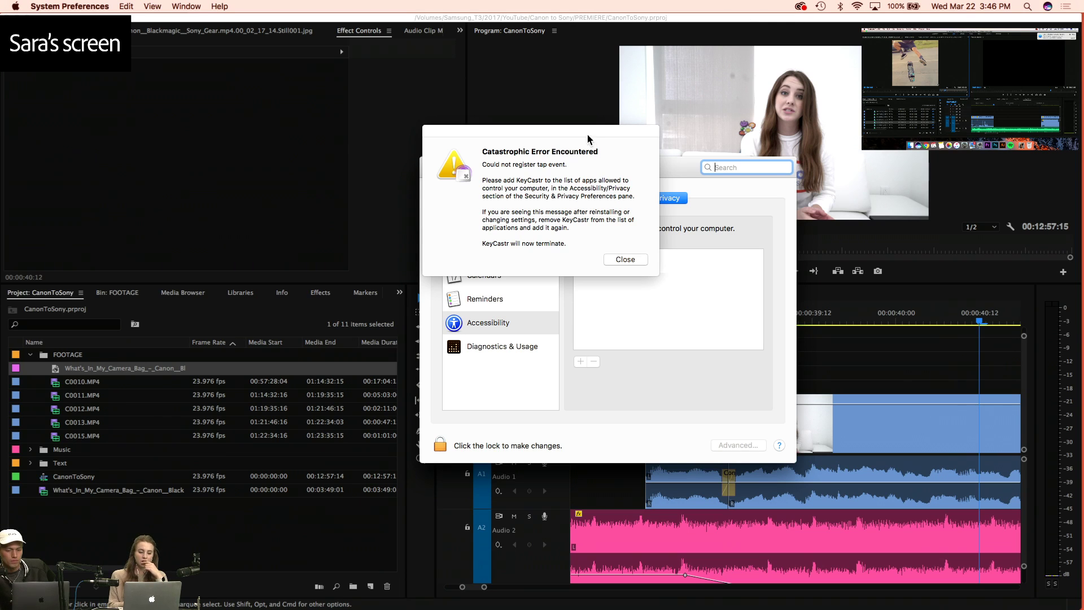
left_click_drag(587, 134, 517, 85)
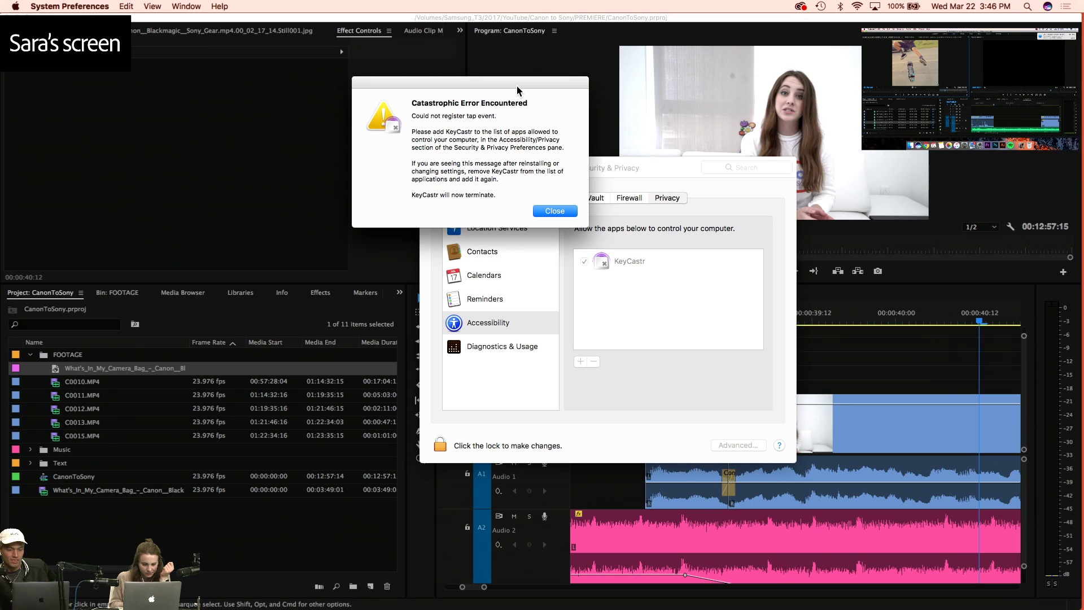
left_click(535, 212)
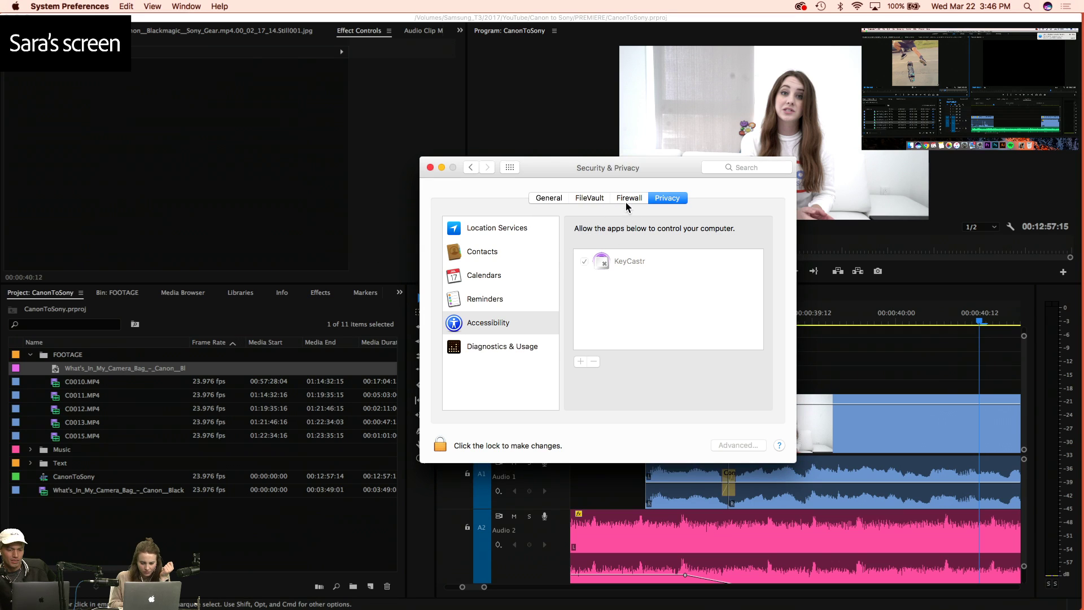
Unlock the Security & Privacy preferences for changes by entering the account password
left_click(601, 270)
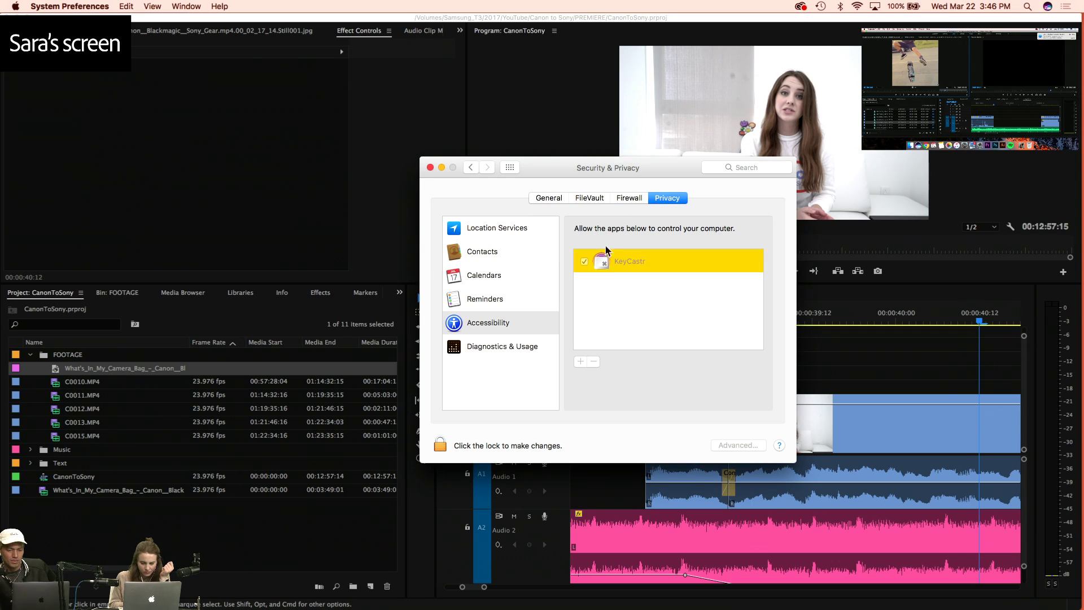
left_click(629, 199)
left_click(586, 202)
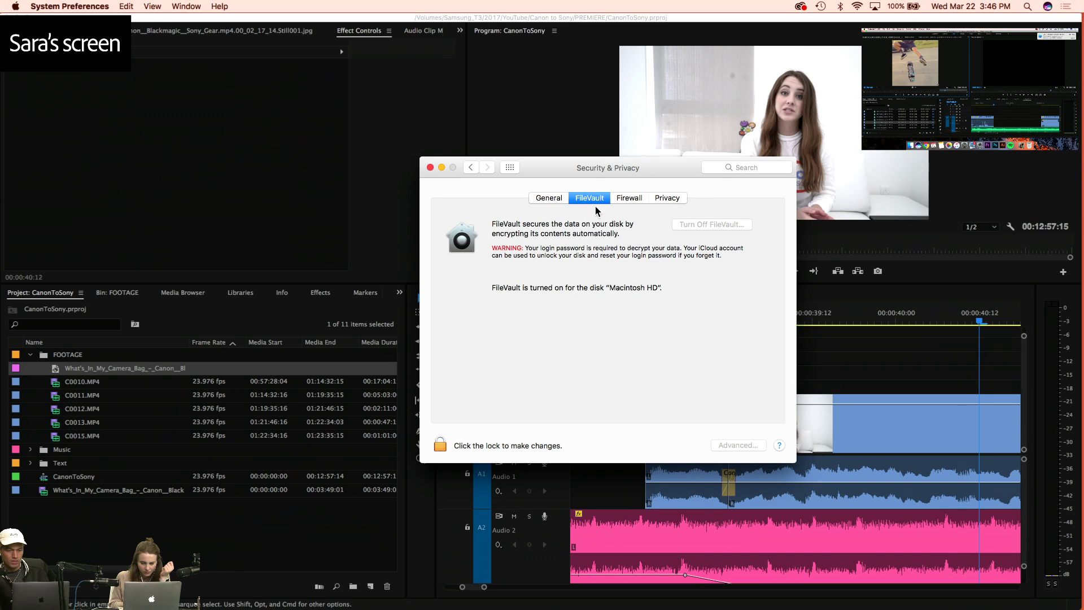
left_click(562, 201)
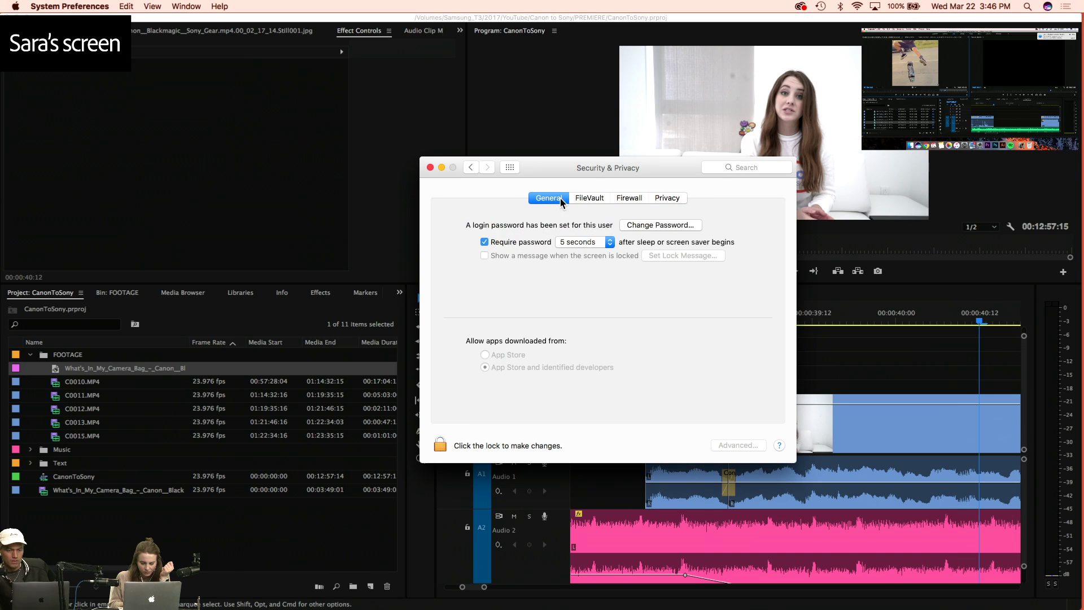
left_click(440, 445)
type("******")
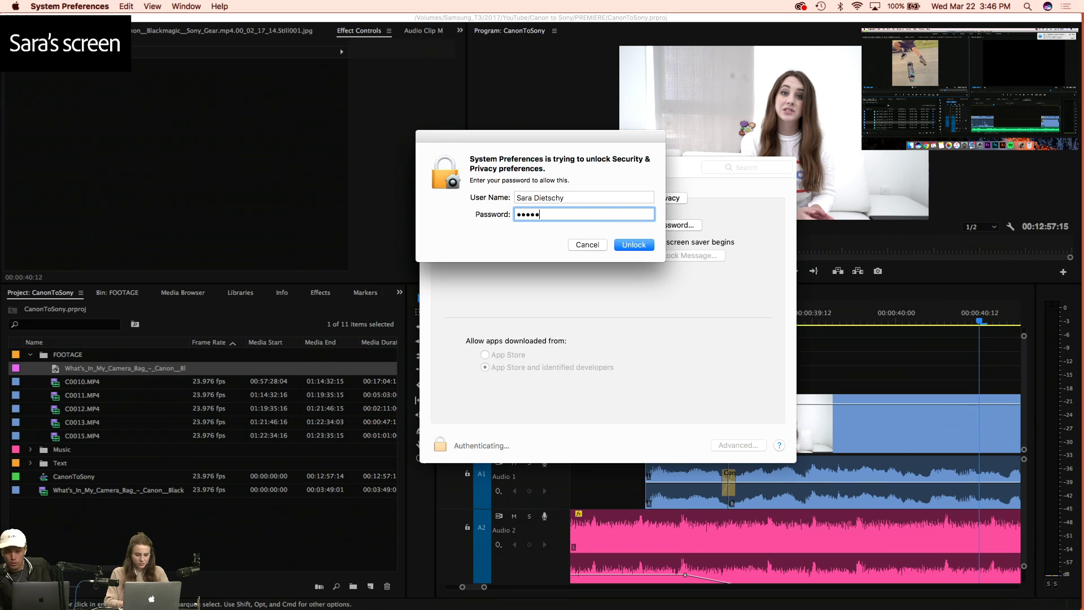
key("Return")
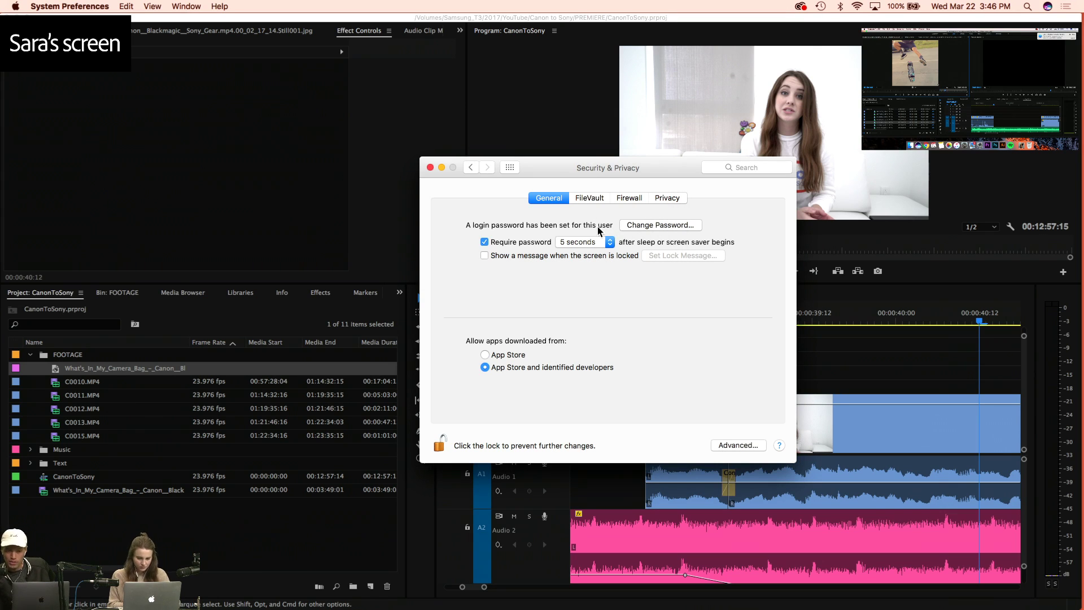
Add KeyCastr to the apps allowed to control the computer in the Accessibility privacy settings
left_click(591, 199)
left_click(622, 200)
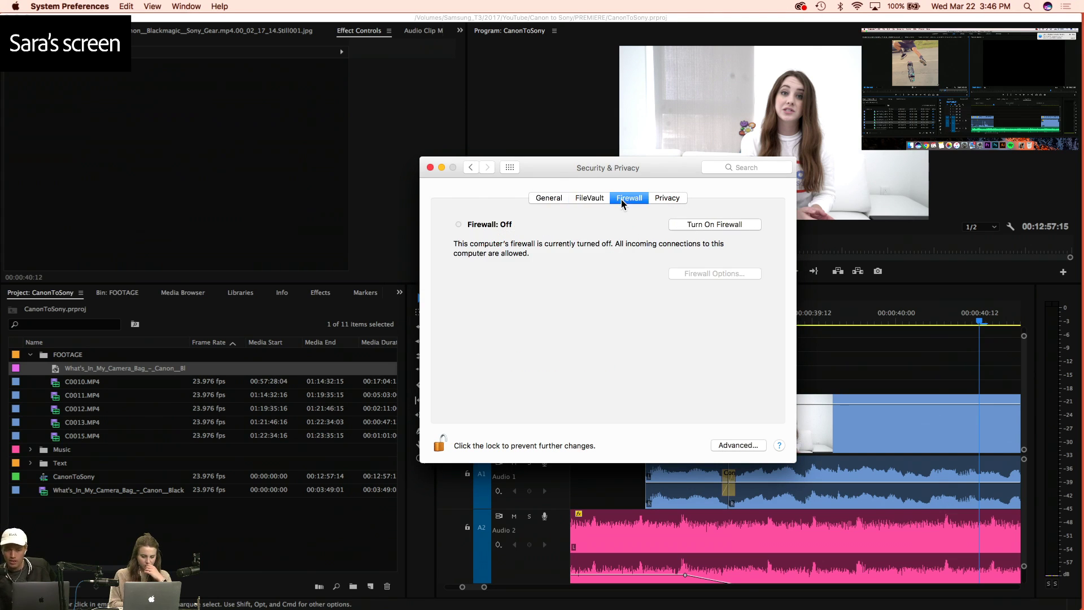
left_click(665, 202)
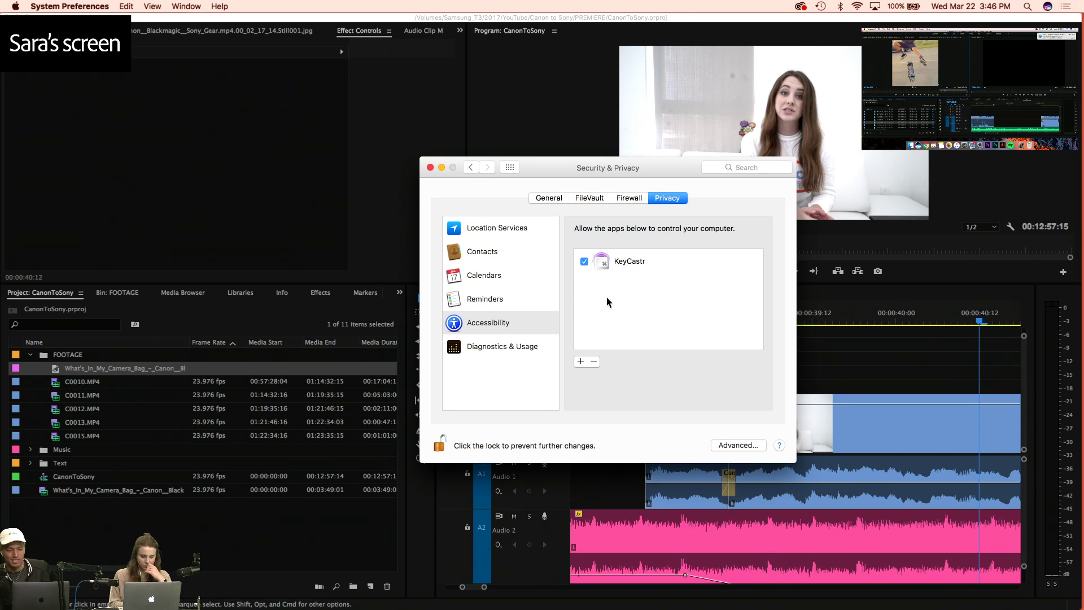
left_click(582, 362)
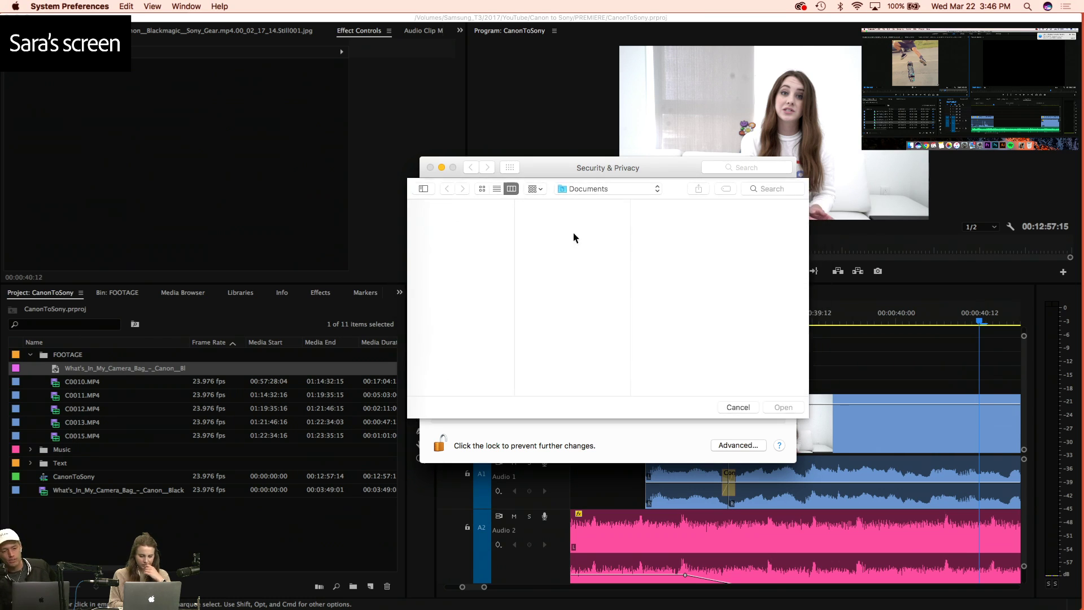
left_click(789, 190)
type("keycastr")
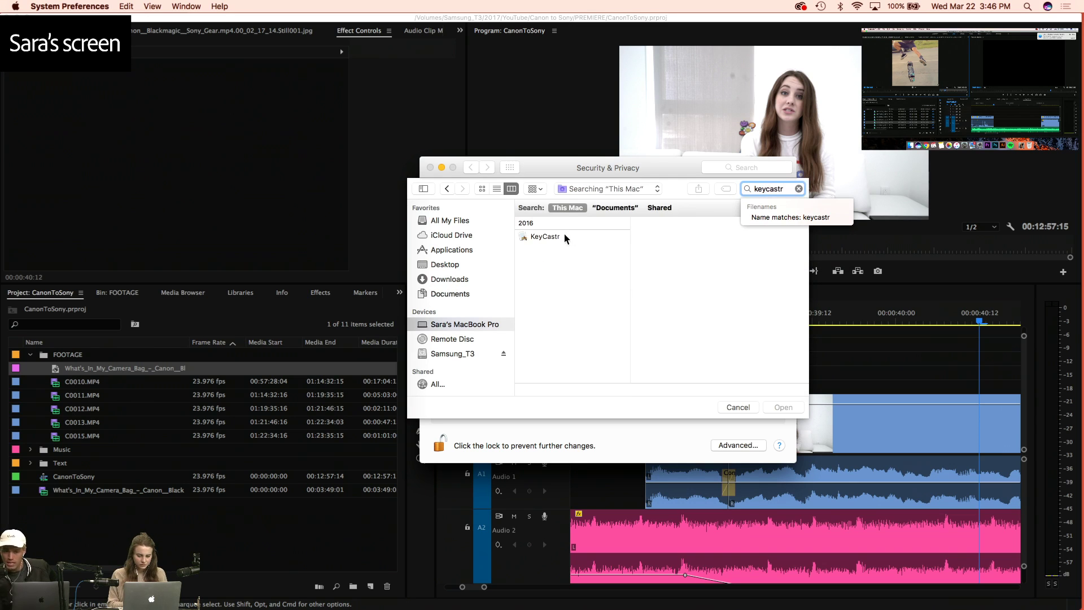
left_click(564, 236)
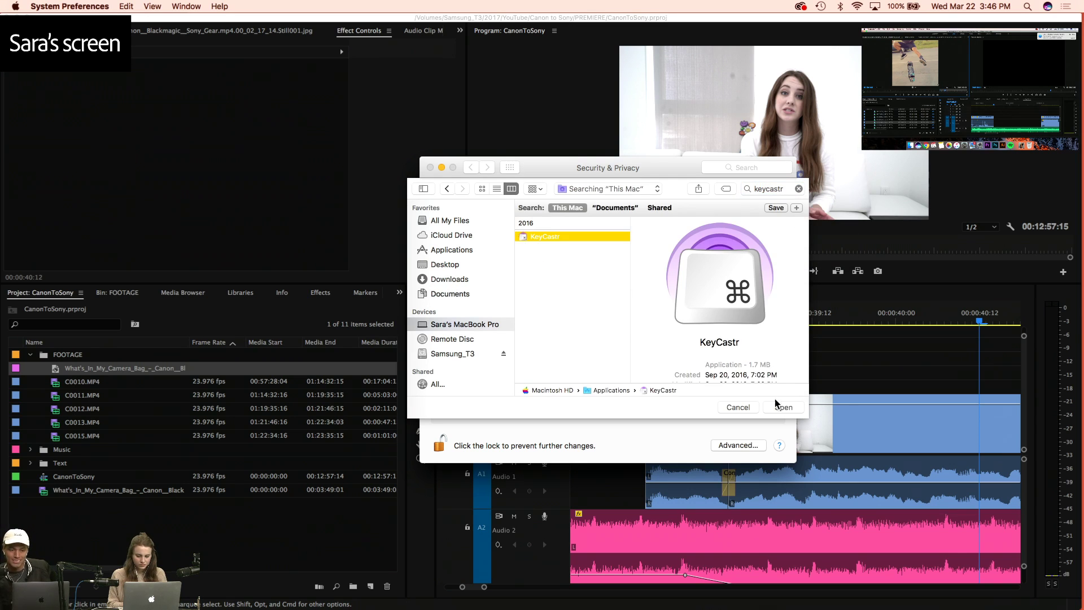
left_click(783, 408)
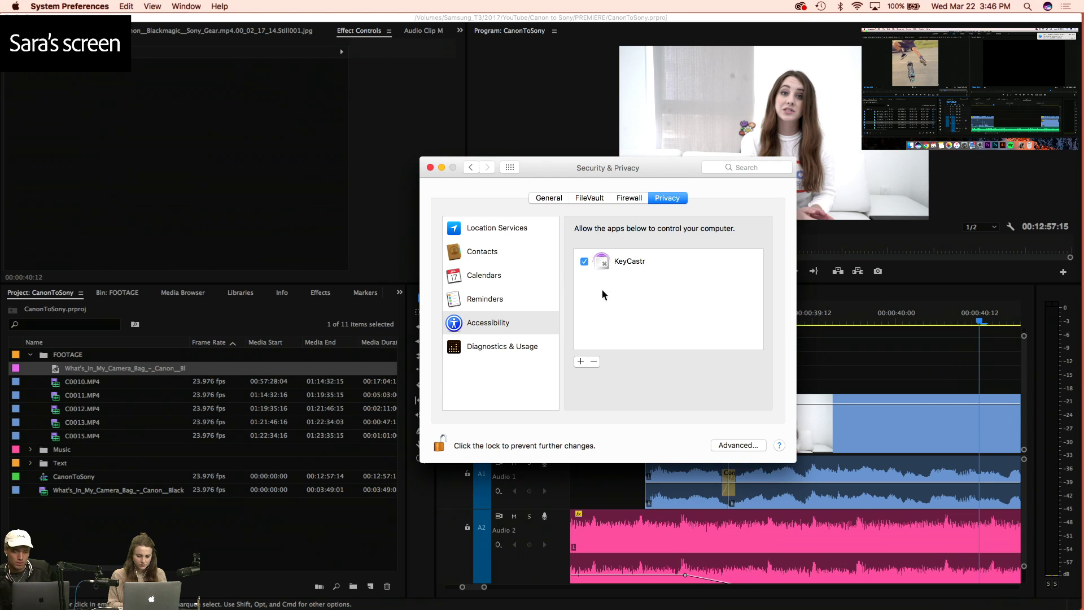
left_click(584, 262)
left_click(630, 260)
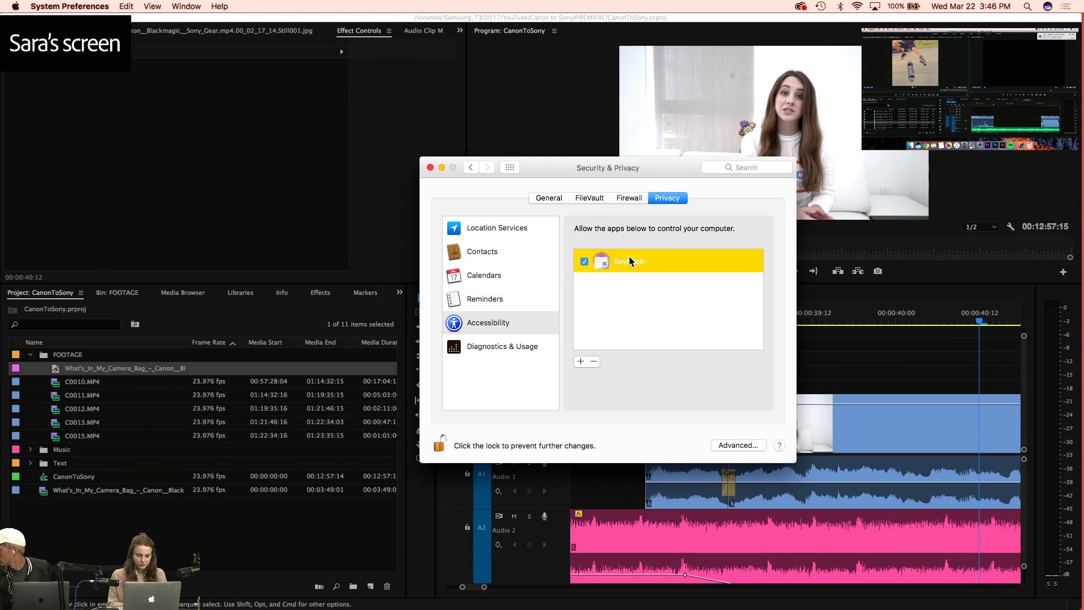
Close the Security & Privacy preferences, relaunch KeyCastr and dismiss its preferences window
left_click(430, 167)
key("super+space")
type("keycastr")
key("Return")
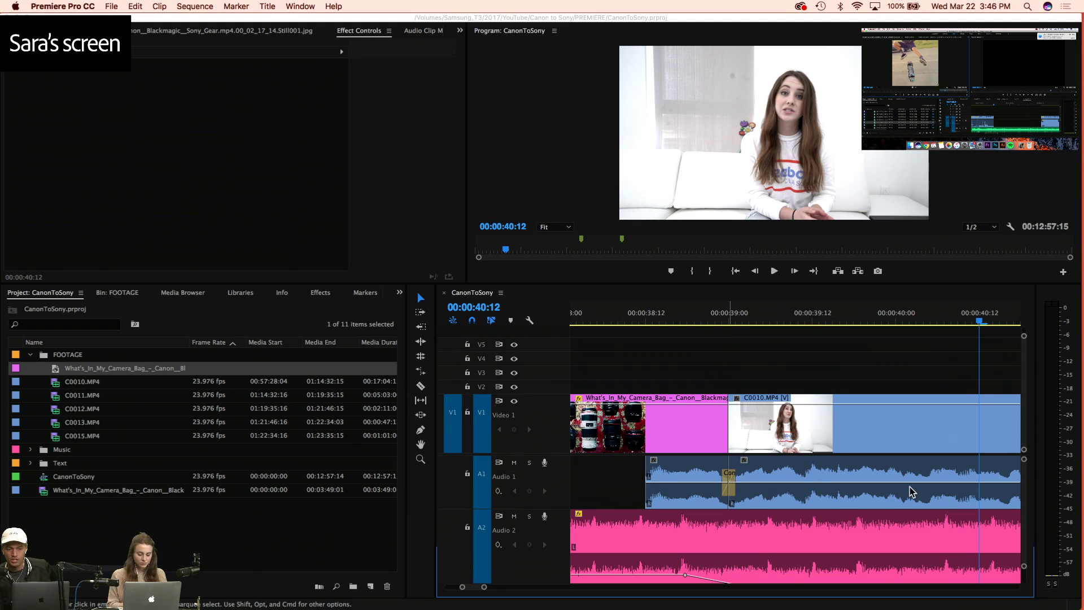
key("d")
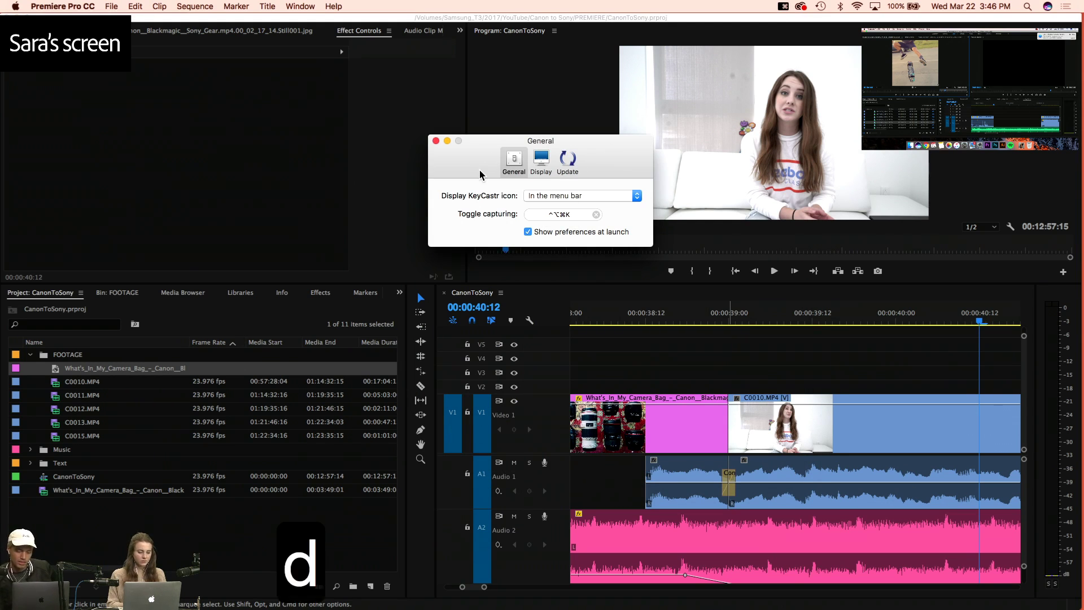
left_click(436, 141)
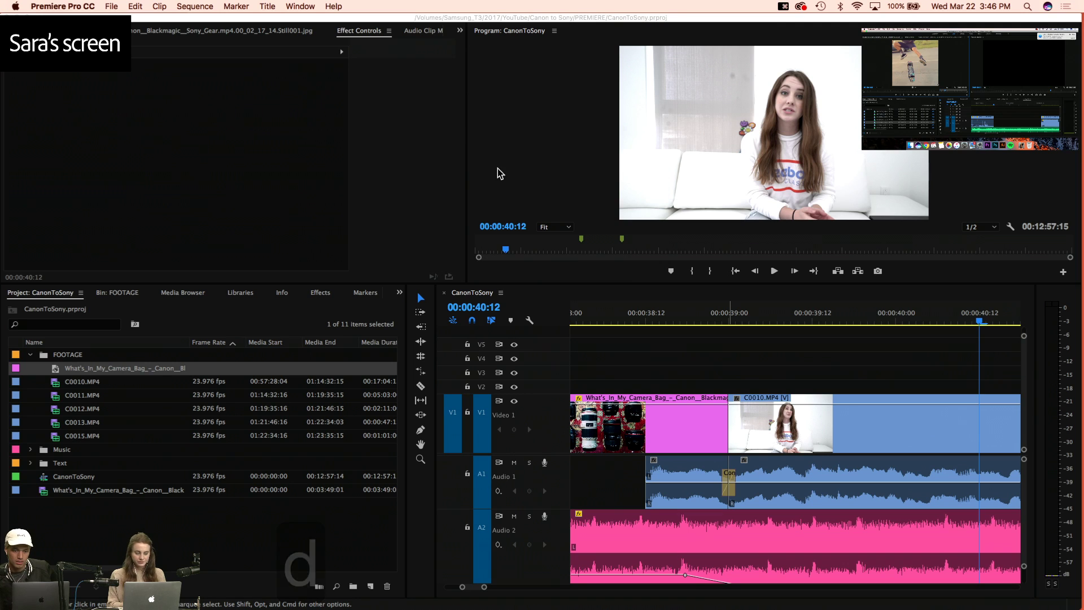
Move the music fade's two volume keyframes earlier beneath the last gear still, with the lower one at 00:00:38:09 and -17.15 dB
left_click(822, 382)
left_click(605, 322)
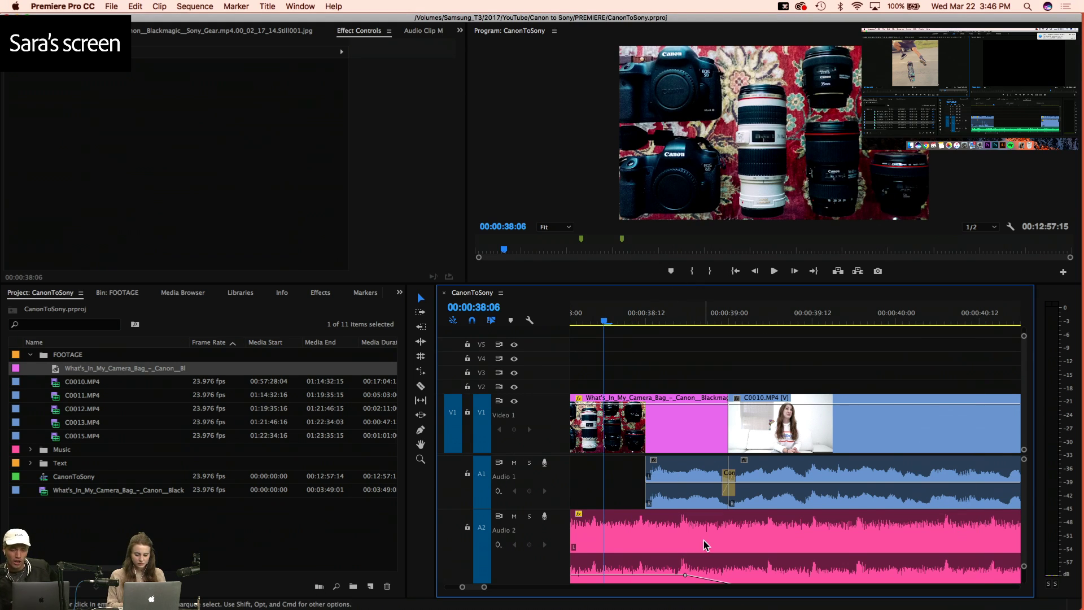
scroll(703, 541, "down", 2)
left_click_drag(684, 527, 600, 526)
left_click_drag(745, 536, 629, 536)
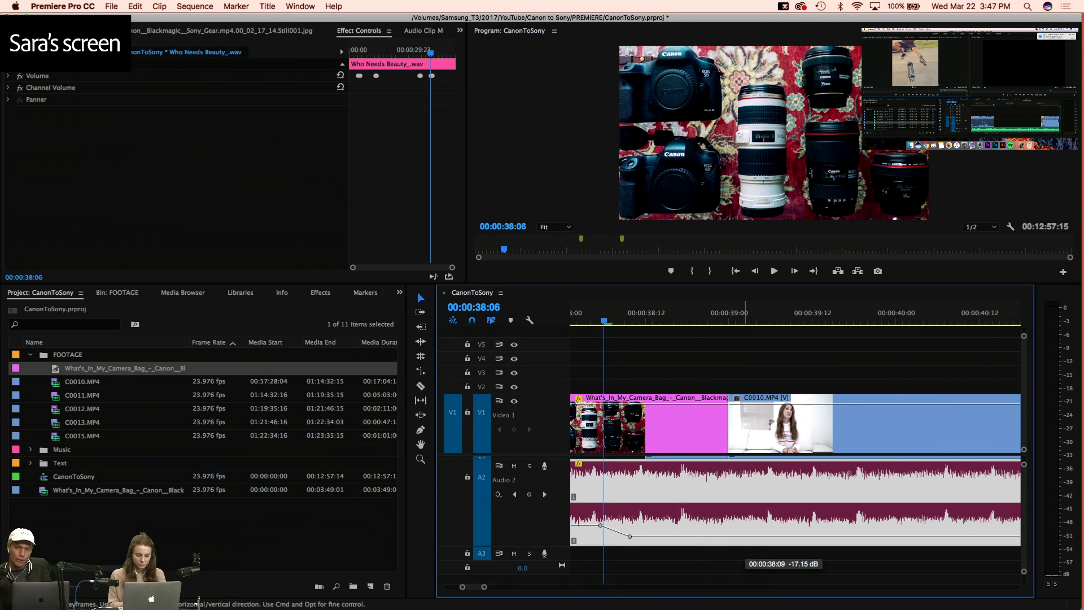
Play the transition from the last camera gear still into the talking clip to check the music fade
left_click(582, 314)
key("space")
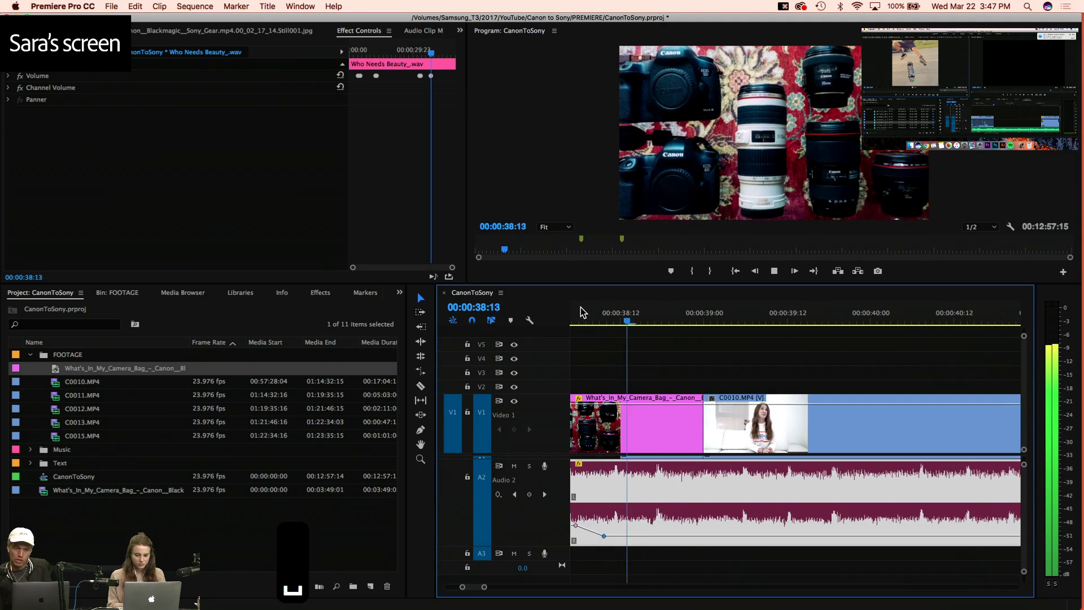
key("3")
key("3")
key("3")
key("space")
key("4")
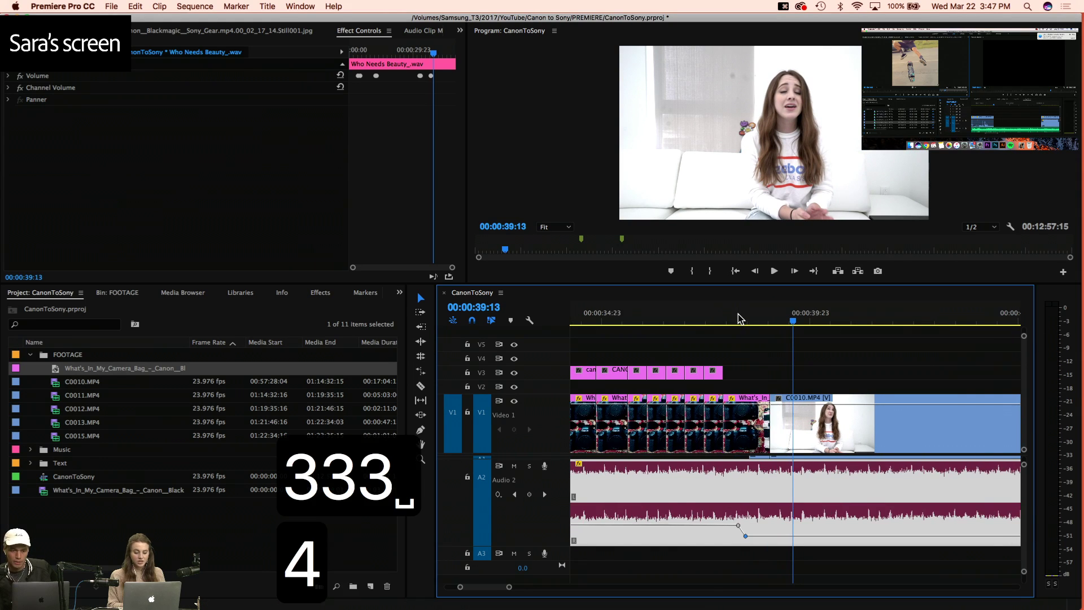
key("4")
left_click(691, 314)
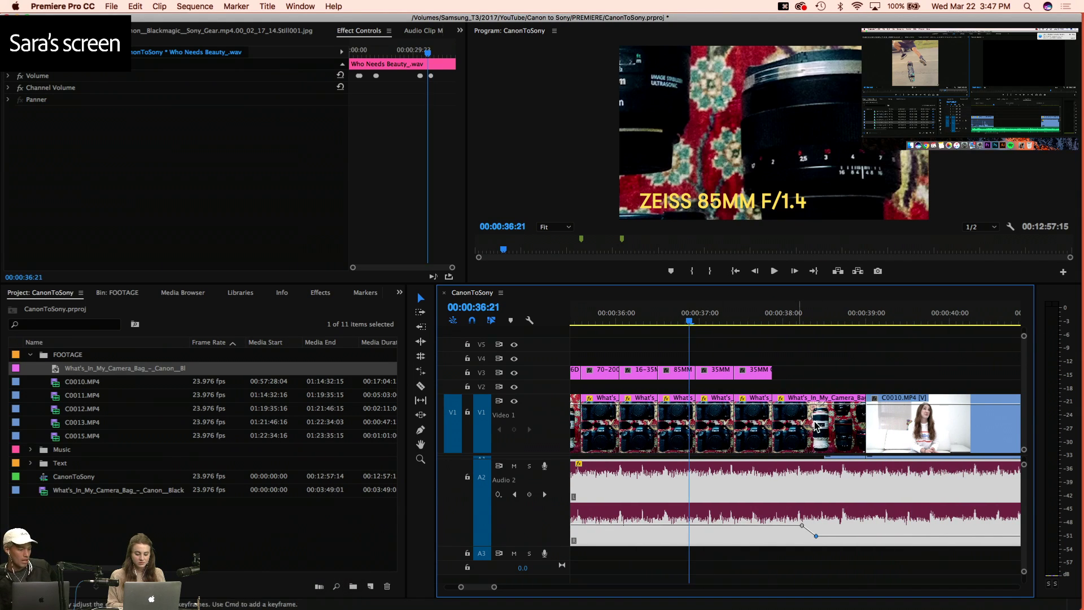
Lengthen the music fade by moving its lower volume keyframe later to 00:00:38:14 at -16.29 dB
left_click_drag(799, 458, 824, 489)
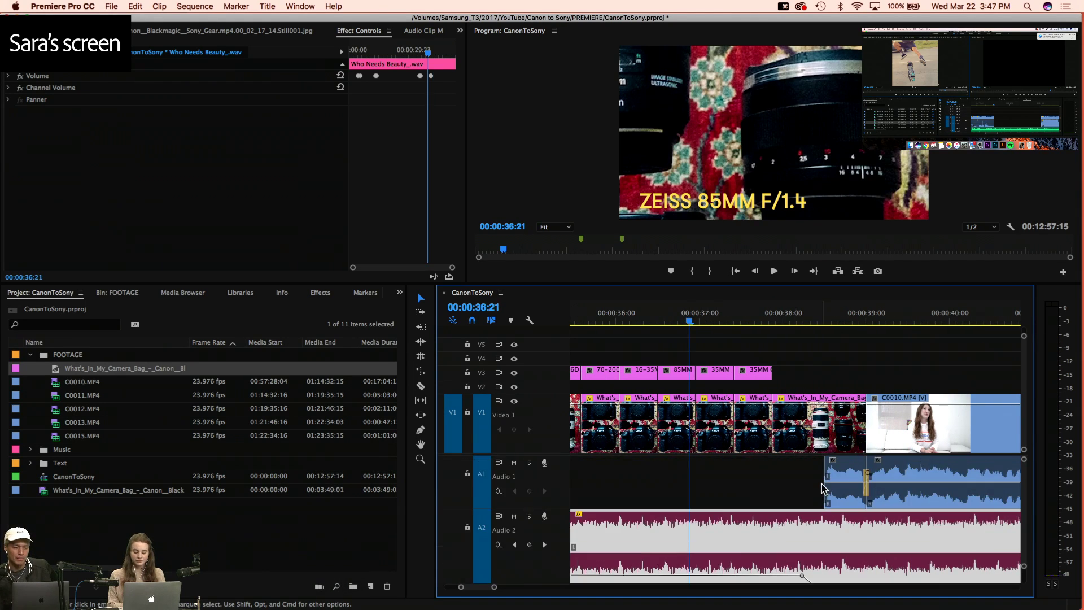
key("4")
key("4")
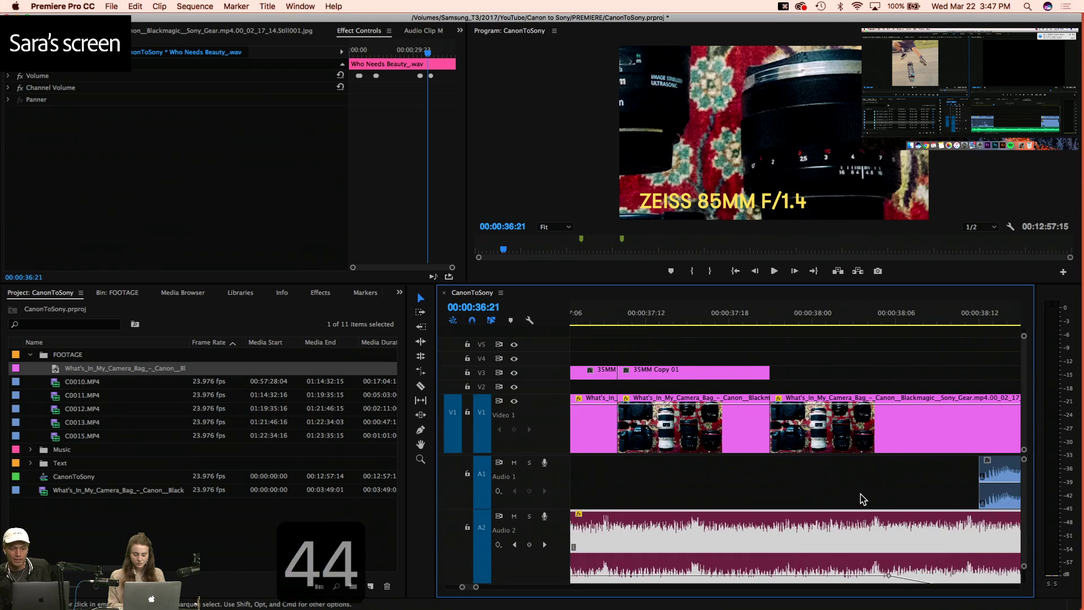
scroll(861, 497, "right", 5)
scroll(861, 494, "down", 1)
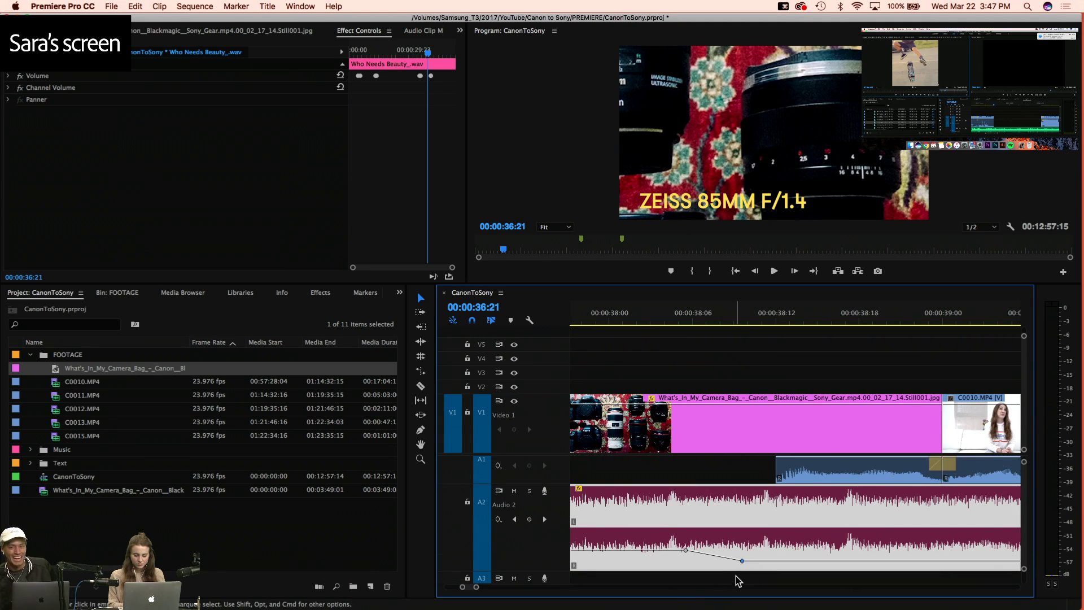
left_click_drag(742, 561, 819, 563)
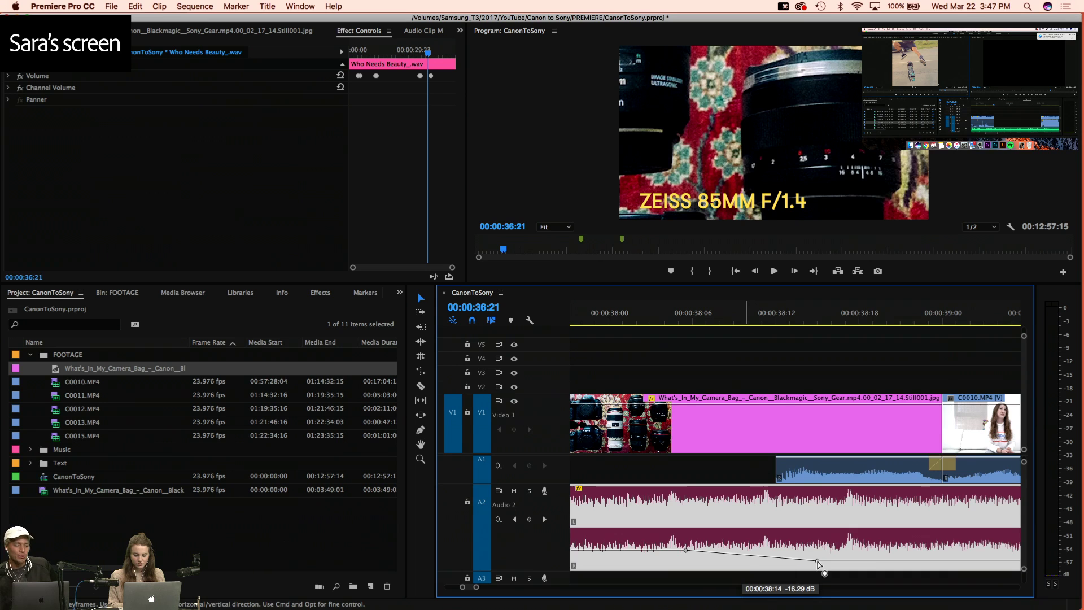
Play the end of the lens title sequence into the talking clip to review the longer fade
key("3")
key("3")
key("3")
key("4")
key("space")
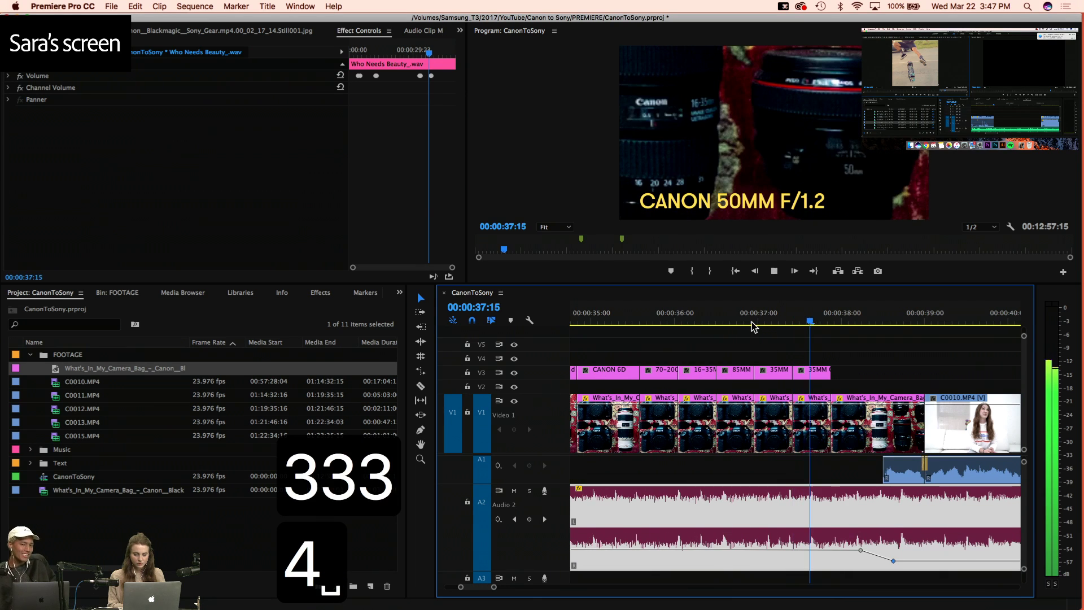
key("space")
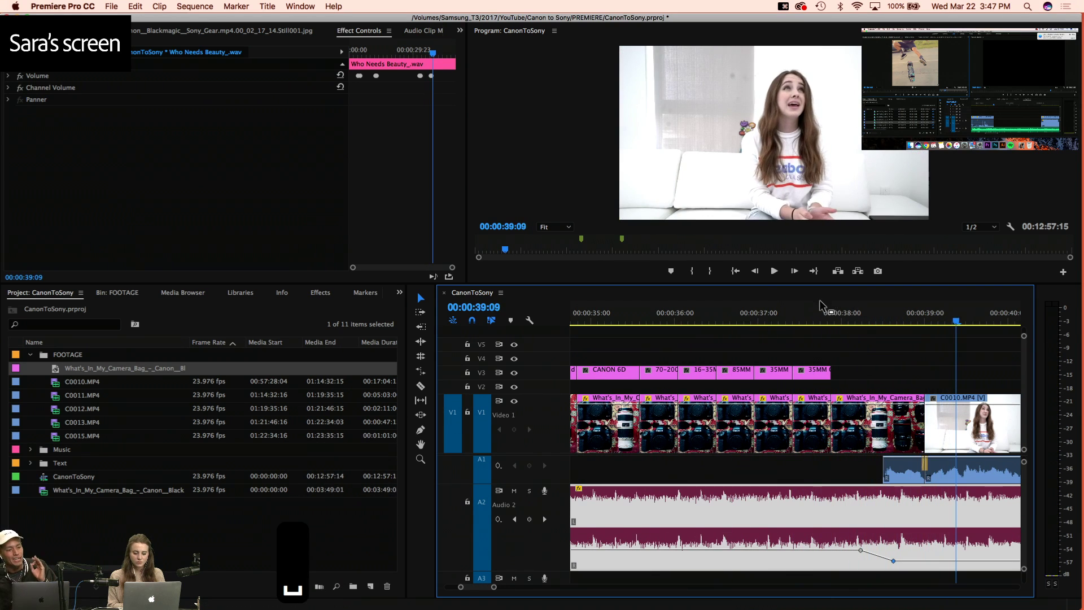
left_click(816, 310)
key("space")
key("space")
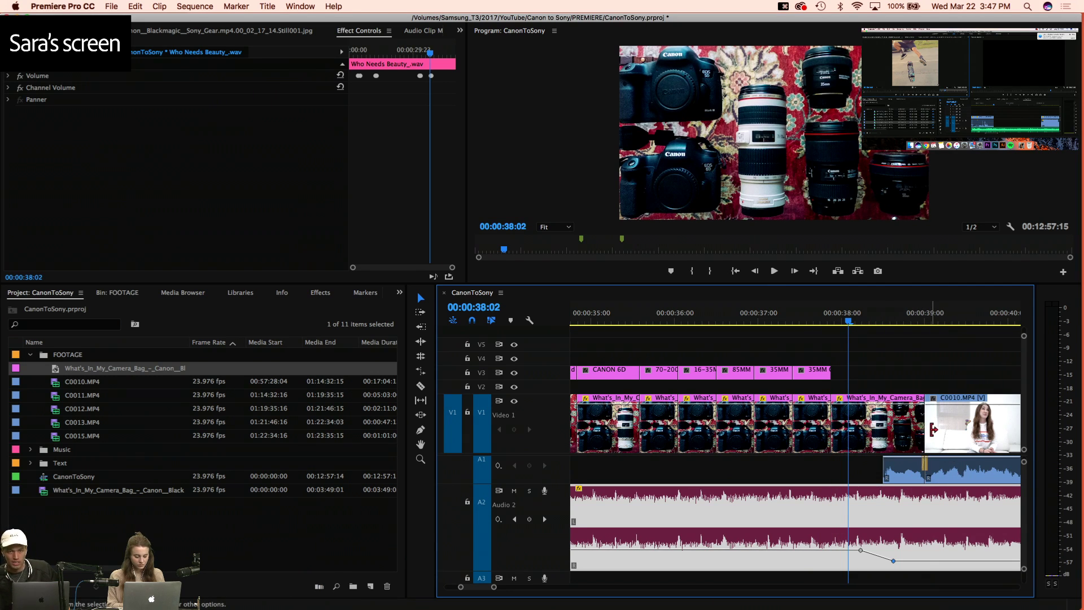
Trim a few frames off the start of the C0010.MP4 video right after the still, leaving its audio in place
left_click_drag(934, 430, 951, 431)
key("3")
key("3")
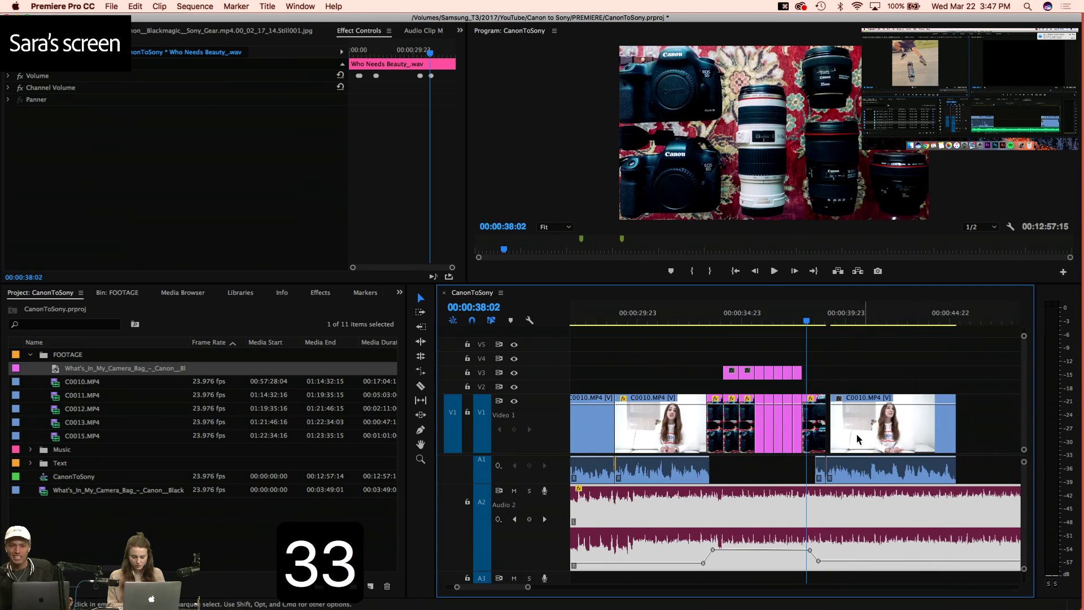
Select the C0010.MP4 video and audio following the still, excluding the music, and slide them earlier until the video meets the still
key("a")
key("v")
key("a")
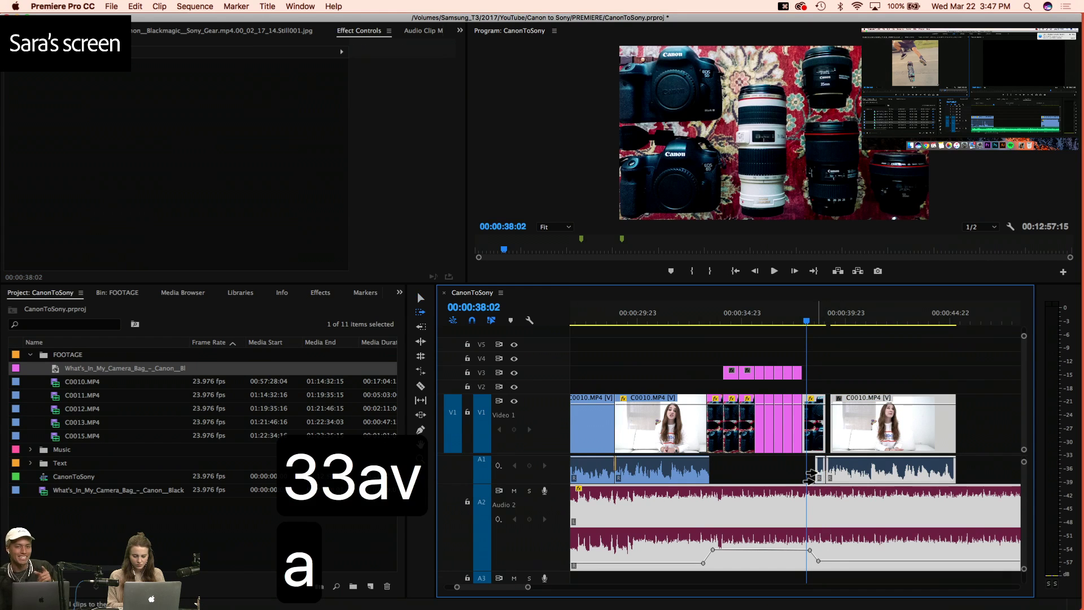
key("v")
left_click(865, 510)
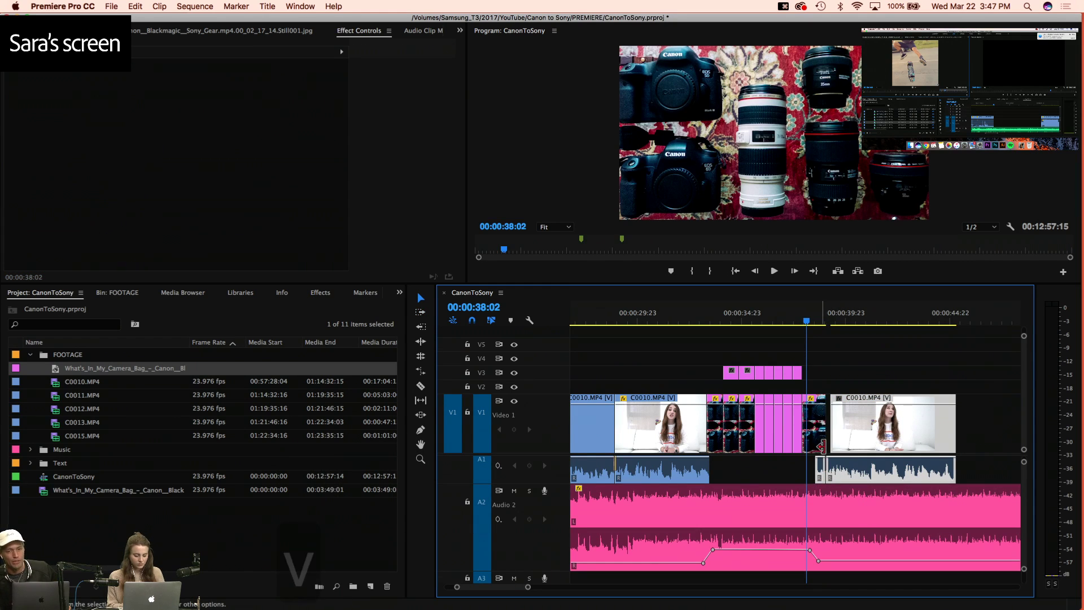
key("3")
key("3")
key("3")
key("4")
key("4")
key("4")
key("4")
key("4")
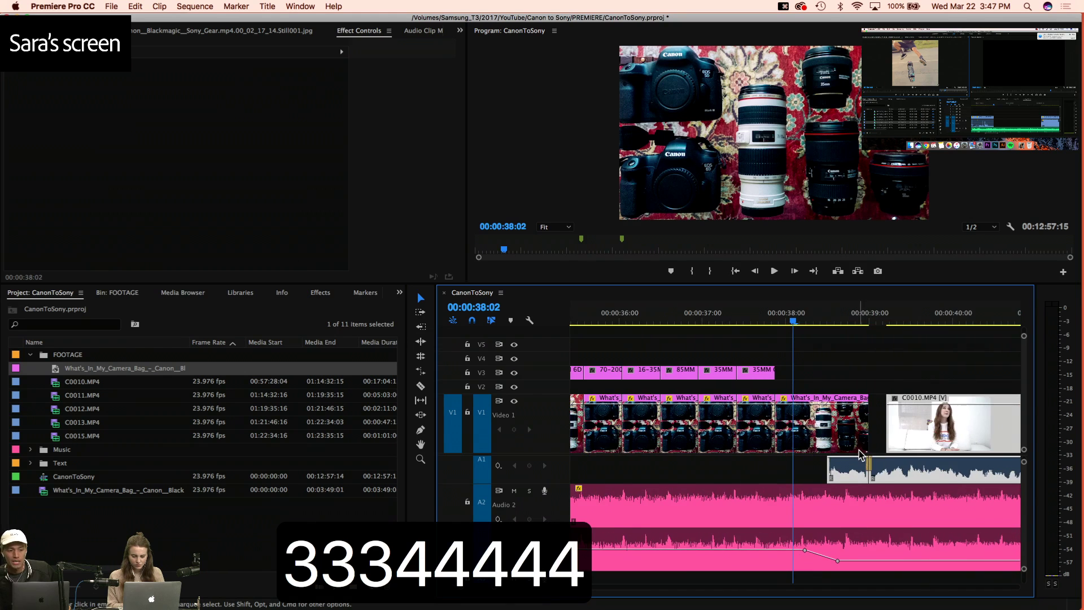
scroll(859, 446, "down", 2)
left_click_drag(860, 444, 841, 444)
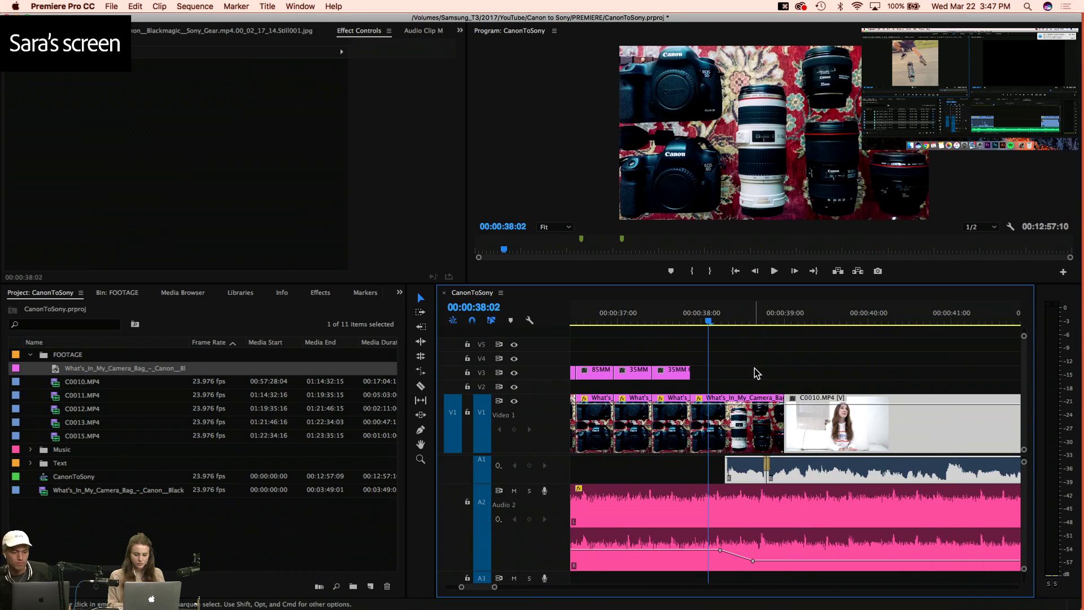
Play the transition, move the music fade's upper volume keyframe earlier to 00:00:37:22 at -7.61 dB, and save the project
left_click(668, 314)
key("space")
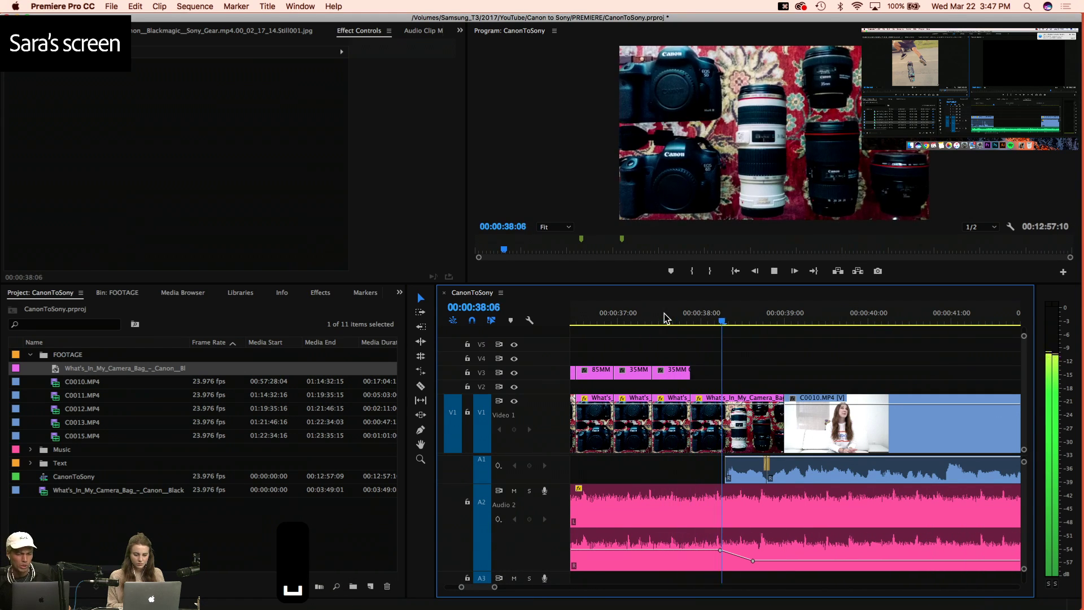
key("space")
left_click_drag(721, 550, 697, 551)
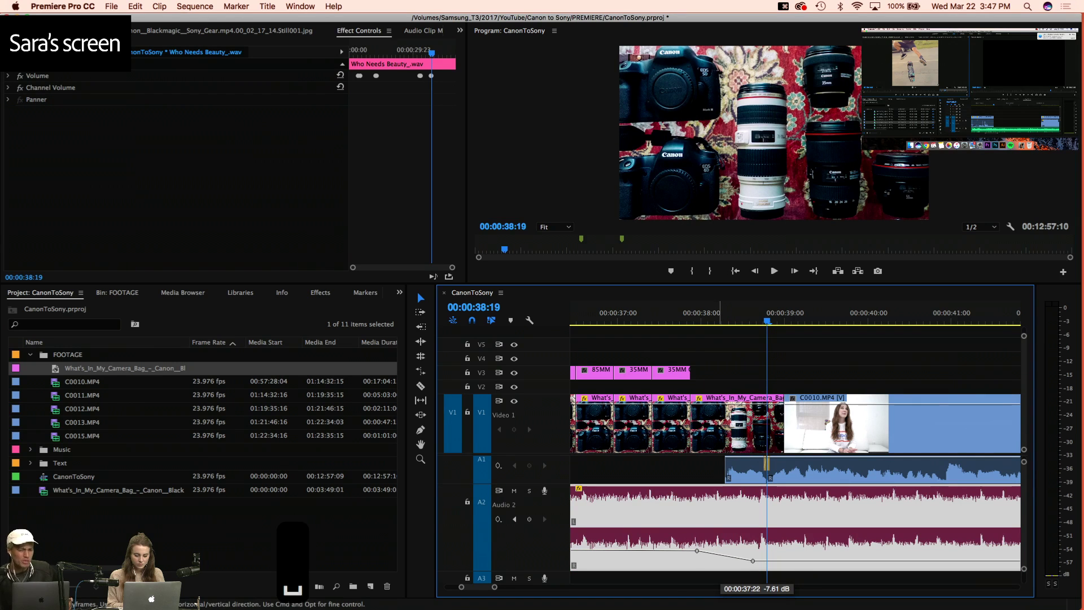
left_click(669, 319)
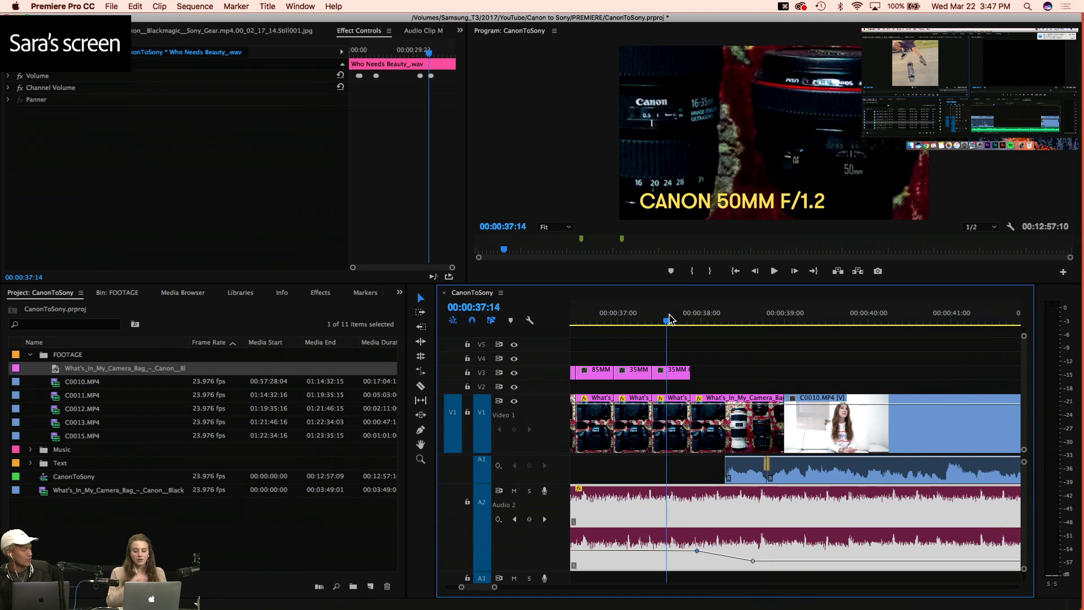
key("super+s")
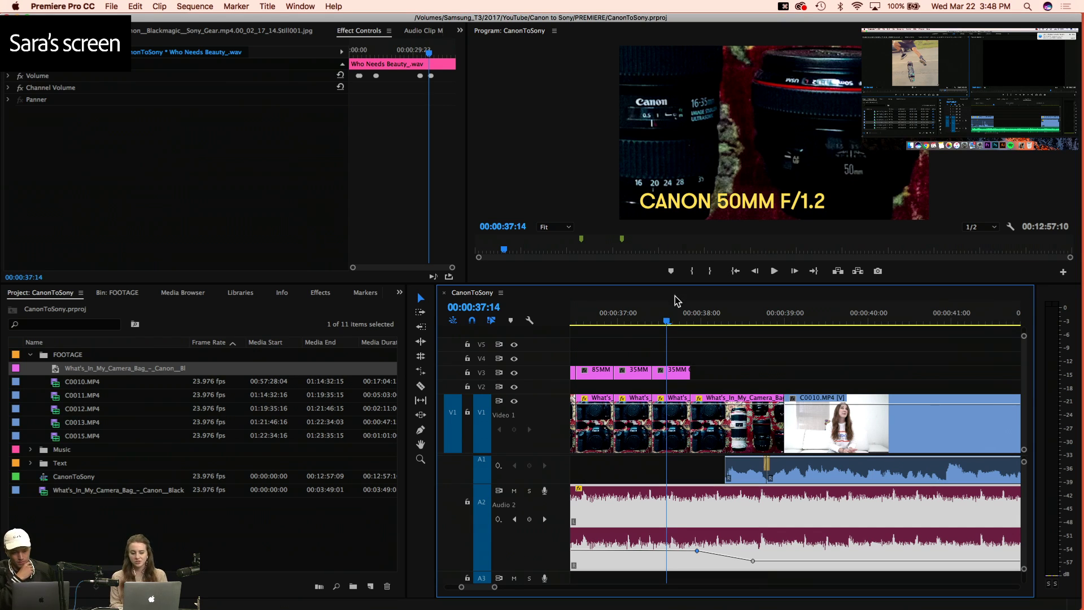
Play from the last lens titles into the C0010.MP4 talking clip to review the edit, and select the music clip
left_click(762, 363)
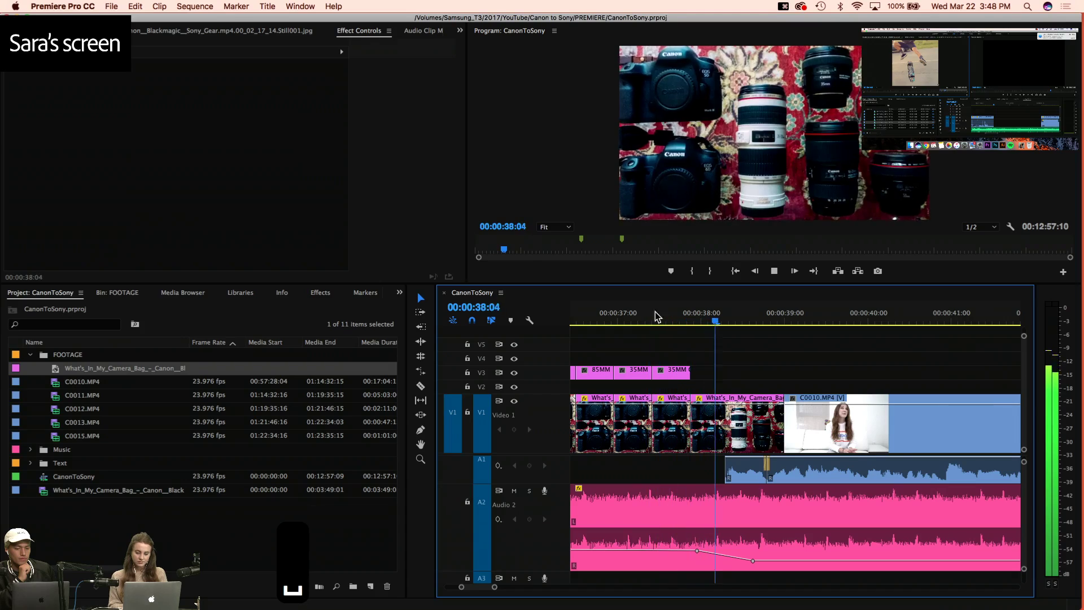
left_click(629, 314)
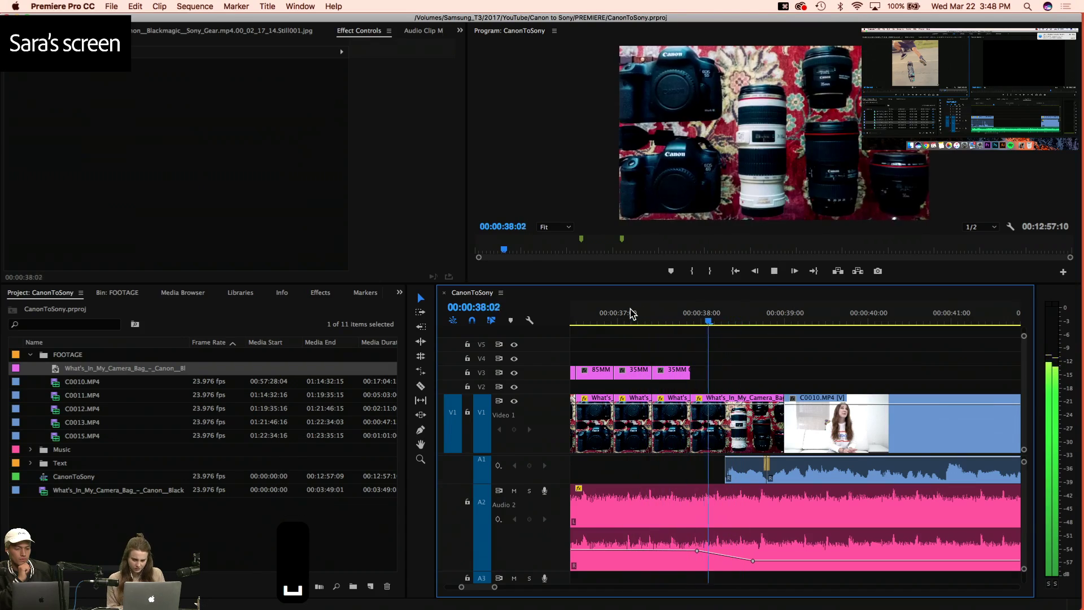
key("minus")
key("minus")
key("minus")
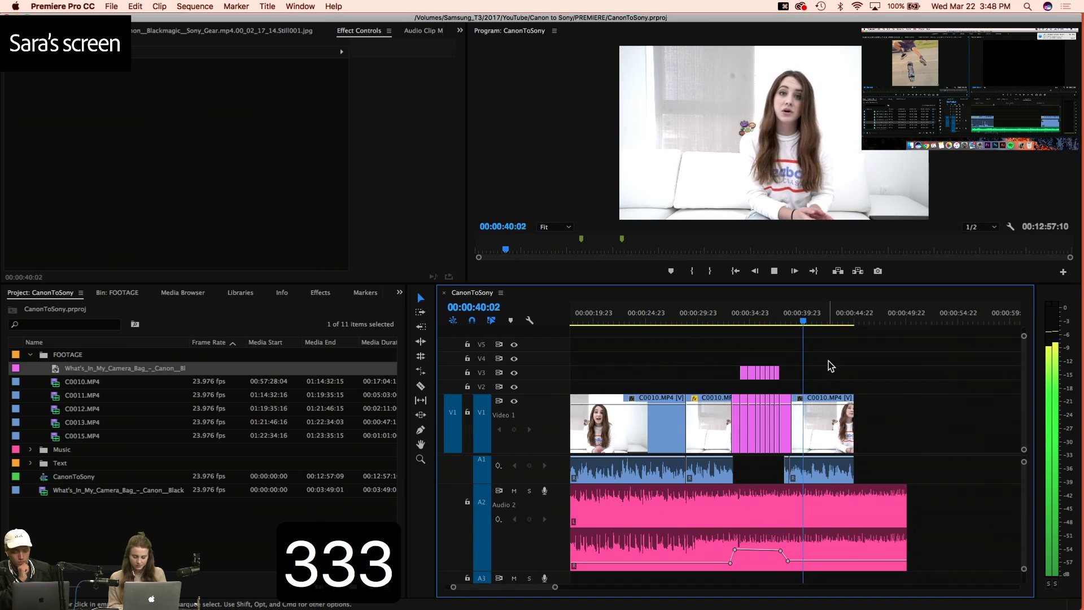
key("equal")
key("space")
left_click(787, 563)
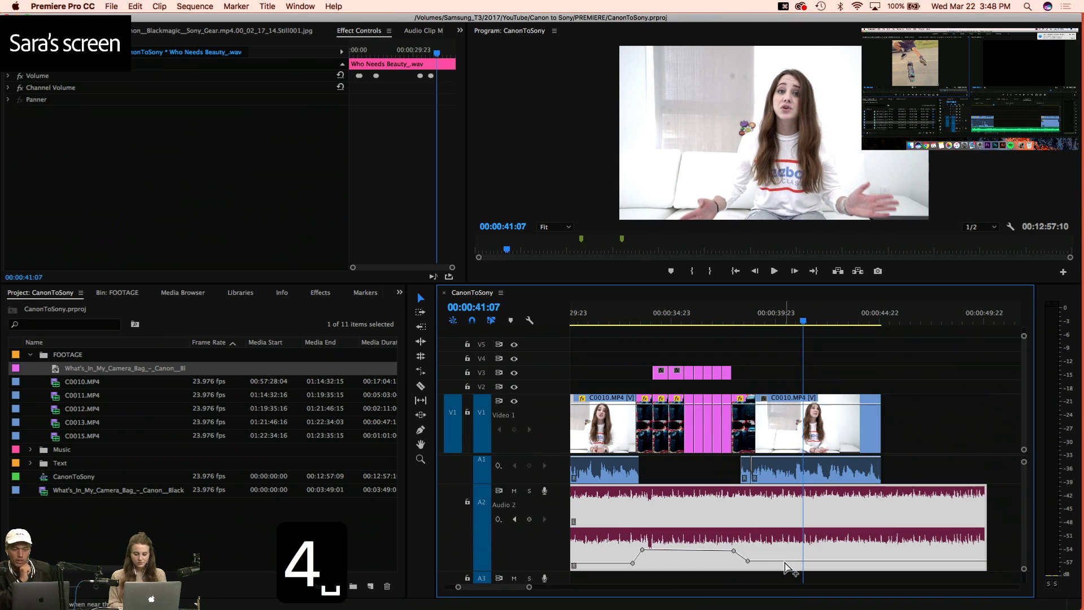
Add a slightly lower volume keyframe to the music at about 00:00:40:15 under the talking clip, and play from 00:00:39:14 to check it
left_click(790, 563, "super")
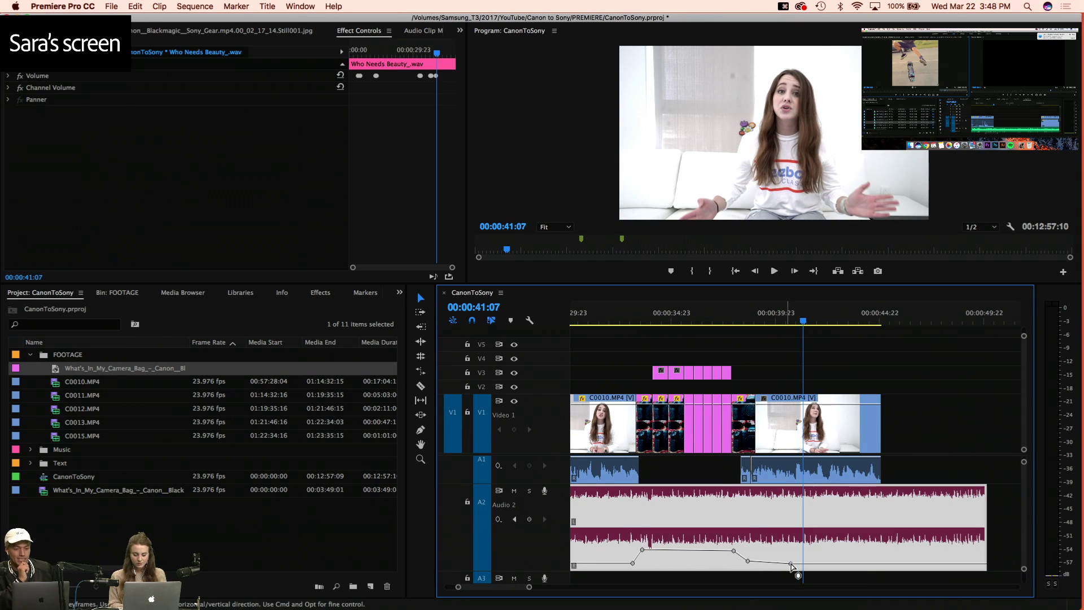
left_click(769, 311)
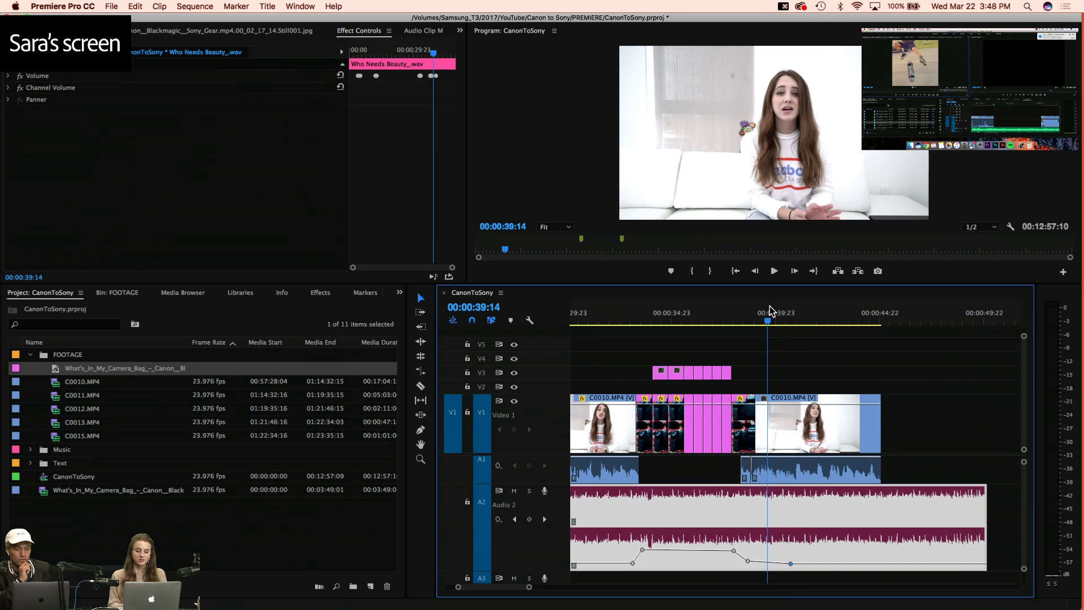
key("space")
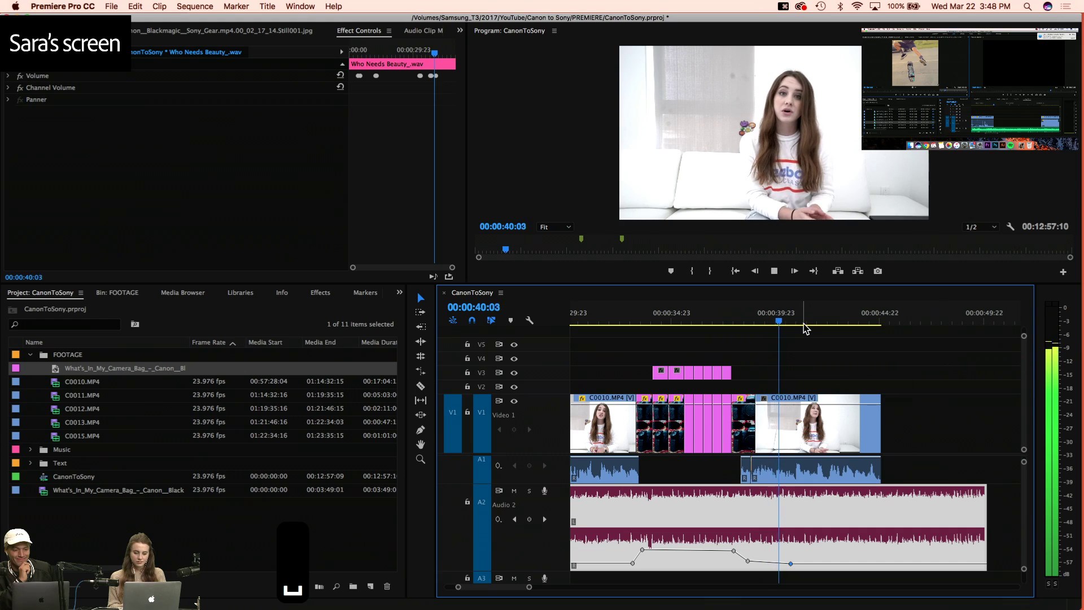
key("space")
key("=")
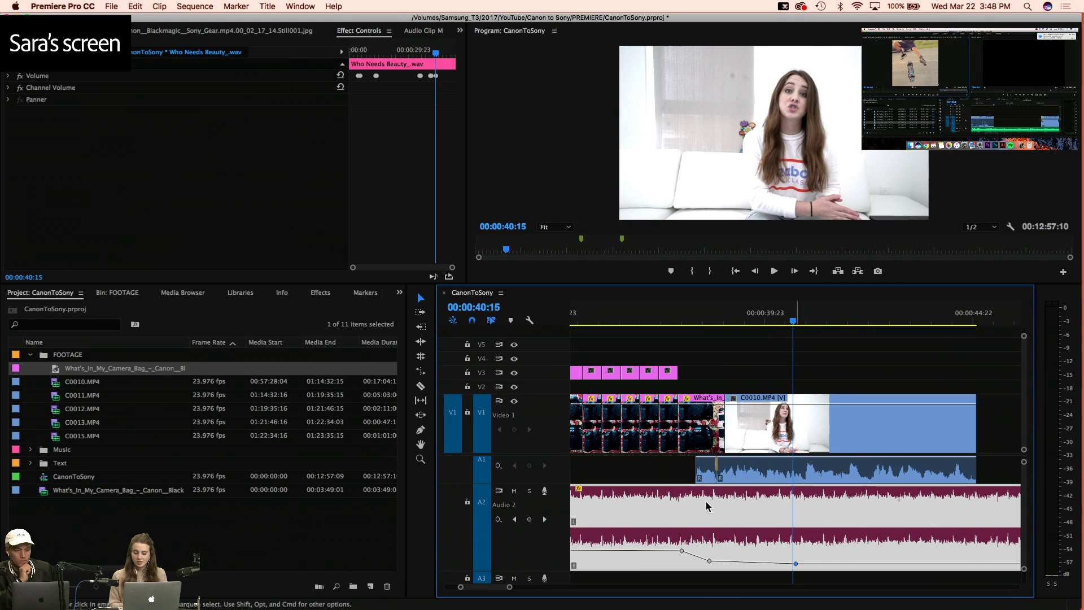
scroll(543, 534, "up", 2)
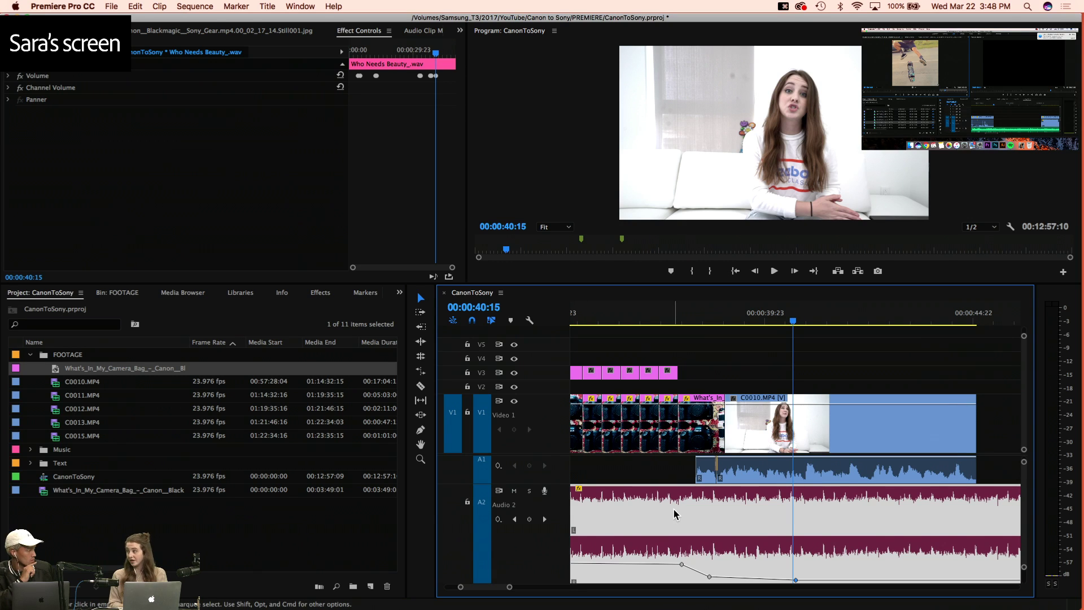
scroll(673, 513, "down", 1)
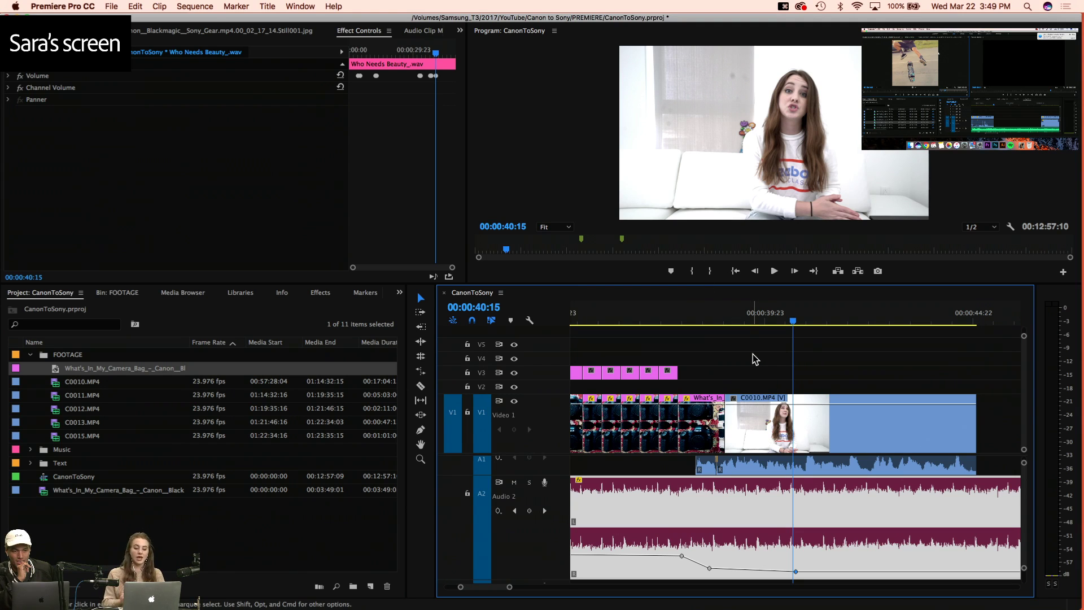
Save the project and play from the CANON 50MM F/1.2 title at 00:00:37:10 into the talking clip to review the music fade
left_click_drag(700, 321, 661, 316)
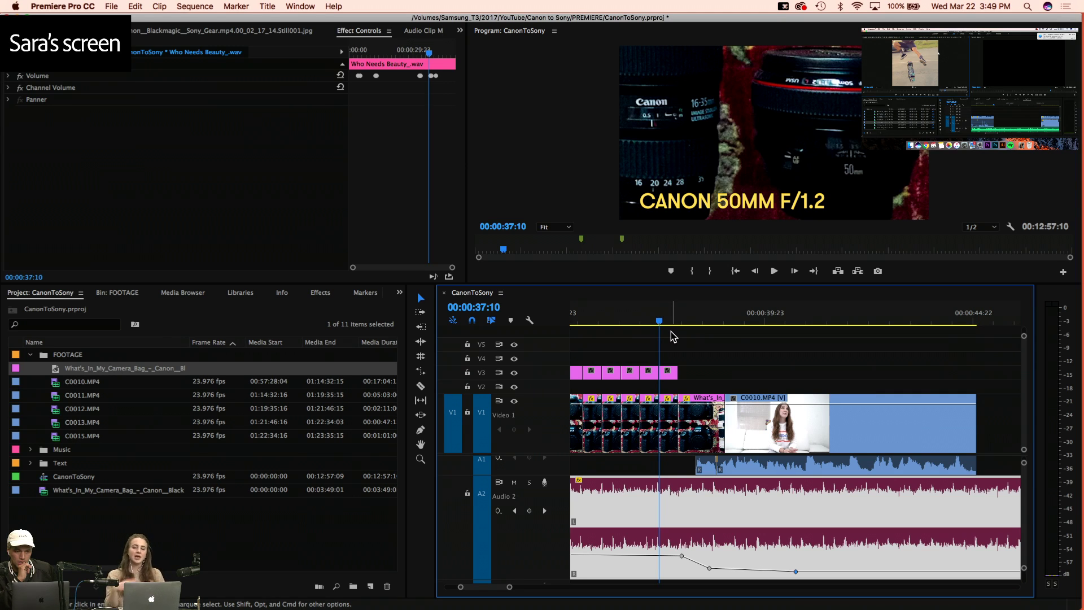
key("super+s")
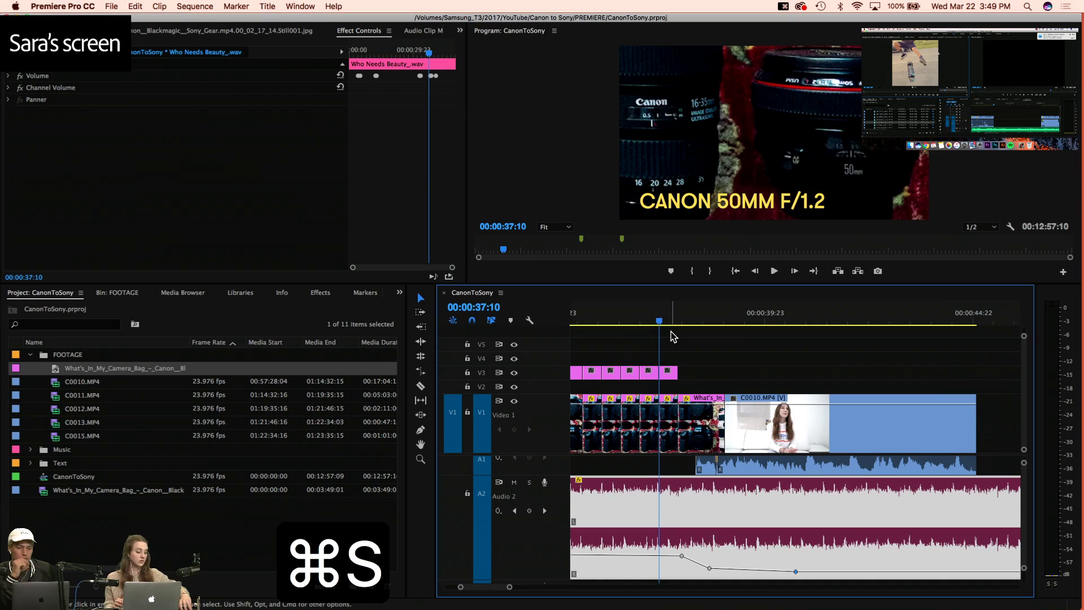
key("space")
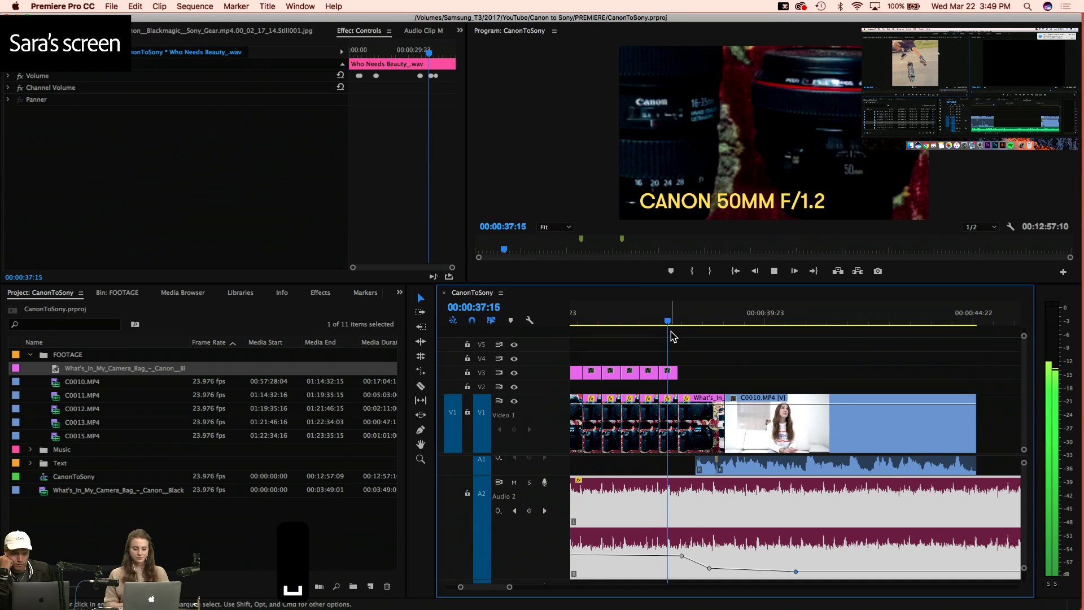
key("3")
key("3")
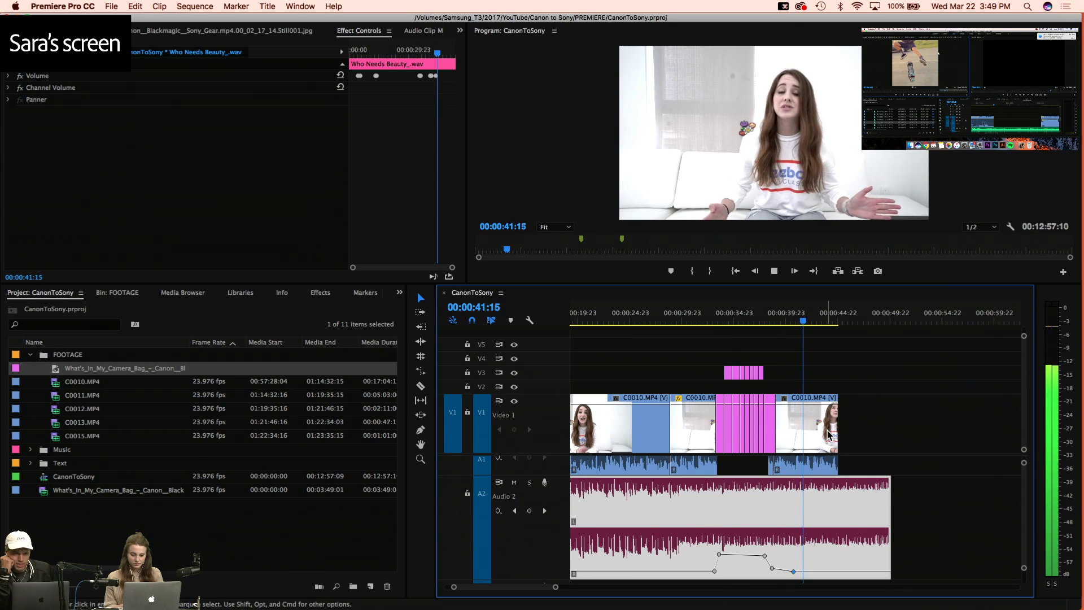
key("4")
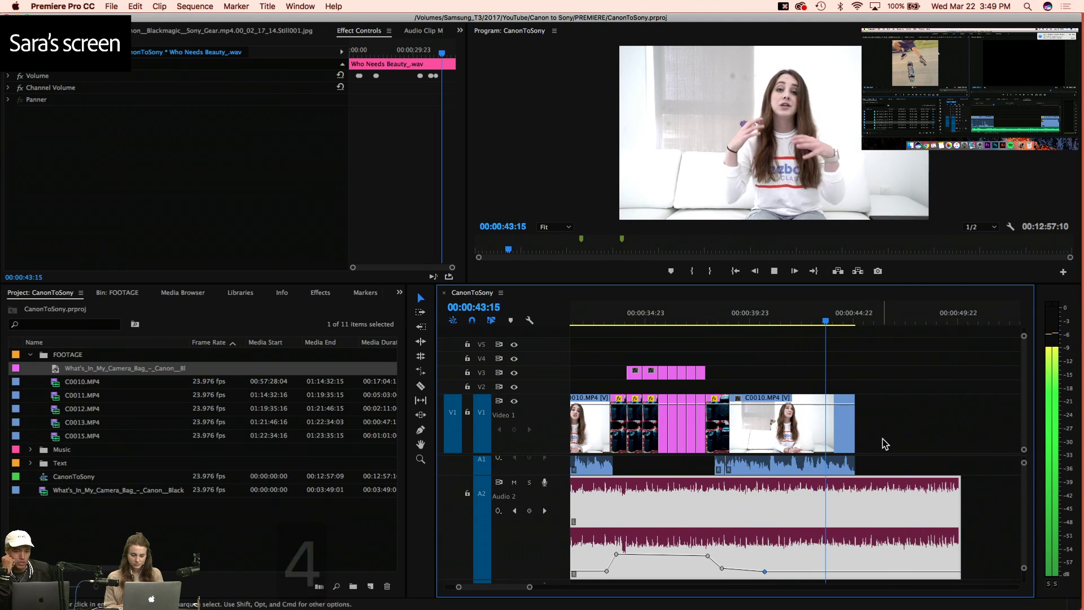
key("space")
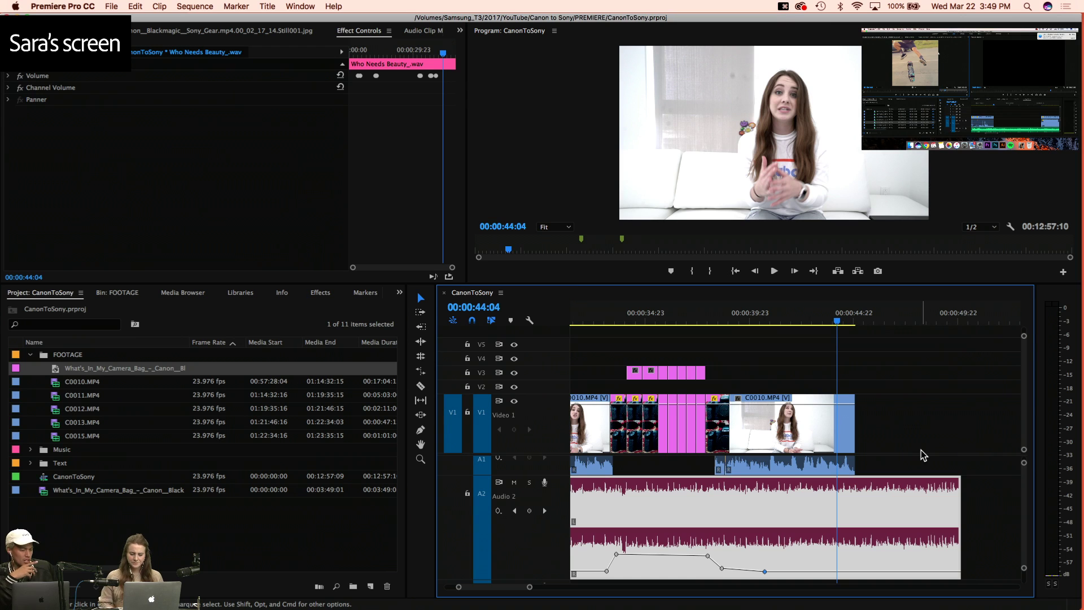
Replay the camera and lens title stills to check their zoom animation against the music
left_click(687, 316)
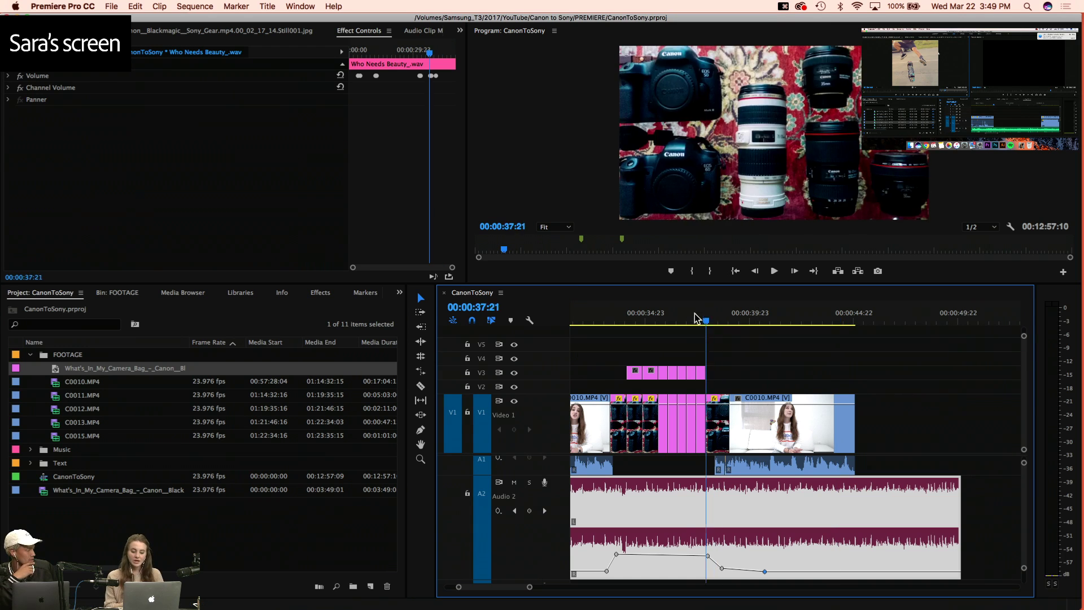
left_click(605, 315)
key("space")
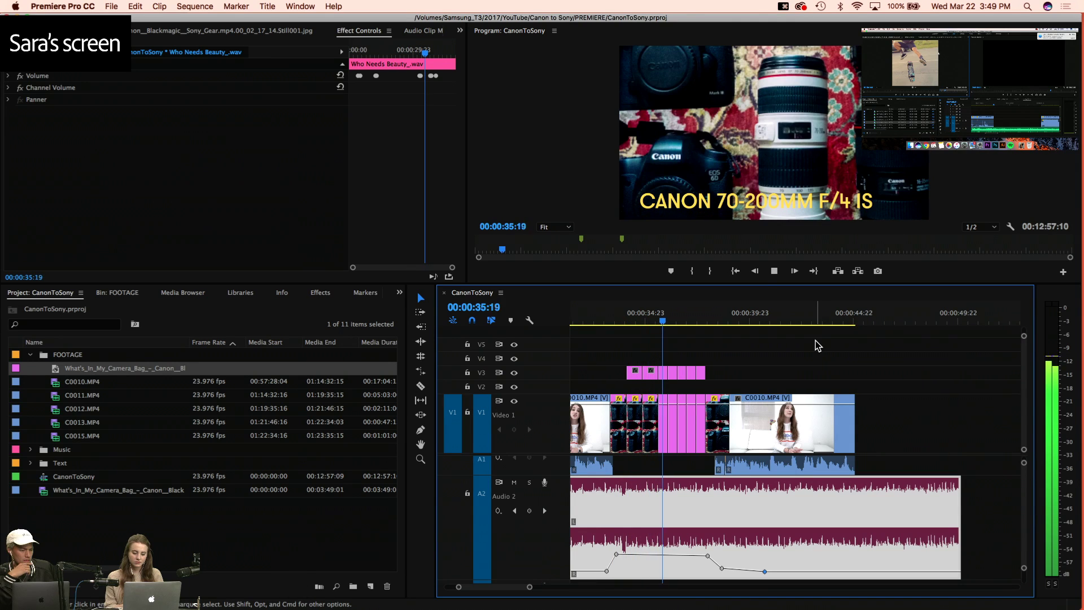
key("space")
left_click(638, 312)
key("space")
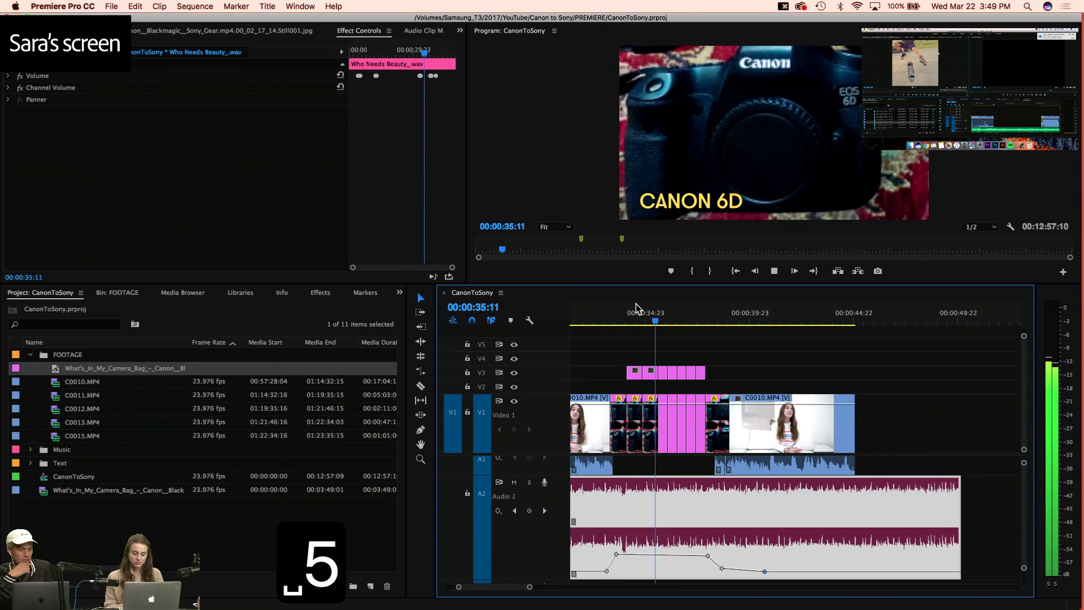
key("space")
Select the still under the CANON 6D title and move its first Scale keyframe to the start of the clip
left_click(641, 314)
key("=")
key("=")
key("d")
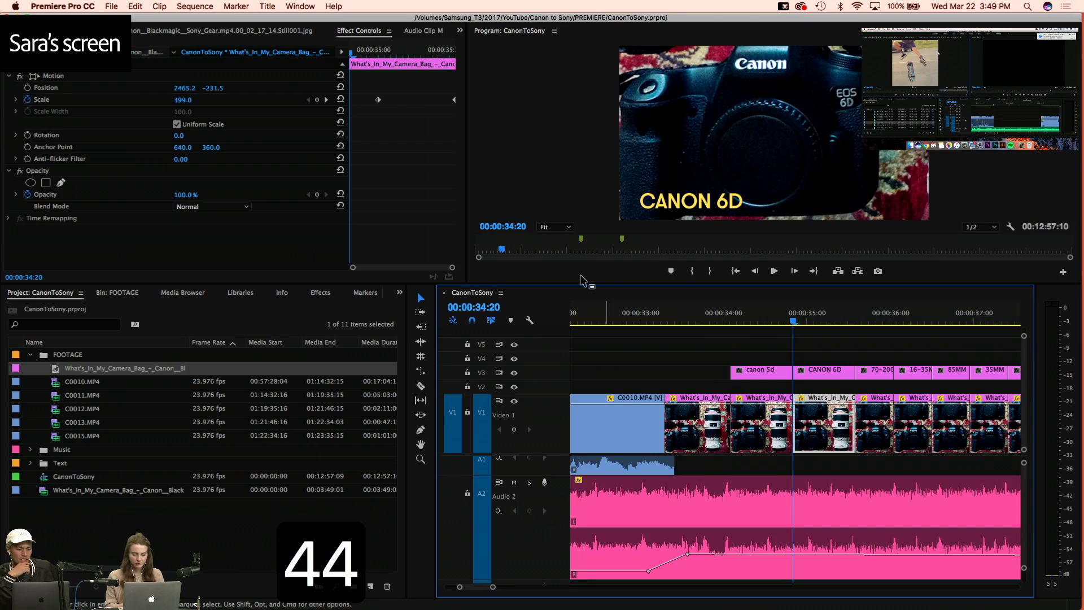
left_click(813, 331)
key("d")
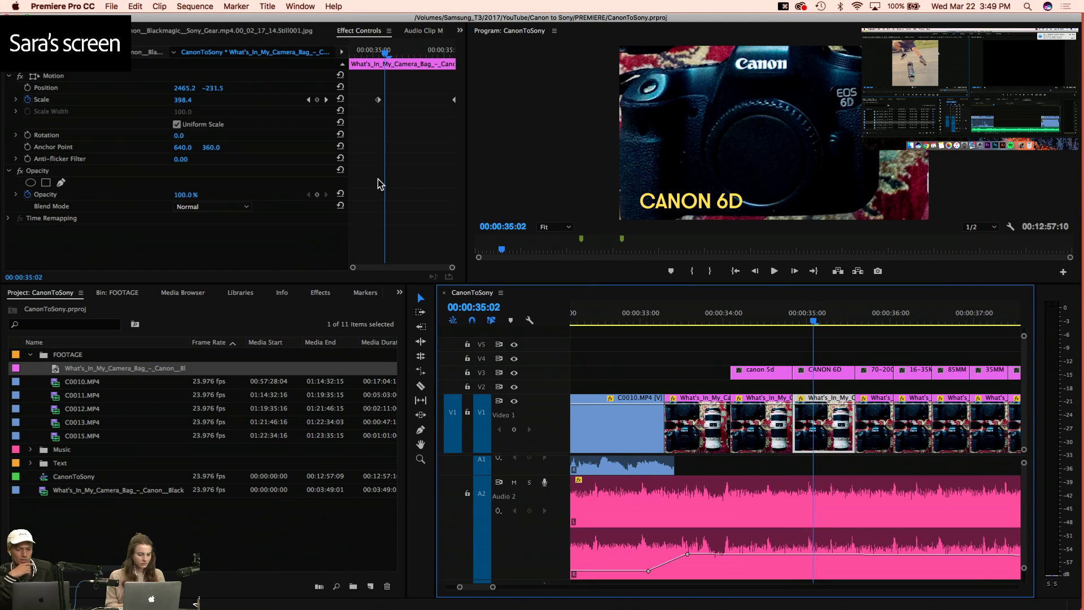
Inspect the Scale keyframes of the stills under the CANON 5D III and CANON 70-200MM titles
left_click(762, 314)
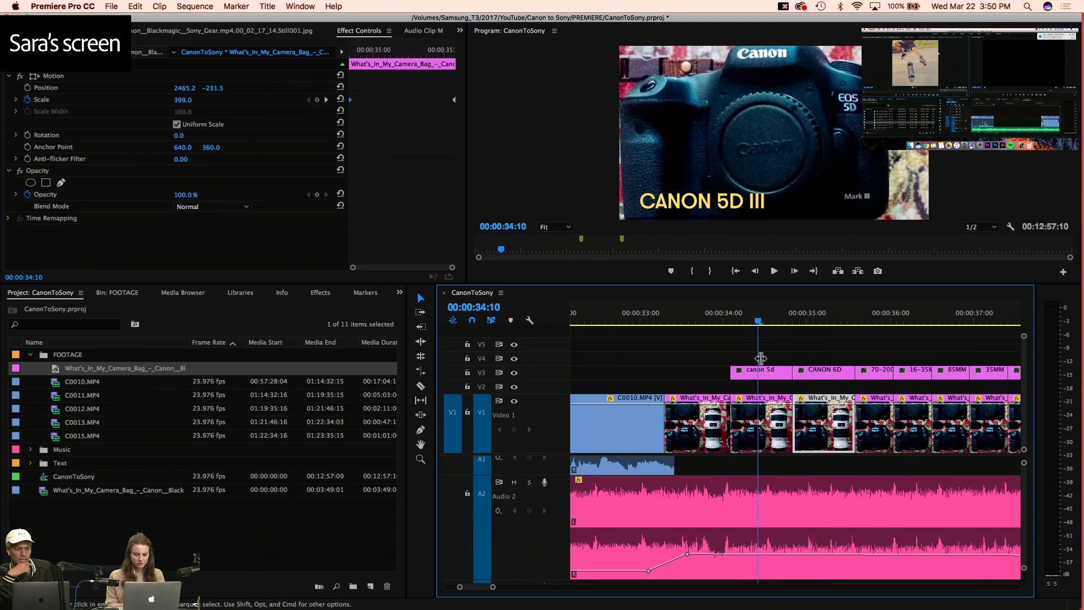
left_click(766, 423)
left_click(446, 108)
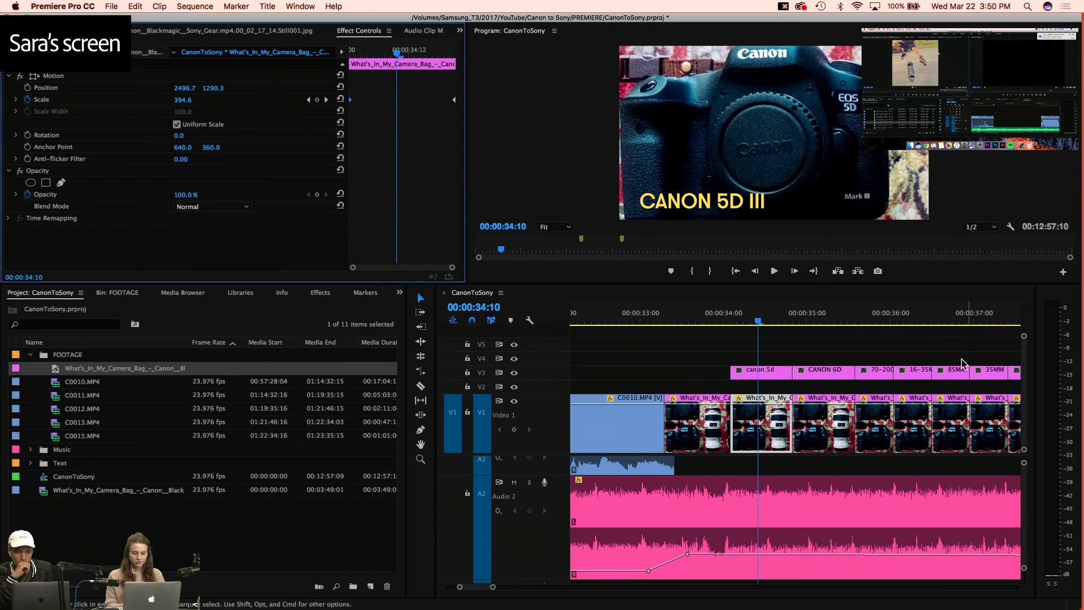
left_click(853, 318)
left_click(876, 425)
Examine the opening camera gear still's Scale animation frame by frame from 00:00:33:12 to 00:00:33:21
left_click(682, 318)
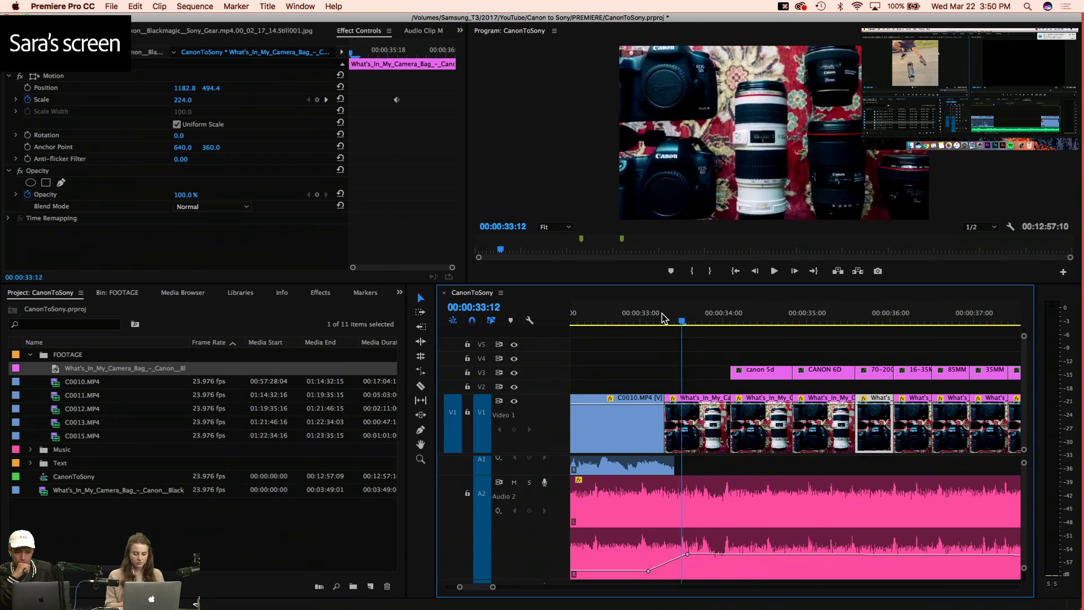
key("Right")
key("Right")
key("Right")
key("Right")
key("Right")
key("Right")
key("Right")
key("Right")
key("Right")
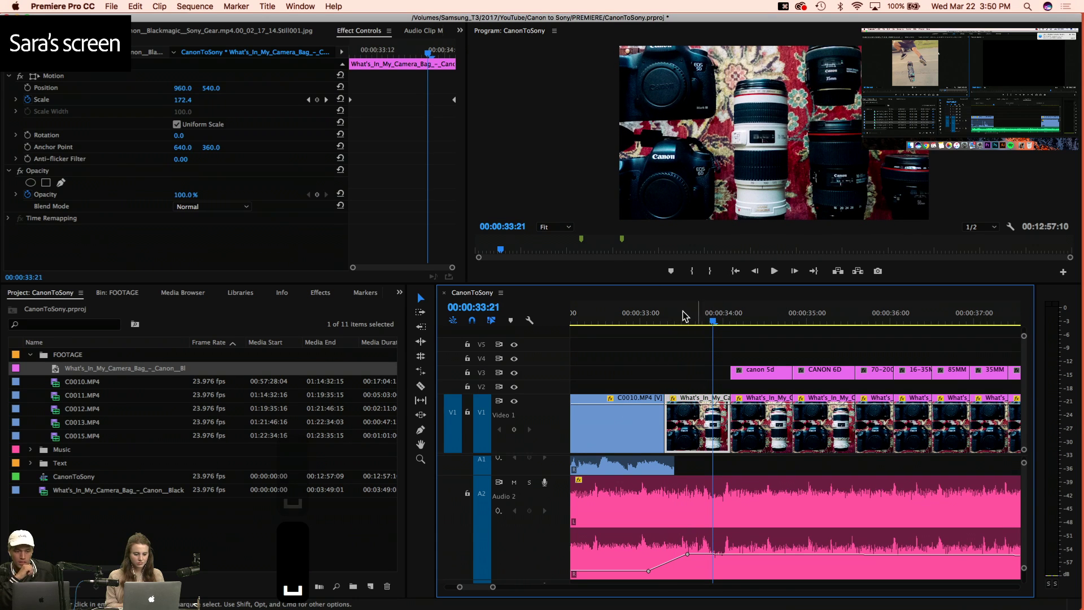
Play from just before the camera gear stills to the end of the following C0010.MP4 clip to review the whole sequence
left_click(622, 317)
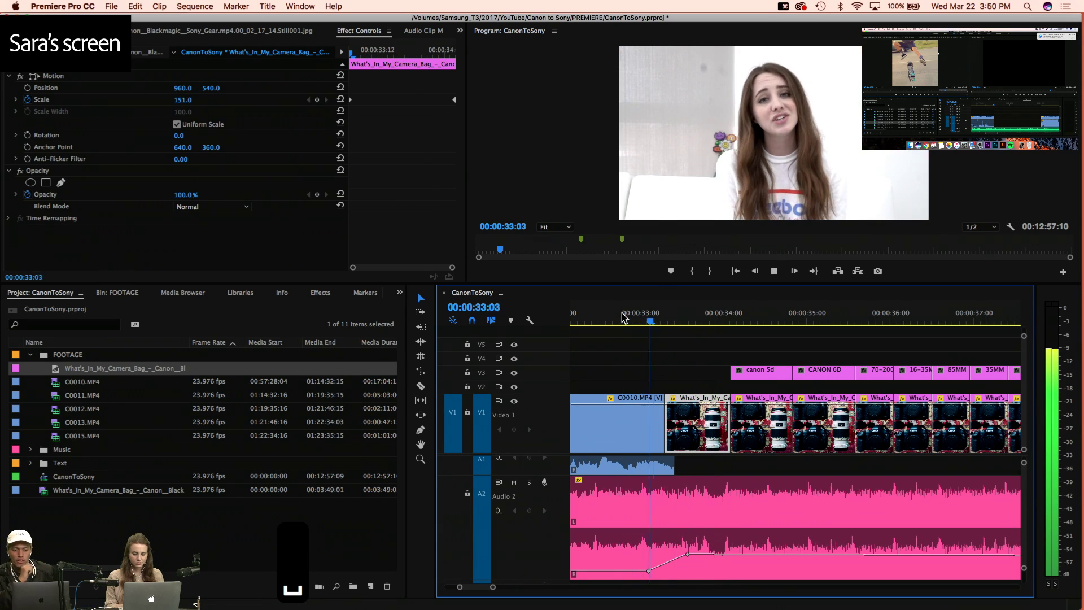
key("space")
left_click(630, 318)
key("space")
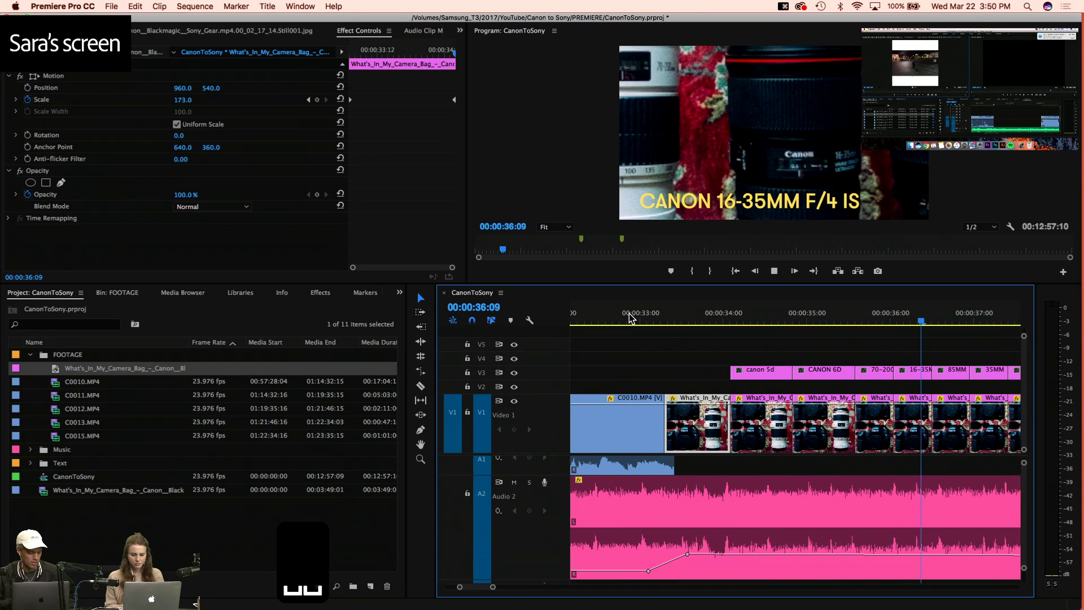
key("space")
key("space")
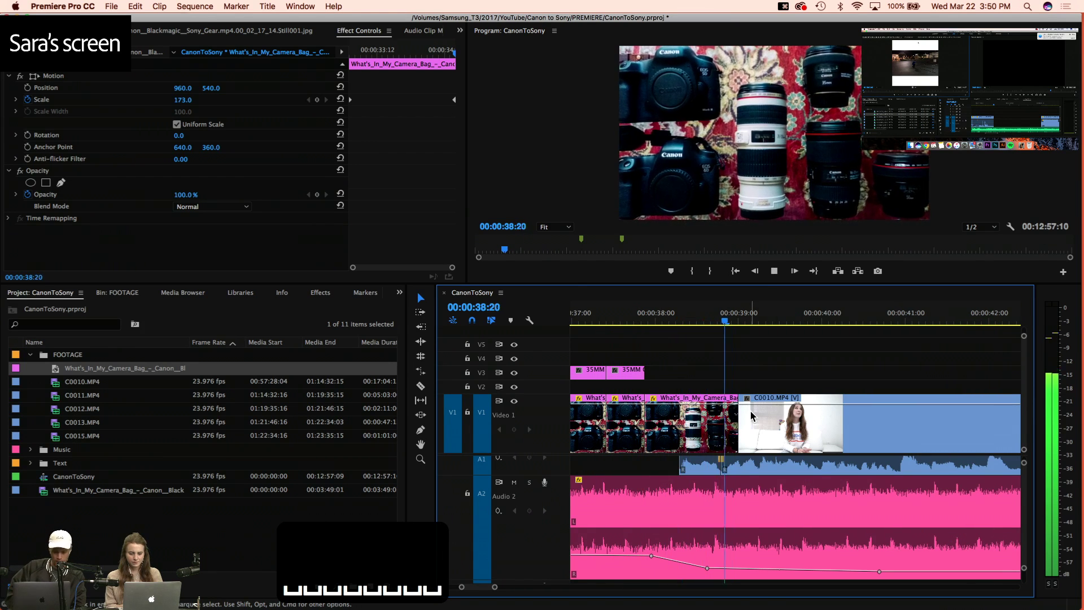
key("minus")
key("minus")
key("minus")
key("equal")
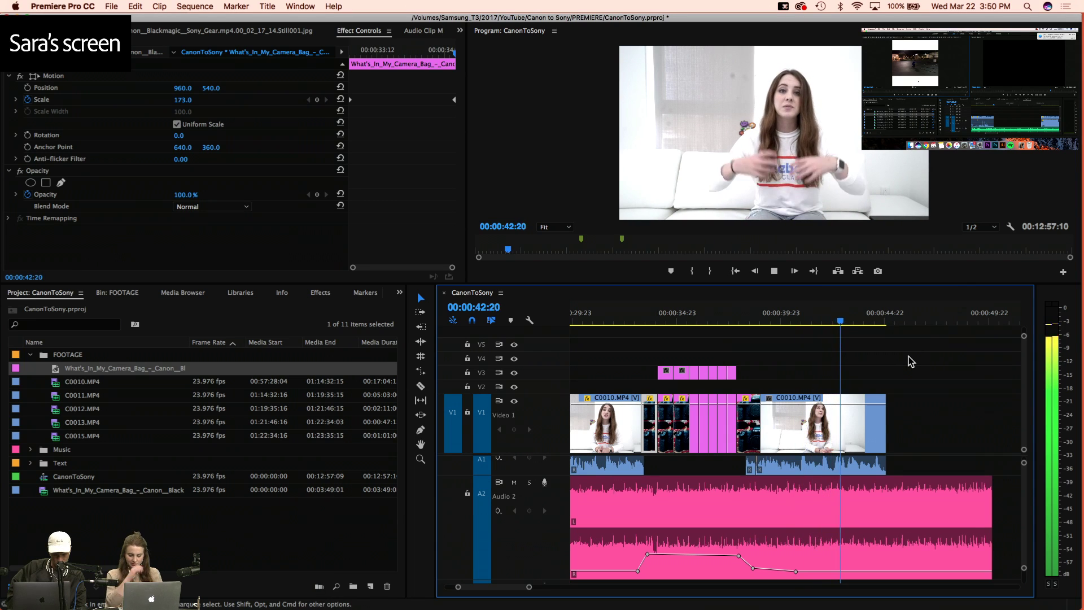
key("equal")
key("space")
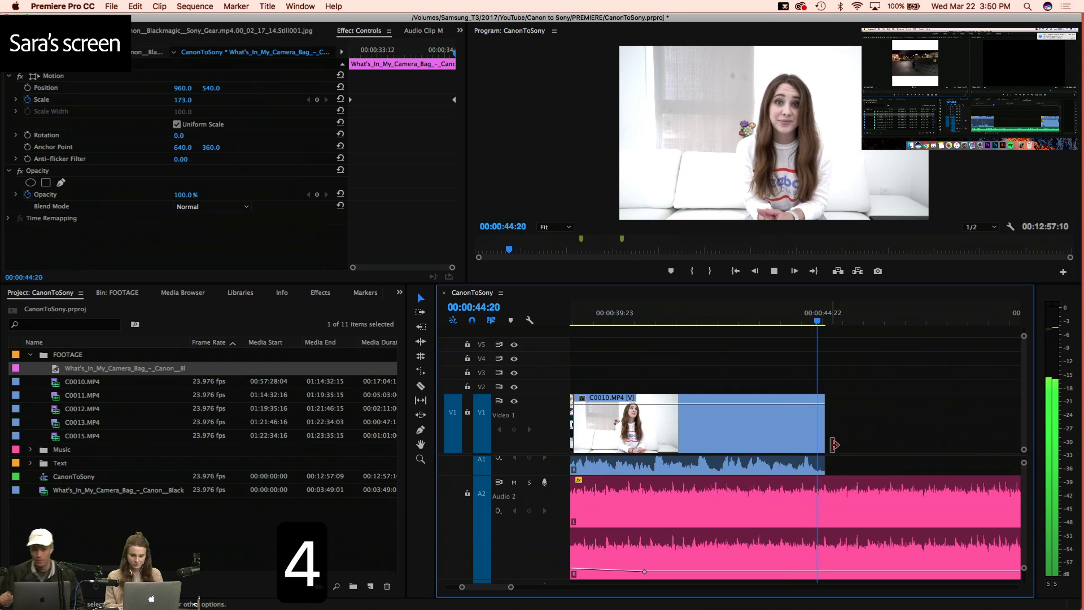
Cut the music at 00:00:45:01 where the C0010.MP4 clip ends, delete the remainder after the cut, and save the project
left_click(826, 322)
key("c")
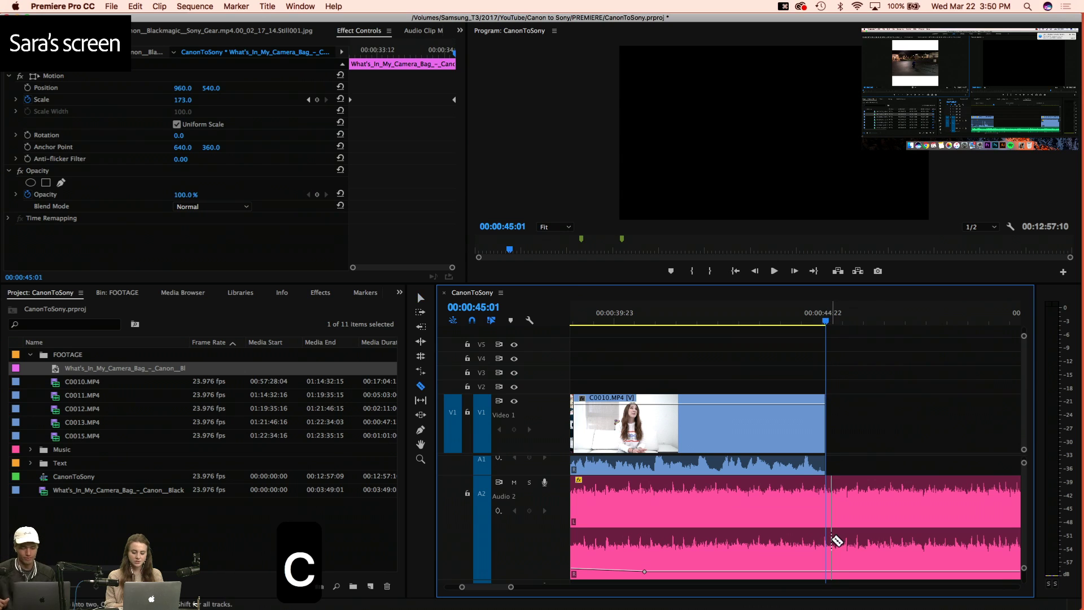
left_click(833, 535)
key("v")
left_click(835, 537)
key("2")
key("3")
key("3")
key("3")
key("3")
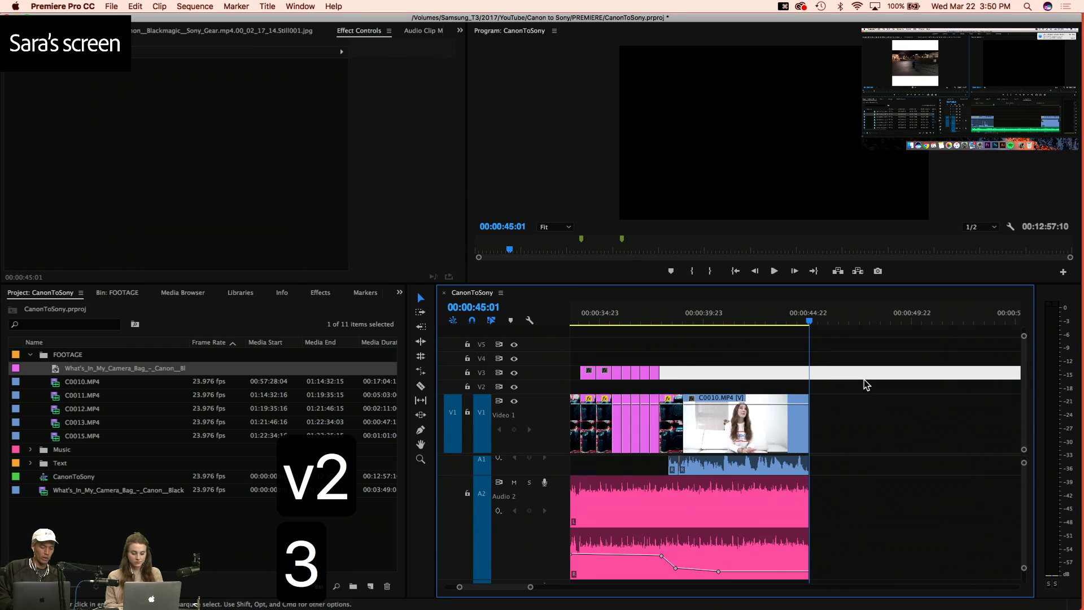
key("super+s")
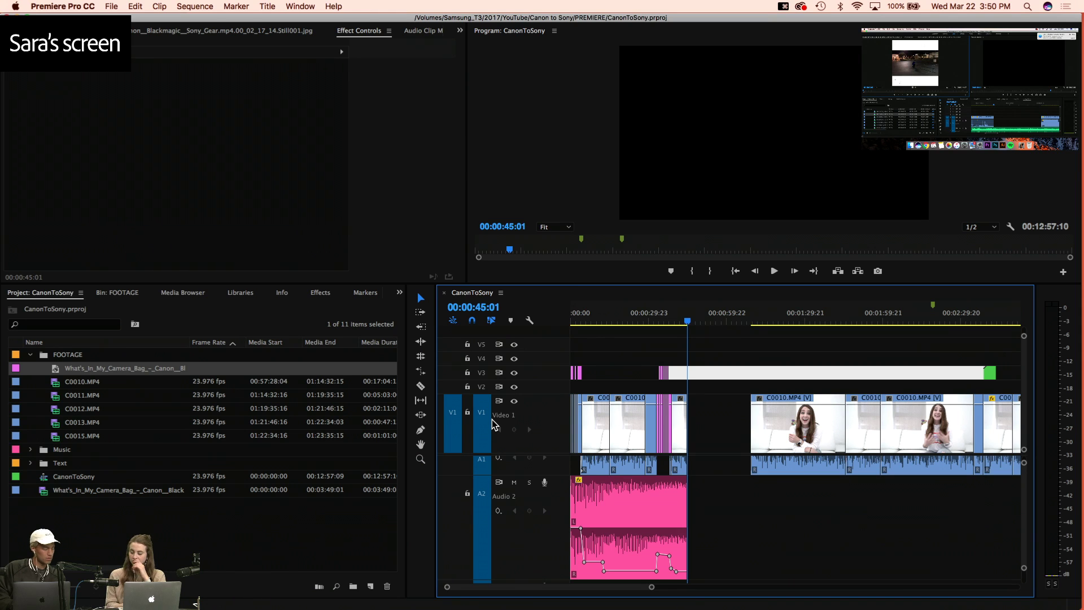
Collapse the FOOTAGE folder in the project, load C0011.MP4 from the FOOTAGE bin as the source clip, and preview its camera footage
left_click(30, 356)
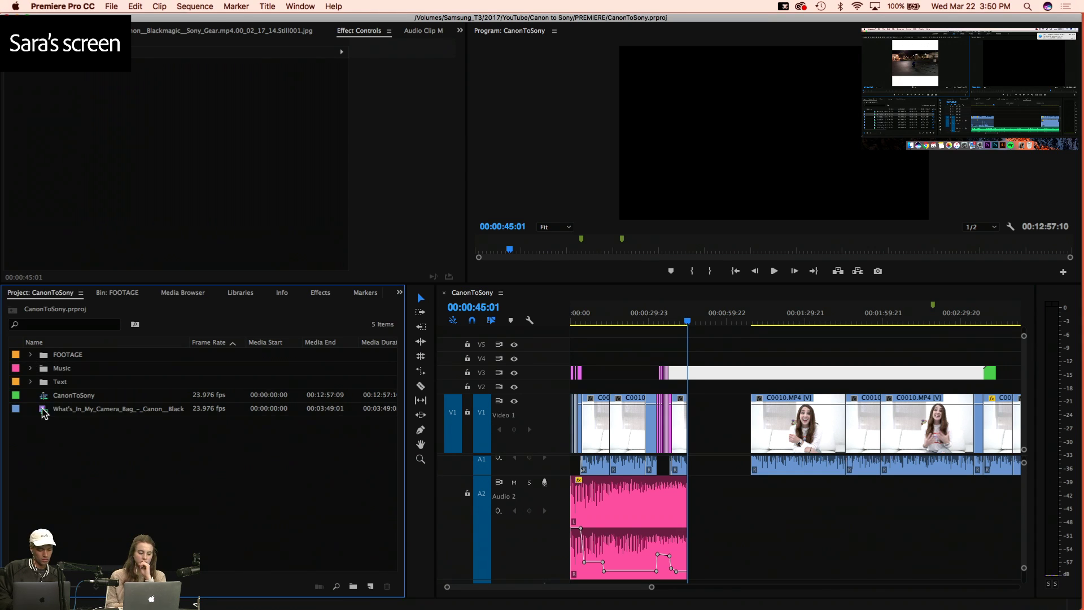
left_click(125, 292)
double_click(149, 378)
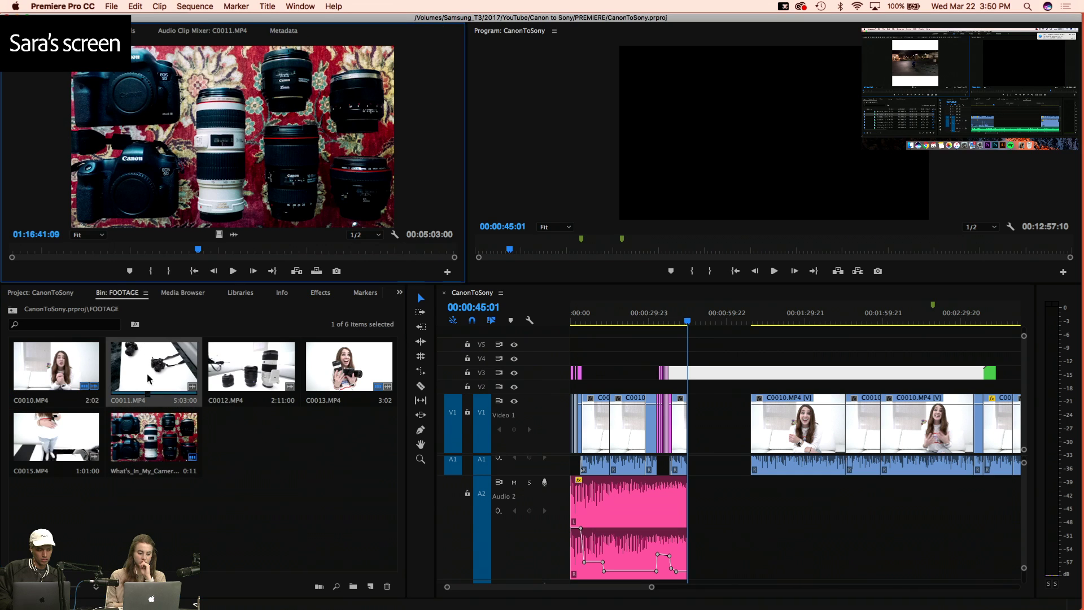
left_click(107, 250)
key("space")
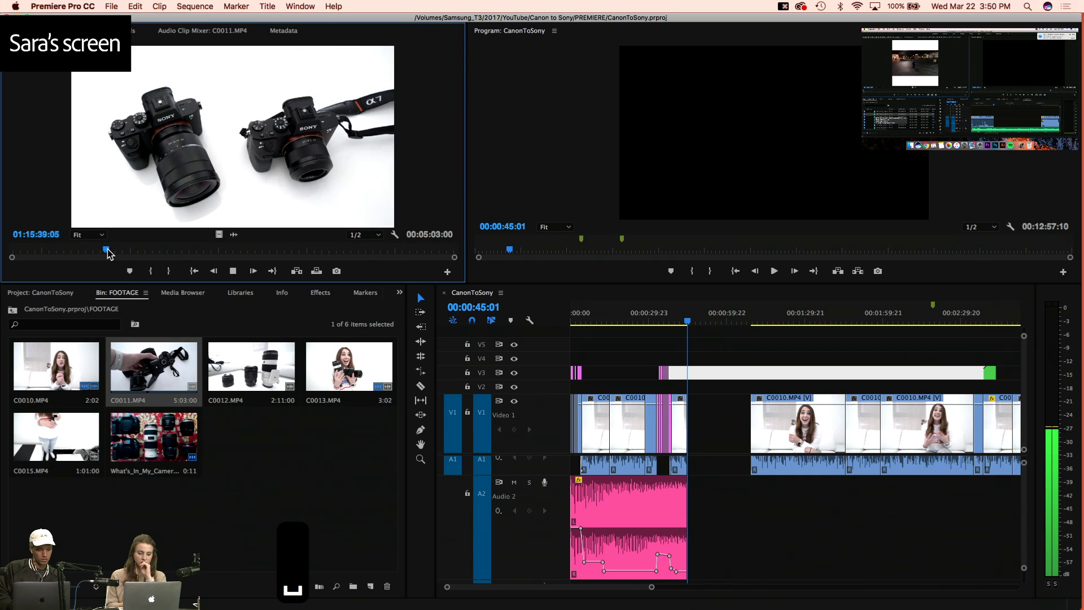
key("space")
Compare the picture and audio waveform of the C0011.MP4 source clip, and scrub through the waveform to 01:19:06:01
left_click(234, 235)
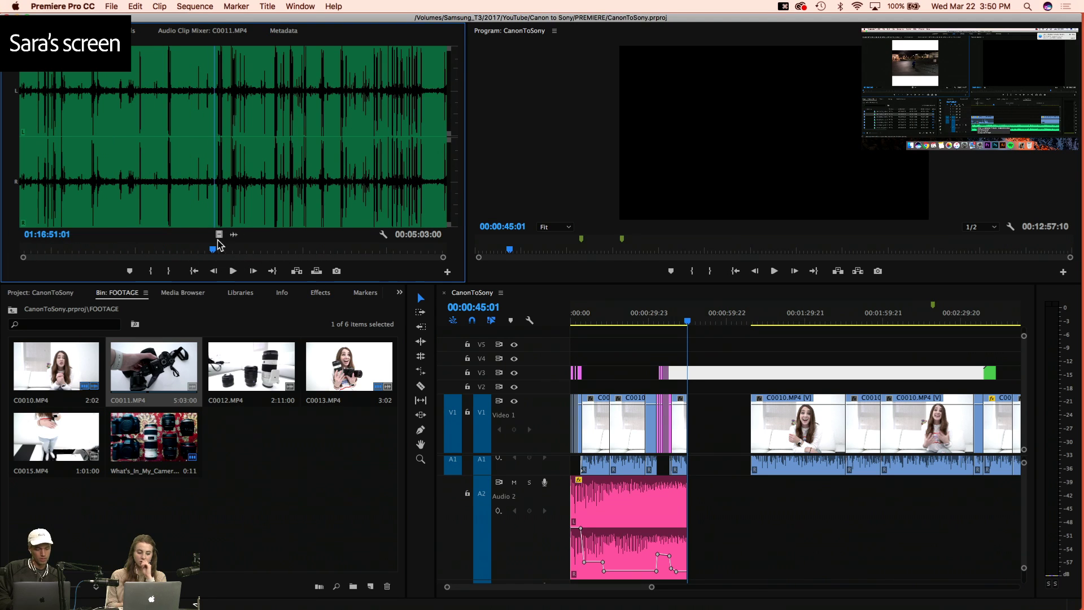
left_click(219, 234)
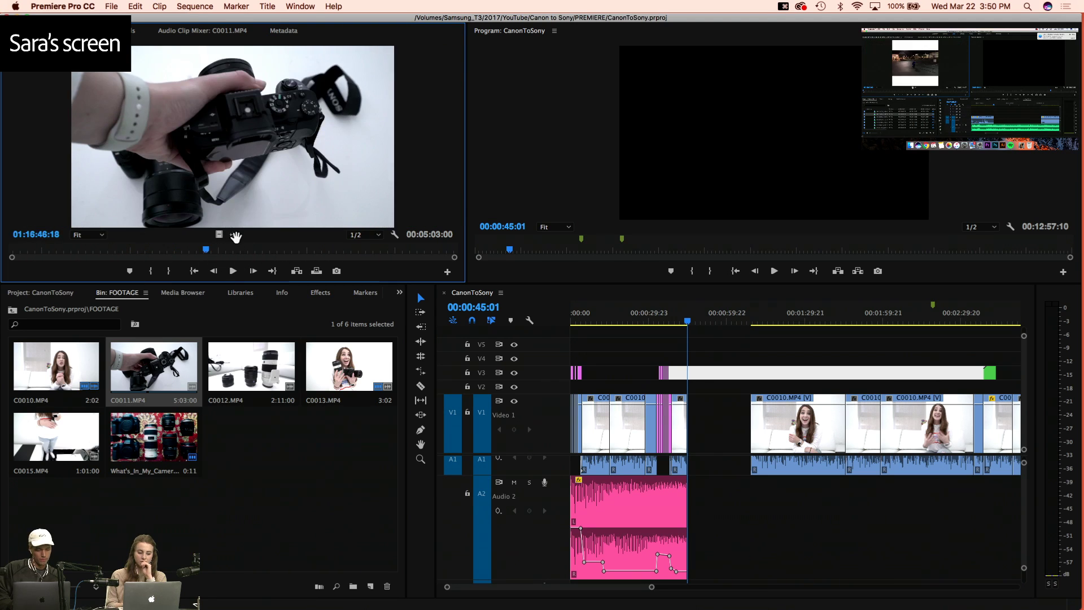
left_click(235, 237)
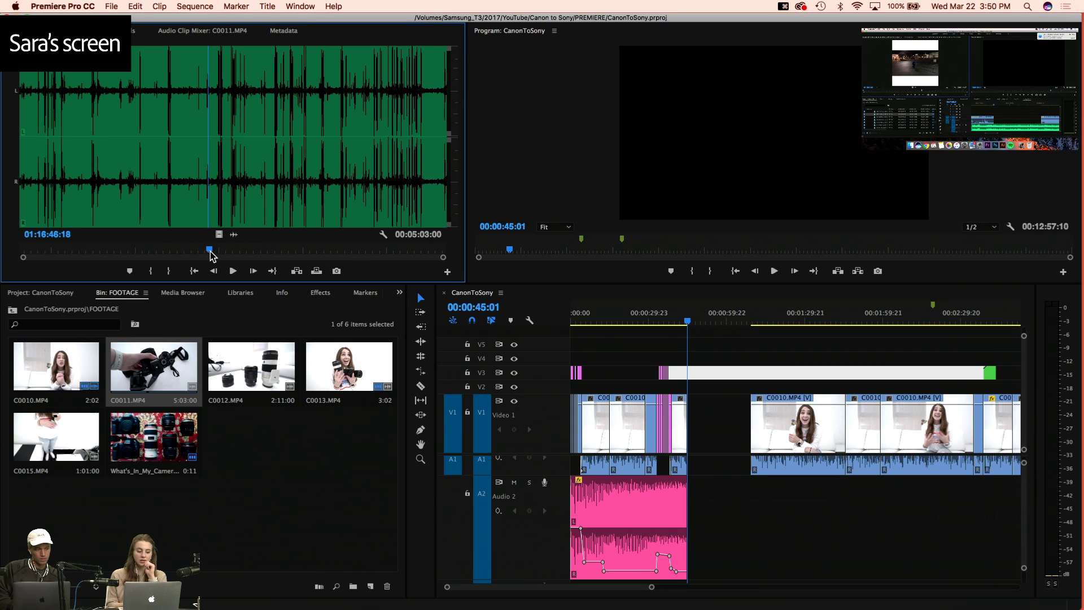
mouse_move(212, 256)
left_mouse_down()
mouse_move(247, 251)
mouse_move(213, 251)
left_mouse_up()
left_click_drag(205, 198, 404, 198)
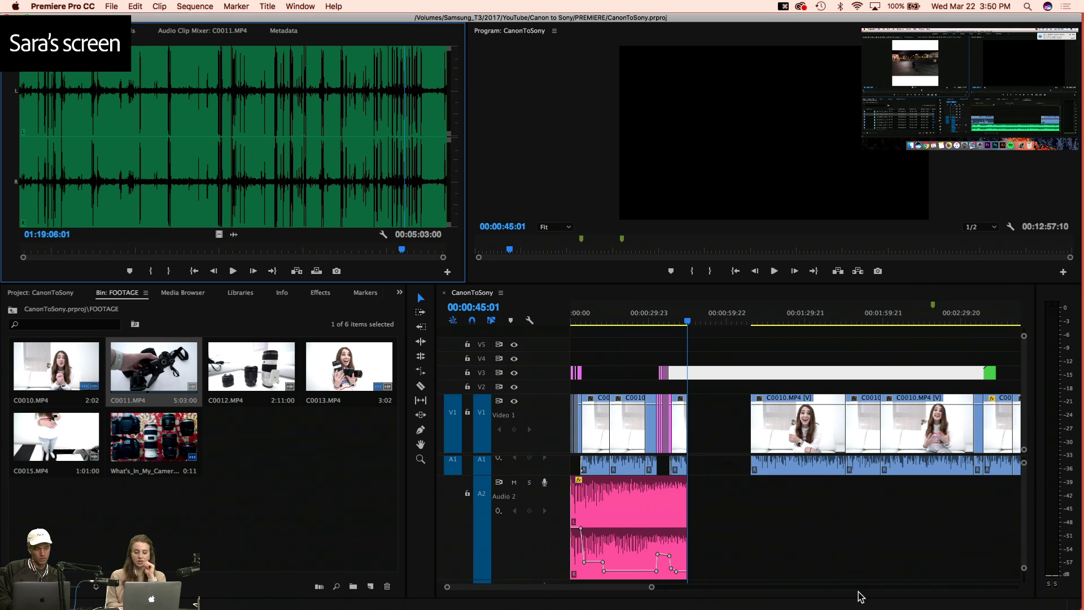
Mark a 2:03 section of C0011.MP4 ending at 01:17:17:16 using its waveform, and return to the picture at 01:17:00:18
left_click(195, 147)
key("i")
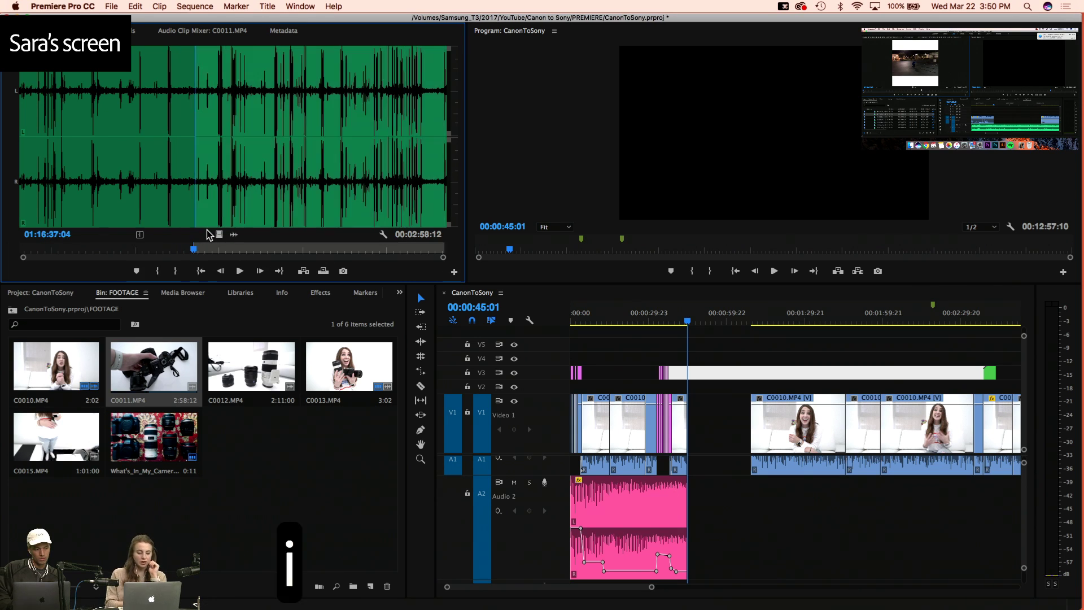
left_click(252, 249)
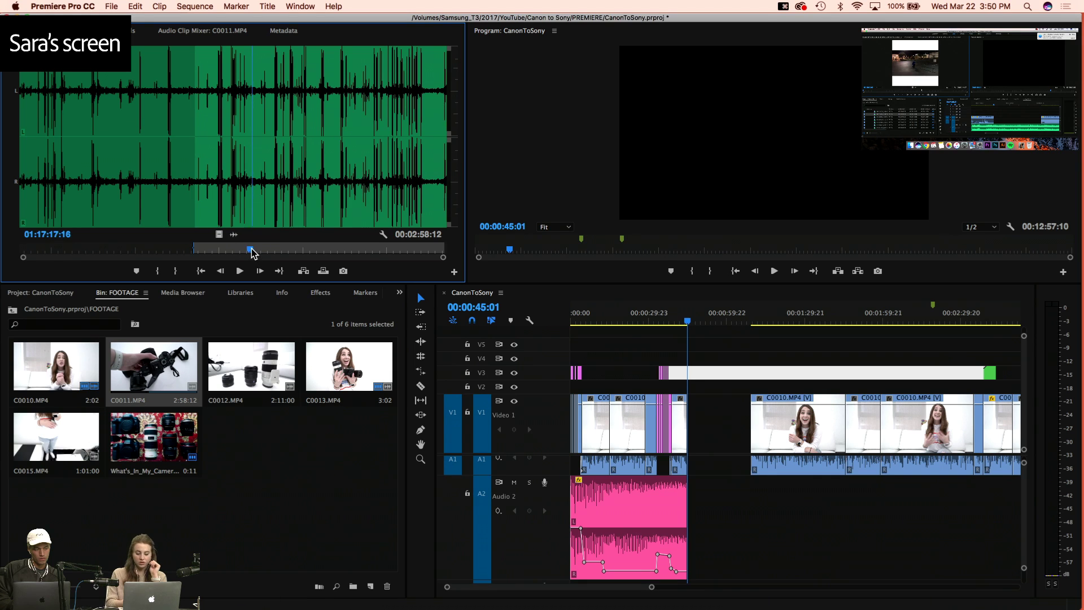
key("o")
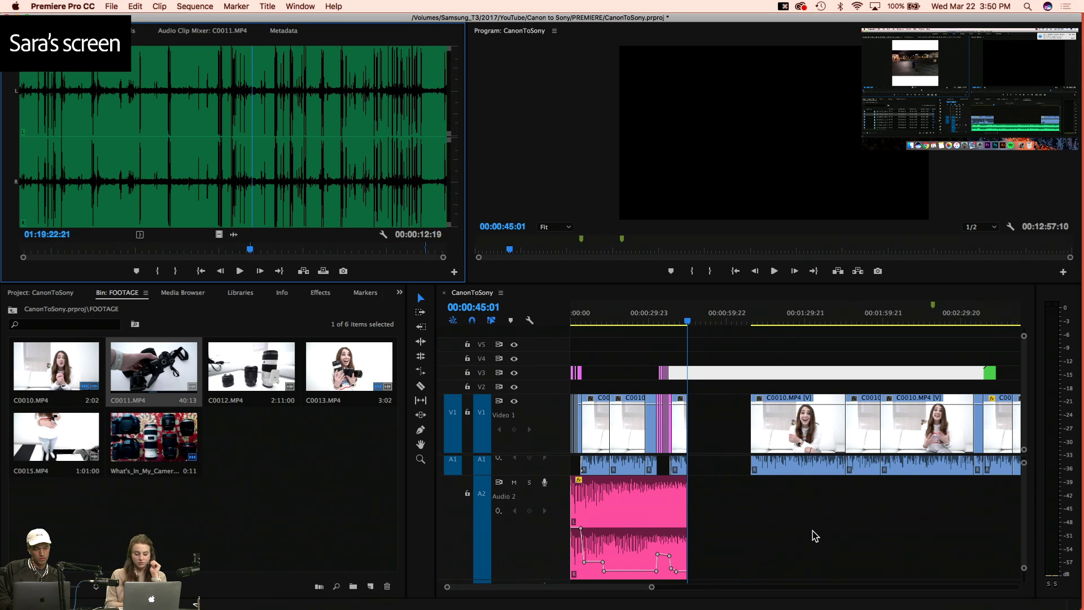
left_click(252, 164)
left_click(227, 249)
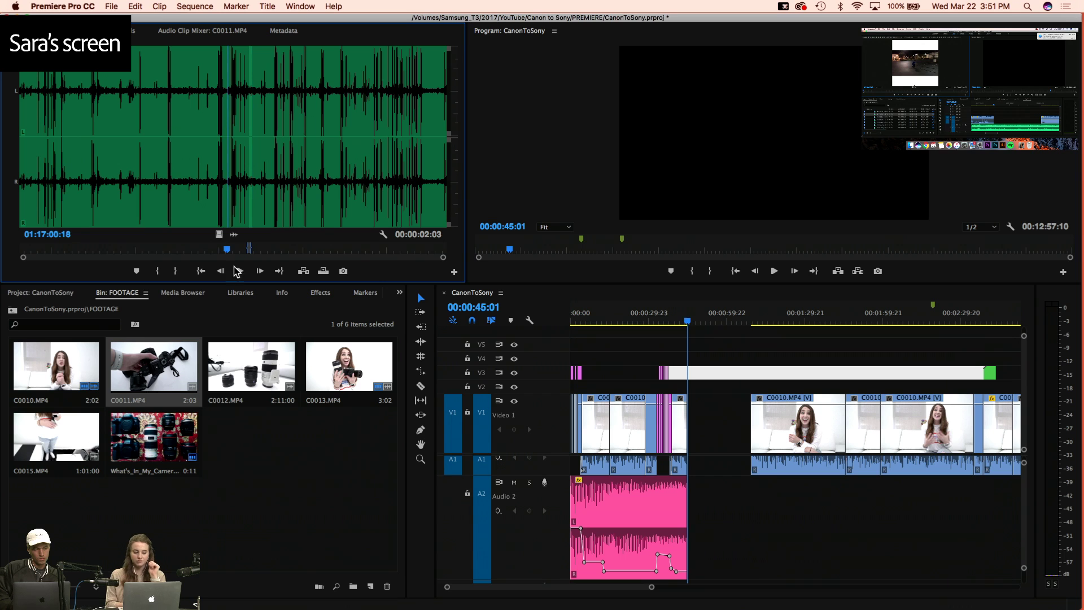
left_click(222, 233)
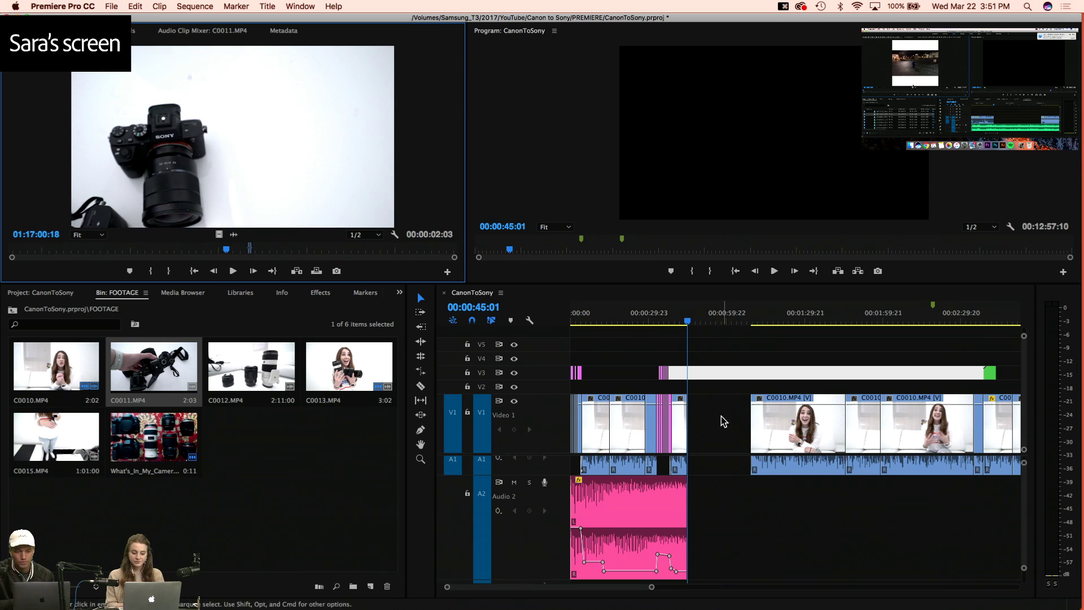
Shift all clips following the gap about four minutes further along the timeline using Track Select Forward
left_click_drag(649, 307, 671, 310)
key("=")
key("=")
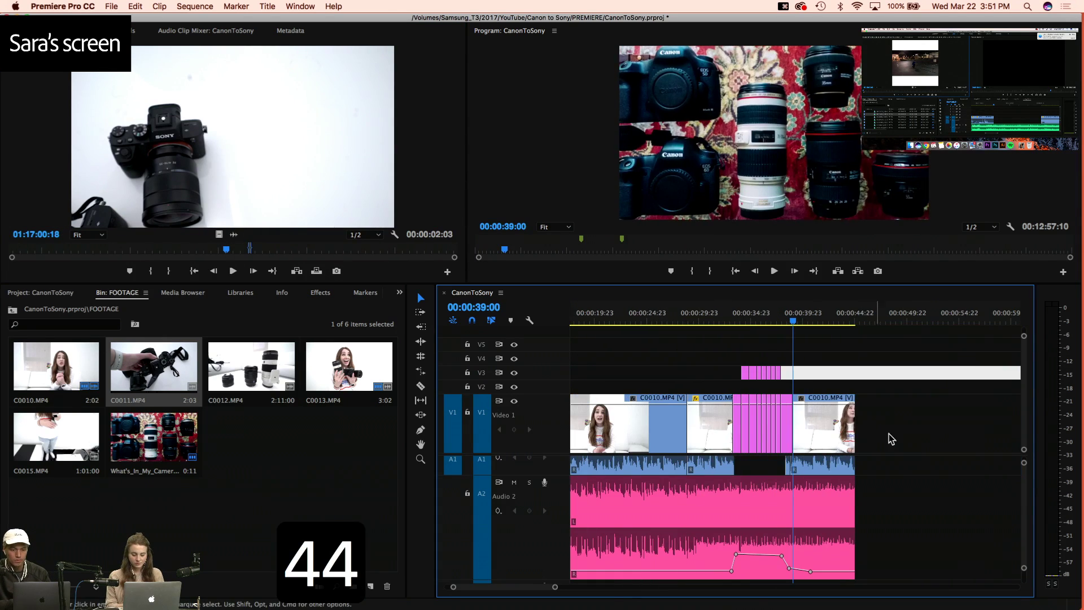
left_click(840, 314)
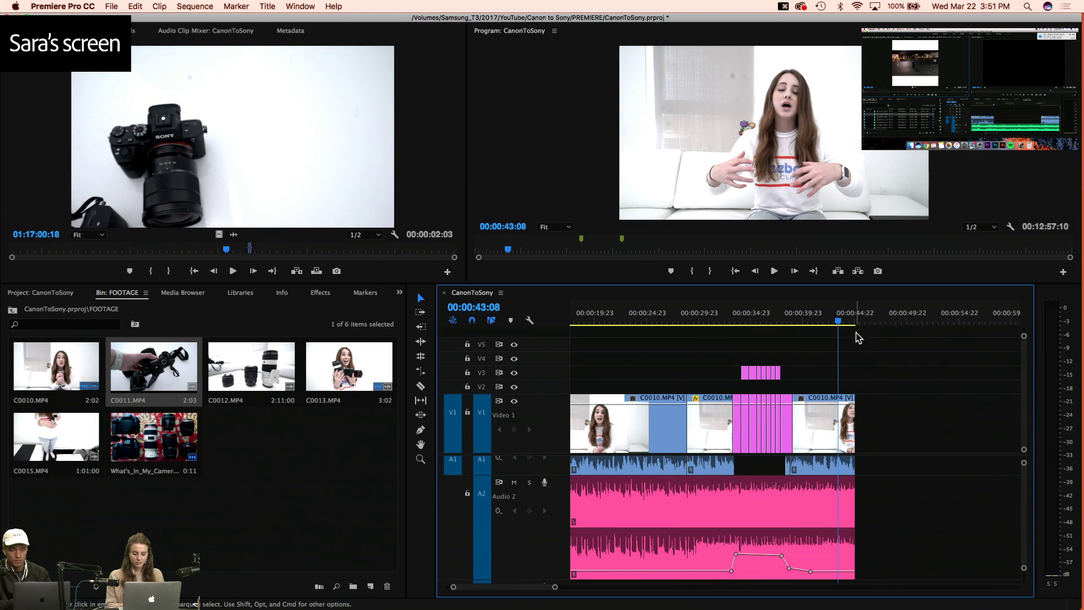
left_click(933, 427)
key("minus")
key("minus")
key("minus")
key("minus")
key("a")
left_click_drag(610, 417, 813, 440)
key("minus")
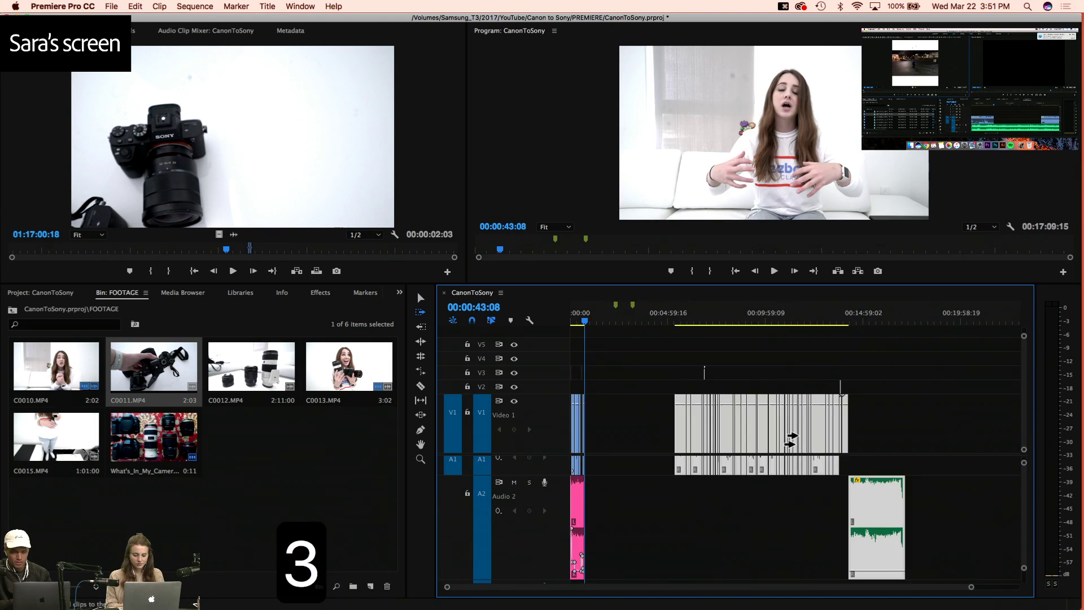
Place the playhead at 00:00:45:01, the end of the C0010.MP4 clip, and save the project
key("4")
key("4")
key("4")
key("4")
key("4")
key("4")
key("v")
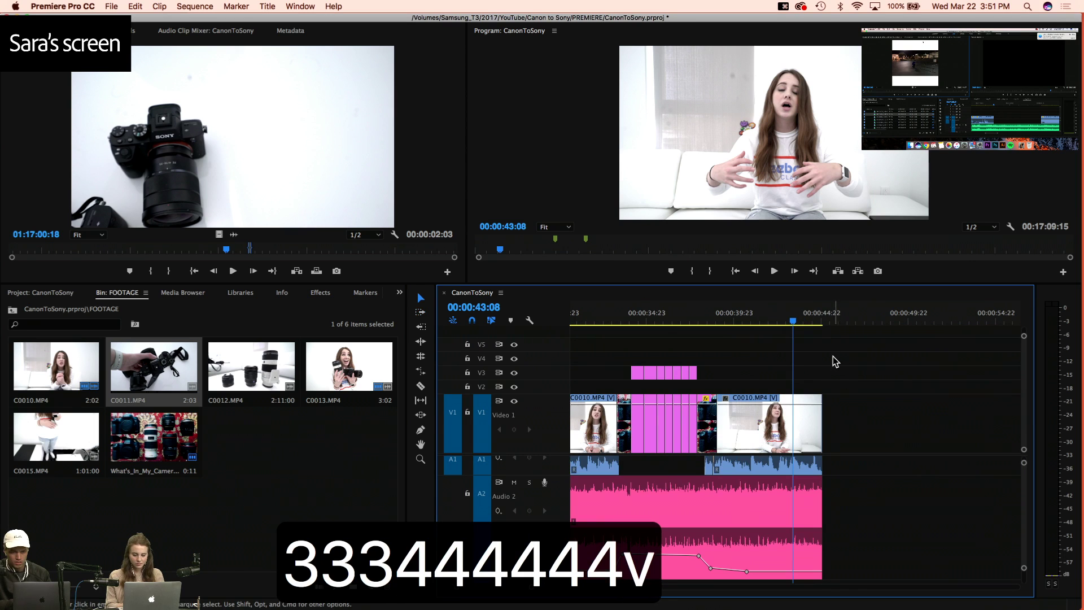
left_click(812, 319)
left_click_drag(813, 321, 822, 321)
left_click(310, 462)
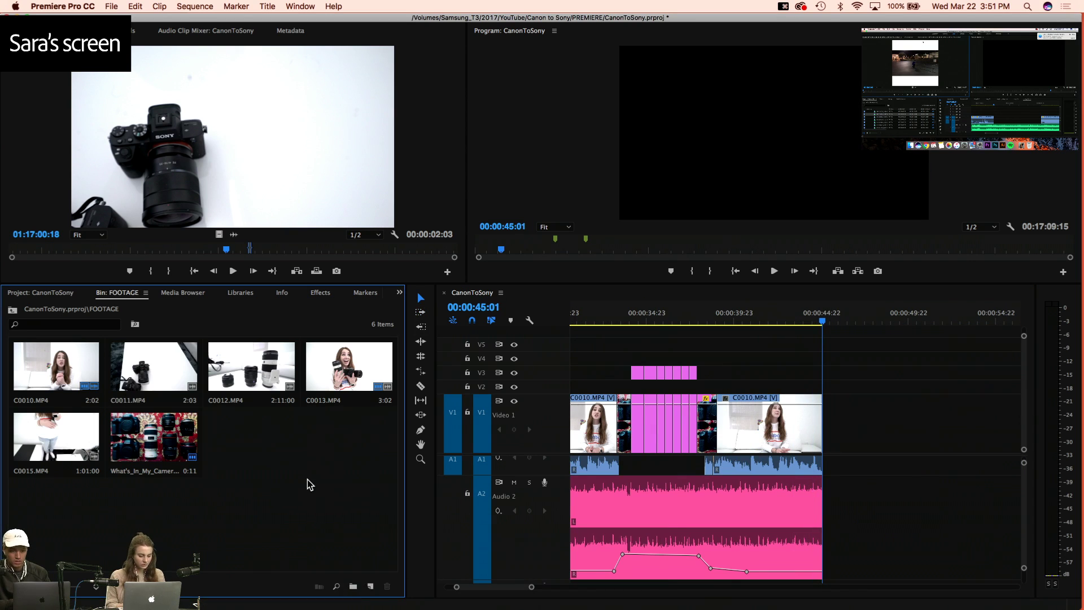
key("super+s")
Load the "Soulful Beat" track from the Music folder and mark its In point at 00;00;07;26, where the beat starts
left_click(59, 295)
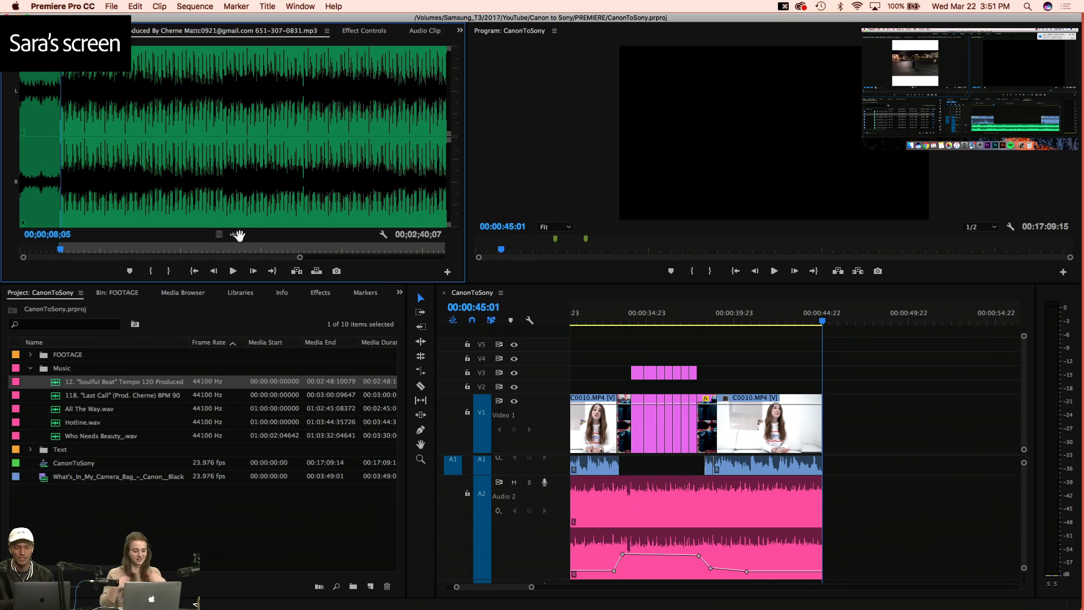
key("e")
key("space")
key("4")
key("4")
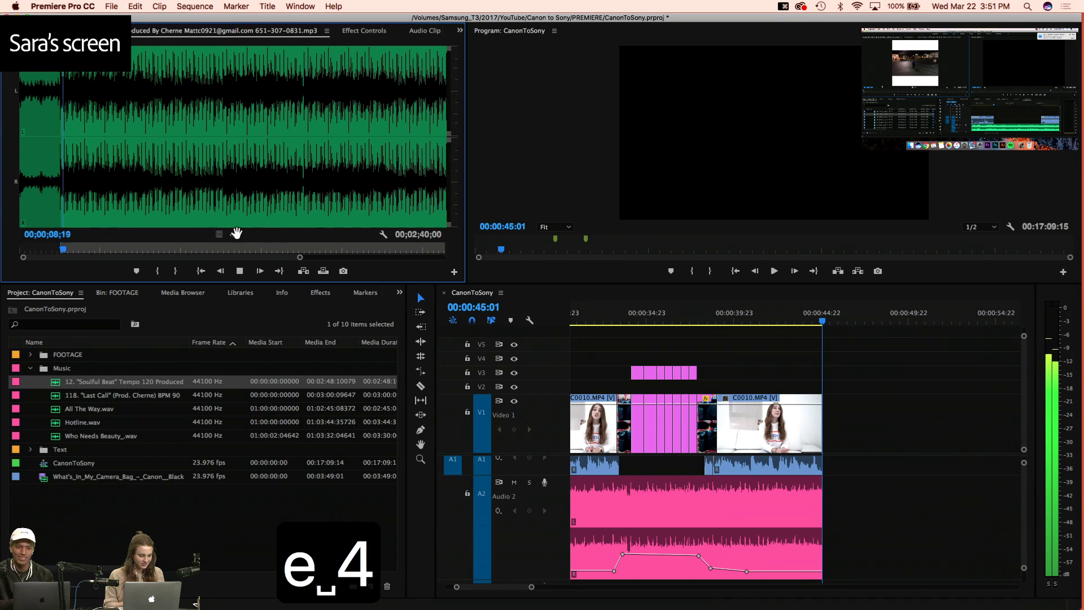
left_click_drag(300, 257, 152, 257)
key("space")
left_click(188, 249)
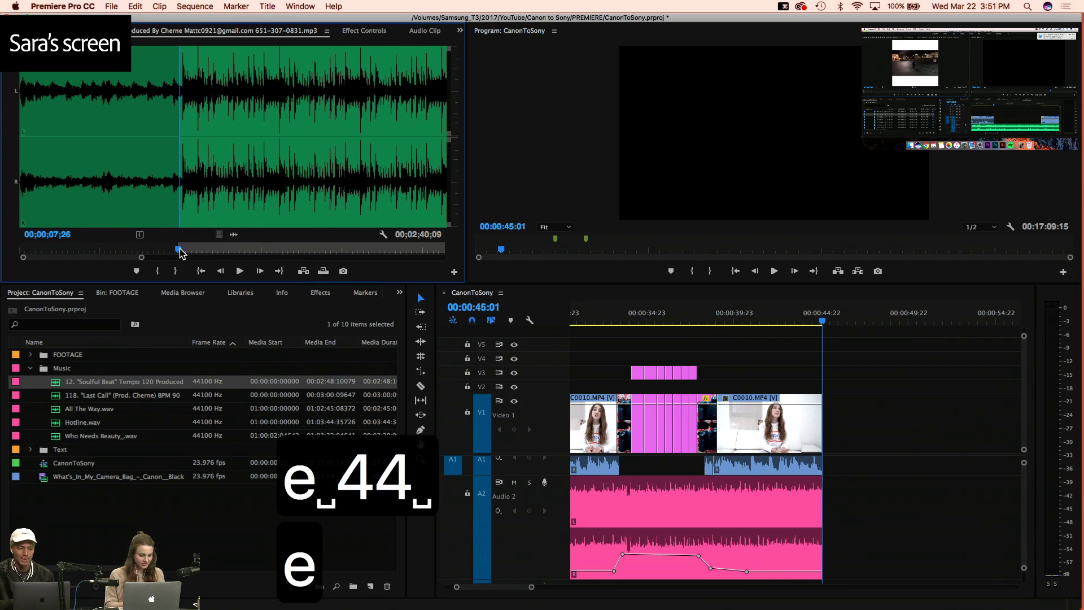
Add the marked "Soulful Beat" audio to track A2 just past the end of the existing music
left_click_drag(234, 234, 848, 545)
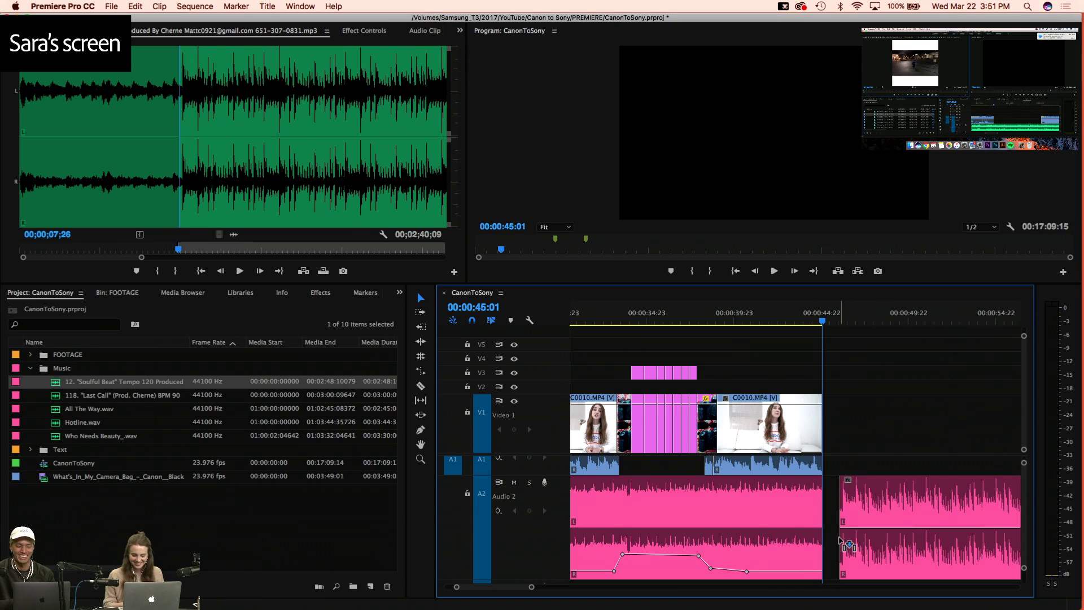
key("3")
key("3")
key("3")
key("3")
key("3")
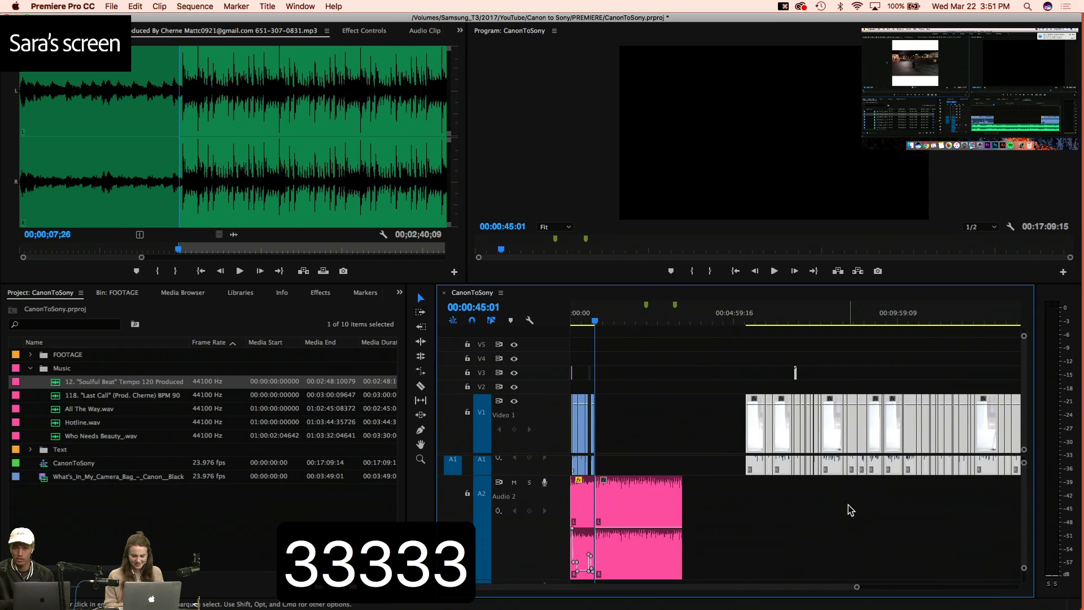
scroll(851, 508, "up", 5)
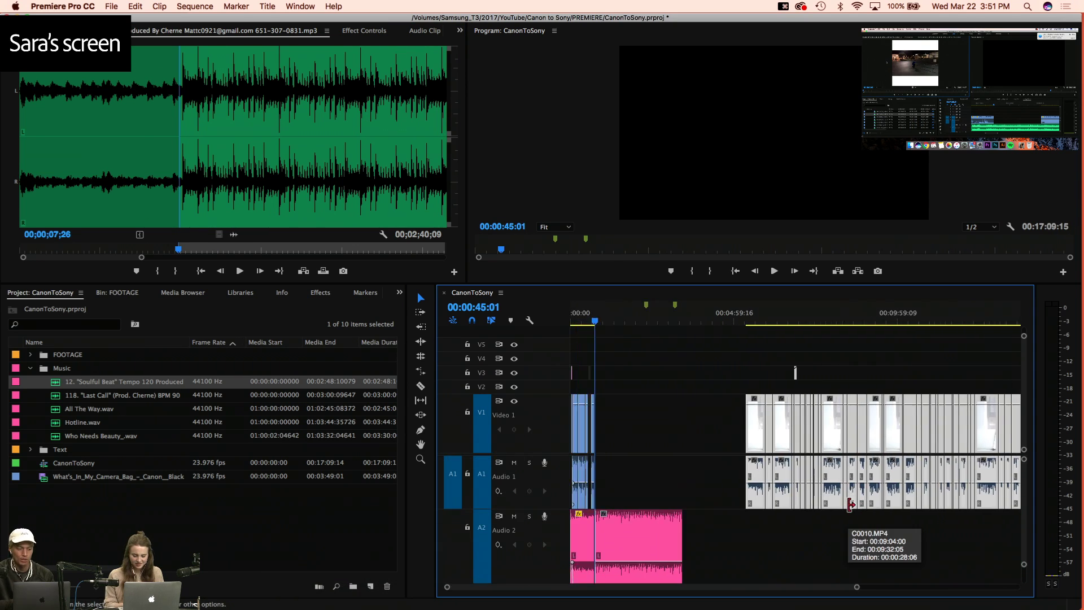
Move the new music 00:00:01:02 earlier to overlap the first track's end, and add a Constant Power crossfade at the cut
key("4")
key("4")
key("4")
key("4")
key("4")
key("4")
key("4")
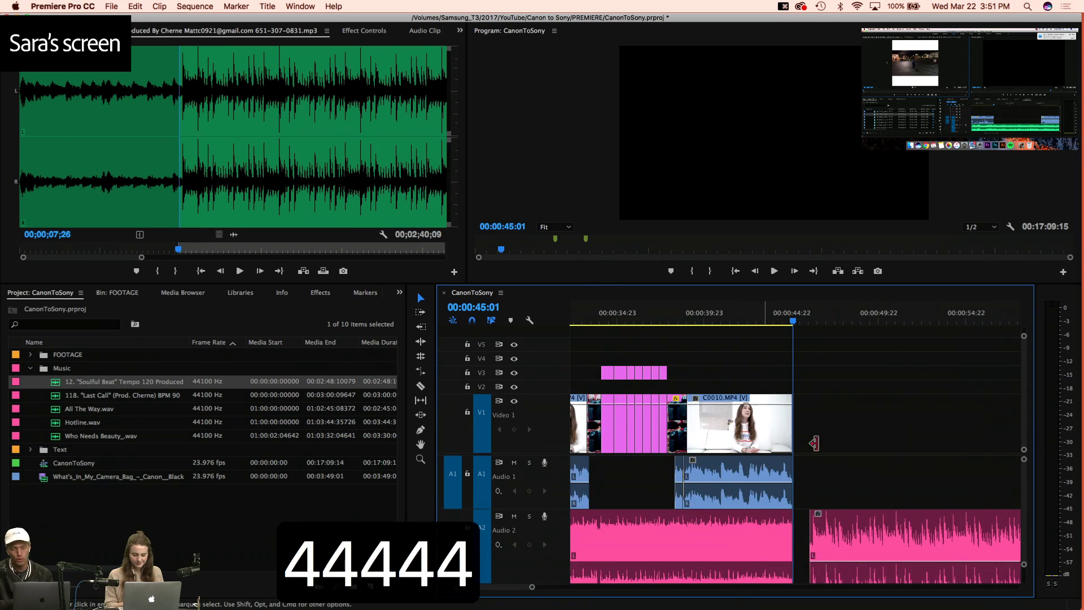
left_click_drag(902, 534, 834, 534)
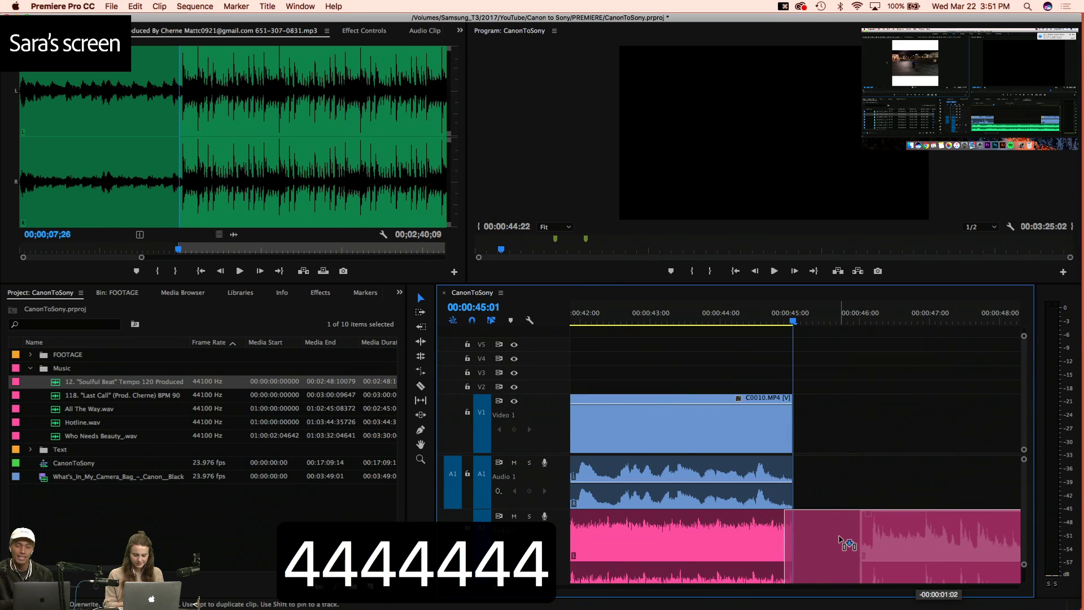
key("shift+super+d")
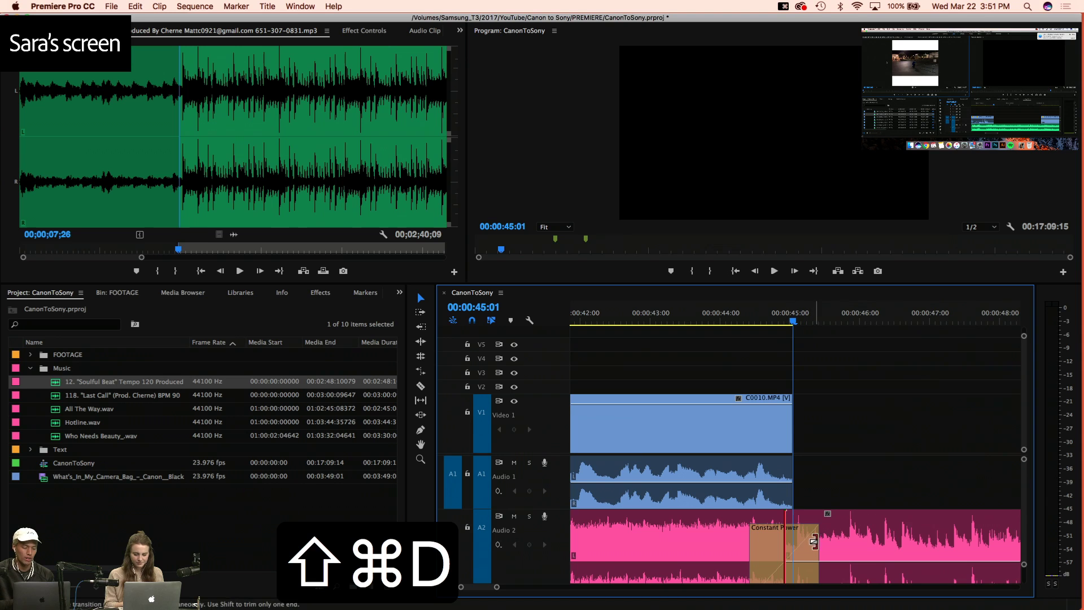
Play across the music crossfade and lower the volume of the new music clip on A2
left_click(694, 315)
key("space")
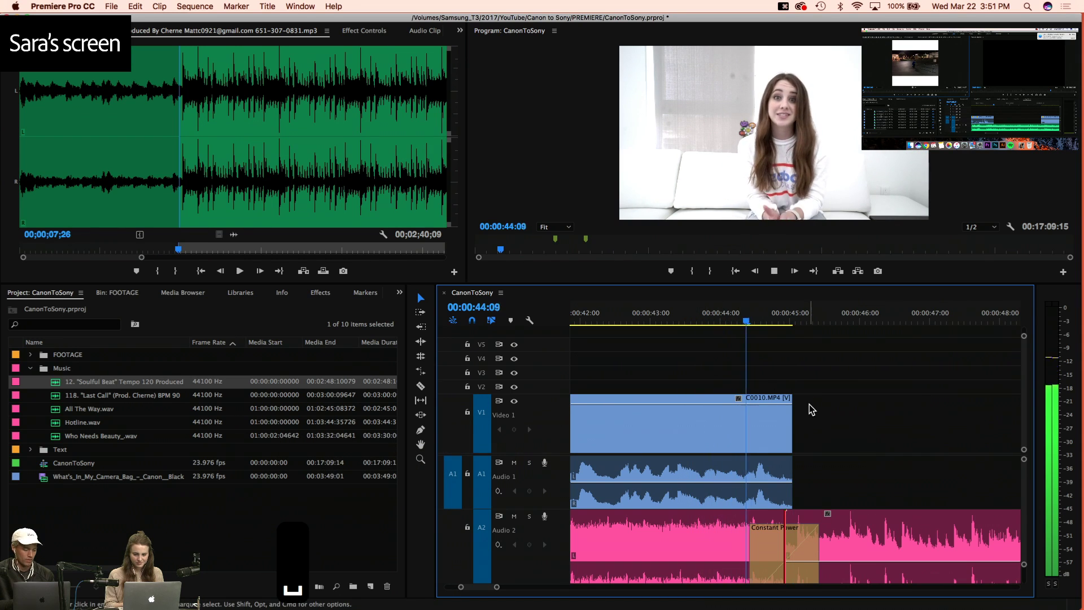
key("space")
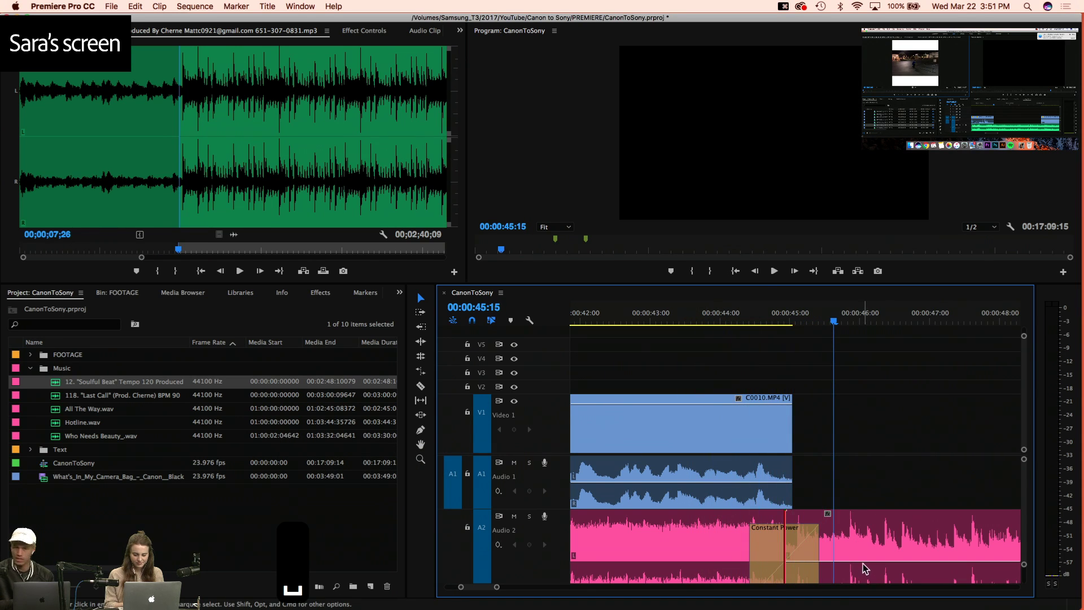
left_click(863, 568)
left_click(736, 324)
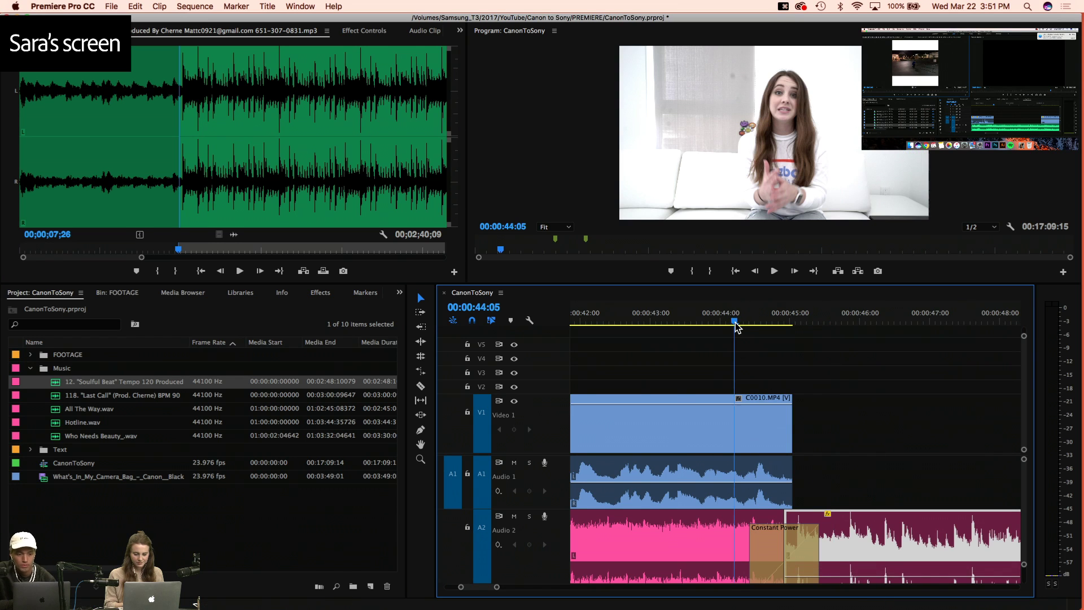
Center the CANON 5D III text horizontally and vertically in the canon 5d title on V3
key("3")
key("3")
key("3")
key("4")
key("4")
key("4")
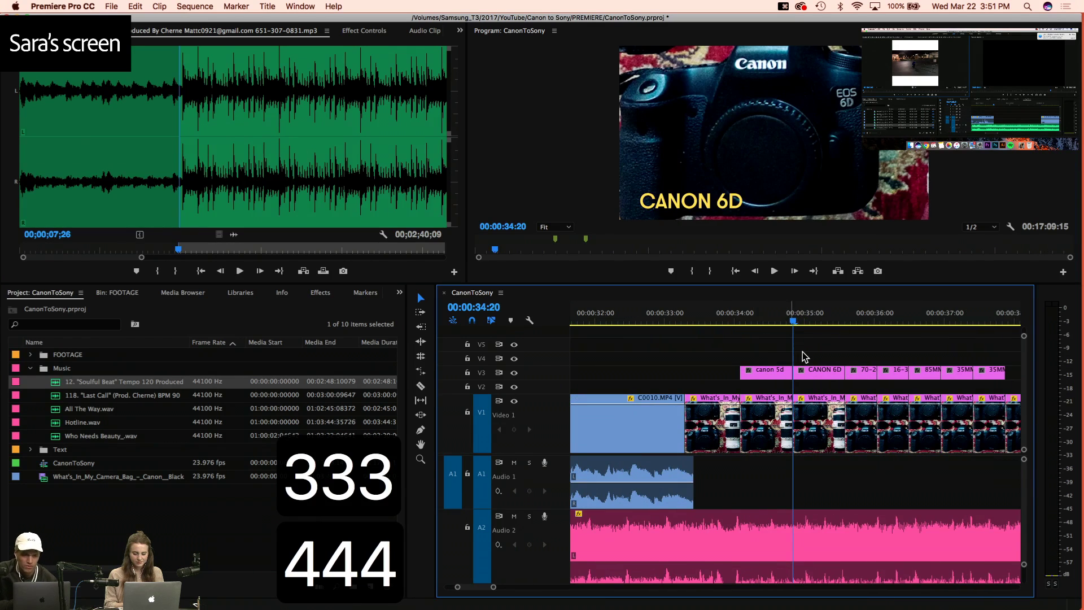
left_click(766, 321)
left_click(768, 373)
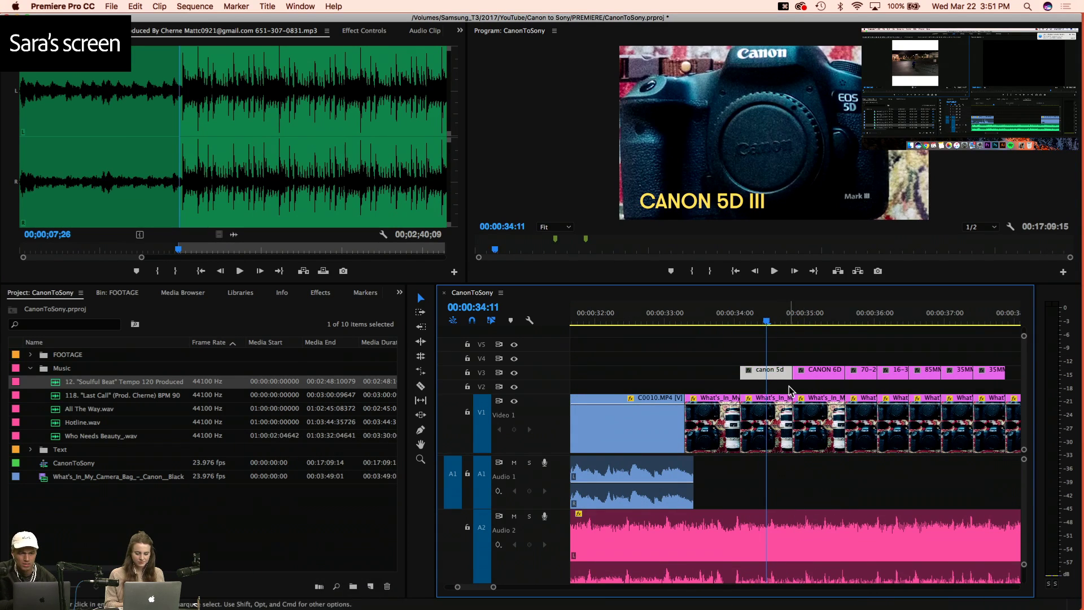
double_click(771, 370)
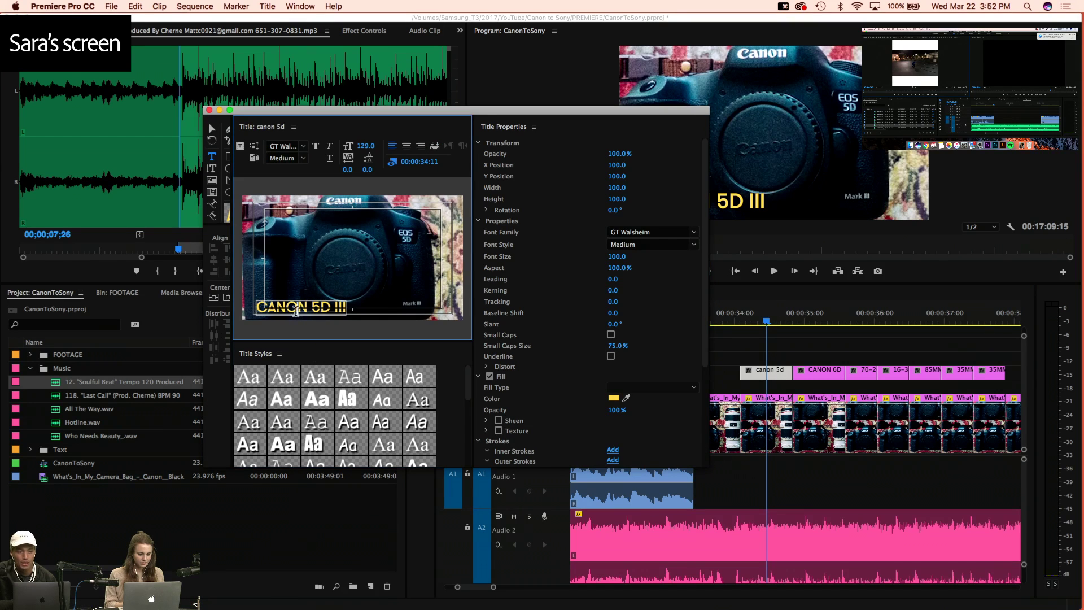
key("super+a")
left_click(227, 297)
left_click(214, 298)
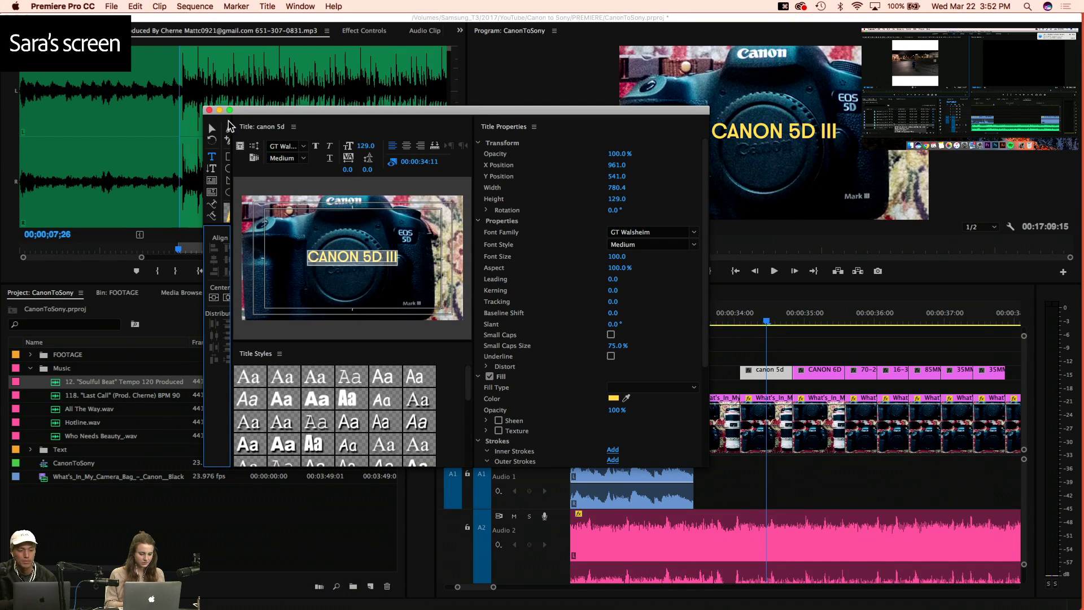
left_click(209, 110)
Try to paste the canon 5d title's attributes onto the six titles that follow it on V3
left_click(764, 372)
key("super+c")
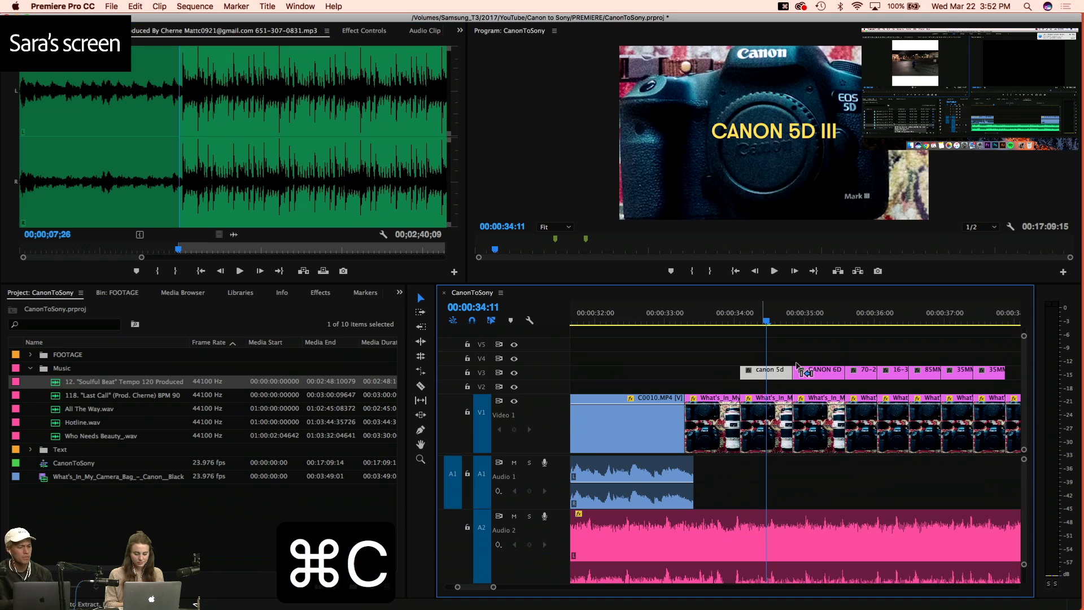
scroll(839, 359, "right", 2)
left_click_drag(931, 348, 950, 373)
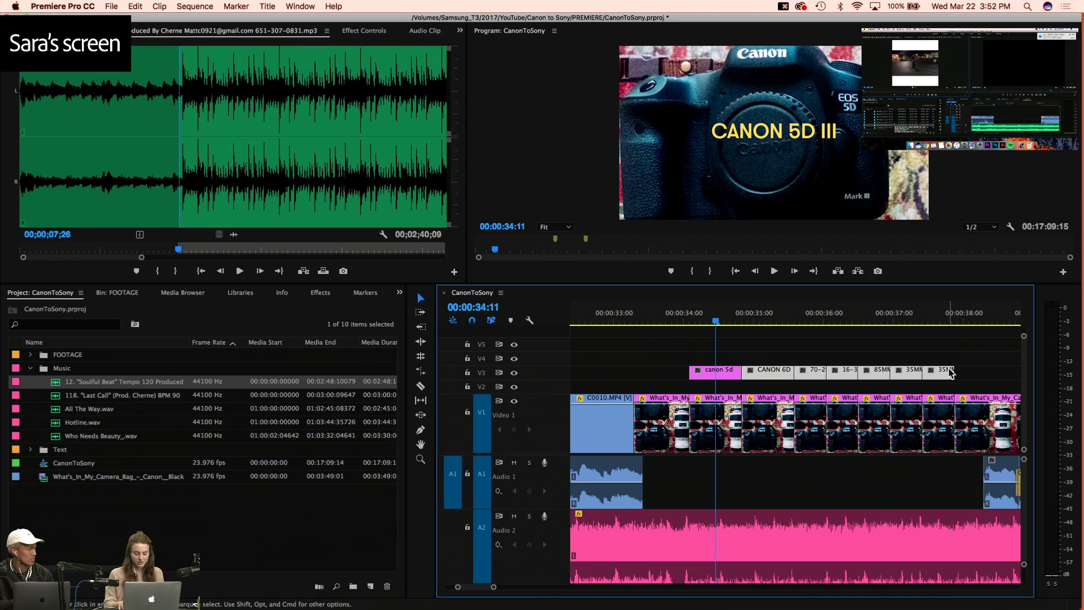
key("shift+super+v")
key("Return")
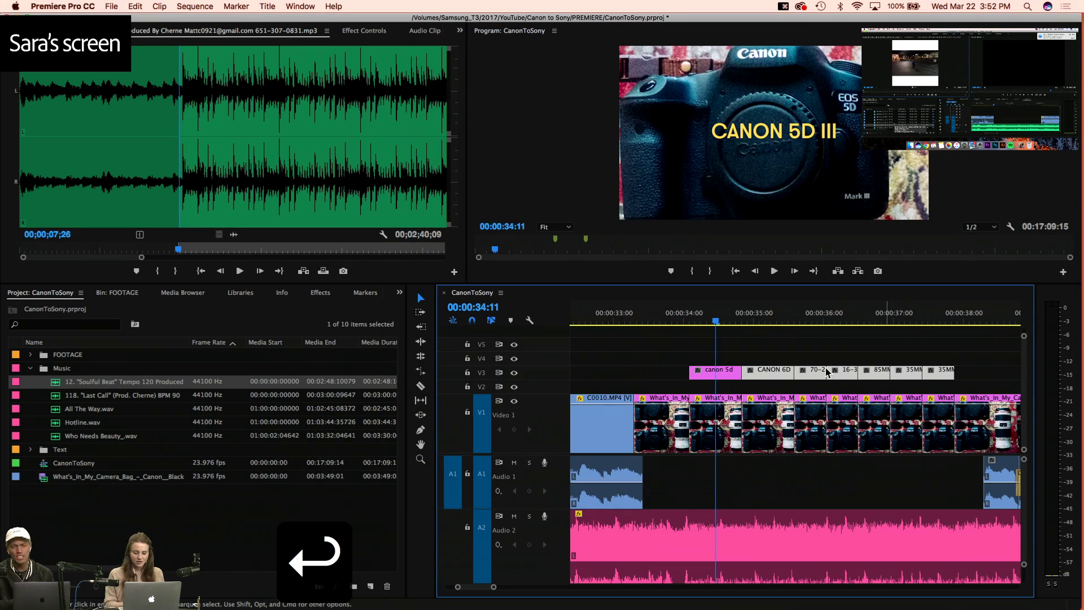
Play the gear titles from about 00:00:34:00 through the Canon 70-200mm title to check their text positions
left_click(760, 333)
left_click(680, 320)
key("space")
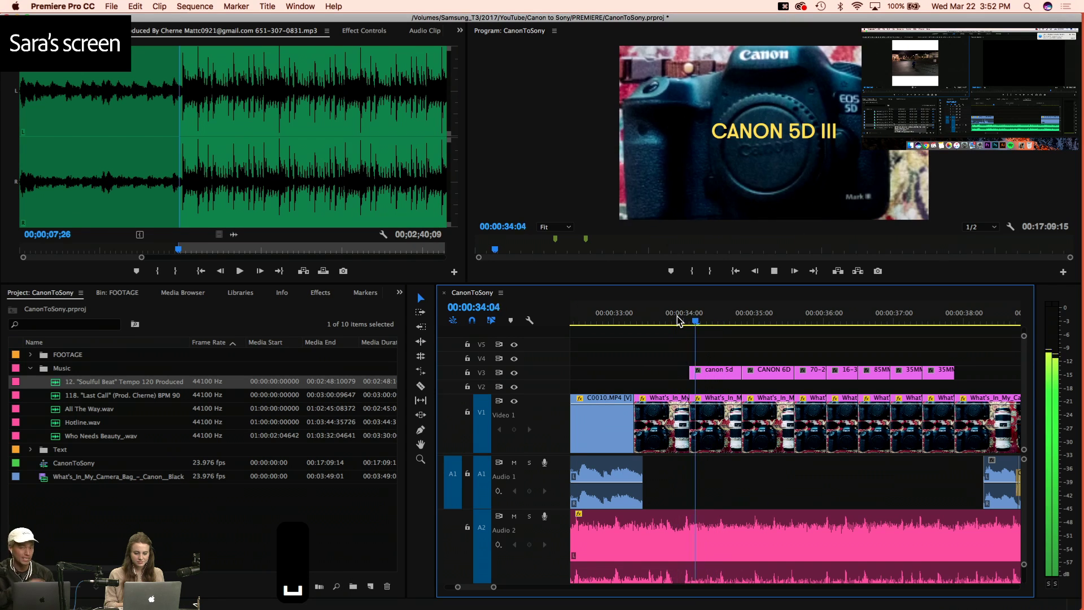
key("space")
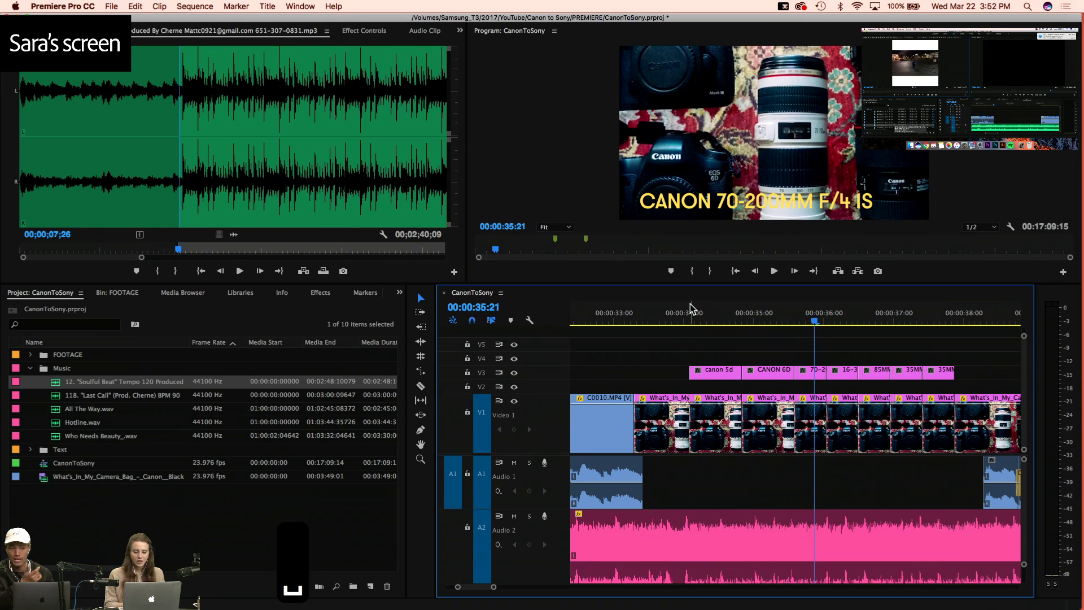
Try to paste the canon 5d title's Motion attributes onto the six titles after it on V3, with attribute times scaled
left_click(719, 321)
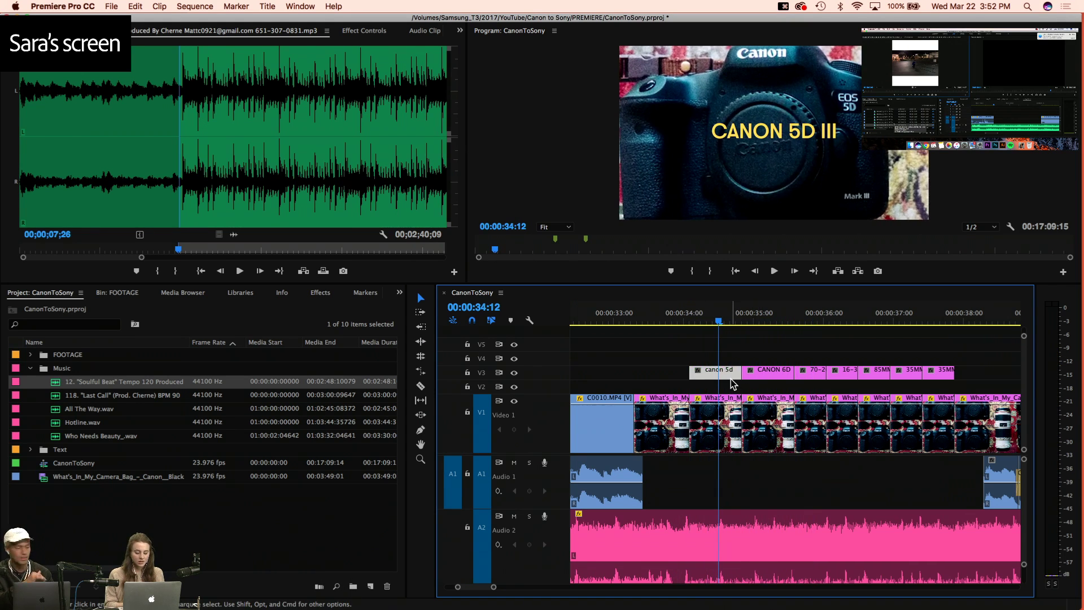
key("super+c")
left_click_drag(771, 346, 969, 390)
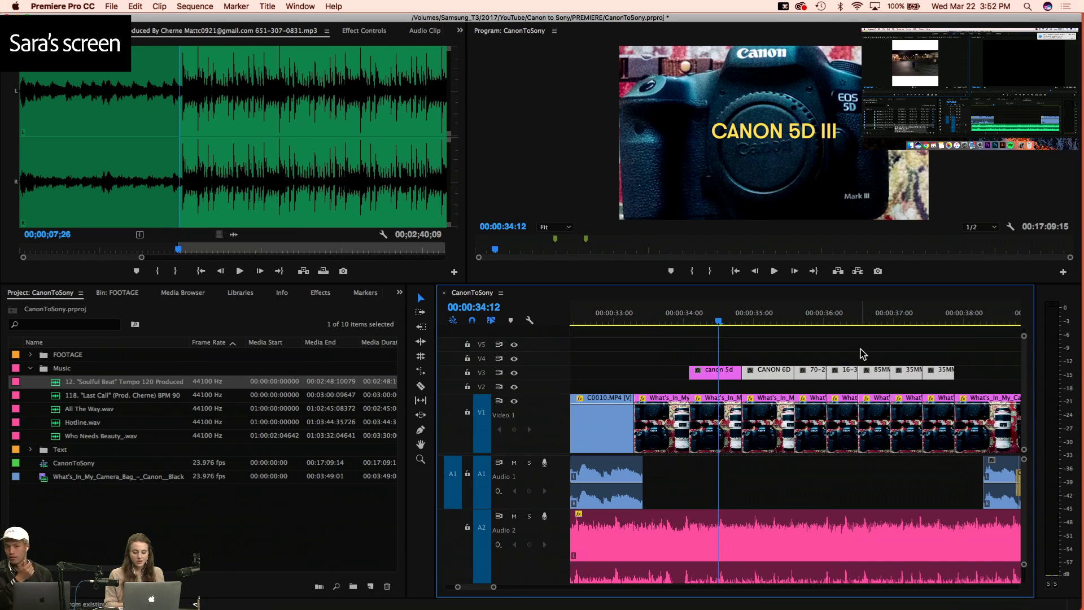
key("super+shift+v")
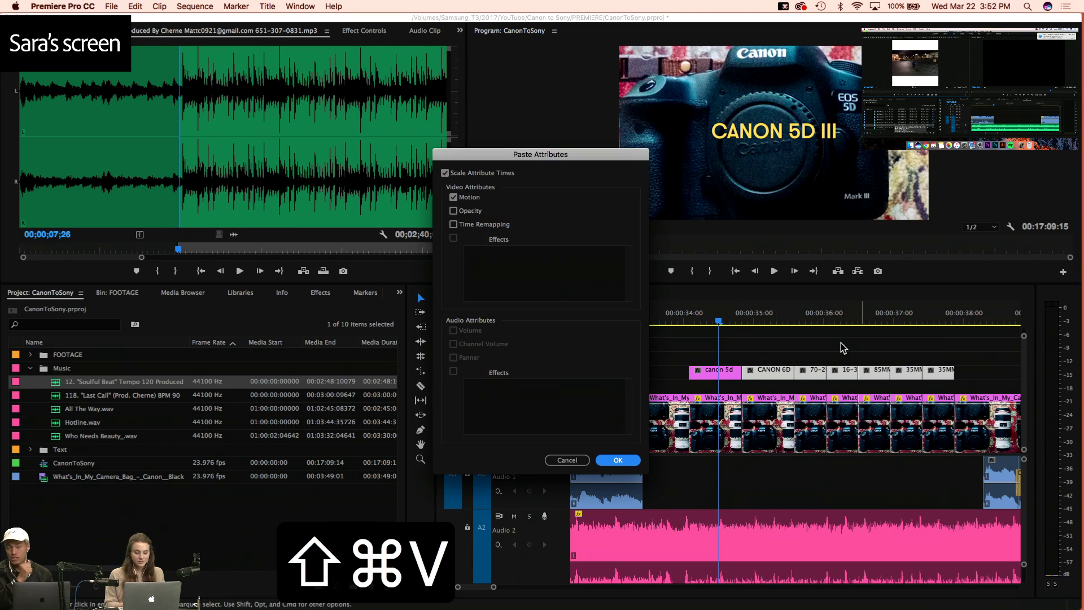
left_click(618, 461)
Center the CANON 6D text horizontally and vertically in its title on V3
left_click(752, 314)
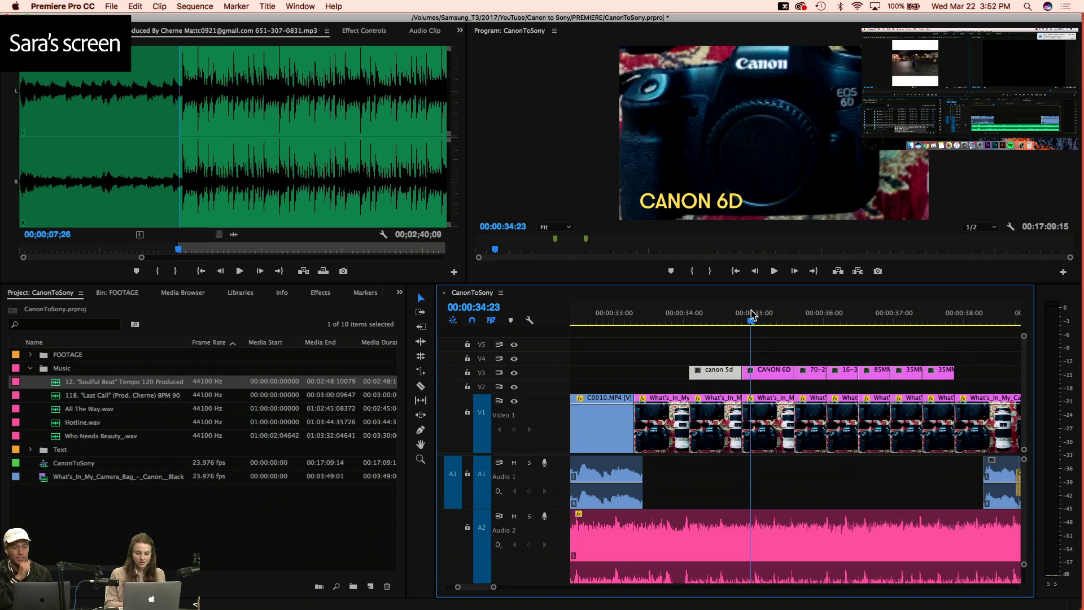
left_click(759, 375)
double_click(759, 374)
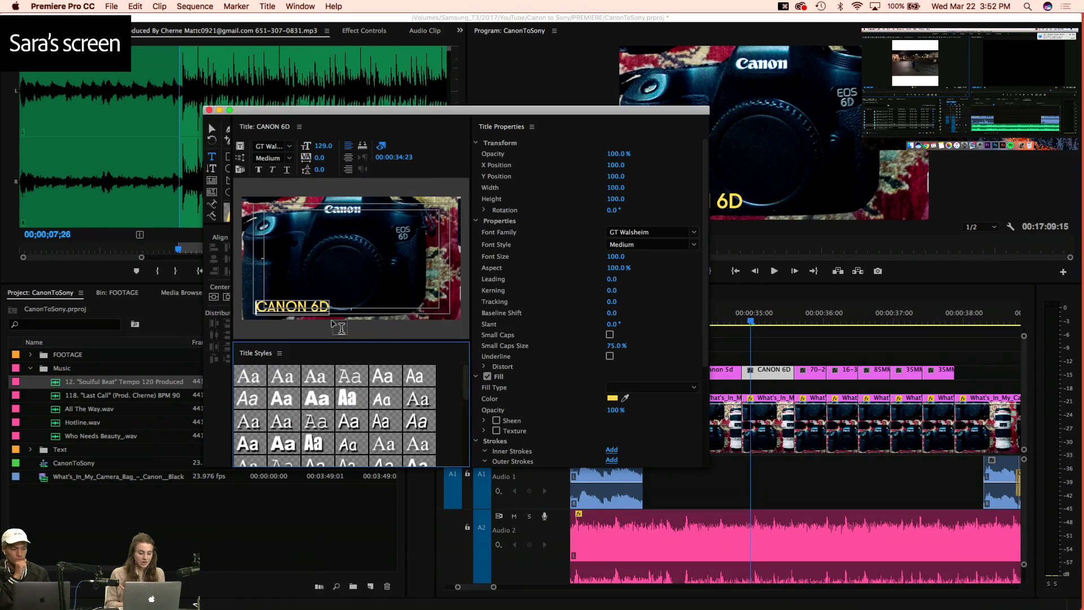
left_click(303, 308)
key("super+a")
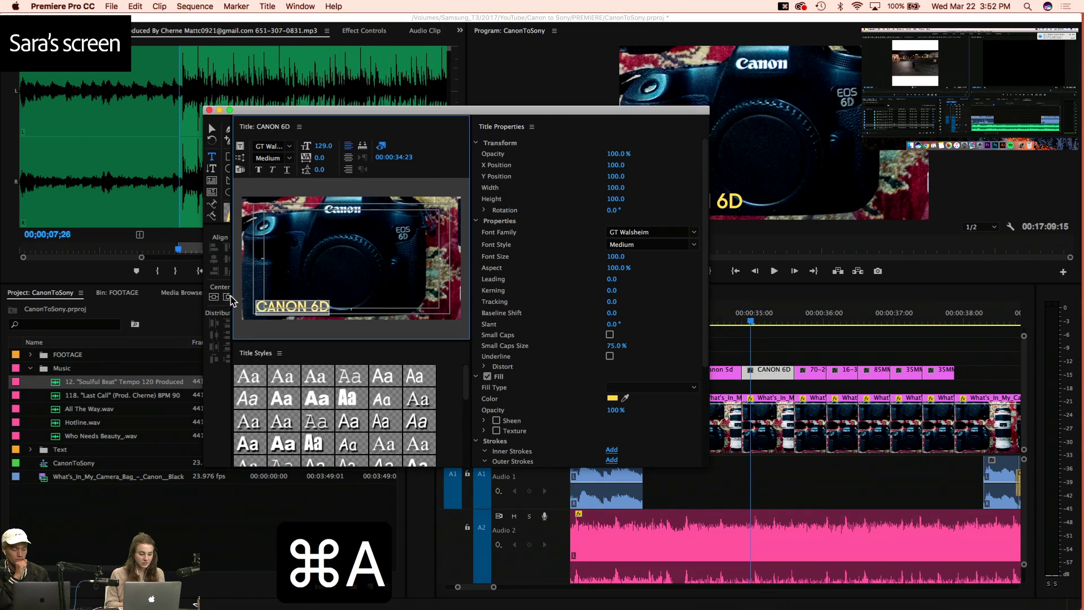
left_click_drag(233, 298, 255, 298)
left_click(214, 297)
left_click(228, 297)
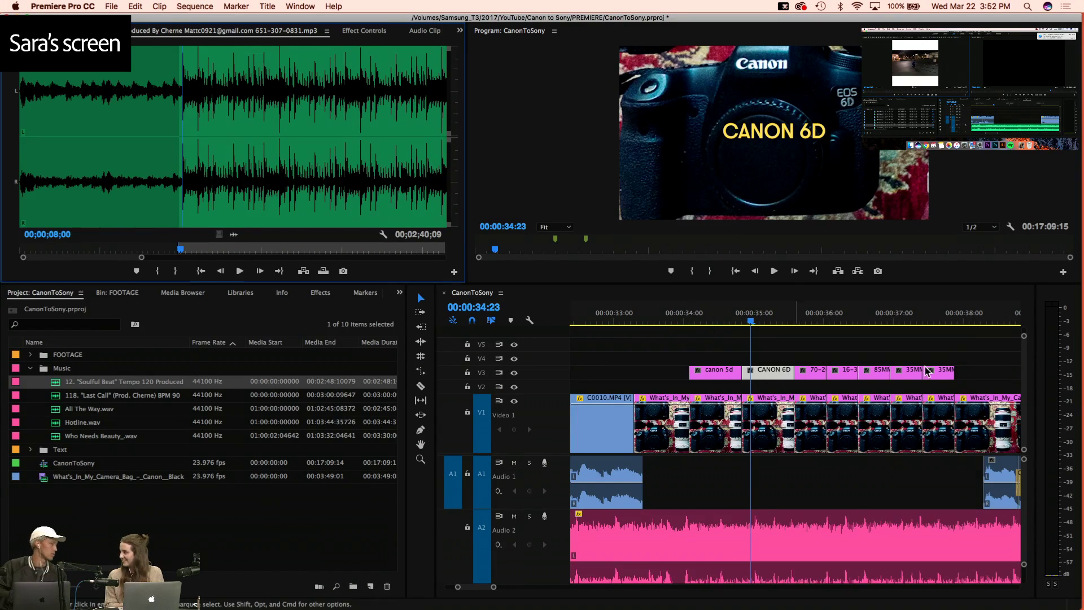
Try to paste the centered title's attributes onto the remaining gear titles on V3
left_click_drag(710, 322, 964, 370)
key("cmd+c")
key("shift+super+v")
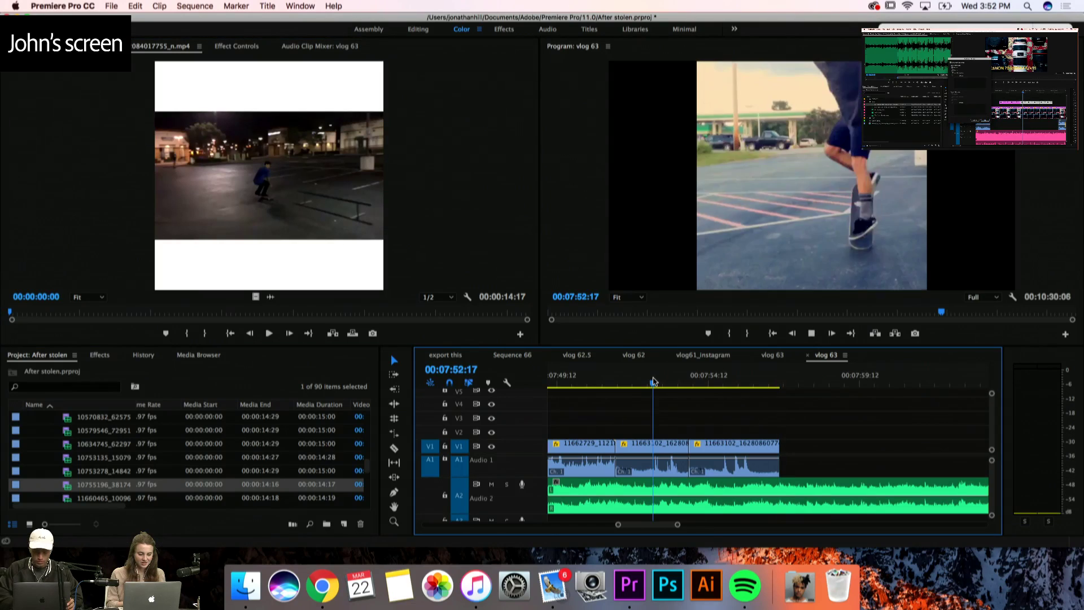
In the vlog 63 sequence, play through the last 11663102 clip and trim its end back to 00:07:56:06
key("space")
key("super+a")
key("equal")
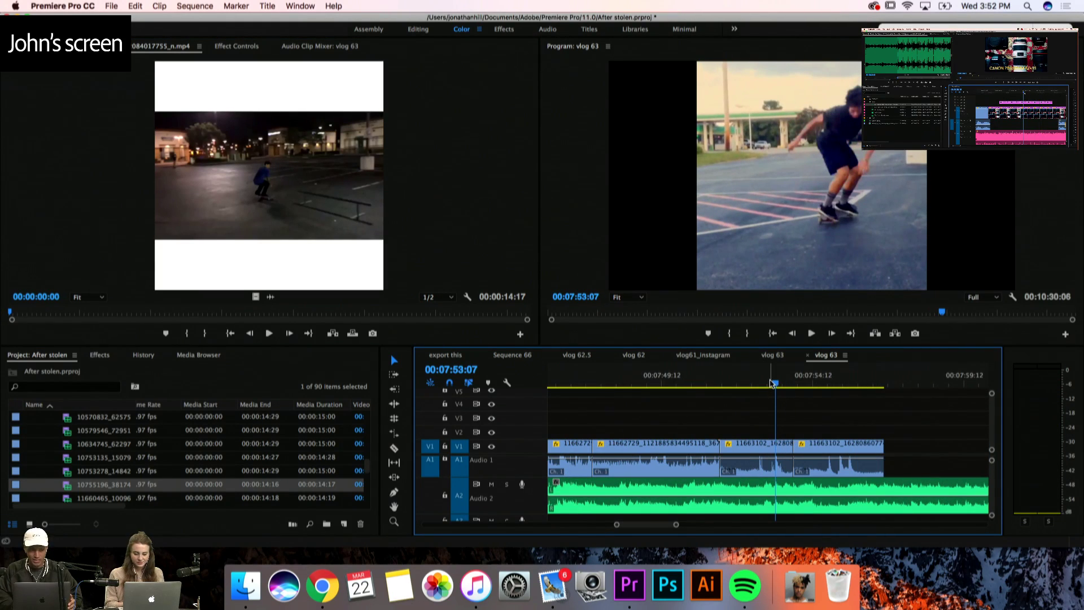
key("space")
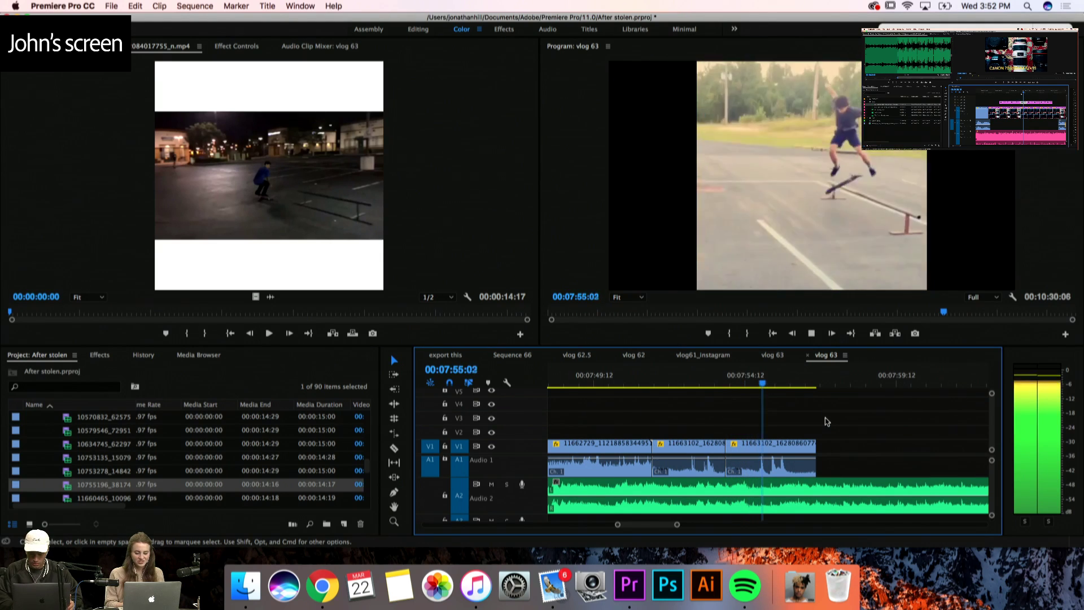
key("space")
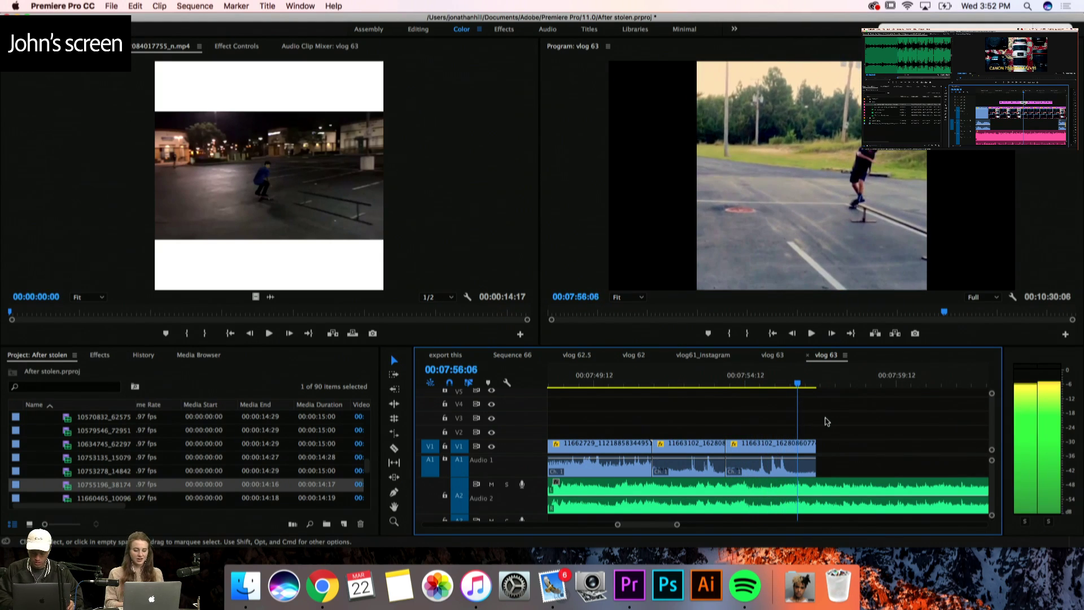
left_click_drag(816, 447, 799, 448)
key("super+a")
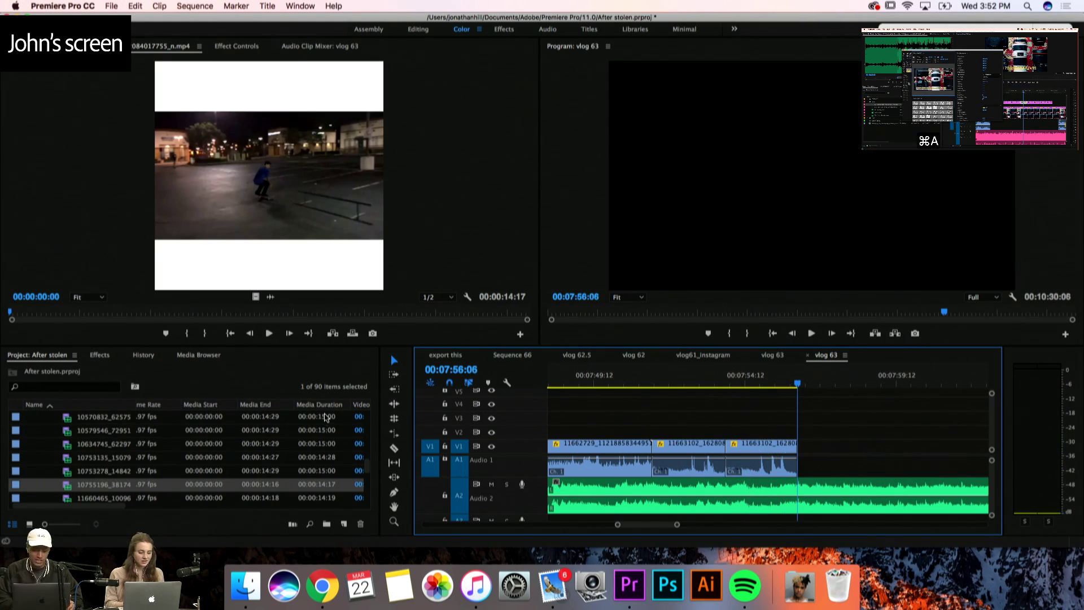
Play the 10755196 night skate source clip from near its beginning
scroll(78, 459, "down", 2)
left_click(22, 318)
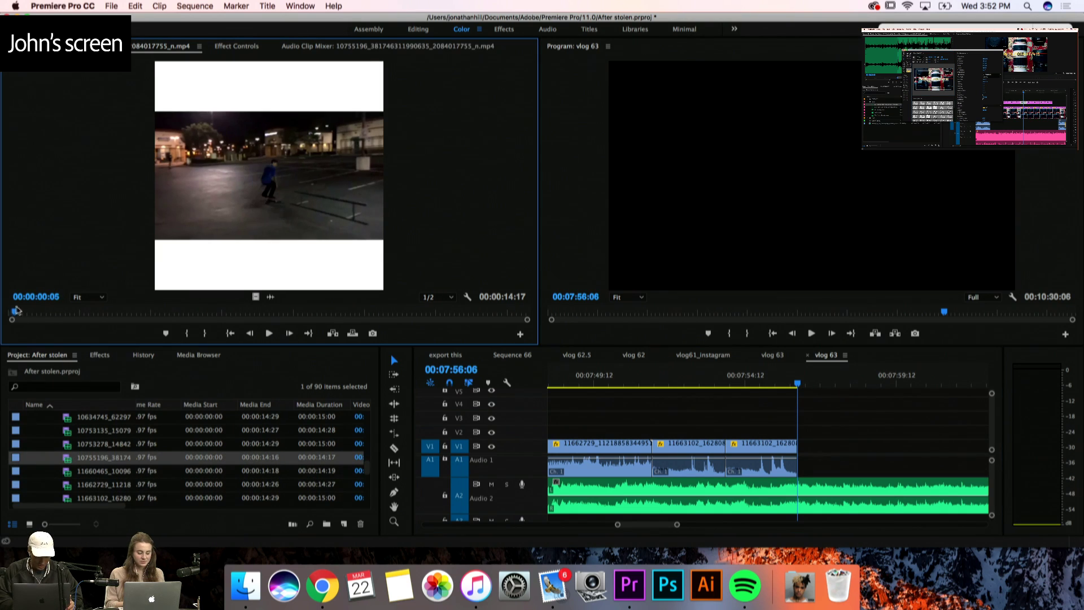
key("space")
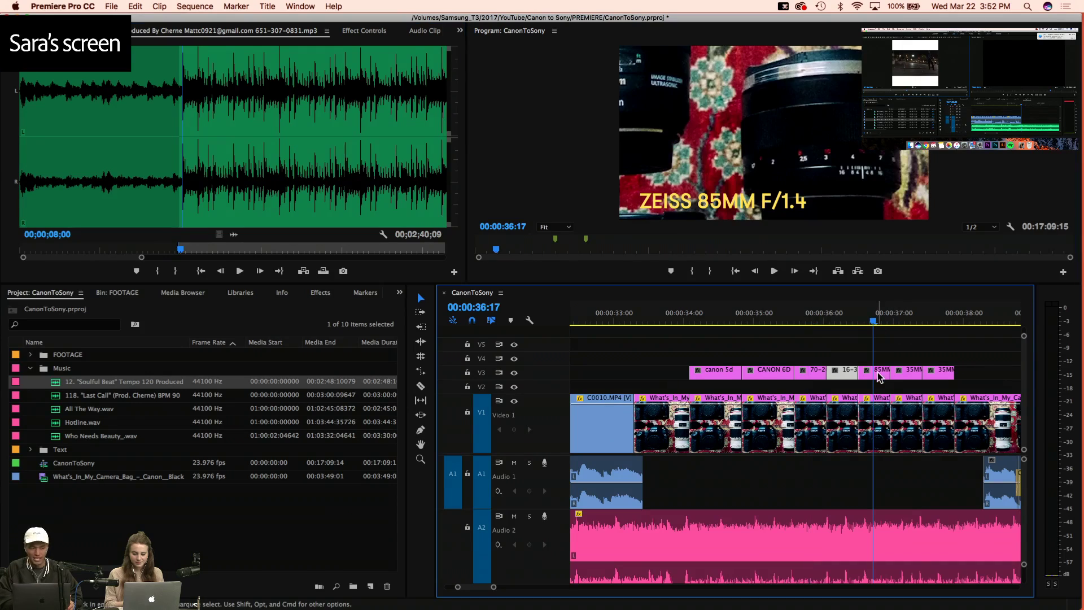
In the CanonToSony project, open the 85MM title on V3 for editing
double_click(867, 373)
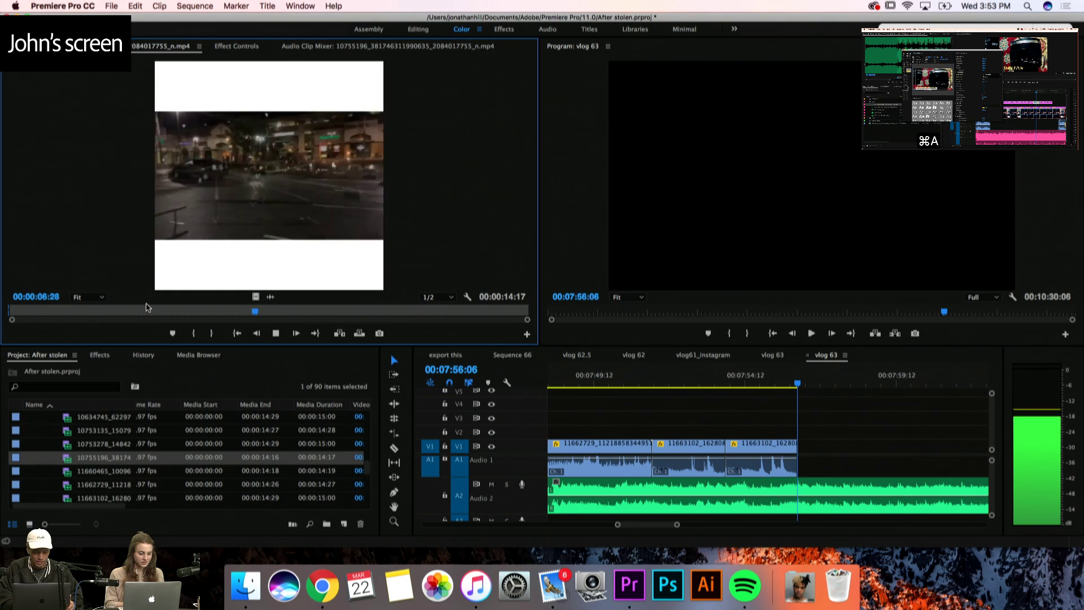
In the After stolen project, stop the night skate source clip and mark its out point at 00:00:06:24
key("space")
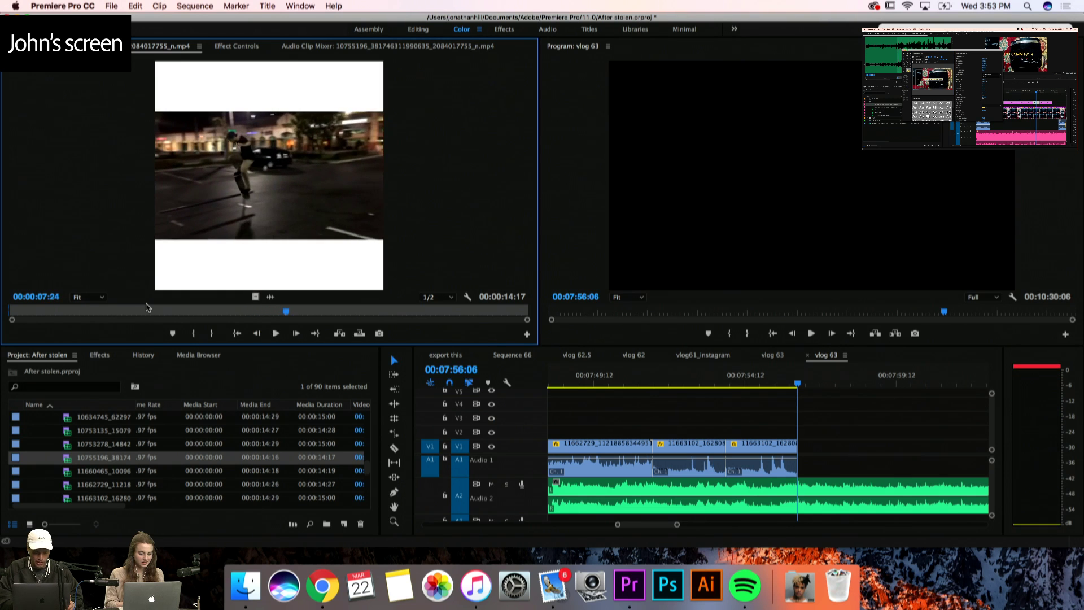
left_click_drag(234, 314, 252, 318)
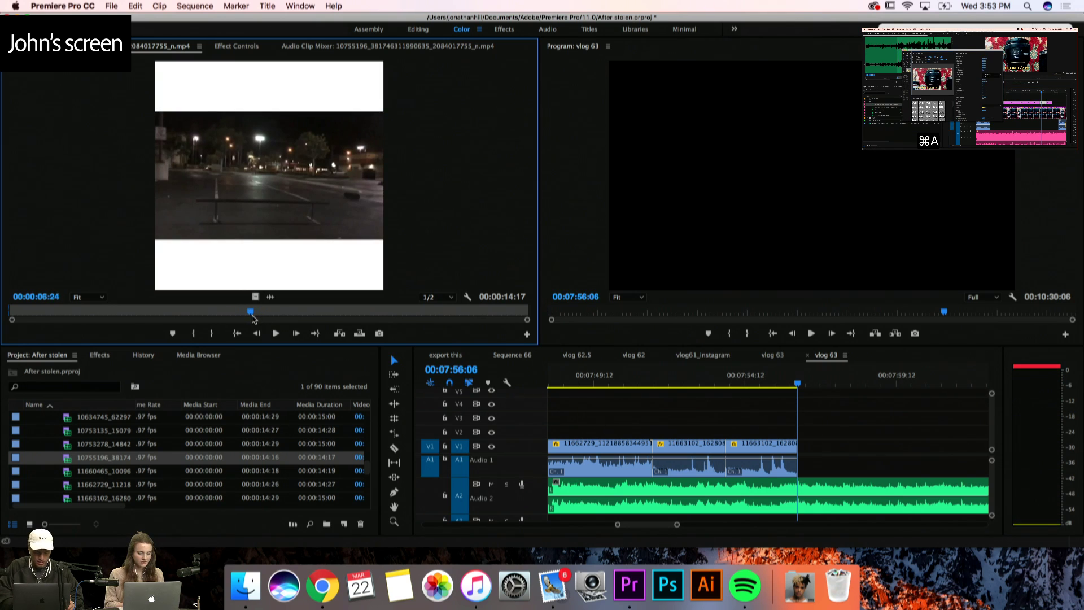
key("o")
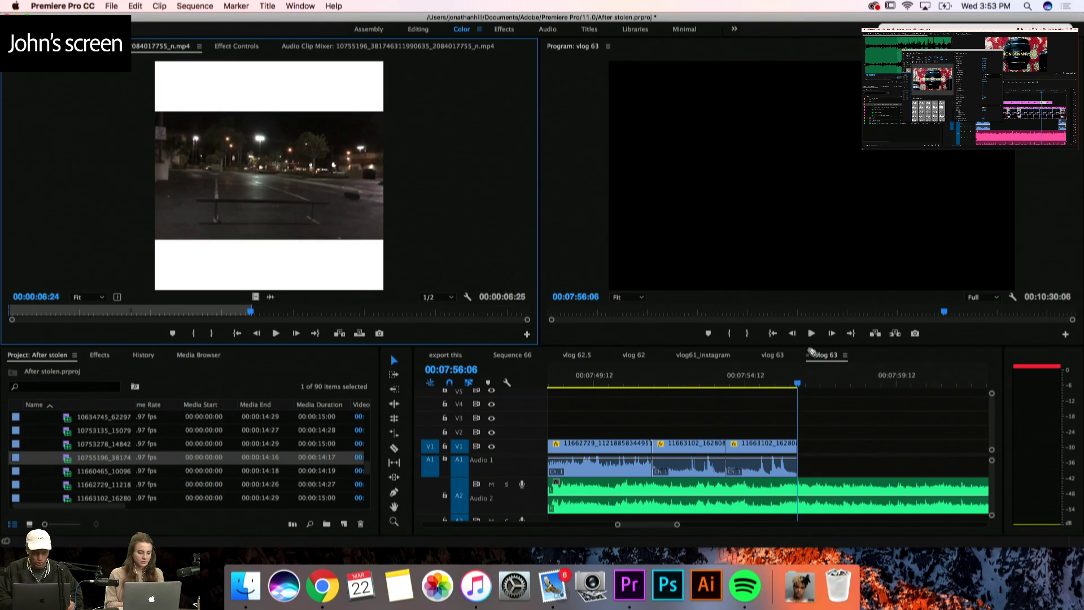
Move the 11672282 clip and its audio along the vlog 63 timeline to about 00:09:00 to make room
left_click_drag(799, 378, 343, 211)
scroll(638, 425, "right", 3)
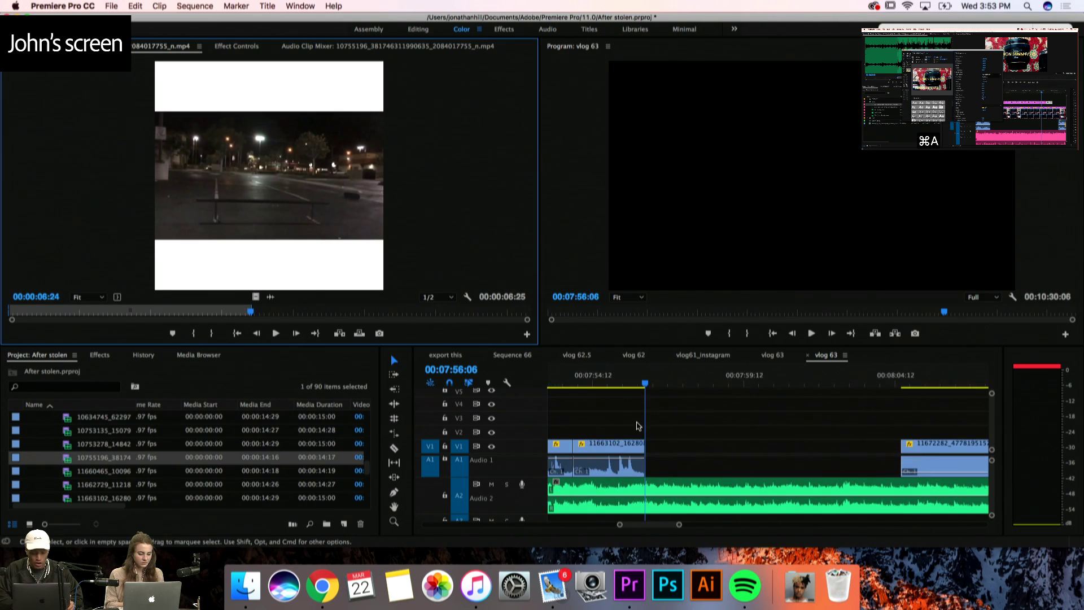
left_click(816, 447)
key("minus")
key("minus")
key("minus")
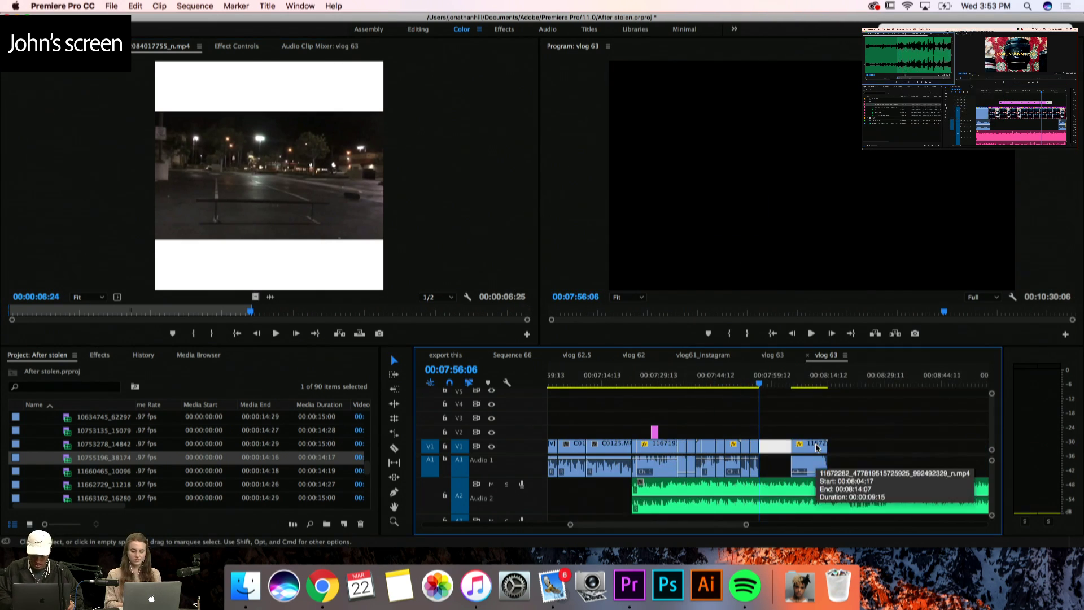
left_click_drag(816, 448, 976, 452)
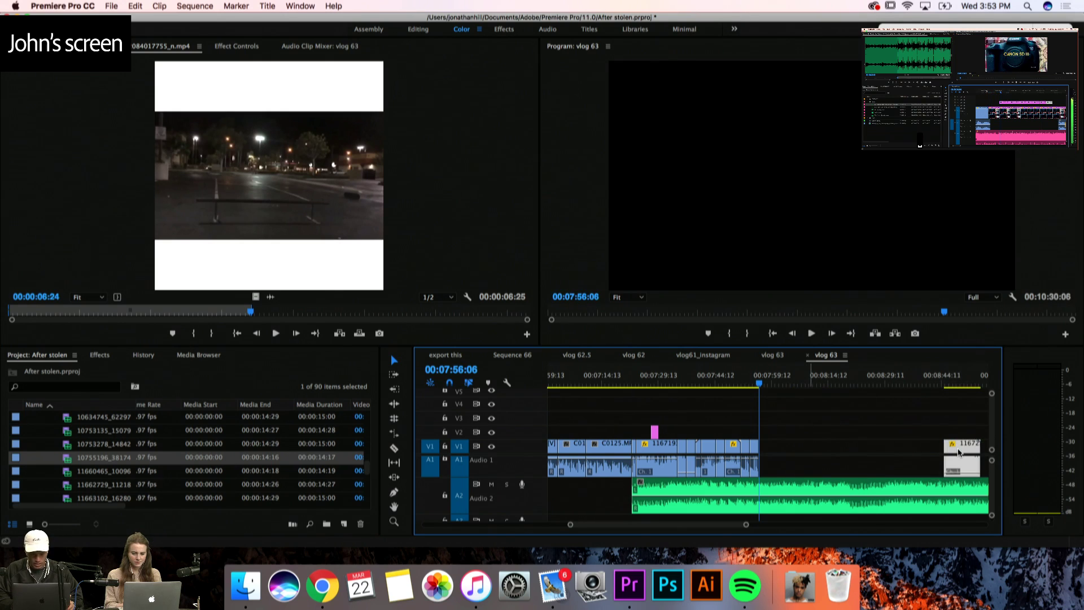
scroll(891, 450, "right", 3)
left_click_drag(891, 450, 958, 451)
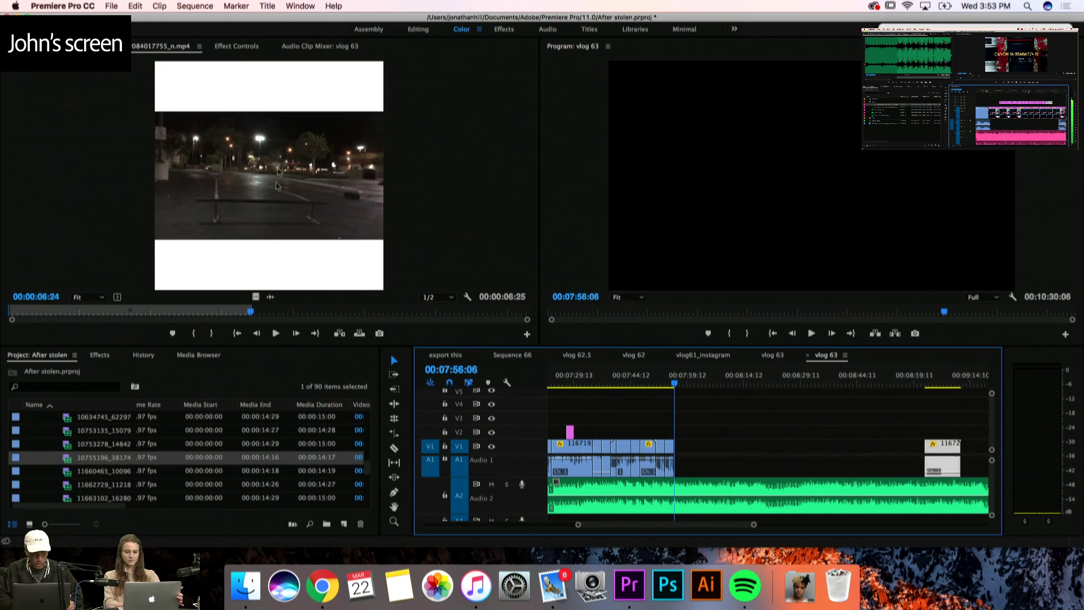
Place only the video of the marked 10755196 clip on V1 at 00:07:56:06, directly after the last skate clip
left_click(271, 297)
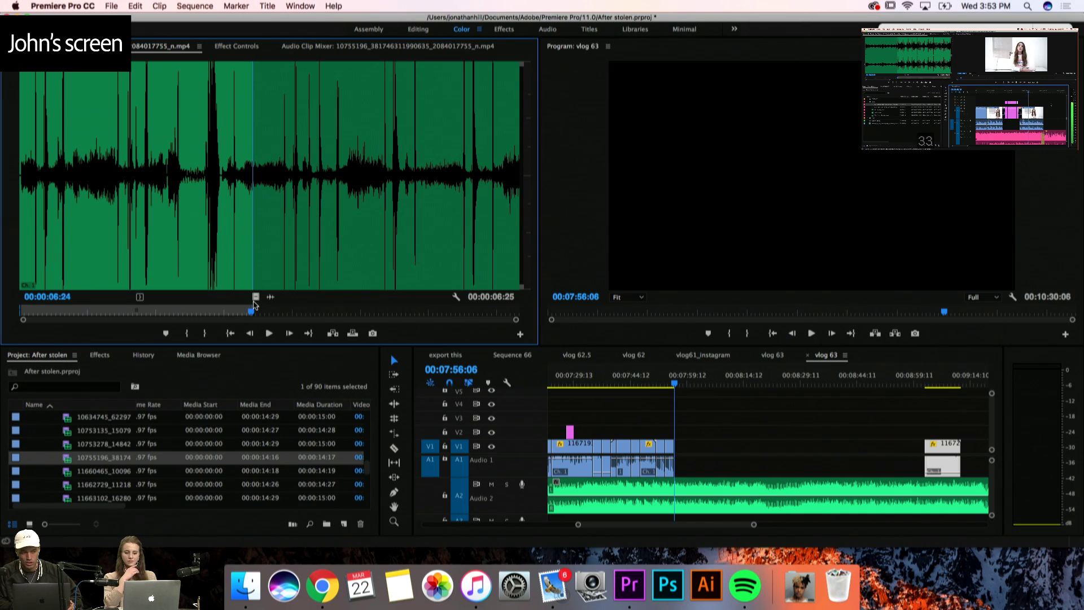
left_click(255, 295)
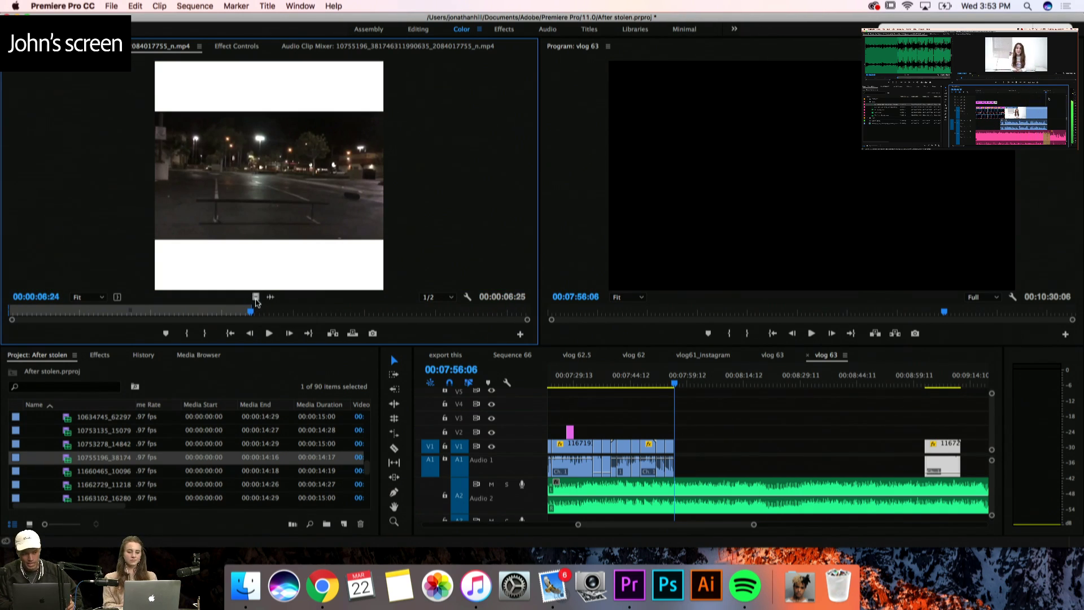
left_click_drag(476, 326, 681, 455)
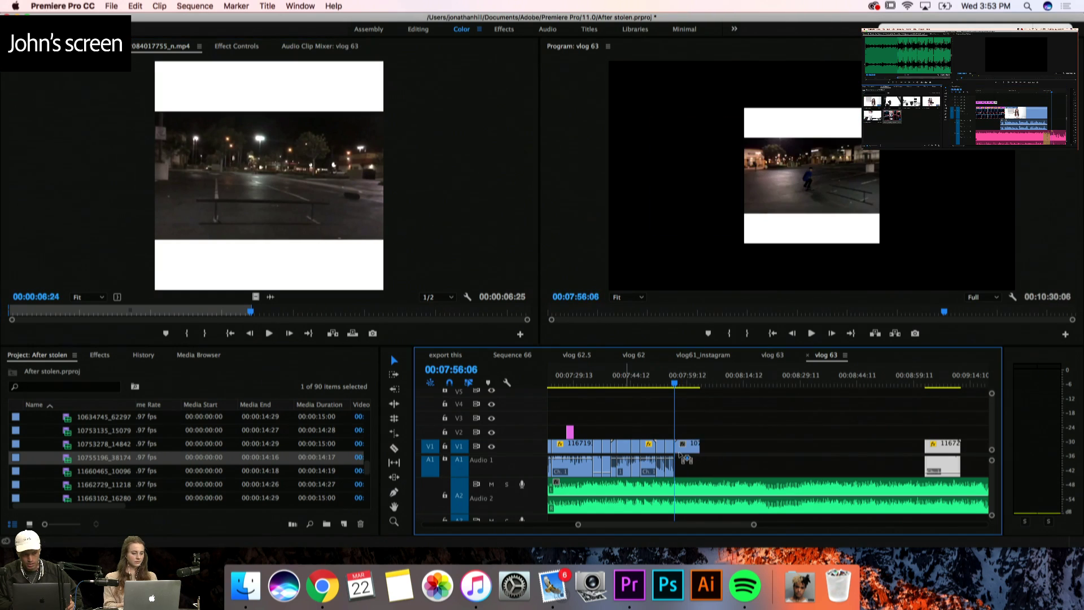
Set the scale of the newly placed 10755196 clip on V1 to 157
key("=")
key("=")
key("=")
key("=")
key("=")
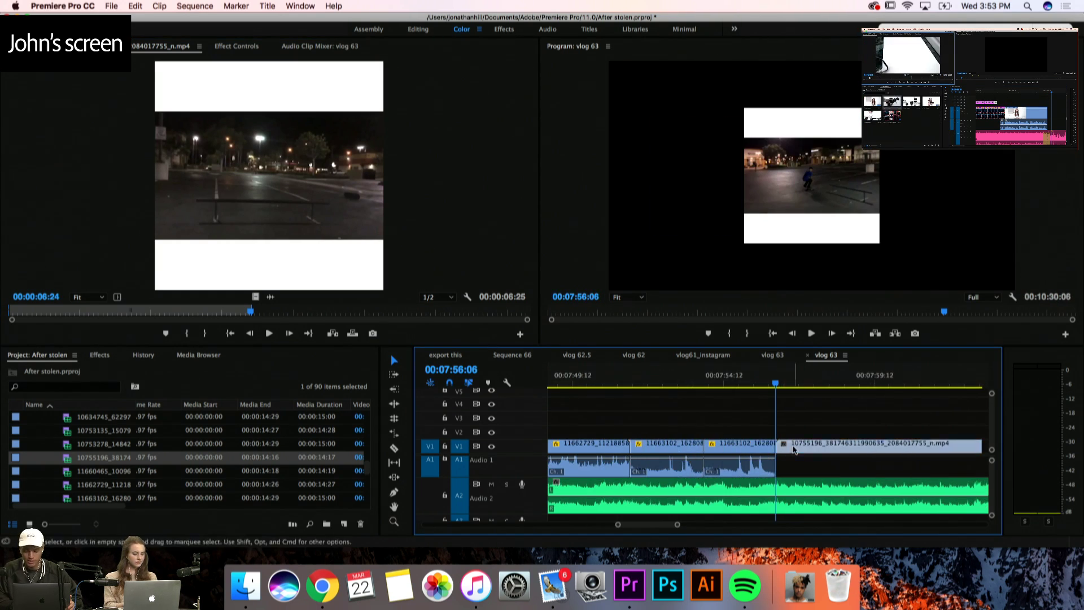
scroll(794, 449, "right", 2)
double_click(794, 449)
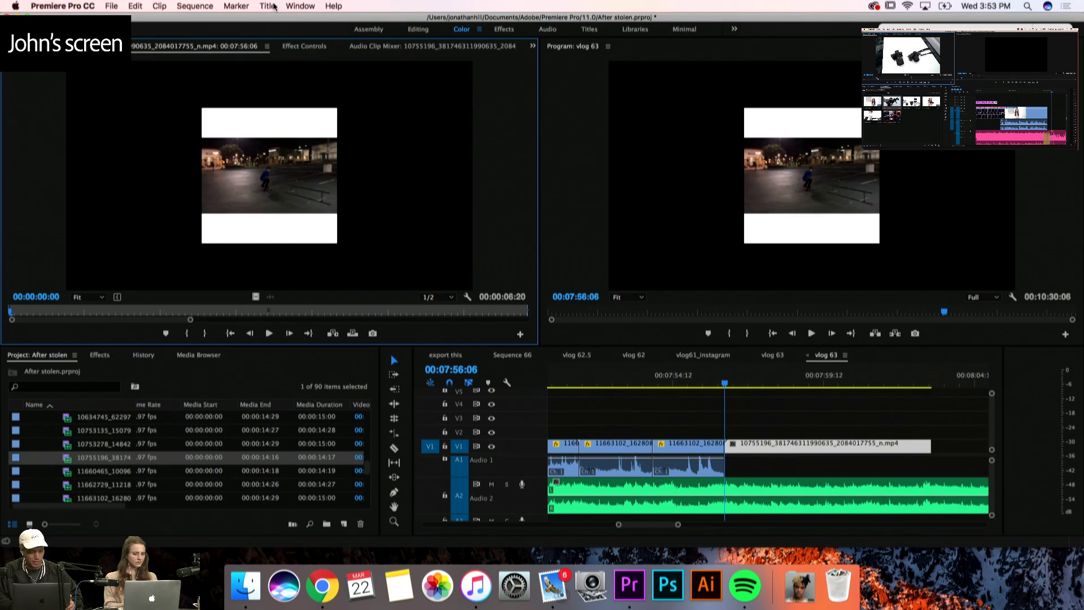
left_click(304, 45)
left_click_drag(170, 115, 194, 4)
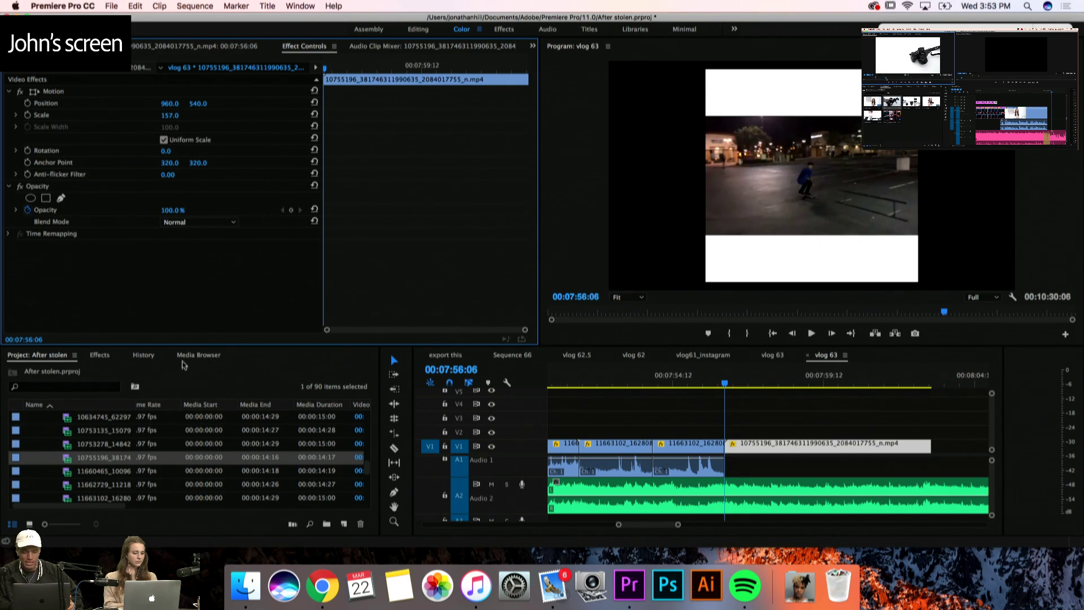
Find the Crop video effect and apply it to the 10755196 clip on V1
left_click(107, 356)
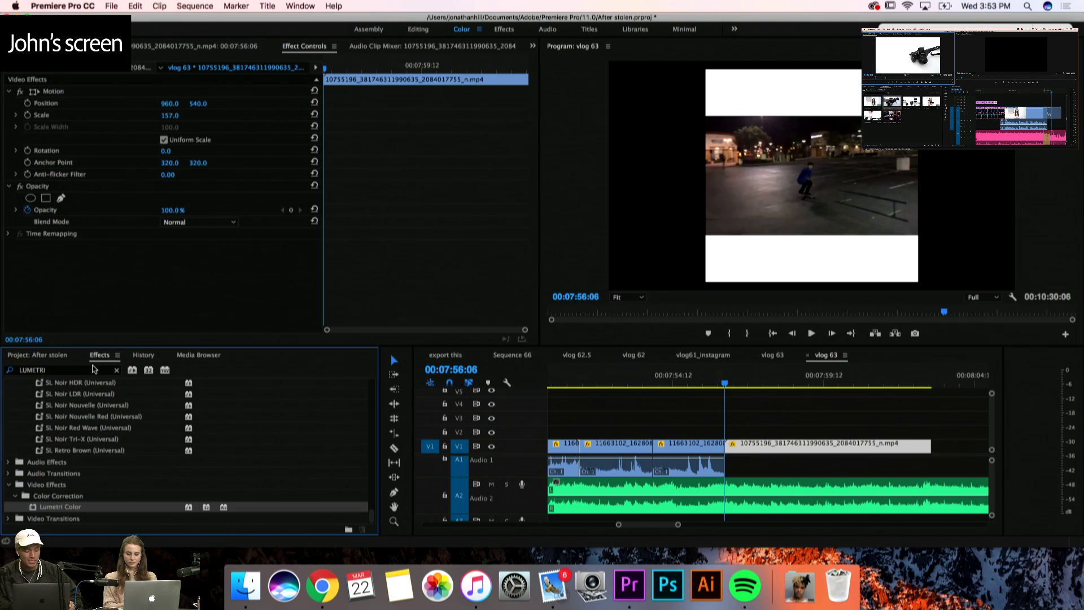
left_click(89, 369)
key("super+a")
type("CROP")
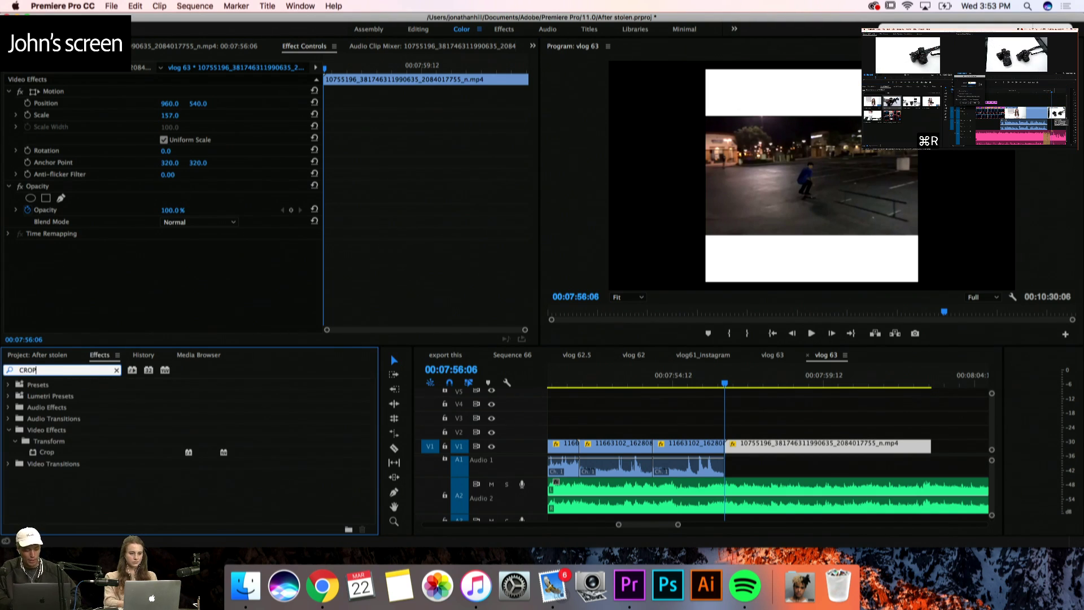
left_click(42, 452)
left_click_drag(653, 365, 786, 450)
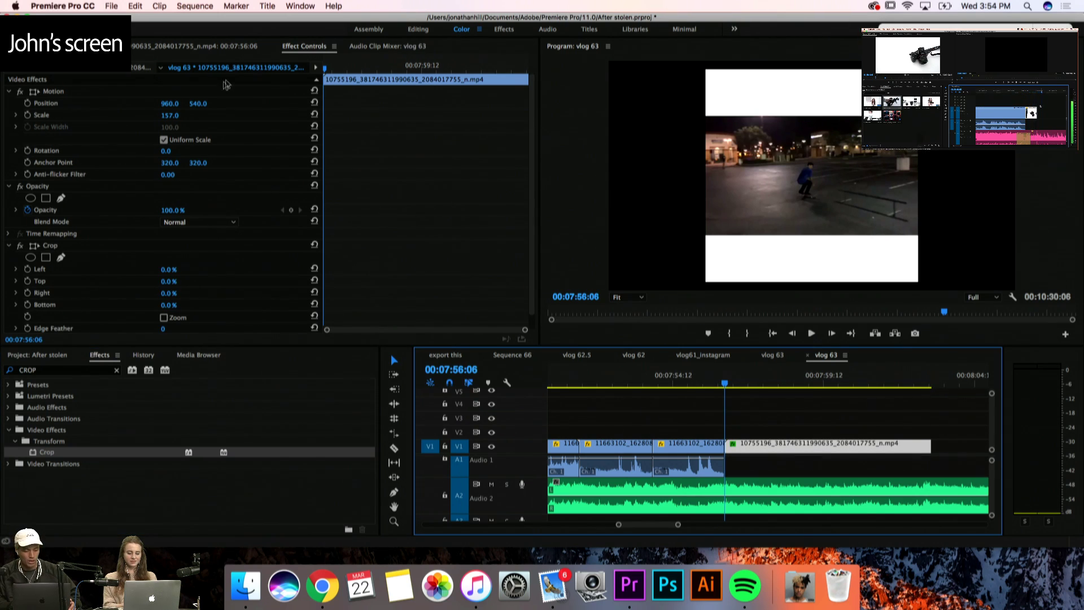
Try cropping the 10755196 clip by 22% at the top and 23% at the bottom, and undo both crop values
left_click(780, 418)
left_click(779, 446)
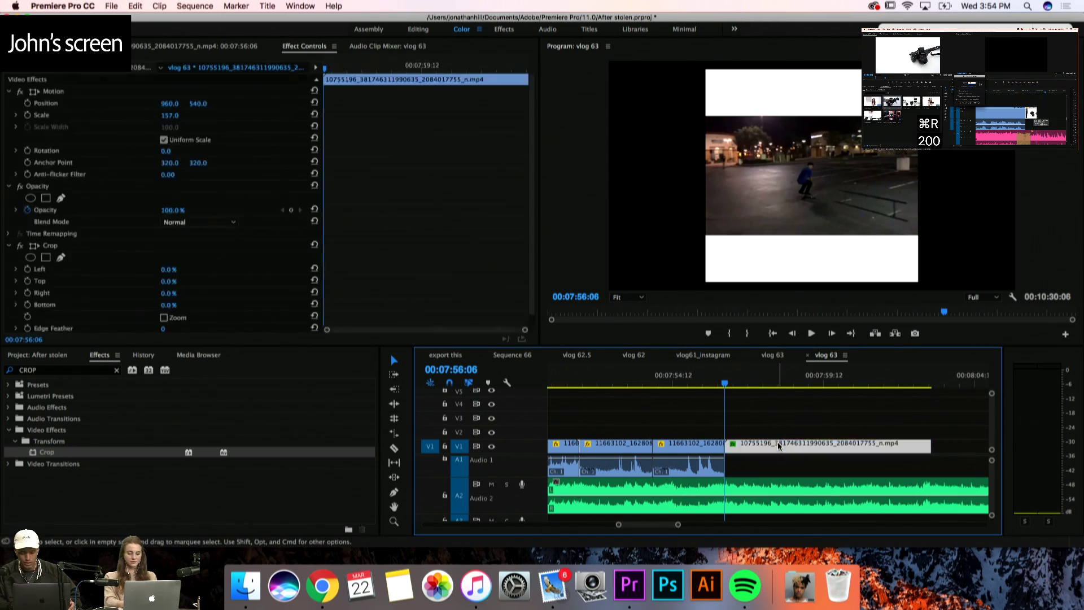
left_click(190, 47)
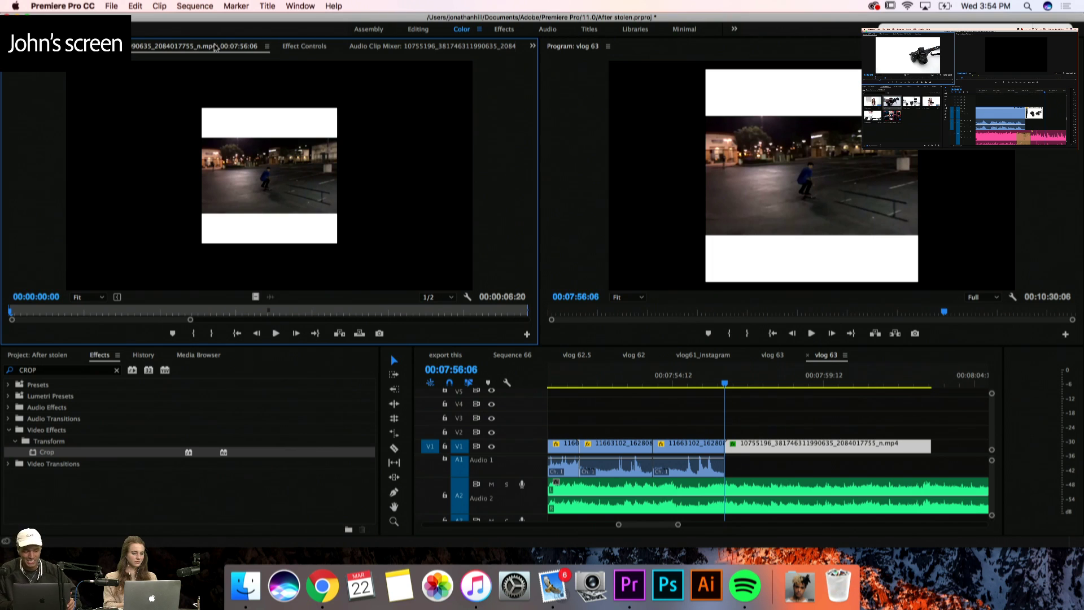
left_click(313, 47)
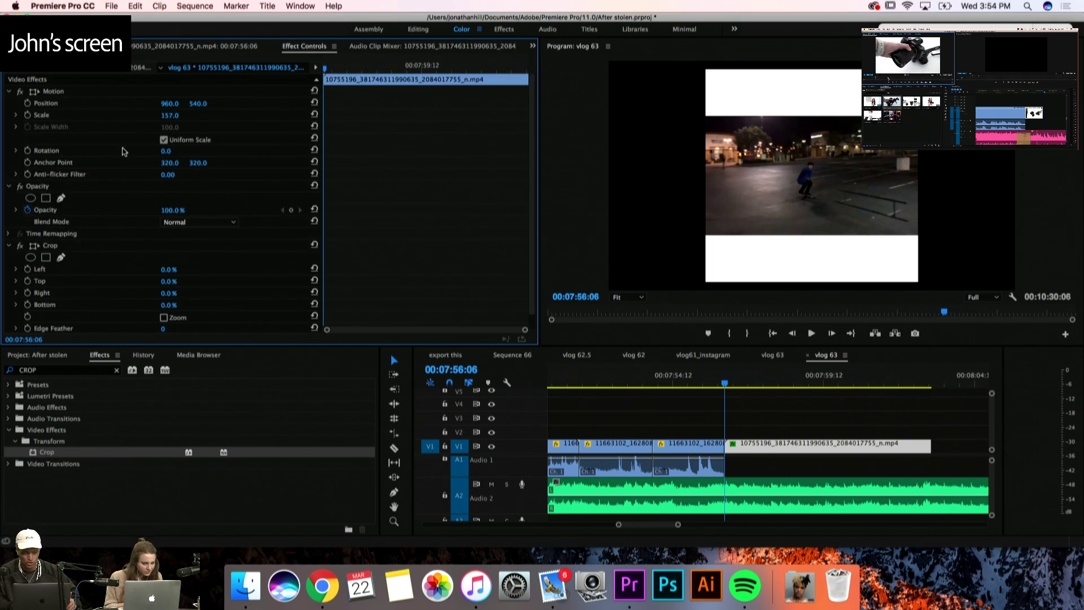
scroll(80, 189, "down", 1)
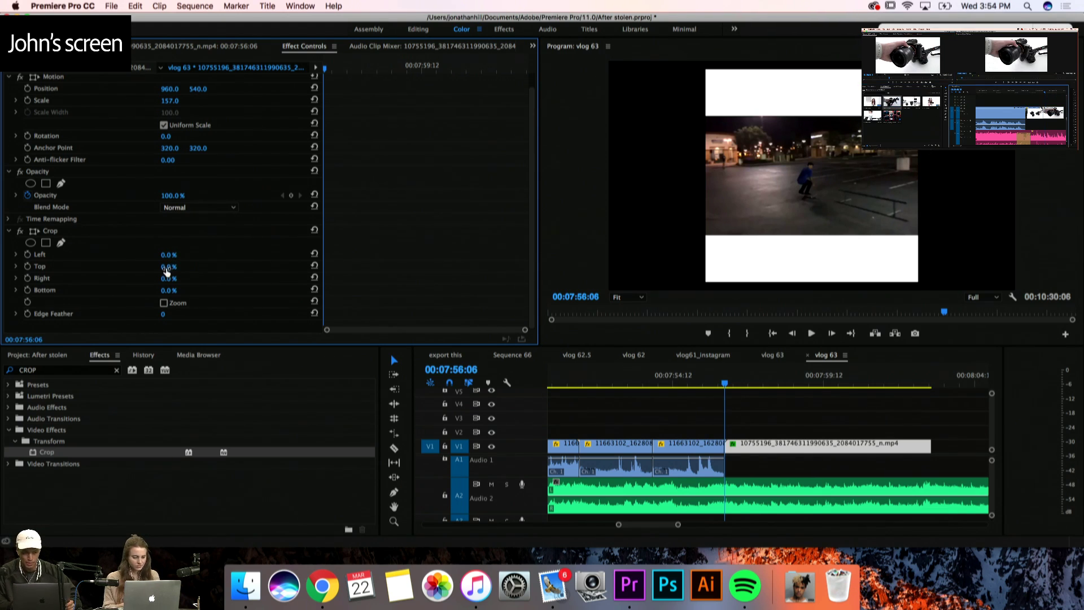
mouse_move(167, 273)
left_mouse_down()
mouse_move(197, 273)
mouse_move(176, 268)
mouse_move(175, 291)
mouse_move(188, 290)
mouse_move(176, 291)
left_mouse_up()
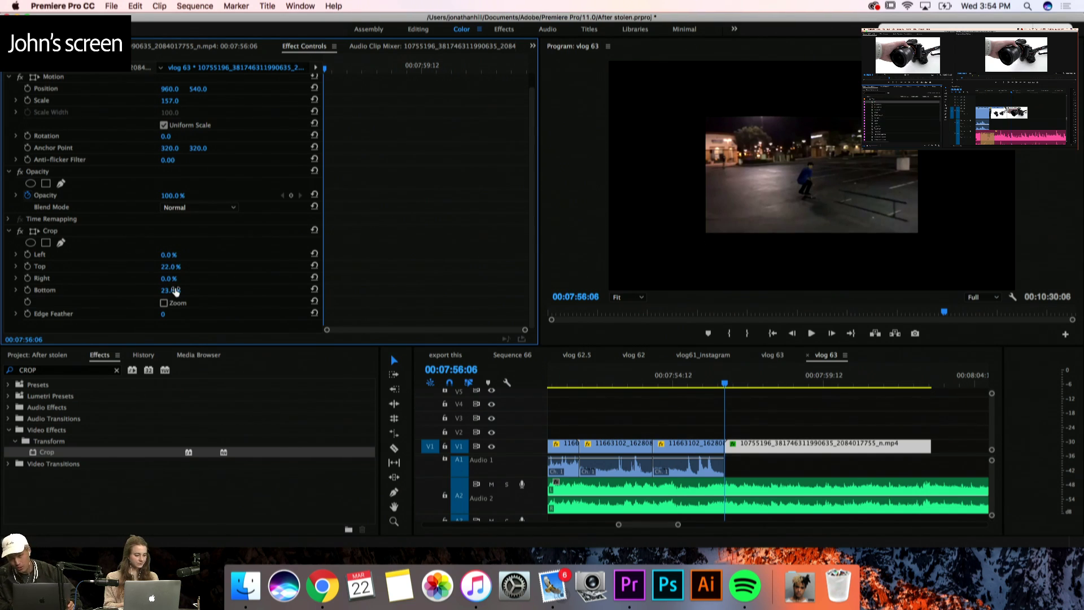
key("super+z")
key("super+z")
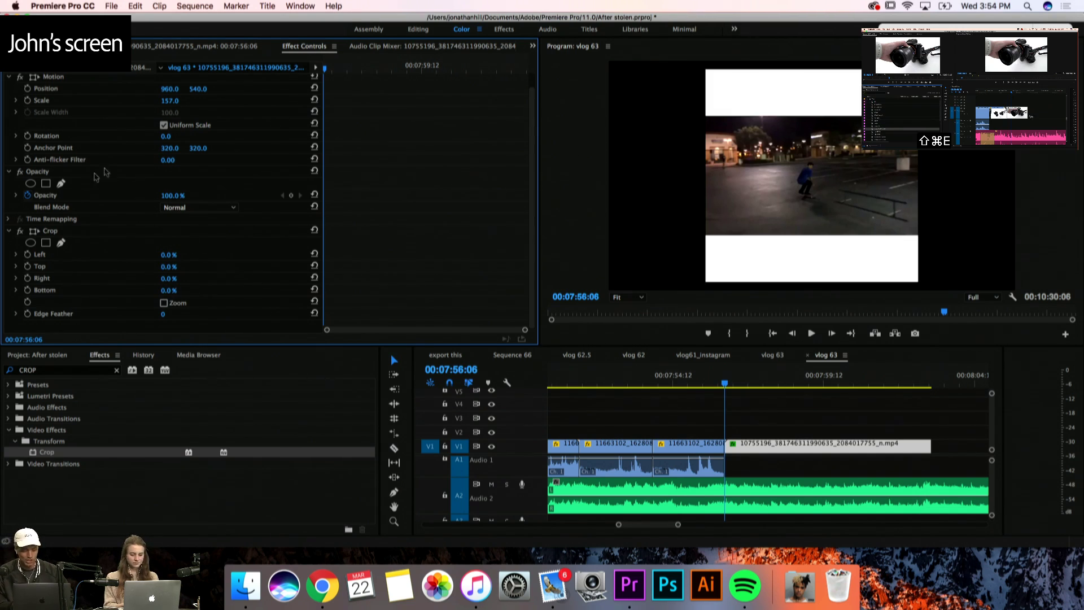
Enlarge the 10755196 clip to a scale of 309 to fill the frame and push its white bars out of view
scroll(96, 177, "up", 1)
left_click(170, 115)
type("258")
key("Return")
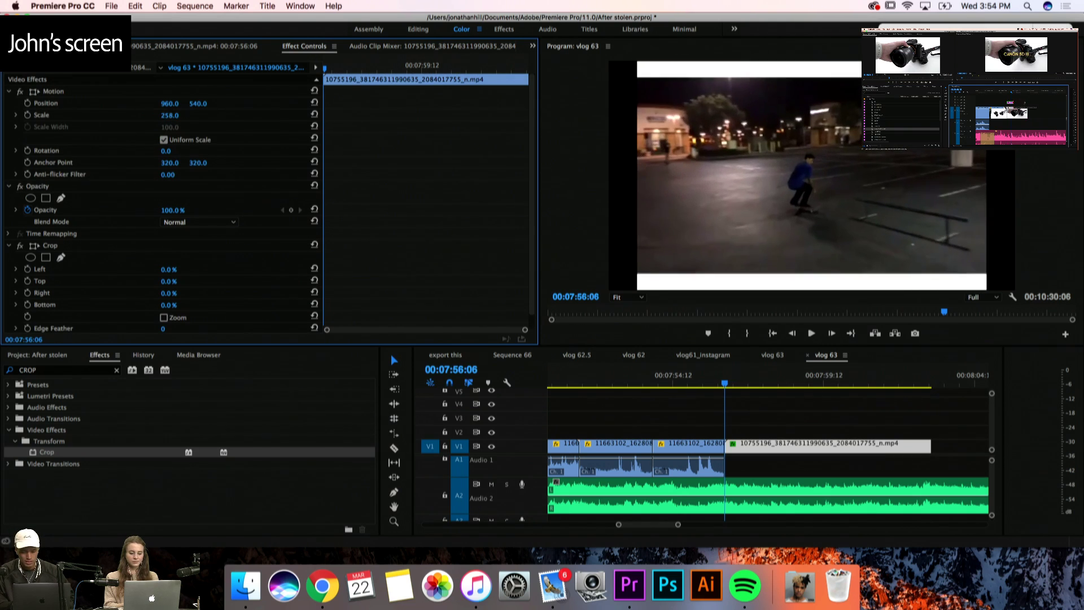
left_click_drag(170, 115, 189, 115)
Play through the enlarged 10755196 clip and return the playhead to its beginning at 00:07:56:08
key("space")
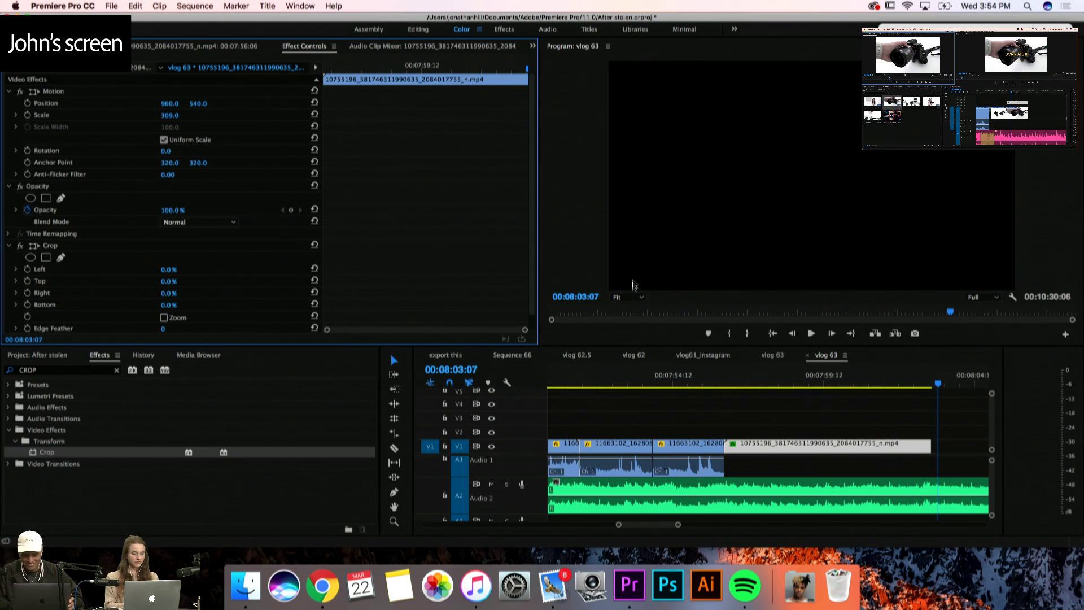
left_click(732, 375)
scroll(762, 415, "right", 2)
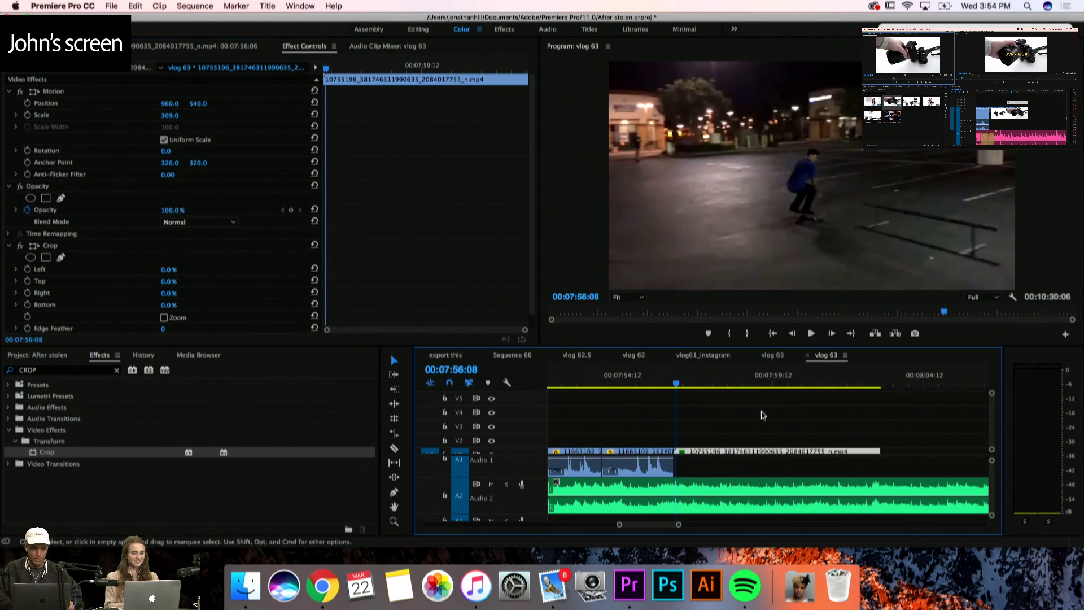
scroll(763, 415, "right", 1)
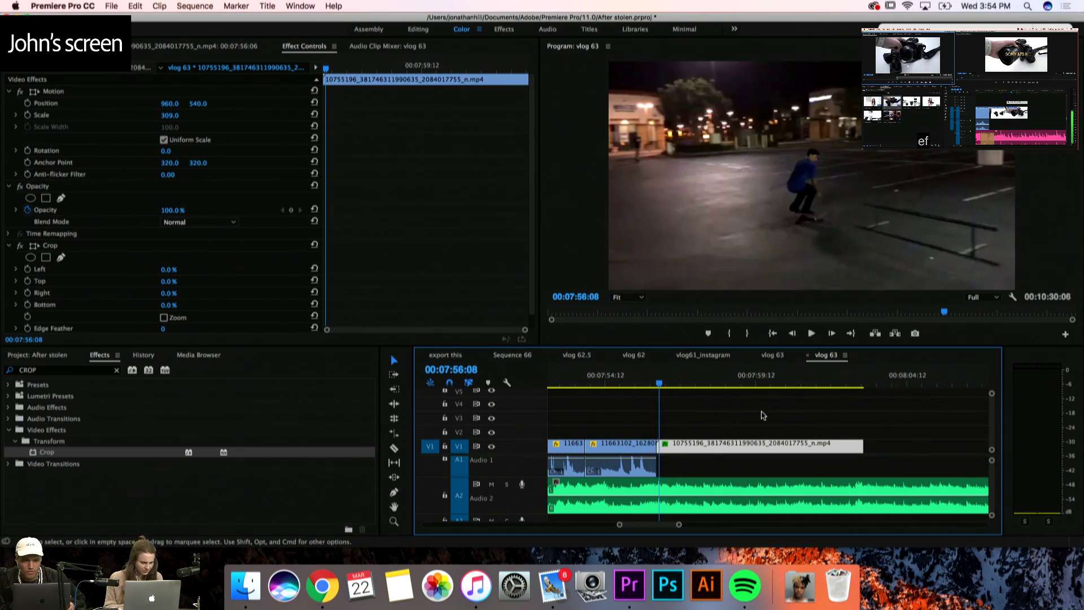
key("super+s")
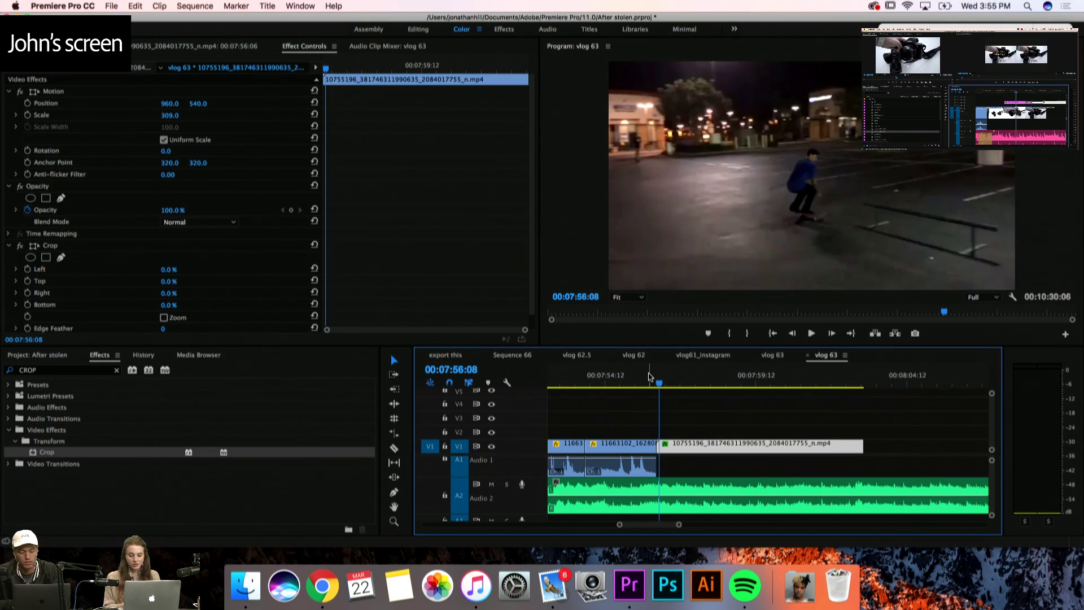
Play from just before the 10755196 clip and park the playhead at 00:07:58:01, after the skater's landing
left_click(649, 377)
key("space")
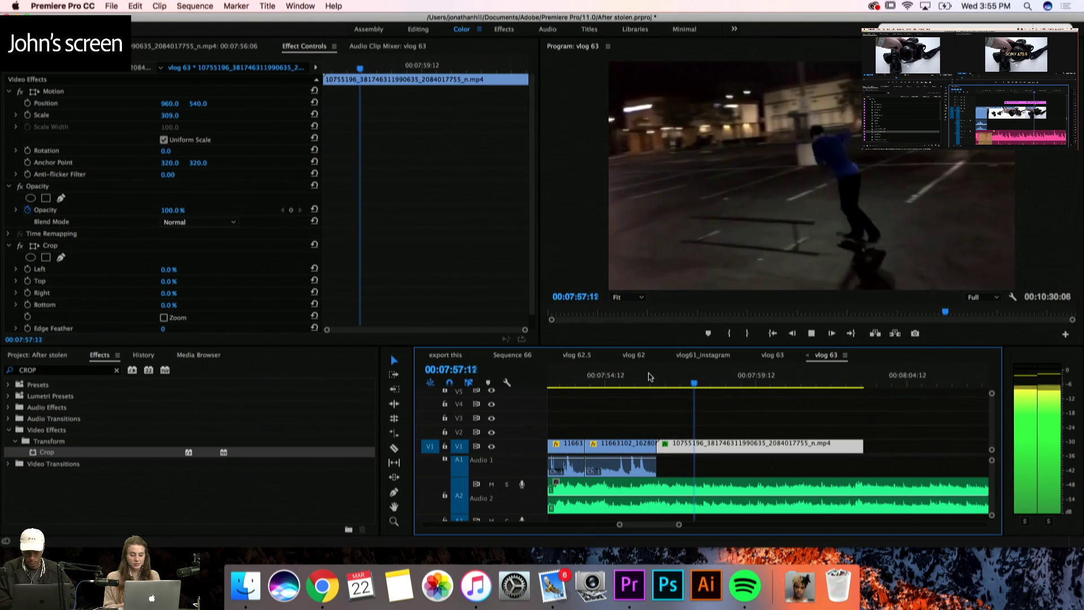
key("space")
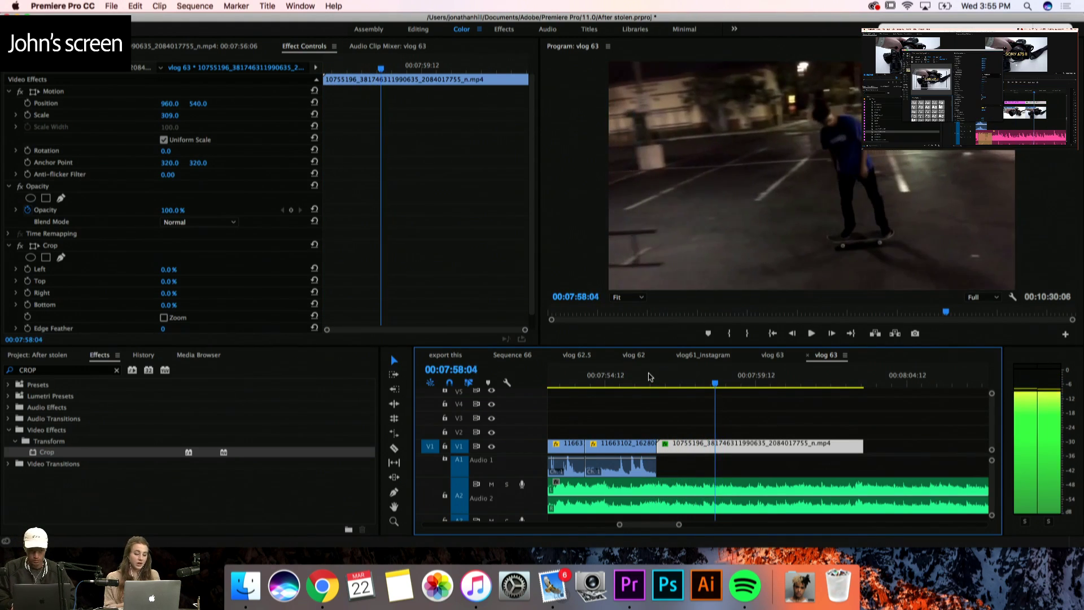
key("Left")
key("Left")
key("Left")
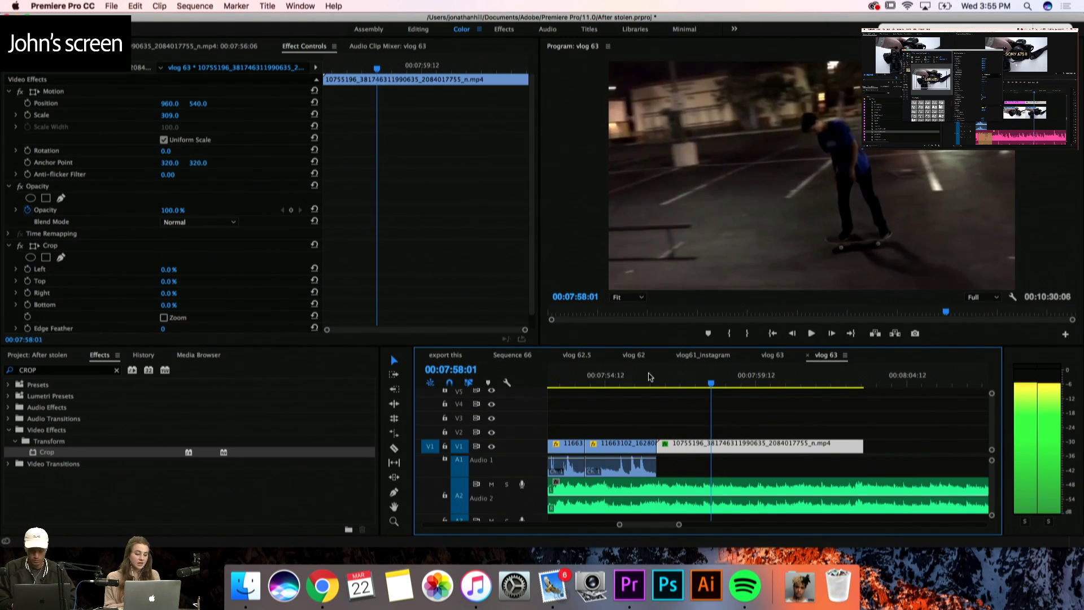
key("c")
left_click(712, 443)
key("space")
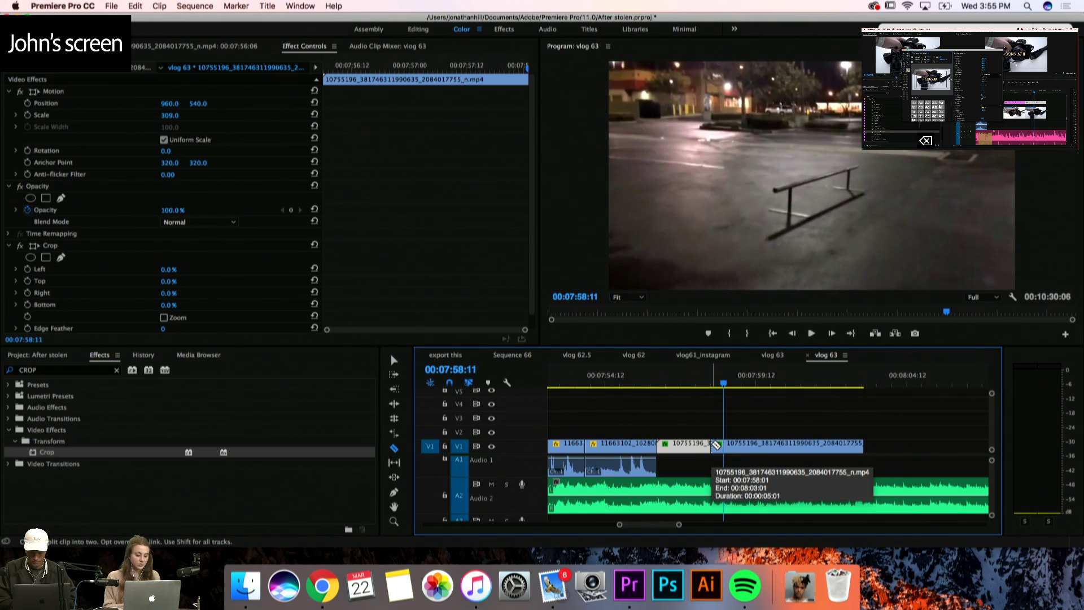
left_click(404, 361)
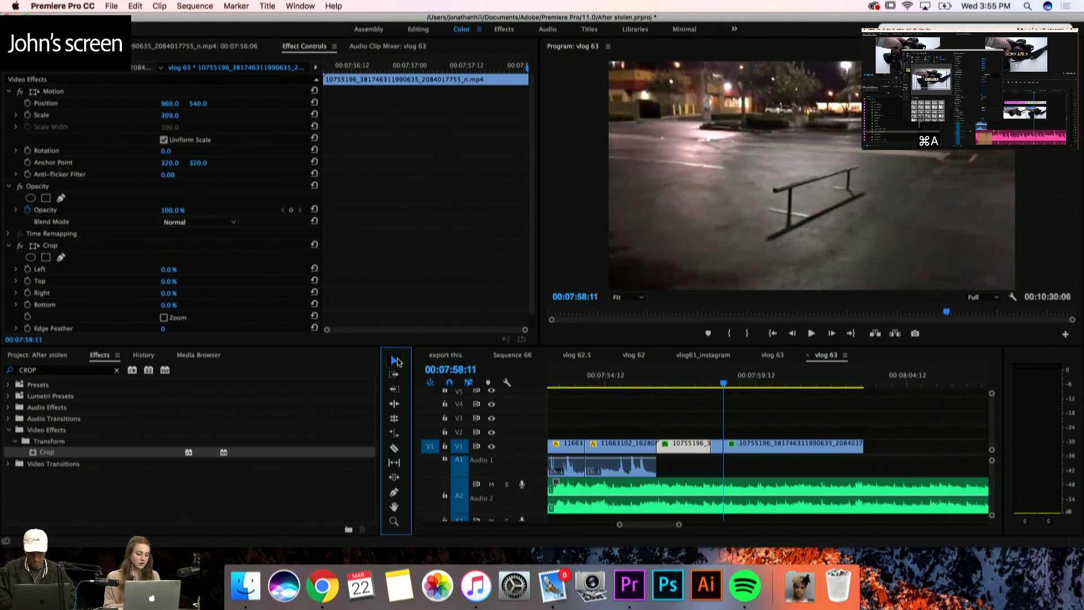
left_click(718, 447)
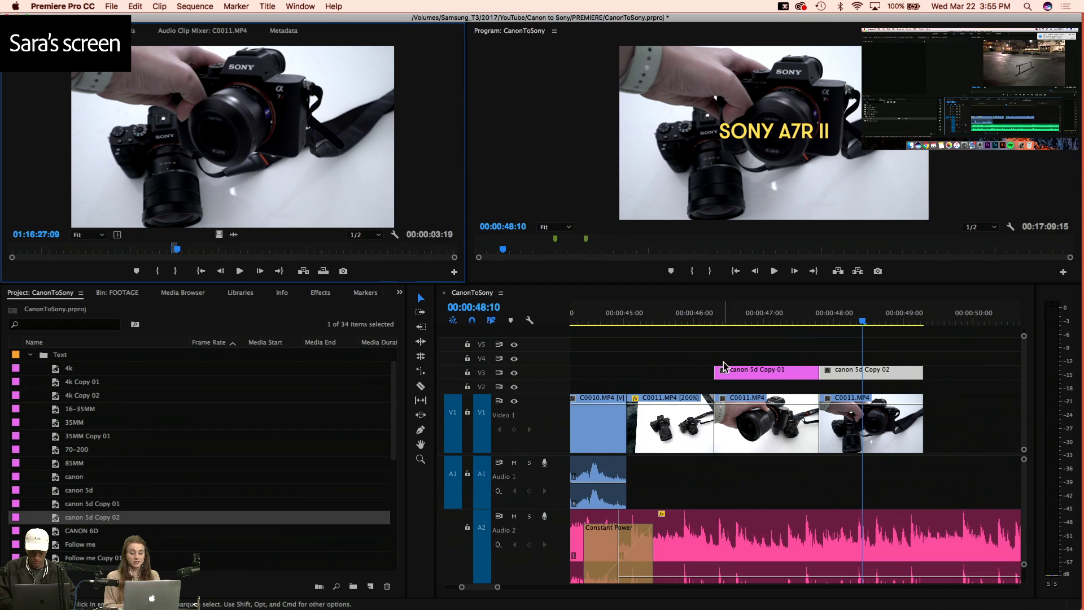
Save the CanonToSony project and review the effect settings and source footage of the 200% C0011.MP4 clip
key("super+s")
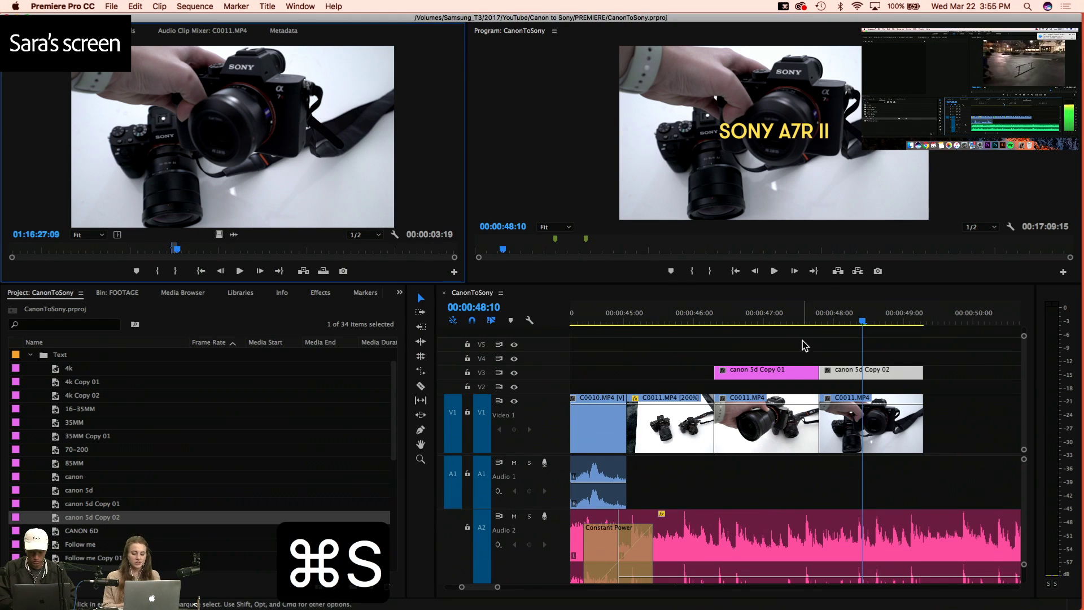
left_click(670, 314)
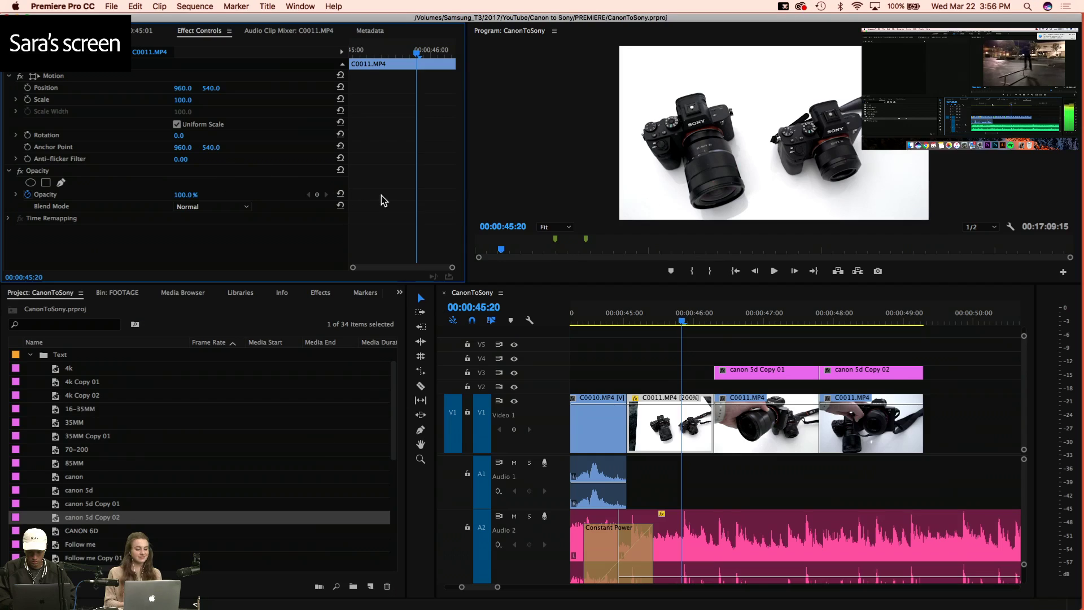
left_click(142, 30)
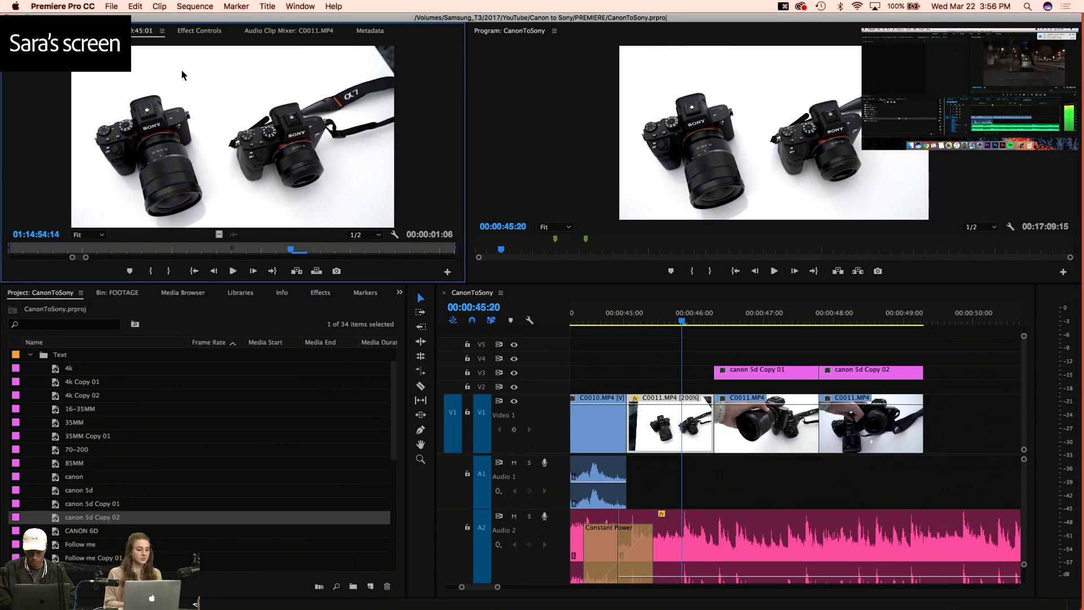
left_click(189, 36)
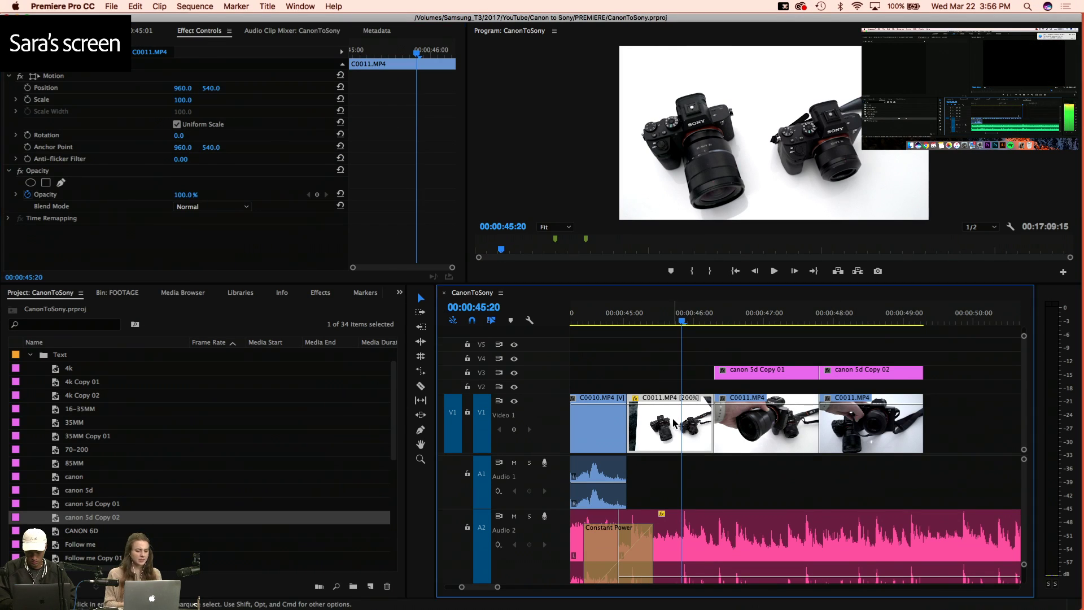
left_click(142, 31)
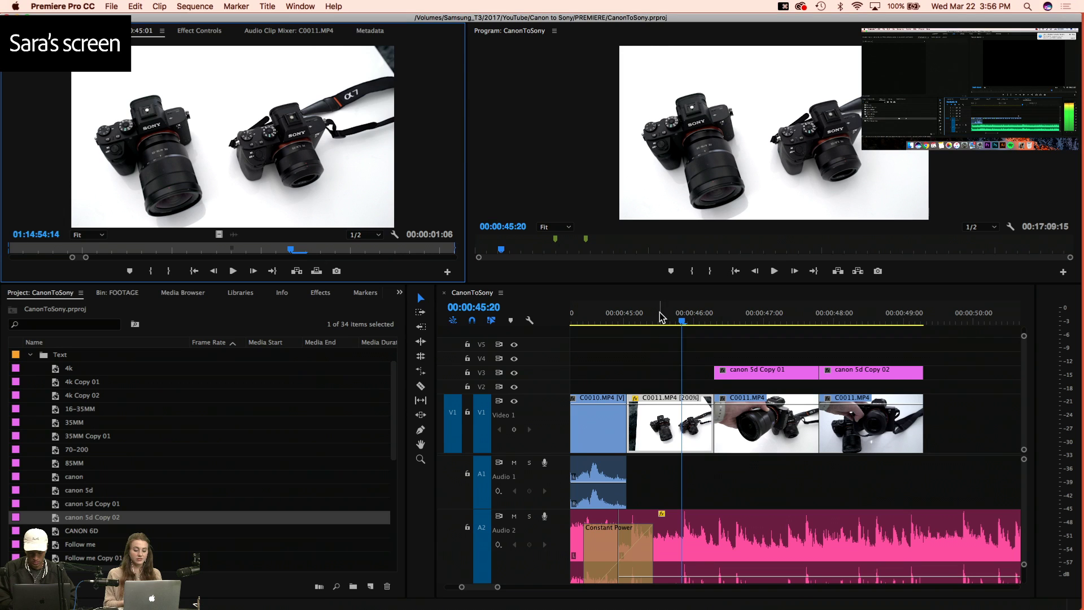
Examine the CanonToSony timeline around 00:00:44:22, both as an overview of the whole edit and in close-up
left_click_drag(670, 319, 628, 316)
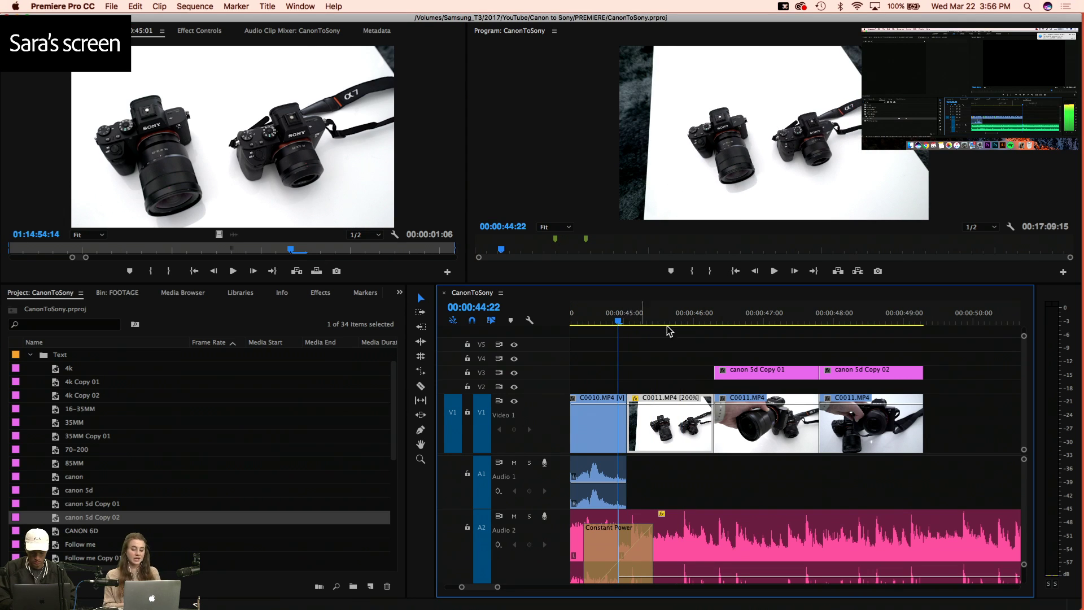
key("3")
key("3")
key("3")
key("3")
key("3")
key("3")
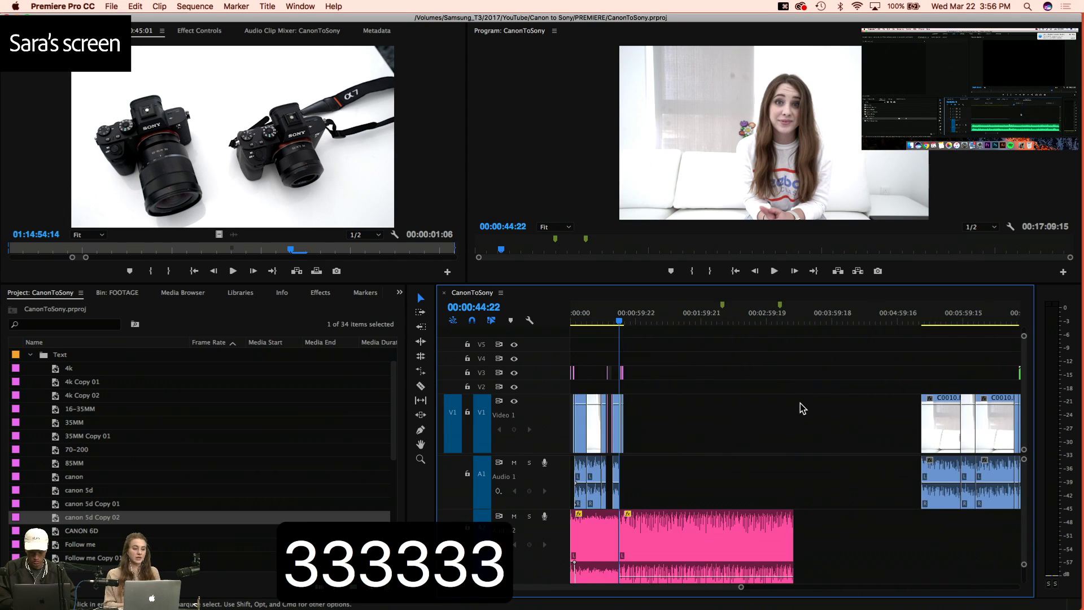
key("3")
key("3")
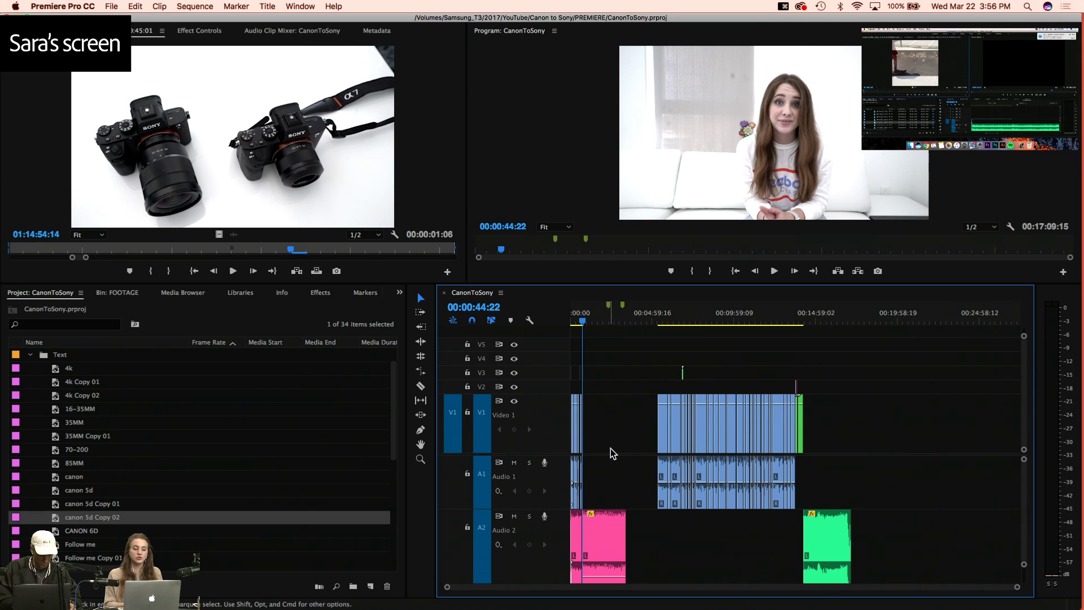
key("4")
key("4")
key("4")
key("4")
key("4")
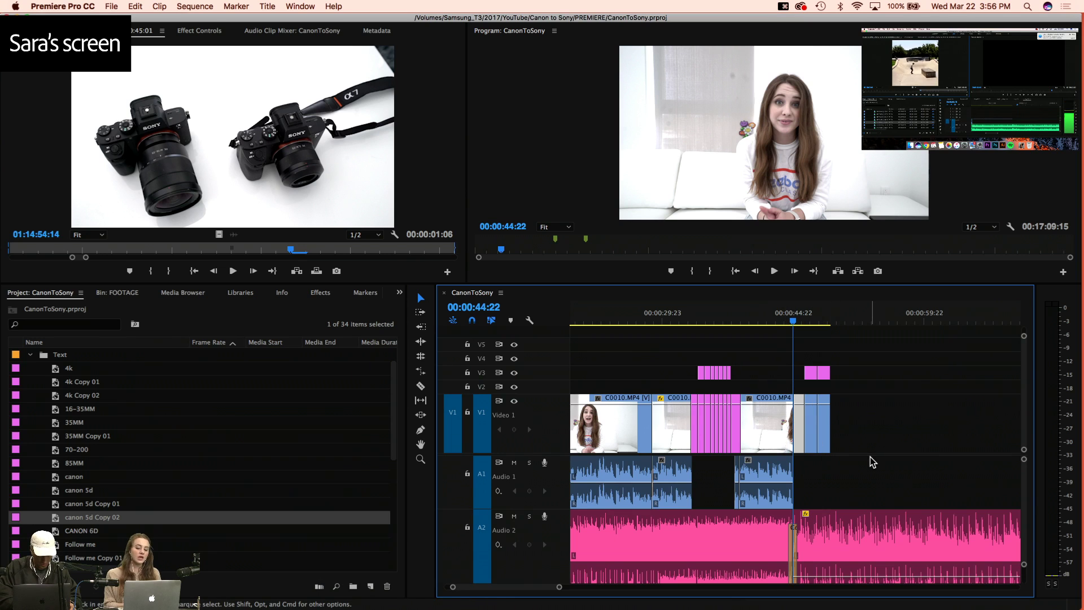
key("3")
key("3")
key("3")
key("3")
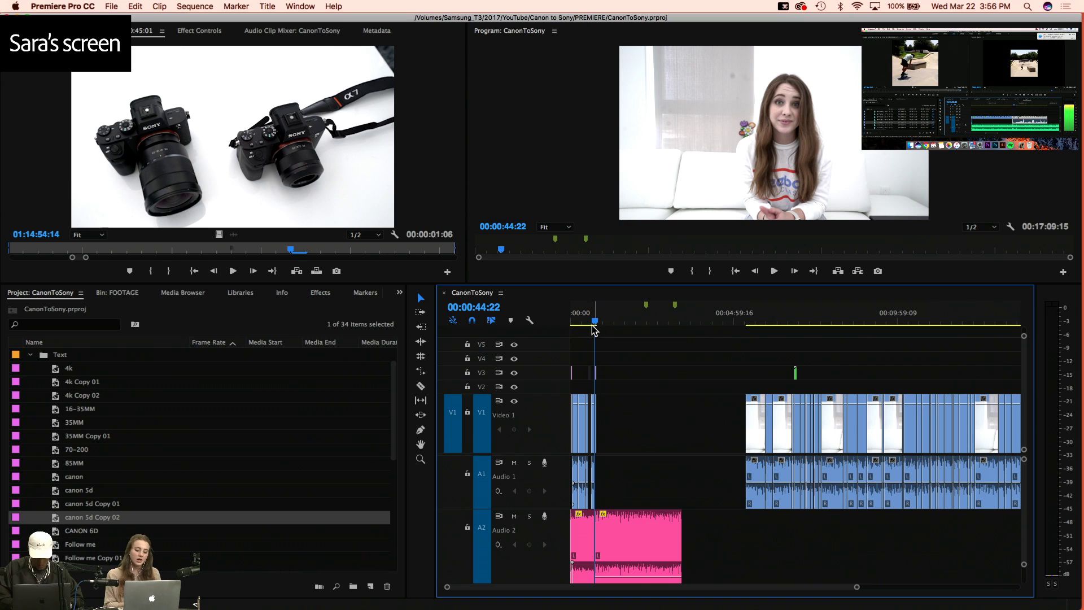
key("4")
key("4")
key("4")
key("4")
key("4")
key("4")
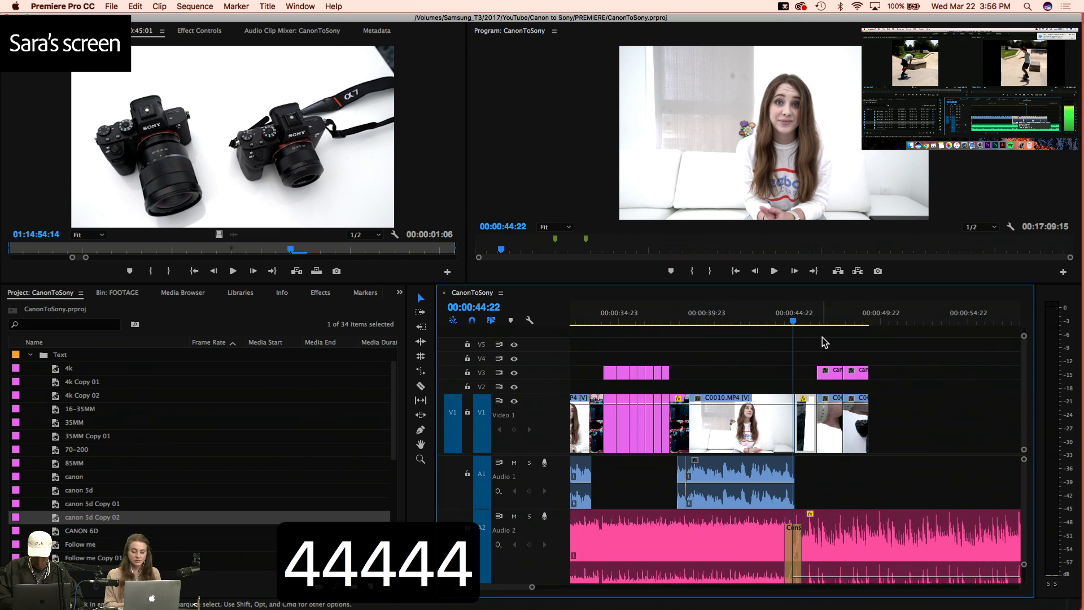
Play back the CanonToSony sequence from just before 00:00:44:22 through the SONY A7S II and SONY A7R II title shots
key("3")
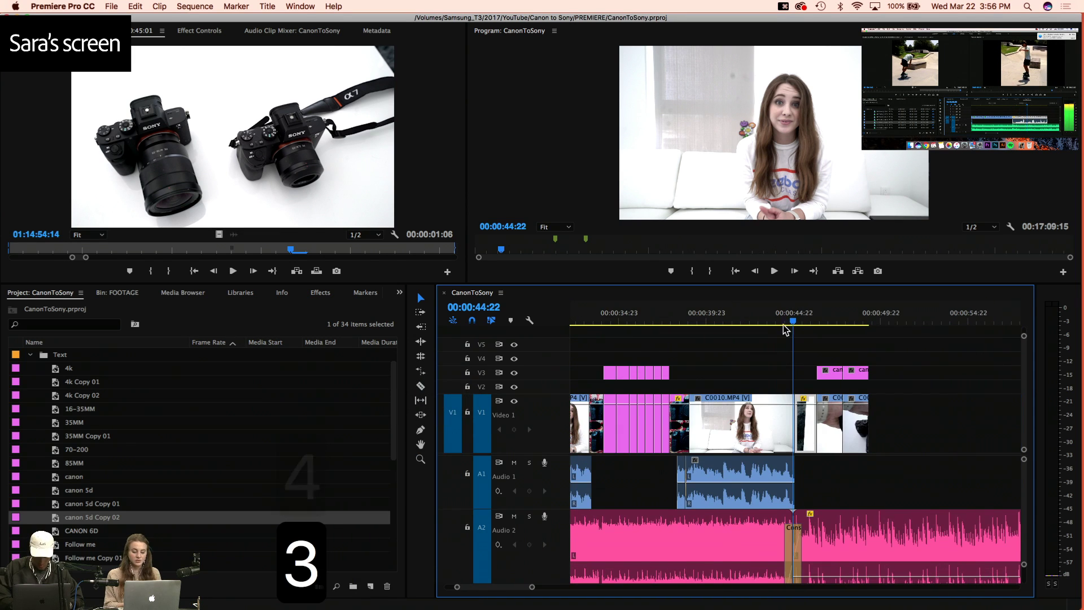
left_click(780, 327)
key("space")
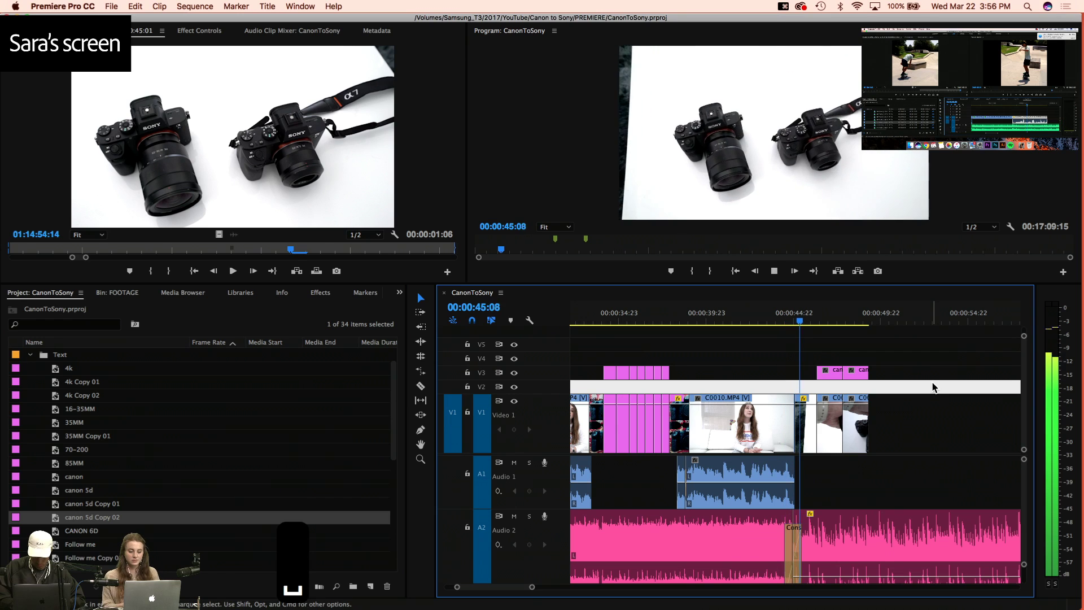
key("4")
key("4")
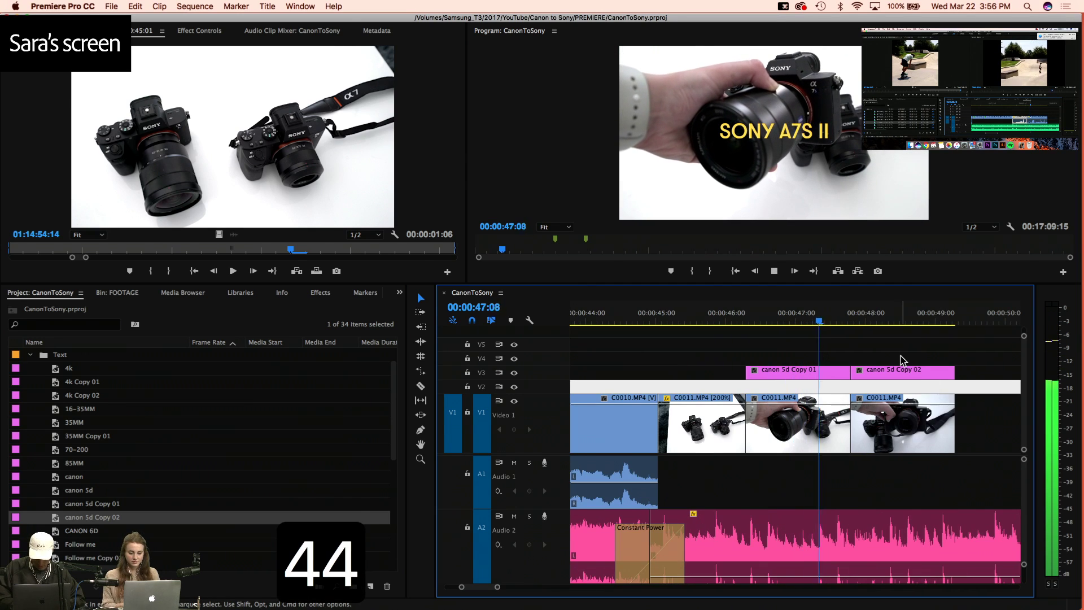
key("space")
key("space")
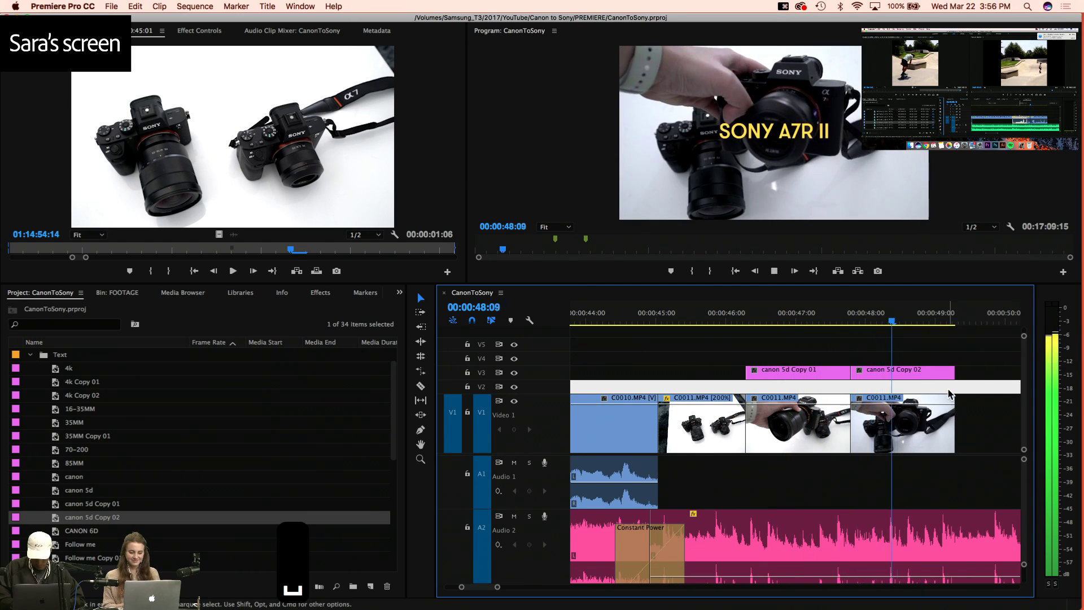
left_click(816, 322)
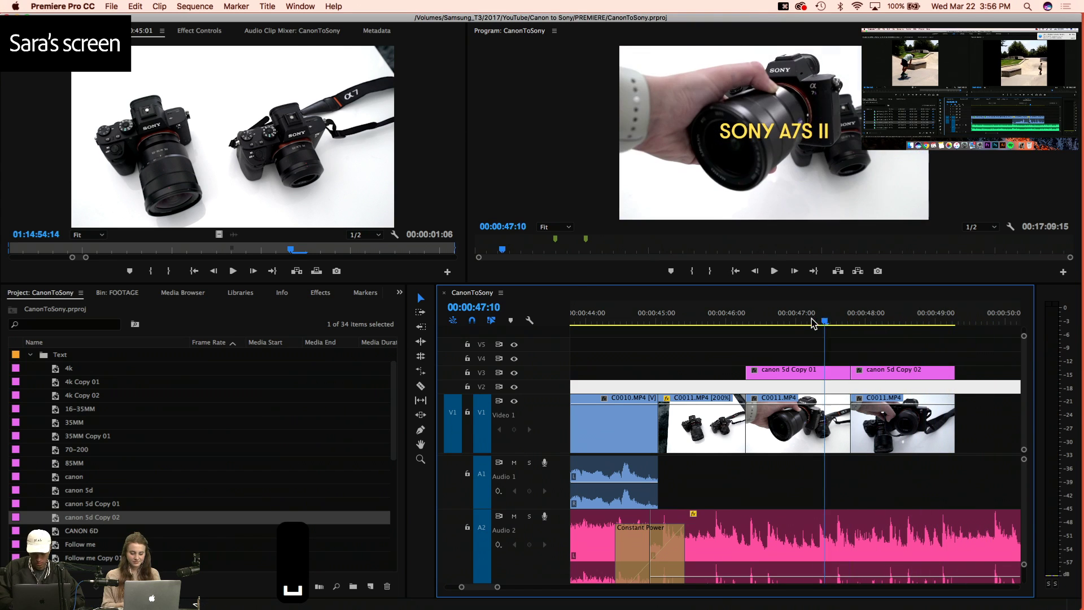
key("space")
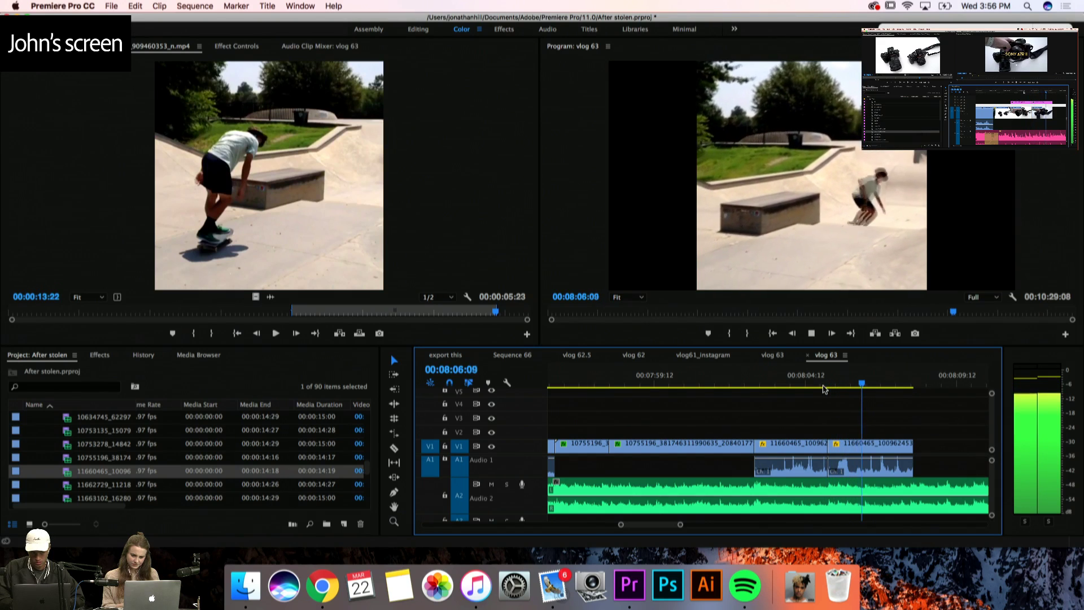
Fine-trim the cut between the two 11660465 clips on V1 near 00:08:05:05 and play through to the end of the second clip
key("space")
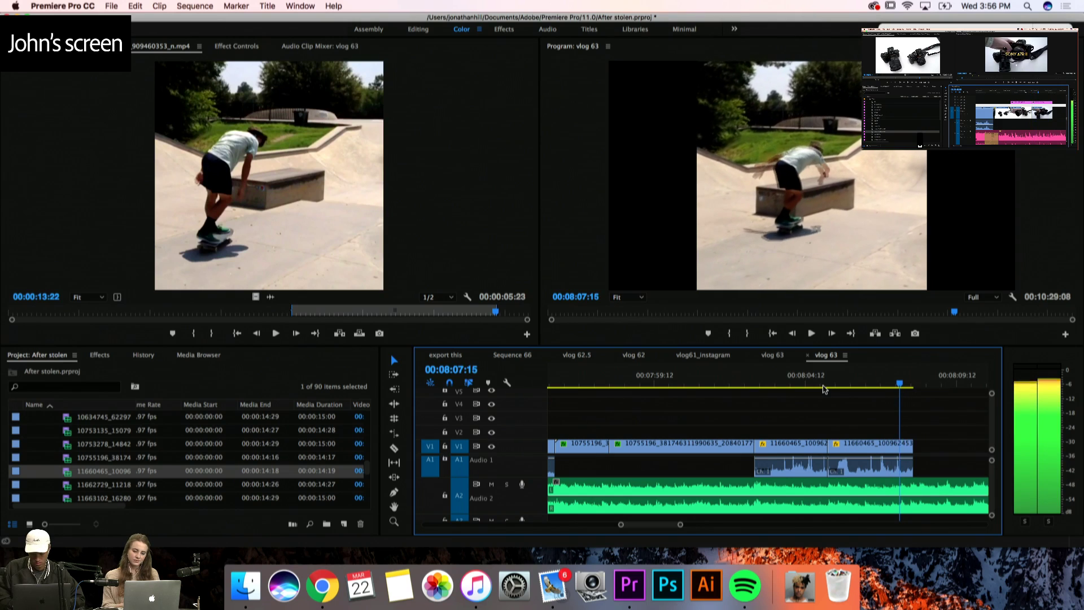
left_click(826, 388)
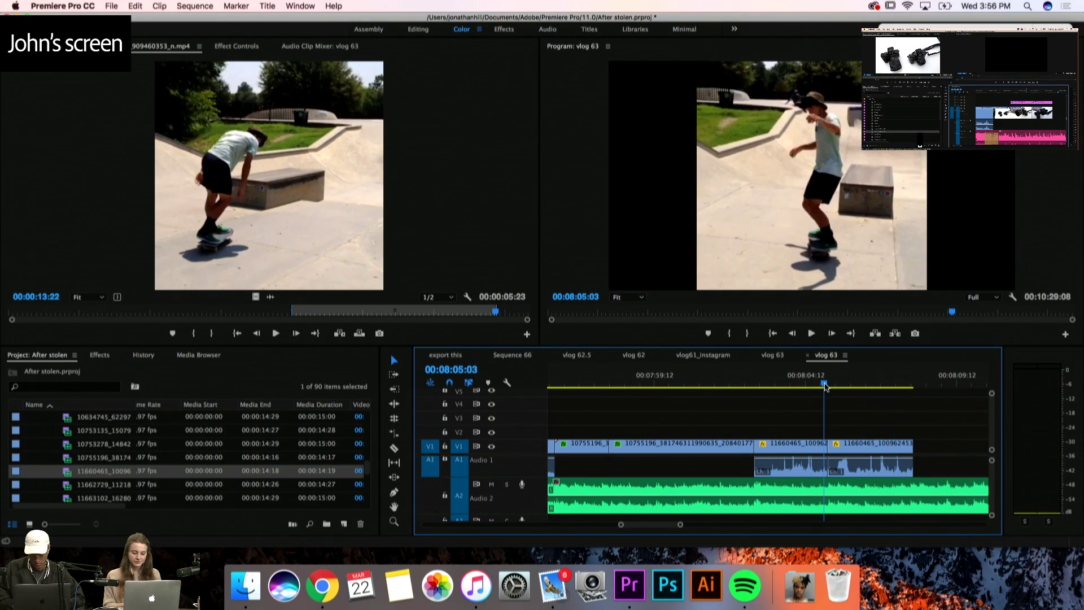
left_click(833, 387)
left_click_drag(832, 446, 830, 447)
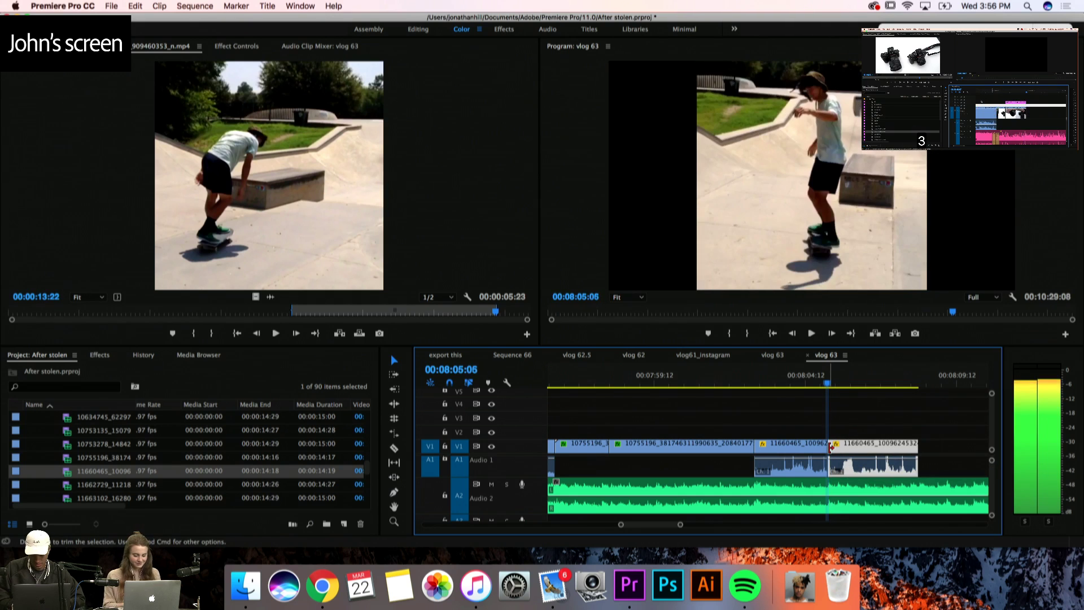
key("space")
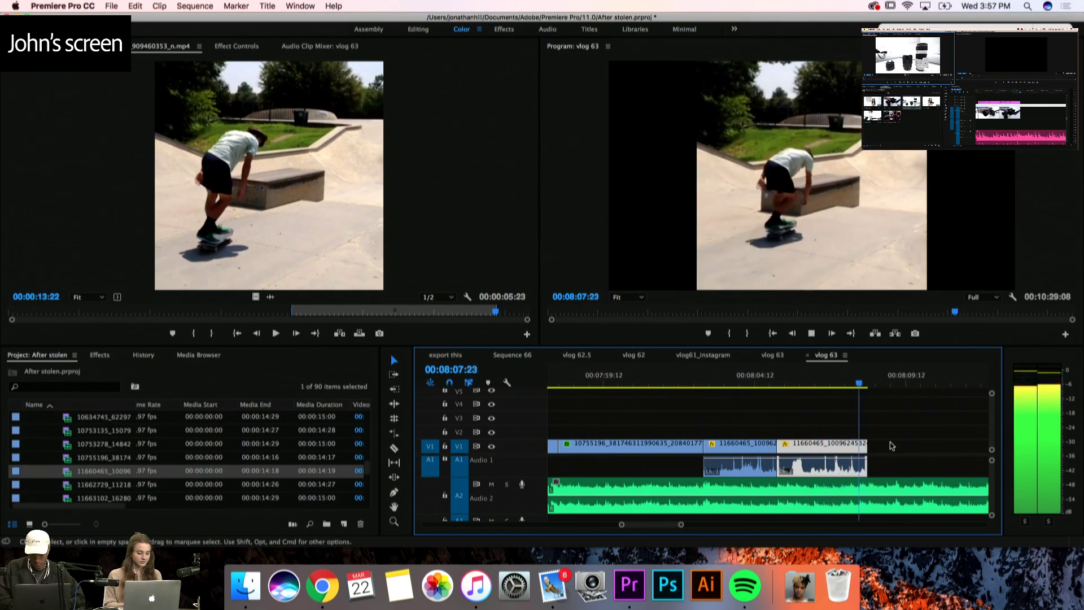
key("Right")
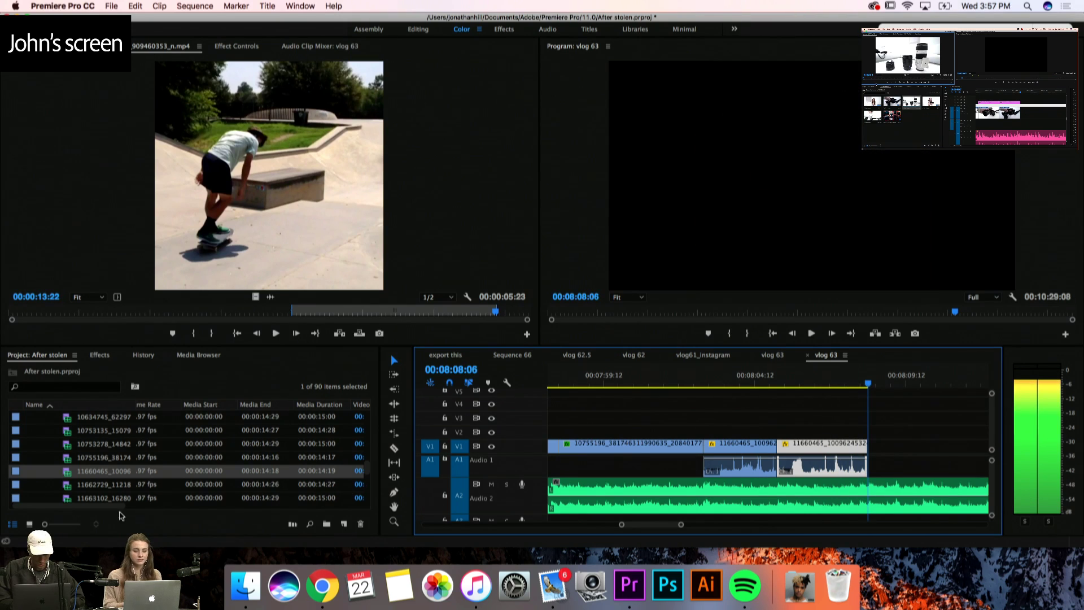
Preview the skate source clips 11662729_11218 and 11663102_16280, then browse on to 11670547_98927
double_click(69, 487)
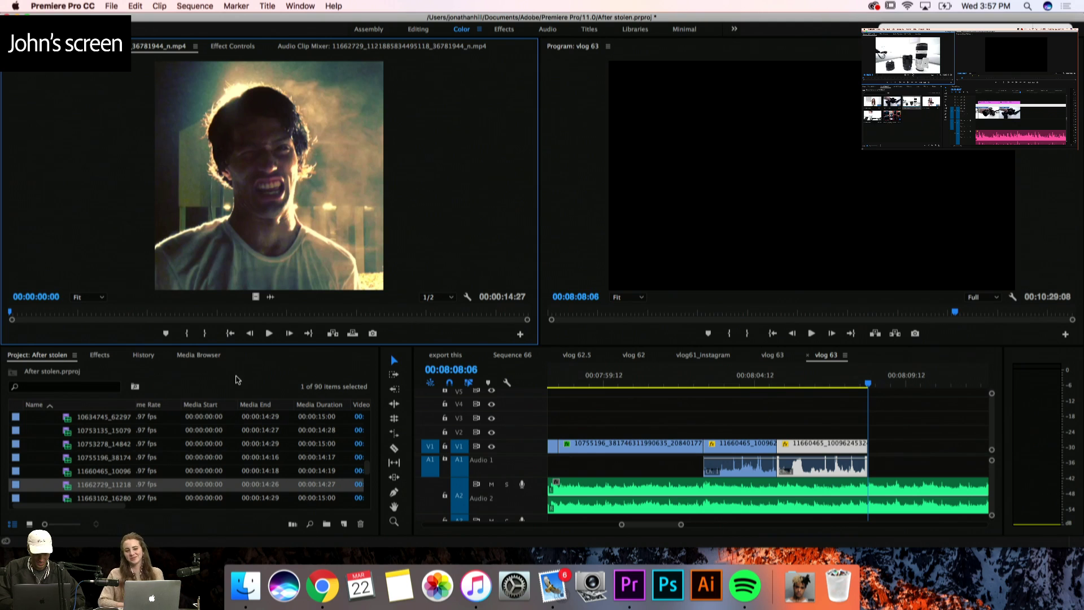
scroll(61, 464, "down", 2)
double_click(67, 472)
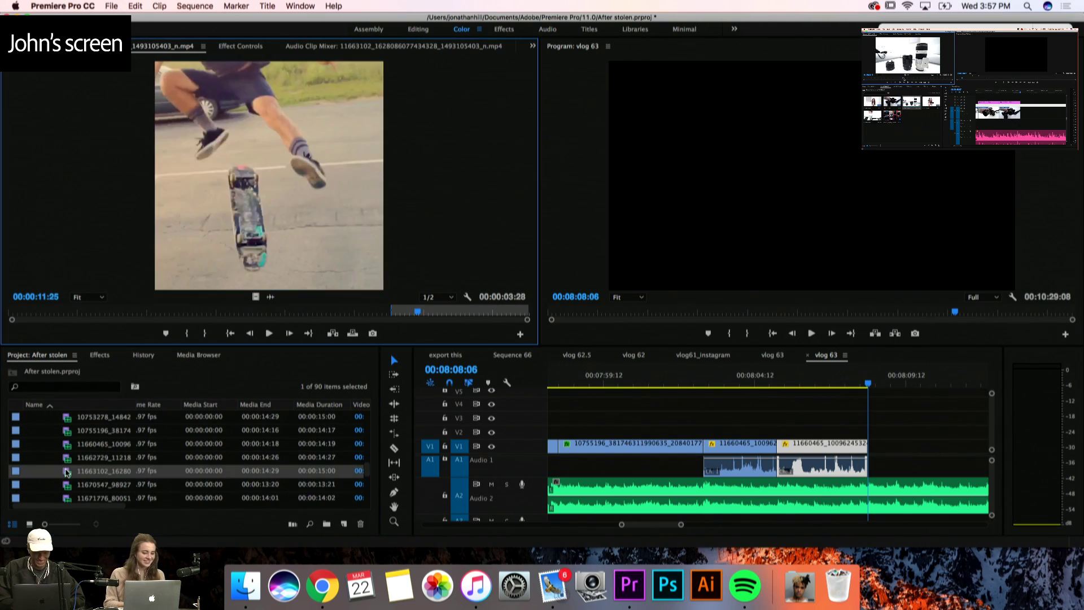
key("space")
double_click(68, 495)
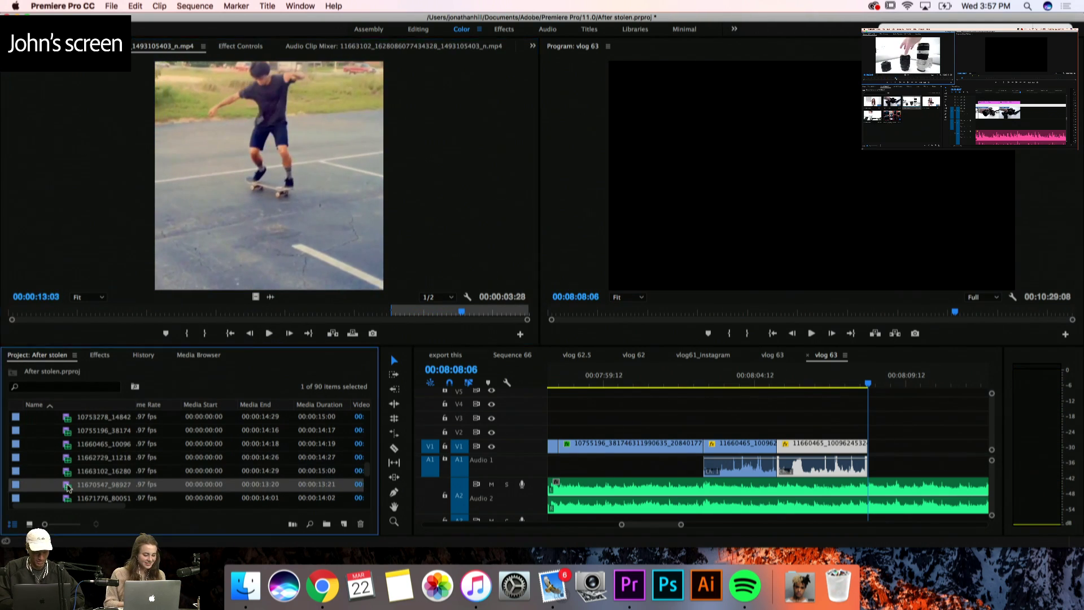
scroll(68, 486, "down", 2)
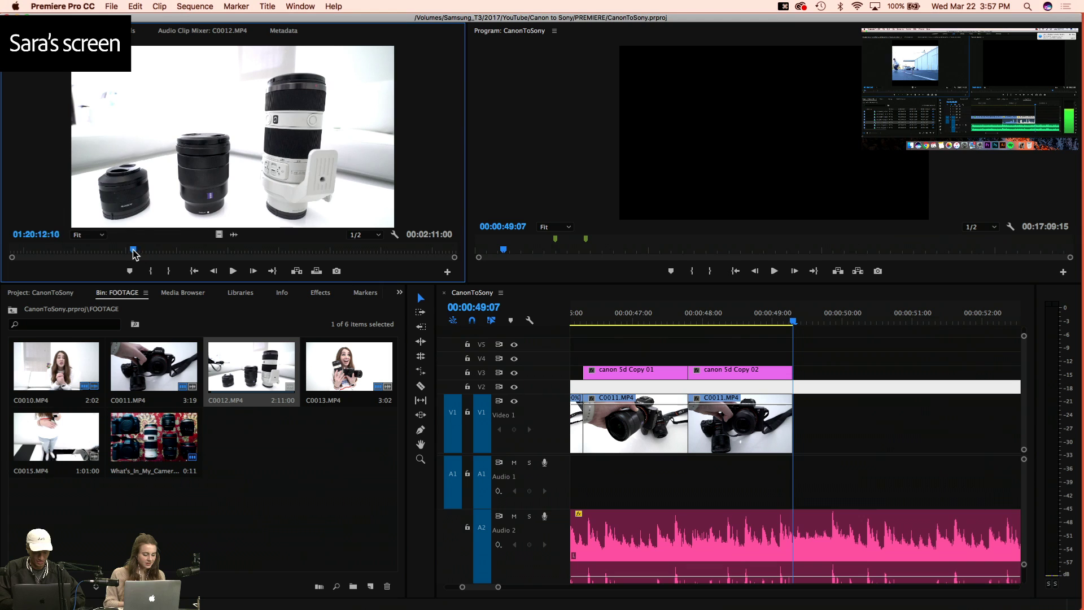
Set the In point of source clip C0012.MP4 at 01:20:06:04, on the empty table before the lenses are placed
left_click_drag(133, 249, 109, 258)
key("e")
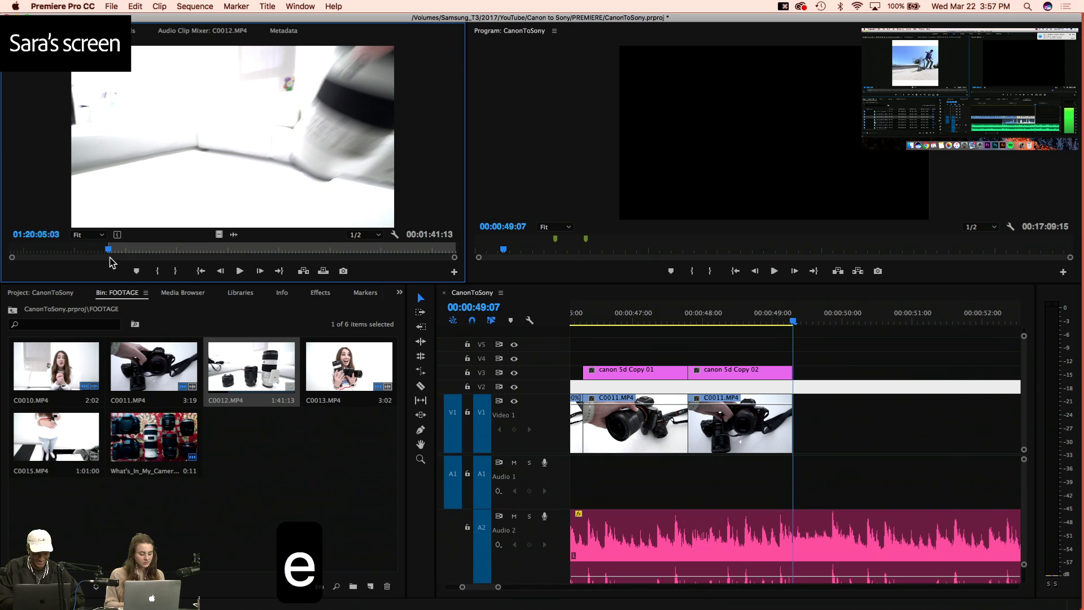
key("f")
key("f")
key("d")
key("s")
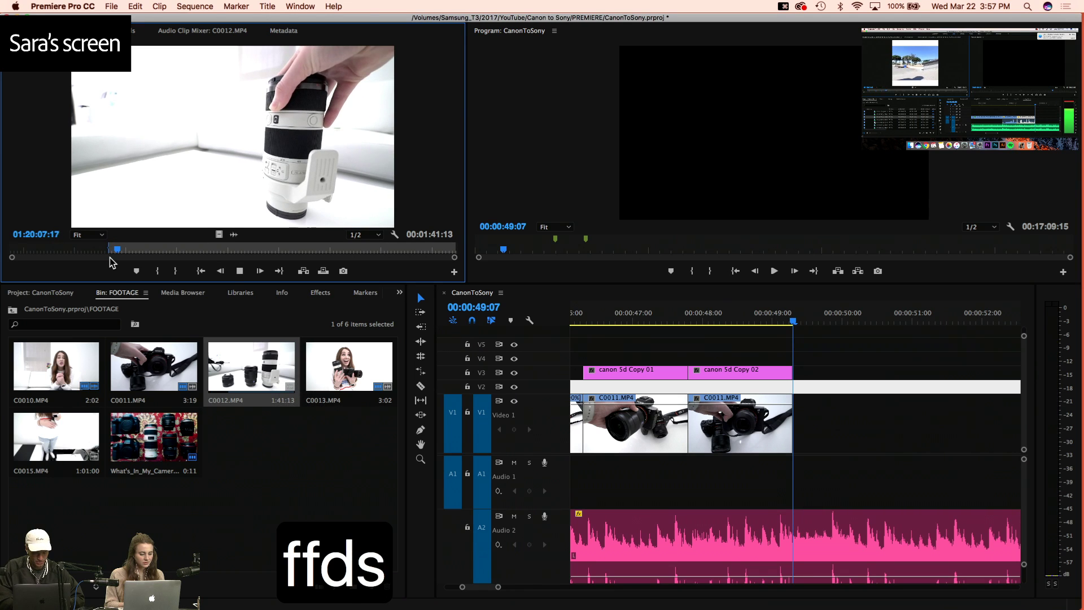
key("d")
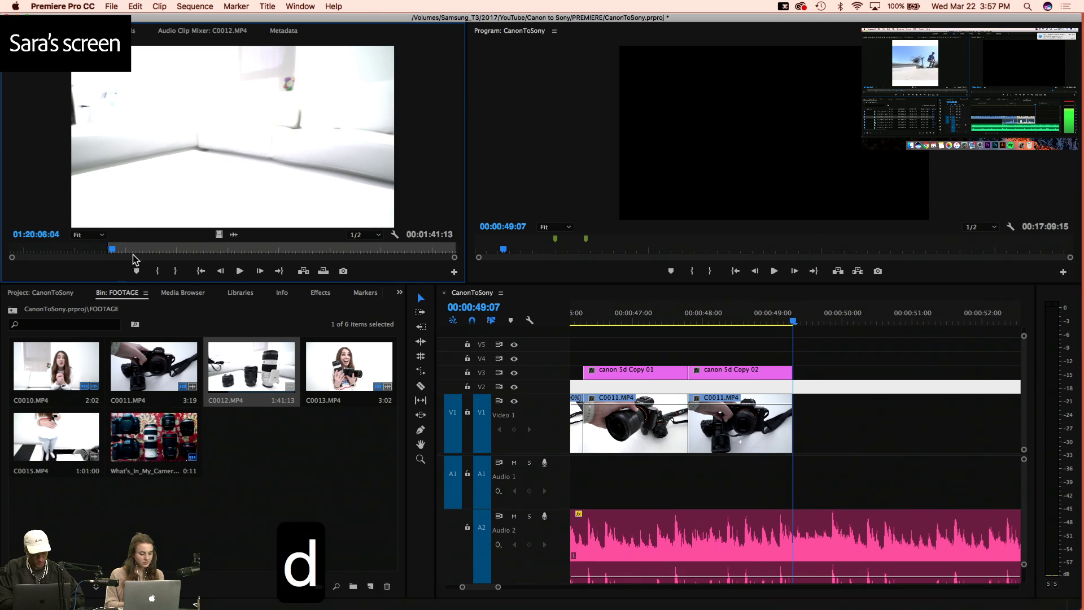
key("e")
Set the Out point of C0012.MP4 at 01:20:20:21 and place only its video on V1 at 00:00:49:07
key("f")
key("f")
key("f")
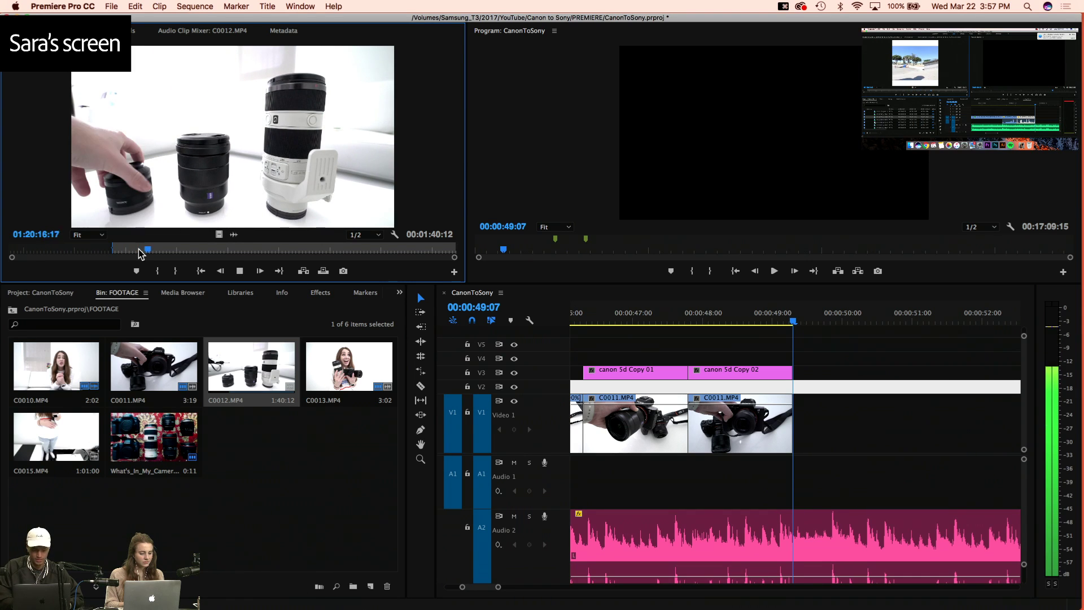
key("d")
key("r")
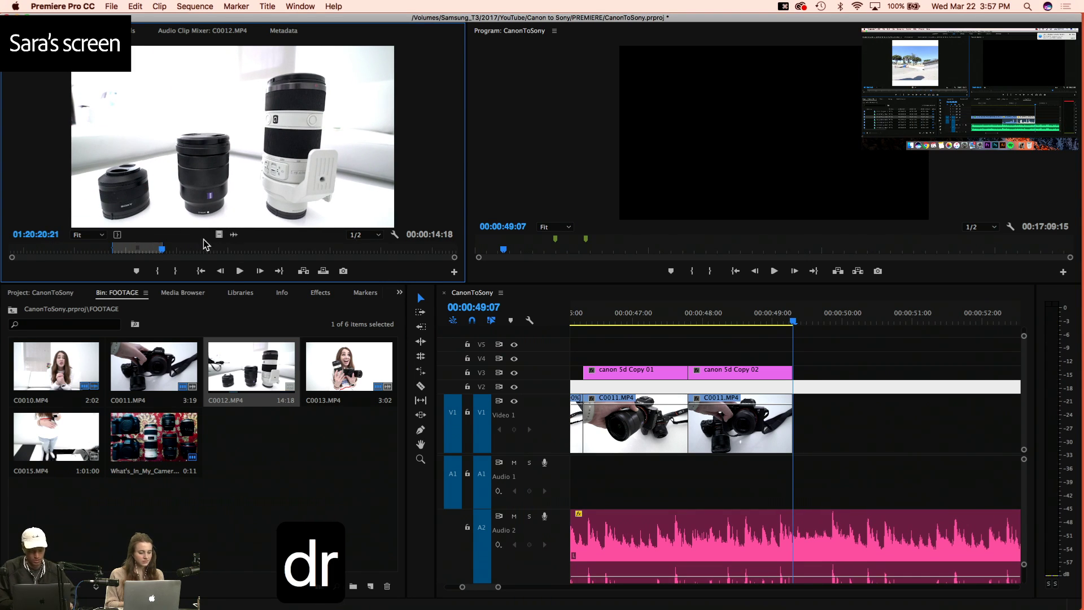
left_click_drag(224, 238, 822, 420)
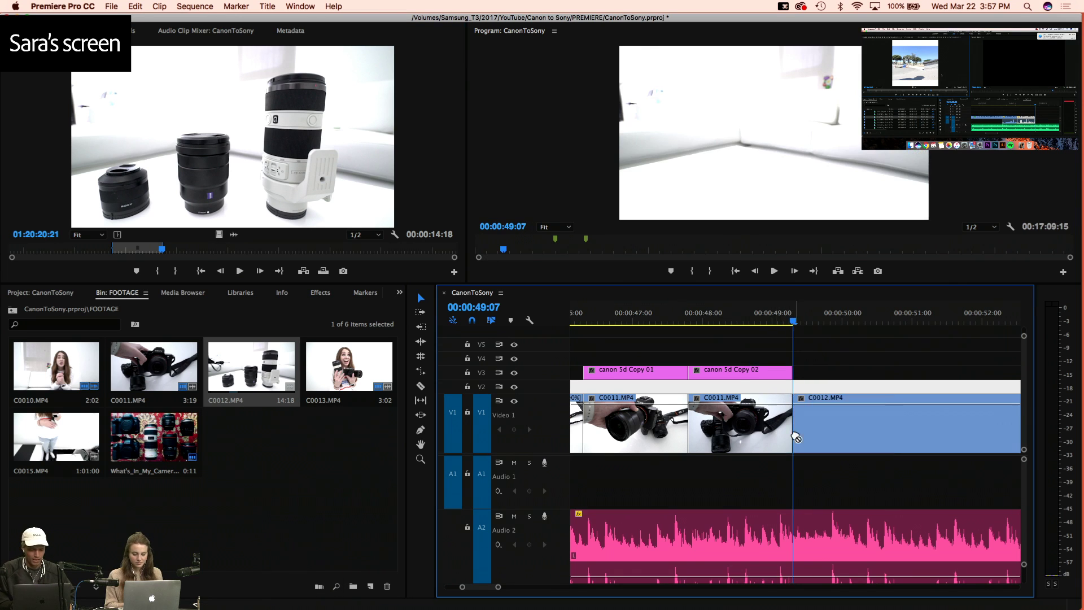
Set the speed of the C0012.MP4 clip starting at 00:00:49:07 on V1 to 300%
key("3")
key("3")
key("3")
key("3")
key("3")
key("3")
key("4")
key("4")
key("4")
key("4")
key("4")
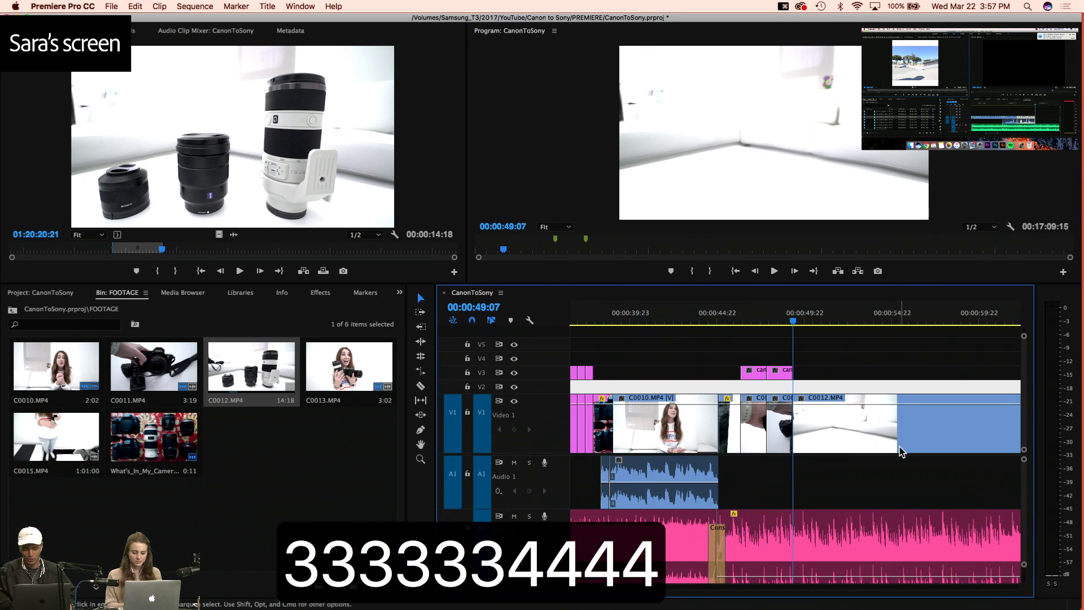
key("super+r")
type("400")
key("Return")
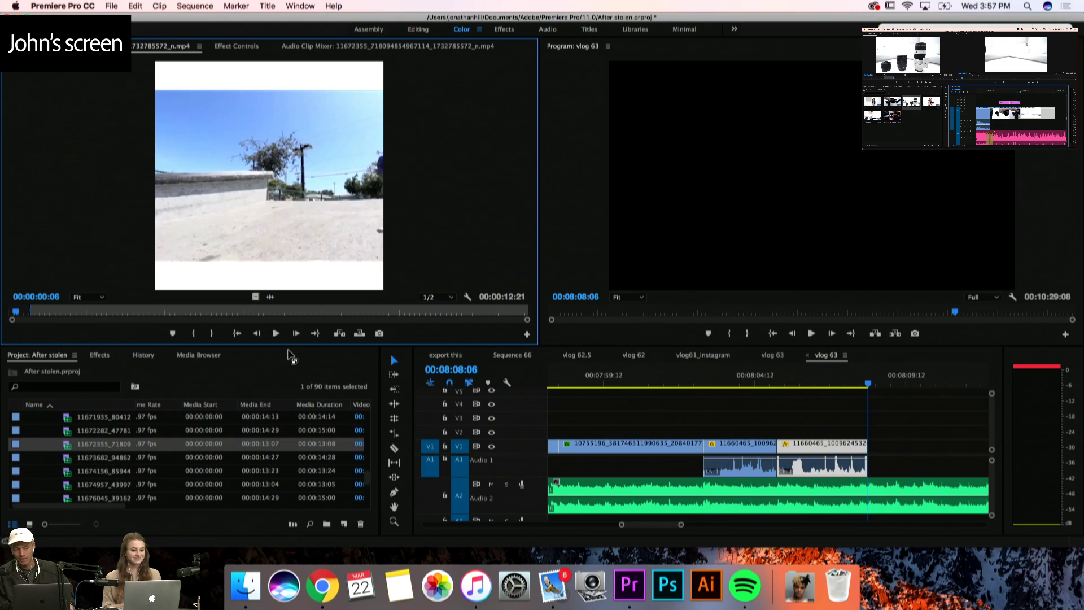
Preview skate source clip 11672355 in vlog 63 enlarged, playing its opening and scrubbing on to 00:00:12:11
key("grave")
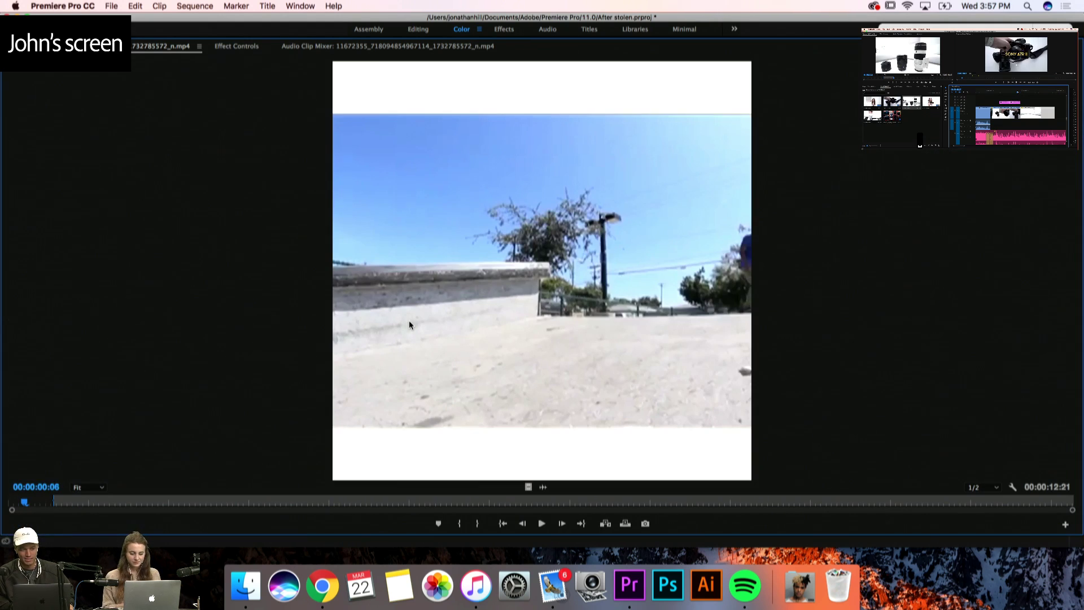
key("grave")
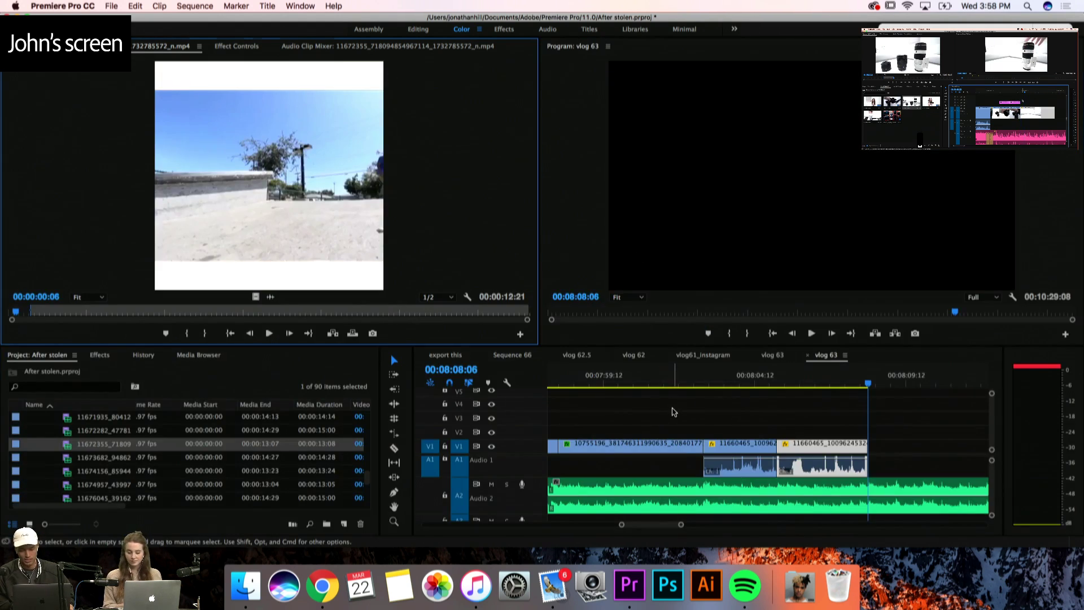
key("grave")
key("grave")
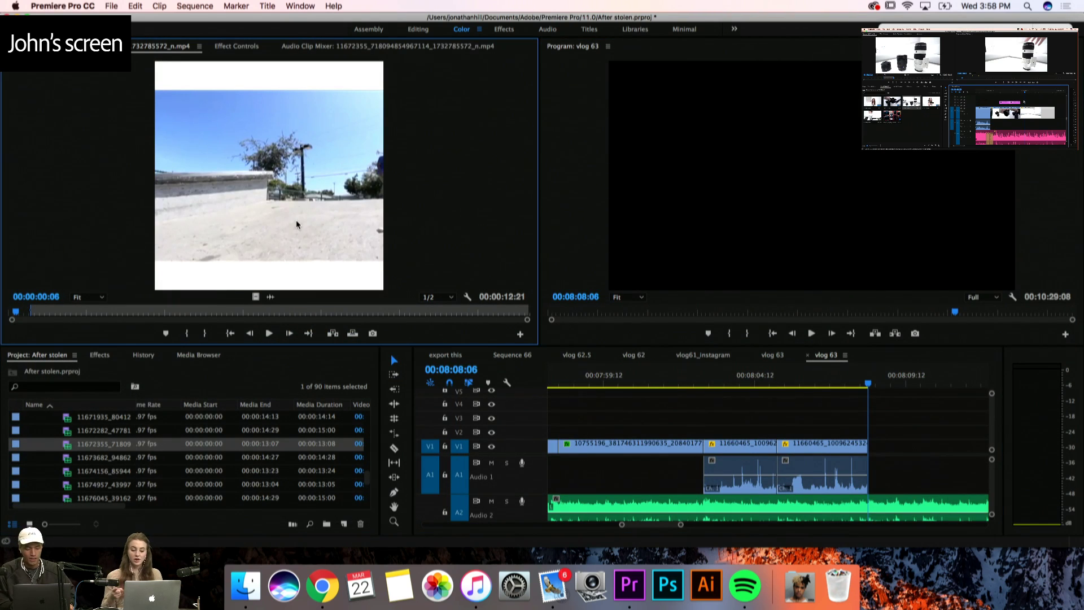
key("grave")
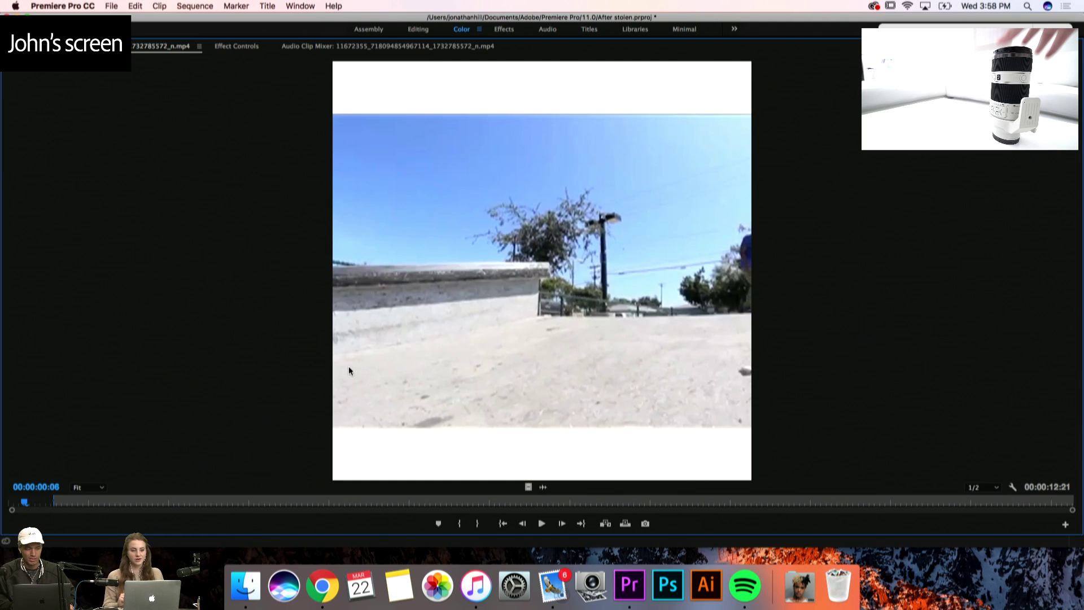
key("space")
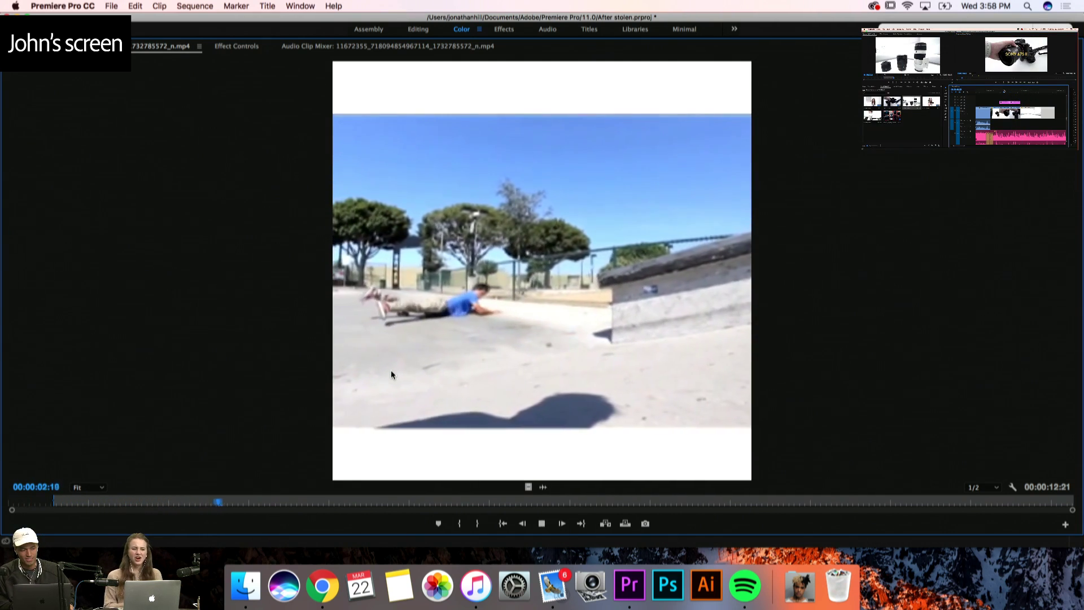
key("space")
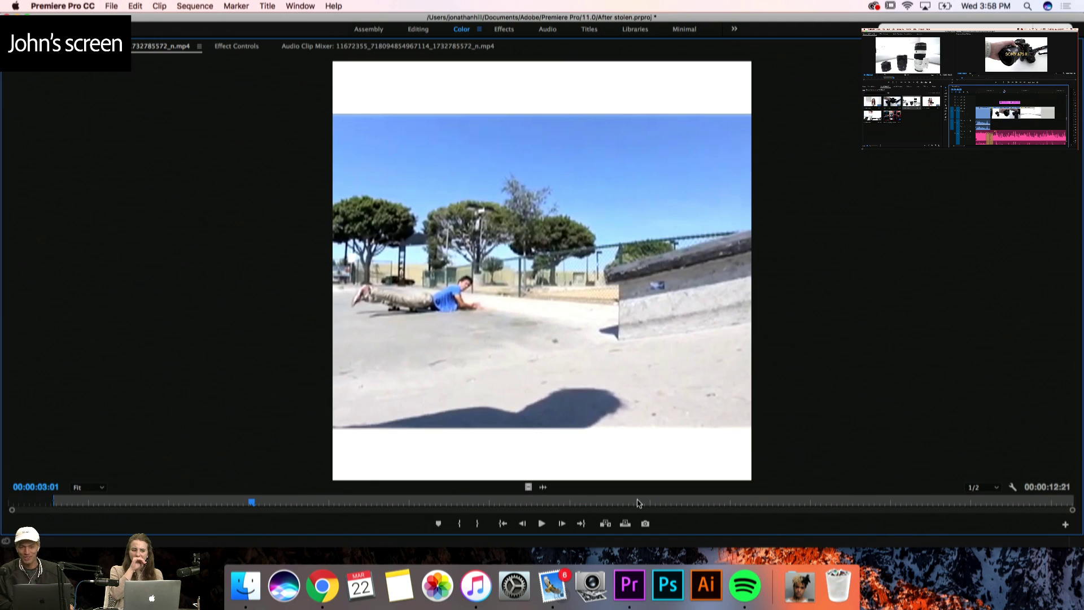
left_click_drag(640, 503, 1004, 524)
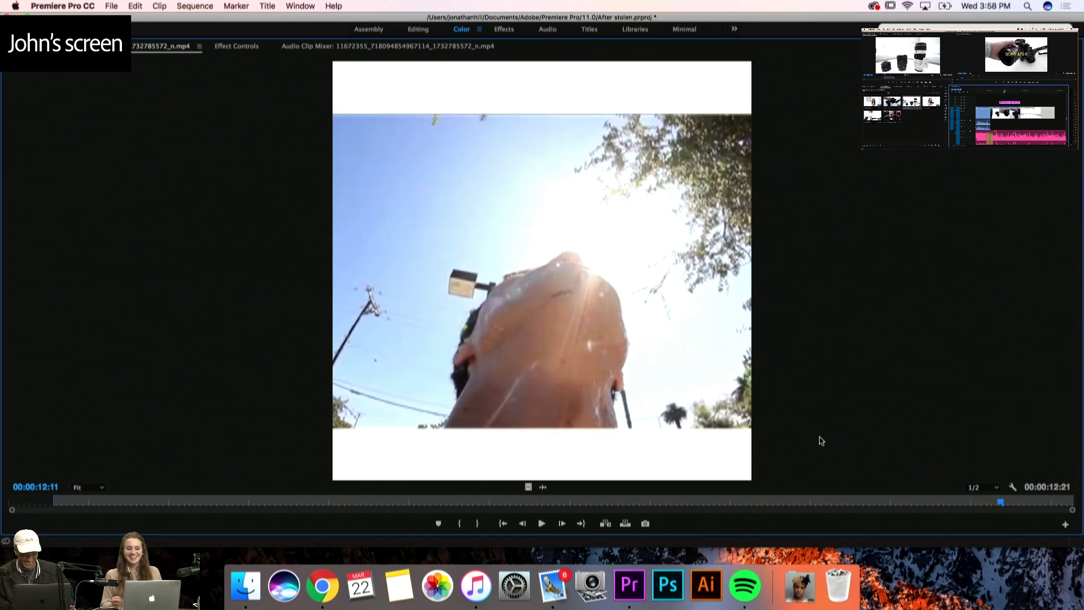
key("grave")
Mark the opening trick of clip 11672355 with its Out point at 00:00:02:22 and place it on V1 at 00:08:08:06
scroll(780, 437, "down", 3)
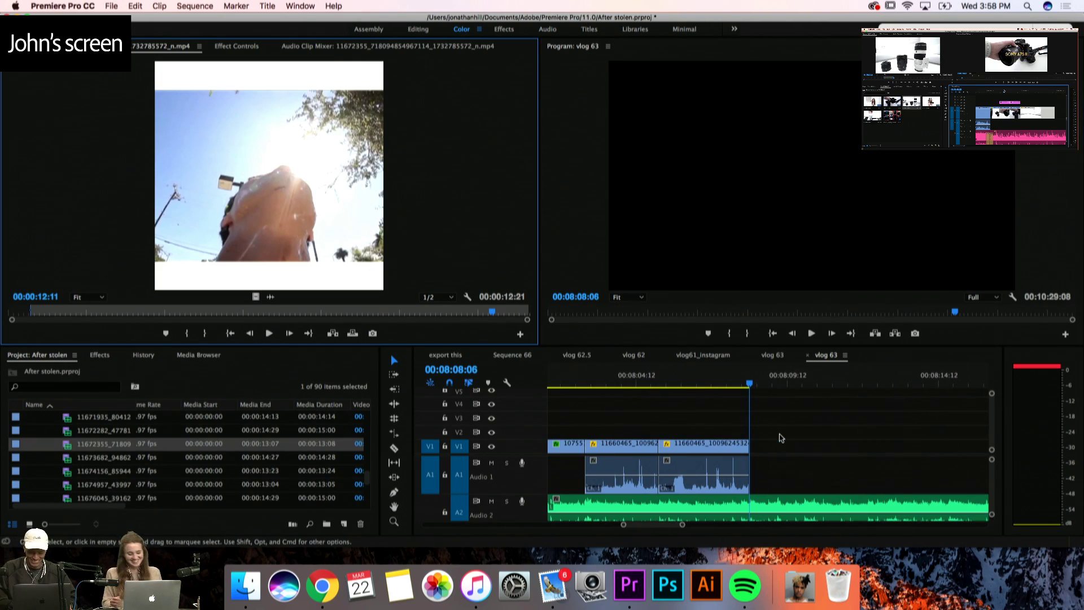
left_click(37, 314)
key("i")
key("space")
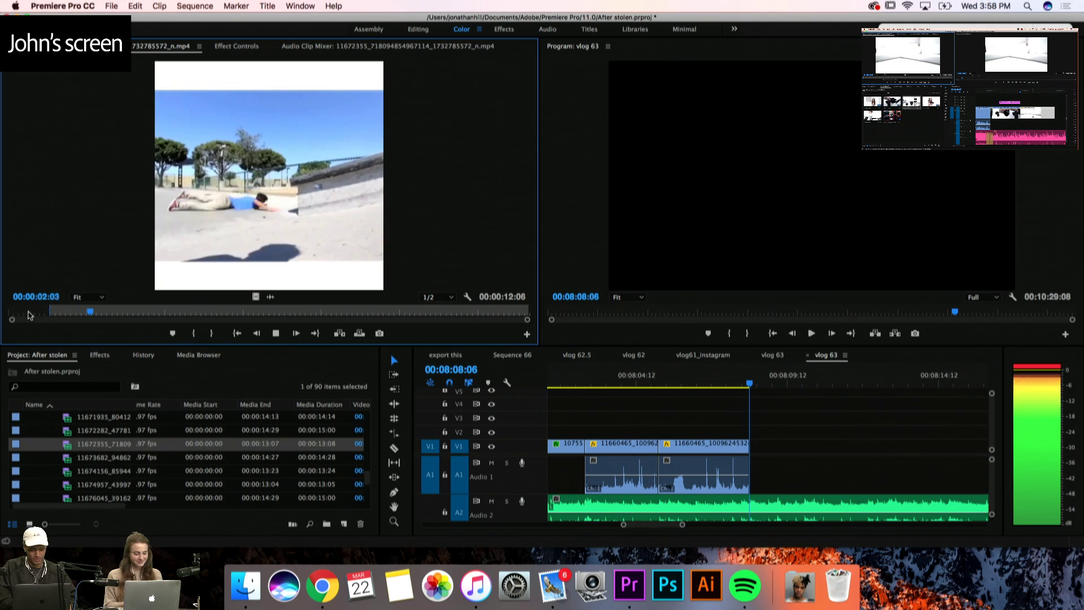
key("space")
key("o")
left_click_drag(501, 289, 774, 469)
left_click(787, 458)
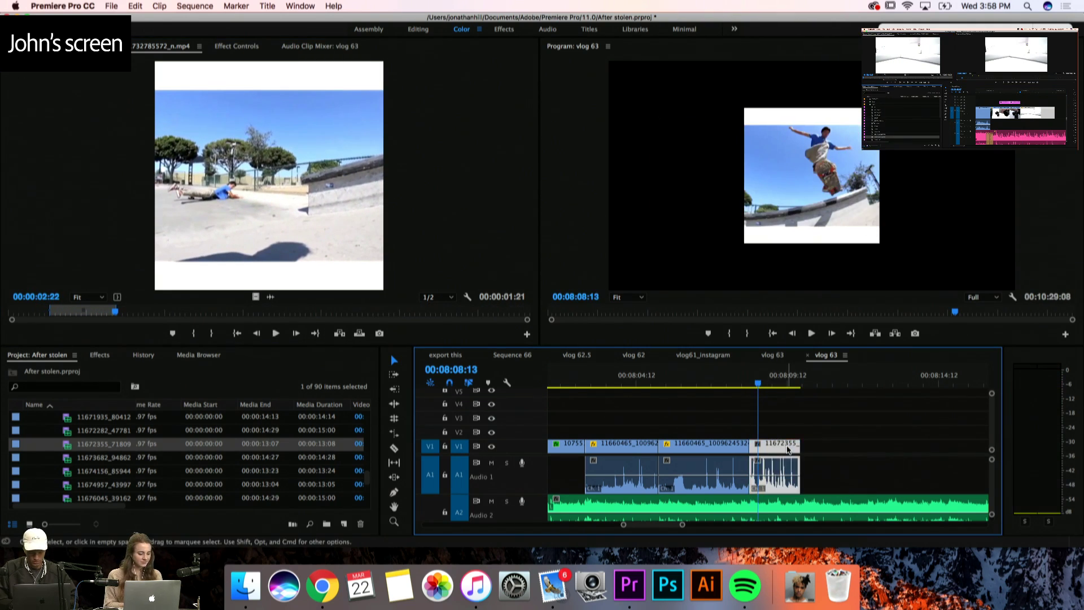
Set the Scale of the newly placed 11672355 clip to 227 so its picture fills the frame height
left_click(228, 48)
key("shift+super+e")
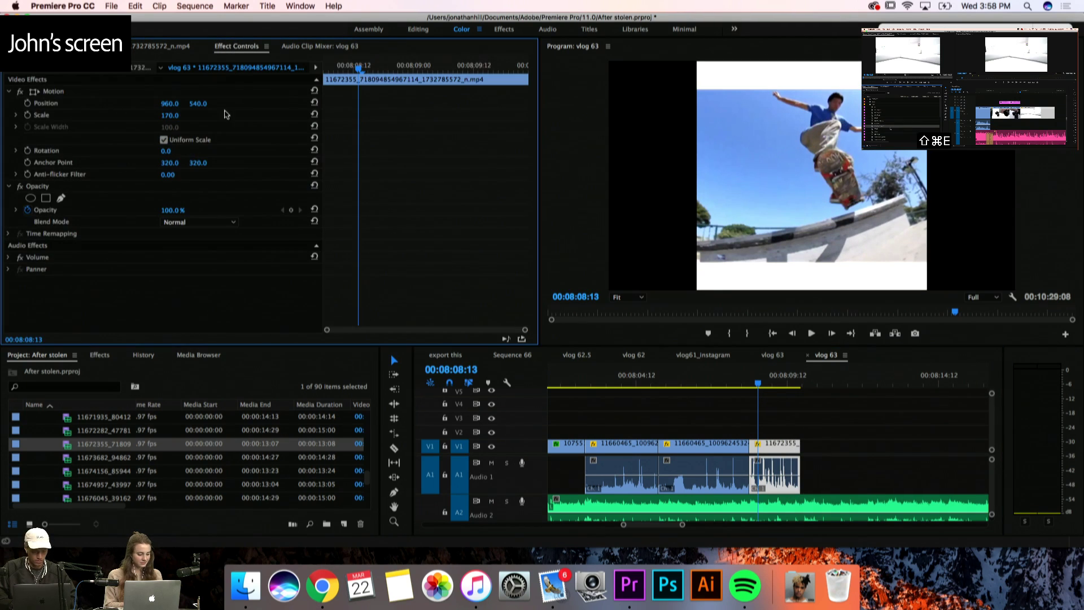
left_click_drag(169, 115, 195, 115)
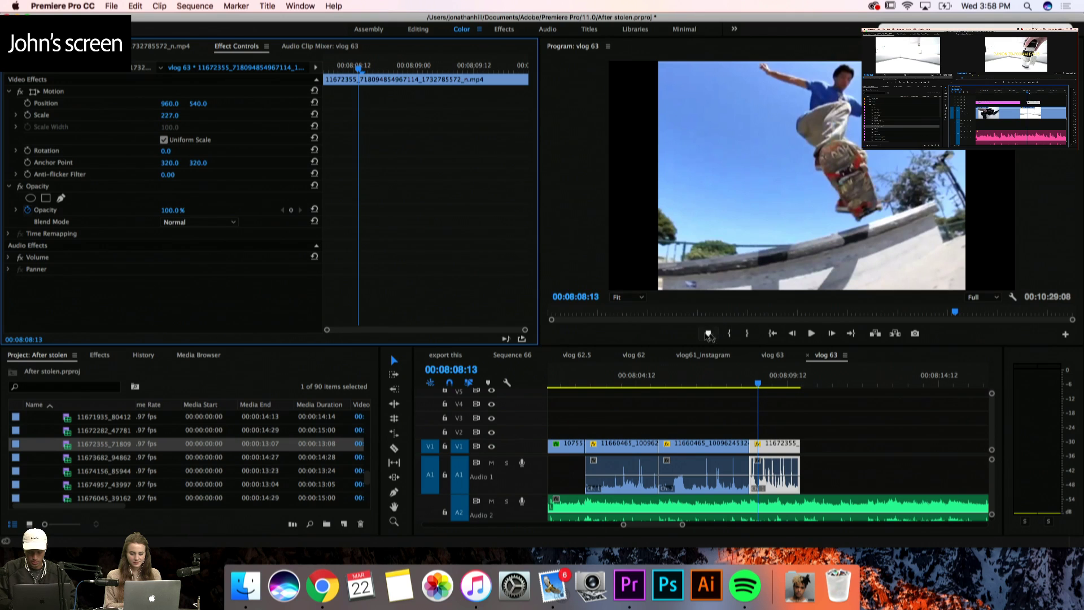
Play the scaled 11672355 clip from its start on V1 against the music
left_click(748, 381)
key("space")
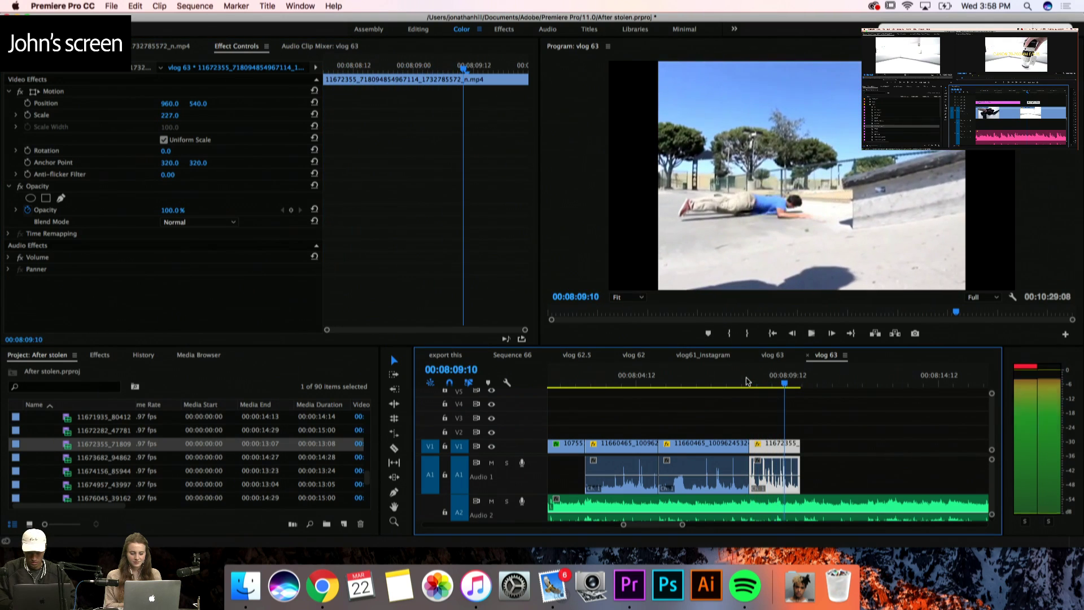
key("space")
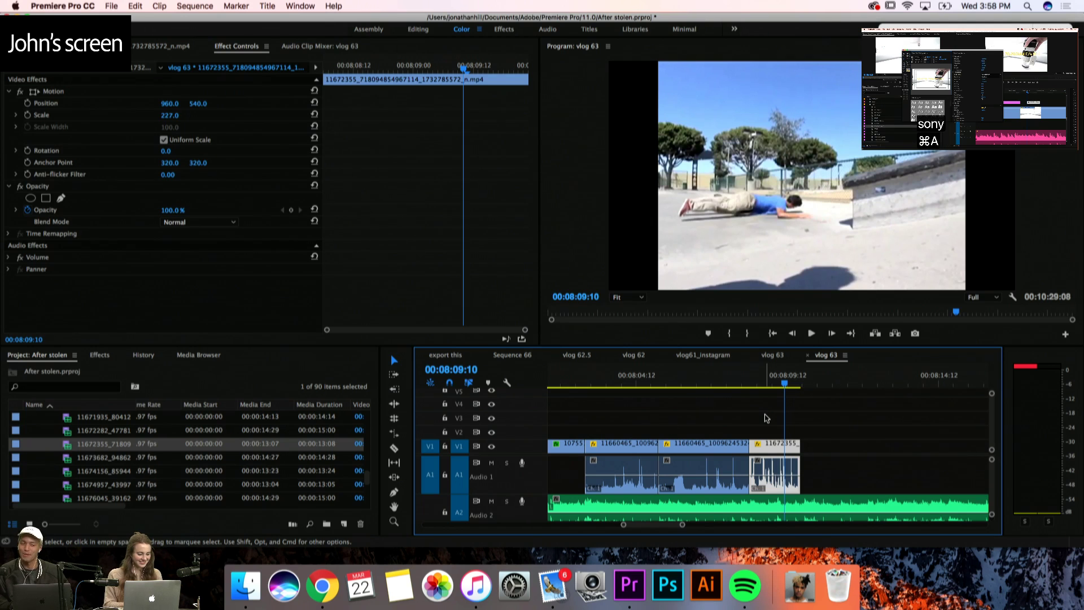
scroll(767, 418, "right", 2)
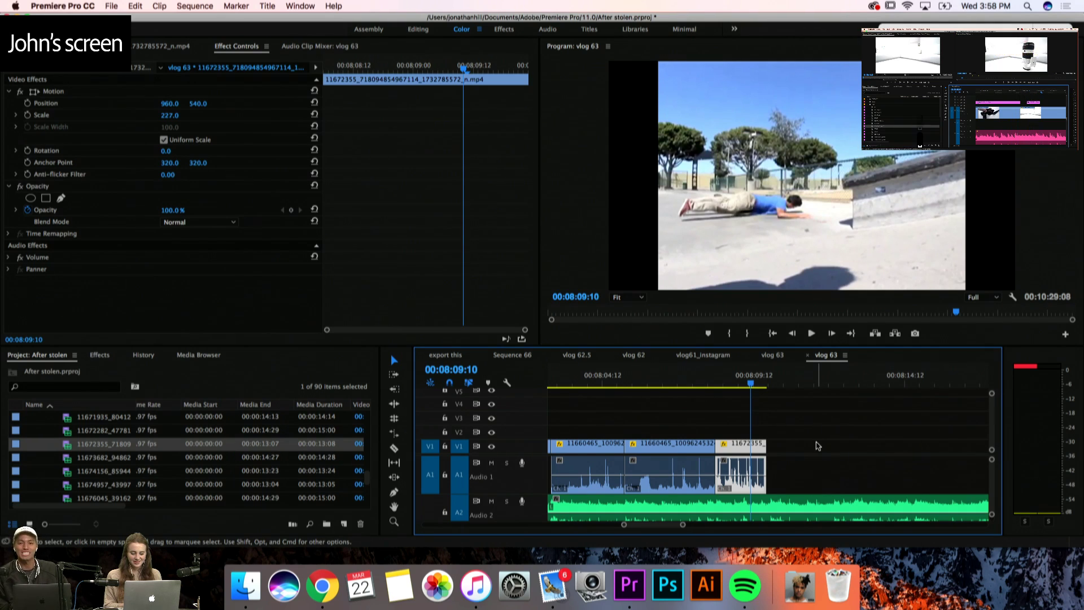
left_click(709, 380)
key("space")
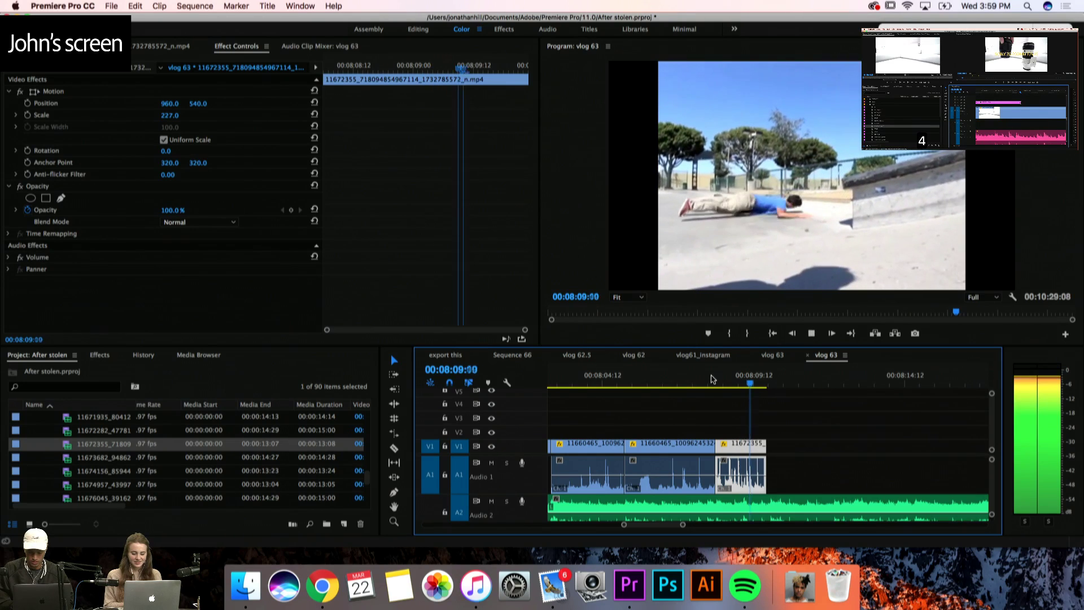
Step back in the CanonToSony sequence to before C0012.MP4 and play the lens shot through to 00:00:51:04
key("Left")
key("Left")
key("Left")
key("Left")
key("Left")
key("Left")
key("Left")
key("Left")
key("Left")
key("Left")
key("Left")
key("Left")
key("Left")
key("Left")
key("Left")
key("Left")
key("Left")
key("Left")
key("Left")
key("Left")
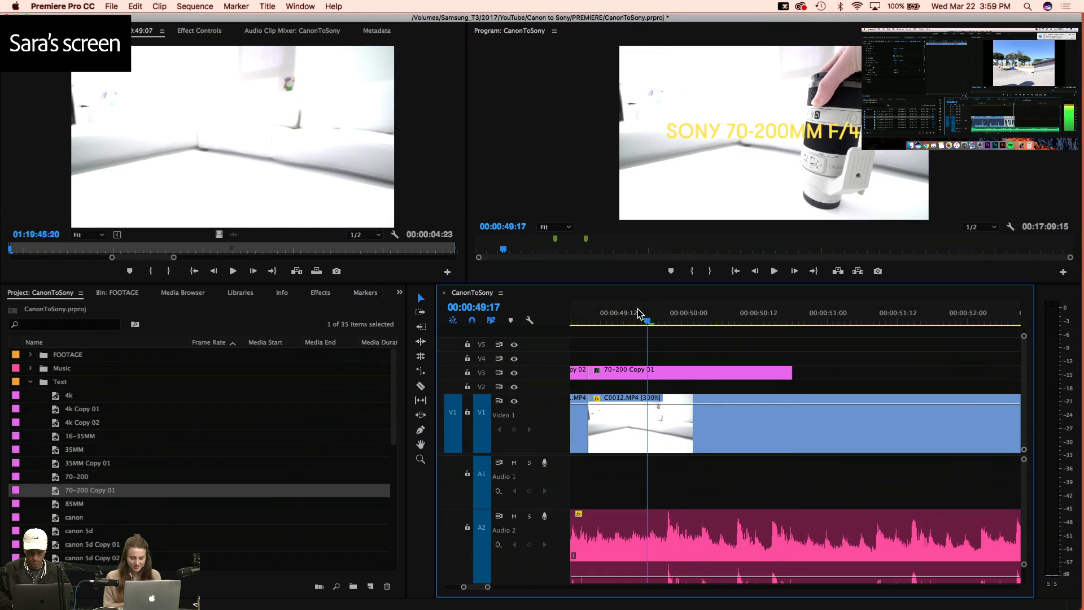
key("space")
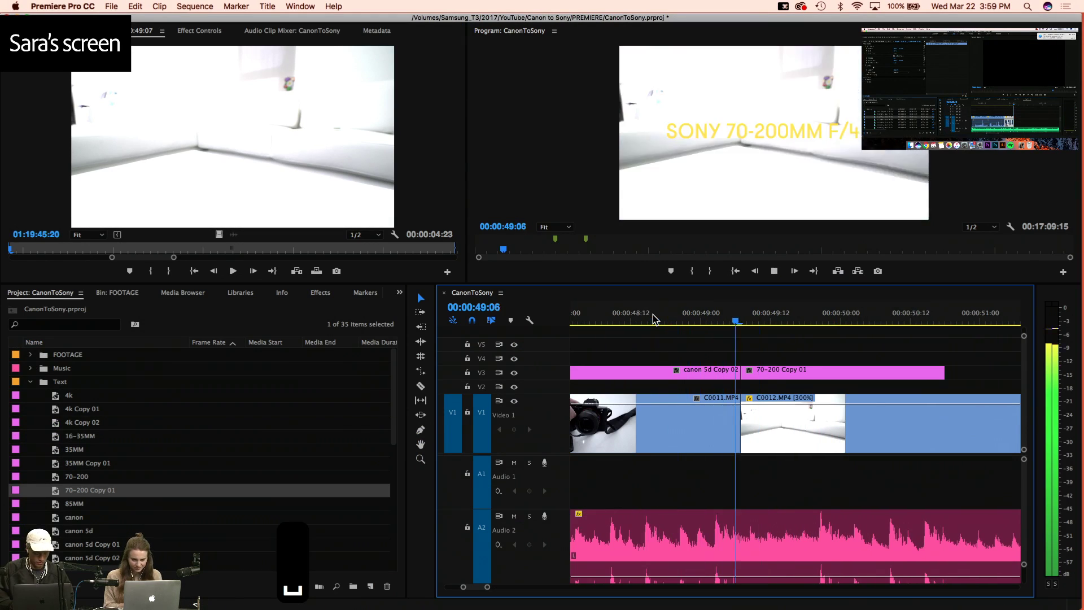
key("space")
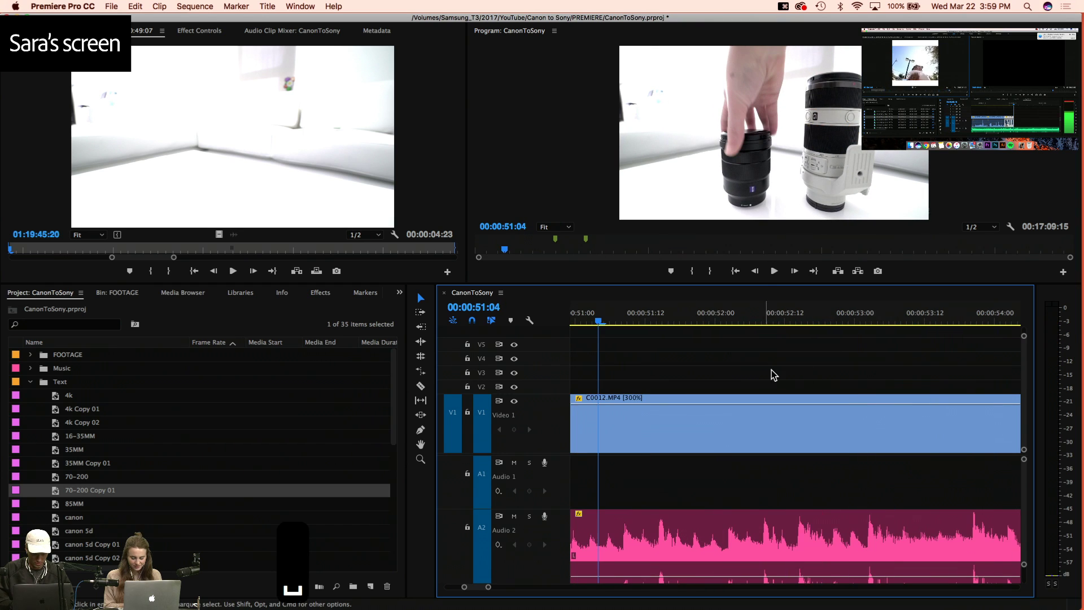
Park the playhead at 00:00:50:18, the end of the 70-200 Copy 01 title, and look through the project's titles
scroll(686, 338, "up", 3)
left_click(658, 321)
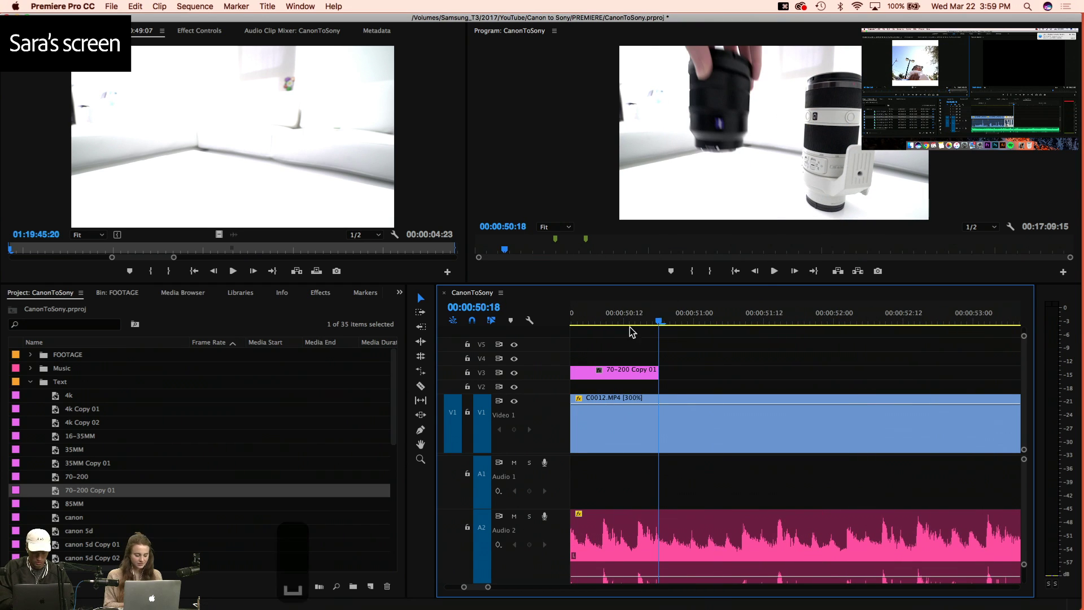
left_click(120, 461)
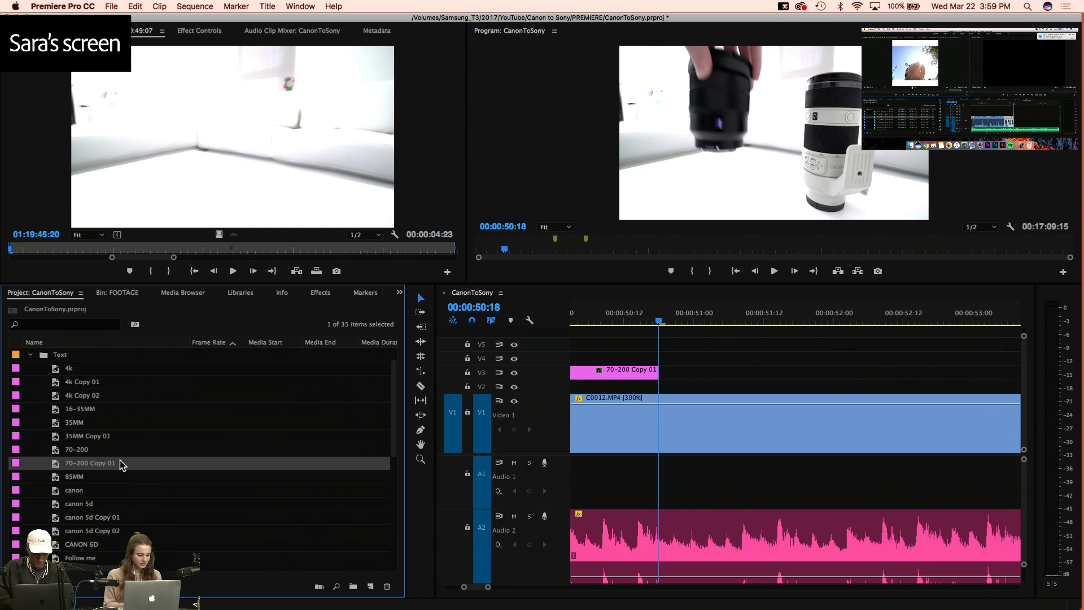
scroll(95, 503, "down", 4)
scroll(85, 471, "down", 3)
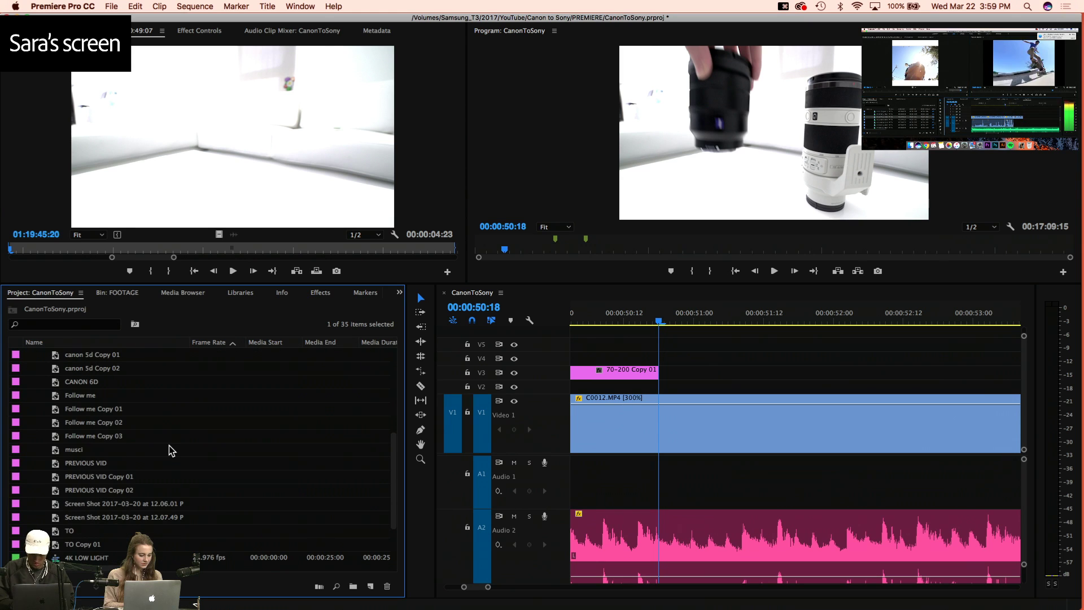
left_click(57, 467)
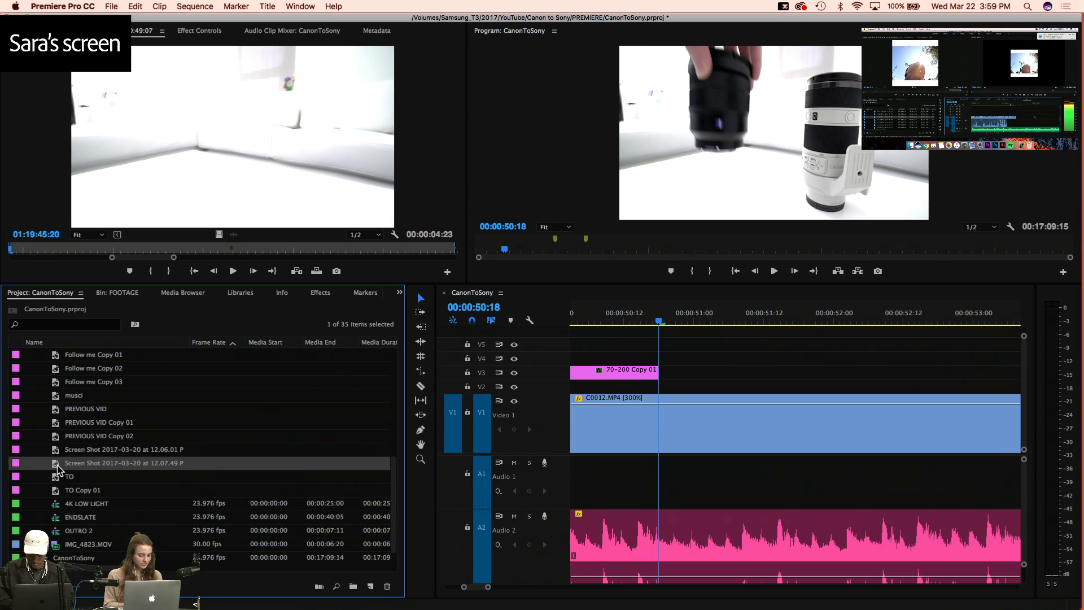
Move back along the CanonToSony sequence to the end of the earlier lens titles, at 00:00:38:07
left_click(736, 359)
key("3")
key("3")
key("3")
key("3")
key("3")
key("3")
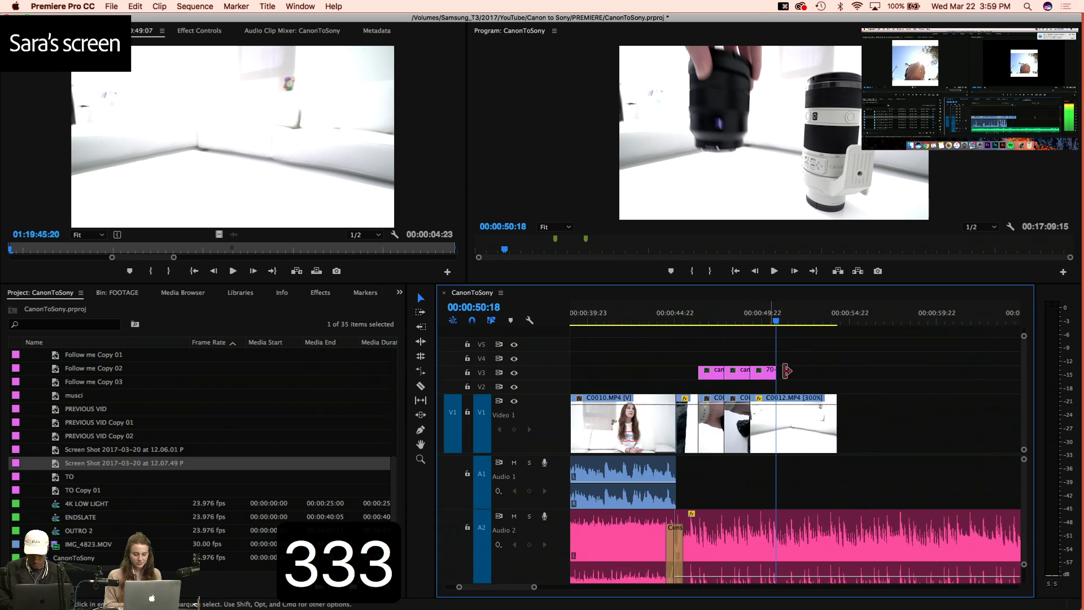
left_click(654, 324)
key("4")
key("4")
key("4")
key("4")
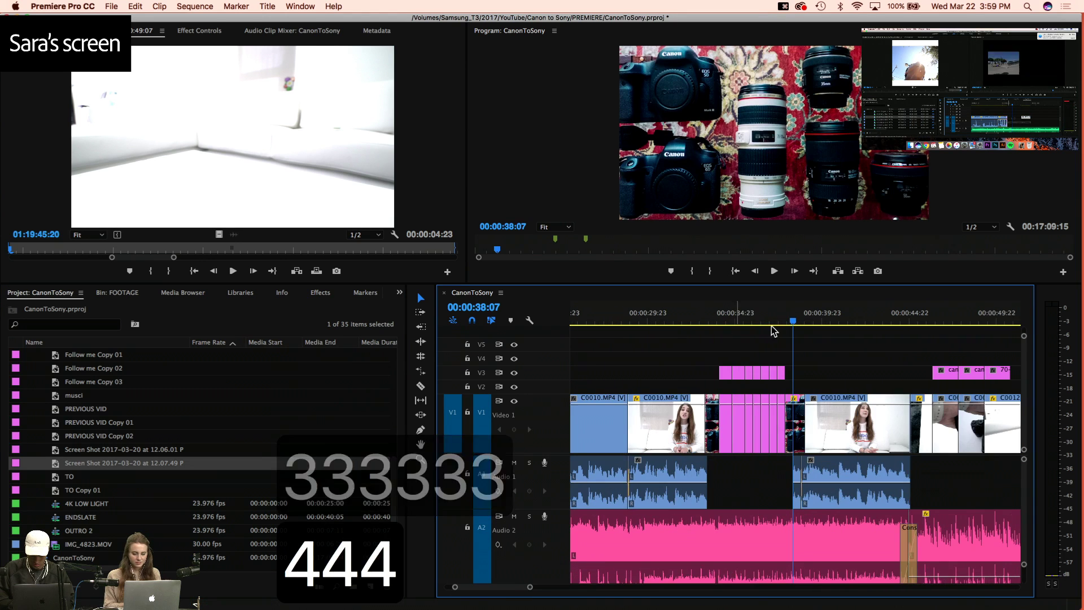
Save the CanonToSony project and park the playhead at 00:00:37:21, the end of the last 35MM title
left_click(775, 324)
key("cmd+s")
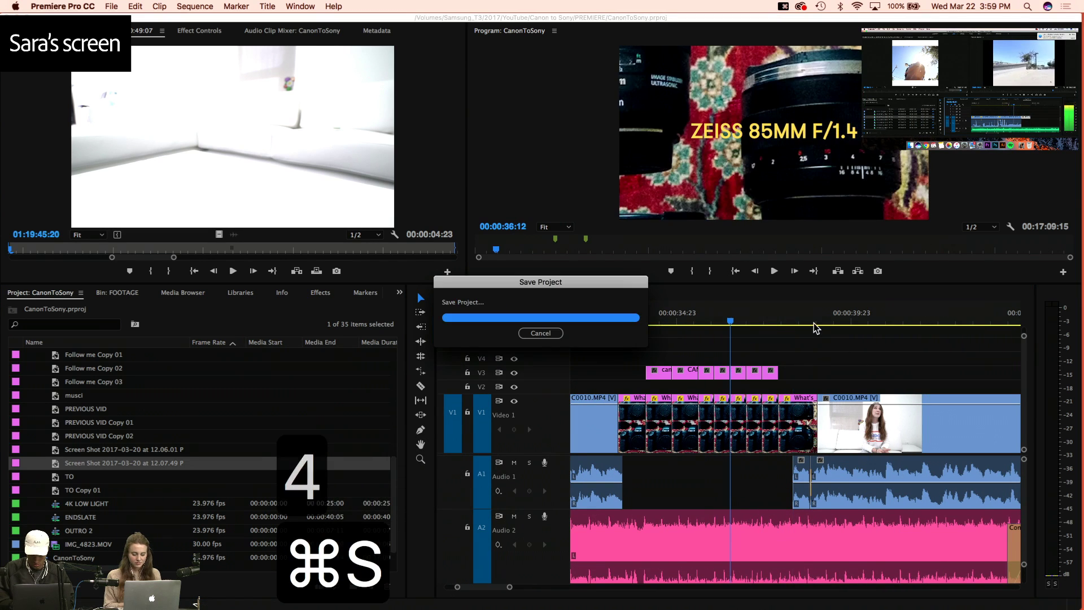
left_click(772, 324)
key("4")
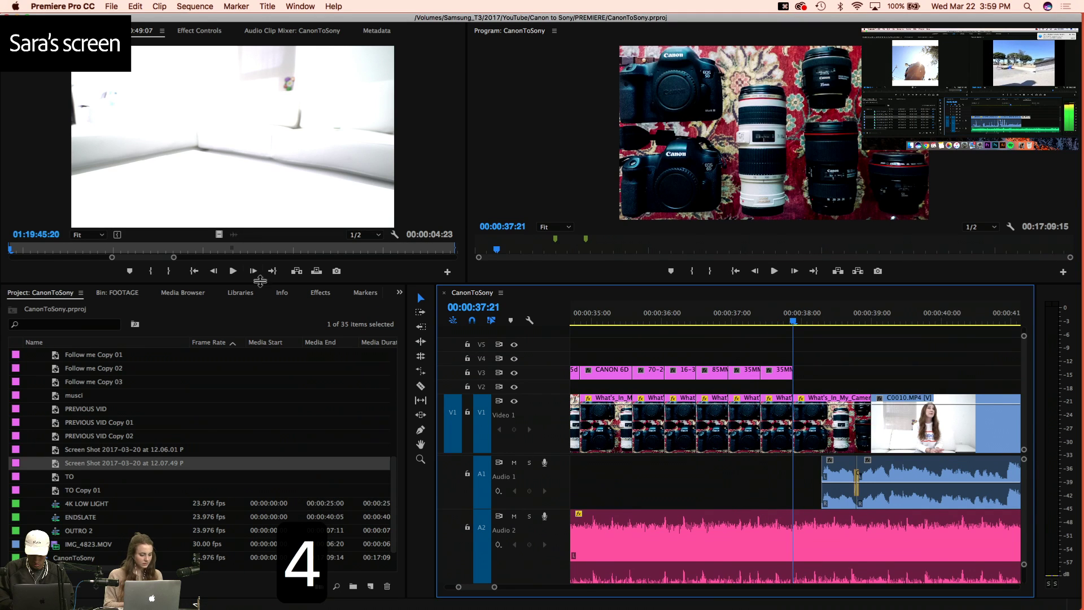
left_click(124, 297)
left_click(181, 293)
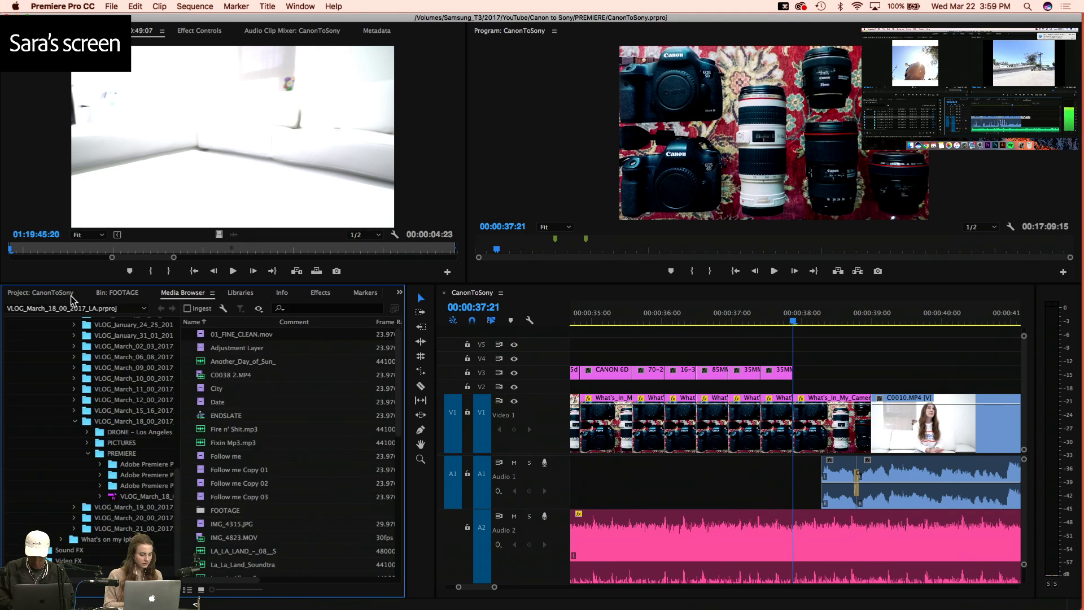
left_click(63, 293)
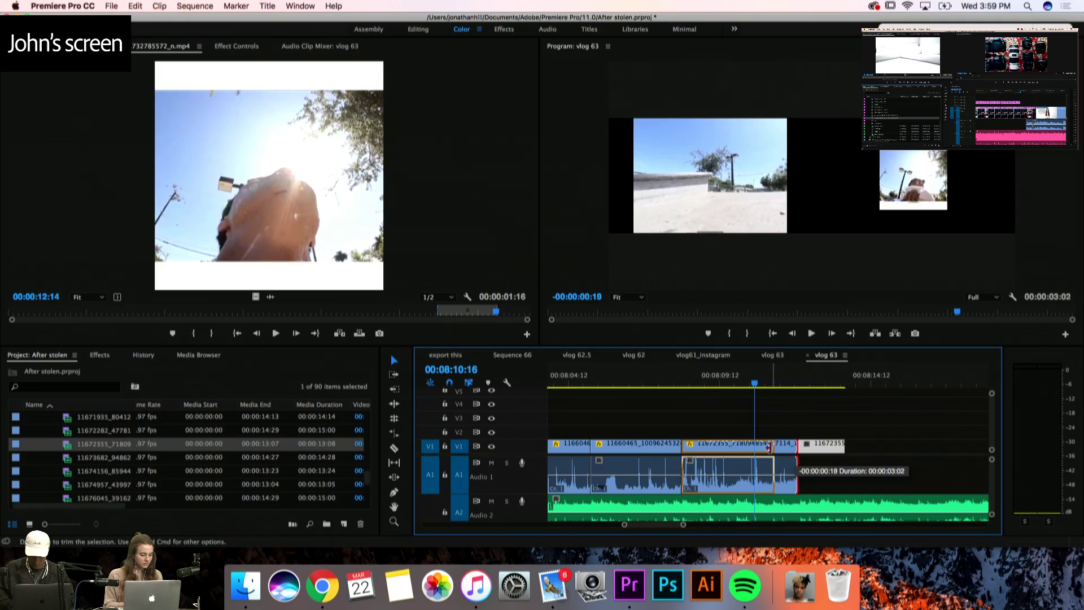
Trim the end of the first 11672355 clip back to 00:08:10:07, rate-stretch it out to 00:08:11:03 and play it
left_click_drag(769, 447, 748, 447)
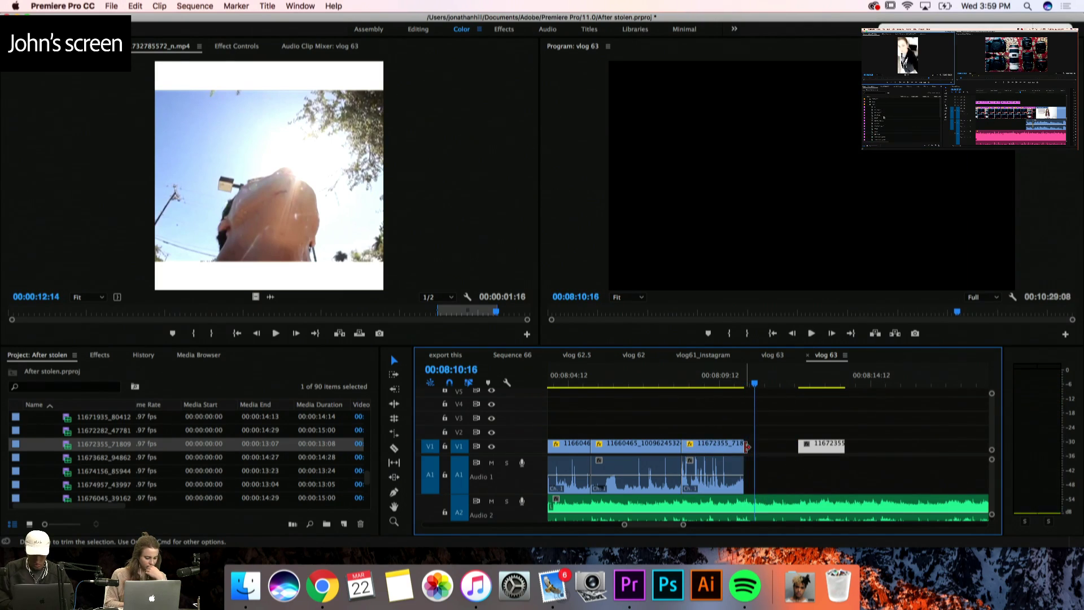
key("Left")
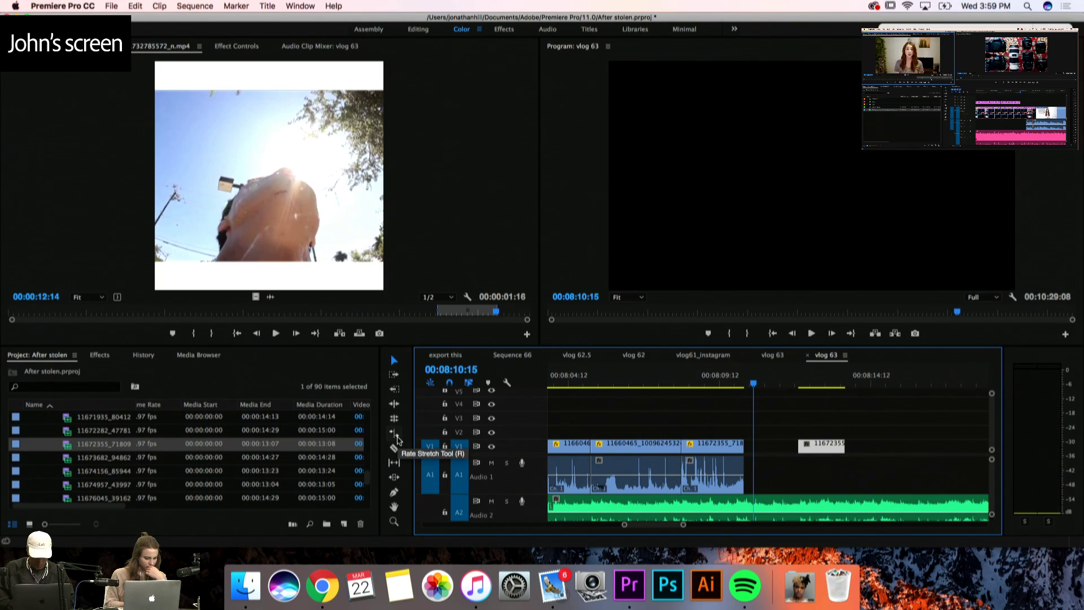
left_click(396, 435)
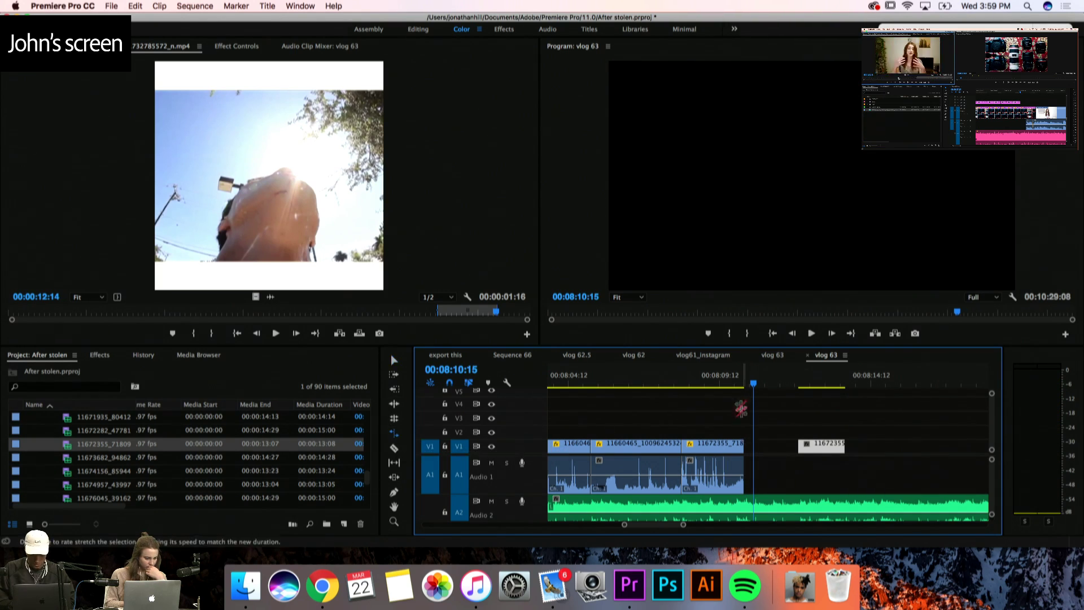
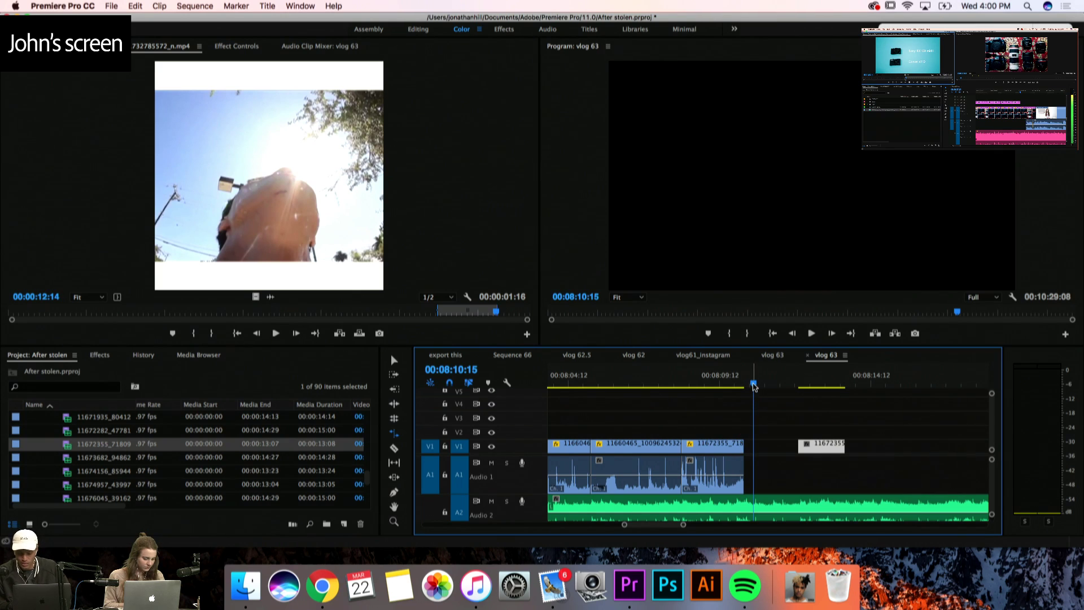
left_click_drag(754, 387, 766, 384)
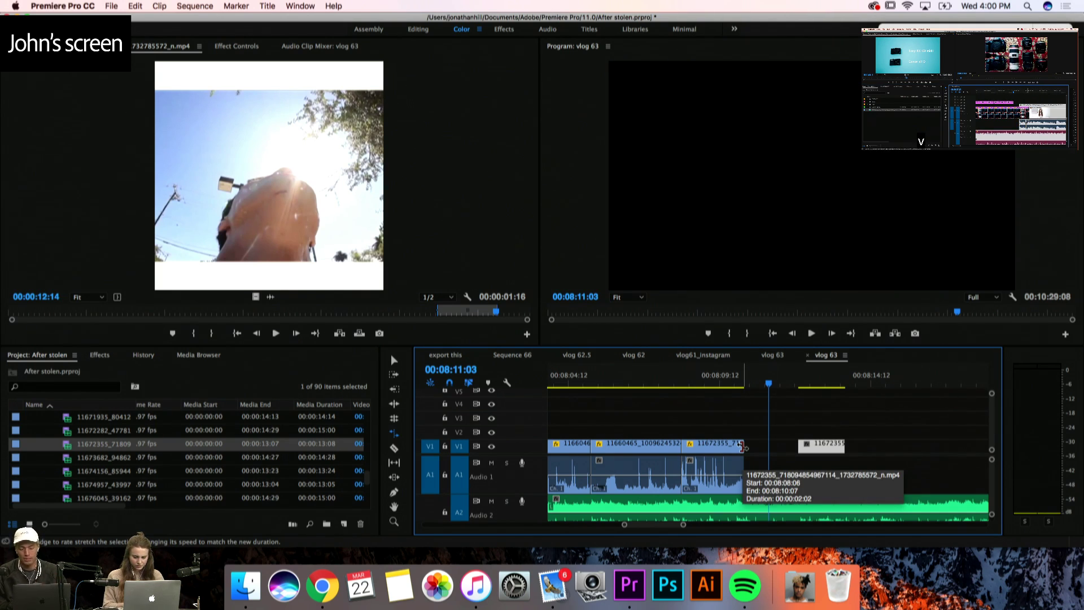
left_click_drag(743, 446, 766, 445)
left_click(709, 377)
key("space")
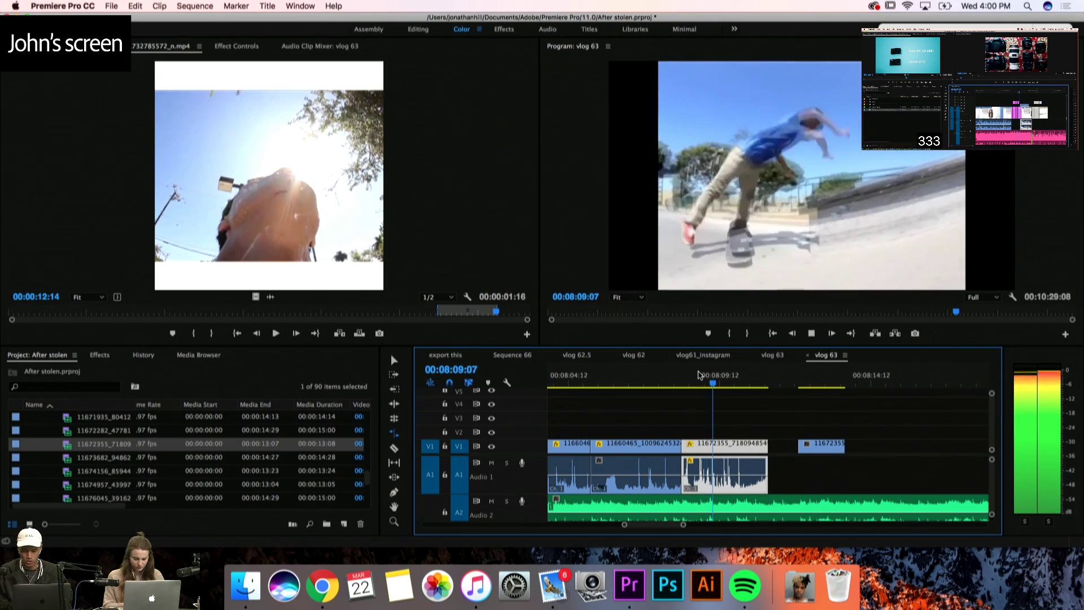
Try rate-stretching the first 11672355 clip to a much shorter, faster duration and play it back against the music
left_click_drag(768, 447, 699, 447)
left_click(684, 383)
left_click_drag(685, 384, 693, 384)
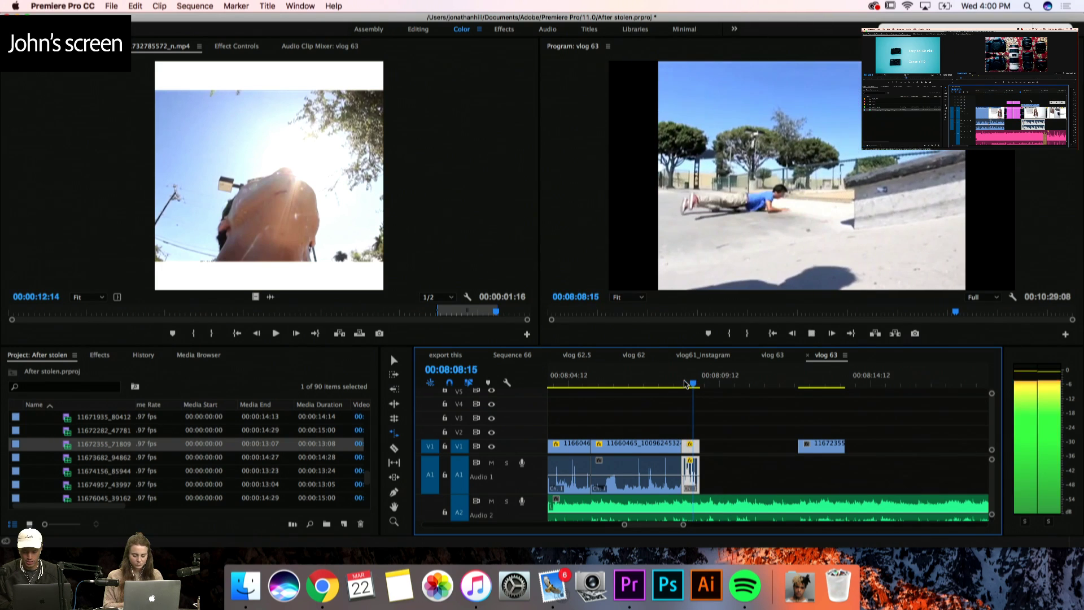
key("space")
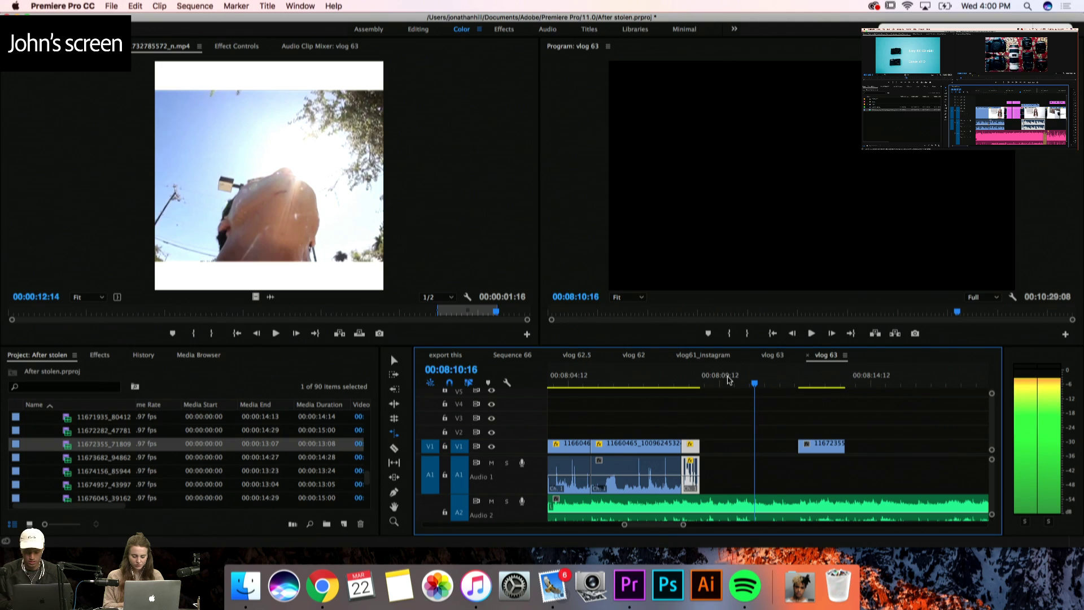
Rate-stretch the first 11672355 clip to end at 00:08:10:16 and play it back with the music
left_click_drag(697, 448, 754, 447)
left_click(710, 376)
key("space")
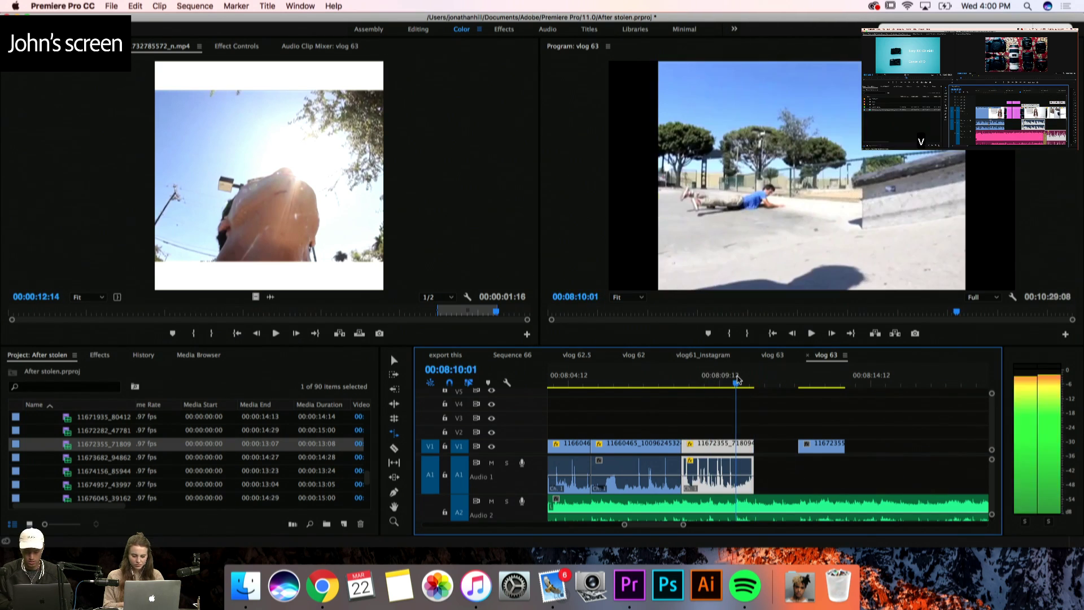
key("space")
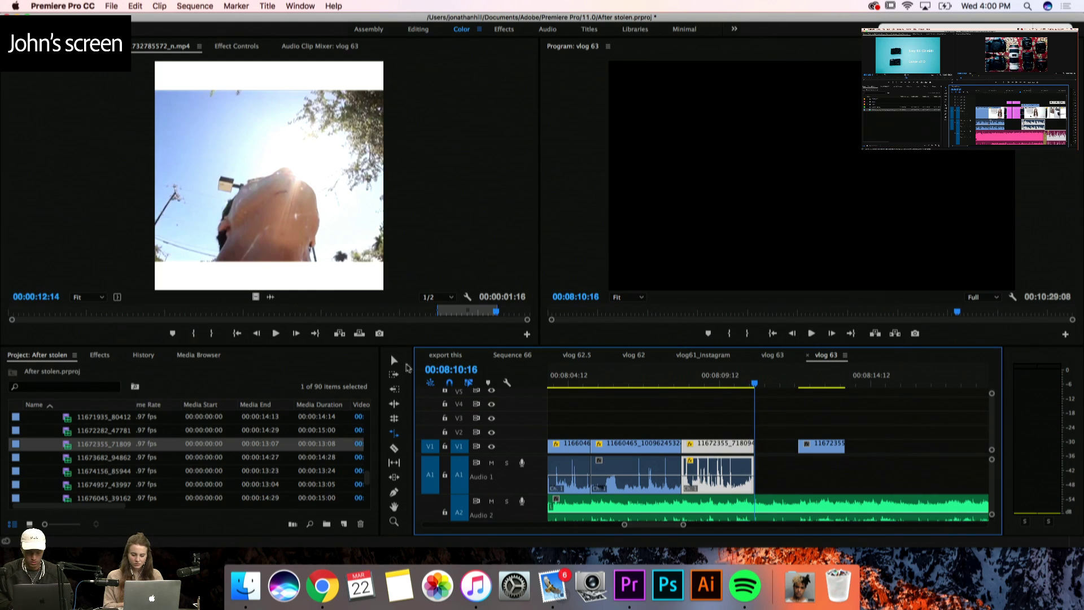
Move the second 11672355 clip to start at 00:08:10:16, directly after the first, and trim its end to about 00:08:11:20
left_click_drag(818, 450, 776, 450)
key("space")
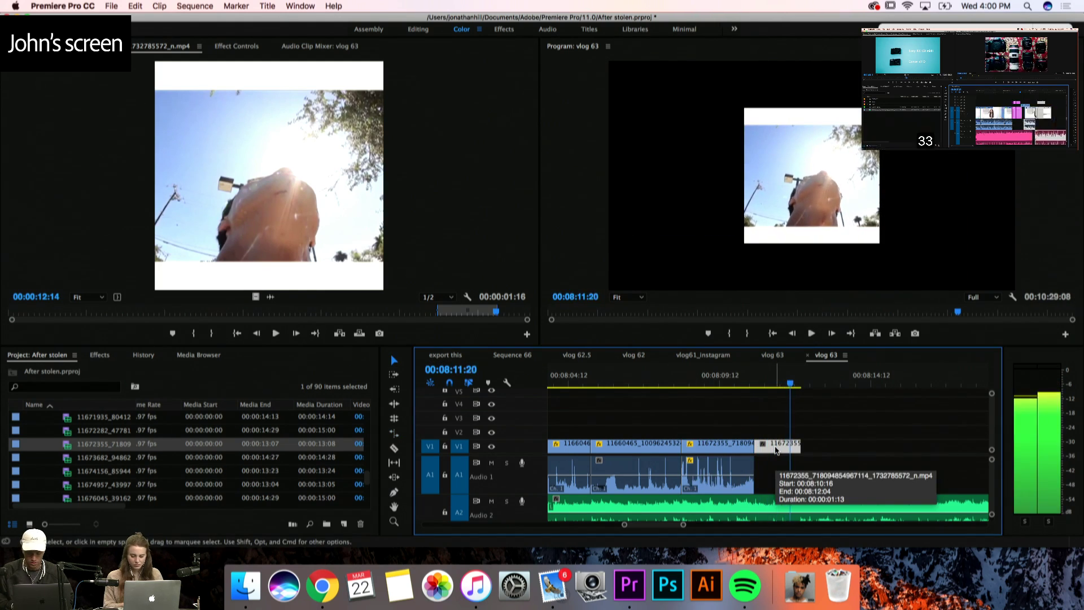
left_click_drag(800, 446, 797, 447)
left_click(769, 384)
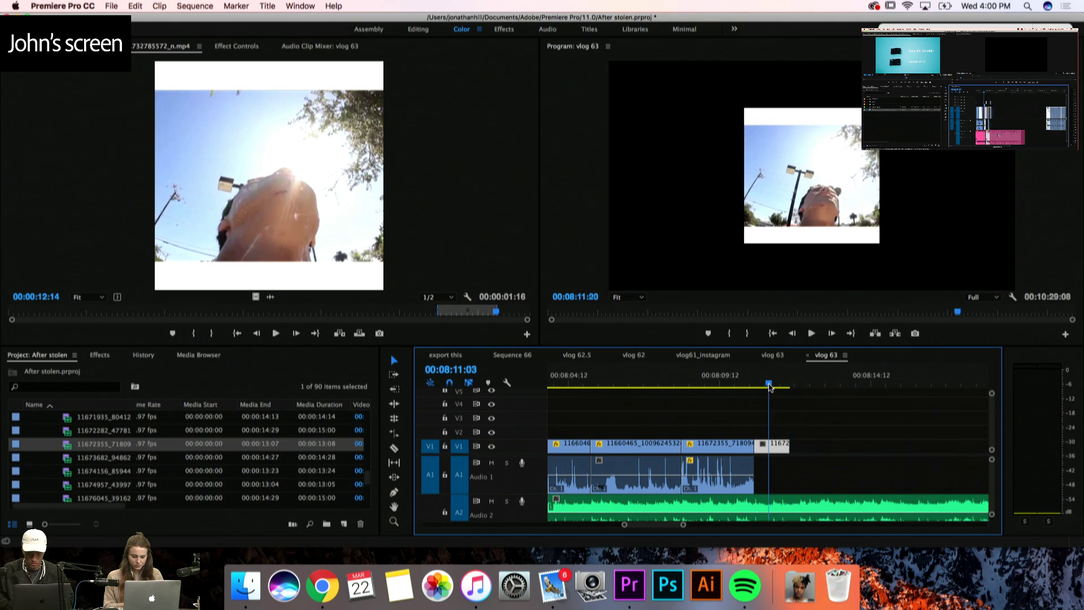
Scale the second 11672355 clip to 227 and extend its end to about 00:08:12:10 after playing it
left_click(237, 46)
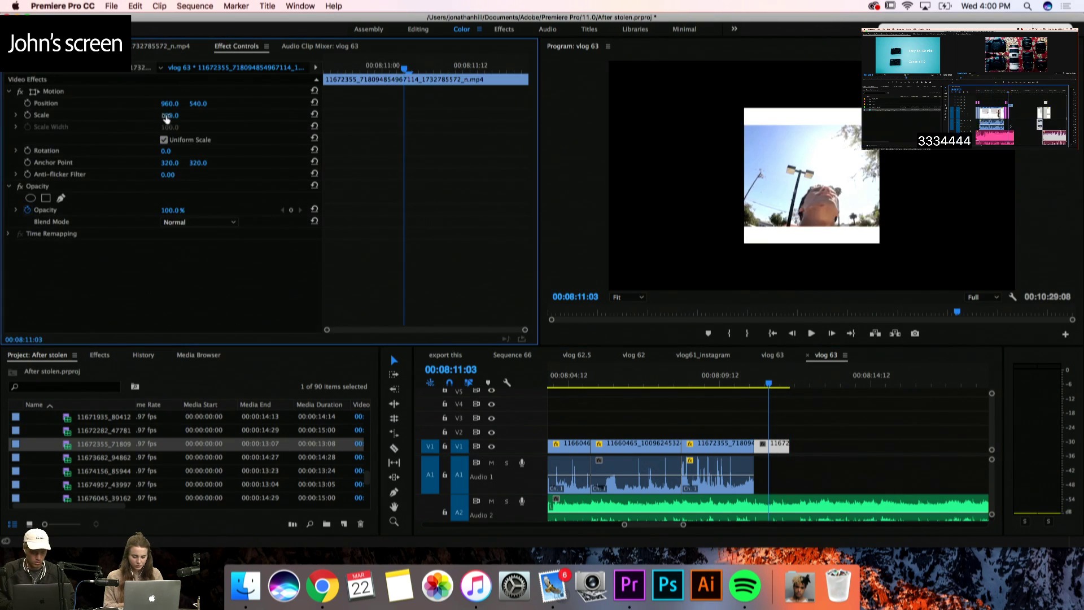
mouse_move(170, 115)
left_mouse_down()
mouse_move(226, 115)
mouse_move(177, 116)
left_mouse_up()
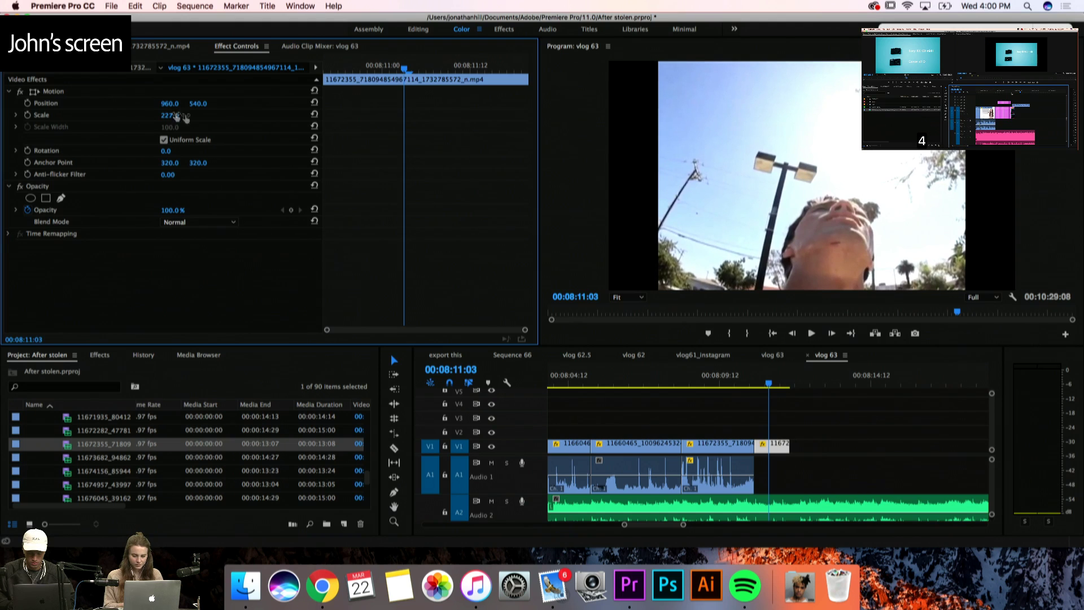
left_click_drag(768, 391, 774, 386)
key("space")
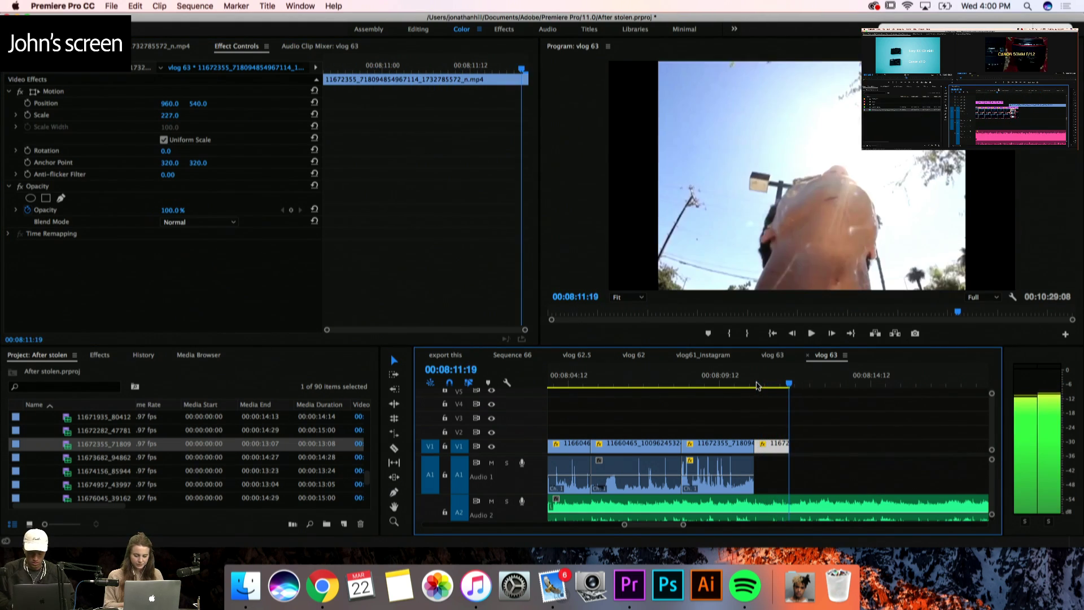
key("space")
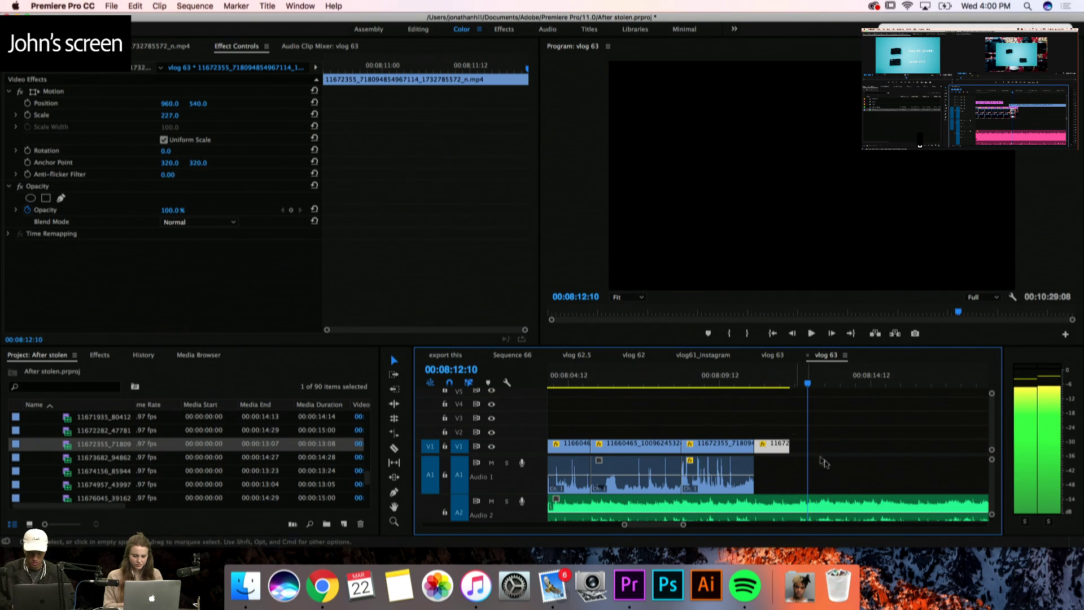
left_click_drag(793, 447, 807, 446)
left_click_drag(794, 387, 797, 389)
Open source clip 11673682 and mark in and out points around the stair trick, a 00:00:01:19 range ending at 00:00:10:27
double_click(103, 457)
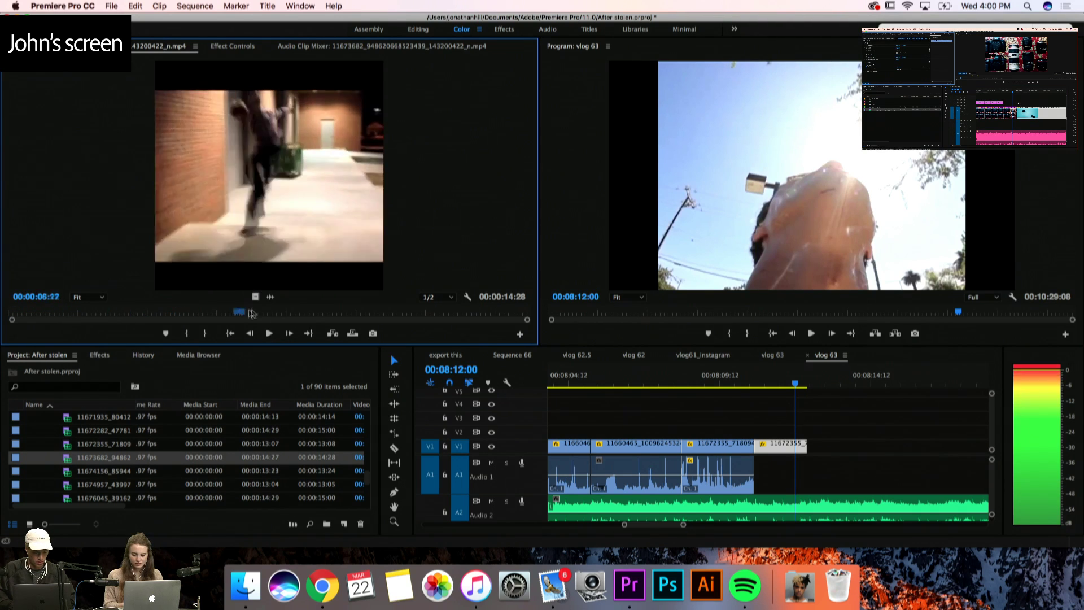
left_click(313, 312)
left_click_drag(314, 313, 334, 324)
key("i")
key("space")
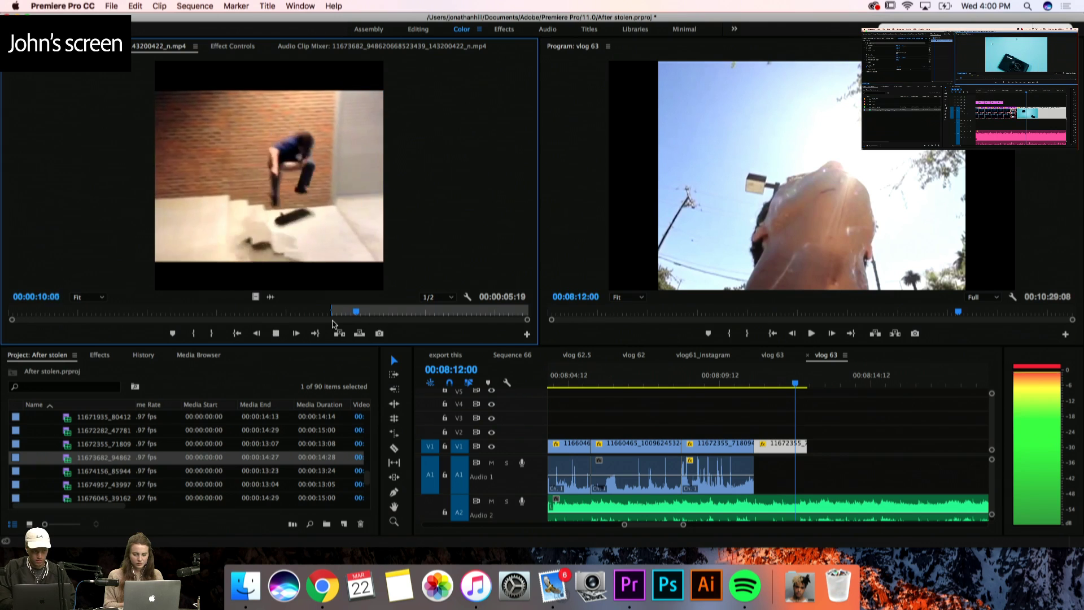
key("space")
key("o")
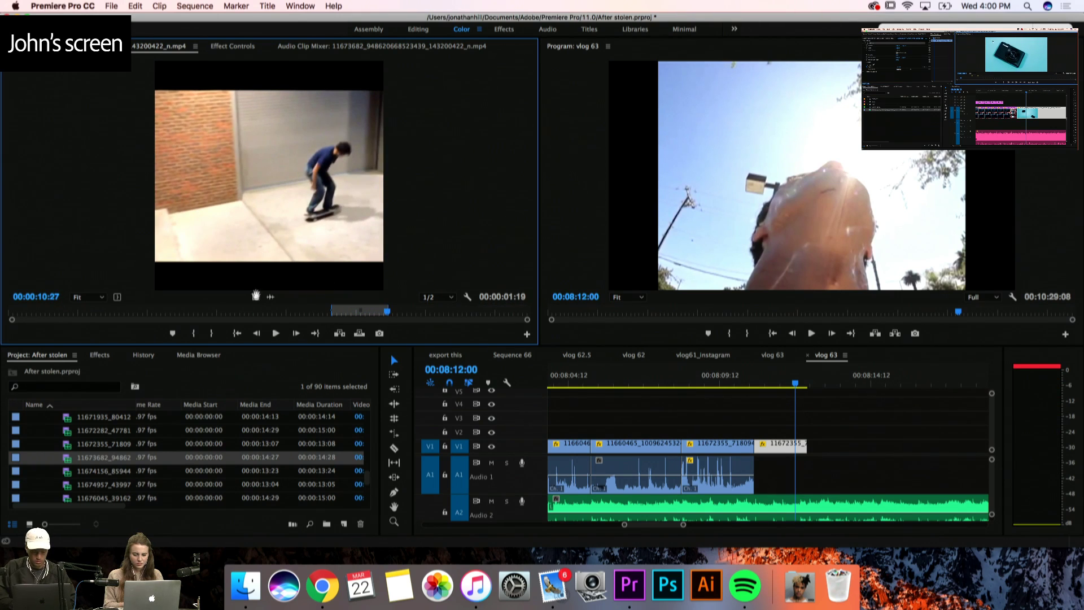
Place the marked 11673682 range, video only, on V1 directly after the last clip and play across the cut
left_click_drag(269, 175, 838, 448)
key("space")
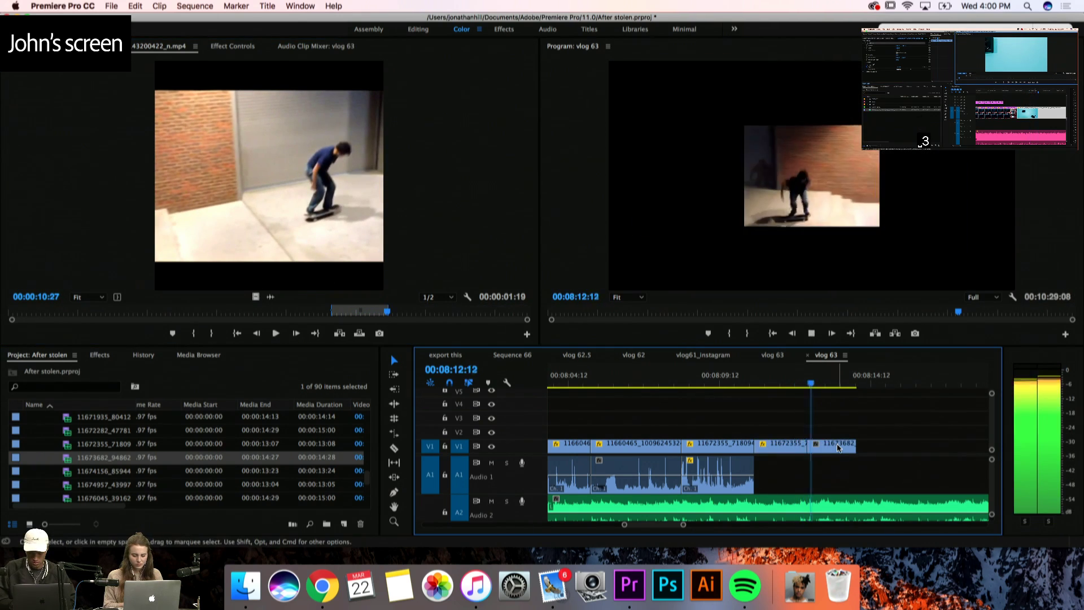
key("space")
left_click(803, 381)
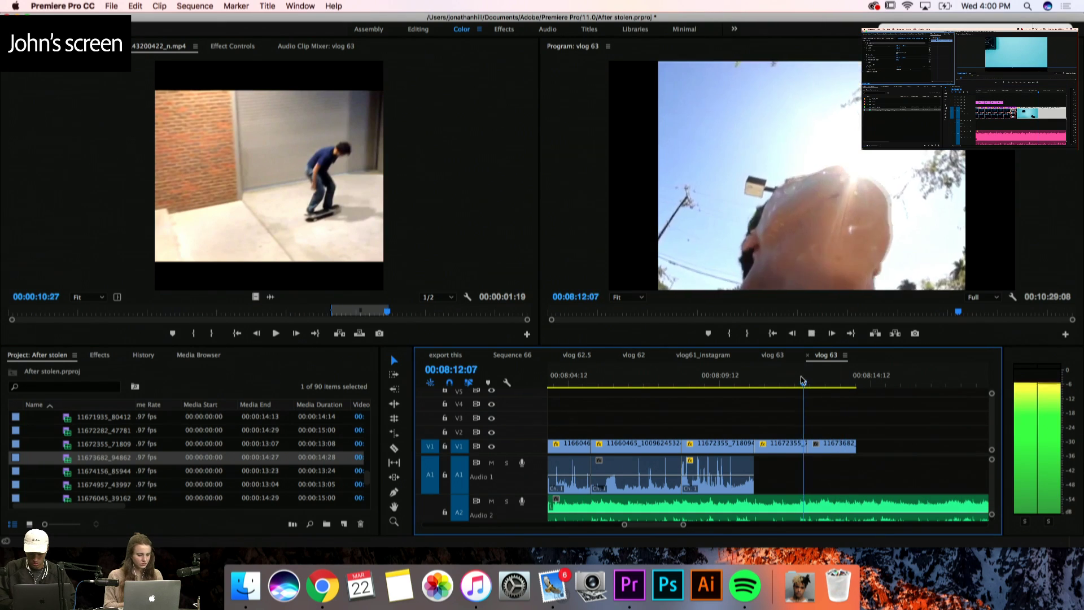
Shift the 11673682 clip later to start at 00:08:12:16 and play it against the music
left_click_drag(826, 447, 832, 450)
key("space")
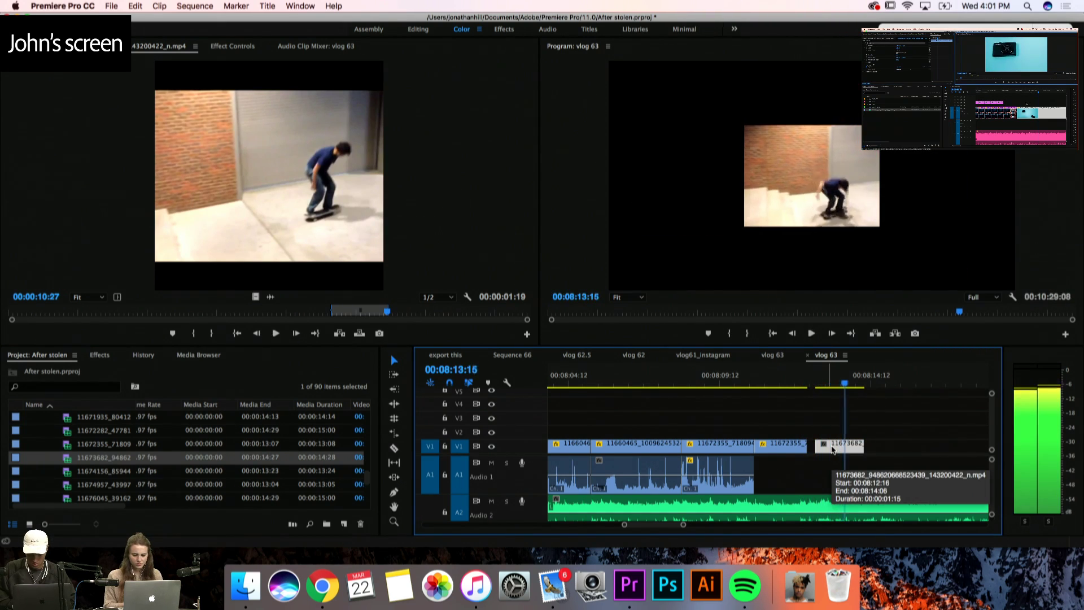
key("space")
key("space")
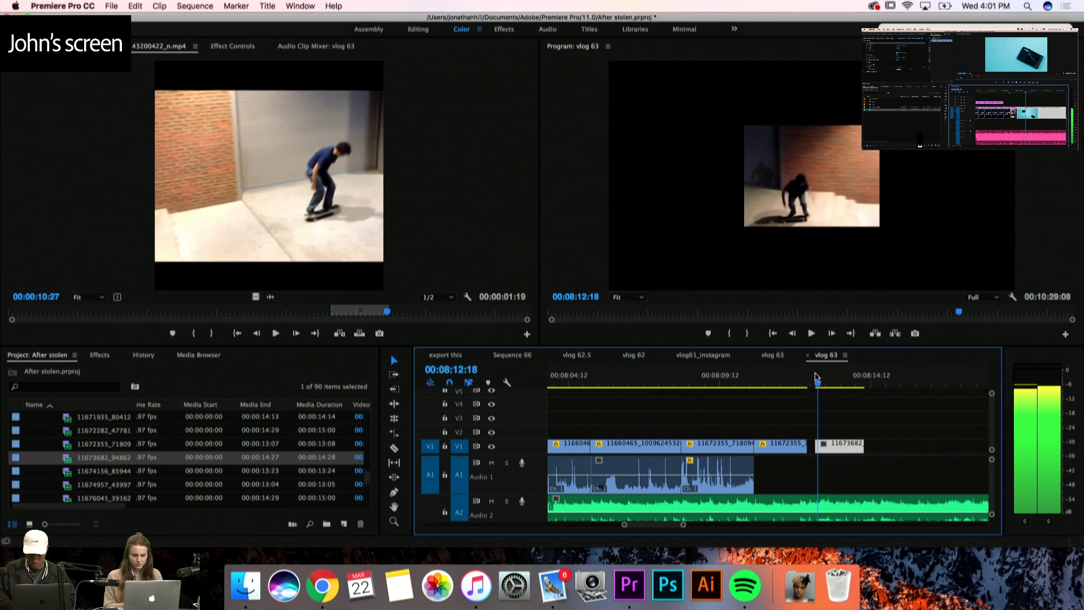
Close the gap before 11673682 by starting it at 00:08:12:13 and extending the preceding clip to meet it, and play the cut
left_click_drag(838, 452, 831, 451)
key("Up")
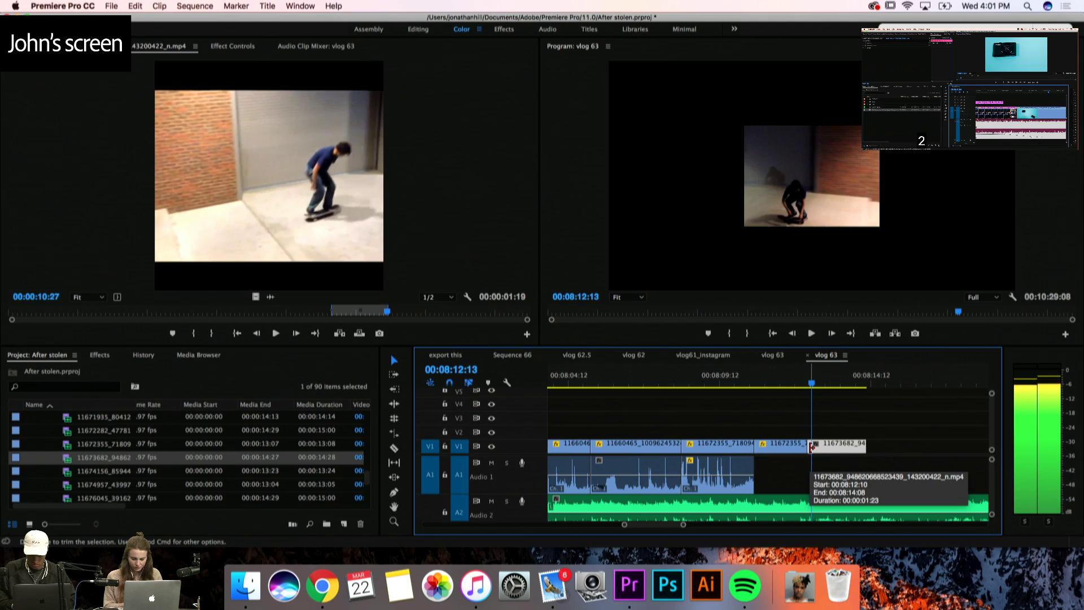
left_click_drag(811, 447, 809, 446)
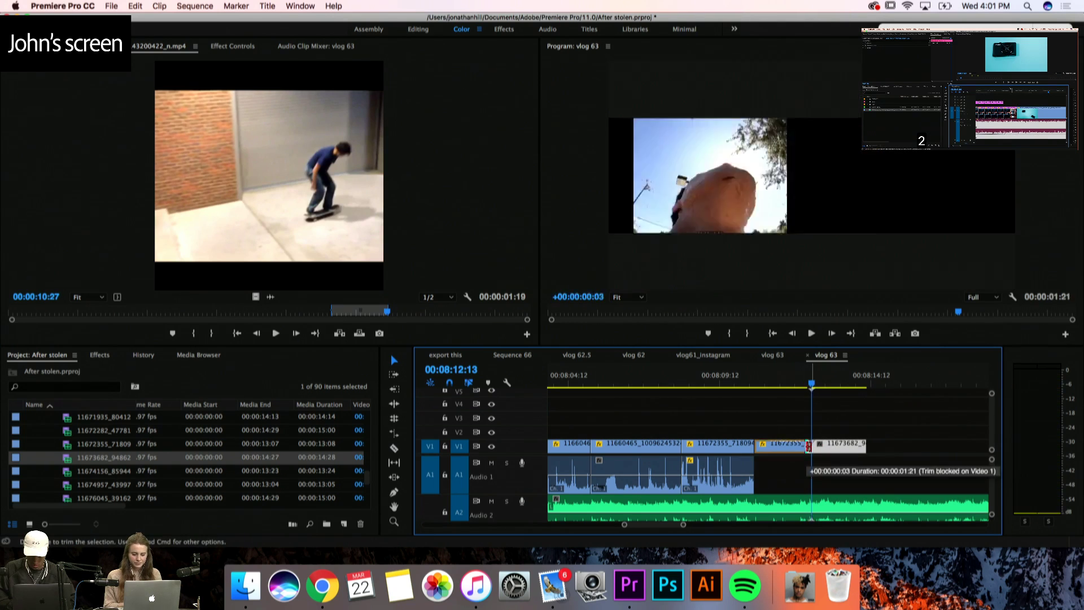
key("space")
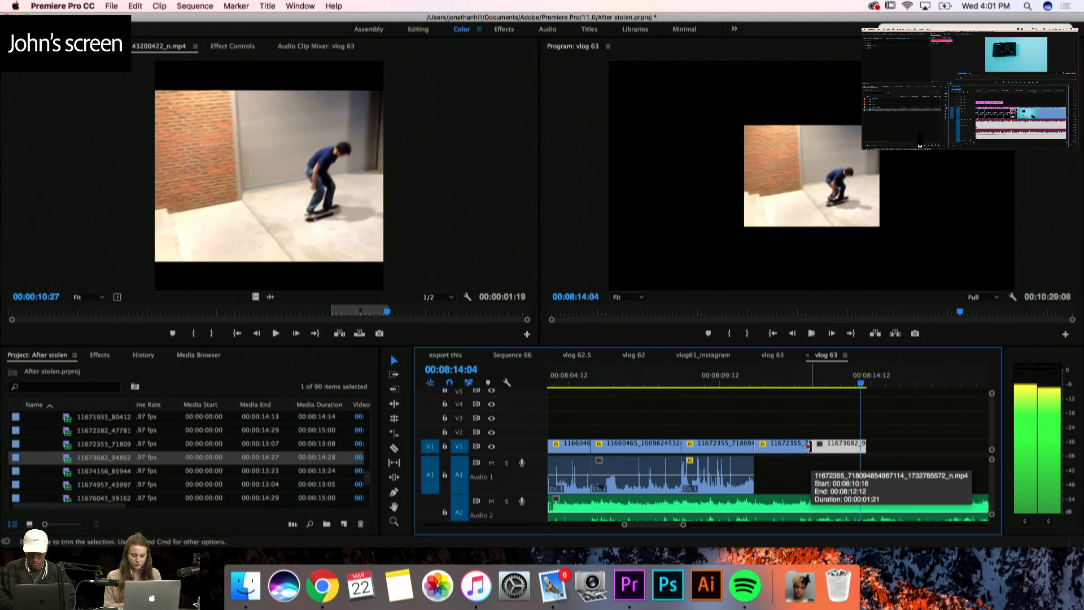
key("space")
key("space")
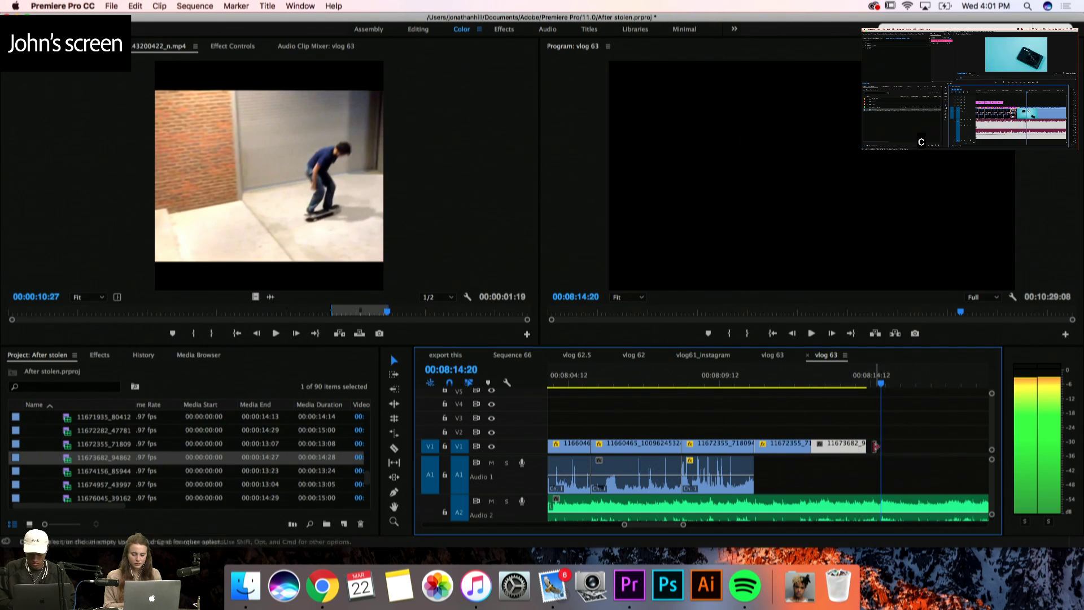
Extend the end of the 11673682 clip to 00:08:14:19 and set its scale to 225
key("v")
key("super+r")
type("200")
key("Return")
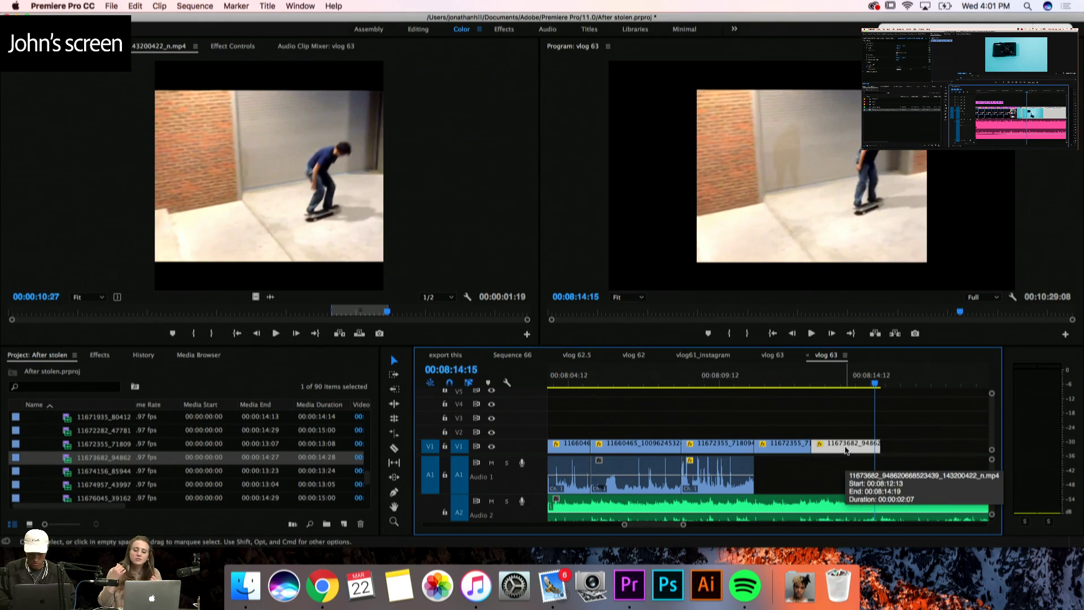
left_click(224, 45)
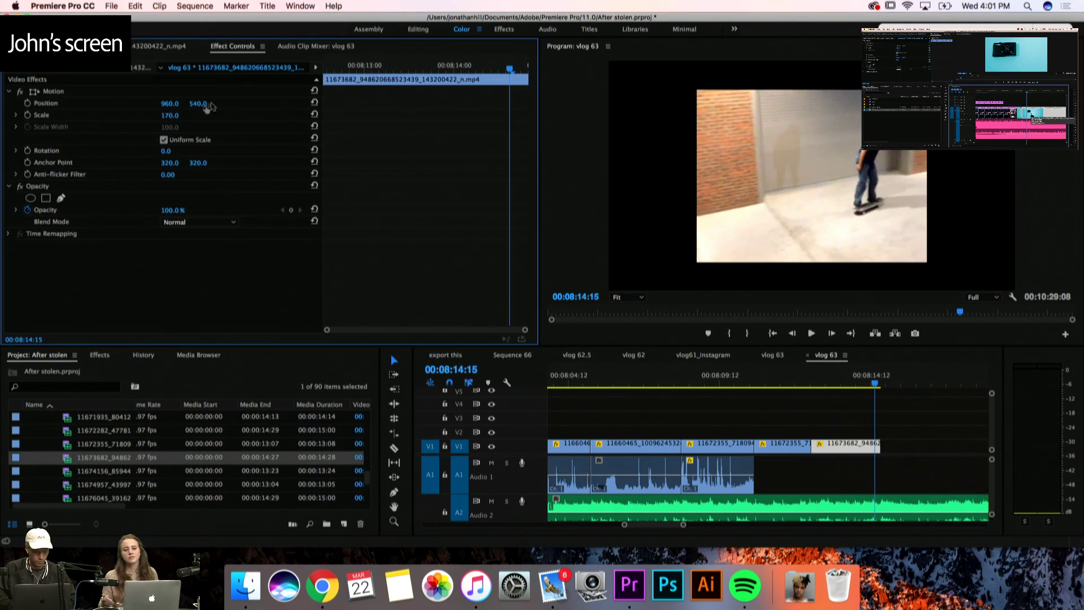
left_click_drag(172, 116, 212, 116)
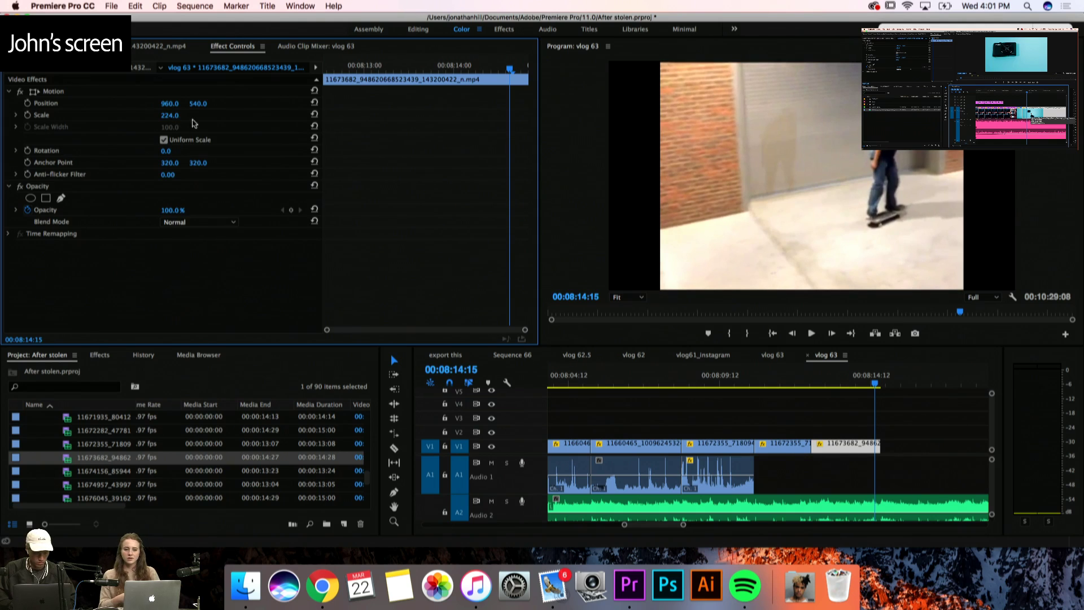
type("2")
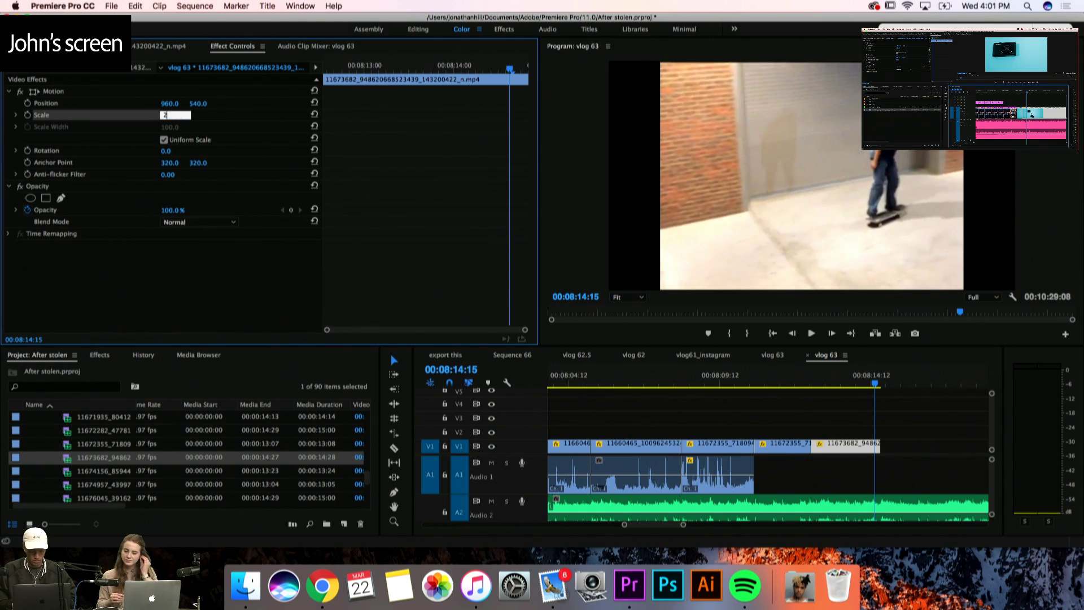
type("25")
key("Return")
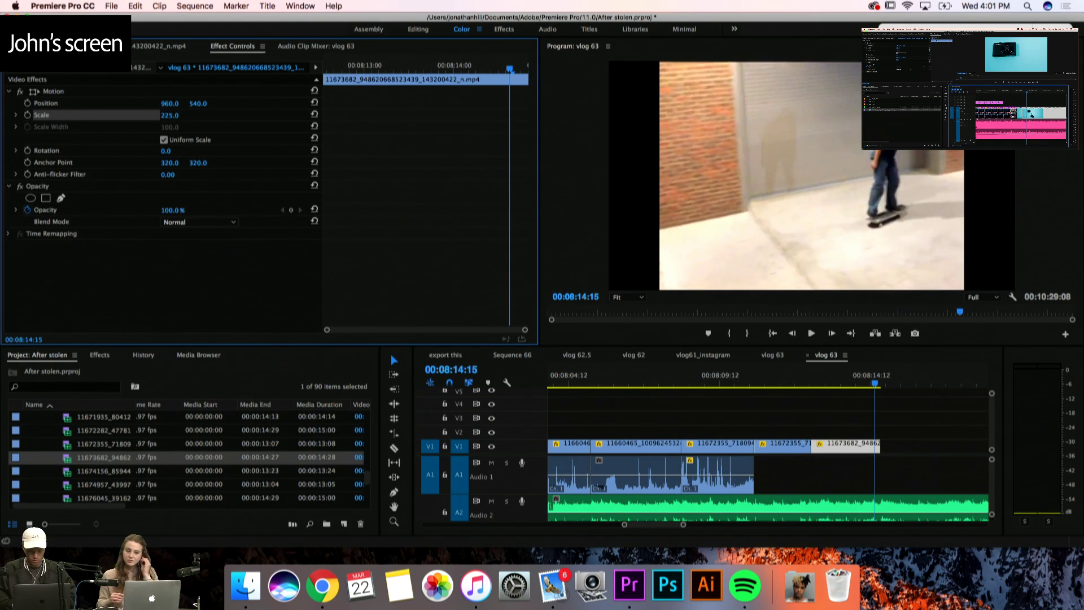
Select the Motion effect of the 11673682 clip and play the clip from its start
left_click(49, 87)
left_click(816, 383)
key("space")
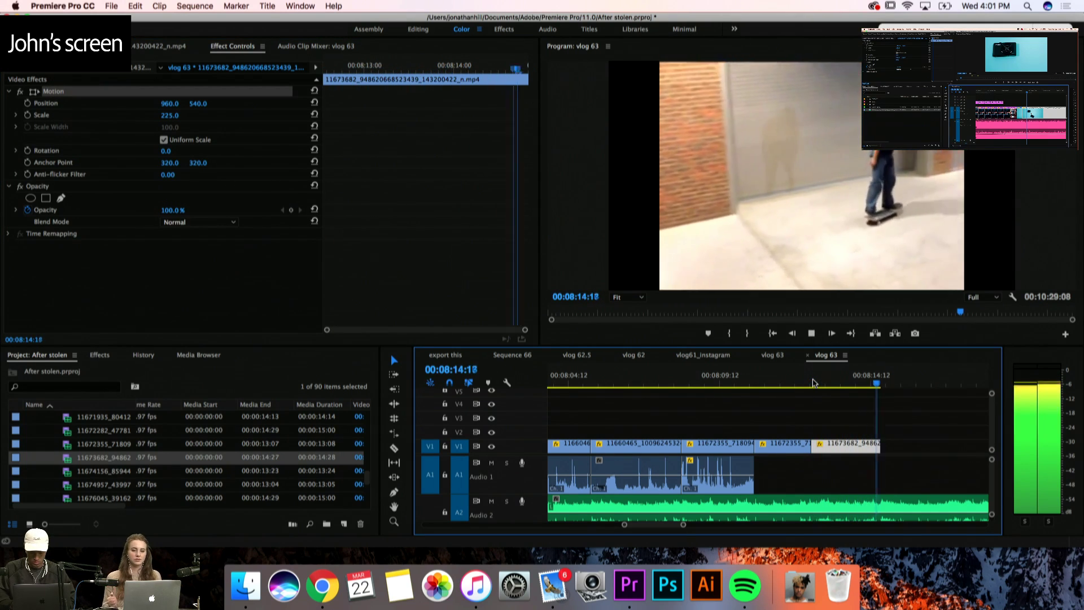
key("space")
Open the next skate clip, 11674156, from the project in the source view and play it through
scroll(708, 393, "right", 5)
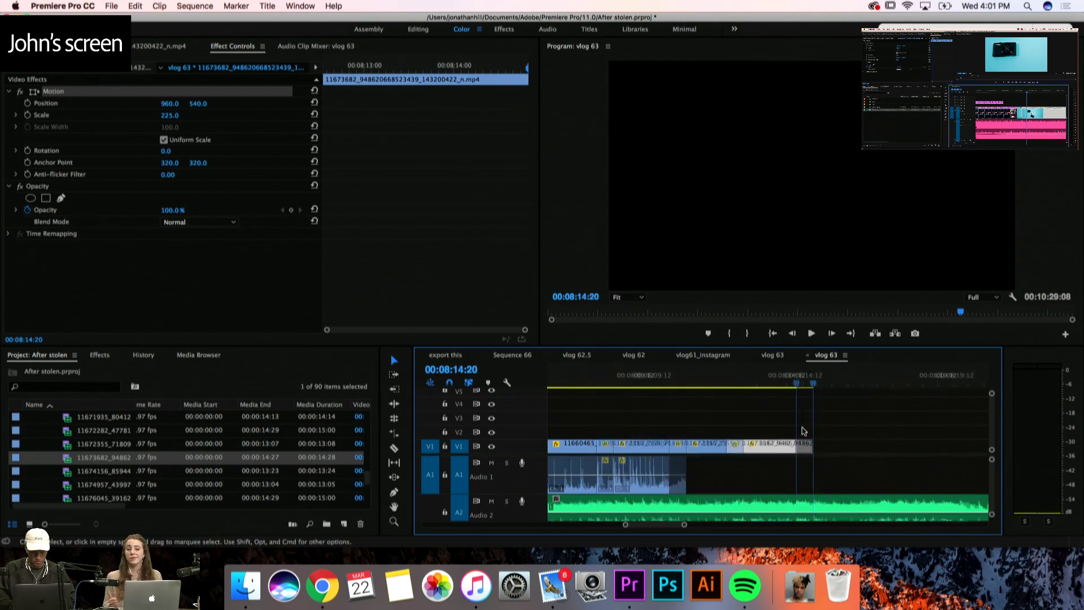
double_click(67, 472)
key("space")
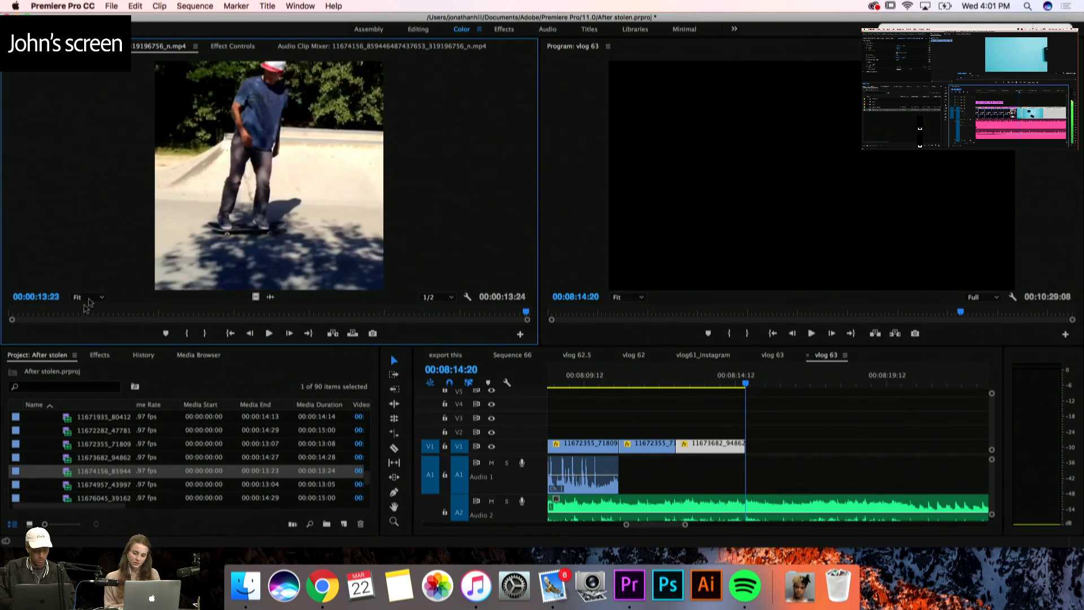
Add the 11674156 skate clip from the source view to the vlog 63 timeline directly after the 11673682 clip
left_click_drag(211, 217, 747, 469)
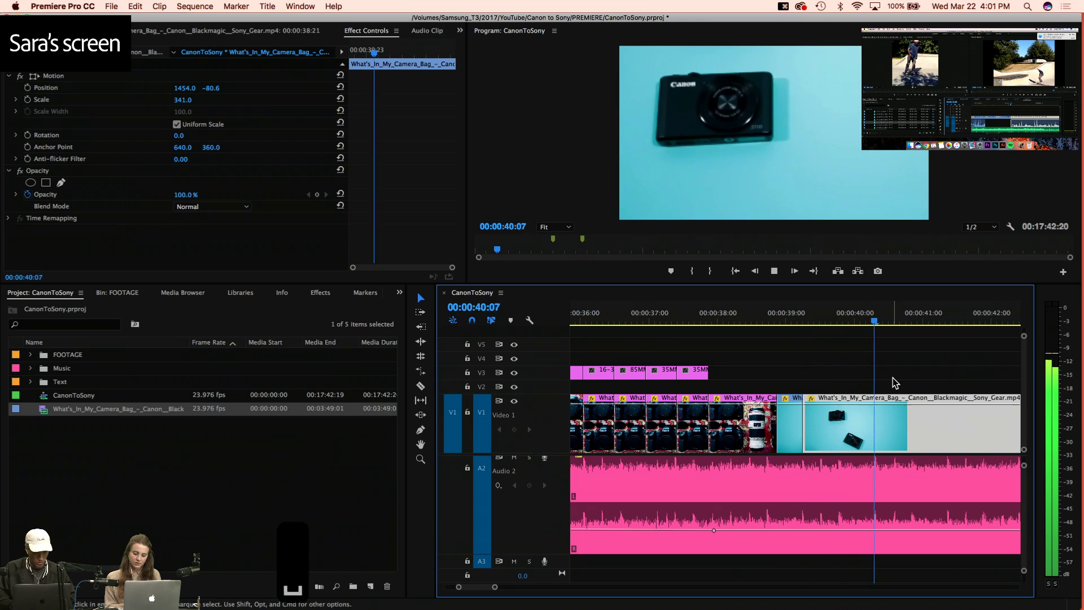
In CanonToSony, cut the blue-background camera clip at 00:00:40:19 and delete the part after the cut
key("space")
key("c")
left_click(911, 421)
key("v")
left_click(920, 422)
key("Delete")
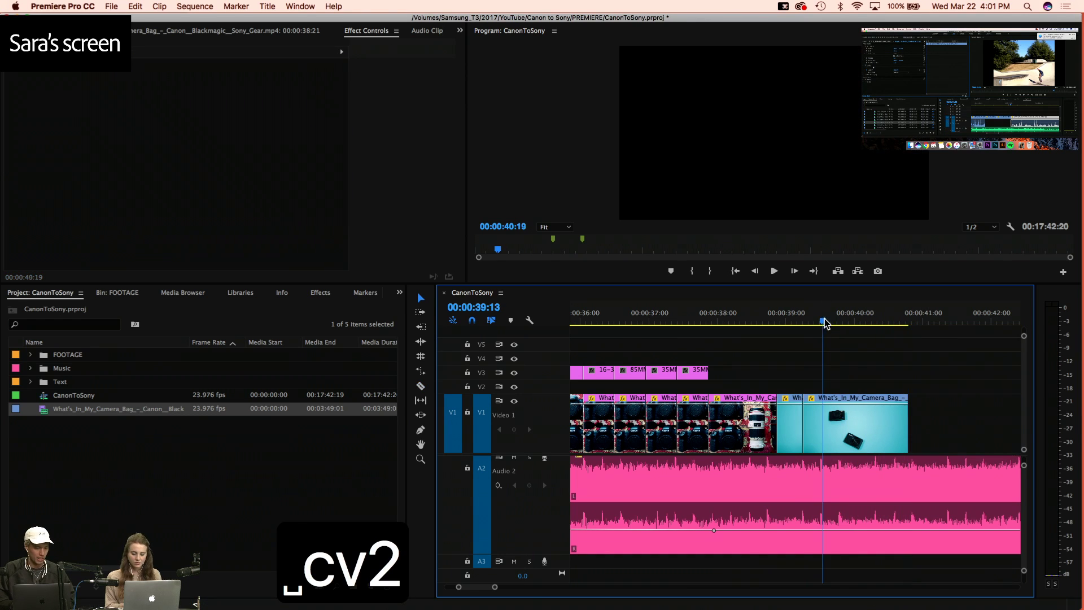
Nest the two blue-background camera clips on V1 as Nested Sequence 02
left_click_drag(793, 367, 846, 419)
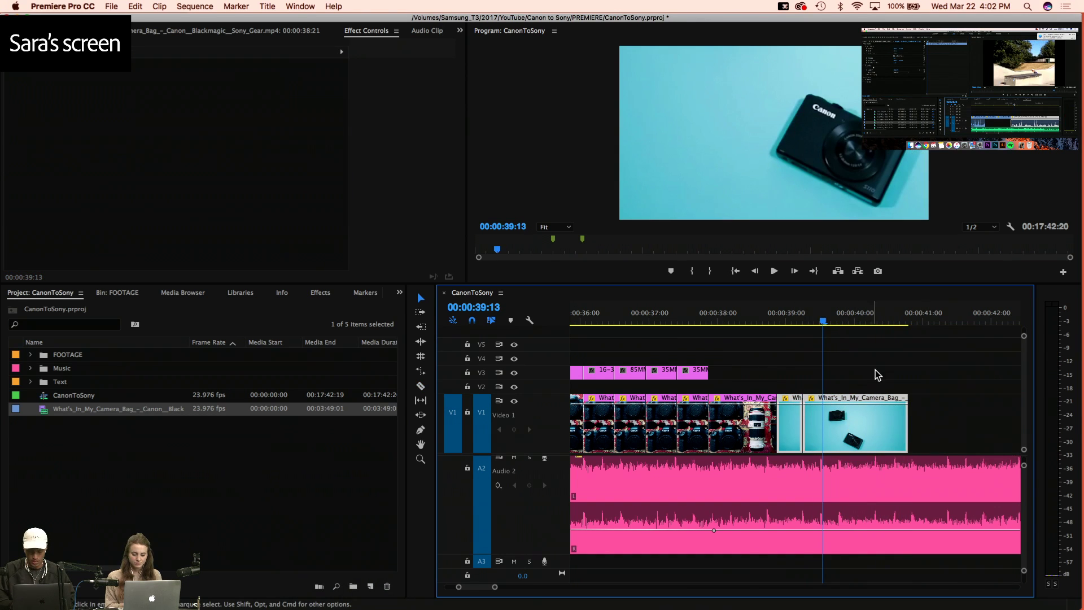
right_click(854, 422)
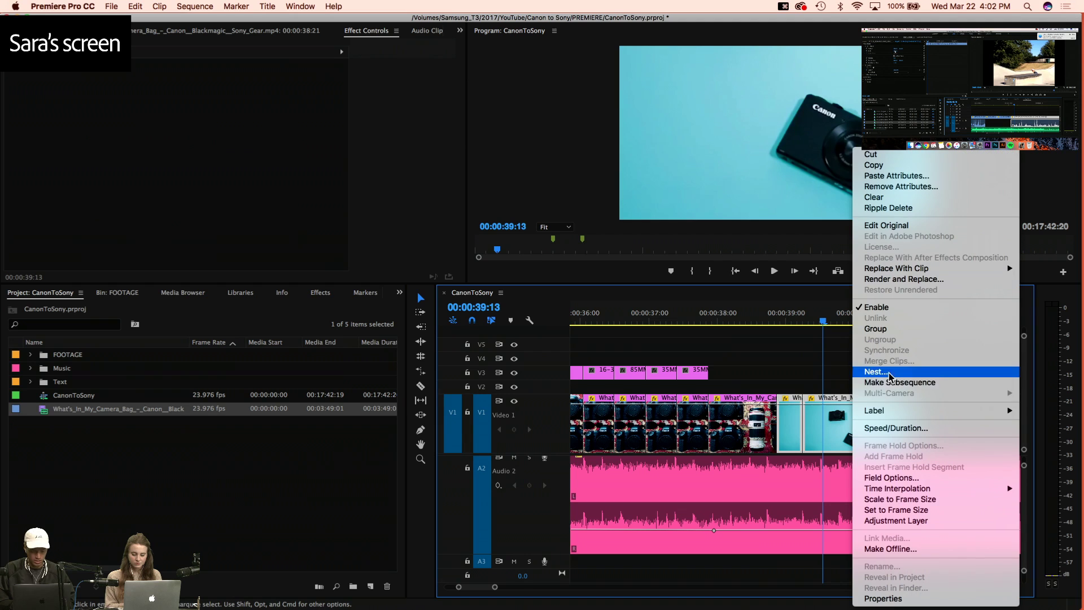
left_click(922, 371)
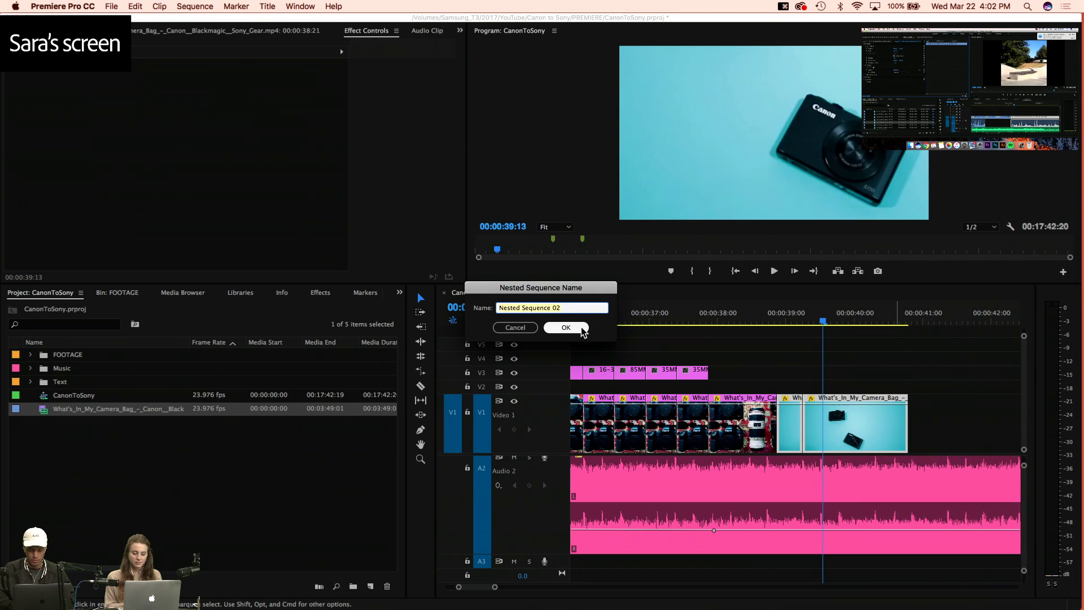
left_click(581, 329)
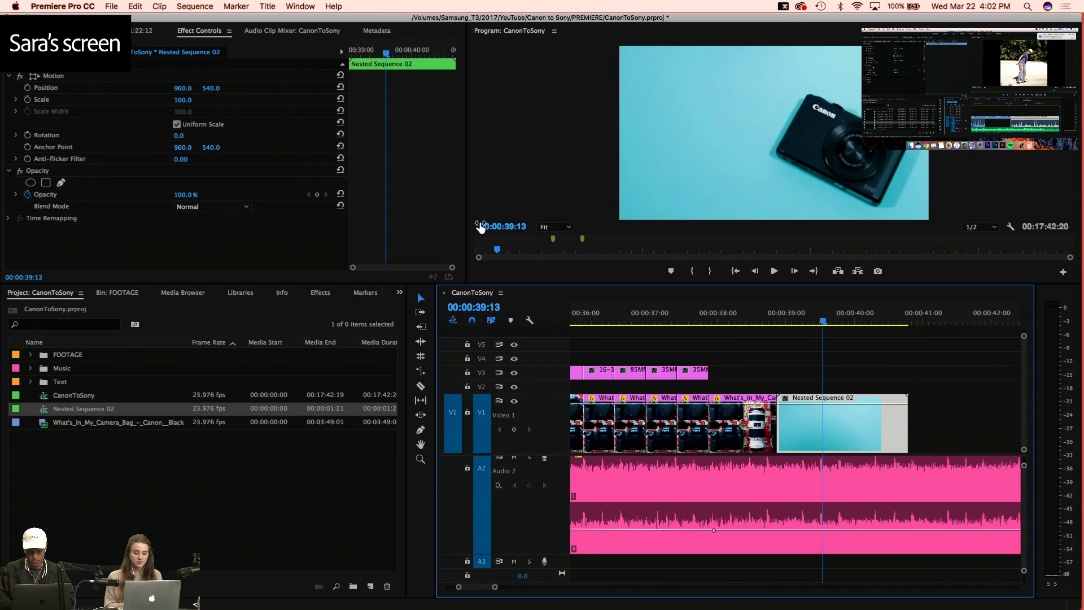
Animate the scale of Nested Sequence 02 from 100 at 00:00:39:10 to 132 at 00:00:40:02
key("Left")
key("Left")
key("Left")
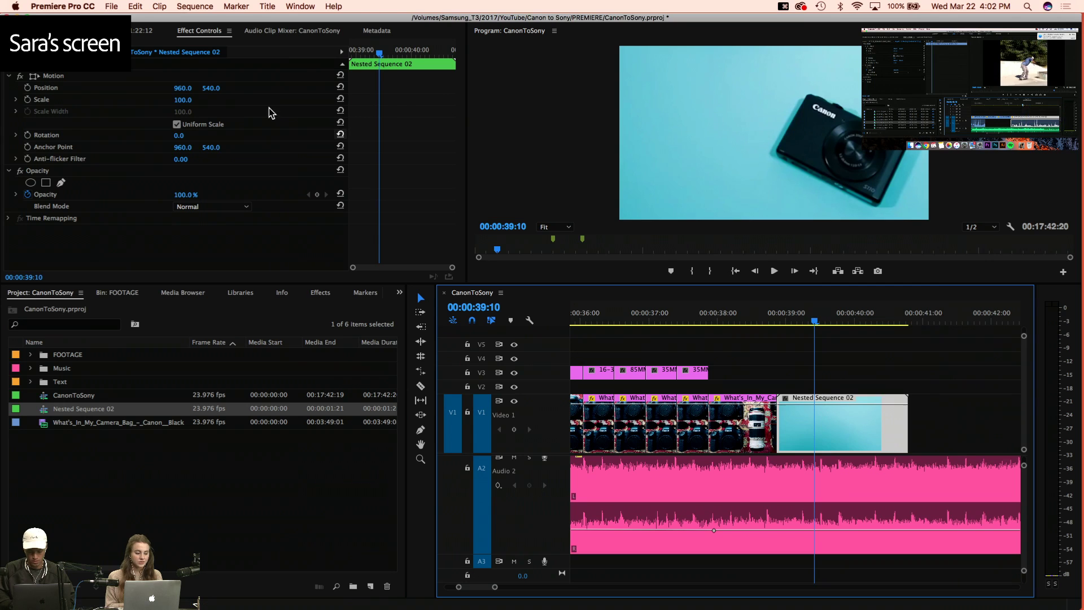
left_click(27, 100)
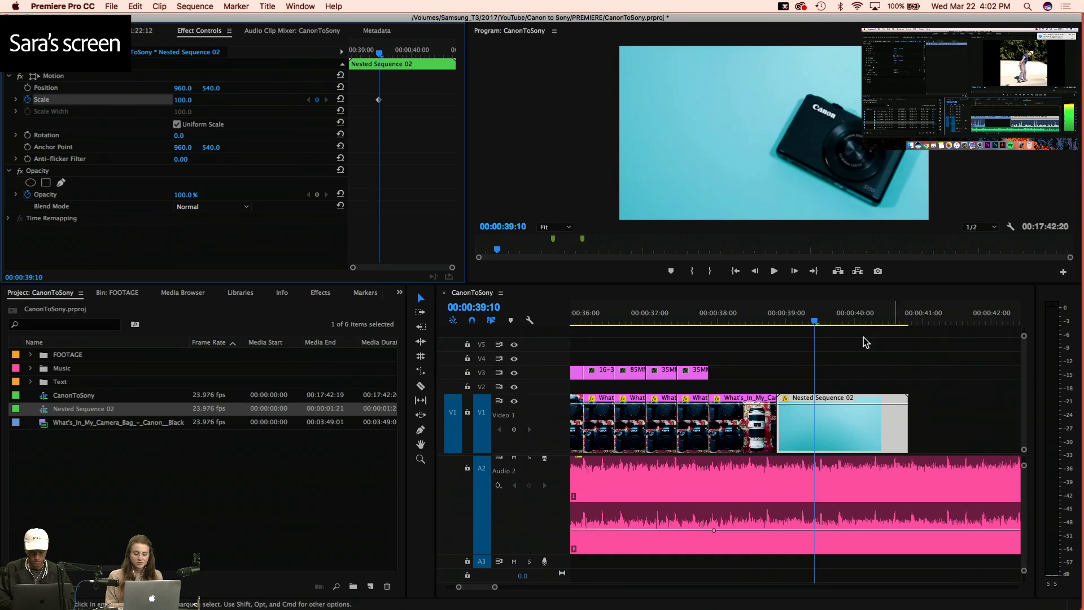
left_click(860, 321)
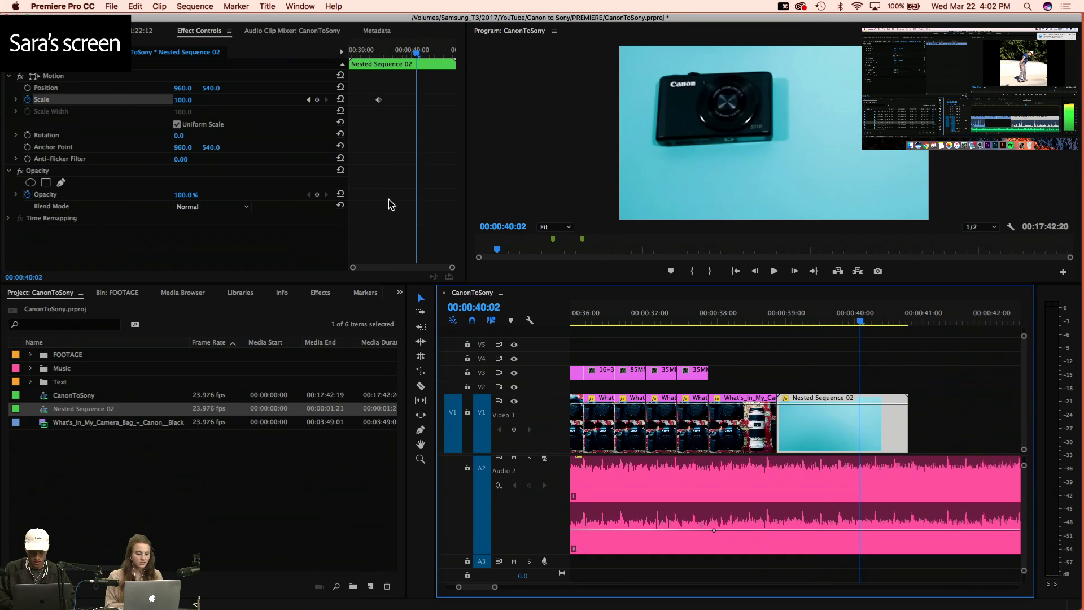
left_click(316, 100)
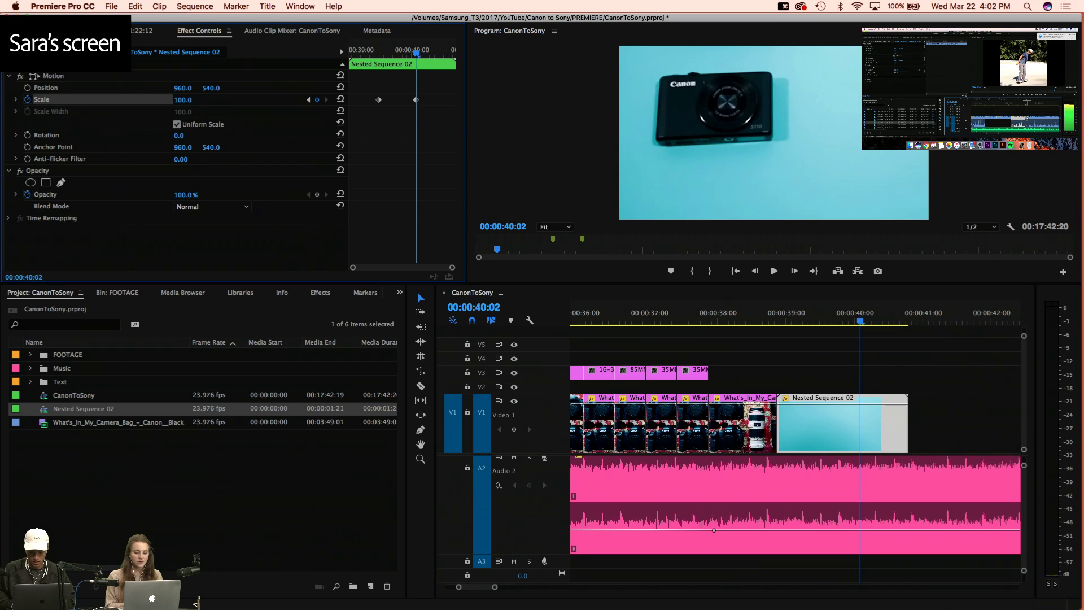
left_click_drag(182, 100, 188, 102)
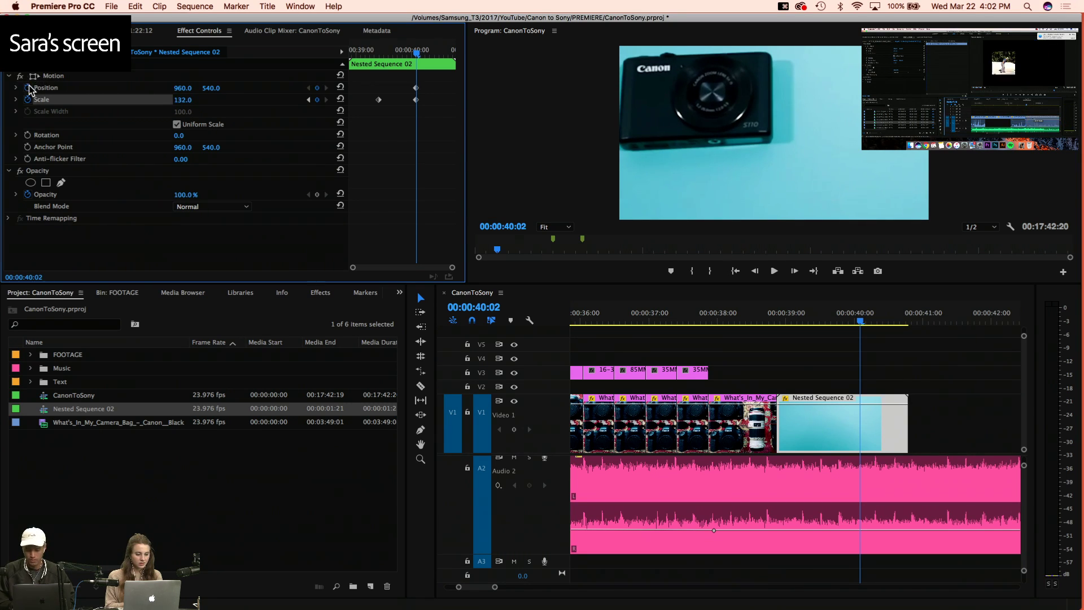
Keyframe the position of Nested Sequence 02 at 00:00:39:13 and 00:00:40:02, moving it to 1131.7, 648.7 at the second keyframe
left_click(29, 88)
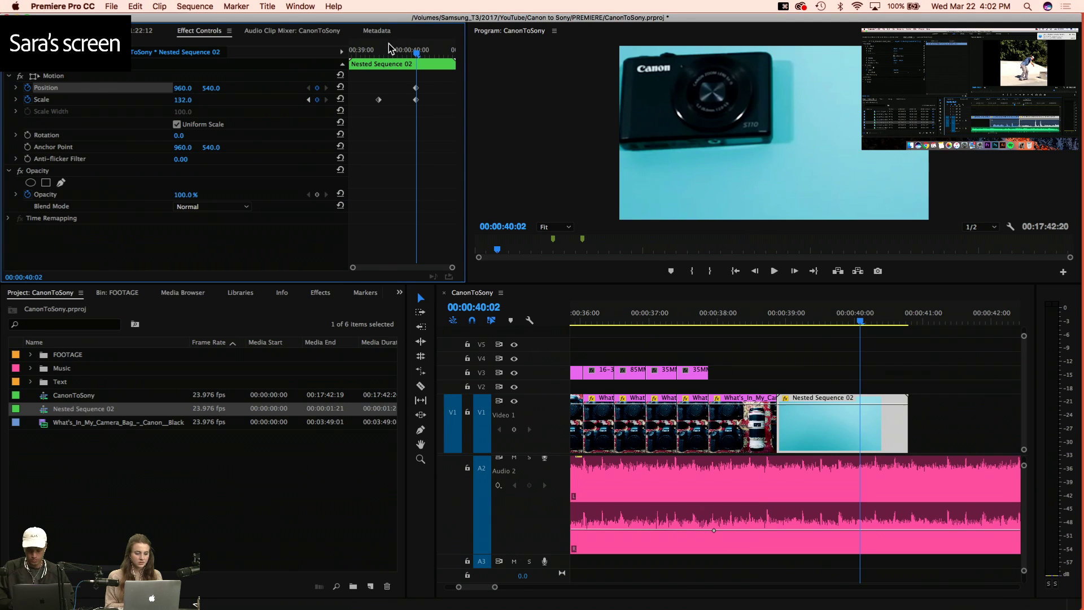
key("Left")
key("Left")
key("Left")
key("Left")
key("Left")
key("Left")
key("Left")
key("Left")
key("Left")
key("Left")
key("Left")
key("Left")
key("Left")
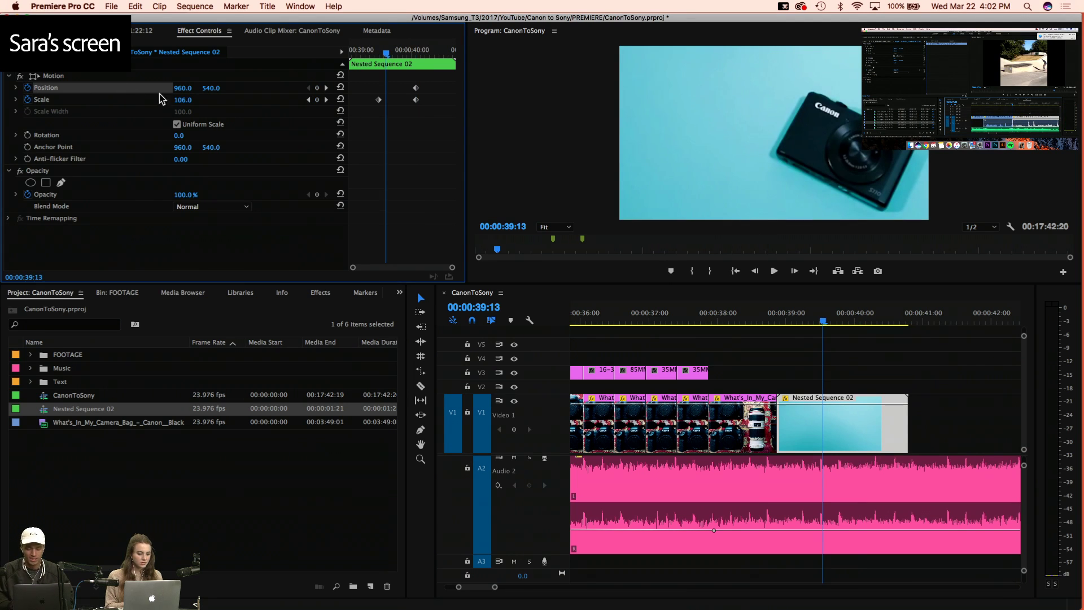
left_click_drag(401, 53, 416, 53)
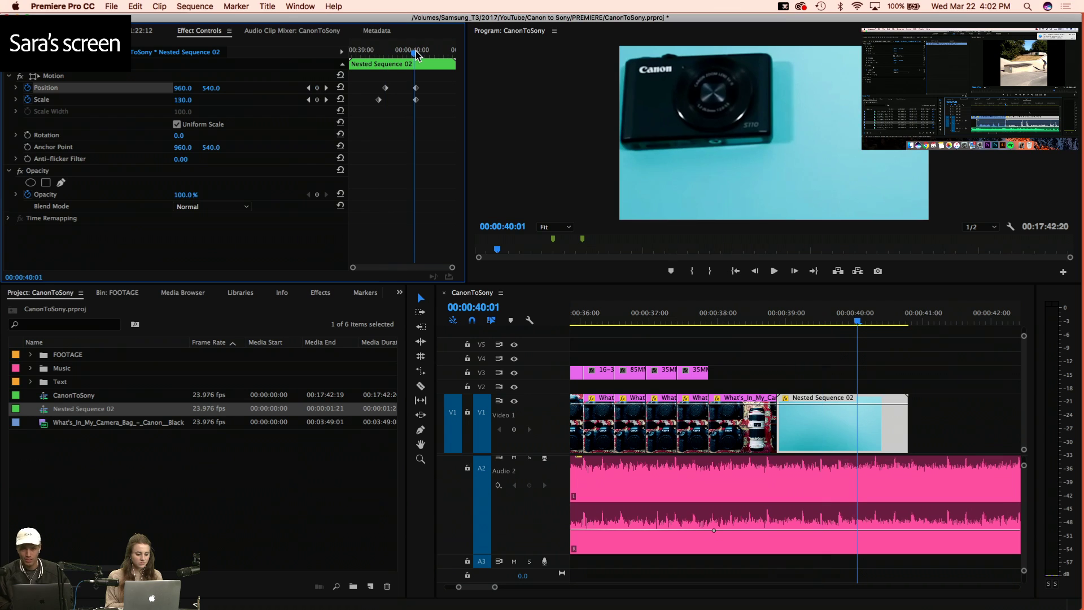
left_click(327, 88)
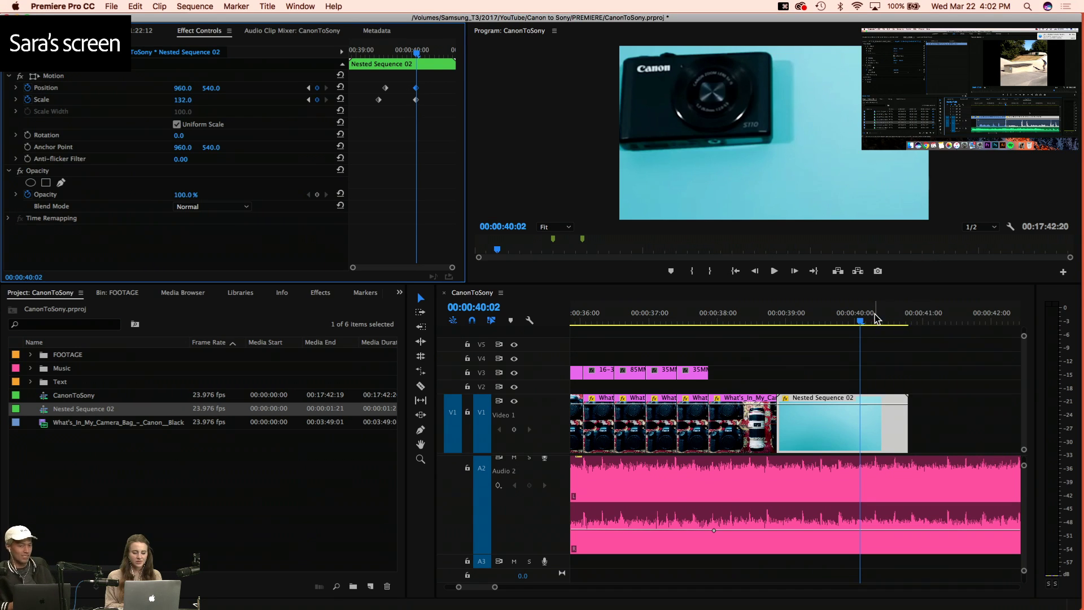
left_click_drag(876, 318, 857, 321)
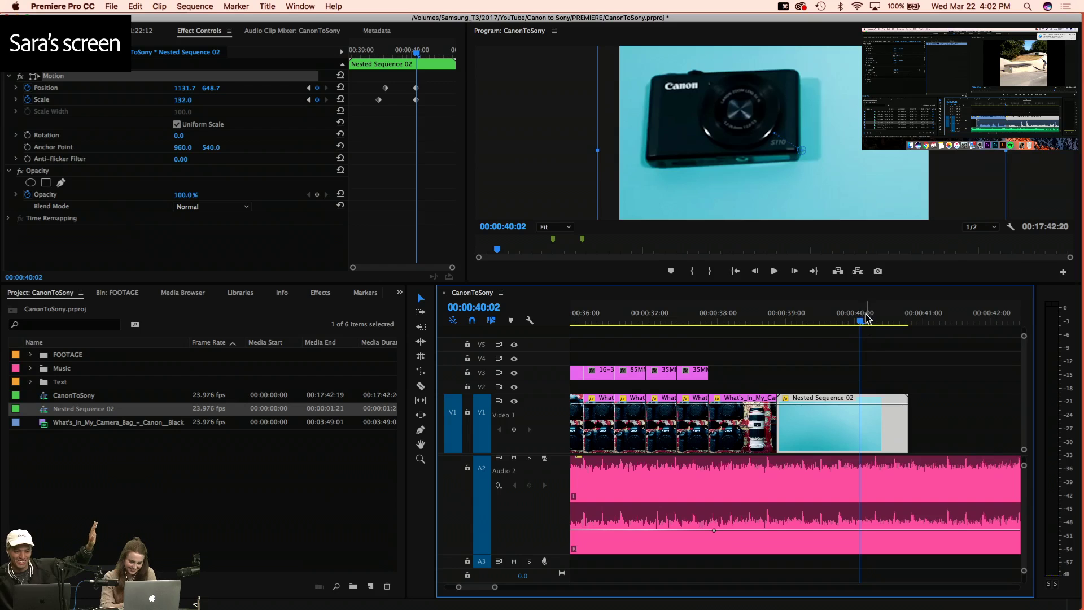
Move the position and scale keyframes to the start and end of Nested Sequence 02 and play the move
left_click_drag(867, 319, 849, 319)
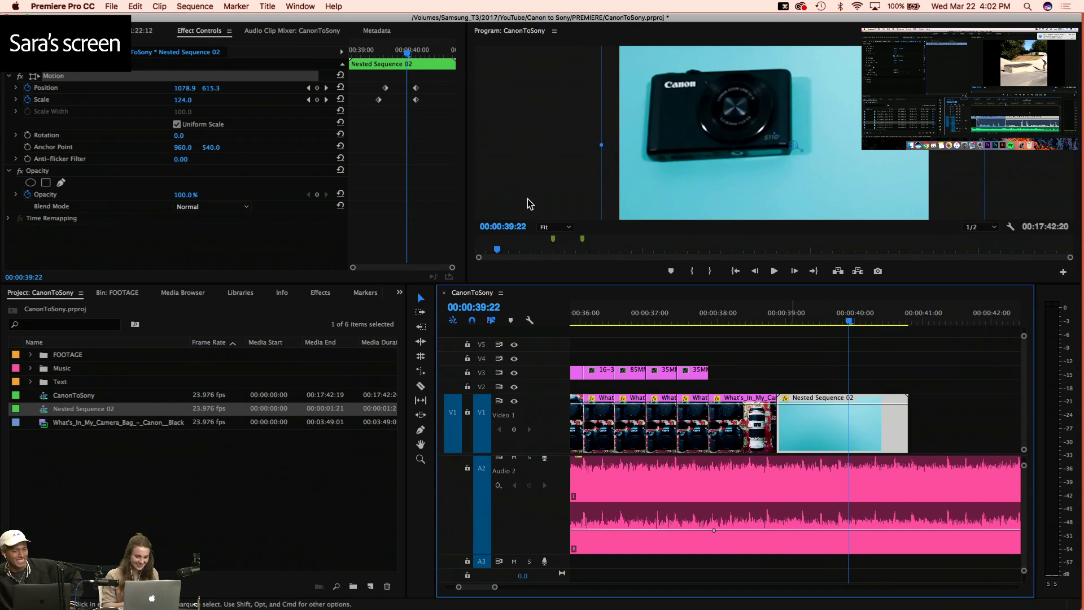
left_click_drag(415, 88, 615, 107)
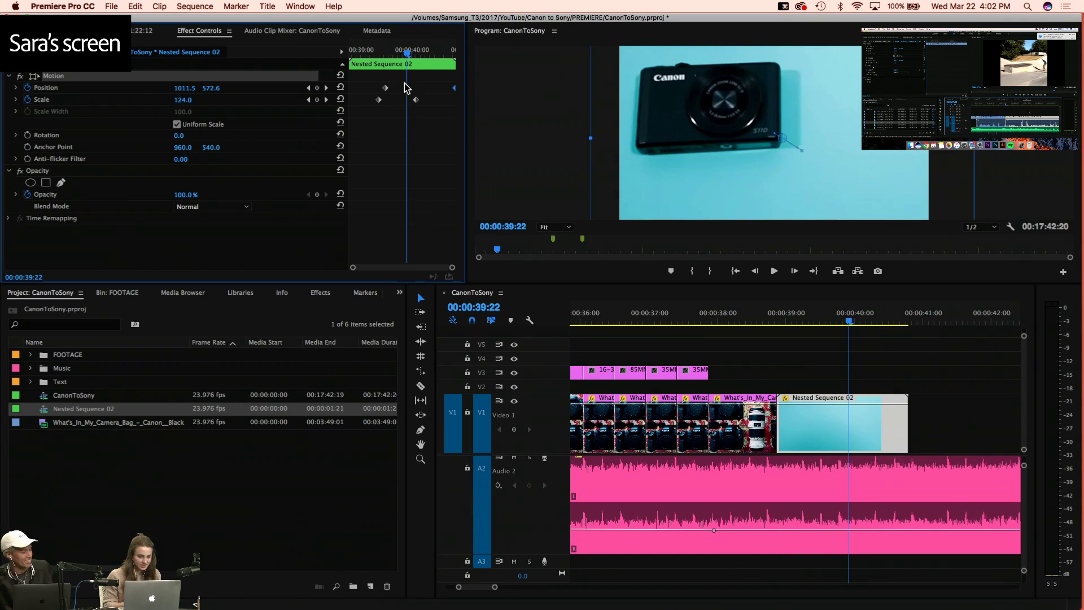
left_click_drag(387, 89, 282, 91)
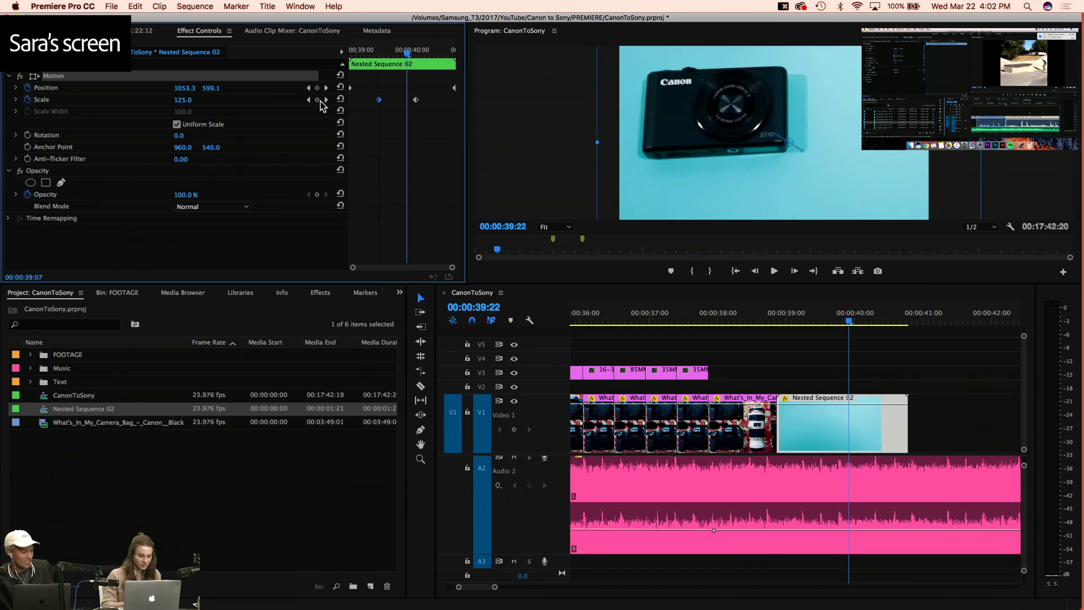
left_click_drag(378, 100, 316, 101)
left_click_drag(416, 100, 616, 110)
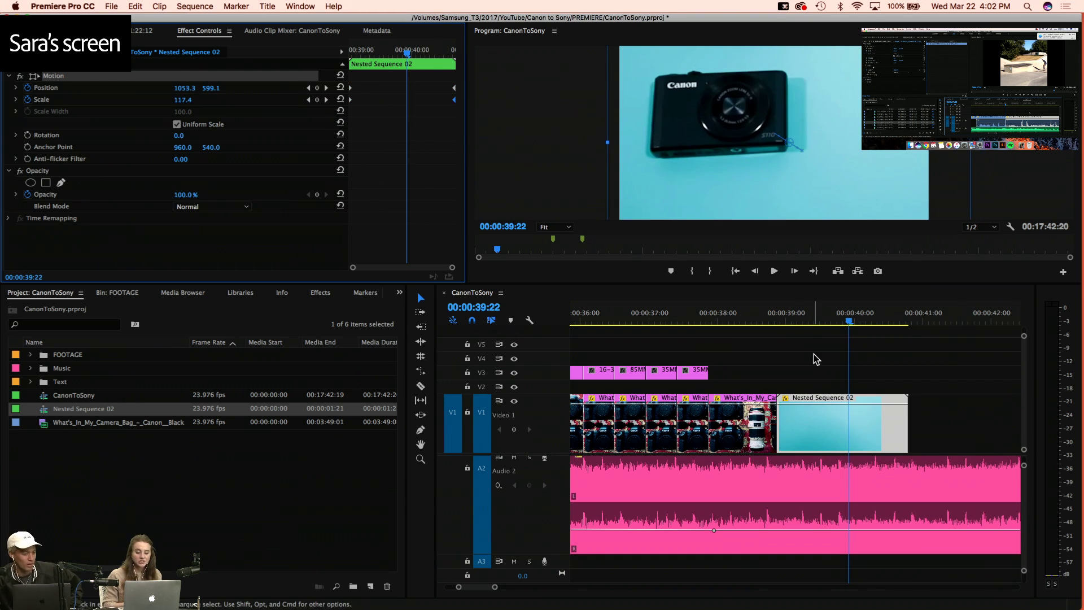
left_click(766, 314)
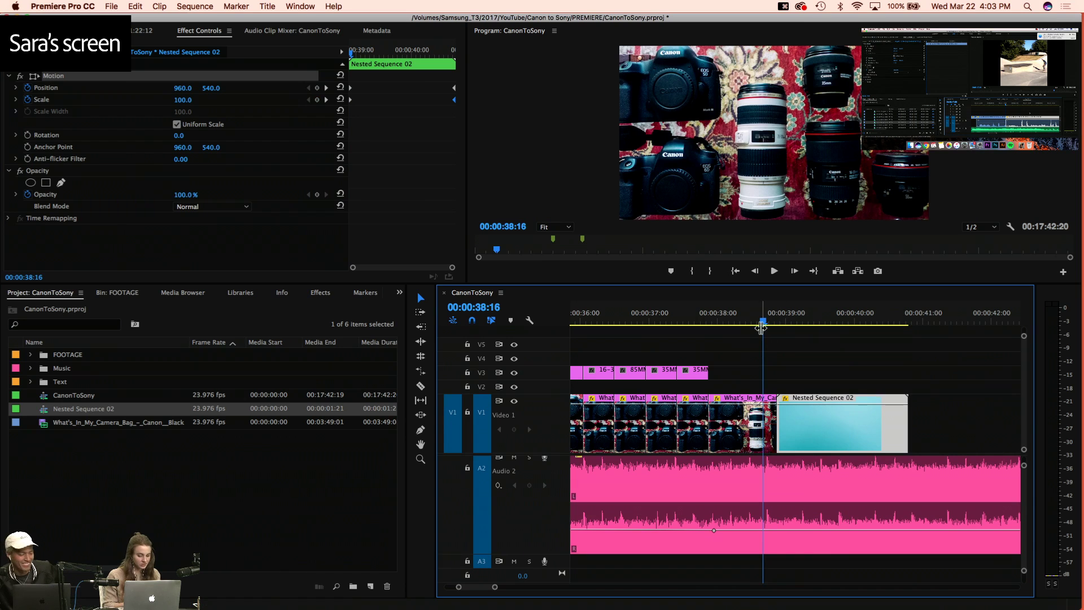
left_click_drag(762, 327, 756, 321)
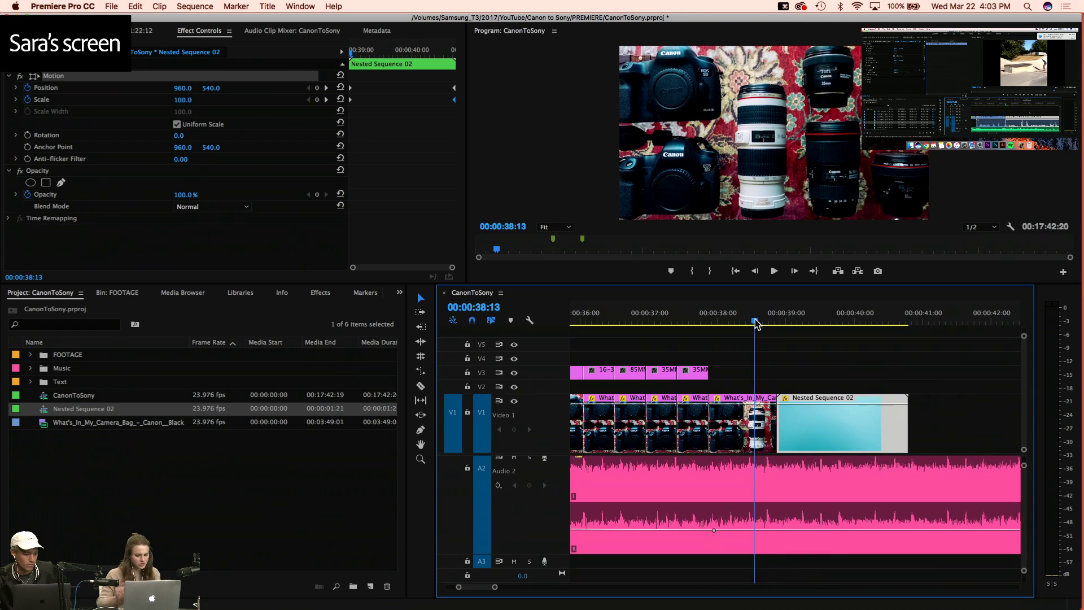
key("space")
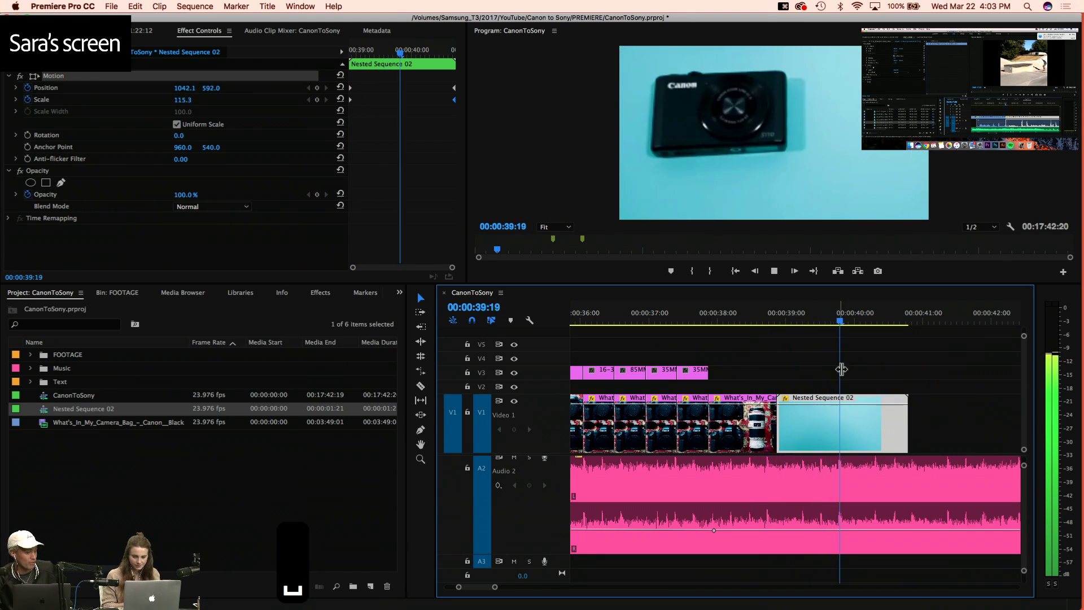
left_click(764, 310)
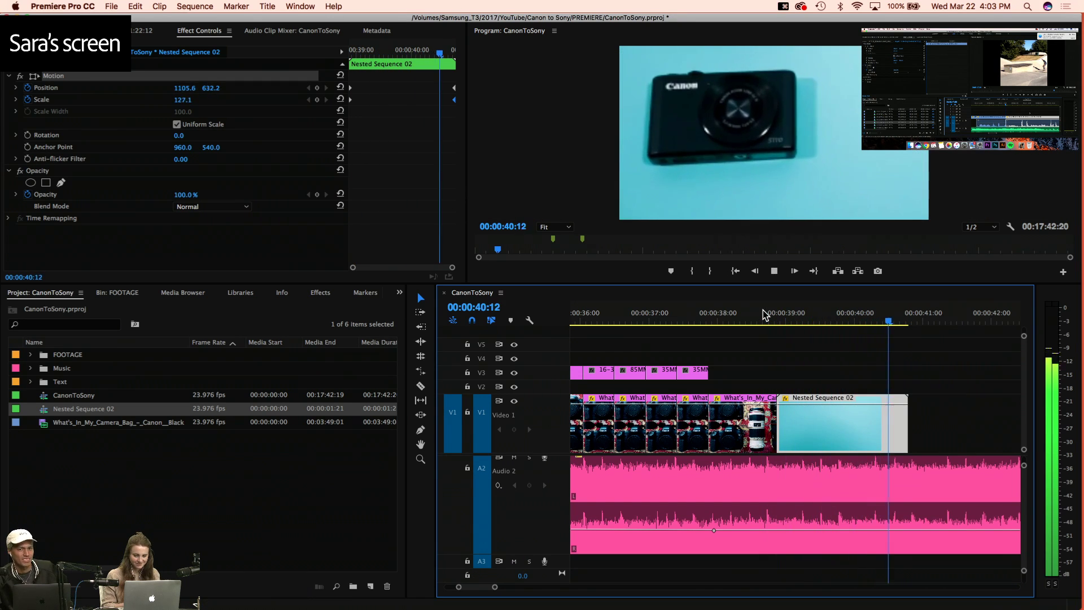
key("space")
left_click(859, 321)
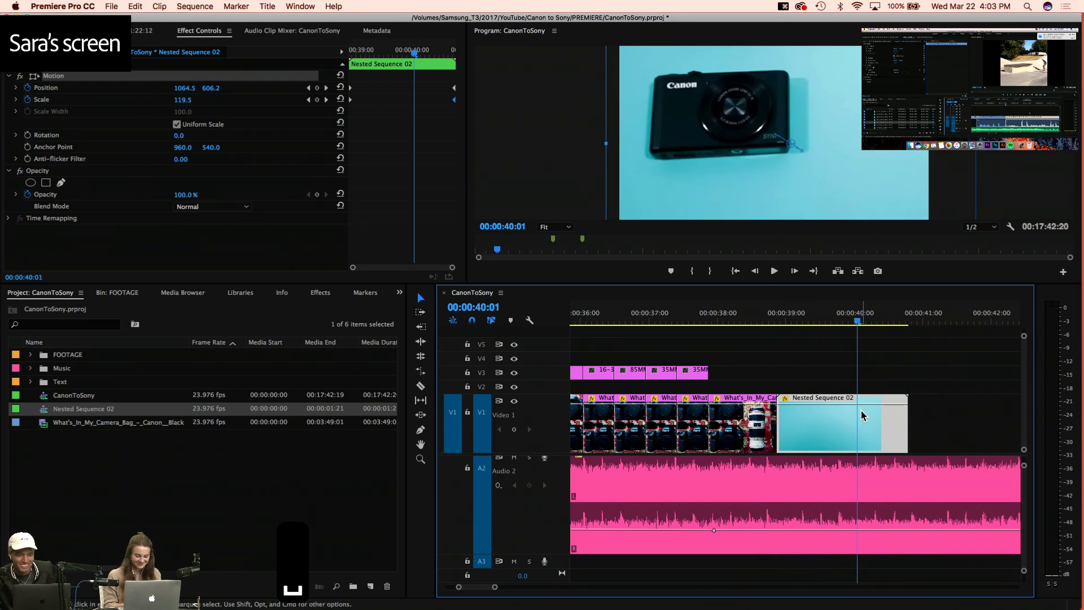
Set the scale of Nested Sequence 02 to 125 at its end keyframe, 00:00:40:19, and play the shot
left_click(325, 88)
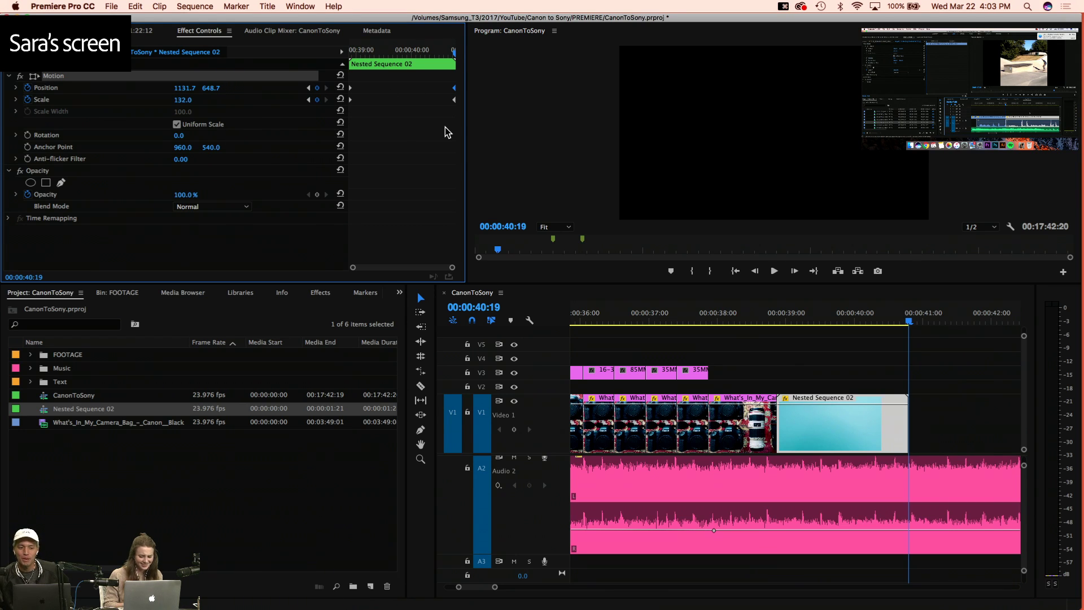
key("Left")
key("Right")
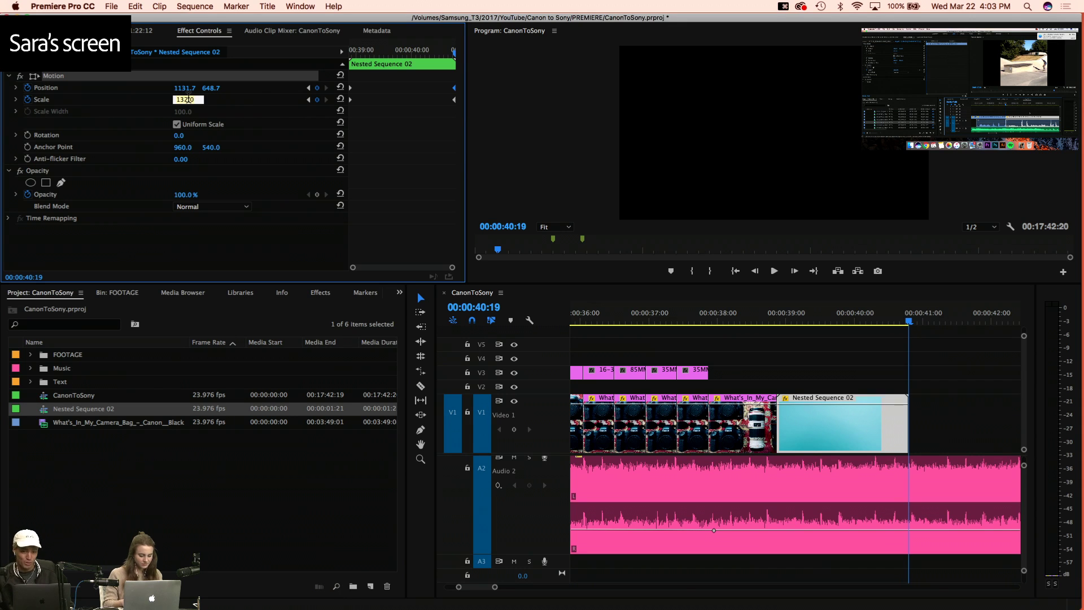
type("125")
key("Return")
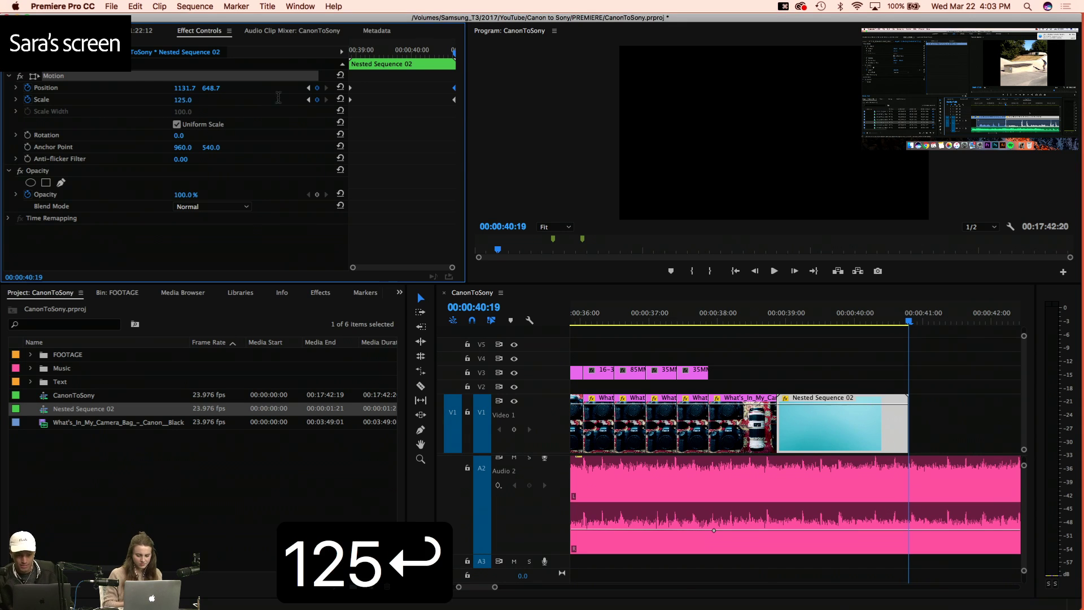
left_click(763, 317)
key("space")
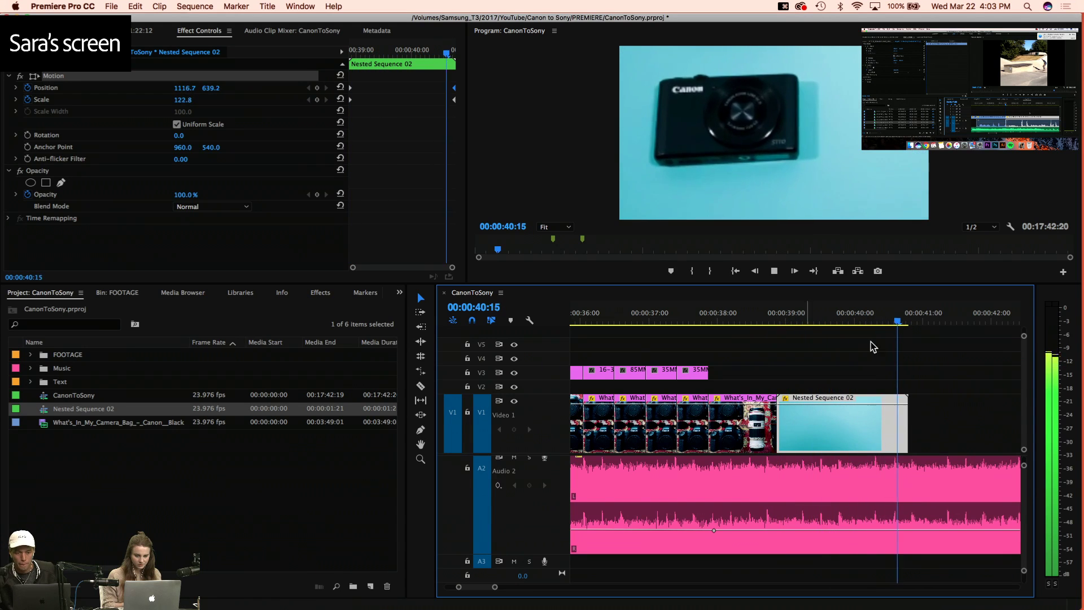
key("space")
left_click_drag(873, 318, 843, 318)
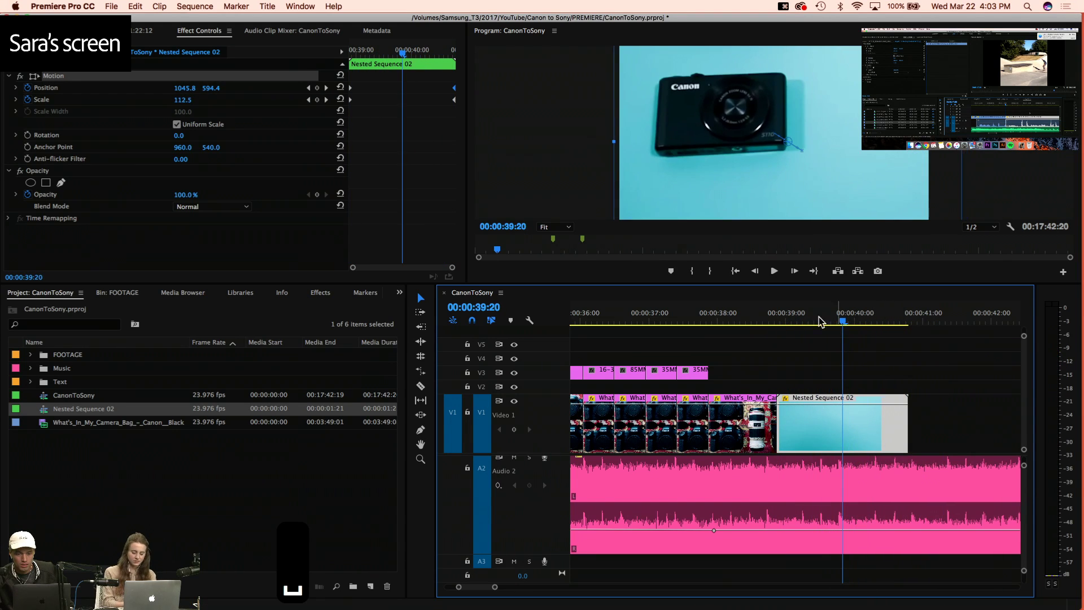
Expand the Text bin in the project and duplicate the title named canon
left_click(117, 294)
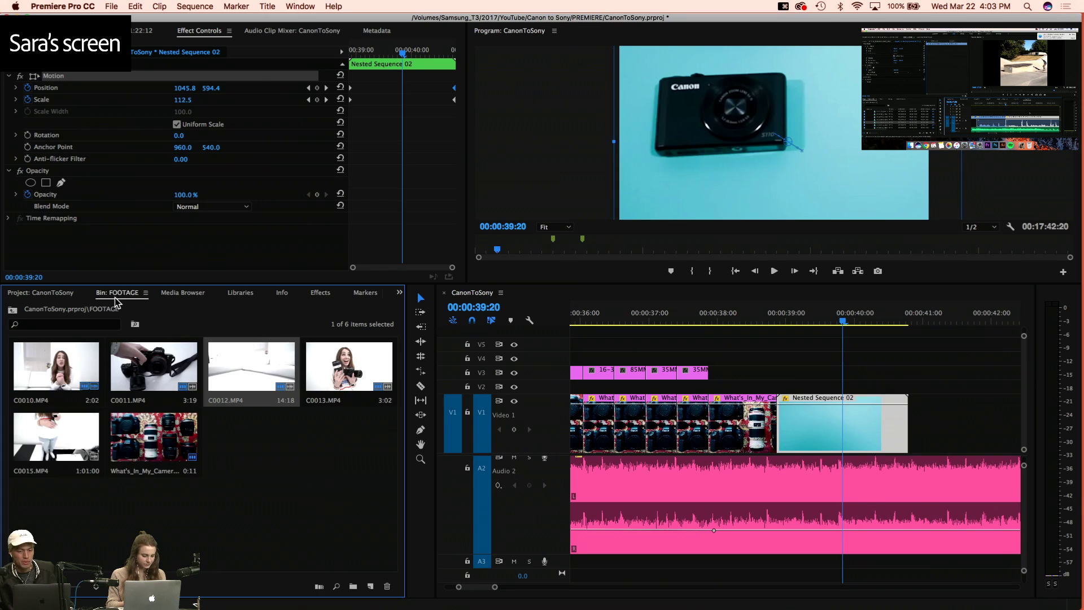
left_click(50, 294)
left_click(31, 382)
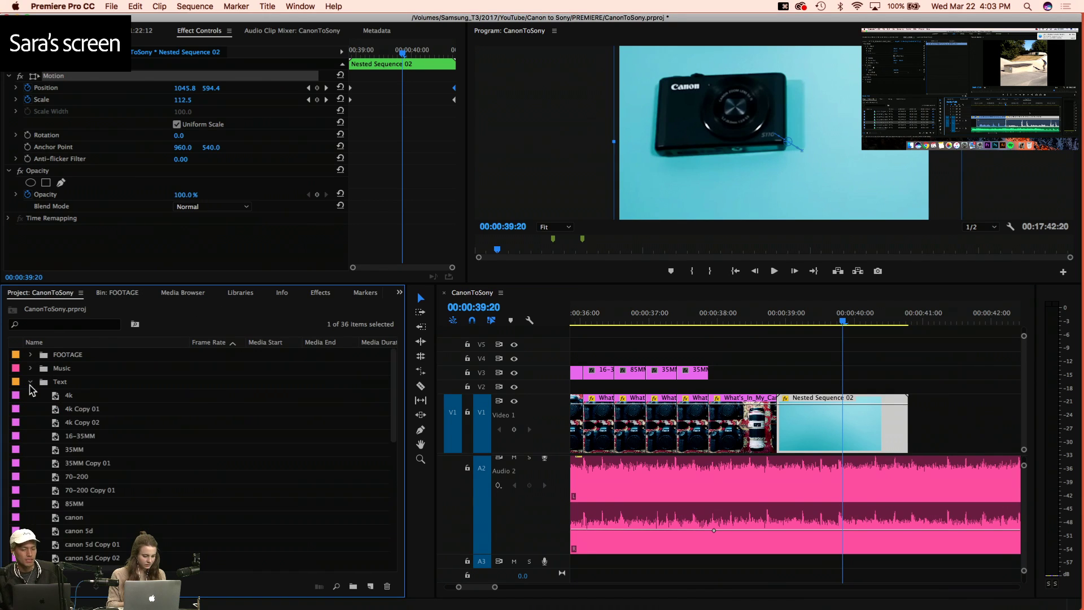
scroll(99, 432, "up", 4)
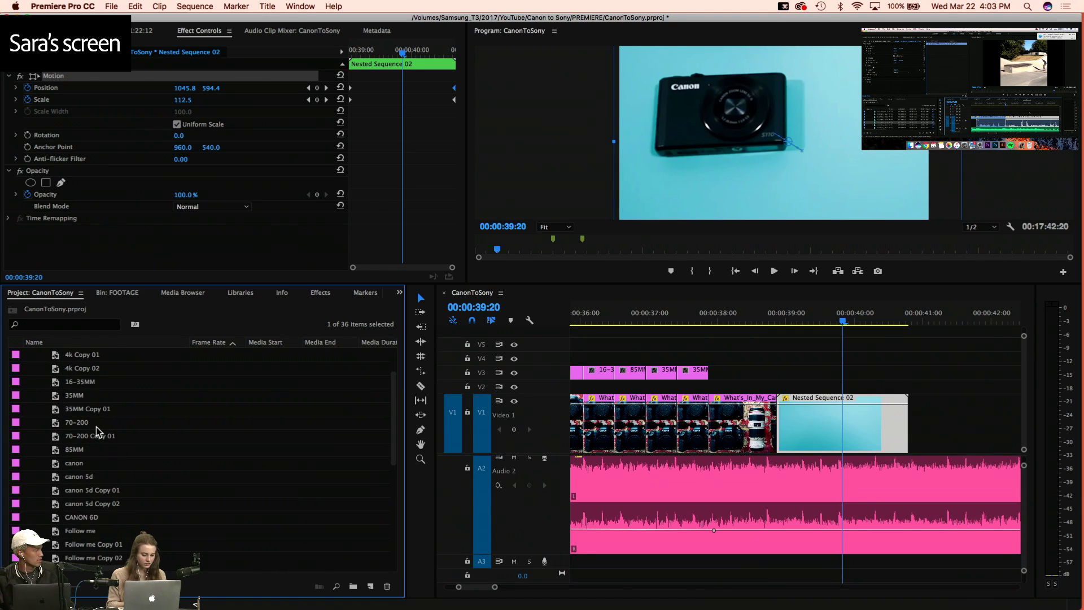
left_click(56, 465)
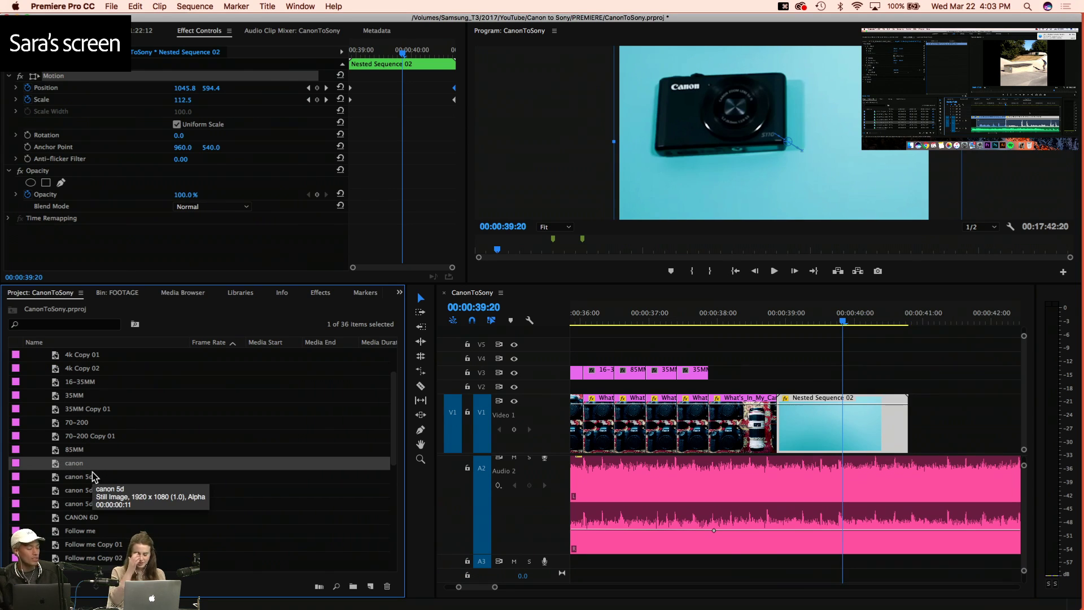
key("shift+super+e")
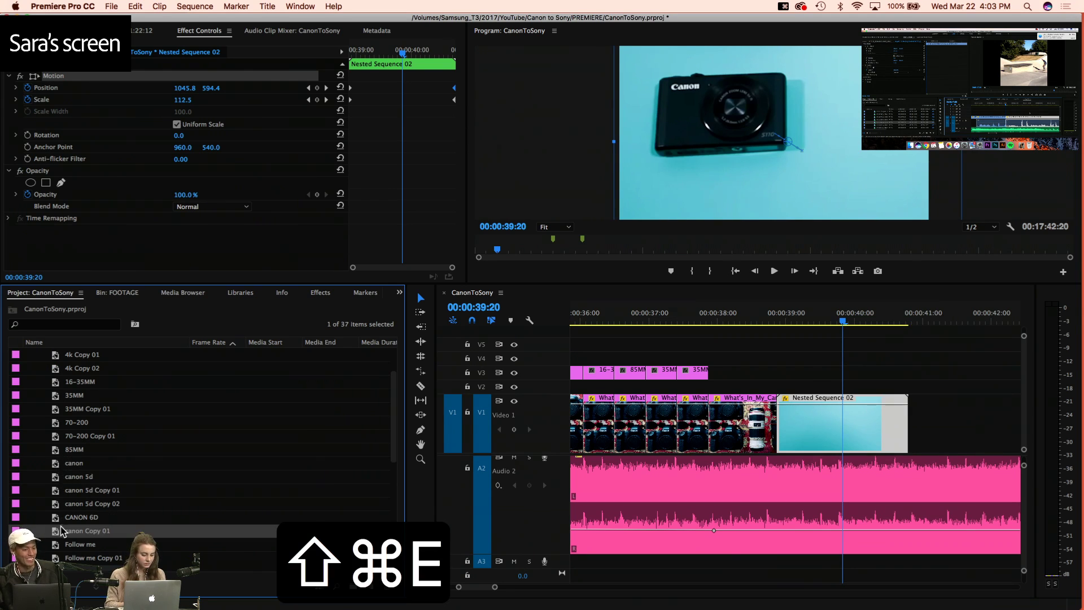
Place the canon Copy 01 title on V3 over Nested Sequence 02 and change its text to CANON S110, centered horizontally
left_click_drag(194, 476, 908, 373)
key("Right")
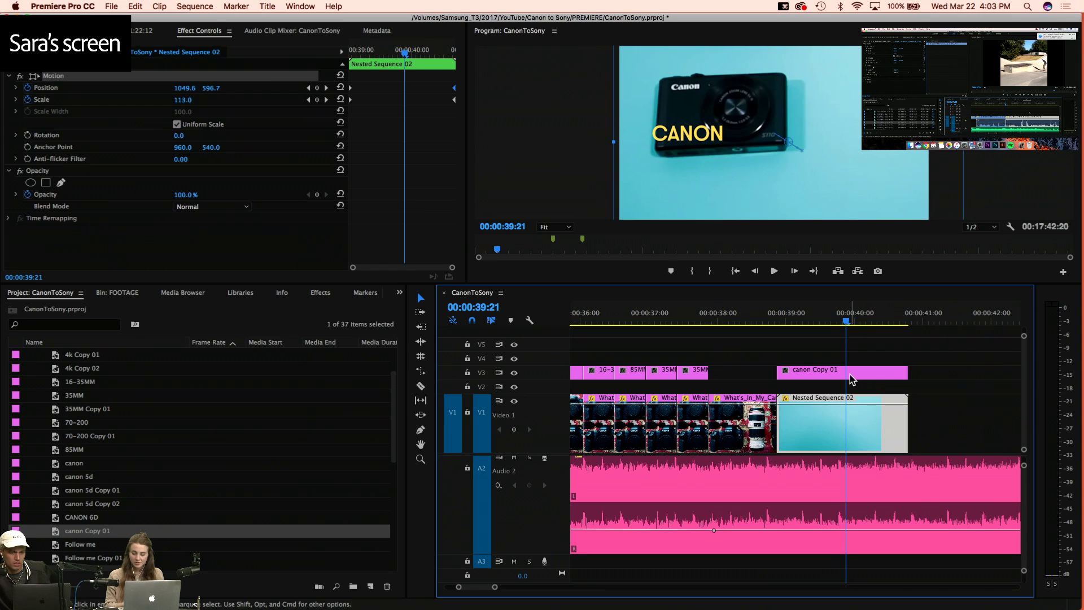
double_click(852, 380)
left_click(296, 254)
key("super+a")
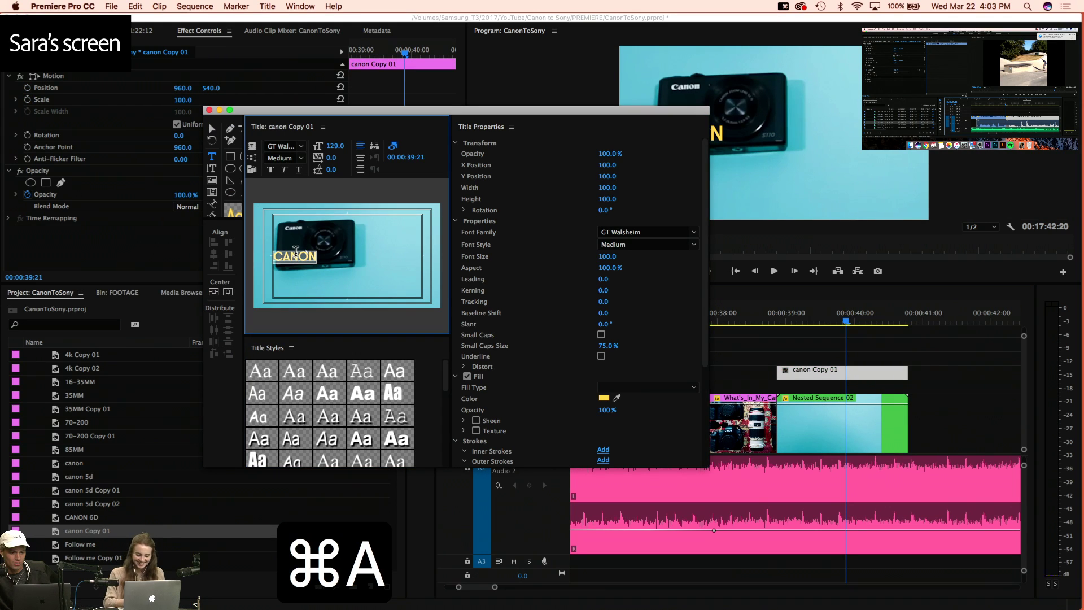
type("canon s1")
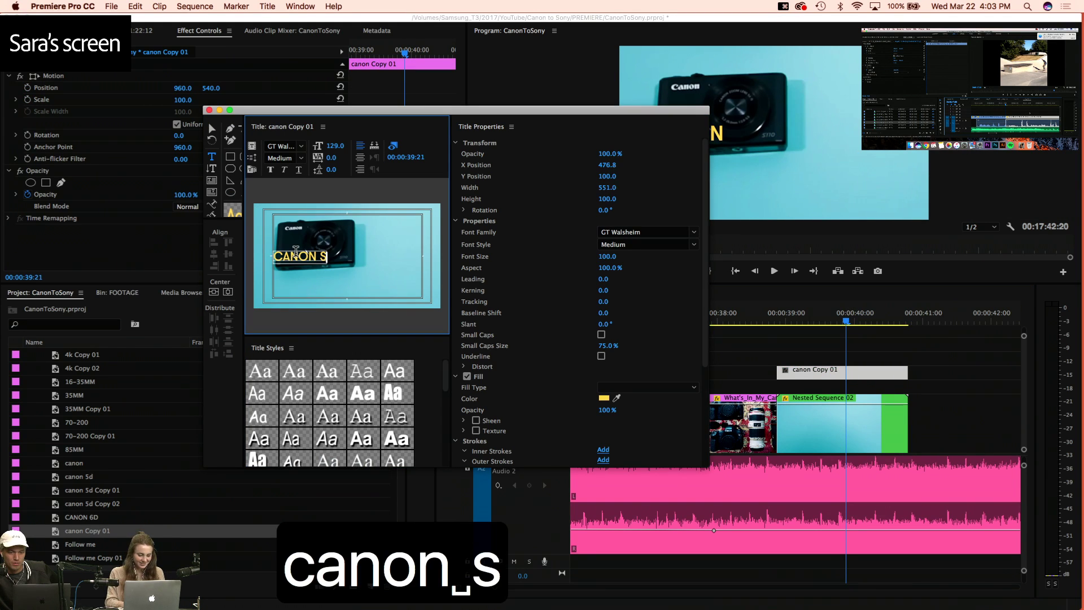
type("10")
key("super+a")
left_click(214, 292)
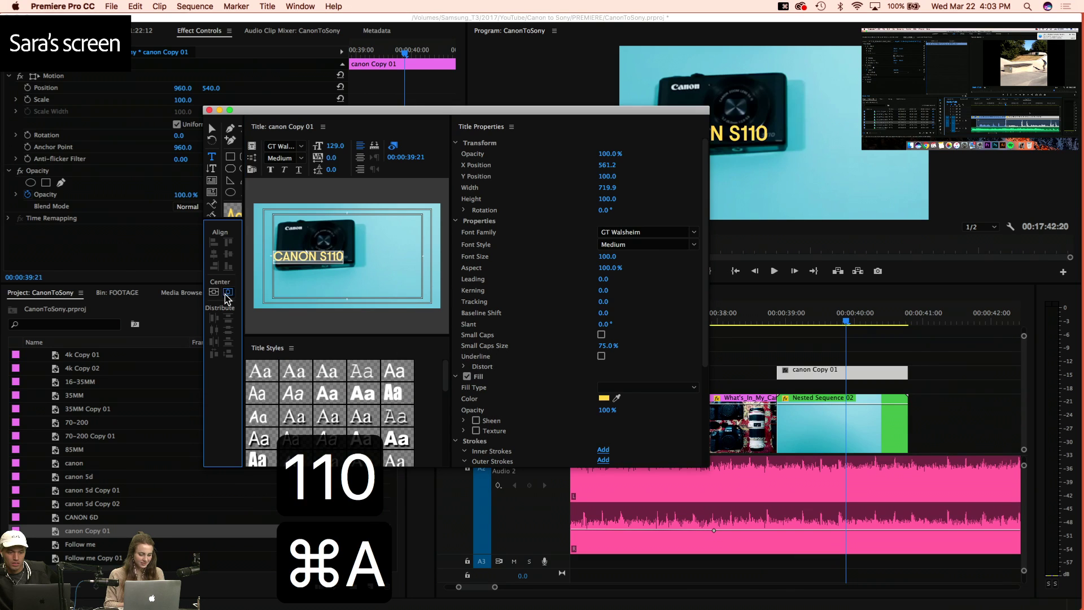
left_click(209, 110)
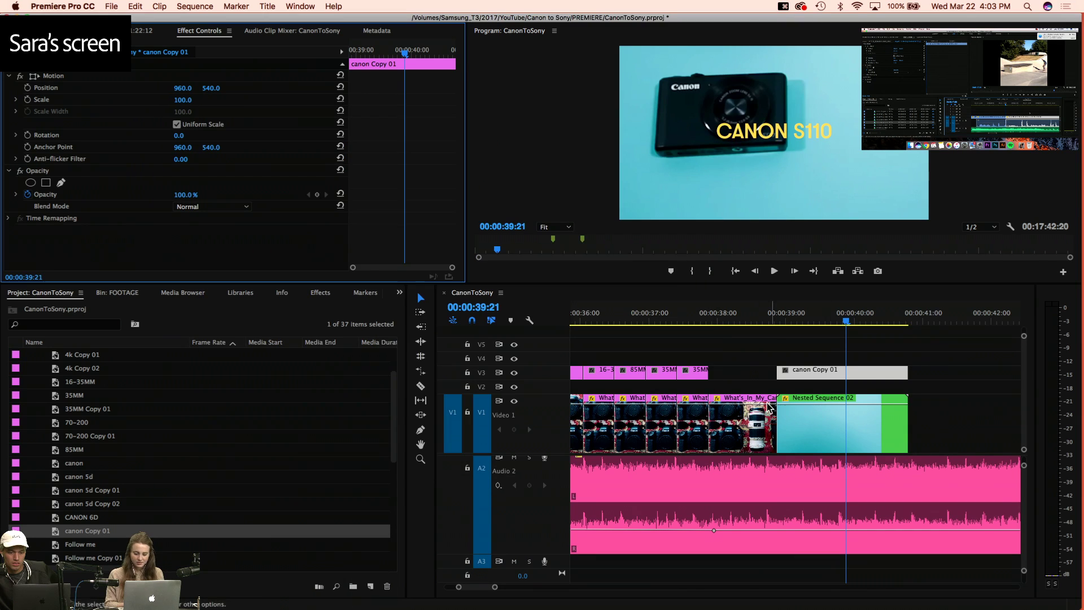
Play the titled camera and lens shots from 00:00:34:02 through the CANON S110 shot
key("3")
left_click(704, 314)
left_click(606, 319)
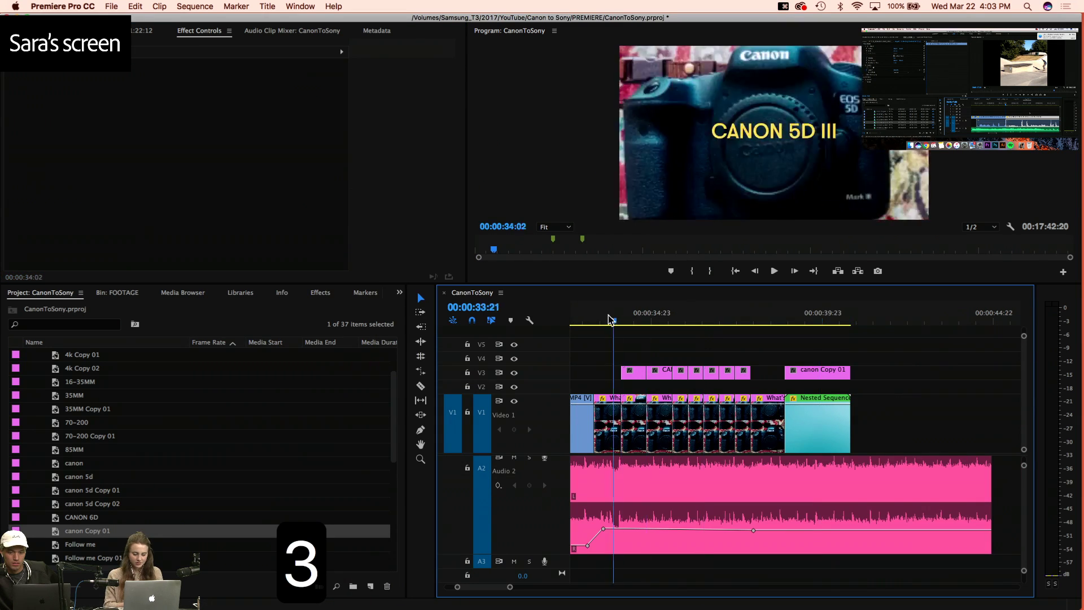
key("space")
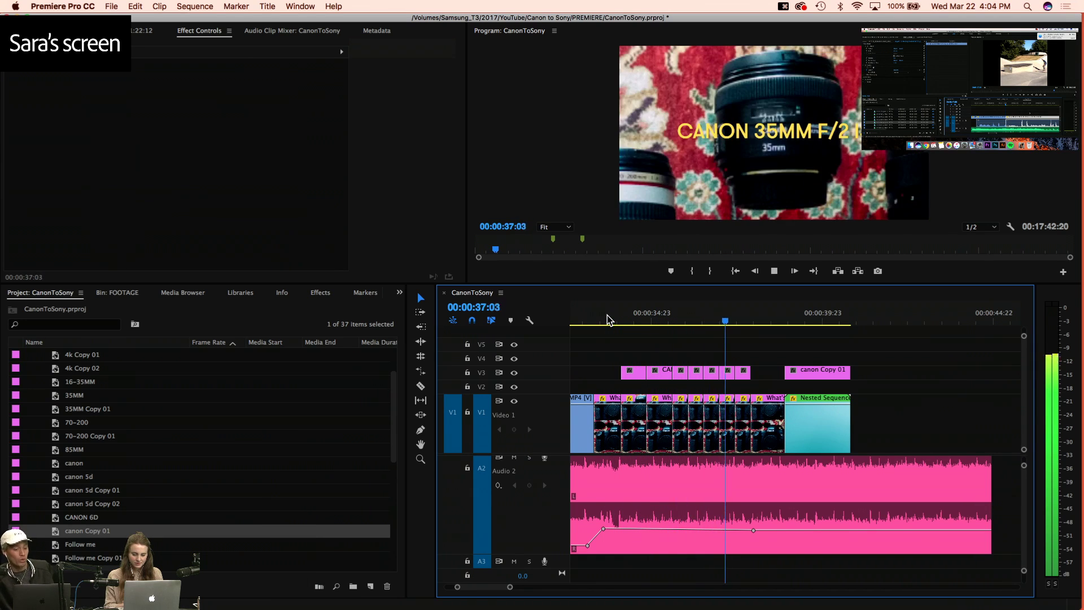
key("space")
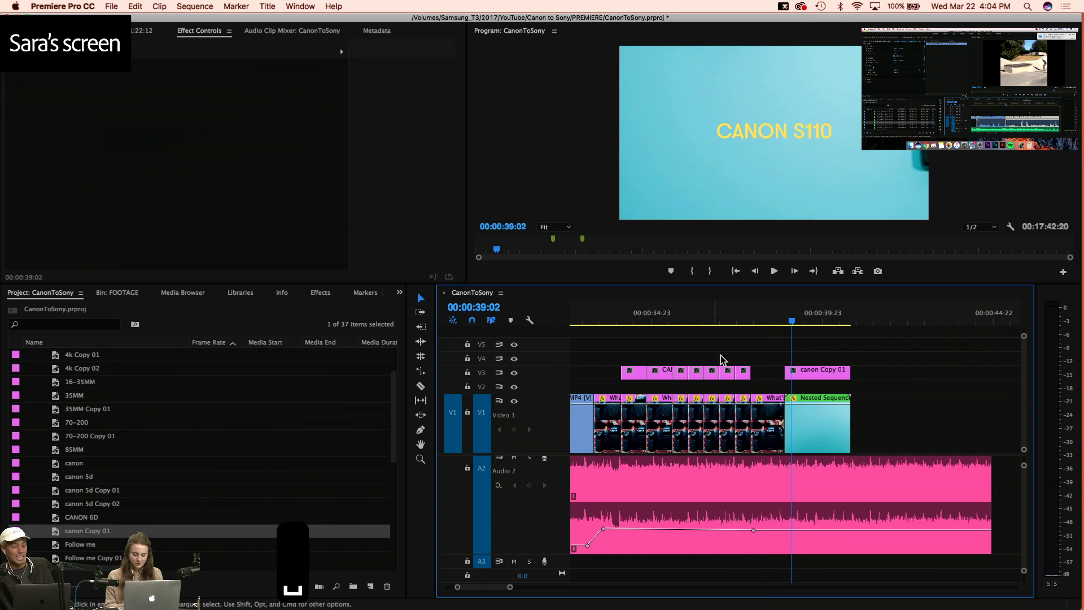
left_click(732, 325)
key("space")
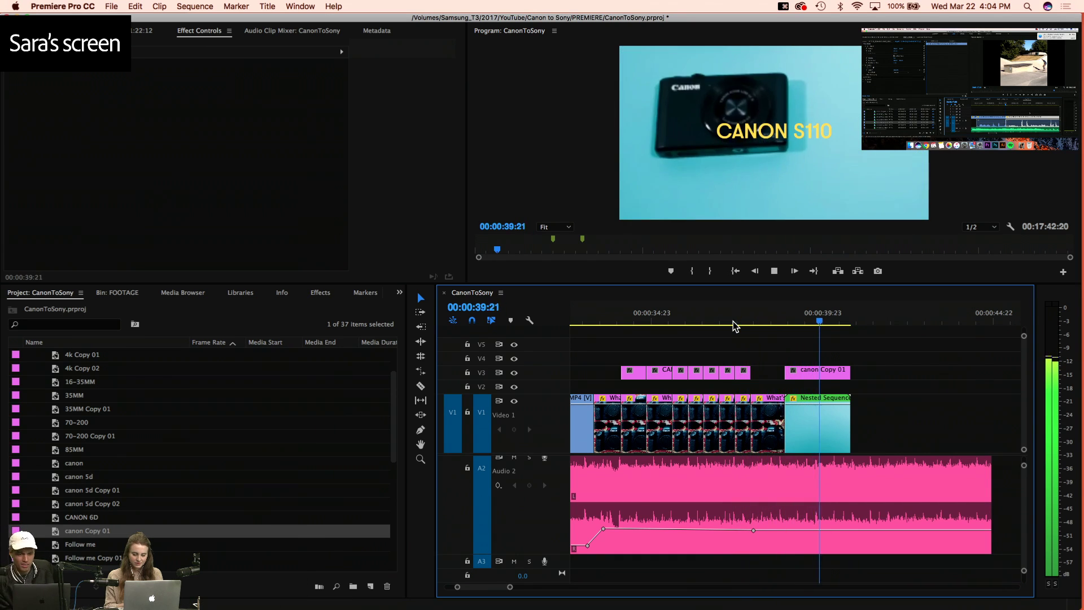
key("space")
Duplicate the canon Copy 01 title and place the copy on V3 between the last 35MM title and canon Copy 01
left_click(769, 326)
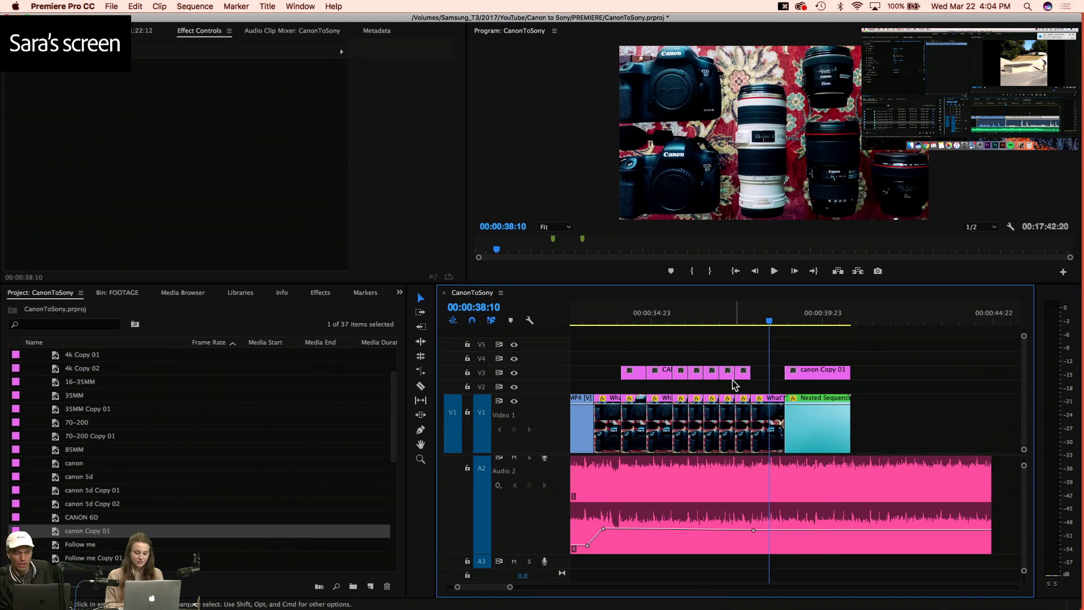
left_click(58, 533)
key("shift+super+e")
left_click_drag(59, 552, 771, 377)
key("4")
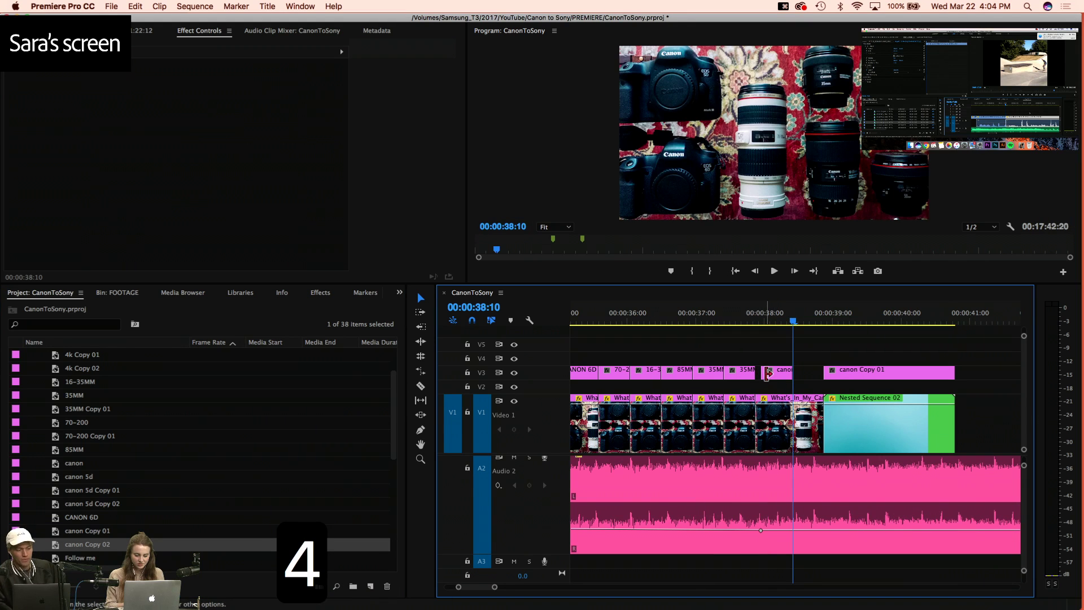
Change the text of the canon Copy 02 title to "... AND" and center it horizontally
double_click(798, 375)
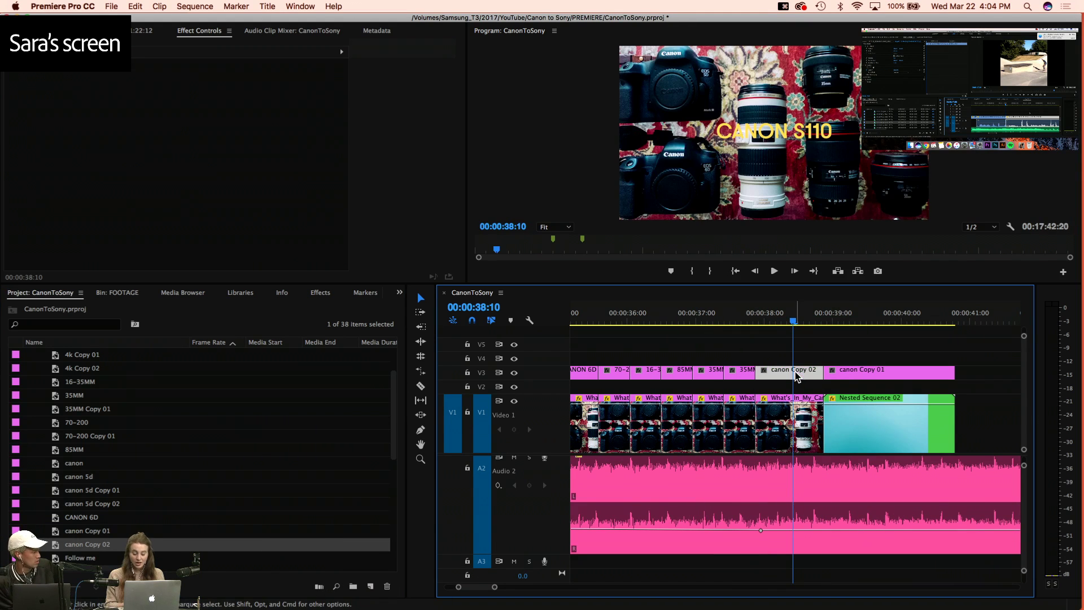
left_click(368, 257)
key("super+a")
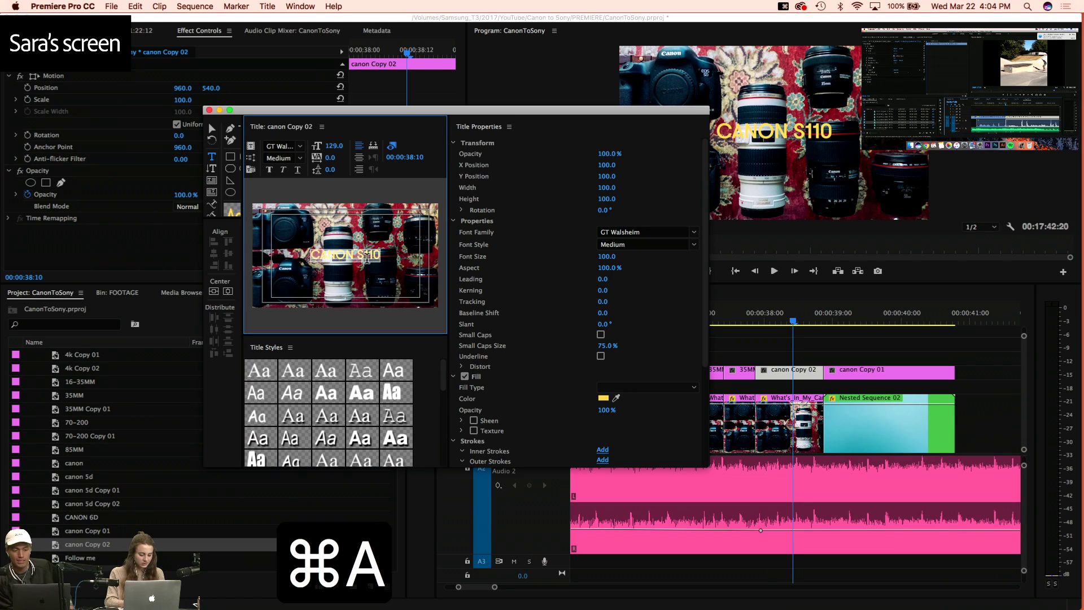
type(". and")
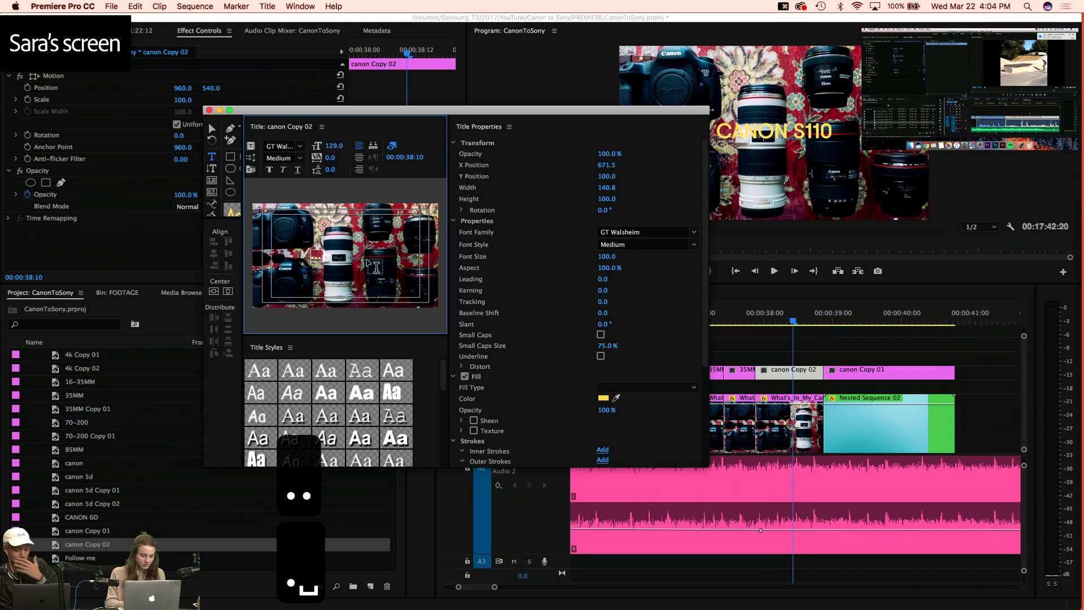
key("super+a")
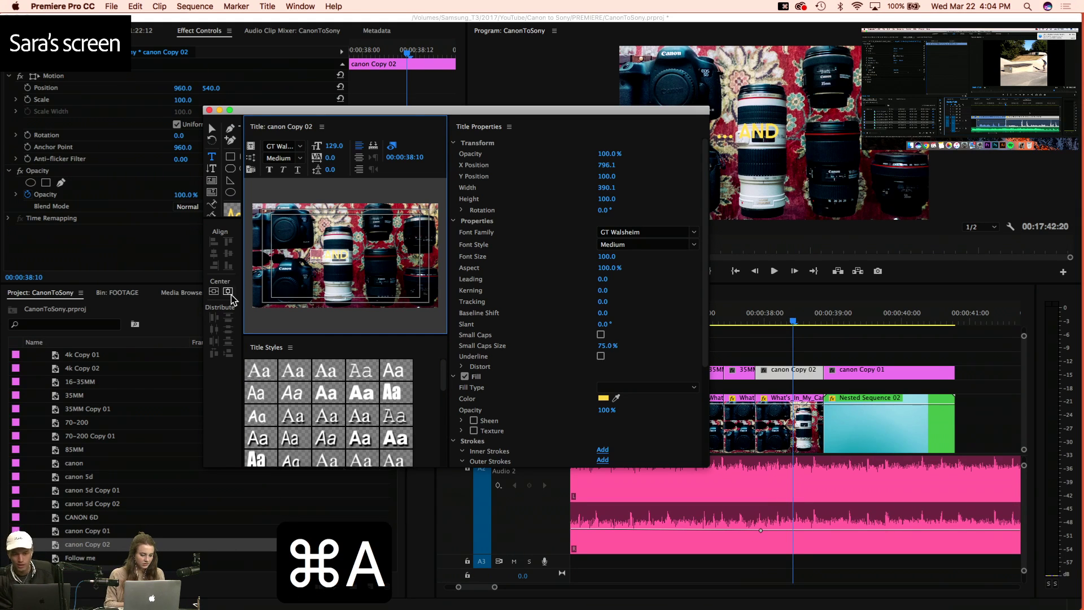
left_click(214, 292)
left_click(209, 111)
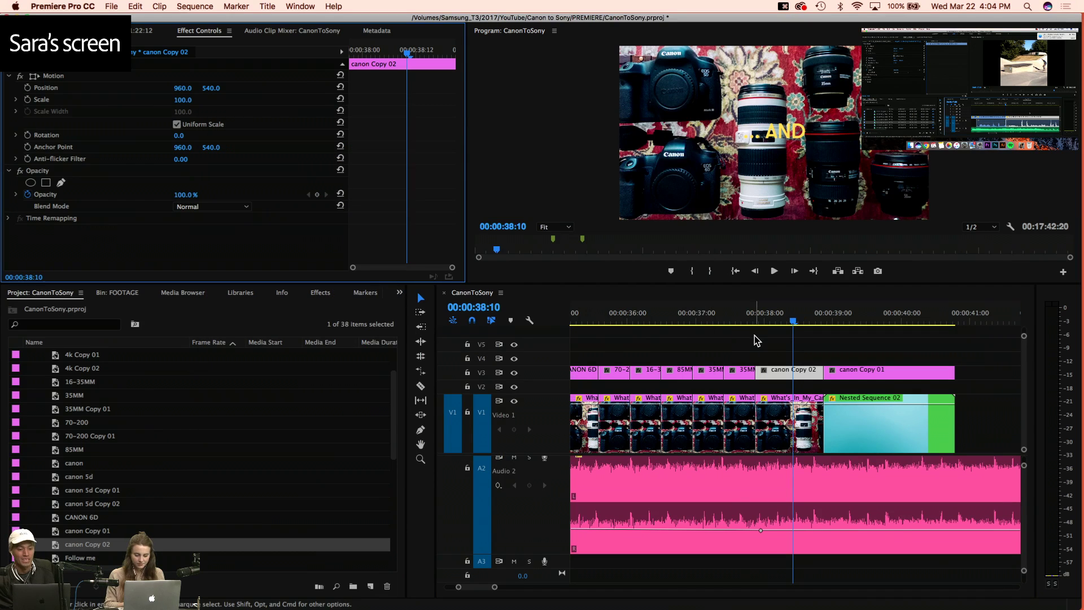
Play the transition from the last lens title through canon Copy 02 into the CANON S110 shot
left_click(742, 320)
key("space")
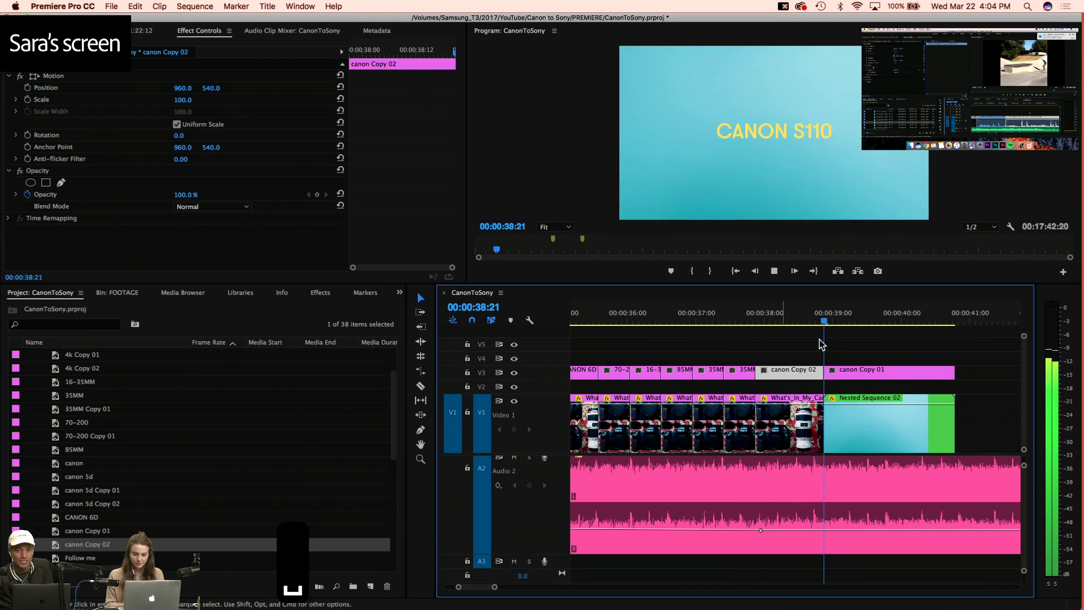
left_click(726, 314)
key("space")
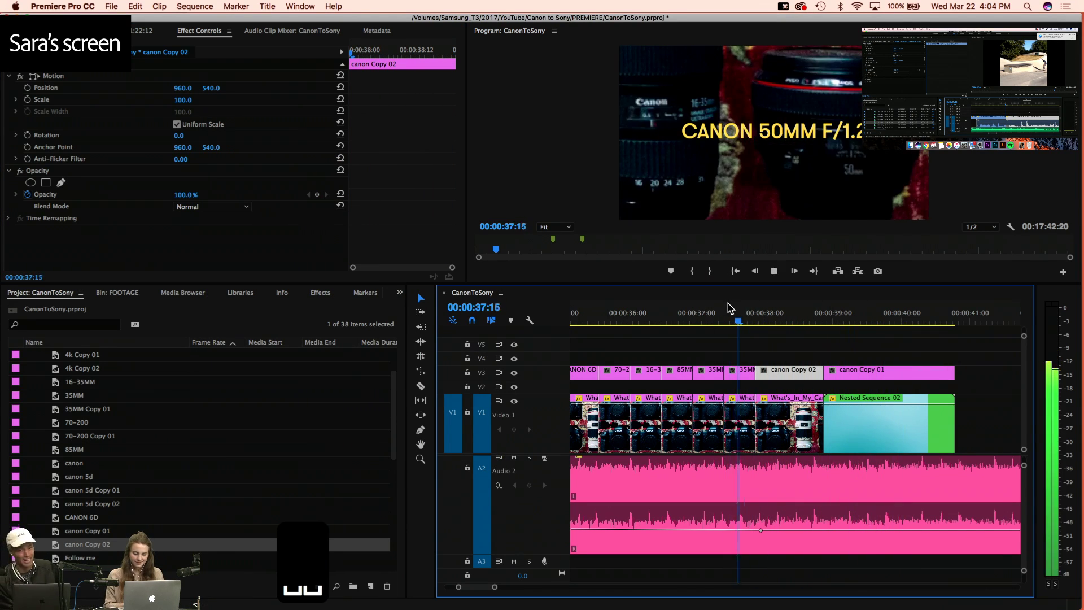
key("space")
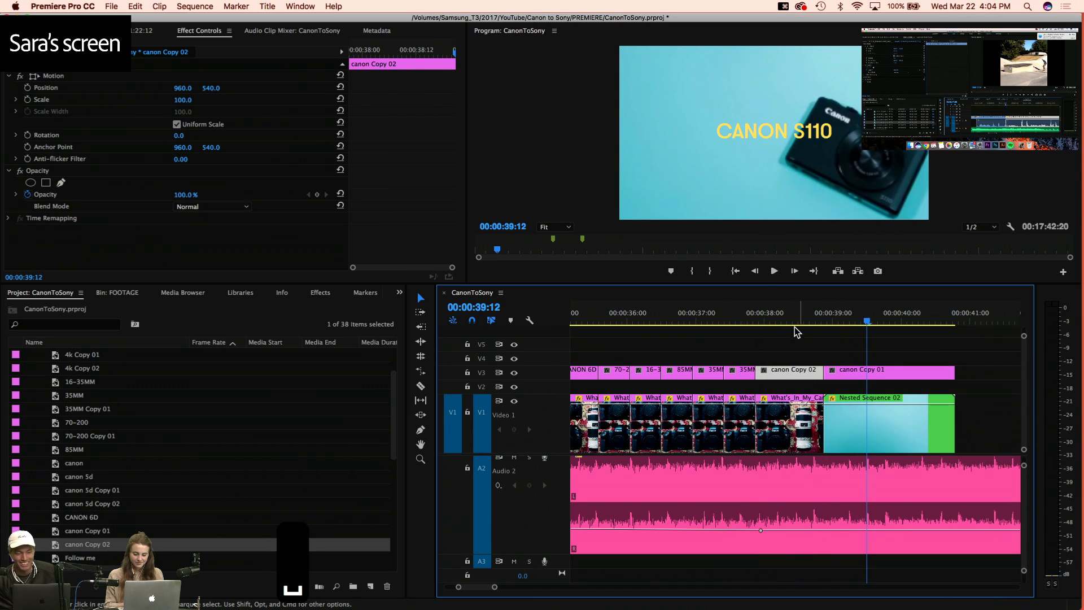
Change the text of the canon Copy 02 title to AND and center it horizontally
double_click(791, 371)
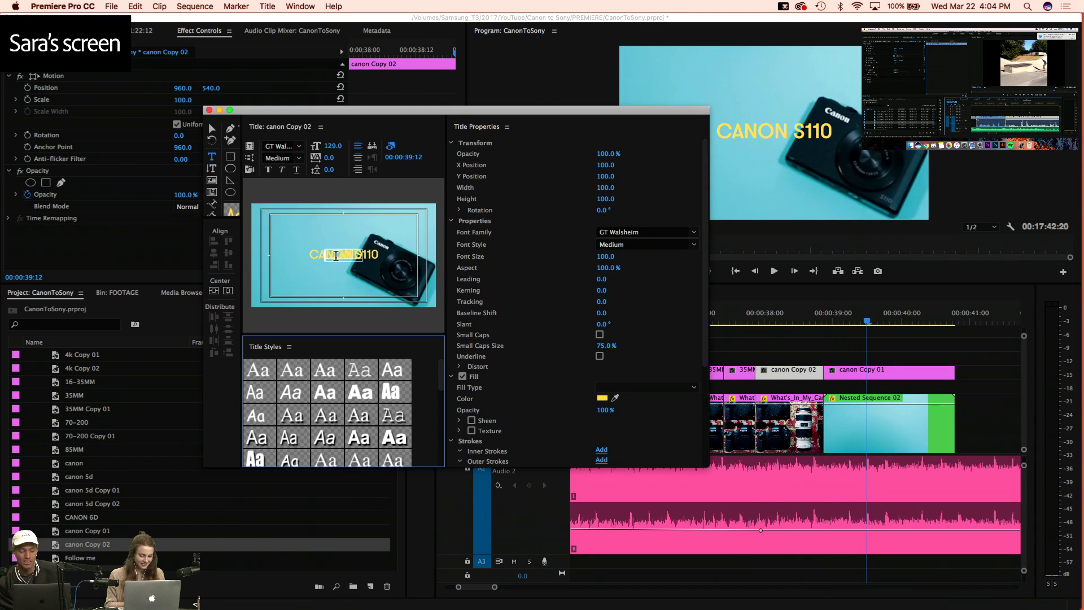
left_click(353, 254)
key("super+a")
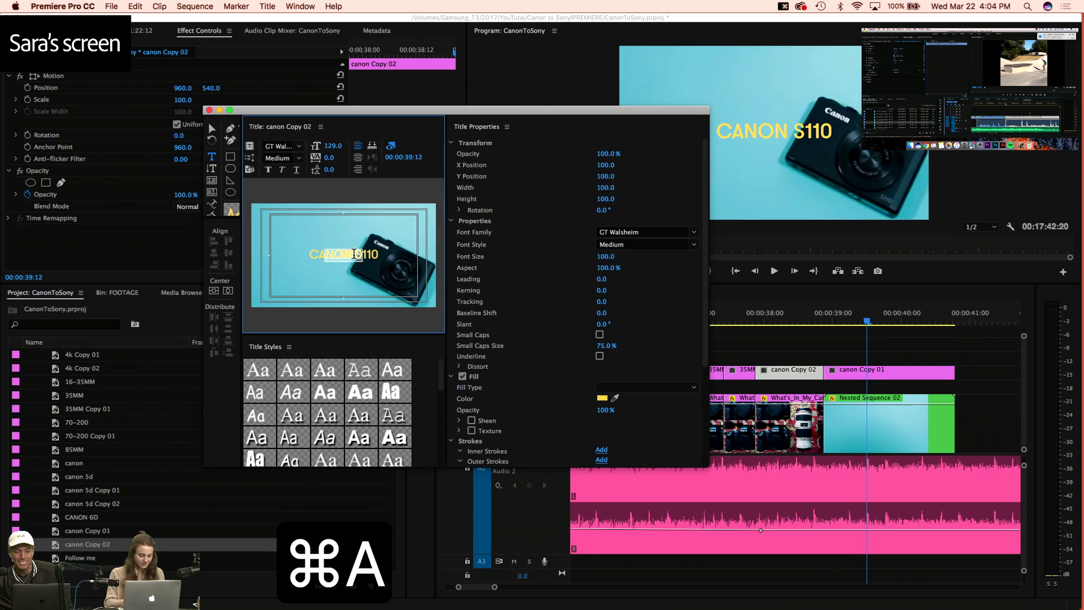
type("and")
key("super+a")
left_click(214, 291)
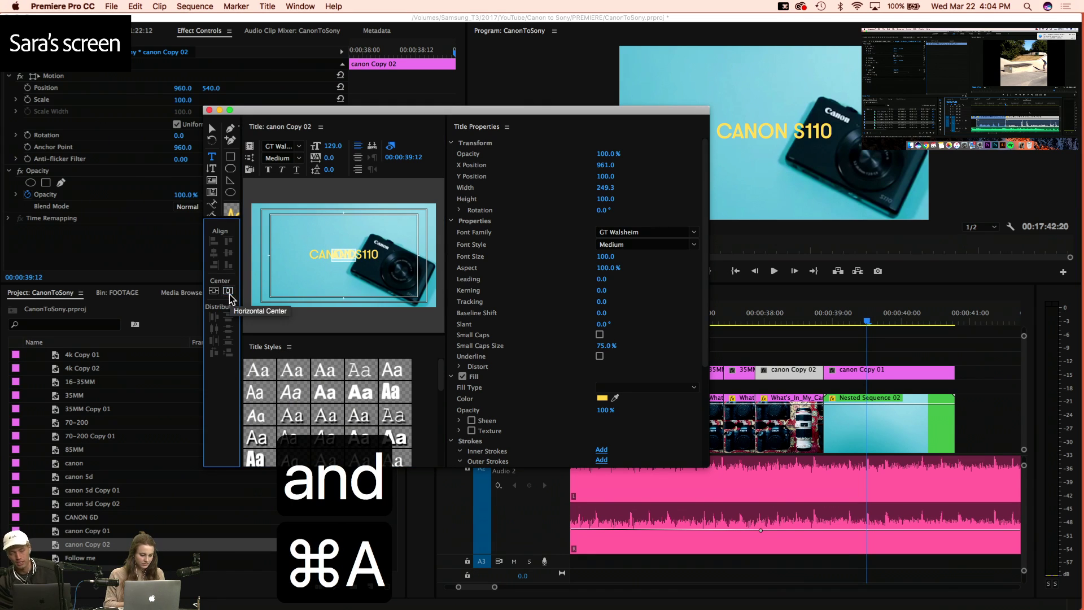
left_click(209, 110)
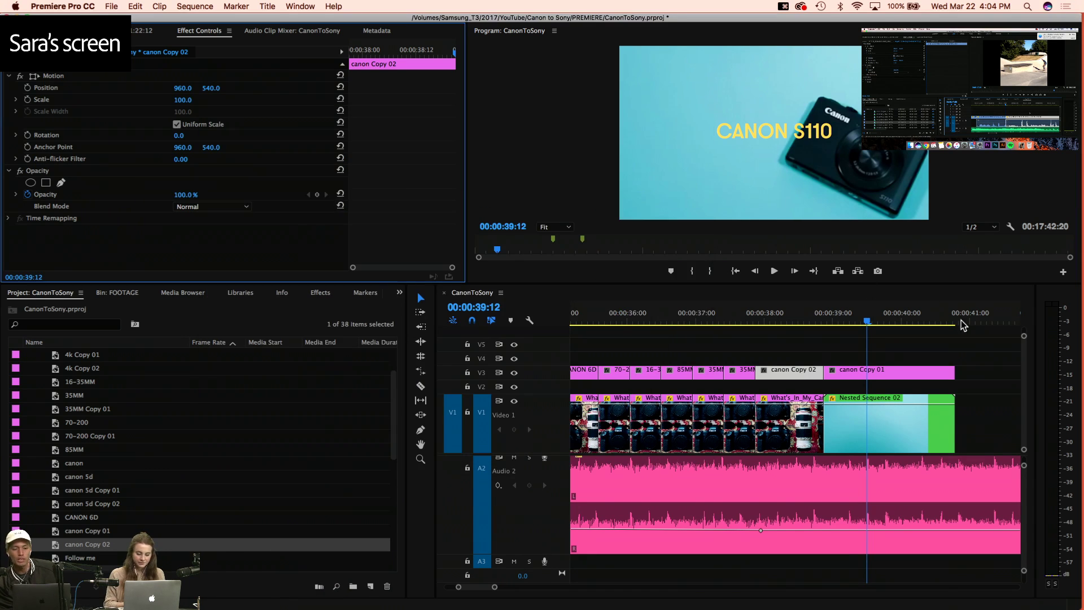
Play the end of the titled shots and save the project
left_click(745, 319)
key("space")
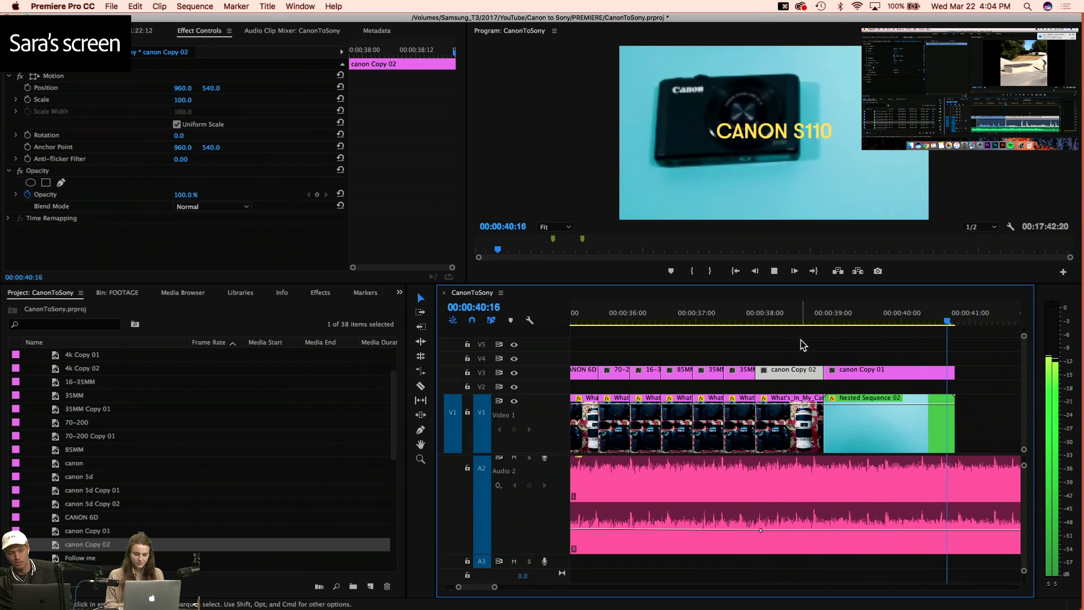
key("super+s")
Move all clips after Nested Sequence 02 about 20 seconds earlier with Track Select Forward to shorten the gap
key("3")
key("3")
key("3")
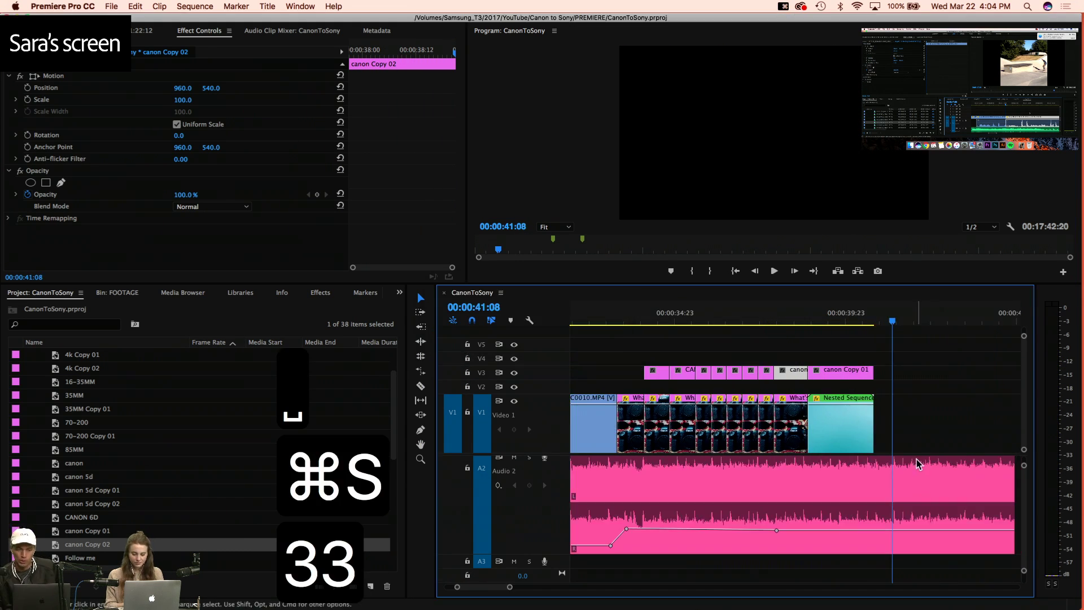
key("3")
key("3")
key("3")
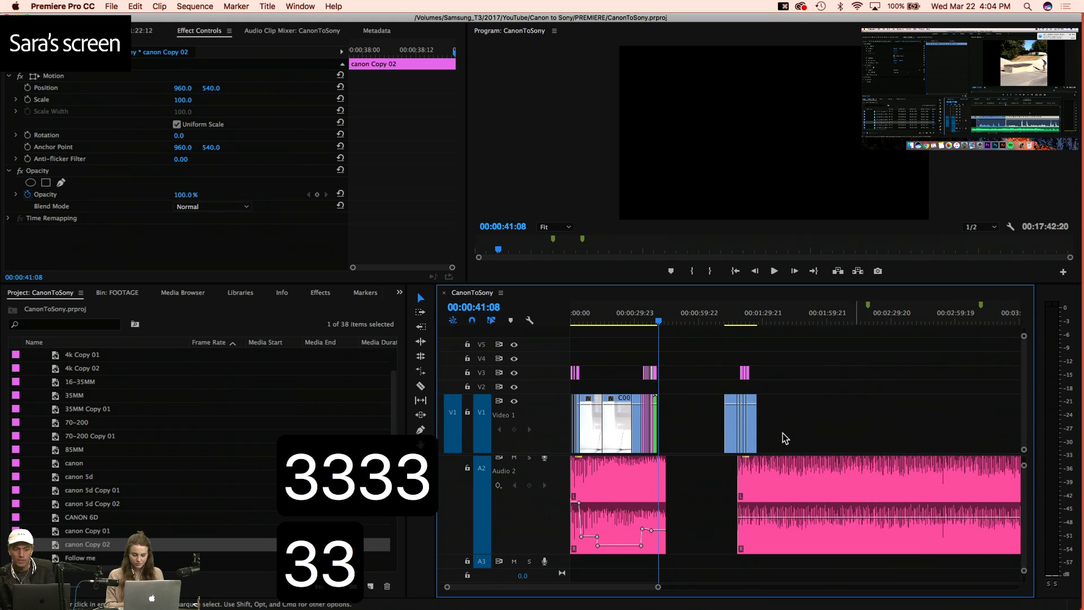
key("a")
left_click_drag(713, 438, 695, 435)
Try to shift the following clips closer to the end of Nested Sequence 02, and undo the move
key("4")
key("4")
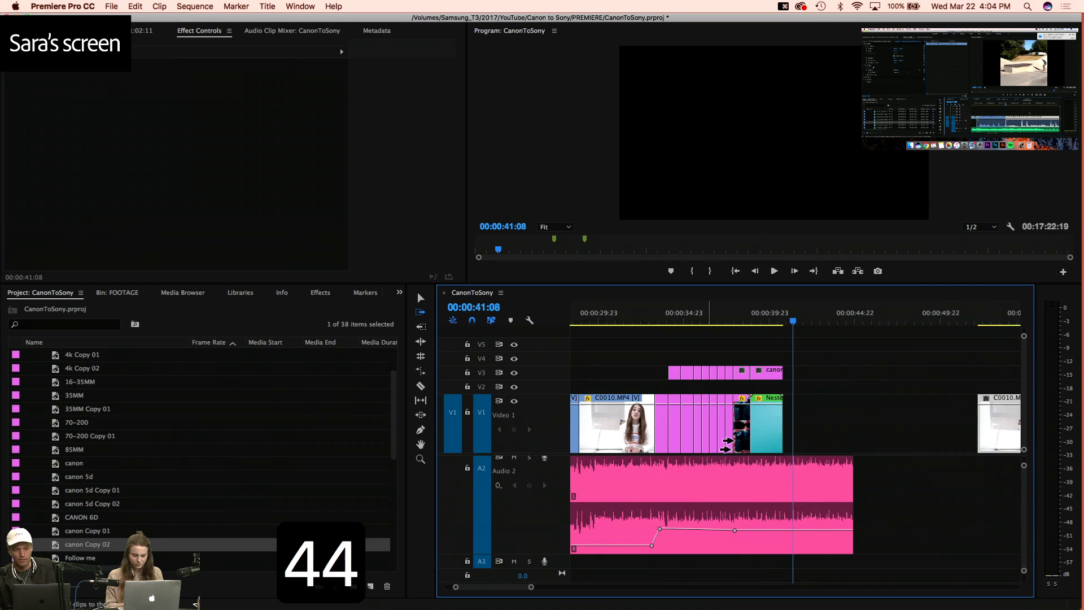
key("4")
scroll(855, 442, "right", 5)
left_click_drag(859, 438, 594, 431)
left_click(634, 436)
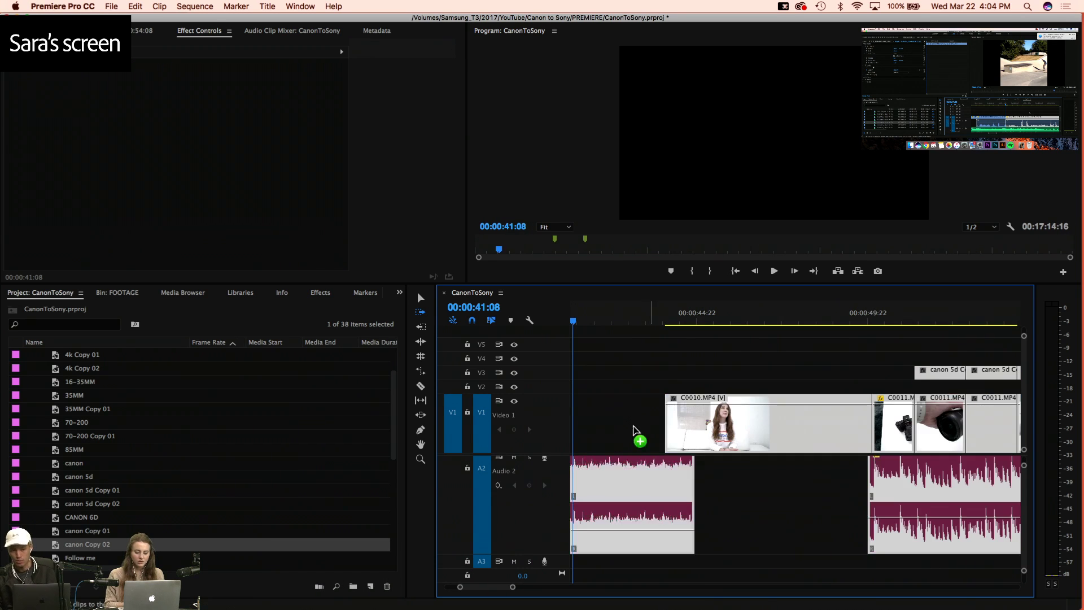
key("super+z")
Try to move the following C0010.MP4 group so its audio starts right after the first music clip, and undo it
left_click_drag(867, 433, 655, 440)
key("3")
key("3")
key("3")
key("3")
key("3")
key("3")
key("3")
key("3")
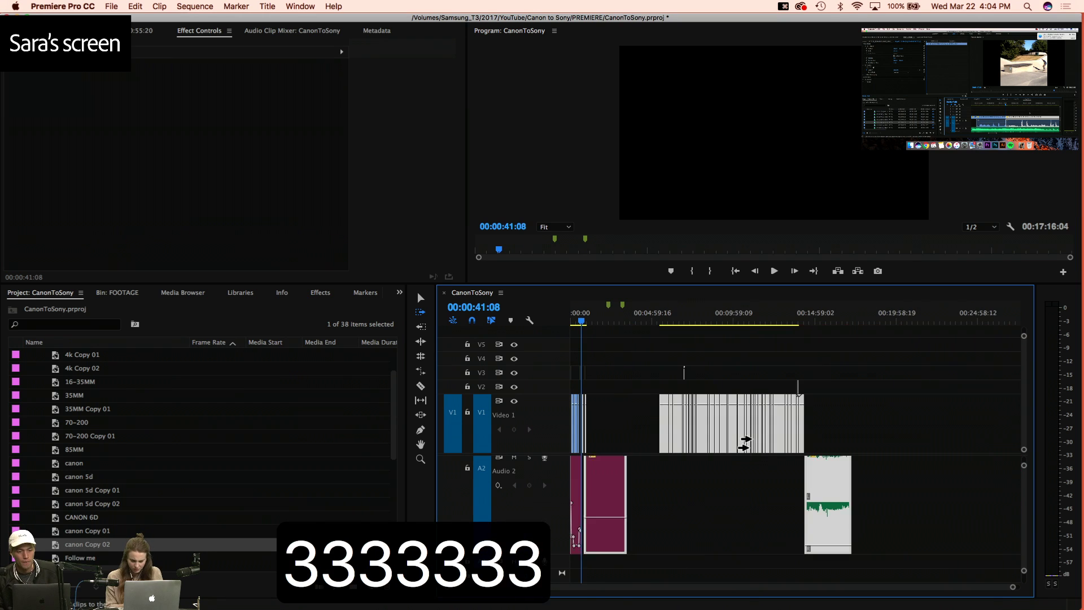
key("4")
key("4")
key("4")
key("4")
key("4")
key("4")
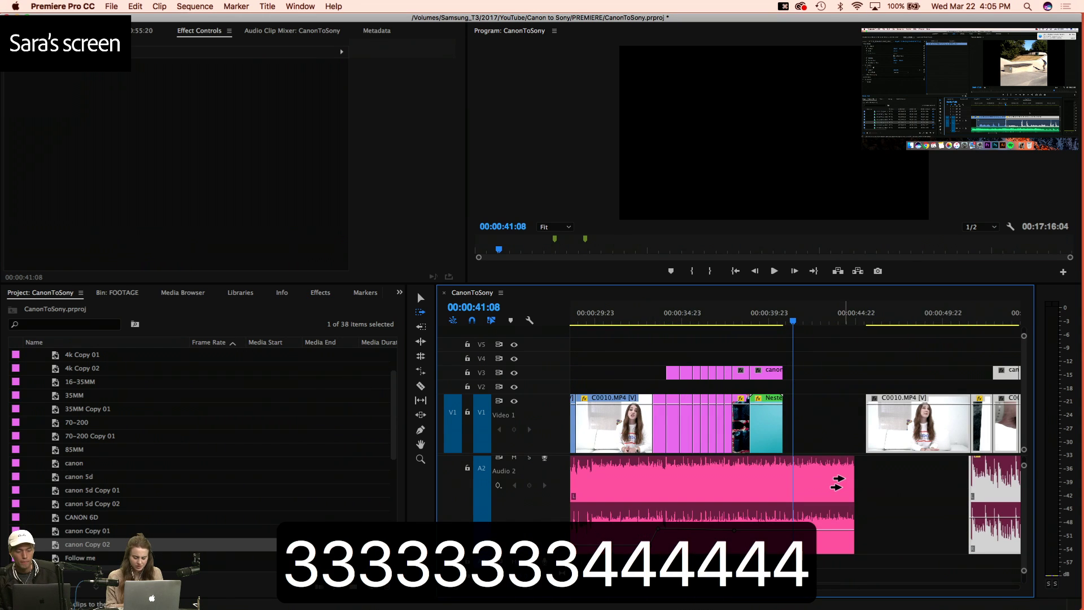
left_click(834, 428)
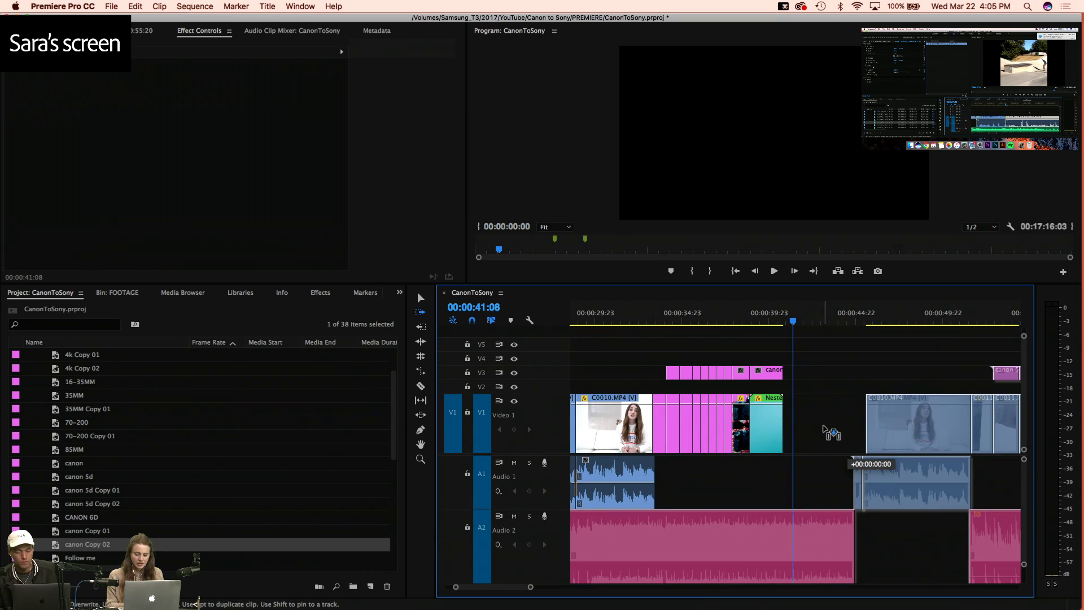
key("cmd+z")
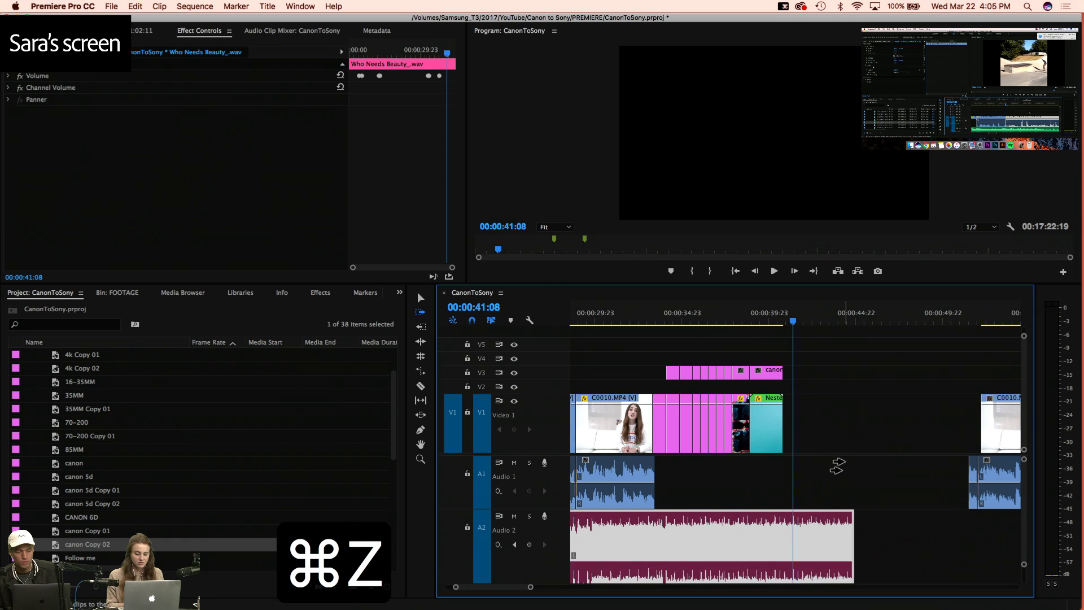
Return to the start of the sequence and play the opening shots
key("v")
key("3")
key("3")
key("3")
key("3")
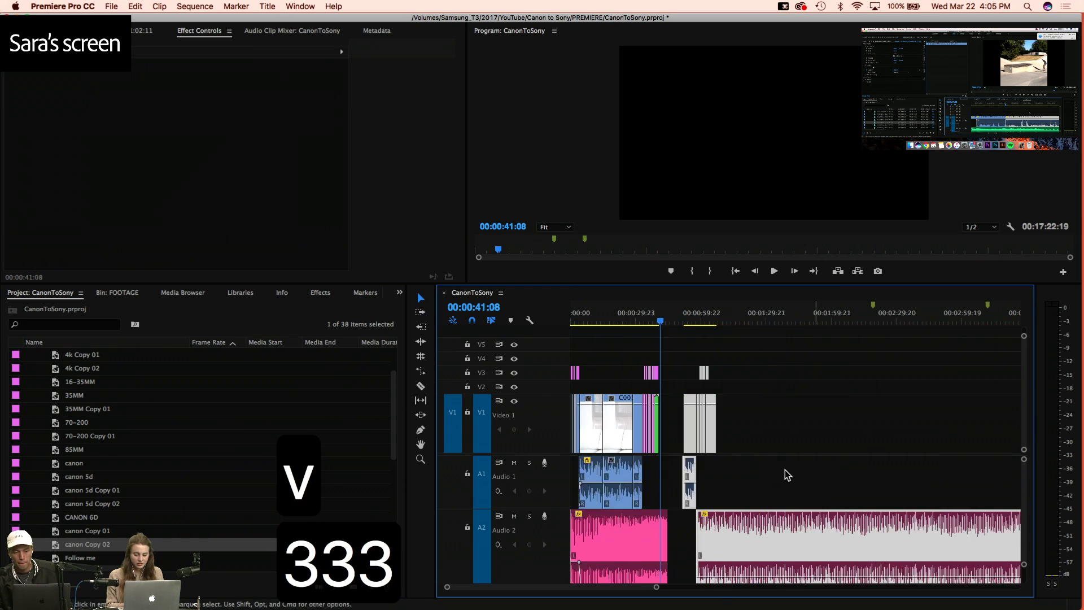
key("4")
key("4")
key("4")
key("4")
key("4")
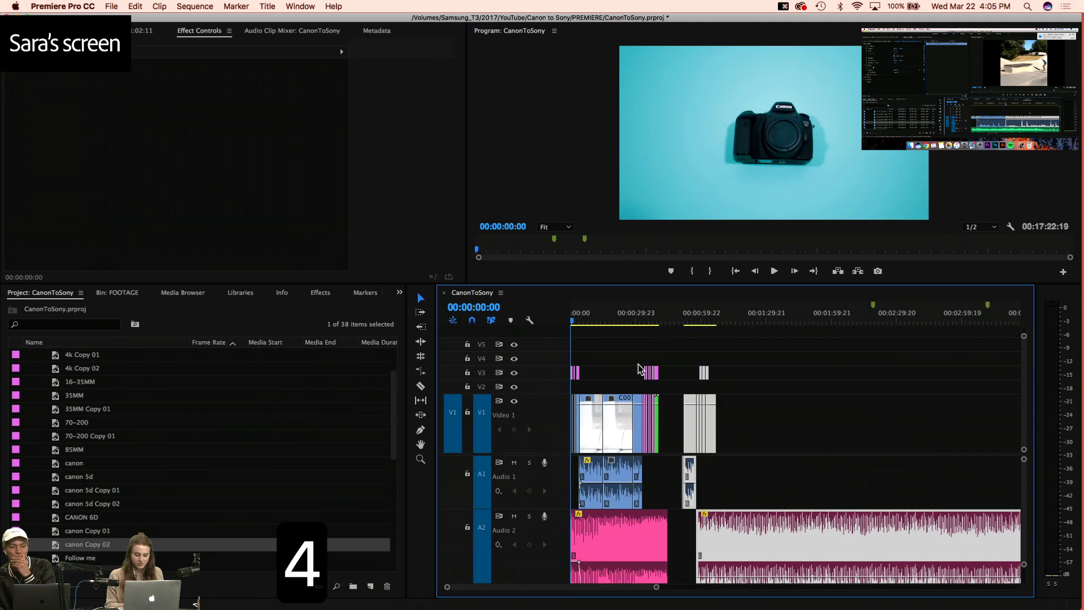
key("space")
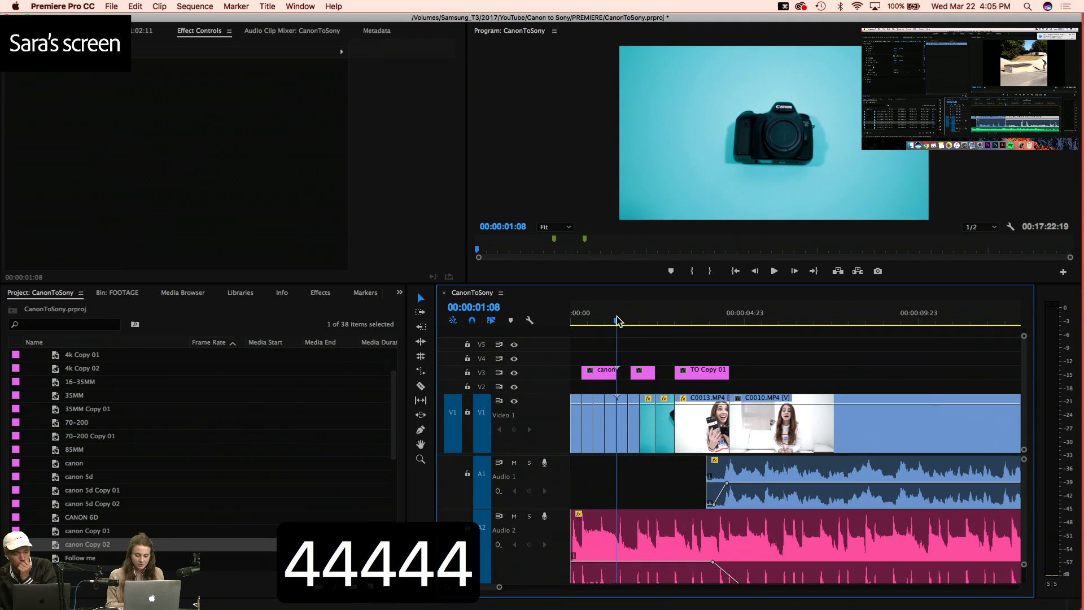
Move the C0010.MP4 group and all later clips about 11 seconds earlier so the video starts right after Nested Sequence 02
key("3")
key("3")
key("3")
key("3")
left_click(672, 318)
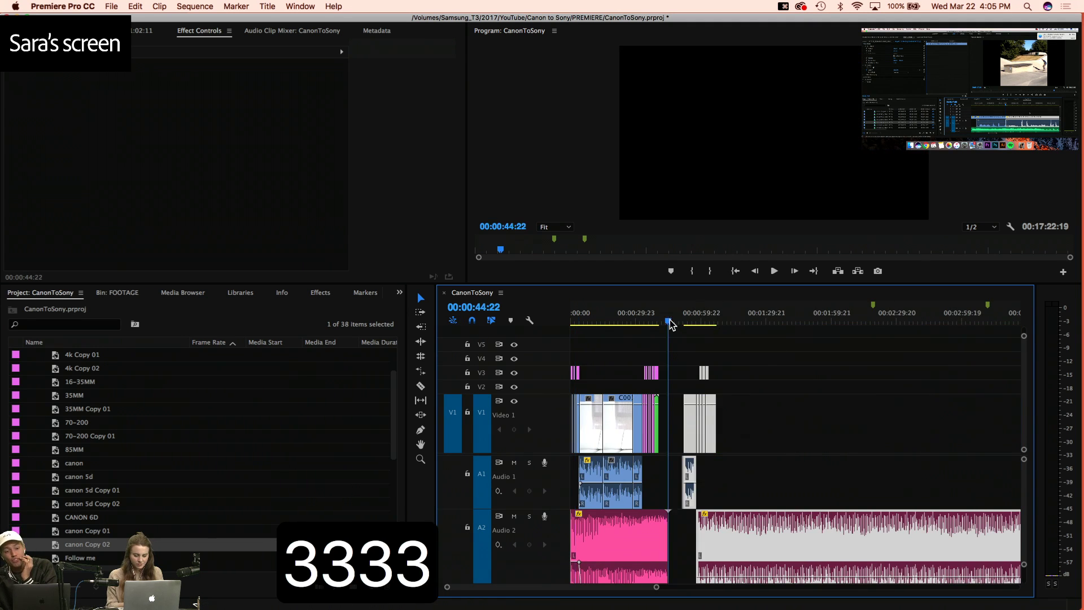
key("4")
key("4")
key("4")
key("a")
key("v")
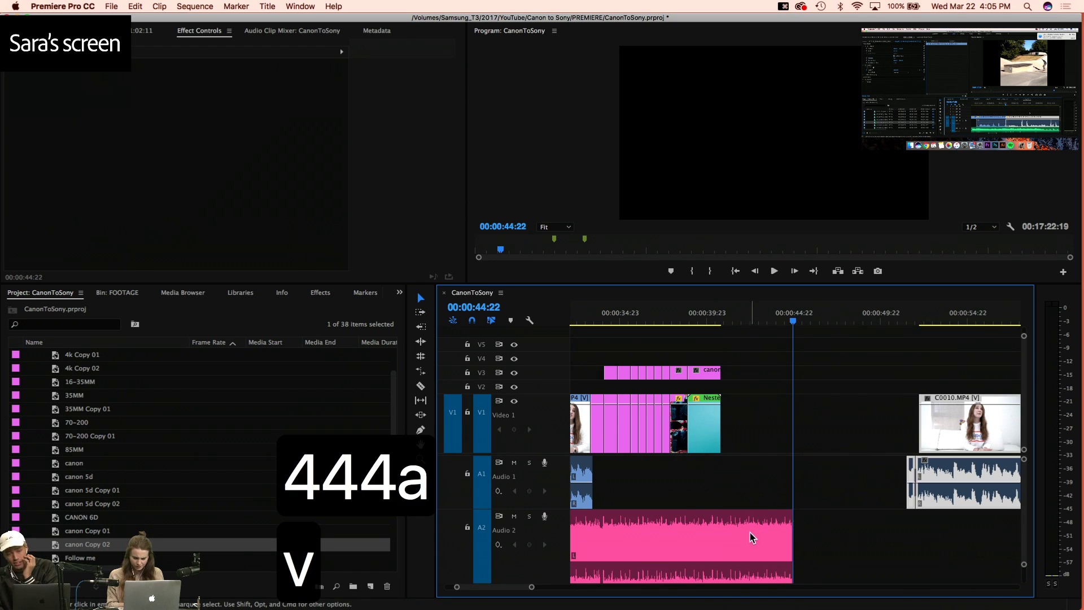
left_click_drag(940, 435, 748, 455)
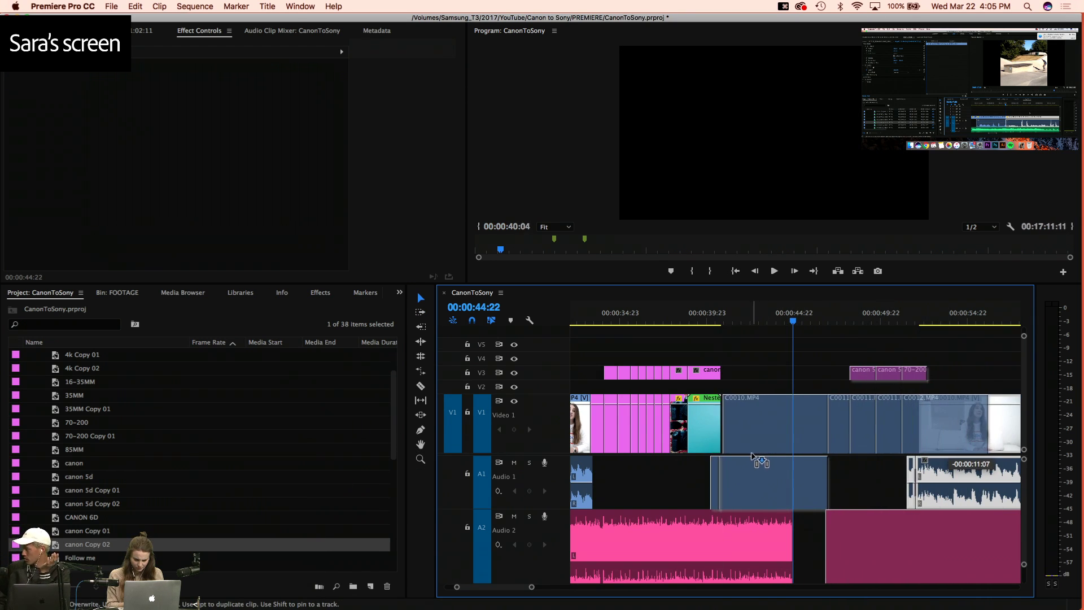
key("v")
Ramp the Audio 2 music down with two volume keyframes around 00:00:40:02, where the speech audio begins, and play it back
left_click(704, 315)
key("4")
key("4")
key("4")
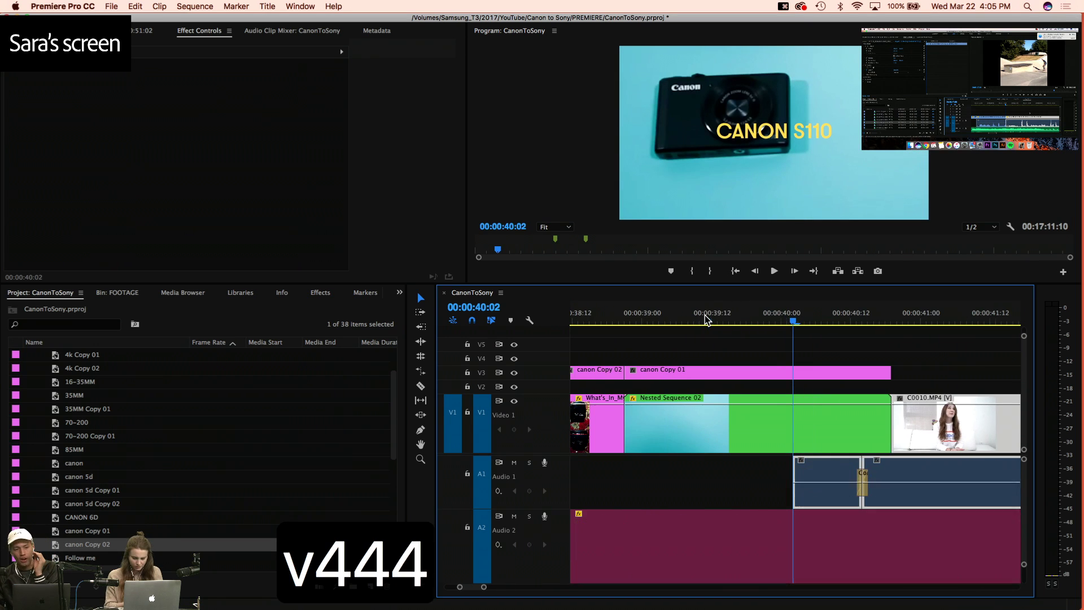
scroll(775, 516, "down", 3)
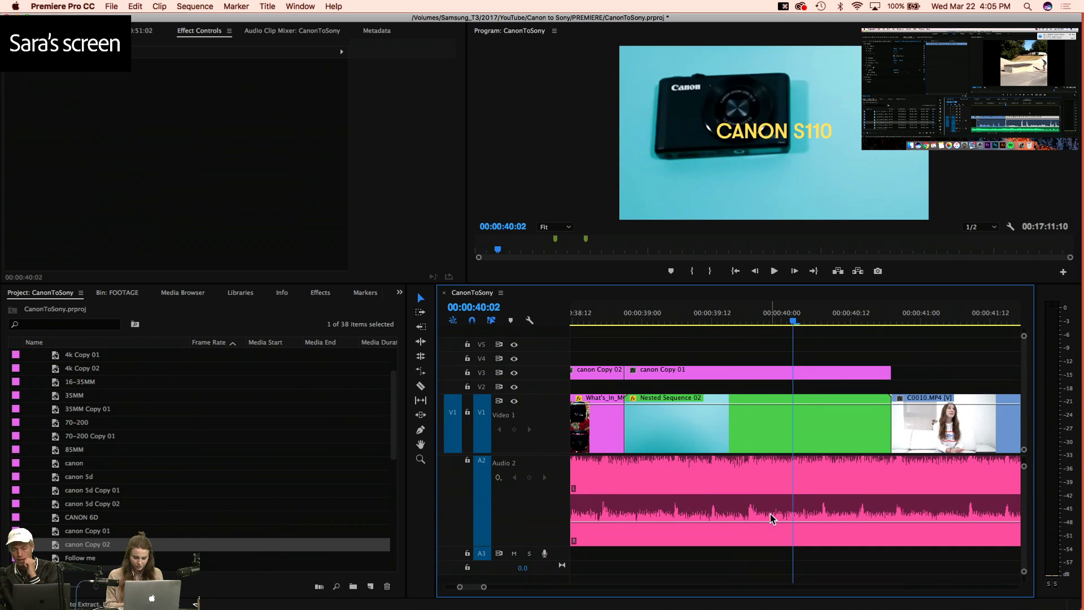
left_click(763, 522, "super")
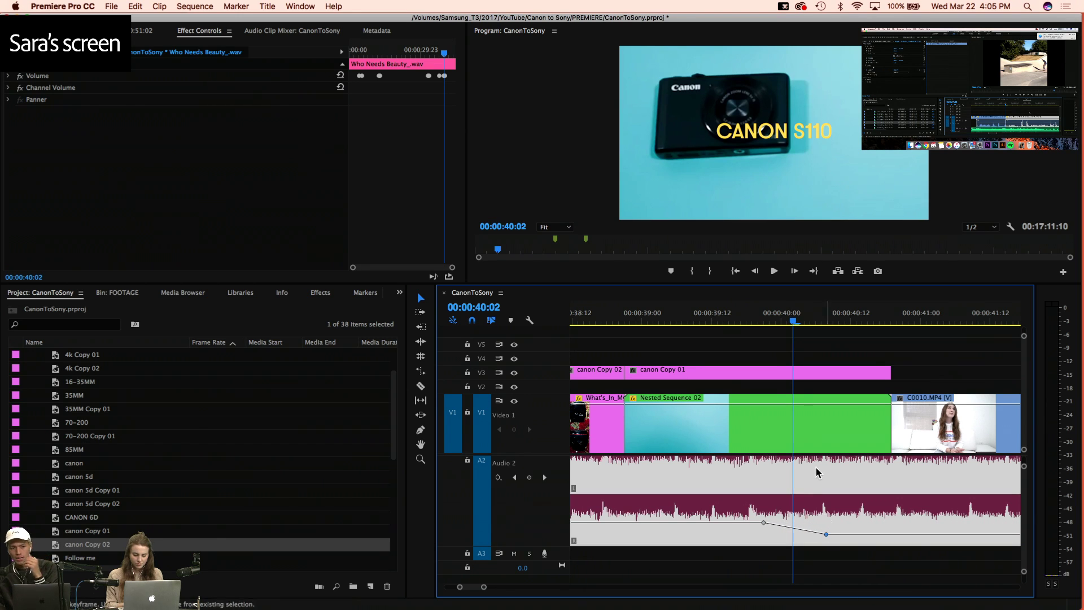
left_click(655, 314)
key("space")
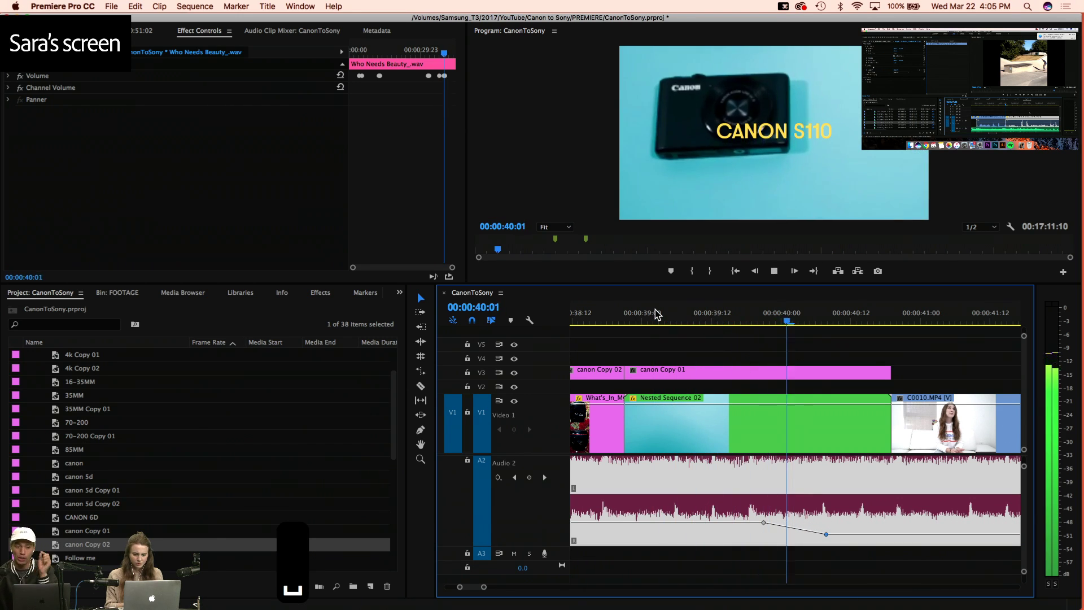
Extend the first music clip to meet the second one on Audio 2 and add a constant power crossfade at the cut
key("3")
key("3")
key("3")
key("3")
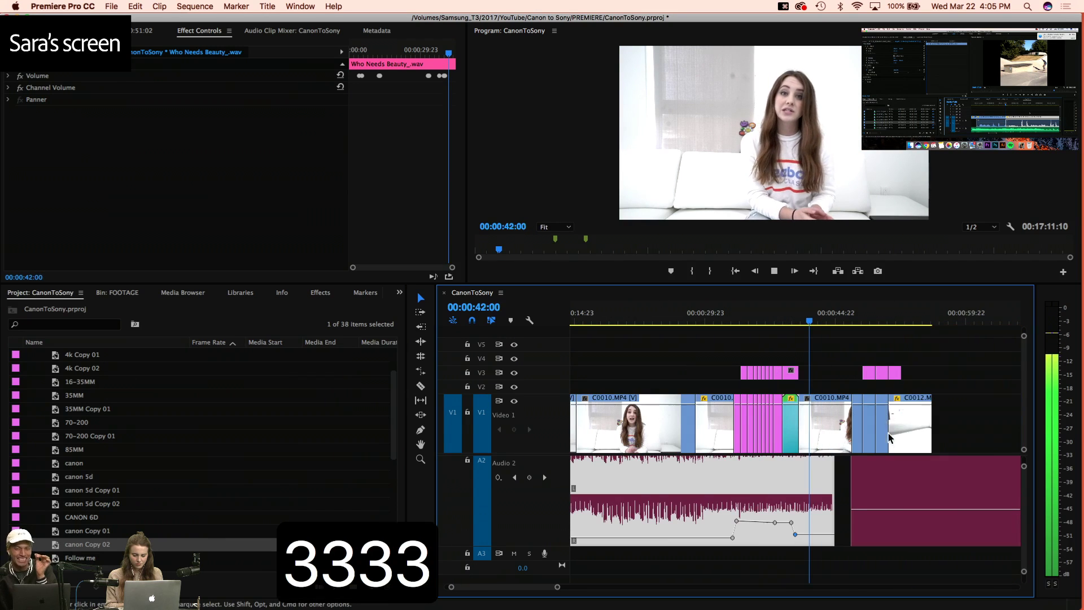
left_click(838, 373)
key("4")
key("space")
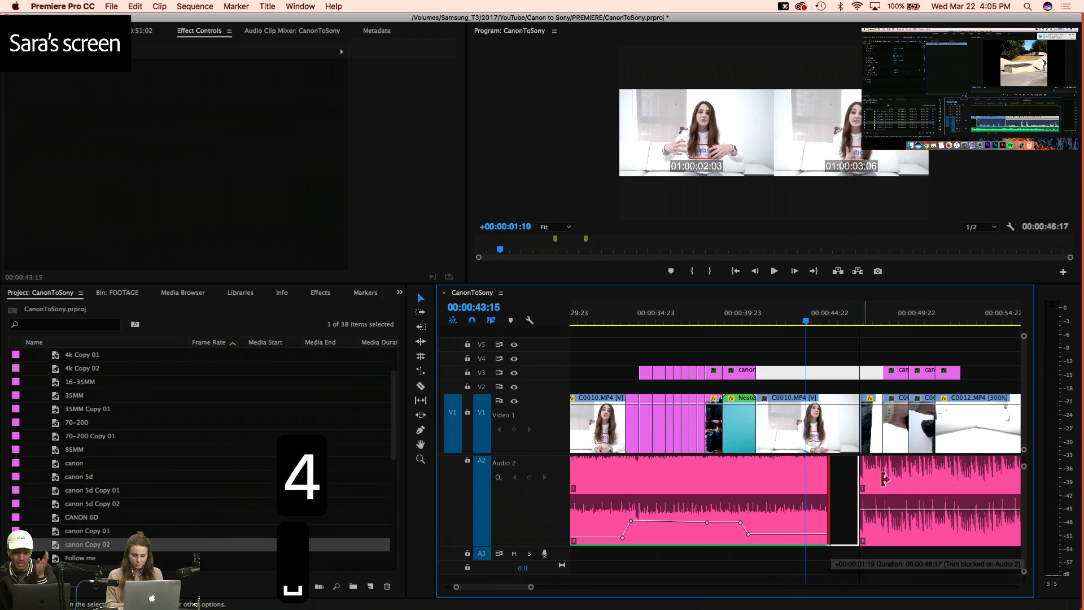
left_click(857, 476)
key("shift+super+d")
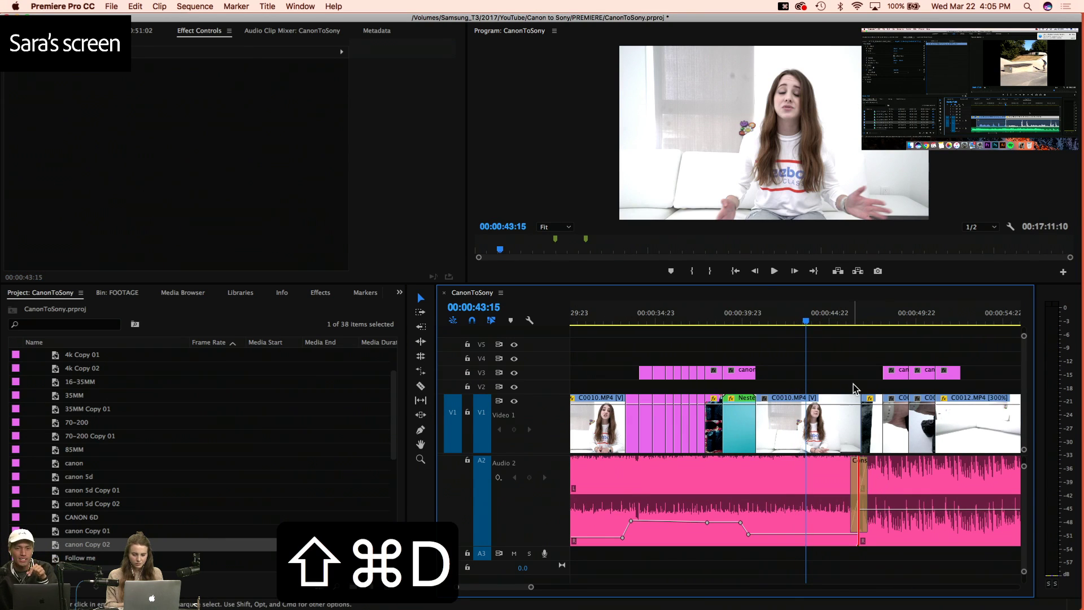
Play through the music crossfade and the following Sony camera and lens shots to check timing and titles
key("space")
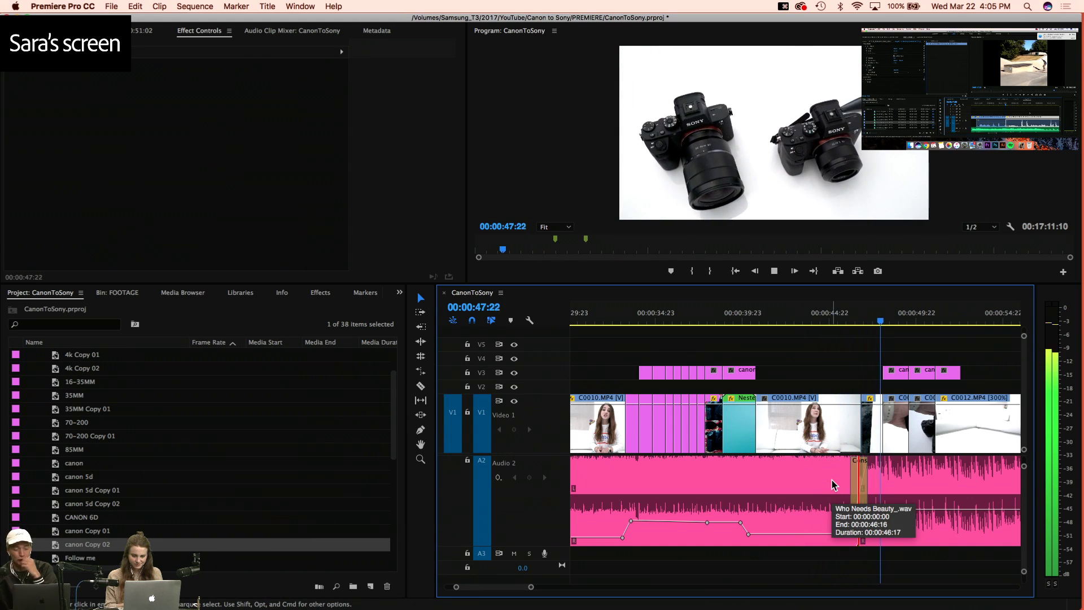
key("4")
key("space")
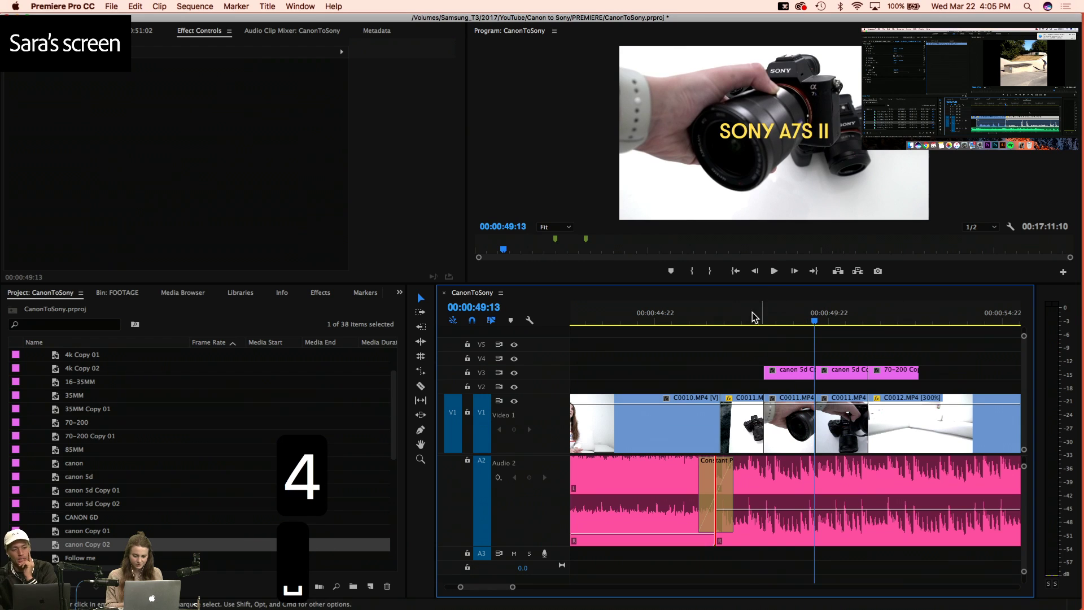
left_click(744, 314)
key("space")
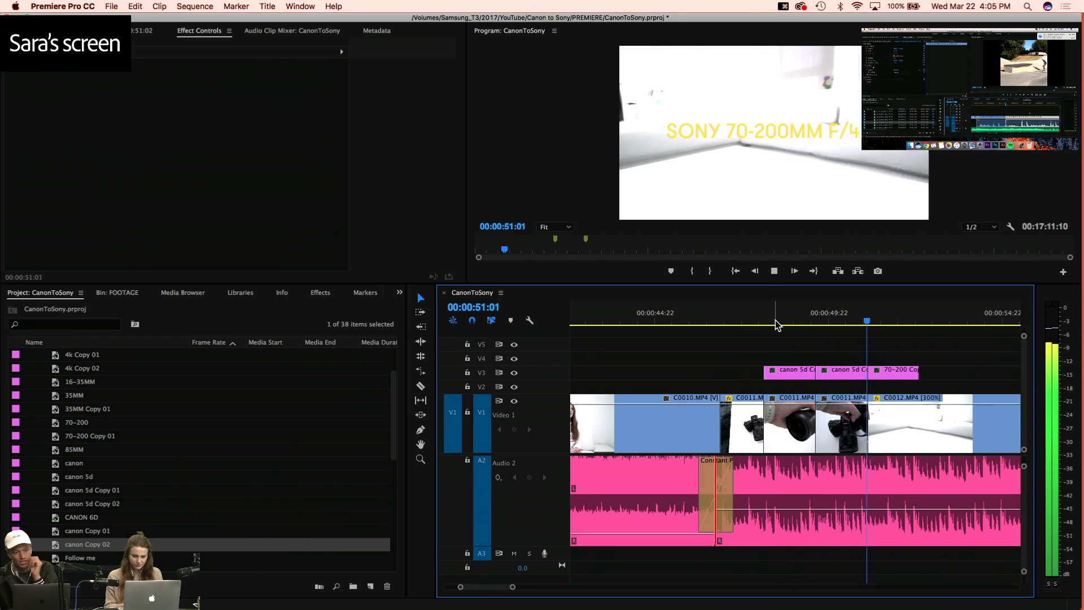
key("4")
key("space")
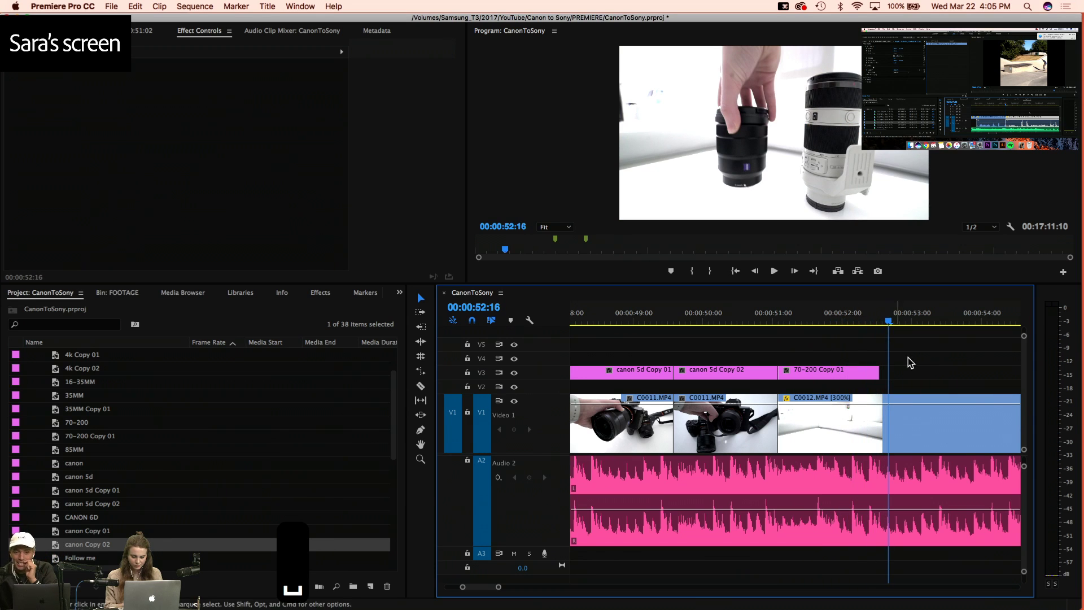
Duplicate the 16-35MM title and place the copy on V3 directly after the 70-200 Copy 01 title
scroll(110, 470, "up", 2)
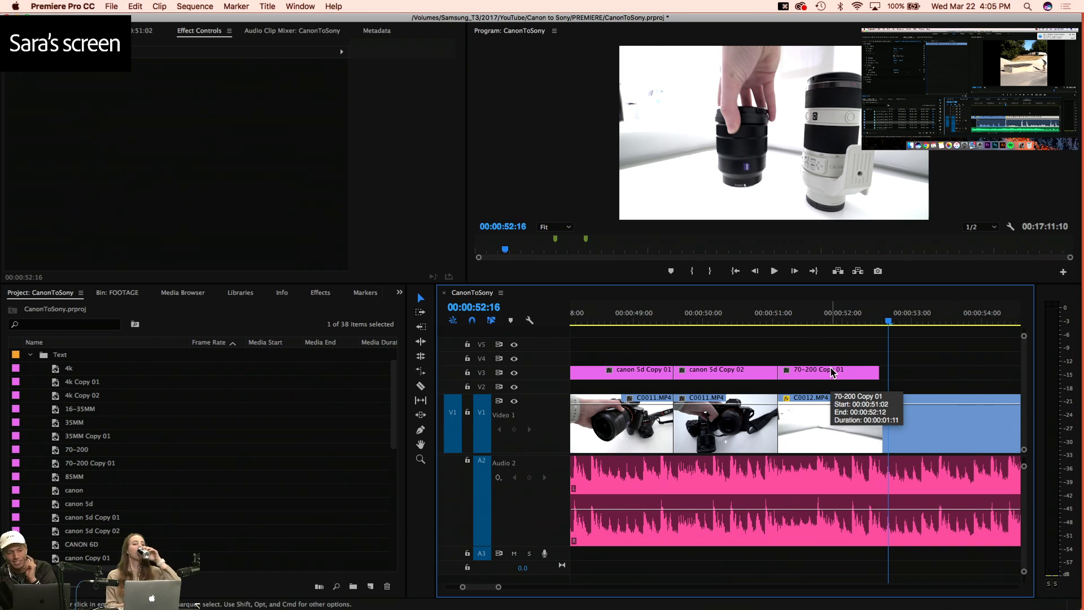
left_click_drag(872, 317, 882, 319)
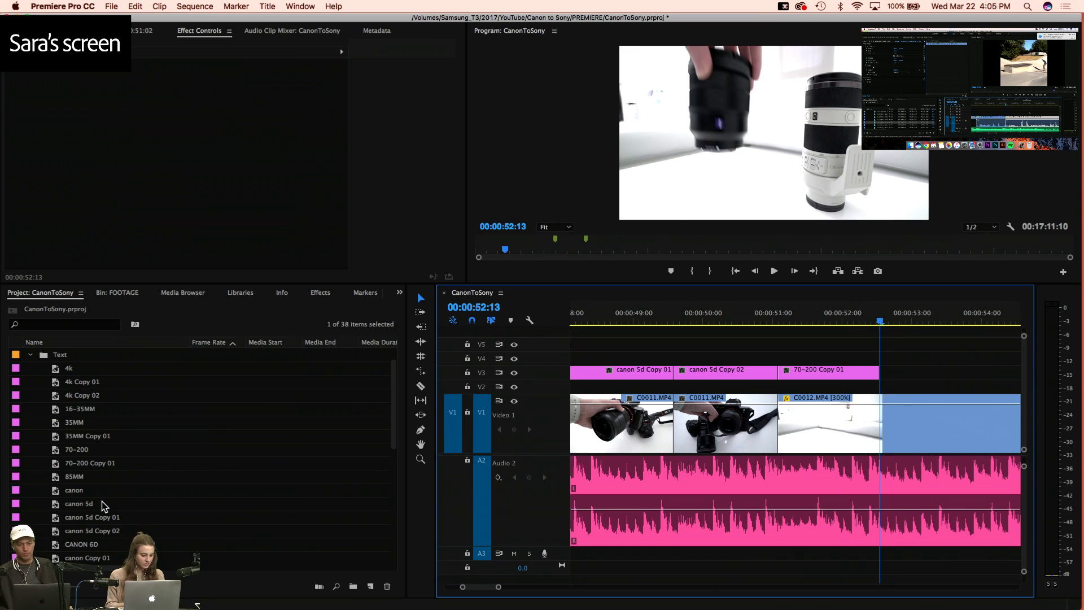
scroll(102, 501, "down", 3)
scroll(72, 518, "down", 10)
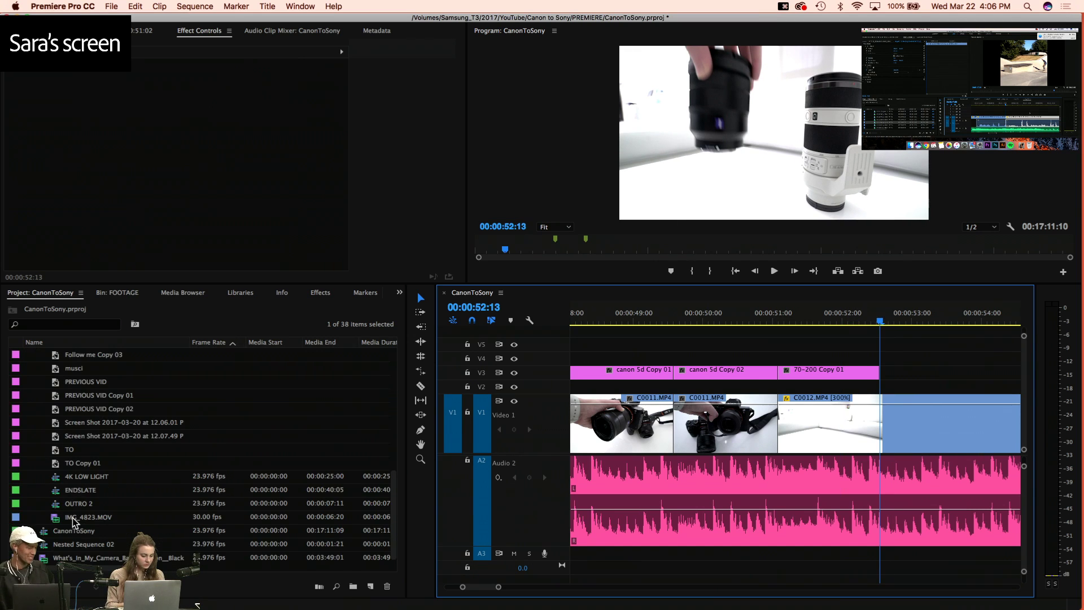
scroll(96, 460, "up", 8)
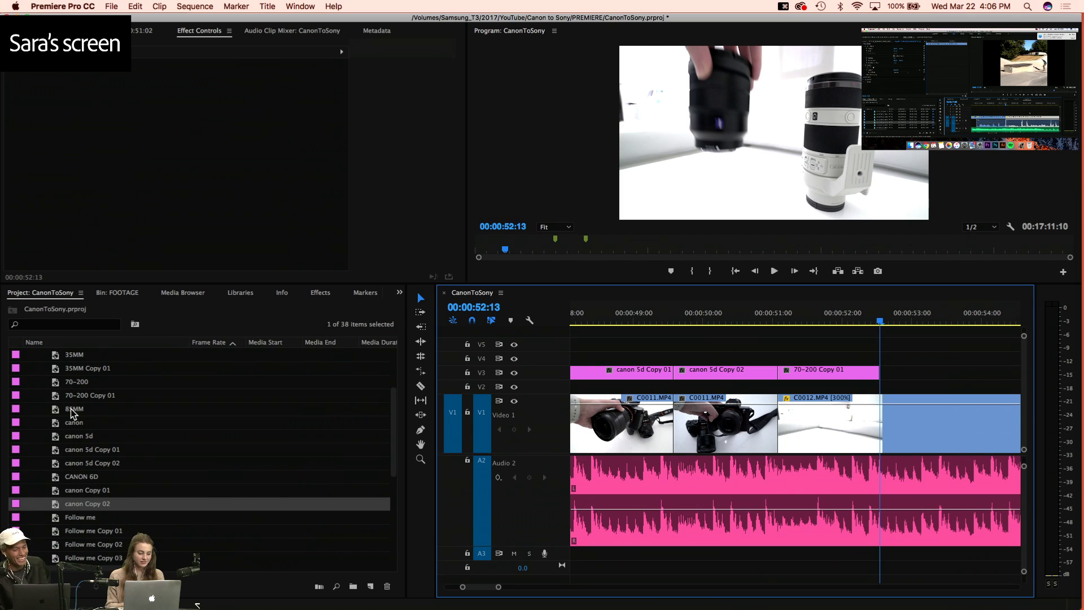
scroll(79, 395, "up", 3)
left_click(71, 383)
key("shift+super+e")
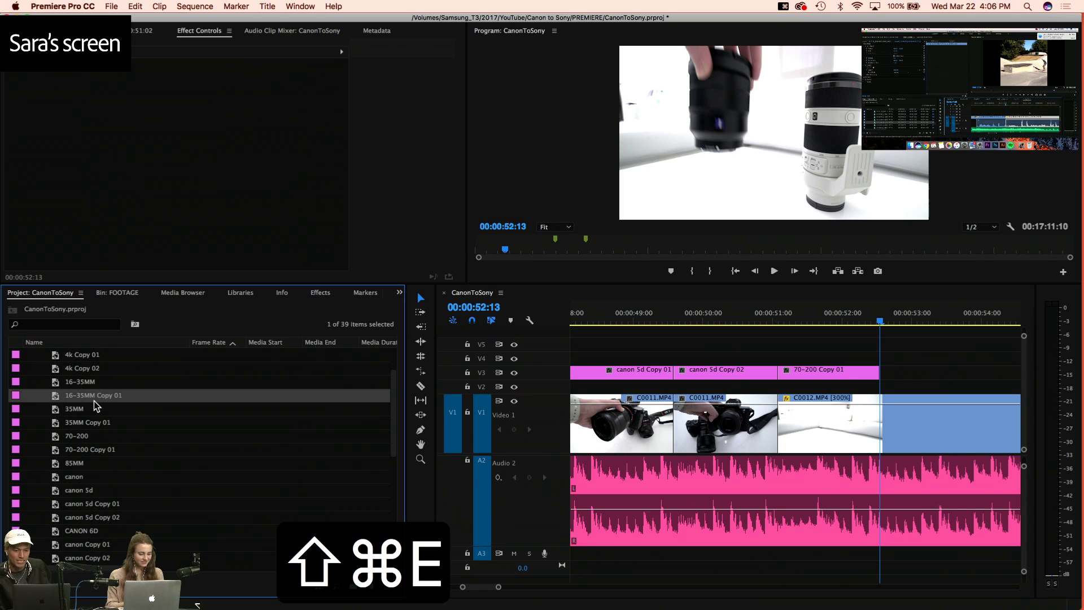
left_click_drag(94, 398, 956, 374)
Cut the 16-35MM Copy 01 title at 00:00:53:13 and delete the part after the cut
mouse_move(878, 327)
left_mouse_down()
mouse_move(841, 323)
mouse_move(894, 325)
mouse_move(859, 322)
left_mouse_up()
key("minus")
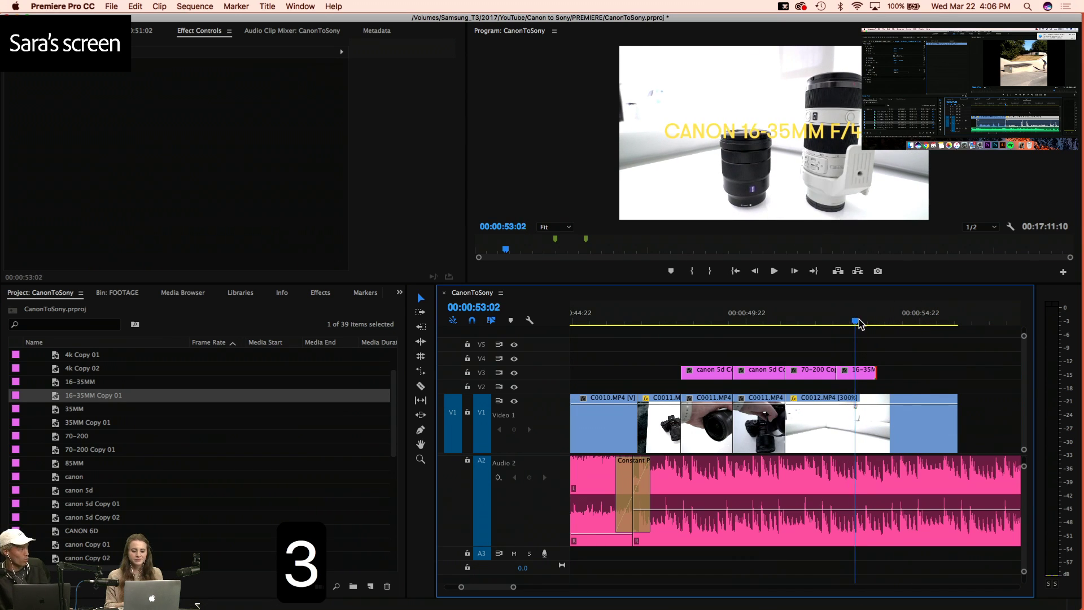
key("equal")
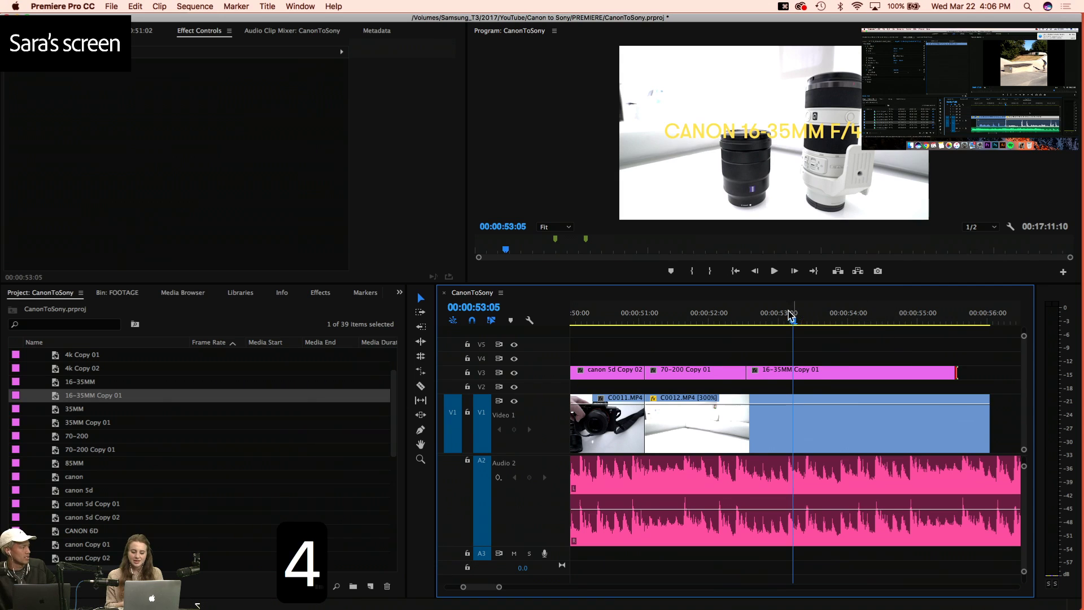
left_click(833, 323)
left_click_drag(833, 323, 816, 323)
key("c")
left_click(817, 373)
key("v")
left_click(852, 374)
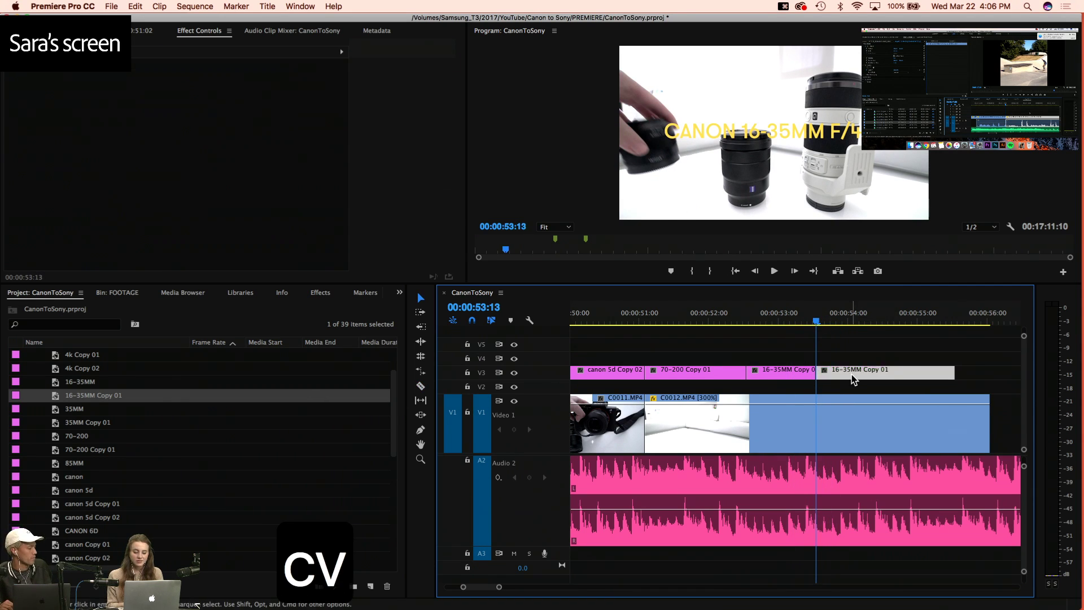
key("Delete")
left_click(781, 318)
double_click(786, 373)
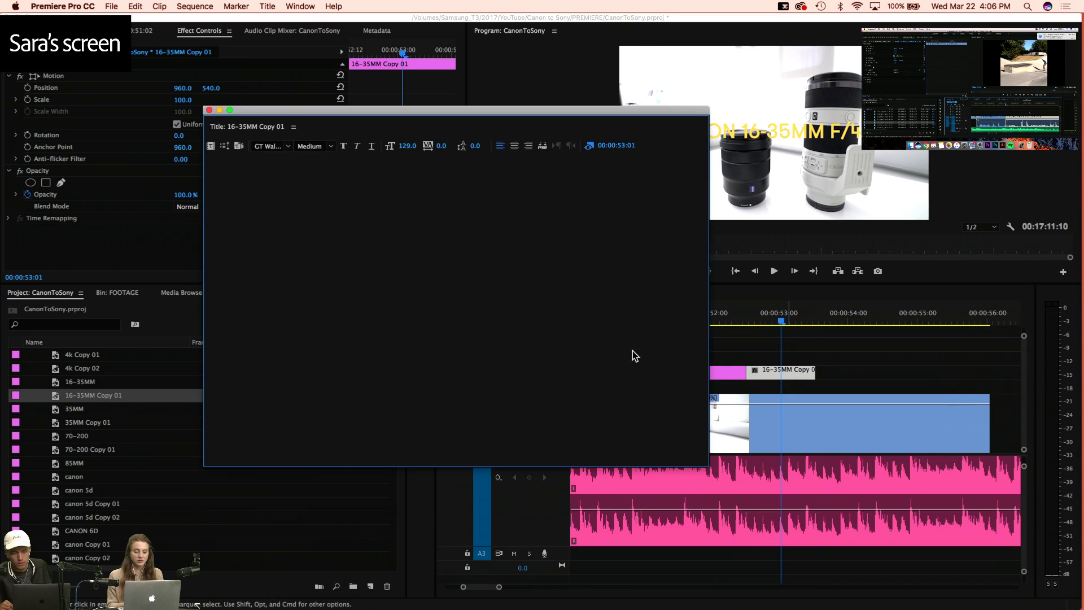
left_click(327, 254)
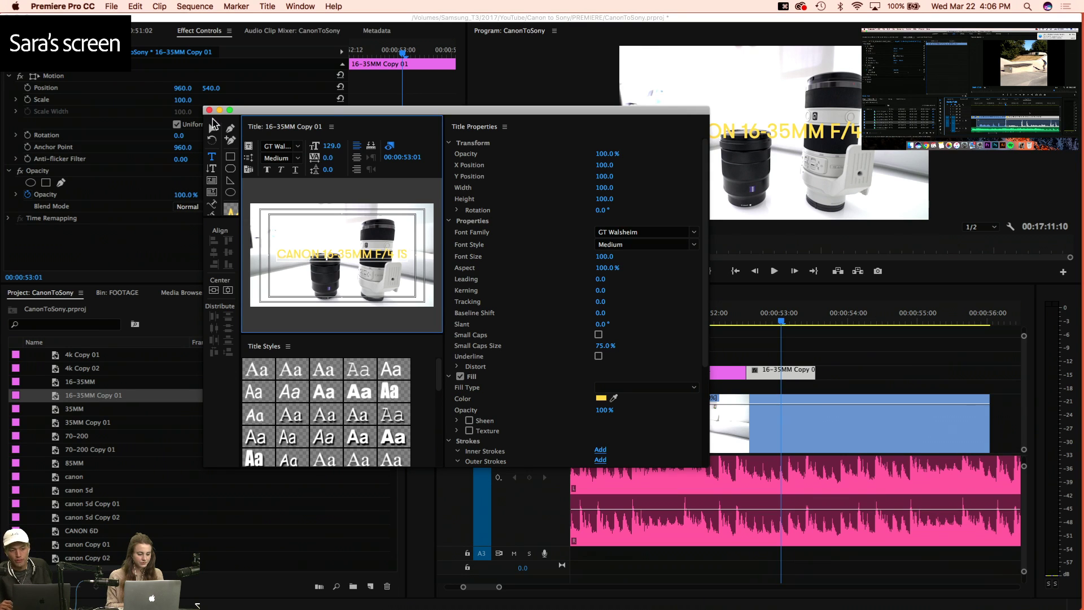
left_click(209, 110)
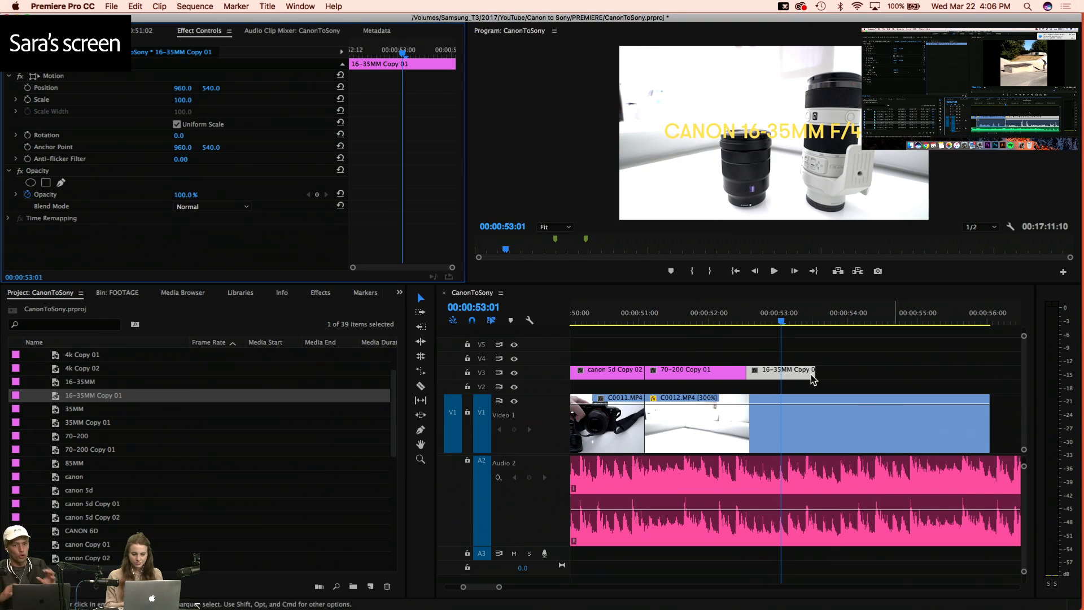
Replace CANON with SONY in the 16-35MM Copy 01 title and centre the text horizontally
double_click(776, 371)
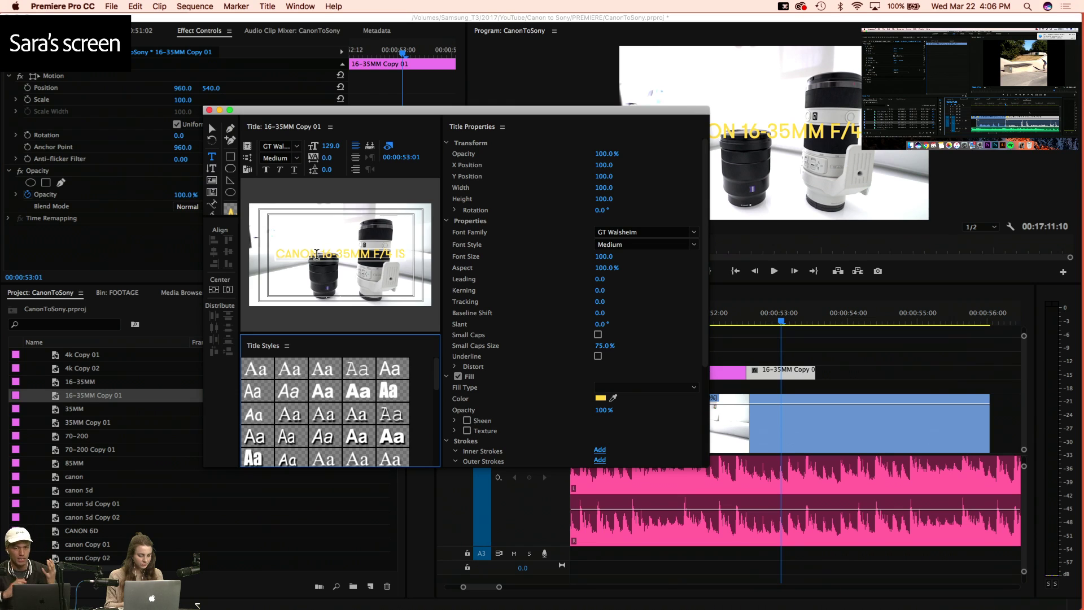
type("SONY")
key("super+a")
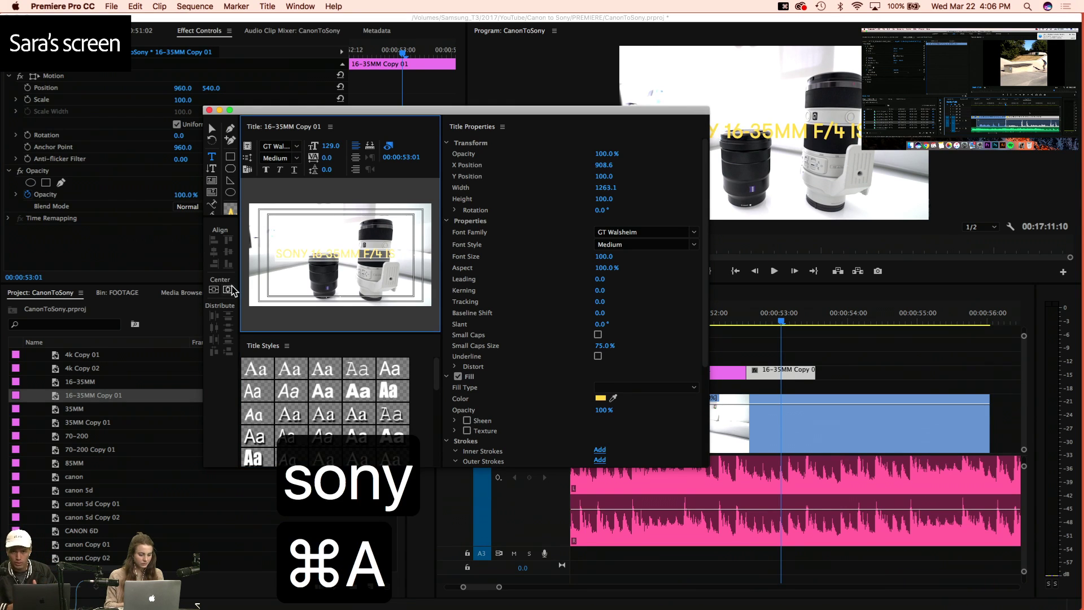
left_click(226, 289)
left_click(209, 110)
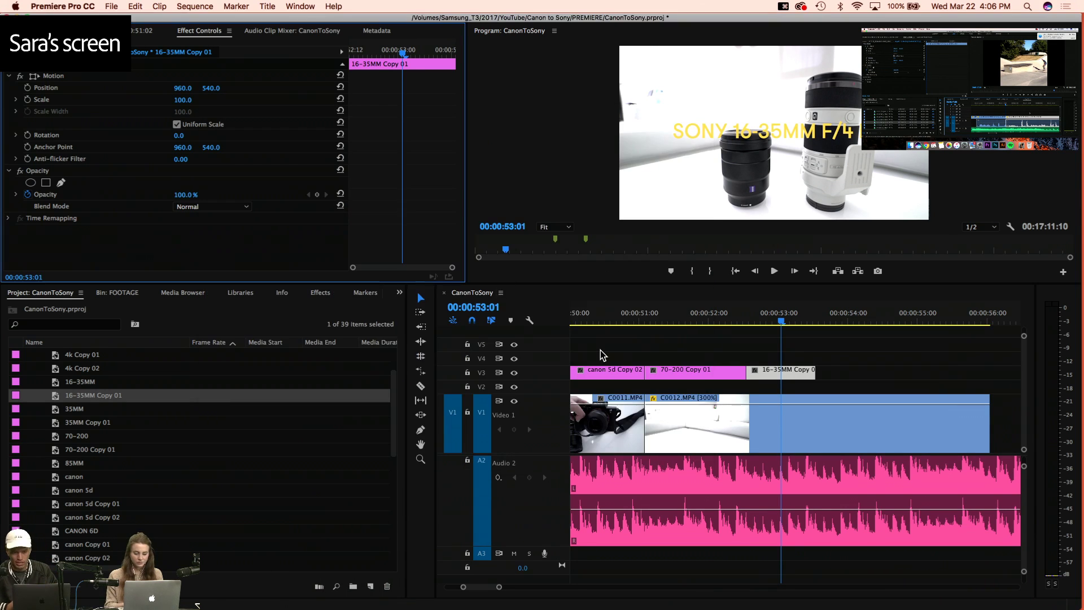
Play the 70-200 and 16-35MM lens shots to check the titles and find where the next lens appears
left_click(612, 327)
key("space")
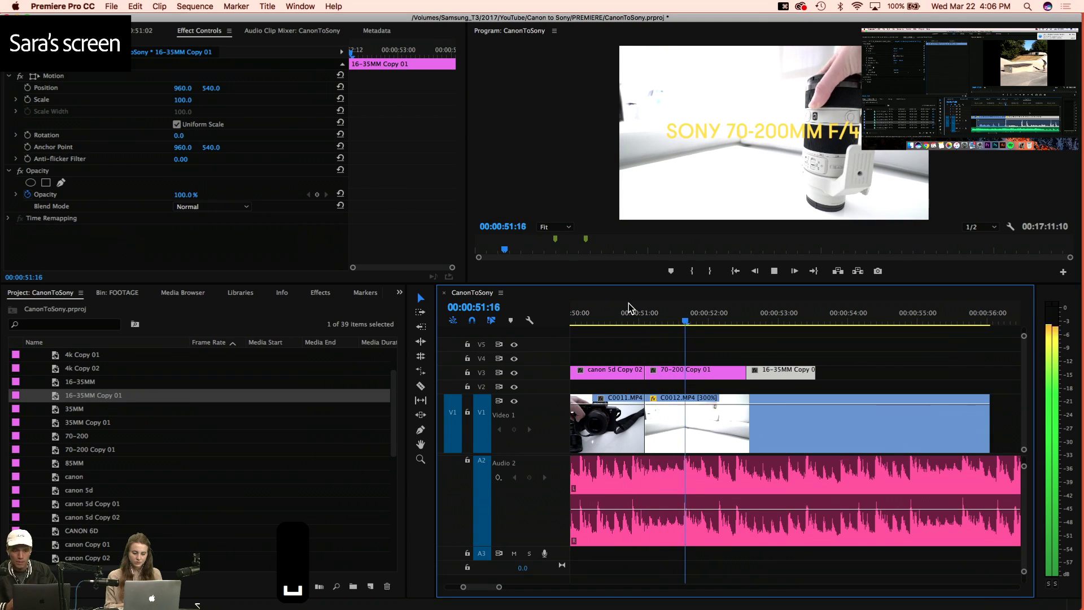
key("space")
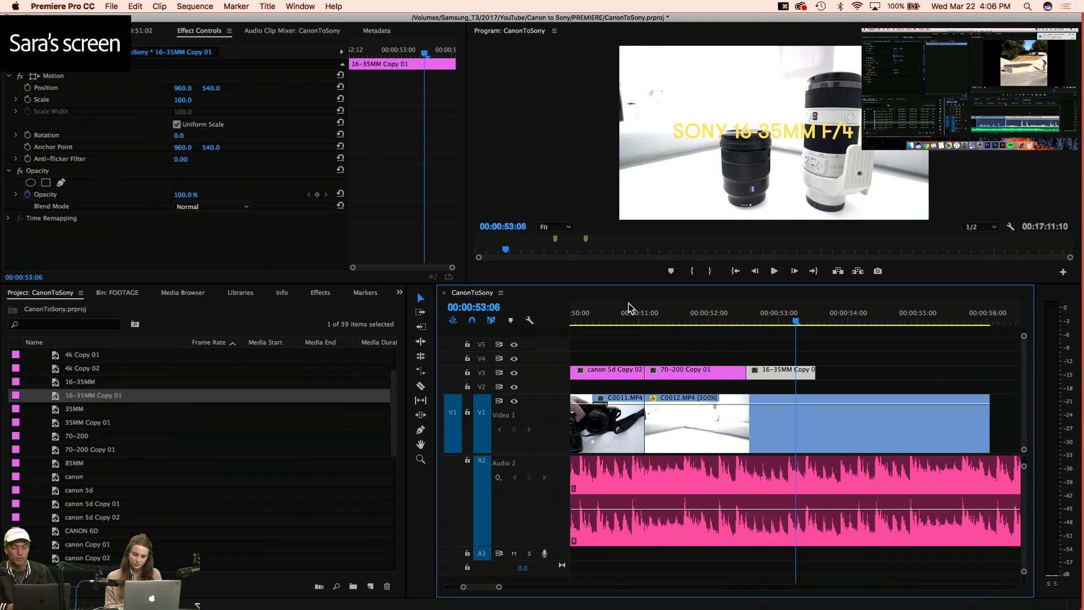
key("space")
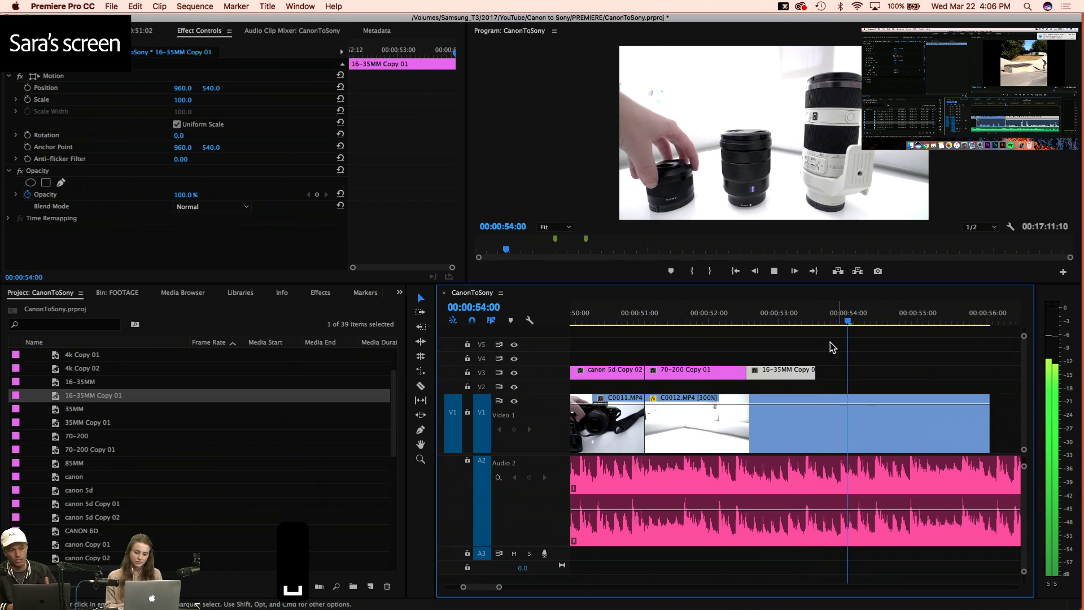
key("space")
left_click(825, 322)
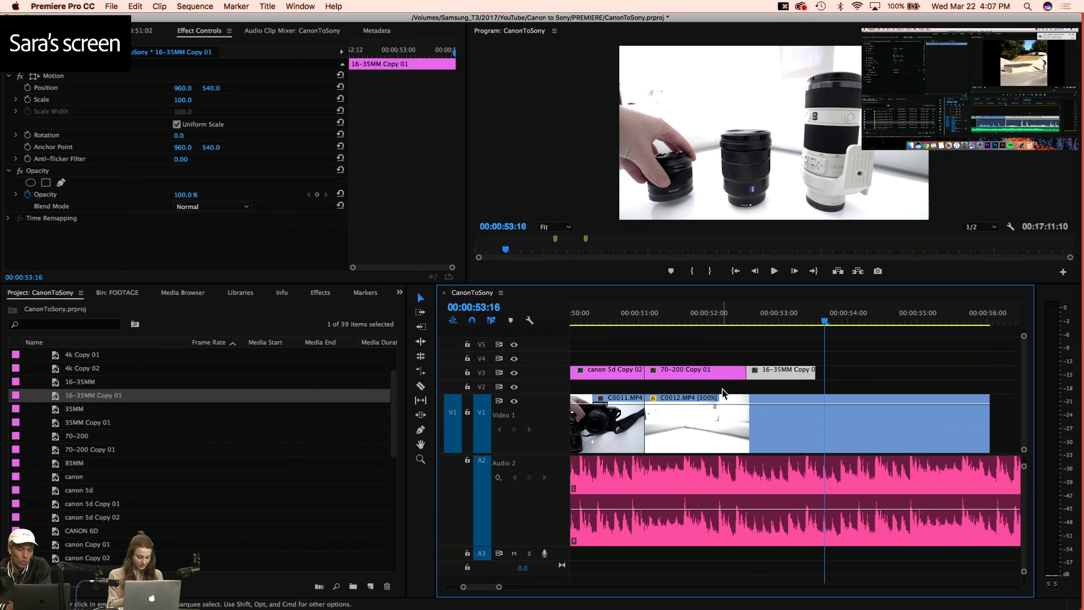
left_click(793, 314)
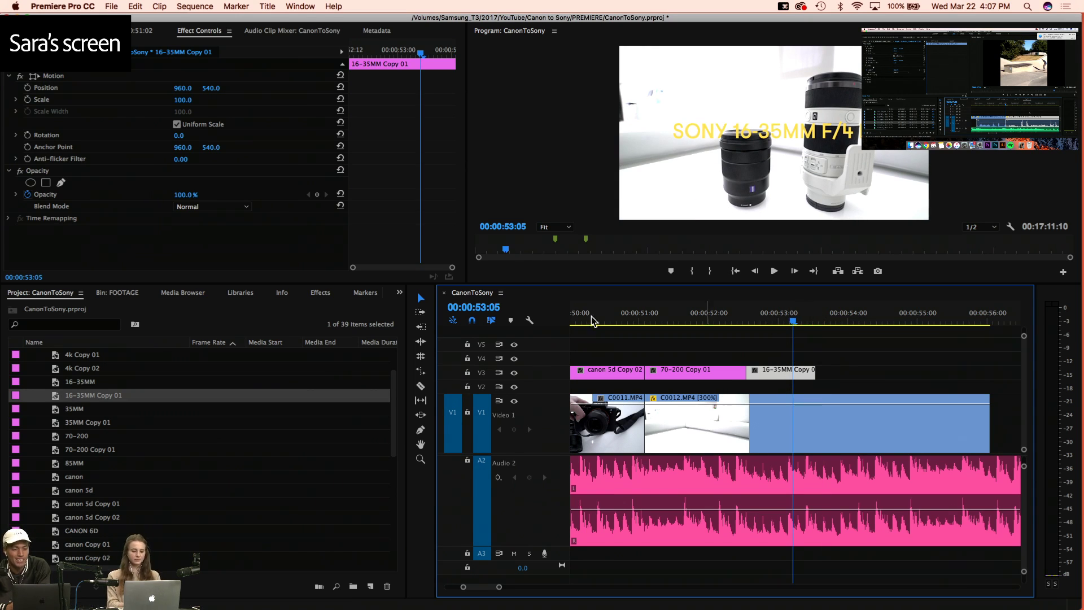
Duplicate the 35MM title and place the copy on V3 directly after the 16-35MM Copy 01 title
left_click(56, 407)
key("shift+super+e")
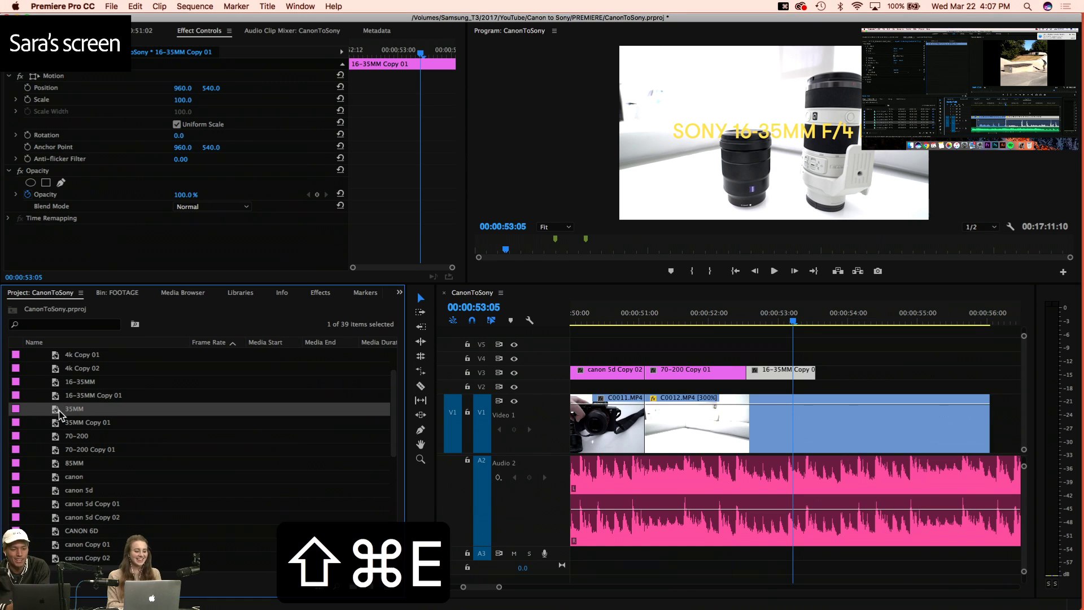
left_click_drag(56, 443, 923, 373)
key("space")
key("space")
Change the 35MM Copy 02 title text to SONY 35MM F/2.8 and centre it horizontally
double_click(866, 374)
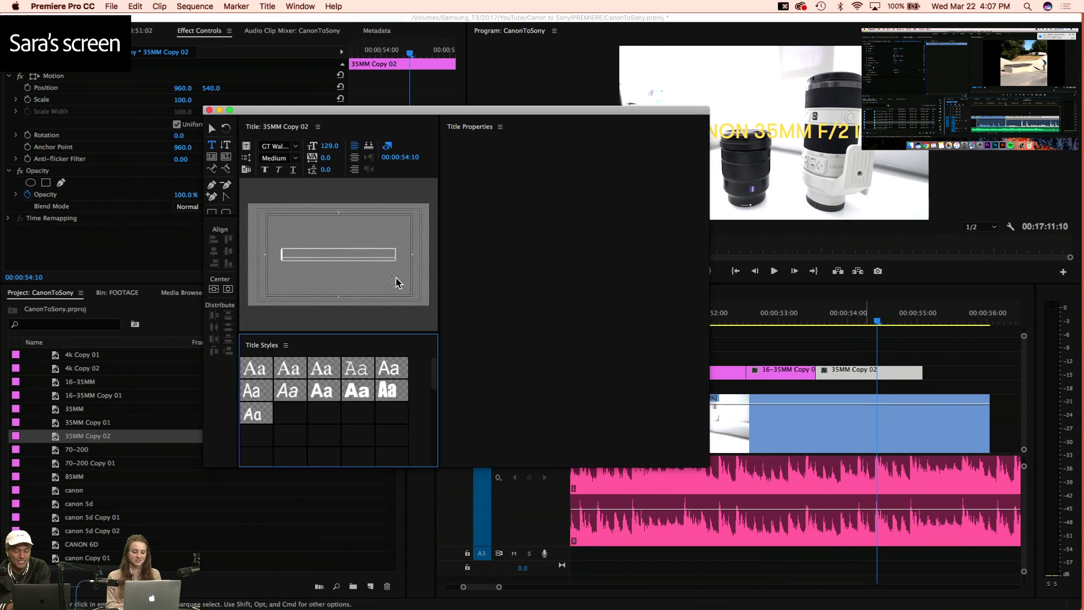
double_click(305, 252)
type("SONY 35MM F/2 IS")
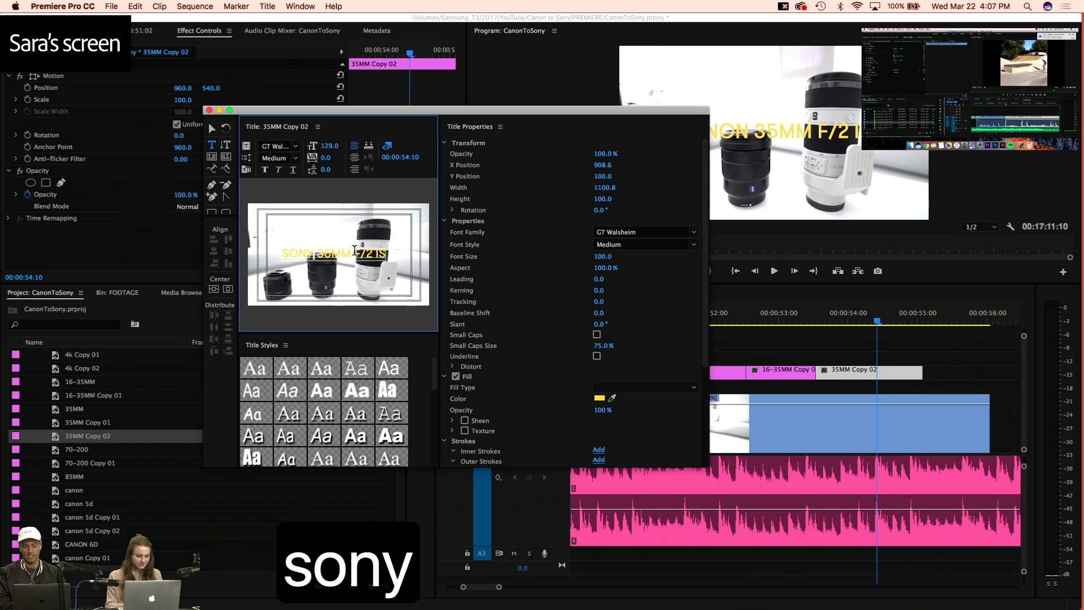
left_click_drag(354, 253, 386, 252)
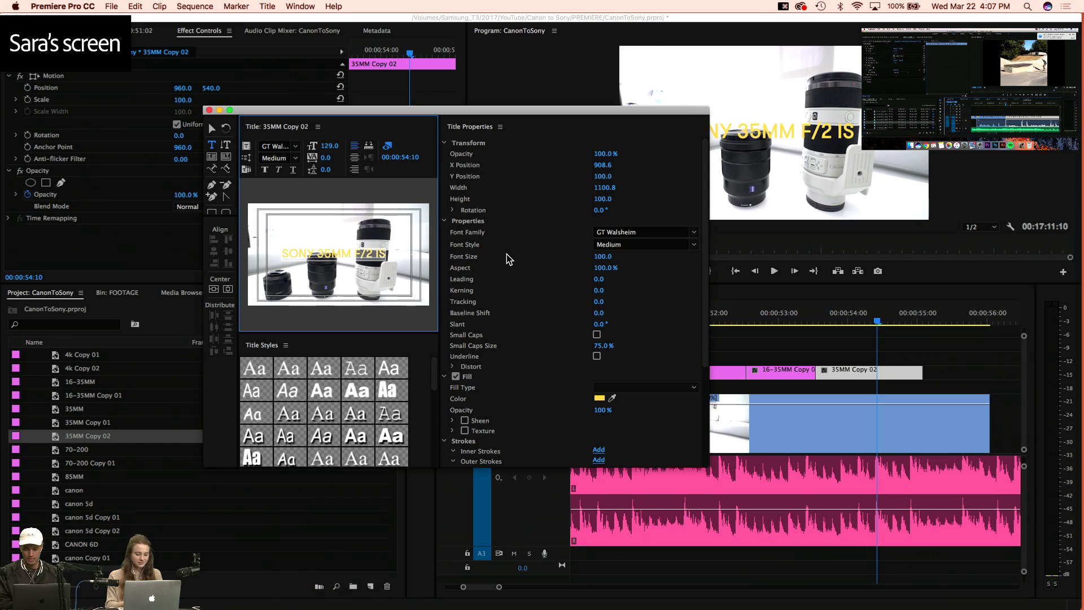
type("F/2.")
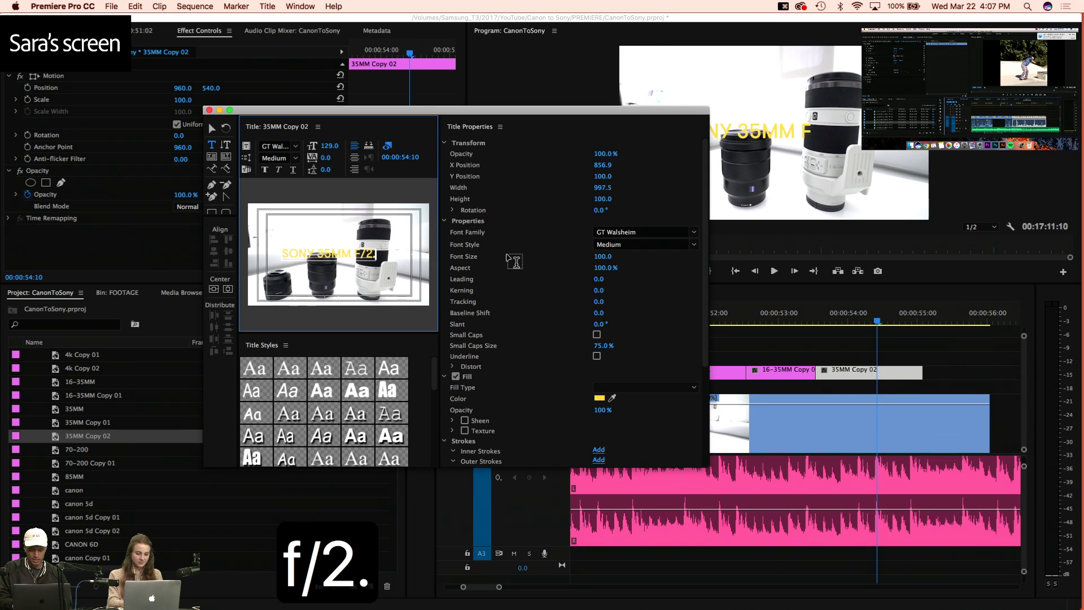
type("9")
key("BackSpace")
type("8")
key("super+a")
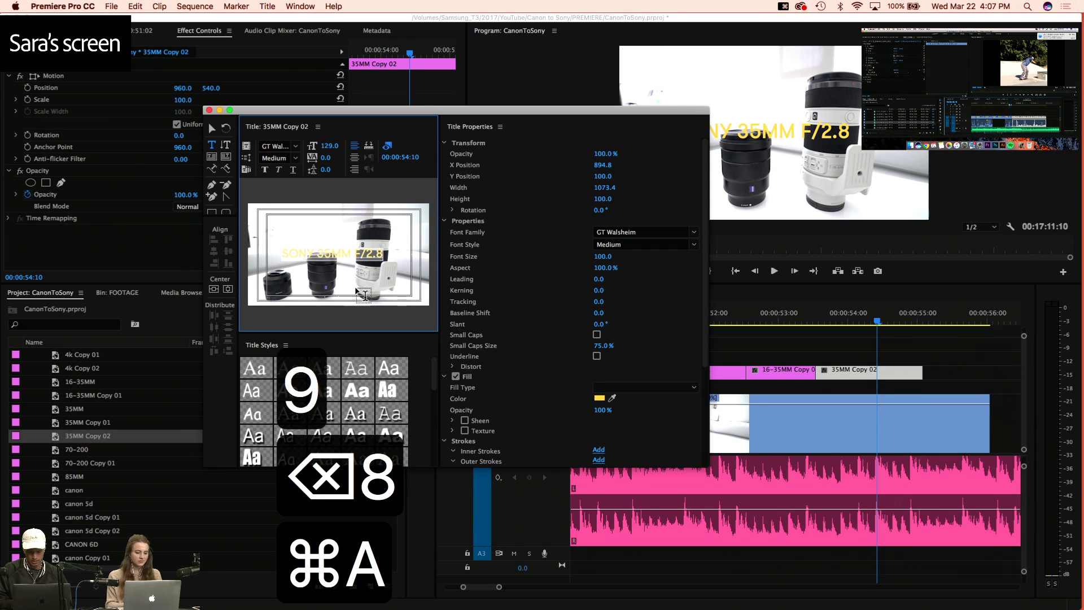
left_click(227, 290)
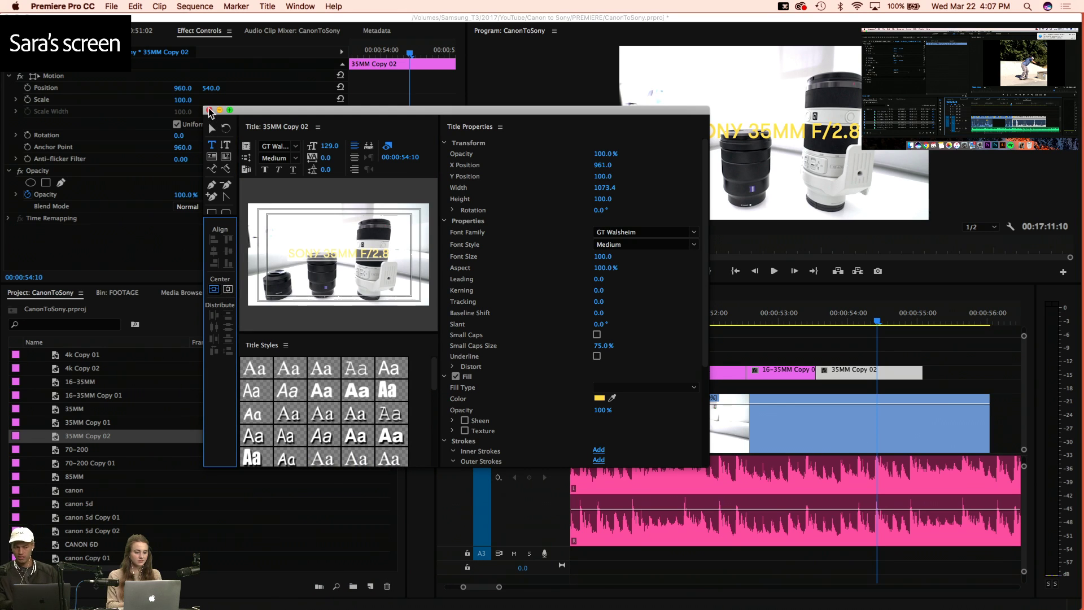
left_click(209, 111)
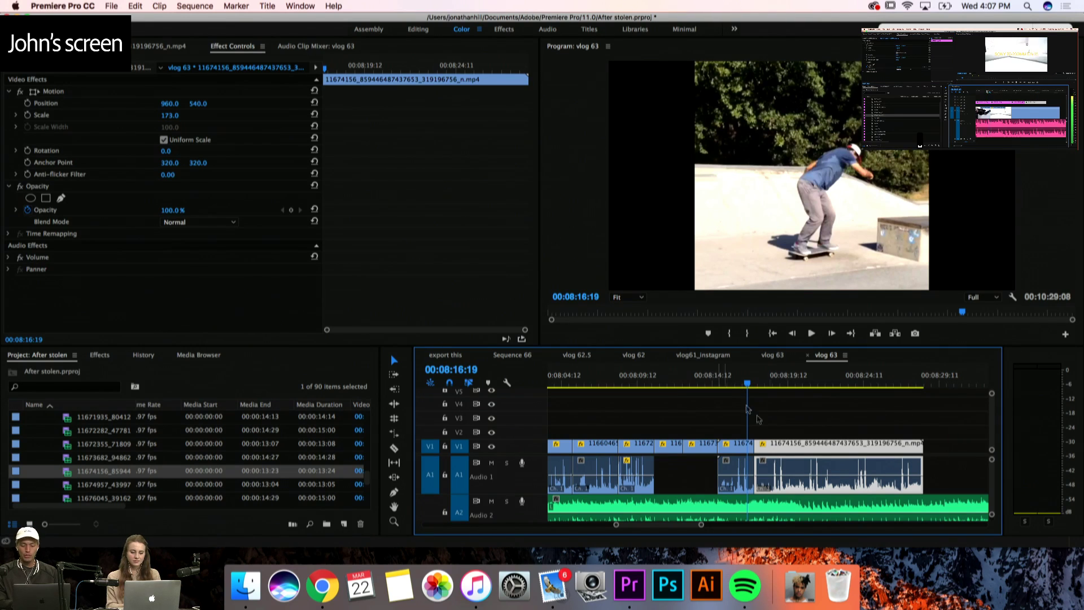
In the vlog 63 project, nest the last two skate clips on the timeline into a sequence named fart
mouse_move(732, 385)
left_mouse_down()
mouse_move(759, 388)
mouse_move(749, 390)
left_mouse_up()
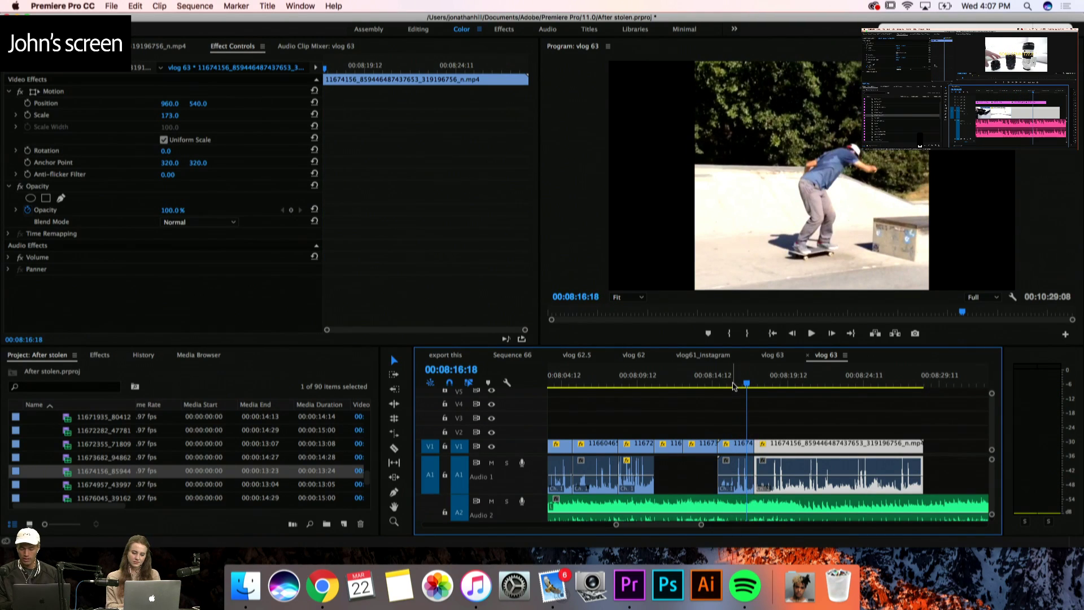
left_click(765, 383)
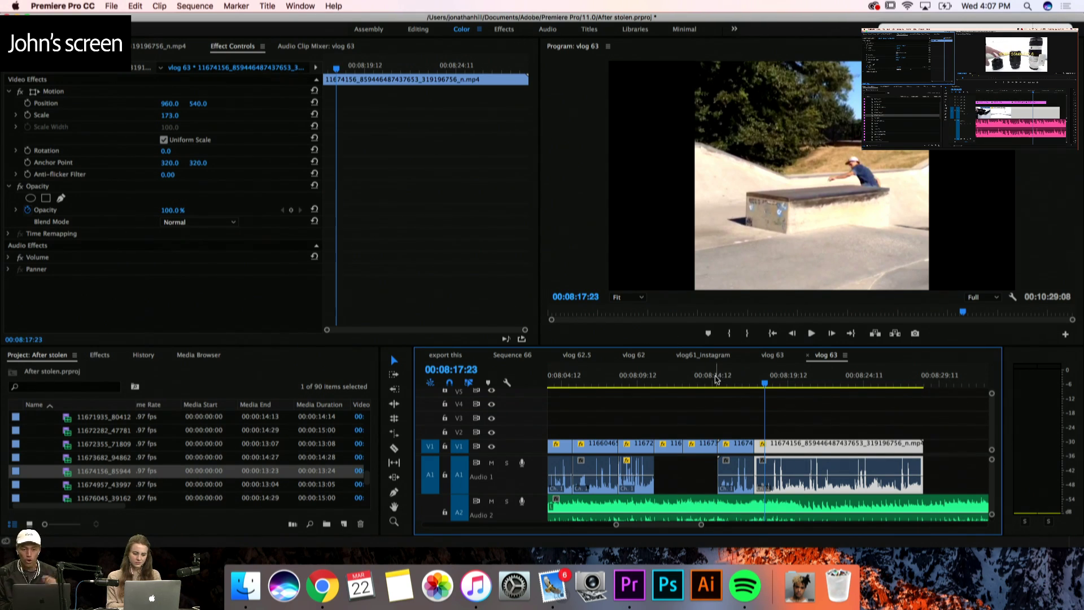
left_click(716, 379)
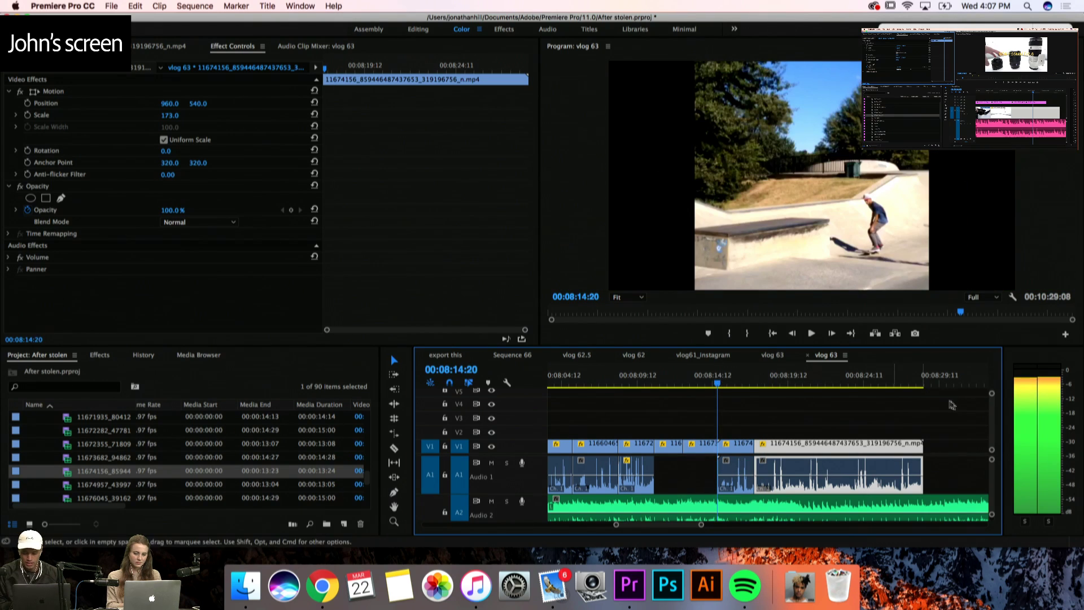
left_click(924, 384)
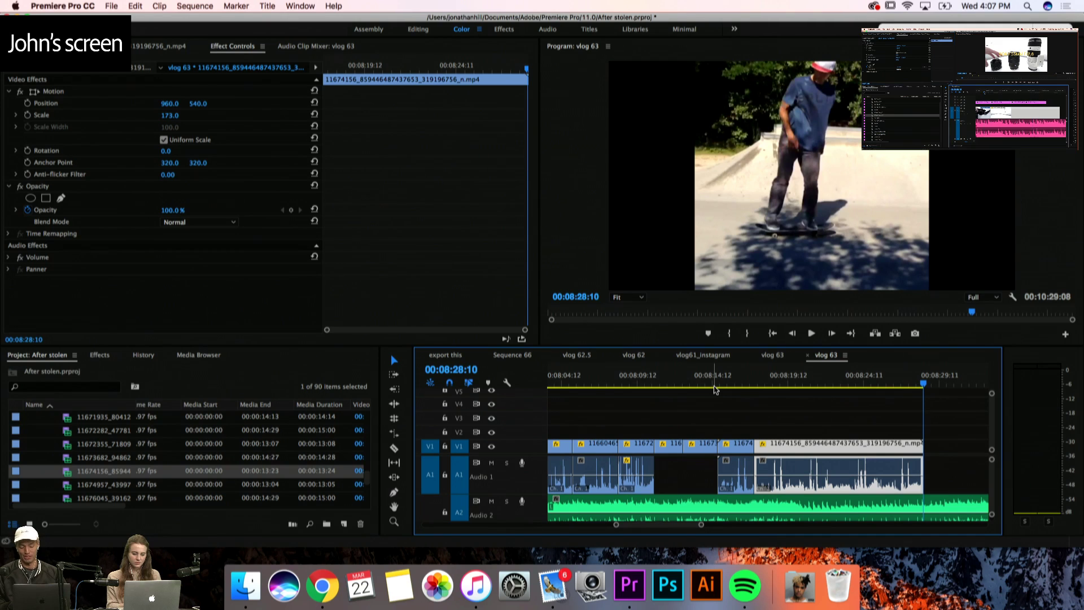
right_click(813, 447)
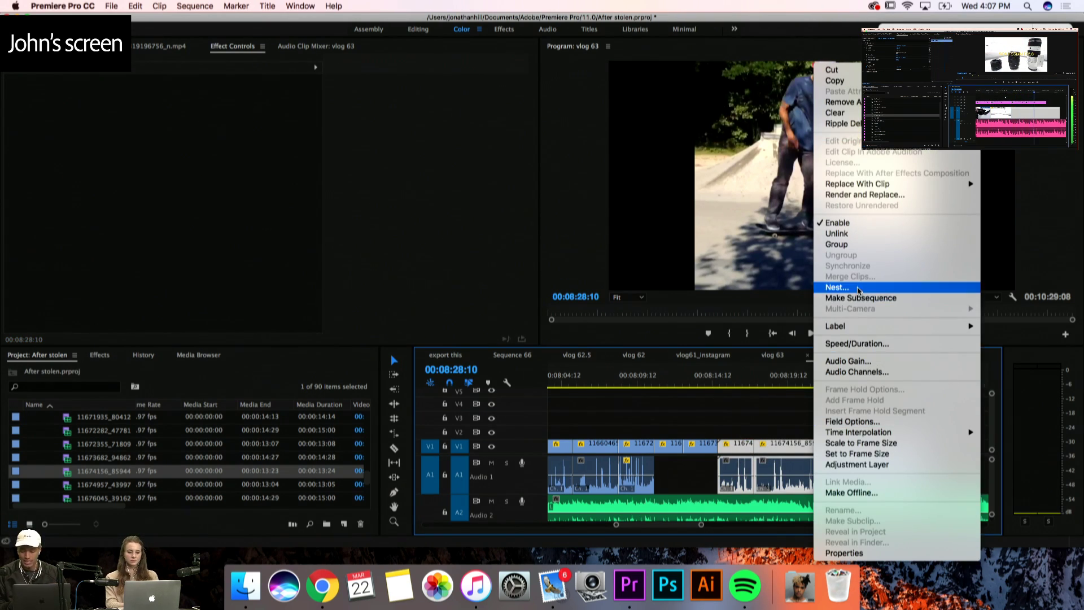
left_click(837, 287)
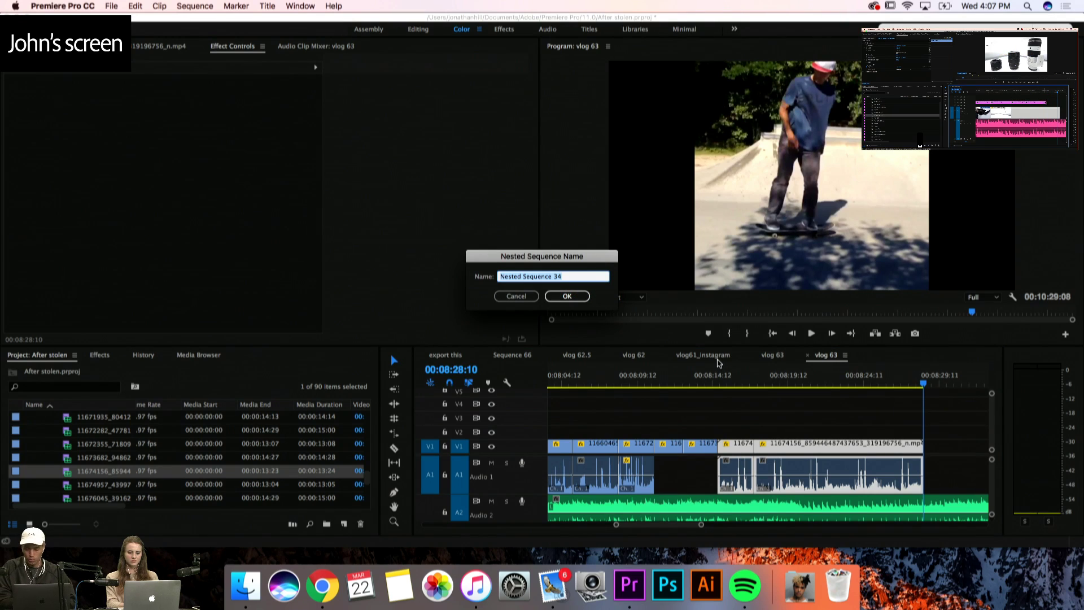
type("farr")
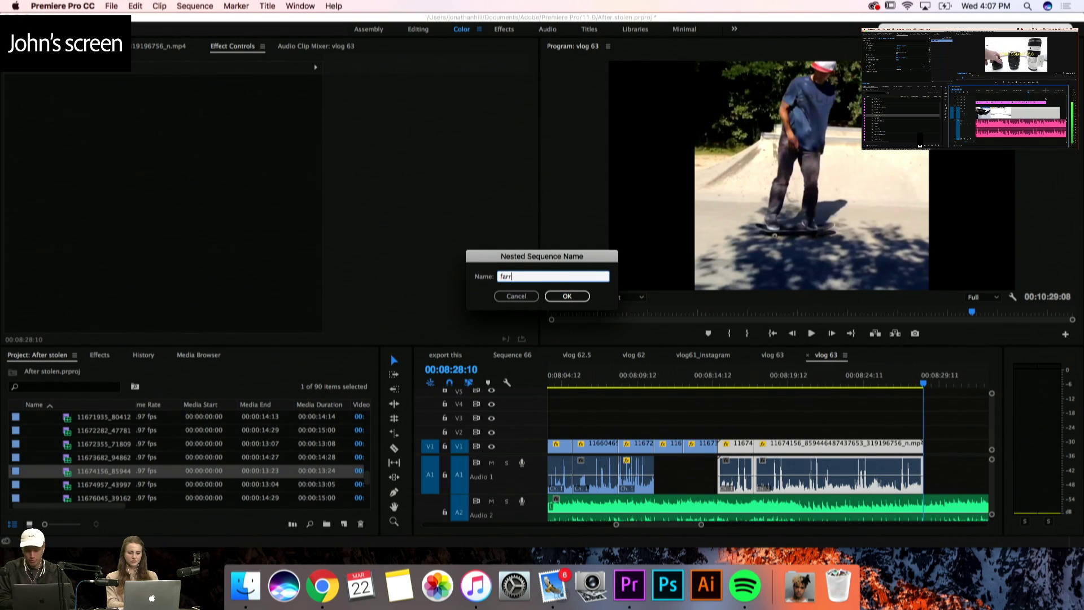
key("Return")
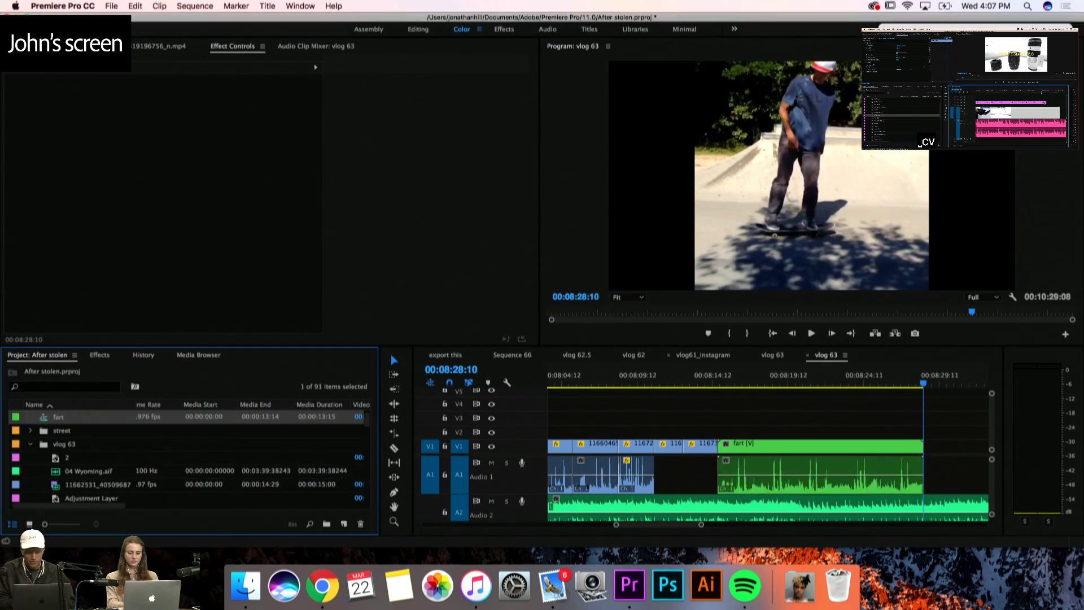
Keyframe the nested fart clip's Scale from 100 at its start to 220 at its end
left_click(752, 444)
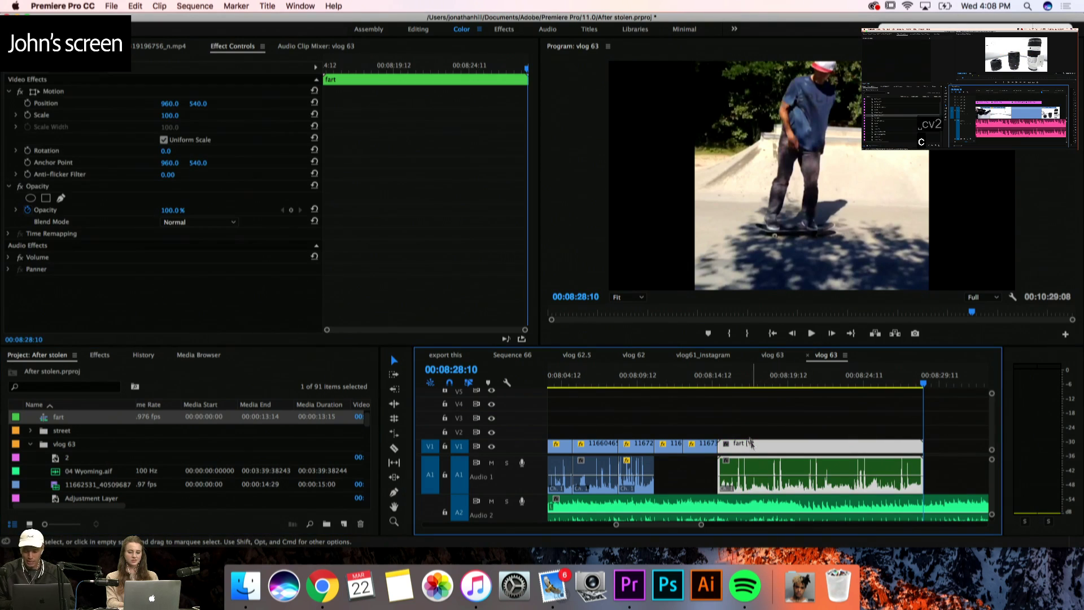
left_click(721, 380)
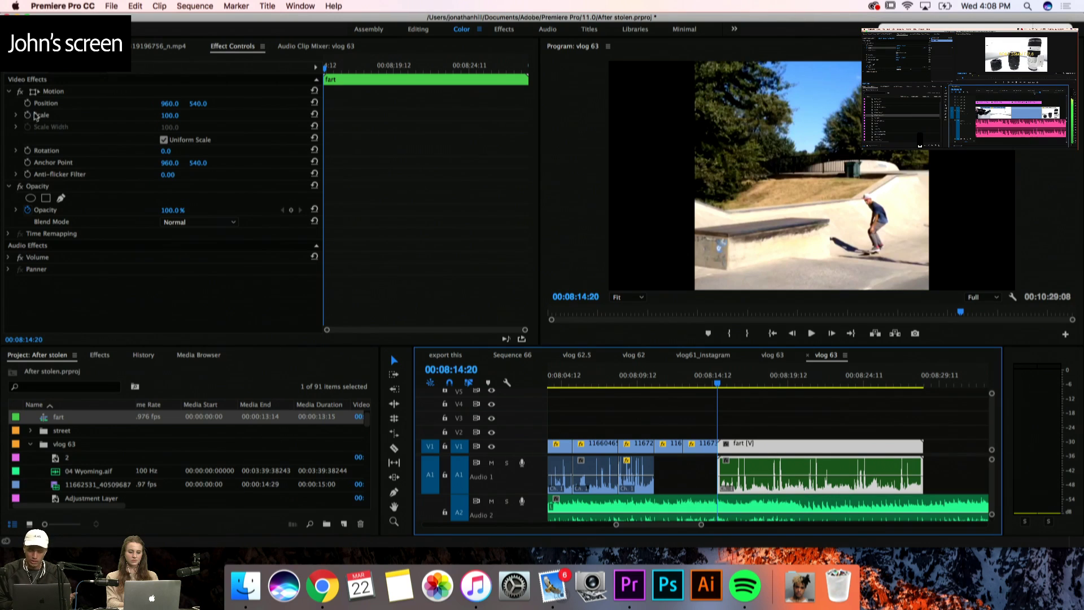
left_click(27, 115)
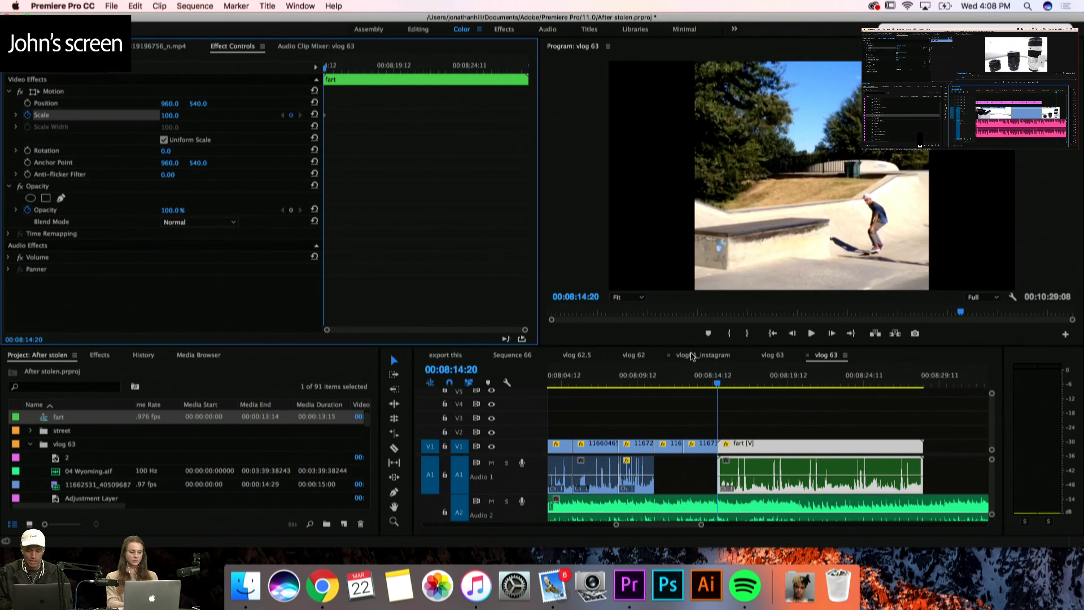
left_click(924, 377)
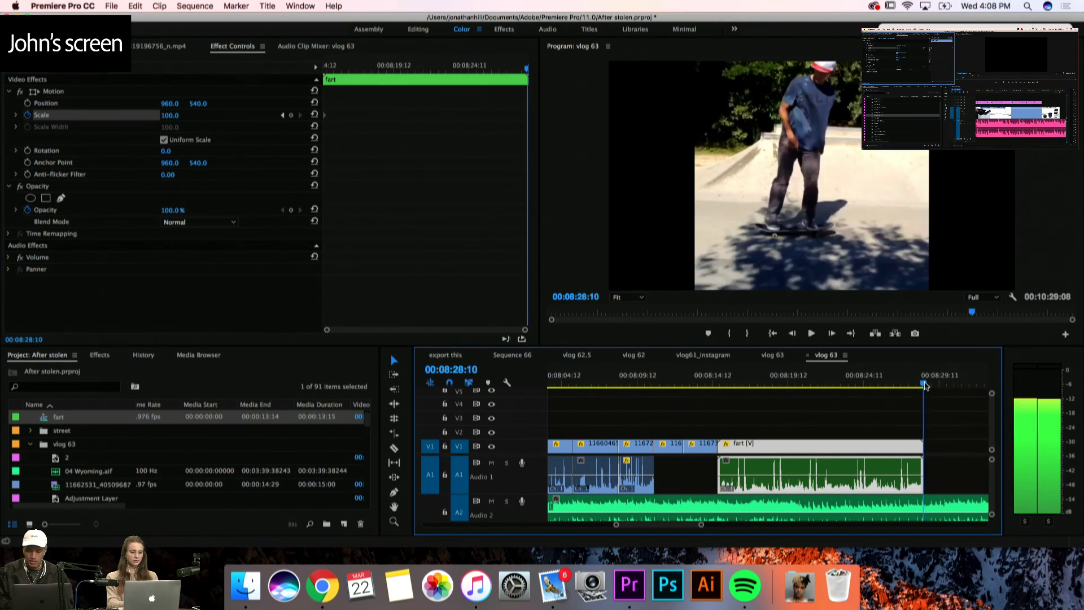
left_click_drag(164, 116, 176, 116)
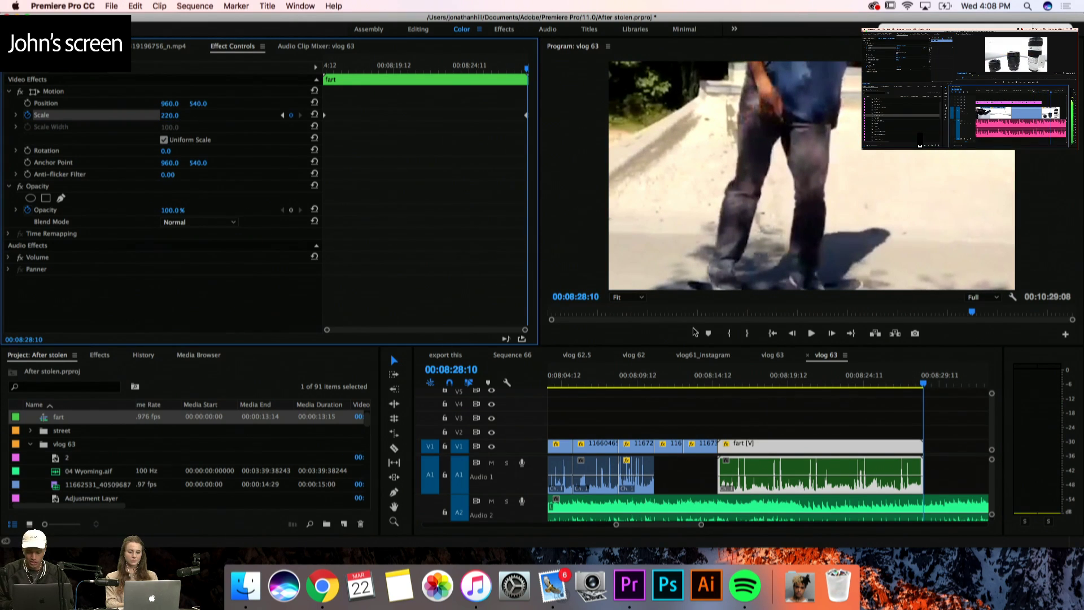
Play the nested fart clip from its start to check the gradual zoom
left_click(716, 383)
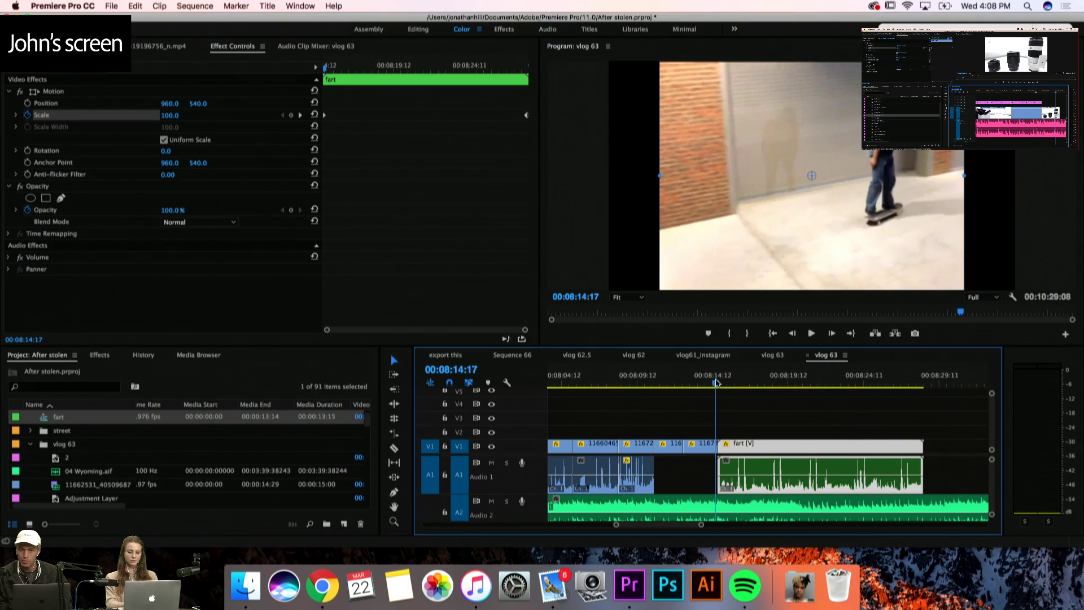
key("space")
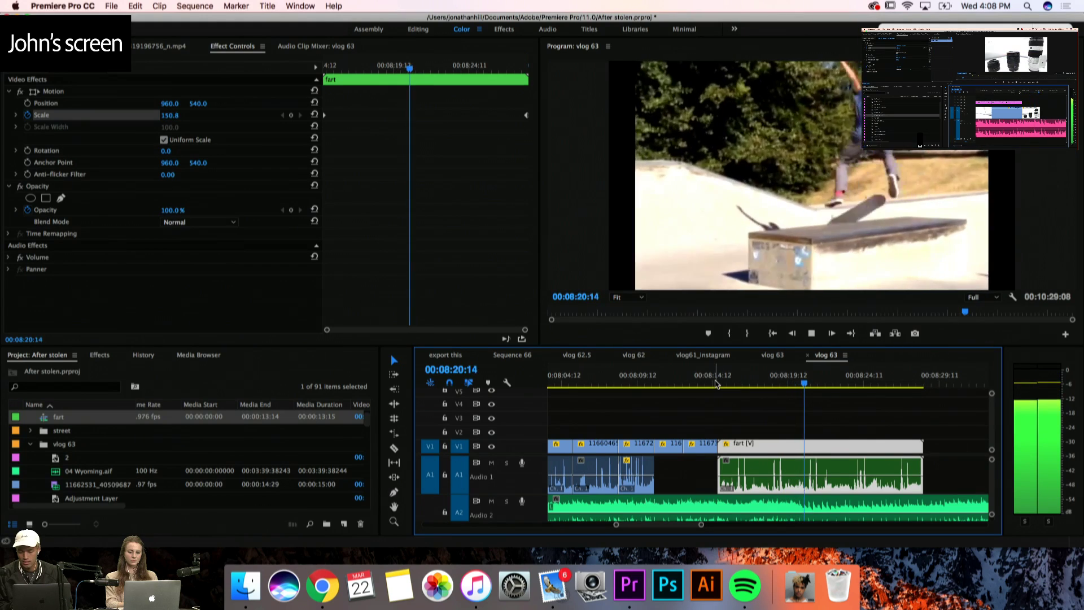
key("space")
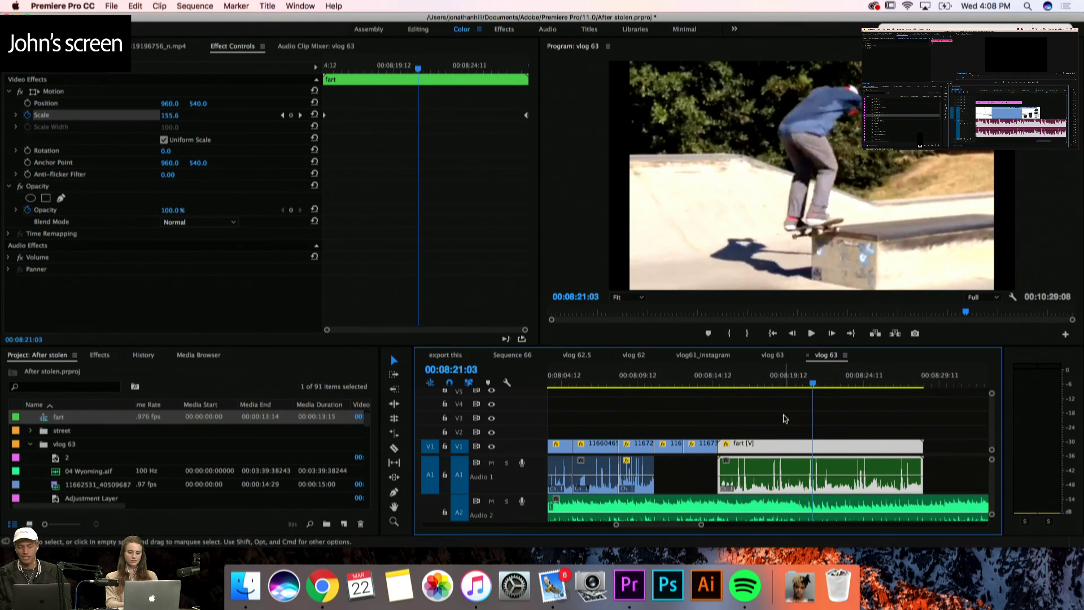
left_click(854, 431)
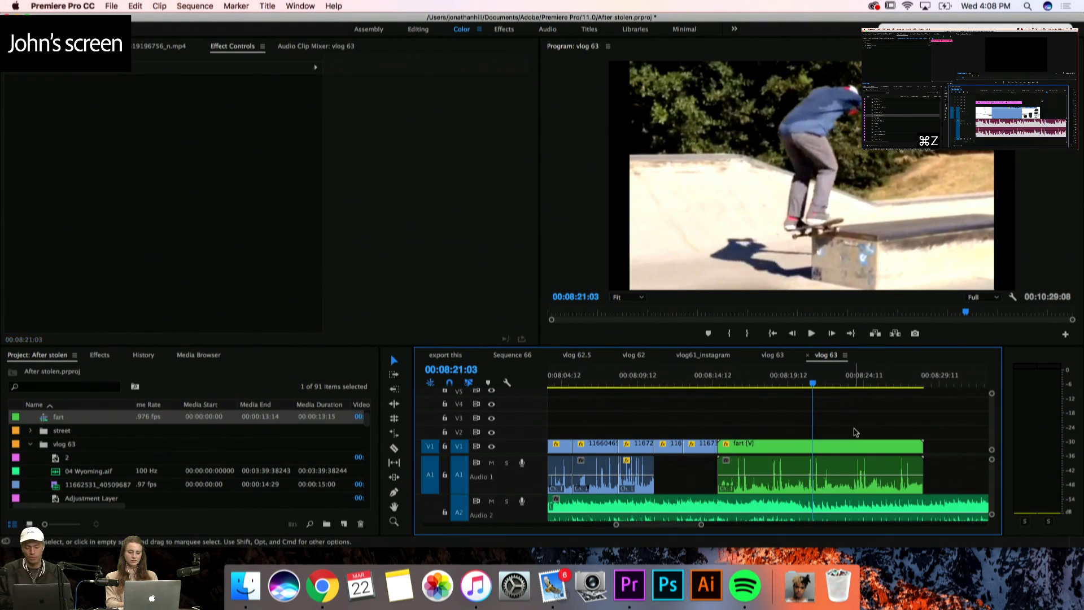
key("minus")
key("minus")
key("equal")
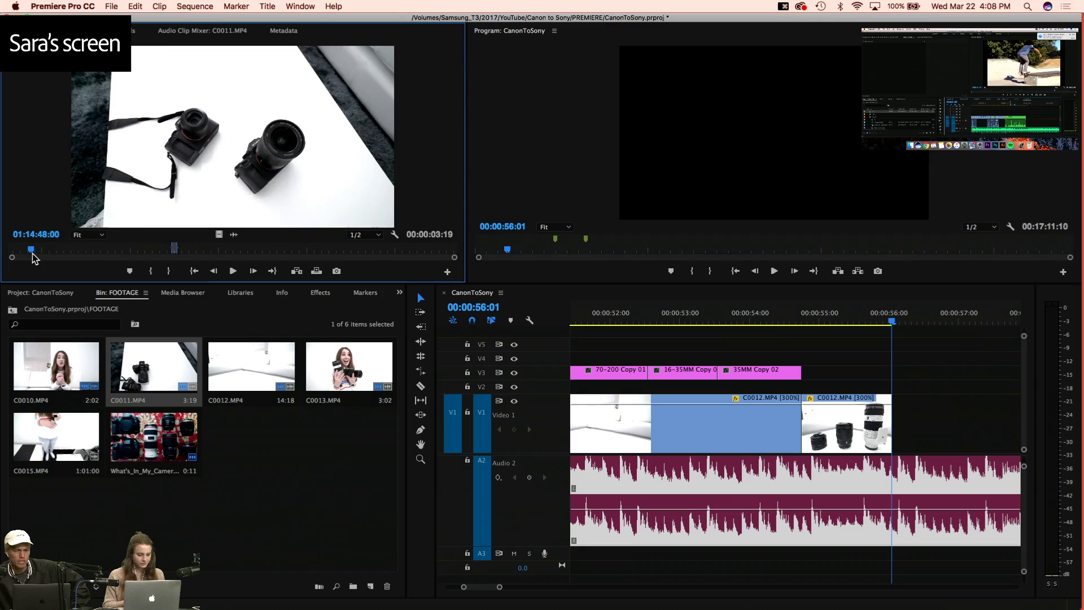
In the CanonToSony project, mark the Sony compact camera close-up in source clip C0012, with the out point at 01:21:34:07
left_click_drag(29, 255, 317, 250)
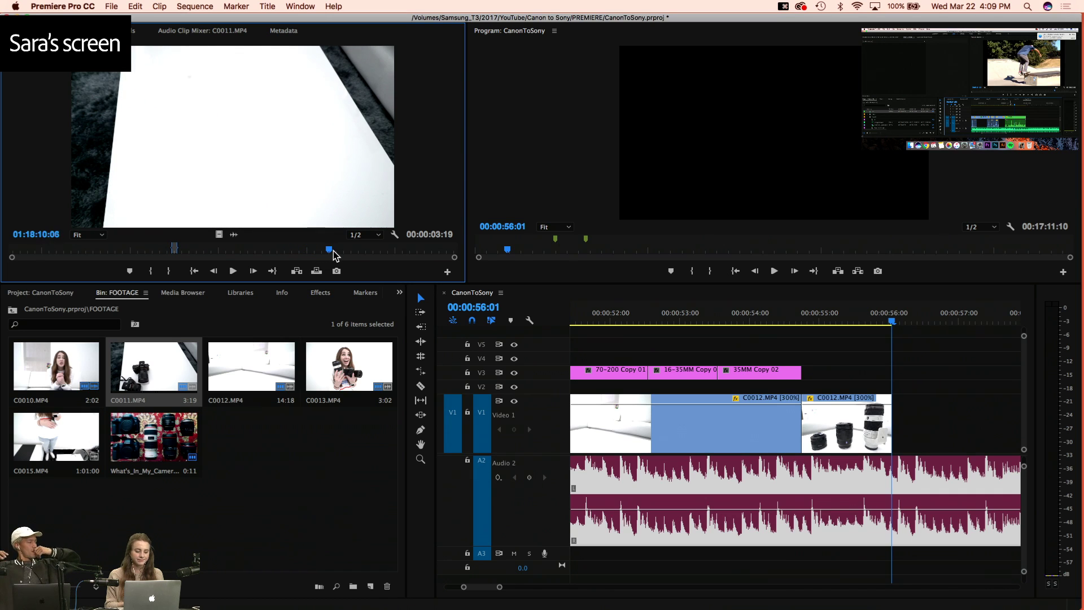
double_click(233, 387)
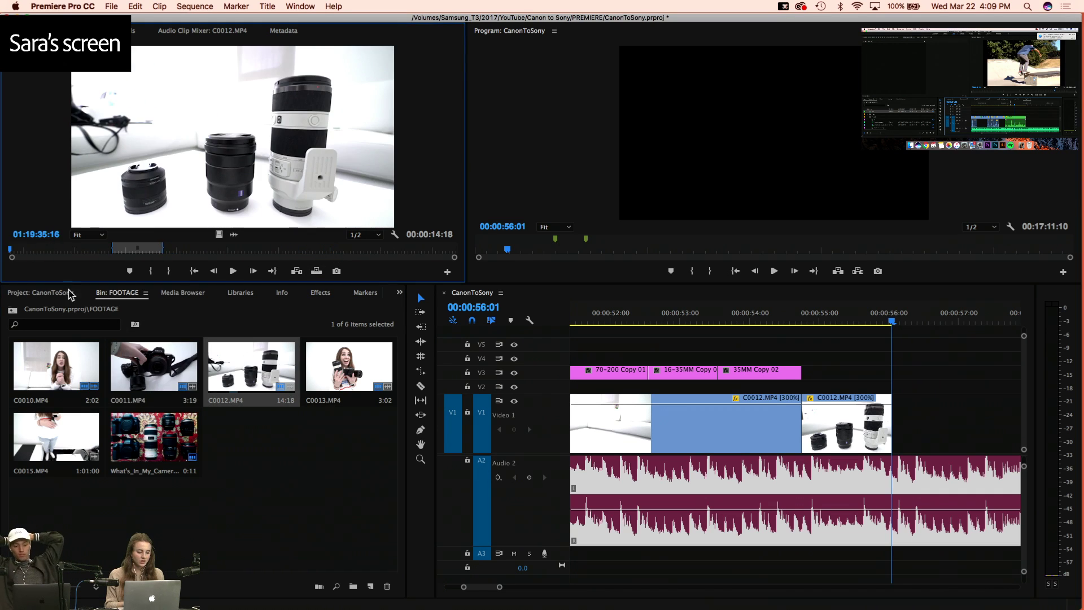
left_click_drag(23, 253, 164, 253)
left_click_drag(258, 240, 401, 257)
key("i")
key("space")
key("i")
key("space")
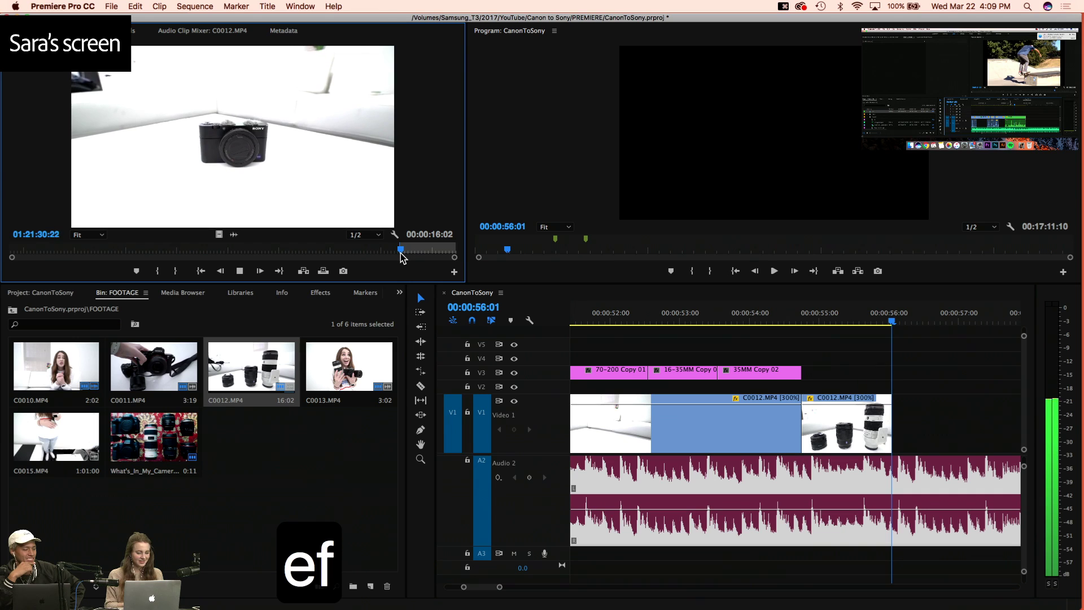
key("space")
key("o")
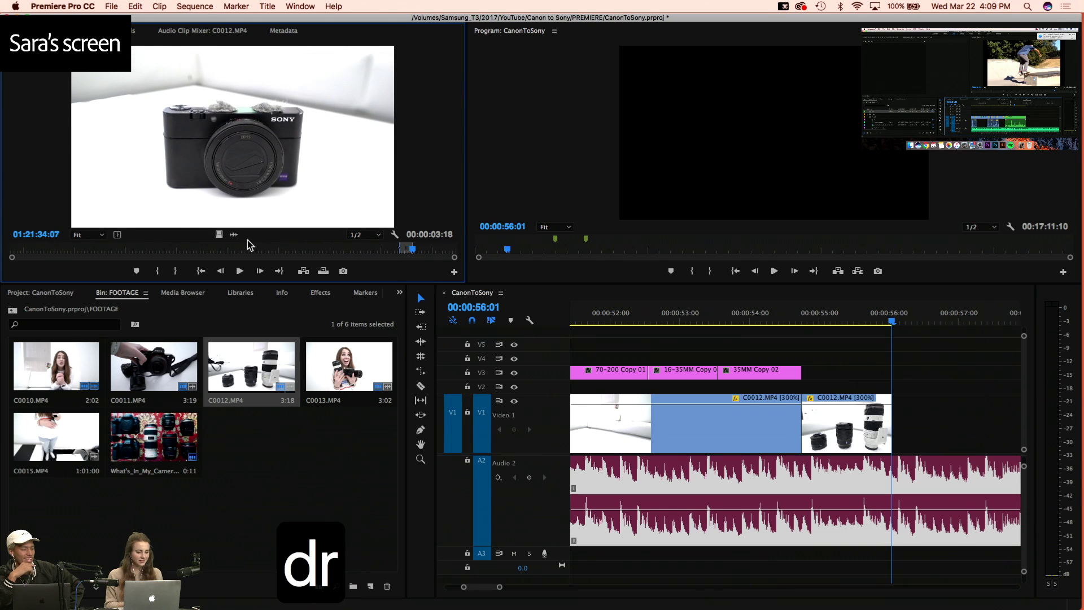
key("a")
key("f")
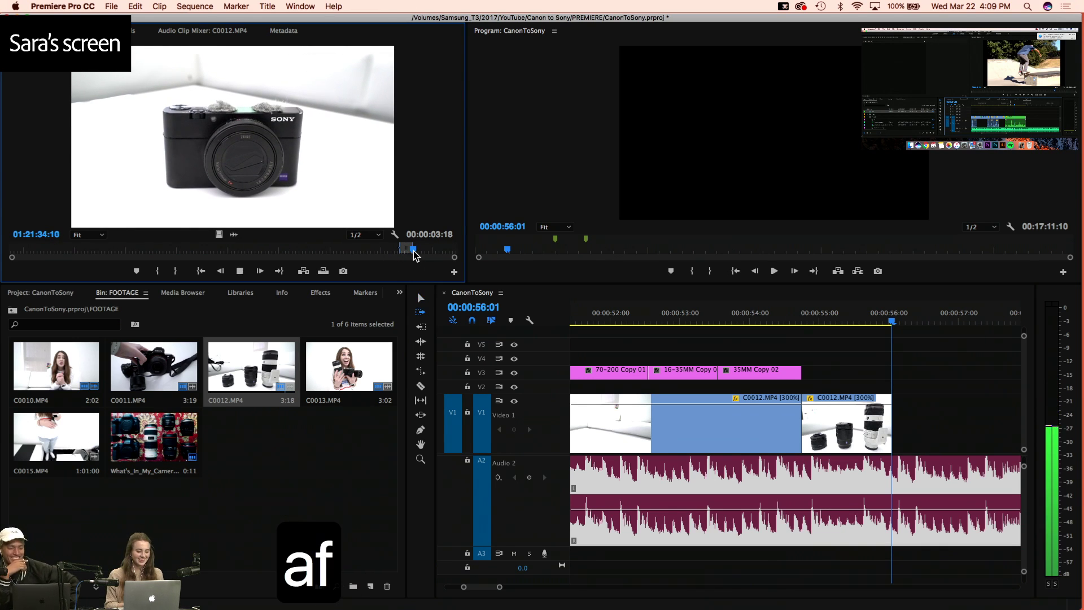
Move the in point of source clip C0012 back to 01:21:08:14
left_click_drag(418, 250, 326, 253)
key("e")
key("f")
key("e")
key("f")
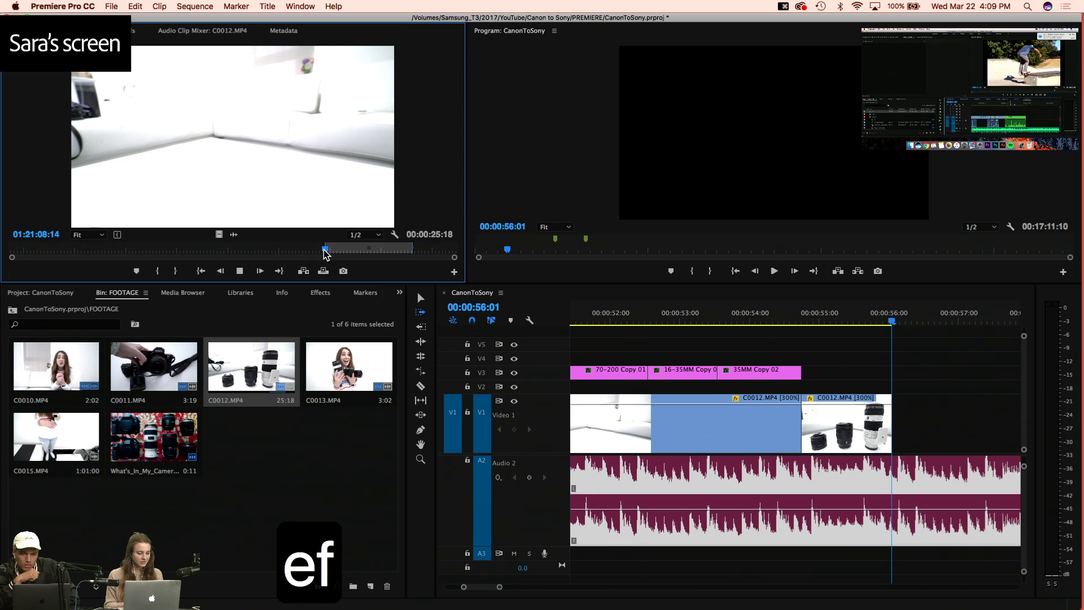
Set the in point of source clip C0012 just before the hand brings the Sony compact camera into frame
key("f")
key("f")
key("f")
key("d")
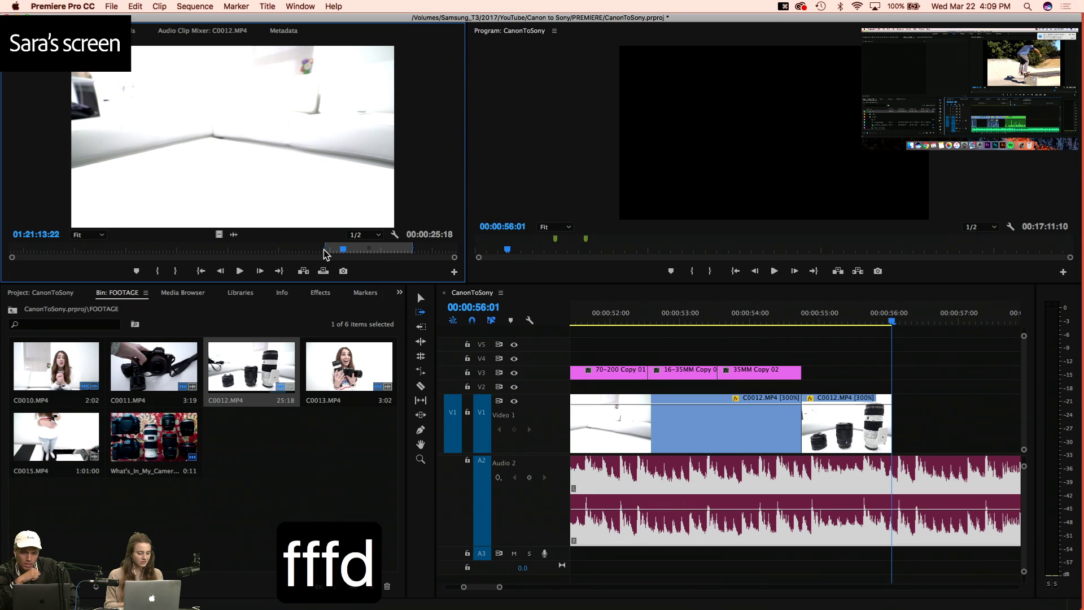
key("f")
key("f")
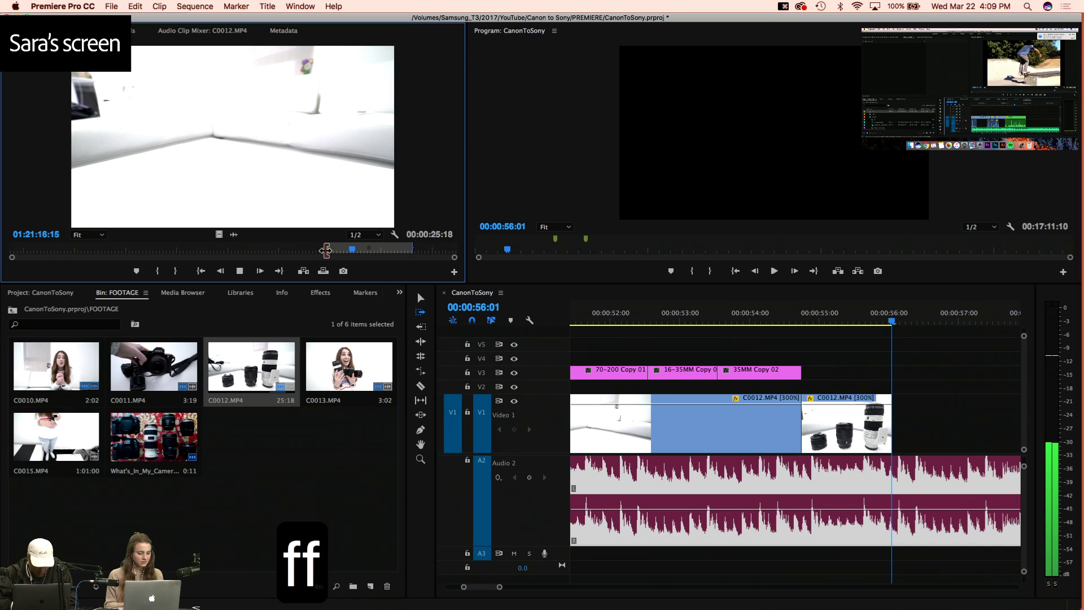
key("d")
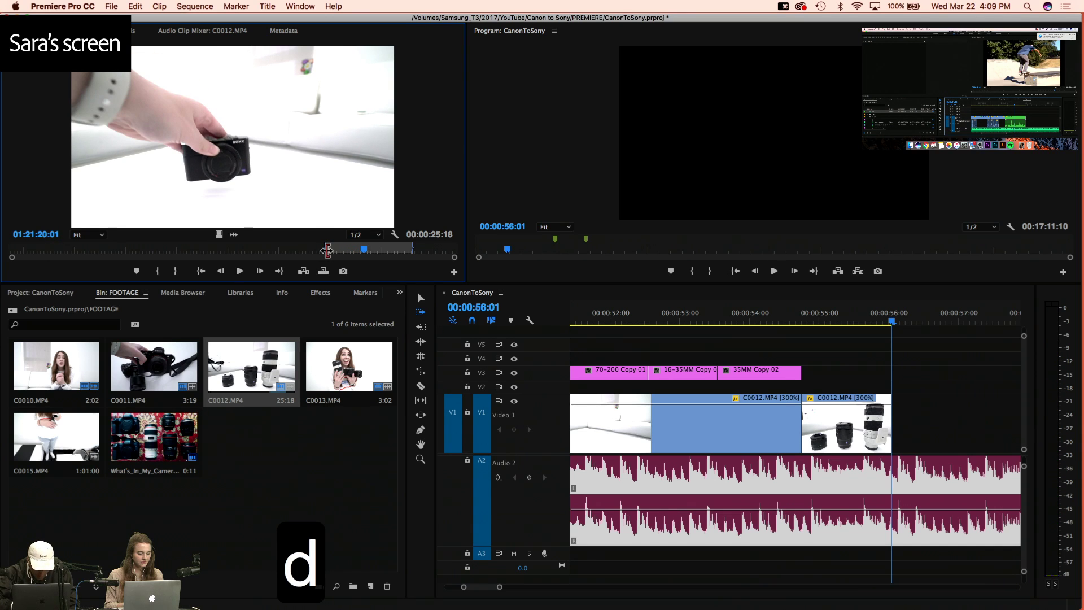
key("s")
key("s")
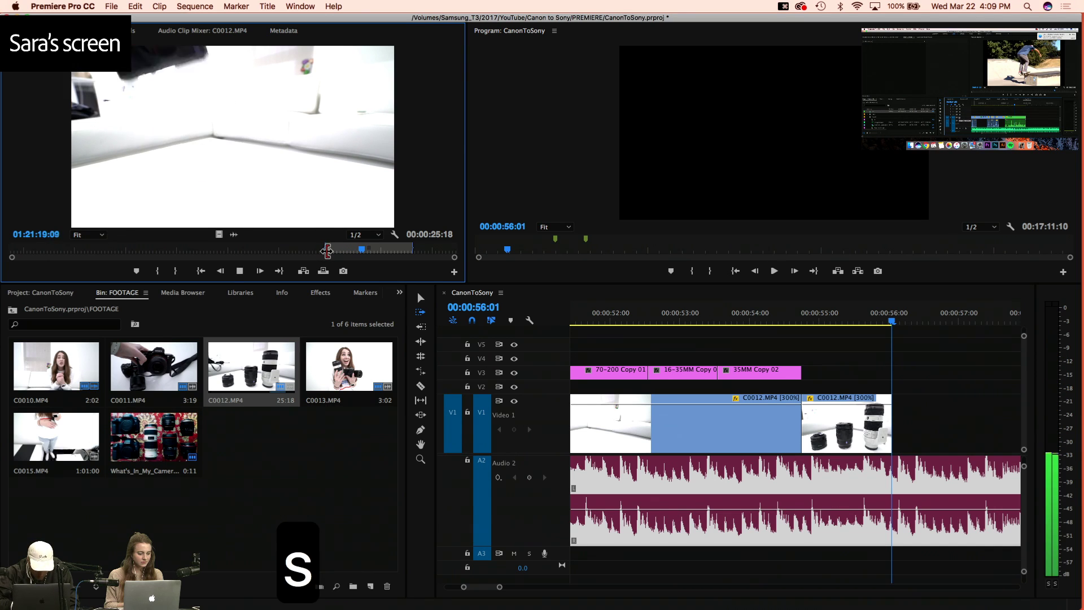
key("d")
key("e")
Set the C0012 out point at 01:21:23:04 and place only the video of the marked section on V1 at 00:00:56:01
key("f")
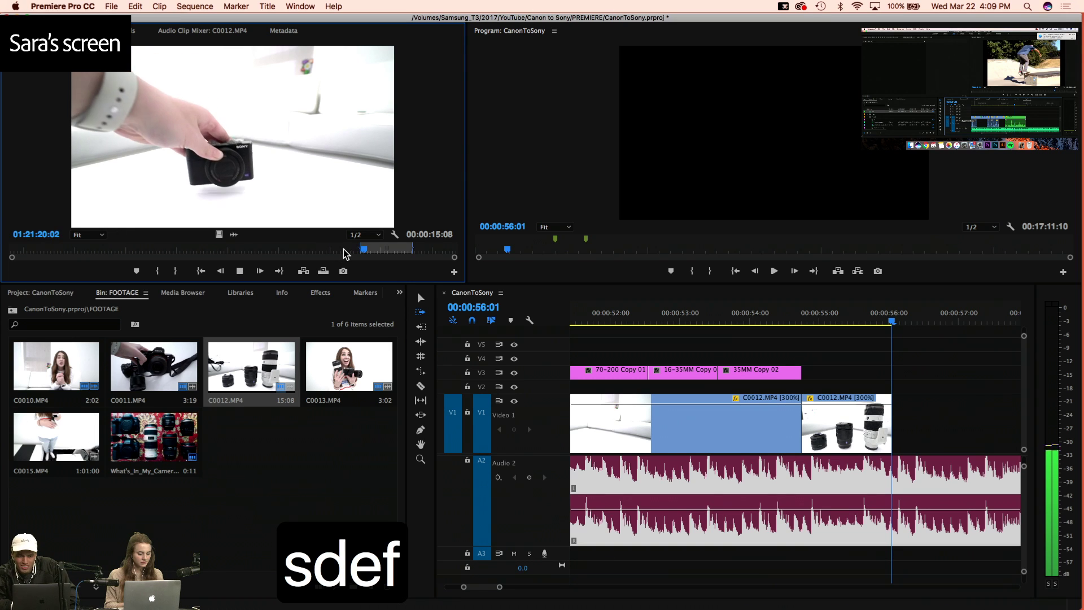
key("f")
key("d")
key("r")
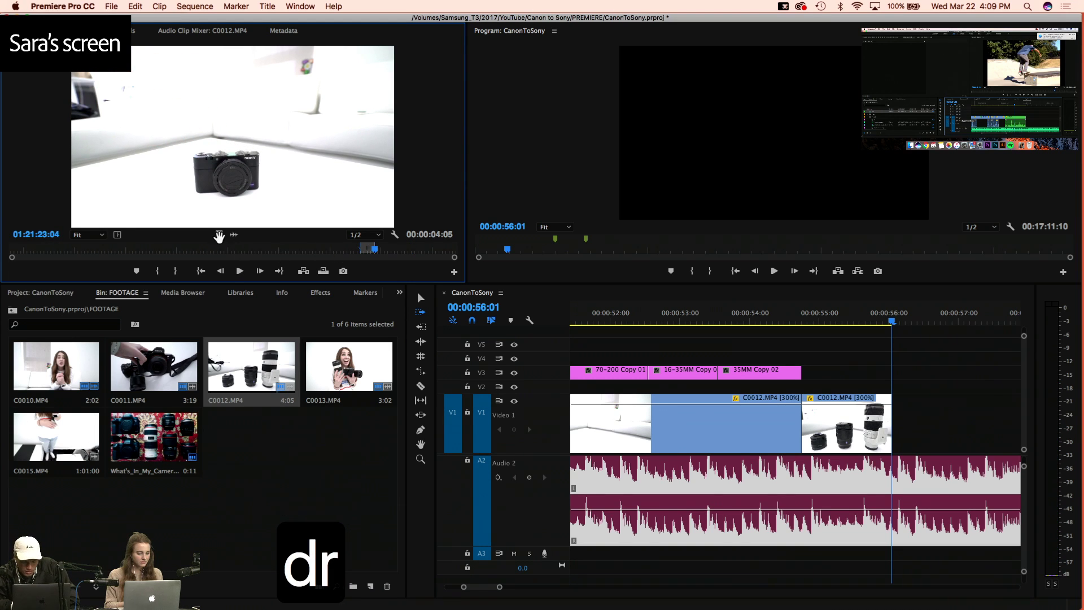
left_click_drag(219, 234, 894, 446)
key("minus")
key("minus")
key("minus")
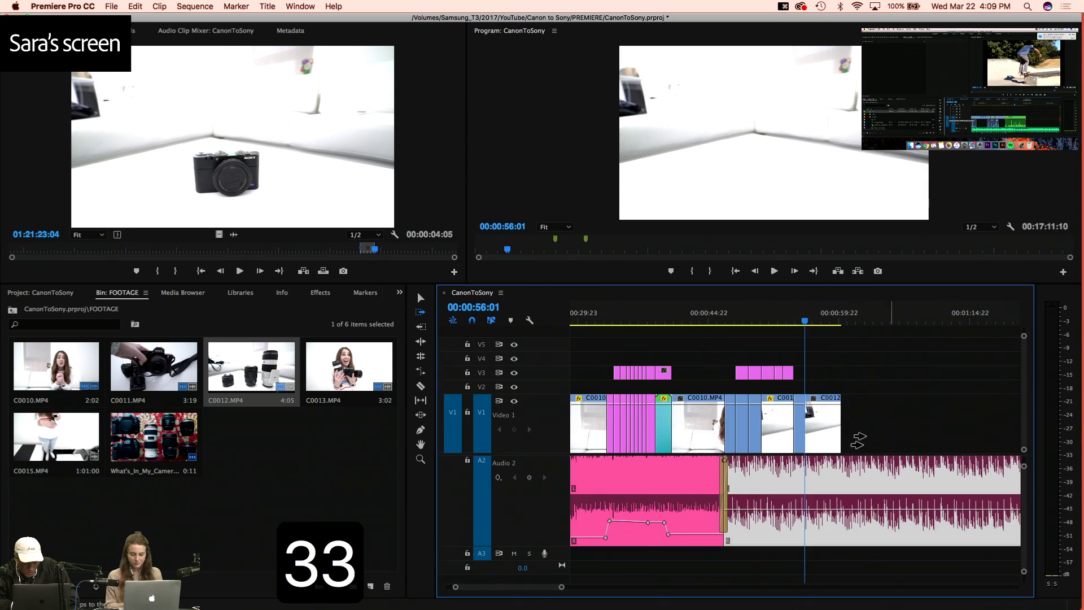
Return the playhead to the start of the placed compact camera clip at 00:00:56:01 and save the project
key("v")
key("3")
key("3")
key("3")
key("3")
key("3")
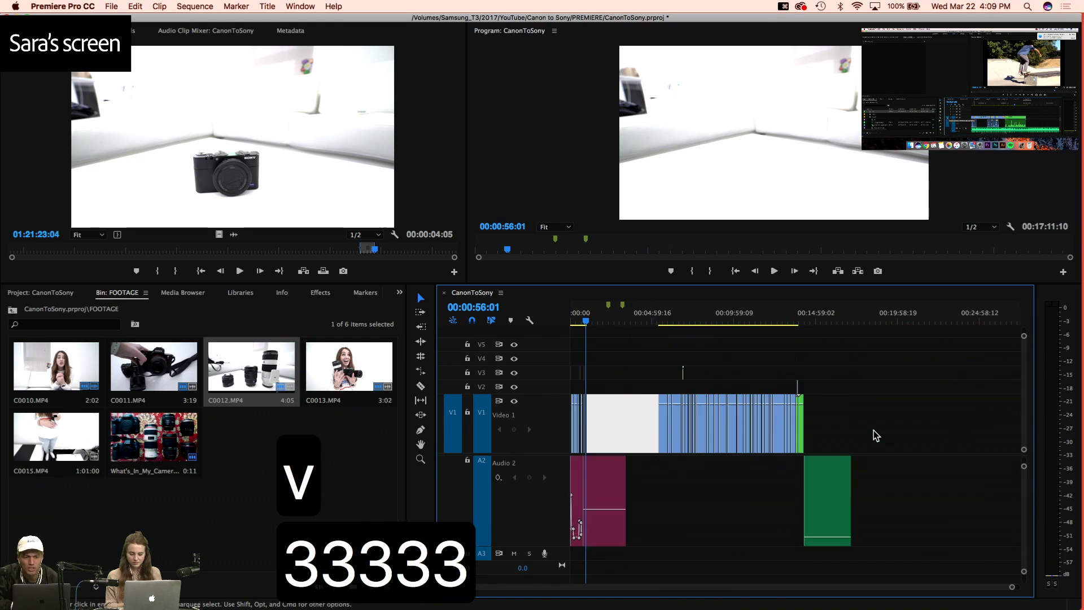
key("4")
key("4")
key("4")
key("4")
key("4")
key("4")
left_click(804, 320)
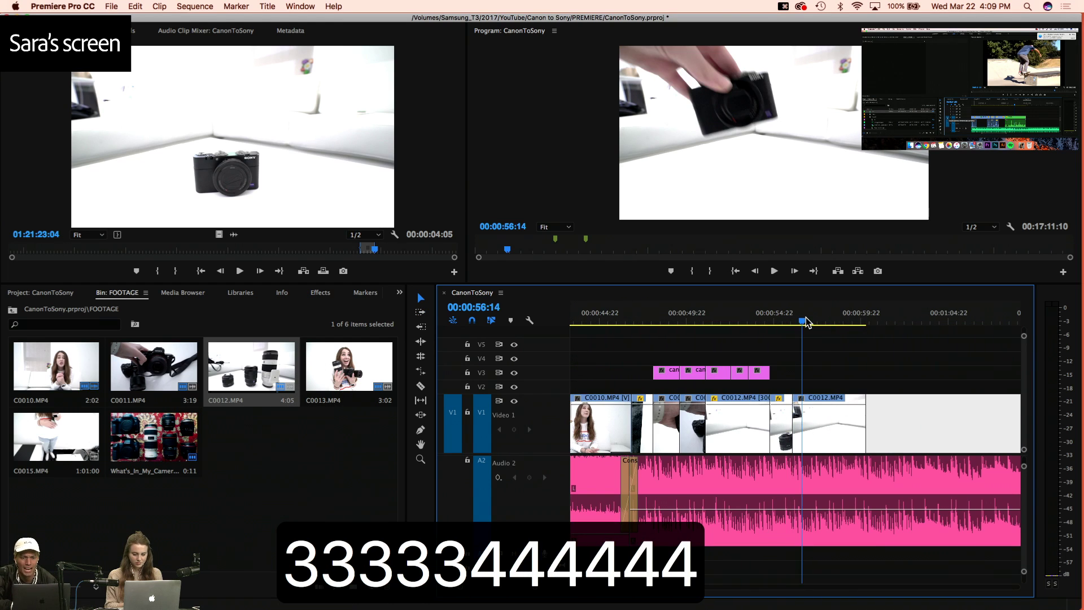
key("super+s")
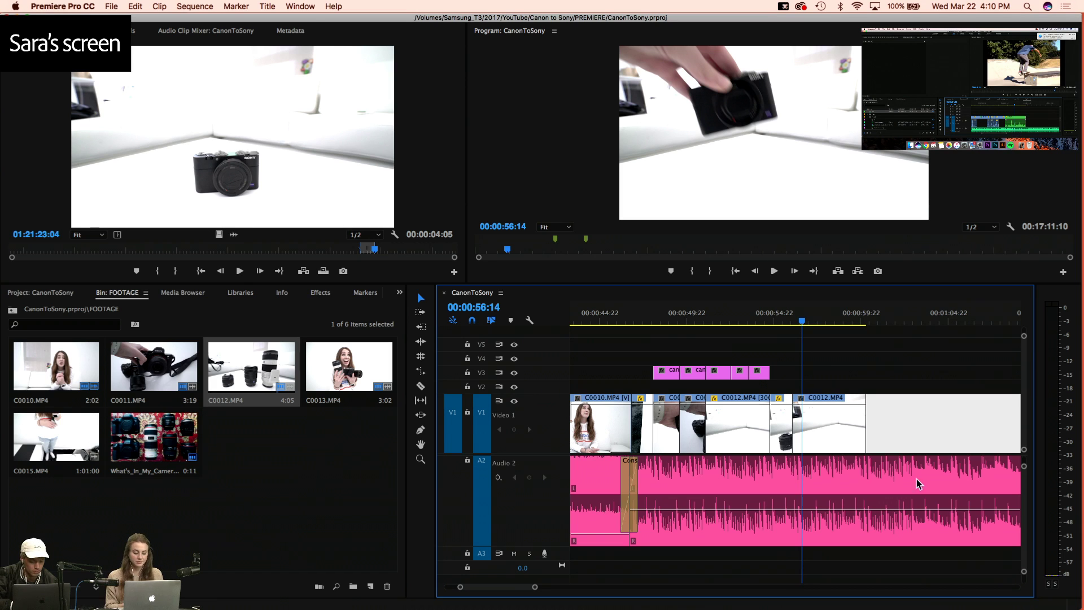
left_click(793, 321)
key("super+s")
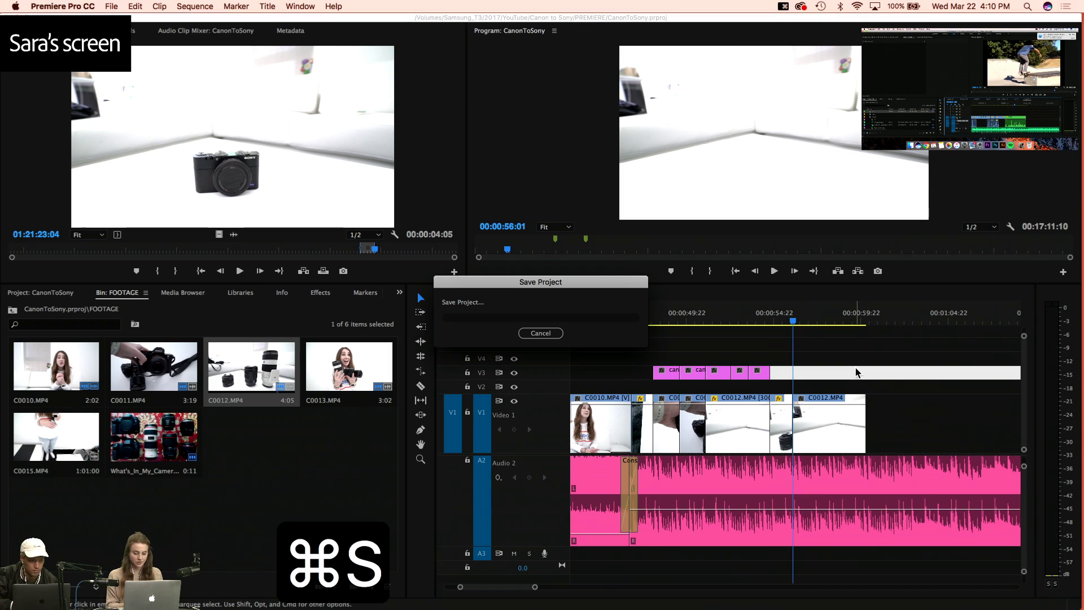
Move the playhead to the empty area beyond the last clips of the sequence, around 00:19:21:01
key("3")
key("3")
key("3")
key("3")
key("3")
key("3")
key("3")
key("3")
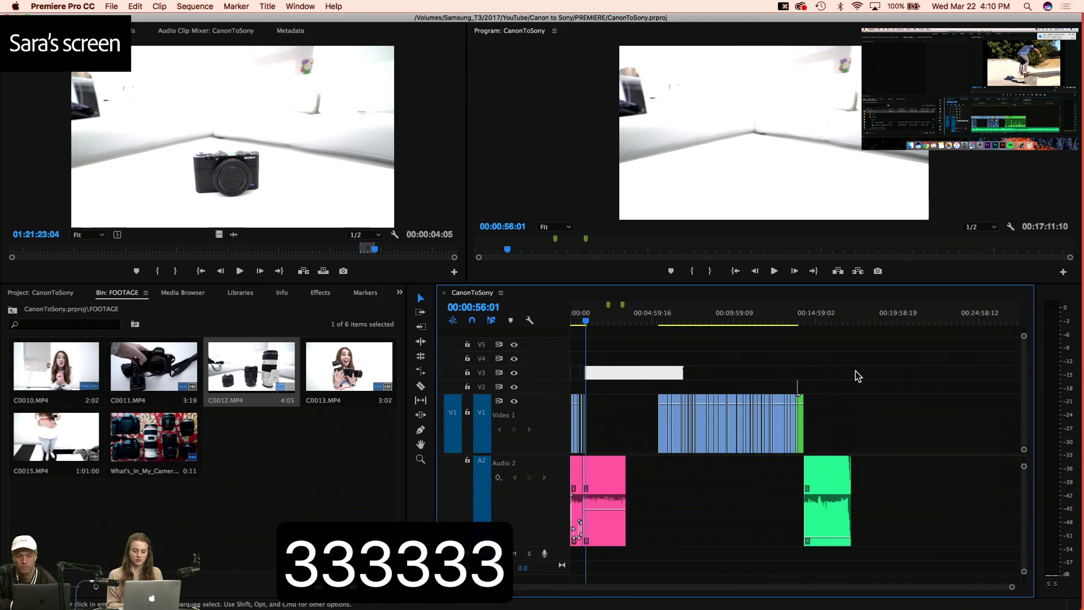
left_click(892, 318)
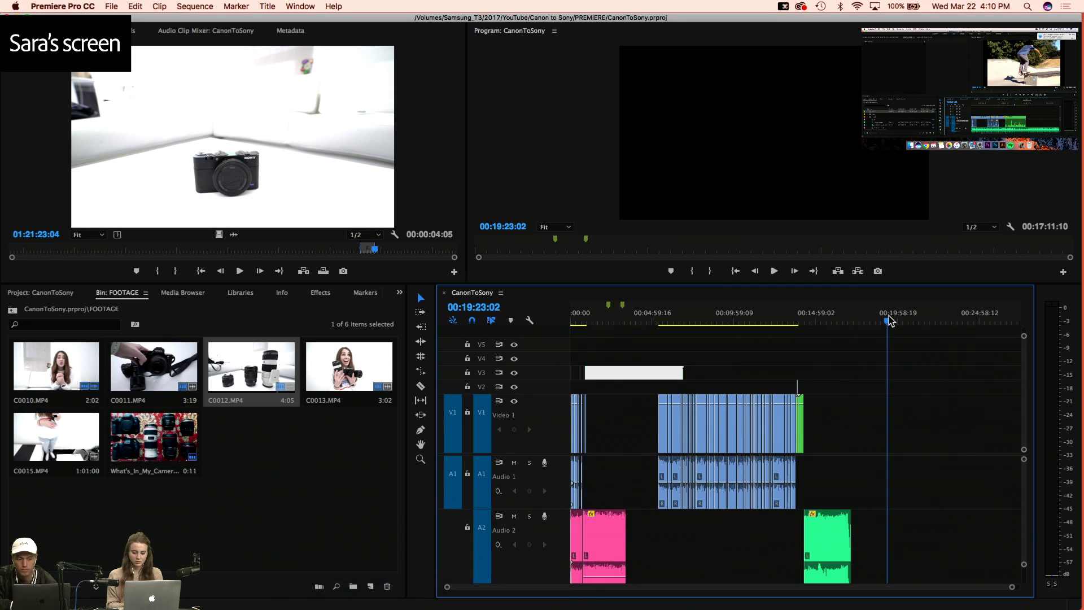
key("4")
key("4")
key("4")
Mark a 53:01 section of source clip C0012 ending at 01:20:53:04 and place it with its audio in the empty timeline area
double_click(263, 381)
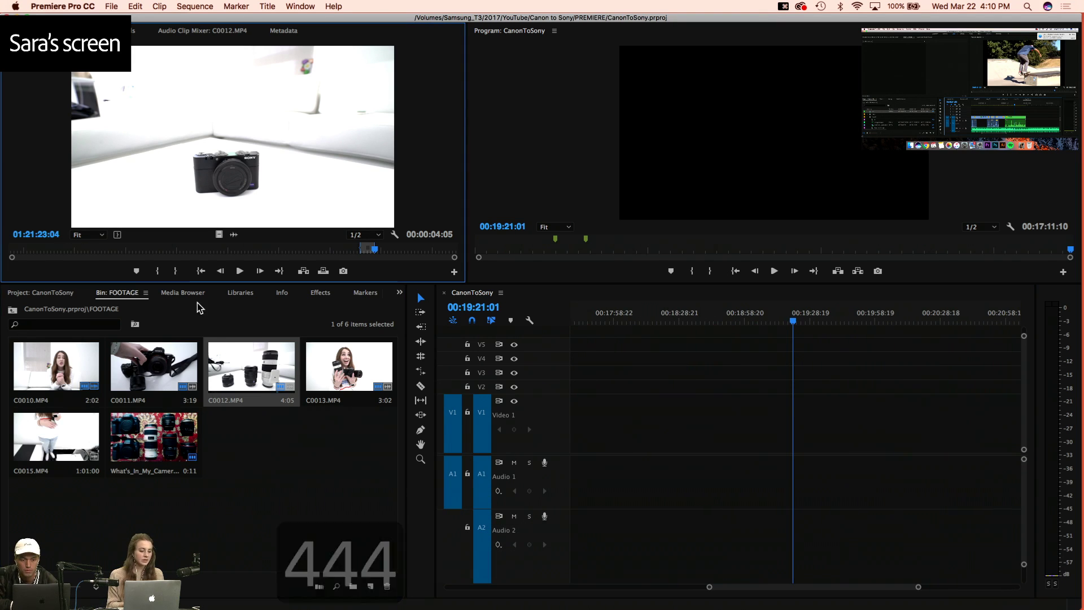
left_click(92, 245)
key("e")
left_click(272, 249)
key("r")
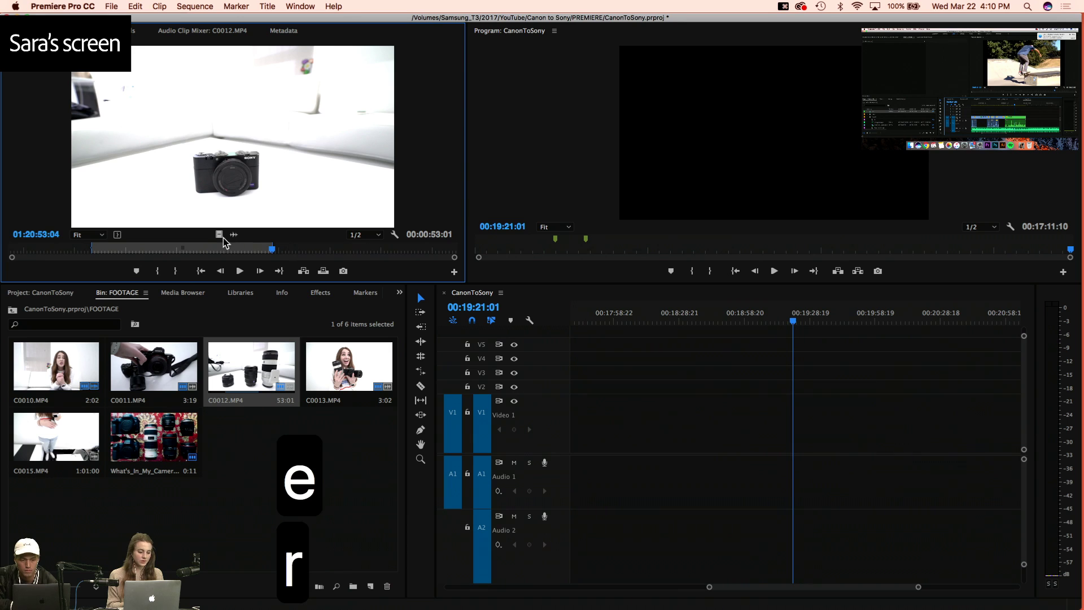
left_click_drag(226, 223, 745, 449)
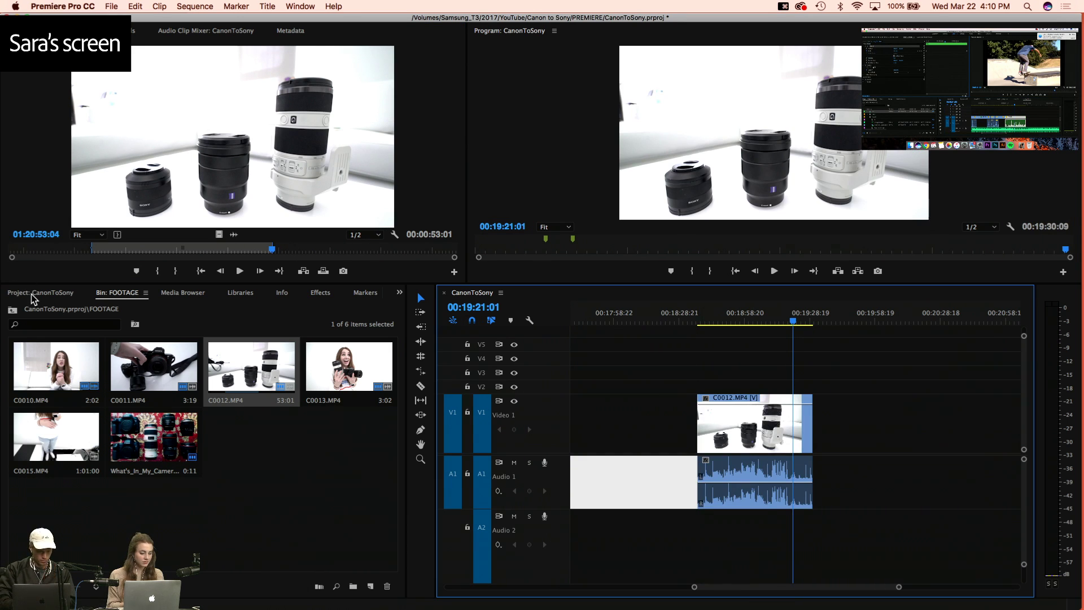
Open the "Soulful Beat" track from the Music bin and mark a 9:09 section ending at 16:02
left_click(34, 294)
scroll(96, 453, "up", 5)
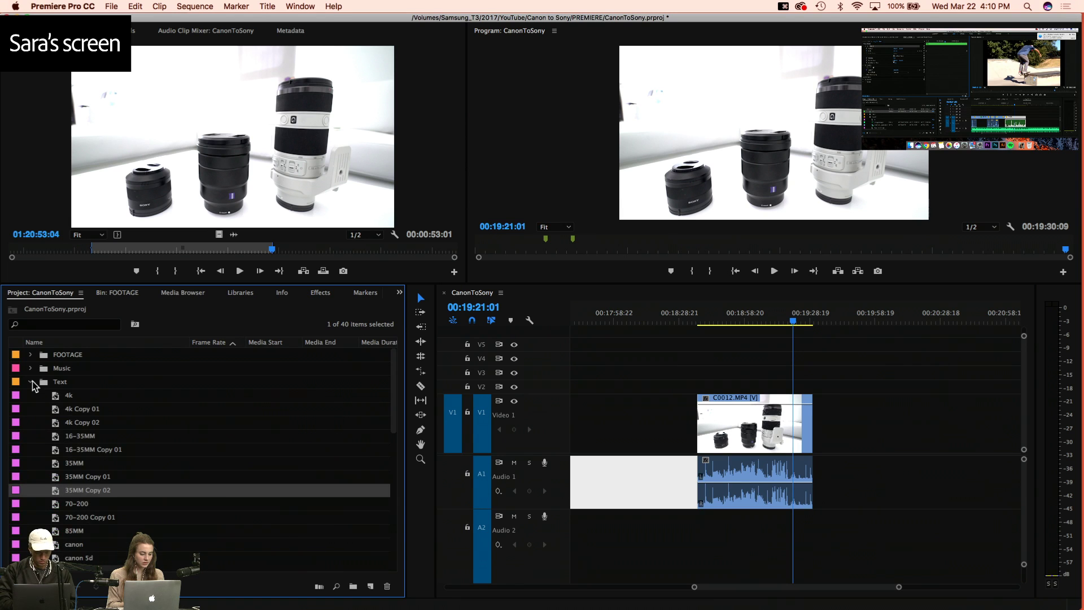
left_click(31, 382)
left_click(30, 368)
double_click(113, 382)
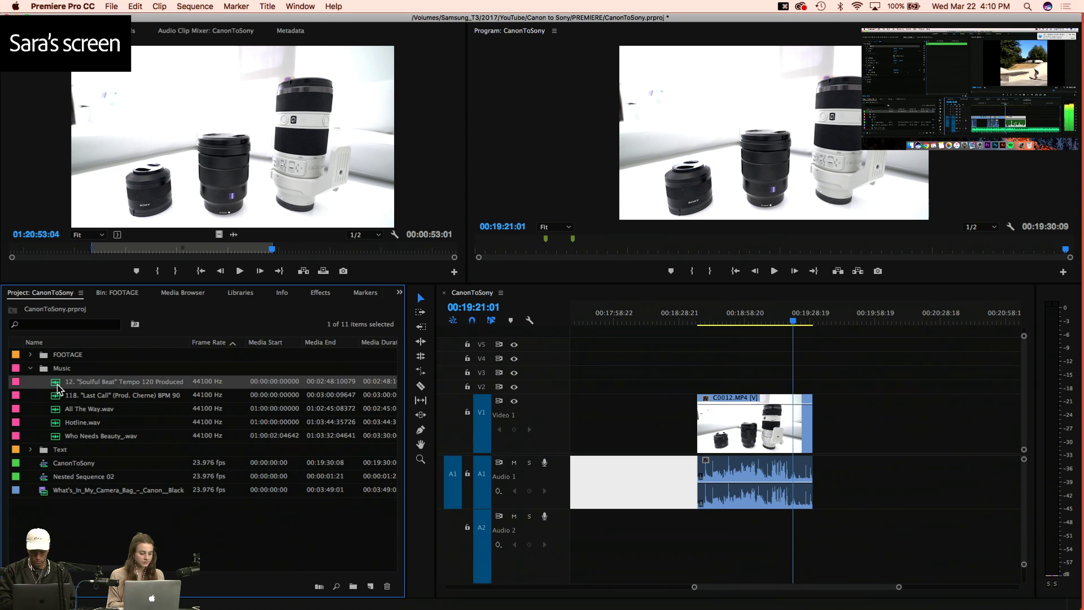
left_click(158, 249)
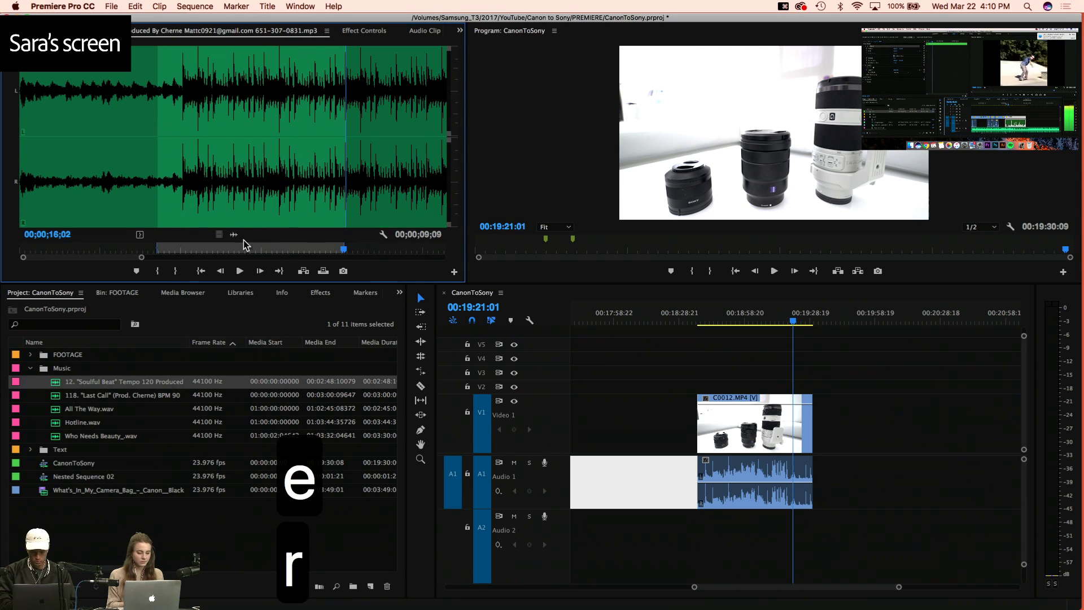
Place the music on A2 beneath the C0012 clip and lengthen both, with C0012 extending past the music on each side to 00:20:01:20
left_click_drag(234, 235, 834, 540)
key("super+z")
key("super+z")
key("super+z")
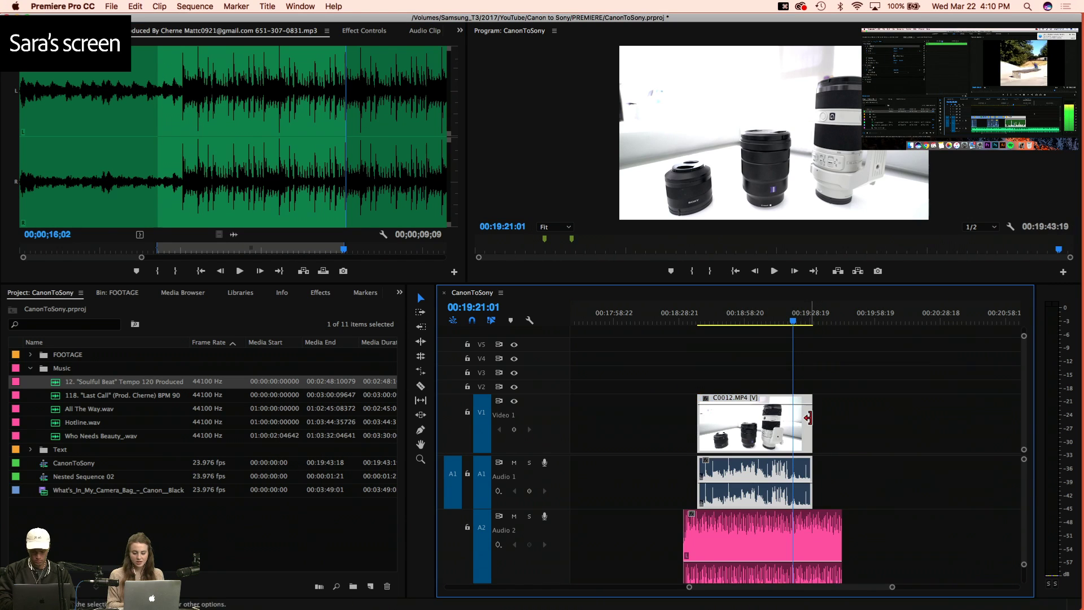
left_click_drag(748, 333, 750, 388)
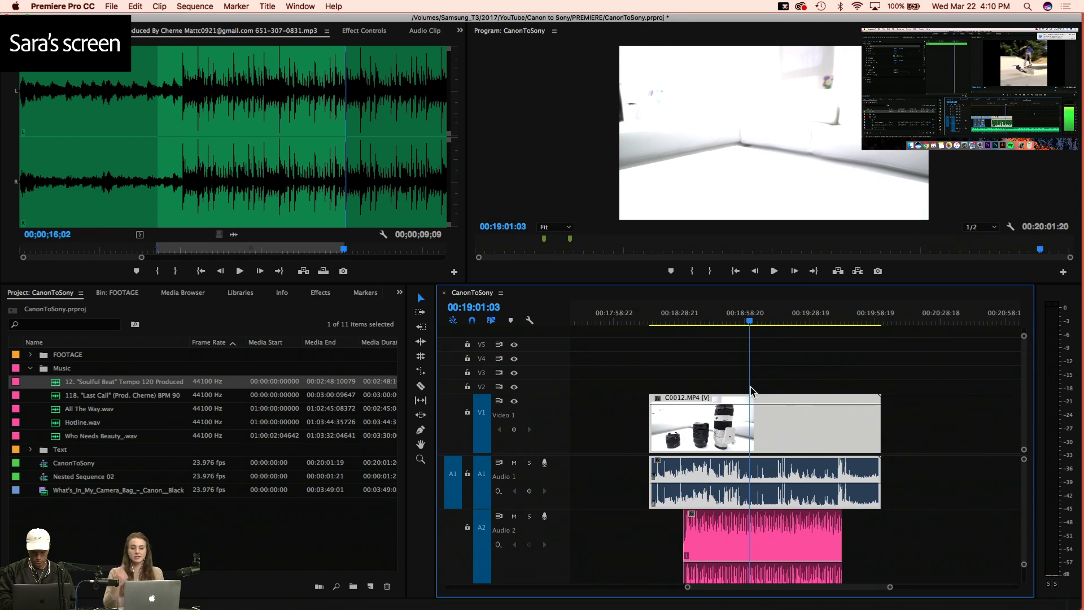
left_click(769, 554)
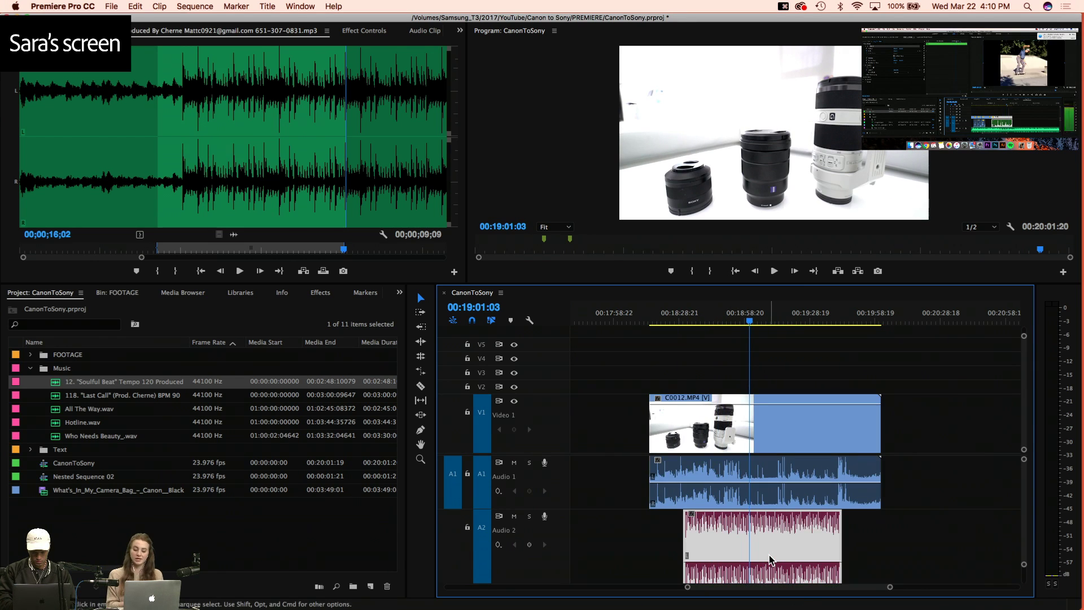
Cut the C0012 clip at 00:18:48:20 with the Razor tool
left_click(747, 320)
key("=")
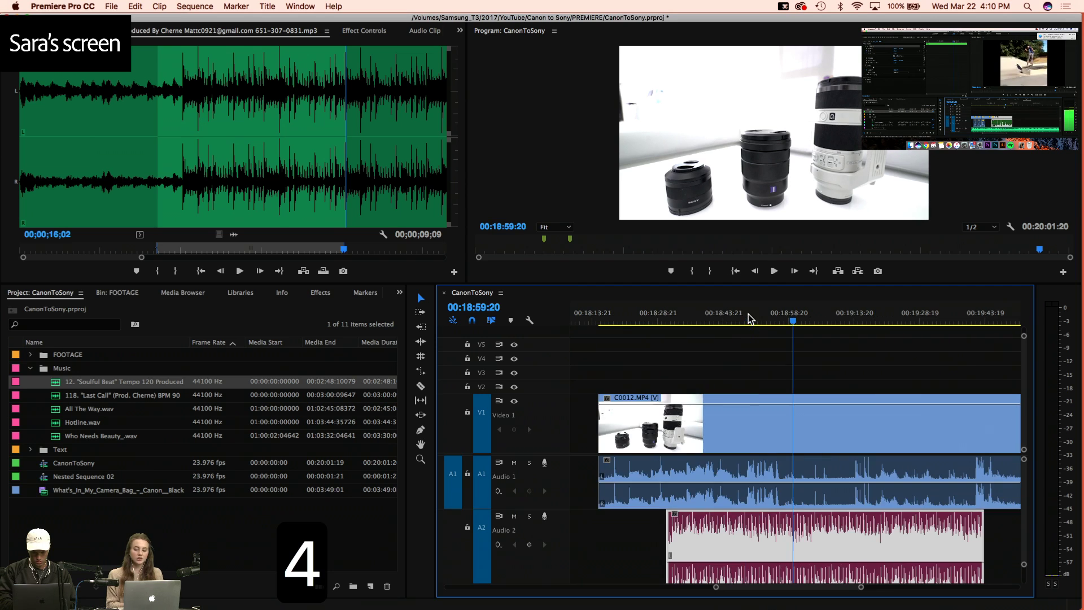
left_click(853, 442)
key("c")
left_click(744, 442)
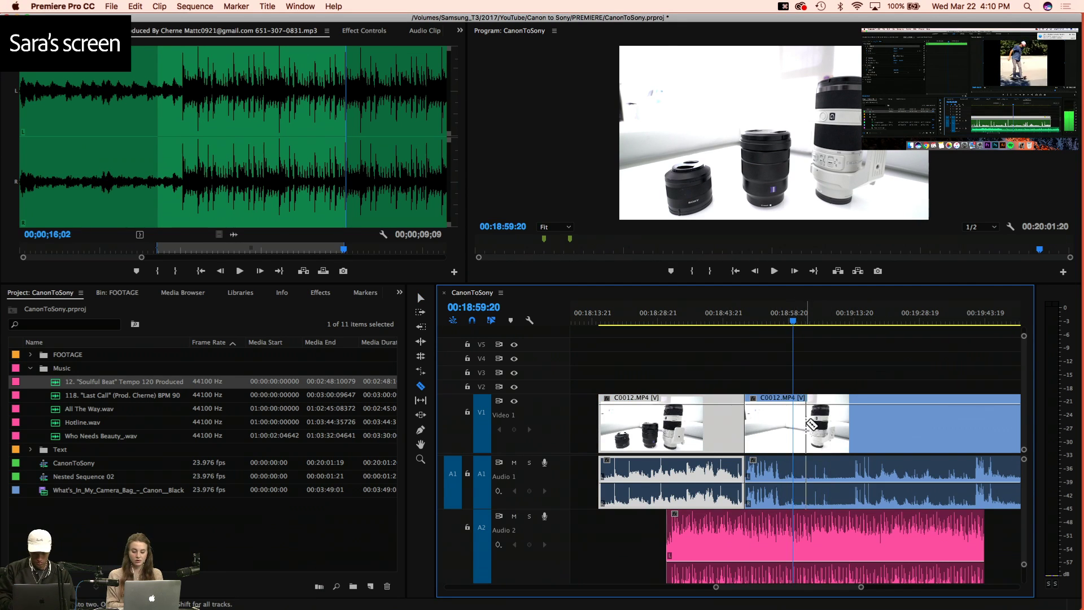
Ripple trim the start of the second C0012 piece up to 00:19:13:16
key("v")
left_click(853, 323)
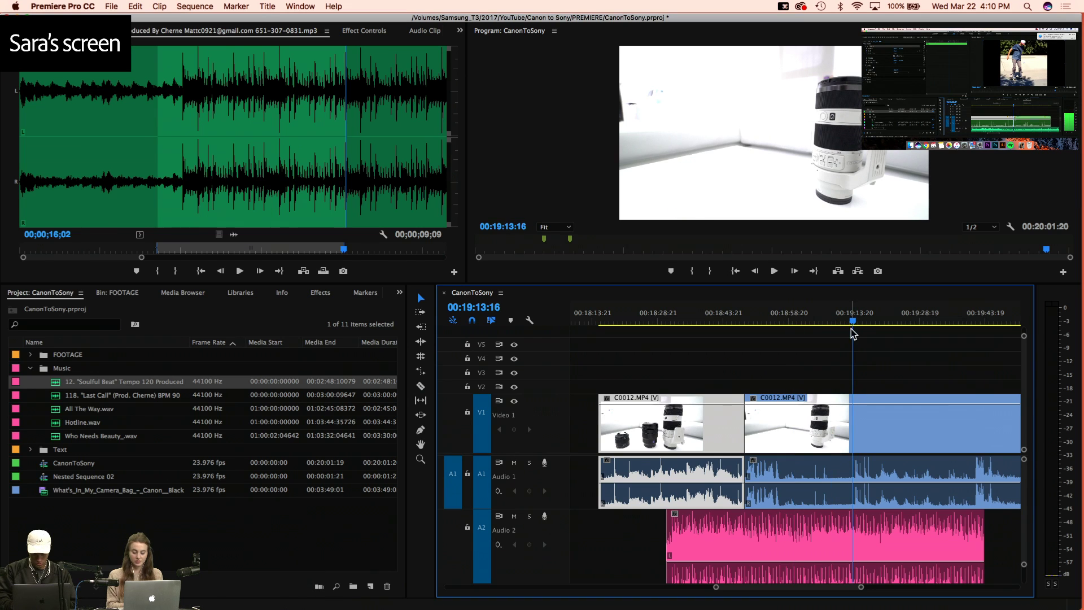
left_click(841, 429)
key("q")
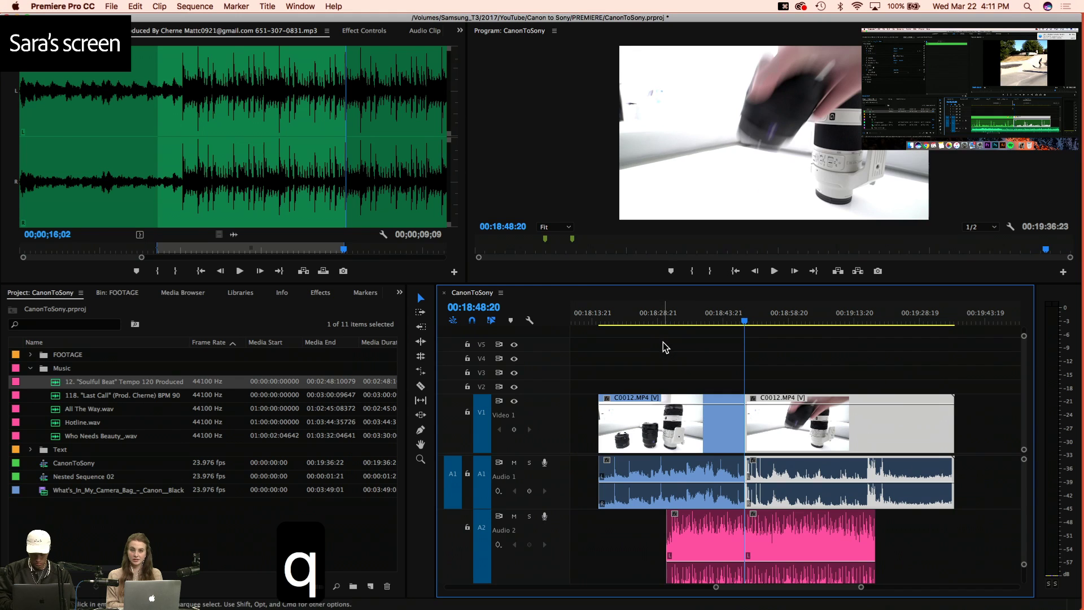
Examine how the trim affected the music at the edit point, and undo the ripple trim and the C0012 cut
key("equal")
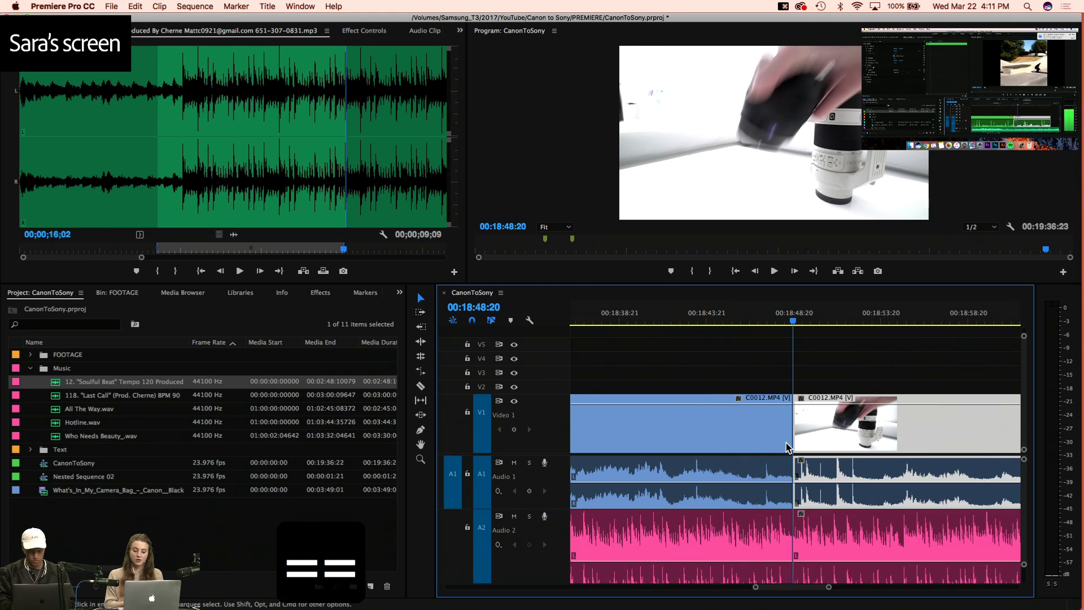
left_click(743, 353)
left_click(711, 316)
left_click(858, 542)
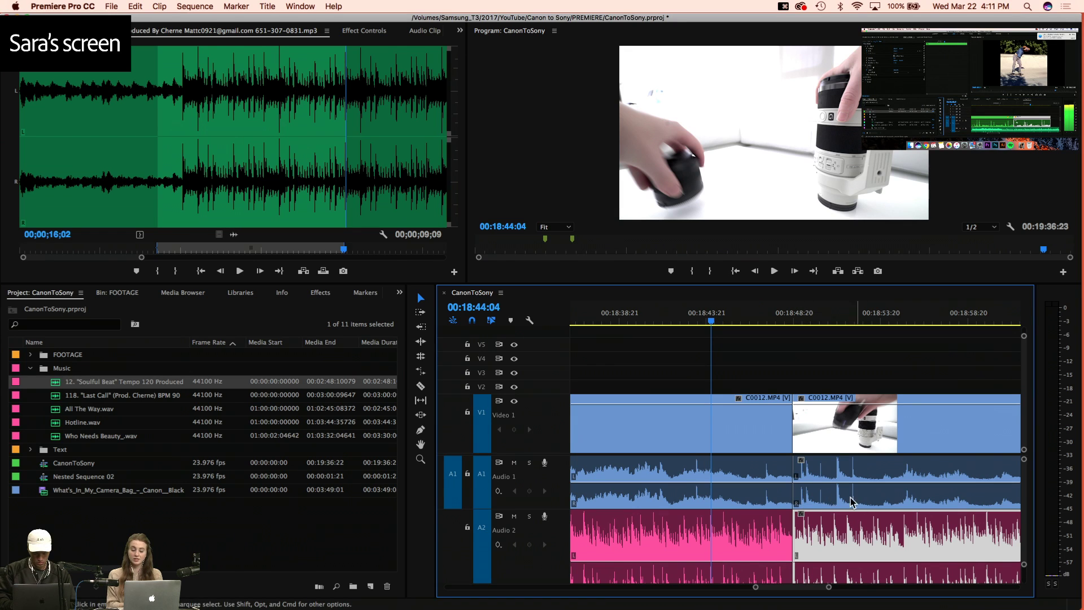
key("super+z")
key("super+z")
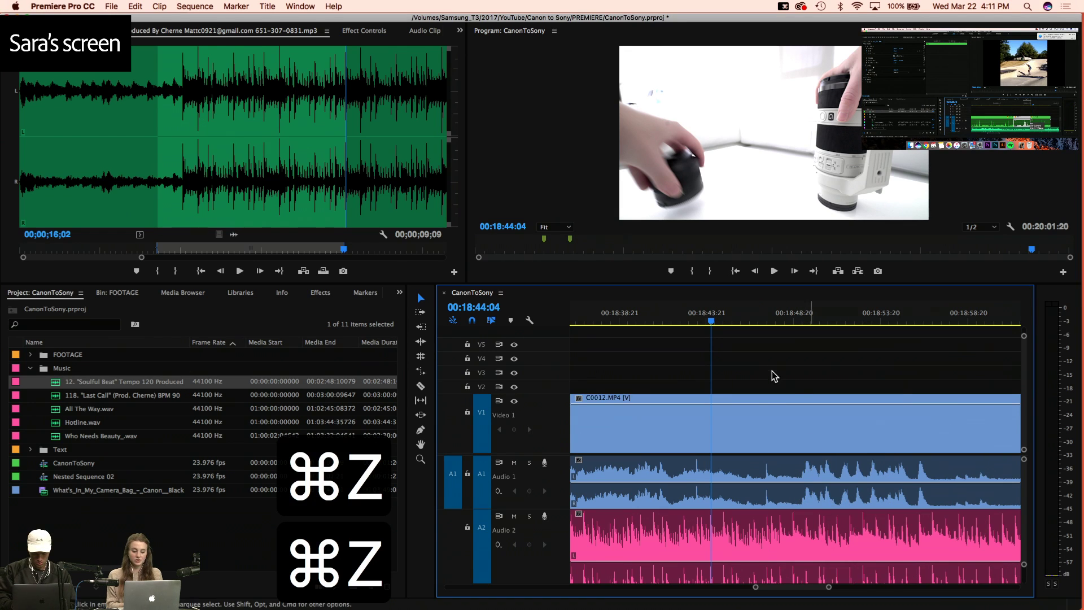
Cut the C0012 clip at 00:18:57:09 with the Razor tool
key("3")
key("3")
left_click_drag(790, 320, 815, 337)
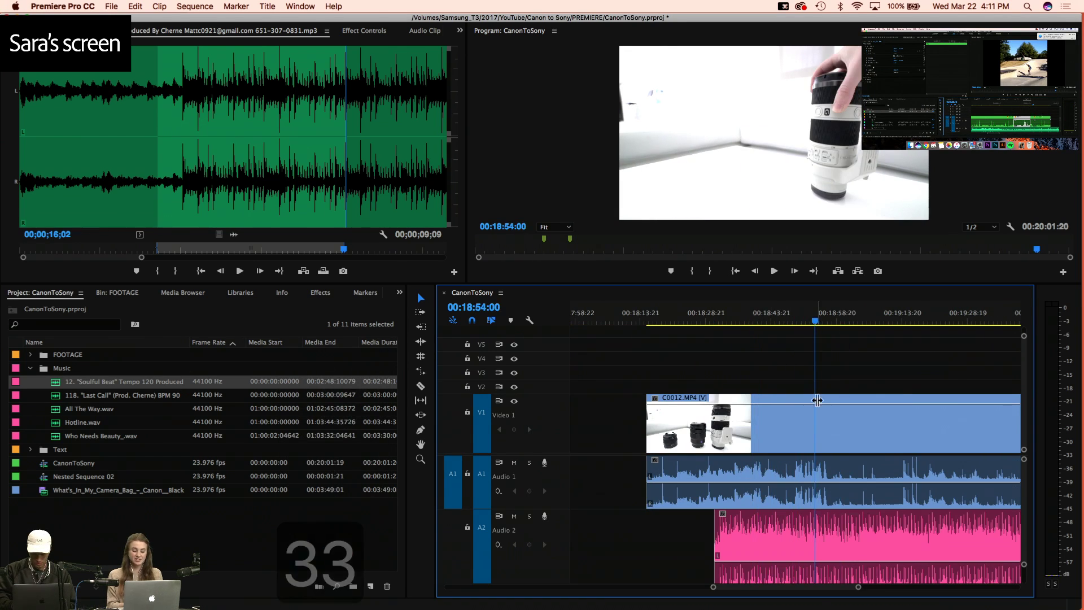
scroll(838, 548, "down", 3)
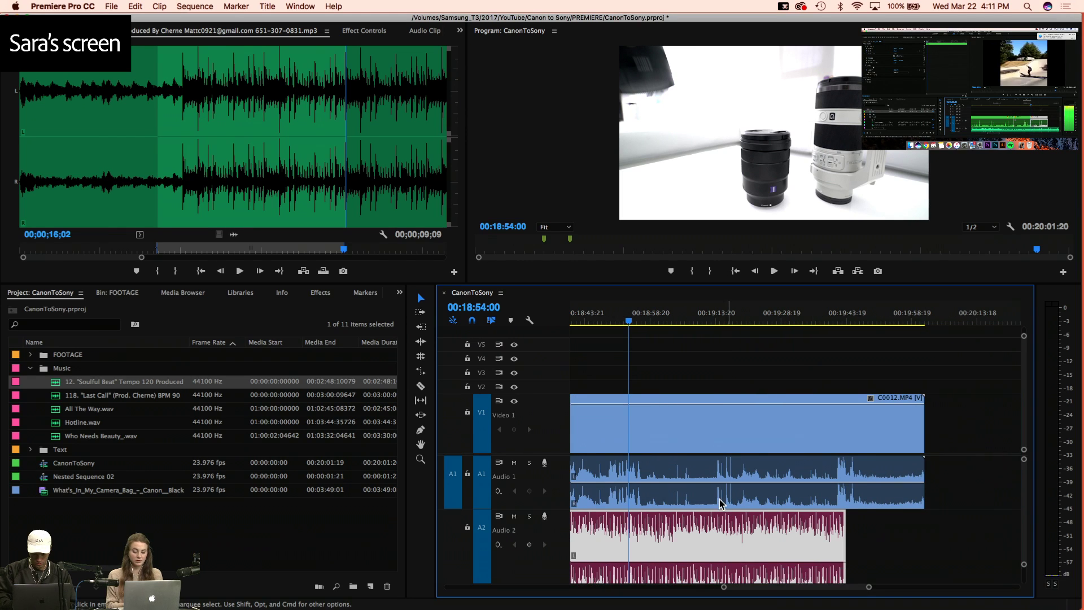
left_click_drag(701, 315, 696, 310)
key("c")
left_click(701, 435)
key("v")
Try ripple trimming the second C0012 piece from its cut to 00:19:13:16, and undo the trim
left_click_drag(785, 331, 768, 333)
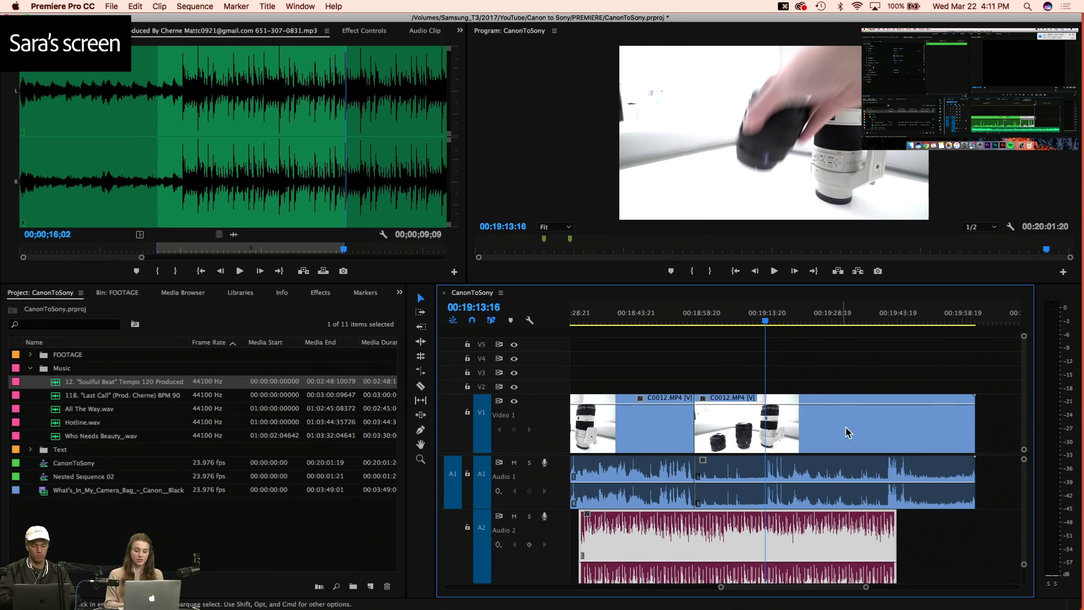
left_click(918, 551)
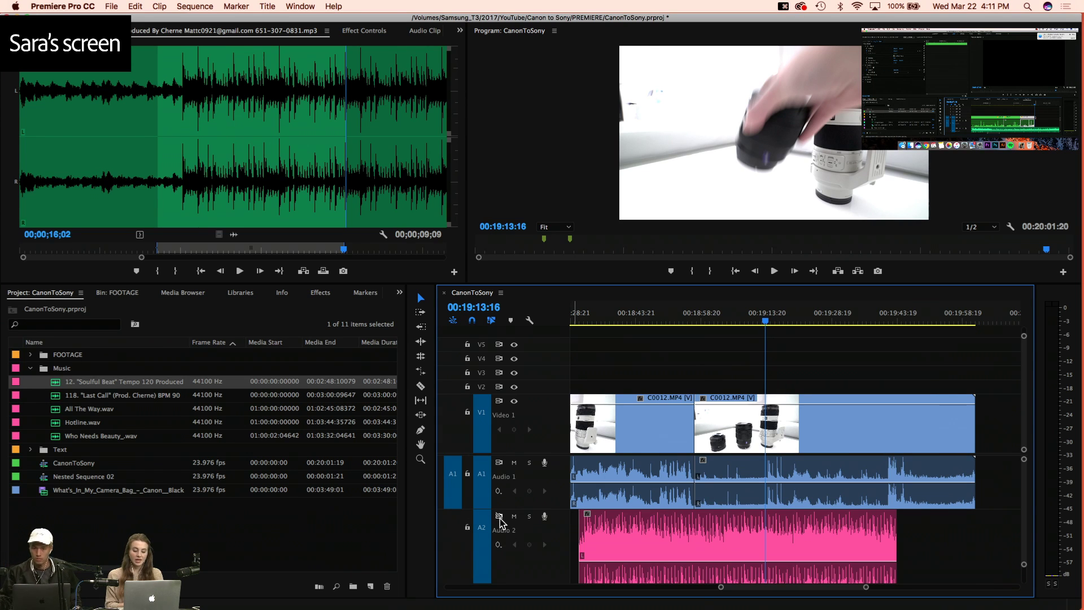
left_click(759, 442)
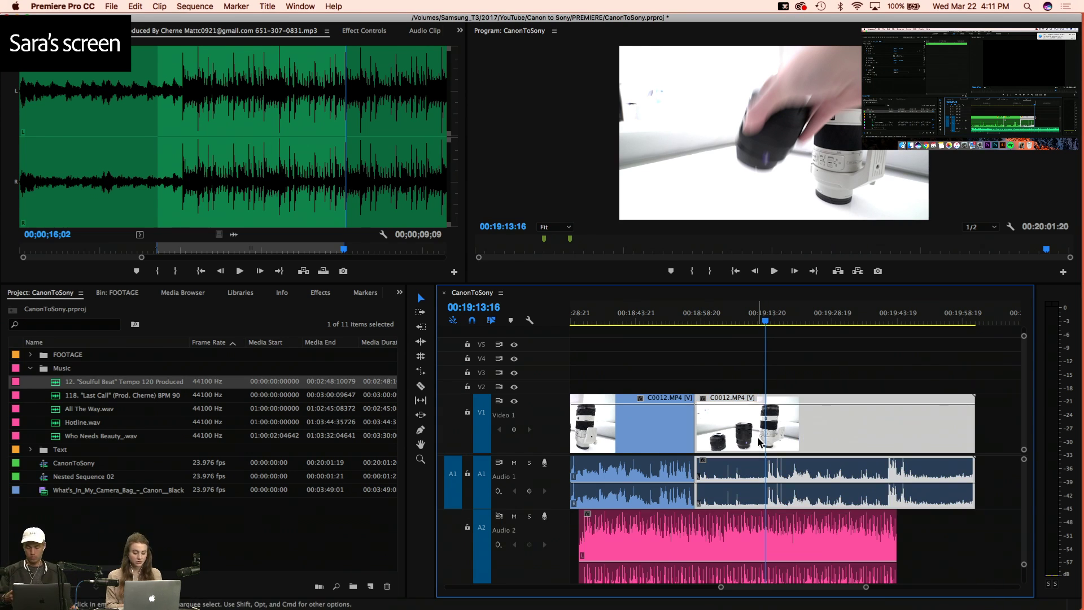
key("q")
key("super+z")
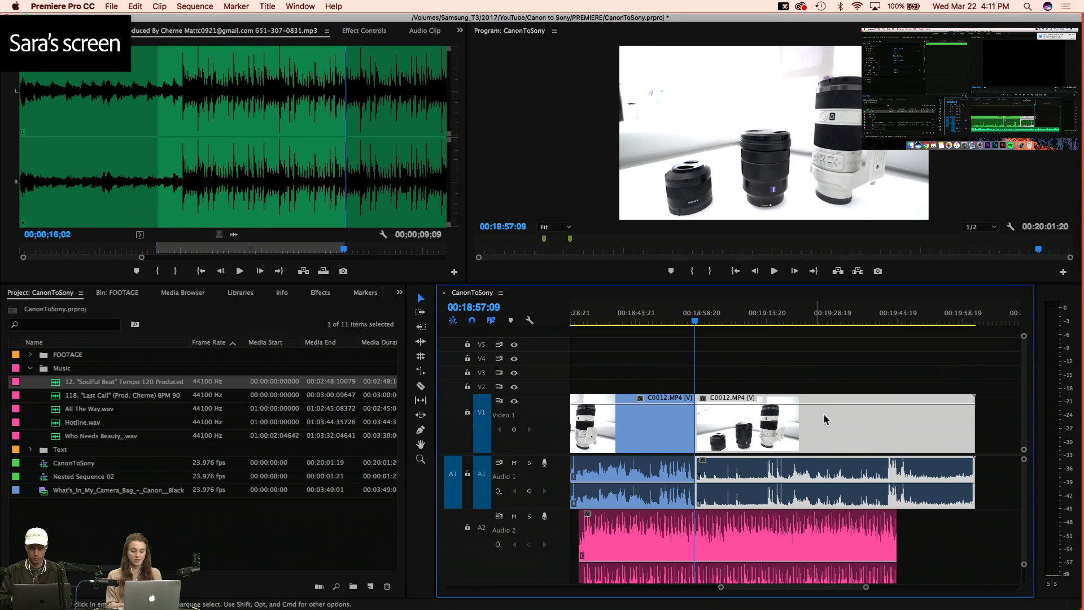
Ripple trim the second C0012 piece's start at 00:19:13:19, select the music clip, and repeat the trim at 00:19:07:02 and further points
left_click_drag(779, 319, 766, 319)
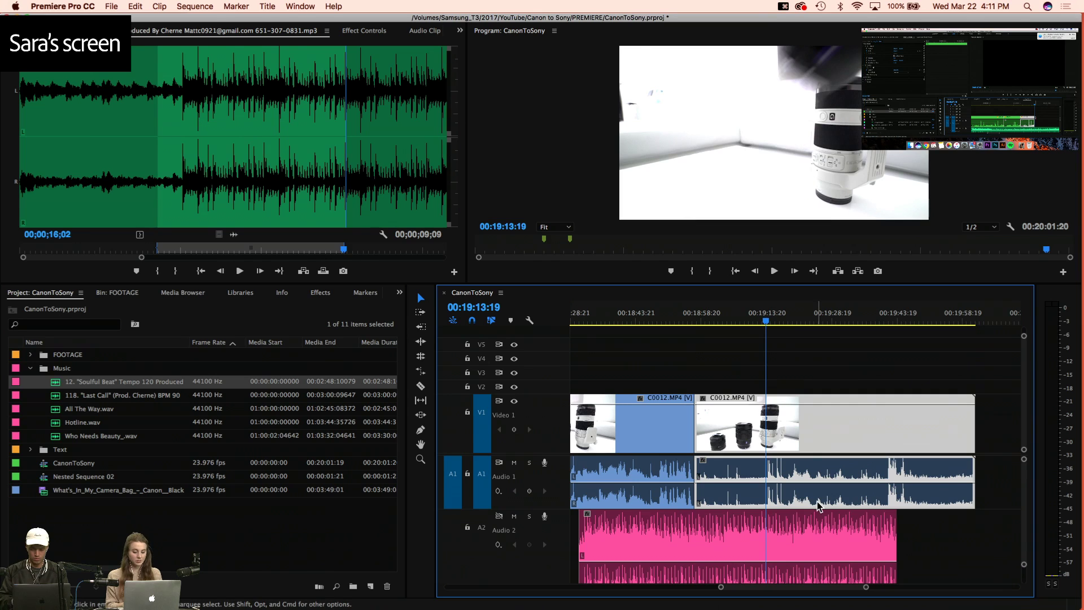
key("q")
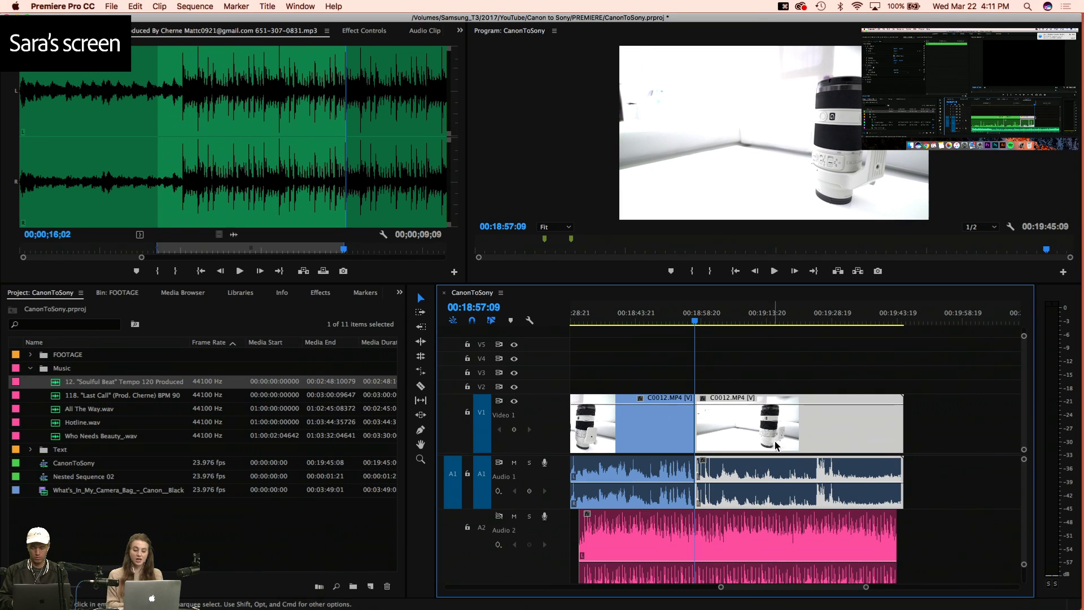
left_click(719, 563)
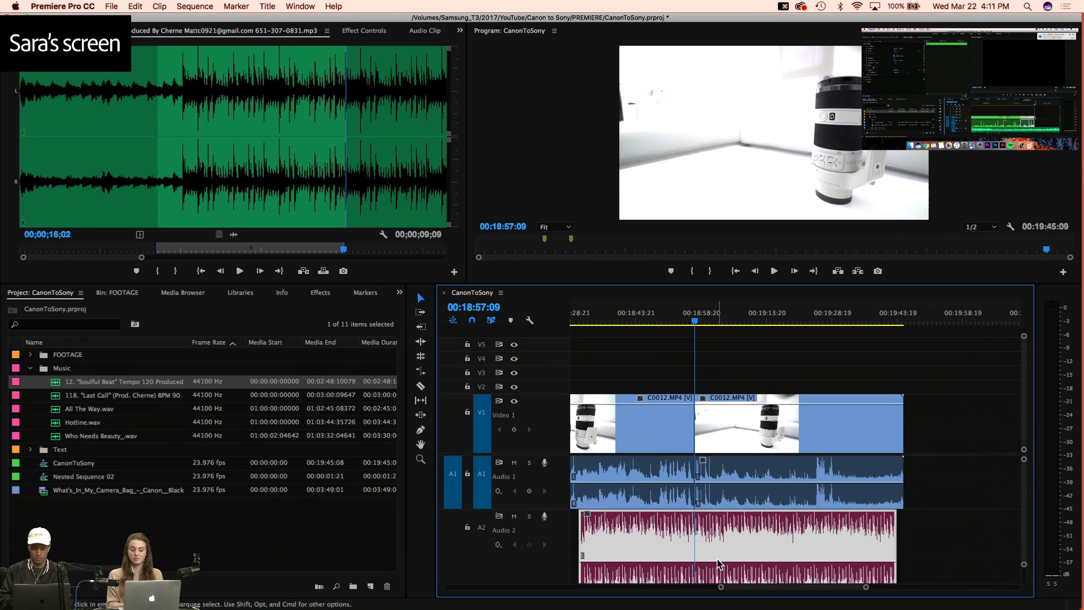
left_click_drag(742, 319, 738, 320)
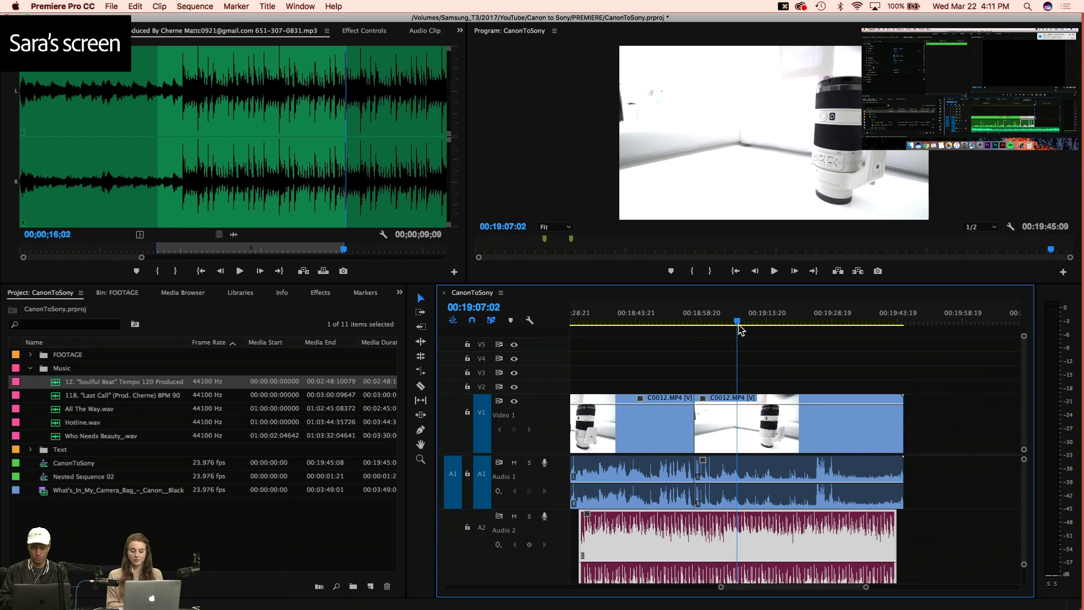
key("q")
left_click(755, 321)
key("q")
key("q")
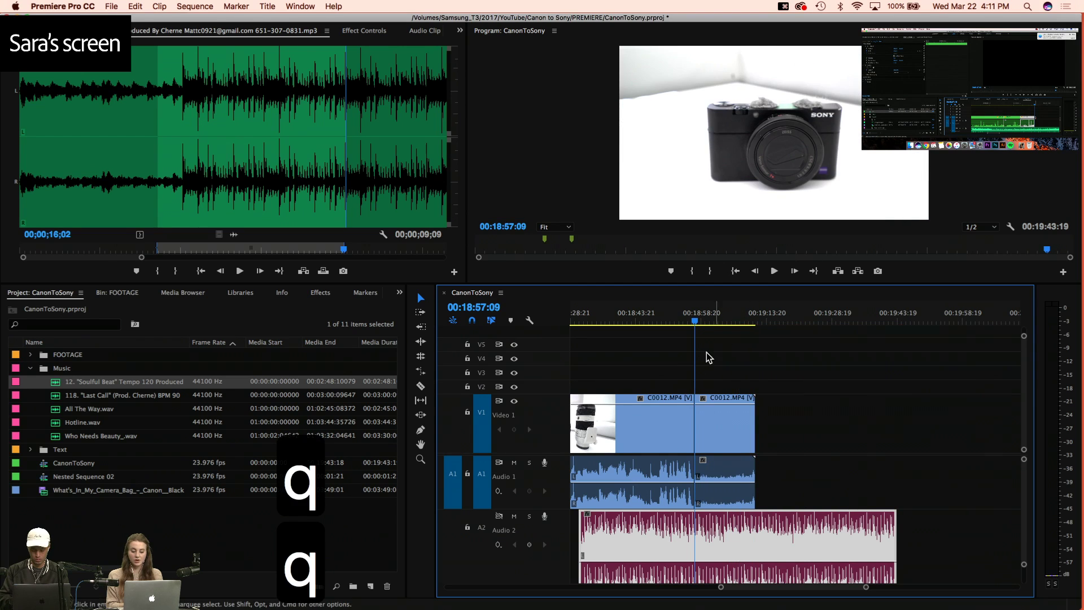
Delete both C0012 test pieces and the music clip beneath them from the far end of the sequence
left_click(662, 315)
key("4")
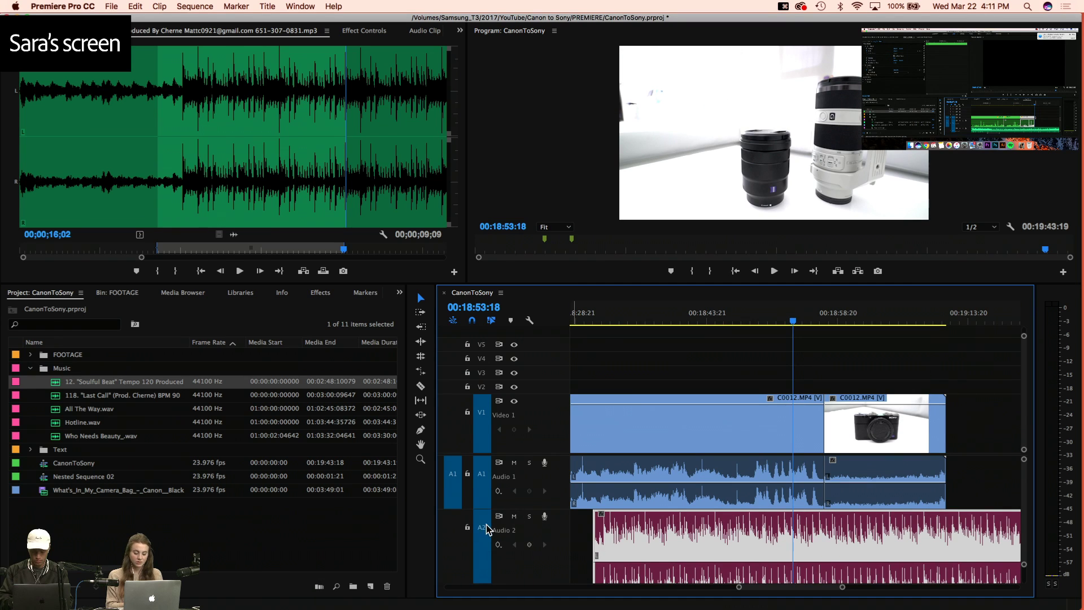
key("3")
key("3")
key("3")
key("3")
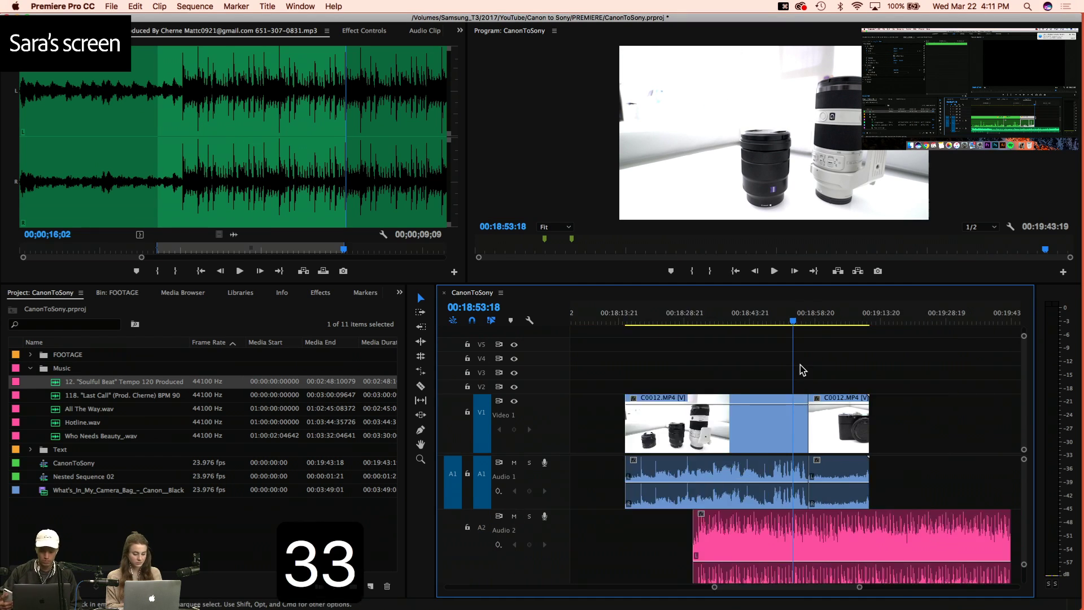
left_click_drag(761, 363, 823, 559)
key("2")
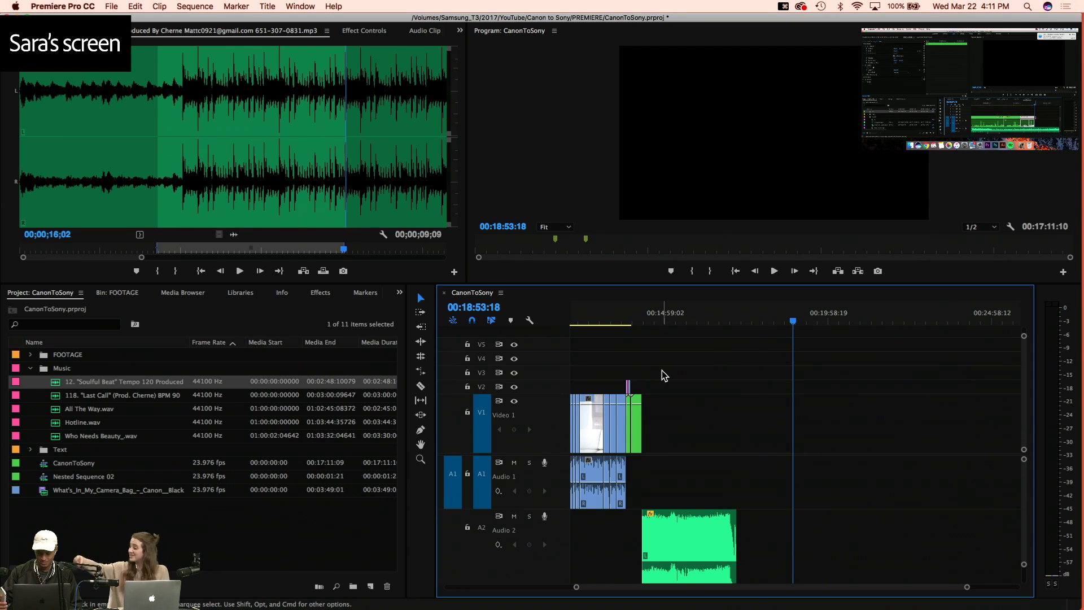
Look over the edit from the Snapchat end card back to the sequence start, and play the closing music around 00:15:14:22
left_click(644, 317)
key("3")
key("3")
key("3")
key("3")
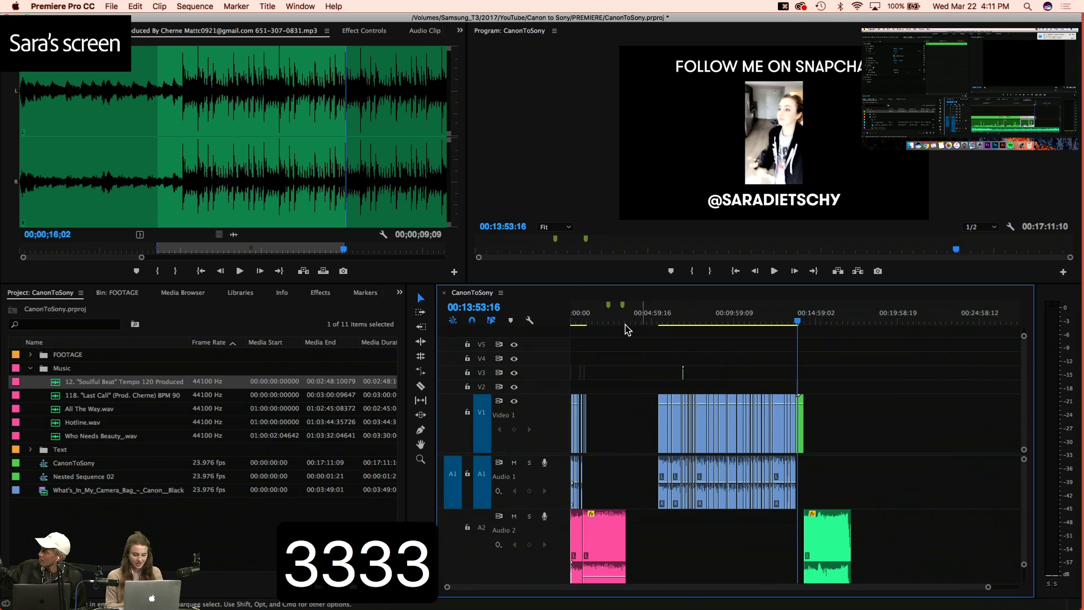
left_click_drag(625, 324, 573, 324)
key("4")
key("4")
key("4")
key("4")
key("3")
key("3")
key("3")
key("3")
key("3")
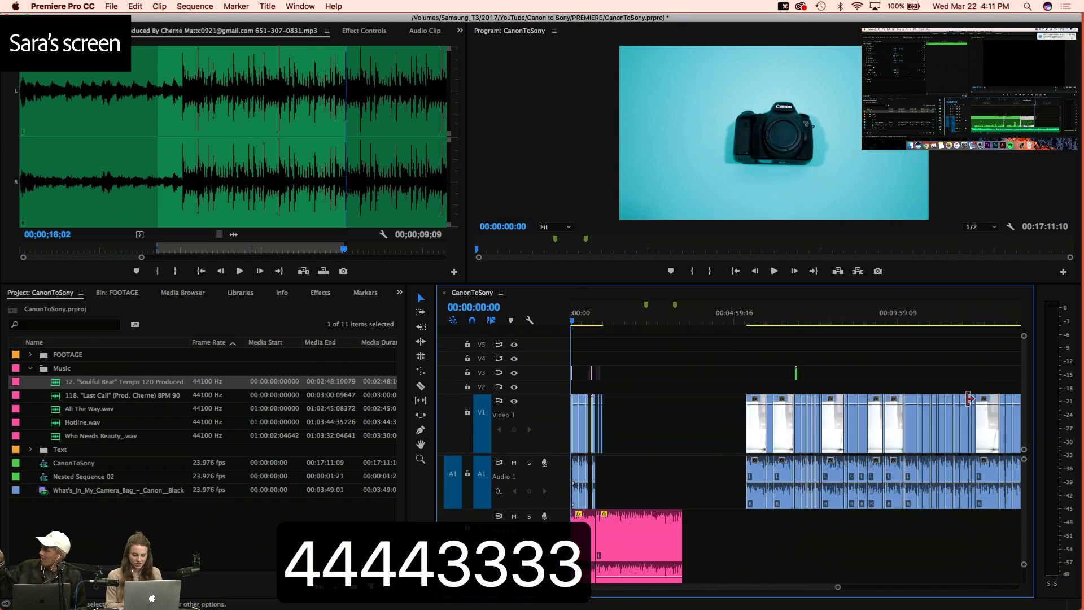
left_click(806, 320)
left_click(822, 321)
key("space")
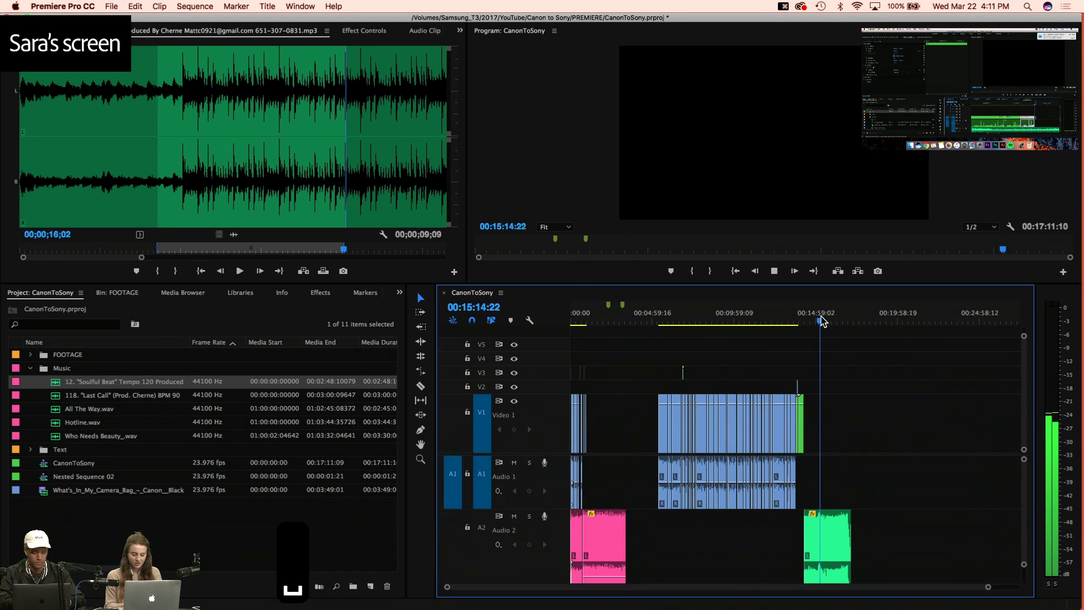
left_click_drag(637, 322, 573, 322)
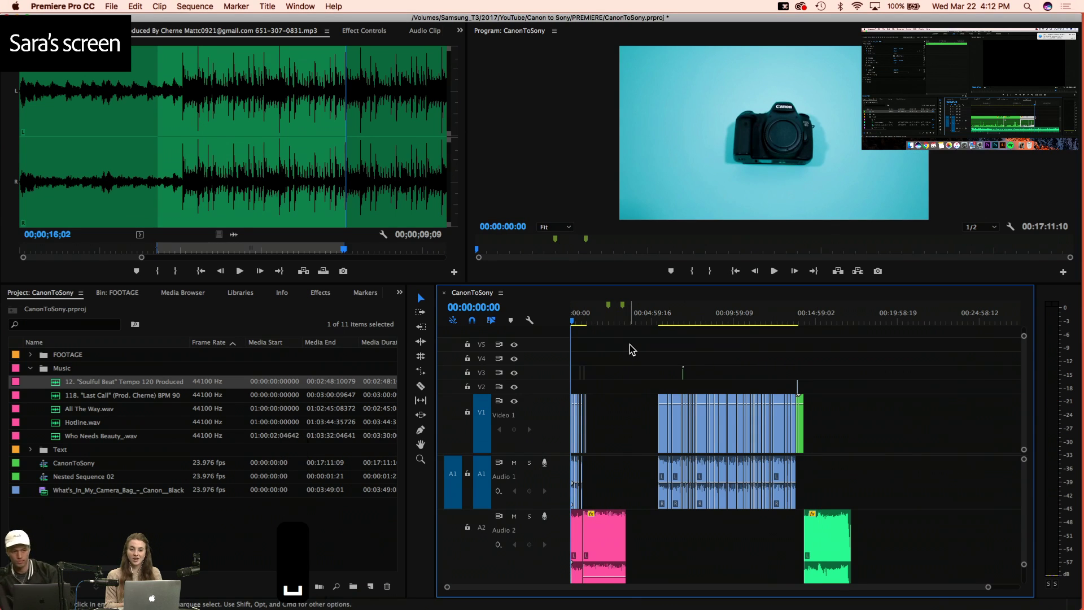
Find the titled lens shots around 00:00:54:00 and play from there into the last C0012 clip up to 00:00:57:17
key("4")
key("4")
key("4")
key("4")
key("4")
key("3")
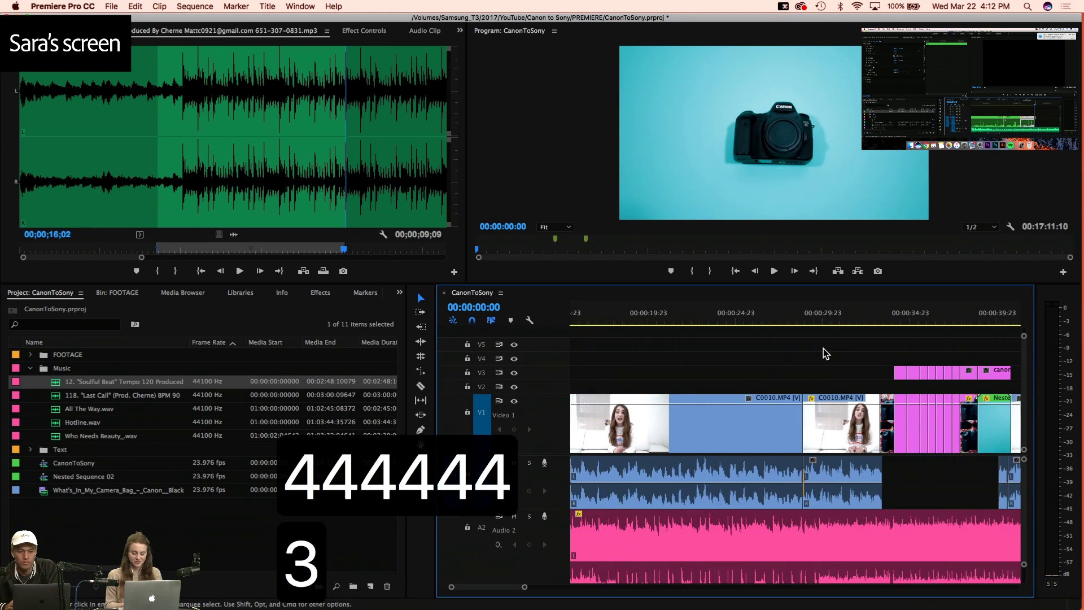
key("3")
mouse_move(808, 321)
left_mouse_down()
mouse_move(769, 321)
mouse_move(830, 322)
mouse_move(817, 324)
left_mouse_up()
key("4")
key("4")
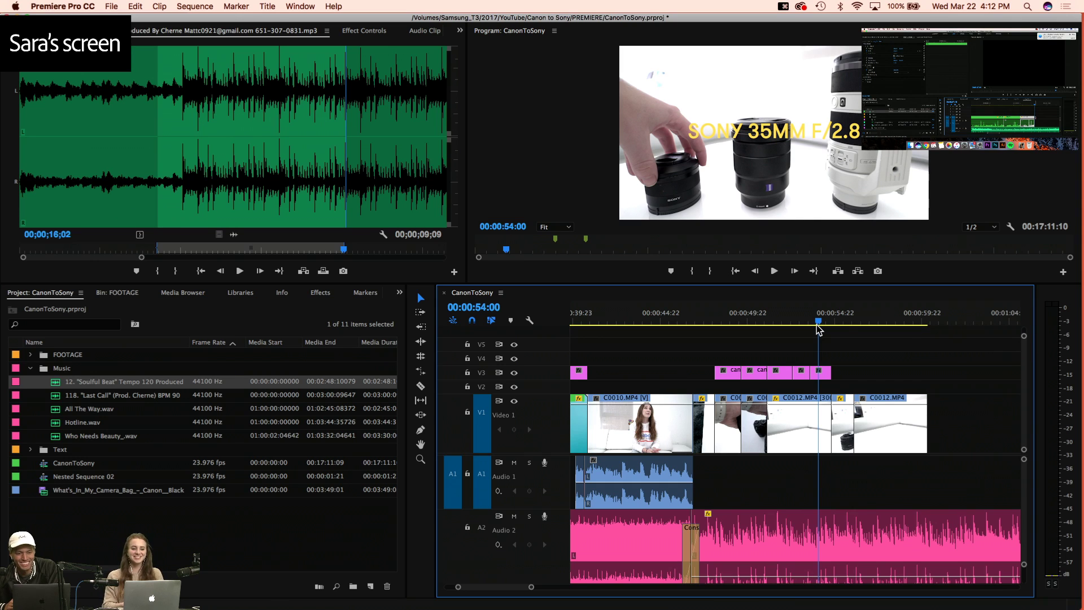
key("space")
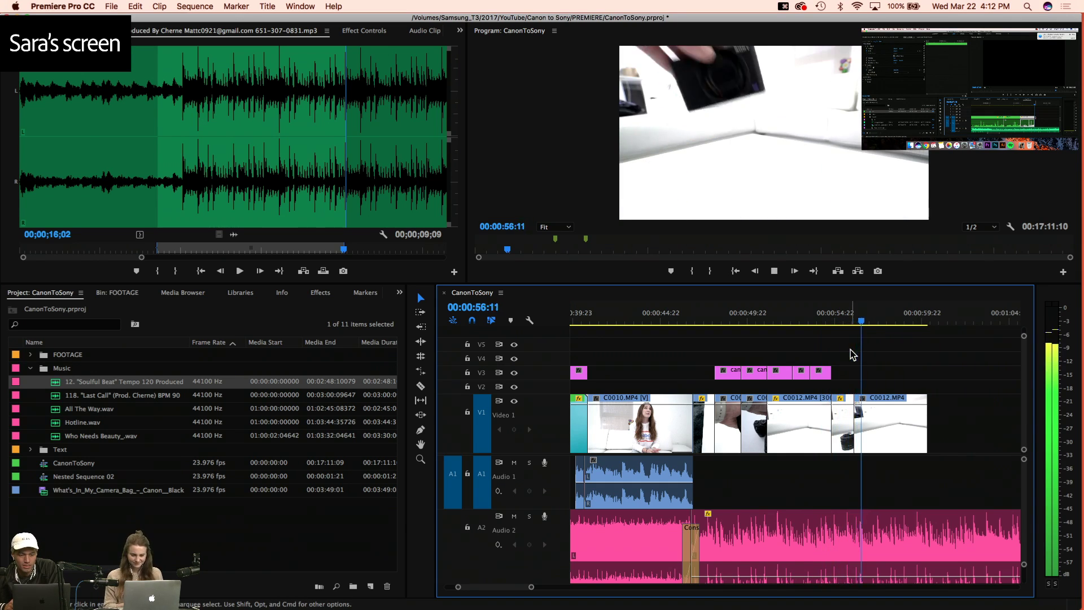
key("space")
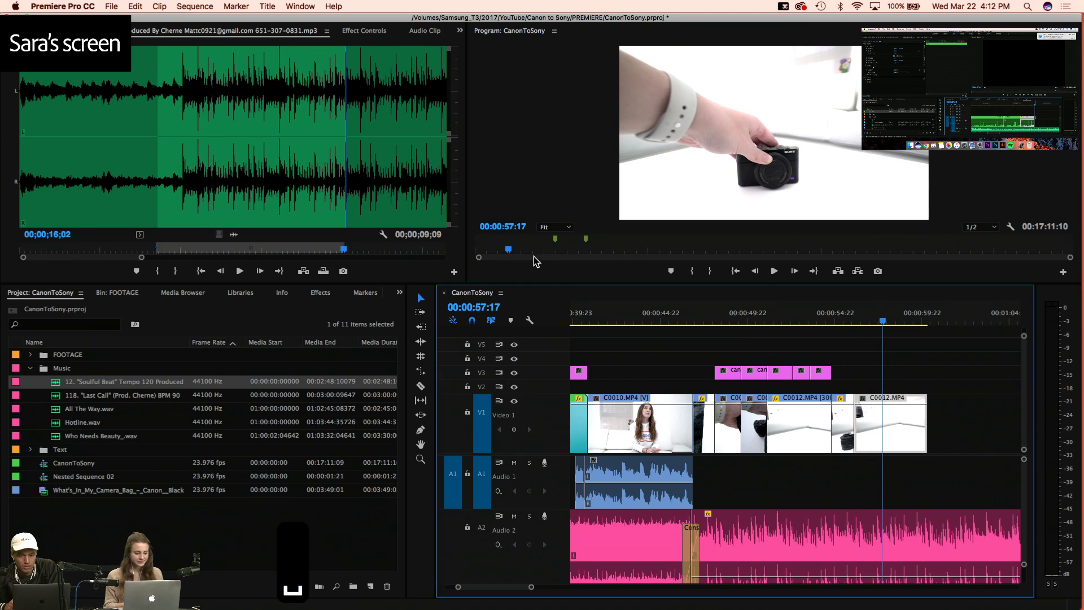
Add two Scale keyframes of 100 to the last C0012 clip, at 00:00:57:17 and about one second further on
left_click(369, 34)
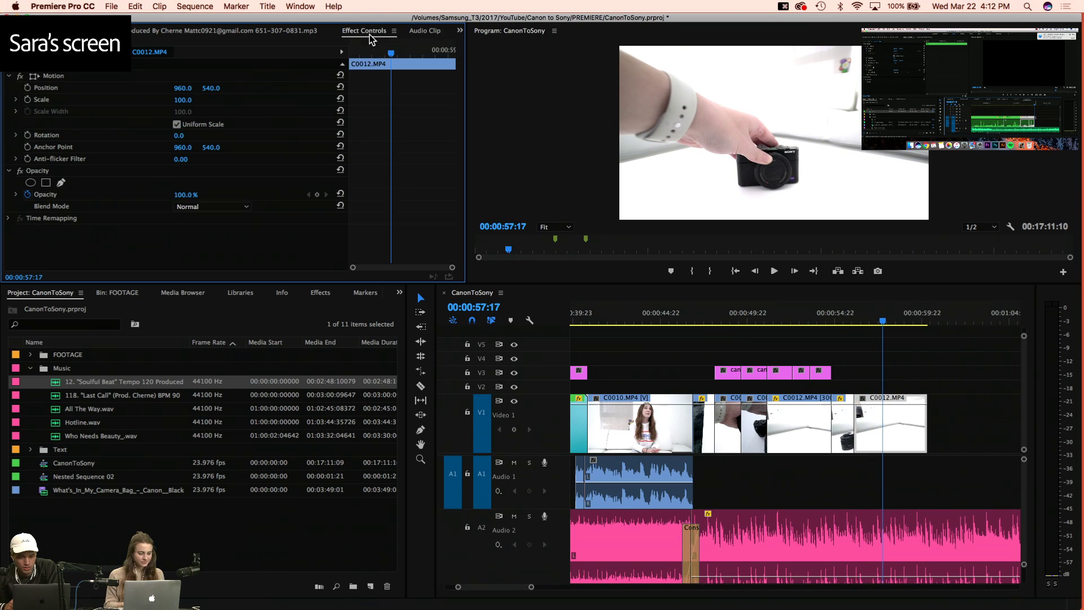
left_click(29, 102)
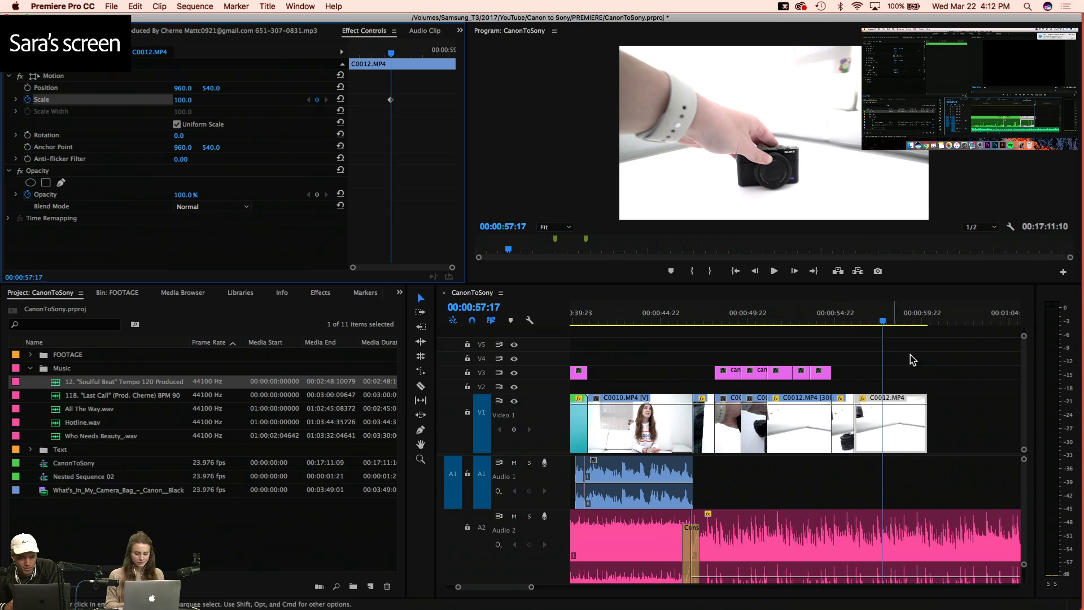
left_click(899, 314)
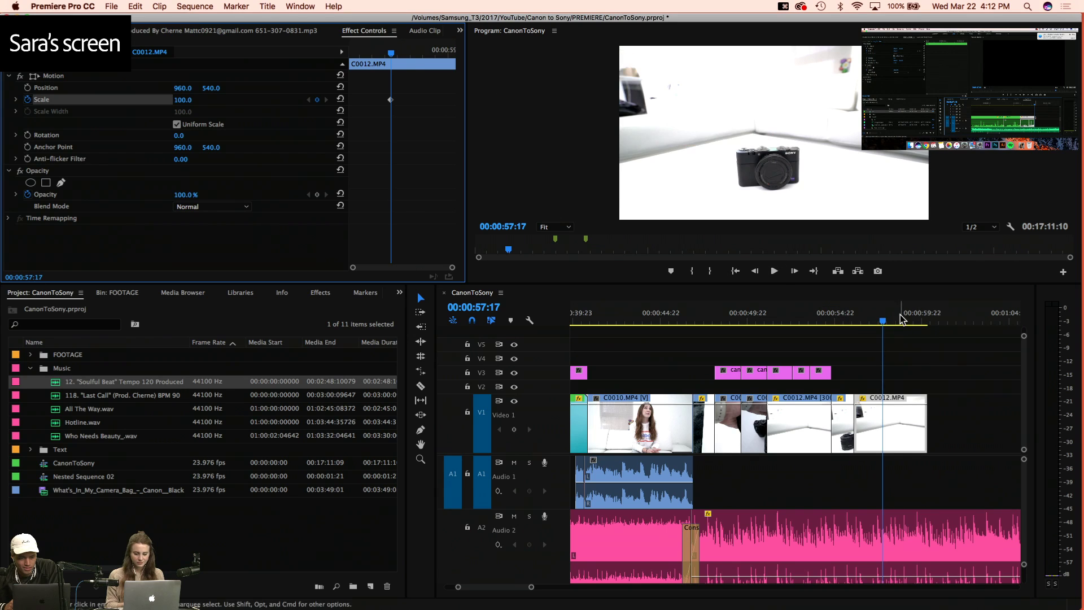
left_click(317, 100)
Move the first Scale keyframe to the clip's start at 00:00:56:01 with a value of 120, and the second to the clip's end
left_click(861, 316)
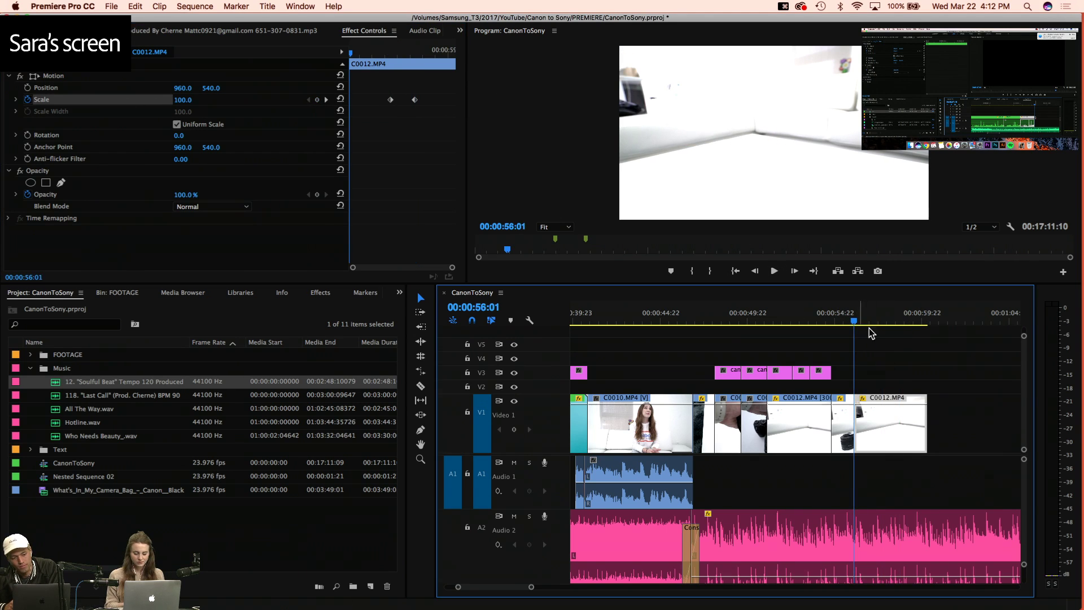
left_click_drag(391, 103, 277, 100)
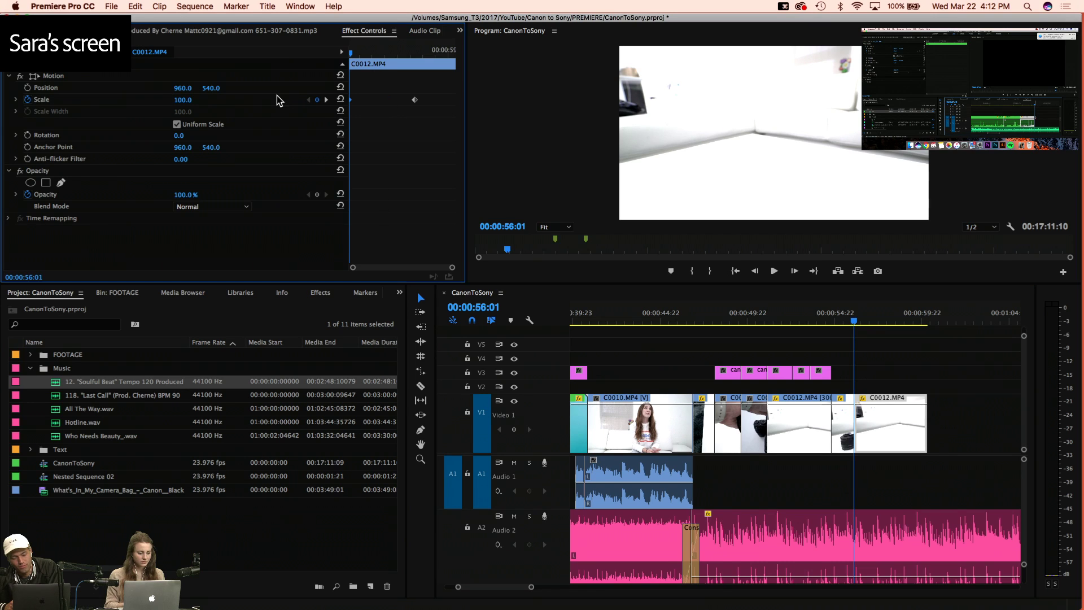
type("0")
key("Return")
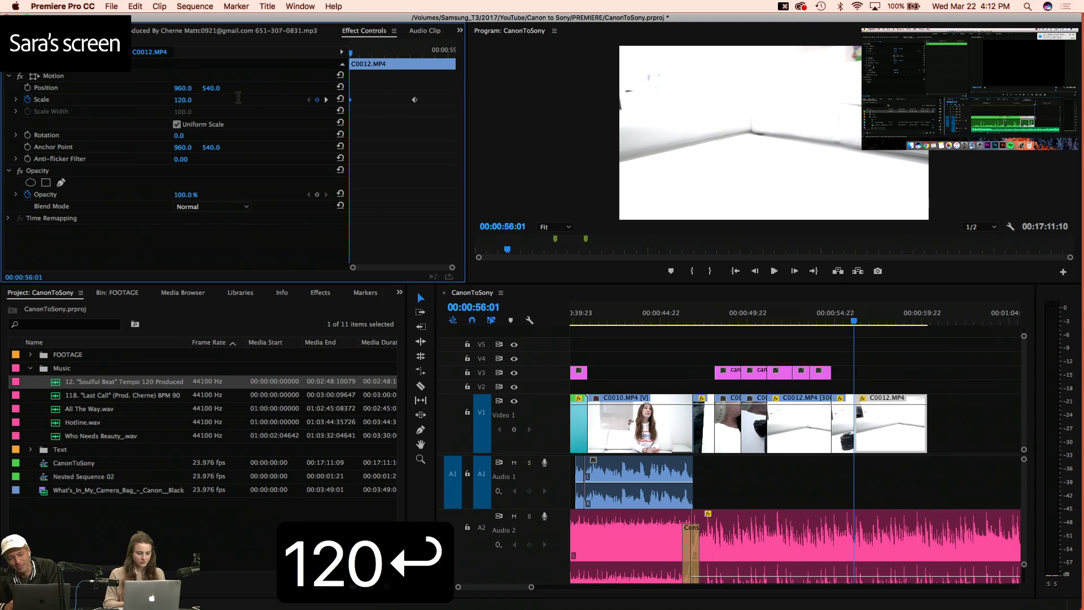
left_click(887, 321)
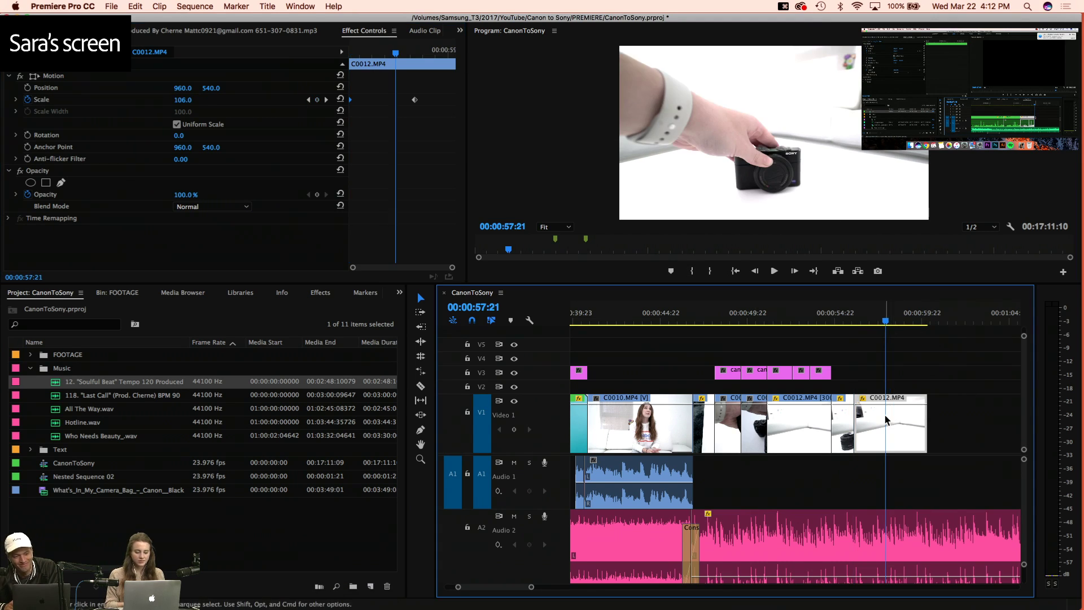
left_click_drag(414, 101, 668, 150)
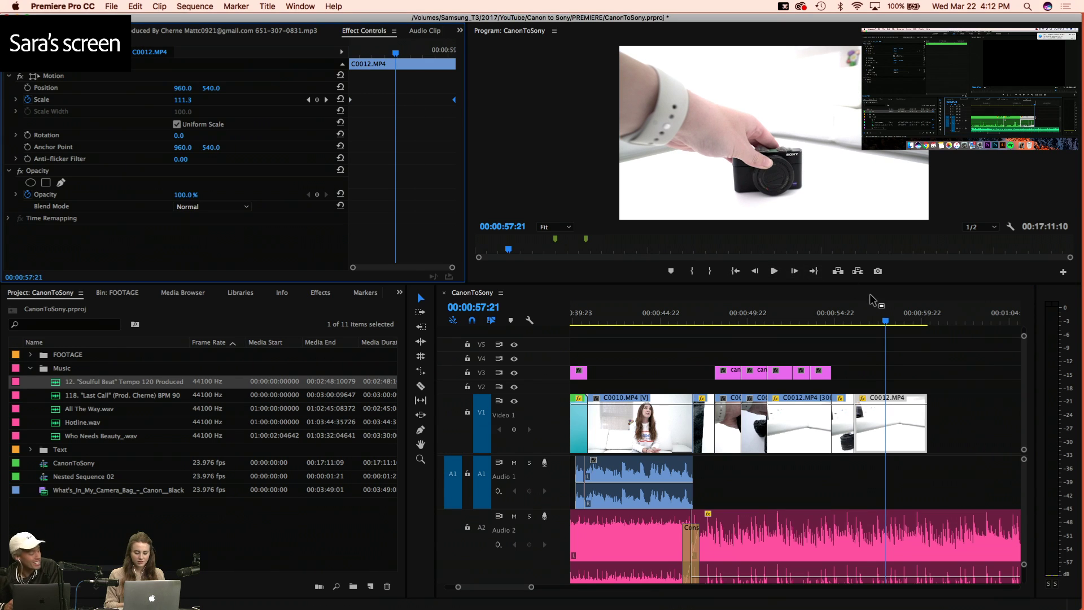
Play the sequence from 00:00:55:09 to check the zoom on the last C0012 clip
left_click_drag(870, 316, 842, 317)
key("=")
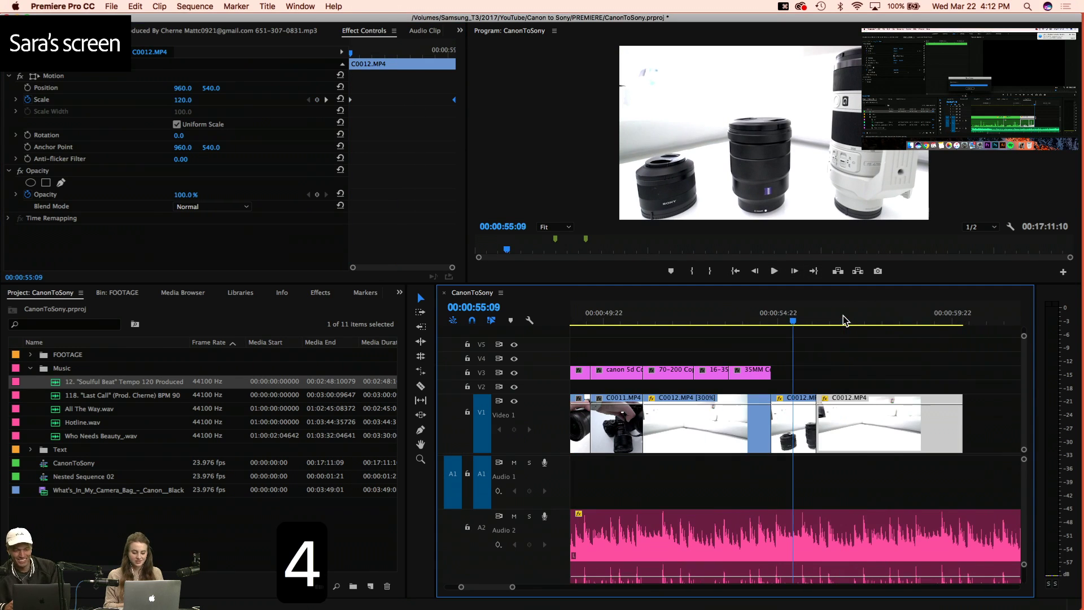
key("space")
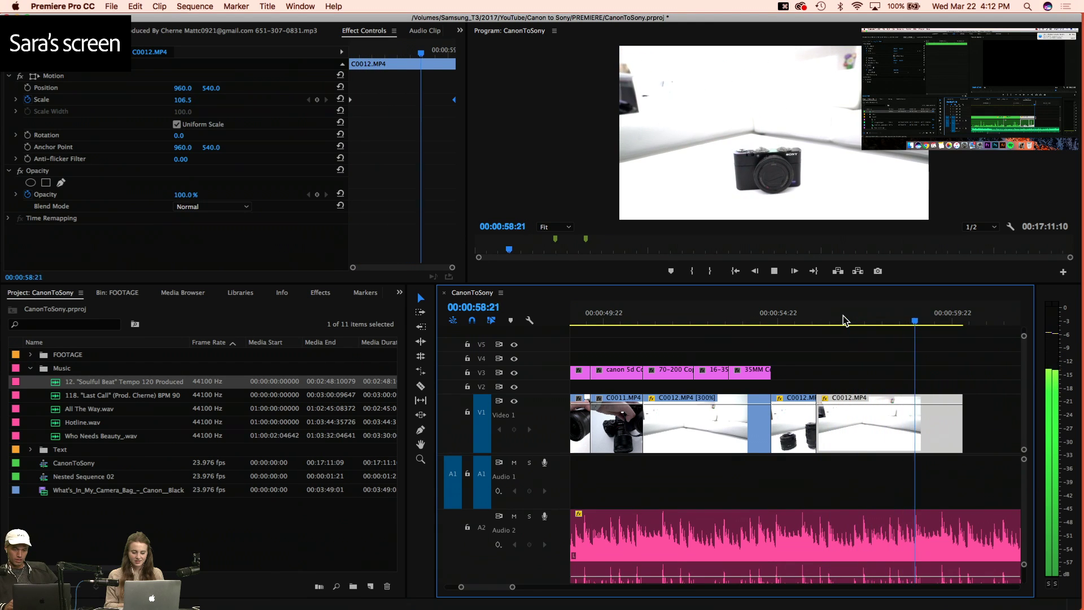
key("space")
Set the Scale keyframe at the start of the last C0012 clip to 130
left_click(907, 320)
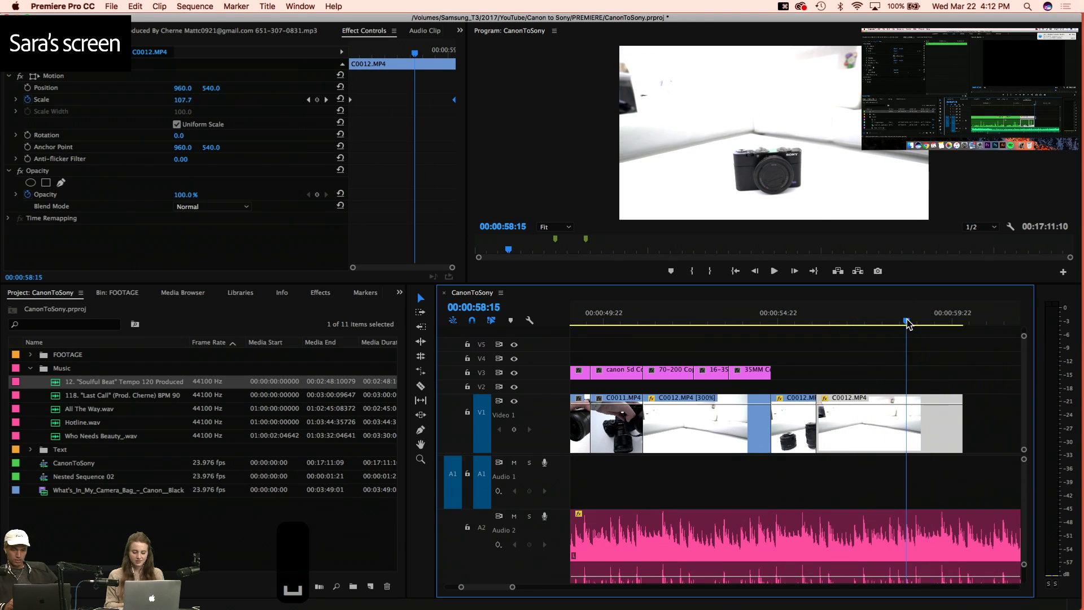
left_click(327, 100)
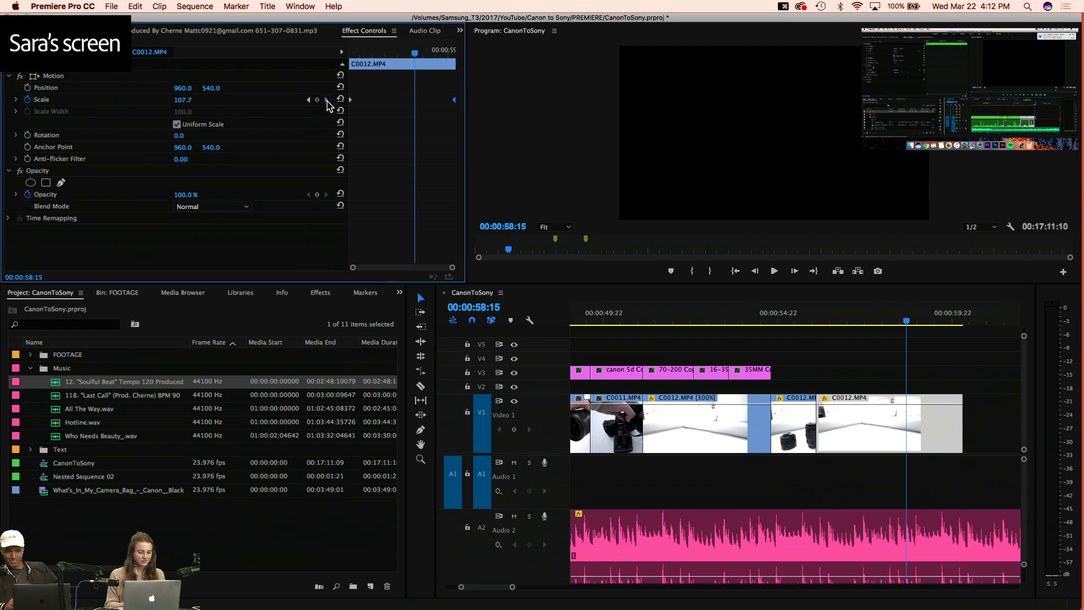
left_click(308, 100)
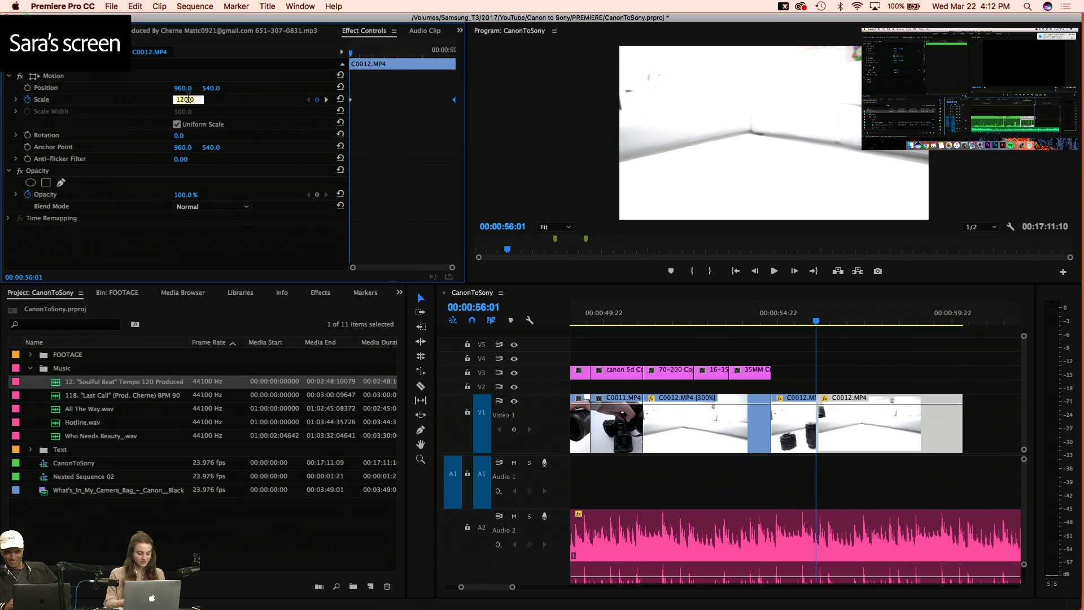
type("130")
key("Return")
left_click(824, 320)
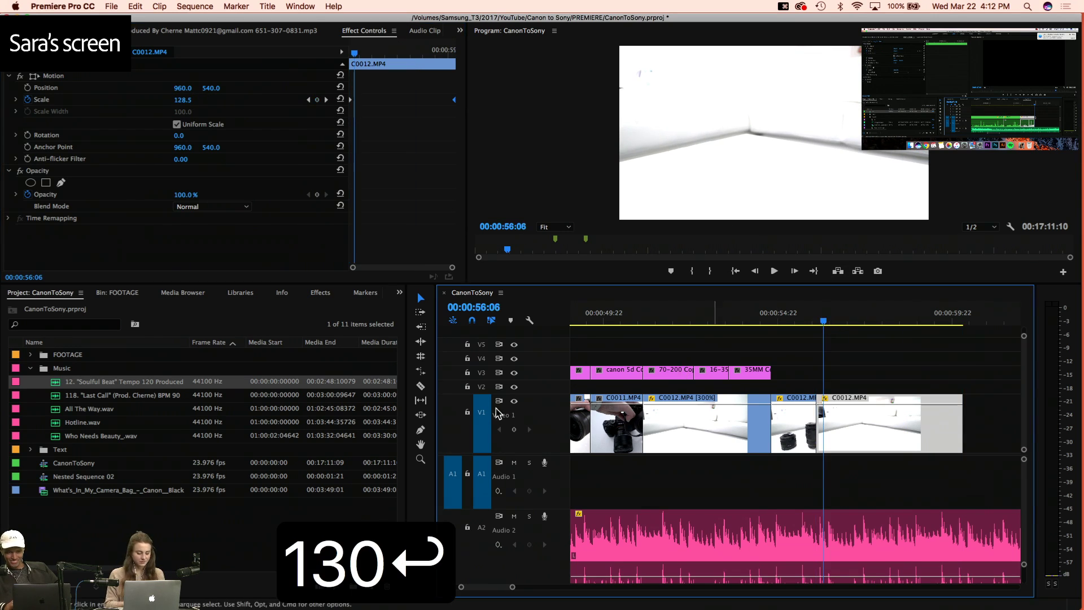
Collapse the Music bin, expand the Text bin, and duplicate the CANON 6D title
left_click(65, 306)
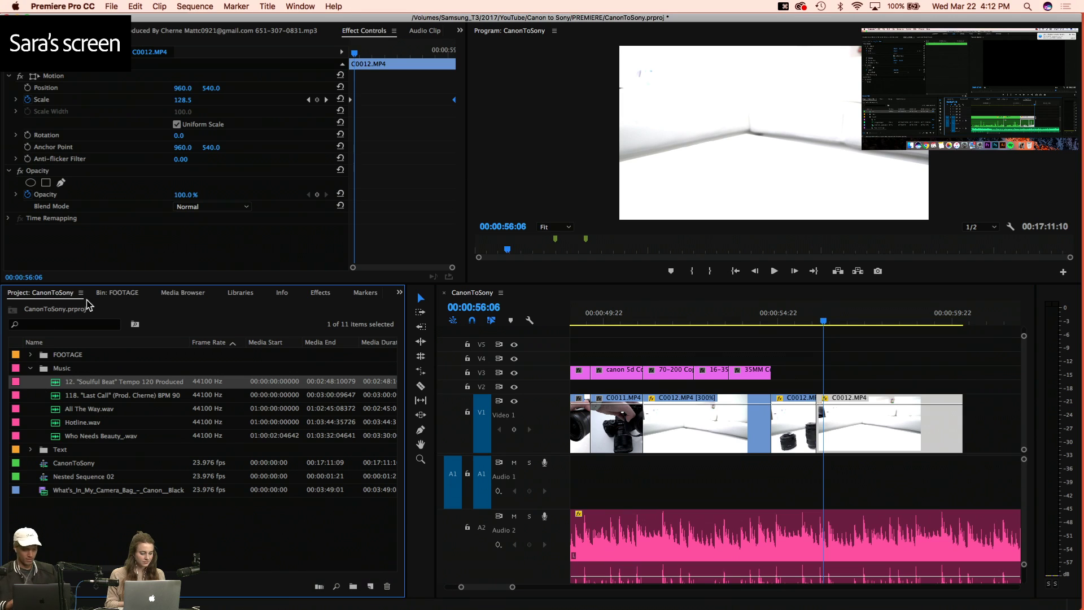
left_click(37, 375)
left_click(30, 368)
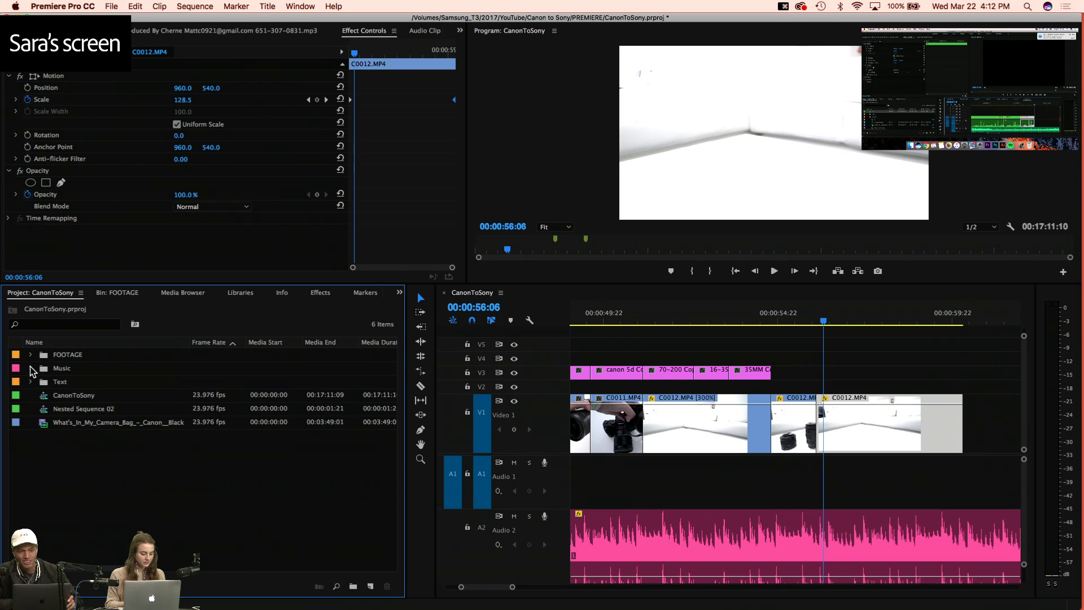
left_click(29, 388)
scroll(98, 440, "down", 10)
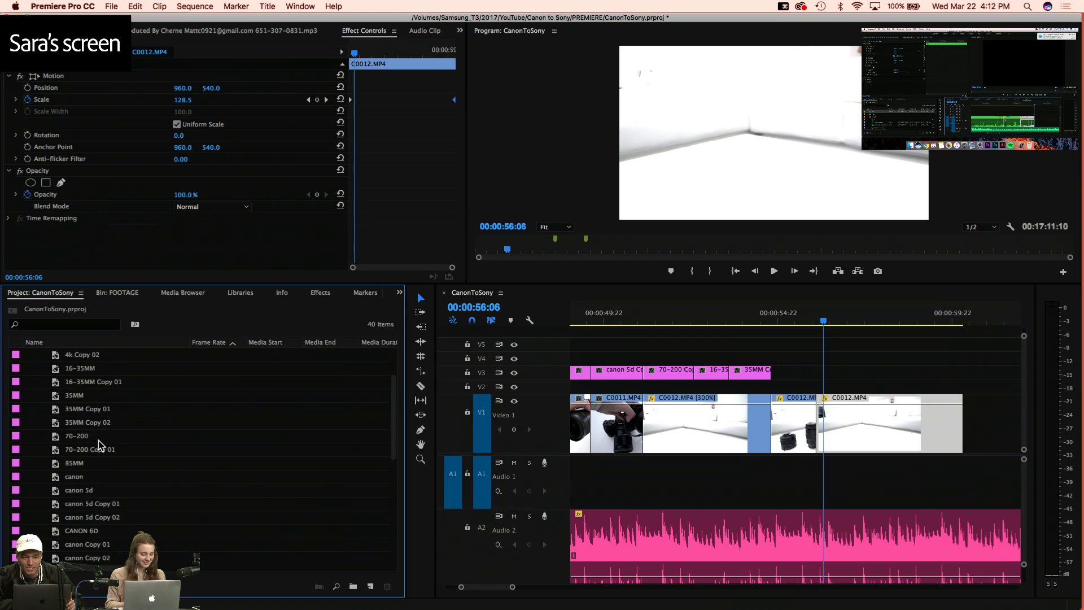
scroll(82, 400, "up", 1)
scroll(82, 400, "up", 5)
left_click(73, 374)
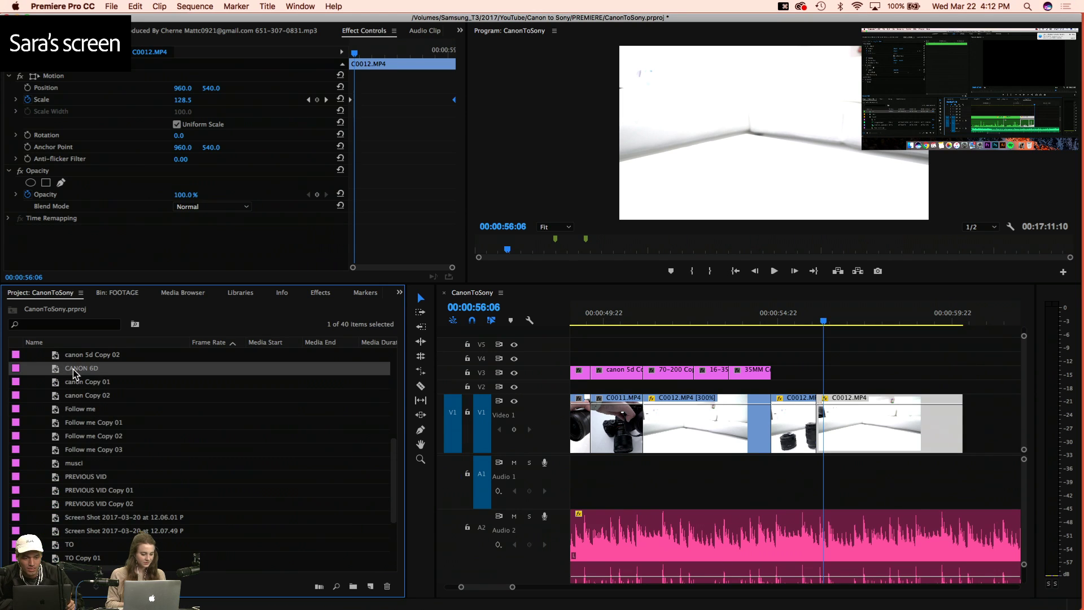
key("shift+super+e")
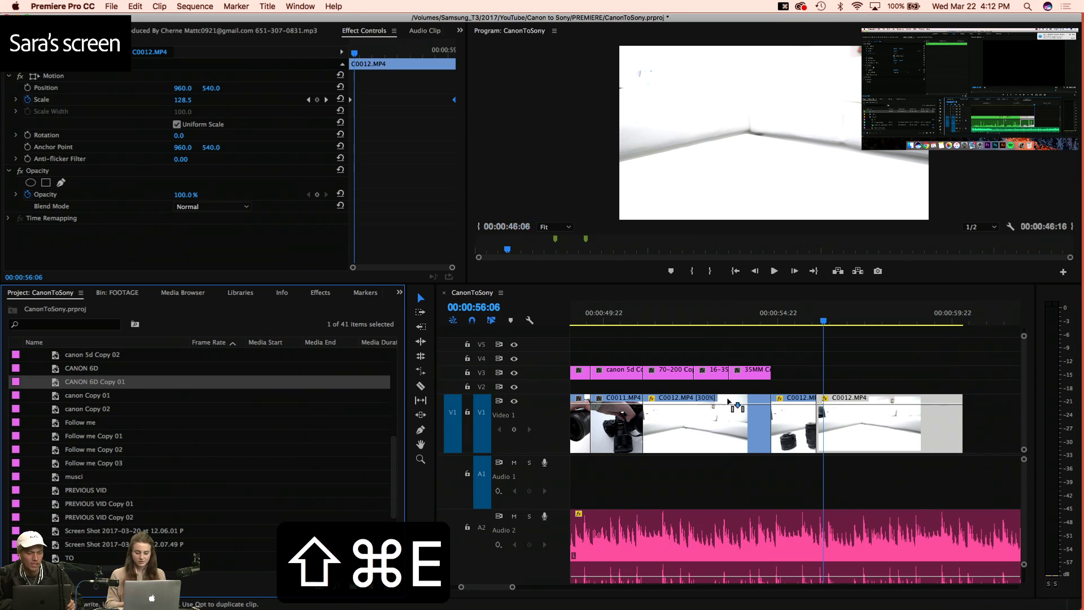
Place the duplicated CANON 6D title on V3 at the start of the last C0012 clip, extend it to about 00:00:58:09, and save
left_click_drag(729, 401, 963, 373)
key("4")
left_click(799, 322)
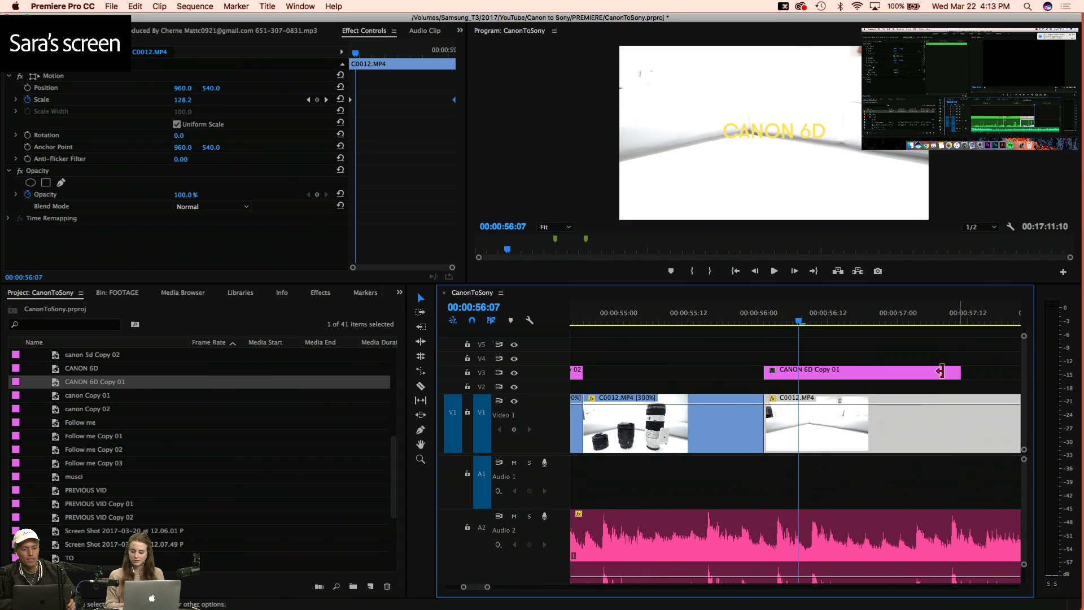
key("minus")
left_click_drag(845, 368, 873, 360)
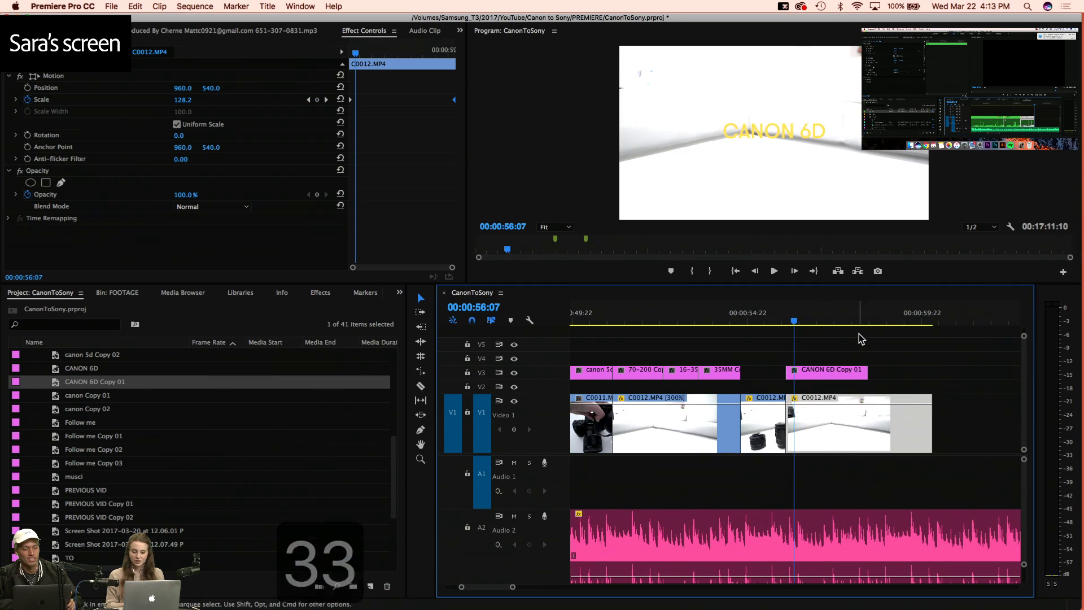
key("super+s")
Change the duplicated title's text to SONY RX100 V and centre it horizontally in the frame
left_click(823, 320)
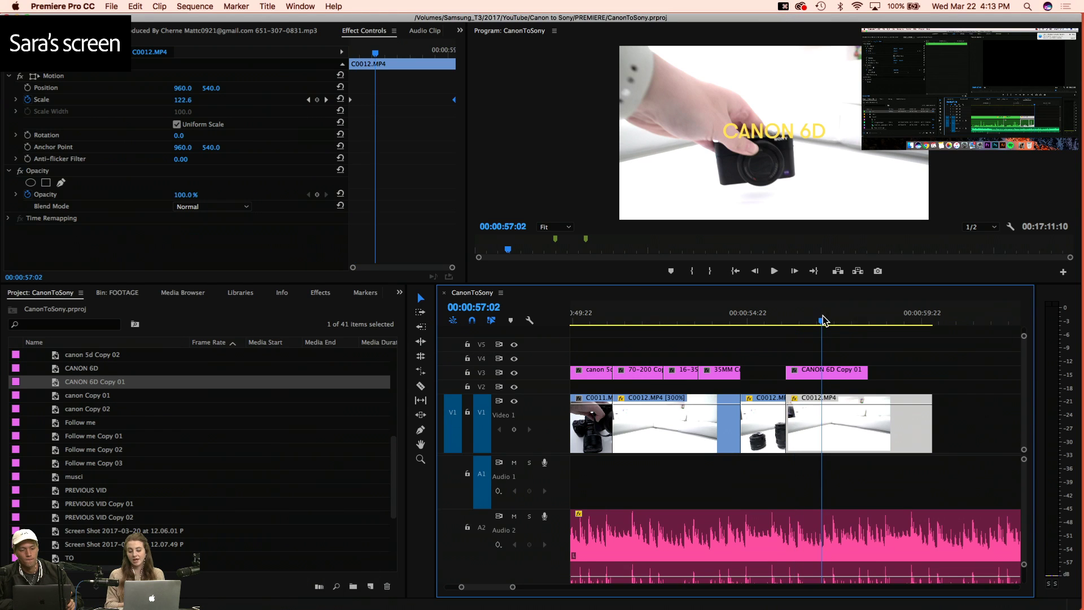
left_click(836, 370)
double_click(833, 373)
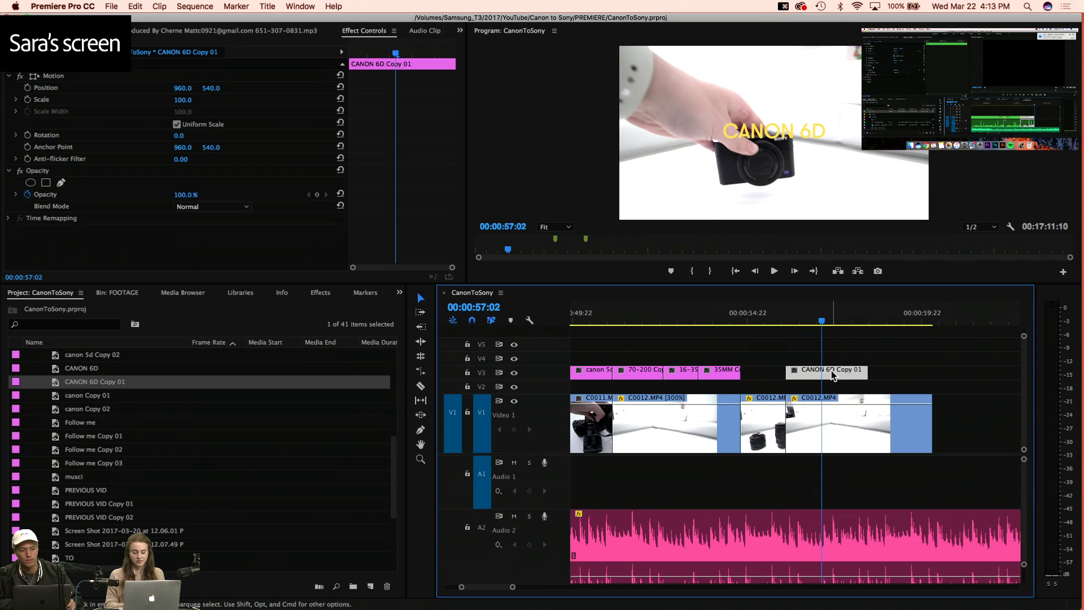
left_click(338, 254)
key("super+a")
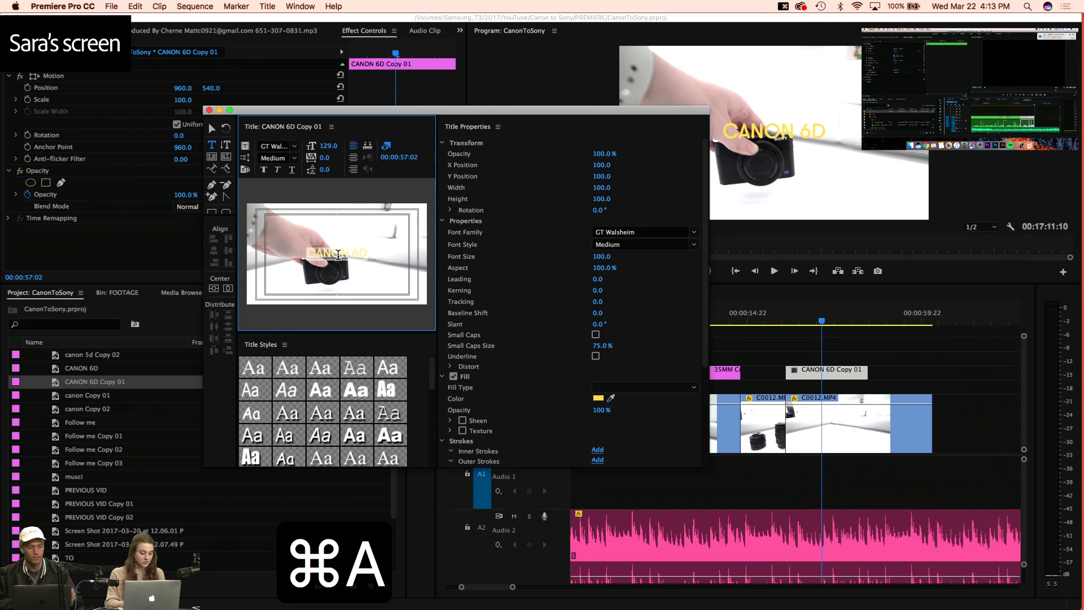
type("sony rx100")
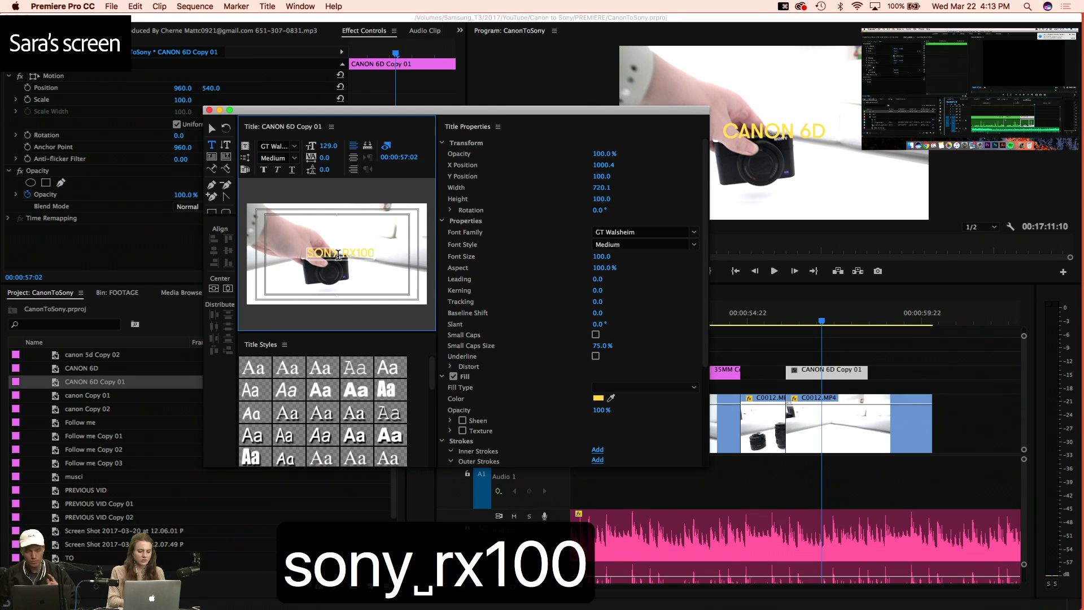
type(" v")
key("super+a")
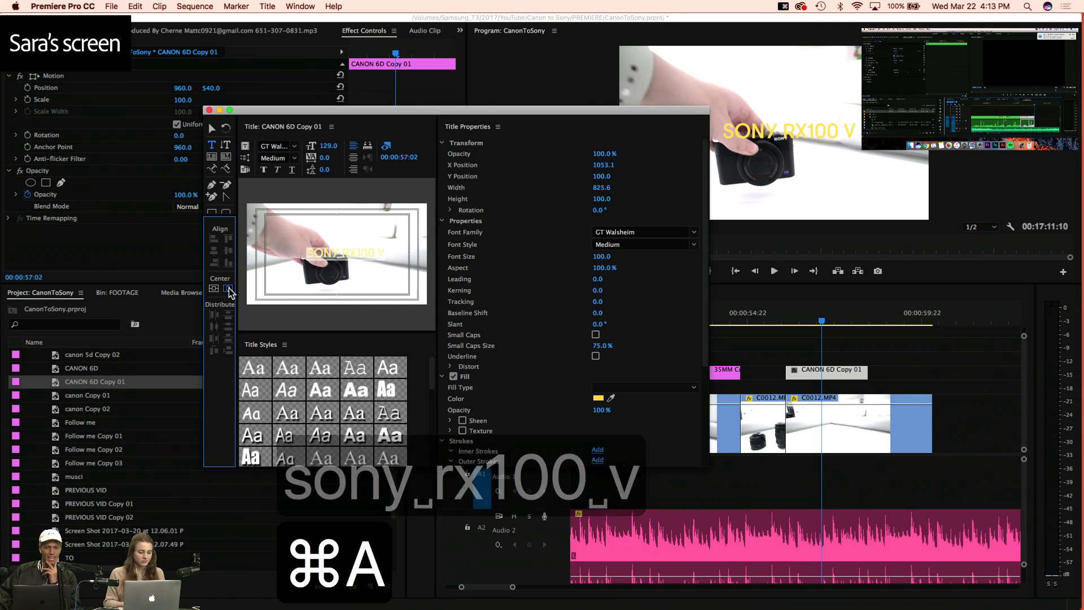
left_click(229, 290)
left_click(209, 110)
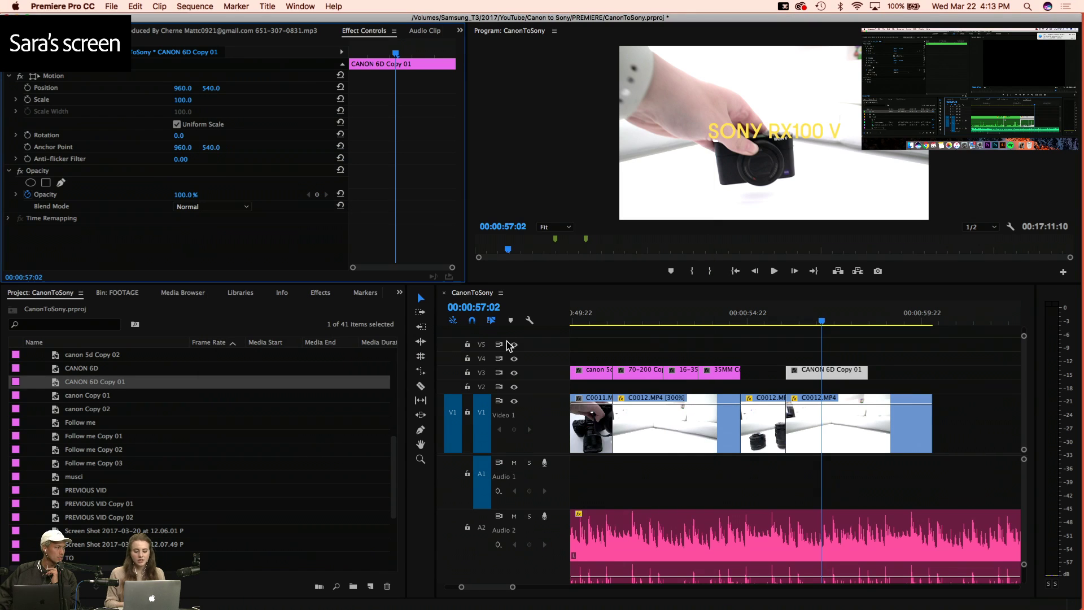
Save the project and play the sequence from 00:00:55:15 to check the new title over the last C0012 clip
left_click(762, 320)
key("=")
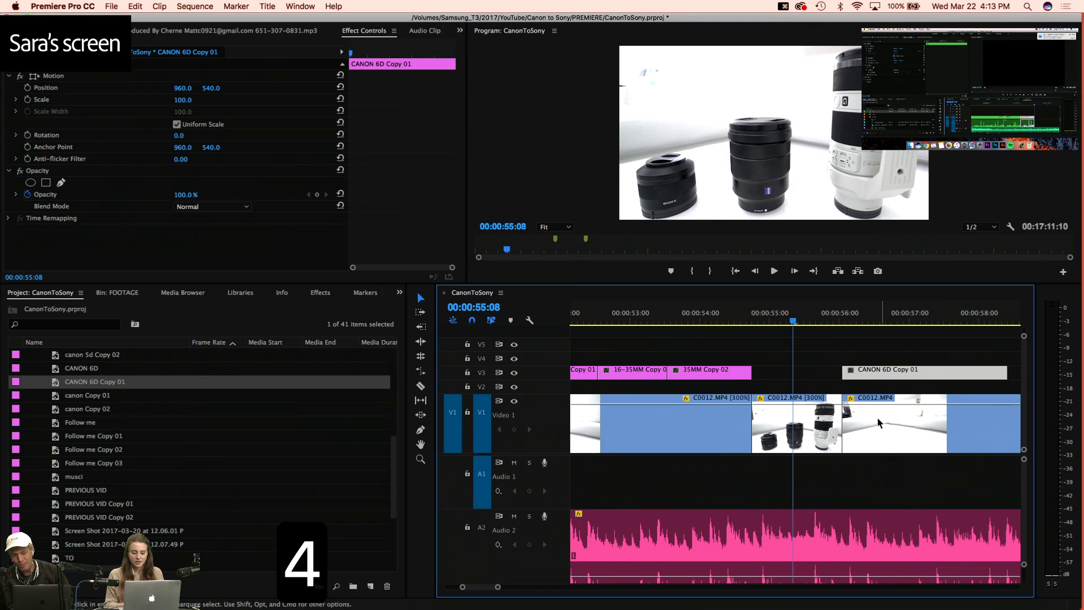
key("3")
key("super+s")
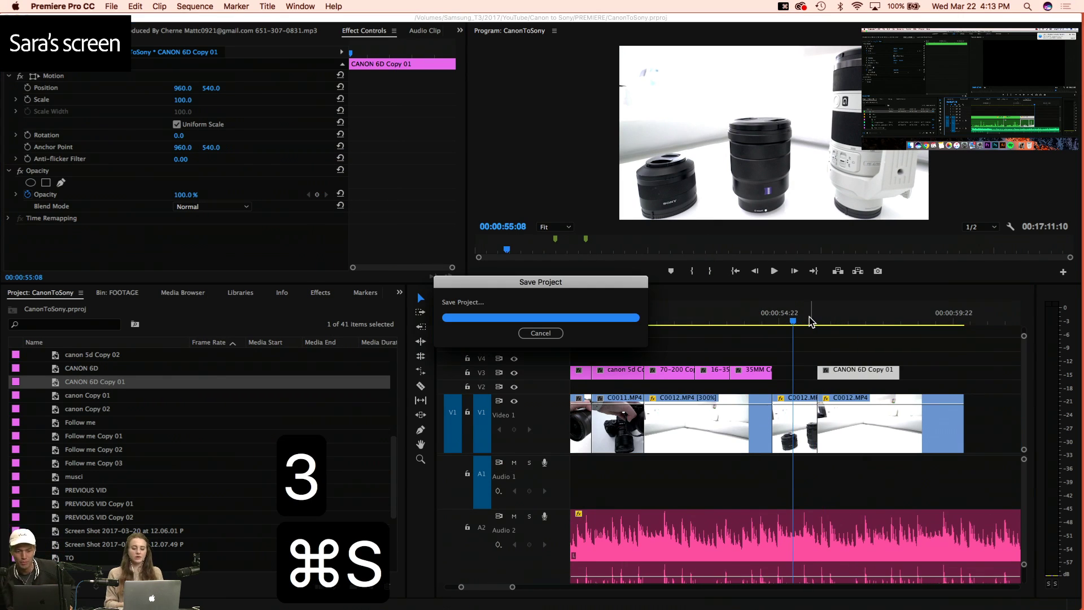
left_click(806, 320)
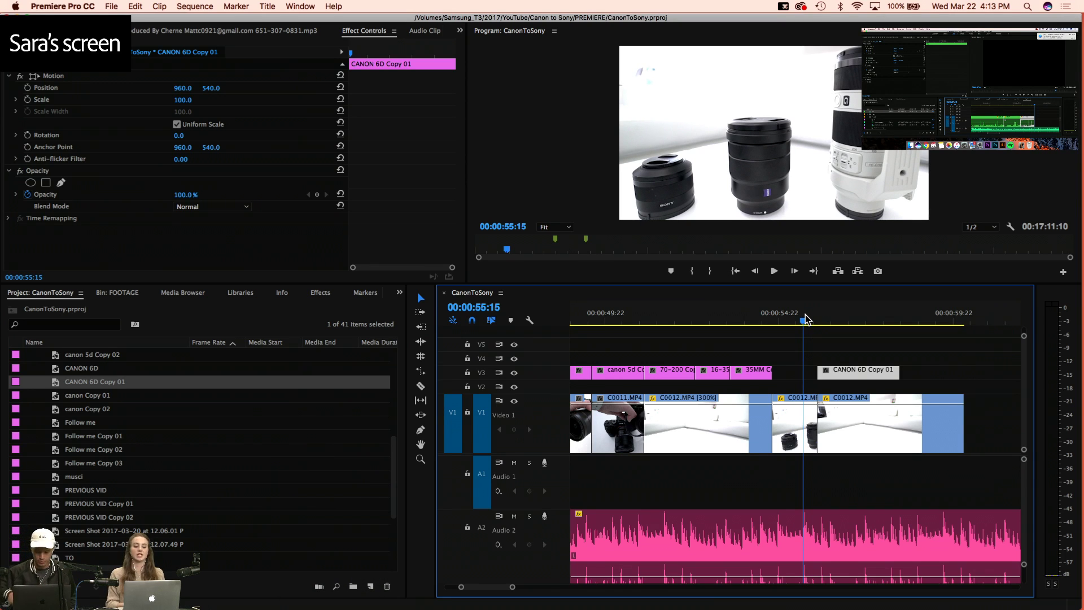
key("4")
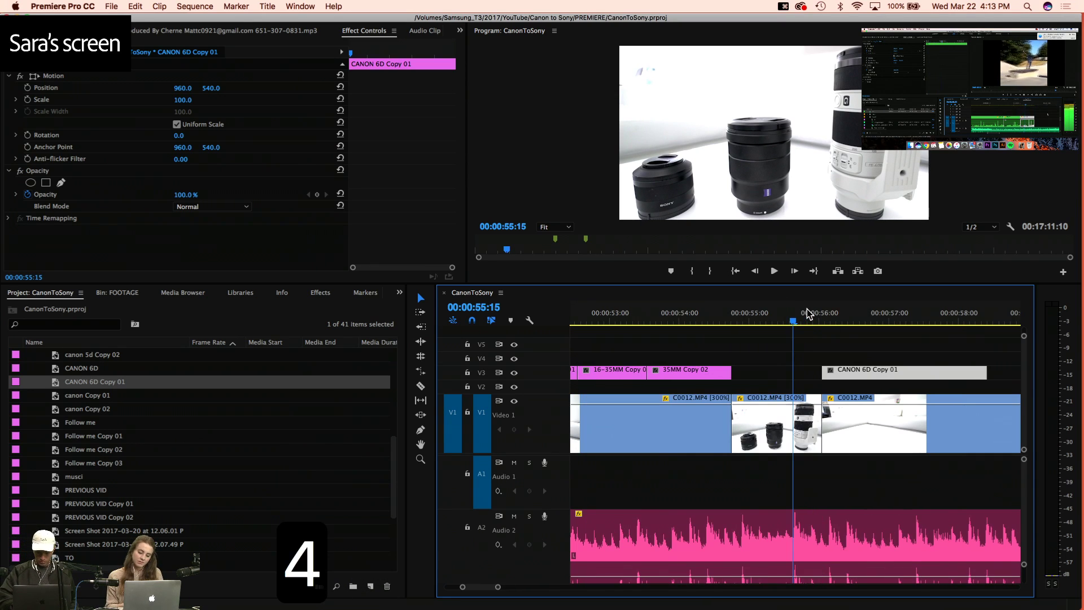
key("space")
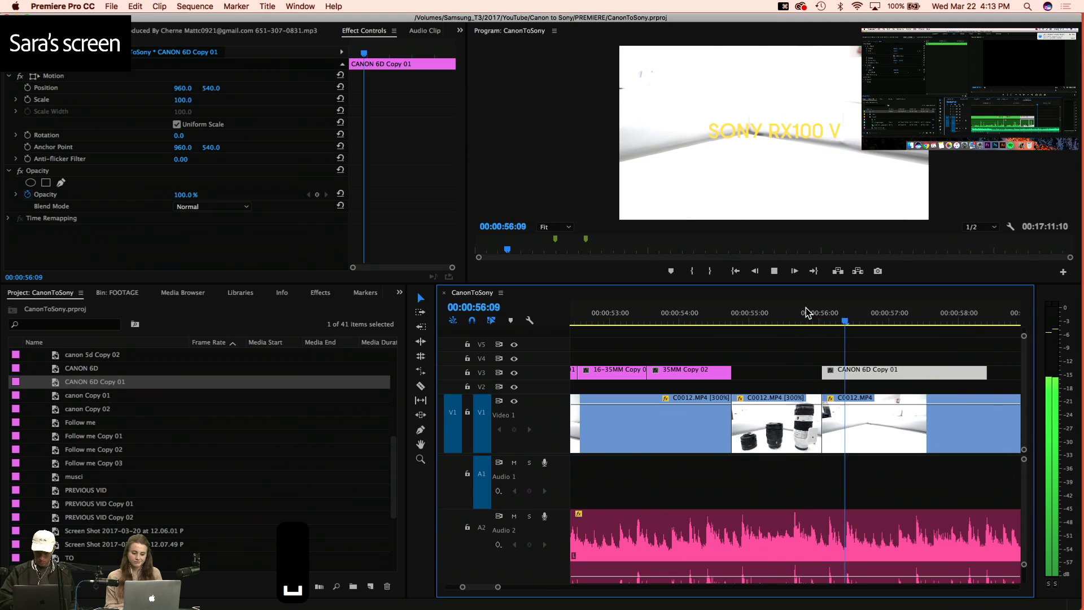
key("space")
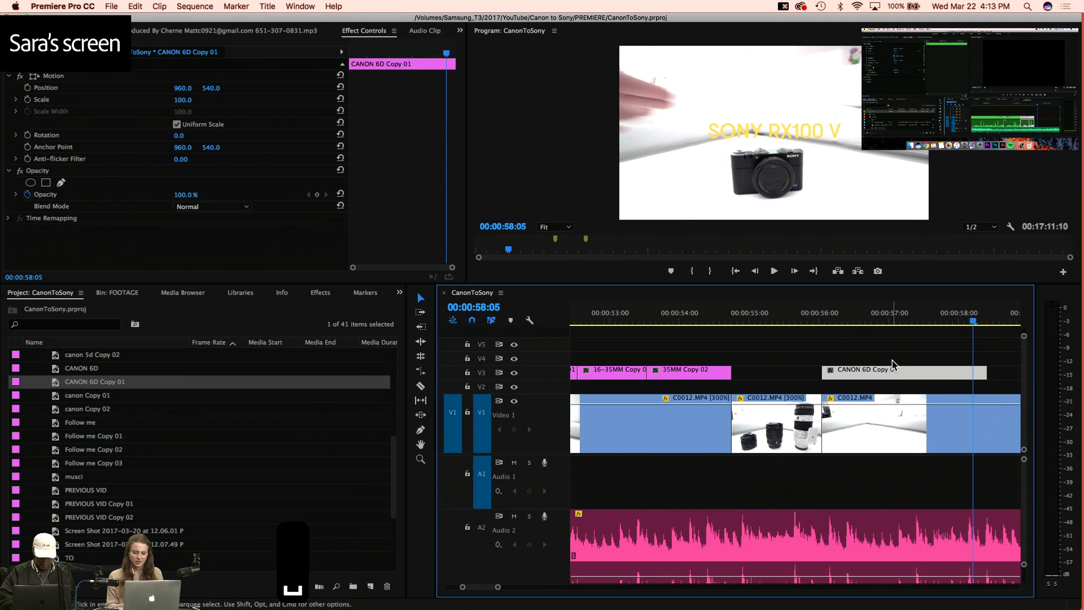
Extend the end of the SONY RX100 V title to about 00:00:58:16 and play the sequence to check its timing
key("3")
left_click_drag(891, 371, 904, 371)
left_click(805, 323)
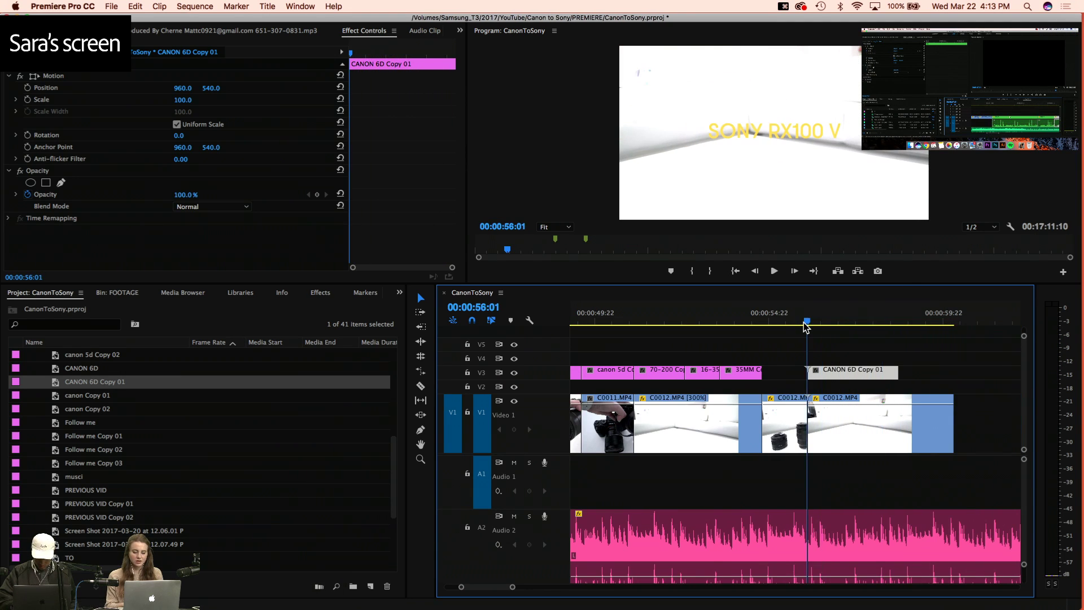
key("4")
left_click(774, 322)
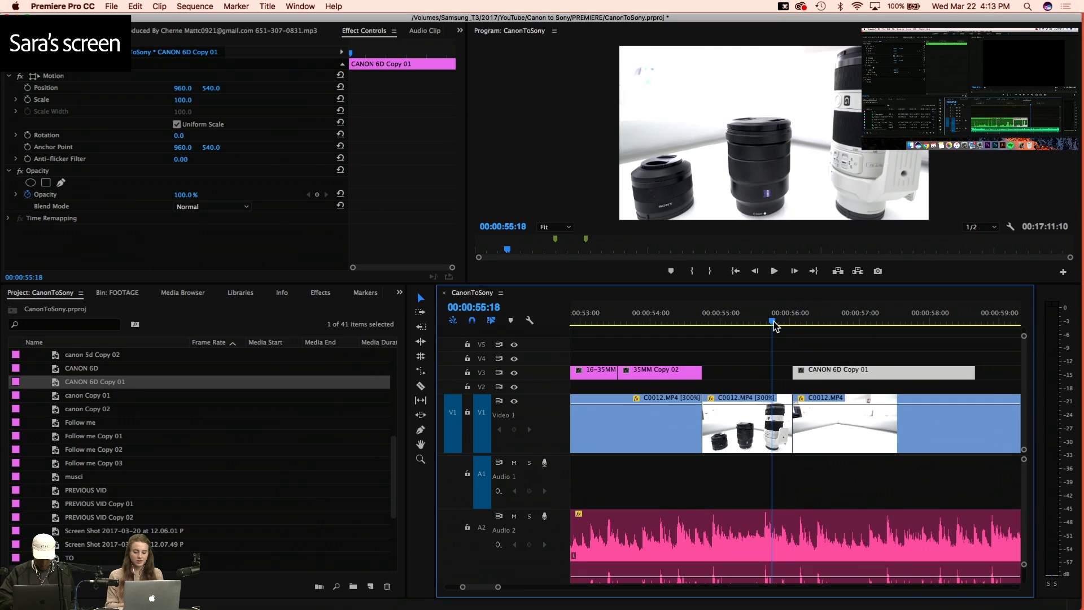
key("space")
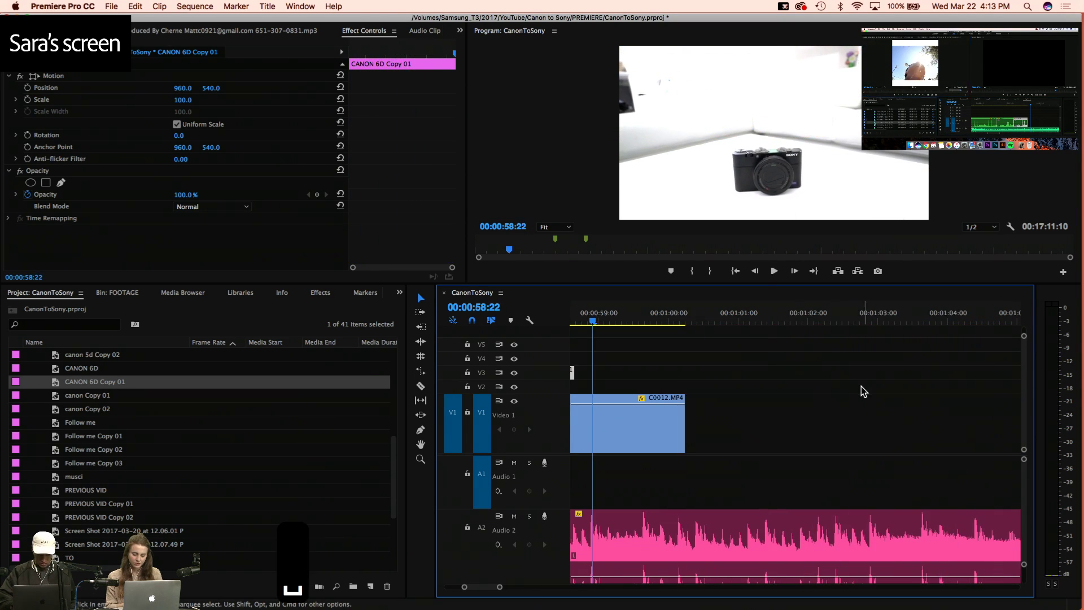
left_click(643, 315)
key("space")
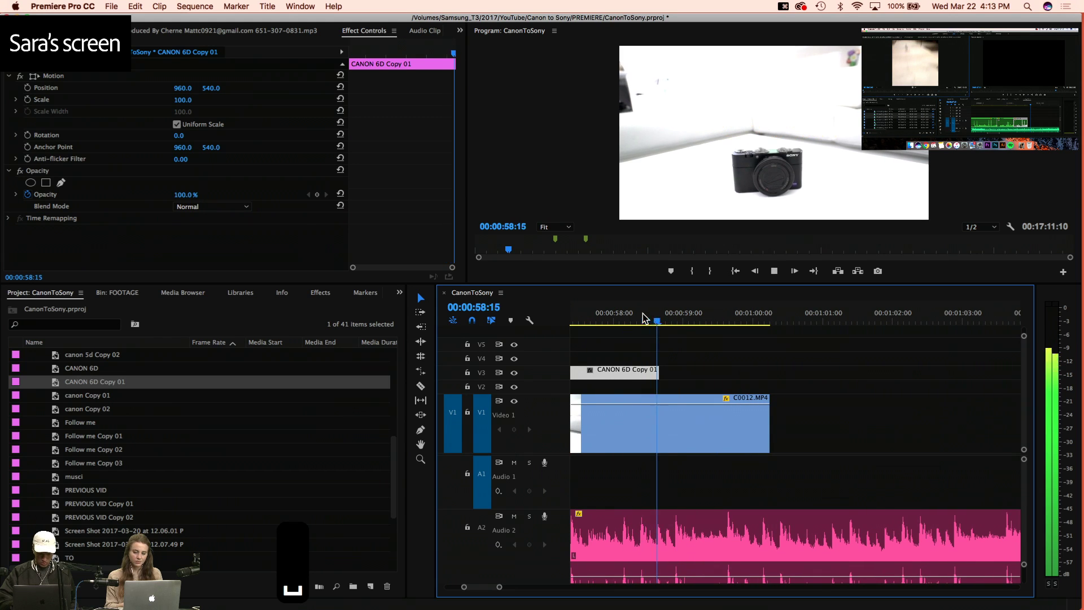
key("space")
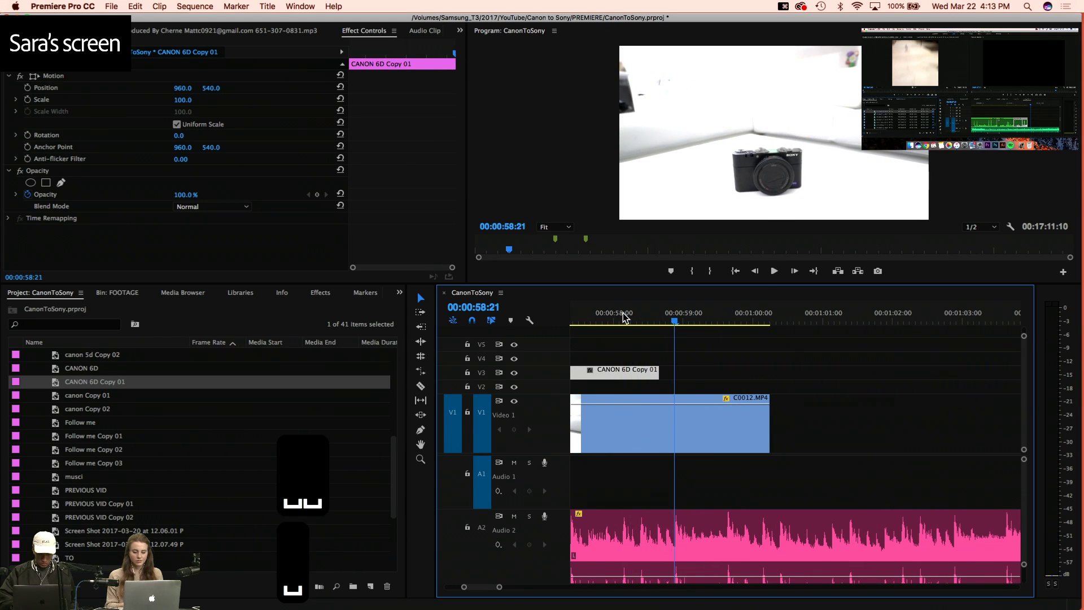
Extend the SONY RX100 V title to about 00:00:59:01 and play around 00:00:58:15 to find the cut point
key("=")
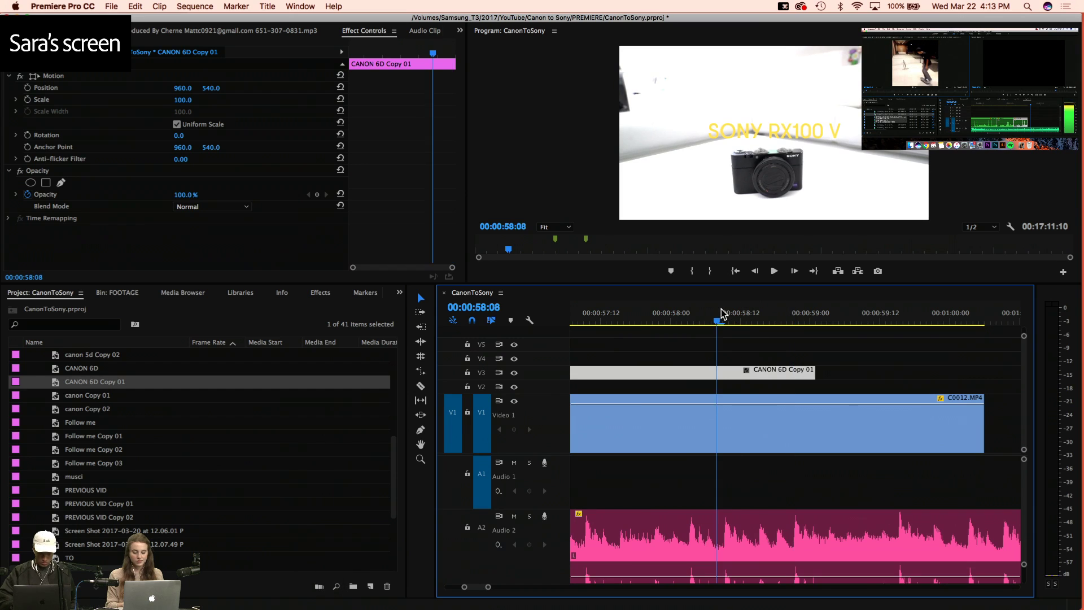
key("space")
key("space")
key("=")
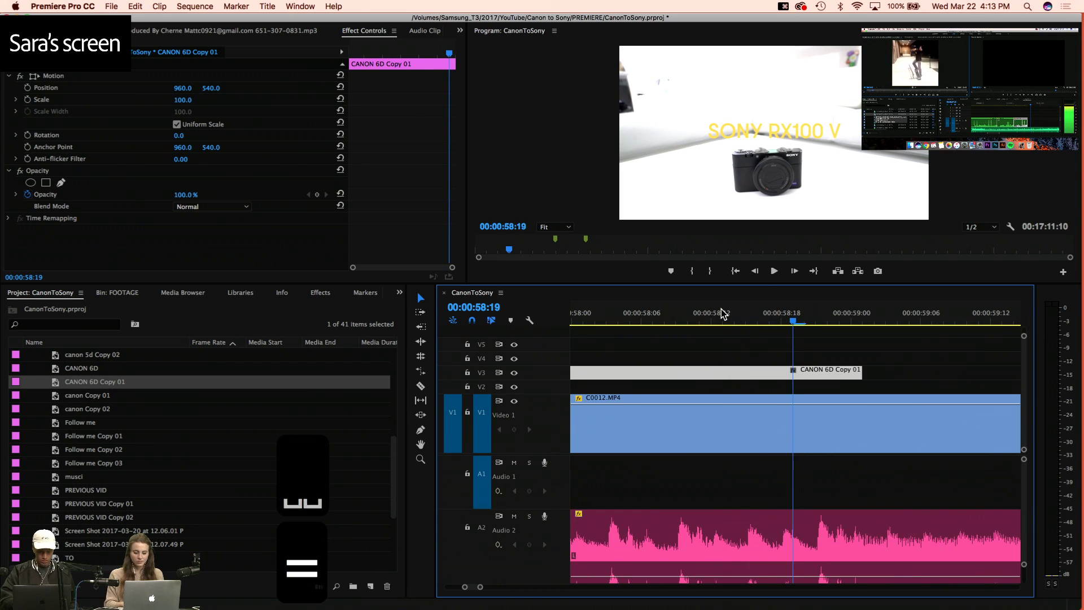
key("Left")
key("Left")
key("Left")
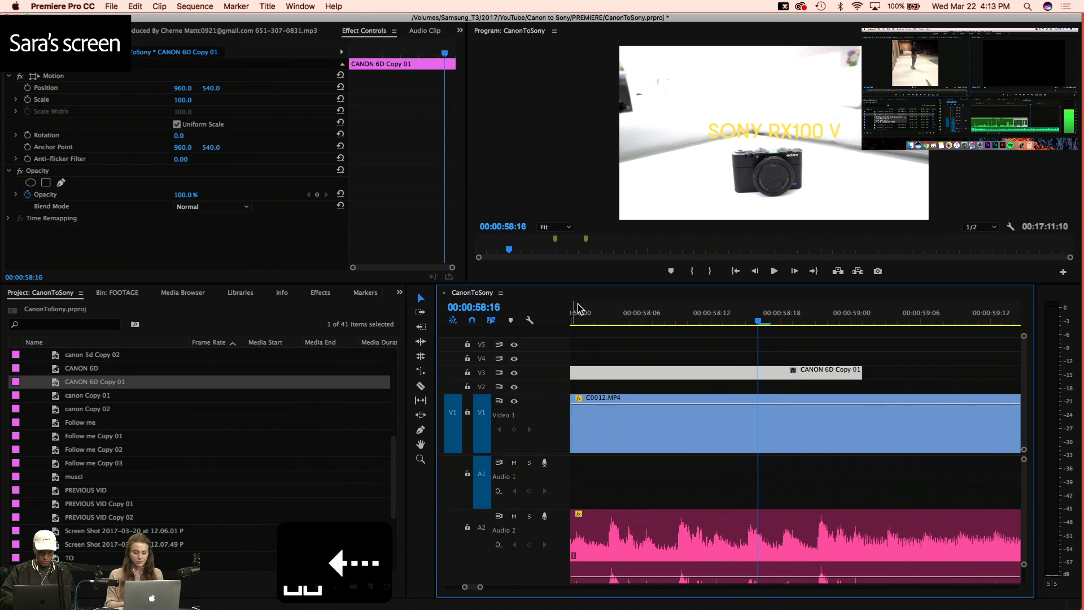
key("space")
key("space")
key("space")
key("space")
key("space")
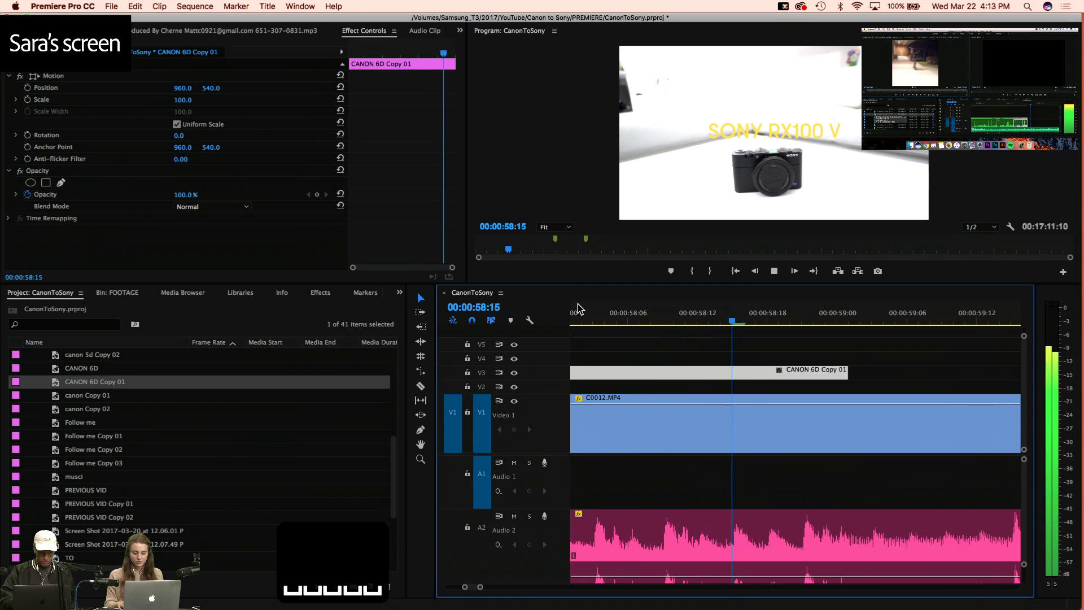
key("space")
Cut a one-frame piece out of the title at 00:00:58:15, copy it, and place the playhead at 00:00:58:16
key("Left")
key("c")
left_click(734, 373)
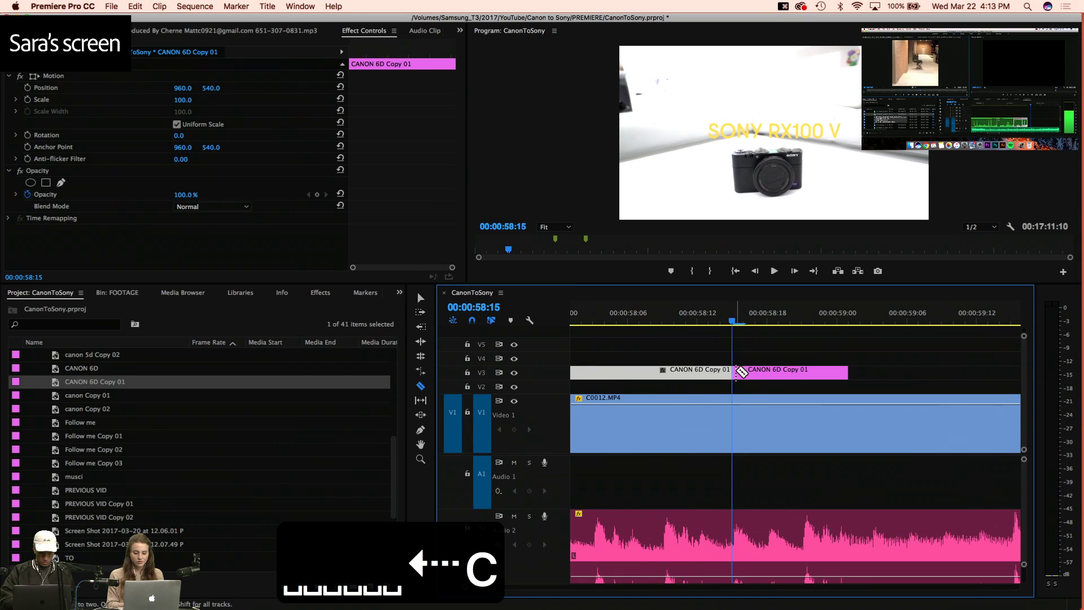
left_click(744, 372)
key("v")
left_click(738, 373)
key("super+c")
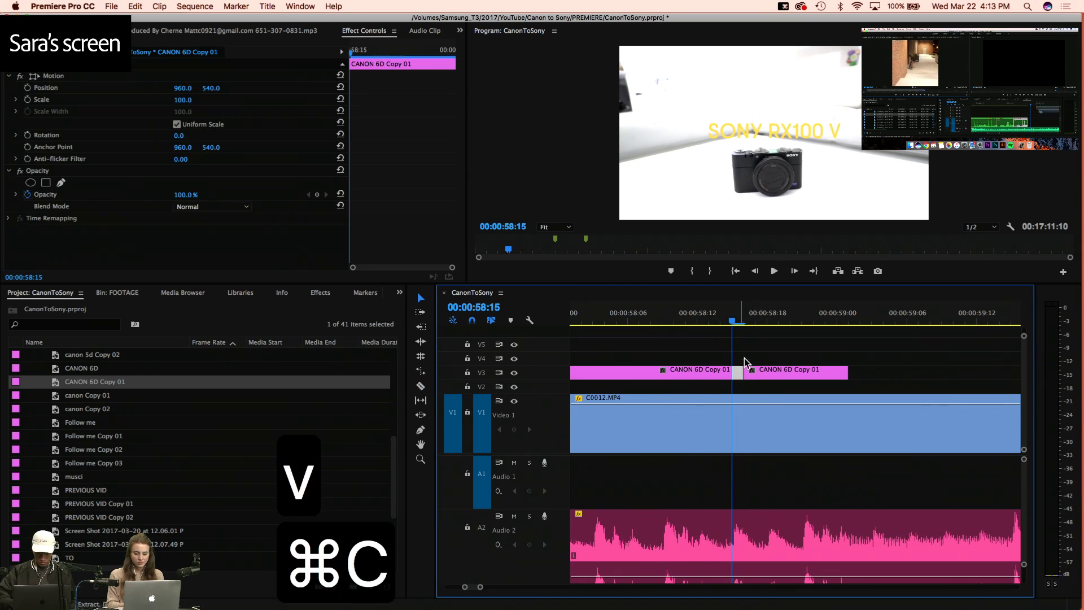
left_click(747, 333)
left_click(748, 319)
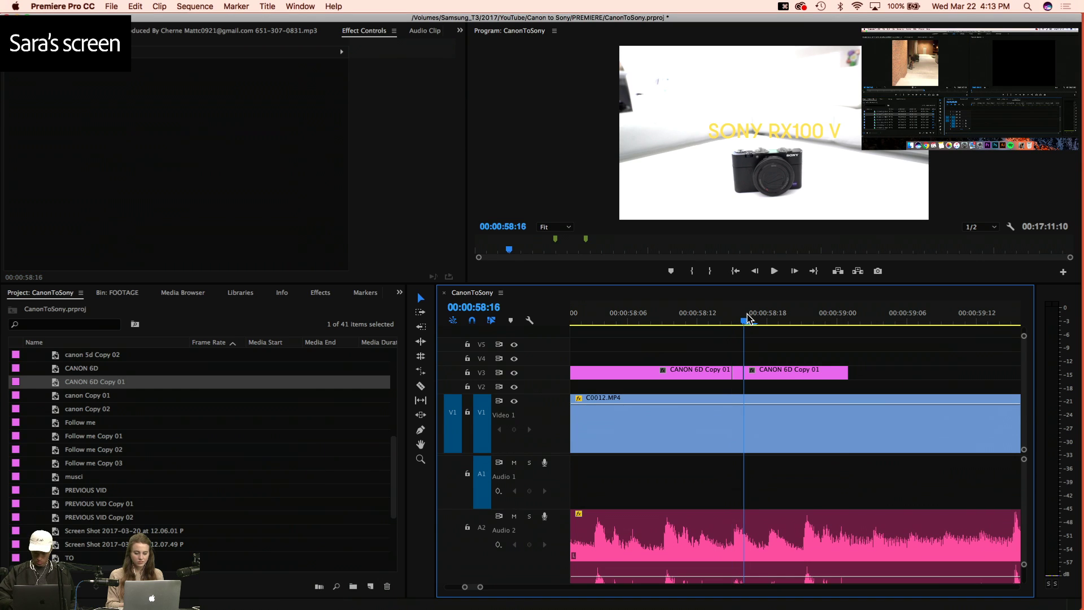
Try to paste the copied one-frame title piece with V2 as the target track
left_click(456, 388)
key("super+v")
key("super+v")
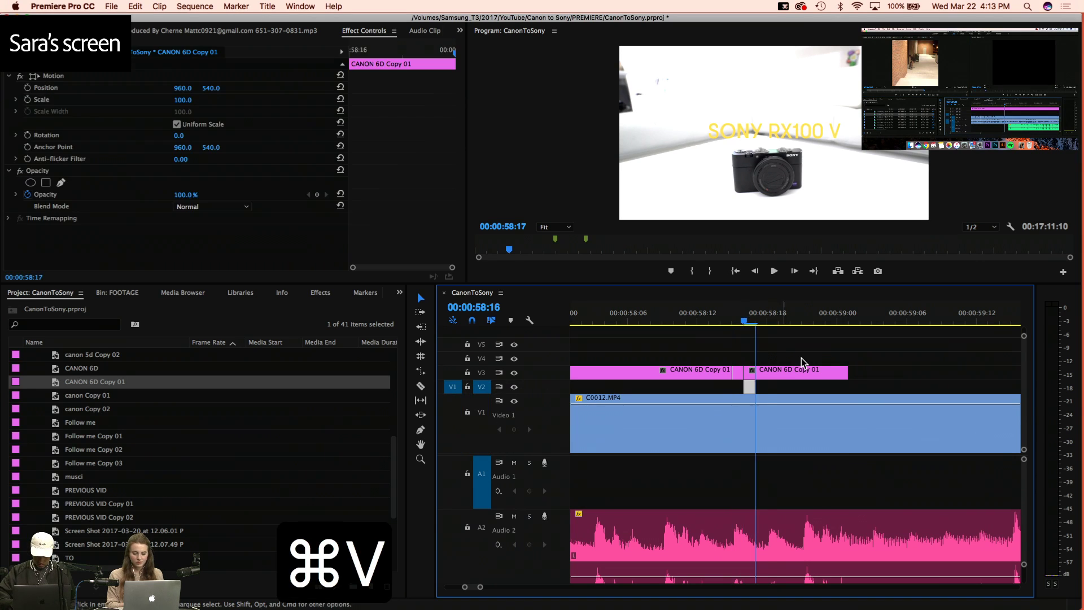
key("super+z")
key("super+z")
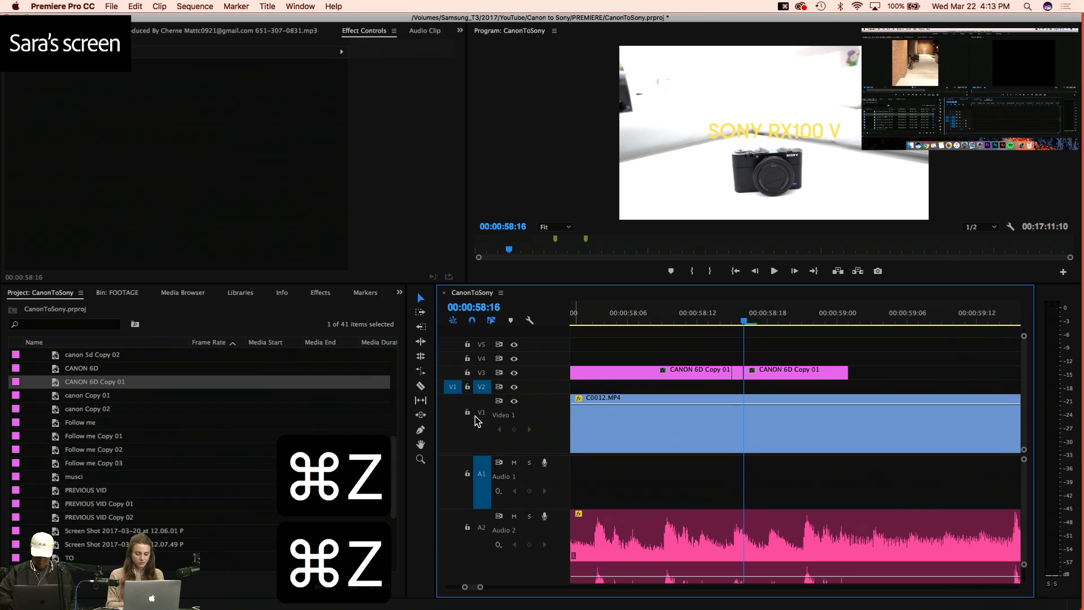
key("super+v")
key("super+z")
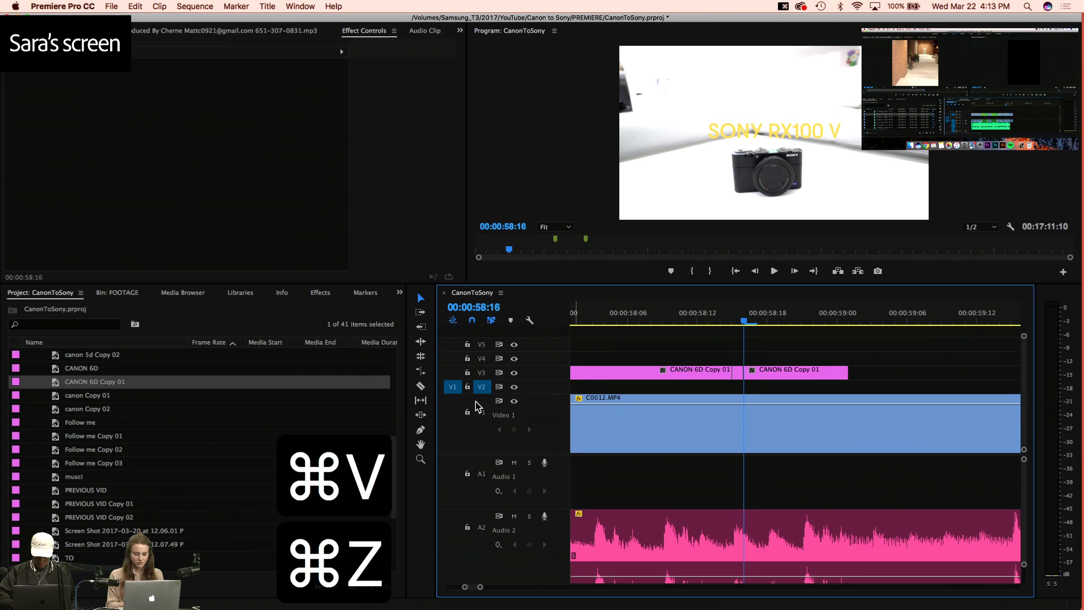
Target track V3 and paste the one-frame title piece nine times in a row, from 00:00:58:16 to 00:00:59:01
left_click(482, 373)
left_click(452, 373)
key("super+v")
key("super+v")
key("super+v")
key("super+v")
key("super+v")
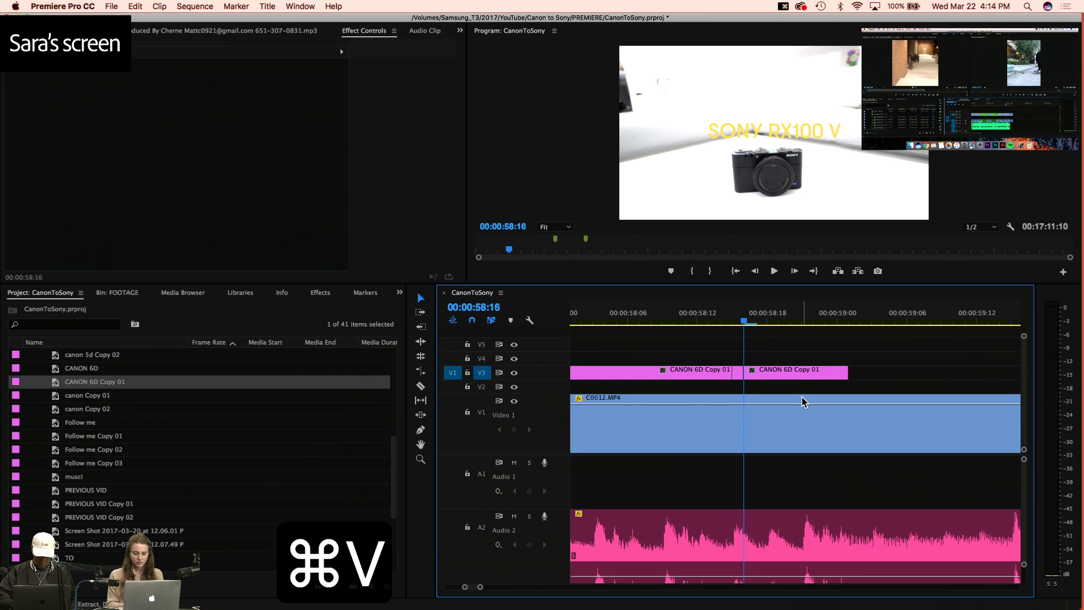
key("super+v")
key("super+v")
key("super+v")
key("super+v")
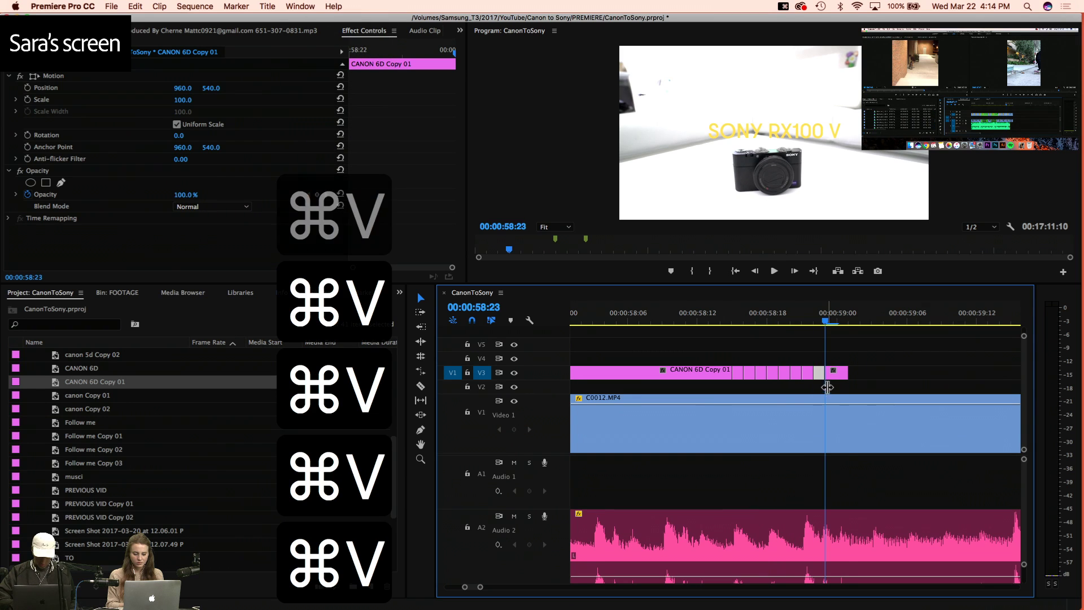
Delete every other one-frame title piece from 00:00:58:15 onward plus the last two, leaving four spaced pieces for a flicker effect
left_click(737, 373)
key("2")
left_click(762, 373)
key("2")
left_click(784, 375)
key("2")
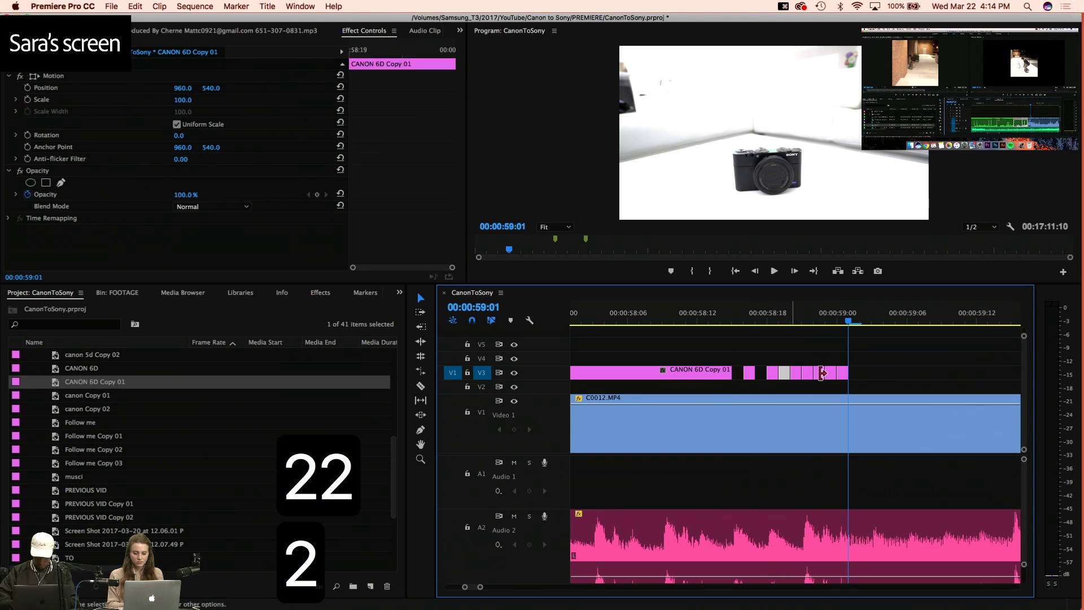
left_click(809, 374)
key("2")
left_click(830, 375)
key("2")
left_click(845, 375)
key("2")
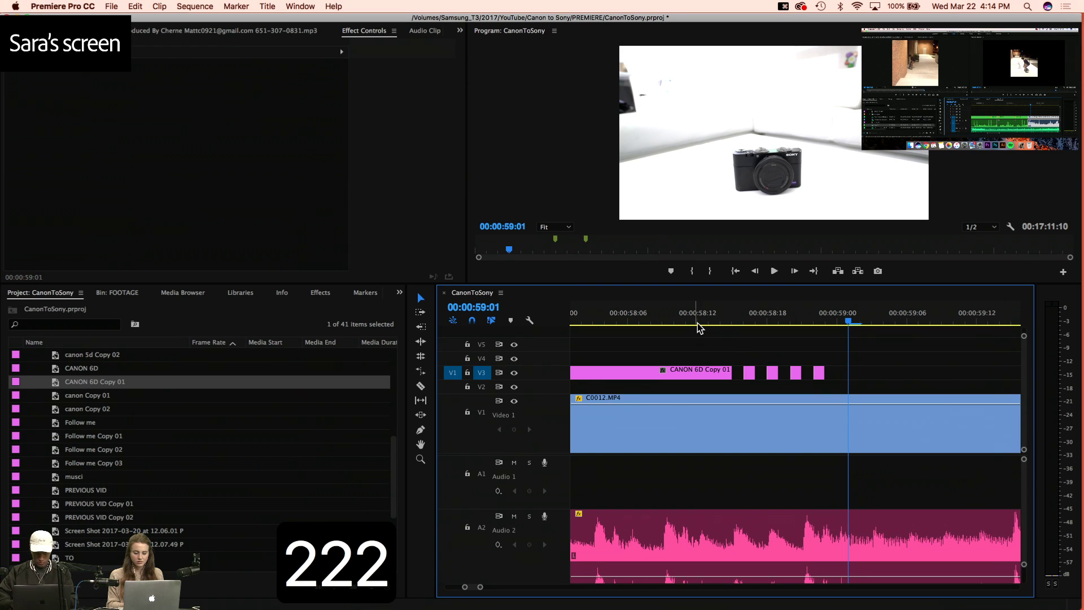
Play the flickering title from about 00:00:58:12, delete its last one-frame piece, and replay the ending
left_click(699, 323)
key("space")
key("space")
left_click(696, 323)
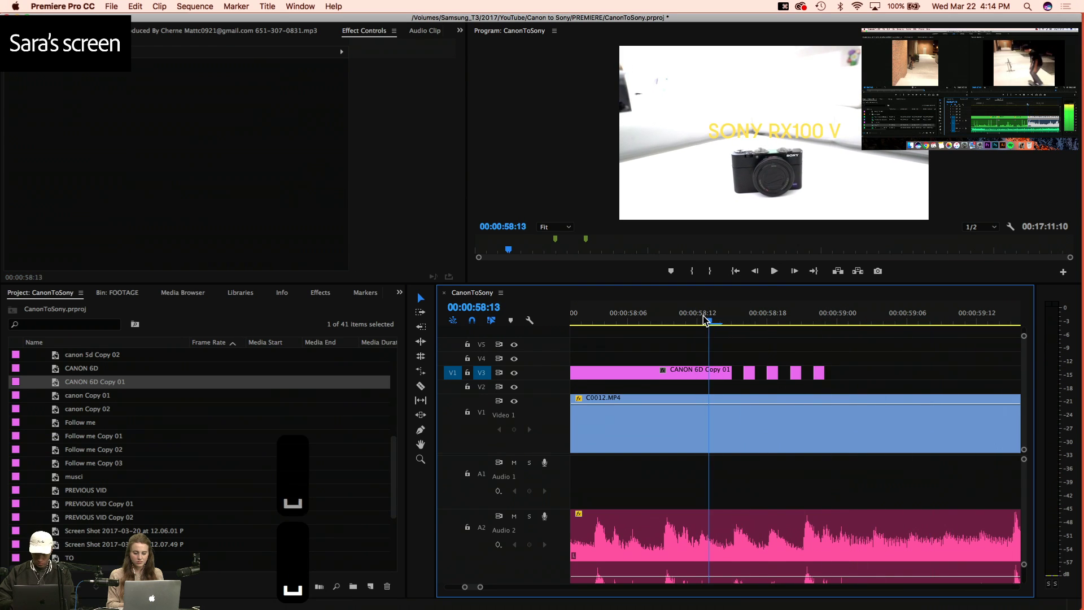
key("space")
key("space")
left_click(820, 373)
key("2")
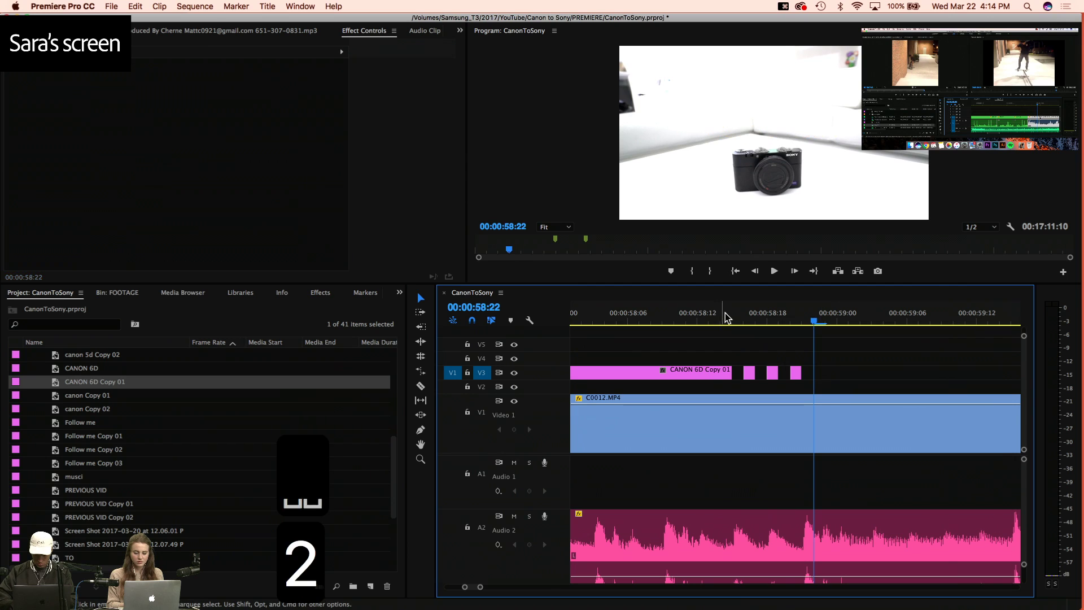
left_click(709, 316)
key("space")
key("space")
Split the last C0012 clip at 00:00:58:21, where the final title piece ends, and select the part after the cut
left_click(815, 316)
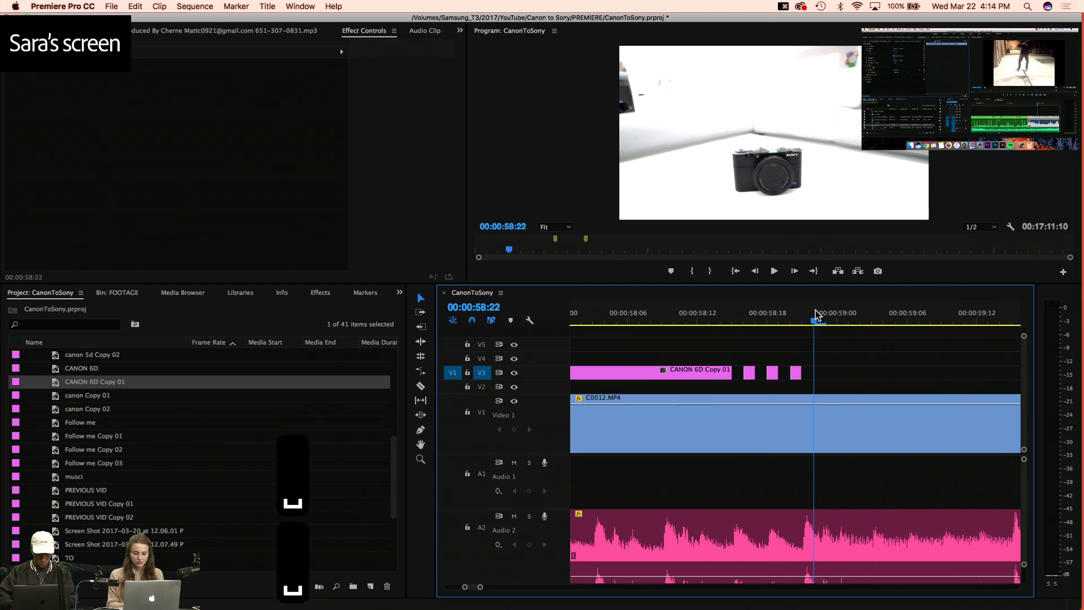
key("c")
left_click(804, 424)
key("v")
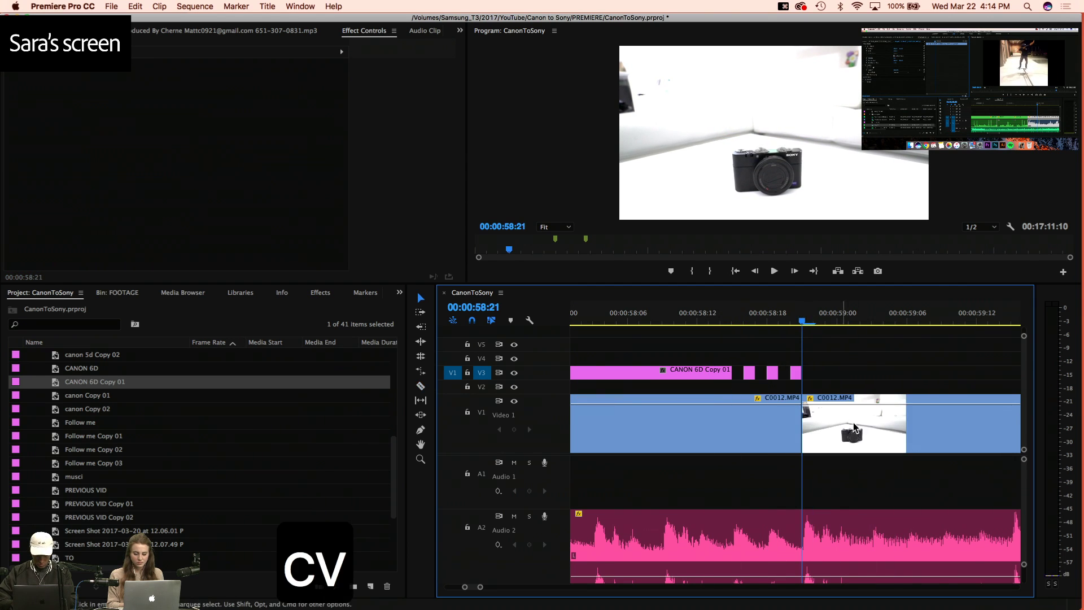
key("3")
key("3")
left_click(834, 427)
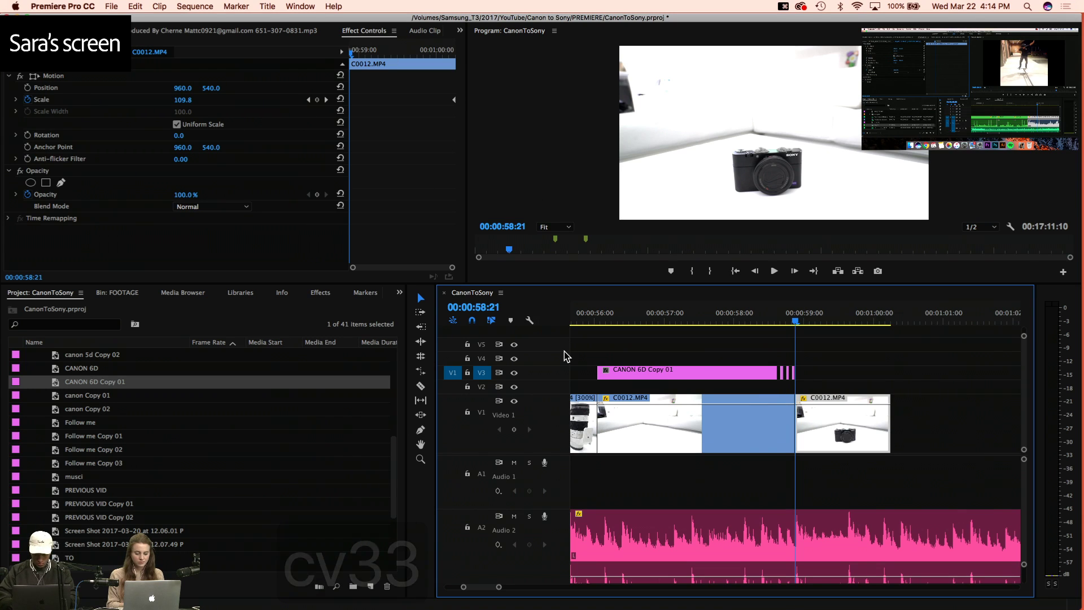
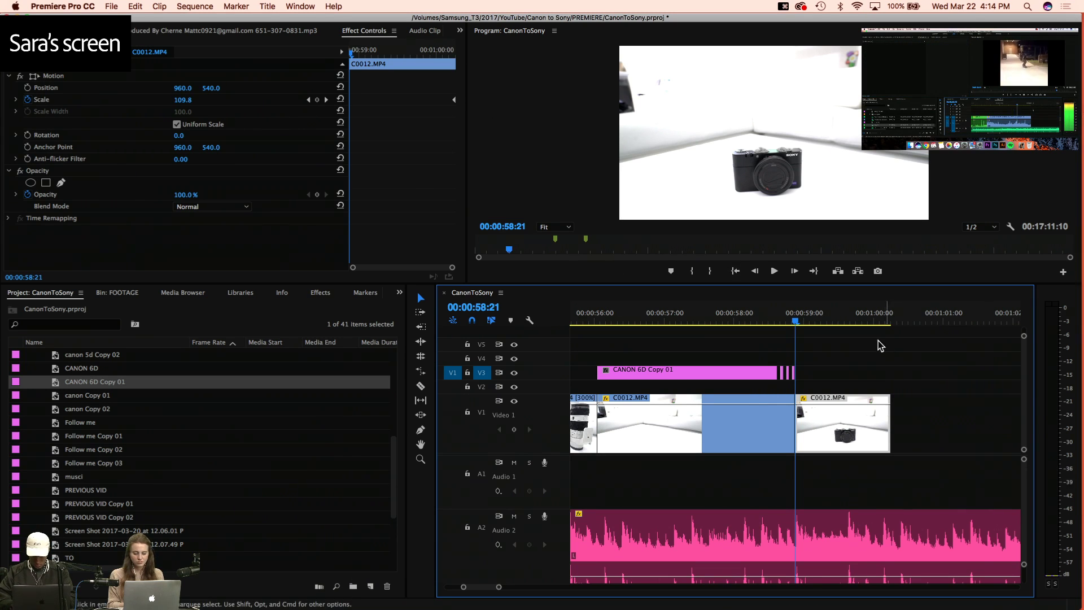
Undo the last cut in the C0012.MP4 clip, play that section and save the project
left_click(785, 322)
key("super+z")
key("space")
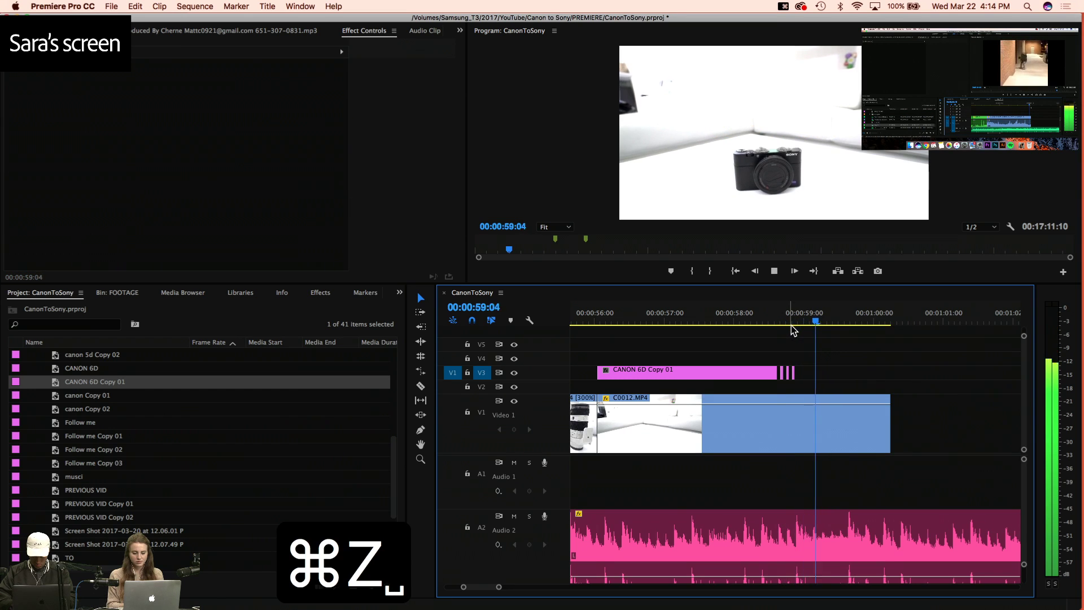
key("space")
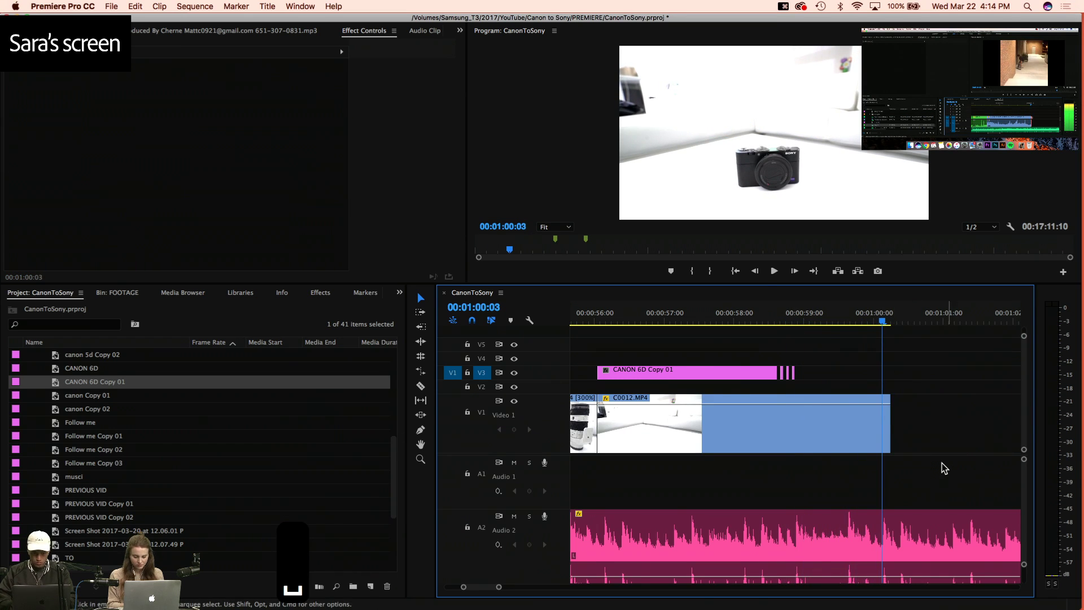
key("3")
key("3")
key("3")
key("super+s")
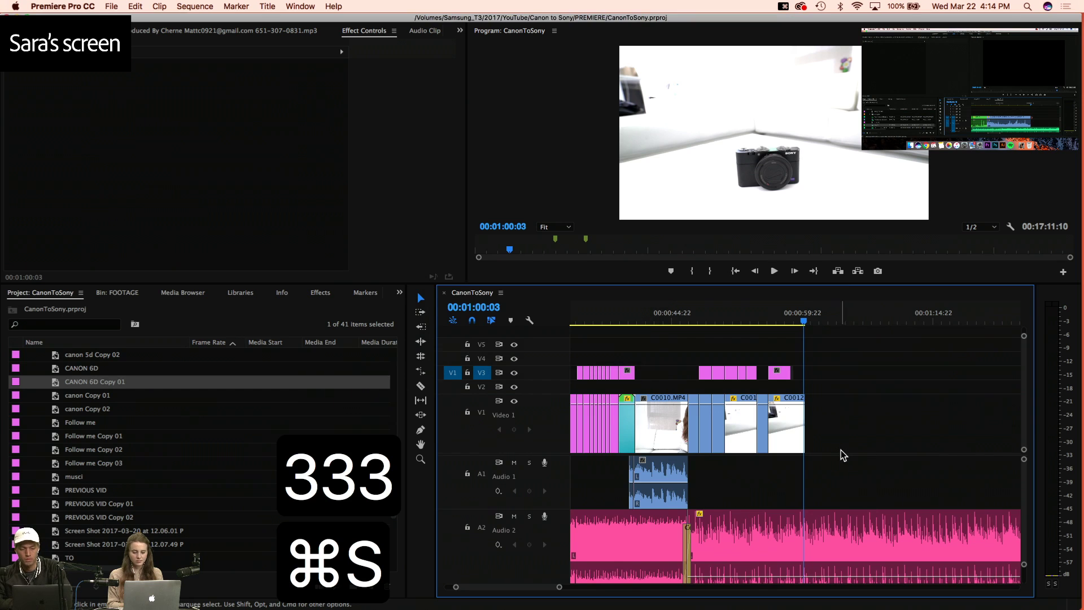
Add two volume keyframes to the music near 00:01:00, lowering its level to -10.65 dB from the second one, and play it back
key("3")
key("3")
key("4")
key("4")
key("4")
key("4")
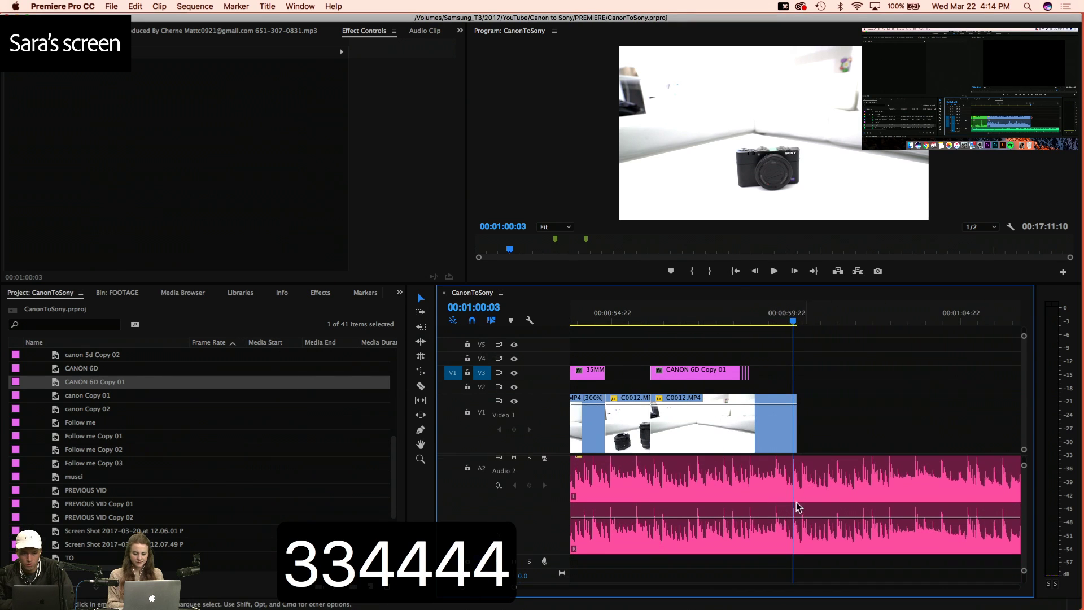
left_click(765, 518, "super")
left_click(786, 518, "super")
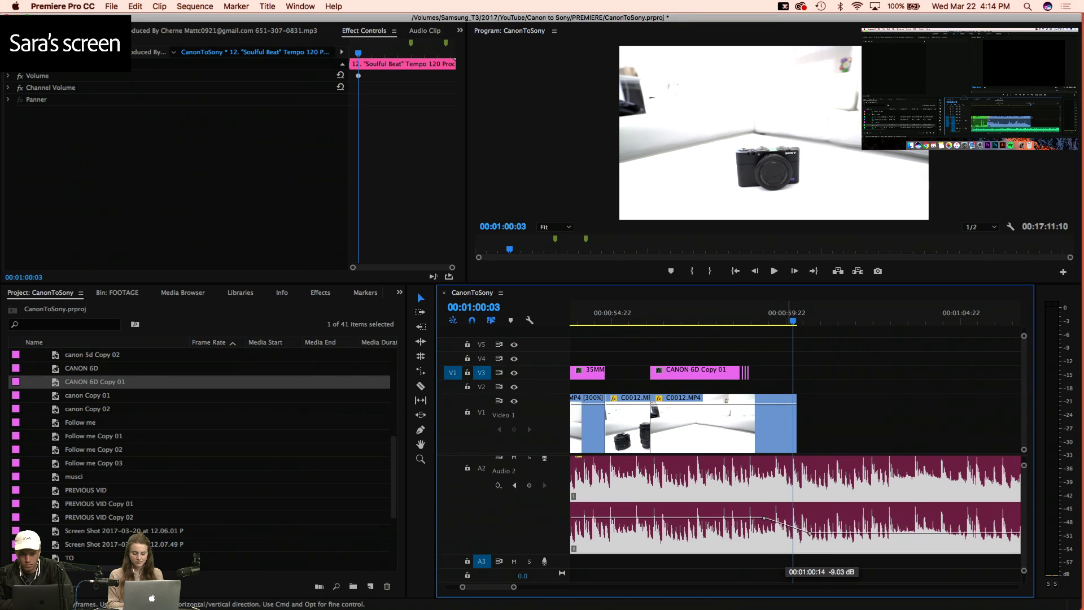
left_click(735, 314)
key("space")
key("4")
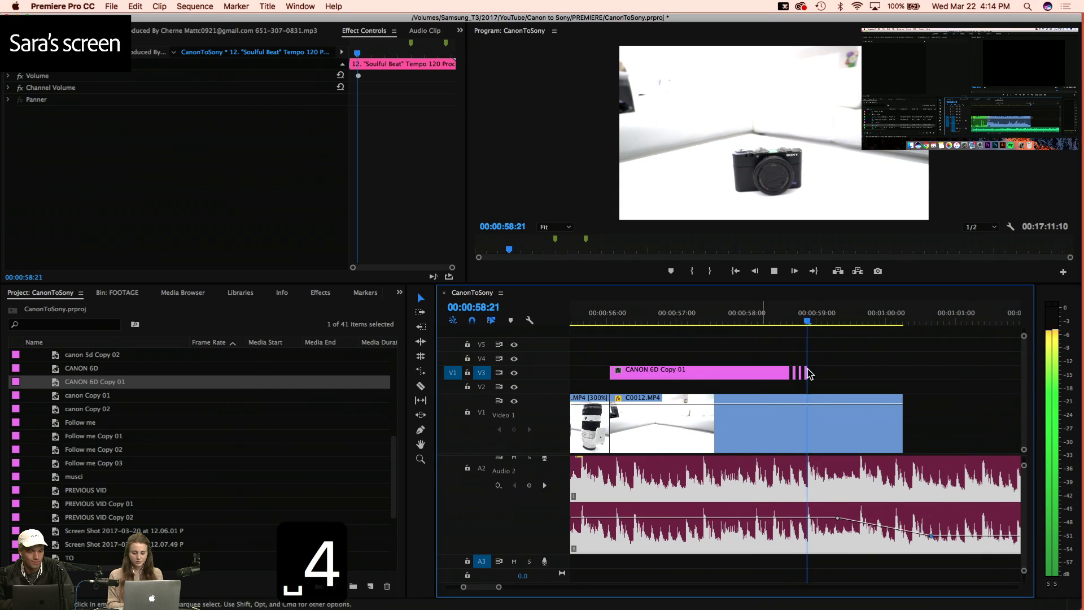
key("space")
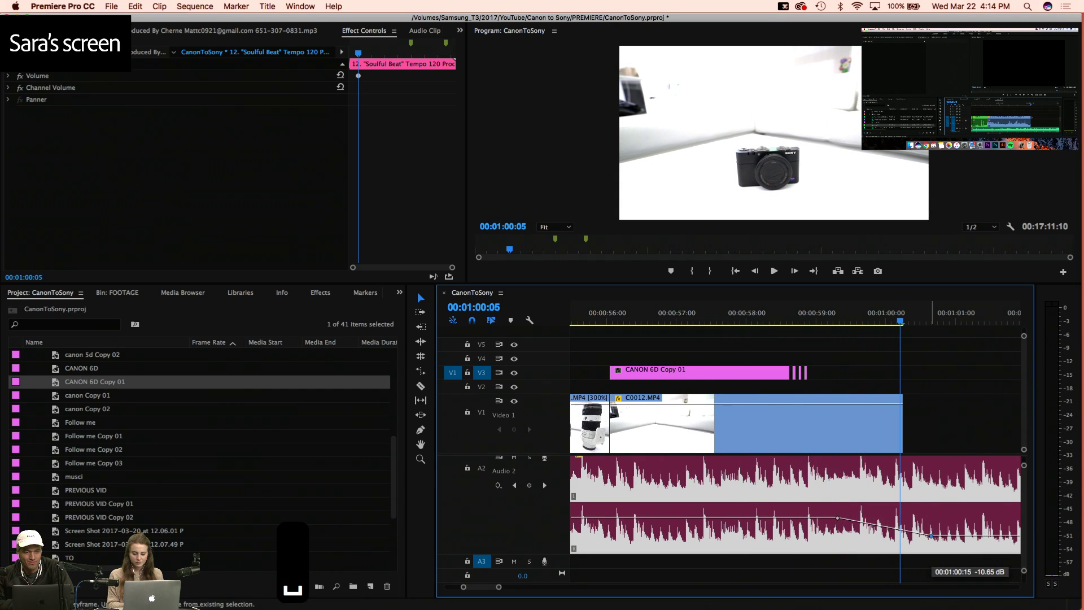
key("space")
Cut the music on the Audio 2 track about 30 seconds past the playhead and delete the part after the cut
key("3")
key("3")
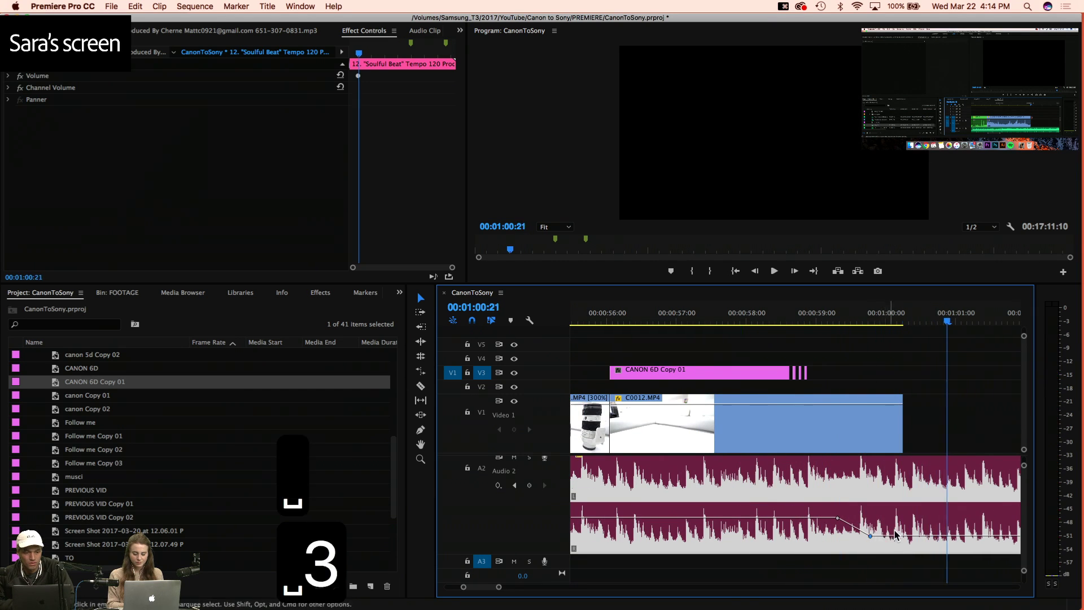
key("3")
key("3")
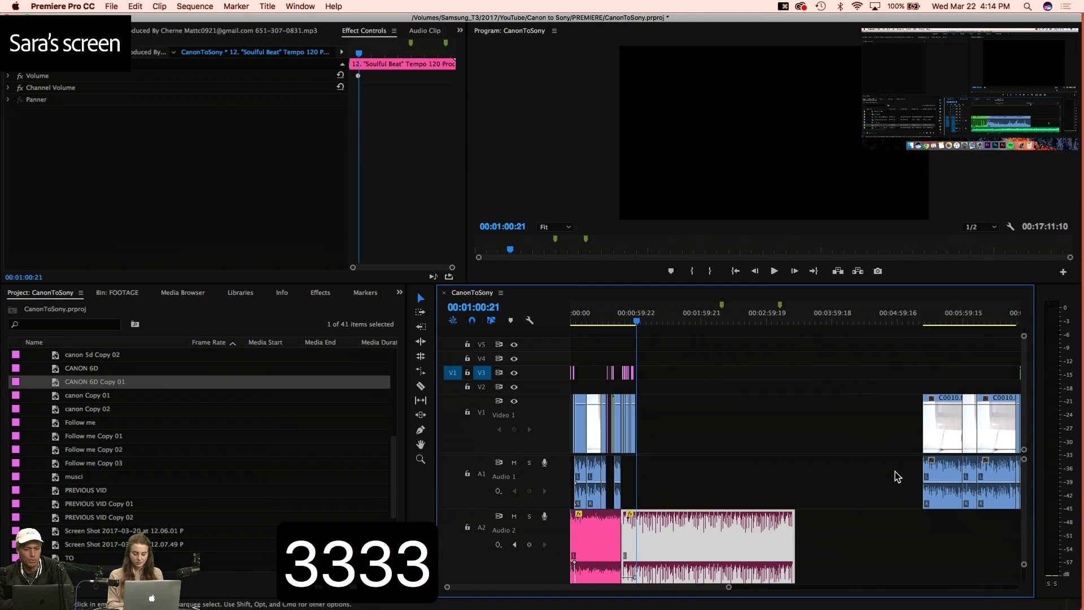
key("c")
left_click(668, 547)
key("v")
key("2")
Select every clip after the gap on all tracks and move them together back toward the end of the camera shots
key("a")
left_click(901, 433)
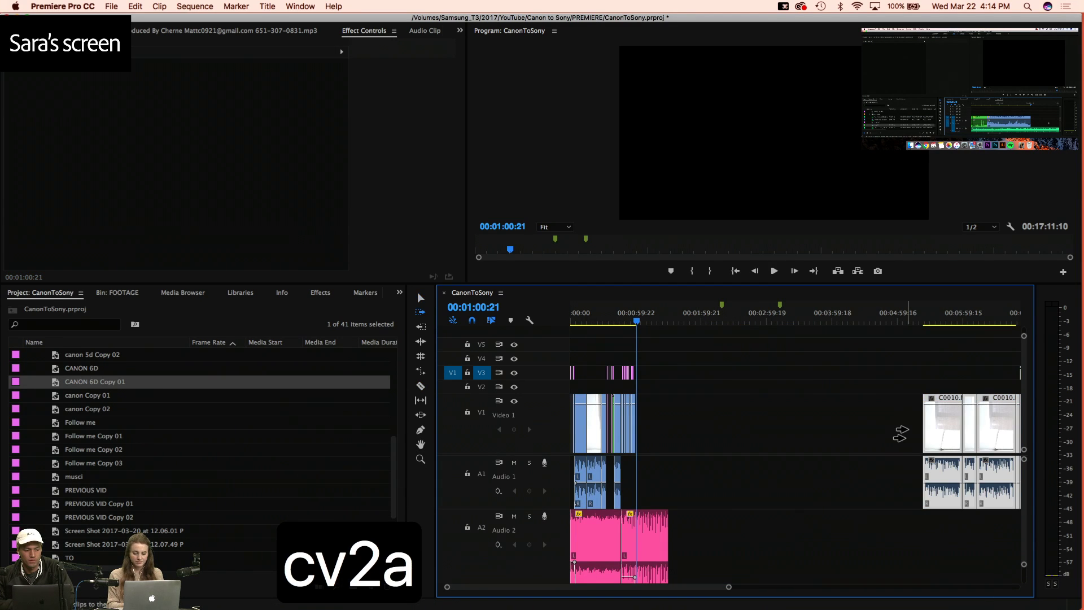
key("v")
key("a")
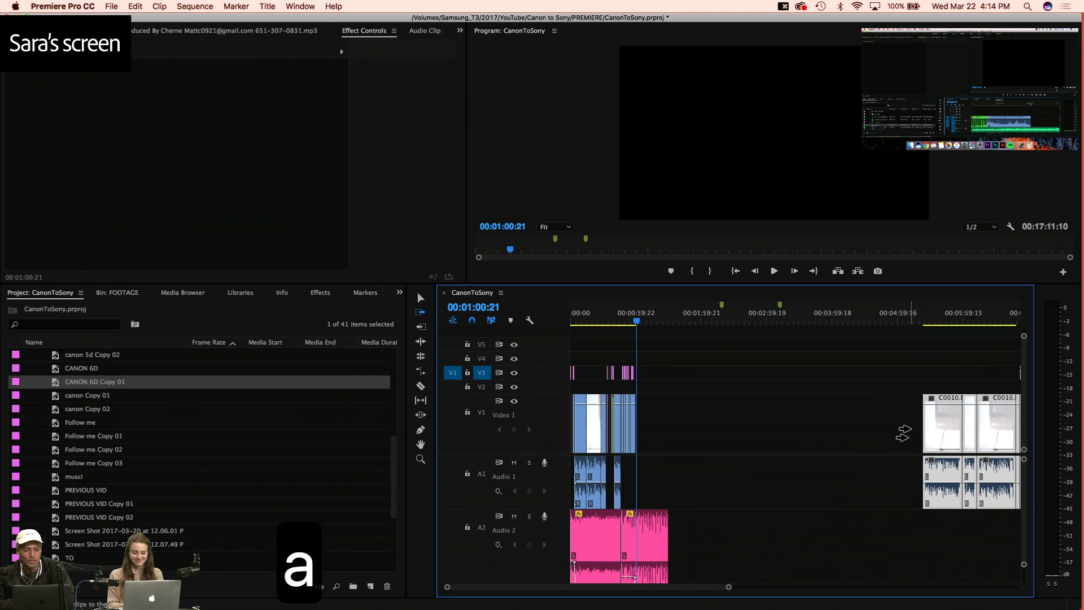
key("v")
left_click_drag(935, 434, 673, 435)
key("4")
key("4")
key("4")
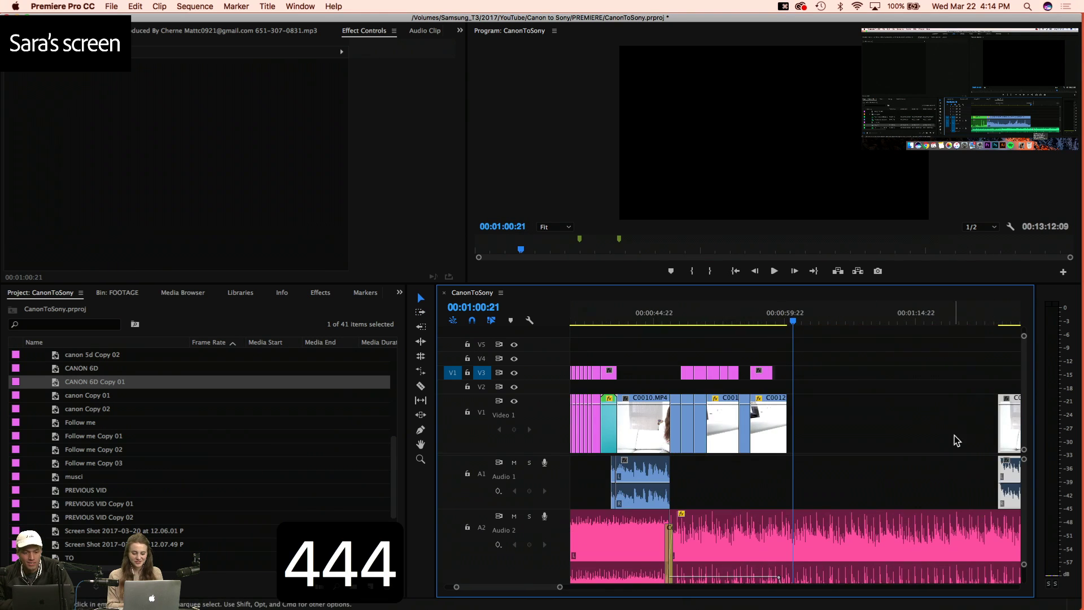
scroll(937, 446, "right", 2)
left_click_drag(965, 438, 779, 440)
Shift the selected clips earlier so C0010.MP4 starts directly at the end of the last C0012.MP4 clip
key("3")
key("3")
key("3")
key("3")
key("3")
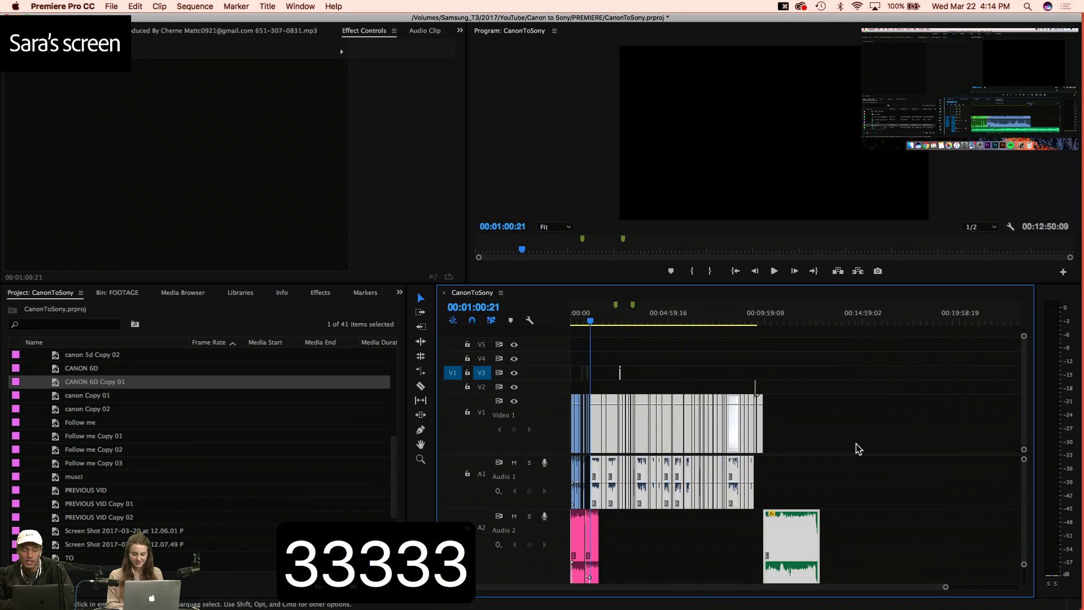
key("4")
key("4")
key("4")
key("4")
key("4")
key("4")
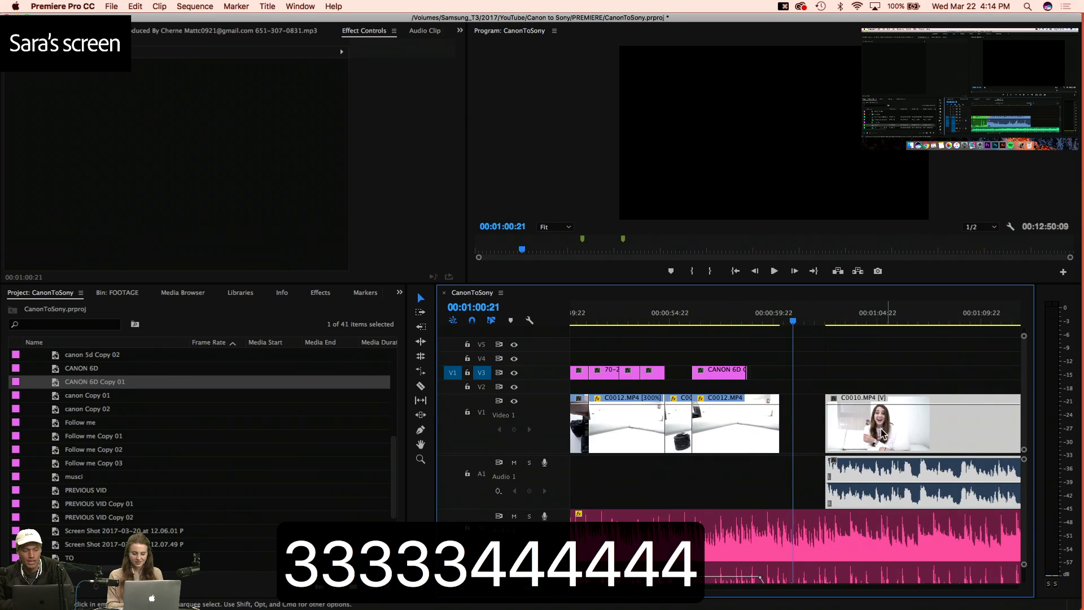
left_click_drag(887, 435, 842, 435)
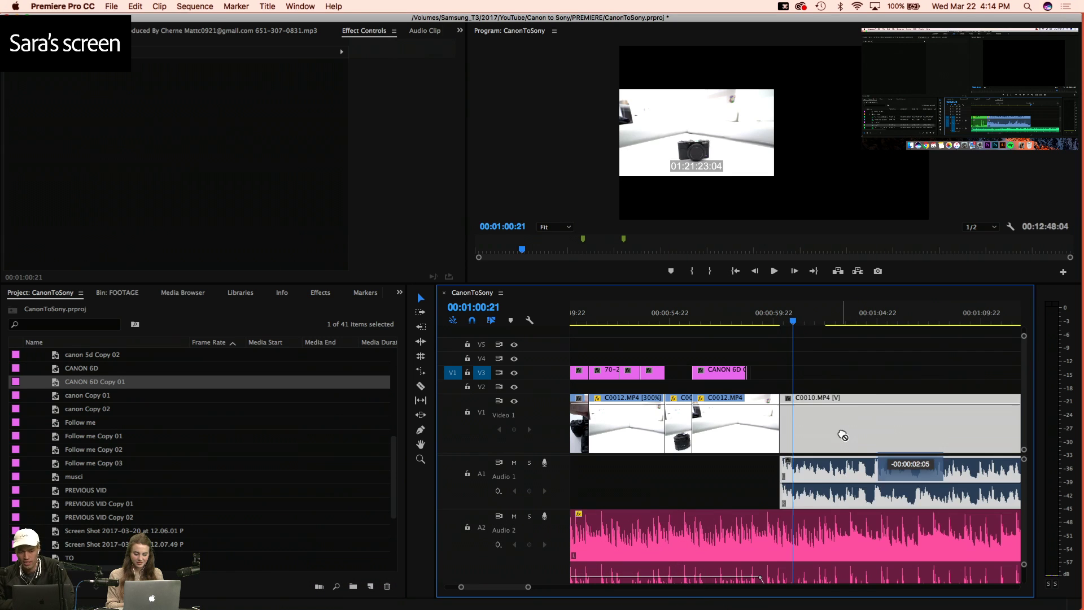
Play the transition from 00:00:59:08 and trim about one second off the start of C0010.MP4's video, keeping its audio
key("v")
left_click_drag(750, 317, 785, 344)
left_click(762, 324)
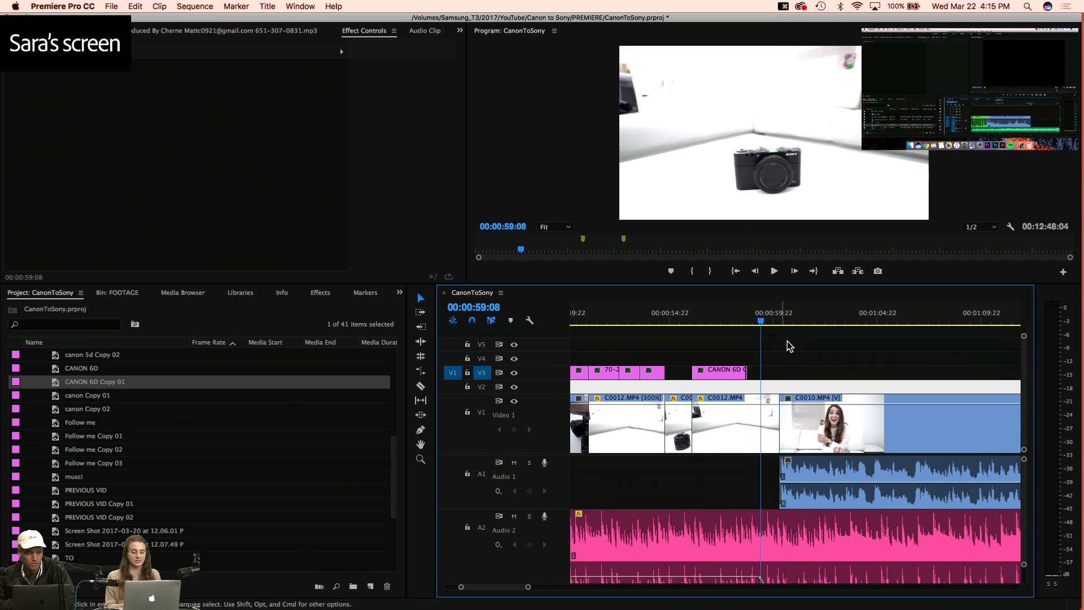
key("space")
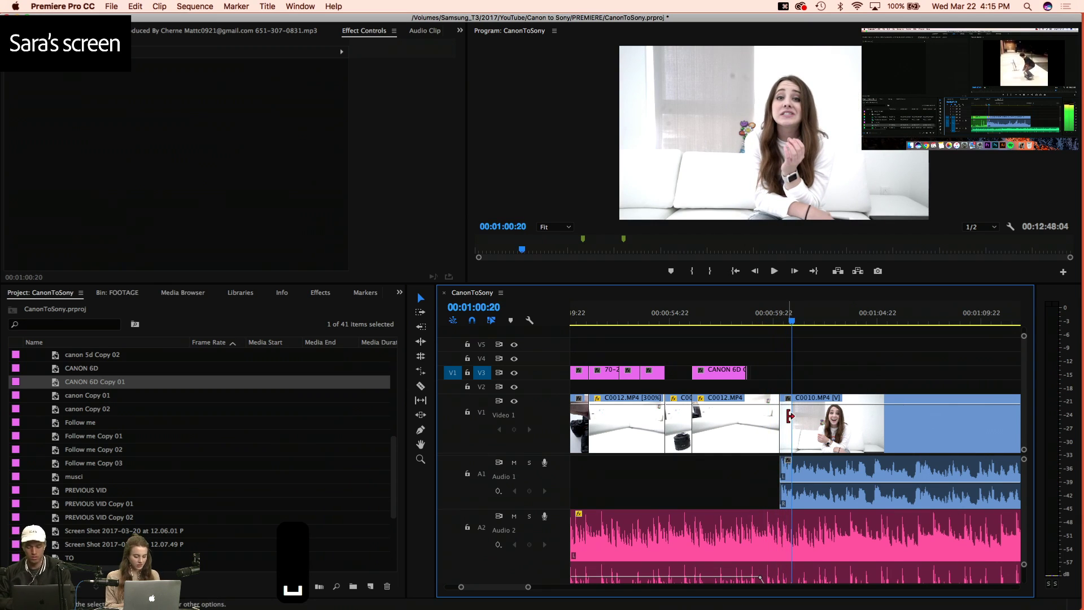
left_click_drag(790, 421, 823, 432)
Select C0010.MP4 and all clips after it and move them earlier to close the video gap after C0012.MP4
key("a")
key("v")
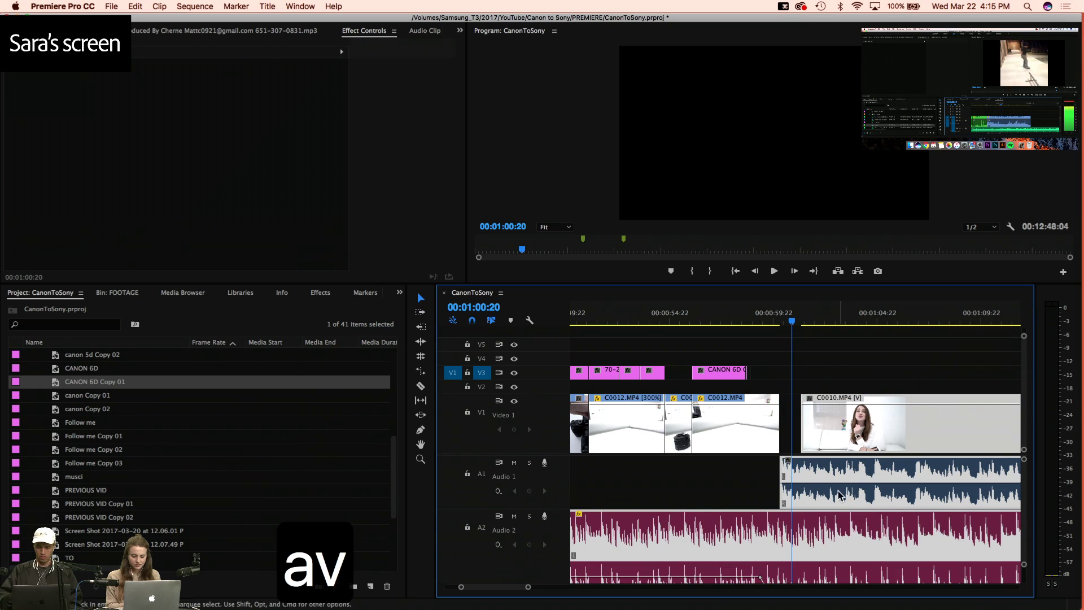
key("3")
key("3")
key("3")
key("3")
key("3")
key("3")
key("4")
key("4")
key("4")
key("4")
key("4")
key("4")
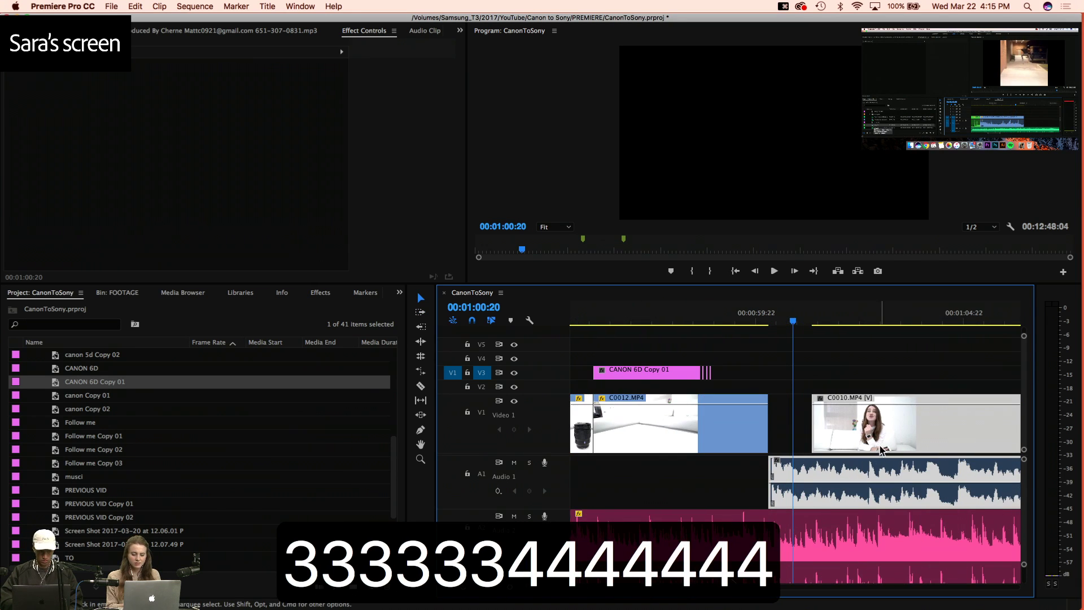
left_click_drag(883, 450, 838, 452)
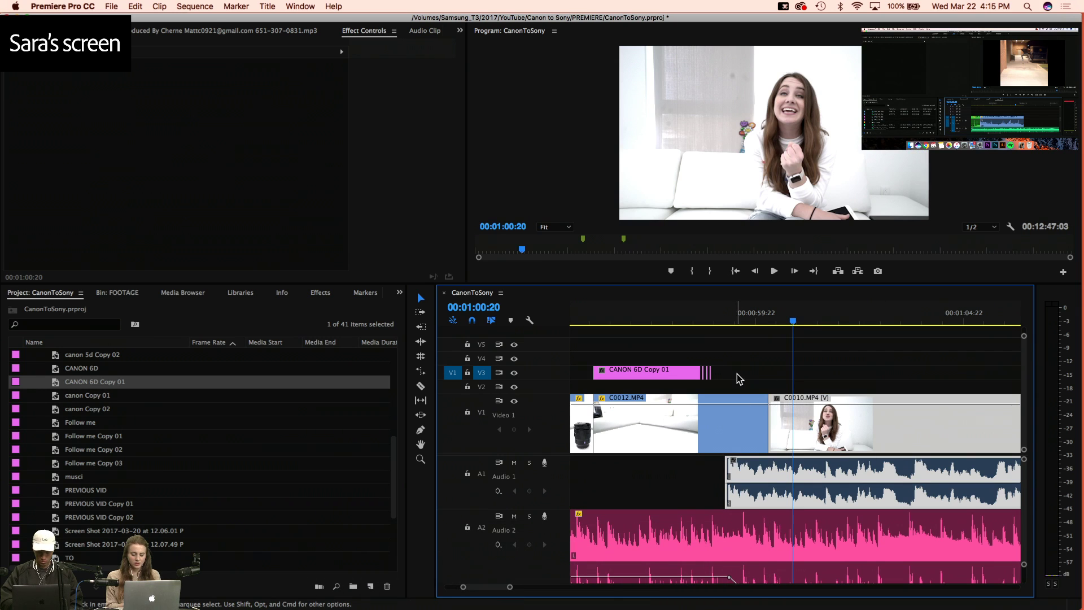
Extend the start of C0010.MP4's audio back to 00:00:58:12, fade it in to 0 dB at about 00:00:59:08, and play it
left_click_drag(728, 474, 697, 477)
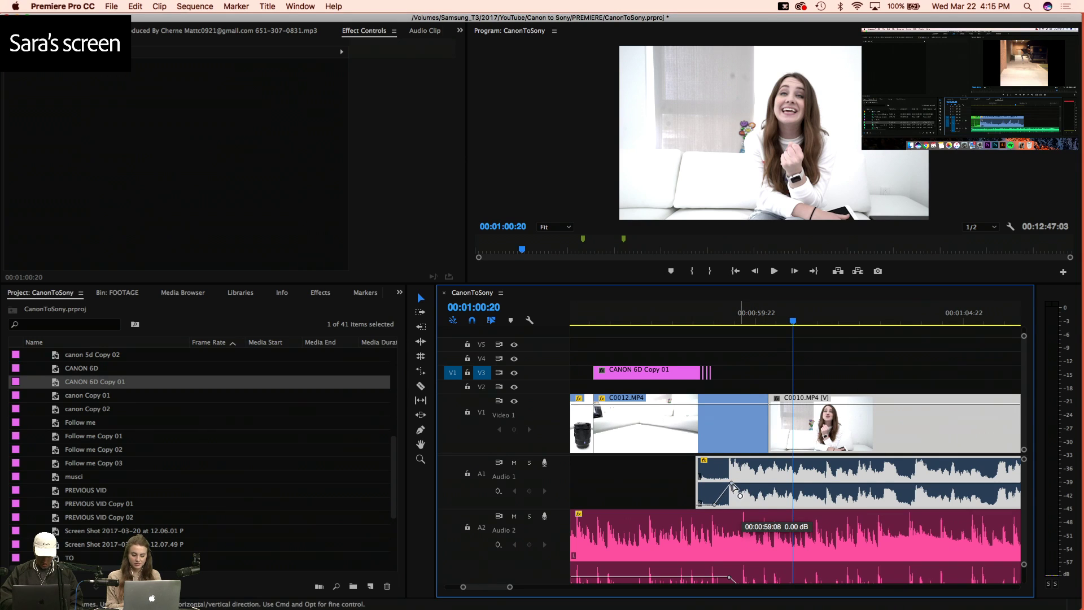
left_click(686, 321)
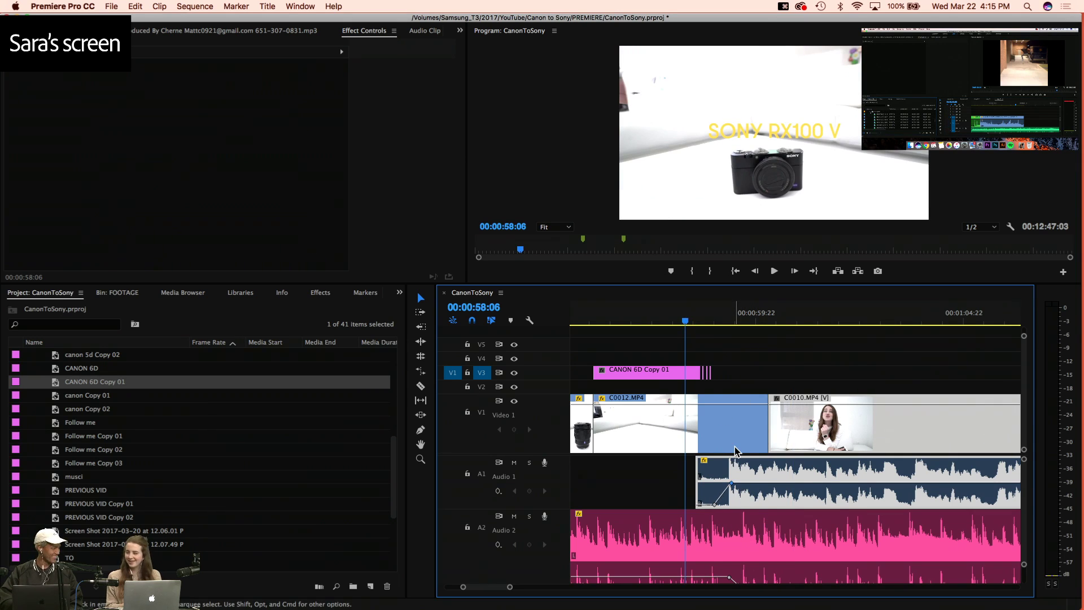
key("space")
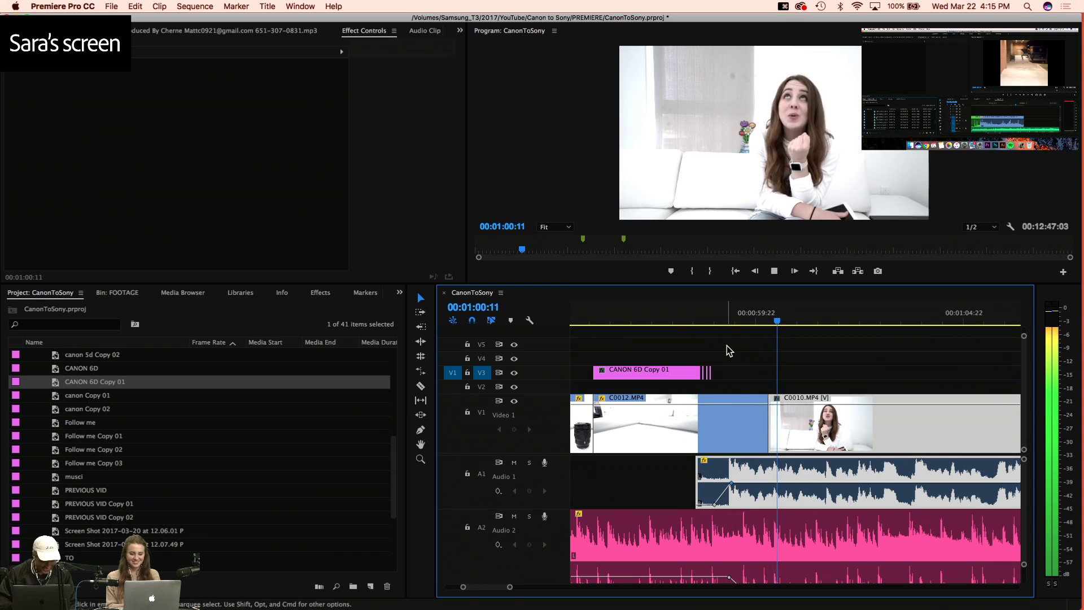
Add two volume keyframes to the music near 00:01:04, lower the second to -15.20 dB and save the project
key("minus")
key("minus")
key("minus")
key("minus")
key("minus")
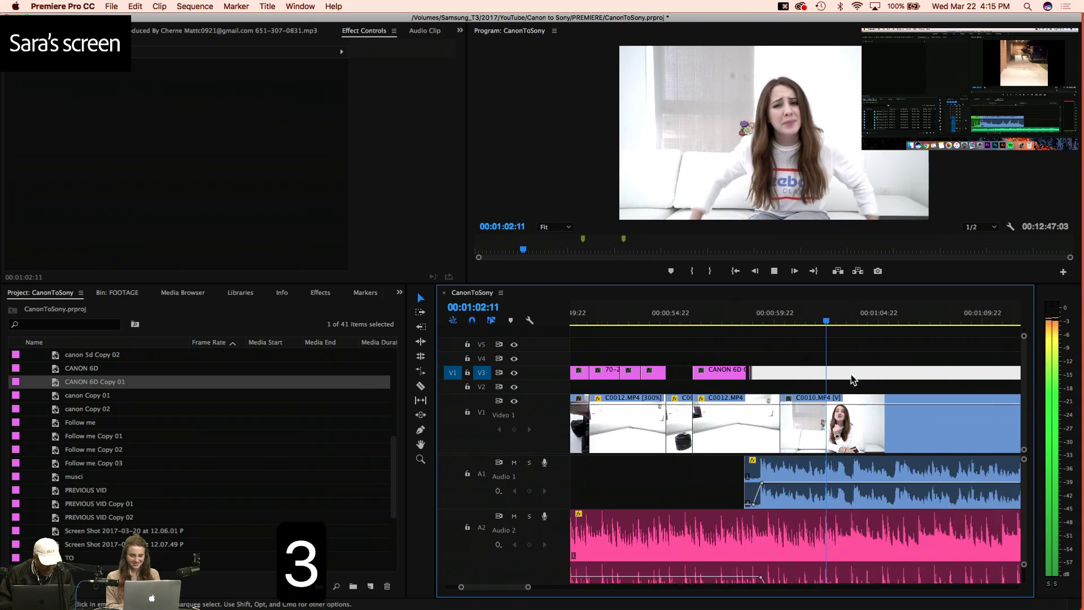
key("4")
key("4")
key("4")
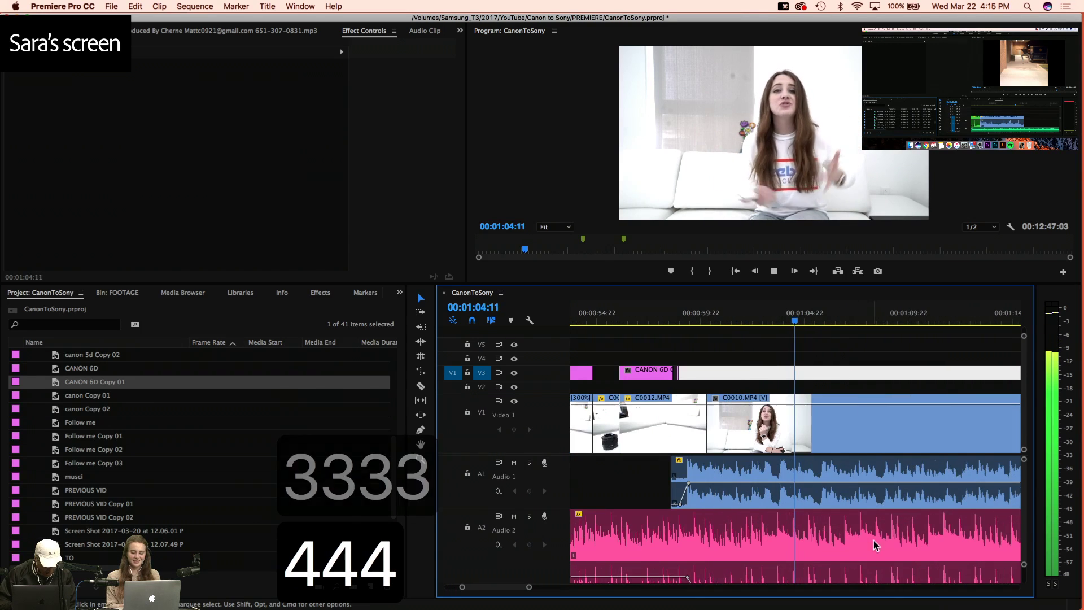
key("space")
scroll(850, 536, "down", 2)
left_click(768, 529, "super")
left_click(784, 528, "super")
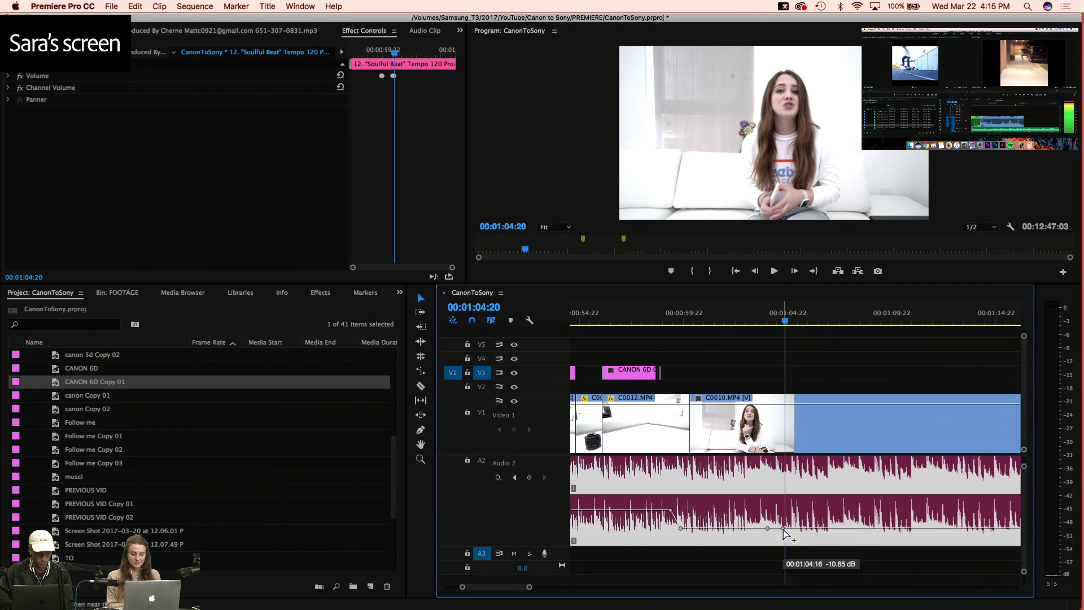
left_click_drag(795, 529, 802, 534)
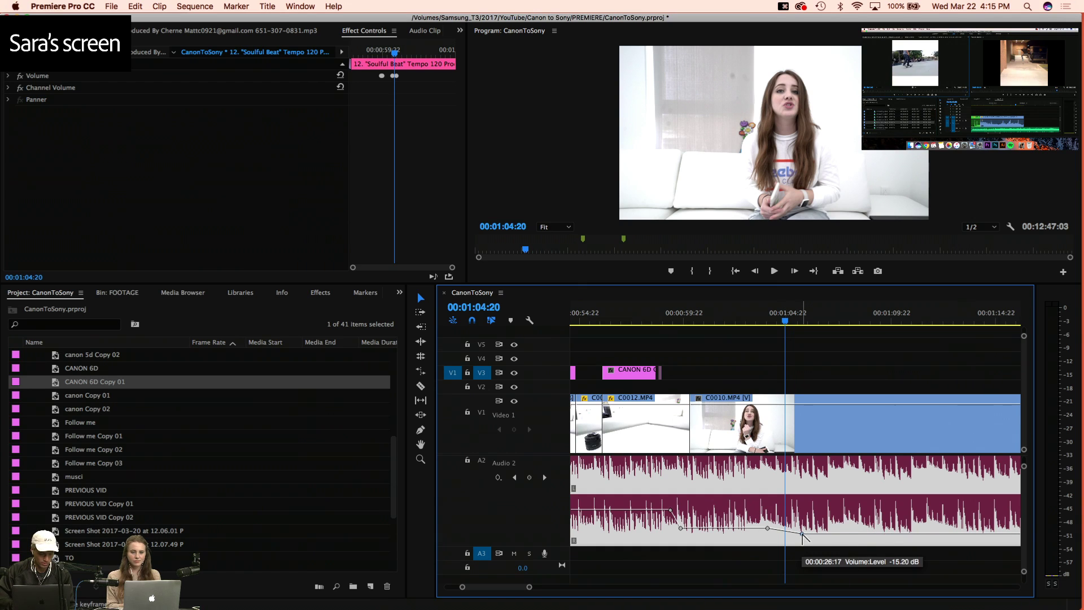
key("super+s")
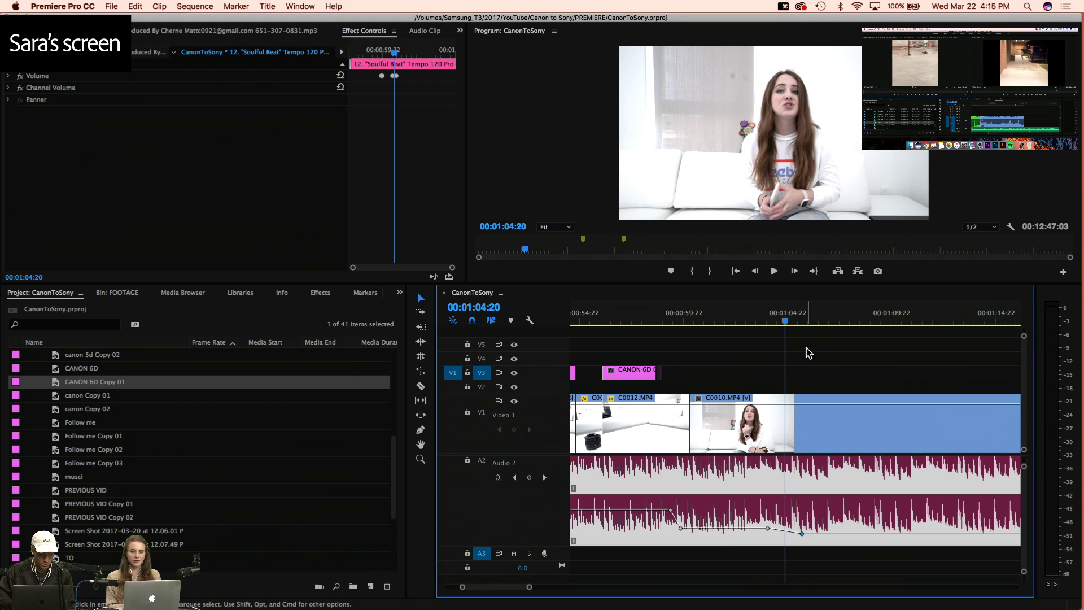
Target the Video 1 track and patch the V1 source to it
left_click(478, 423)
left_click(460, 424)
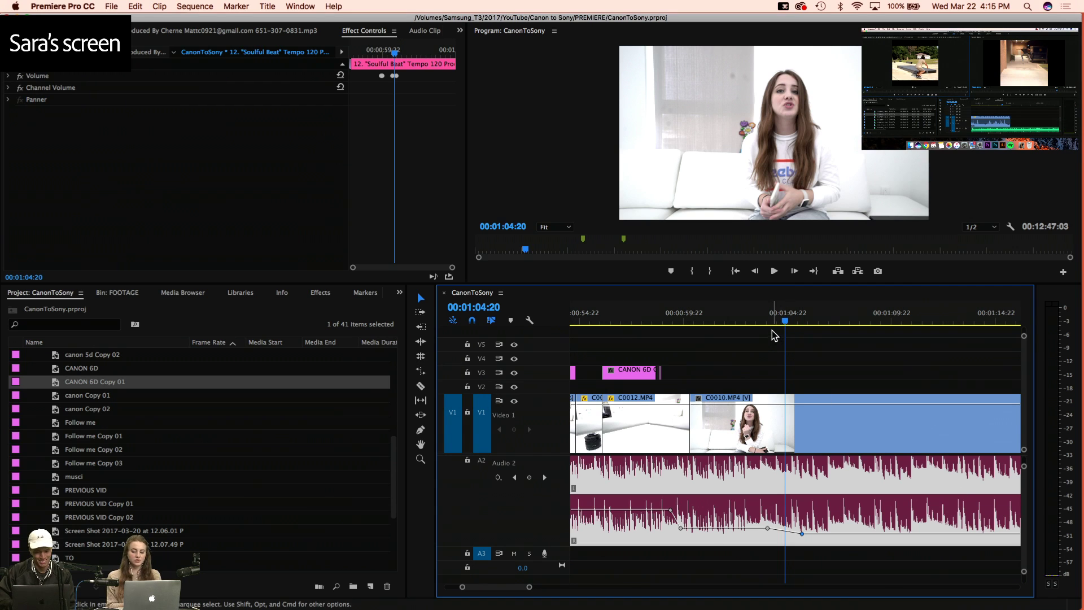
scroll(802, 504, "up", 3)
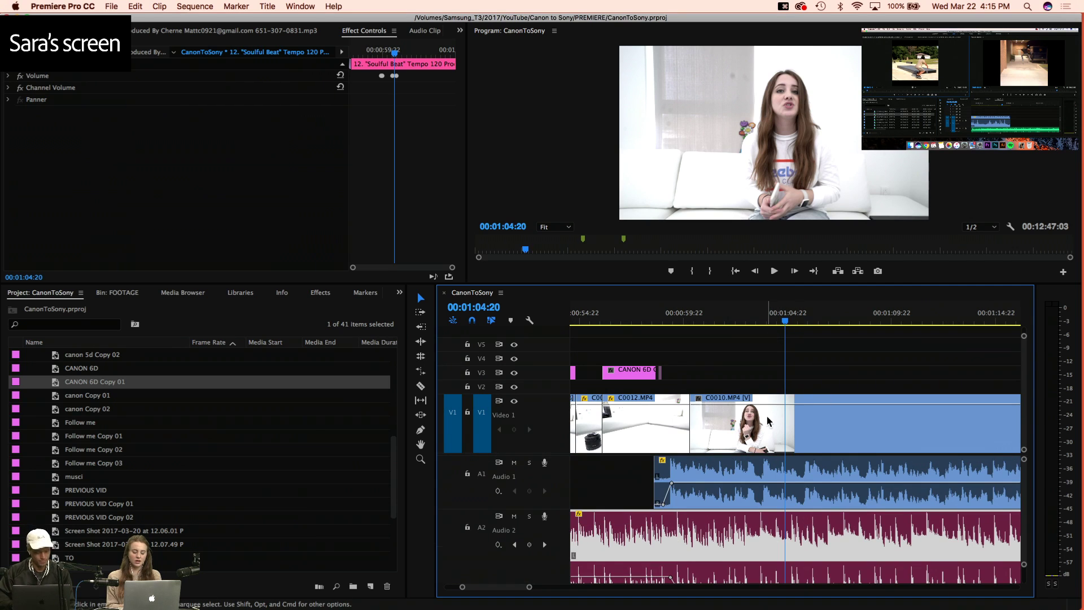
Copy the C0010.MP4 clip at about 00:01:04:20 on Video 1
key("minus")
key("minus")
key("minus")
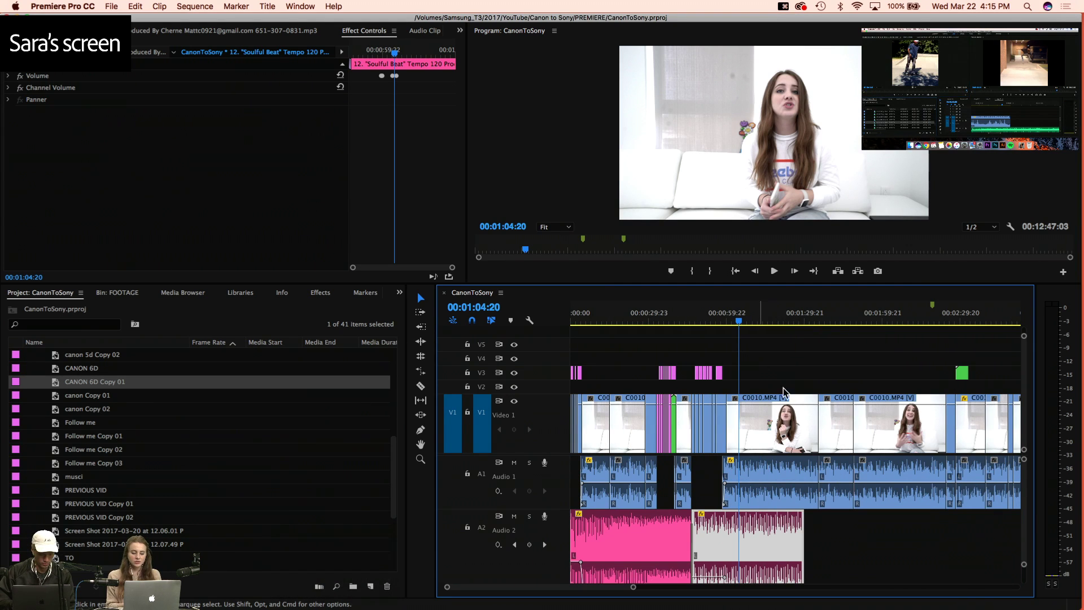
left_click(792, 411)
key("super+c")
key("3")
key("3")
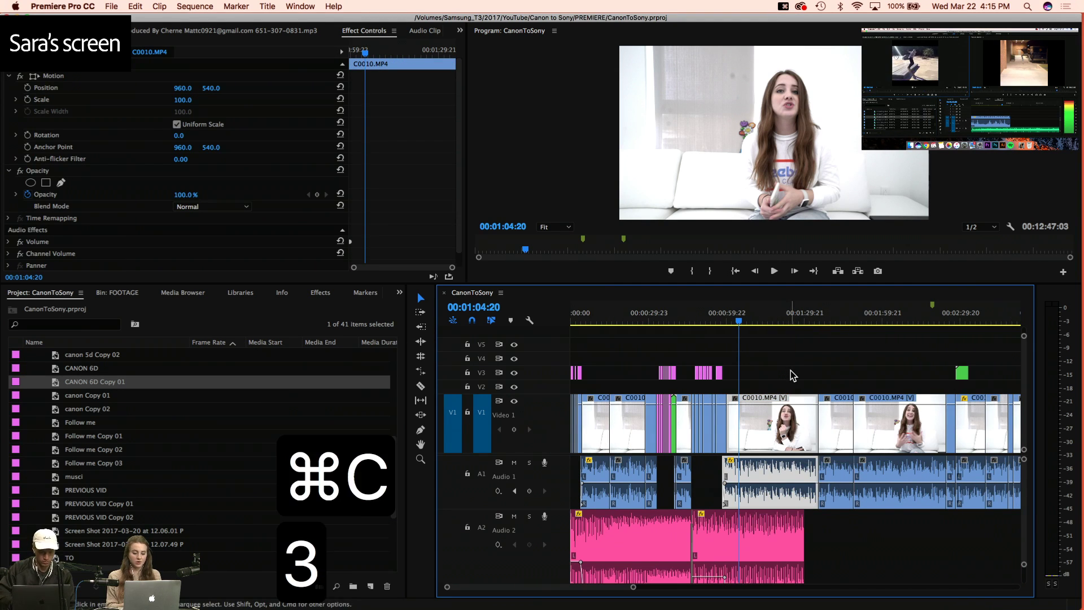
key("4")
key("4")
key("4")
key("4")
key("4")
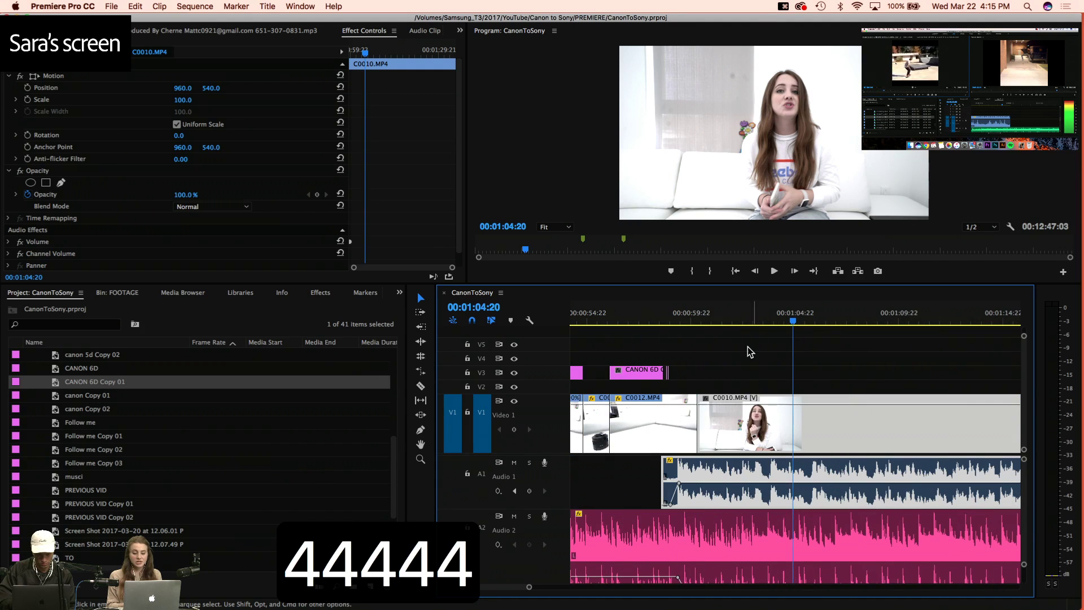
Play the title's flickering end from about 00:00:58:12 and copy the three short title pieces after CANON 6D Copy 01 on V3
left_click(771, 324)
key("4")
key("4")
key("4")
key("4")
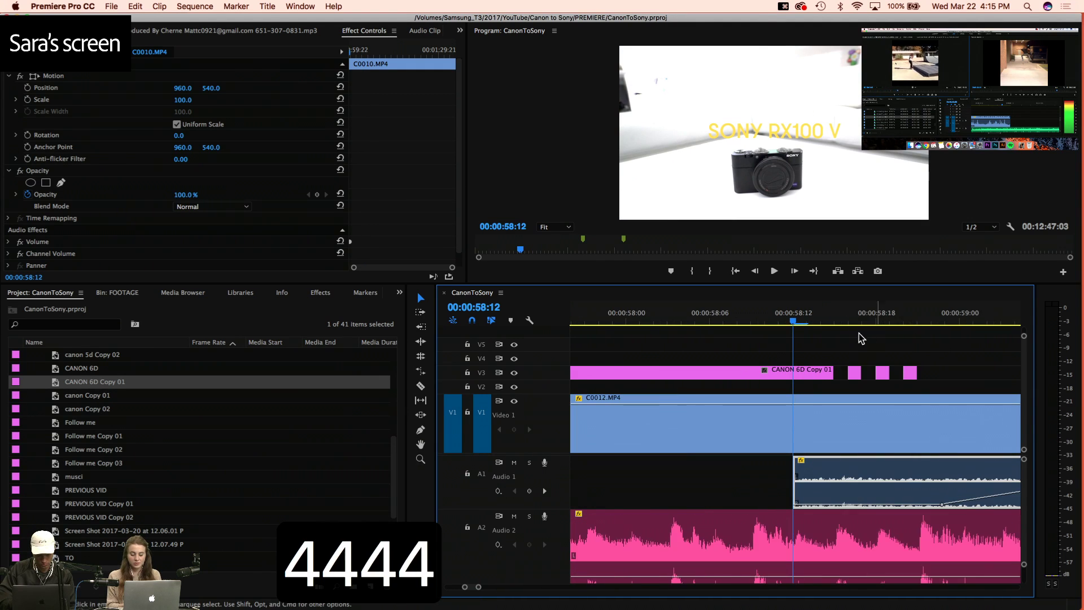
left_click_drag(698, 359, 745, 342)
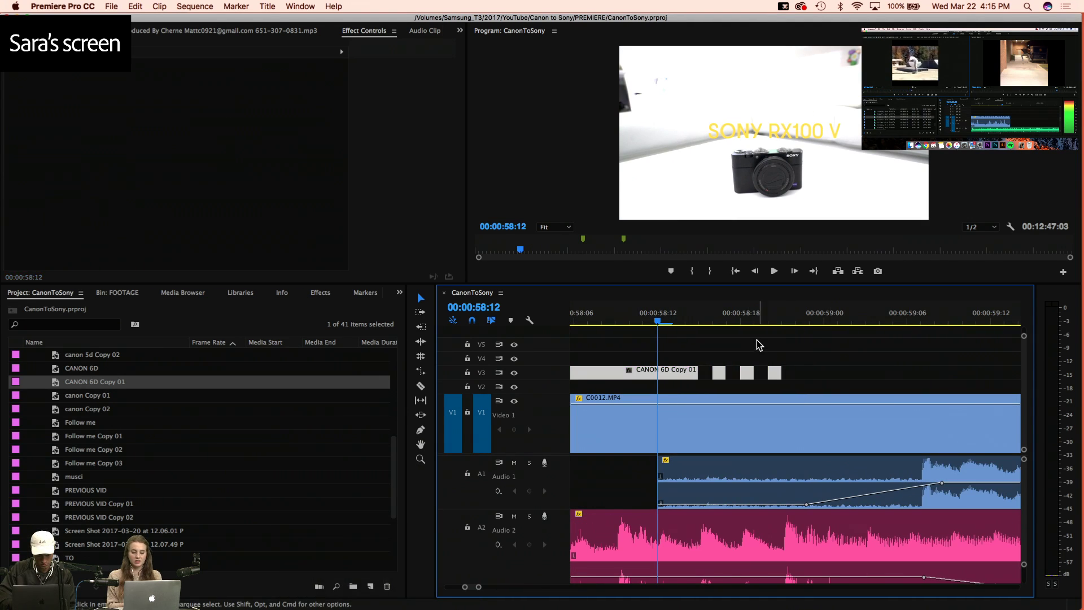
left_click_drag(794, 377, 794, 377)
key("cmd+c")
left_click_drag(672, 324, 647, 322)
key("space")
key("space")
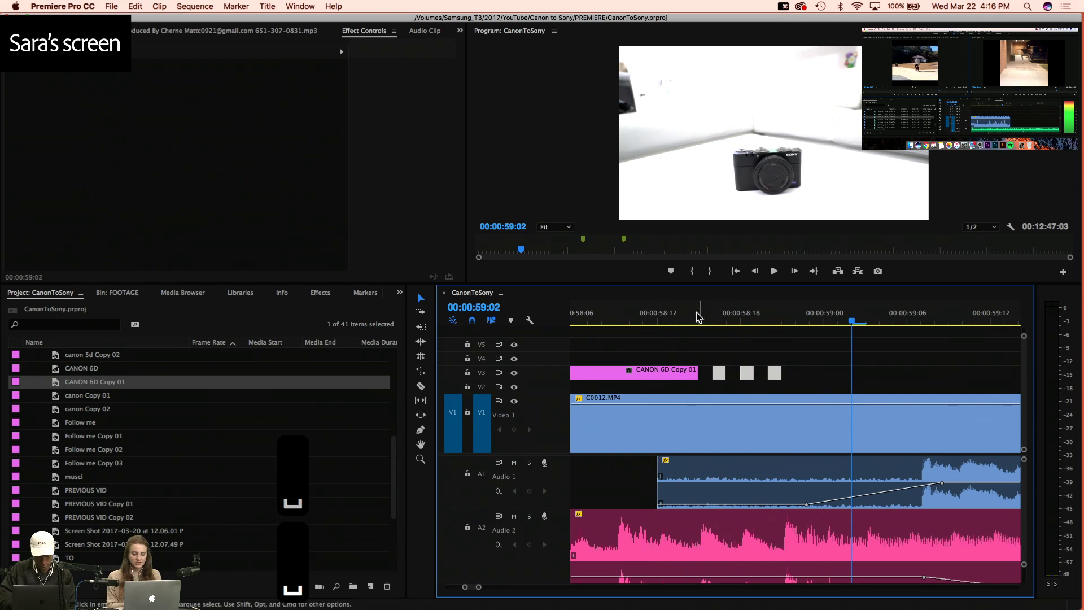
left_click(685, 323)
left_click_drag(787, 384, 787, 383)
key("cmd+c")
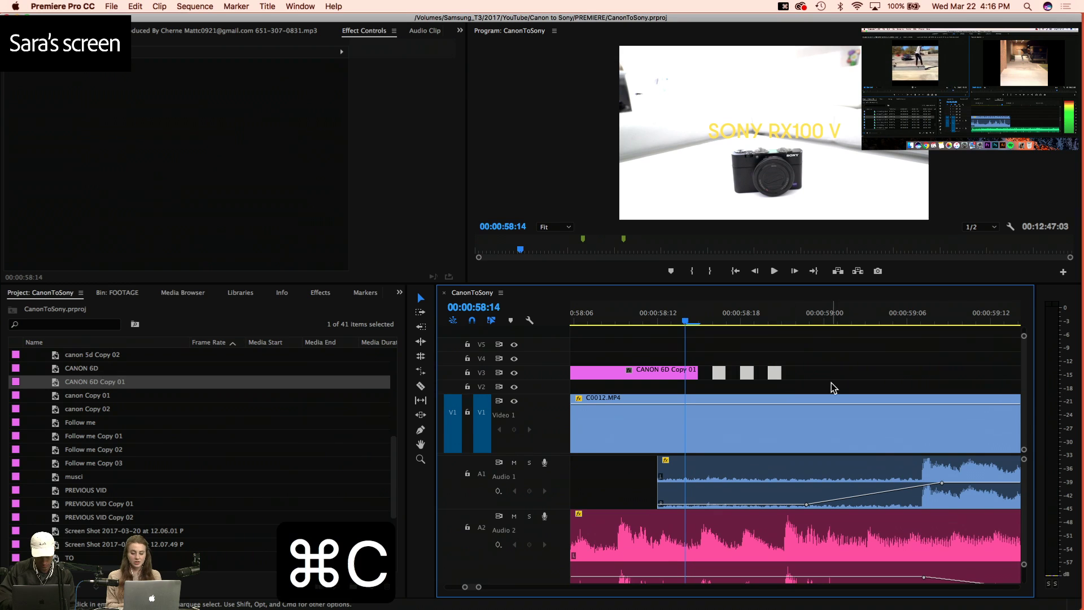
Paste the title pieces at 00:01:00:09 while Video 1 is targeted, and undo the paste
key("3")
key("3")
left_click(854, 320)
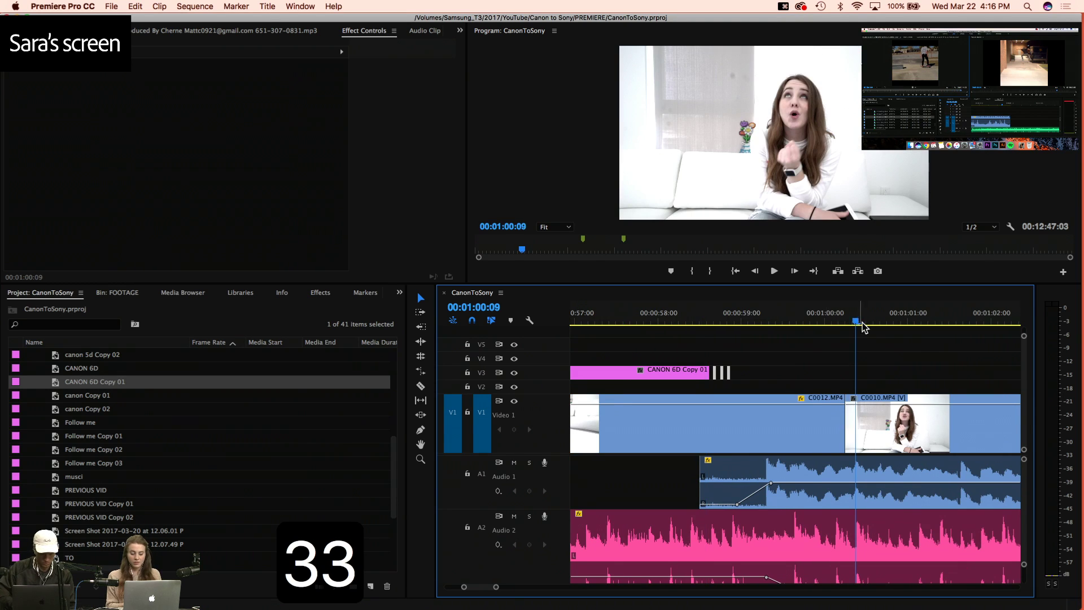
key("4")
key("4")
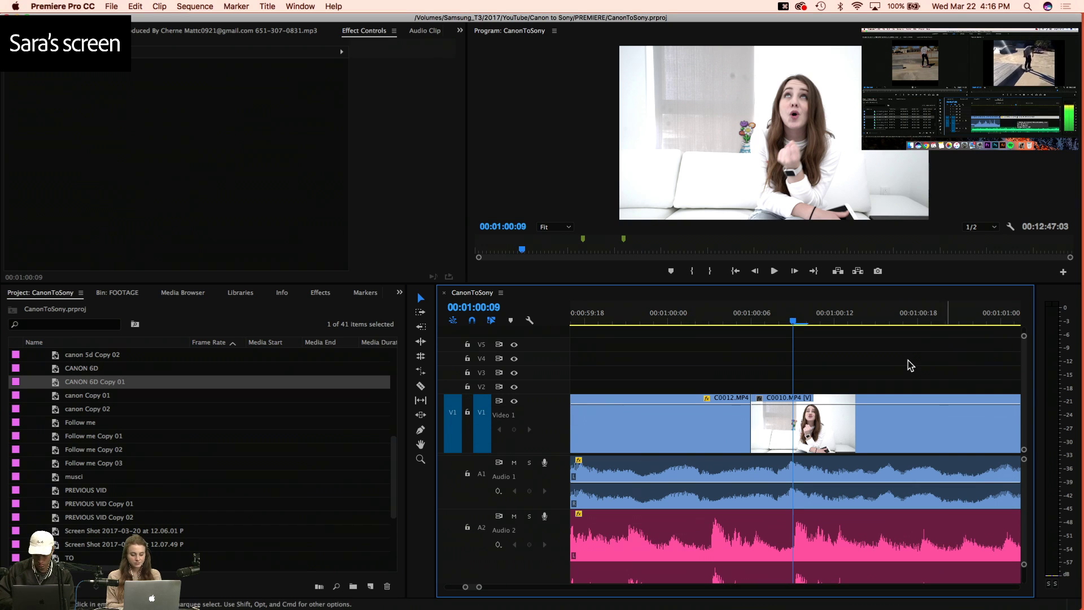
key("super+v")
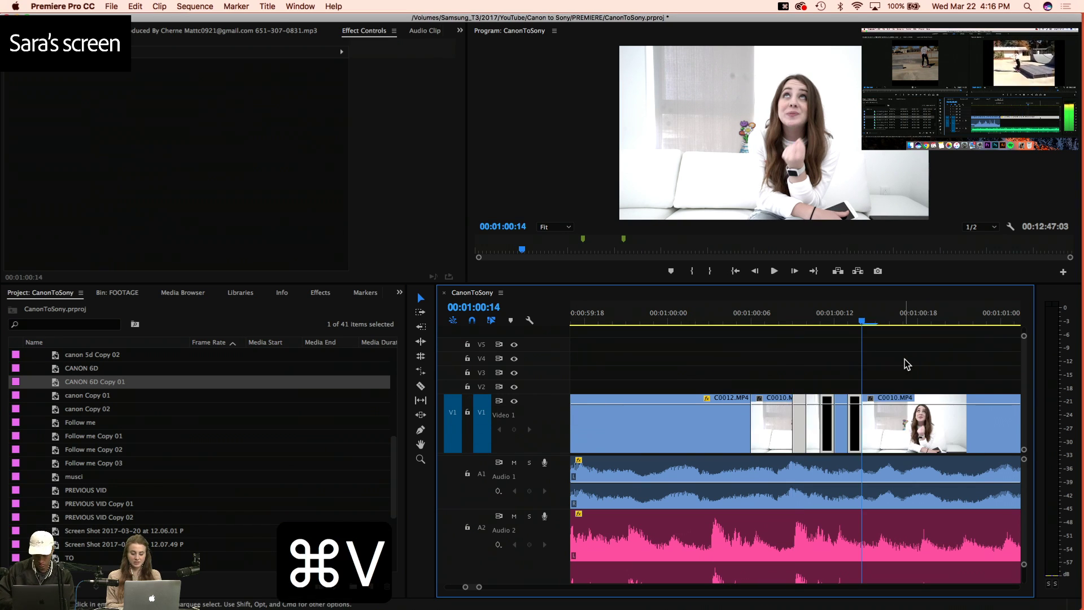
left_click_drag(800, 320, 854, 378)
key("super+z")
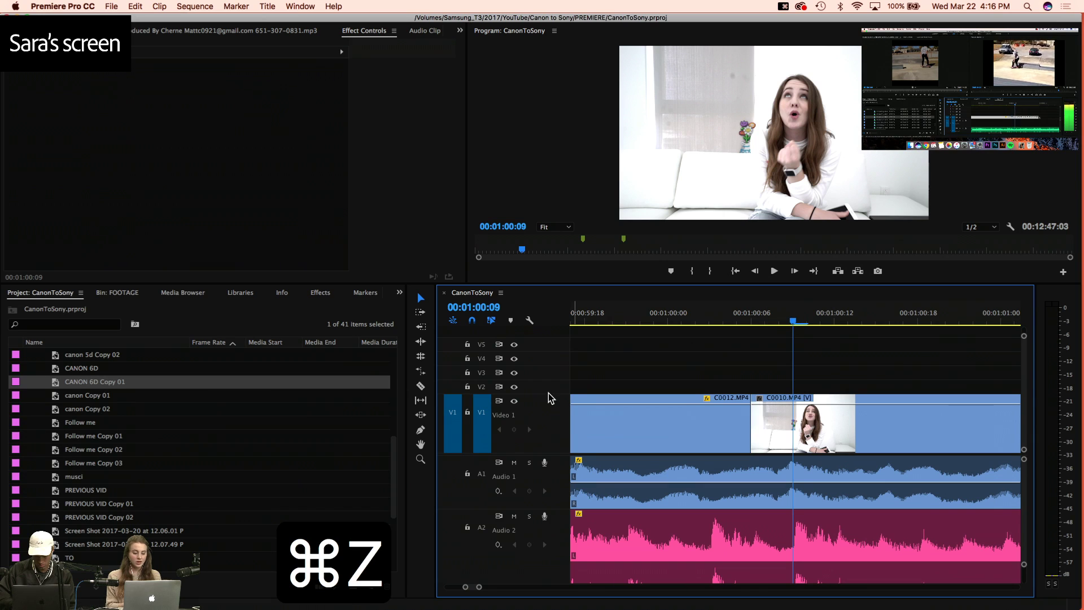
Target V2 instead of Video 1, patch the V1 source to it, and paste the title pieces there at 00:01:00:09
left_click(485, 388)
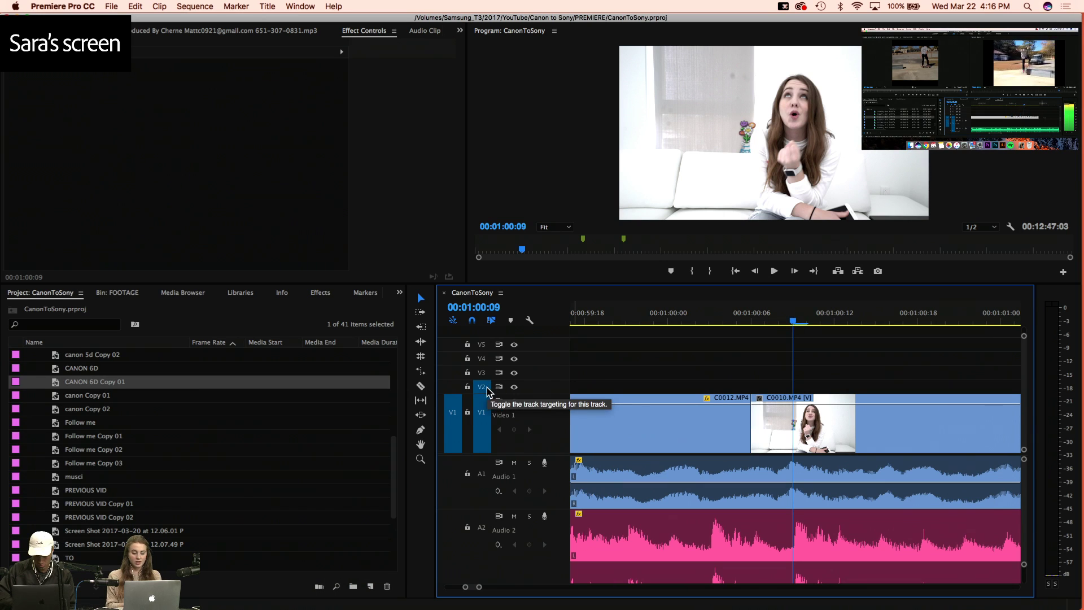
left_click(452, 387)
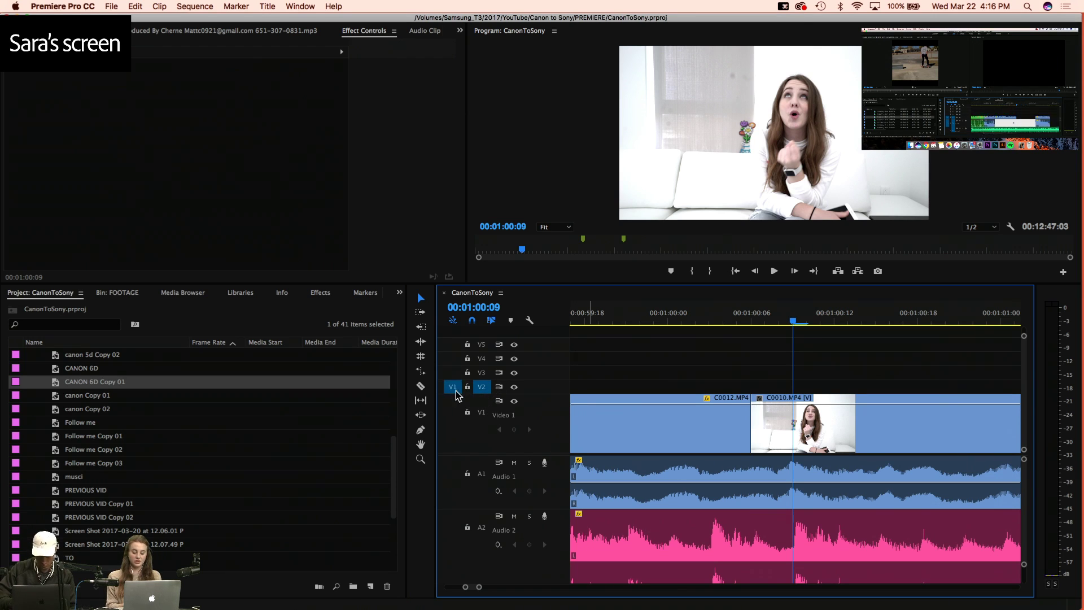
key("super+b")
key("super+v")
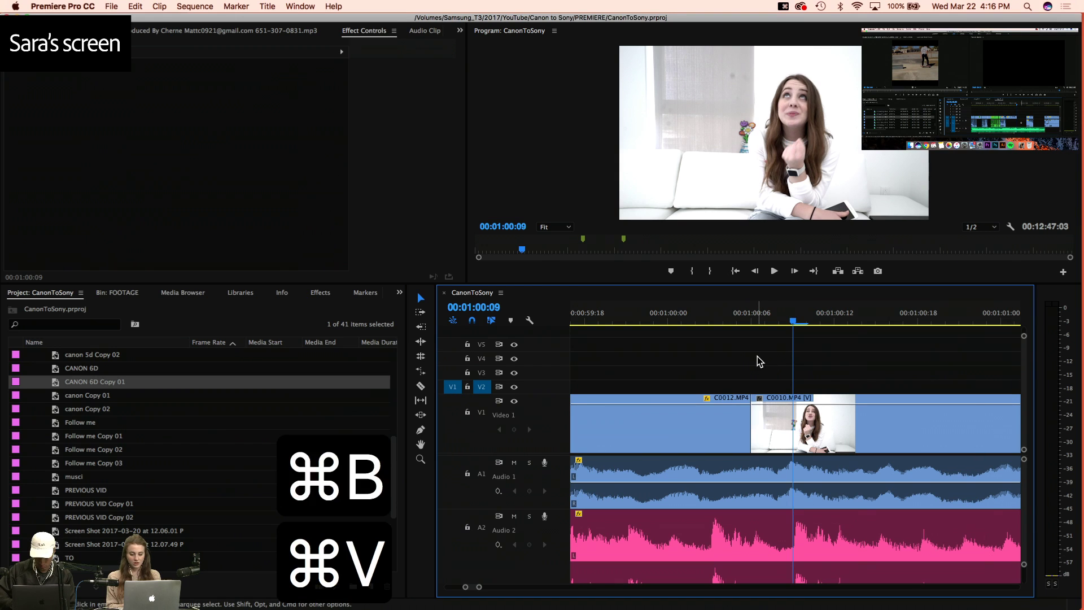
left_click_drag(857, 331, 889, 397)
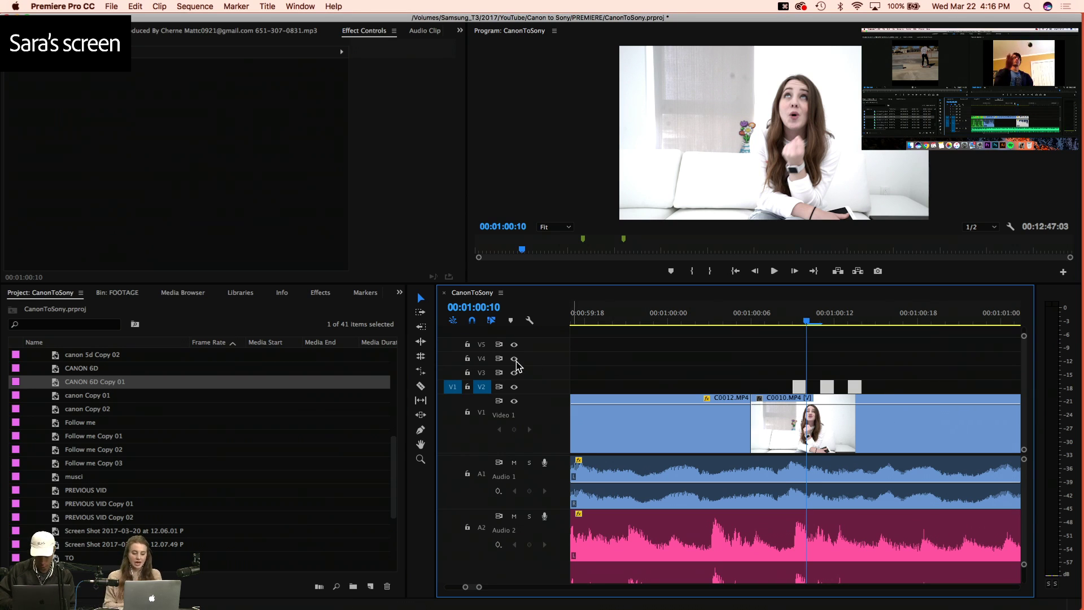
Switch track targeting for V3 and V4 on and off again
left_click(482, 372)
left_click(482, 358)
left_click(481, 372)
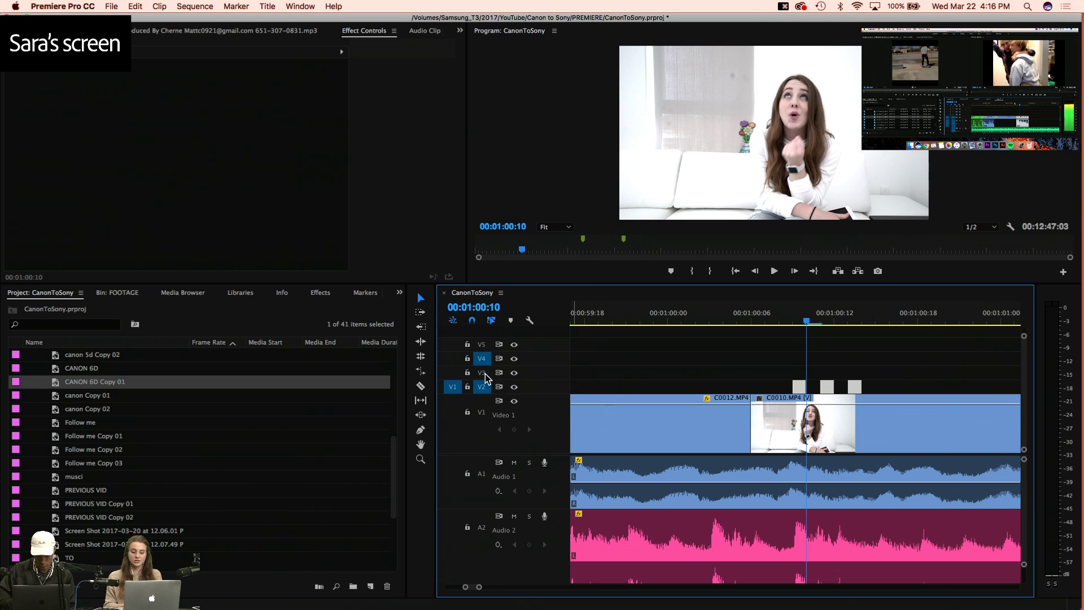
left_click(482, 358)
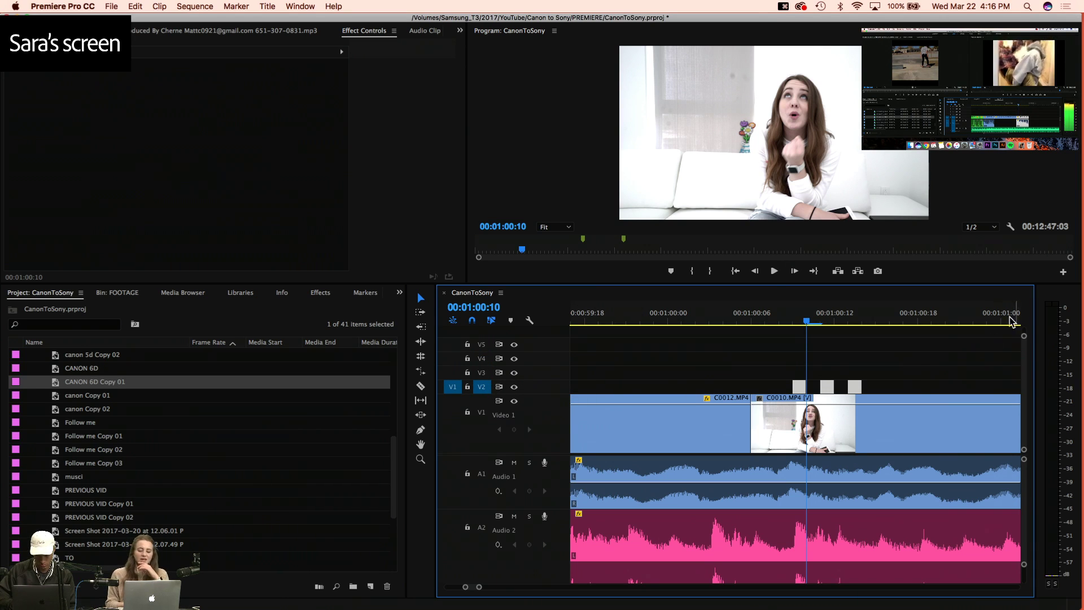
Delete the three pasted title pieces from V2 and save the project
left_click_drag(920, 387, 788, 386)
key("Delete")
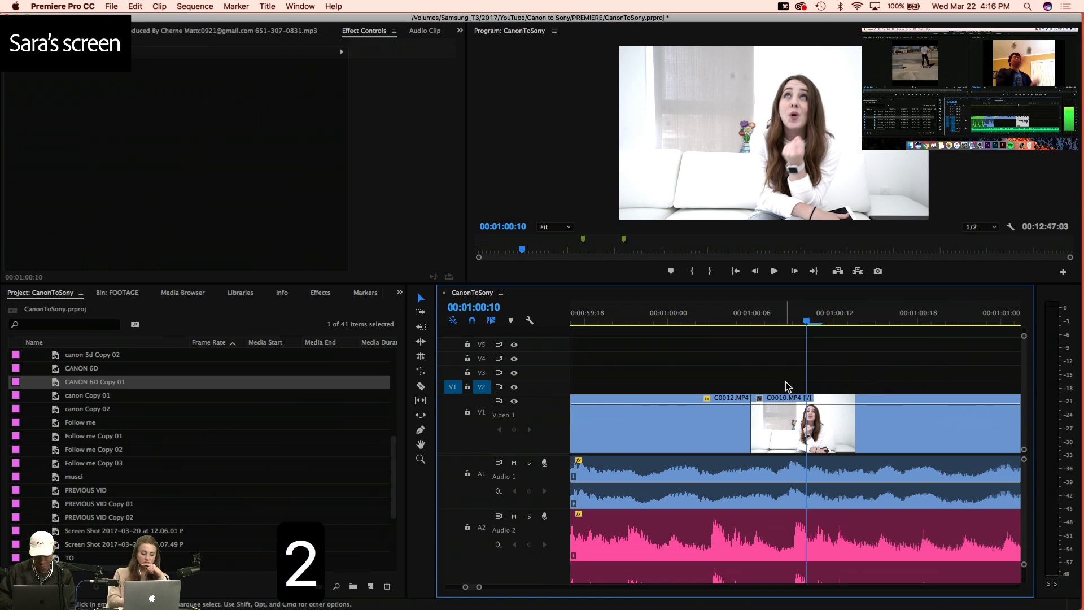
key("super+s")
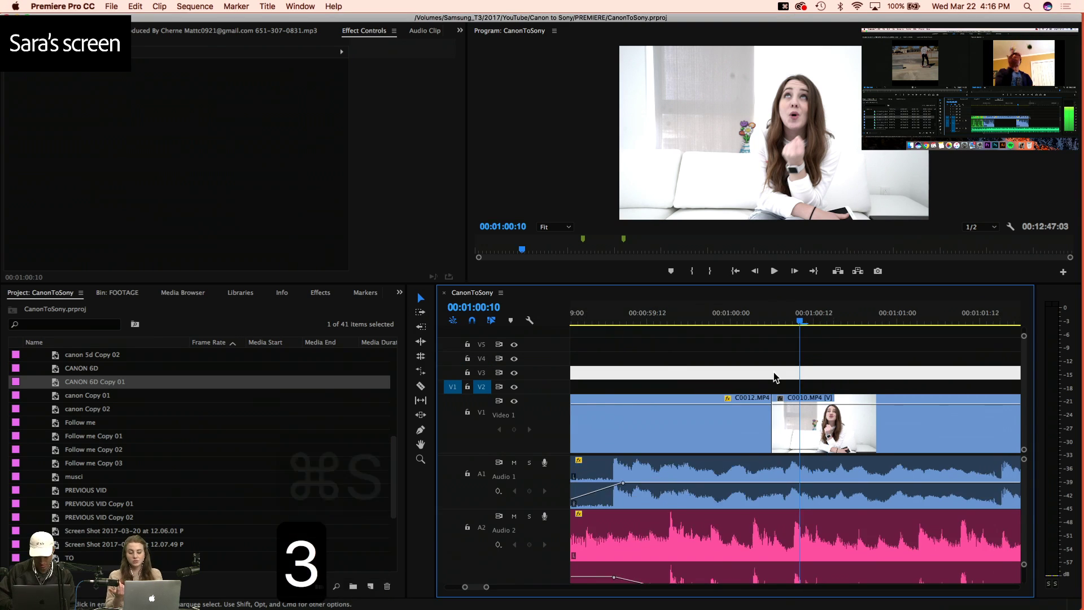
Play the transition from the CANON 6D Copy 01 title at 00:00:58:12 into the C0010.MP4 talking clip to review it
key("3")
key("3")
key("3")
key("4")
key("4")
key("4")
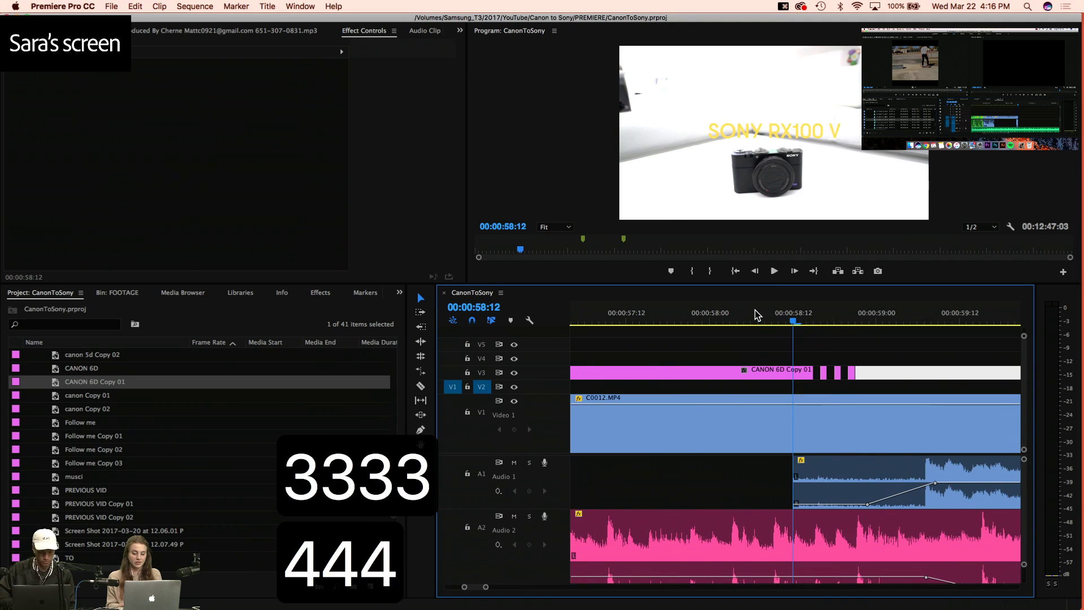
key("space")
key("space")
key("3")
key("3")
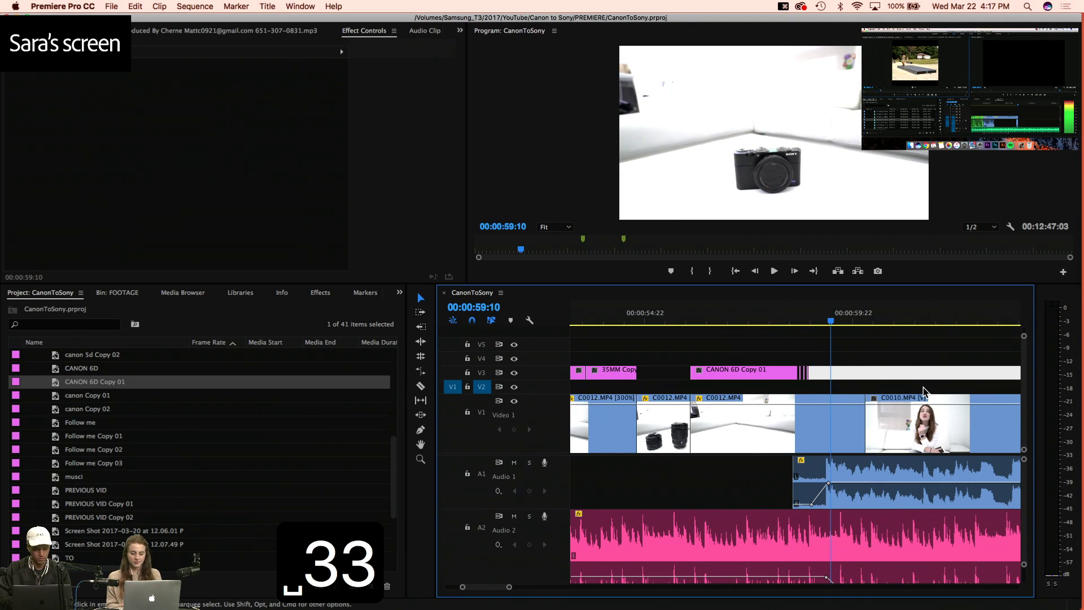
key("space")
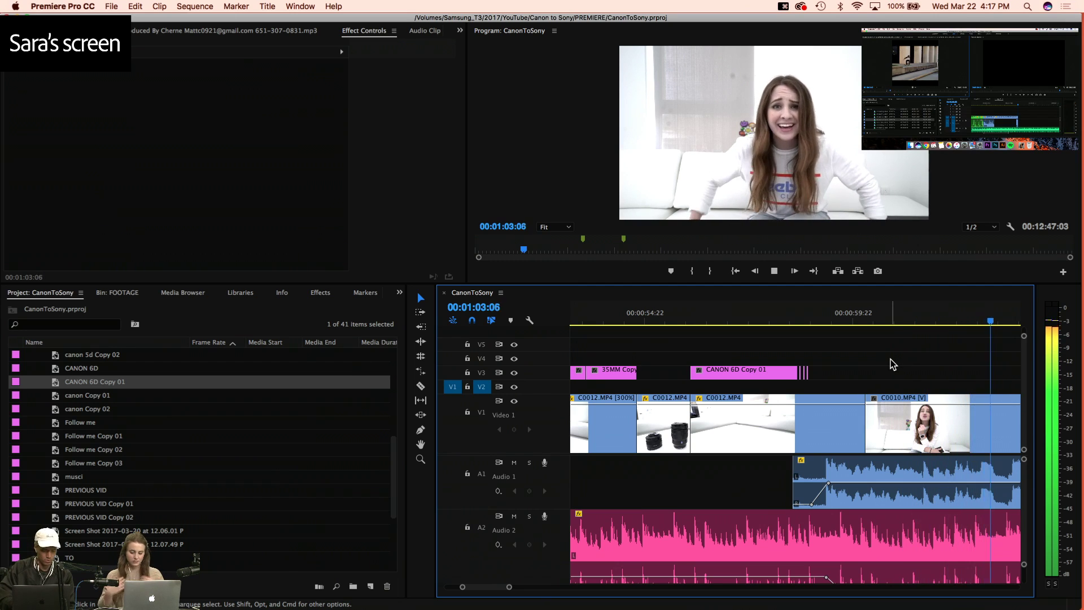
key("space")
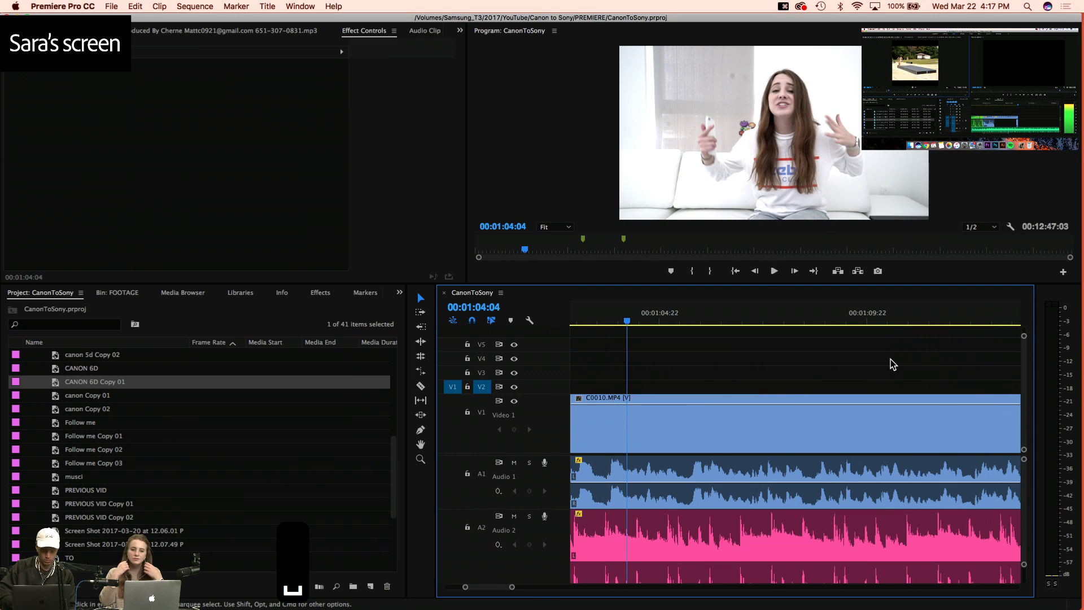
Bring the volume keyframes of the Audio 2 music into view and play from about 00:01:02 to check the level under the speech
key("space")
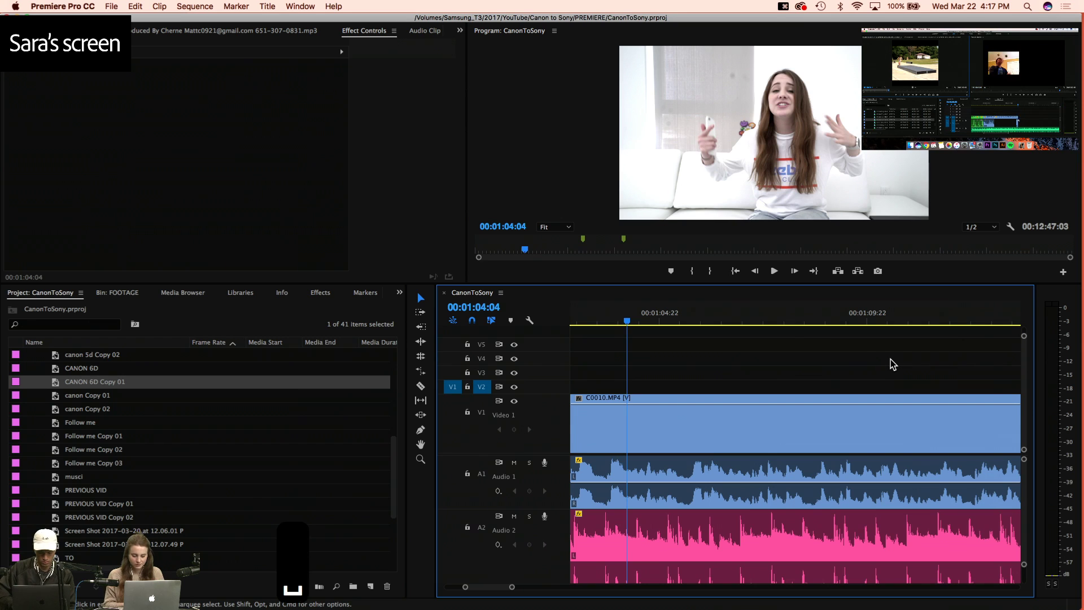
key("3")
key("3")
key("3")
key("4")
scroll(820, 483, "down", 2)
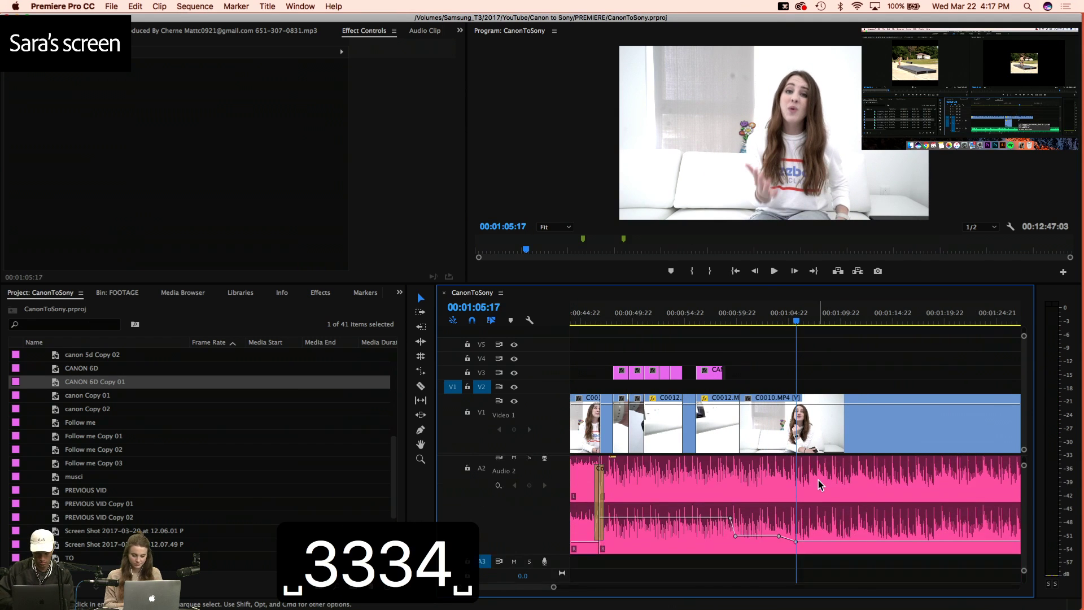
left_click(764, 317)
key("space")
key("4")
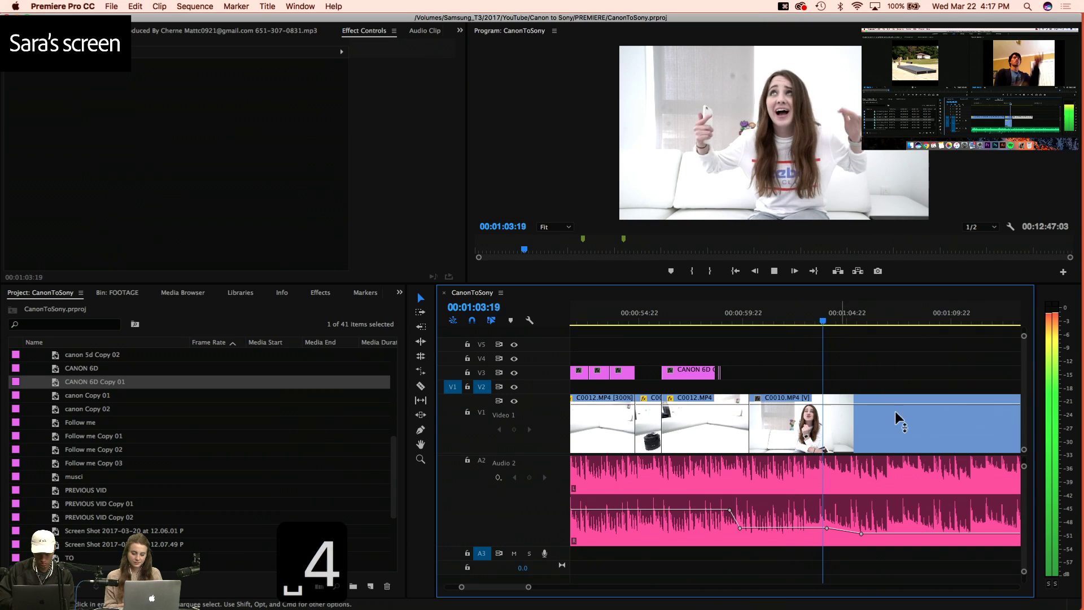
Extend the end of the second music clip on Audio 2 to about 00:02:50
key("3")
key("3")
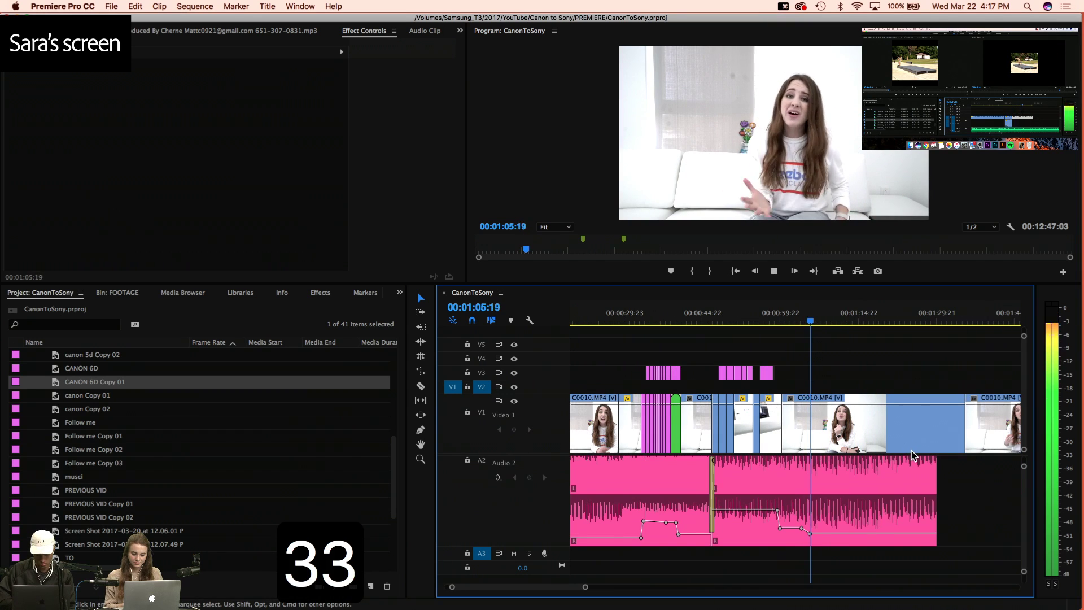
key("3")
key("3")
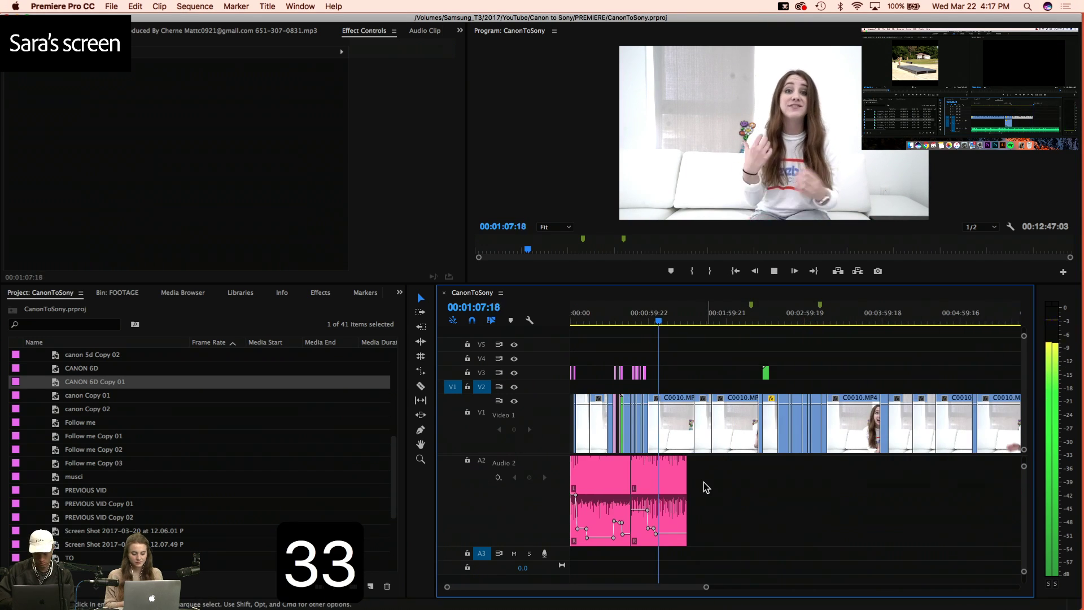
key("4")
key("4")
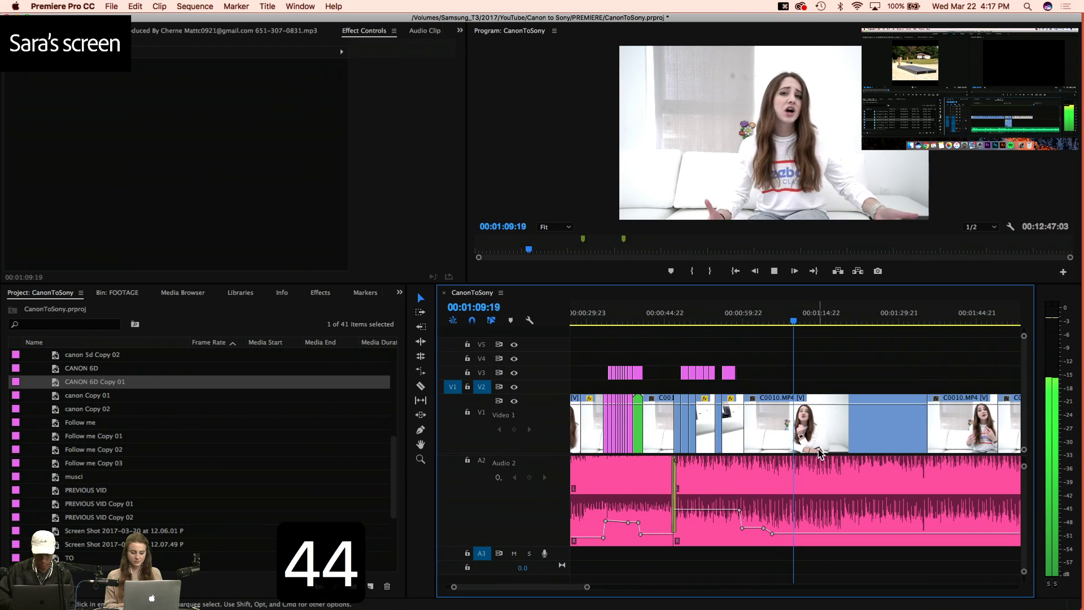
Return to the start of the project's item list and collapse the Text bin
scroll(96, 430, "up", 5)
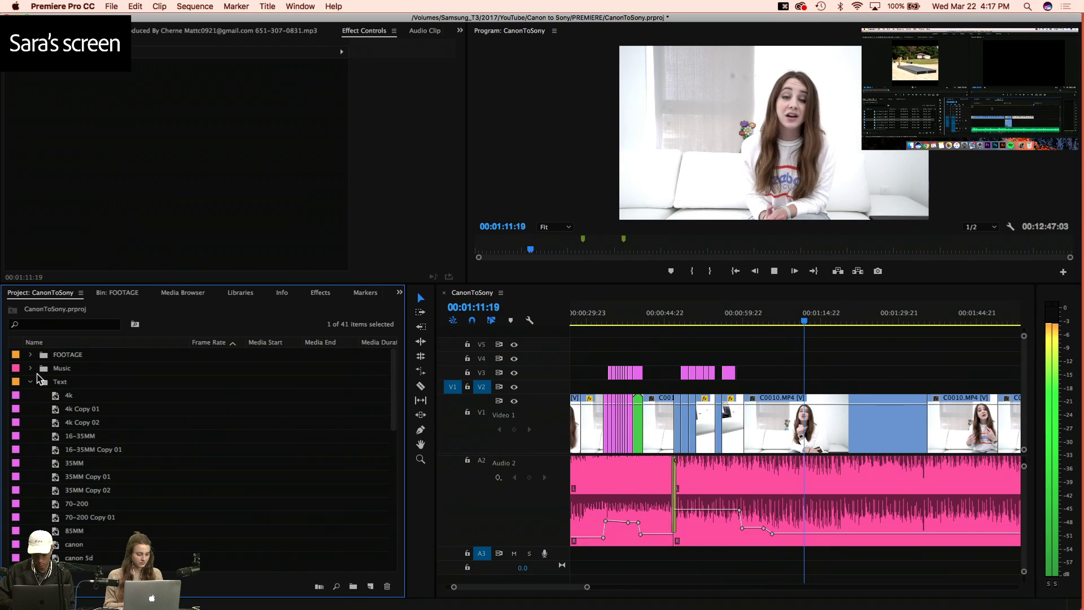
left_click(30, 381)
key("3")
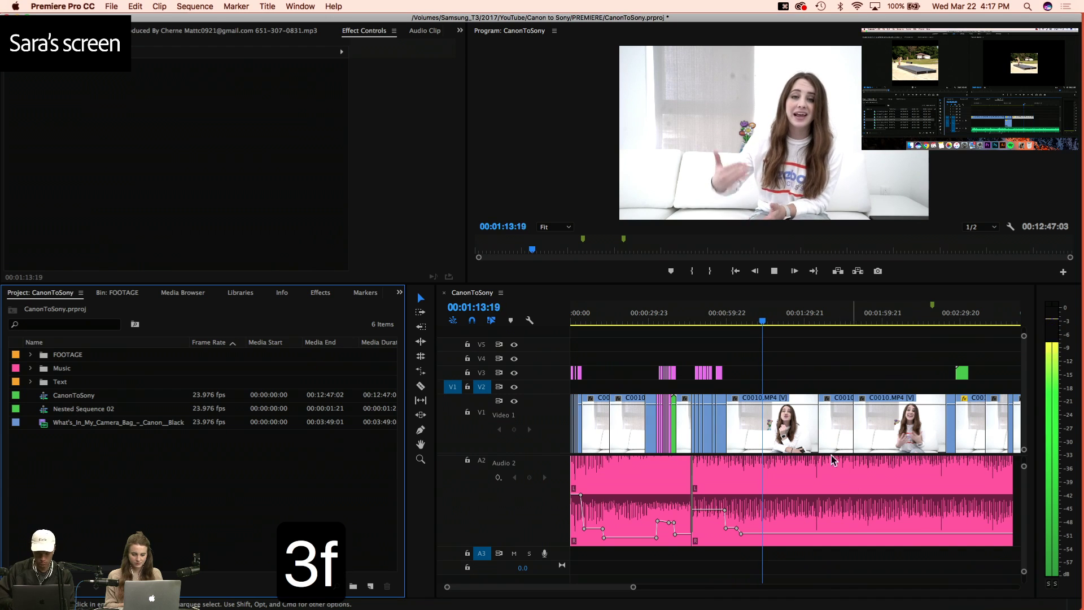
key("f")
Return to the sequence, stop the playback, and replay C0010.MP4 from about 00:01:24:21
left_click(802, 382)
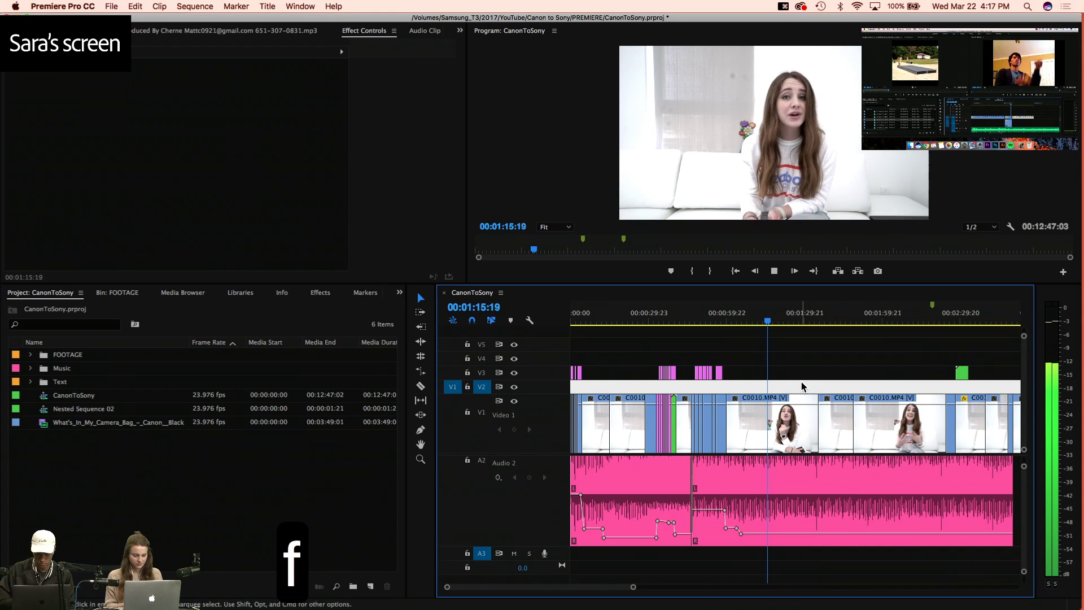
key("f")
key("4")
key("4")
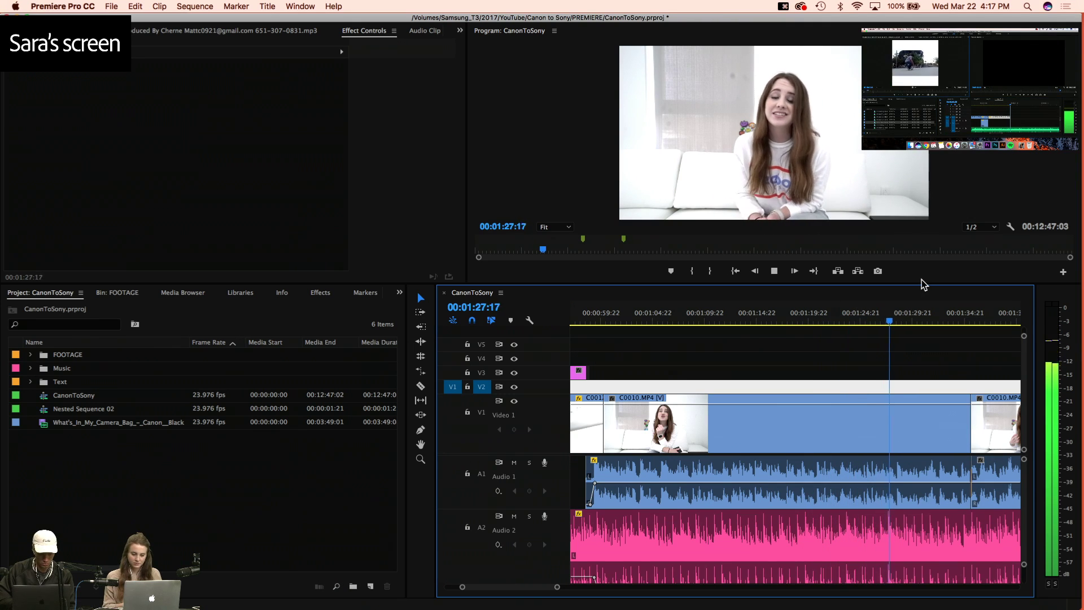
key("space")
left_click(861, 319)
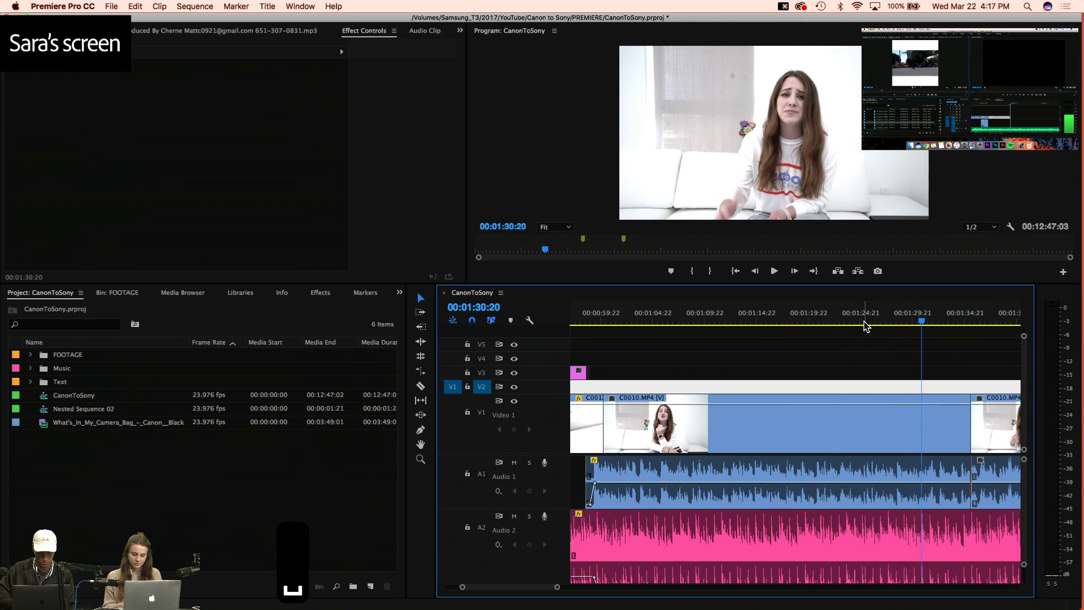
key("space")
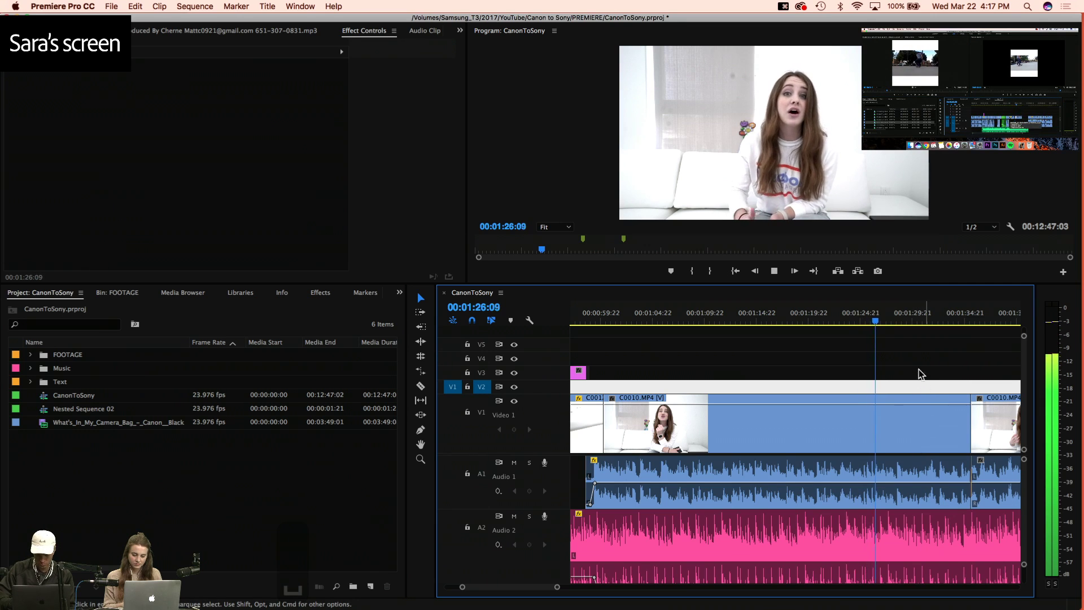
Move the Audio 2 music's last volume keyframe under the speech to 00:01:05:18 at -15.20 dB
key("space")
scroll(734, 533, "down", 2)
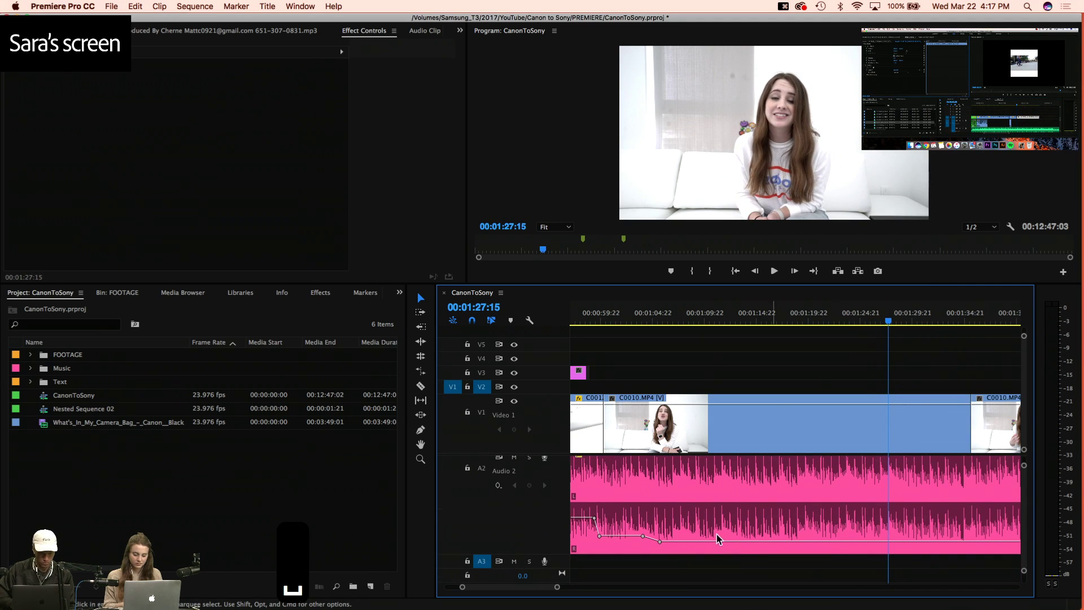
key("space")
left_click_drag(668, 543, 662, 542)
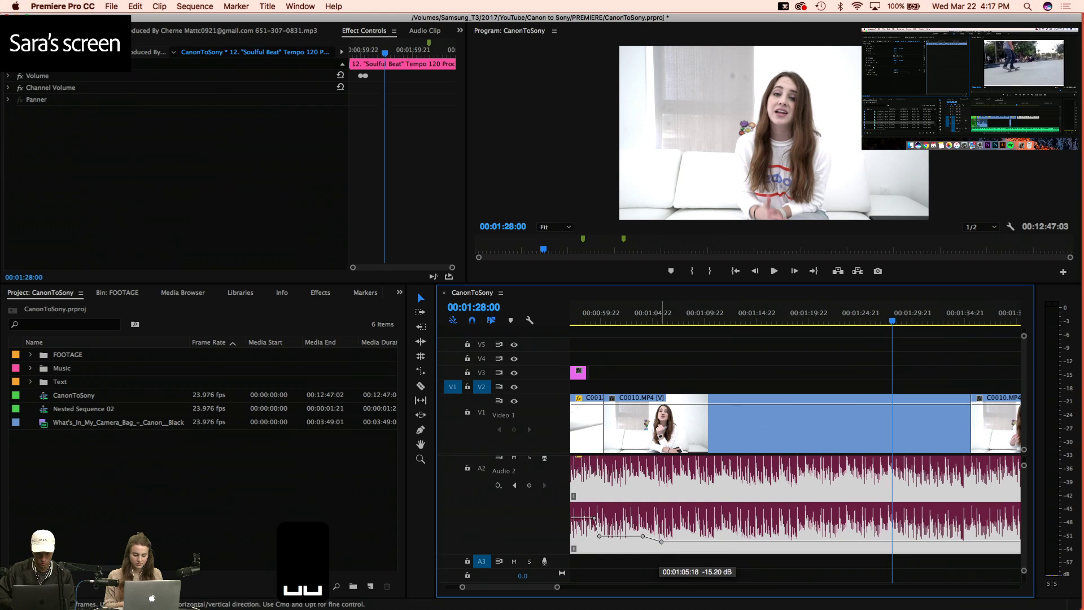
Play the C0010.MP4 speech from about 00:01:28 to 00:01:37 and replay part of it to check the lowered music beneath
key("space")
key("3")
key("3")
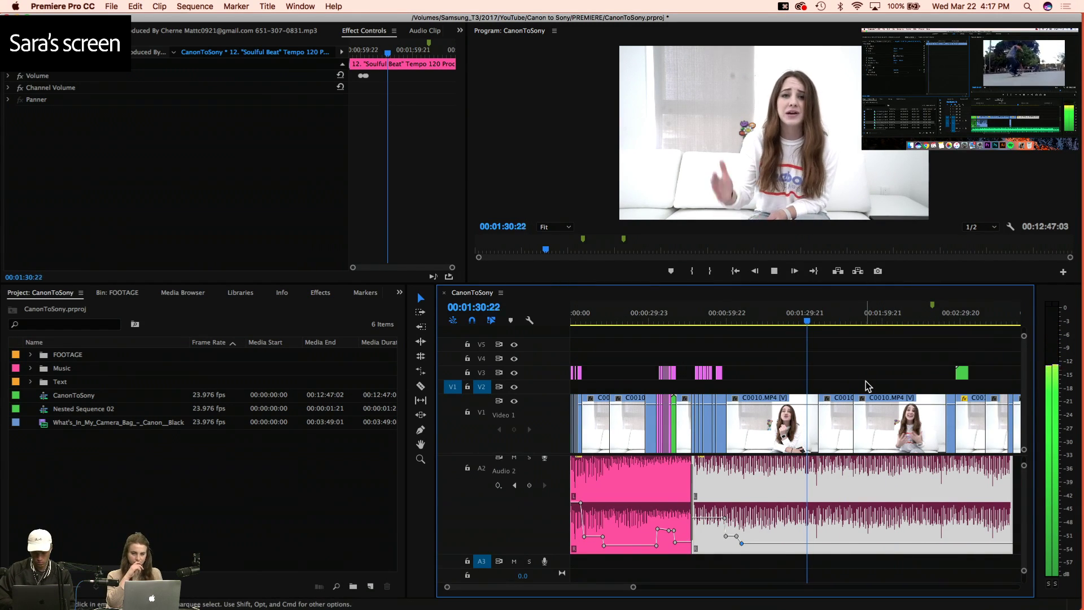
key("space")
key("space")
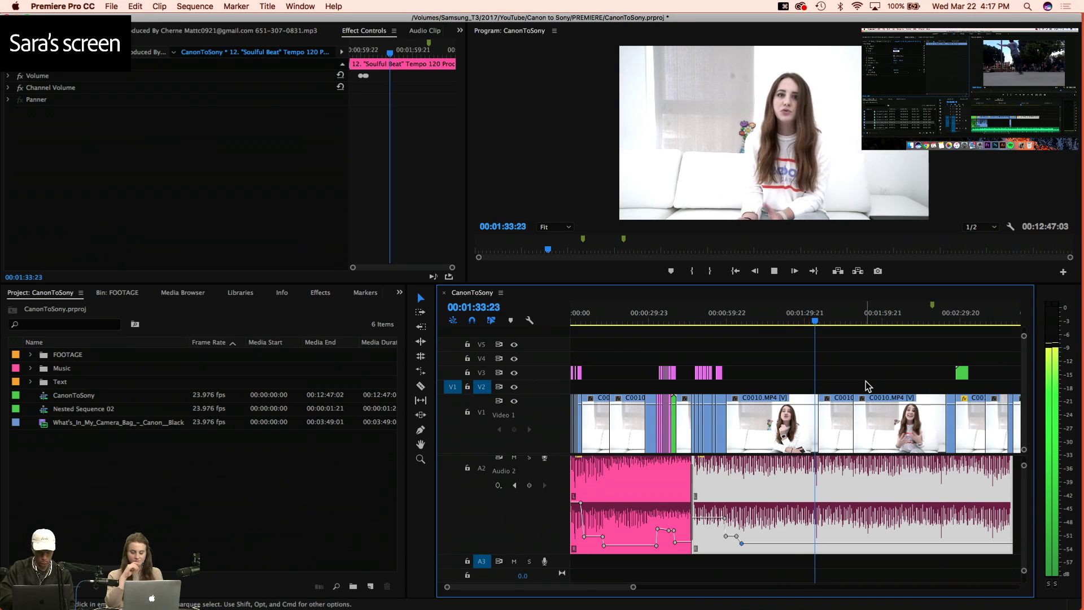
key("4")
key("4")
key("4")
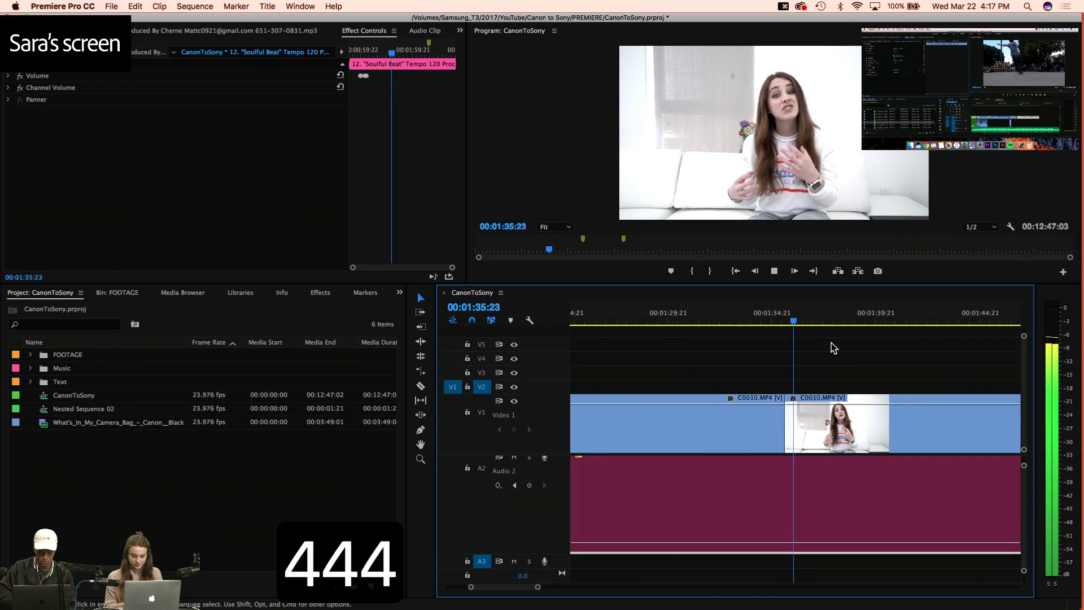
key("3")
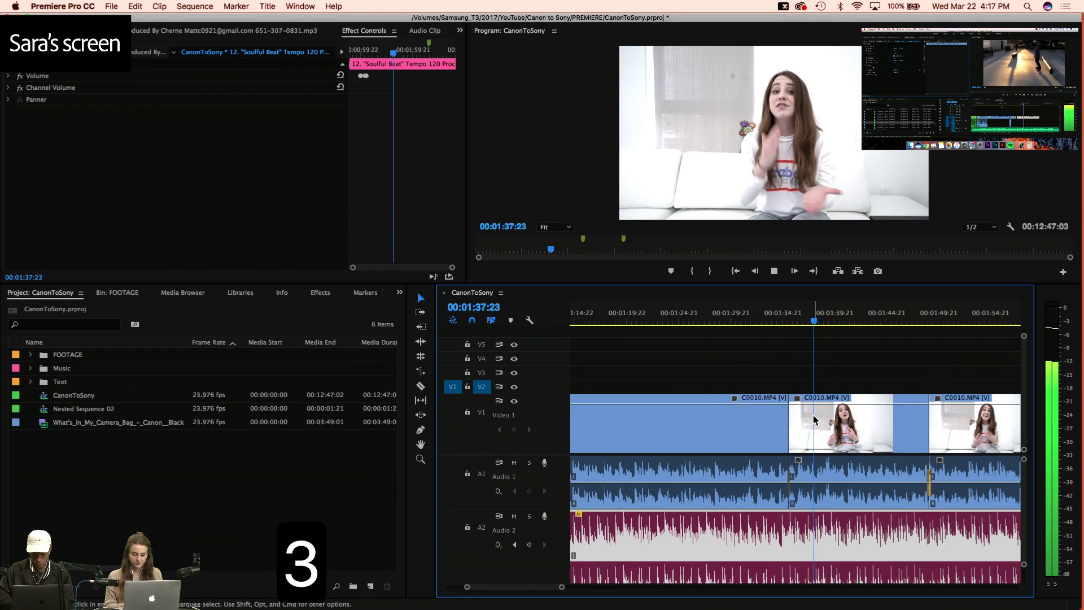
key("space")
left_click(773, 320)
key("4")
key("space")
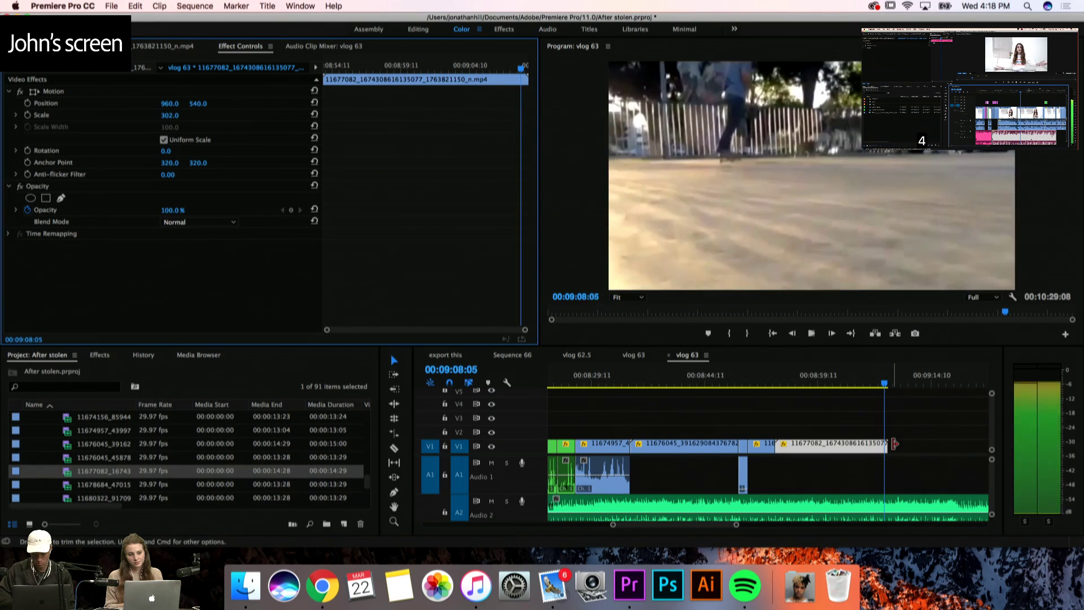
Preview the 11678684 clip and place only its video on V1 directly after the 11677082 clip
key("space")
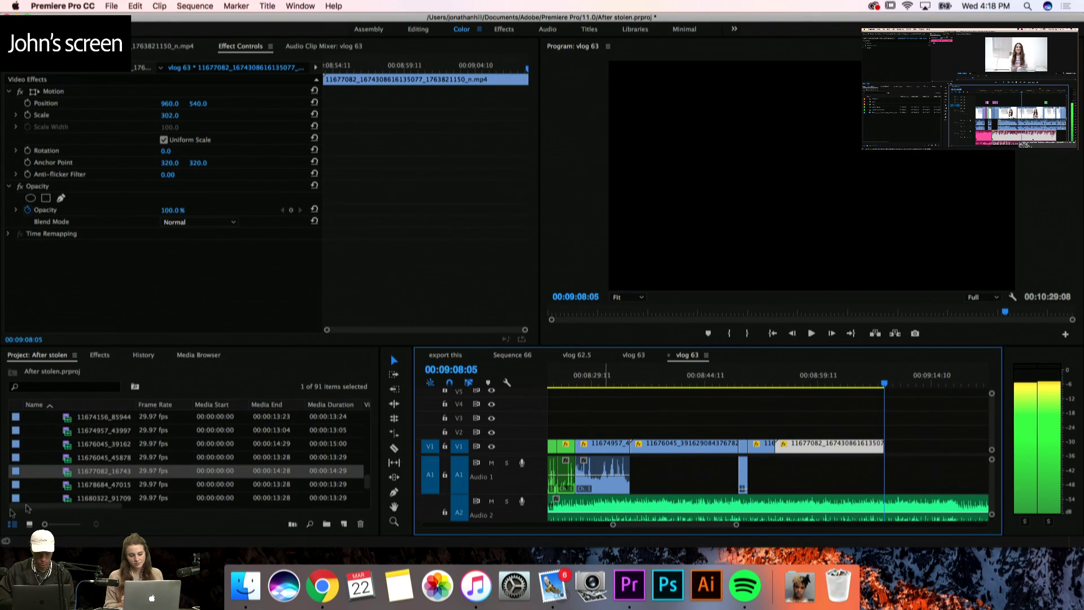
double_click(68, 485)
key("space")
scroll(67, 484, "down", 1)
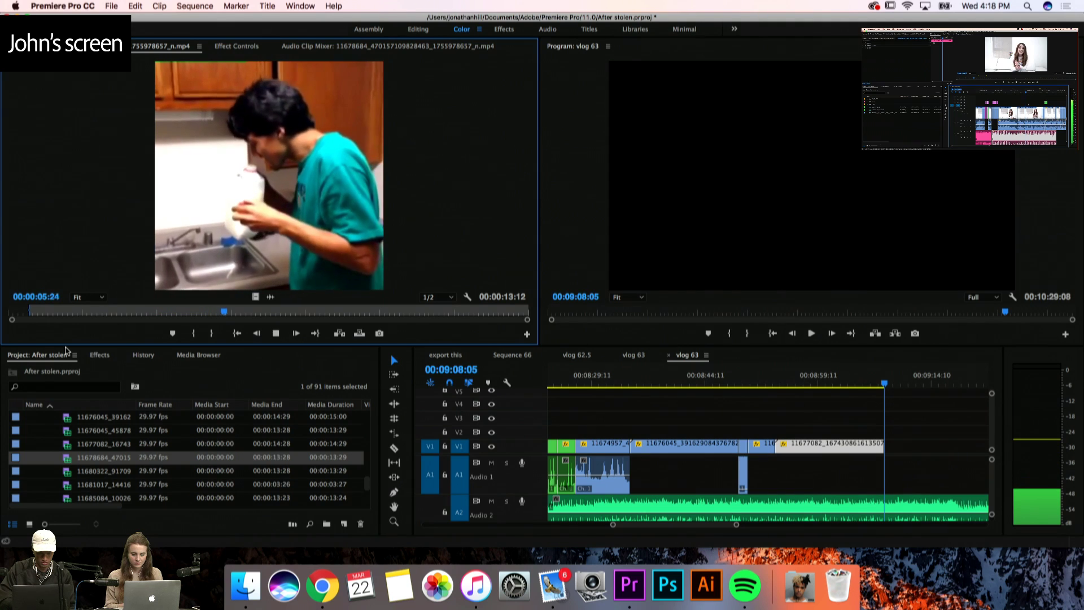
key("space")
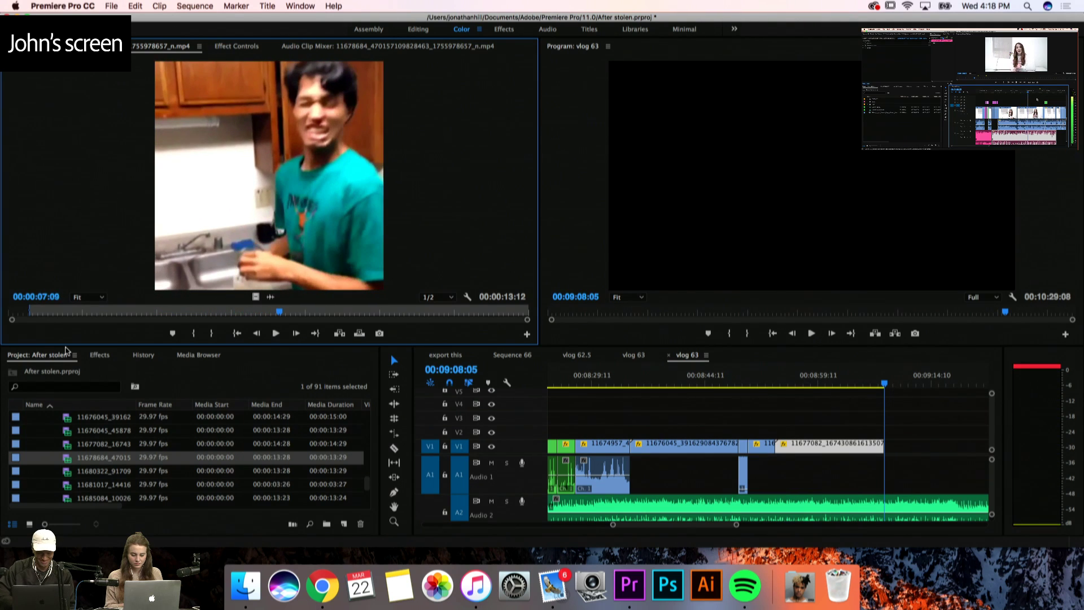
left_click_drag(256, 297, 879, 445)
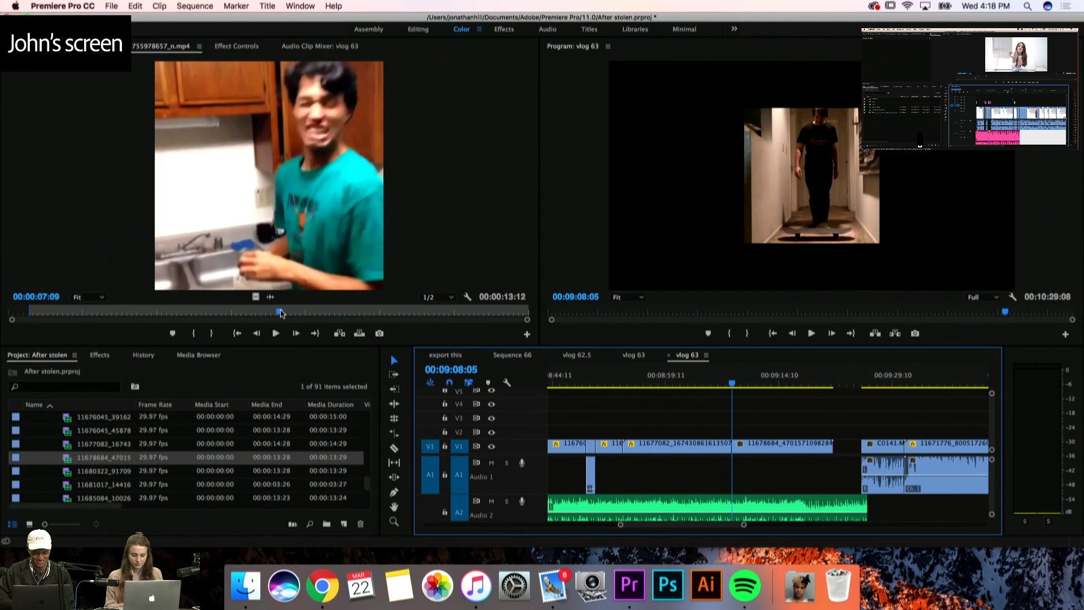
Enlarge the newly placed 11678684 clip to the frame's height and trim its end to about 00:09:18:09
left_click_drag(280, 312, 3, 281)
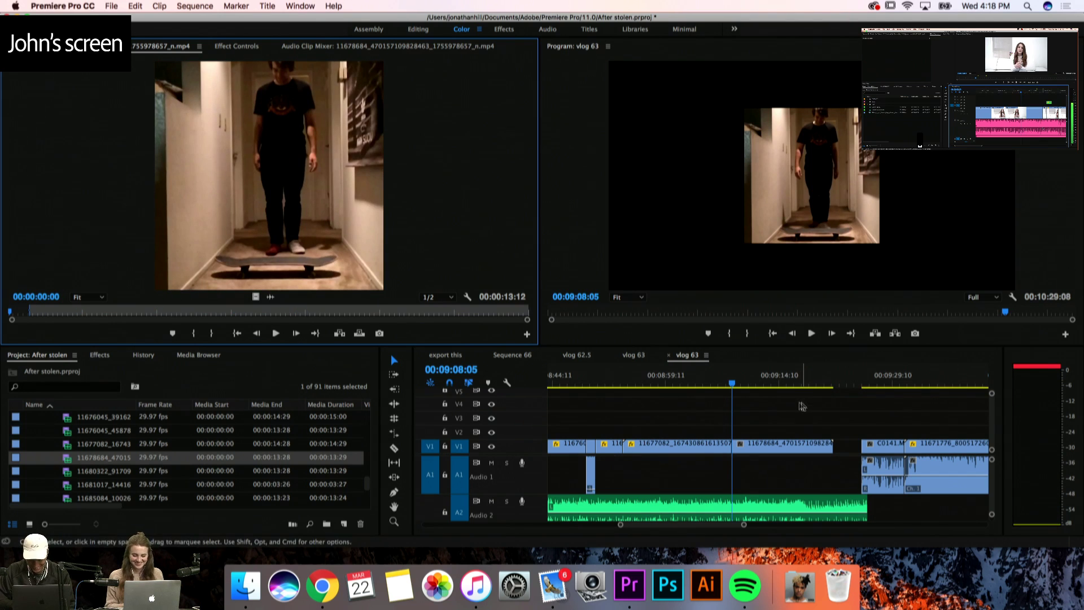
left_click(802, 406)
key("space")
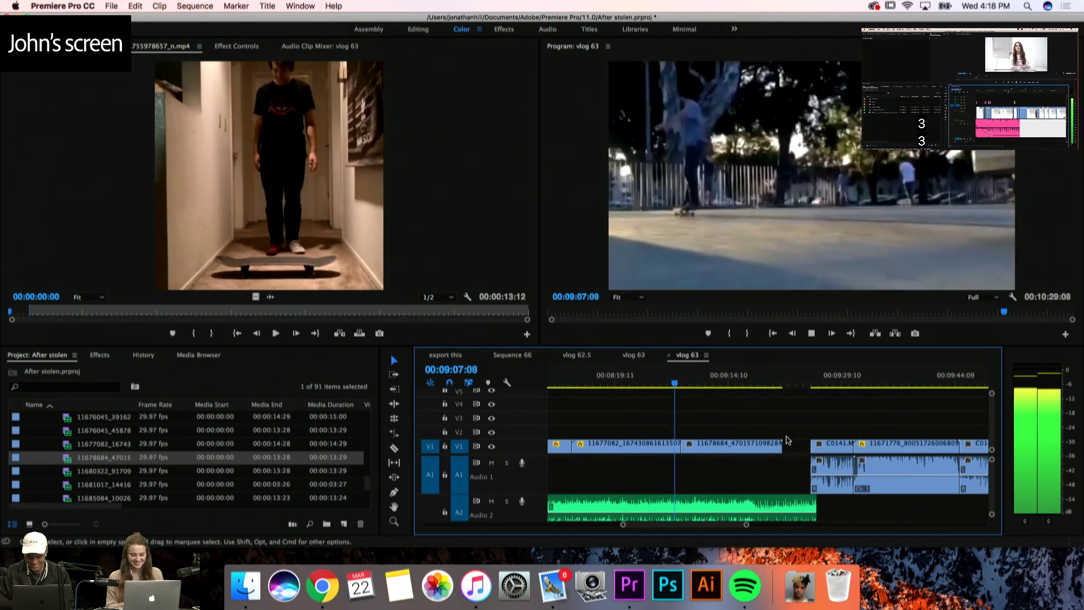
left_click(733, 448)
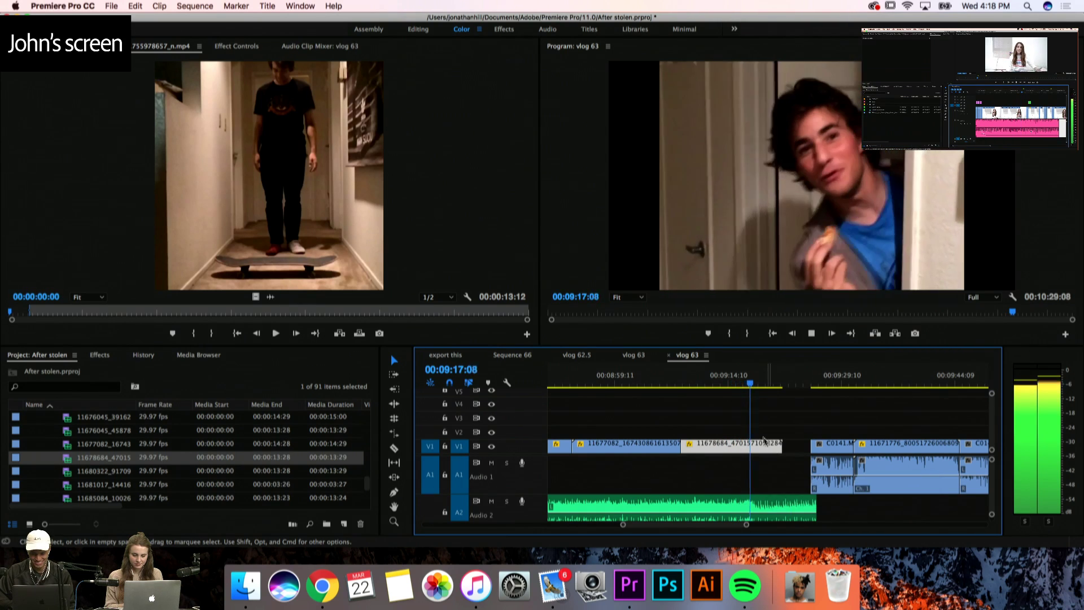
key("space")
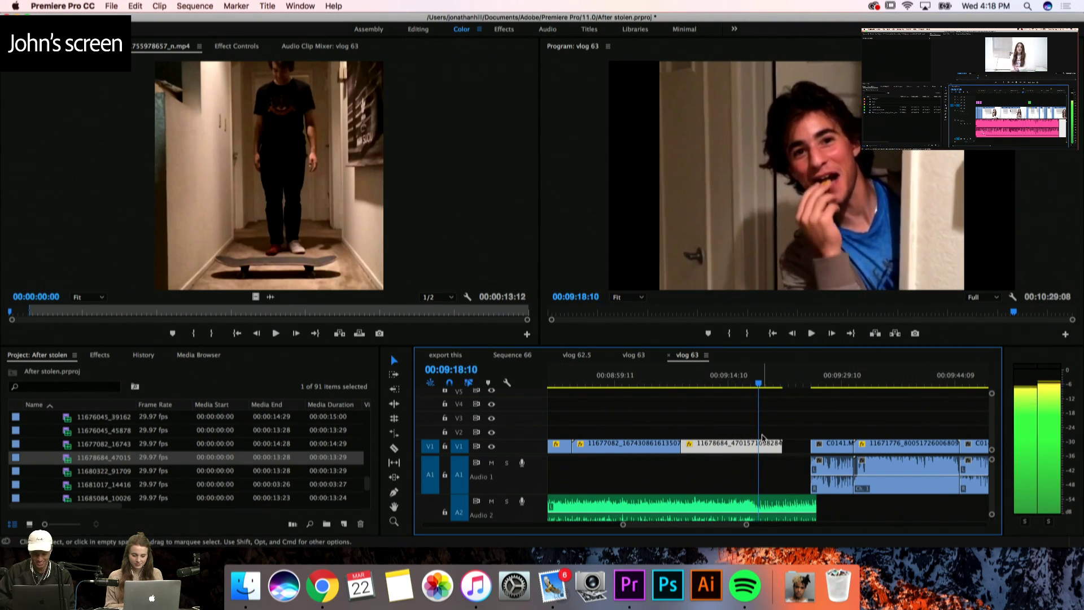
left_click_drag(782, 443, 755, 446)
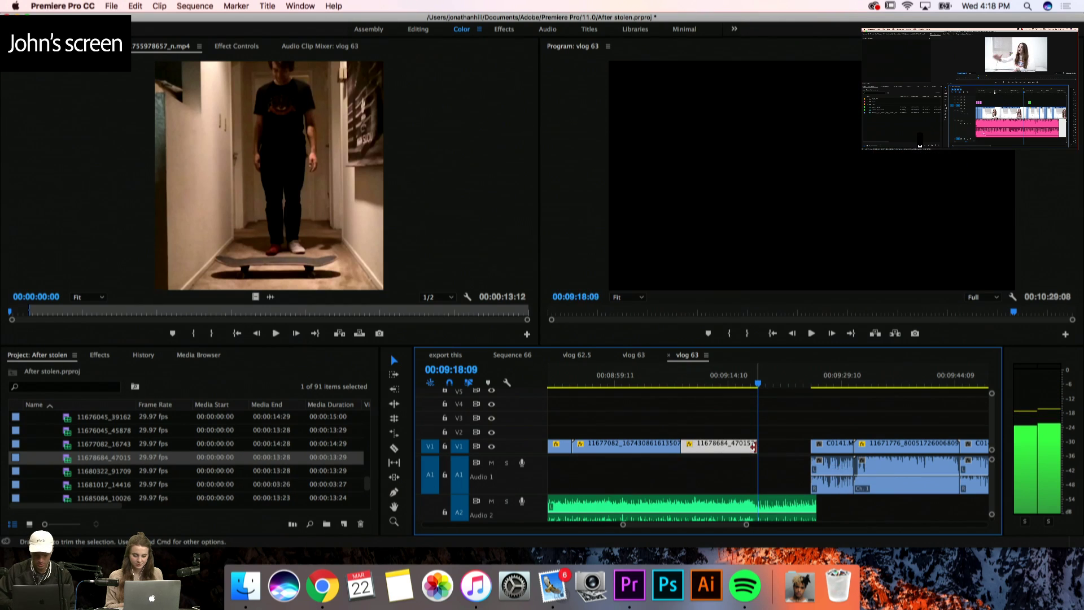
Preview the 11680322 clip from the project and move its In point close to the clip's beginning
double_click(64, 474)
key("space")
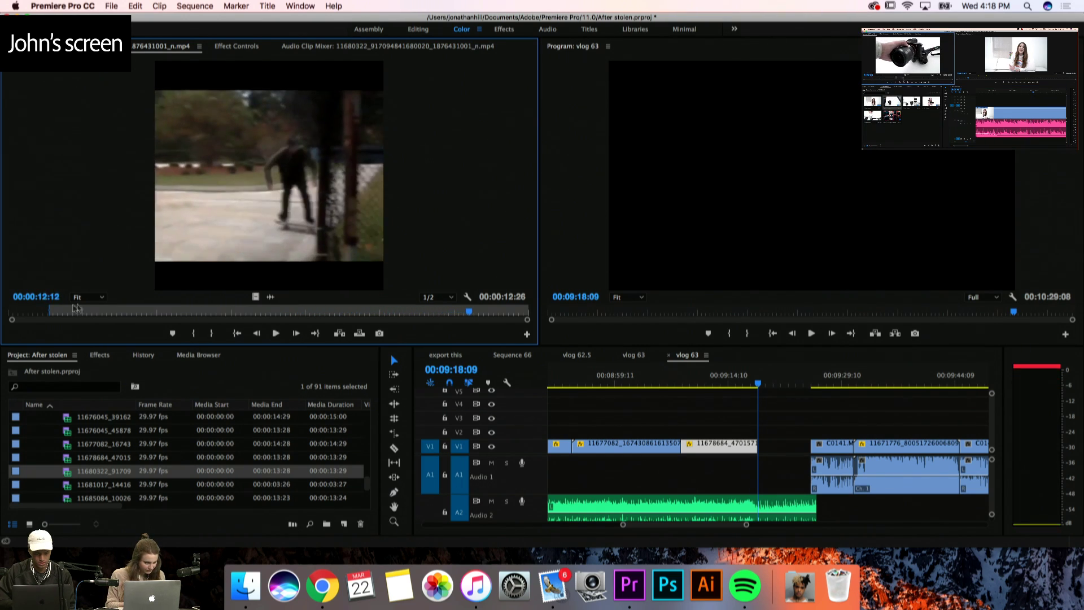
left_click(62, 312)
left_click_drag(62, 312, 3, 311)
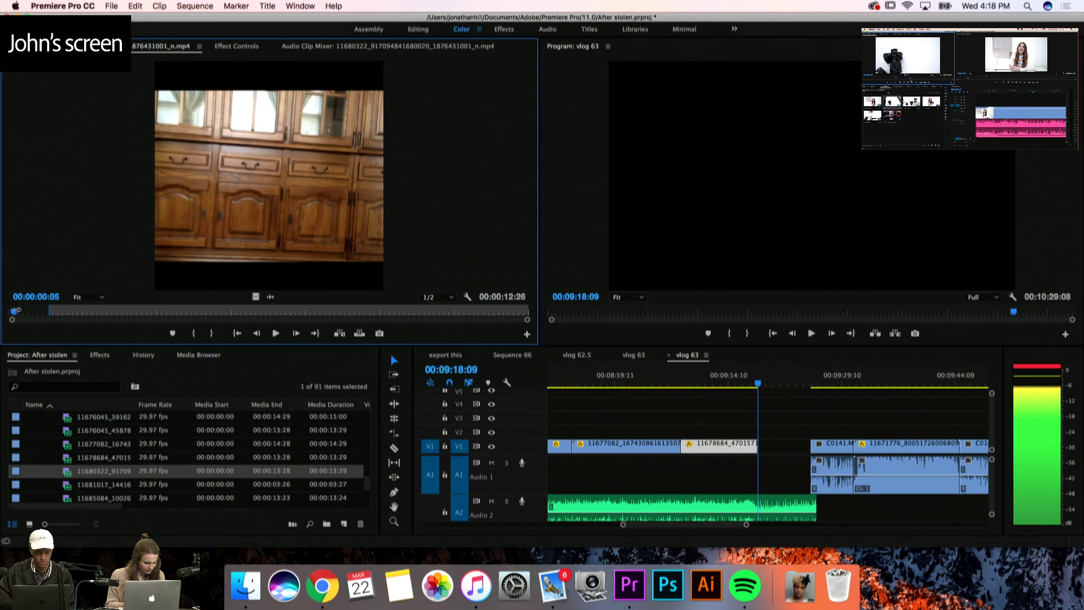
key("space")
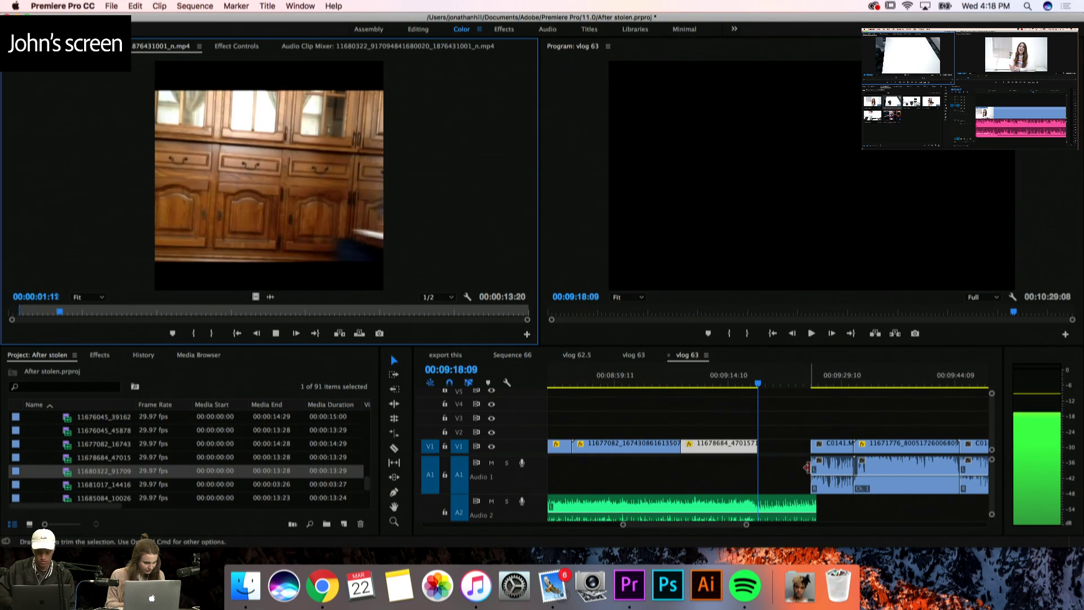
Move all clips after the gap about 44 seconds later and extend the Audio 2 music to about 00:09:55
left_click(806, 468)
key("minus")
left_click_drag(793, 424, 880, 457)
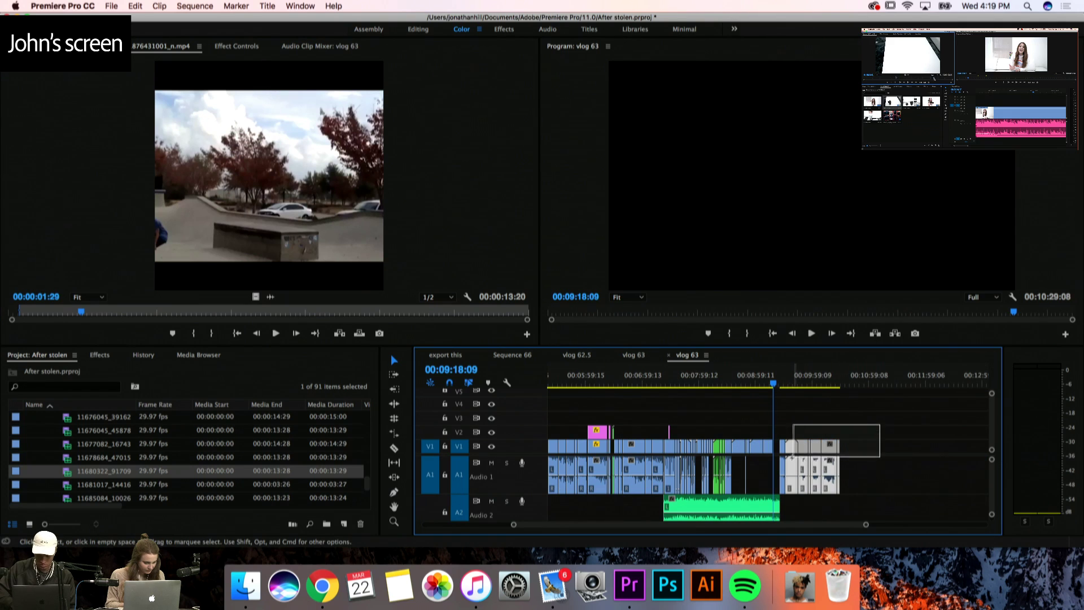
left_click_drag(781, 464, 916, 500)
key("equal")
Place only the video of the 11680322 clip on V1 directly after 11678684 and enlarge it to the frame's height
key("space")
key("space")
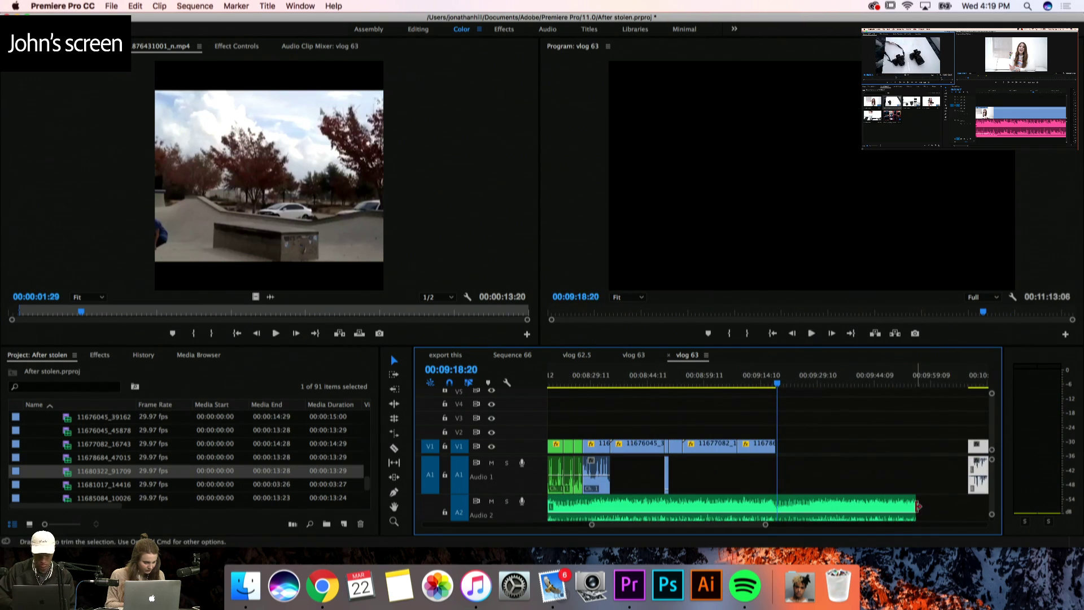
left_click_drag(255, 297, 780, 449)
left_click(774, 448)
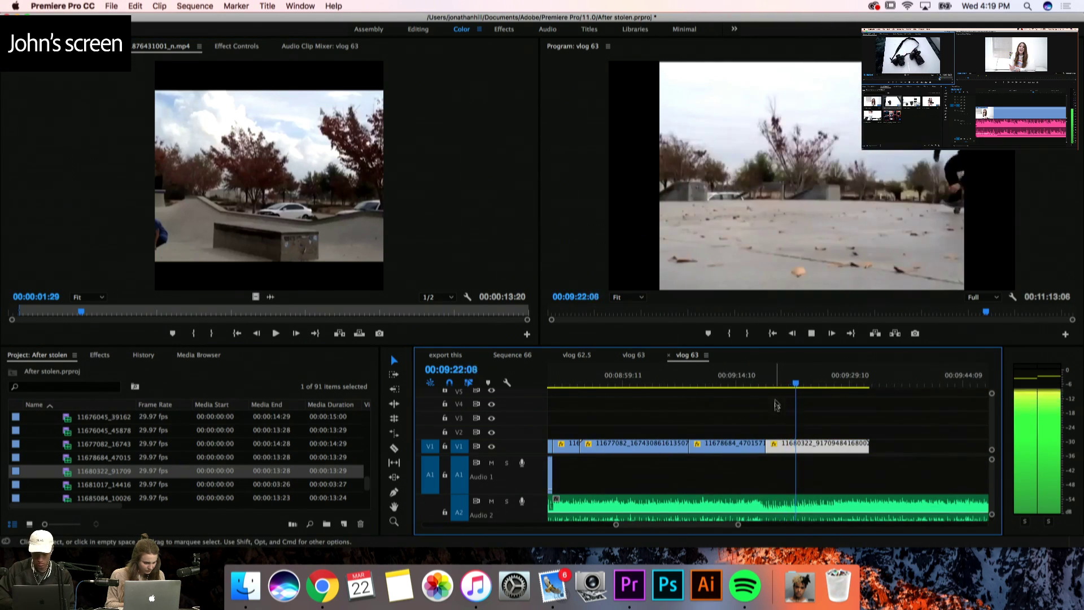
Cut the 11680322 clip at 00:09:19:21 and 00:09:22:06 and ripple-delete the section between the cuts
left_click(776, 377)
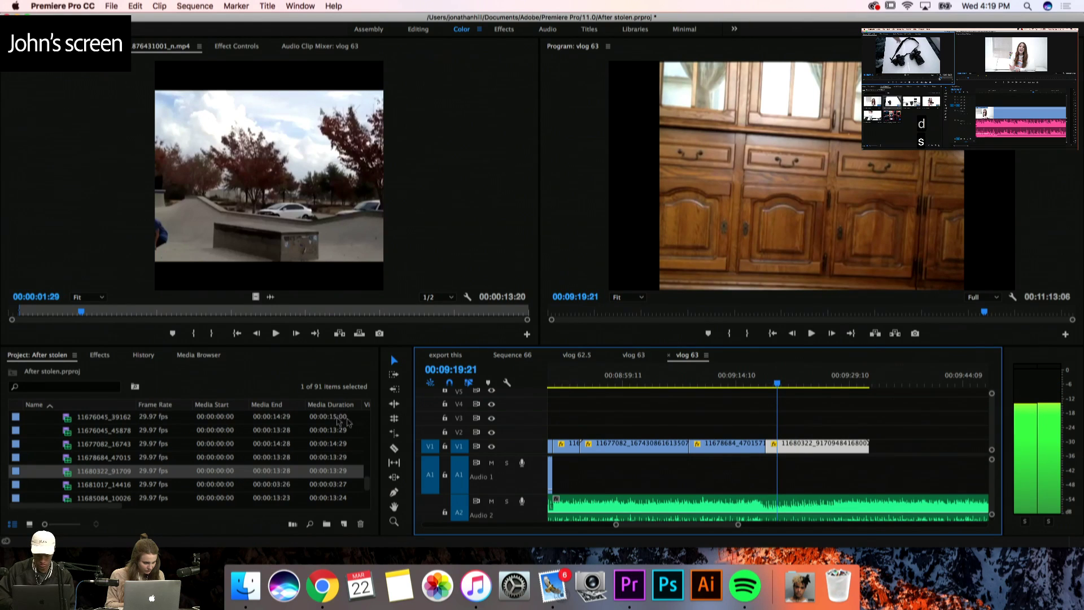
left_click(394, 448)
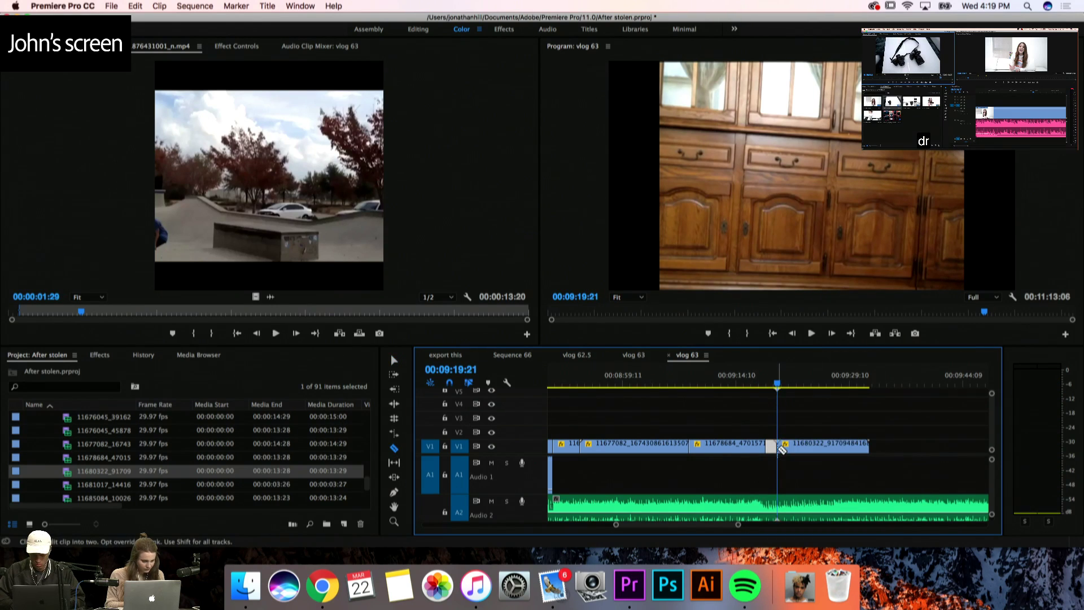
key("space")
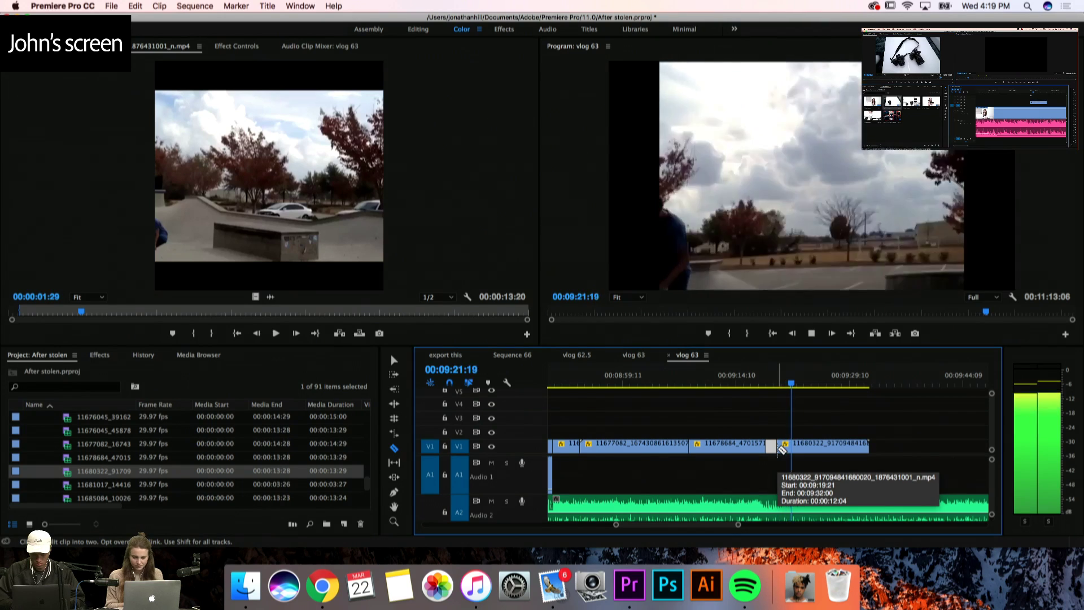
key("space")
left_click(795, 448)
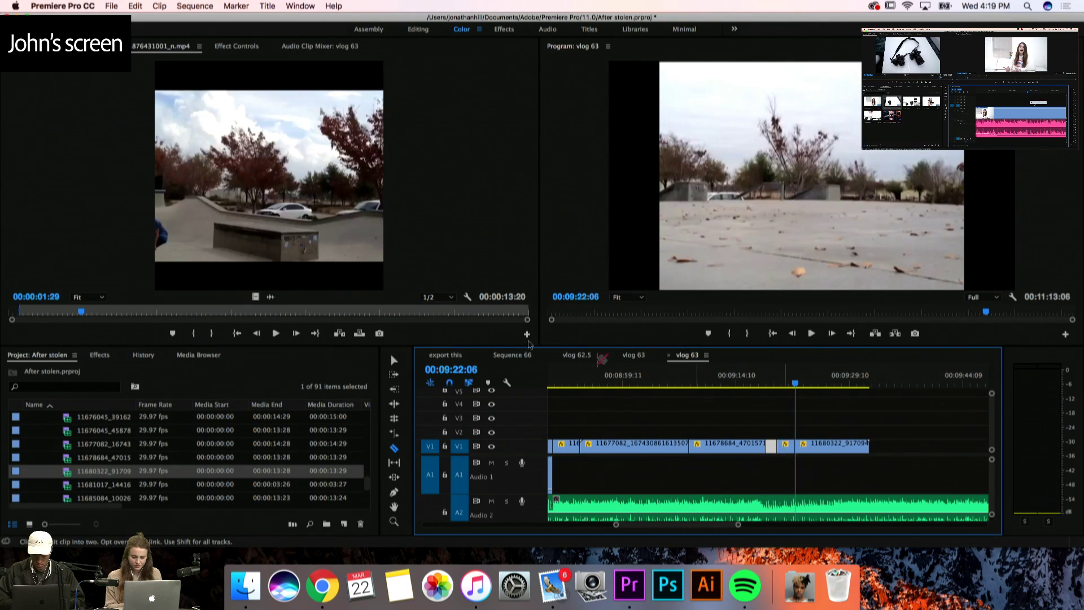
key("v")
left_click(783, 449)
key("shift+Delete")
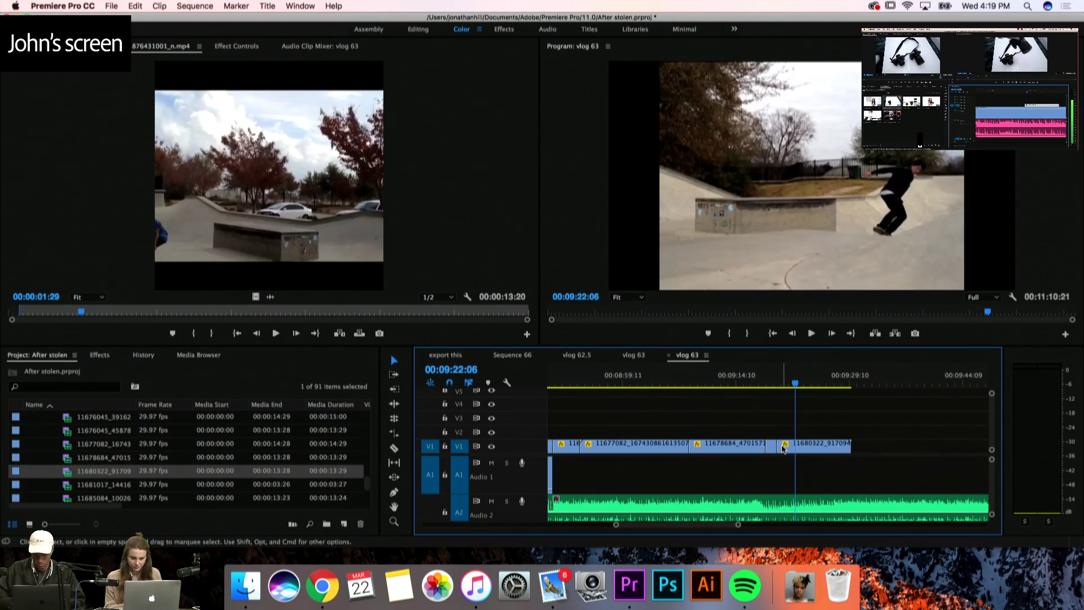
Review the shortened 11680322 footage and split it at the shot change at 00:09:25:13
left_click(770, 382)
key("space")
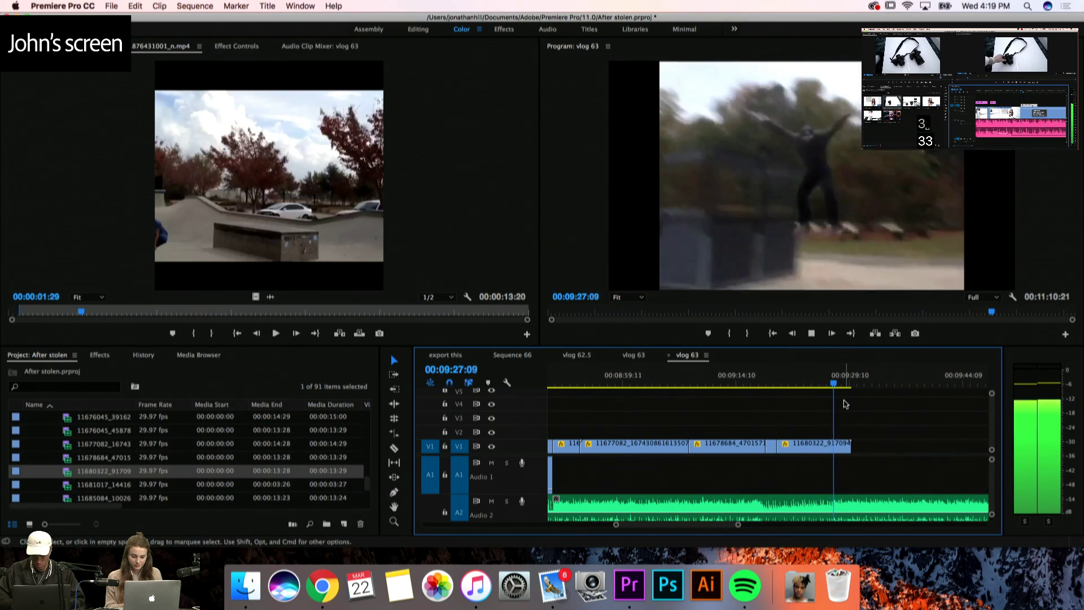
left_click(814, 375)
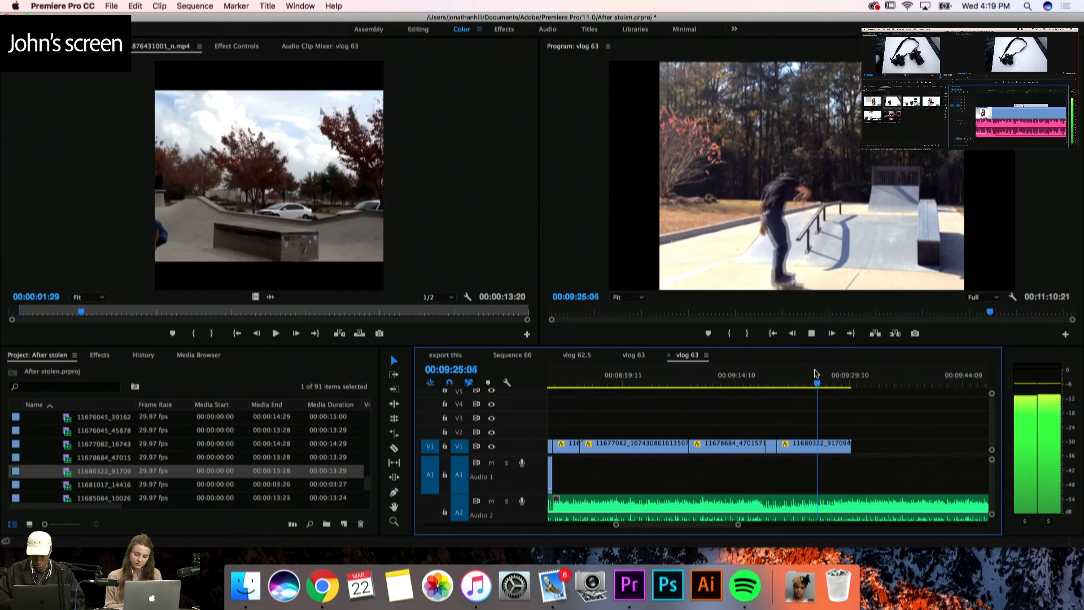
key("space")
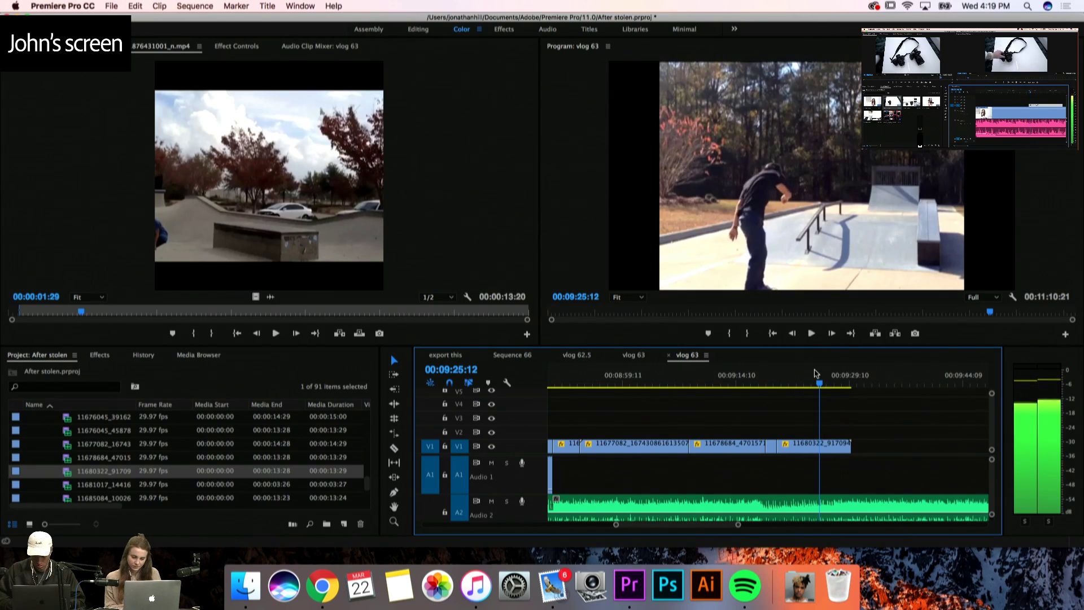
left_click(395, 448)
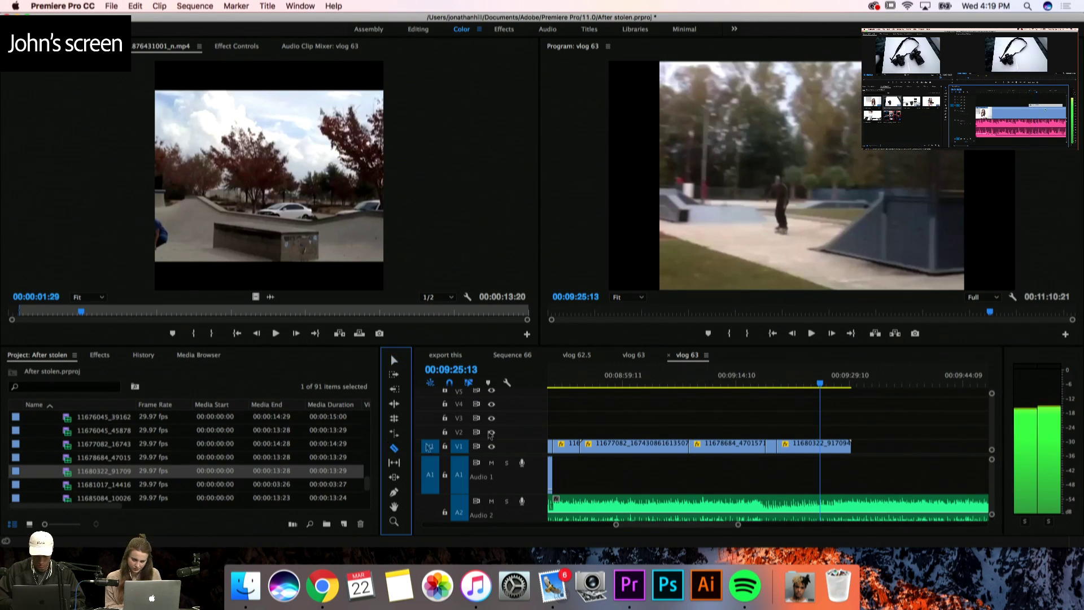
left_click(816, 431)
key("Left")
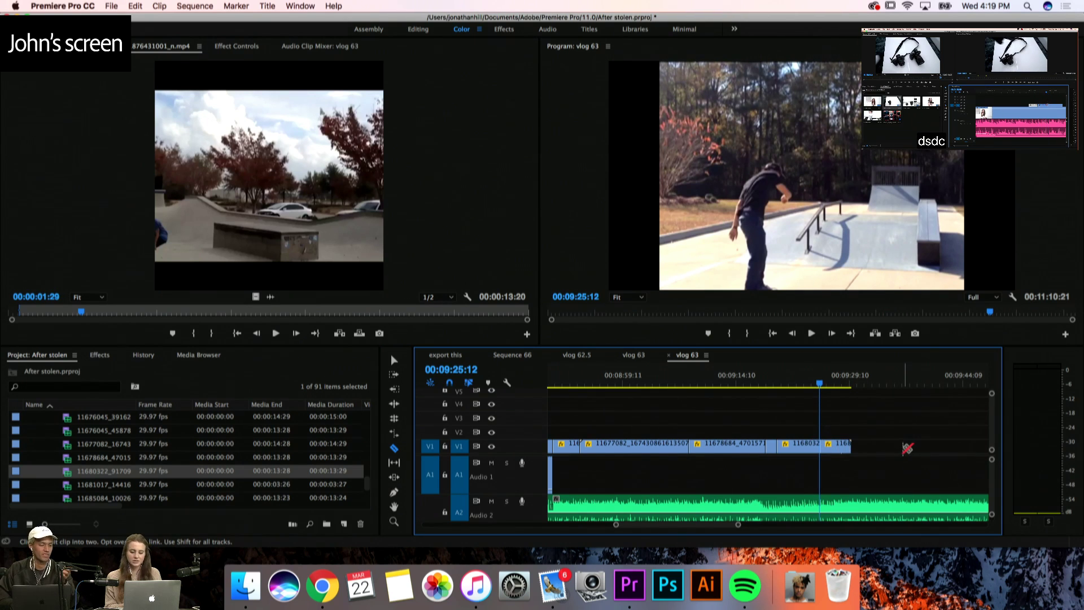
Review the last section of the 11680322 clip and trim its end slightly on V1
key("space")
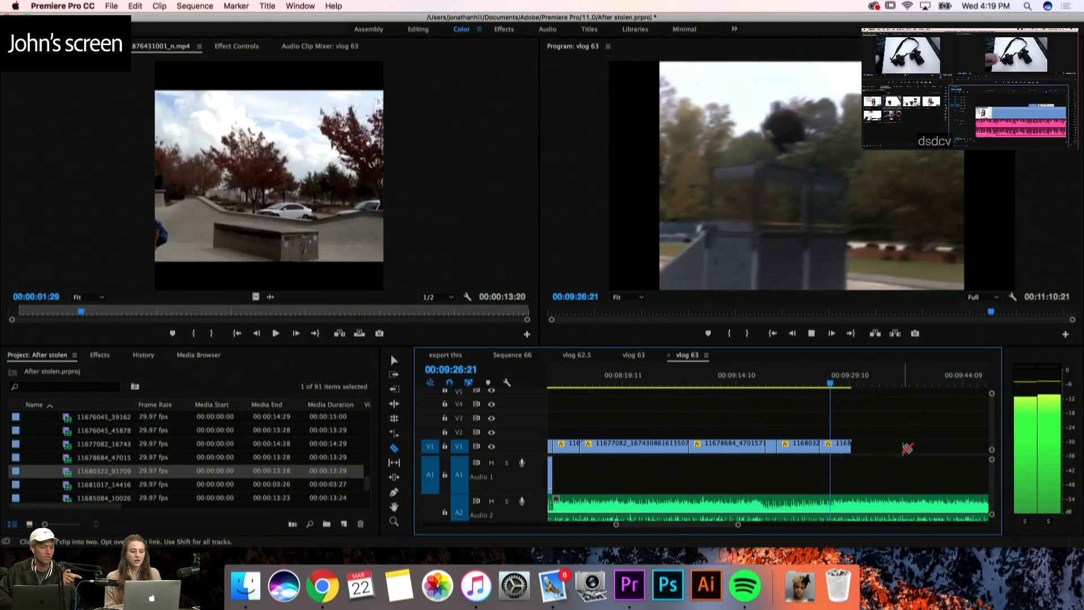
key("space")
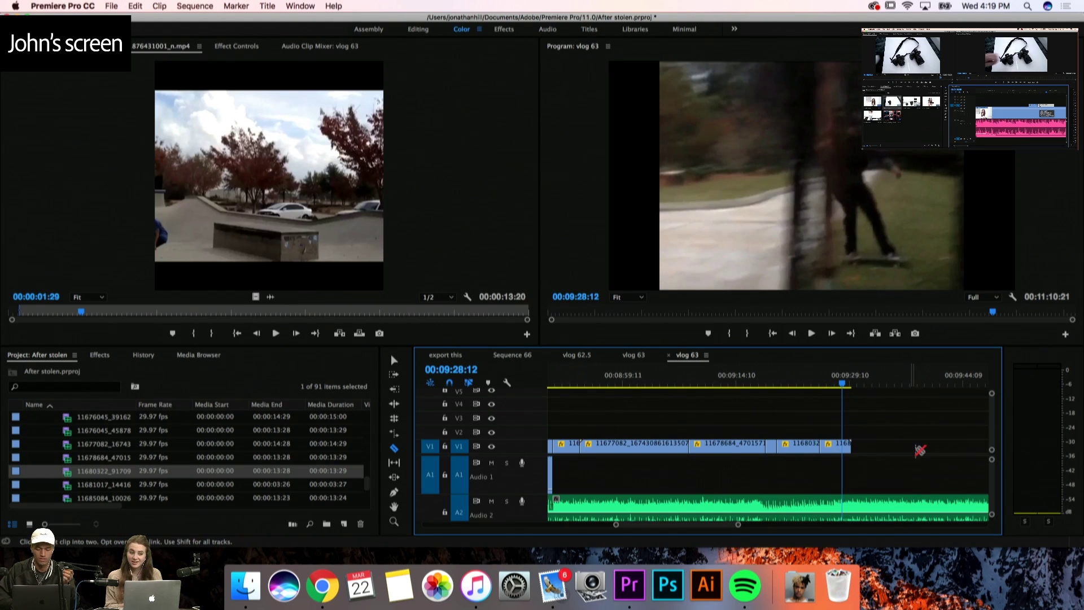
key("space")
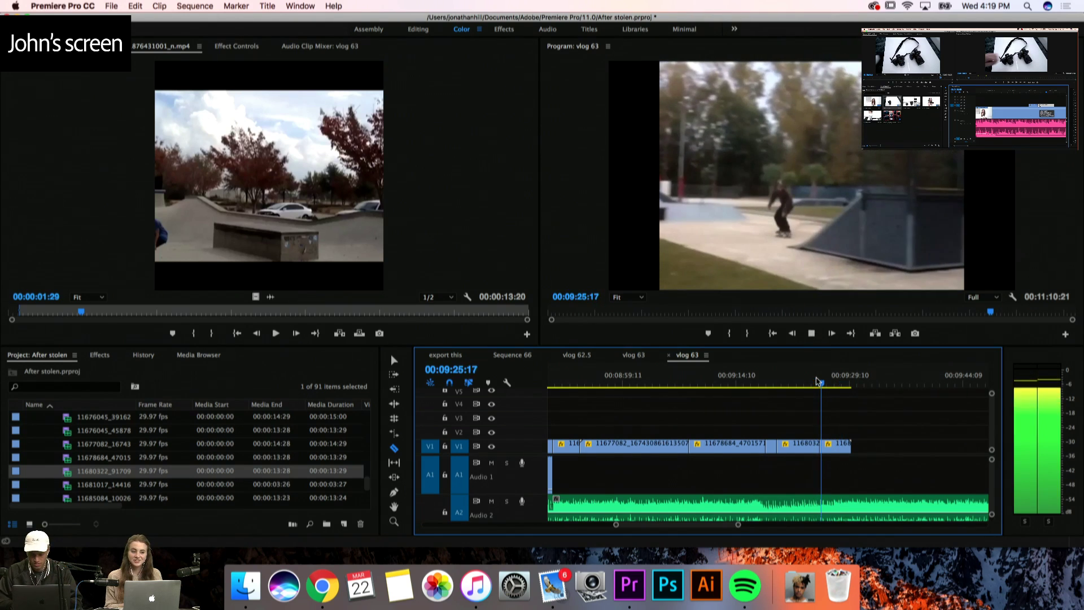
left_click(394, 359)
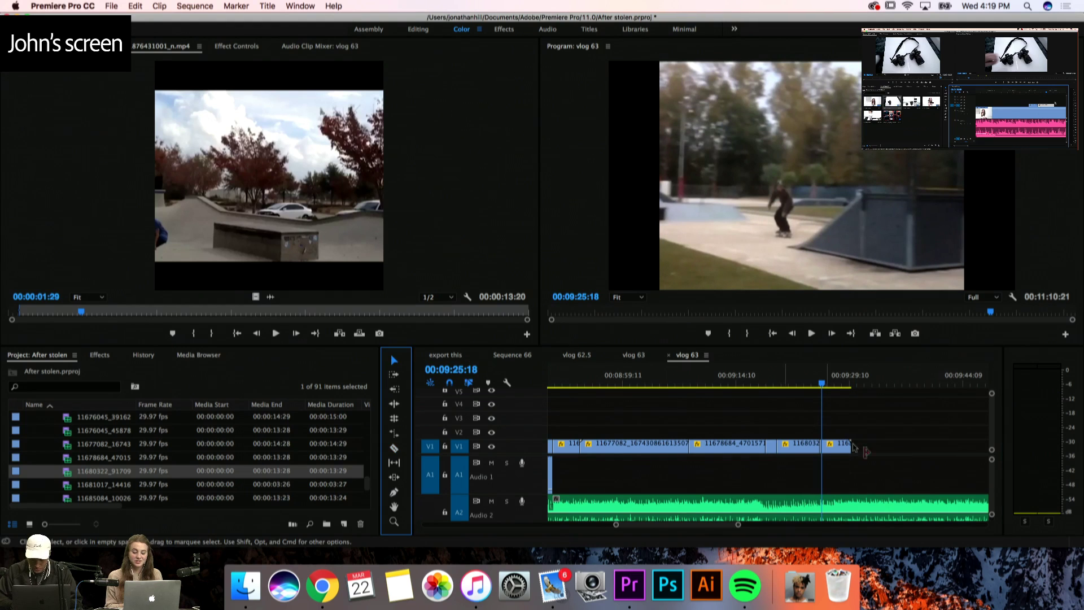
left_click(842, 449)
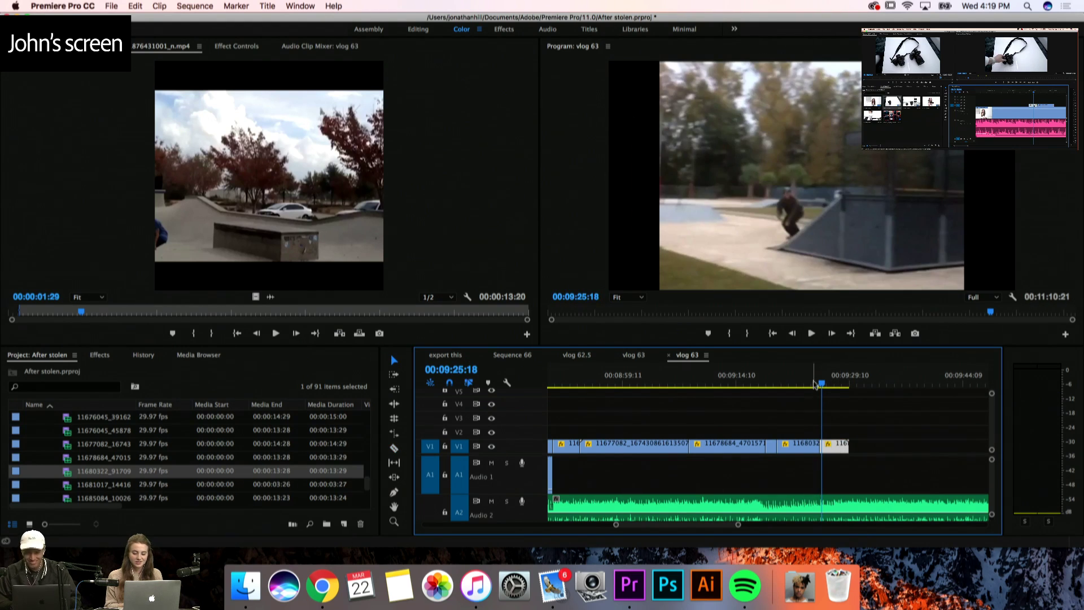
left_click(814, 383)
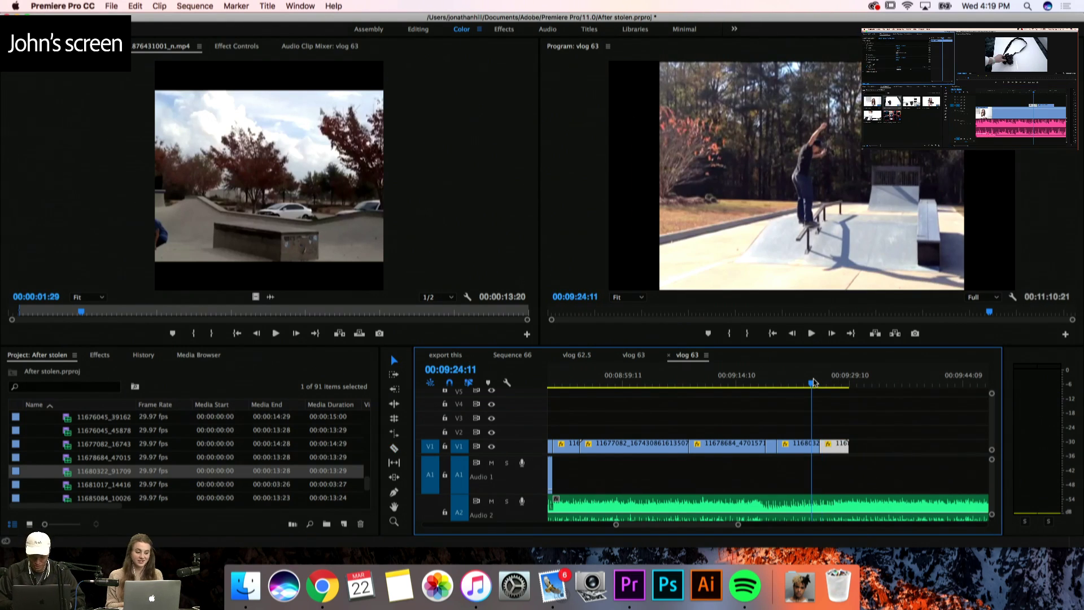
key("space")
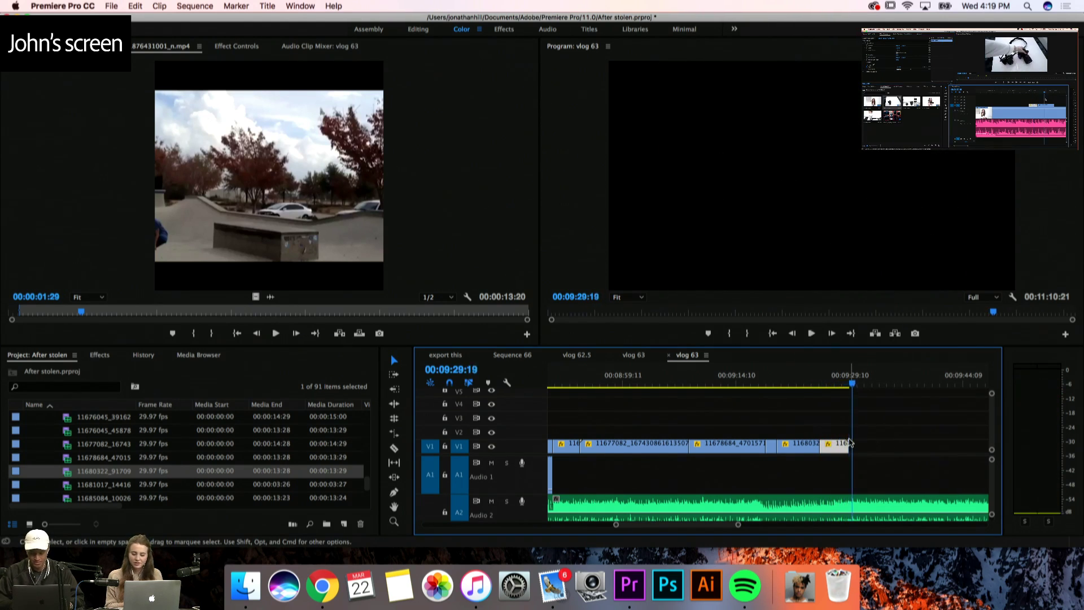
Shorten the Audio 2 music to end at 00:09:29:18 and ripple-delete the gap before the C0141 clip
key("minus")
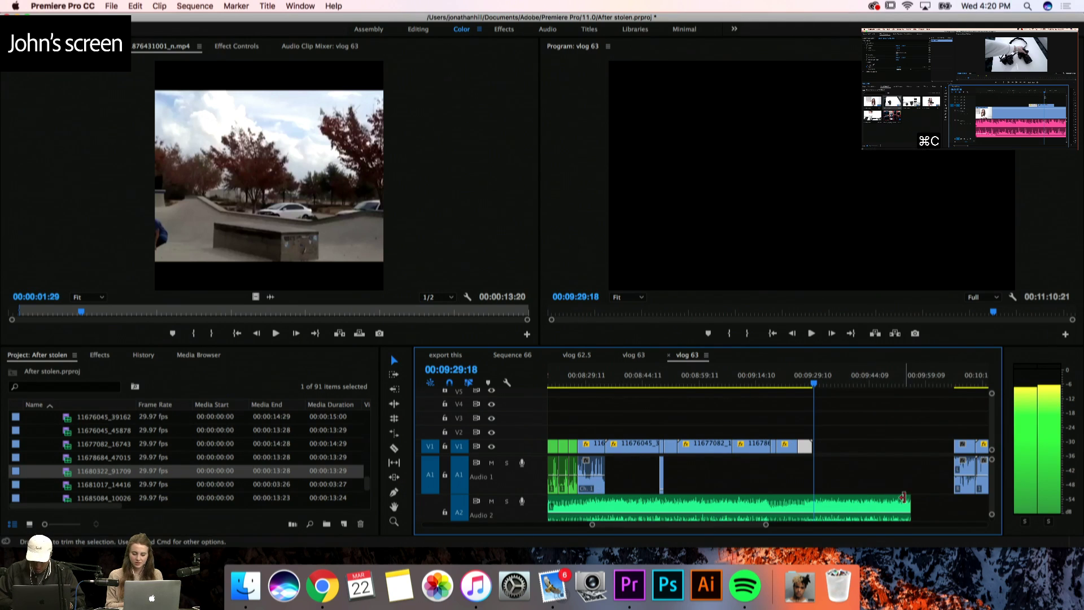
key("equal")
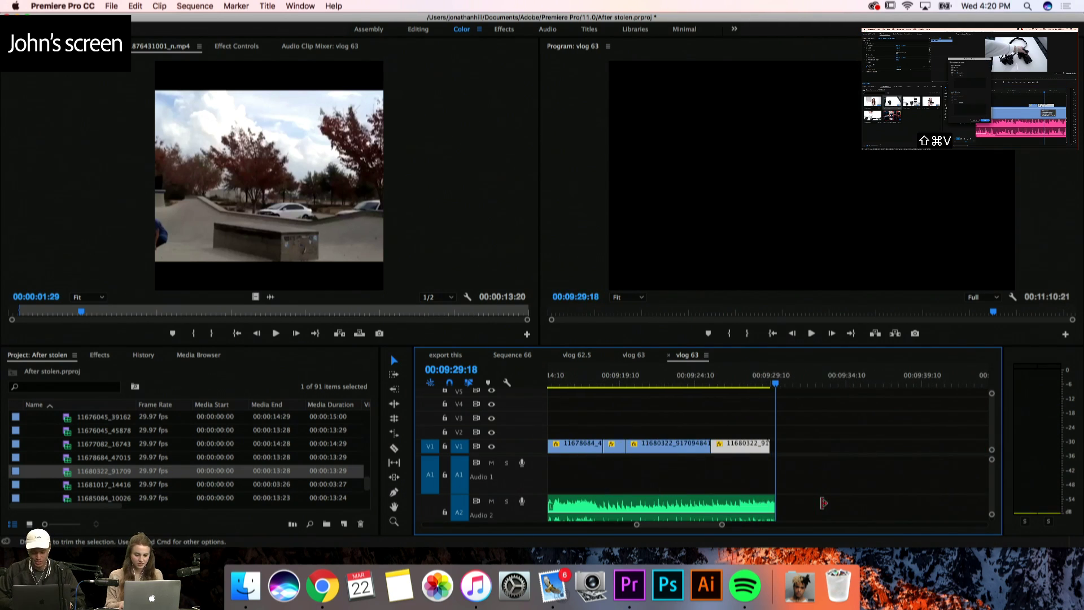
left_click_drag(774, 451, 780, 446)
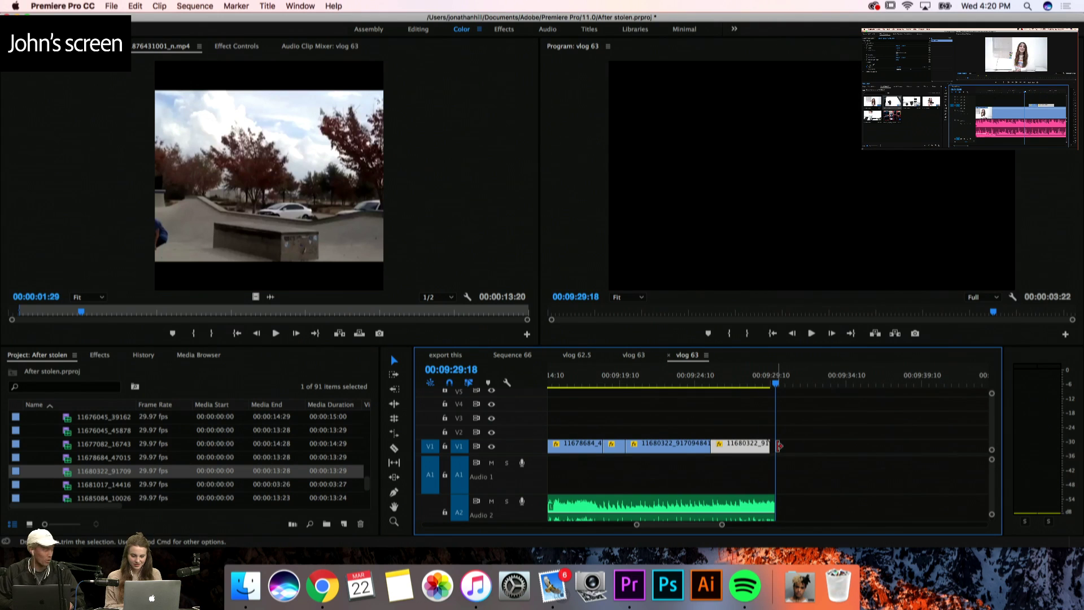
key("super+z")
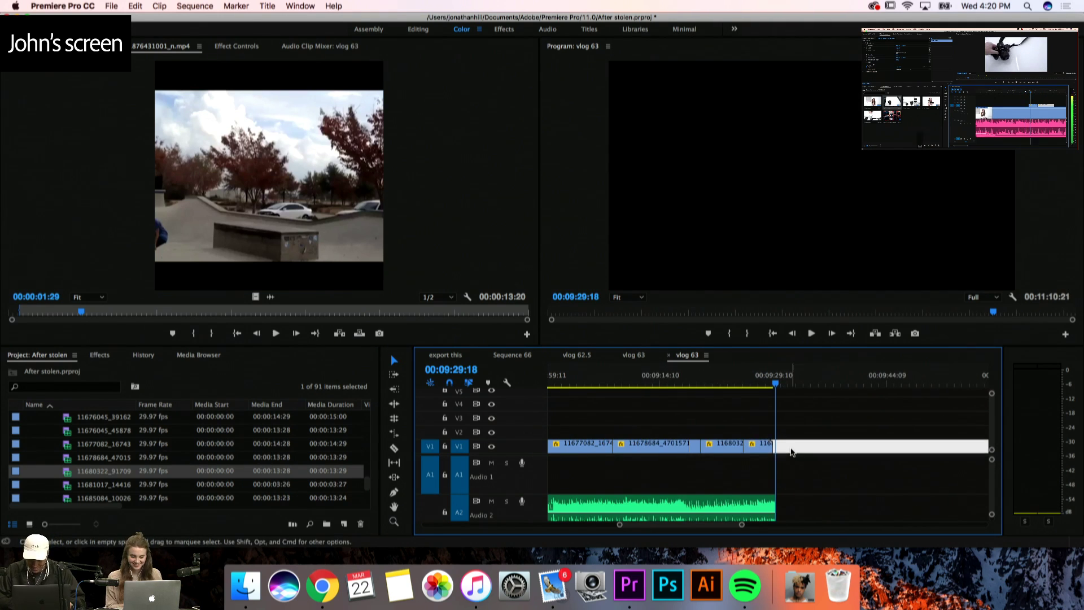
key("shift+k")
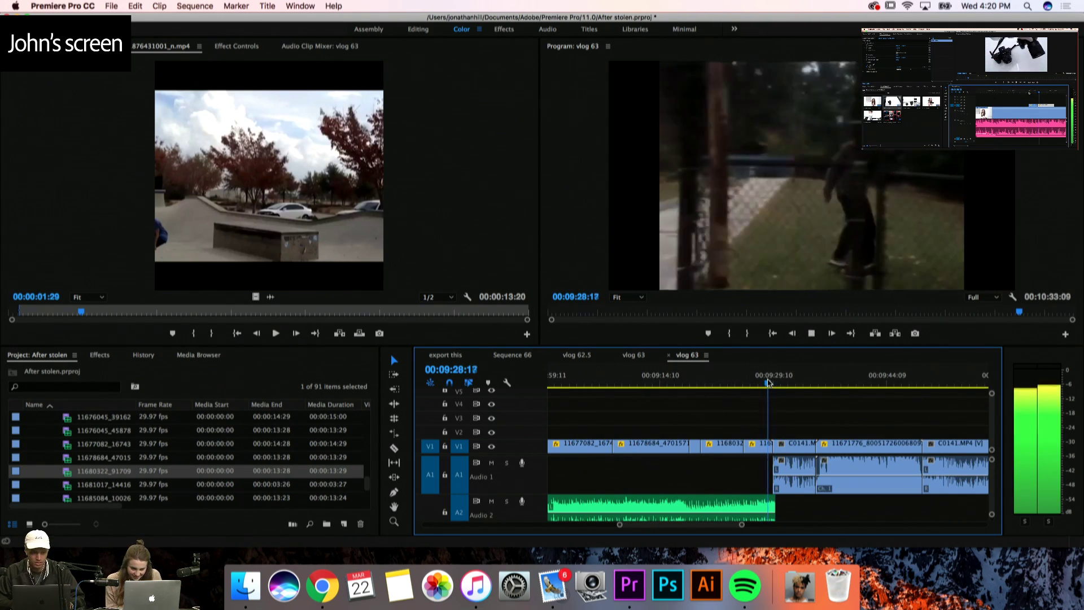
key("k")
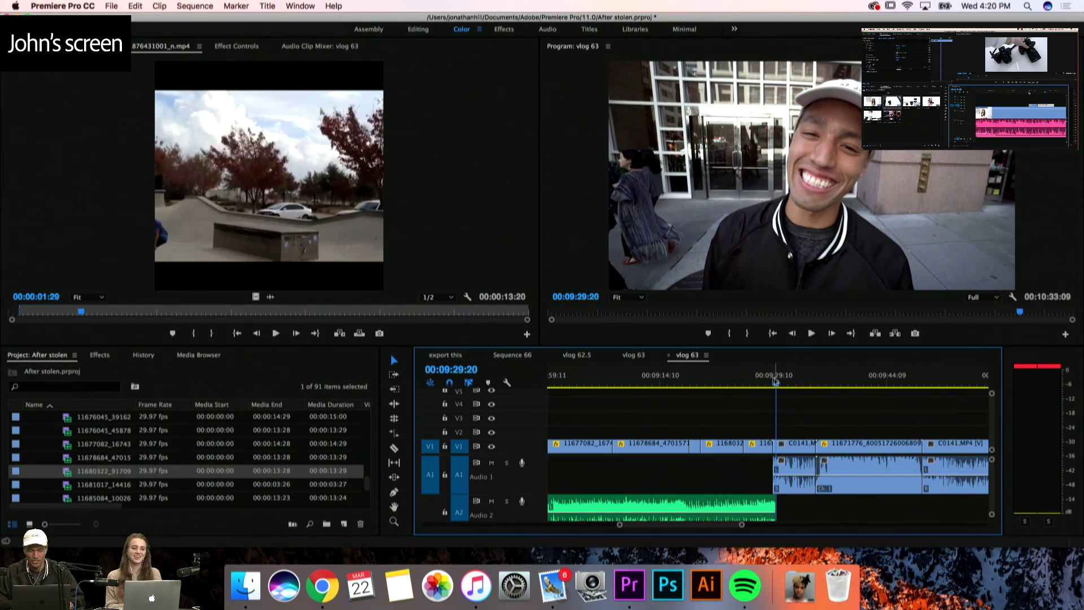
Play the C0141 talking clip after the montage and check its transition into the 11671776 skating footage
mouse_move(778, 387)
left_mouse_down()
mouse_move(750, 390)
mouse_move(789, 387)
left_mouse_up()
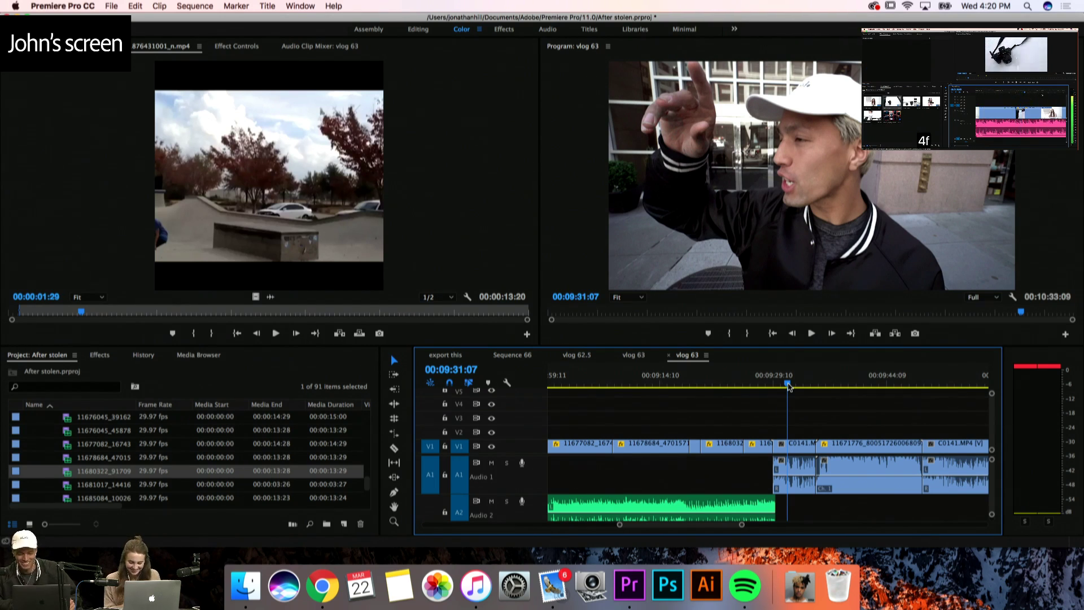
key("space")
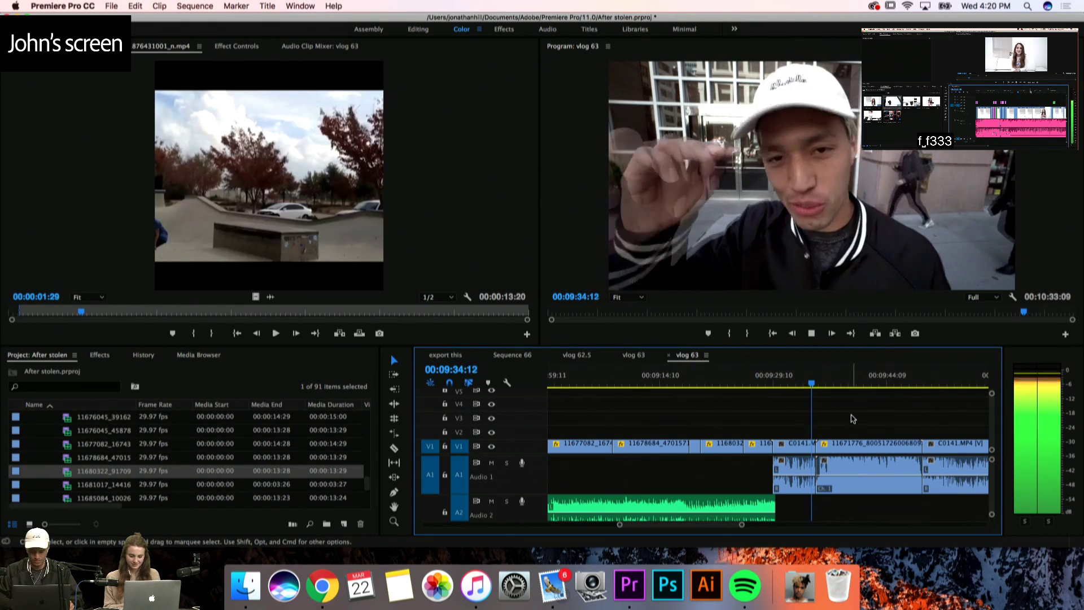
scroll(854, 417, "right", 2)
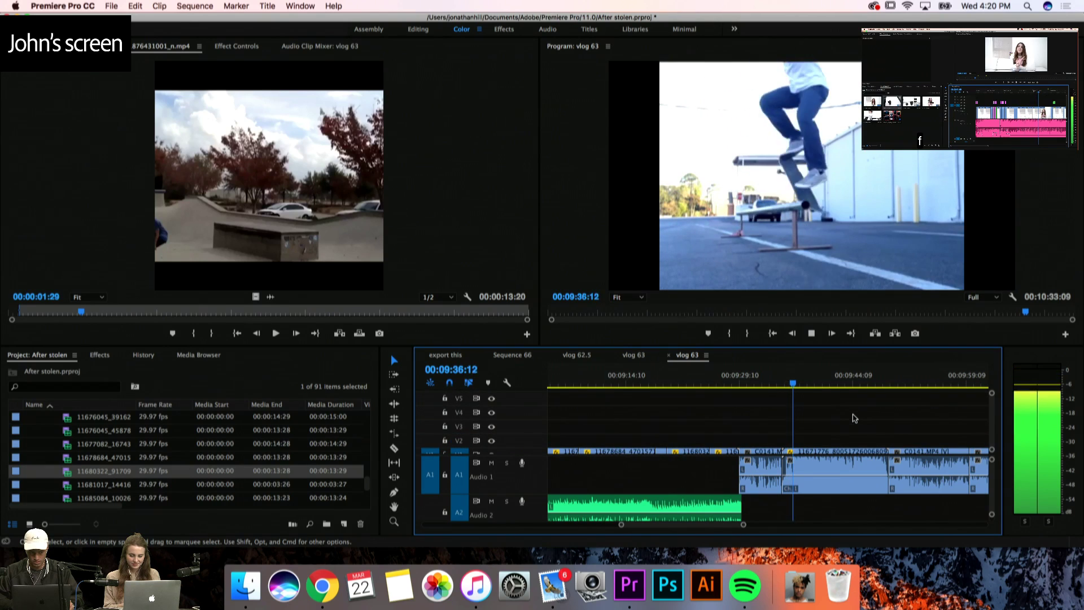
key("space")
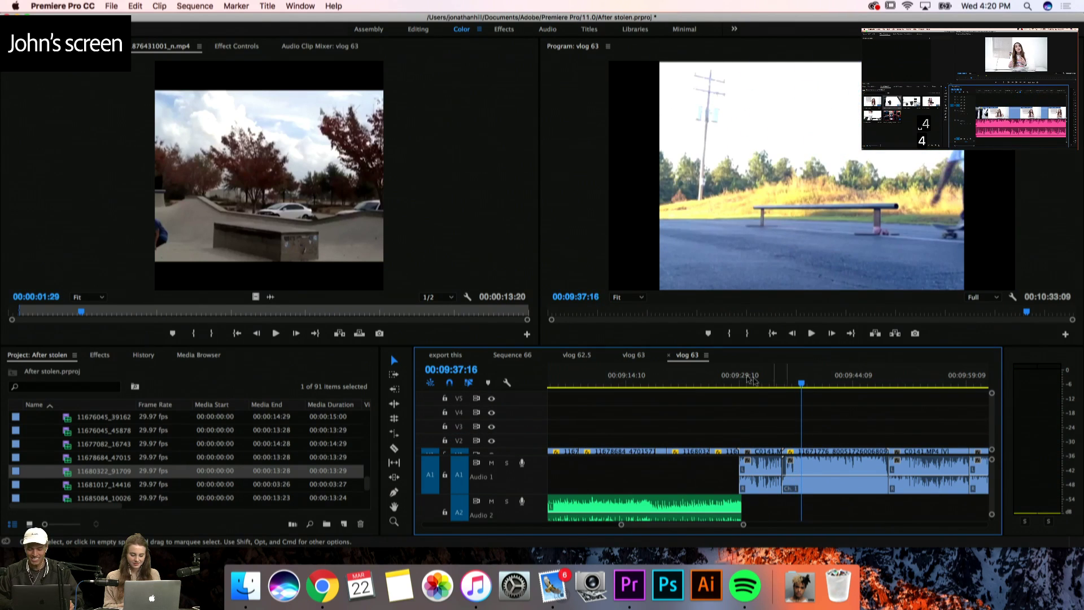
left_click(782, 382)
scroll(790, 412, "down", 1)
key("space")
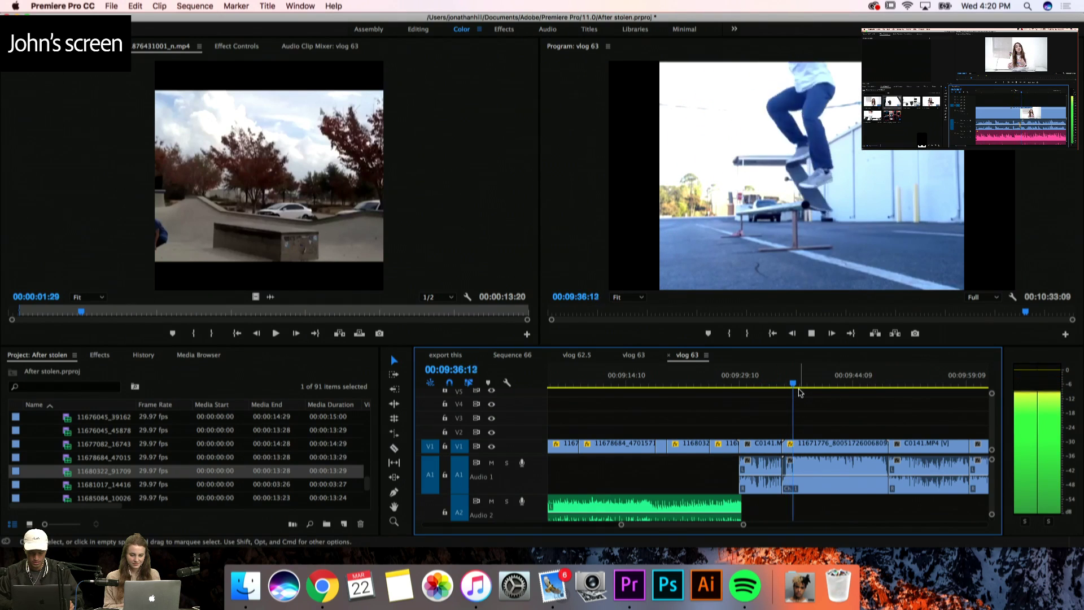
Check the end of the 11671776 footage and the C0141 clip following it, up to 00:09:56:14
key("minus")
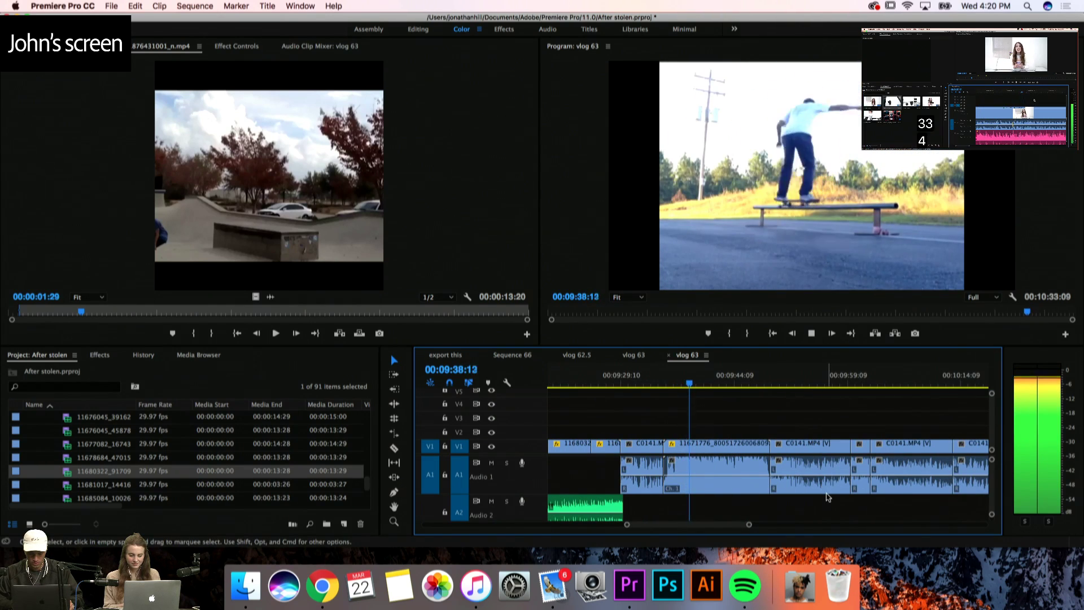
left_click(763, 374)
key("space")
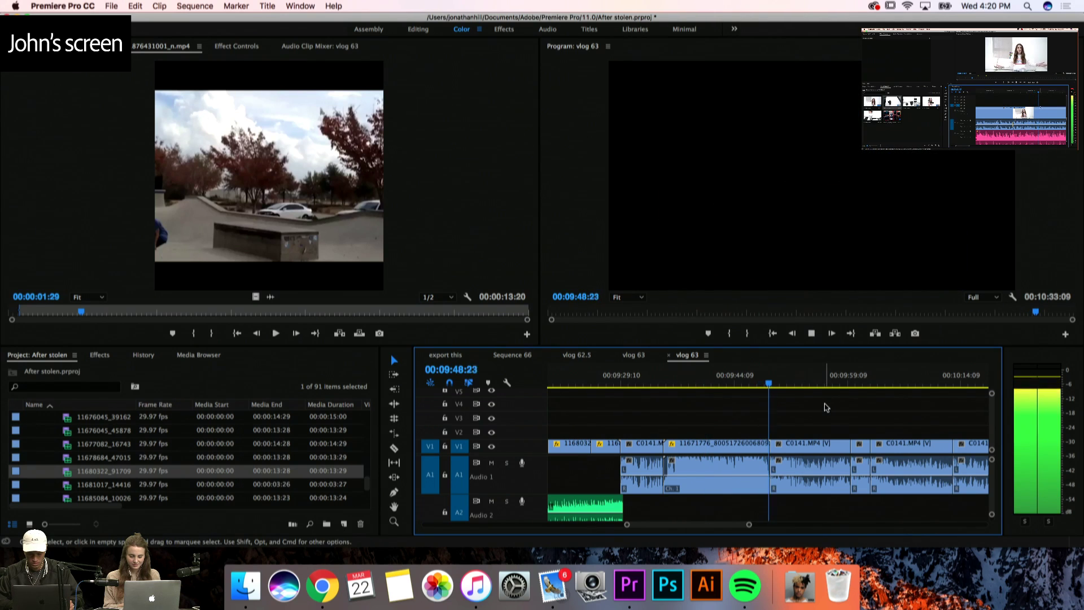
key("minus")
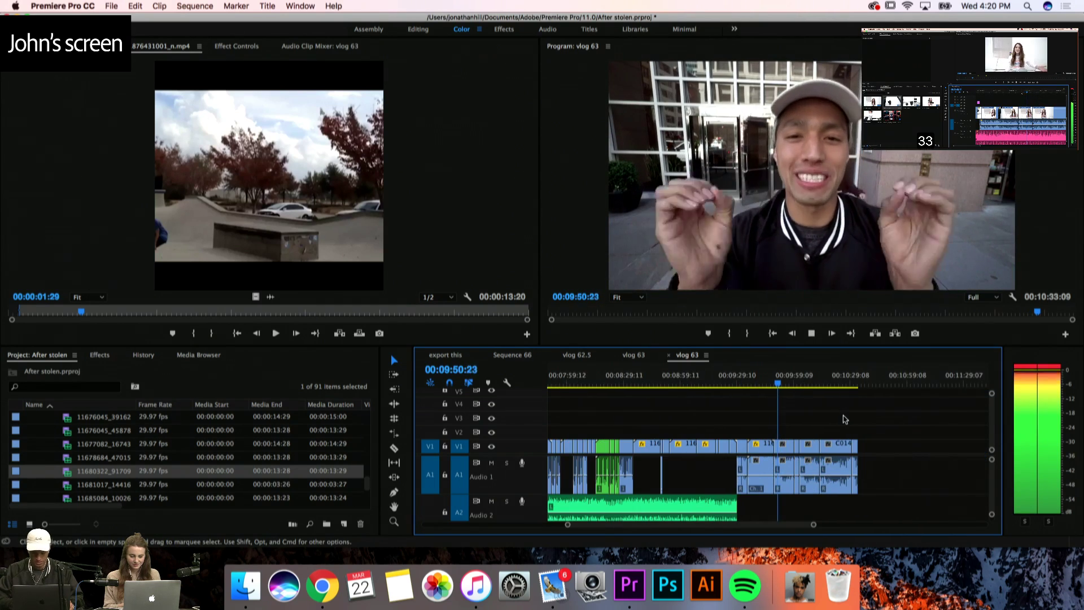
key("equal")
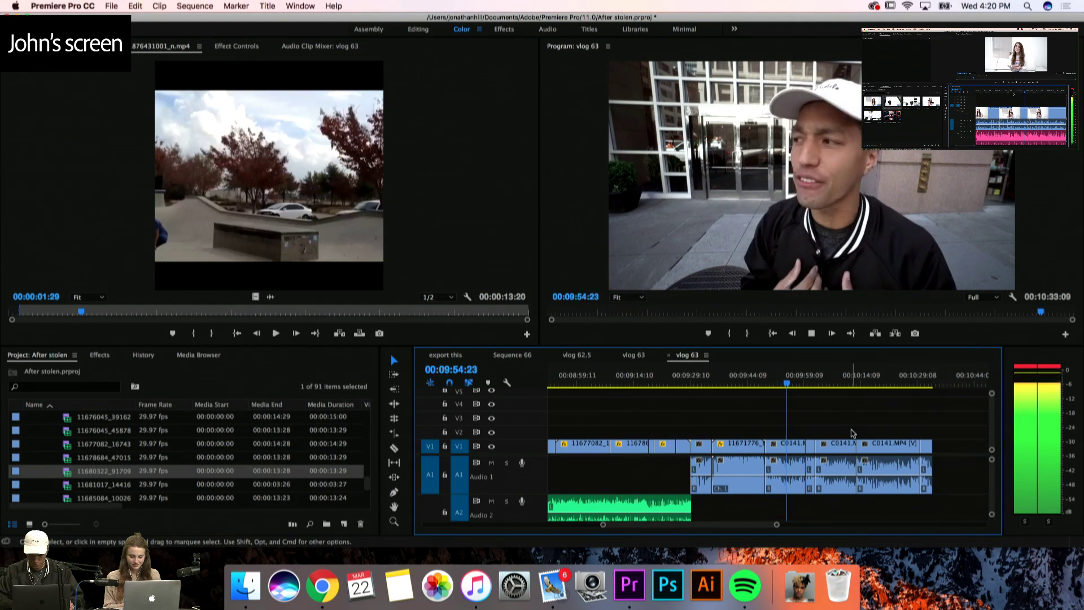
key("space")
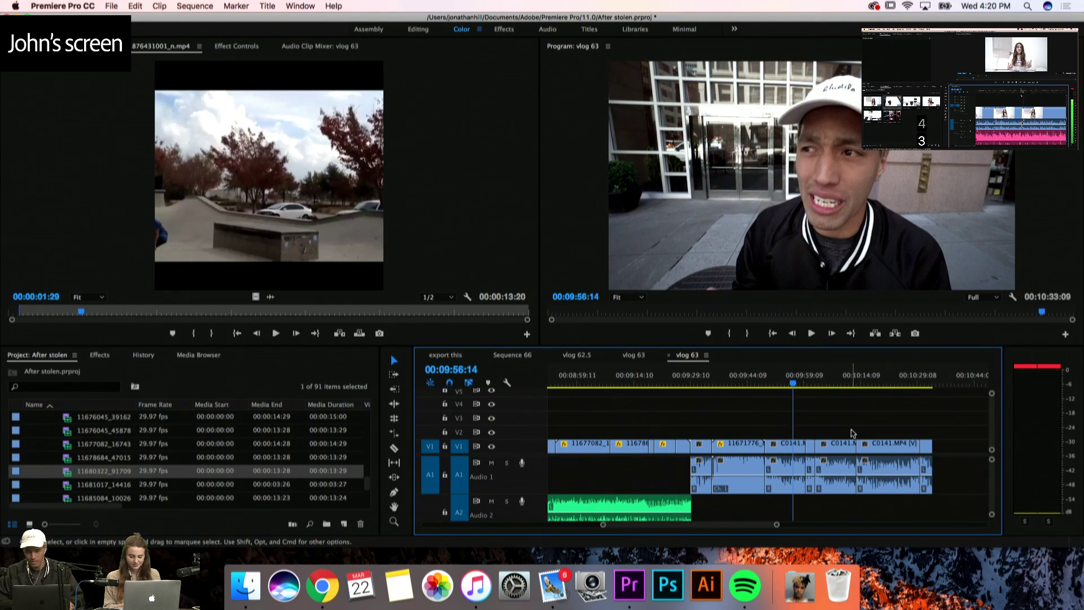
Move the short clip on V4 at about 00:03:09 down to V3
key("minus")
key("minus")
key("minus")
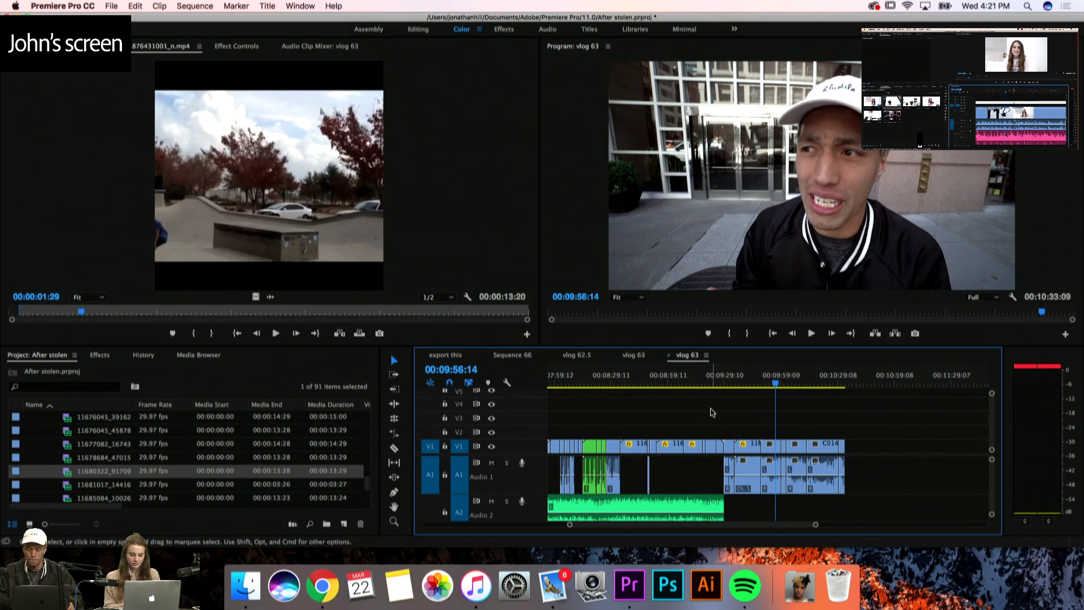
key("minus")
key("minus")
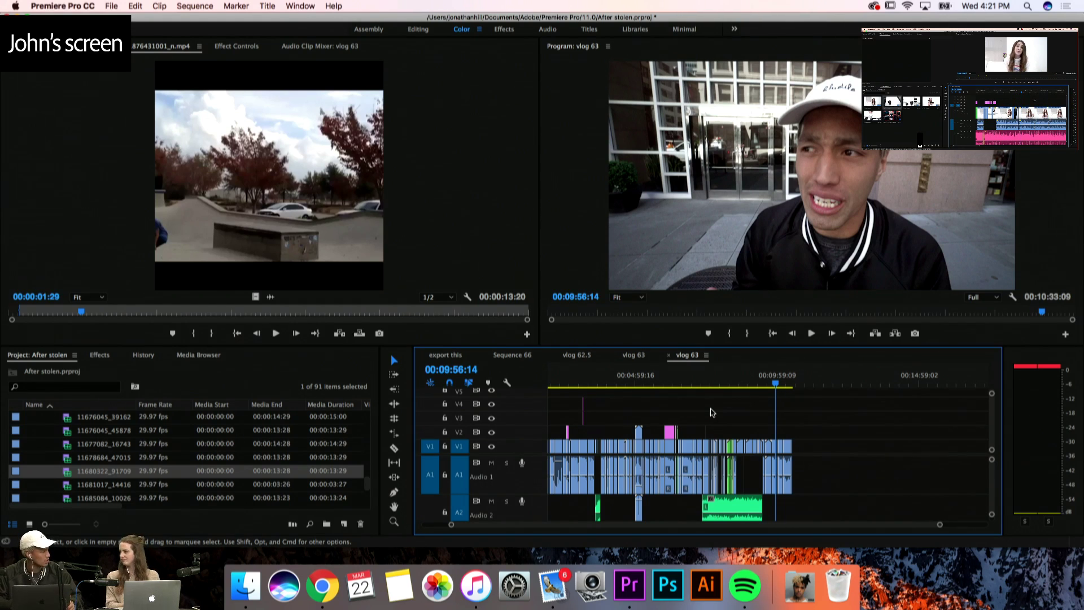
scroll(712, 412, "left", 3)
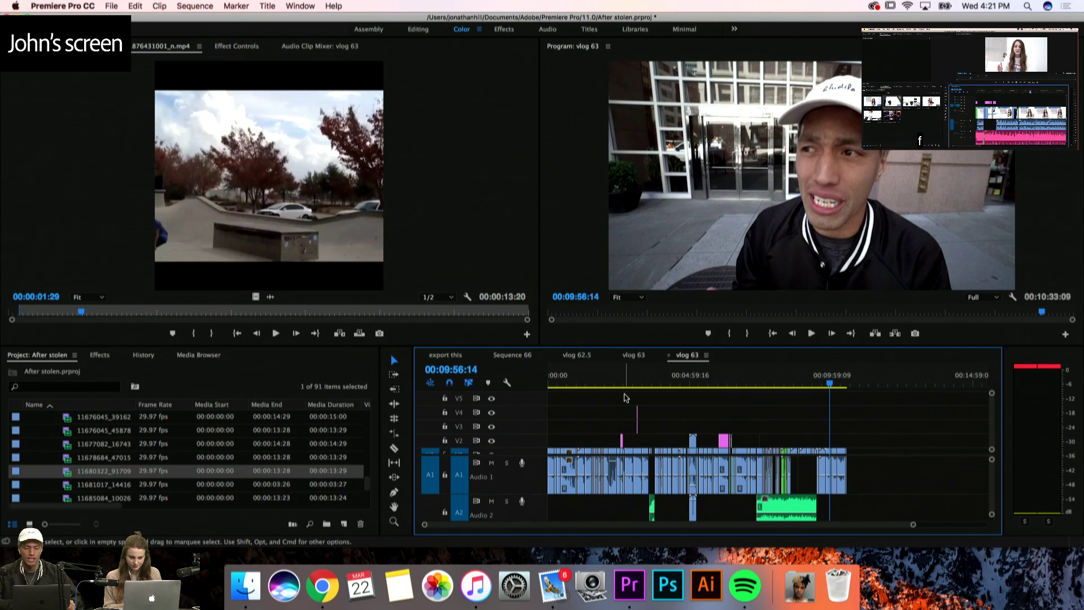
scroll(625, 398, "up", 1)
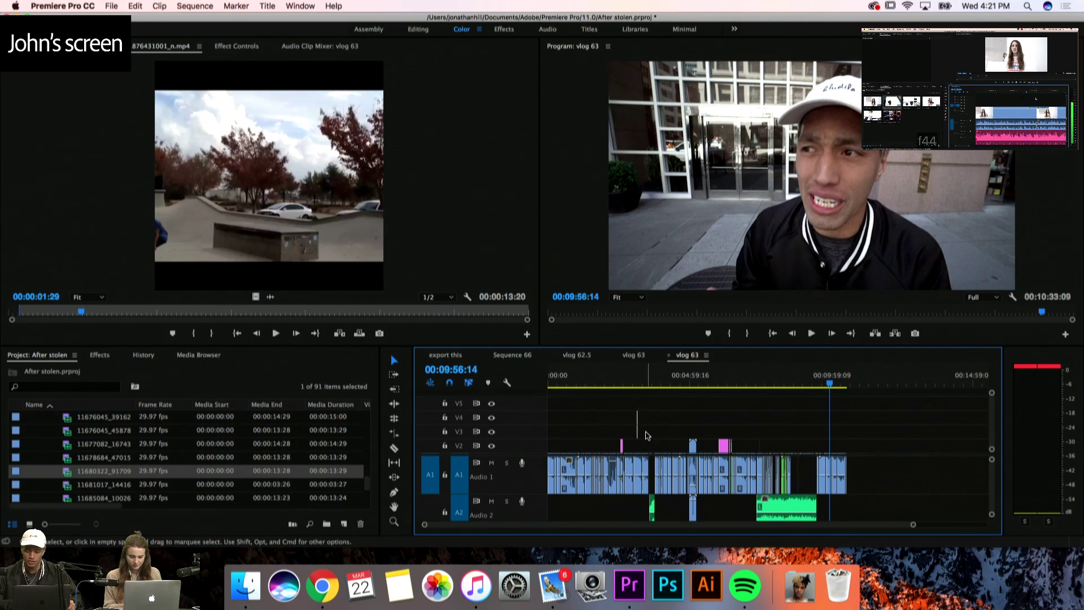
scroll(647, 435, "up", 3)
scroll(646, 435, "right", 6)
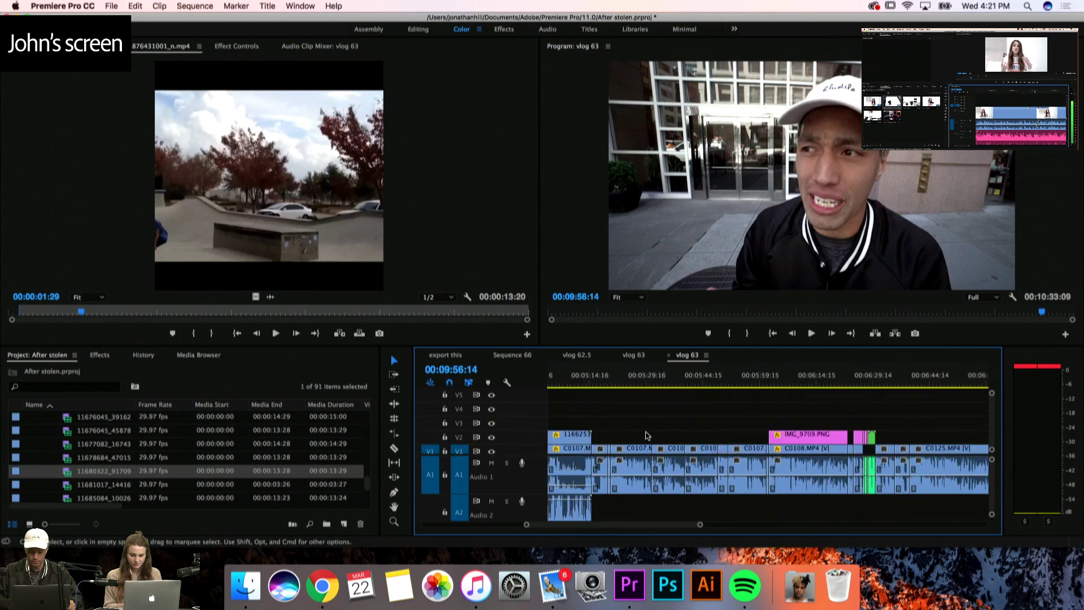
scroll(647, 435, "left", 8)
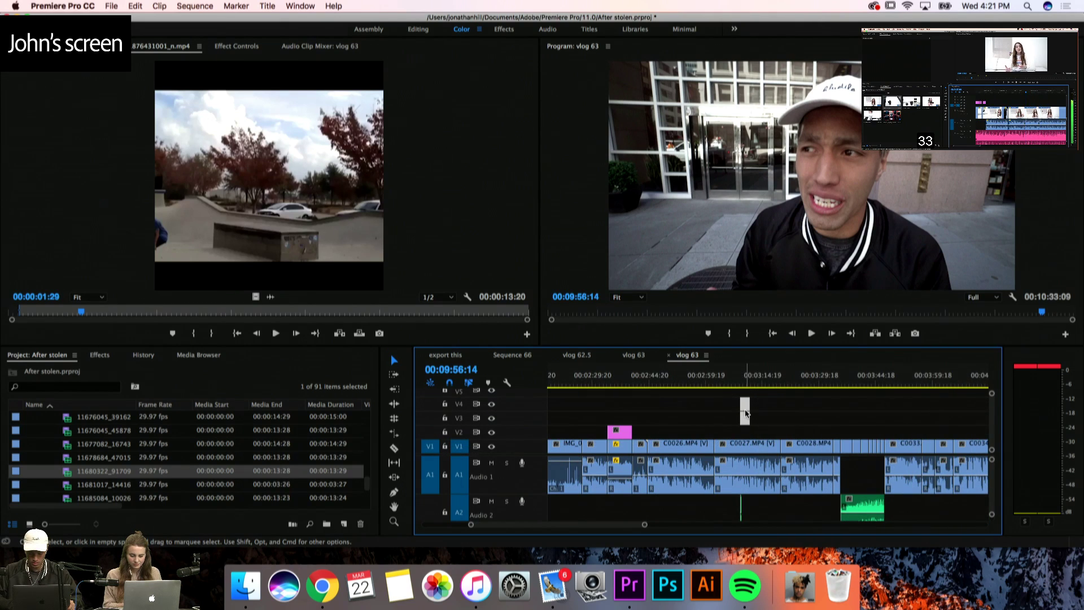
mouse_move(746, 421)
left_mouse_down()
mouse_move(746, 409)
mouse_move(746, 435)
left_mouse_up()
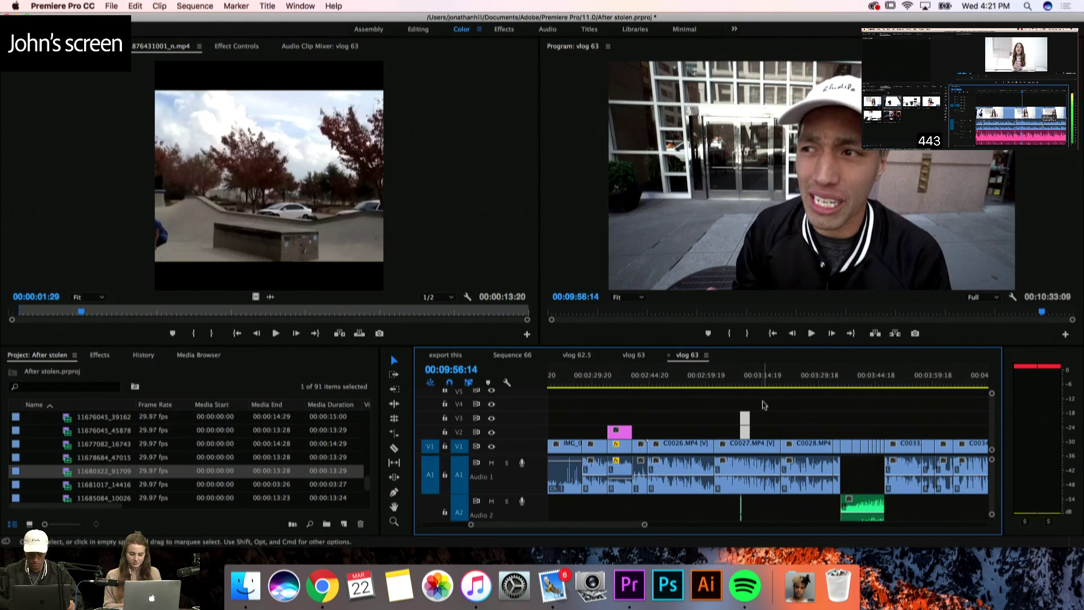
Create a 1920 x 1080 adjustment layer with a 23.976 fps timebase and square pixels in the project
scroll(765, 405, "down", 5)
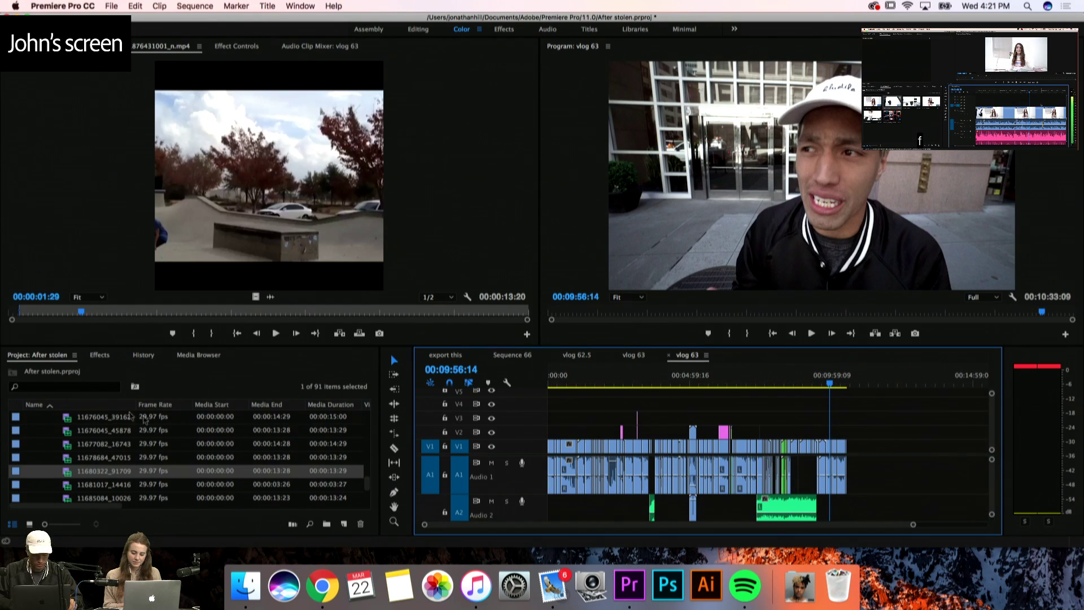
left_click(100, 355)
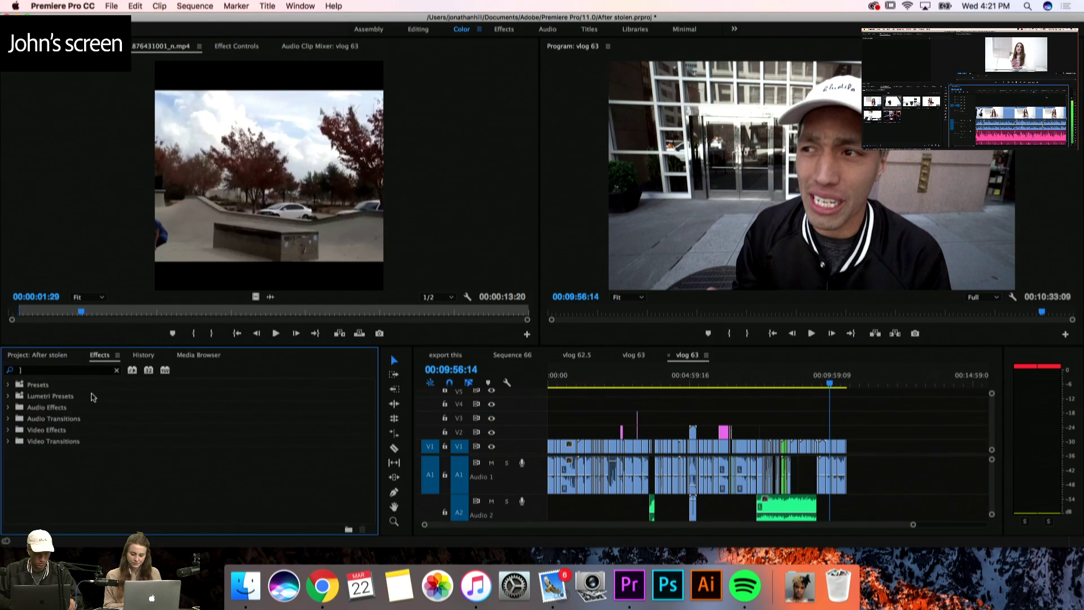
left_click(19, 356)
left_click(111, 5)
mouse_move(169, 19)
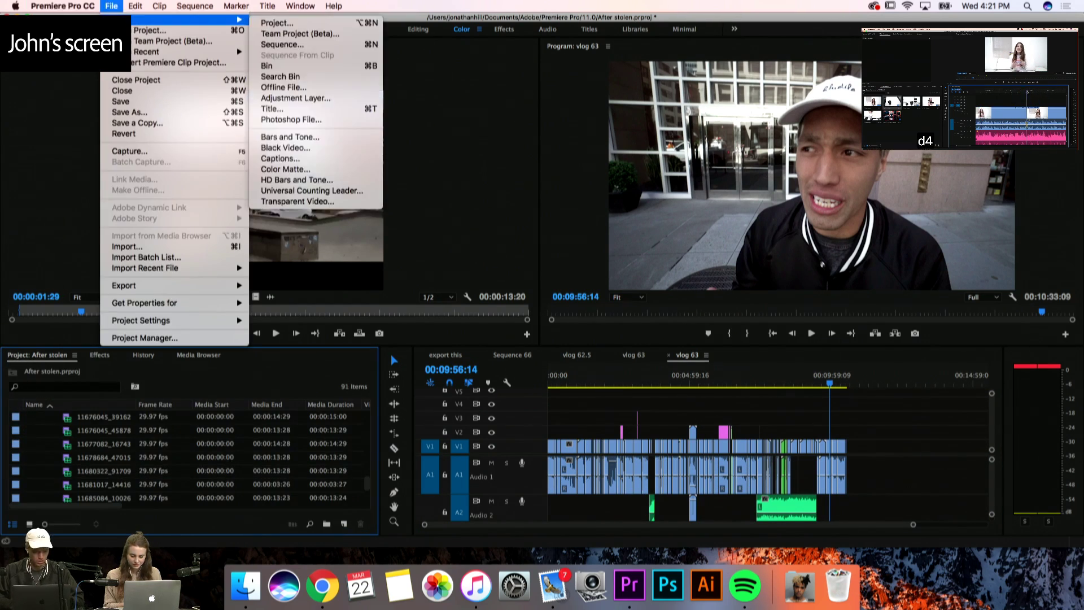
left_click(354, 95)
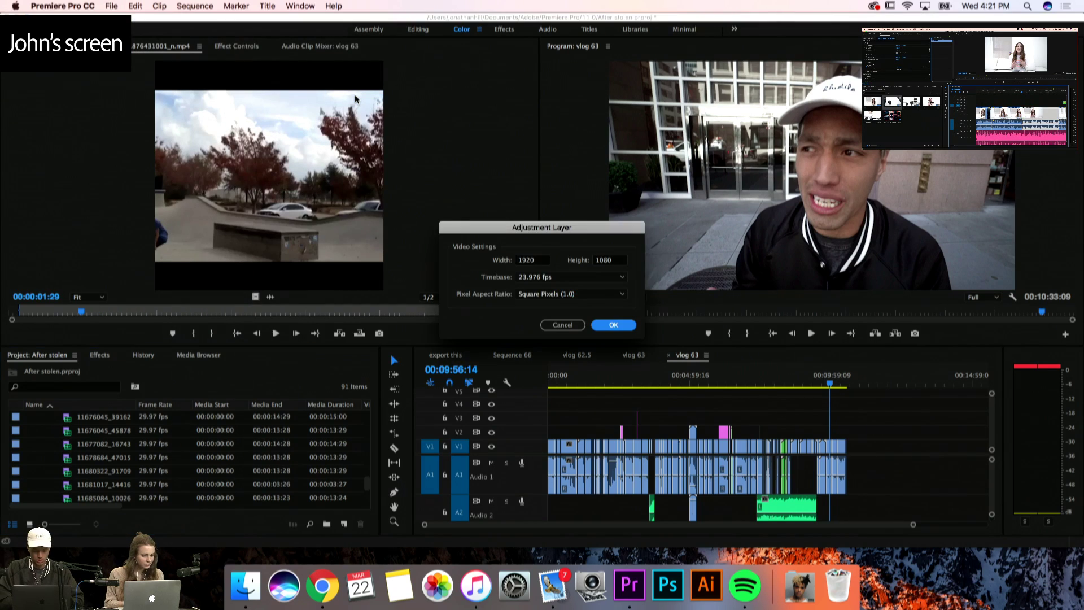
key("Return")
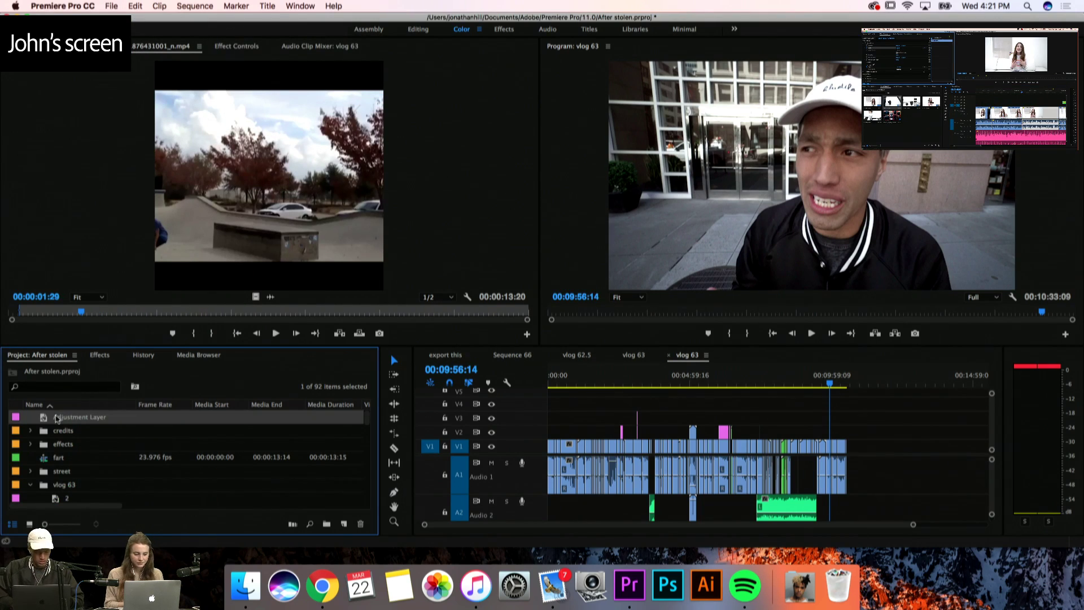
Place the adjustment layer on V5 from the start of the vlog 63 sequence to near its end
left_click_drag(634, 373, 839, 390)
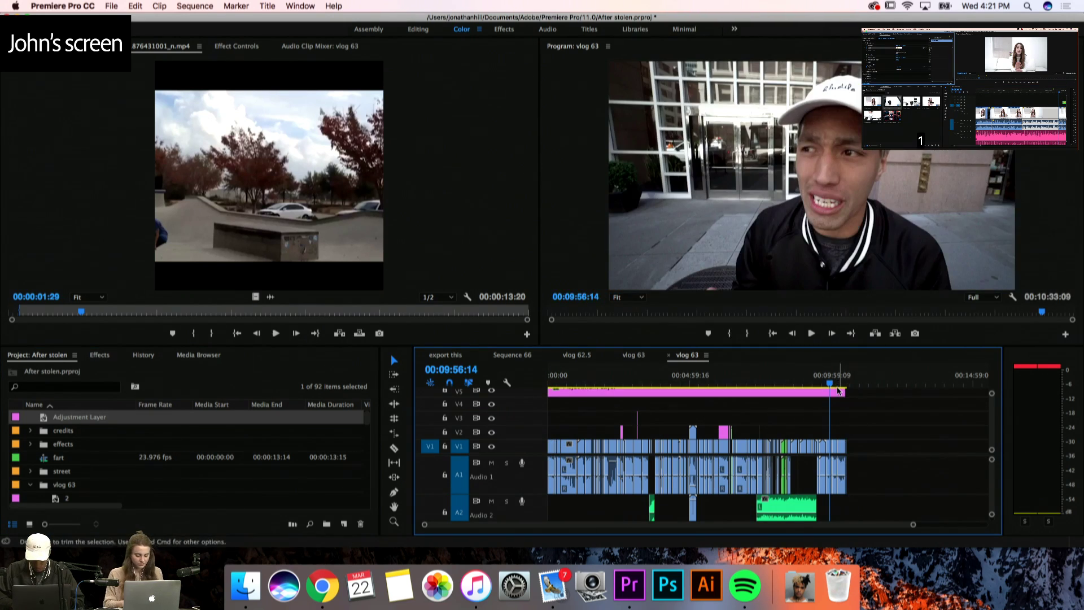
scroll(831, 383, "up", 3)
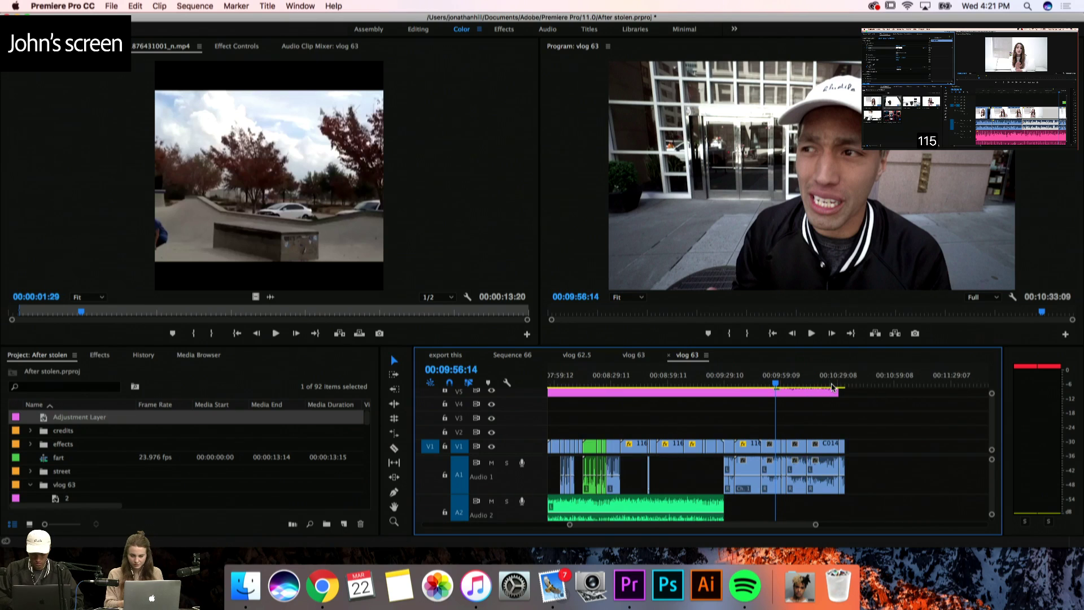
Search the effects for lumetri and apply Lumetri Color to the adjustment layer on V5
left_click(798, 397)
left_click(100, 355)
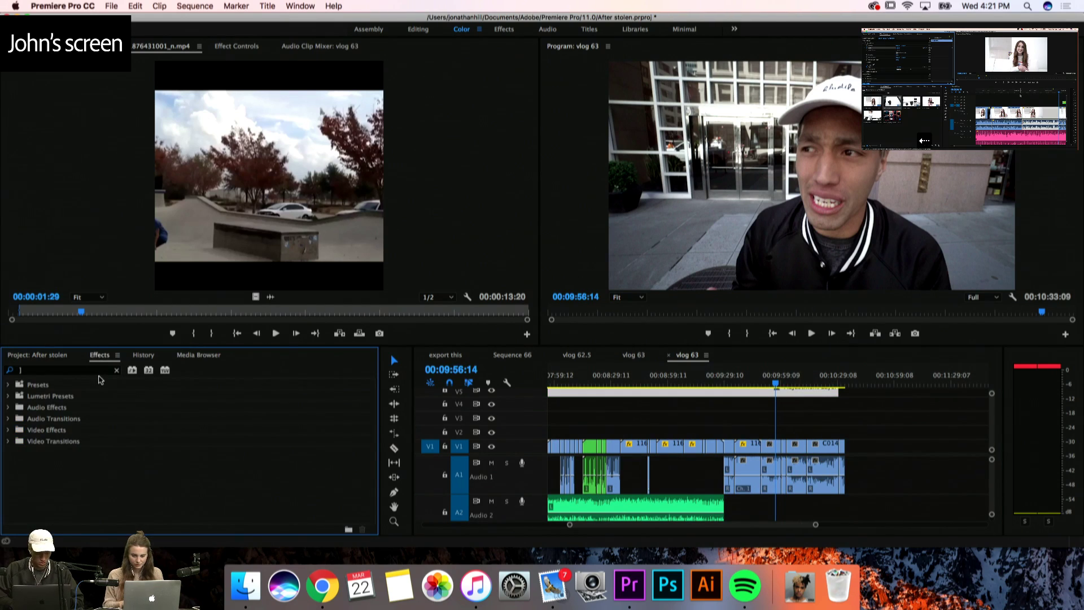
left_click(89, 370)
type("lumetri")
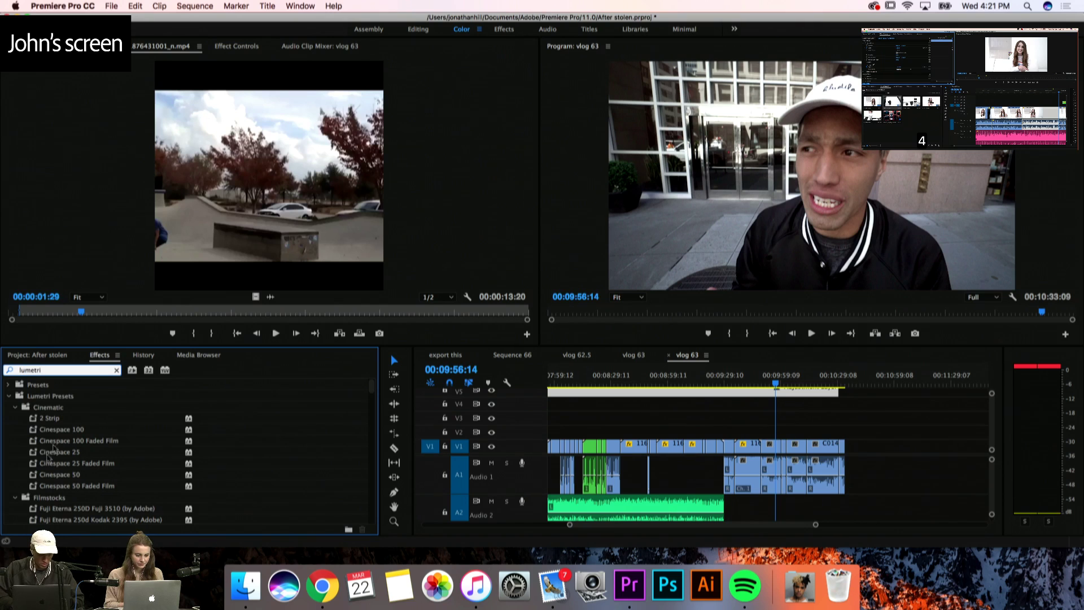
scroll(52, 449, "down", 10)
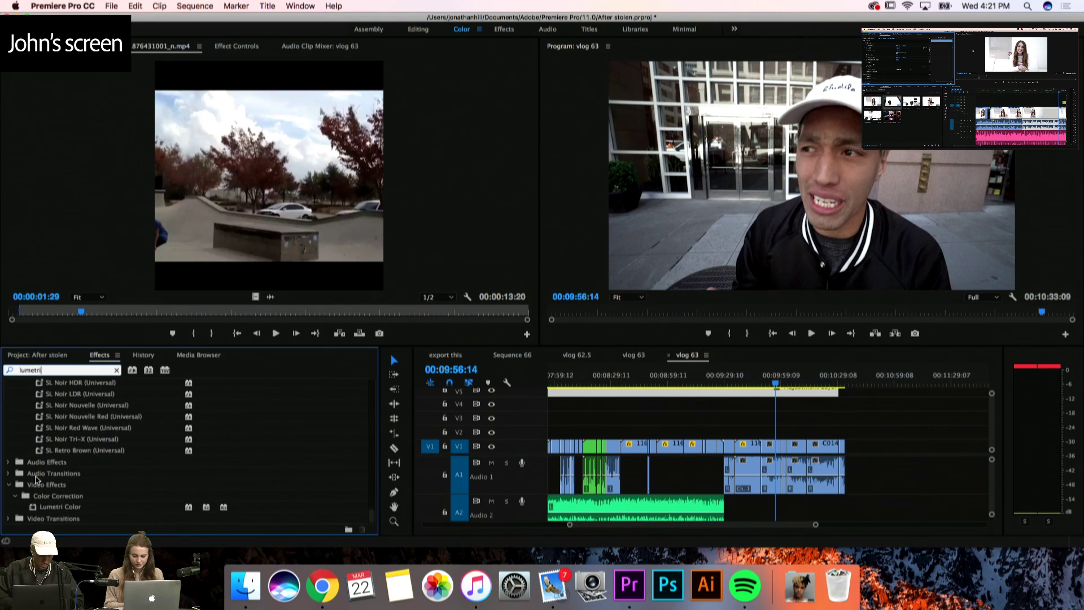
left_click_drag(34, 510, 879, 288)
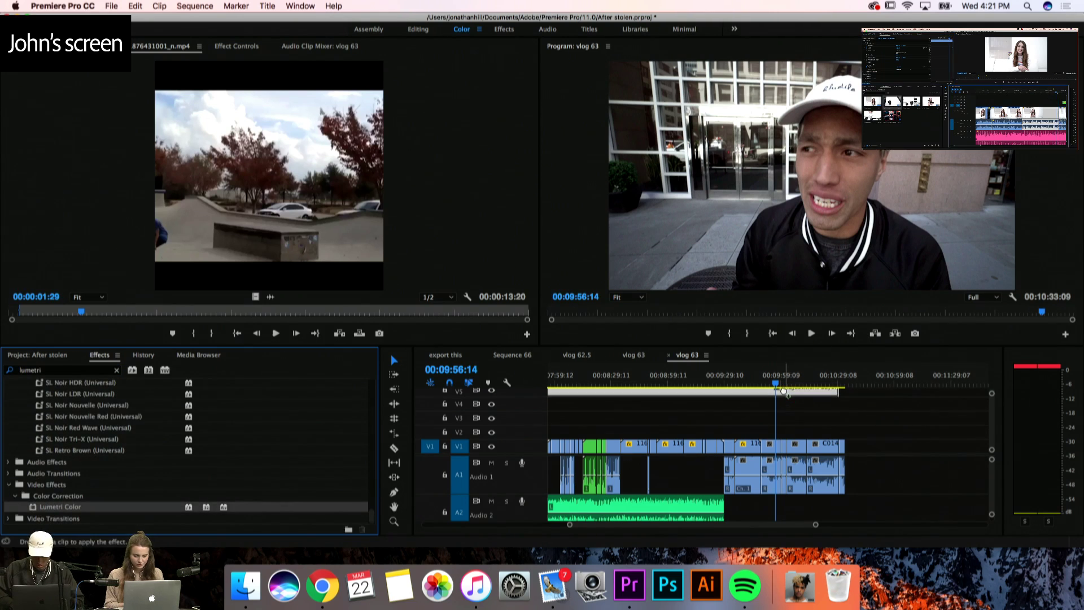
Set the adjustment layer's creative look to Kodak 5205 Fuji 3510 (by Adobe), previewing it on the skating footage at 00:09:43:00
left_click(750, 375)
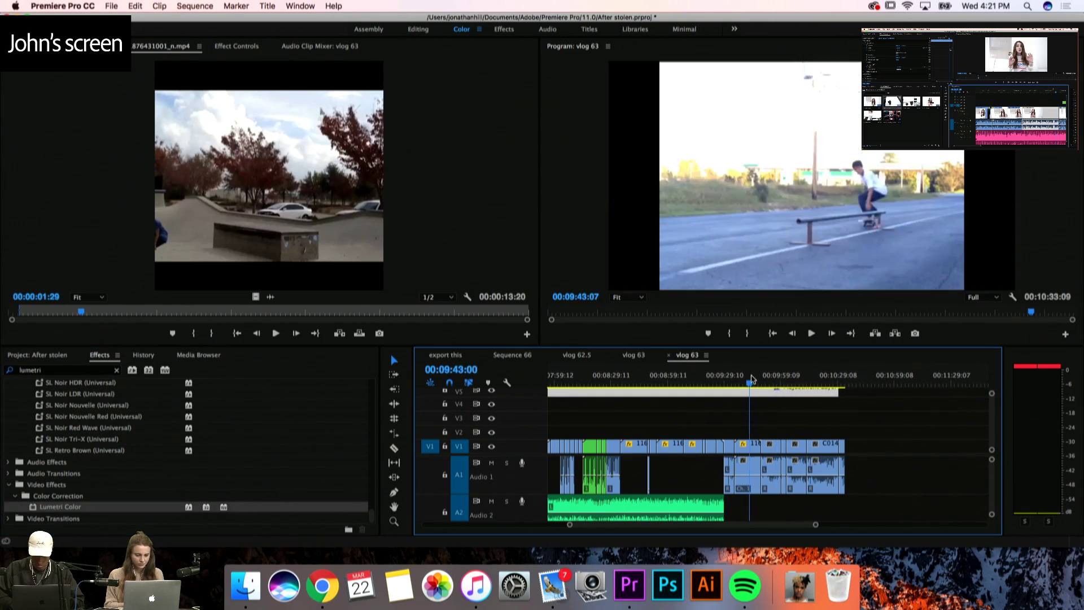
left_click(245, 45)
scroll(135, 180, "down", 2)
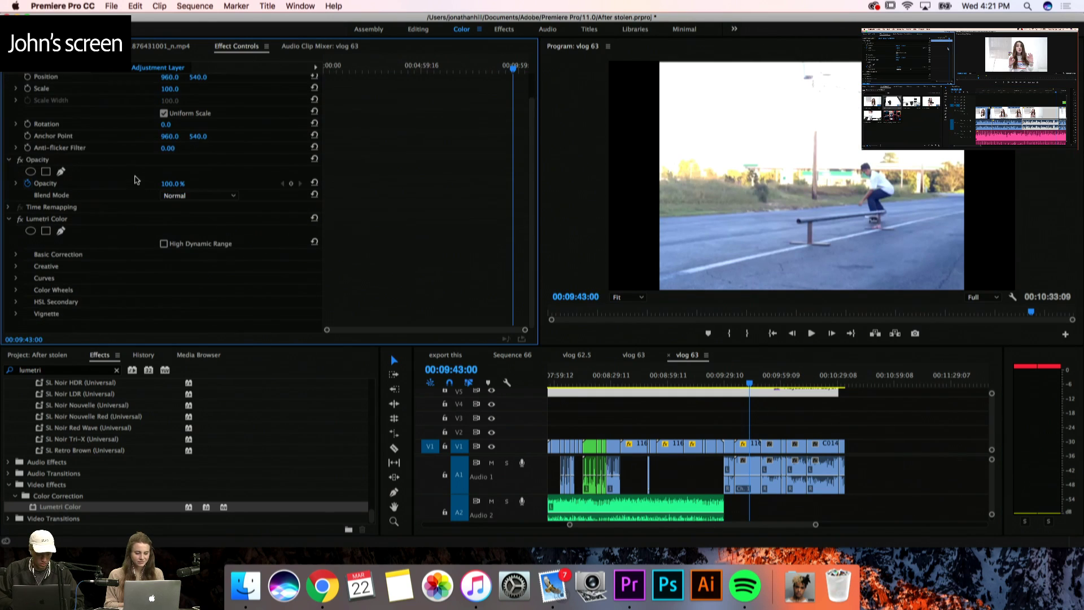
left_click(17, 267)
left_click(195, 288)
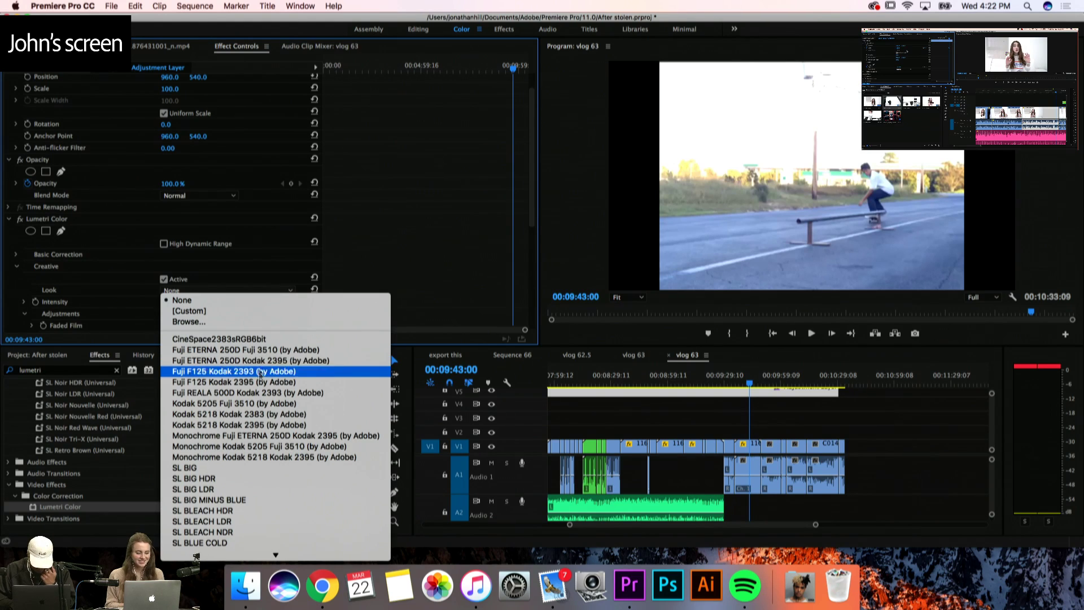
left_click(269, 403)
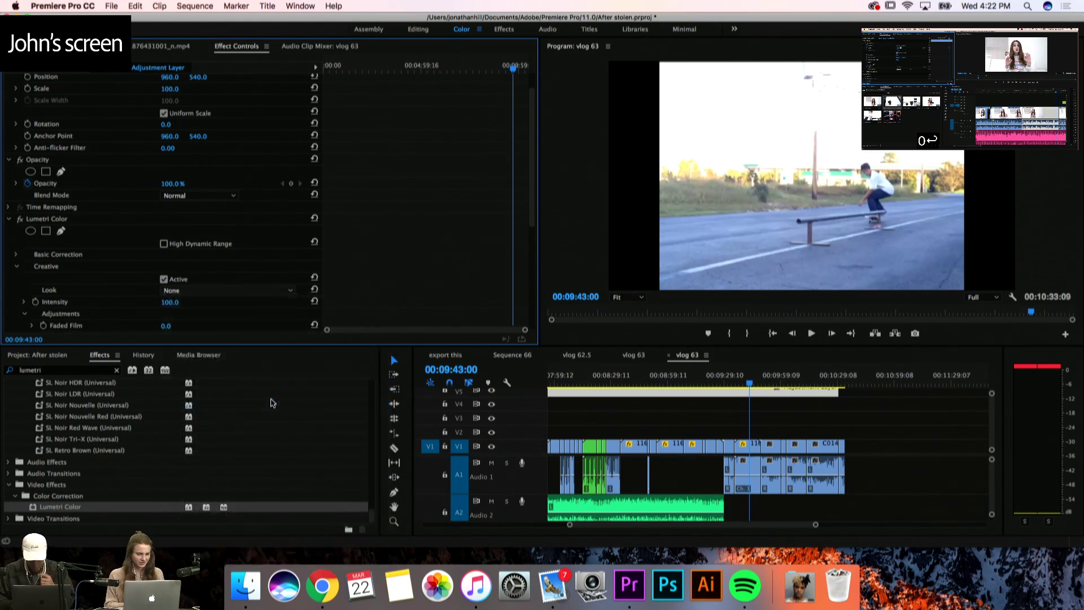
Play the first second of the sequence to check the look, and return to 00:00:00:00
key("backslash")
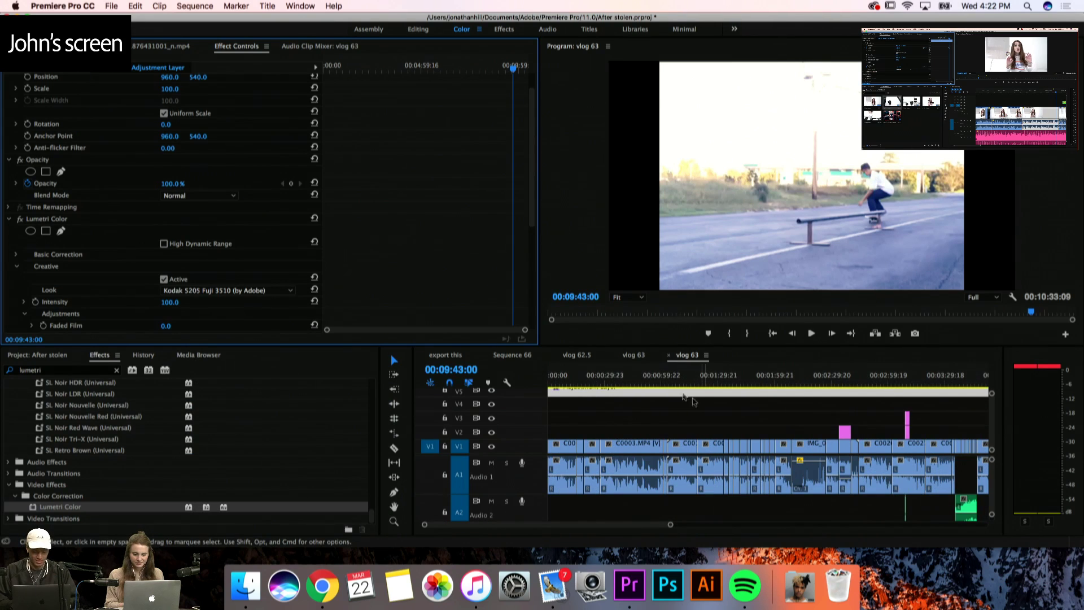
left_click(519, 375)
key("Home")
key("space")
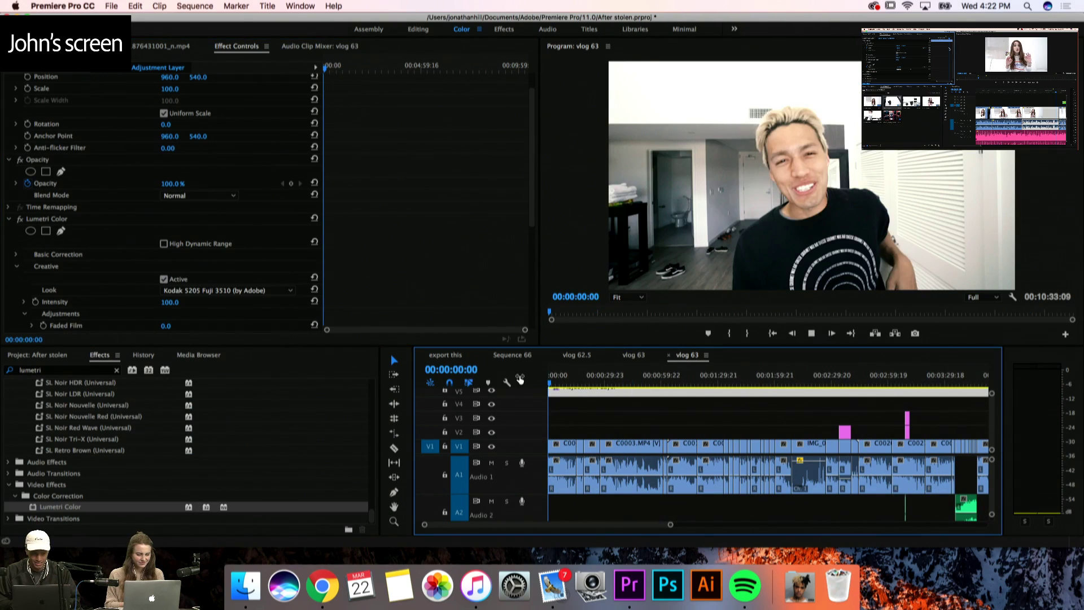
key("space")
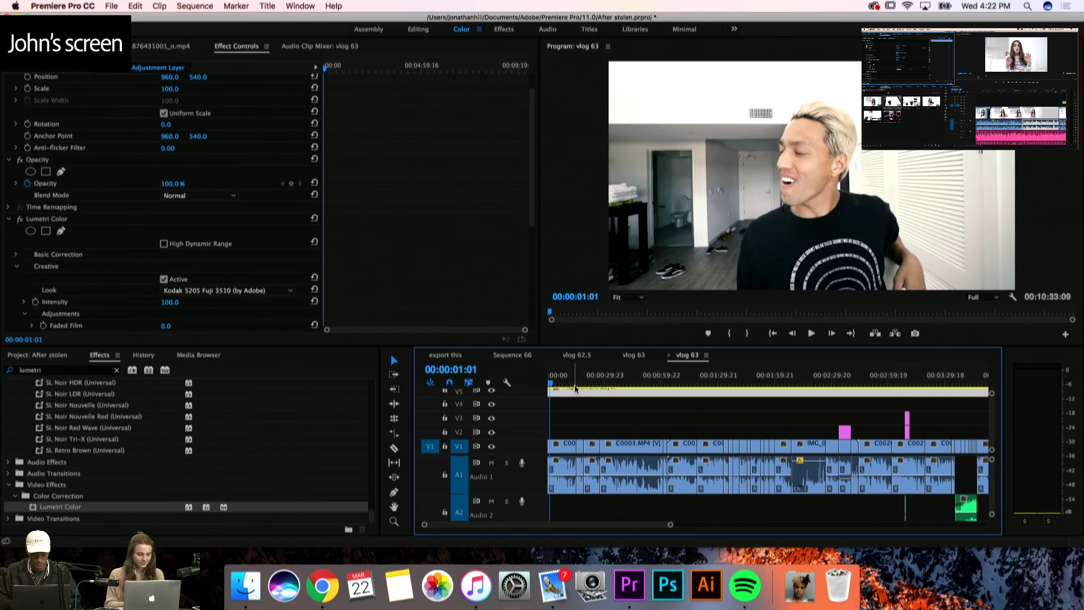
mouse_move(556, 396)
left_mouse_down()
mouse_move(584, 395)
mouse_move(570, 377)
mouse_move(542, 395)
left_mouse_up()
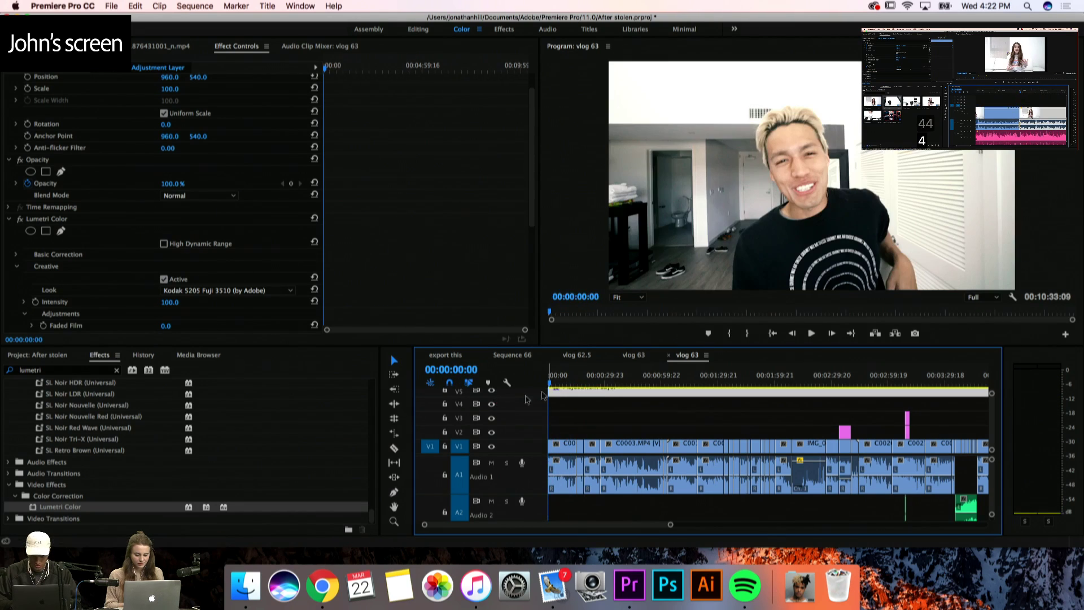
Review the adjustment layer's Creative adjustments, tint wheels and Curves settings in Lumetri Color
scroll(170, 283, "down", 8)
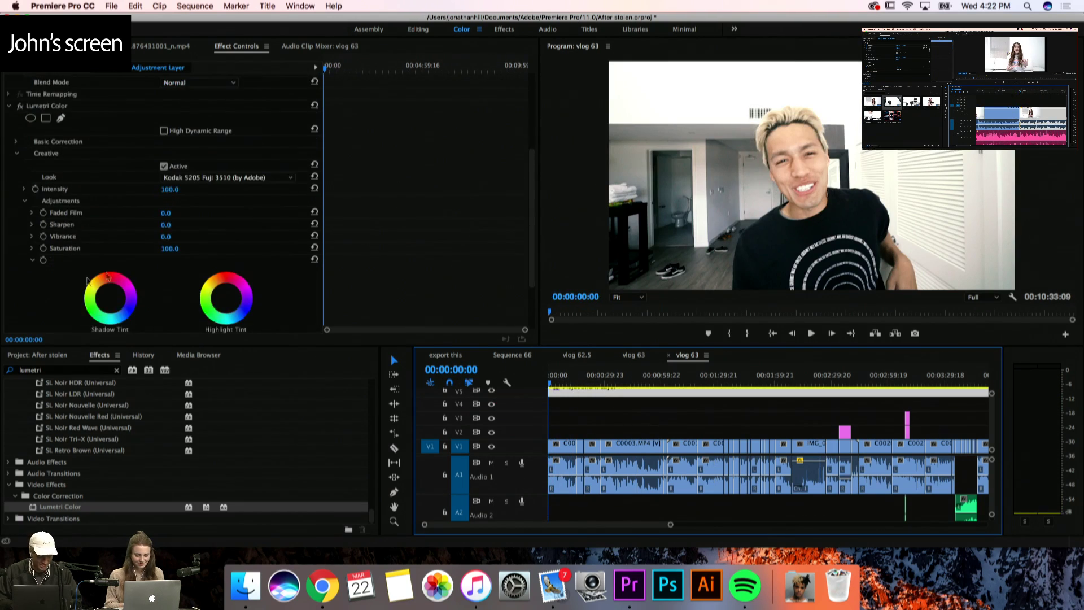
scroll(16, 242, "up", 2)
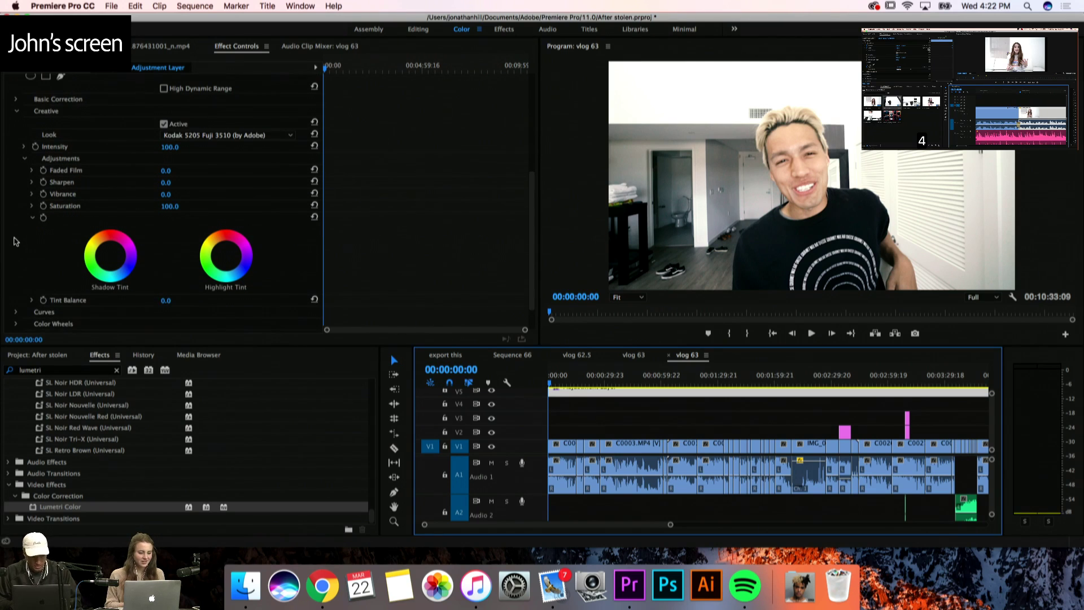
scroll(16, 241, "up", 4)
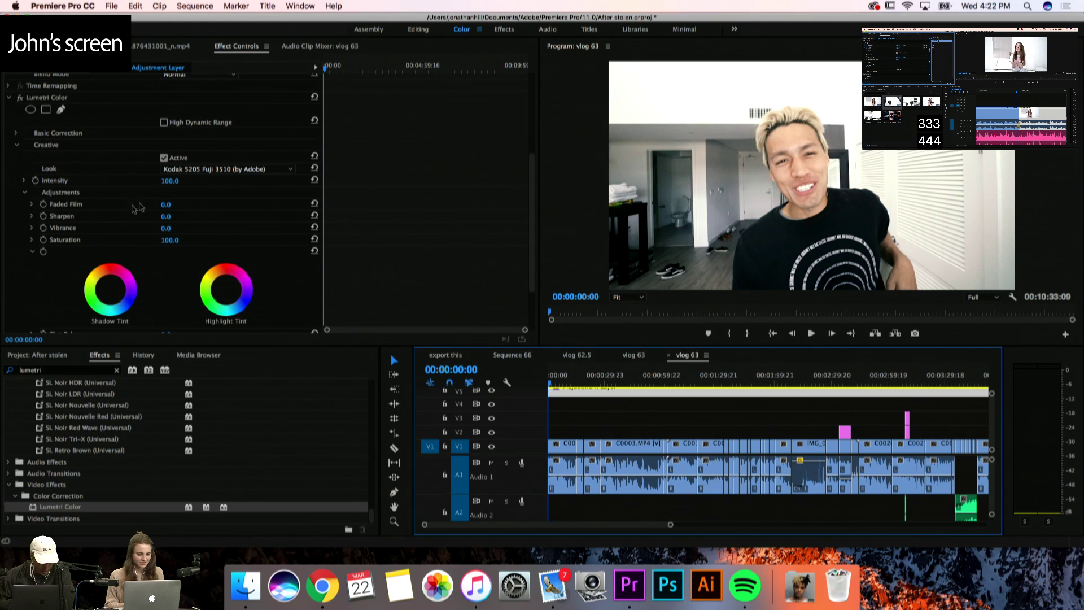
scroll(156, 193, "up", 2)
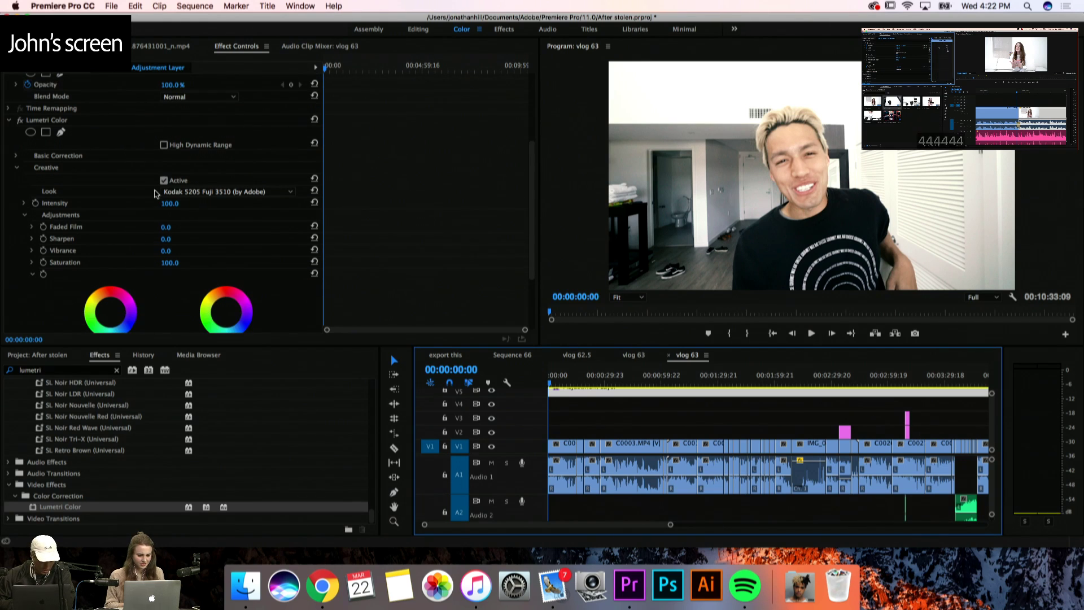
scroll(145, 236, "up", 5)
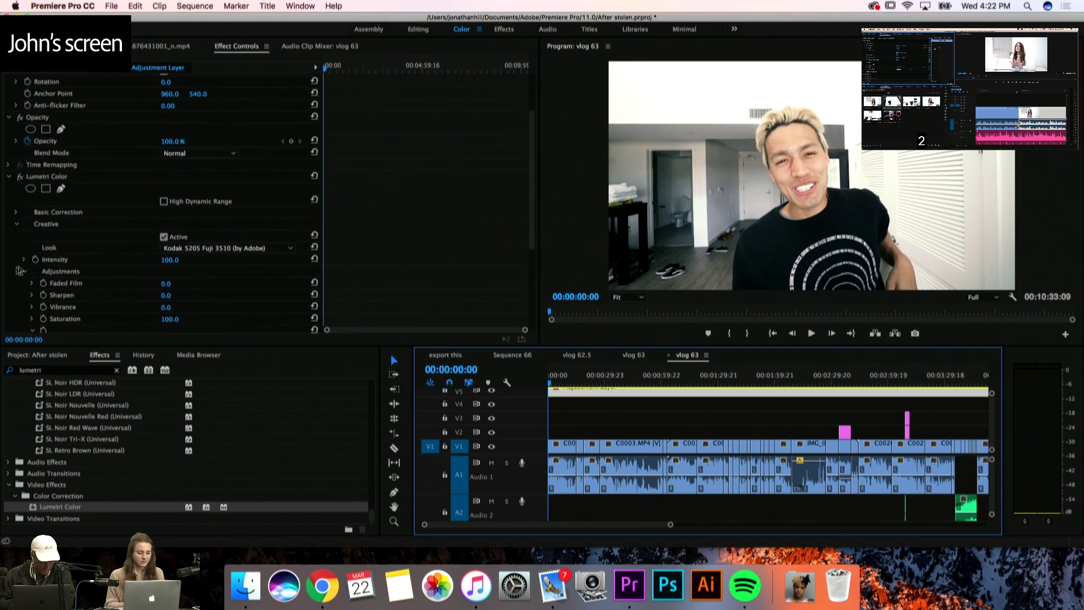
scroll(7, 267, "down", 10)
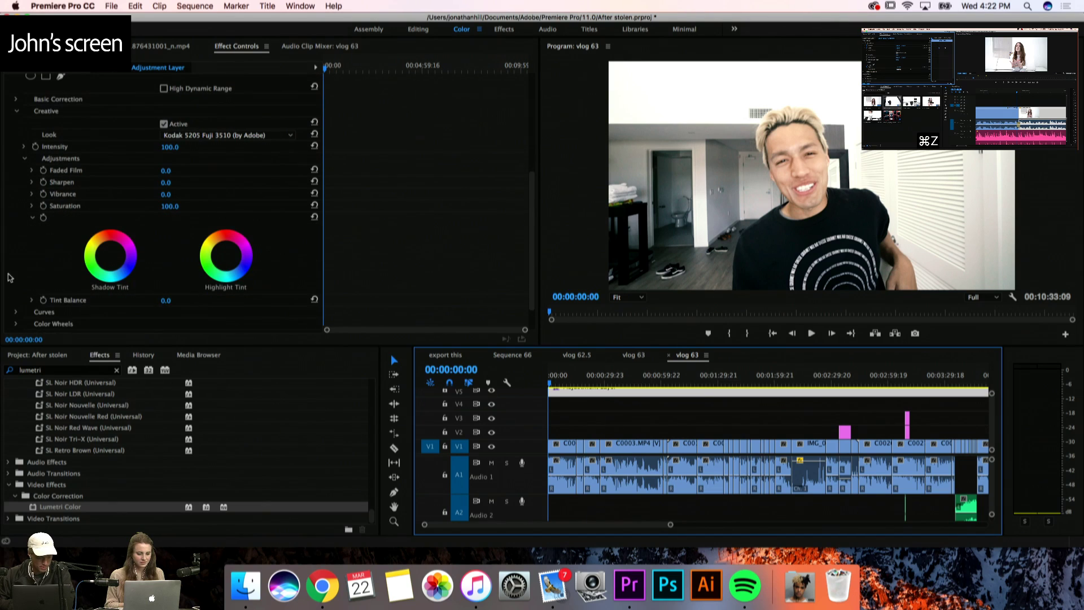
left_click(15, 279)
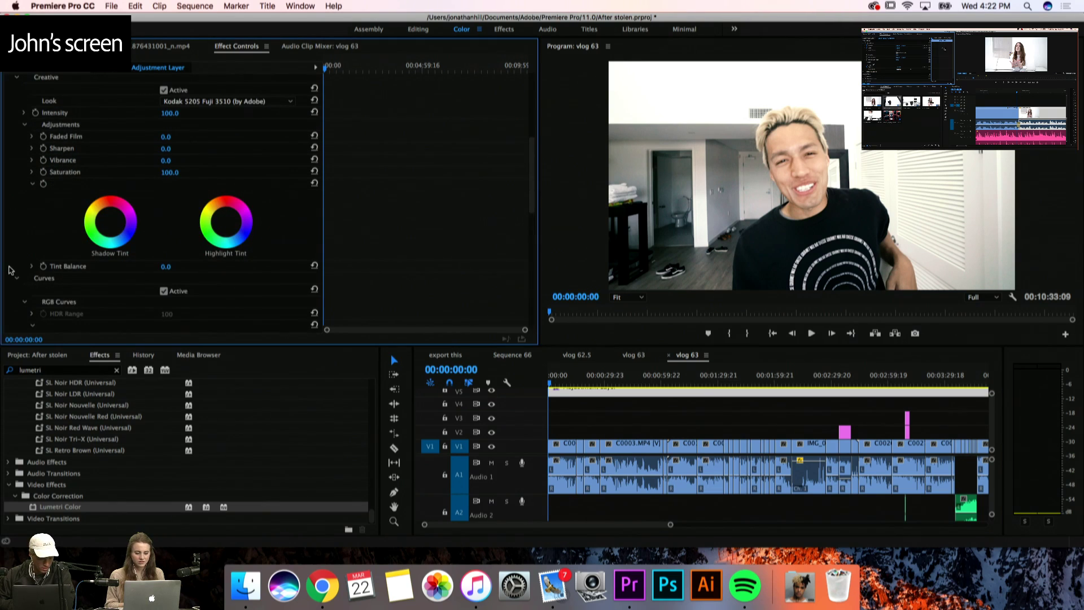
scroll(156, 254, "down", 15)
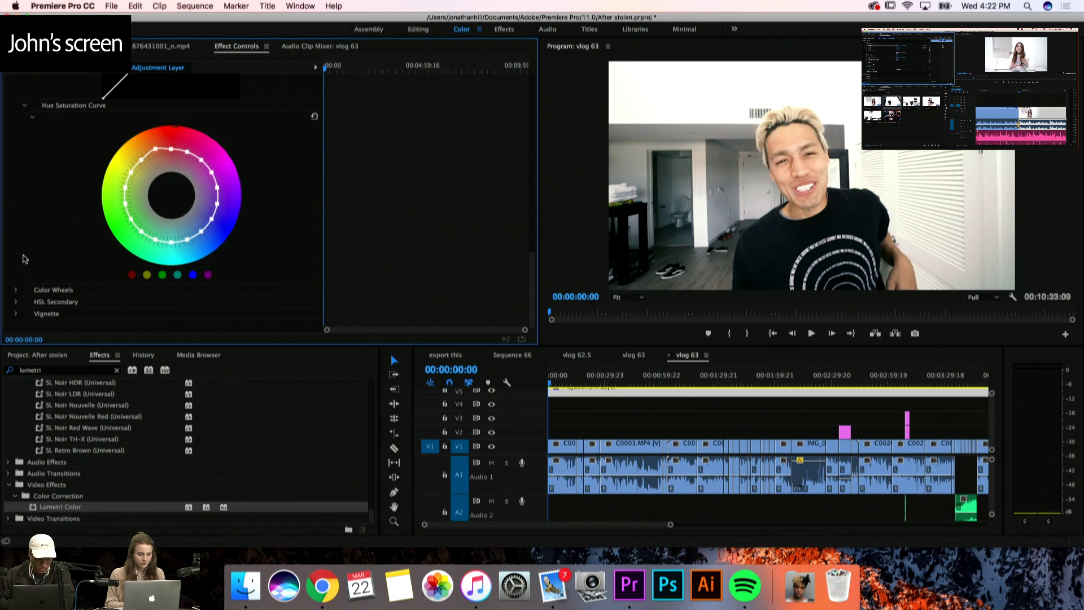
scroll(25, 259, "up", 10)
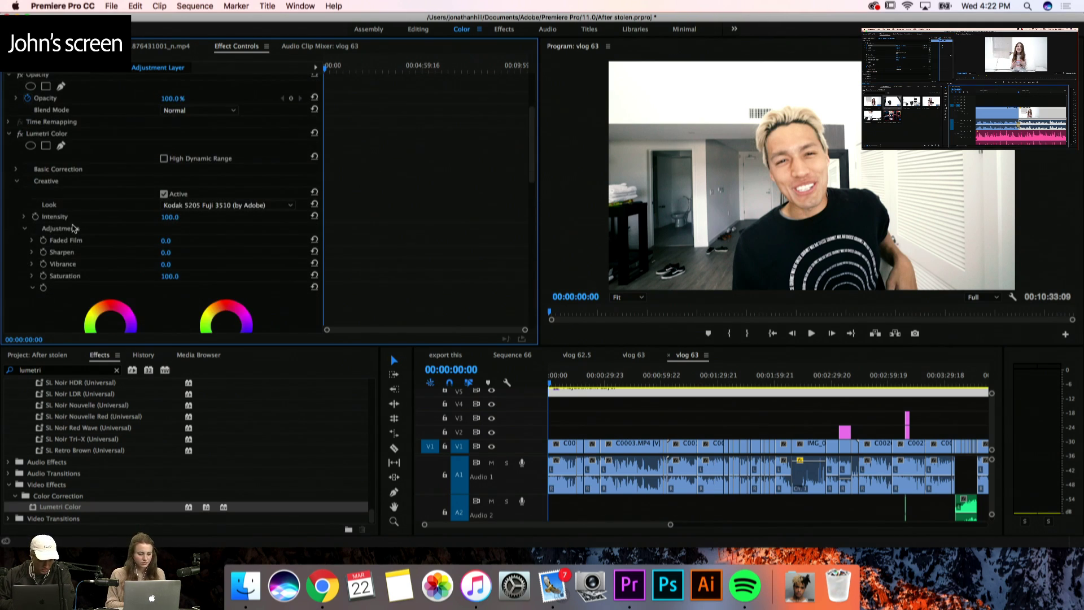
scroll(11, 248, "down", 8)
scroll(20, 243, "up", 8)
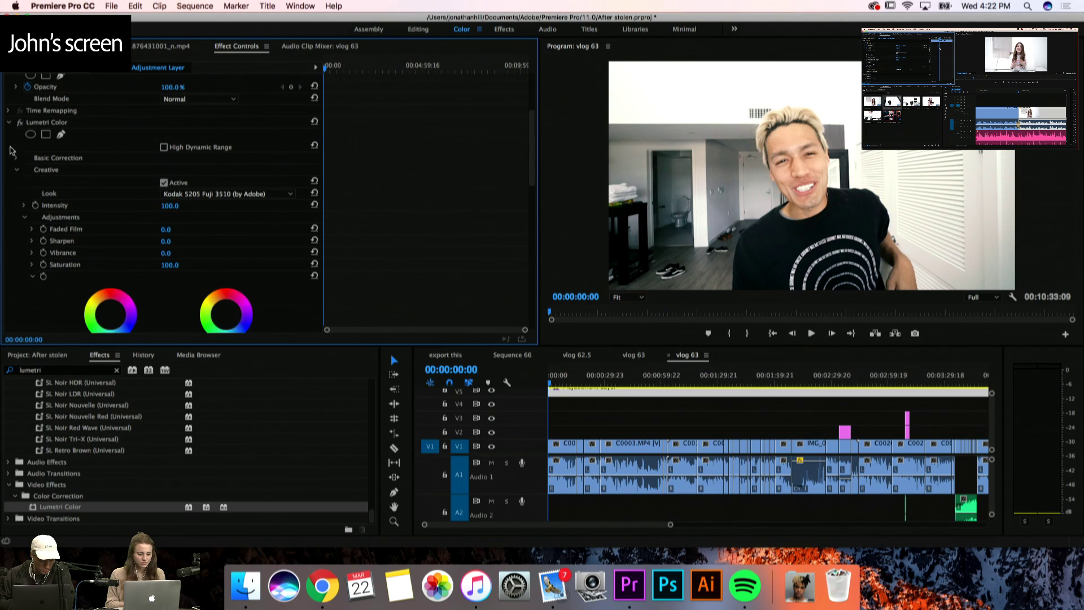
Expand Basic Correction and review its white balance and tone settings alongside the Creative adjustments
left_click(17, 157)
scroll(15, 182, "down", 1)
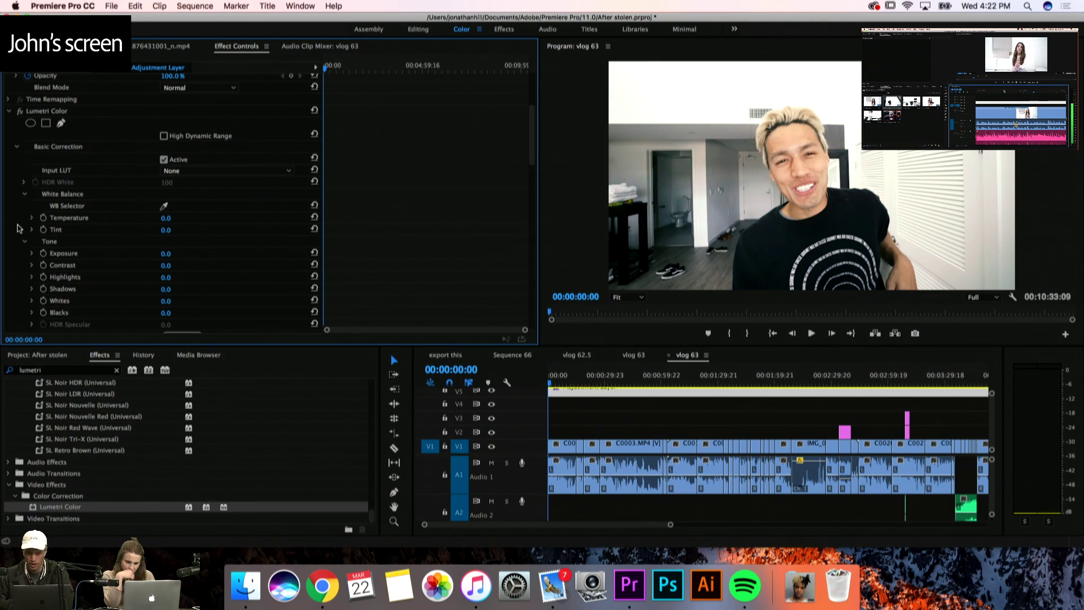
scroll(17, 229, "down", 2)
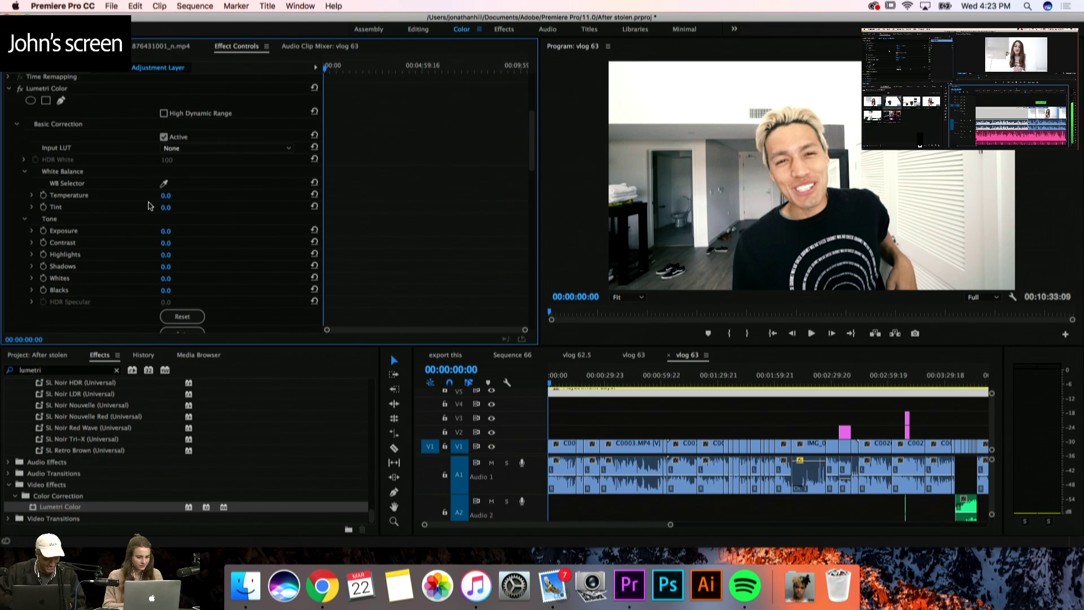
scroll(125, 225, "down", 5)
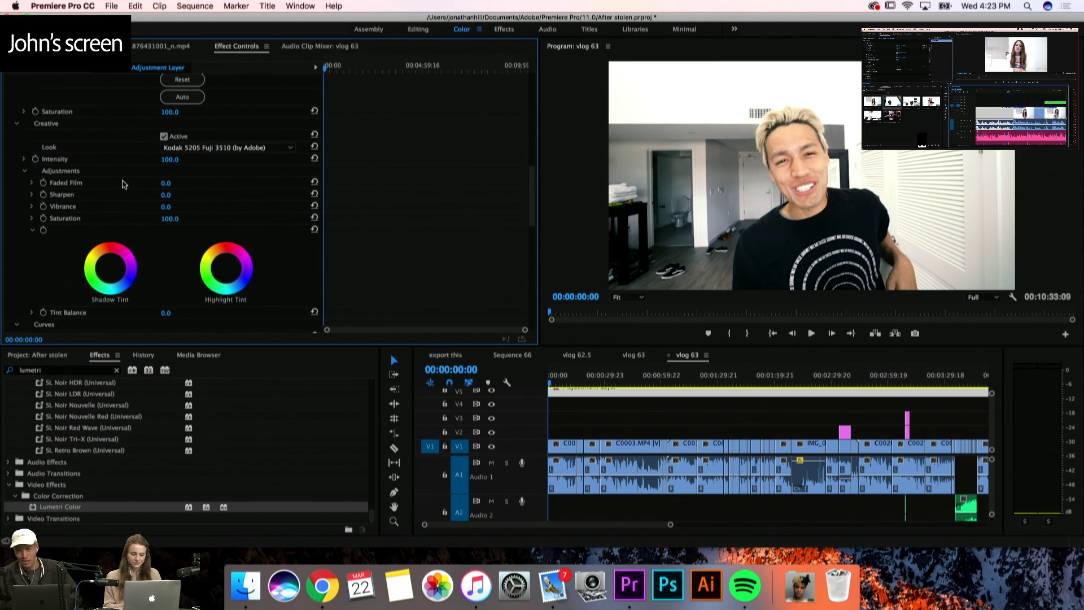
scroll(124, 184, "down", 1)
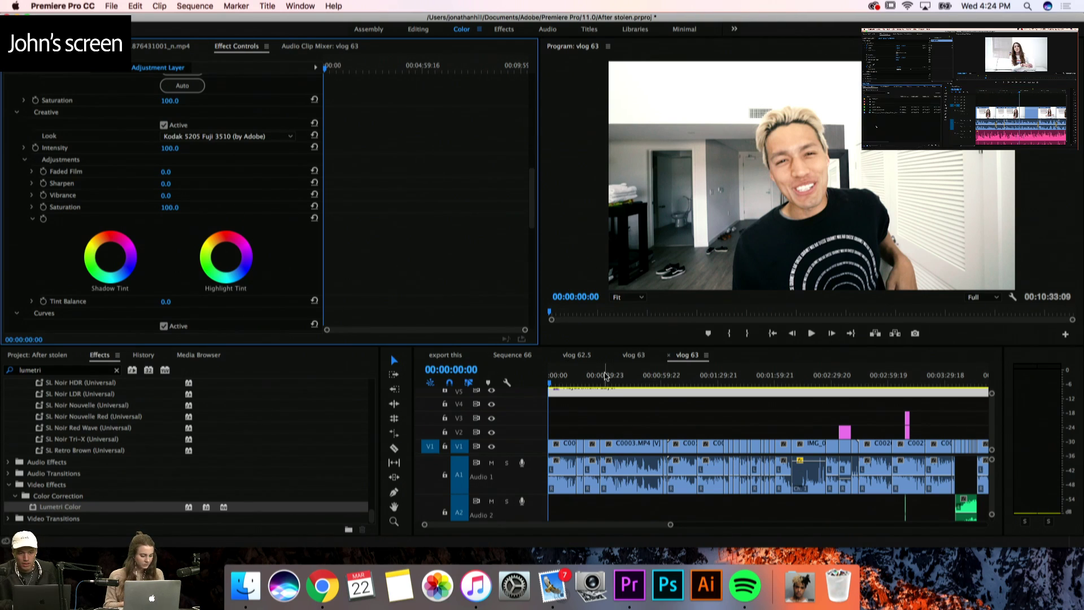
left_click(554, 381)
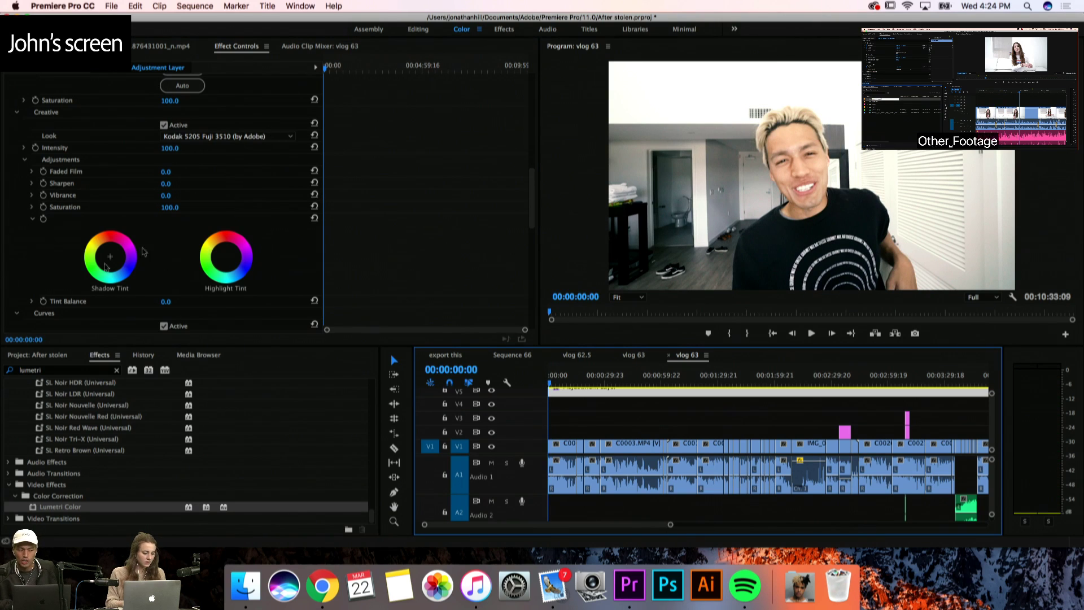
Collapse Basic Correction and examine the RGB curves and the Hue Saturation Curve of the adjustment layer
scroll(35, 244, "down", 5)
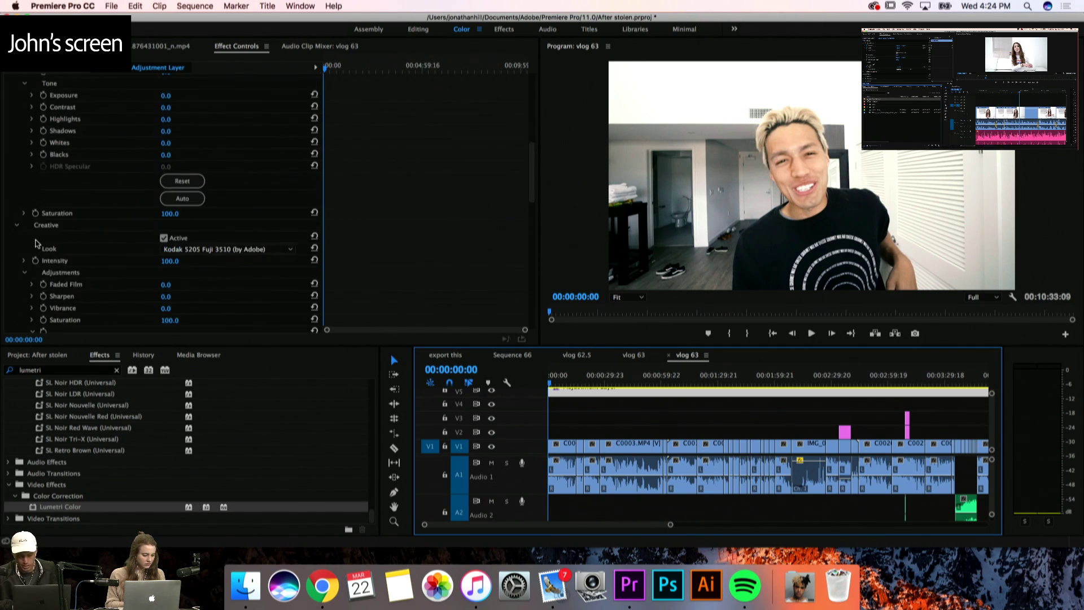
scroll(35, 244, "up", 10)
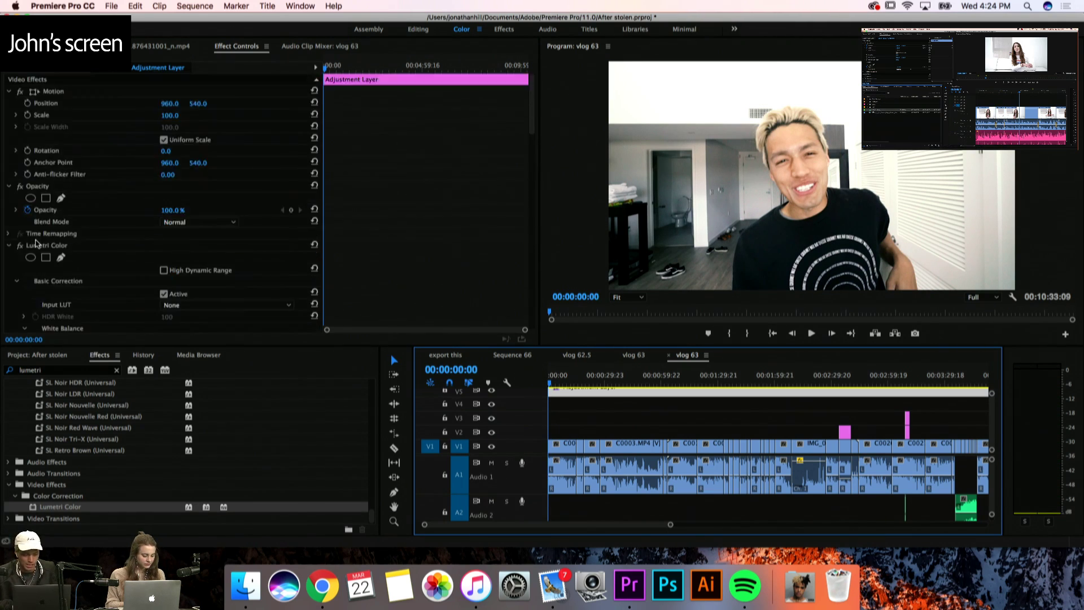
scroll(35, 244, "down", 7)
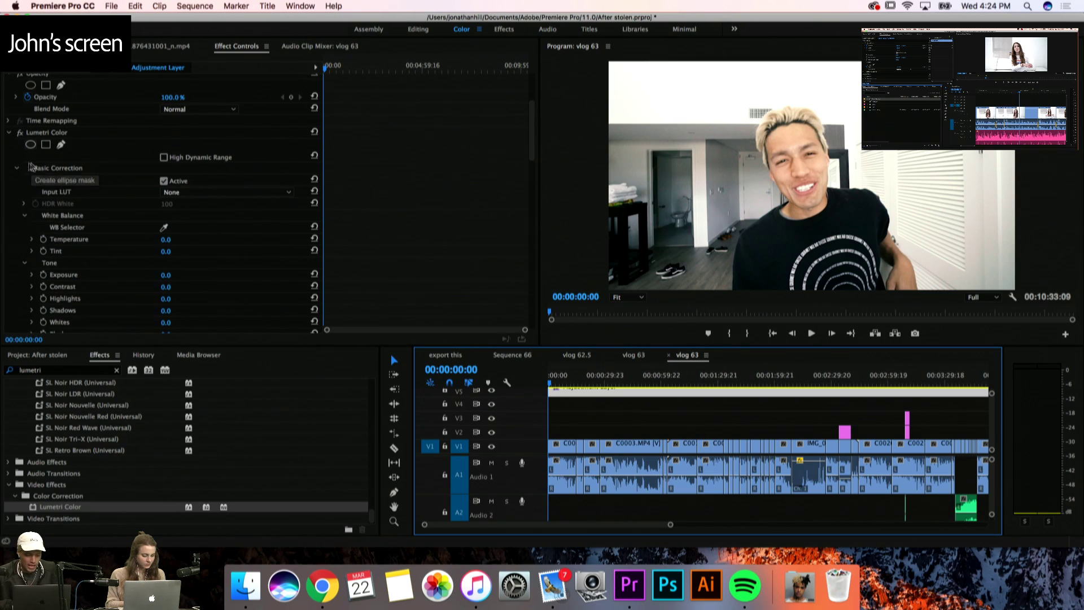
left_click(18, 170)
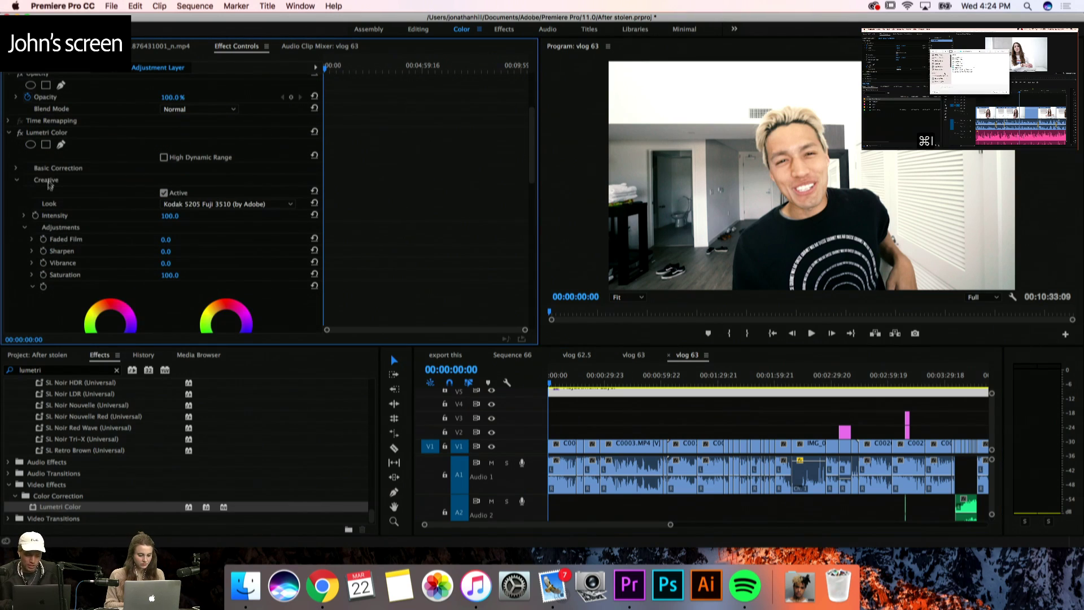
scroll(44, 190, "down", 15)
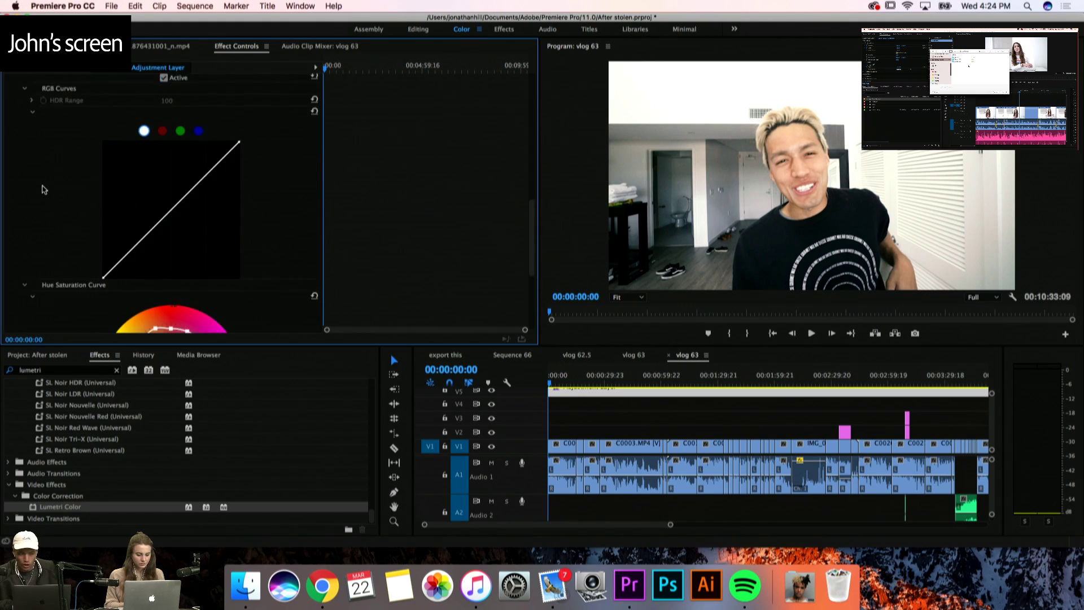
scroll(44, 190, "down", 5)
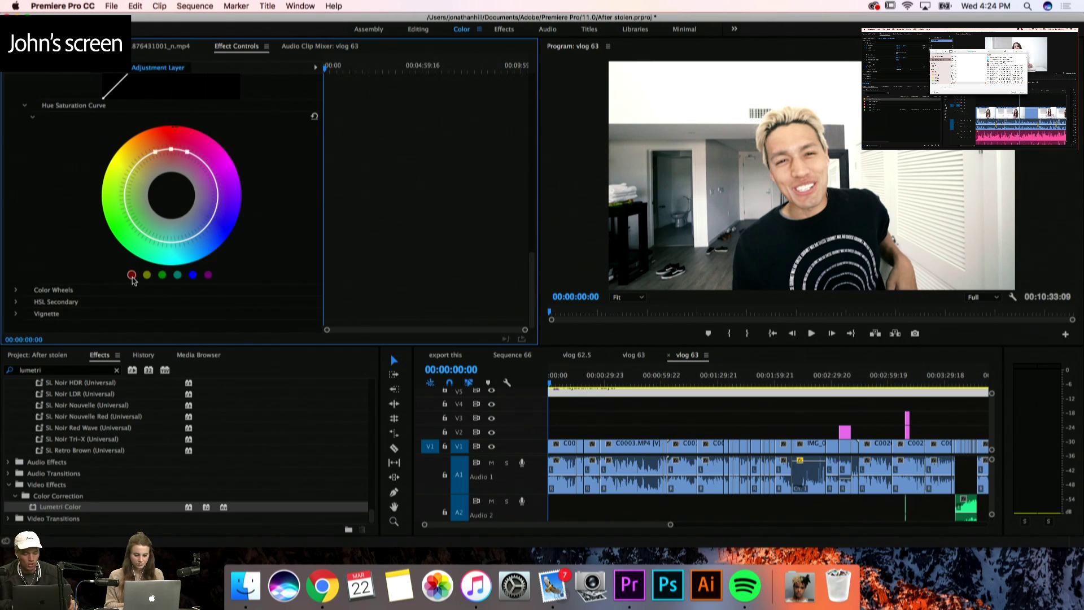
Add Hue Saturation Curve points for yellow, green, cyan, blue and magenta, and raise the orange-red point's saturation slightly after trying a strong desaturation
left_click(146, 275)
left_click(162, 275)
left_click(177, 275)
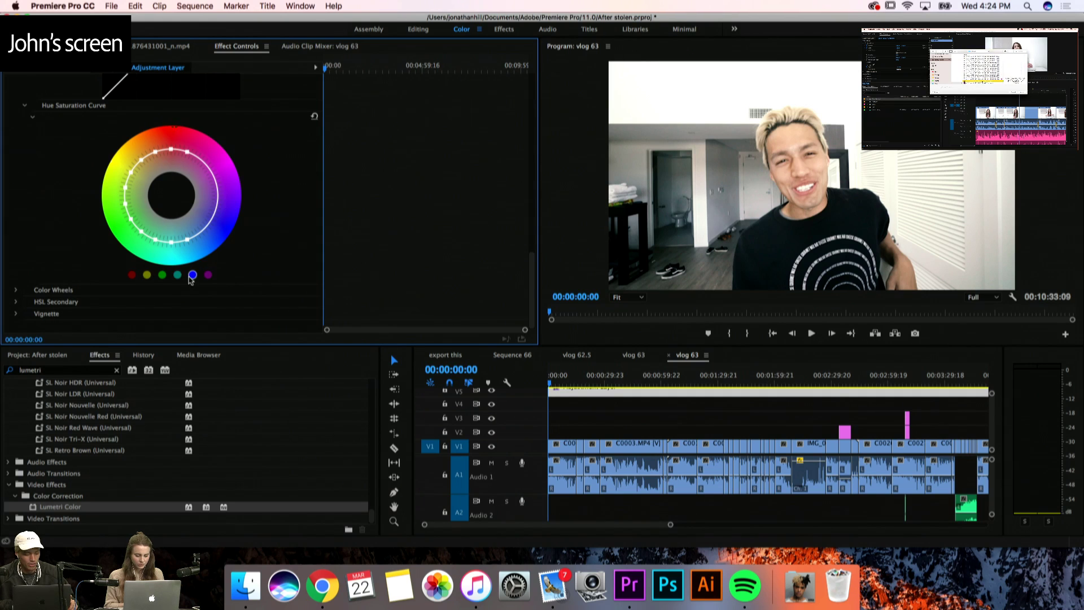
left_click(192, 275)
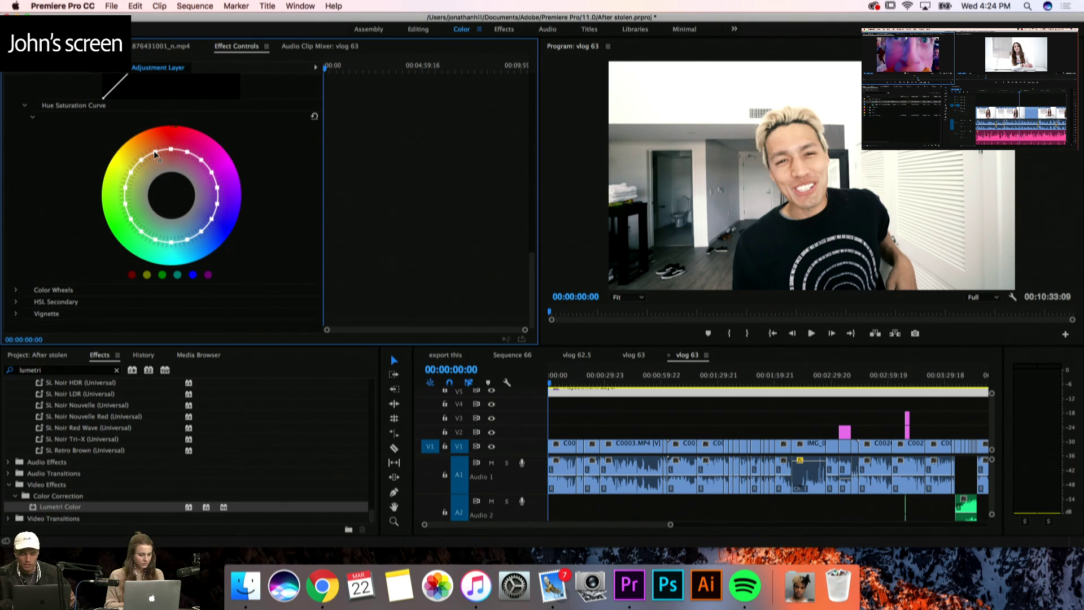
left_click_drag(156, 154, 157, 177)
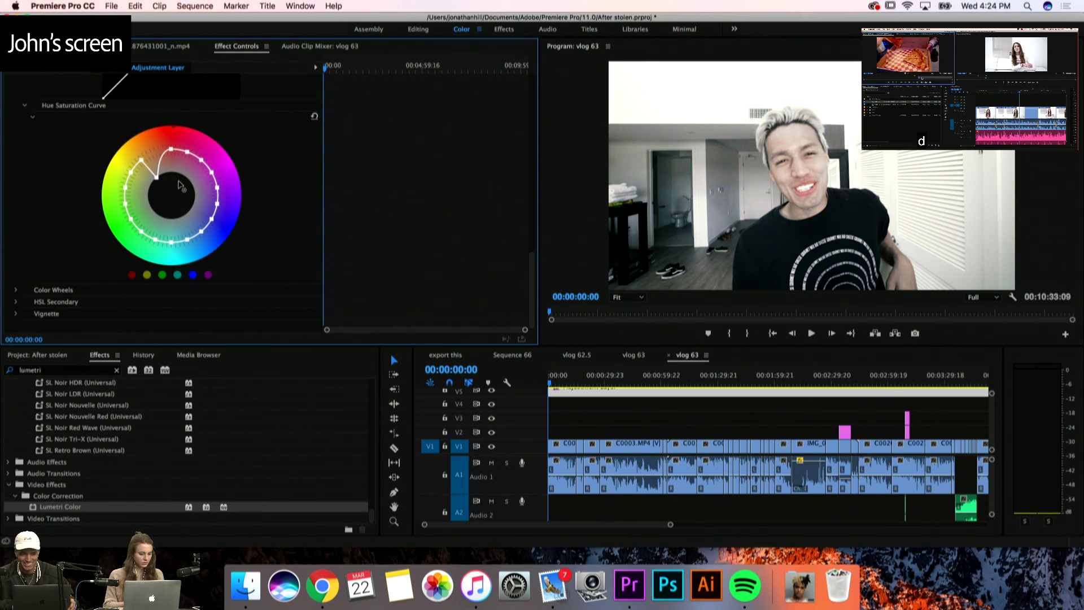
left_click_drag(156, 178, 155, 145)
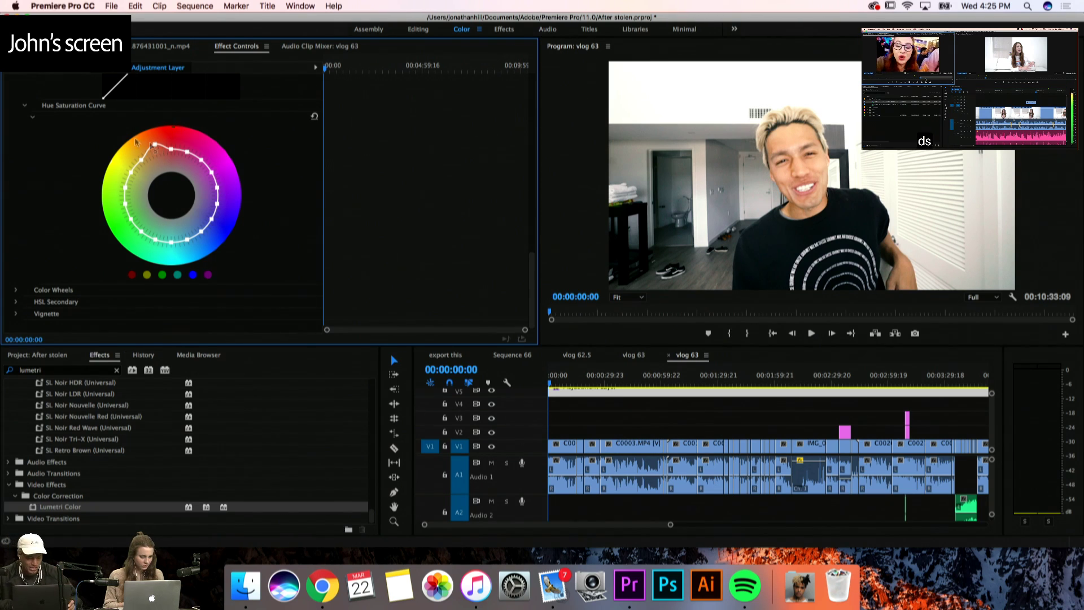
Review the Creative settings, and expand Basic Correction to examine the adjustment layer's white balance and tone controls
scroll(70, 207, "up", 5)
scroll(70, 206, "up", 5)
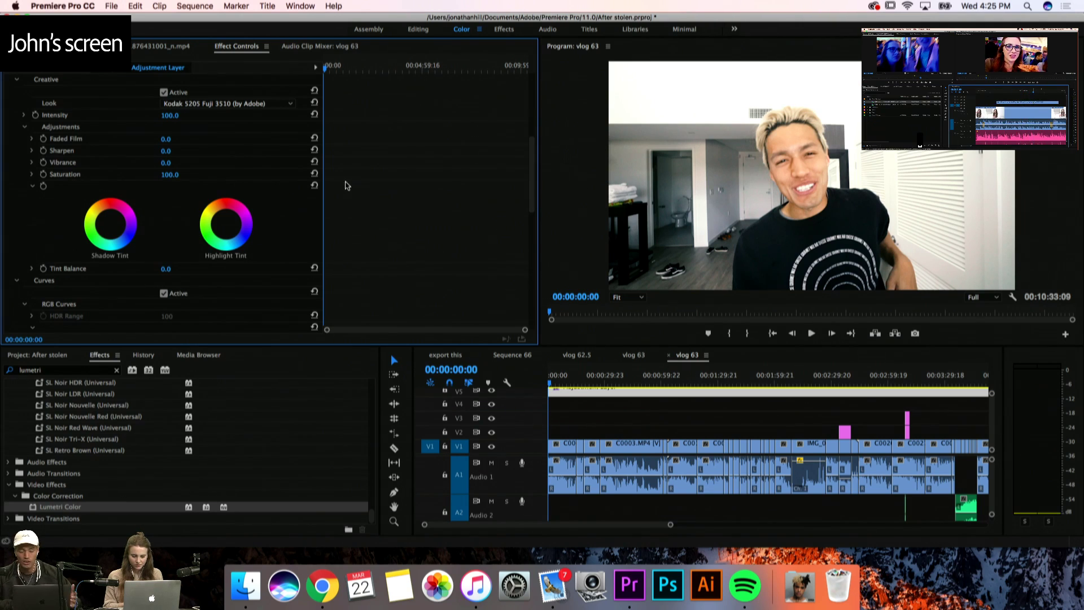
scroll(46, 241, "up", 3)
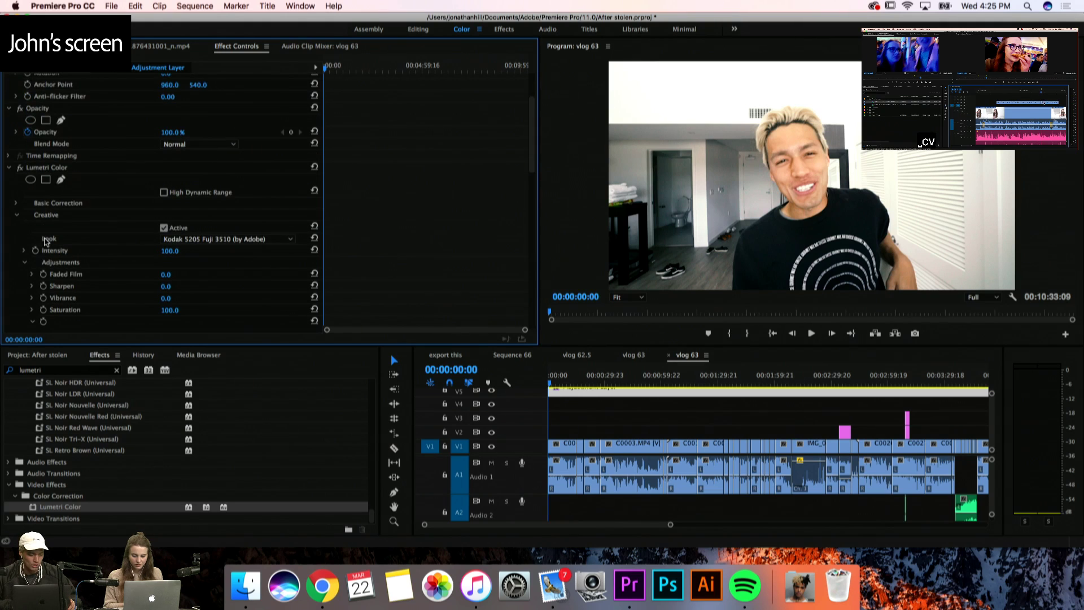
scroll(46, 242, "down", 3)
scroll(40, 236, "down", 5)
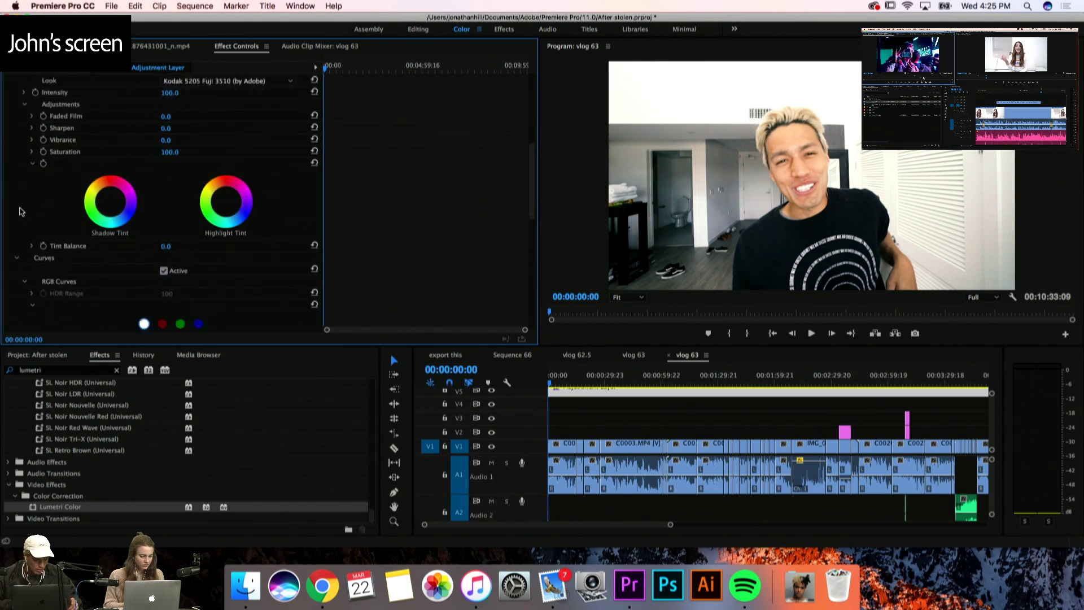
scroll(21, 211, "up", 10)
scroll(21, 212, "down", 4)
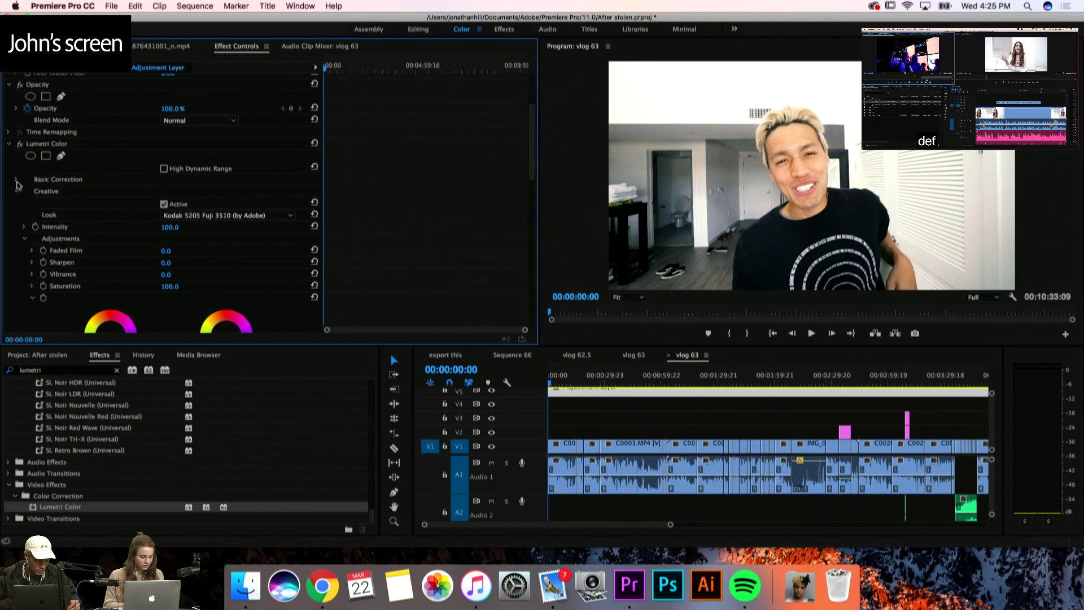
left_click(16, 179)
scroll(17, 181, "down", 1)
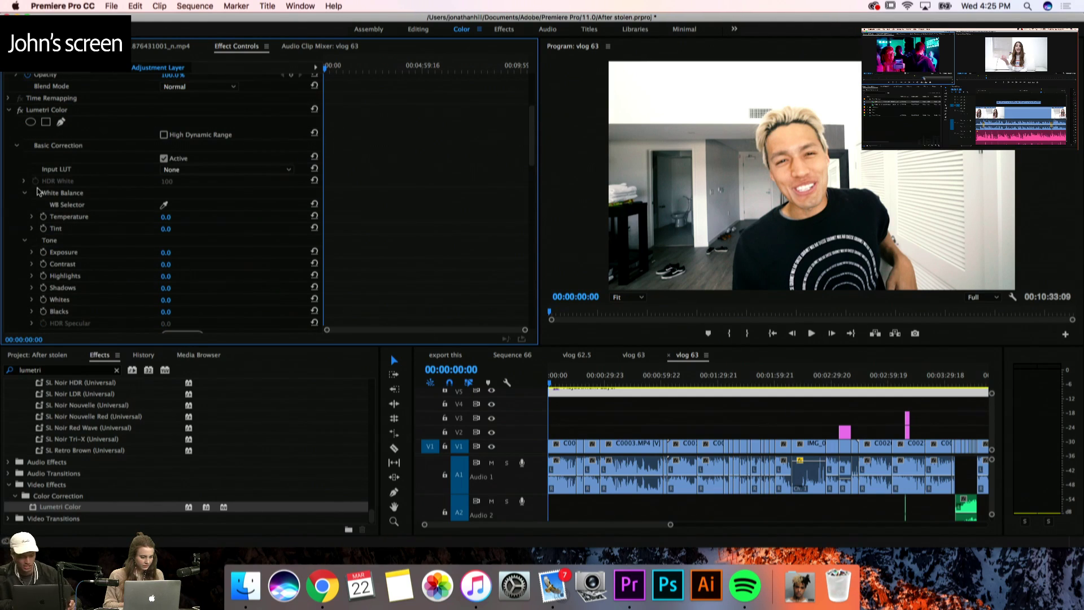
scroll(40, 192, "up", 1)
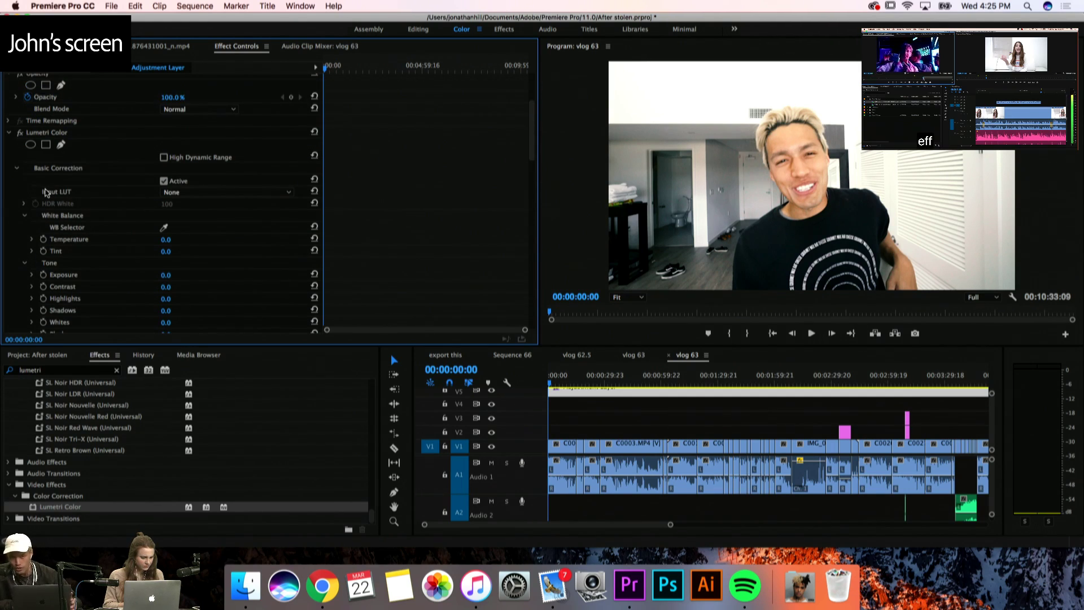
scroll(96, 207, "down", 1)
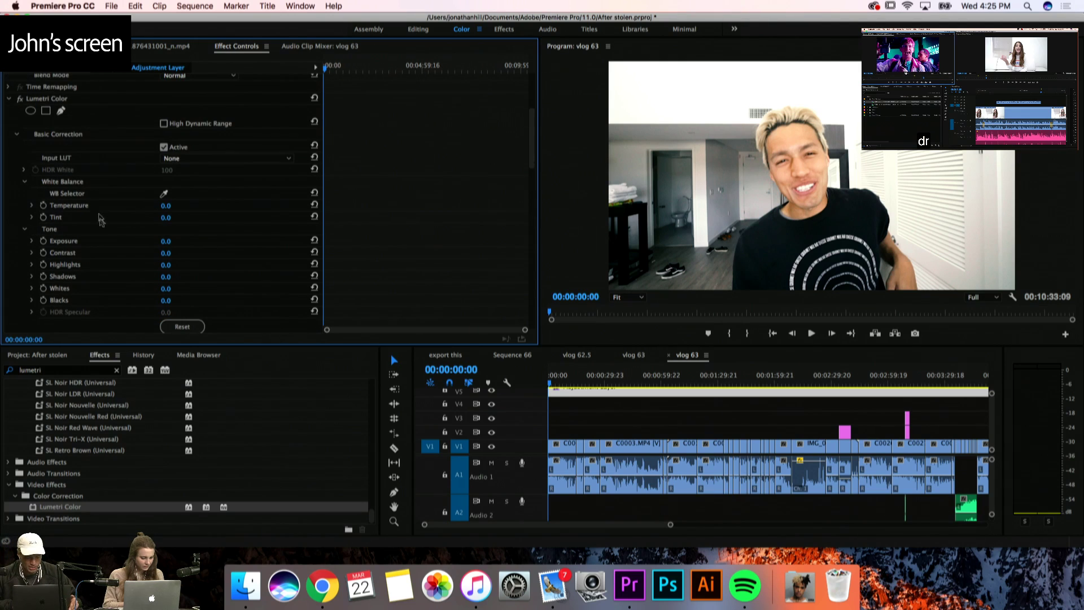
scroll(99, 220, "down", 1)
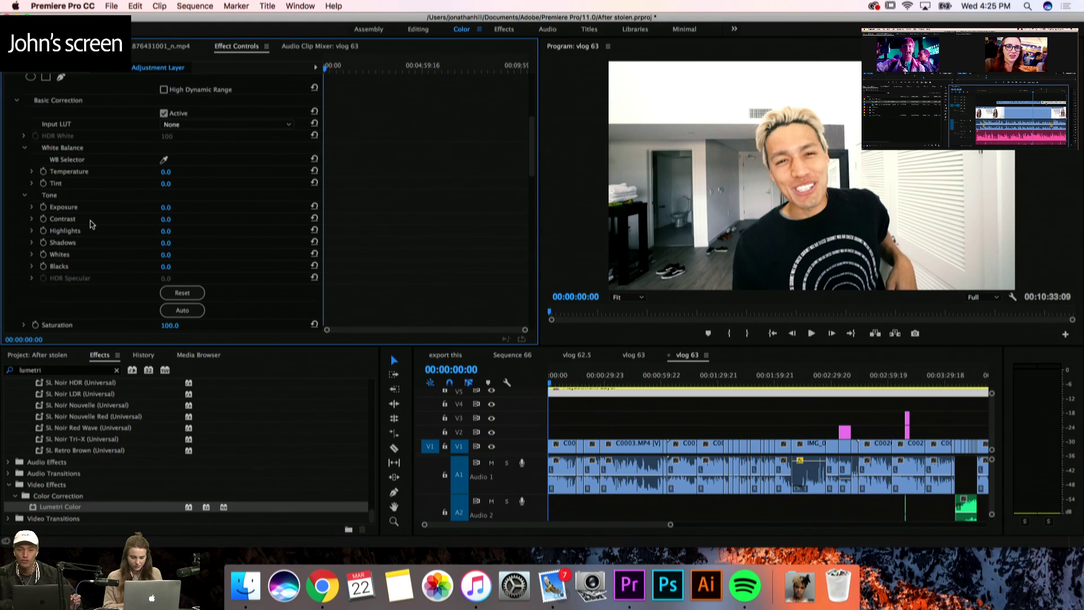
Try a much lower Exposure on the adjustment layer and set it back to 0
mouse_move(171, 207)
left_mouse_down()
mouse_move(206, 207)
mouse_move(142, 208)
mouse_move(167, 207)
left_mouse_up()
left_click(168, 207)
type("0")
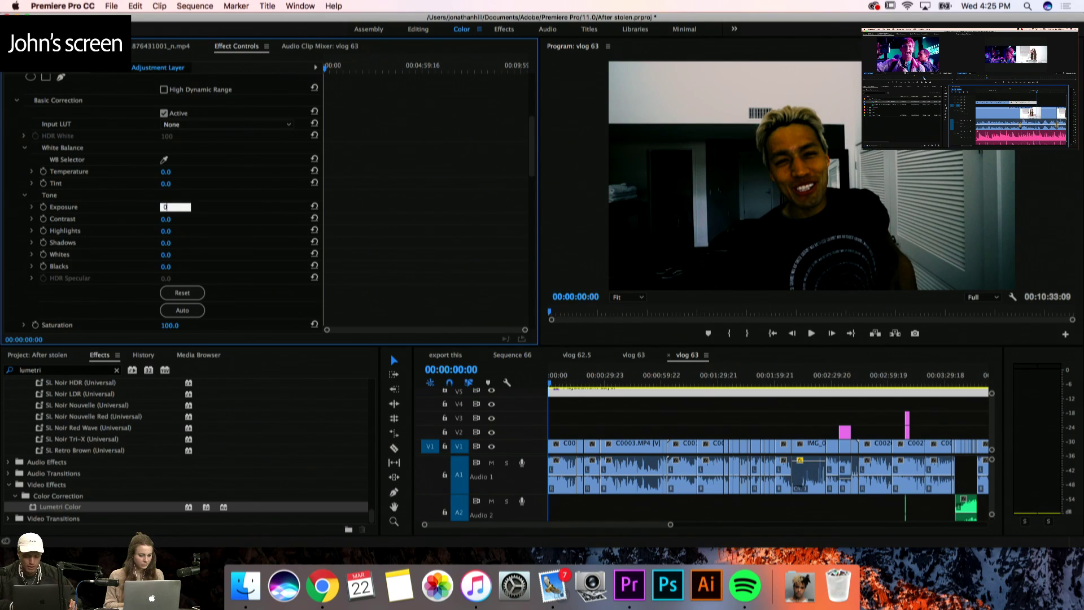
key("Return")
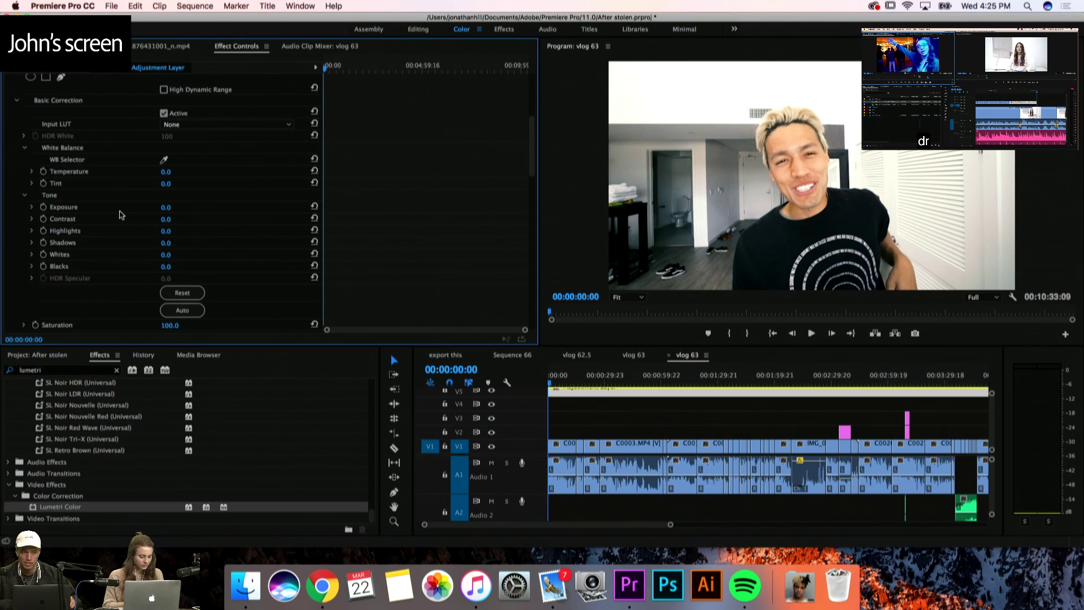
Reveal the value sliders for Highlights, Shadows, Whites and Blacks under Tone
scroll(120, 215, "down", 2)
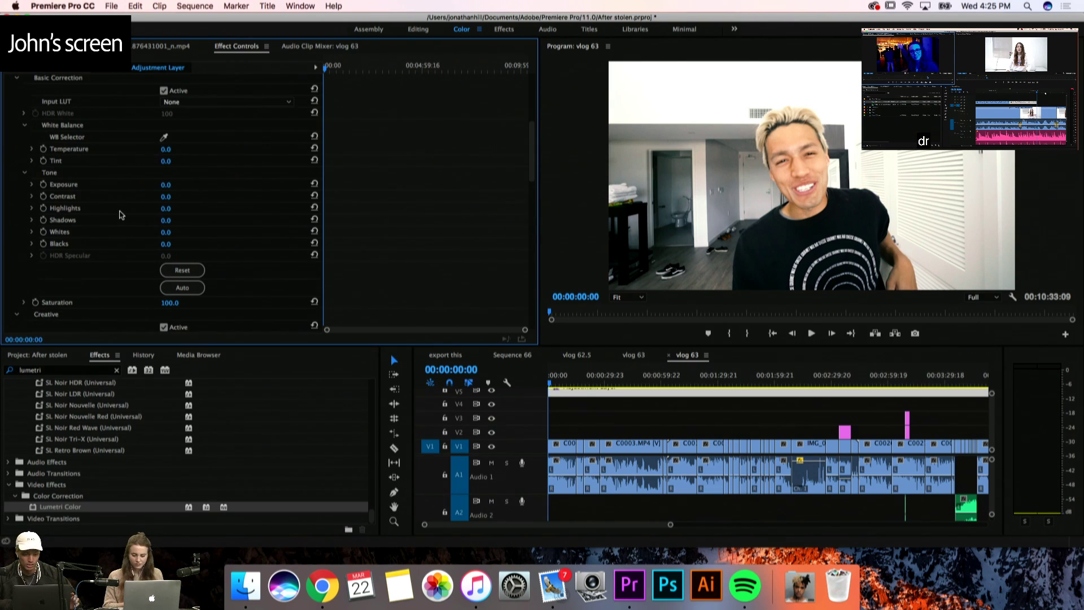
scroll(120, 214, "down", 1)
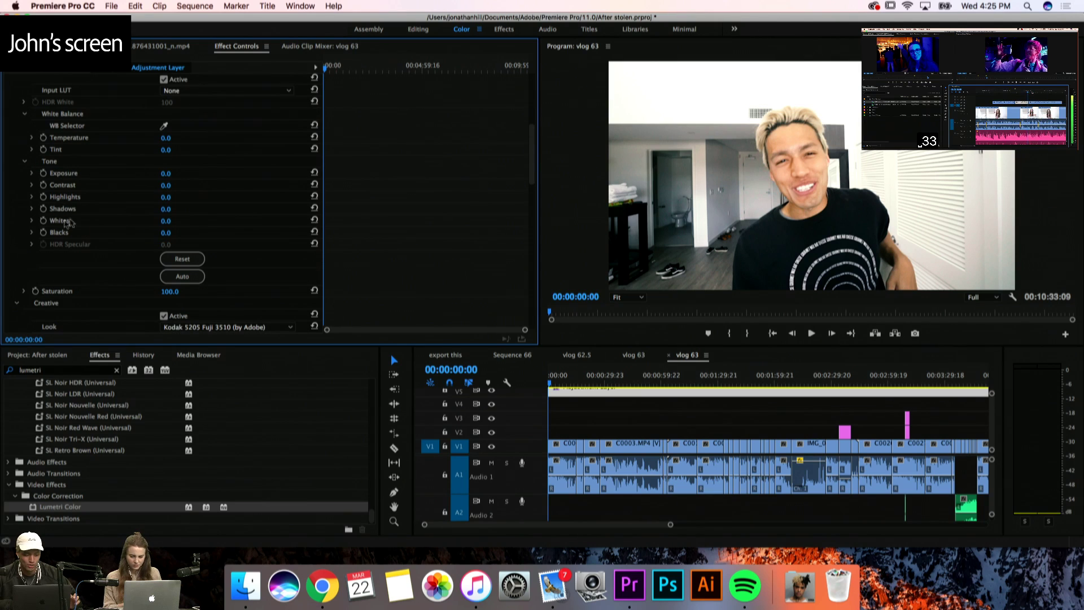
left_click(32, 208)
left_click(32, 197)
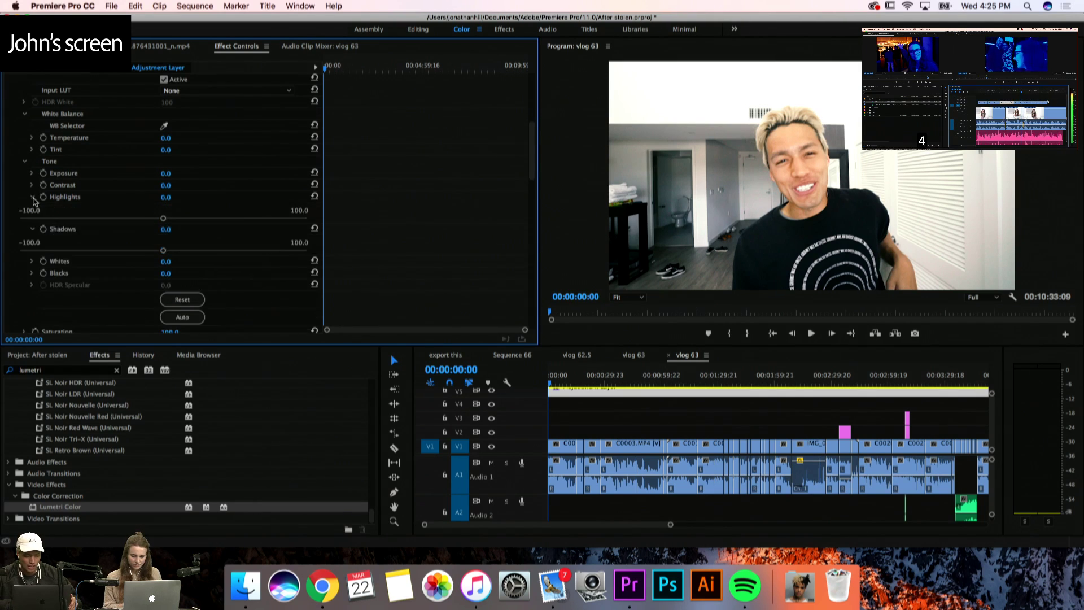
scroll(33, 212, "down", 4)
left_click(32, 216)
left_click(32, 249)
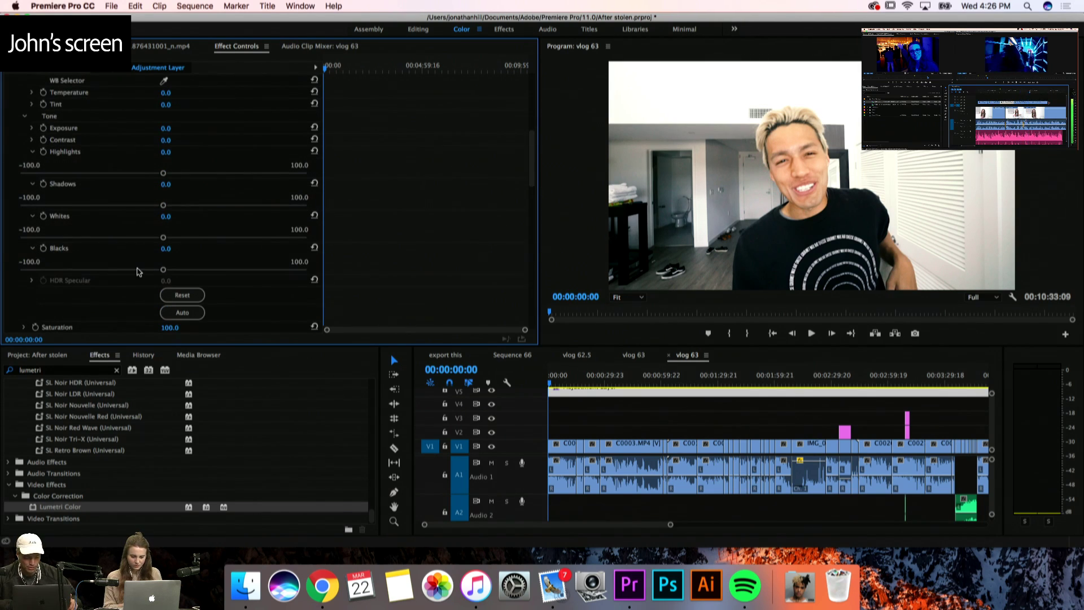
scroll(167, 268, "up", 1)
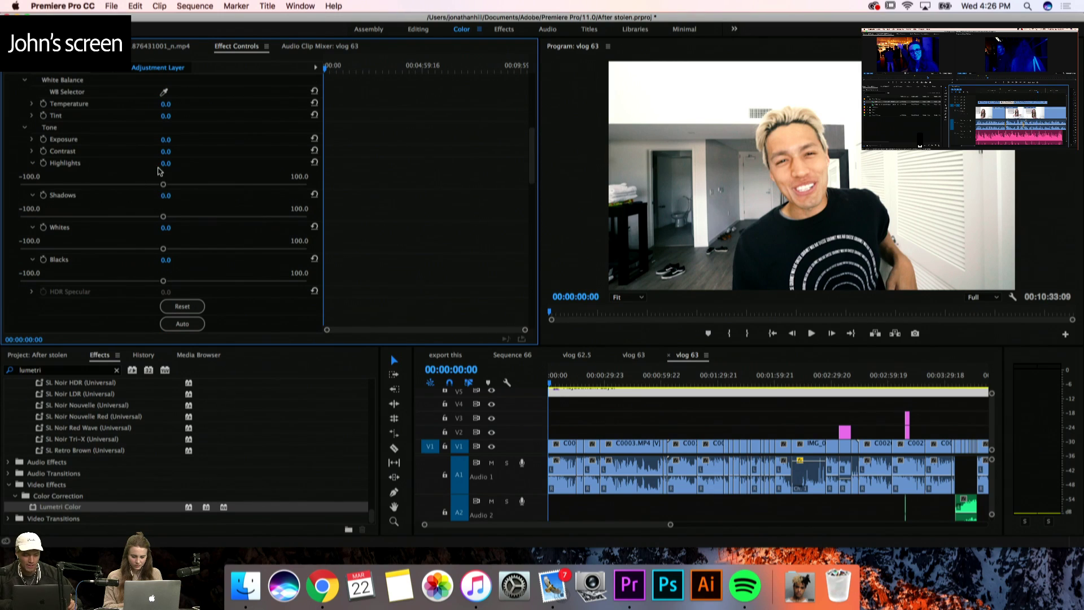
scroll(168, 268, "up", 2)
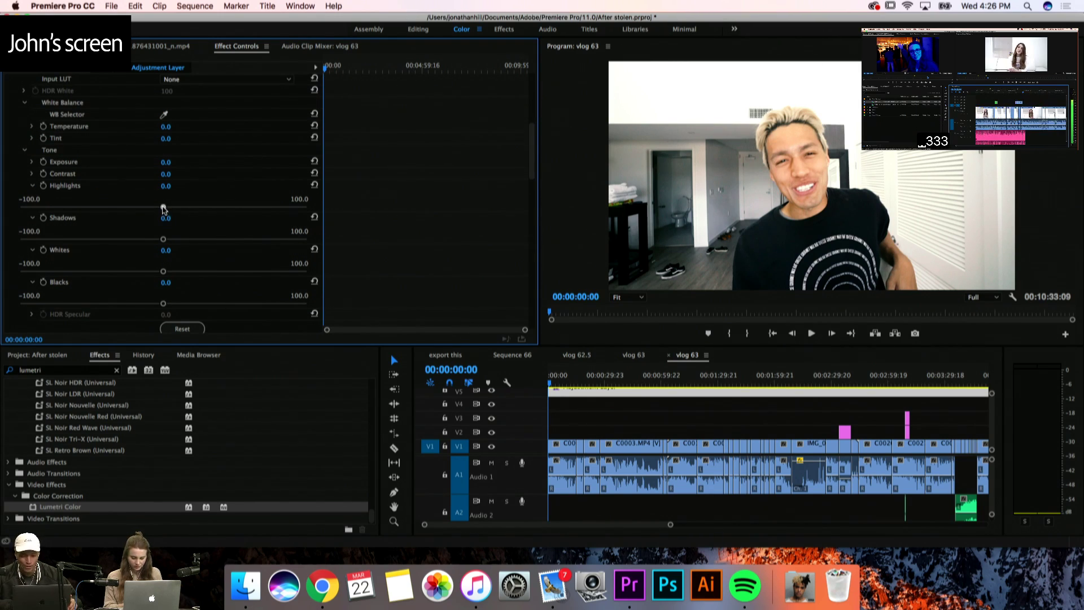
Lower Highlights to about -27.2, try Shadows up to 100, and settle Shadows at about 10.6
left_click_drag(163, 209, 190, 244)
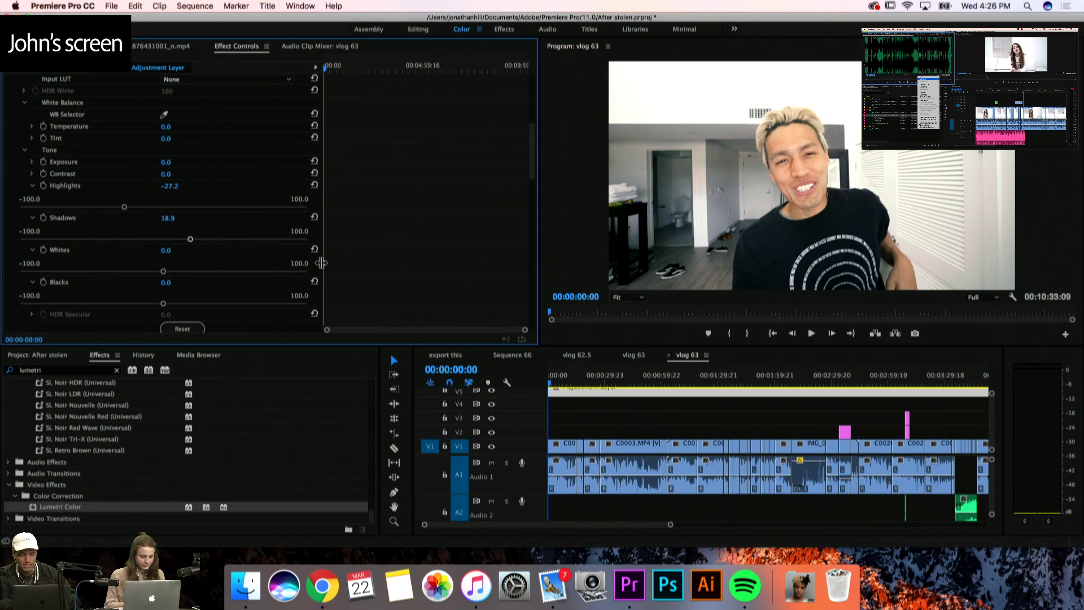
left_click_drag(191, 241, 308, 239)
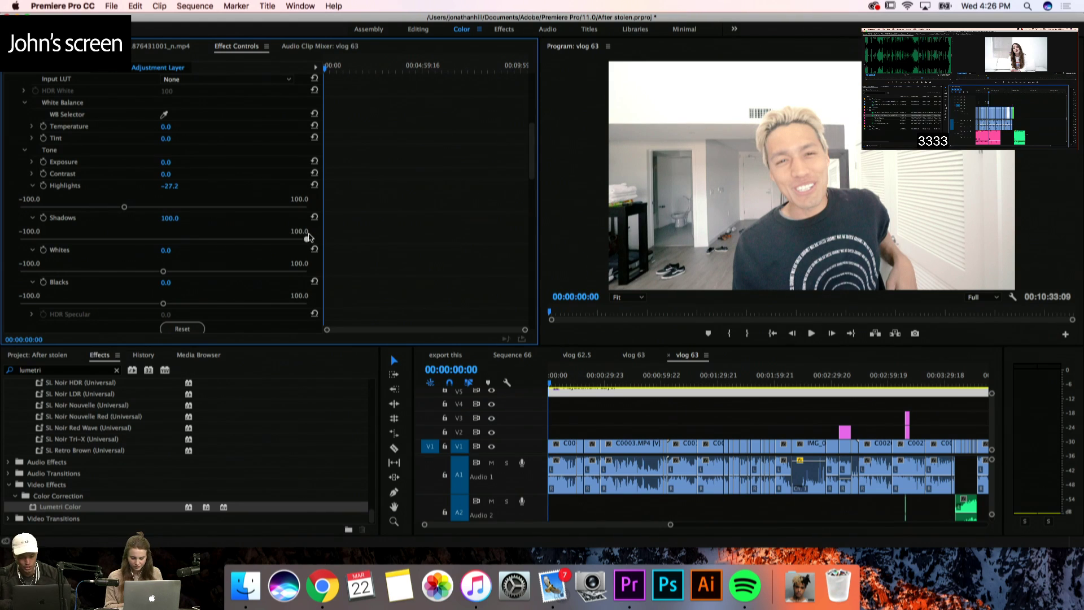
left_click_drag(252, 241, 157, 245)
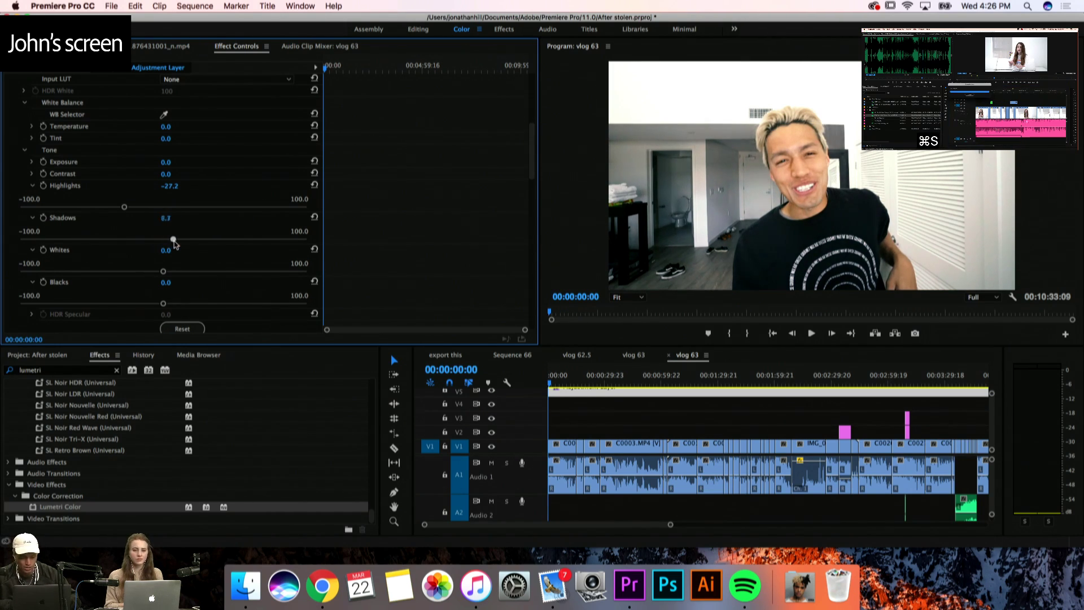
Try Contrast values of about -144 and -23 on the adjustment layer, and set Contrast back to 0
scroll(130, 258, "down", 5)
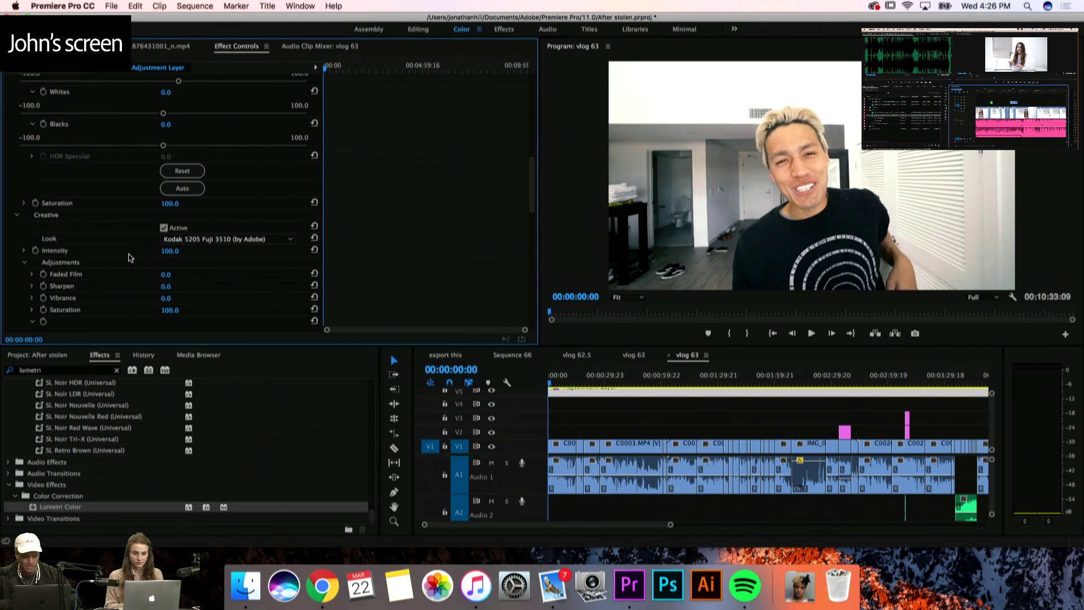
scroll(131, 258, "up", 6)
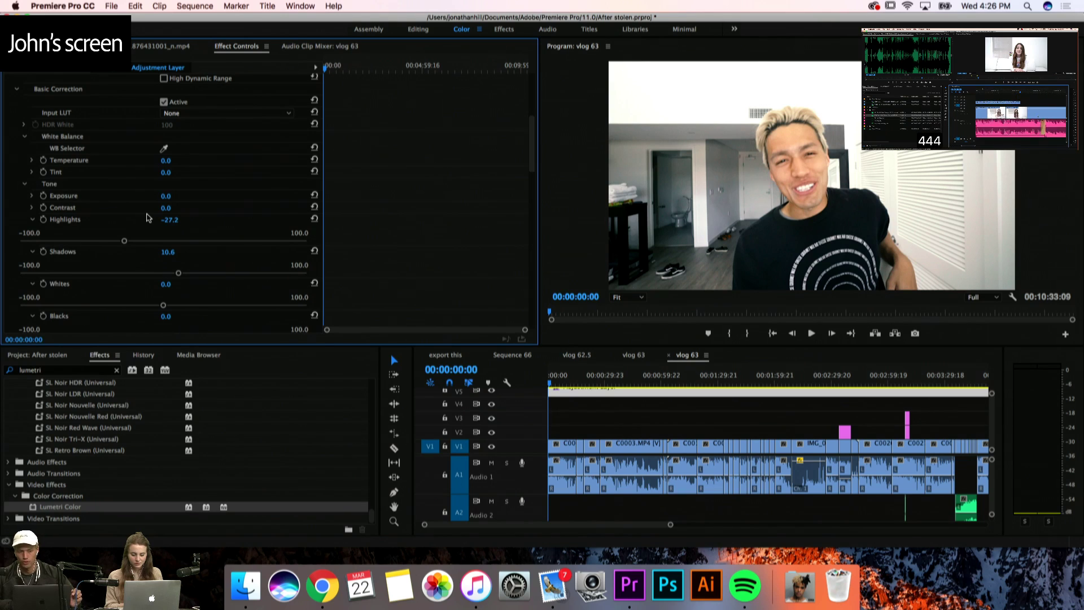
scroll(147, 218, "down", 10)
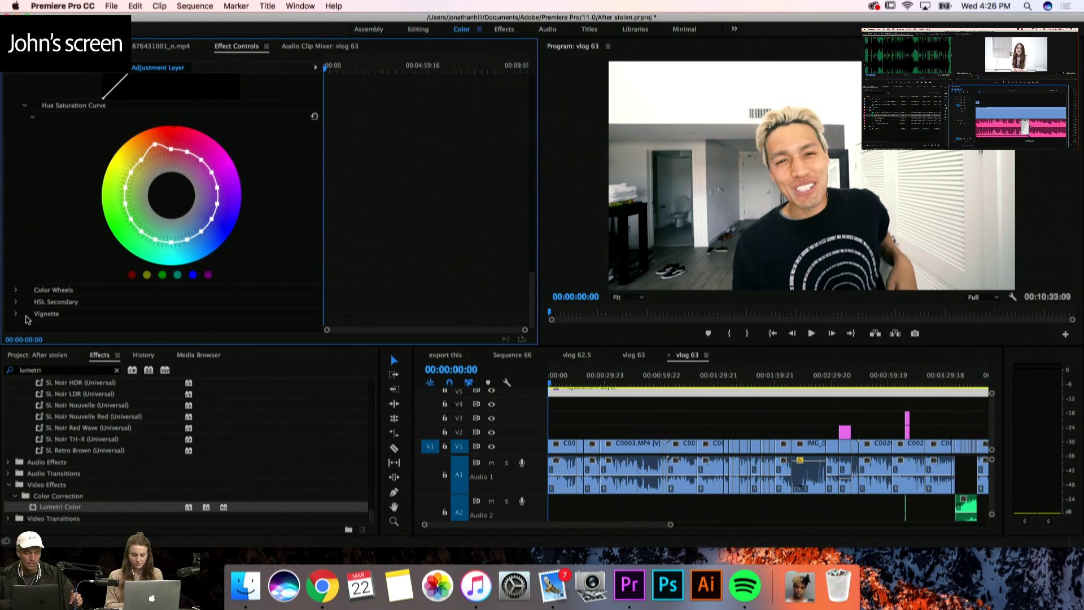
scroll(25, 294, "up", 5)
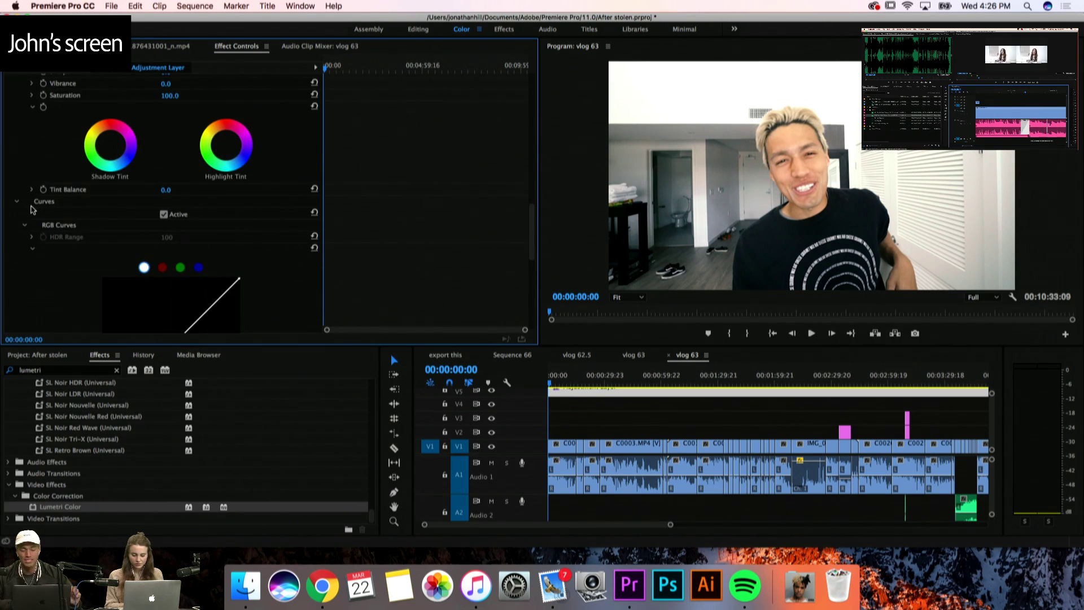
scroll(33, 210, "up", 2)
scroll(32, 211, "up", 5)
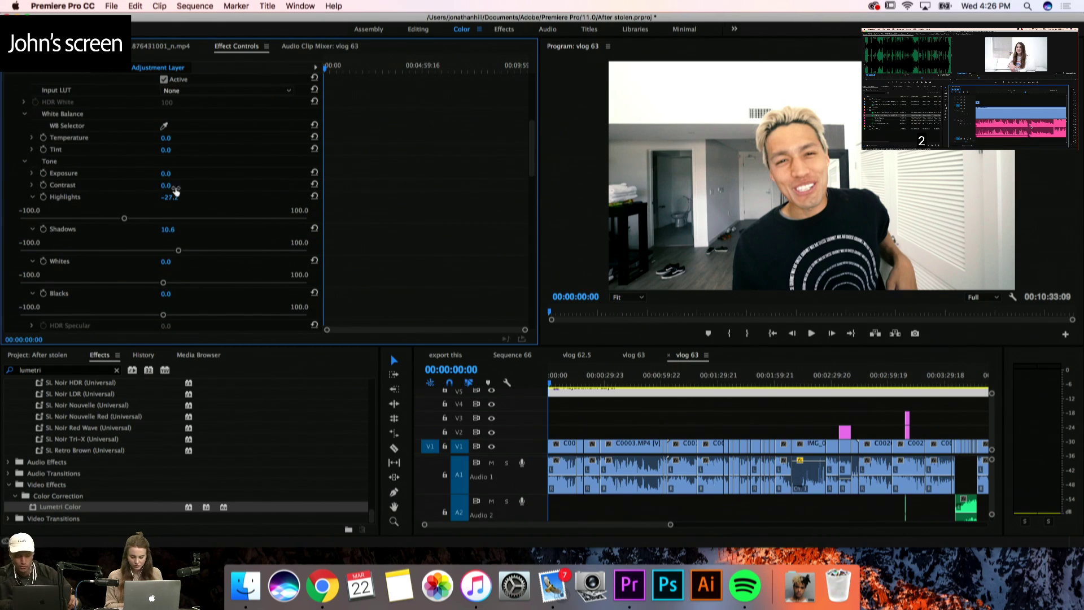
left_click_drag(171, 186, 109, 186)
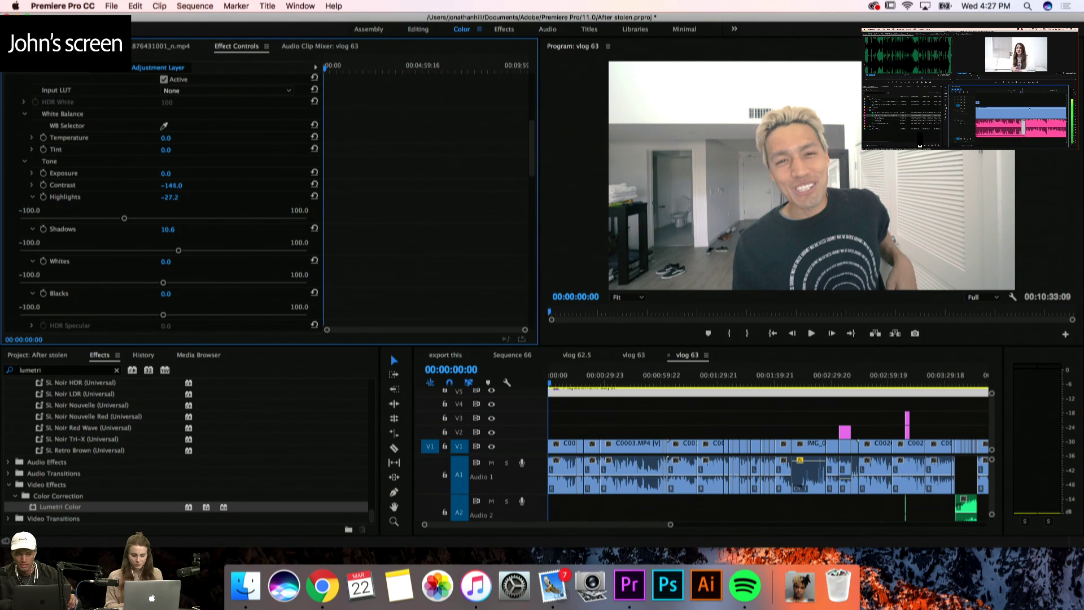
left_click_drag(169, 186, 237, 185)
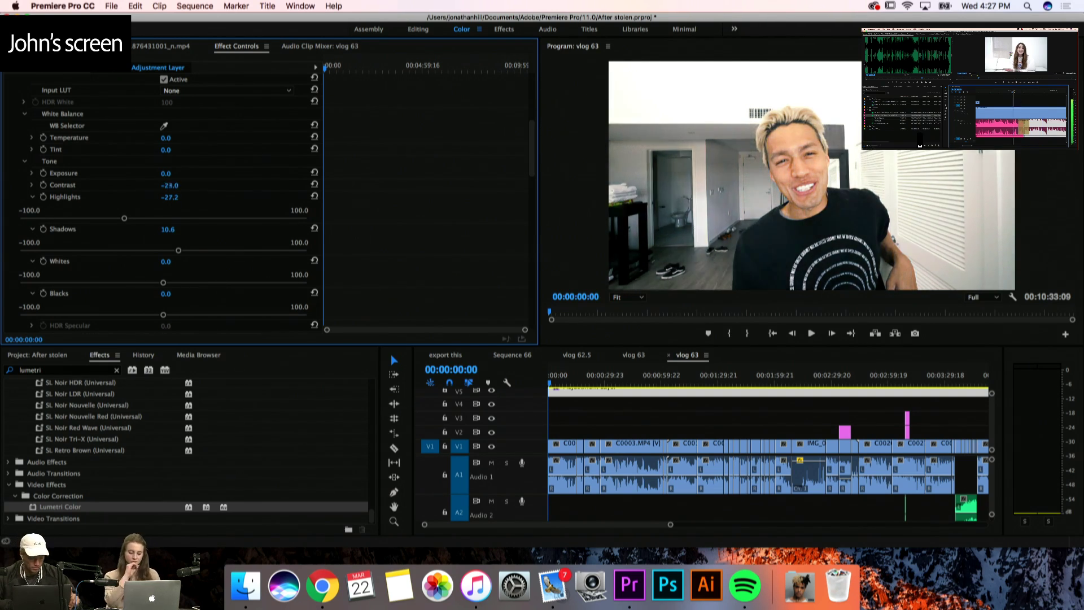
left_click(169, 185)
type("0")
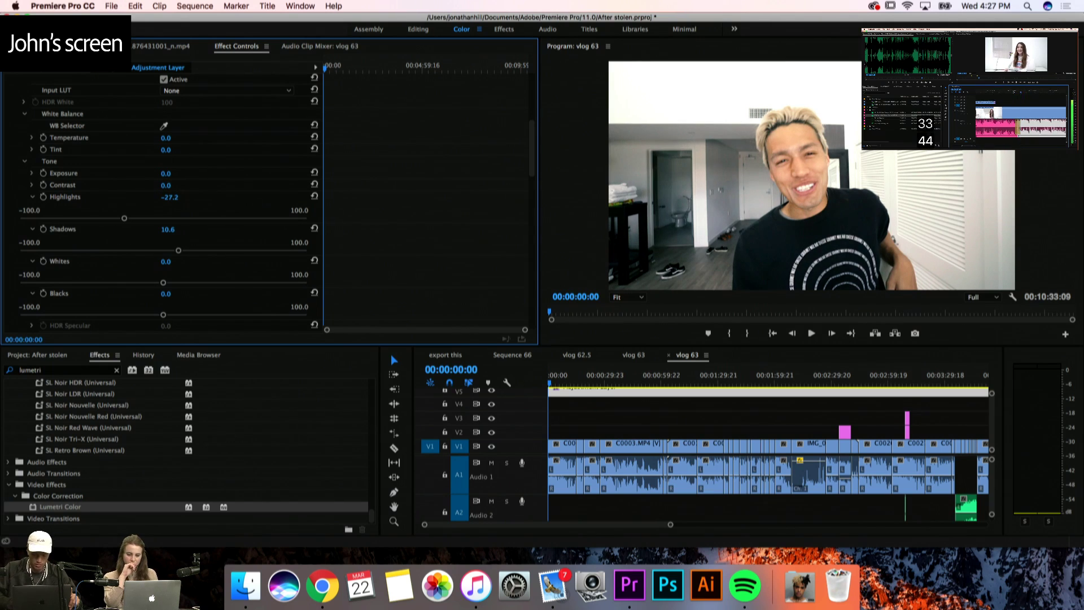
key("Return")
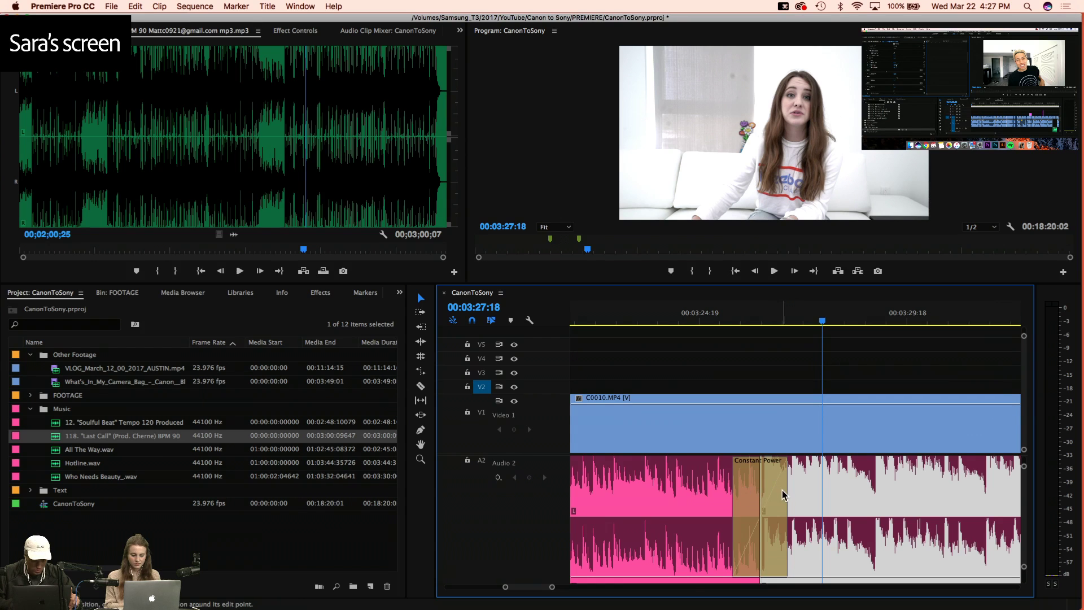
In the CanonToSony sequence, delete the Constant Power transition between the two music clips on Audio 2
left_click(782, 496)
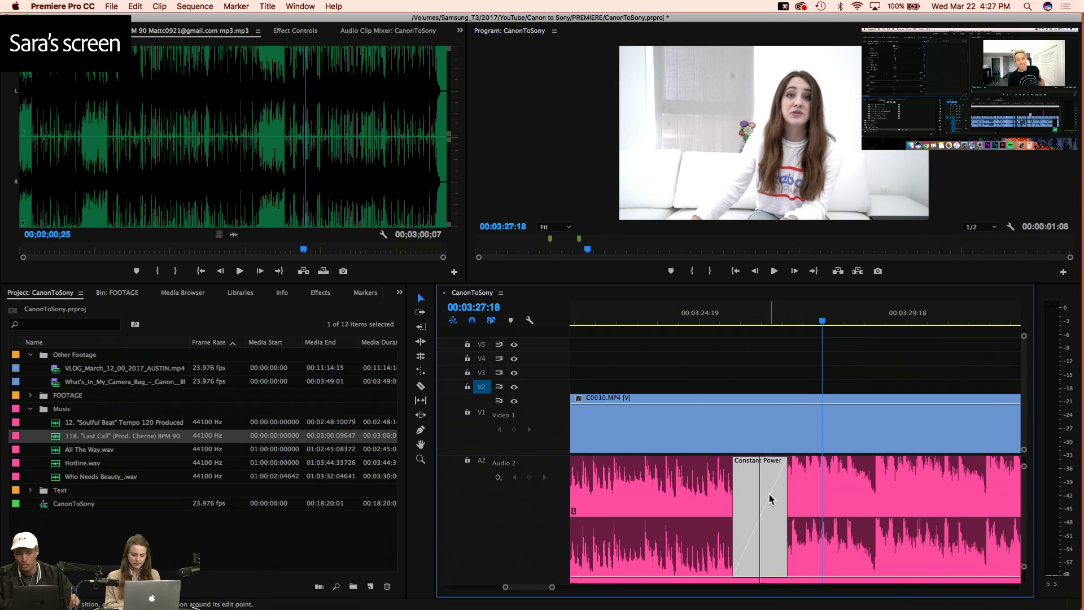
key("Delete")
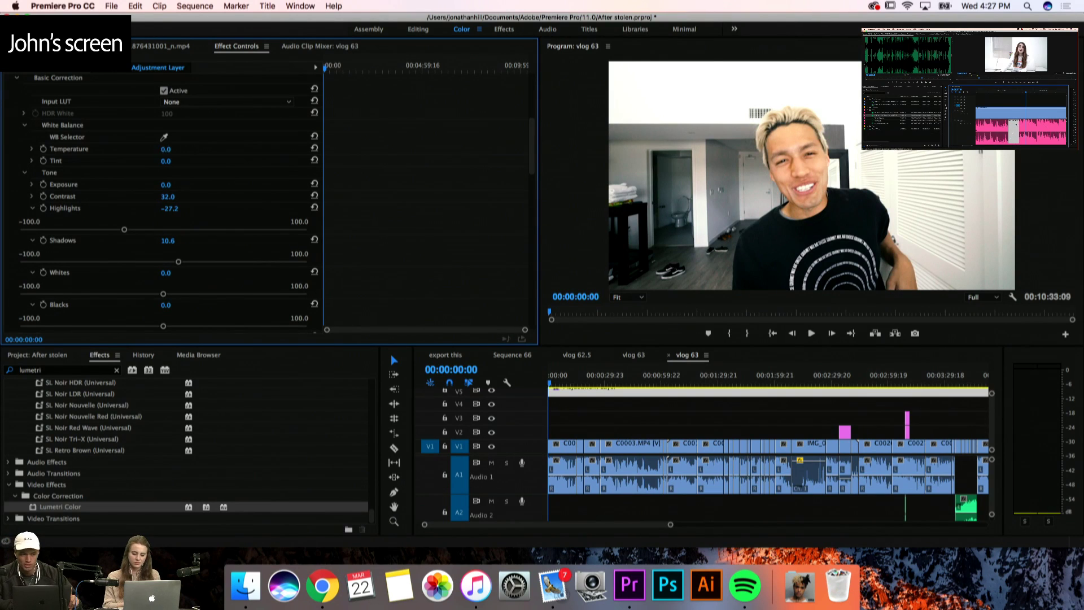
Try a White Balance Temperature of about -5 on the adjustment layer and set it back to 0
mouse_move(166, 149)
left_mouse_down()
mouse_move(215, 149)
mouse_move(96, 149)
mouse_move(170, 149)
left_mouse_up()
left_click(171, 149)
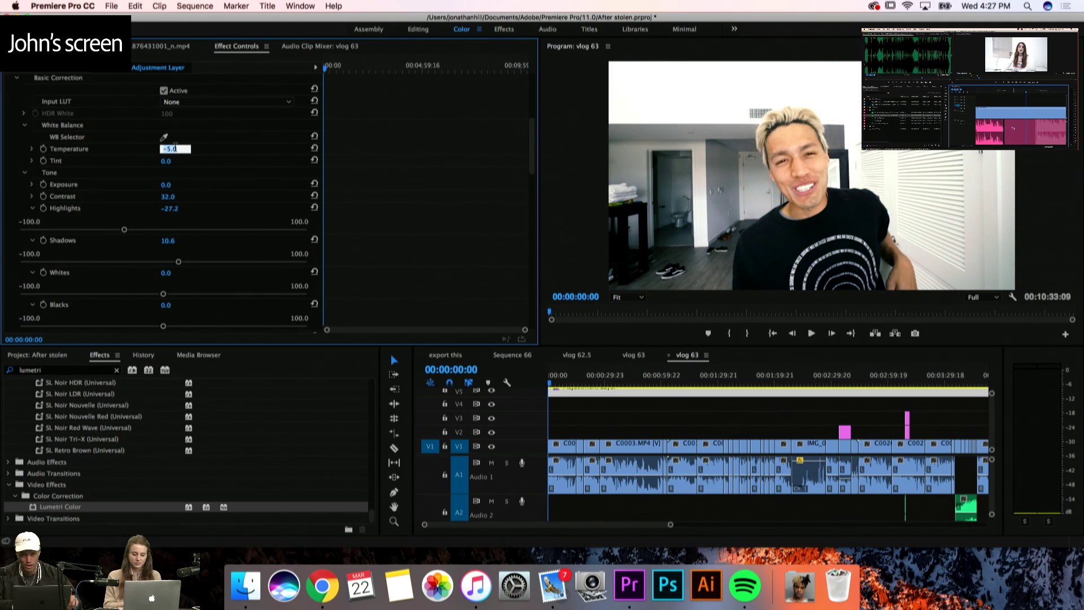
key("Return")
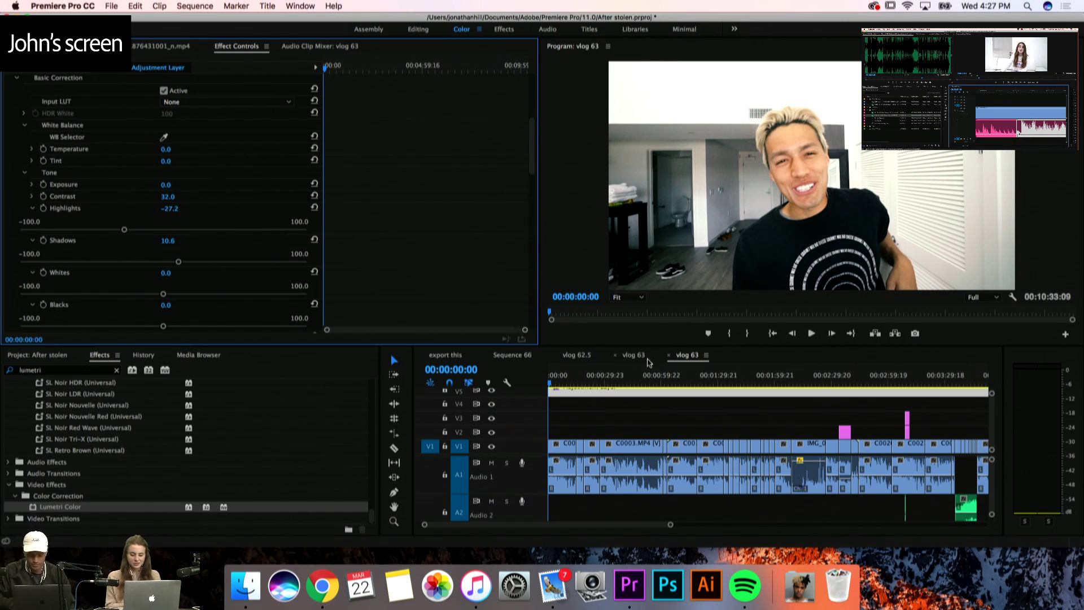
Raise Whites to about 11 and lower Blacks to about -22.8 on the adjustment layer, and preview the opening clip
key("space")
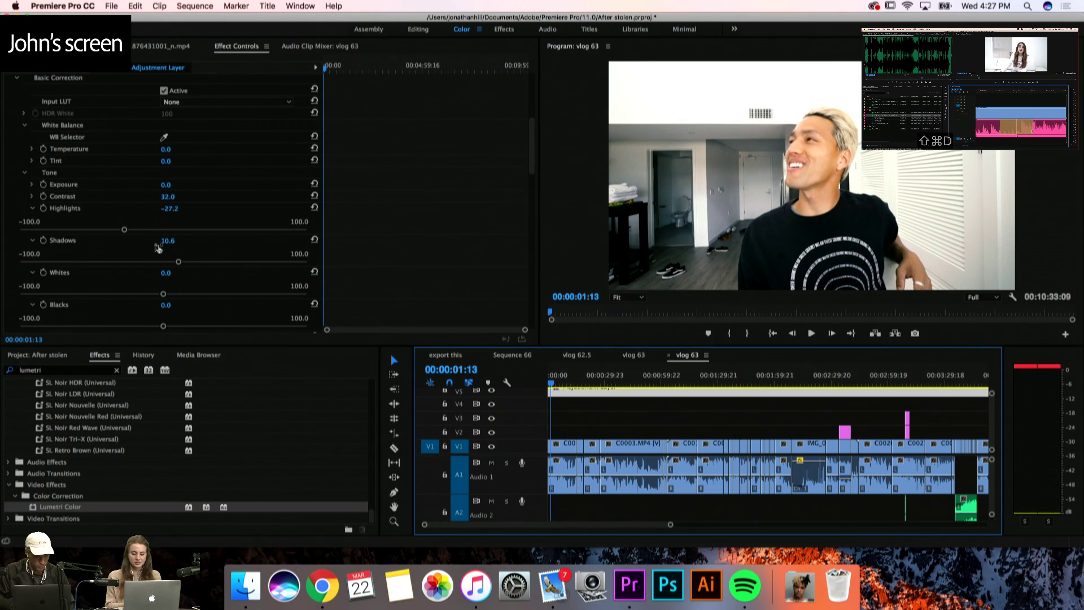
scroll(33, 277, "down", 10)
scroll(189, 261, "up", 5)
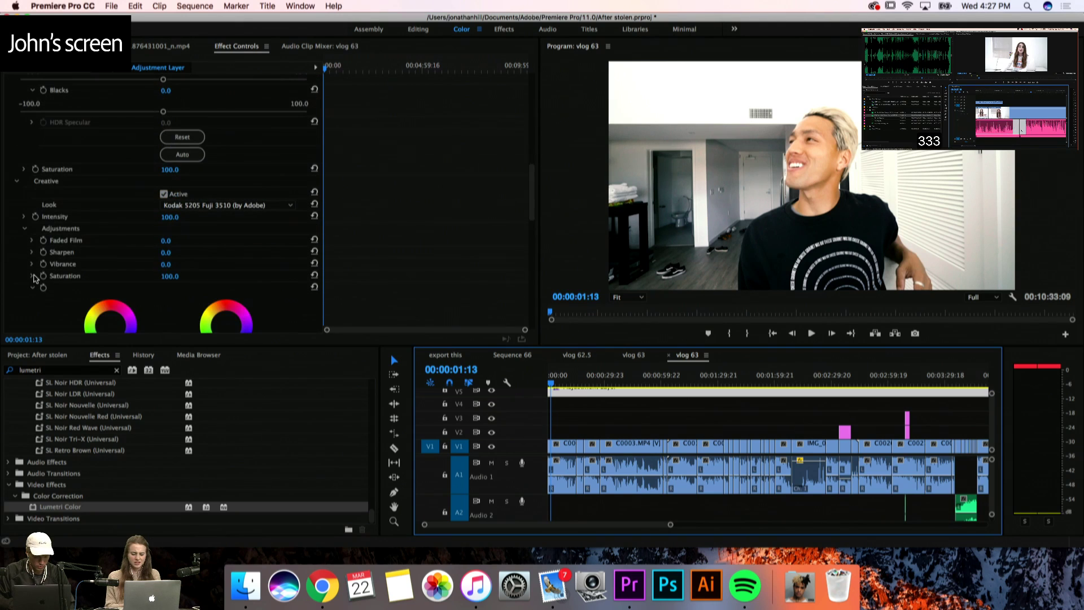
scroll(182, 144, "up", 3)
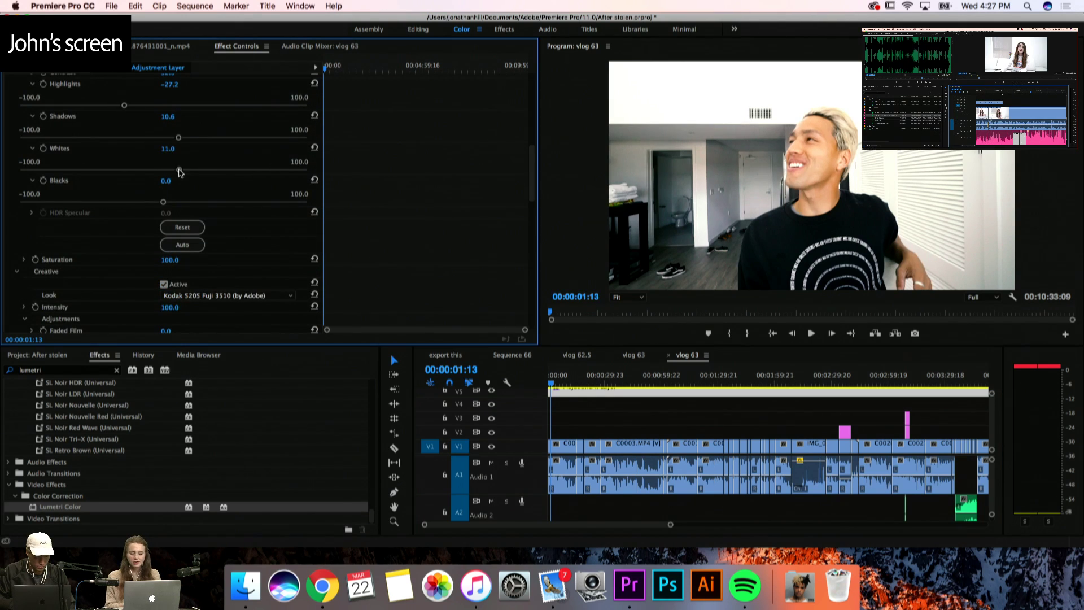
left_click(130, 201)
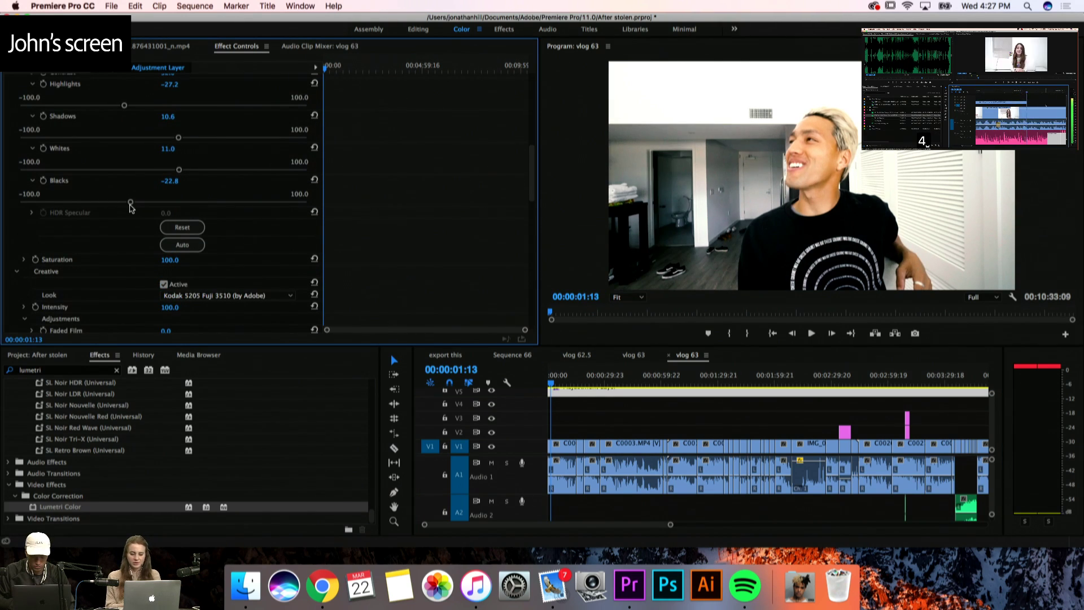
key("space")
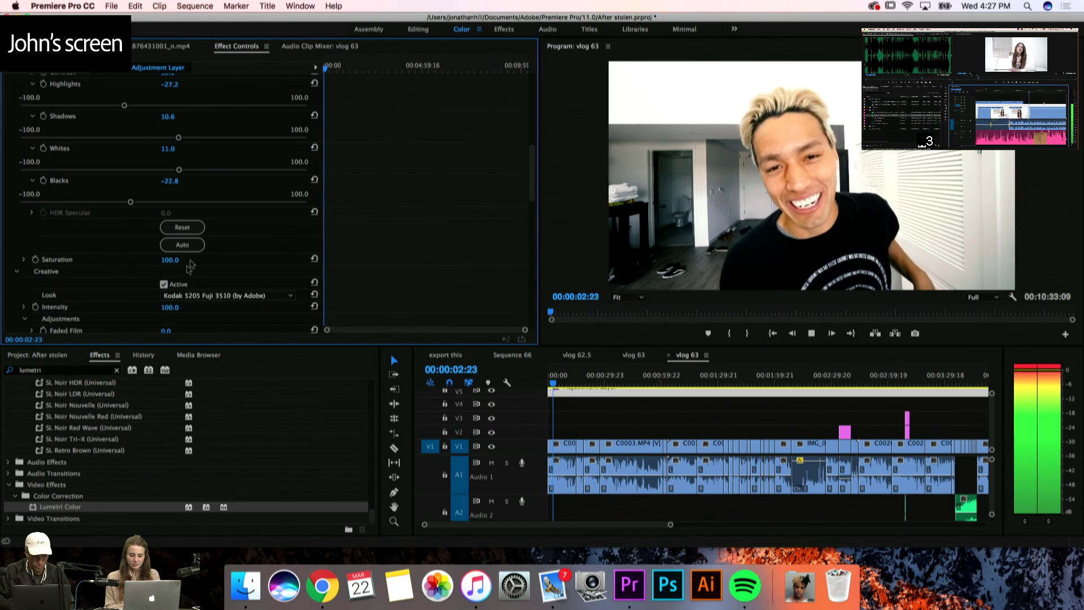
key("space")
Boost the red-orange hues on the Hue Saturation Curve and adjust the neighbouring yellow-orange point
scroll(110, 226, "down", 15)
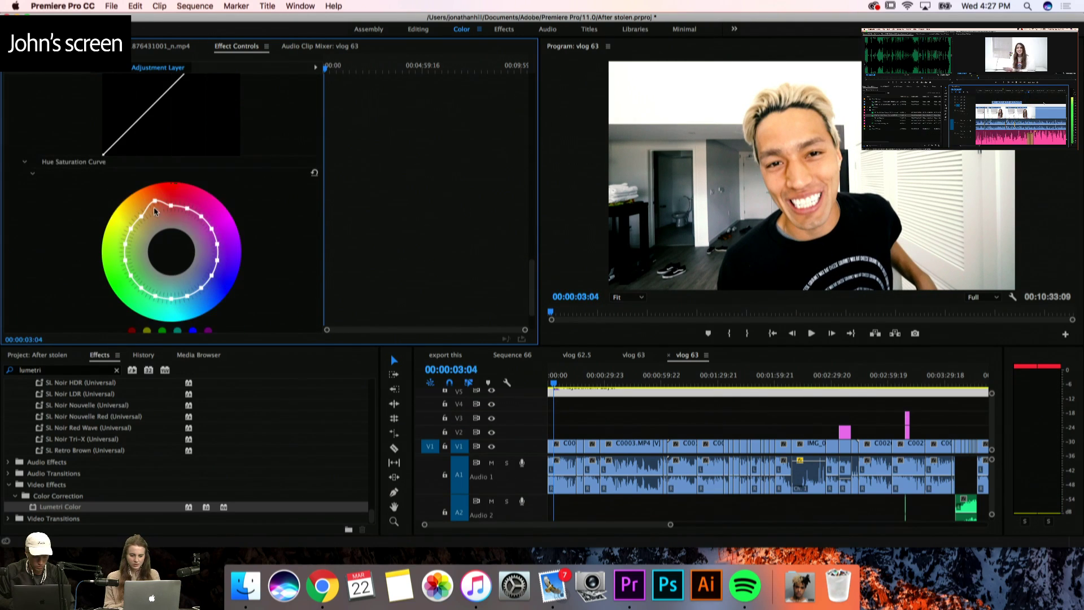
left_click_drag(156, 205, 162, 202)
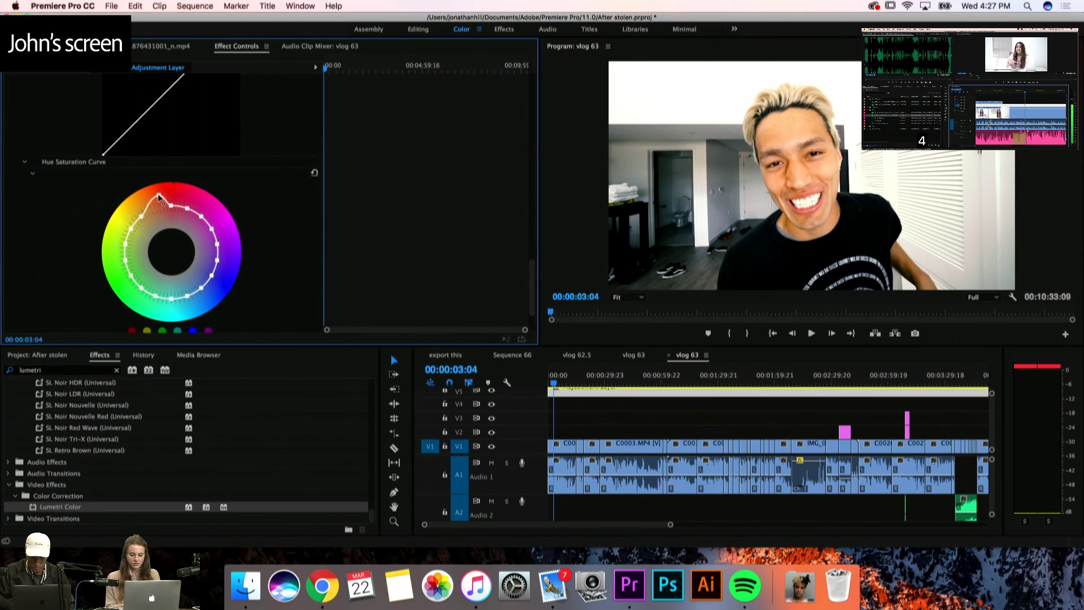
key("space")
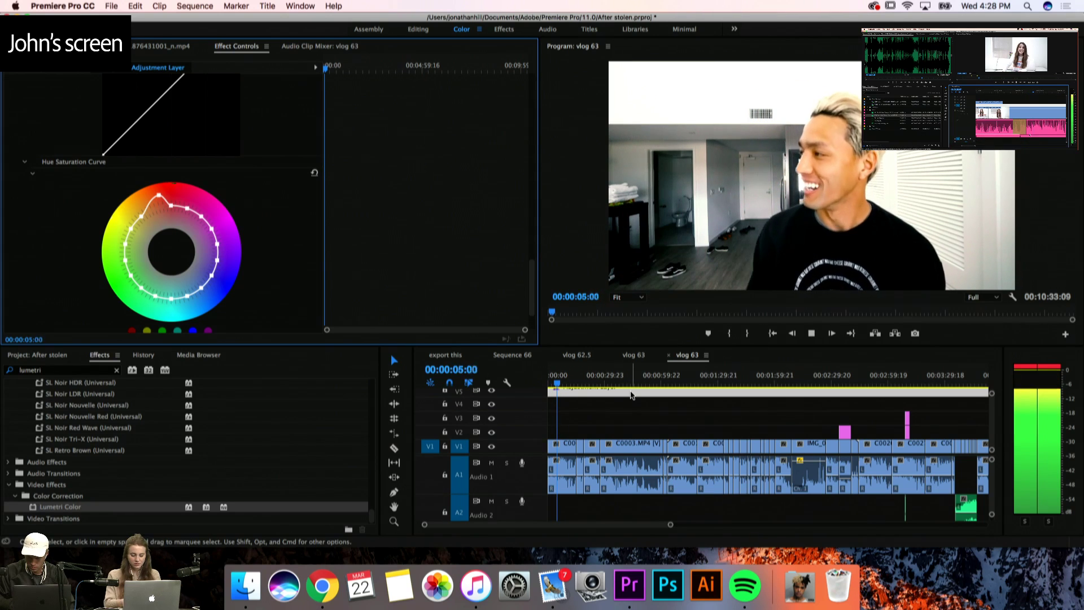
key("space")
mouse_move(141, 217)
left_mouse_down()
mouse_move(132, 212)
mouse_move(141, 222)
left_mouse_up()
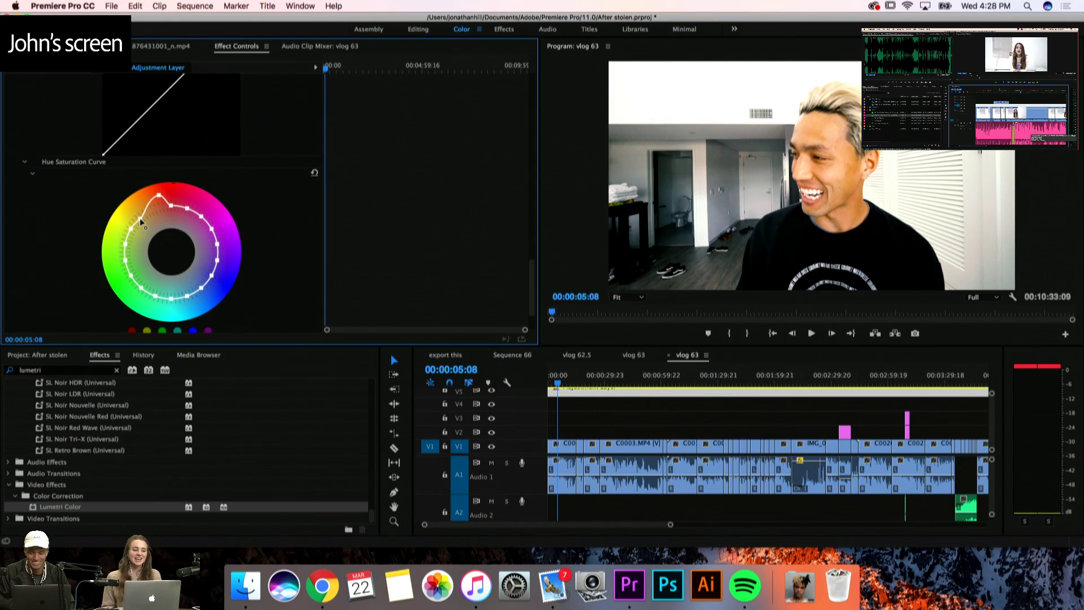
left_click_drag(143, 229, 144, 225)
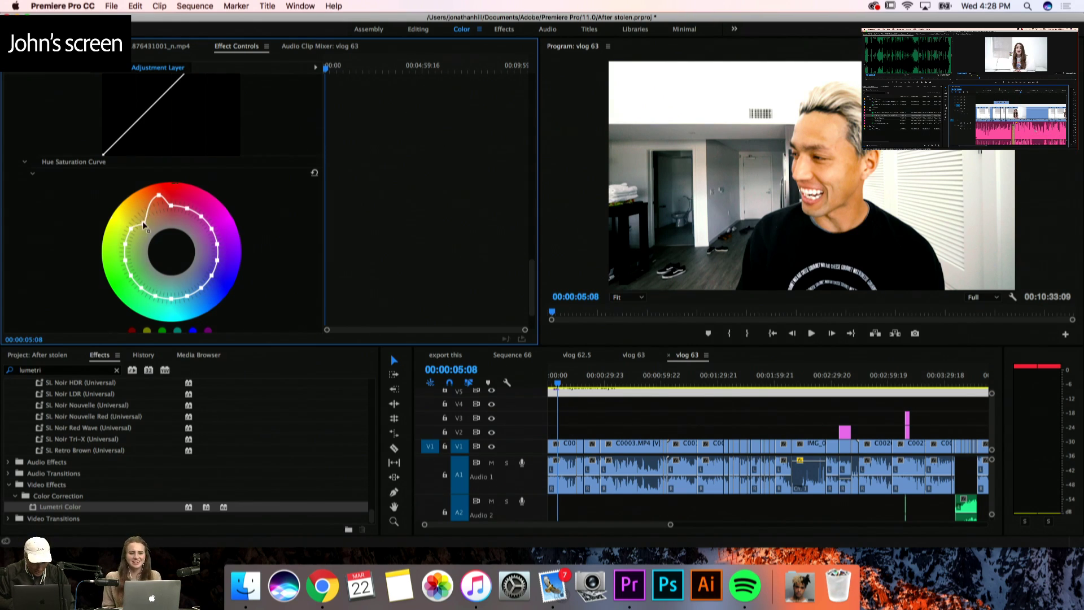
Play back the opening clips of the vlog 63 sequence to check the color grade
key("space")
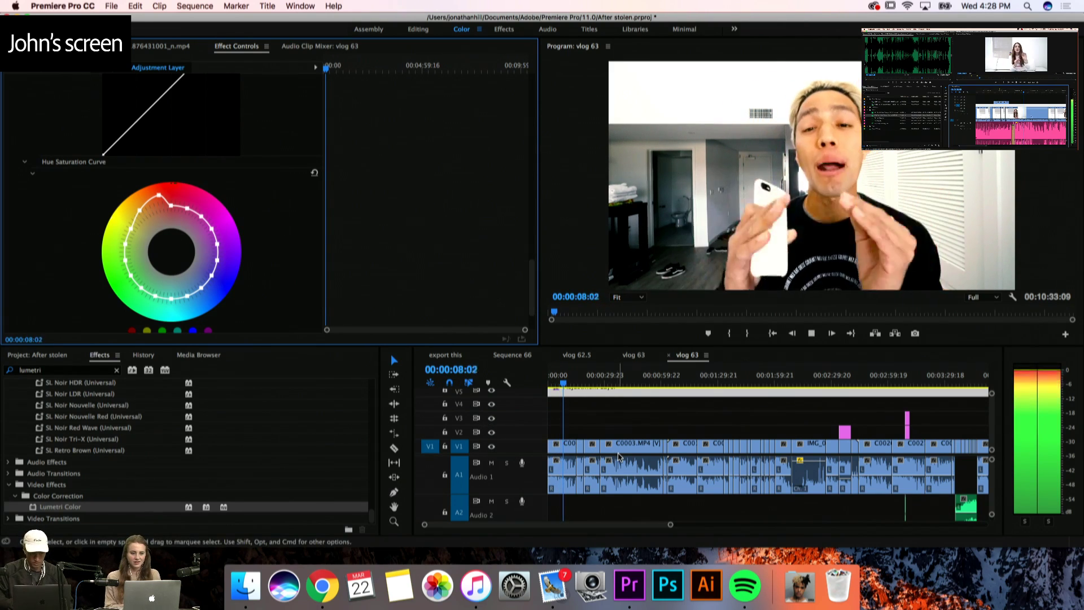
key("space")
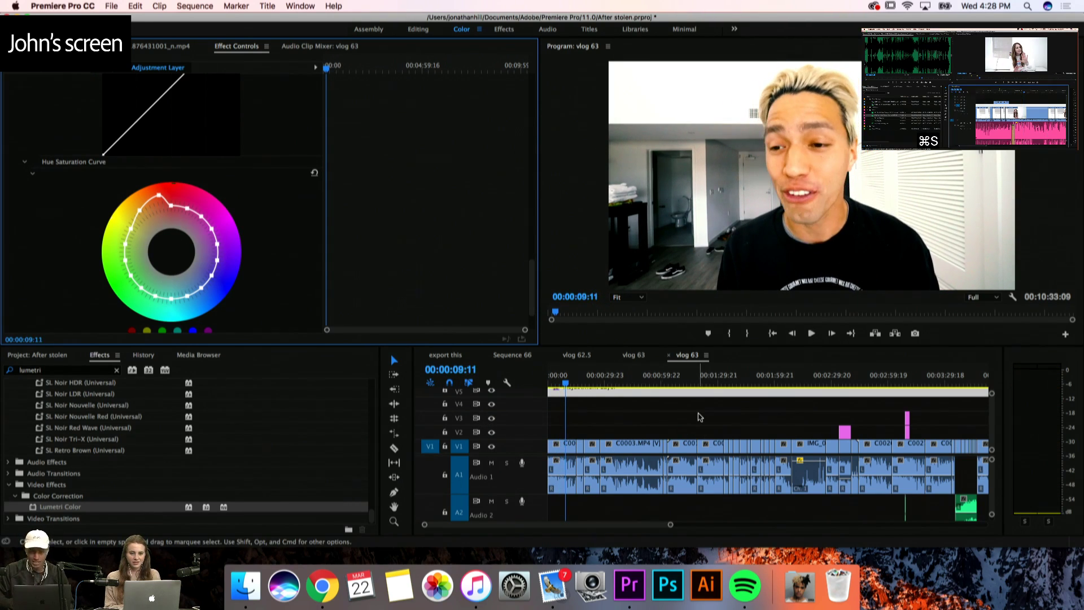
key("space")
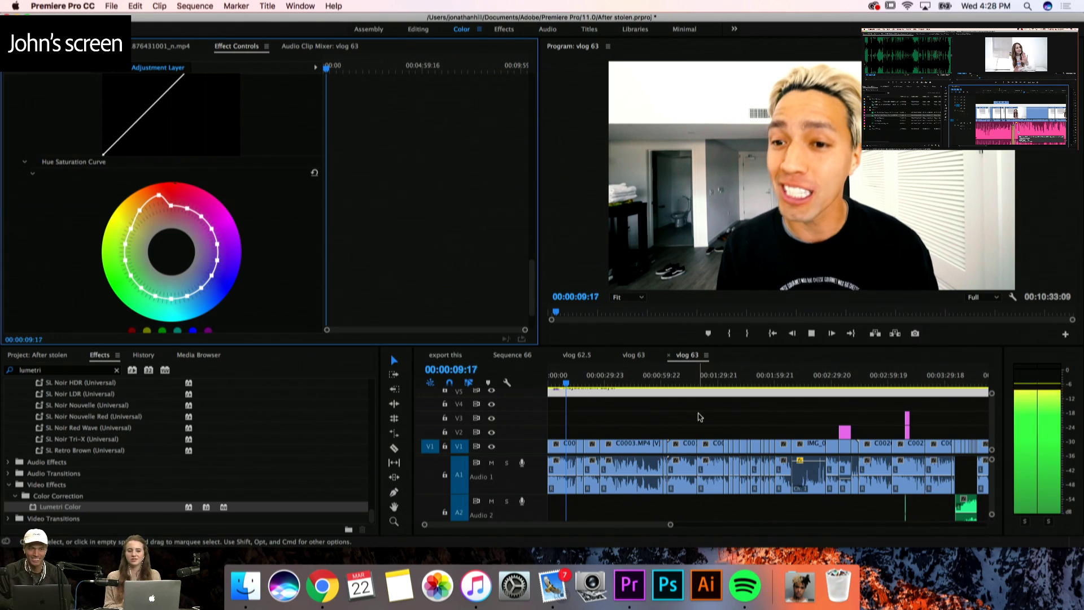
key("space")
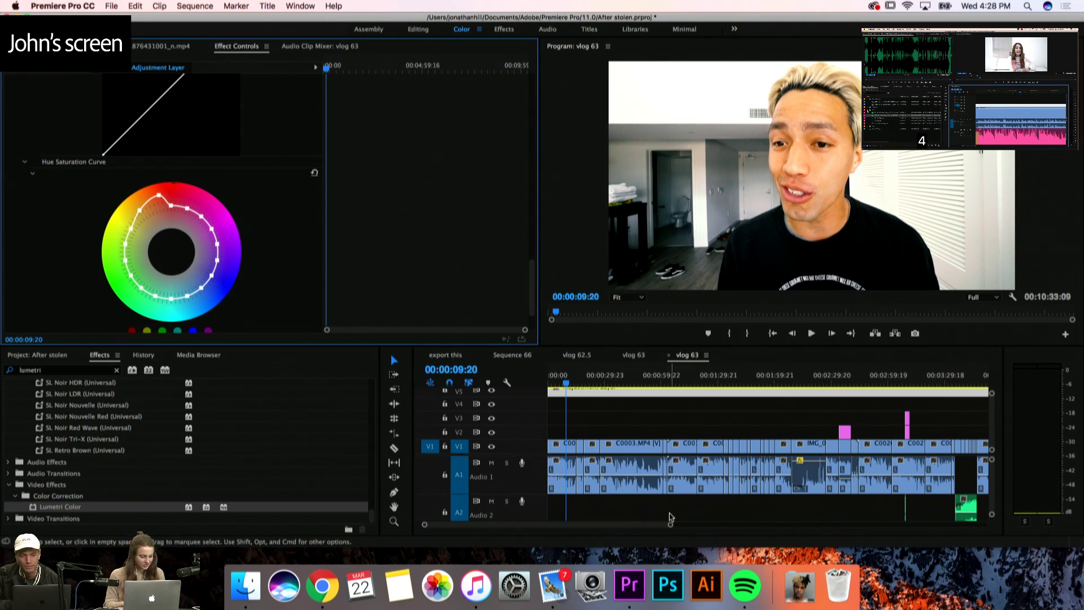
scroll(670, 517, "down", 3)
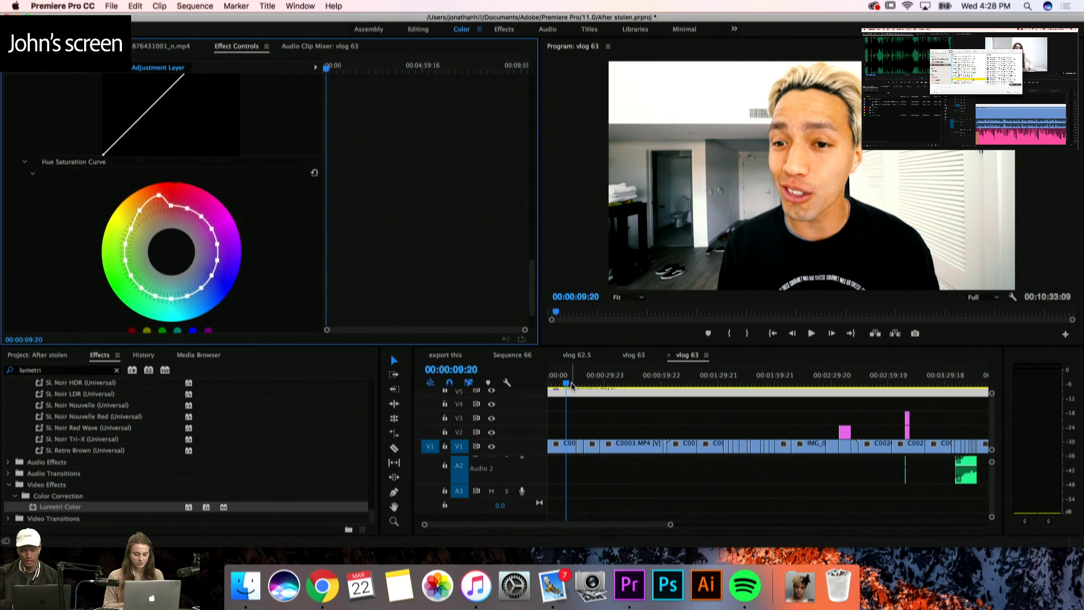
key("space")
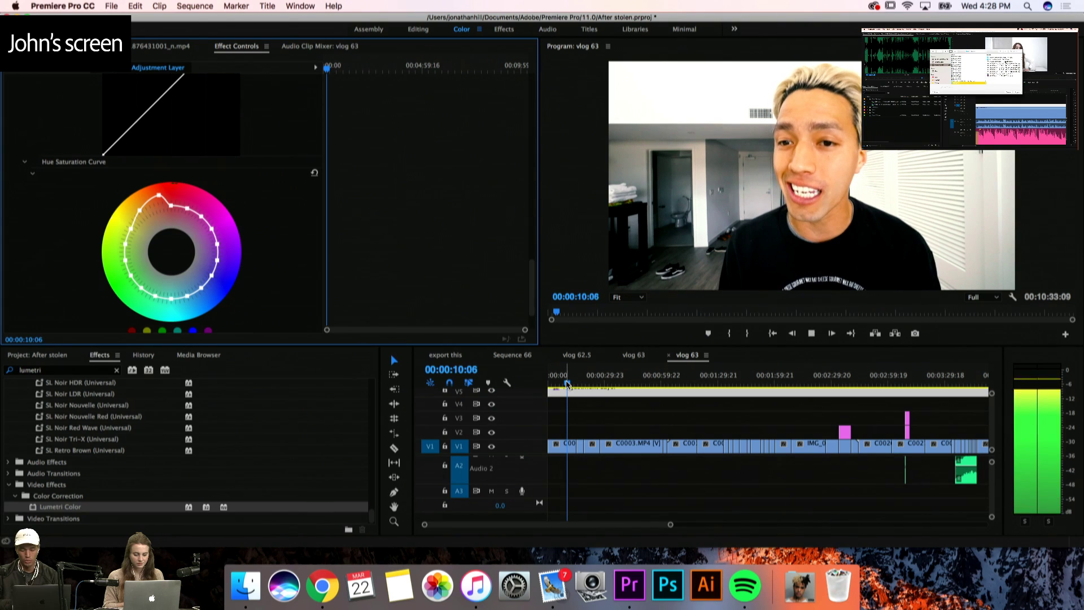
key("space")
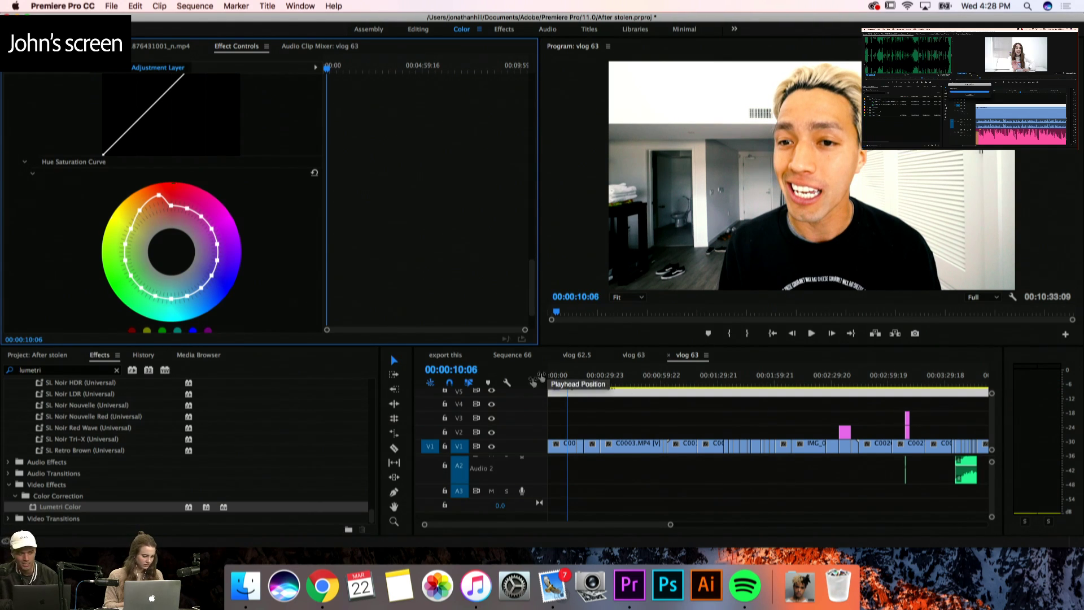
Open the media export settings for the vlog 63 sequence
left_click(109, 6)
mouse_move(130, 286)
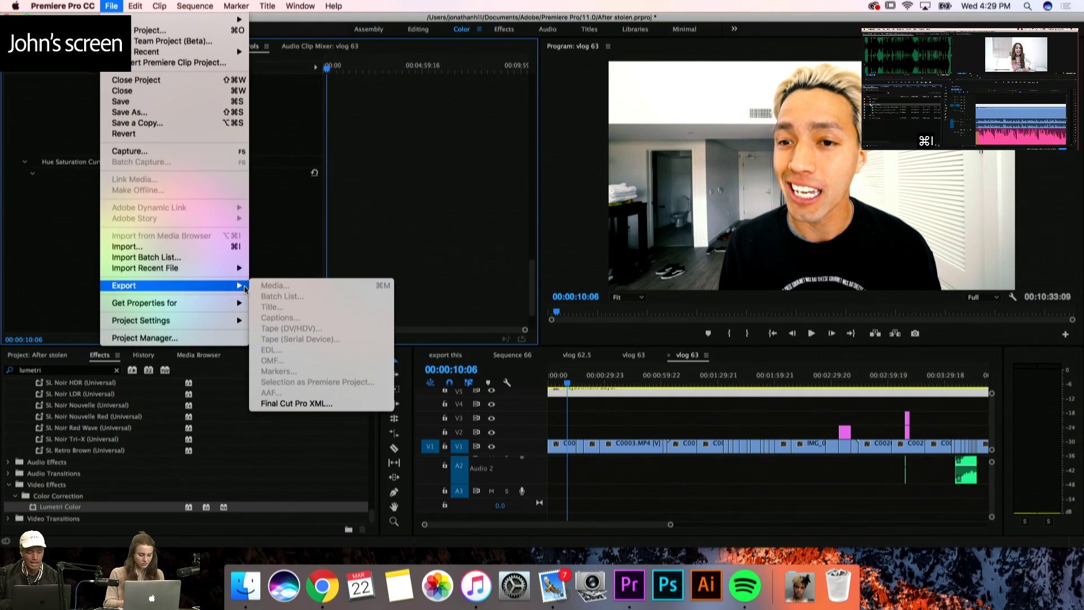
left_click(574, 409)
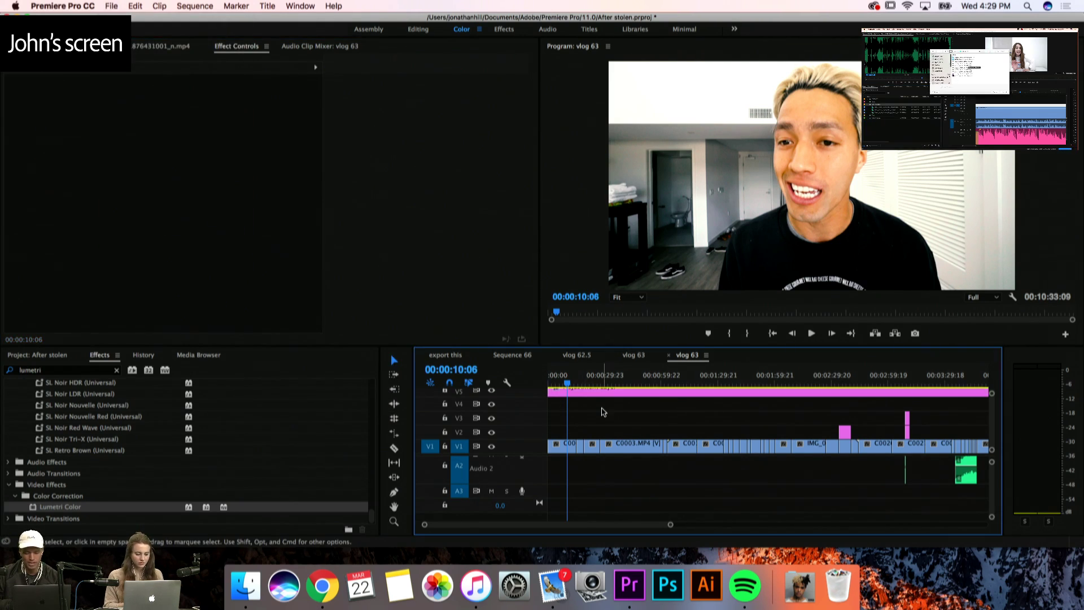
left_click(610, 394)
left_click(610, 414)
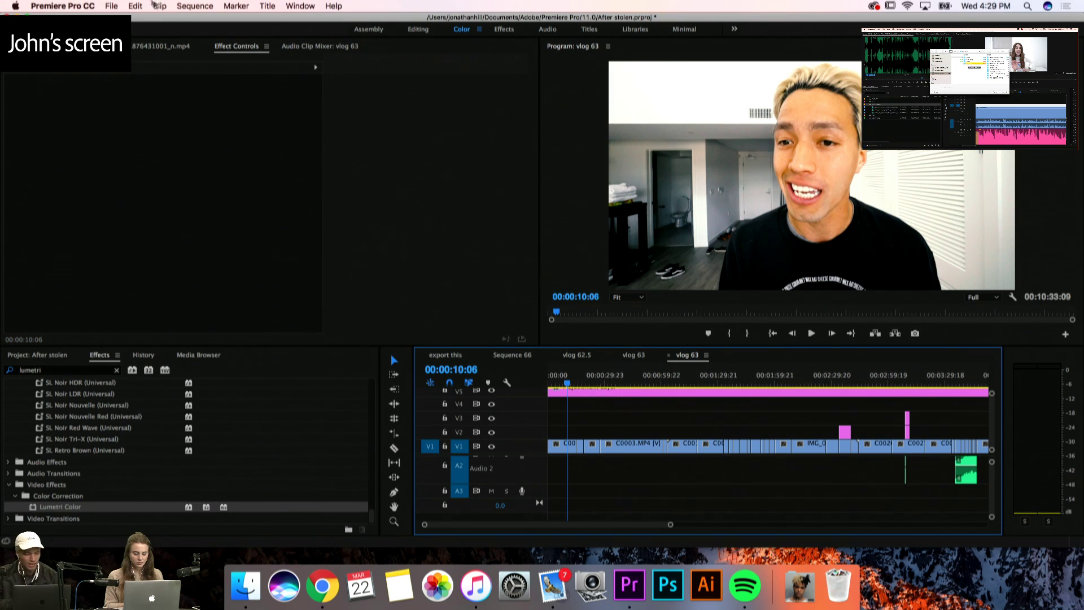
left_click(111, 5)
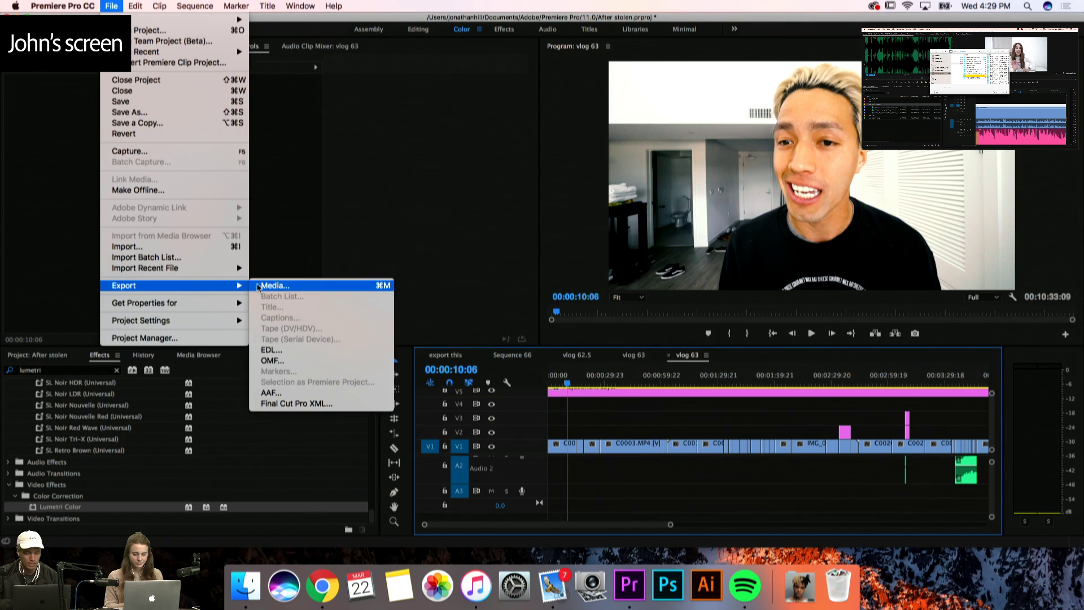
left_click(260, 286)
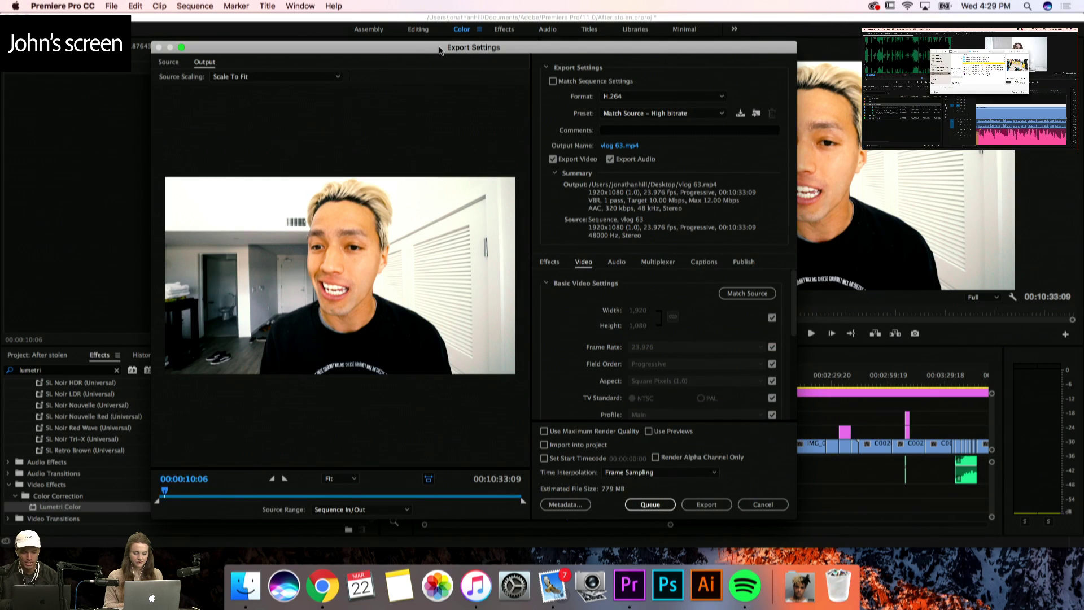
left_click_drag(441, 48, 490, 30)
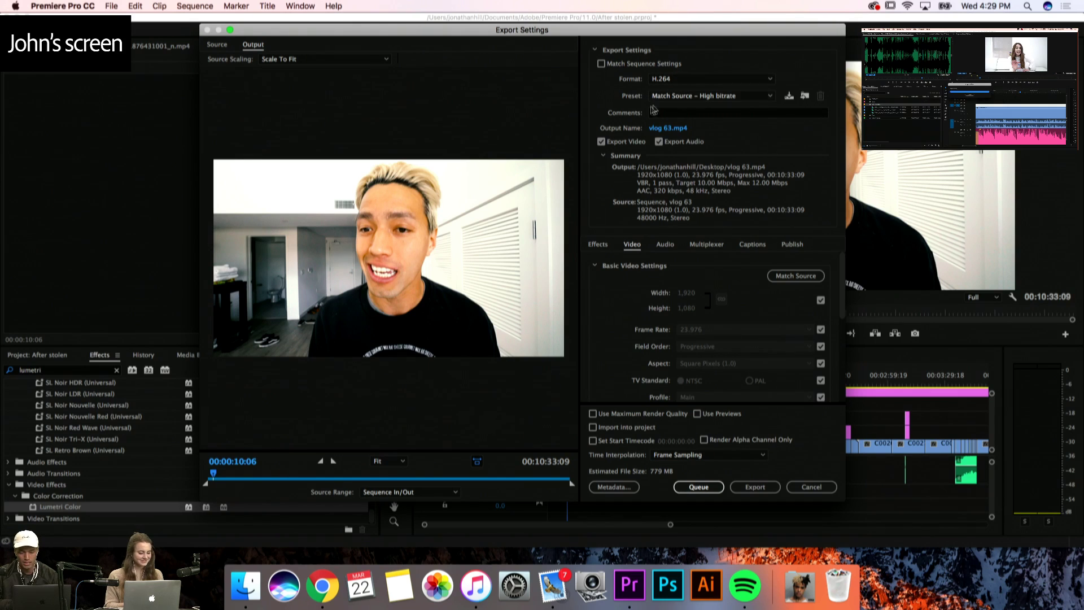
Set the H.264 export preset to YouTube 1080p HD
left_click(688, 97)
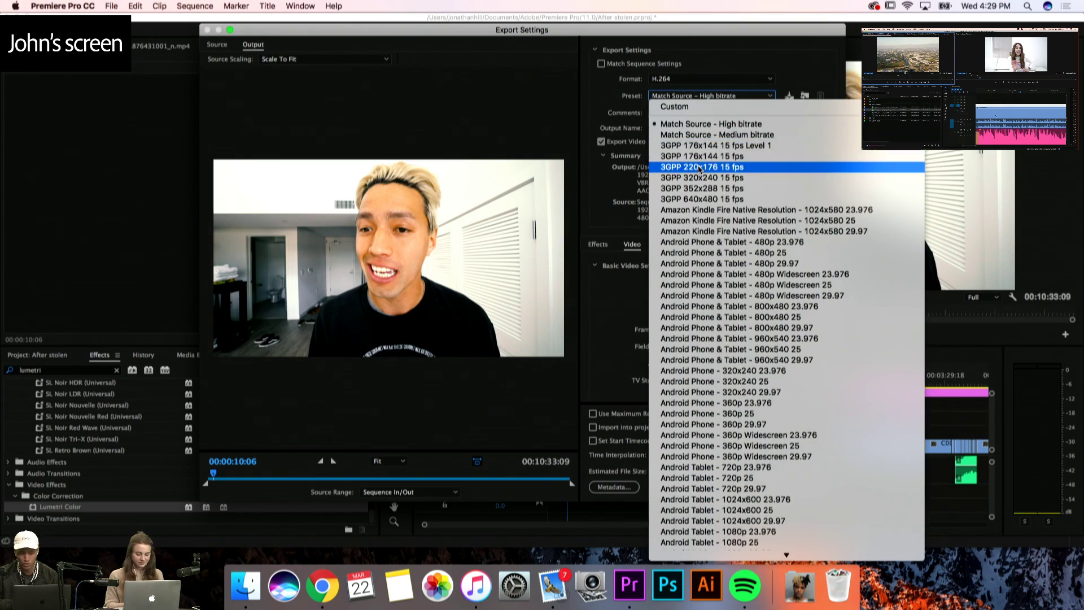
scroll(700, 169, "down", 5)
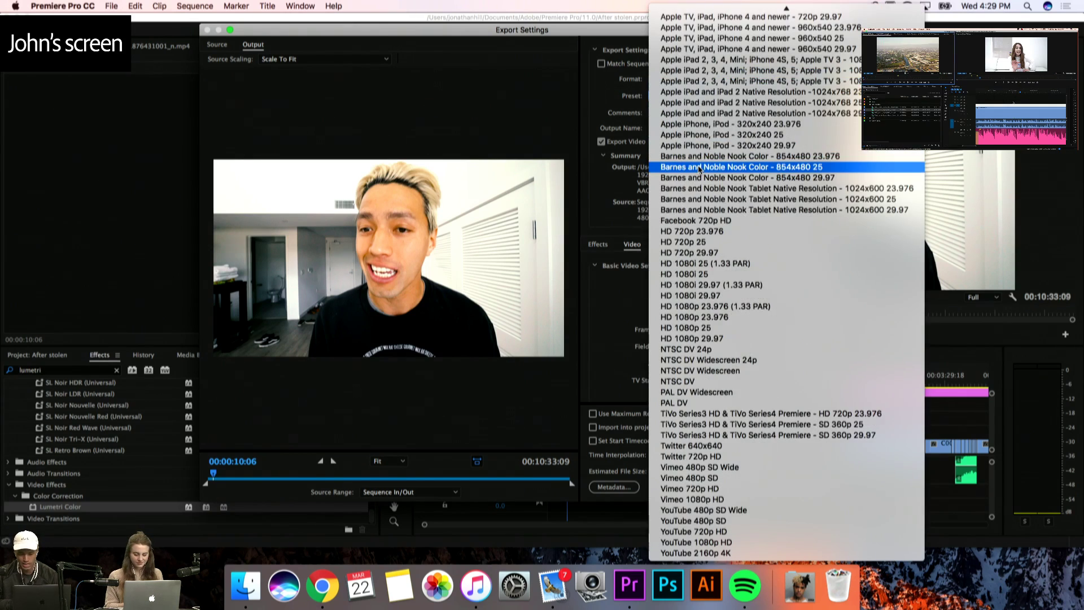
left_click(679, 543)
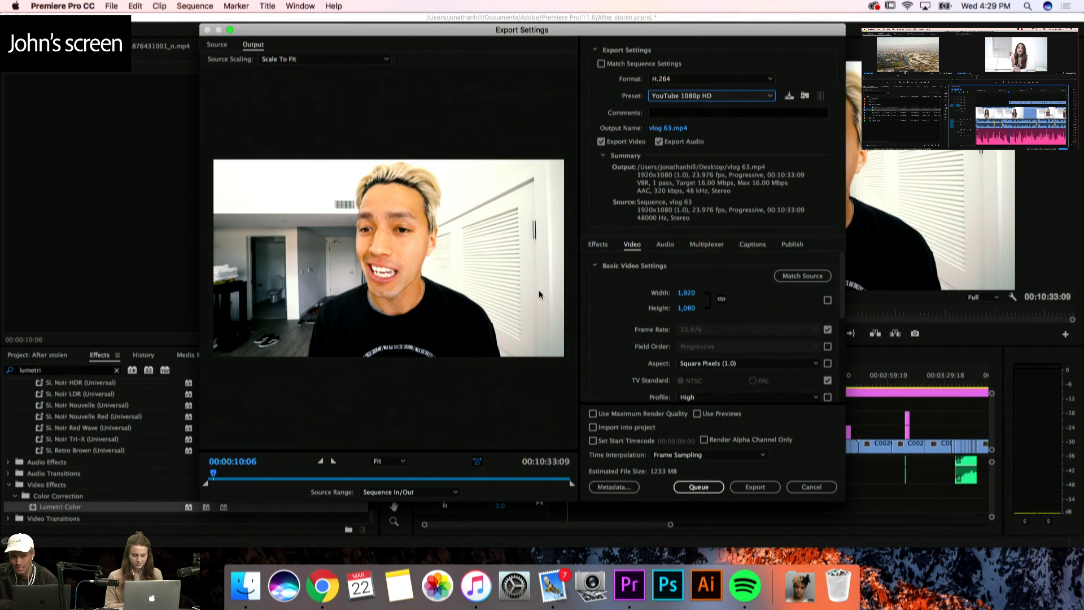
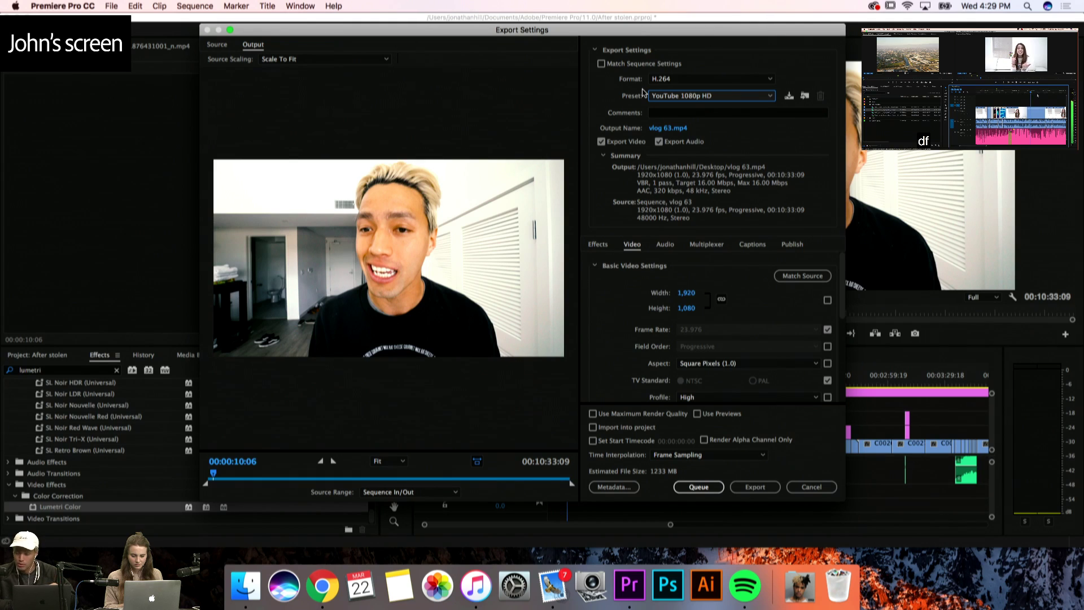
Name the export file "peter pablo picked peppers" and save it to the Desktop as an MP4
left_click(668, 128)
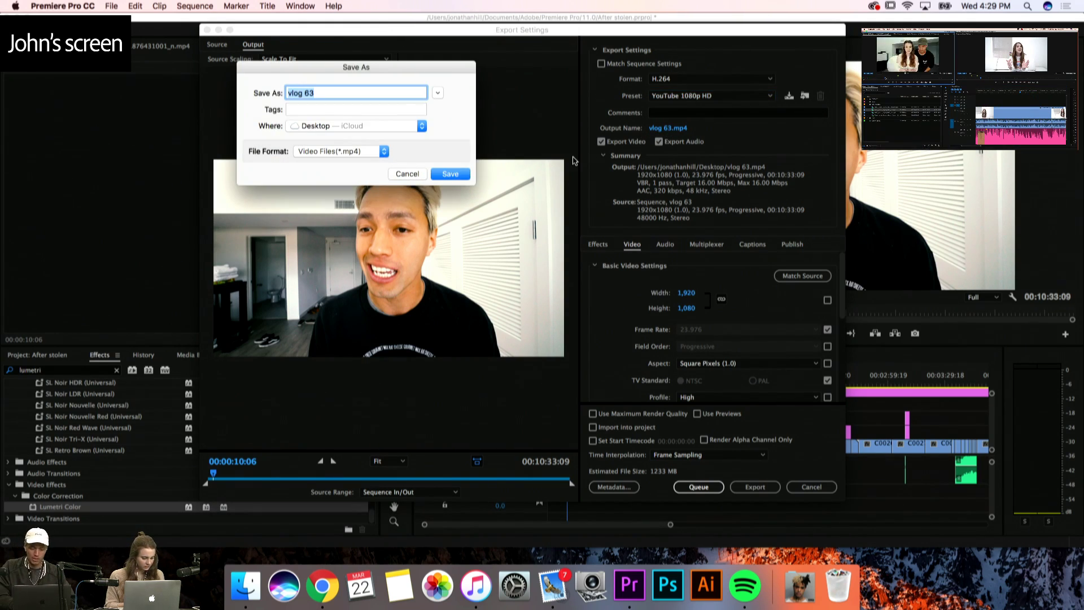
type("peter pablo picked peppers")
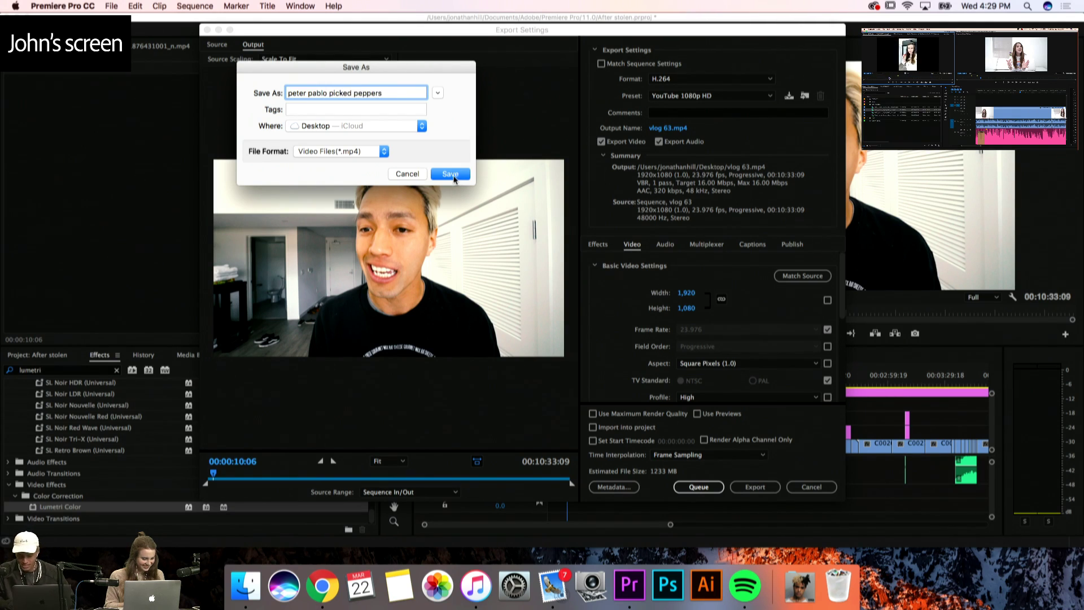
left_click(452, 175)
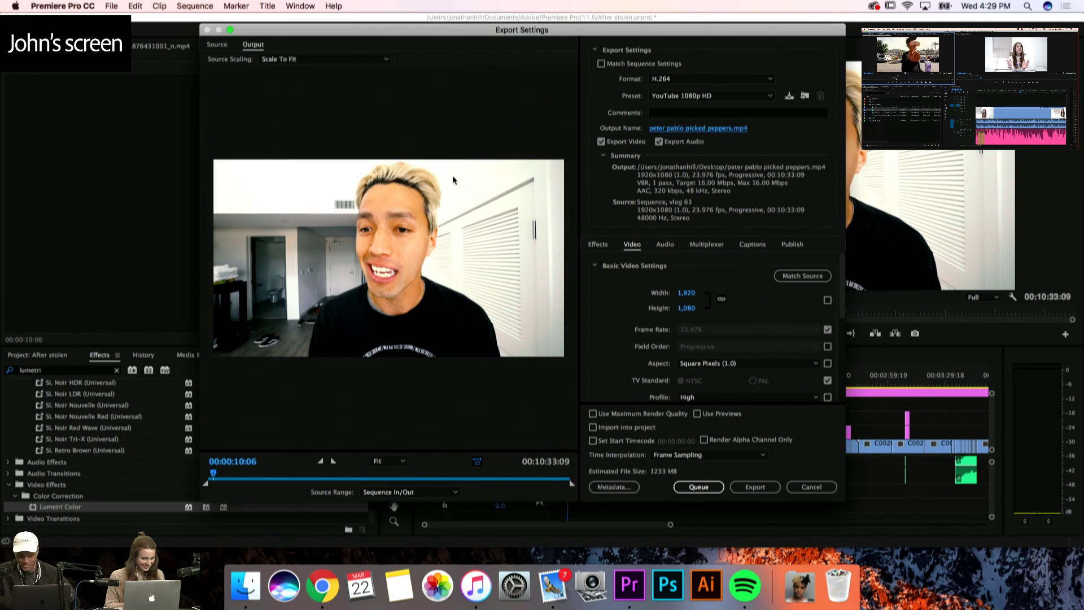
Review the export's basic video and bitrate settings, and close the export settings without exporting
scroll(593, 276, "down", 2)
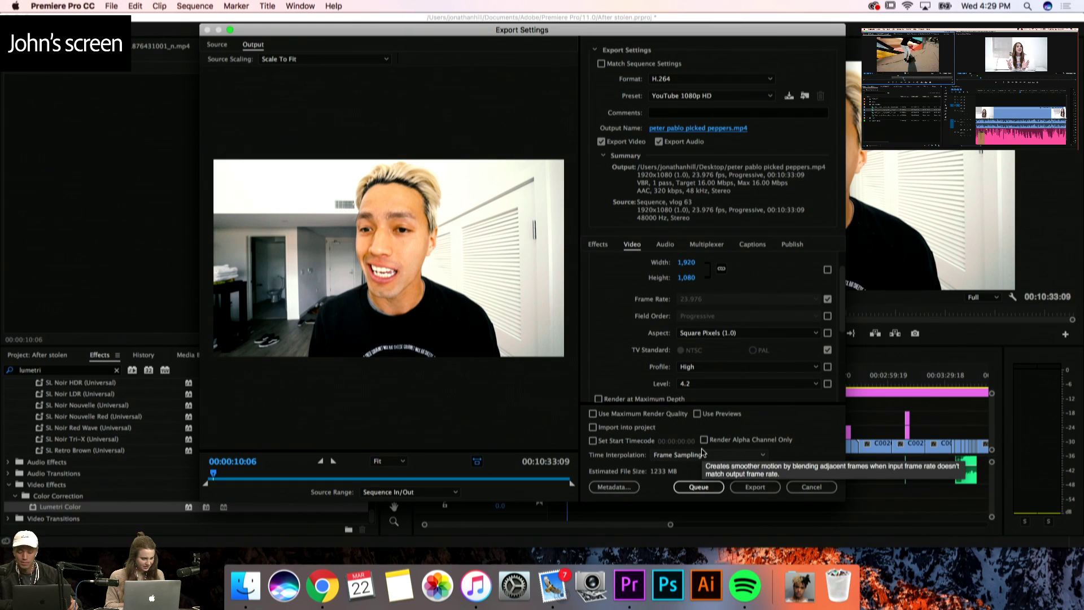
scroll(706, 344, "down", 5)
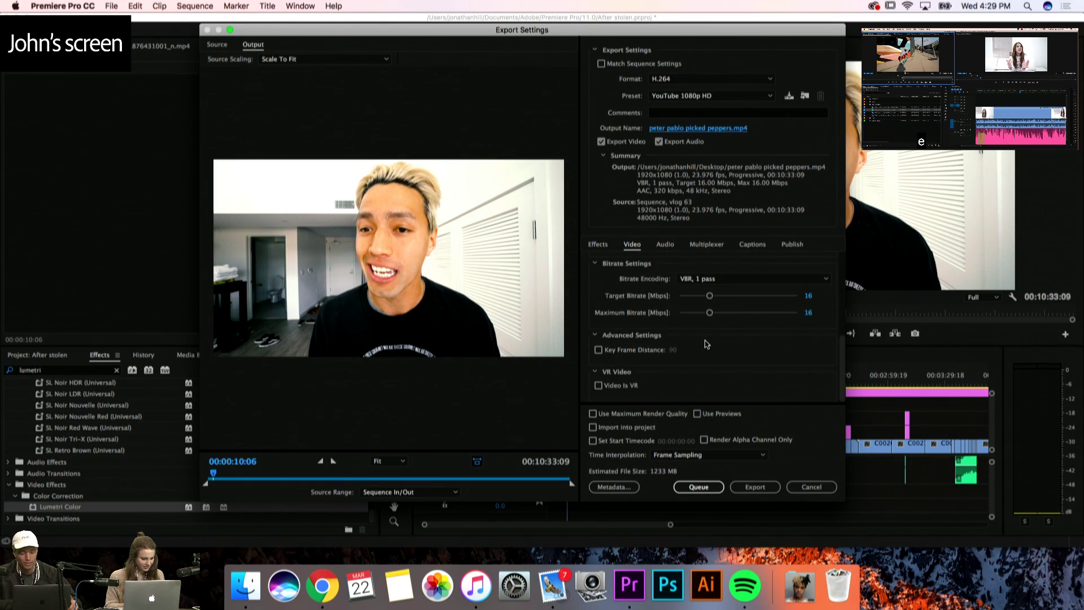
scroll(664, 350, "up", 2)
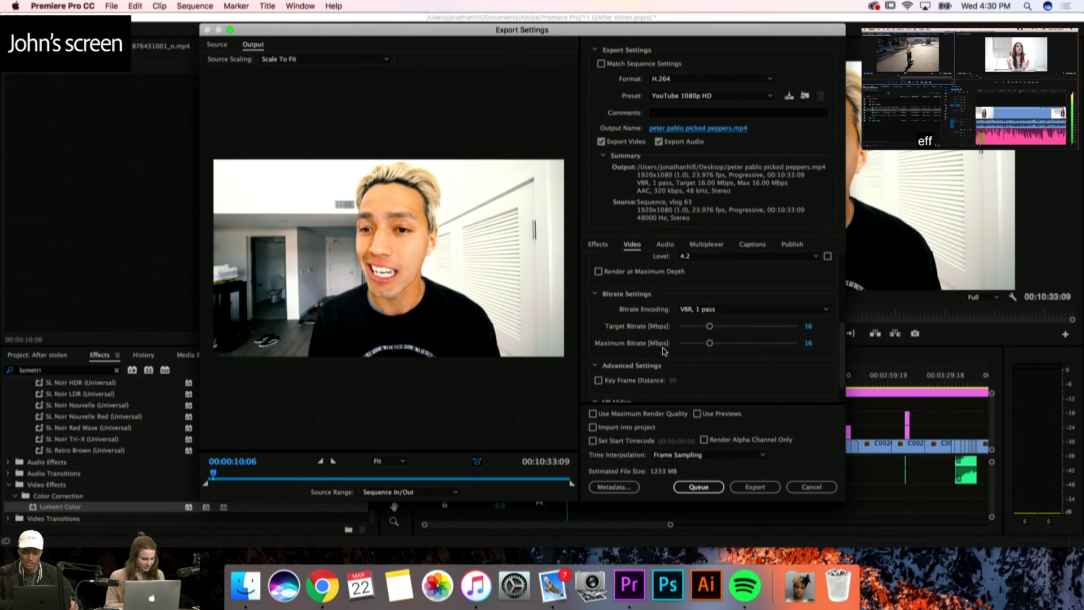
scroll(690, 274, "up", 5)
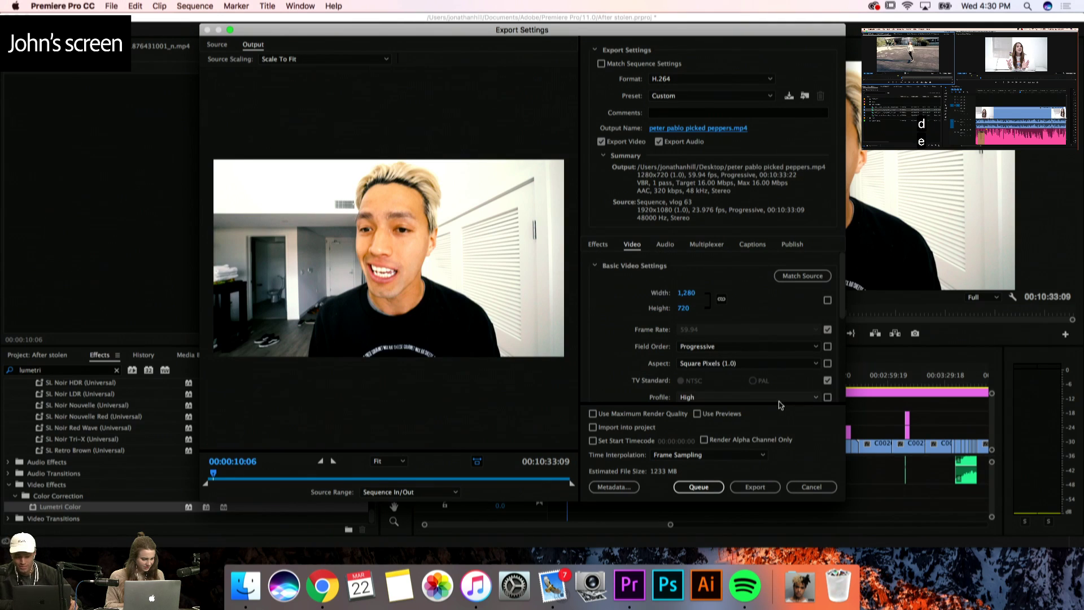
left_click(798, 489)
Set the Creative saturation of the adjustment layer's Lumetri Color effect to 120
key("space")
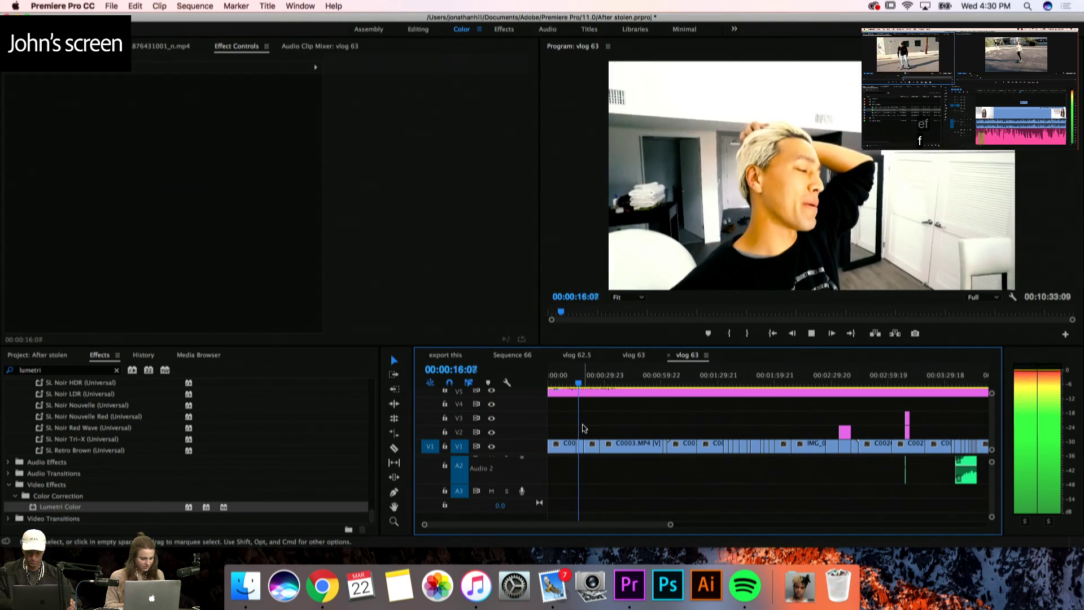
key("space")
left_click(587, 396)
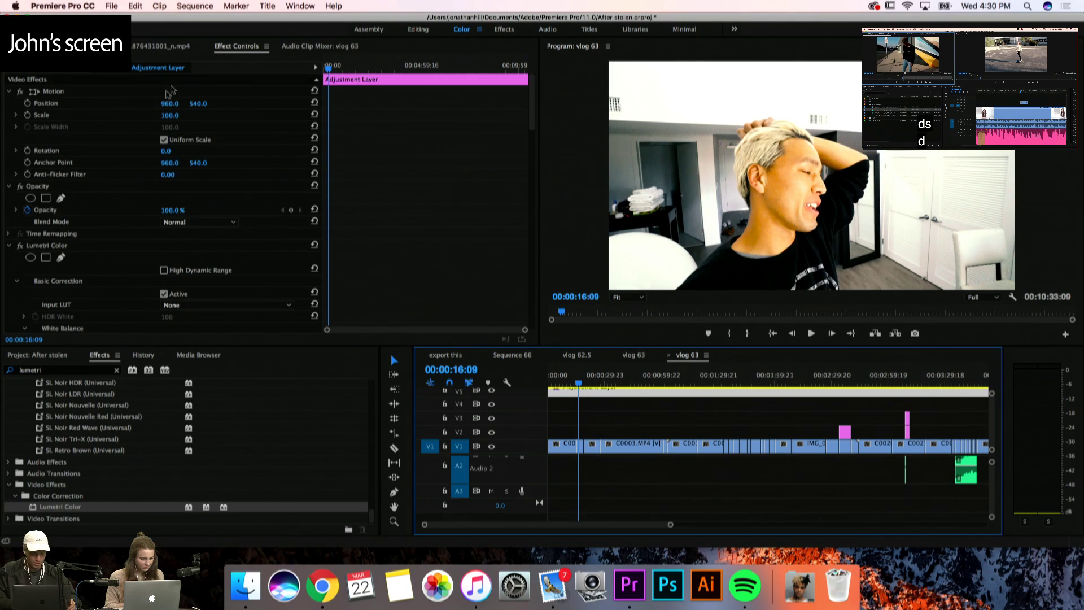
scroll(109, 160, "down", 5)
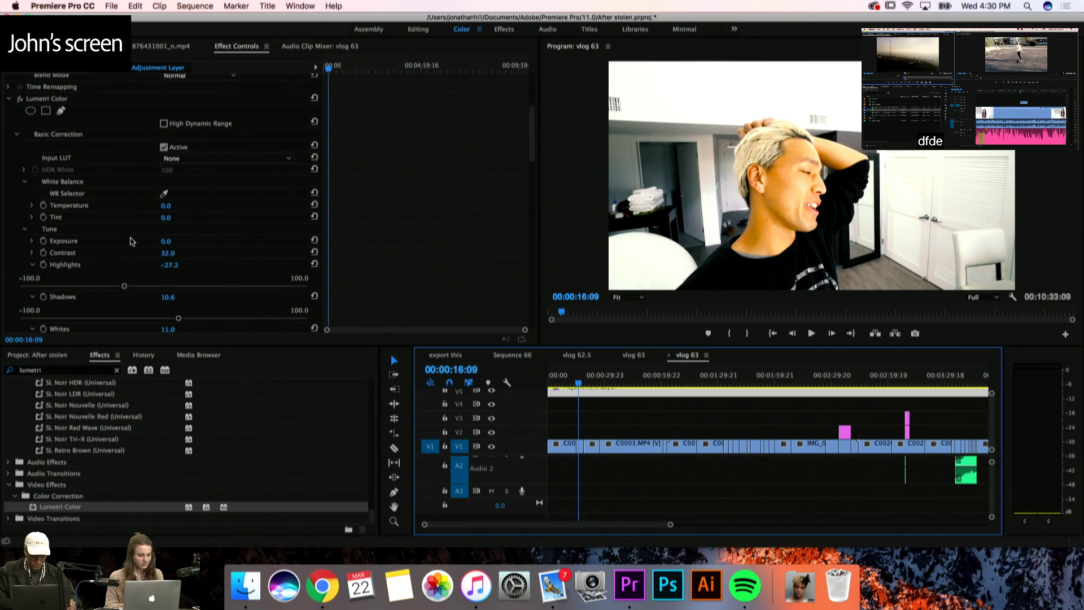
scroll(130, 241, "down", 2)
scroll(130, 241, "down", 15)
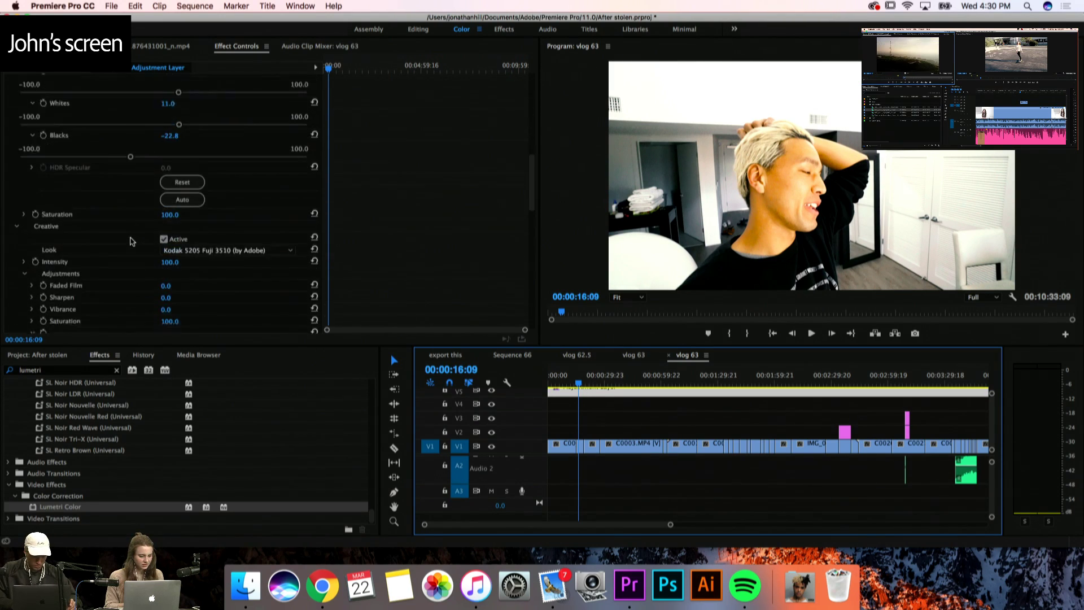
scroll(165, 247, "up", 5)
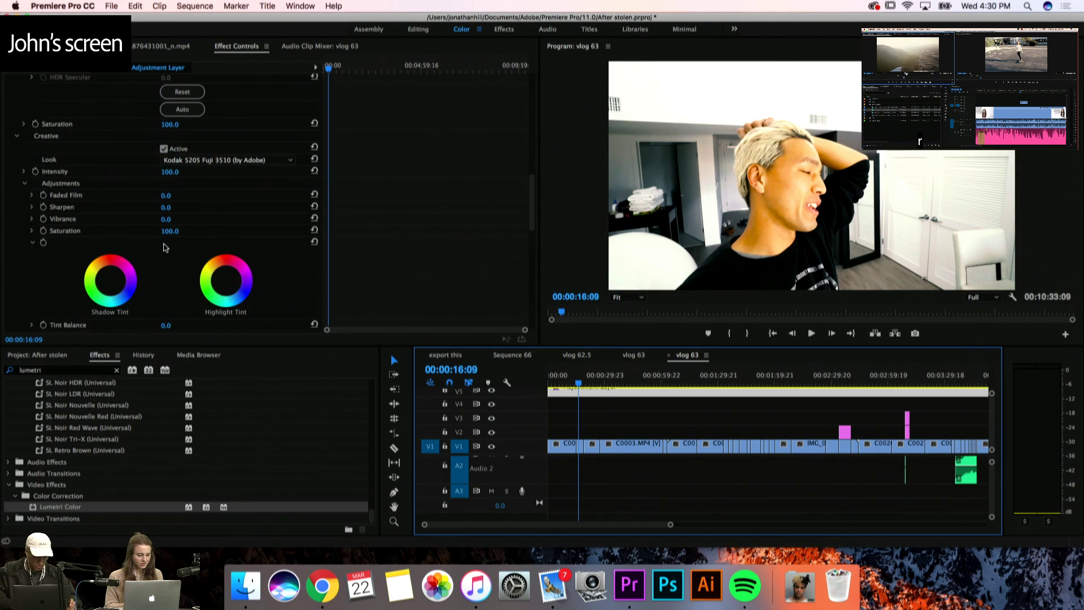
left_click(169, 231)
type("120")
key("Return")
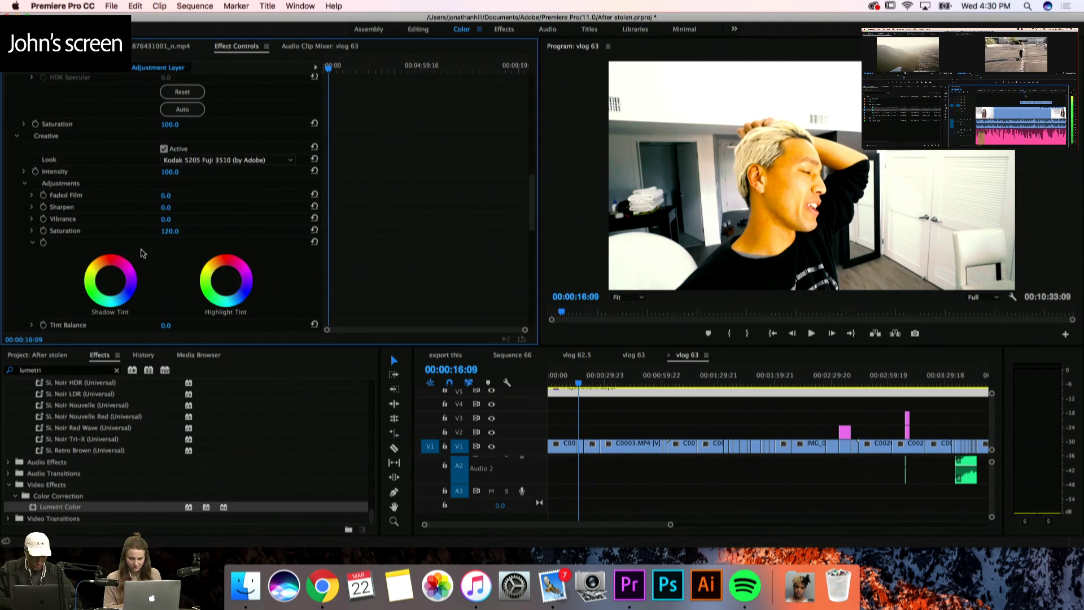
View the Hue Saturation Curve and play back the opening clips of vlog 63 to check the grade
scroll(143, 254, "down", 5)
scroll(143, 253, "down", 4)
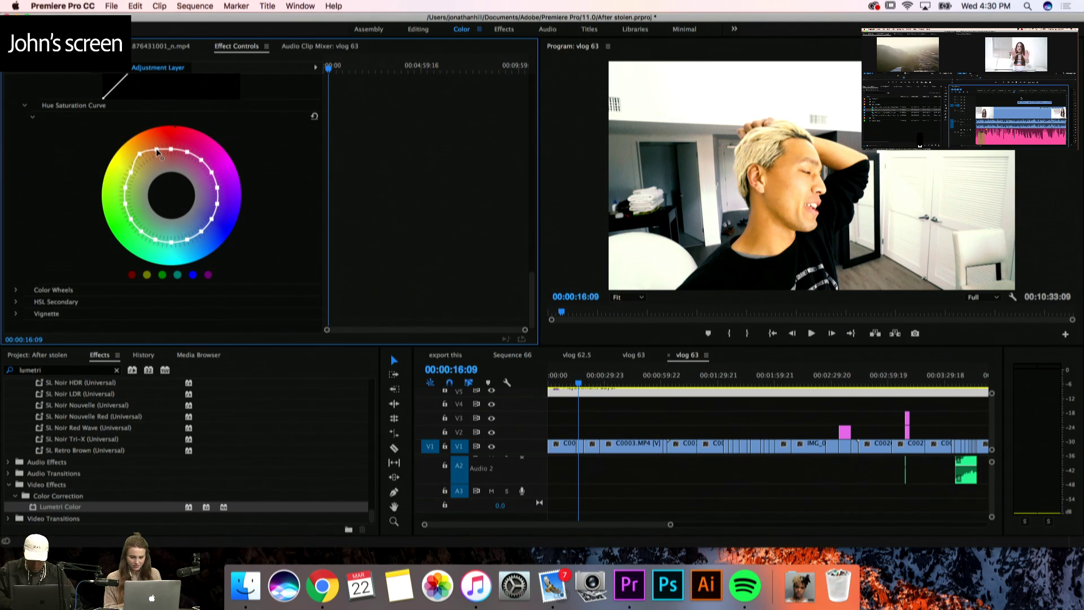
key("space")
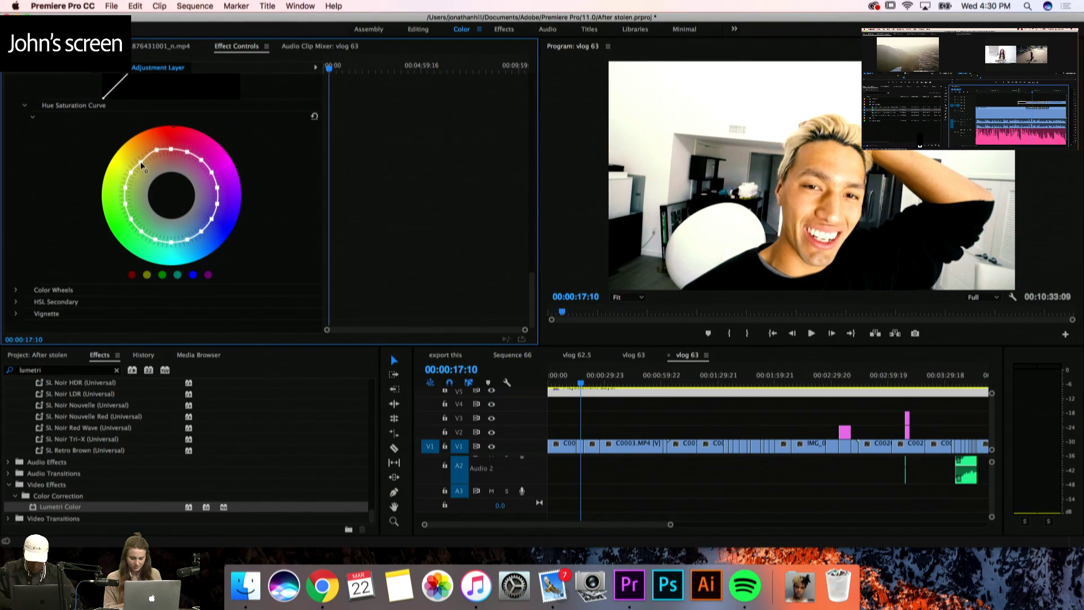
key("space")
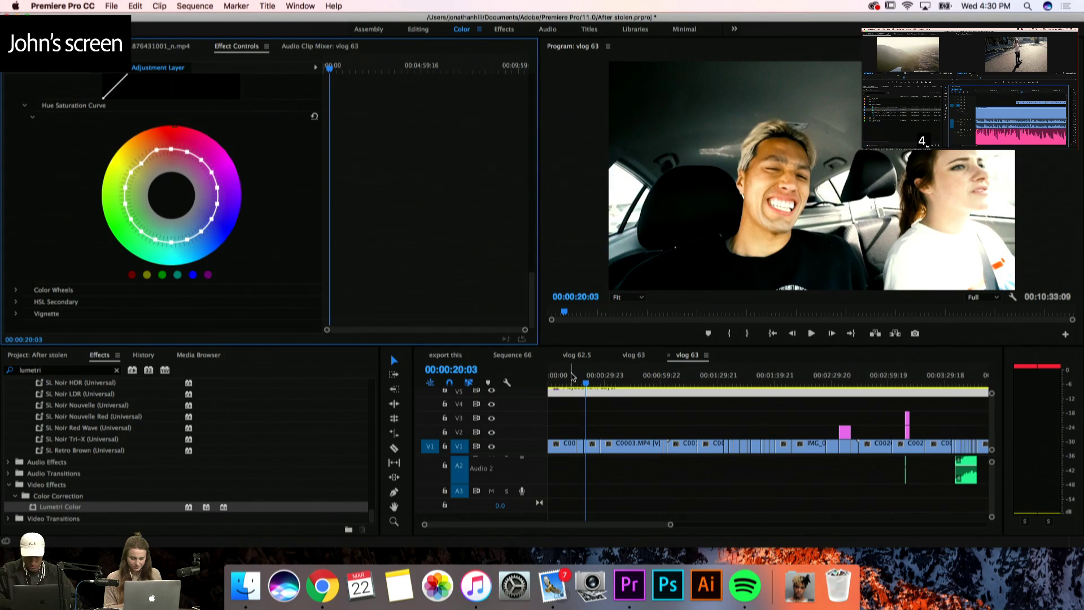
left_click(551, 376)
key("space")
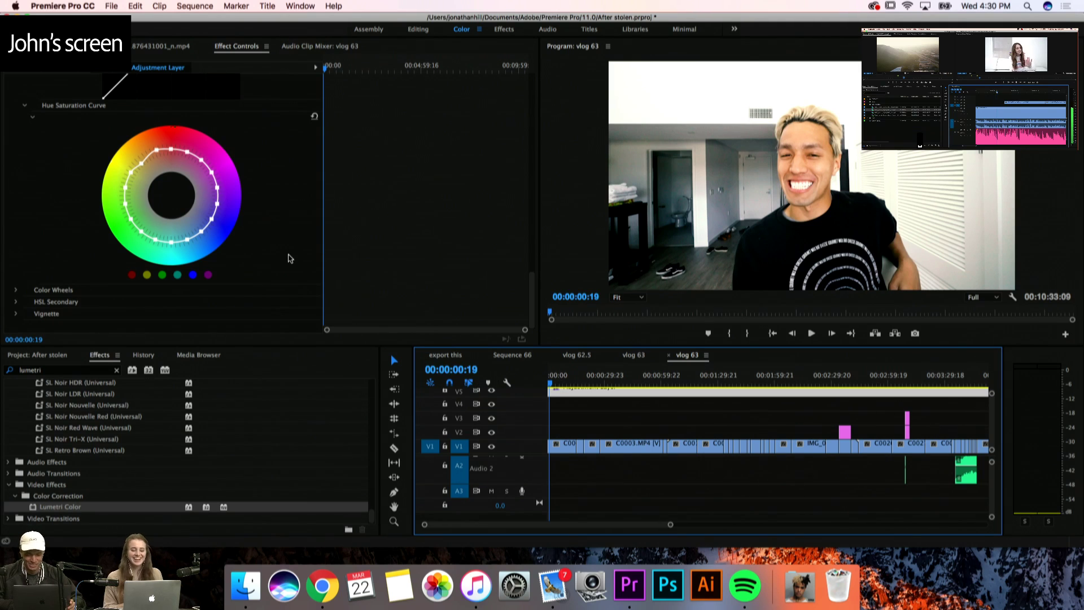
key("space")
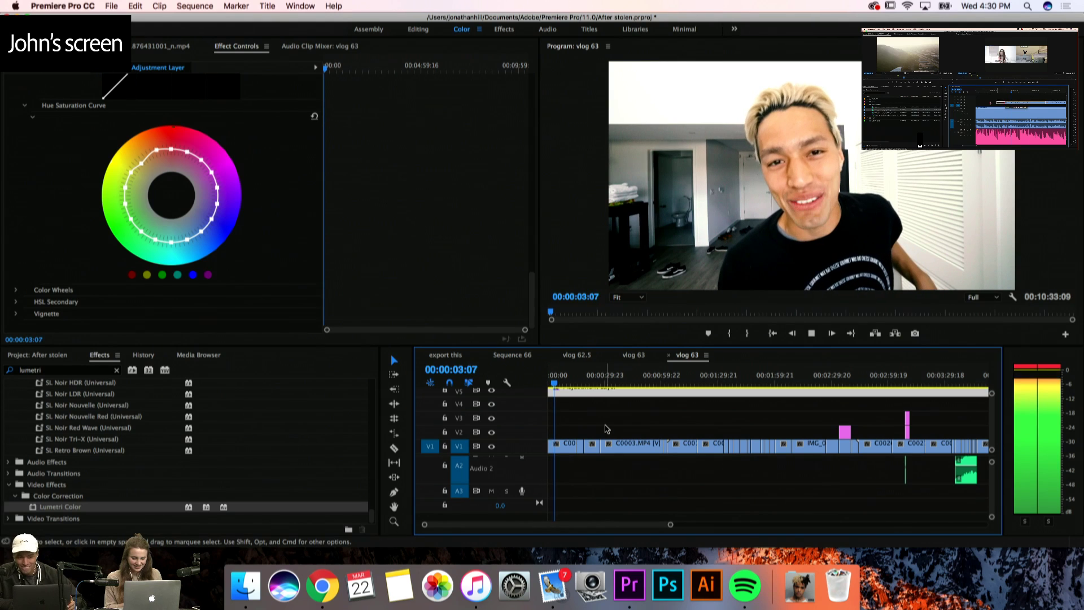
key("space")
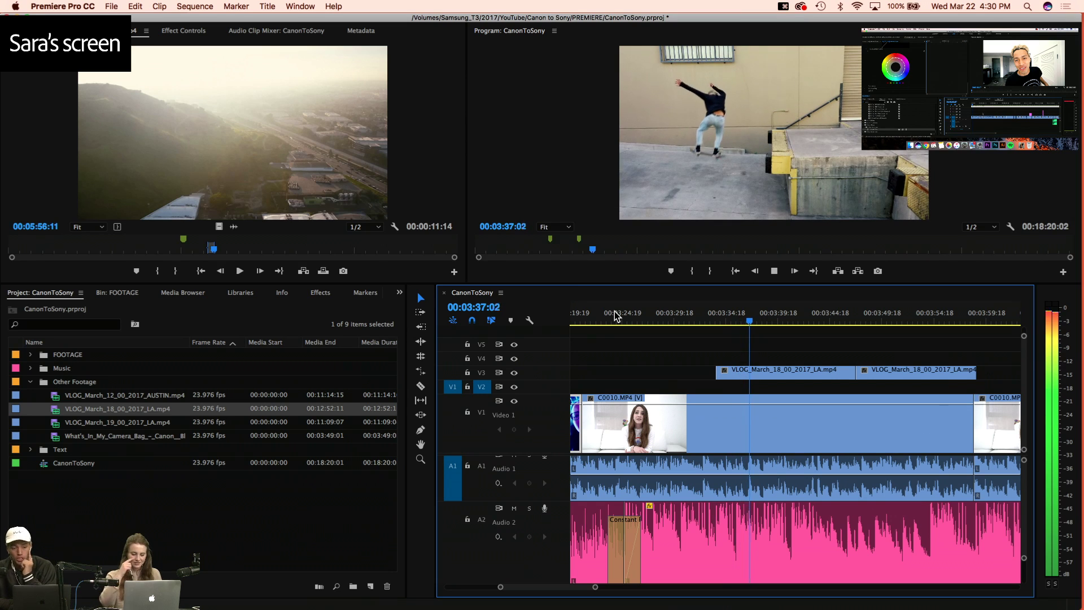
Play through the skateboarding footage in CanonToSony and trim the end of the second VLOG_March_18 clip on V3 to 00:03:56:18
key("minus")
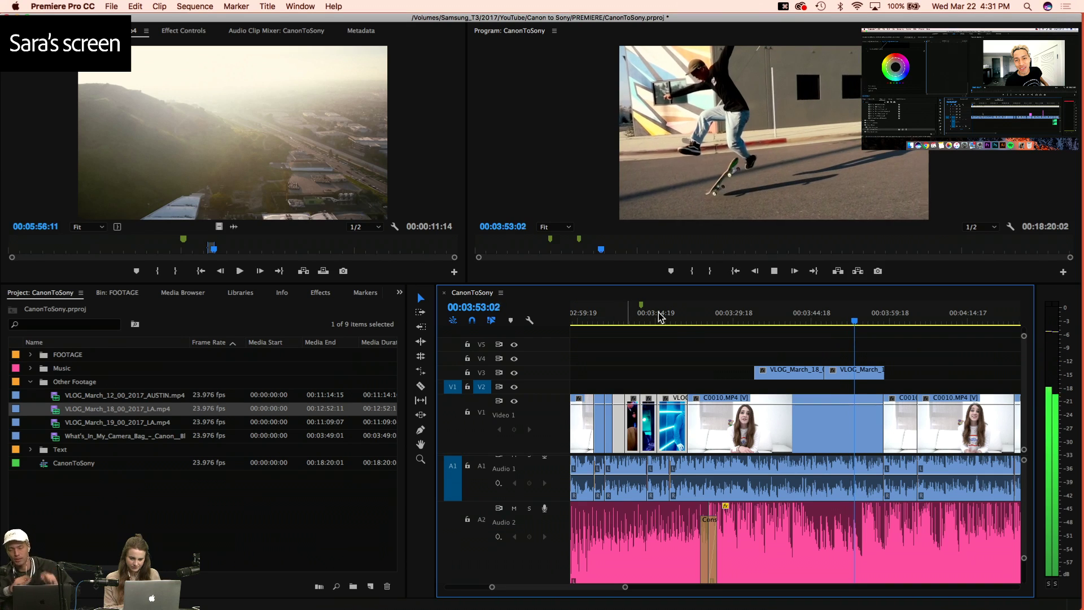
scroll(905, 356, "up", 3)
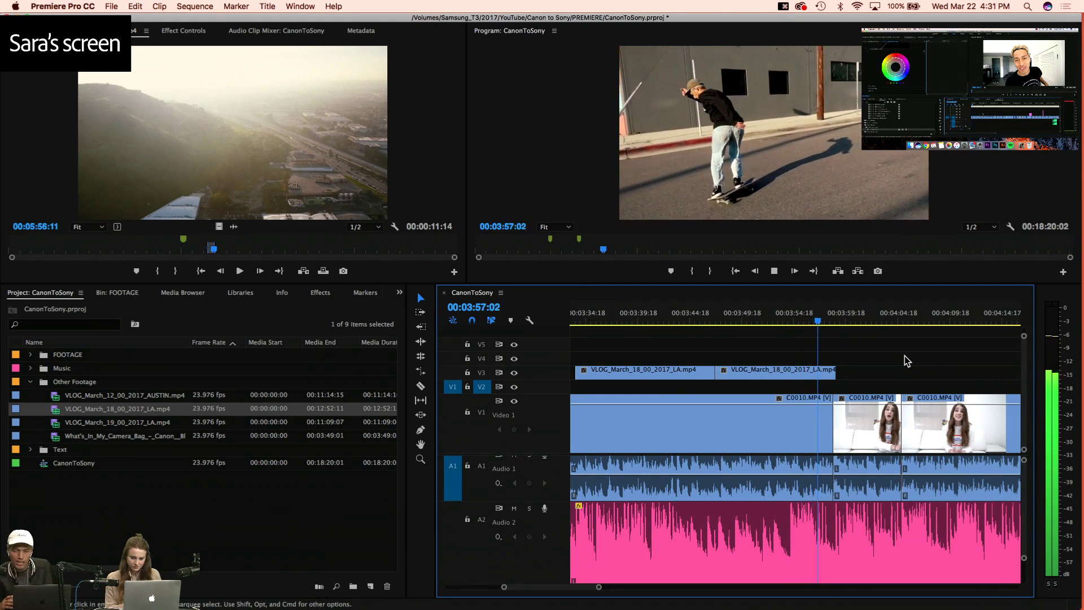
key("space")
left_click(799, 316)
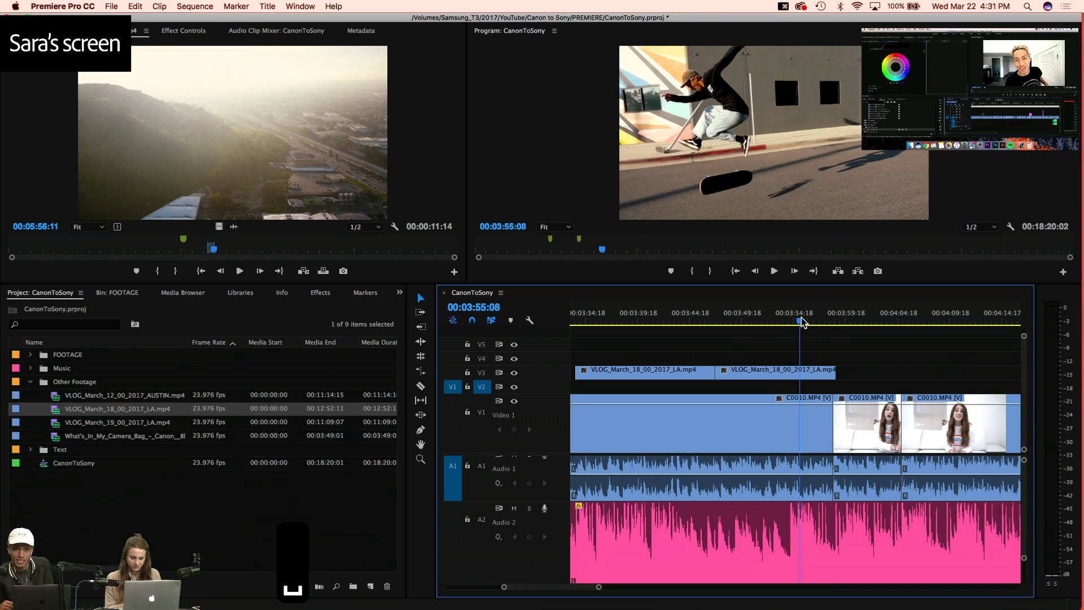
key("space")
key("space")
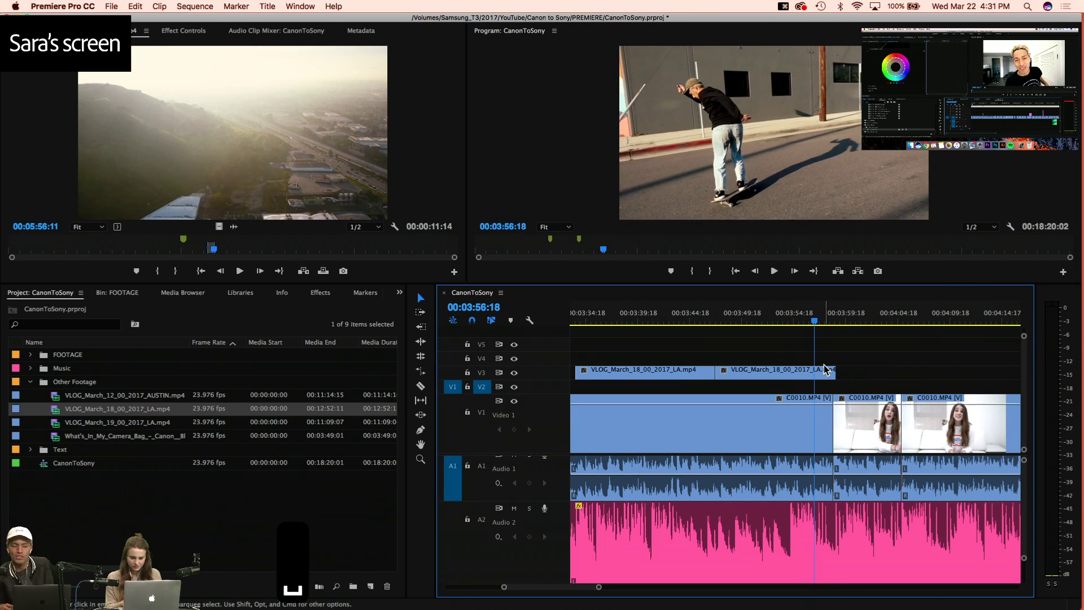
key("c")
key("v")
key("v")
left_click_drag(834, 371, 815, 371)
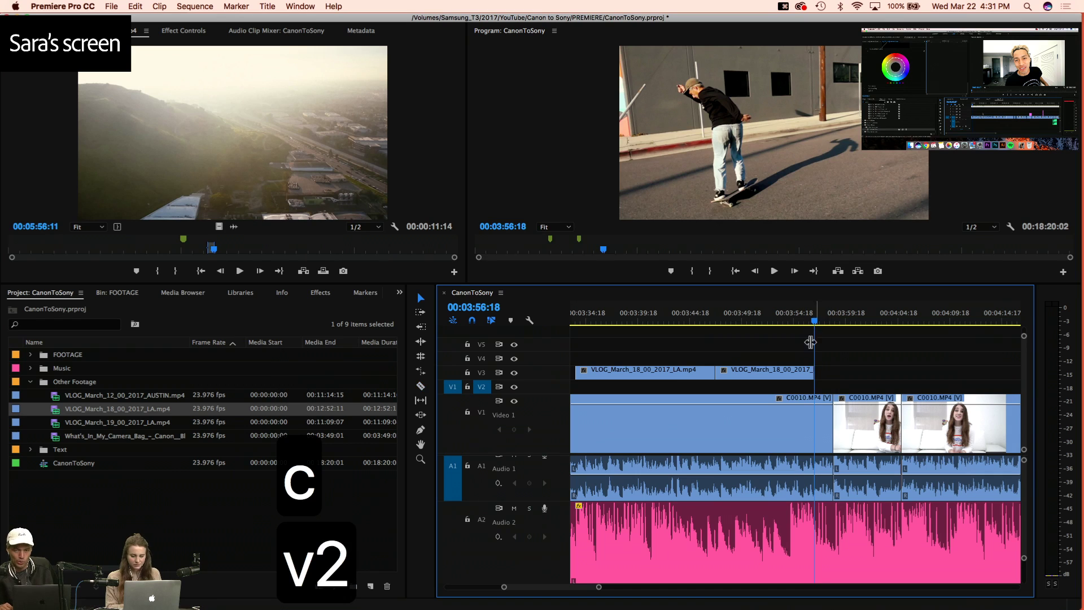
Shift both VLOG_March_18 clips on V3 earlier together so that the second one ends at 00:03:55:10
key("space")
key("space")
left_click(800, 316)
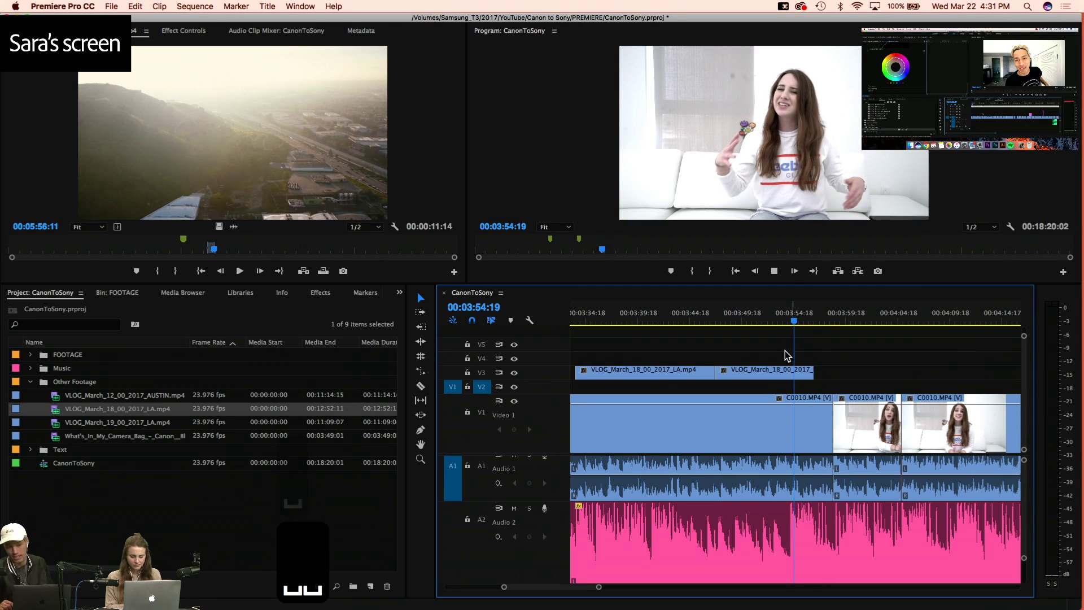
key("minus")
key("space")
key("space")
left_click_drag(782, 356, 685, 380)
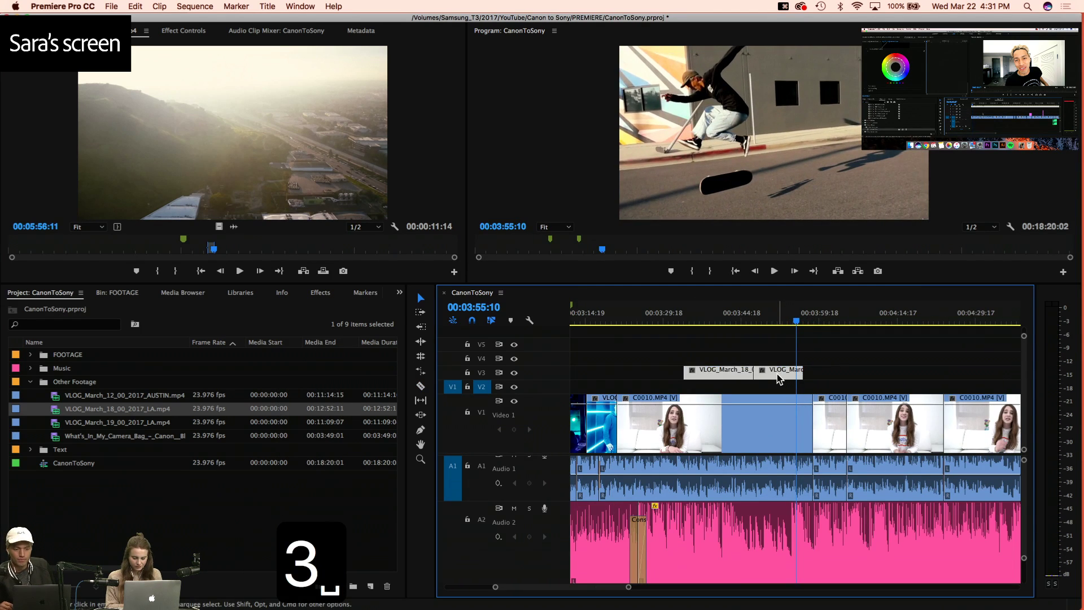
left_click_drag(782, 374, 770, 374)
Play back the repositioned skateboarding clips and the cut back to the talking-head shot to check the timing
left_click(738, 320)
key("space")
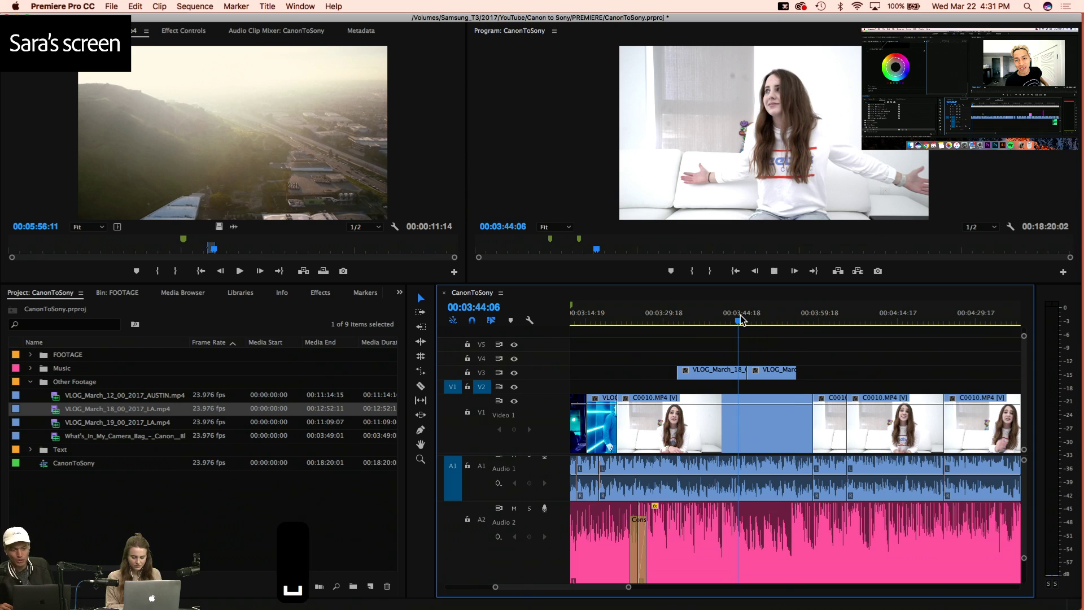
left_click(794, 321)
key("equal")
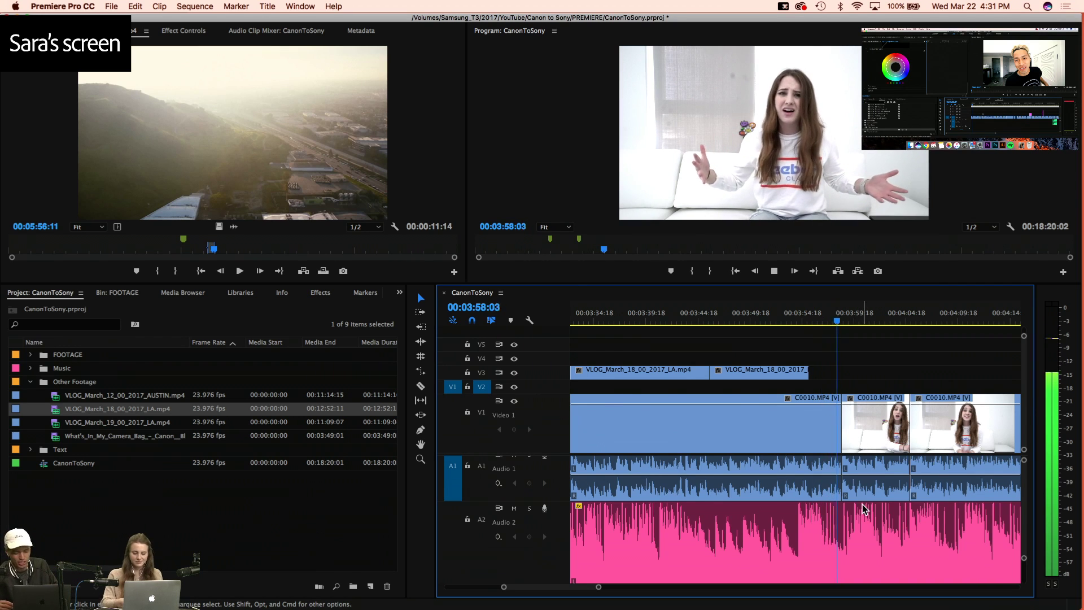
key("minus")
key("minus")
key("minus")
key("minus")
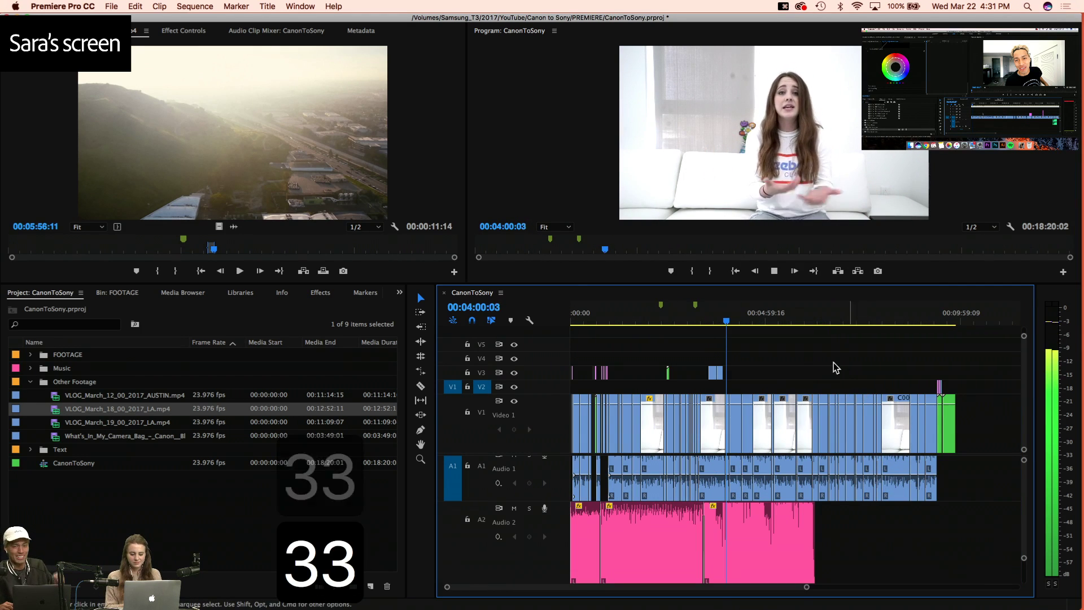
key("space")
Find the green 4K title clip on V3 at 00:02:28:09 and view its start
left_click(601, 321)
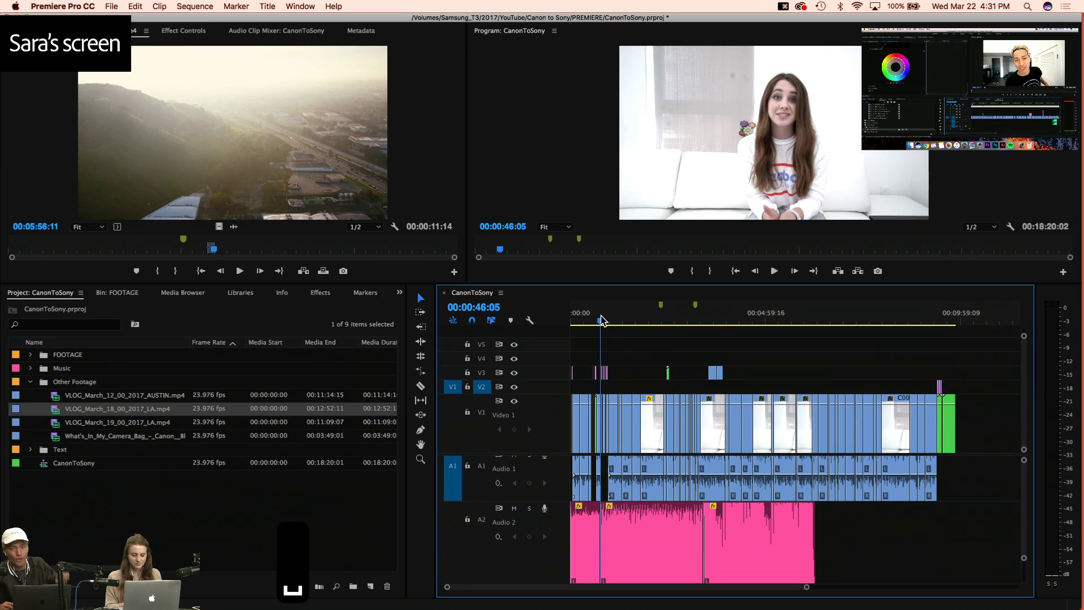
left_click(667, 321)
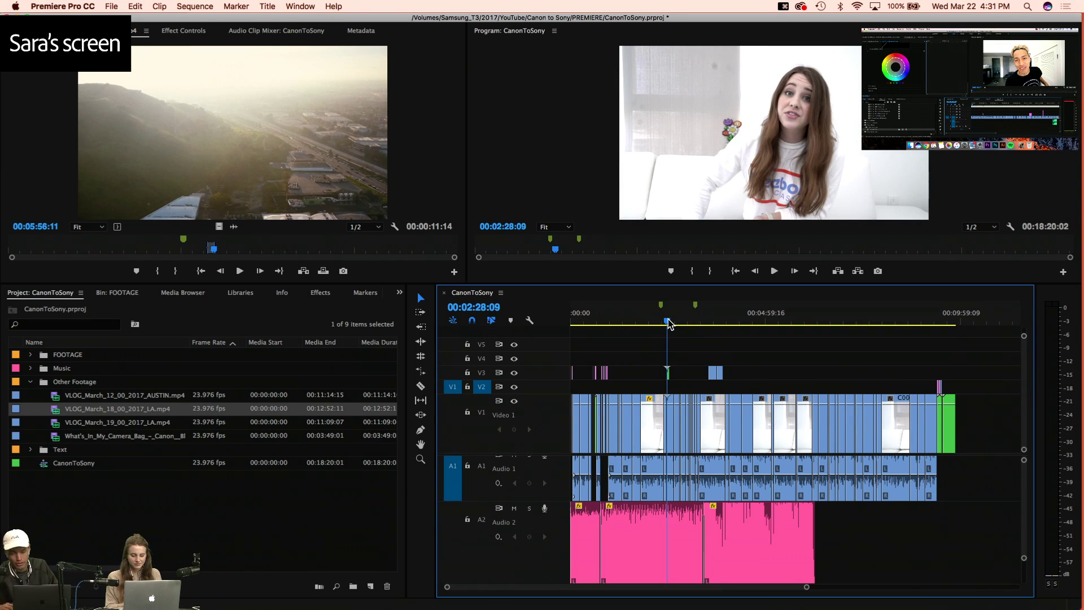
key("equal")
key("equal")
key("equal")
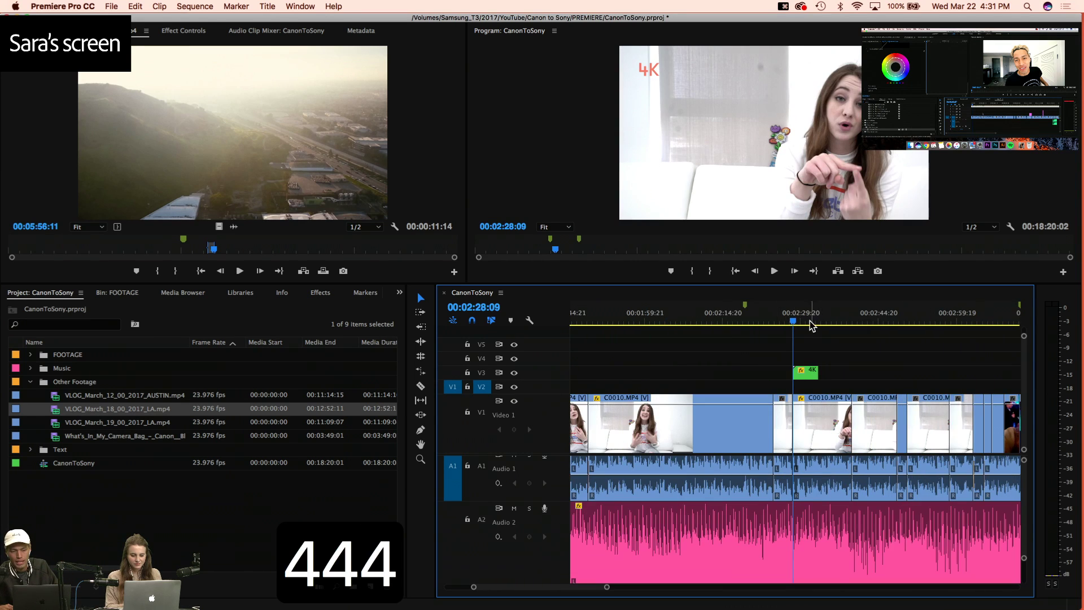
left_click(810, 322)
left_click(794, 321)
key("minus")
key("minus")
key("minus")
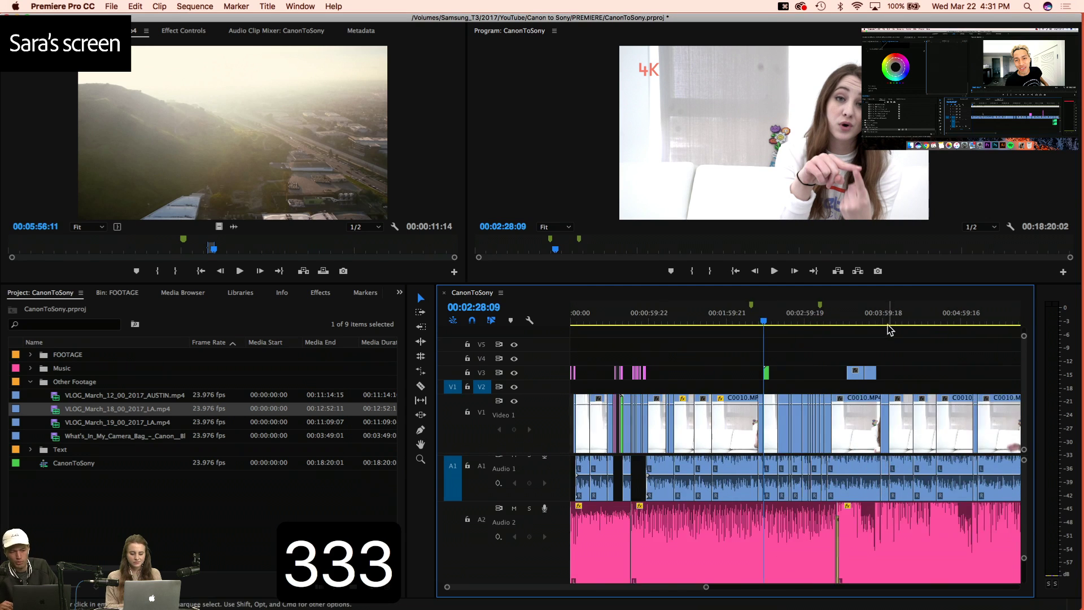
Preview the neon-lit event footage around 00:03:13:00 in the CanonToSony sequence
left_click(697, 321)
key("equal")
key("equal")
key("space")
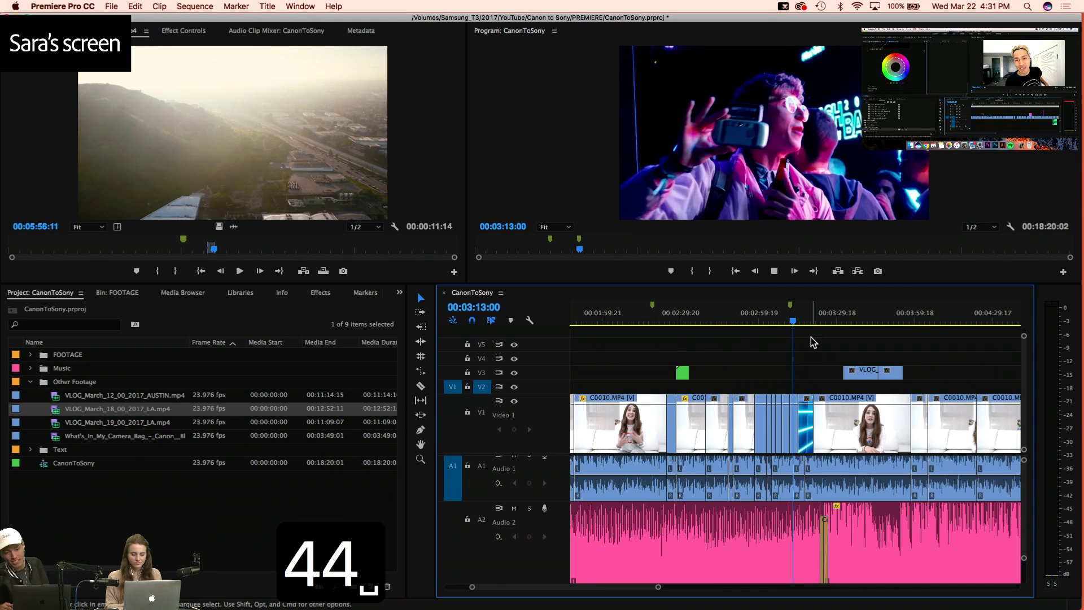
Play back the 4K, LOW LIGHT, HIGH FRAME RATE title from 00:02:28:09 to check its text build-up
left_click(678, 321)
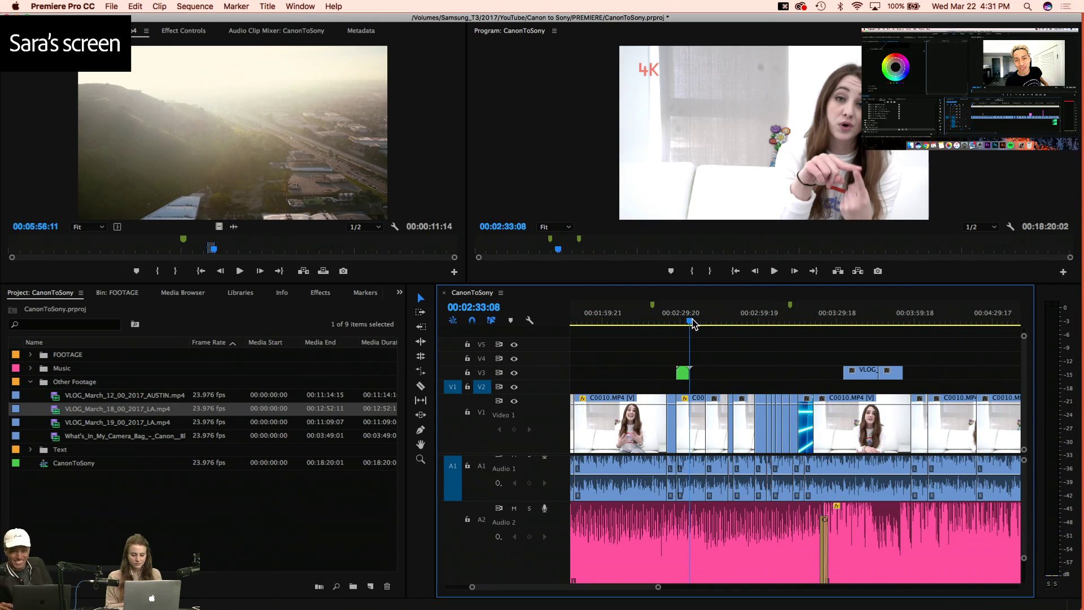
key("z")
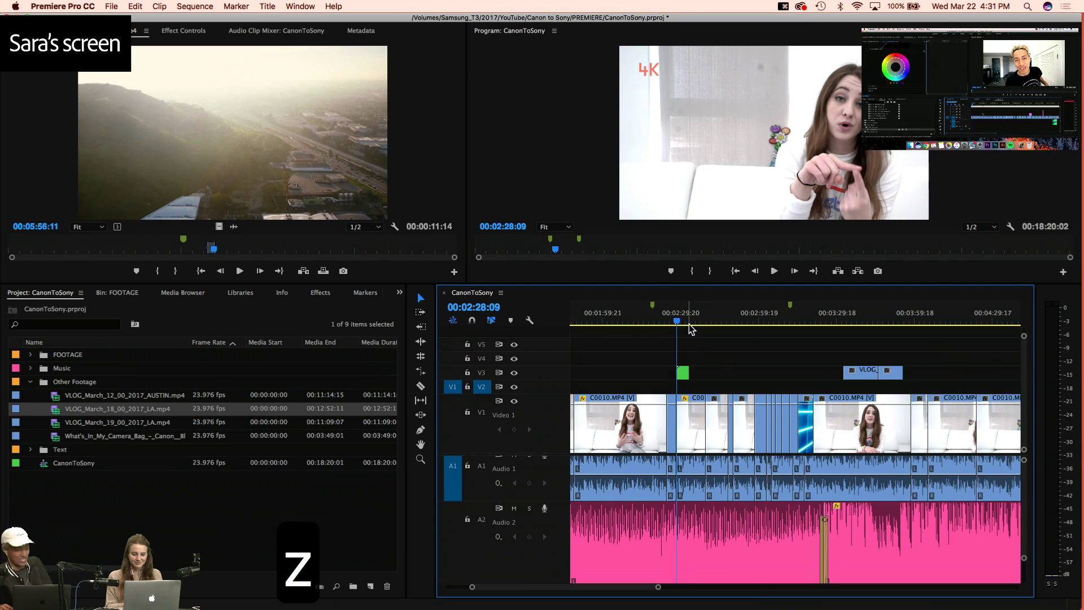
key("space")
key("equal")
key("equal")
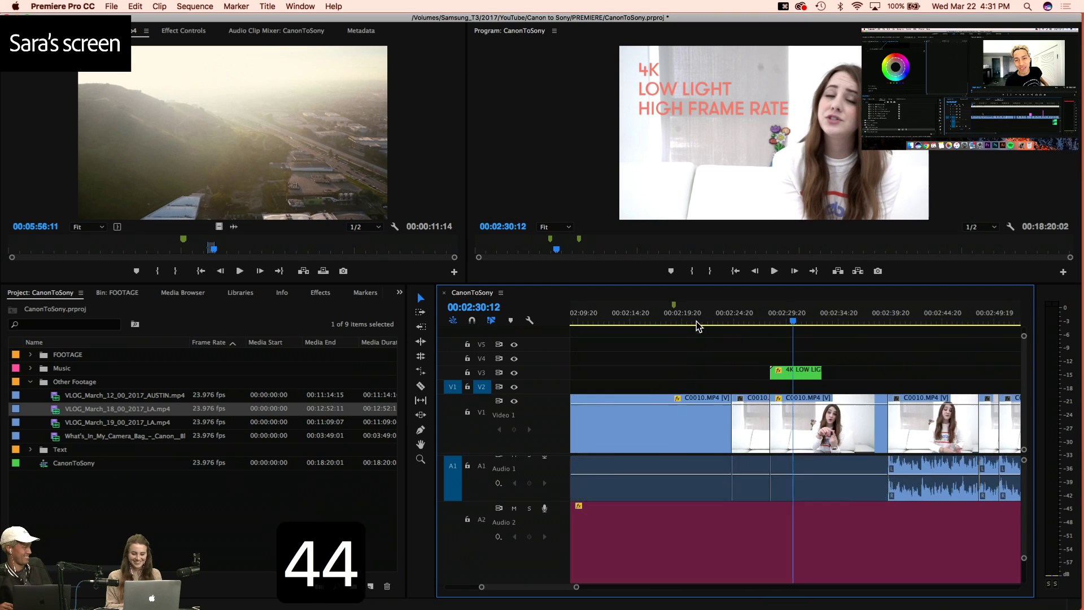
key("equal")
key("minus")
key("minus")
key("minus")
key("minus")
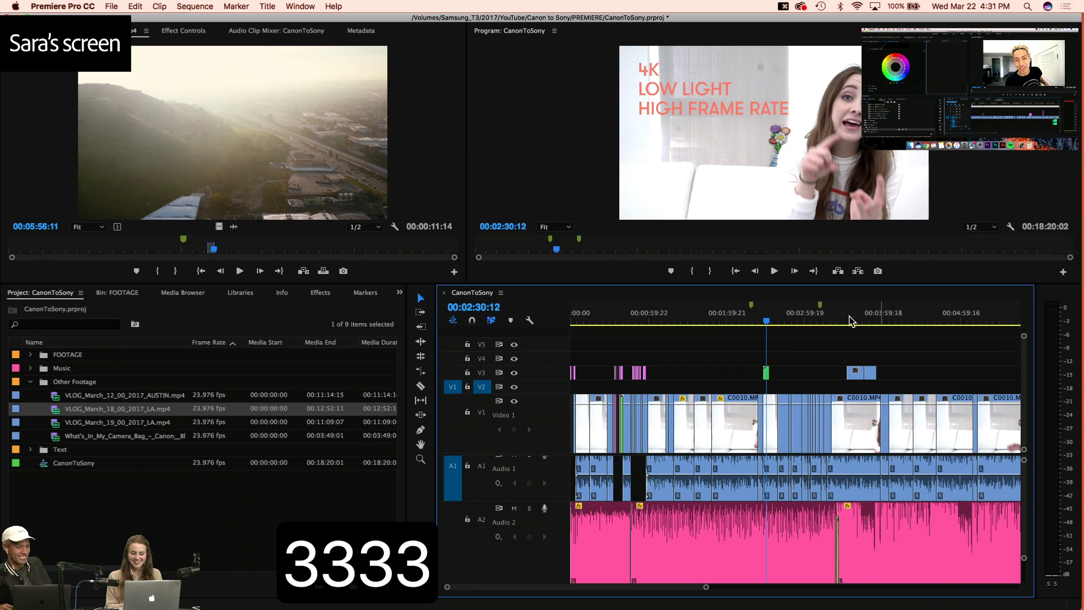
Go to the skateboarding clips on V3 at 00:03:38:23 and save the project
left_click(854, 320)
key("equal")
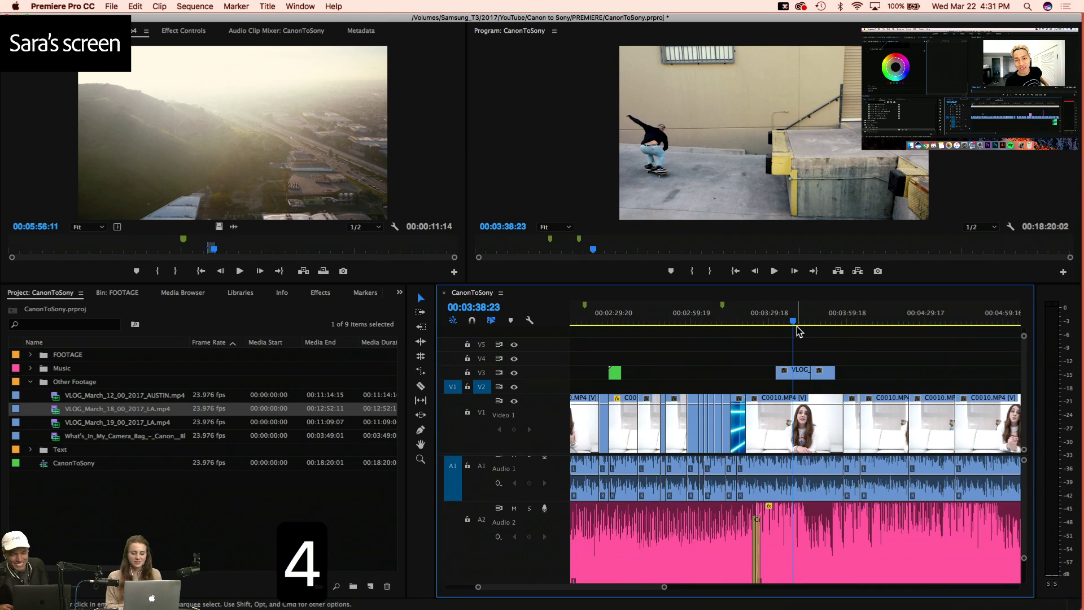
key("super+s")
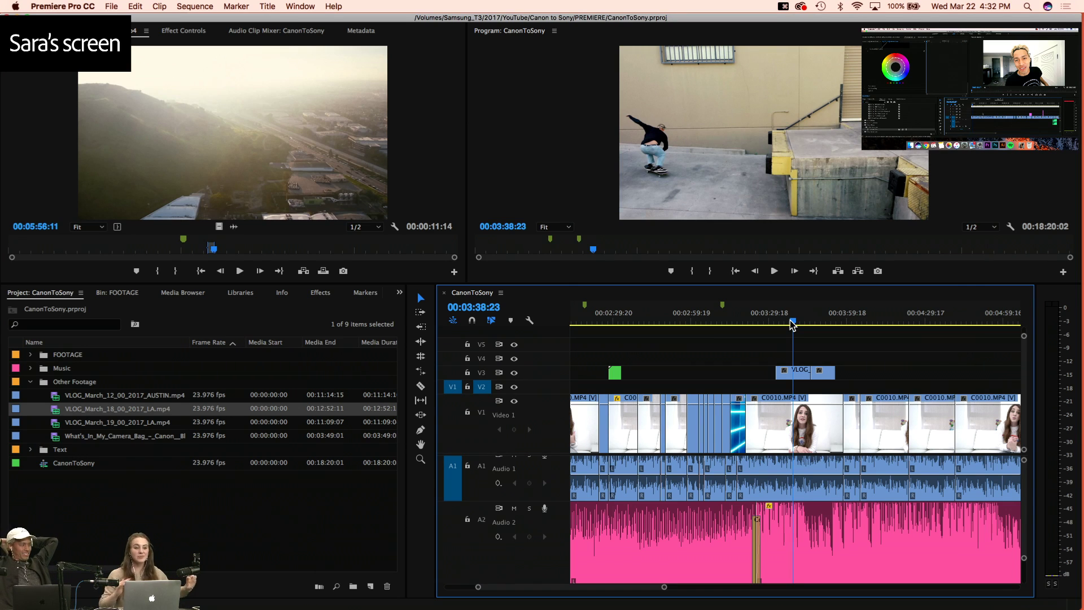
Play back the lead-in to the skateboarding clips from about 00:03:28:13
left_click_drag(792, 324, 767, 323)
key("space")
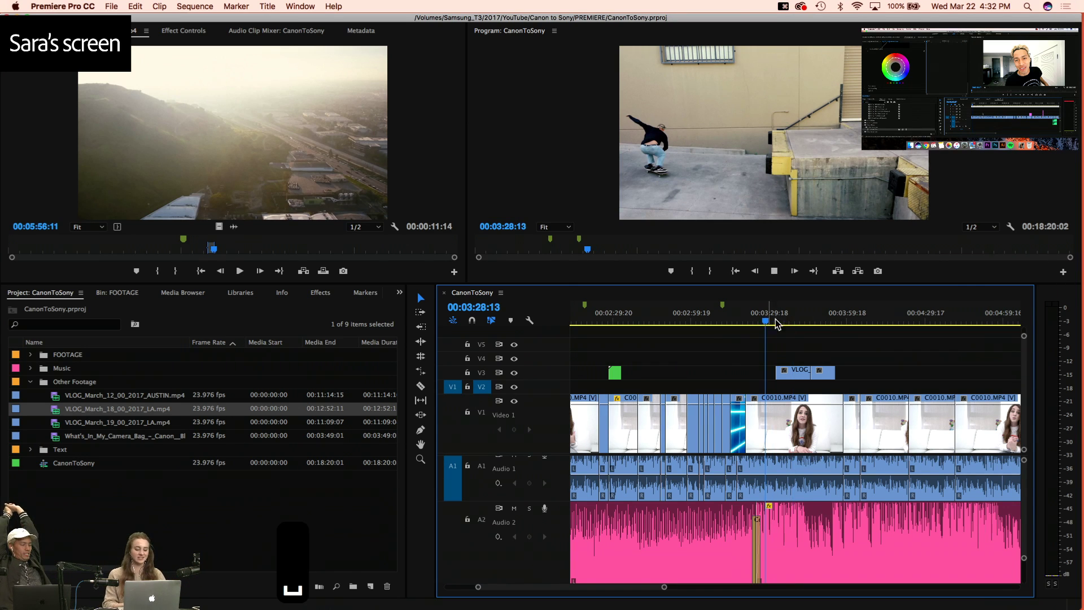
key("3")
key("3")
key("3")
key("space")
key("4")
key("4")
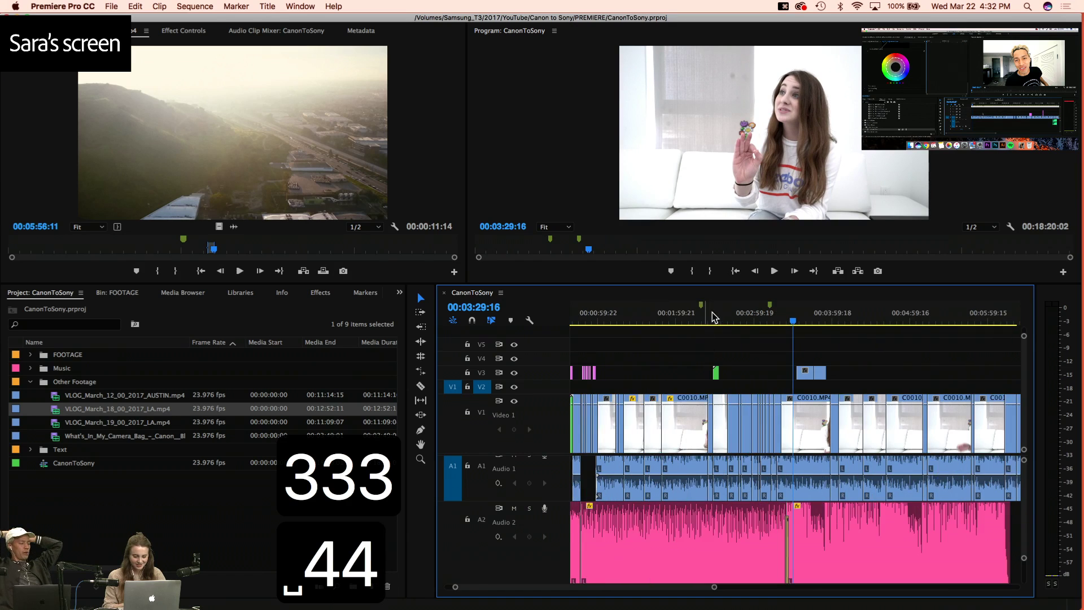
Move the two VLOG_March_18 skateboarding clips at 00:03:32:12 from V3 down to V1
key("4")
mouse_move(793, 316)
left_mouse_down()
mouse_move(808, 316)
mouse_move(769, 323)
mouse_move(771, 333)
mouse_move(775, 322)
left_mouse_up()
left_click(806, 314)
key("4")
key("4")
left_click(780, 325)
key("z")
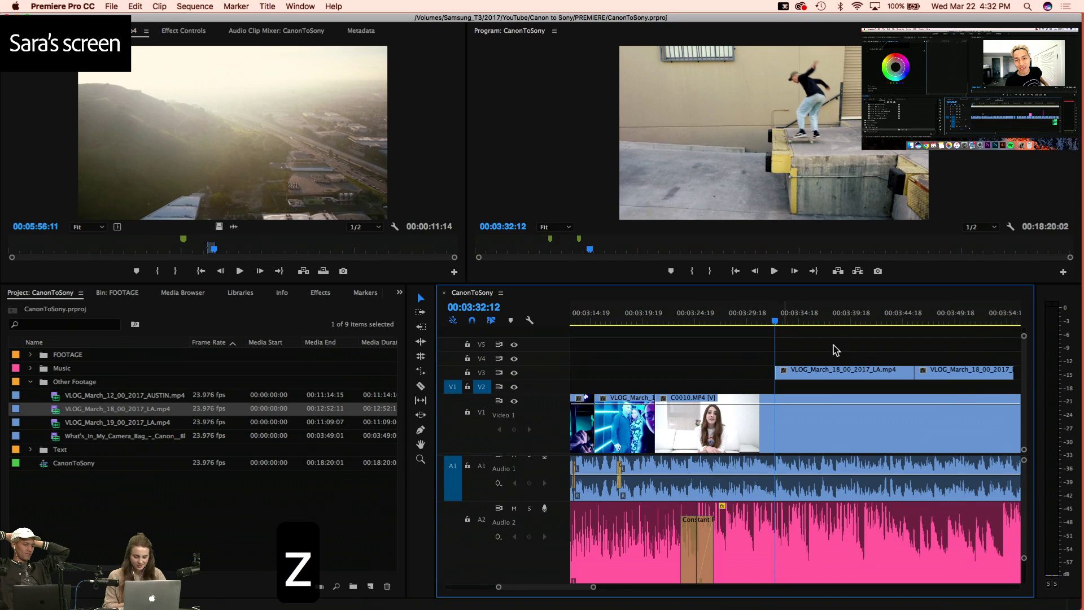
key("3")
left_click_drag(873, 370, 874, 424)
key("3")
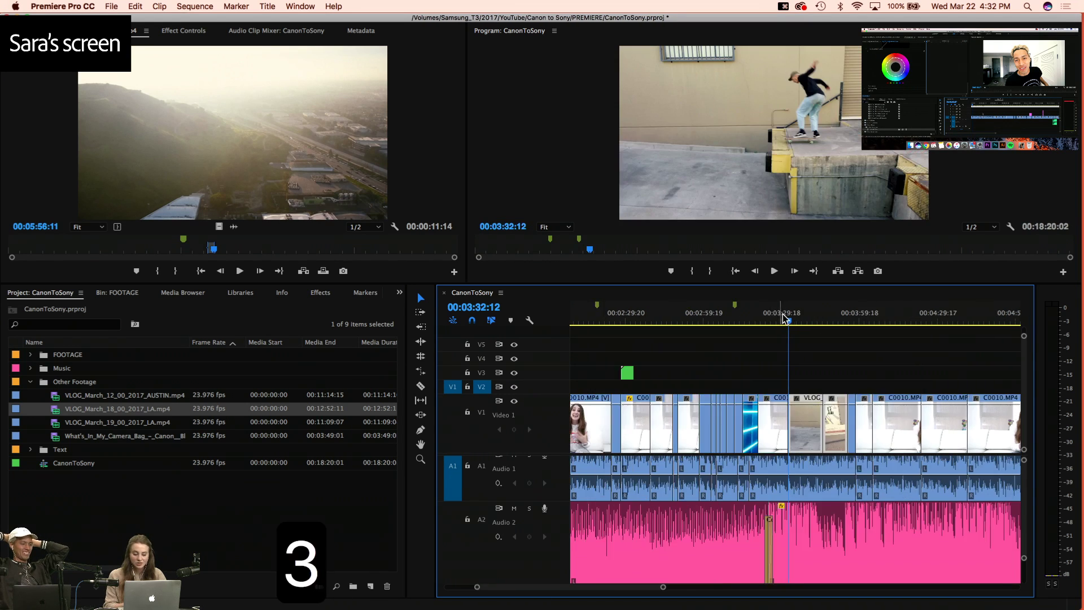
Play back the second skateboarding clip from 00:03:45:22 and the cut to the talking-head shot, and save the project
left_click_drag(784, 320, 823, 318)
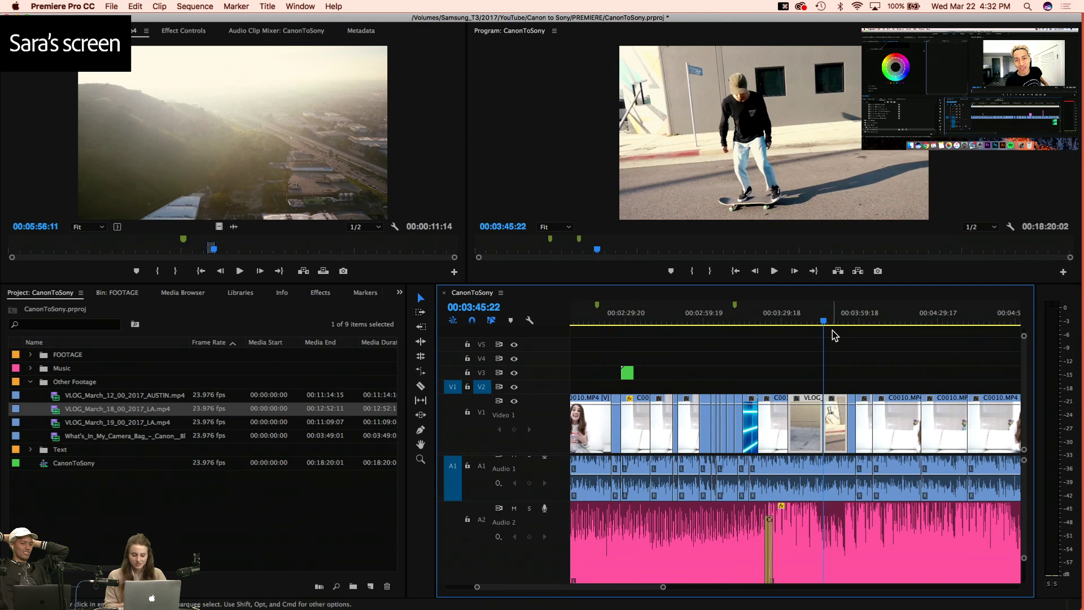
key("4")
key("space")
key("f")
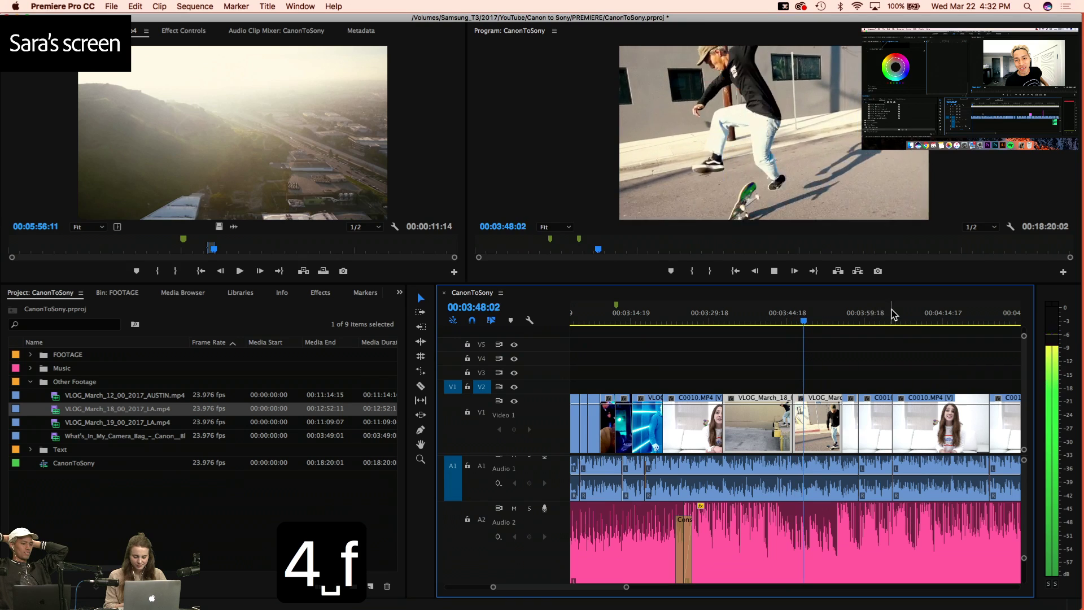
left_click(844, 317)
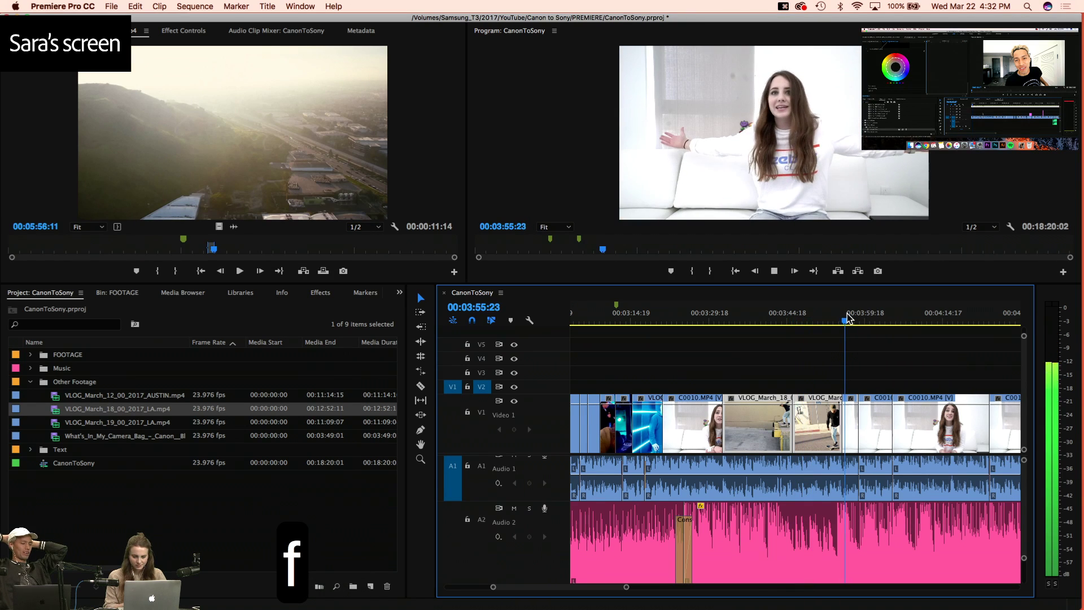
key("d")
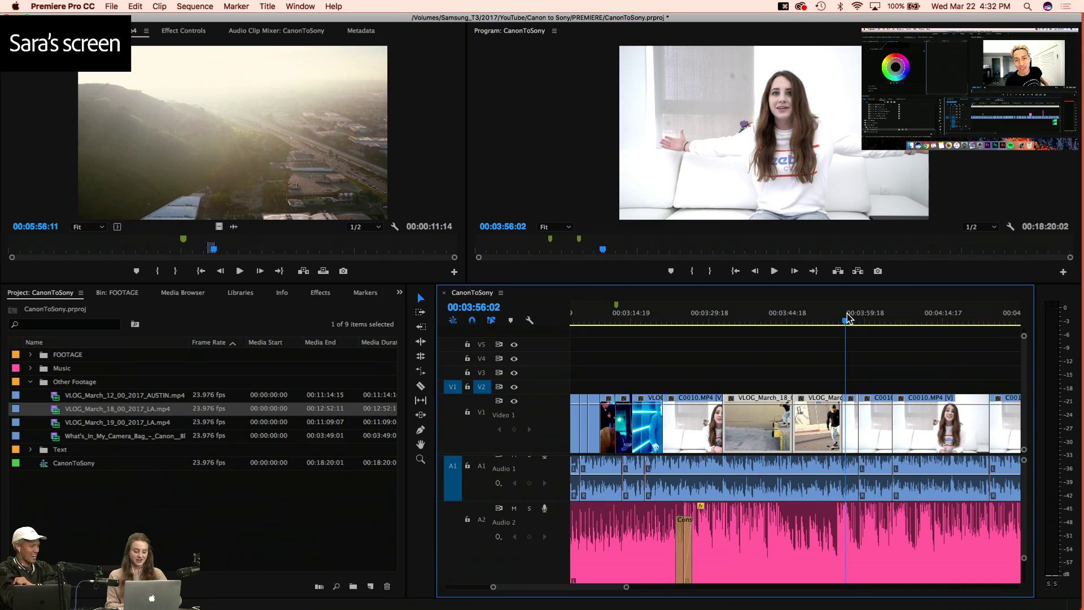
key("super+s")
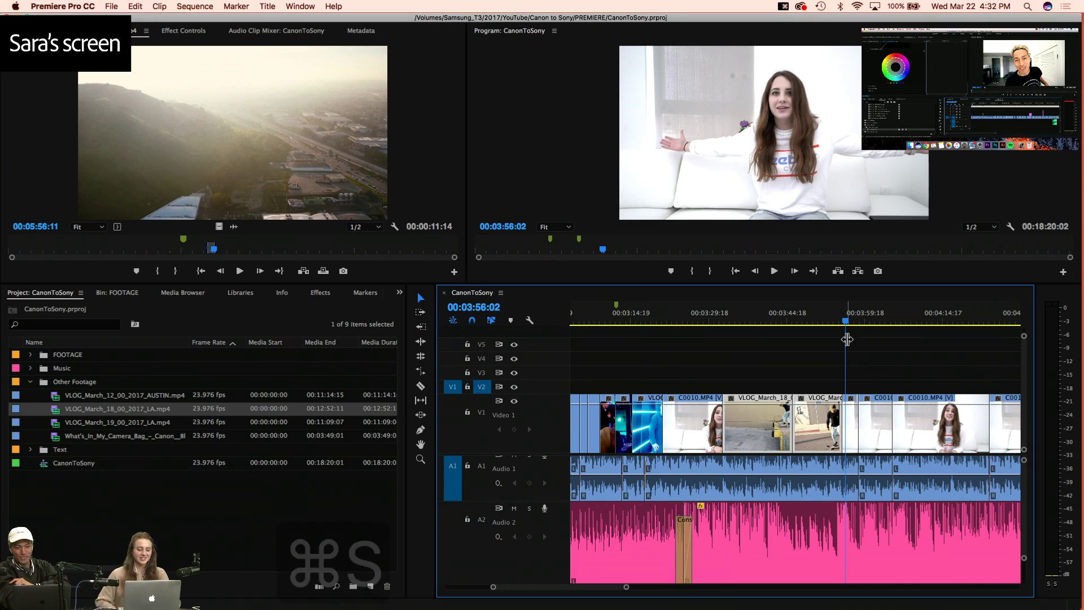
Play the talking-head section from 00:03:56:02 and place the playhead at 00:03:59:21 for the next title
key("space")
key("3")
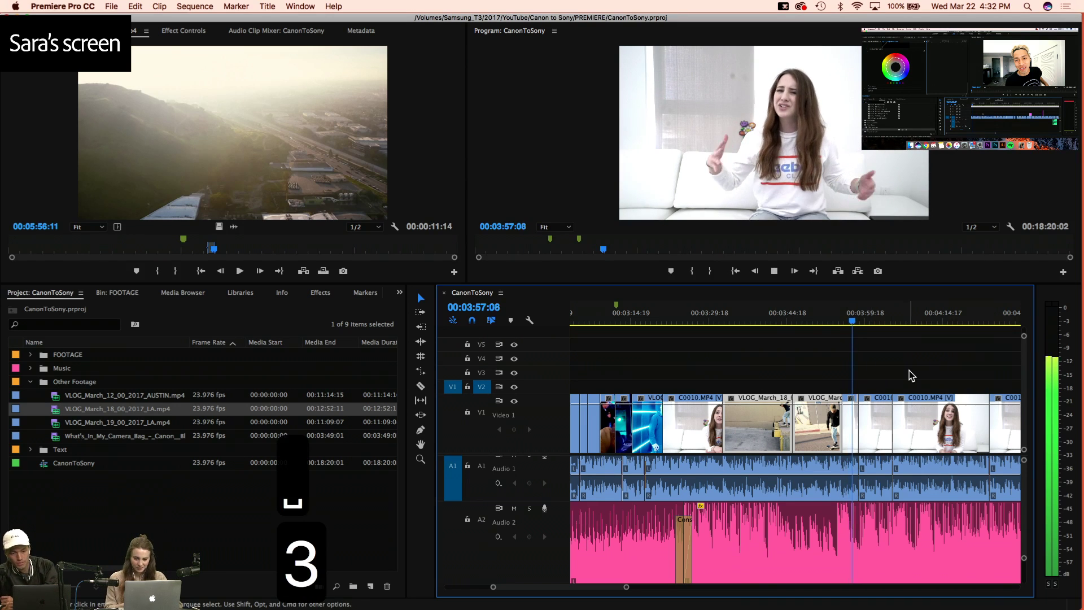
key("3")
key("4")
key("4")
key("4")
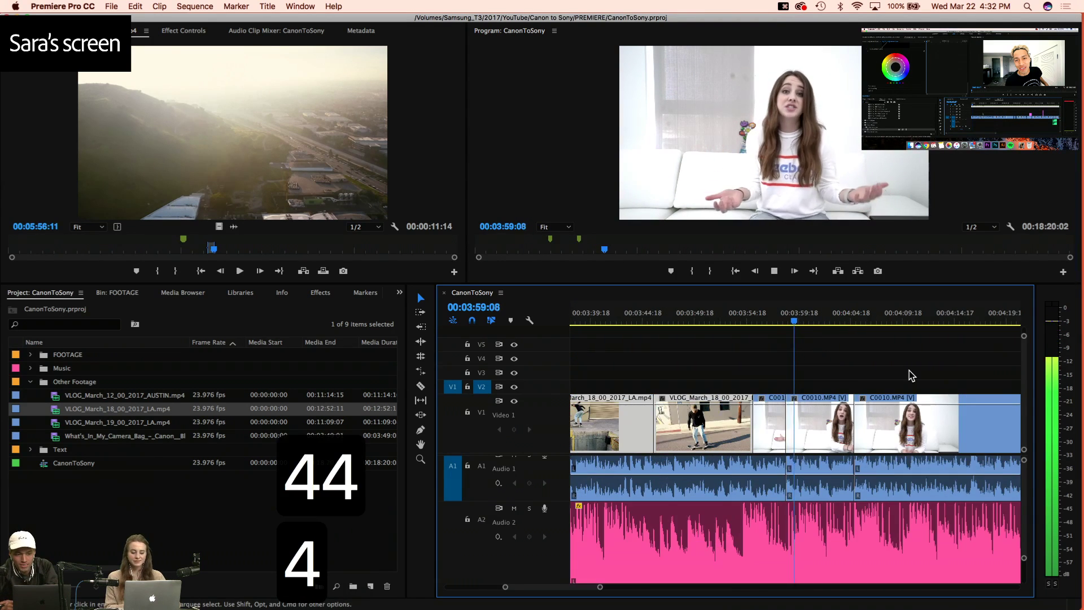
key("4")
key("space")
left_click(796, 321)
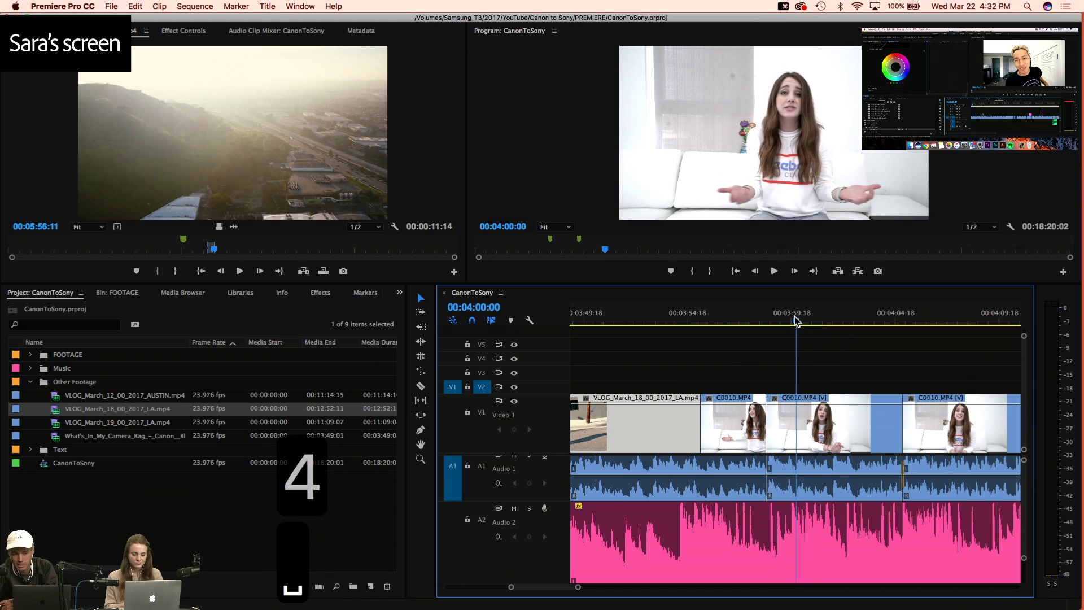
left_click_drag(796, 321, 793, 320)
Look through the project bins, collapse Other Footage and FOOTAGE, and expand the Text bin
left_click(30, 382)
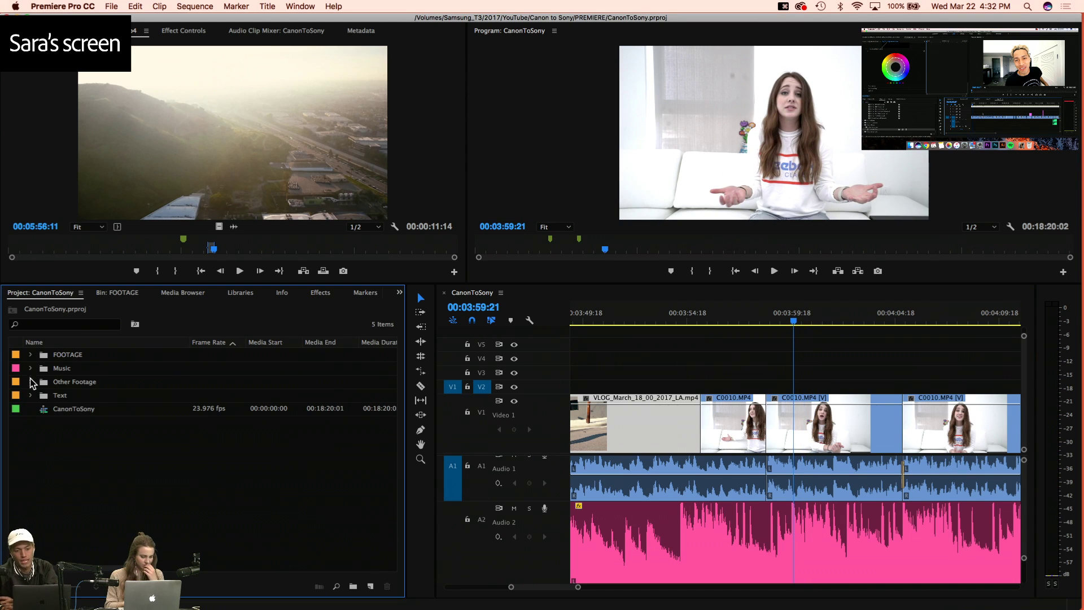
left_click(30, 354)
left_click(30, 354)
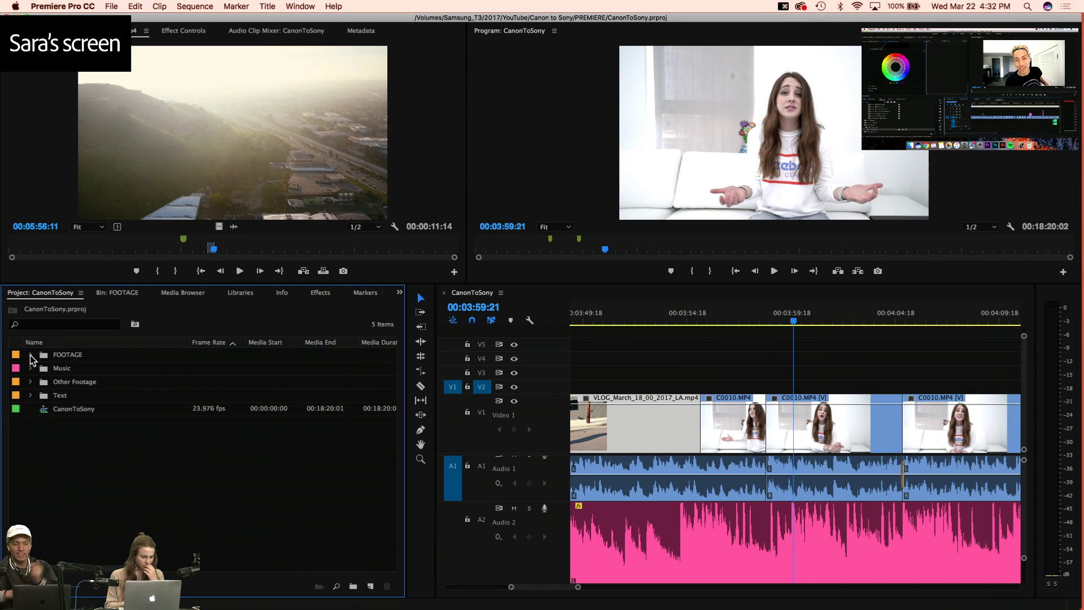
left_click(30, 355)
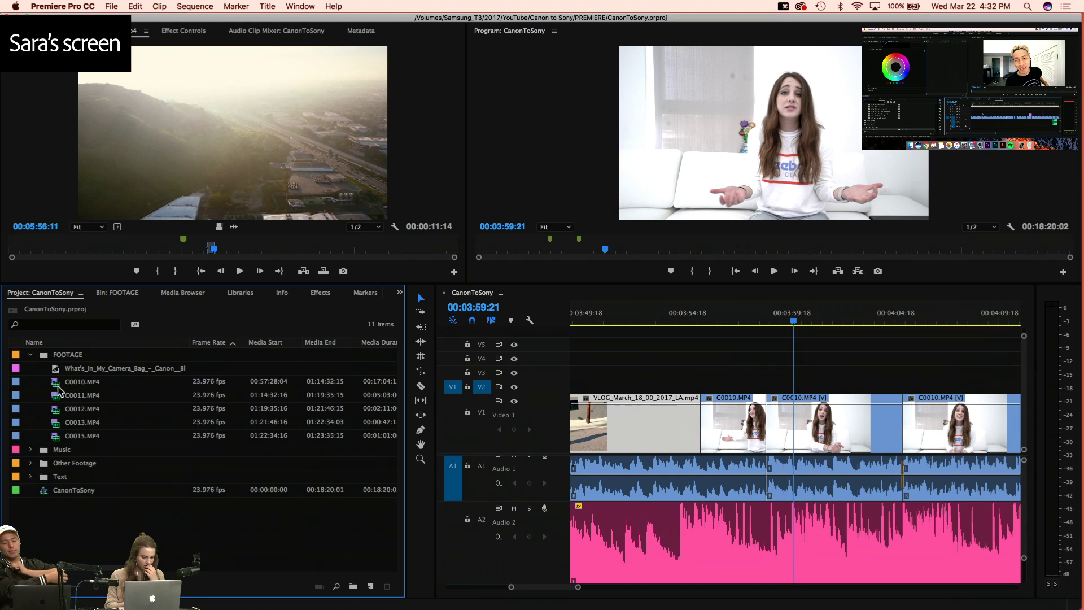
left_click(31, 449)
left_click(31, 451)
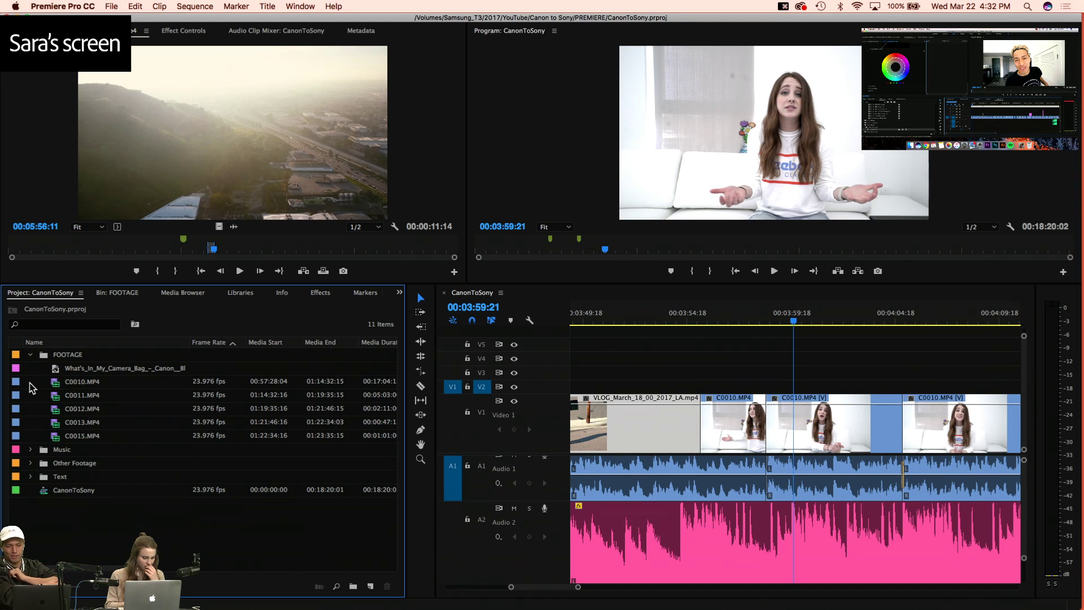
left_click(30, 354)
left_click(31, 396)
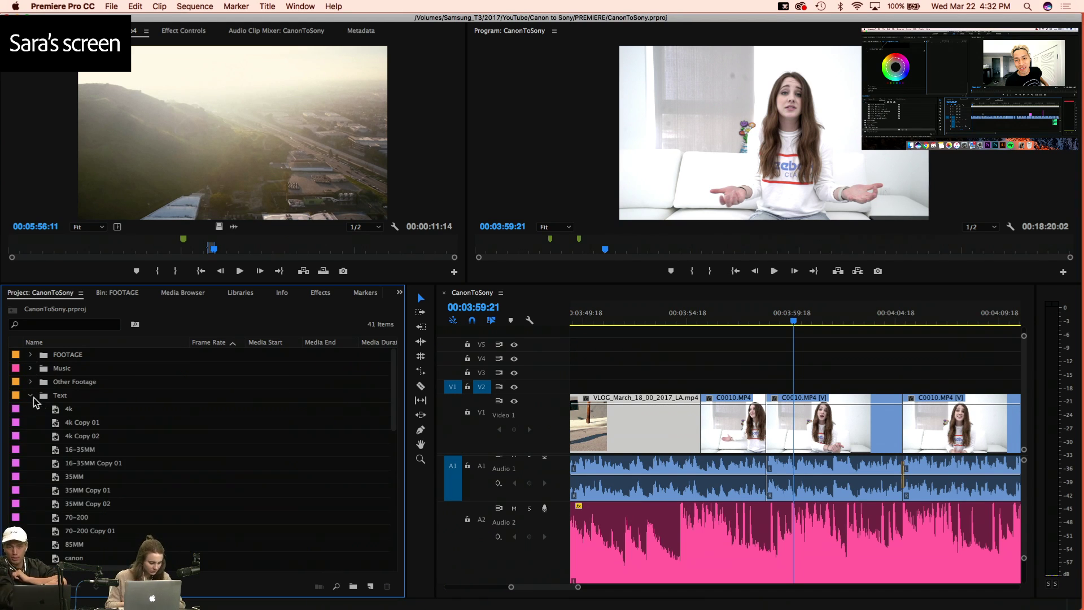
Duplicate a 4k title in the Text bin and place the copy on V3 at 00:03:59:21
left_click(55, 419)
key("shift+super+e")
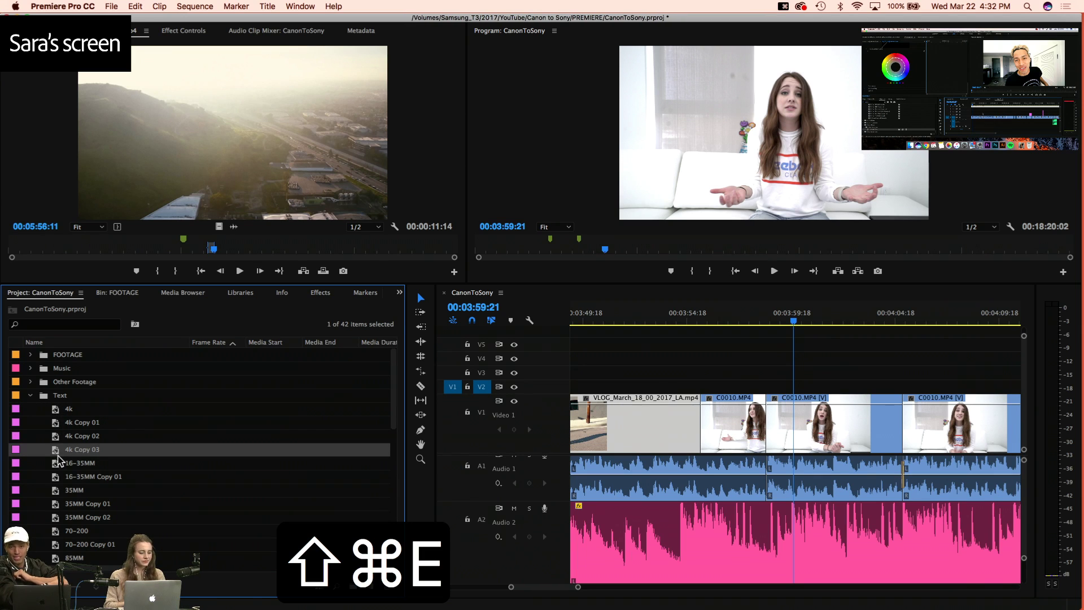
left_click_drag(58, 460, 845, 380)
Open the new title at 00:04:01:05 and replace its text with SMALL SIZE and (MIRRORLESS) on two lines
left_click(823, 319)
double_click(802, 371)
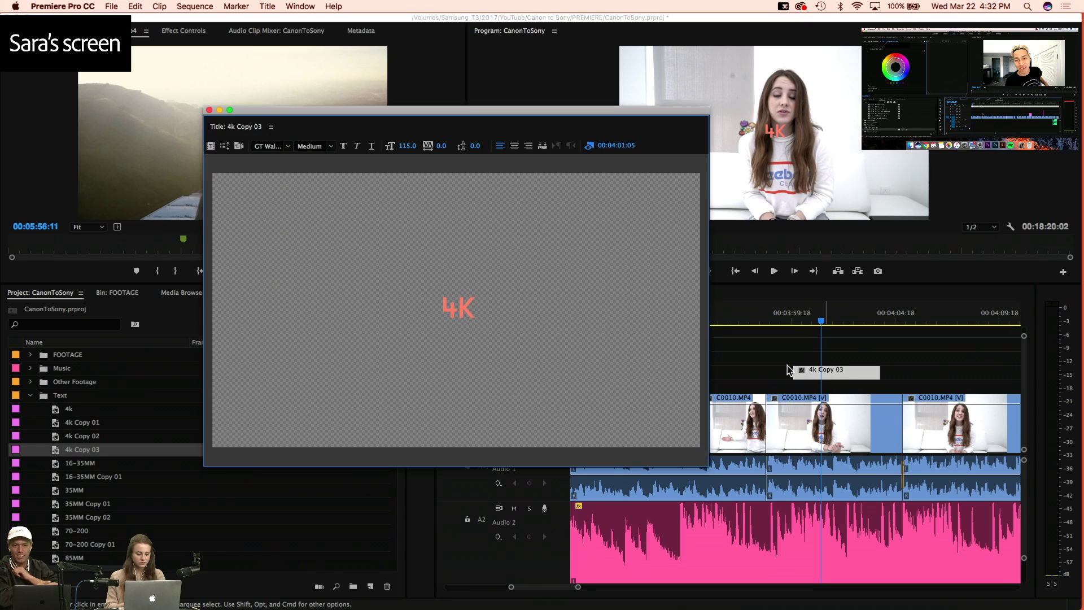
key("super+a")
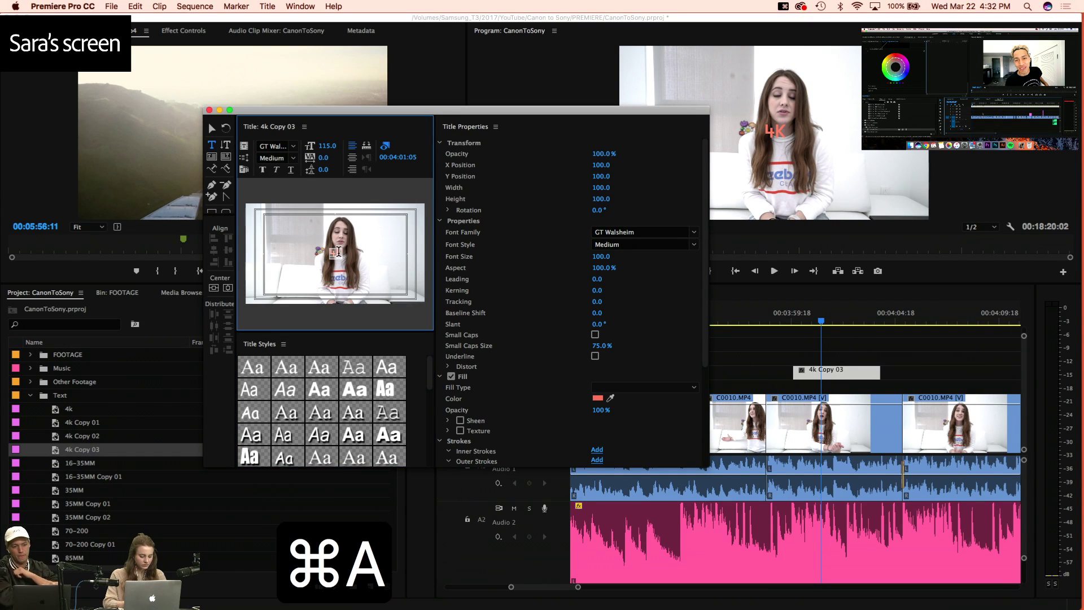
type("small s")
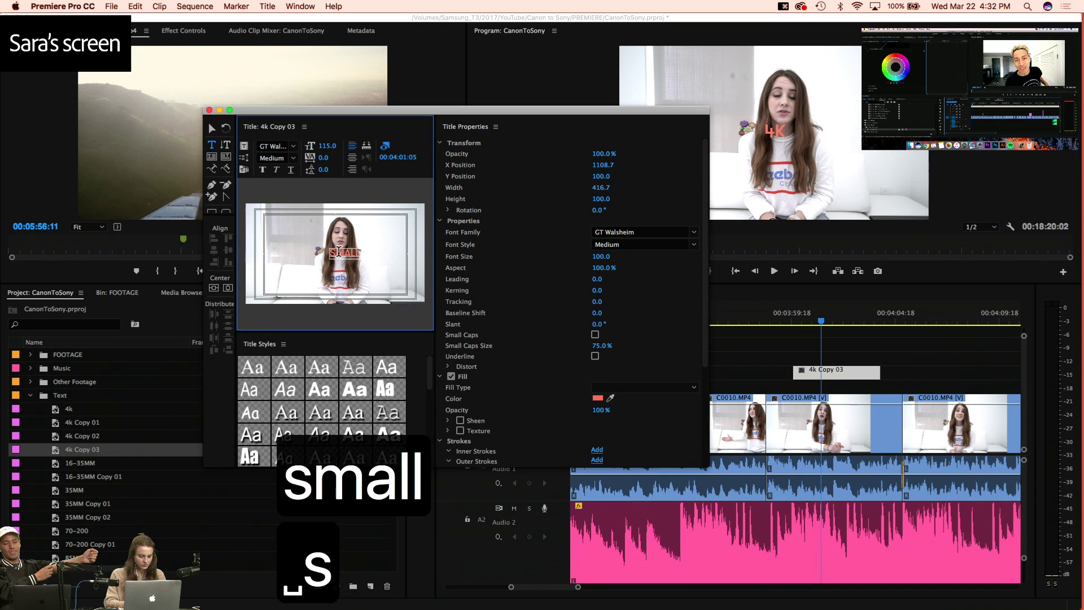
type("ize")
key("Return")
type("(mir")
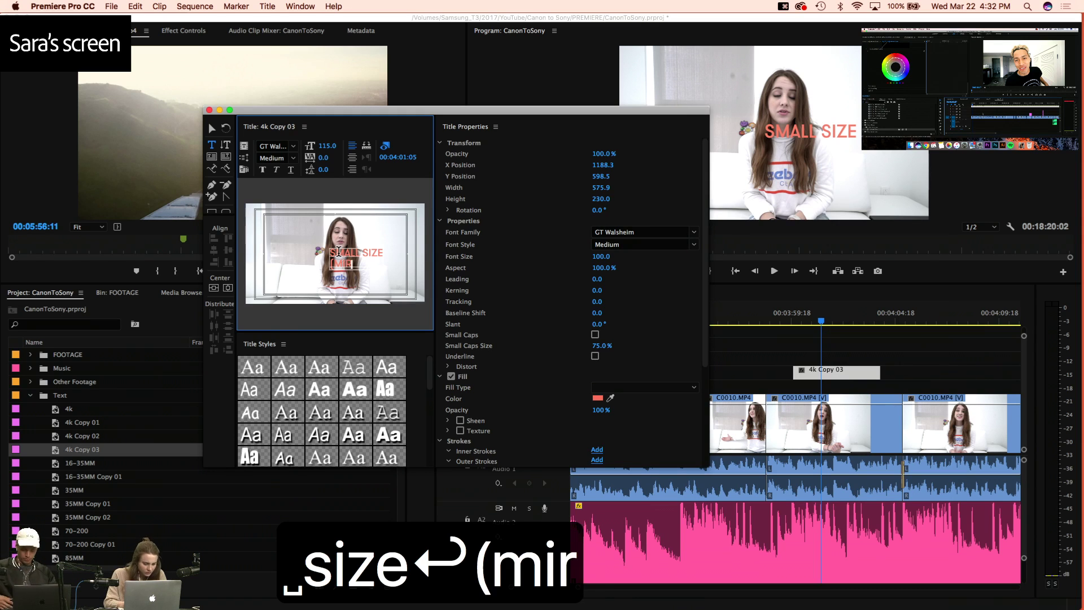
type("rorless")
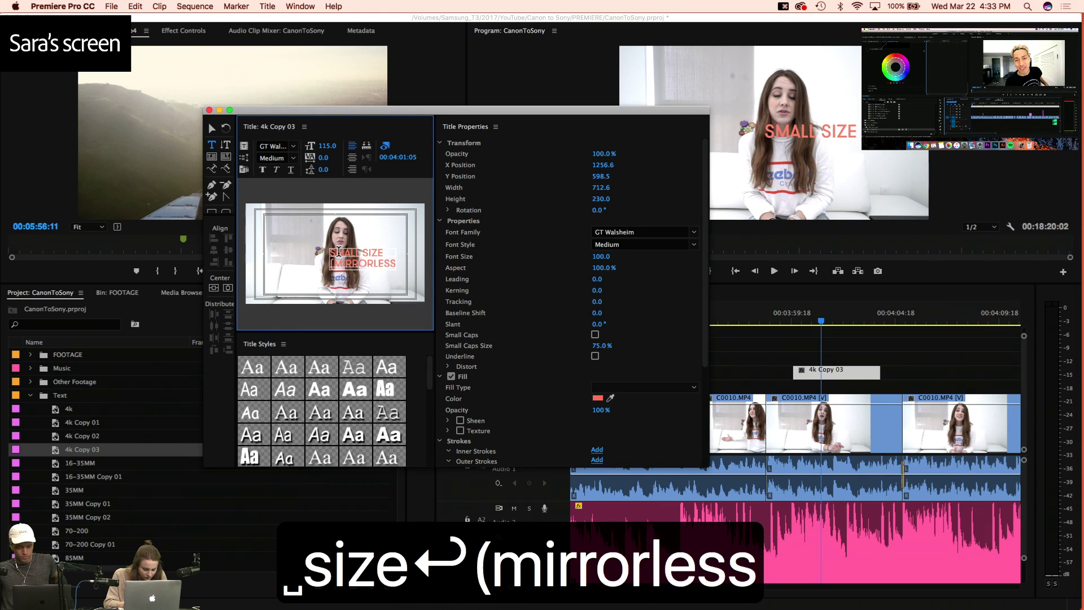
type(" camera")
key("BackSpace")
key("BackSpace")
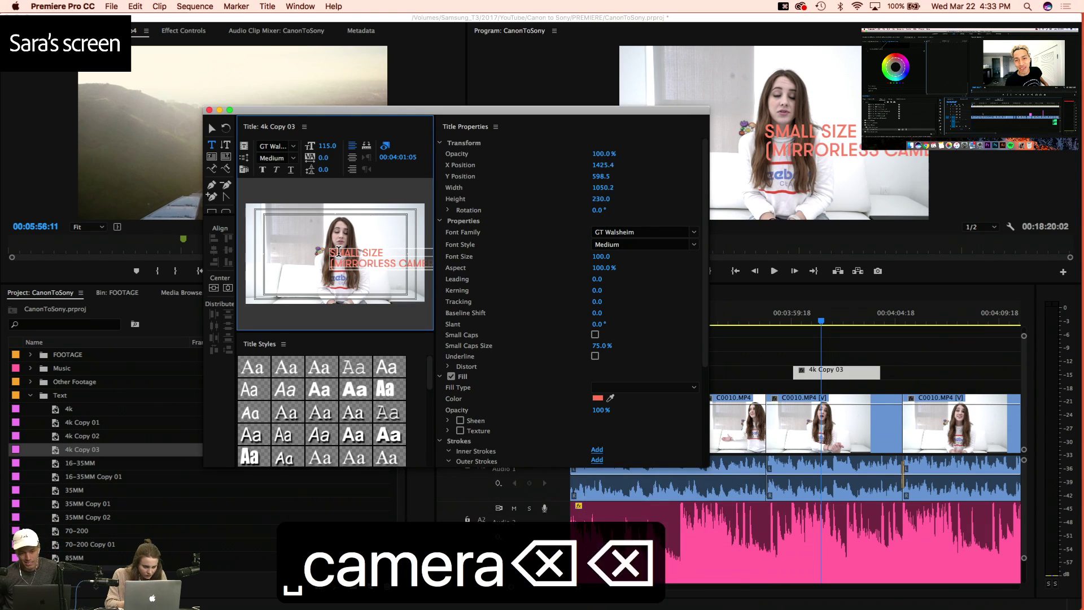
key("BackSpace")
key("BackSpace")
key("BackSpace")
key("BackSpace")
key("BackSpace")
type(")")
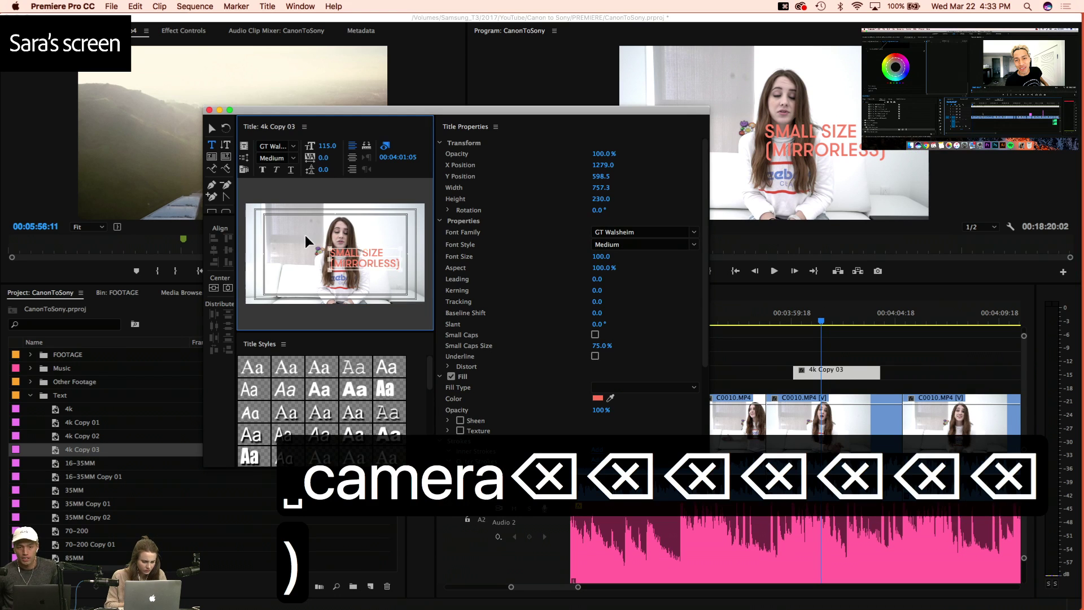
Reposition the title text in the upper-left of the frame at about X 570, Y 240, and close the title editor
key("super+a")
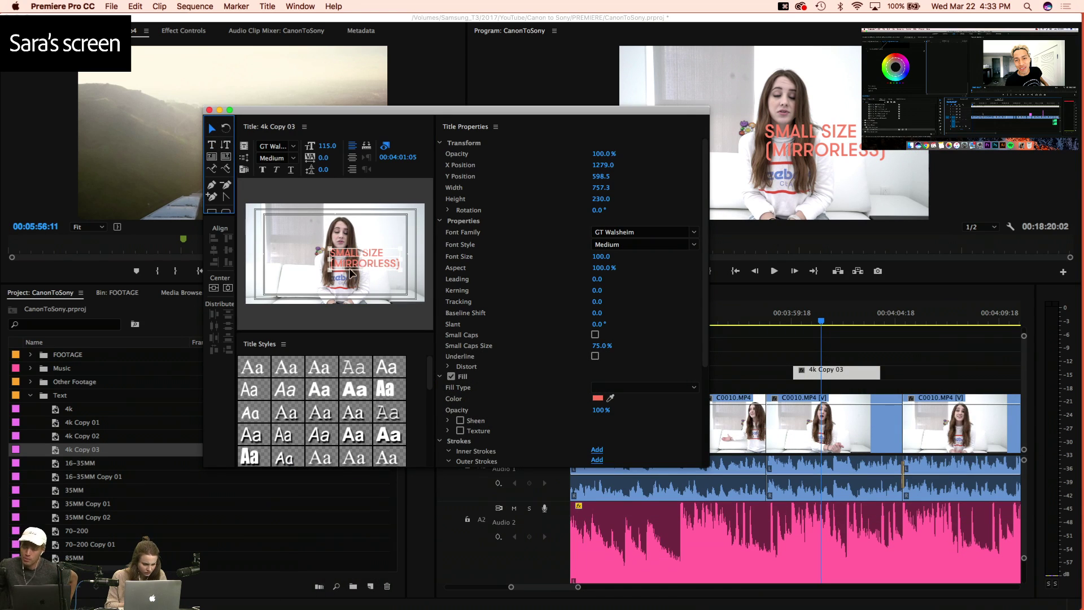
left_click_drag(351, 273, 285, 222)
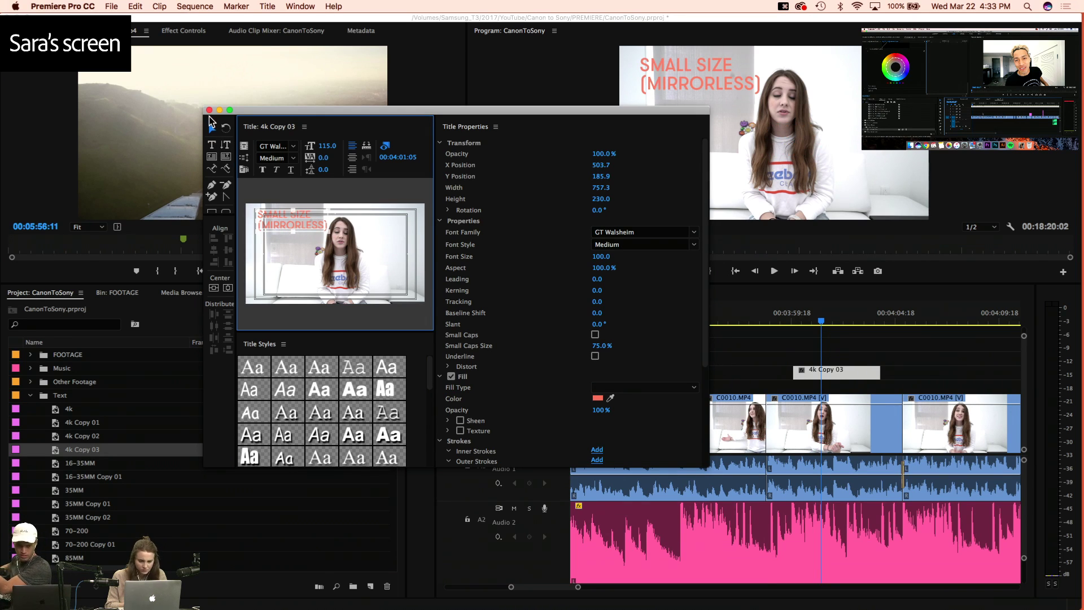
left_click_drag(291, 224, 297, 228)
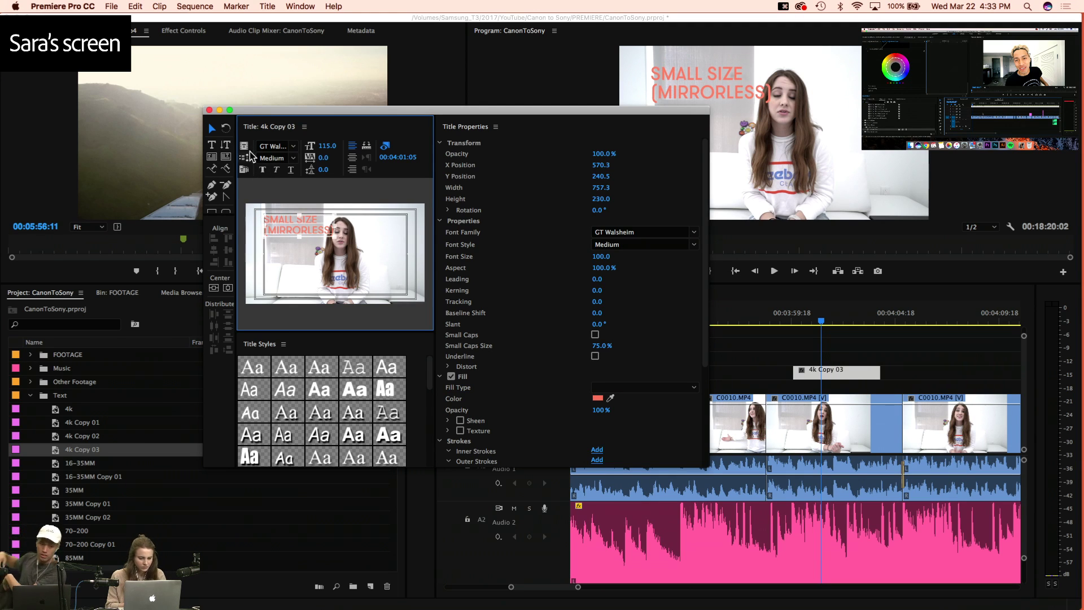
left_click(209, 109)
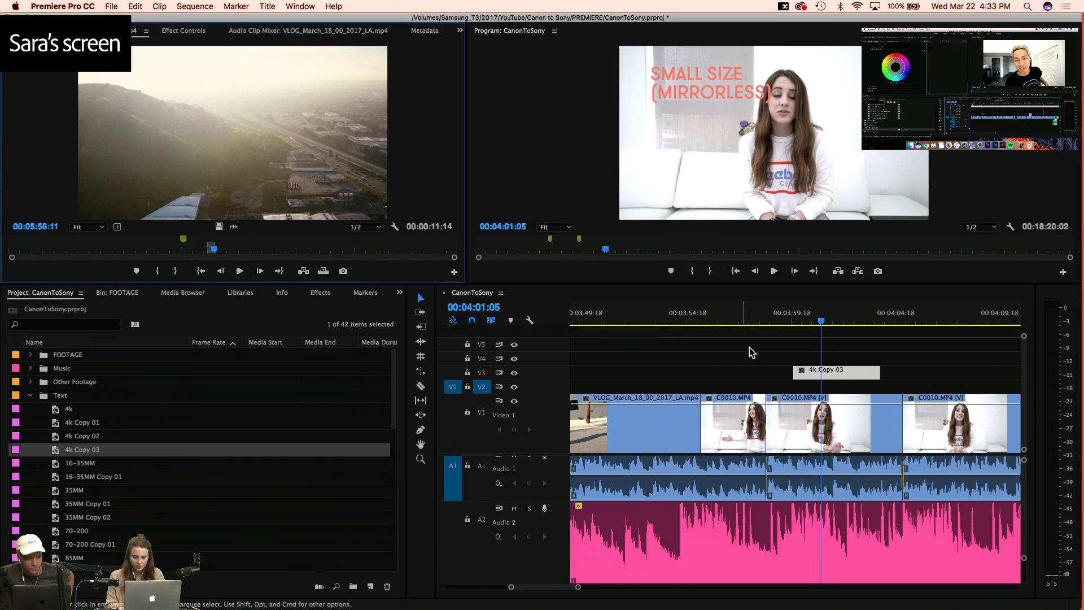
Play back the lead-in to the SMALL SIZE (MIRRORLESS) title up to 00:04:00:00
left_click(755, 318)
key("4")
key("space")
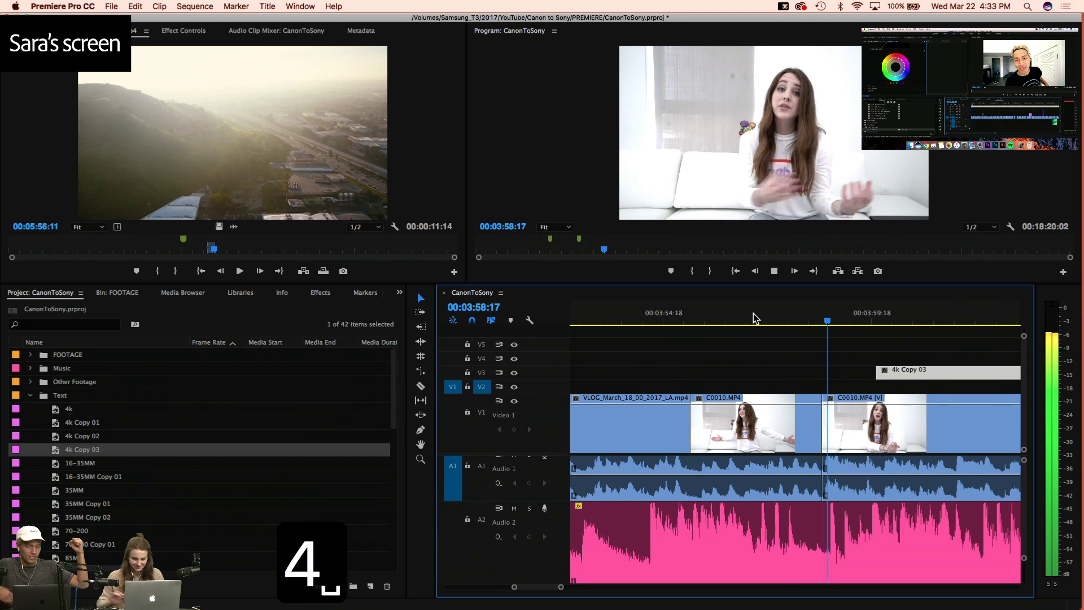
key("space")
Scale the C0010 talking-head clip beneath the title to 167 and set its position to 1183, 767
left_click(942, 411)
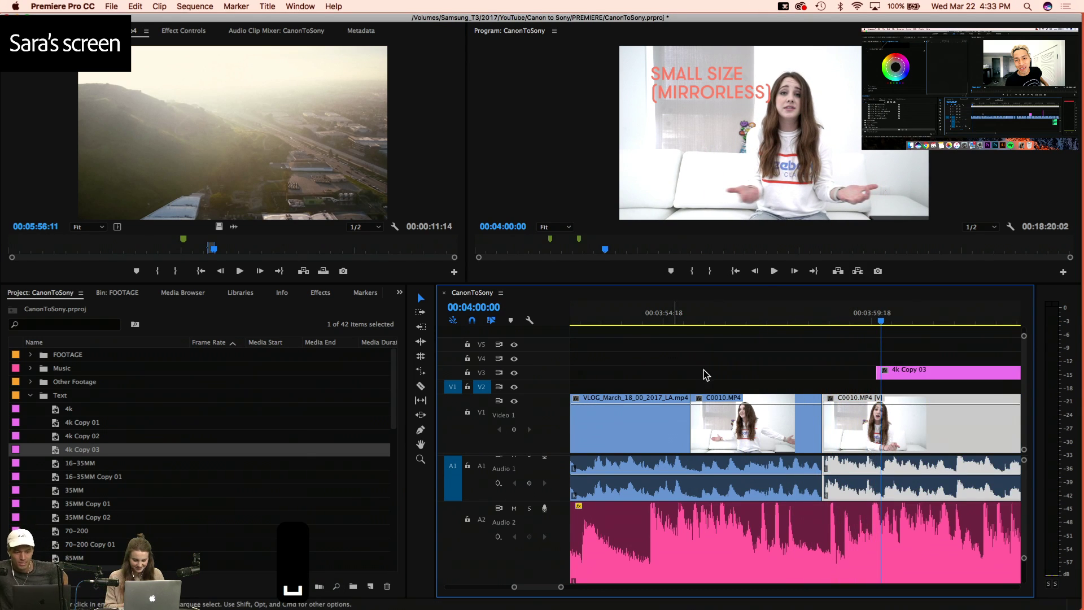
key("minus")
key("minus")
key("equal")
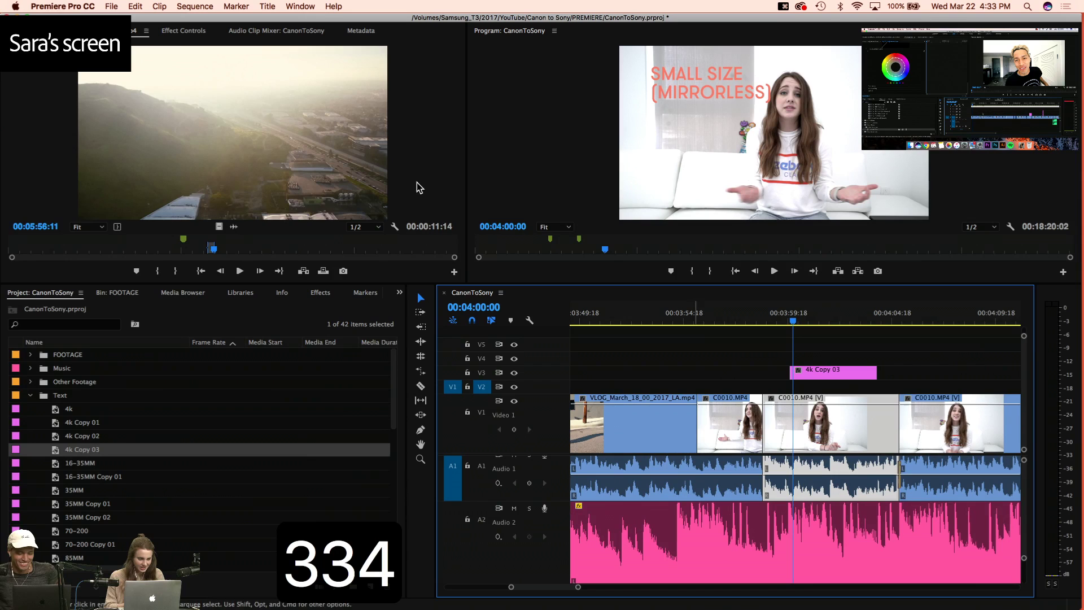
left_click(160, 31)
left_click_drag(179, 103, 259, 96)
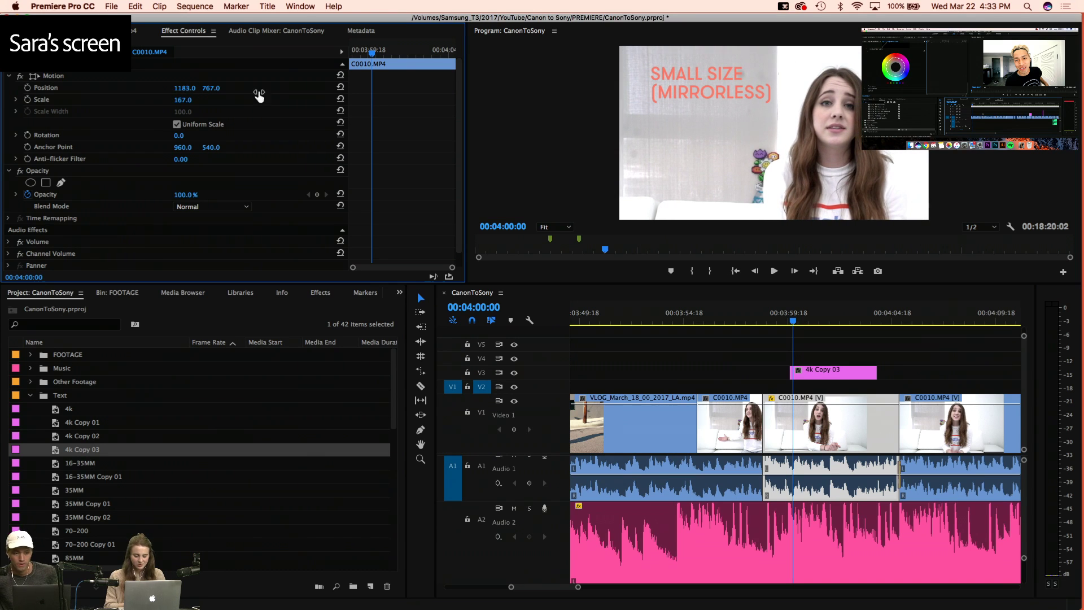
Leave the SMALL SIZE title unedited and locate the earlier 4K LOW LIGHT title on the timeline at 00:02:28:09
double_click(821, 373)
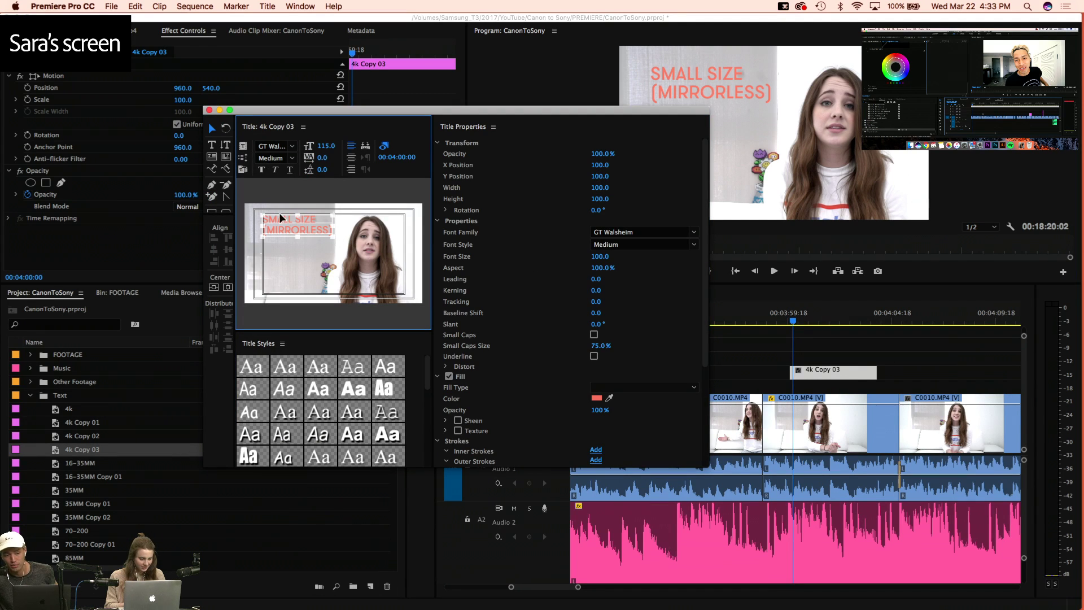
key("super+w")
key("3")
key("3")
key("3")
key("3")
key("3")
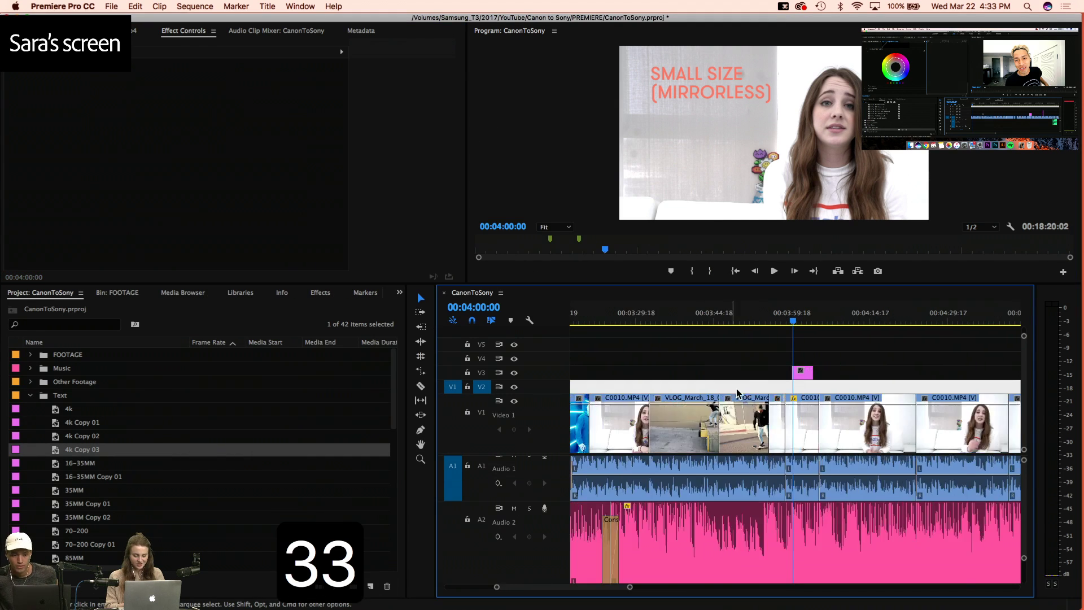
left_click(669, 320)
key("4")
key("4")
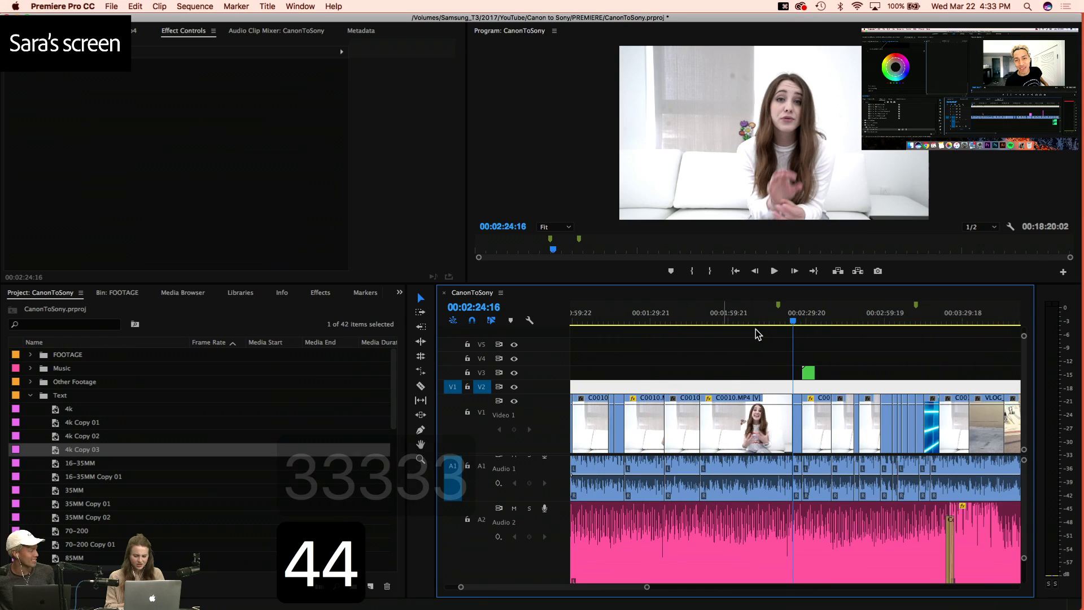
left_click(812, 317)
left_click(802, 315)
key("4")
key("4")
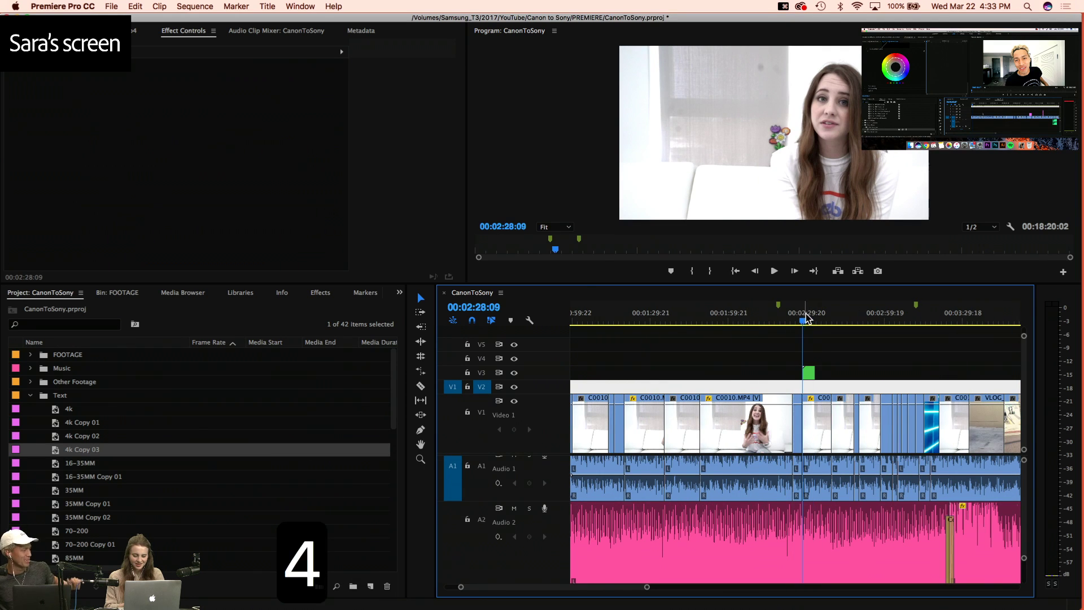
Inspect the 4K LOW LIGHT title's motion settings and nested sequence, close the nested sequence, and view the full three-line title
left_click(819, 372)
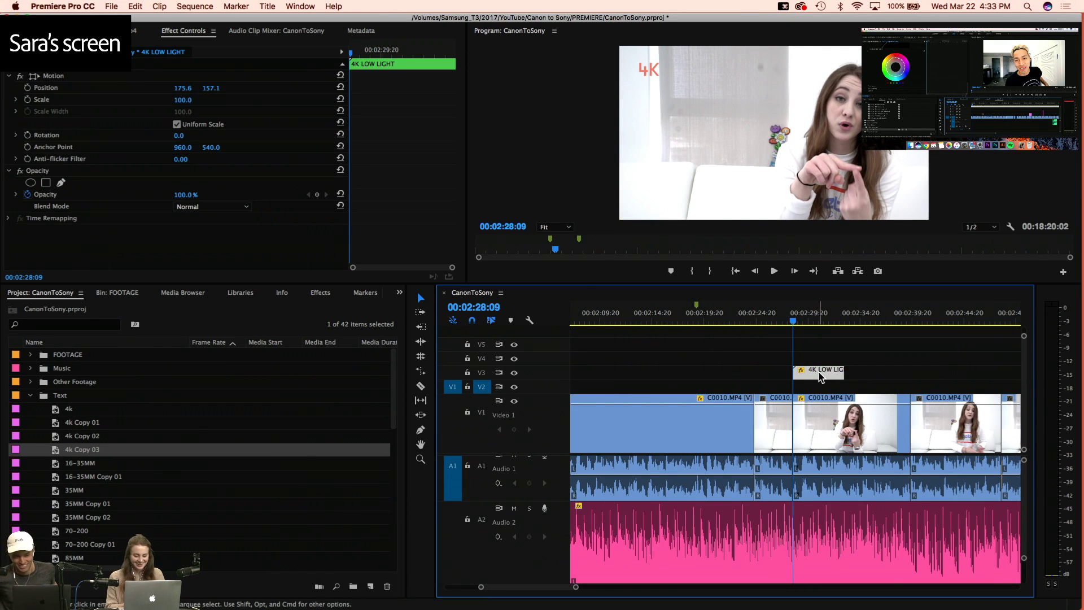
double_click(819, 371)
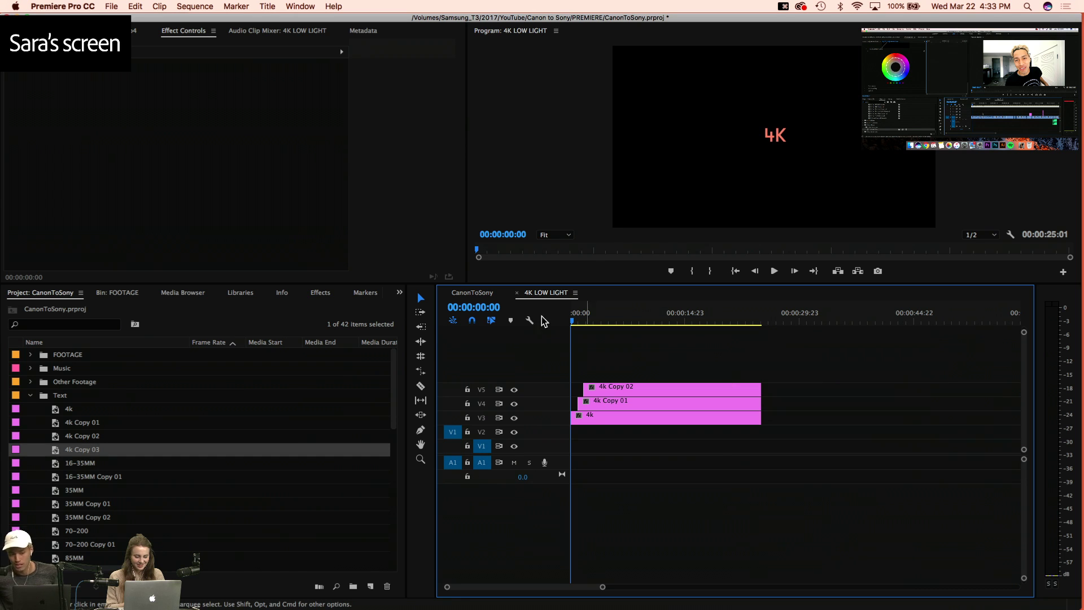
left_click(516, 293)
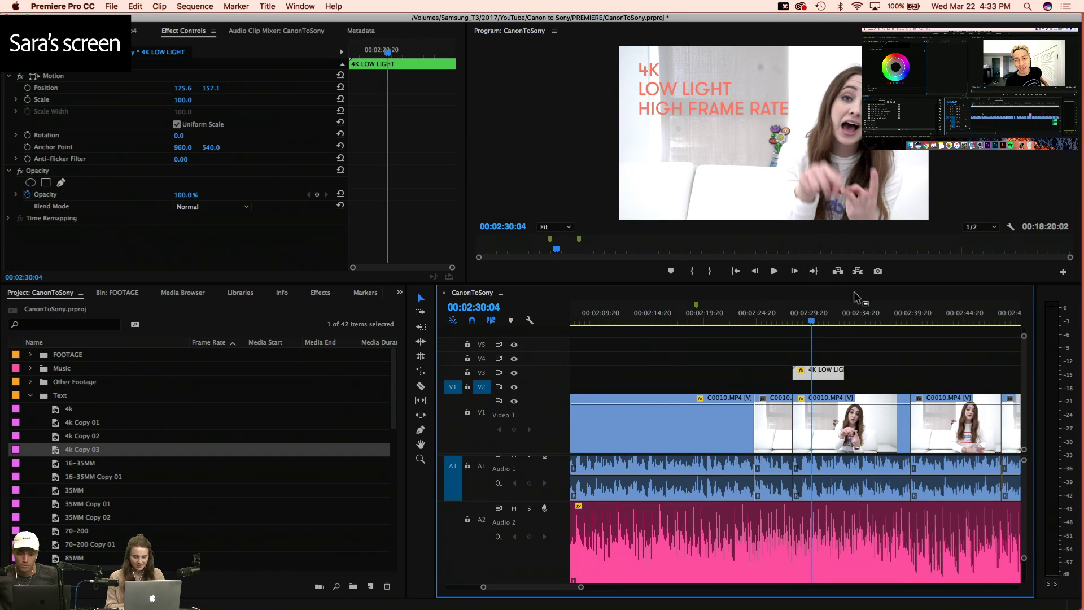
Return to the SMALL SIZE (MIRRORLESS) title near 00:04:02:10 and shift it slightly up and to the left in the frame
left_click(892, 351)
key("minus")
key("minus")
key("minus")
key("minus")
key("minus")
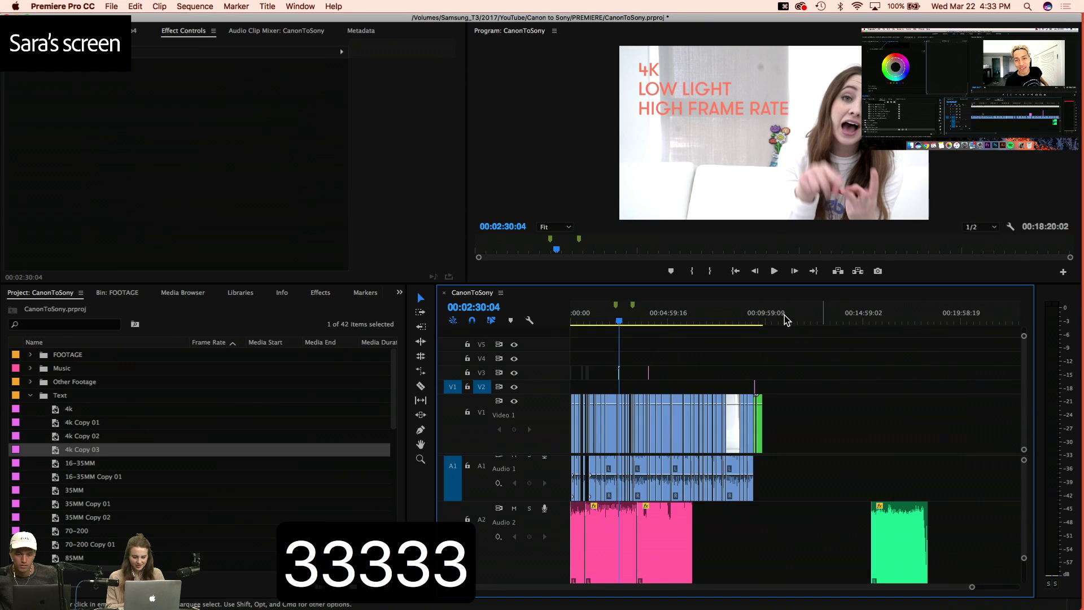
left_click(661, 316)
key("equal")
key("equal")
left_click(753, 316)
key("equal")
key("equal")
key("equal")
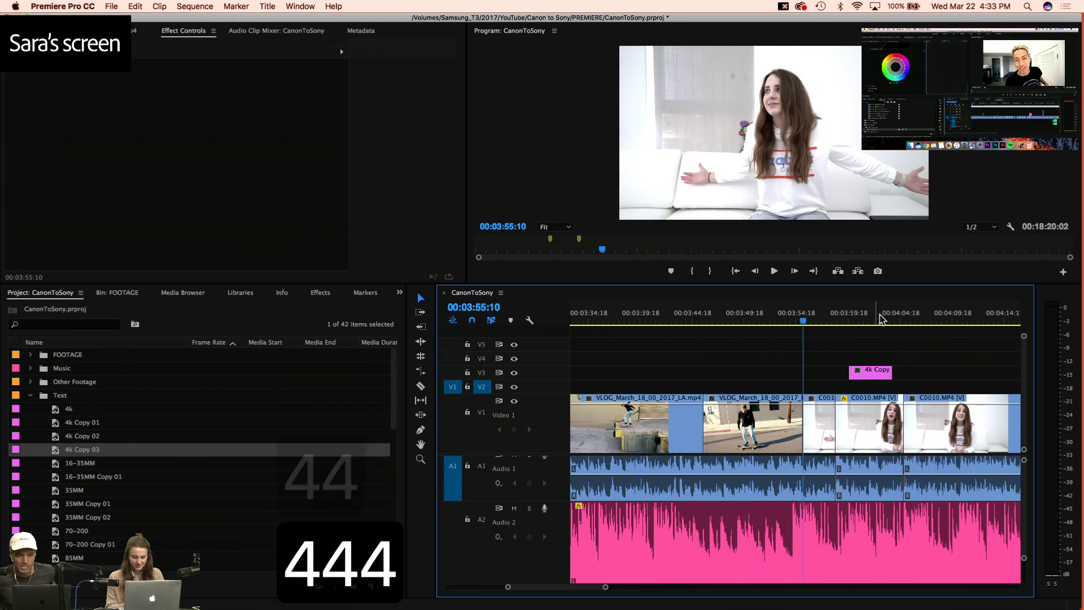
left_click(864, 376)
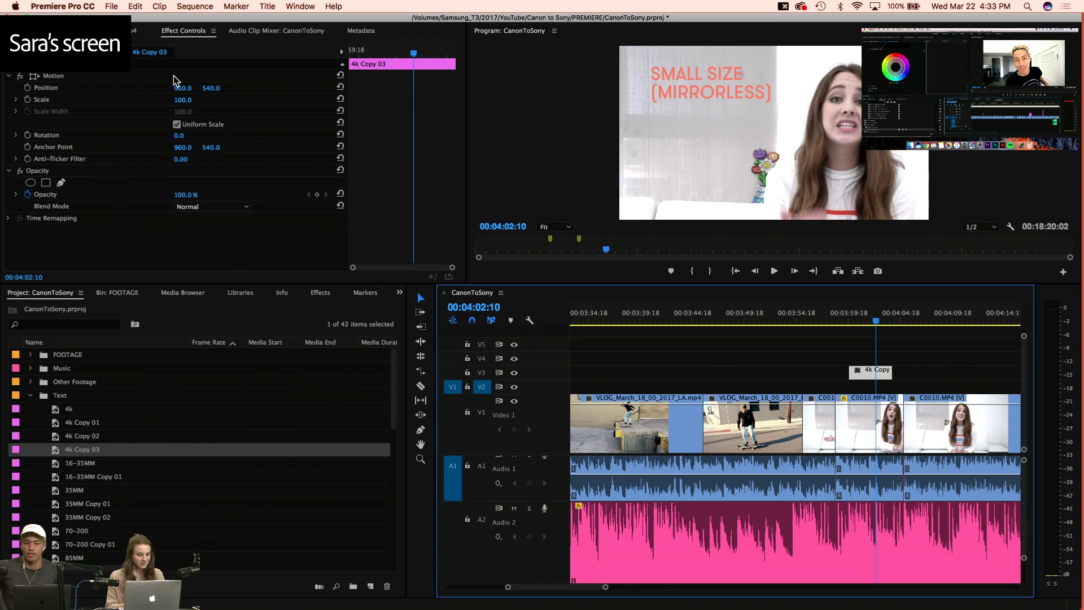
left_click(34, 79)
left_click_drag(685, 84, 670, 79)
Play into the close-up beneath the title, then set the C0010 clip's scale to 150 and its position to 1146, 695
left_click(835, 327)
key("equal")
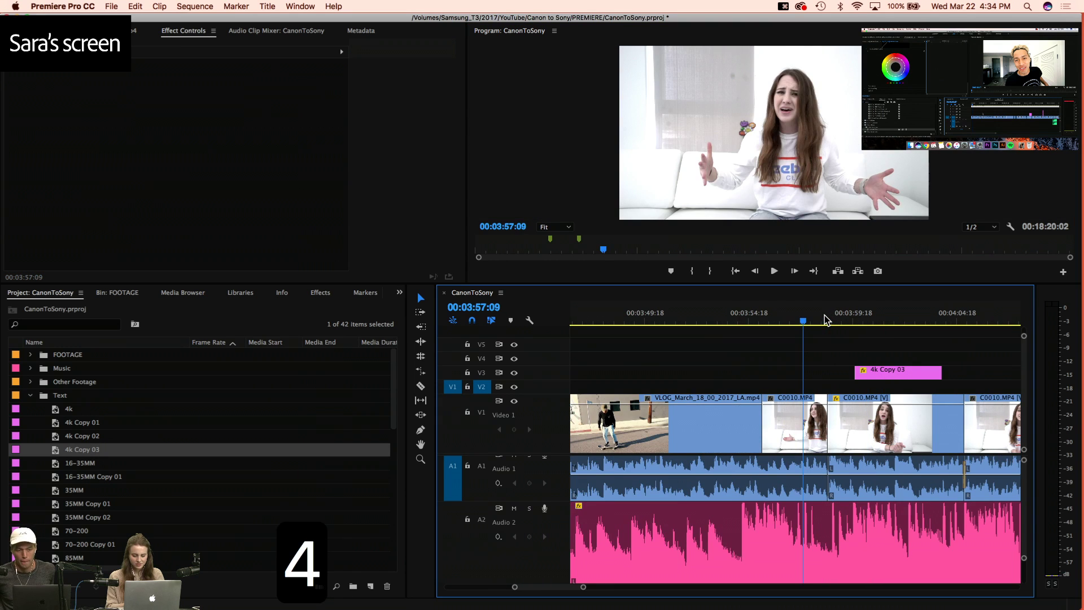
key("space")
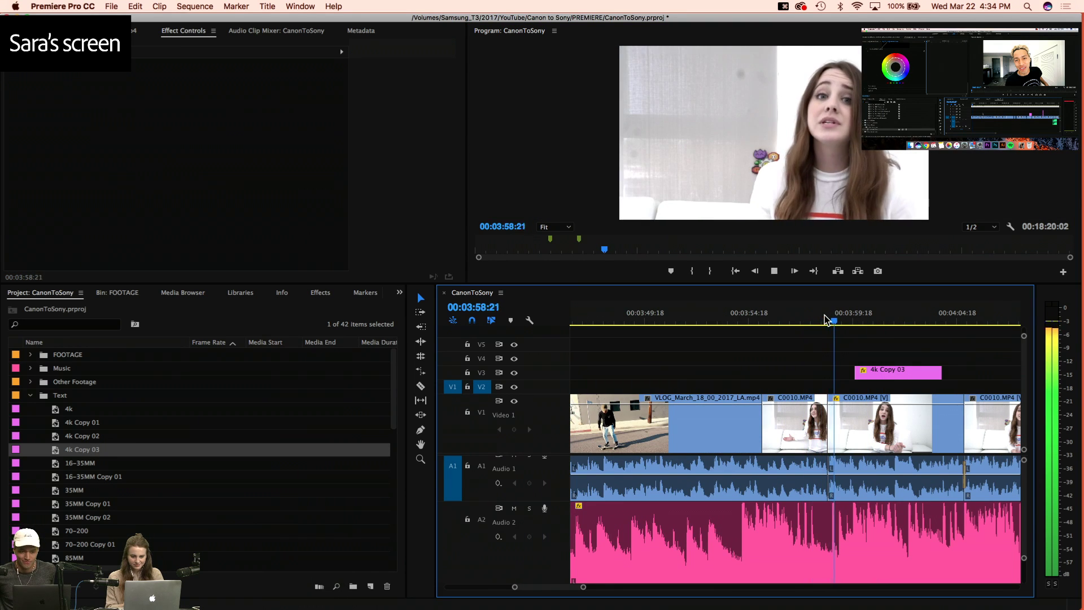
key("space")
left_click(895, 409)
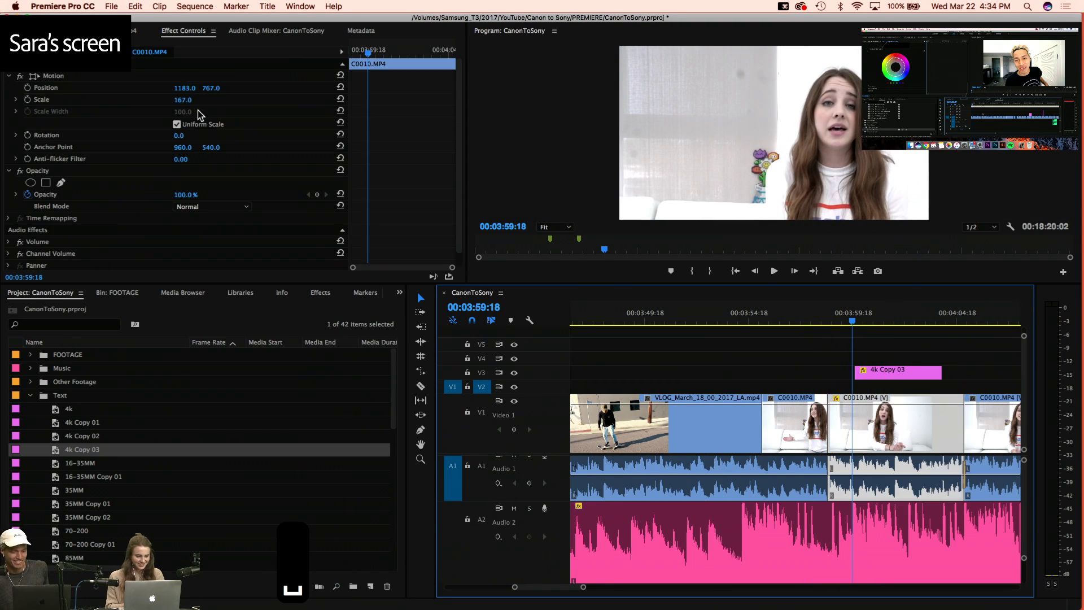
mouse_move(185, 99)
left_mouse_down()
mouse_move(169, 100)
mouse_move(214, 101)
mouse_move(201, 88)
mouse_move(169, 91)
left_mouse_up()
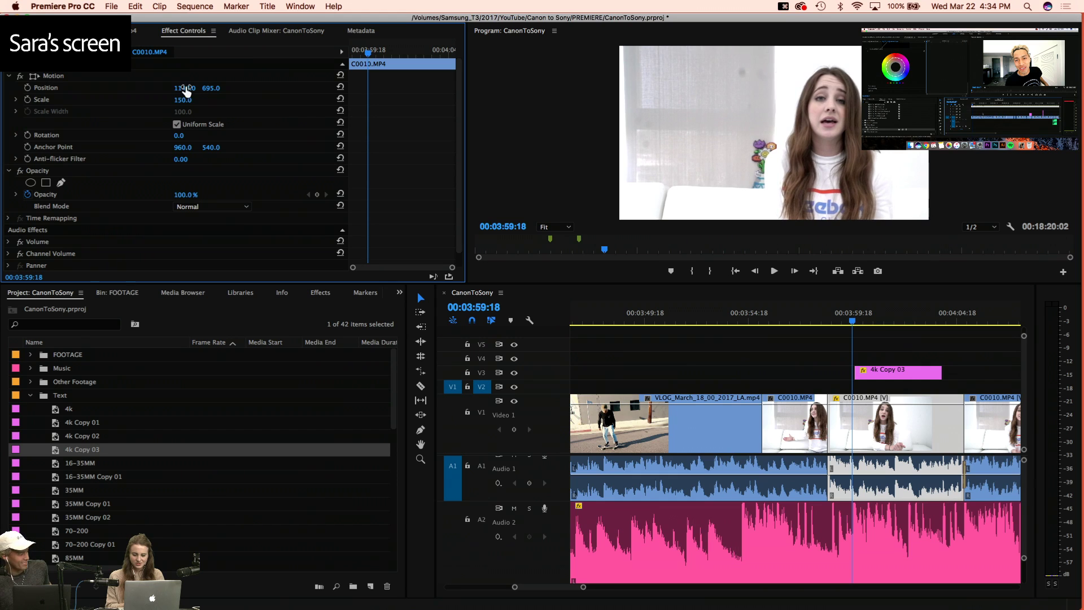
Play back the cut into the reframed close-up and the title's entrance from 00:03:58:06
left_click(821, 323)
key("space")
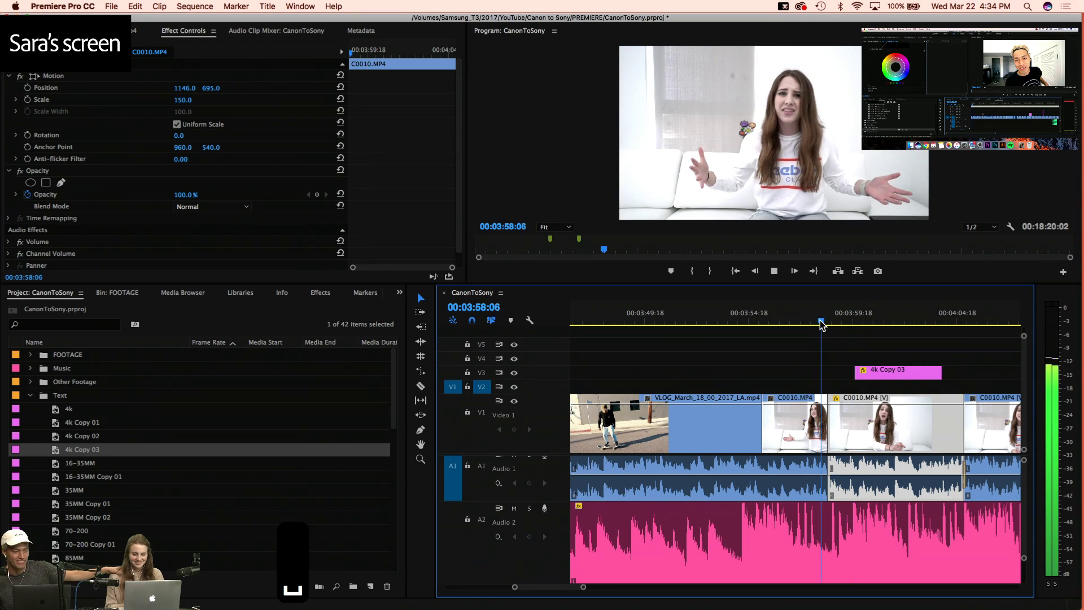
key("space")
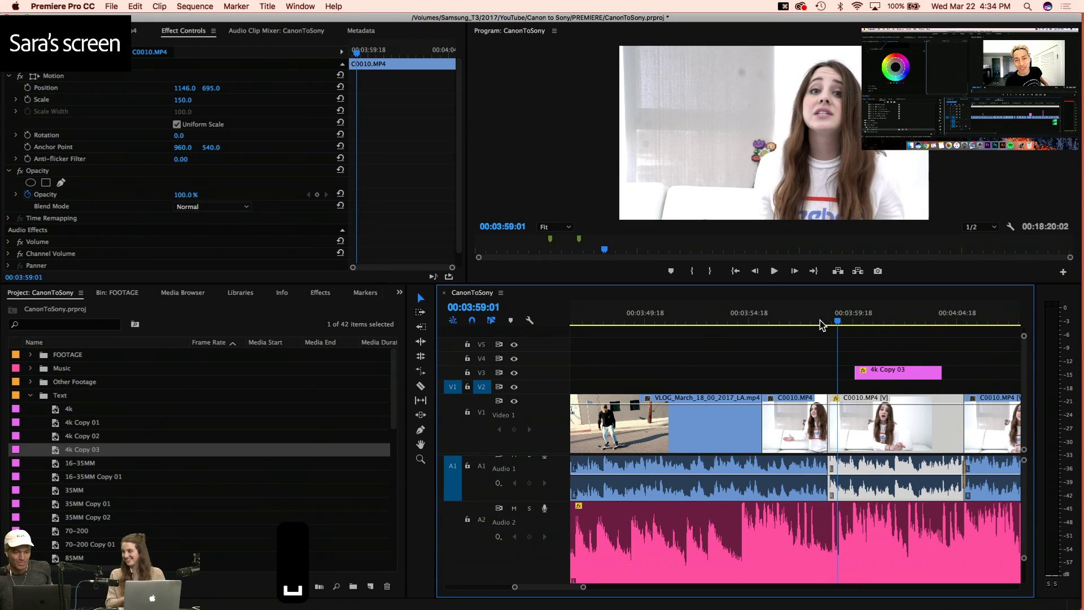
key("space")
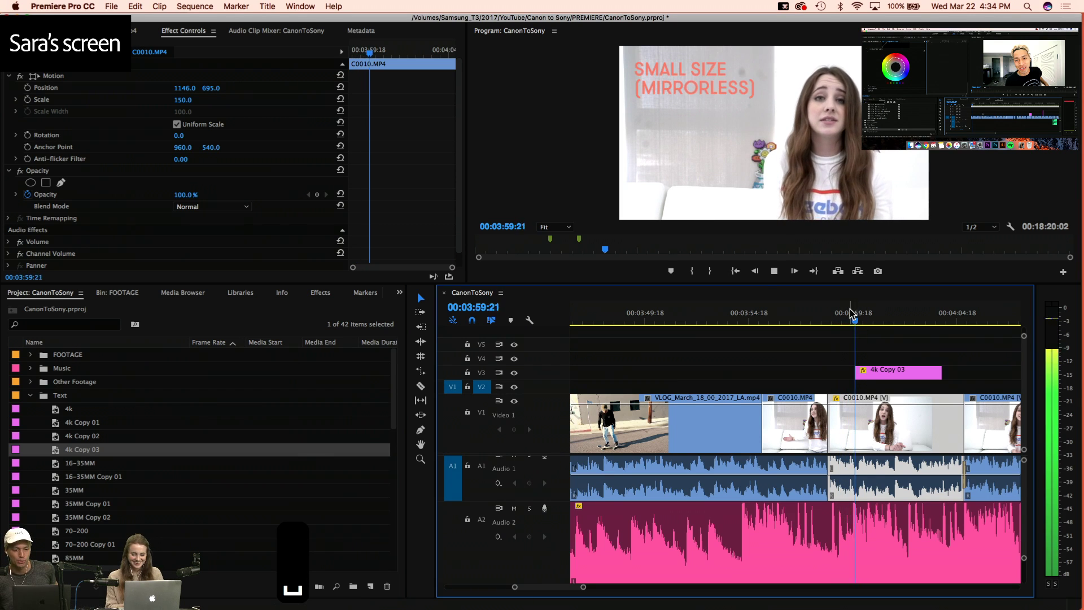
left_click(817, 319)
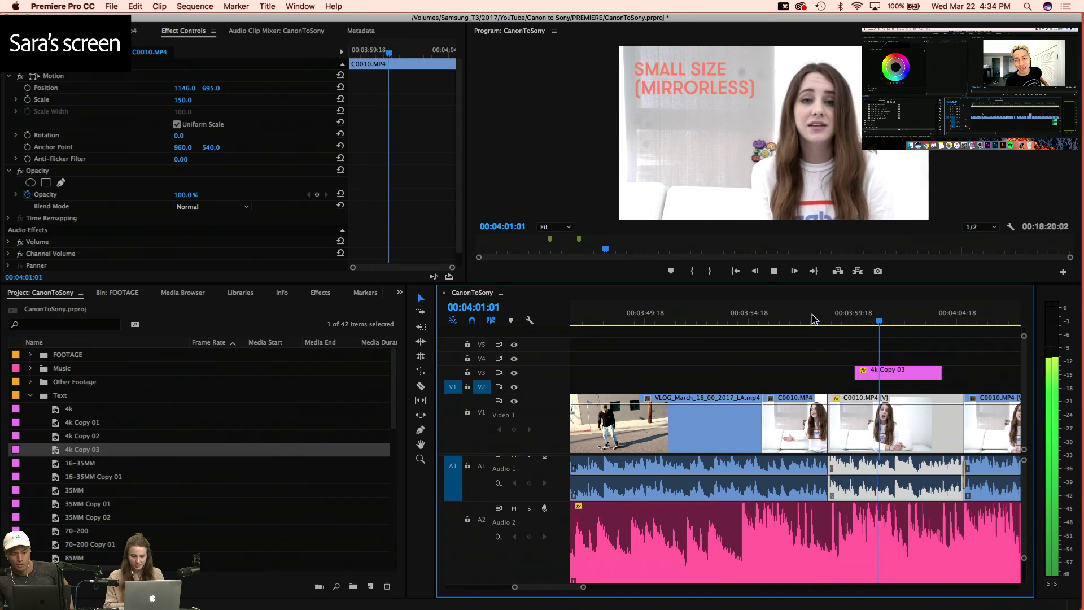
Extend the SMALL SIZE title's start slightly earlier and trim its end back to 00:04:02:04
key("space")
left_click_drag(856, 371, 849, 370)
left_click(824, 318)
key("space")
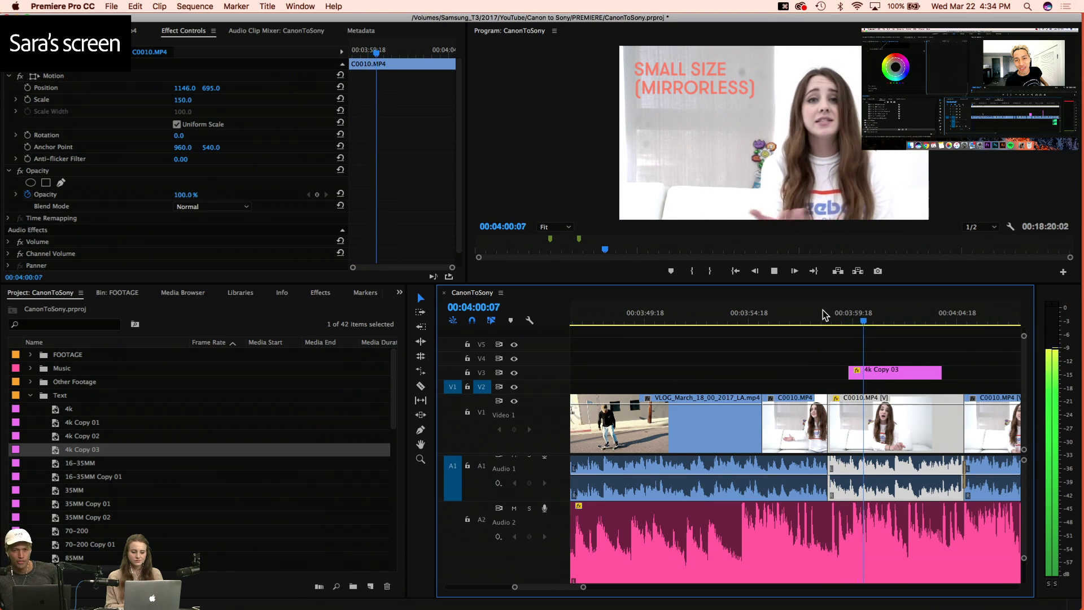
key("space")
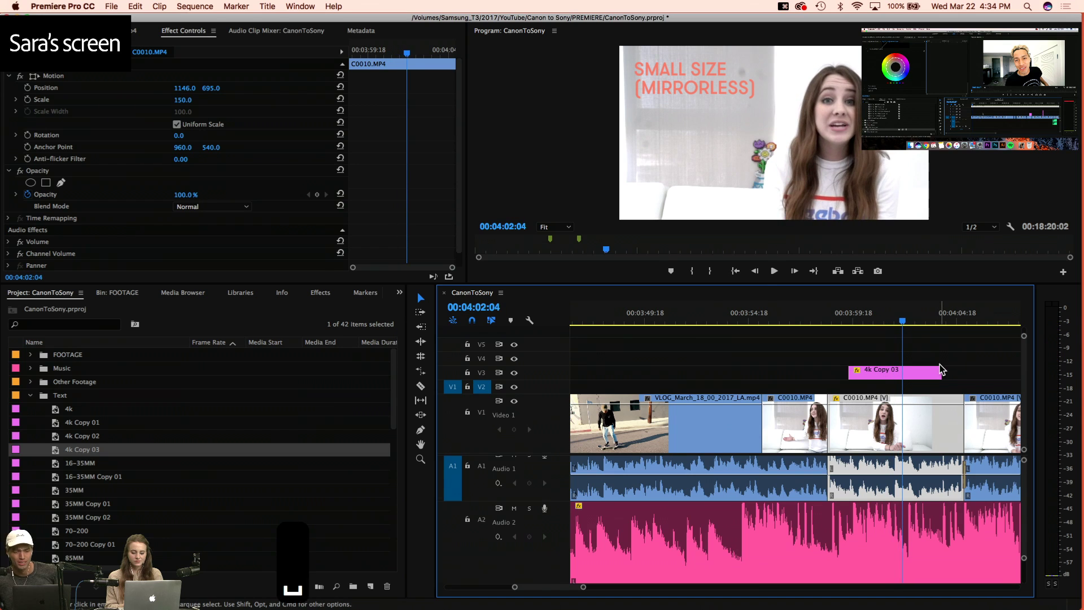
left_click(942, 371)
left_click_drag(921, 371, 903, 370)
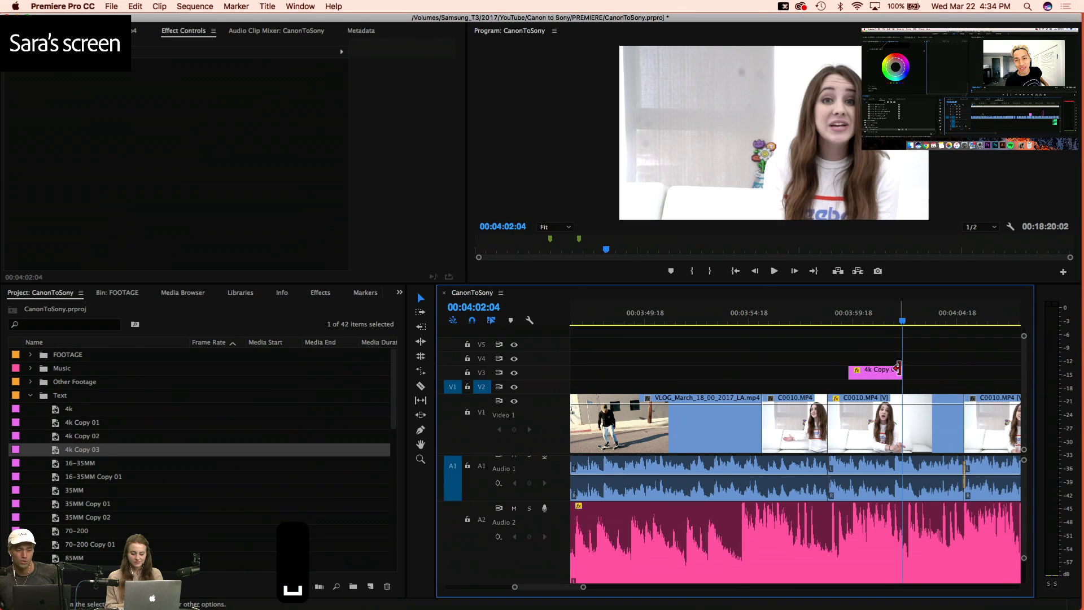
Play the sequence onward from the title's end to 00:04:07:23
key("space")
key("minus")
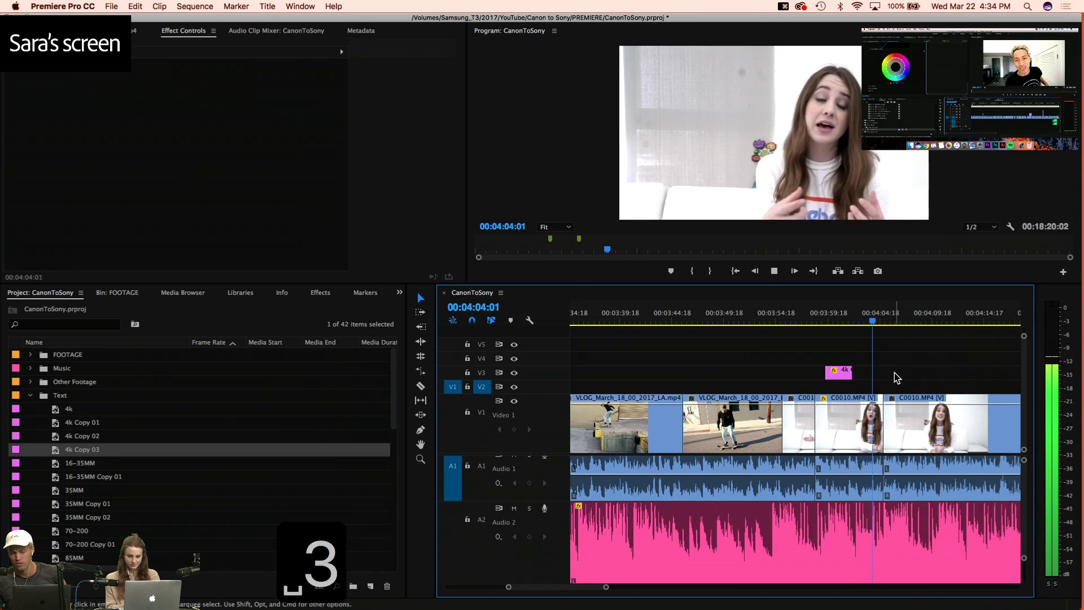
key("equal")
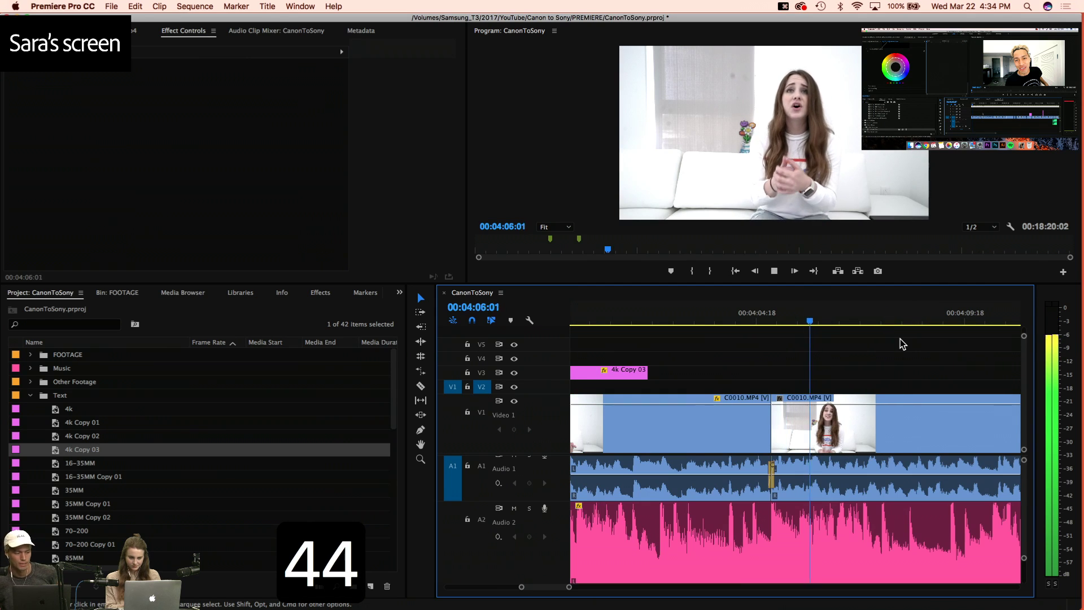
key("minus")
key("minus")
key("space")
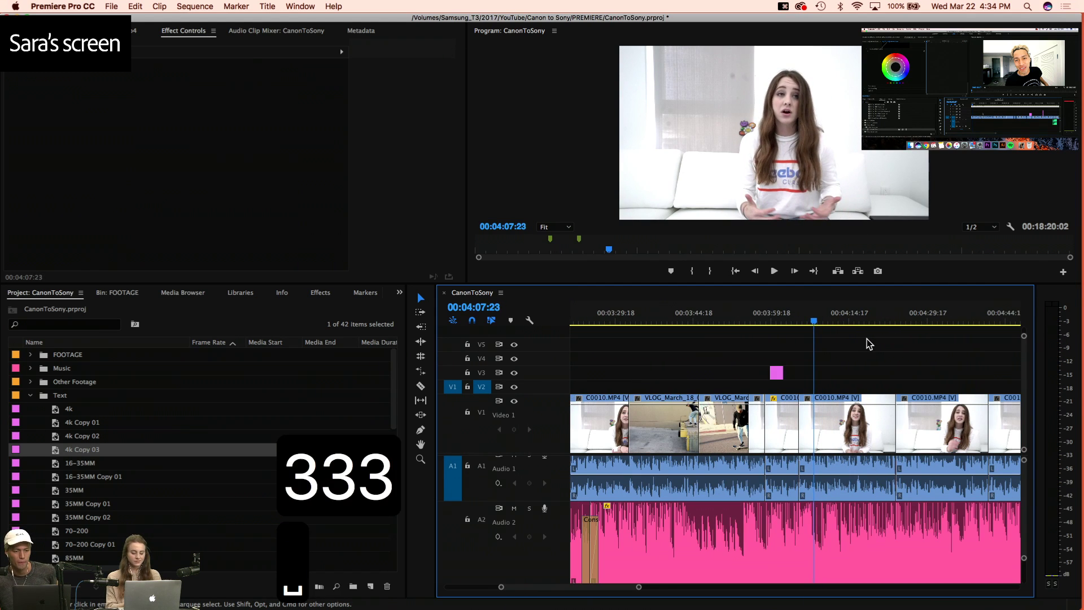
Save the CanonToSony project
key("super+s")
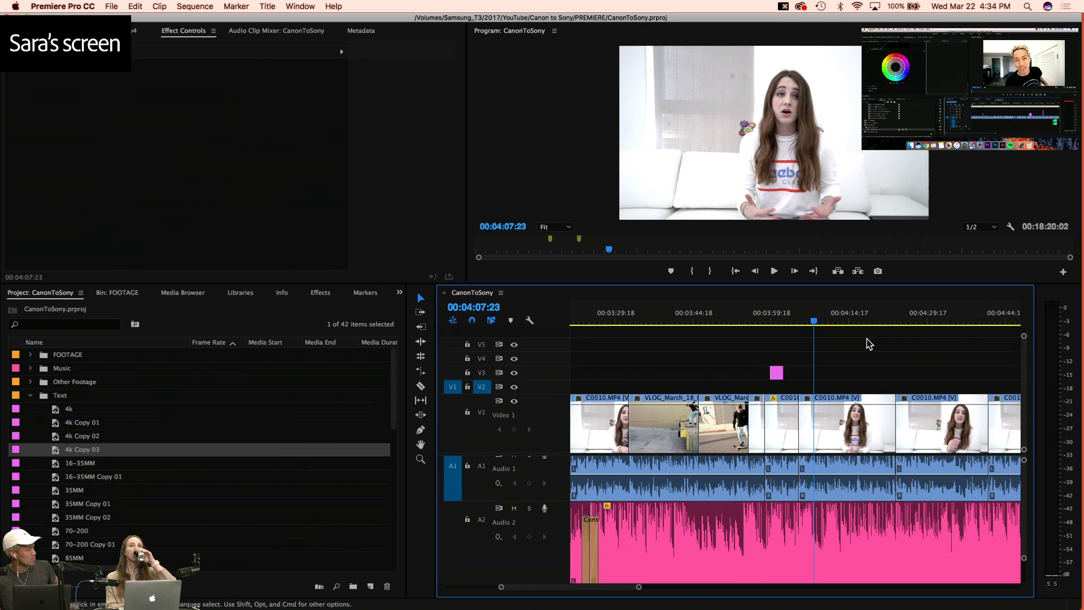
key("super+s")
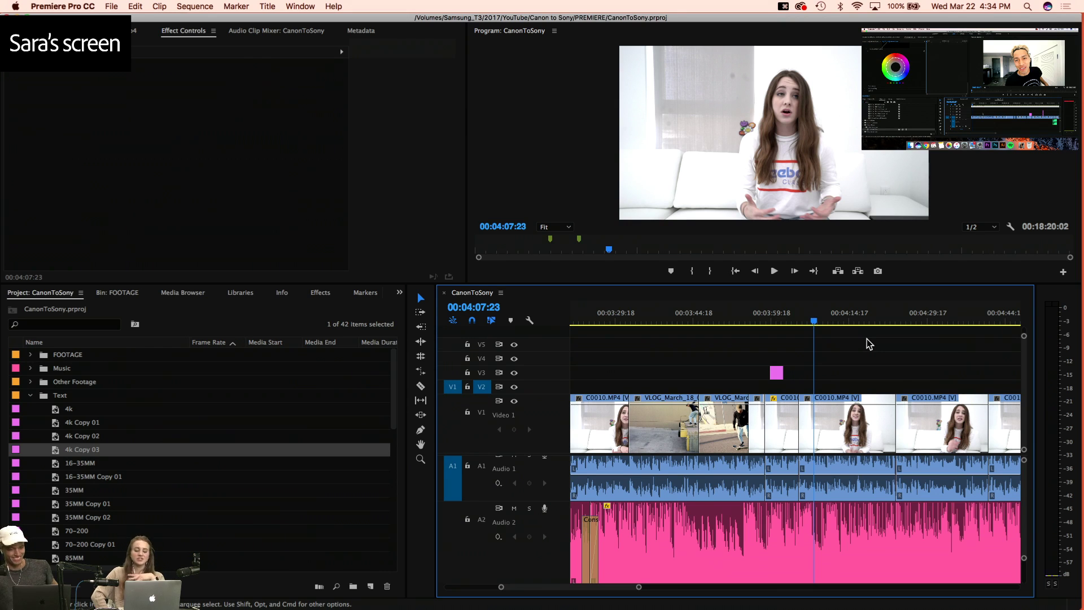
key("super+s")
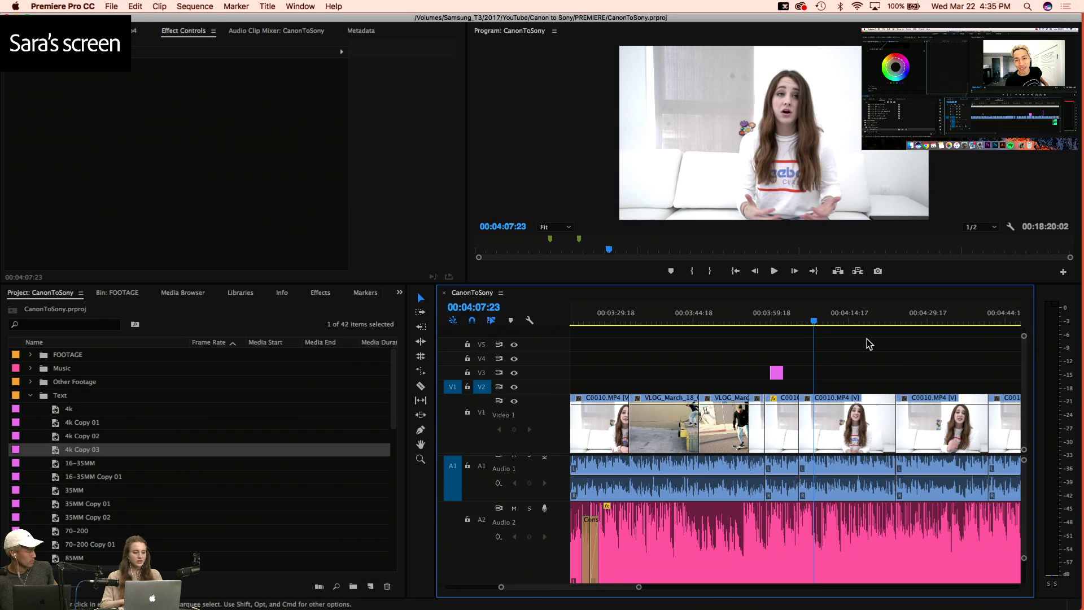
Search the keyboard shortcuts for Q, review the matching commands and their assignments, and close the shortcut settings
left_click(63, 6)
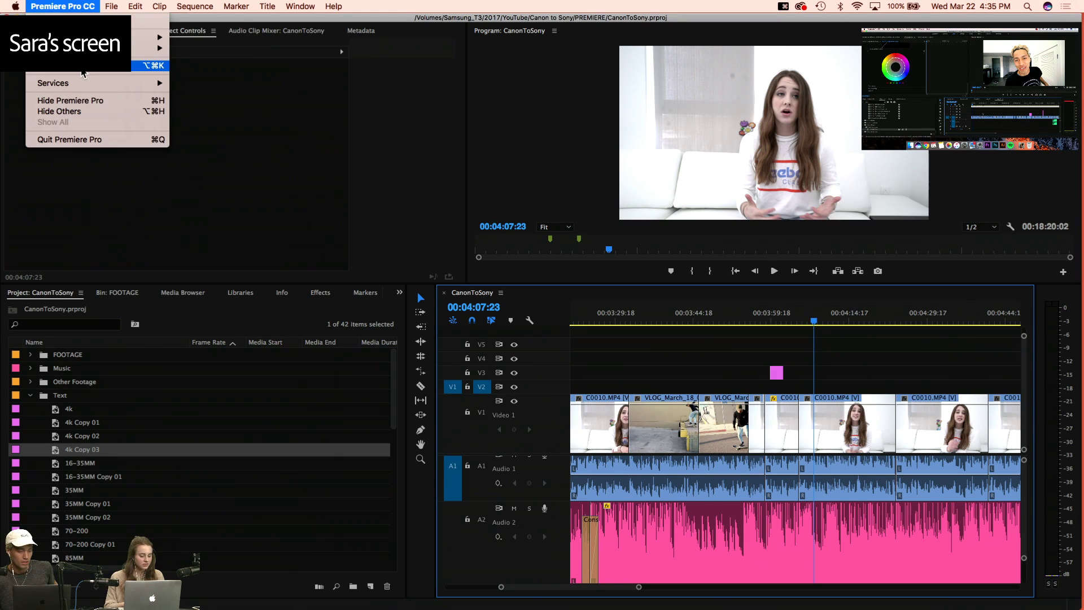
left_click(631, 416)
left_click(224, 375)
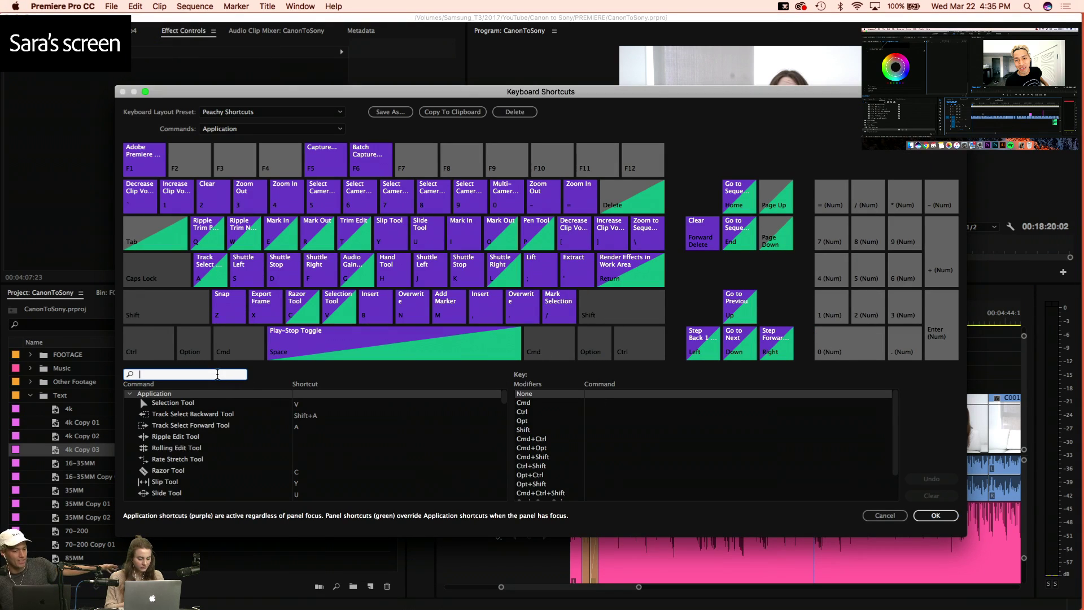
type("q")
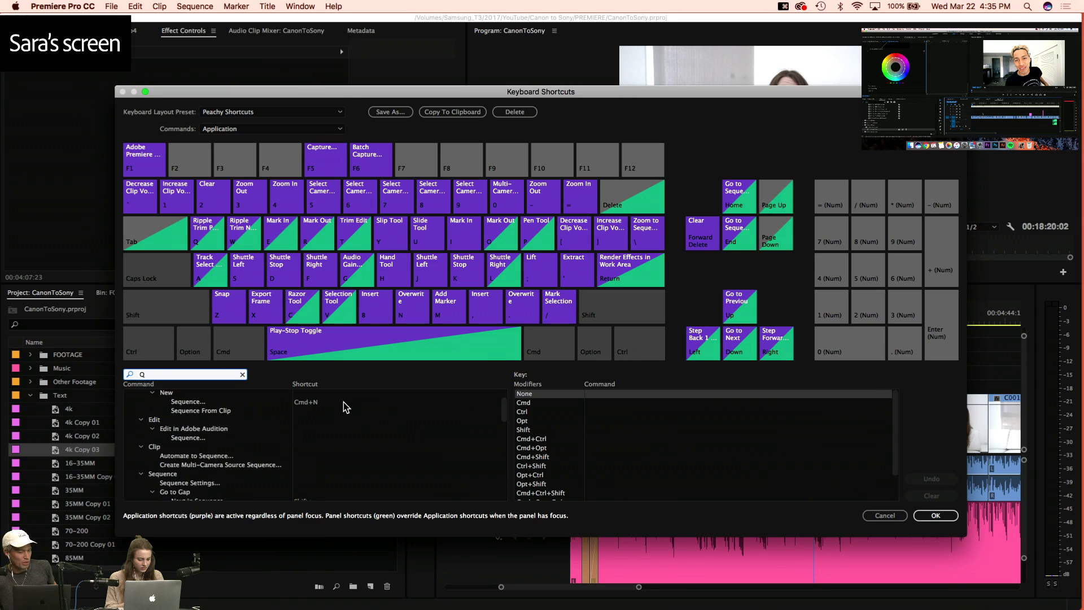
scroll(343, 402, "down", 10)
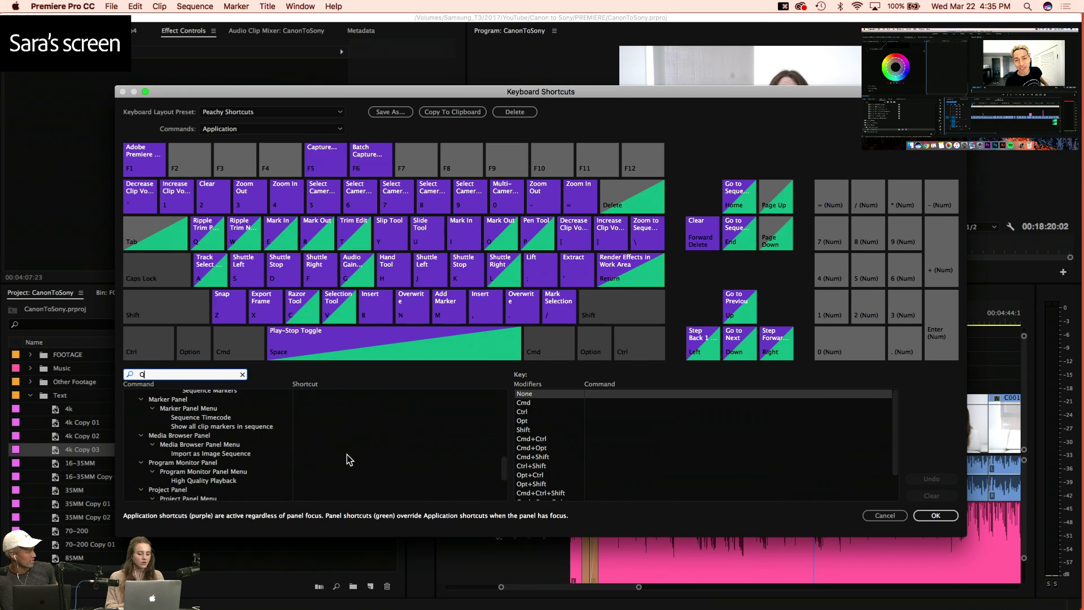
scroll(349, 459, "up", 3)
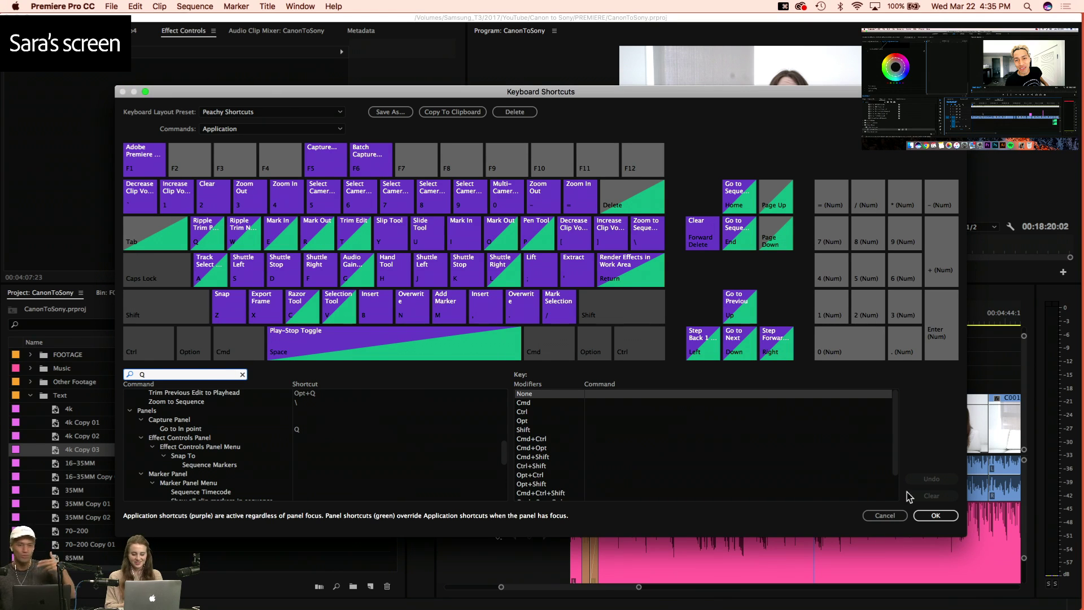
left_click(938, 515)
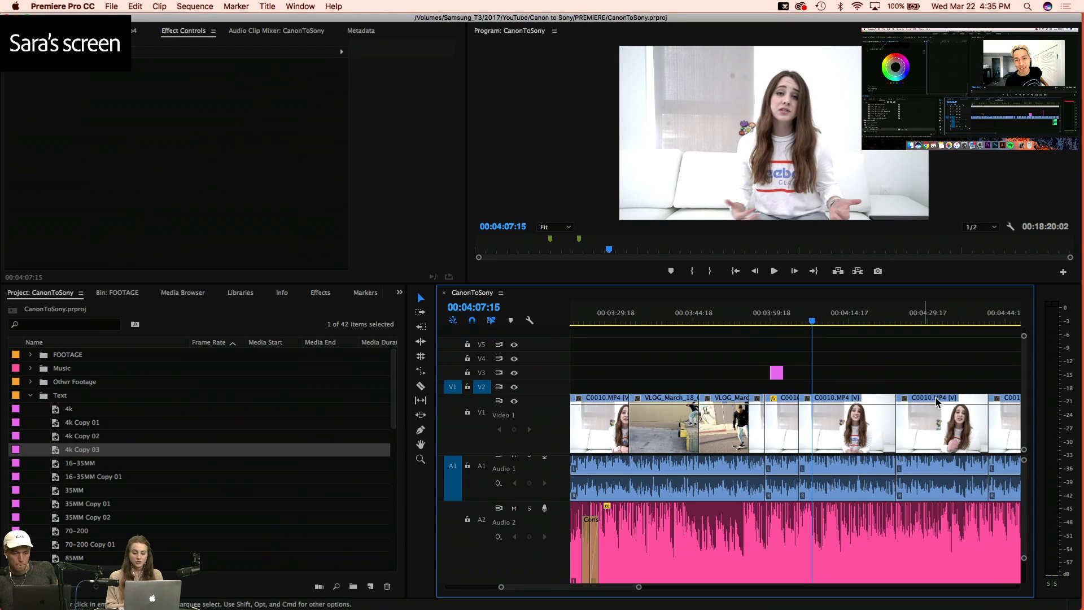
key("minus")
key("minus")
key("minus")
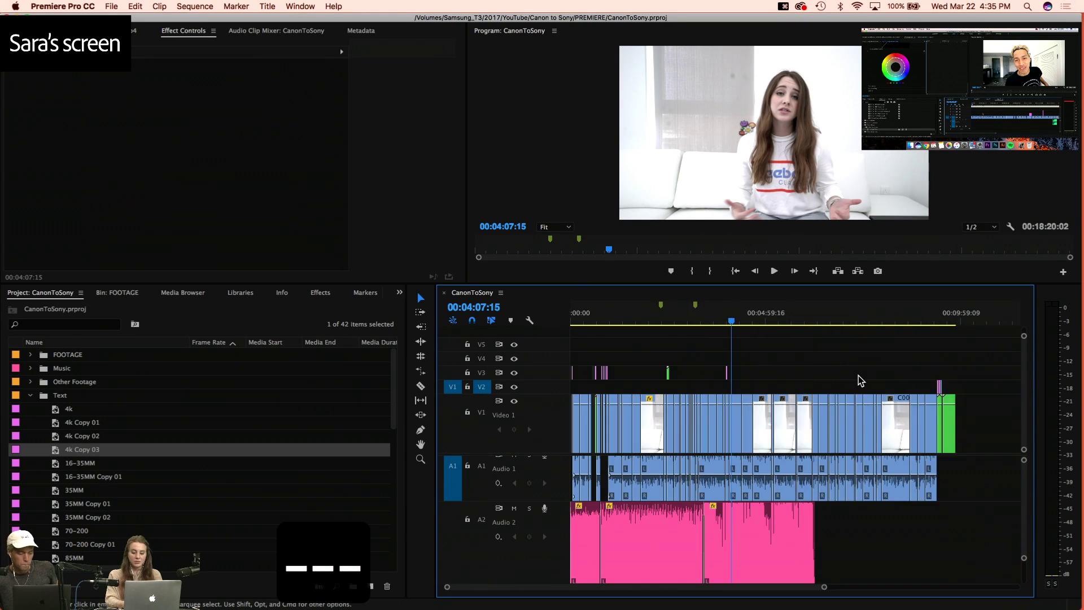
key("equal")
key("equal")
key("equal")
key("equal")
key("minus")
key("minus")
key("minus")
key("minus")
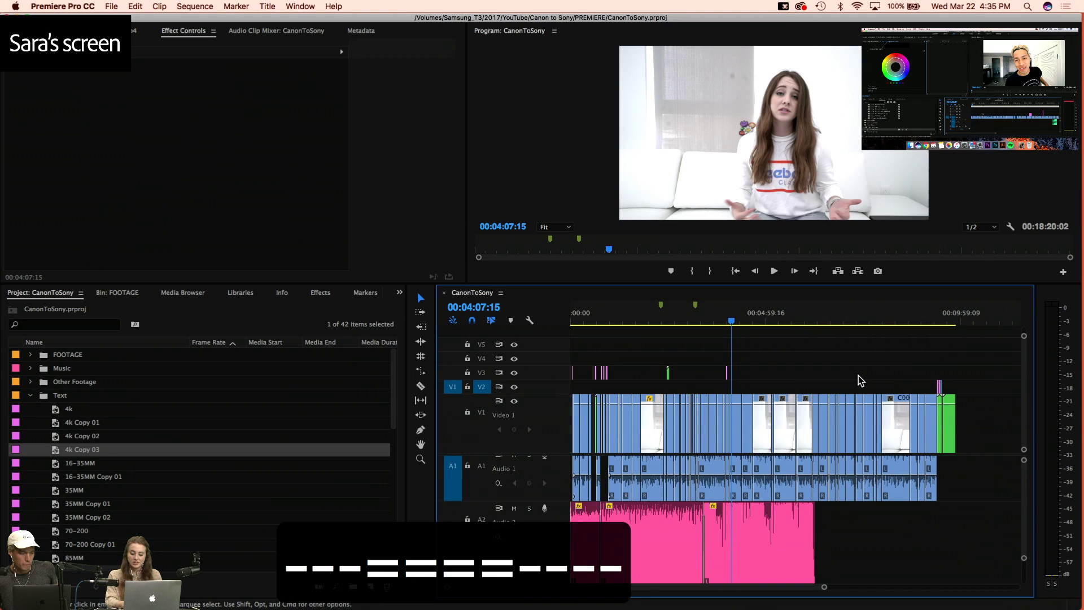
key("minus")
key("minus")
key("minus")
key("equal")
key("equal")
key("equal")
key("equal")
key("equal")
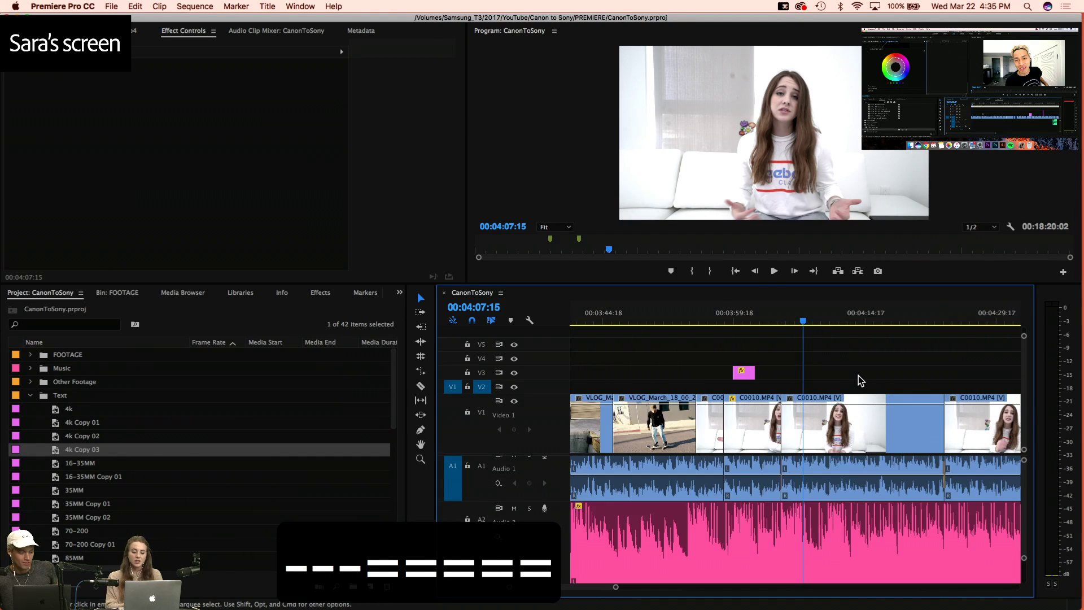
left_click(804, 315)
key("3")
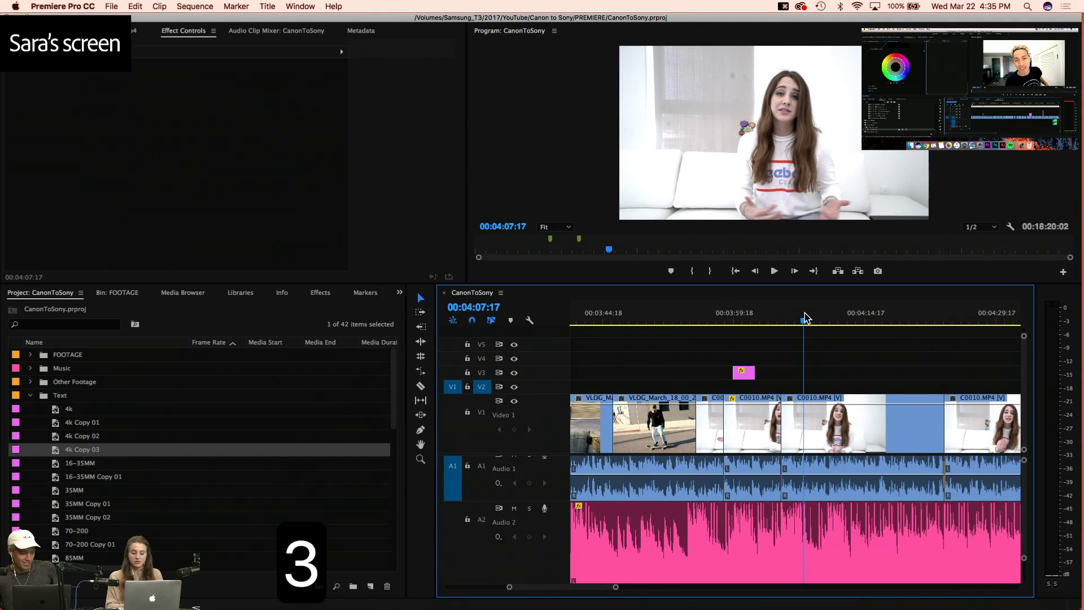
key("3")
key("3")
key("3")
key("3")
key("4")
key("4")
key("4")
key("4")
key("4")
key("4")
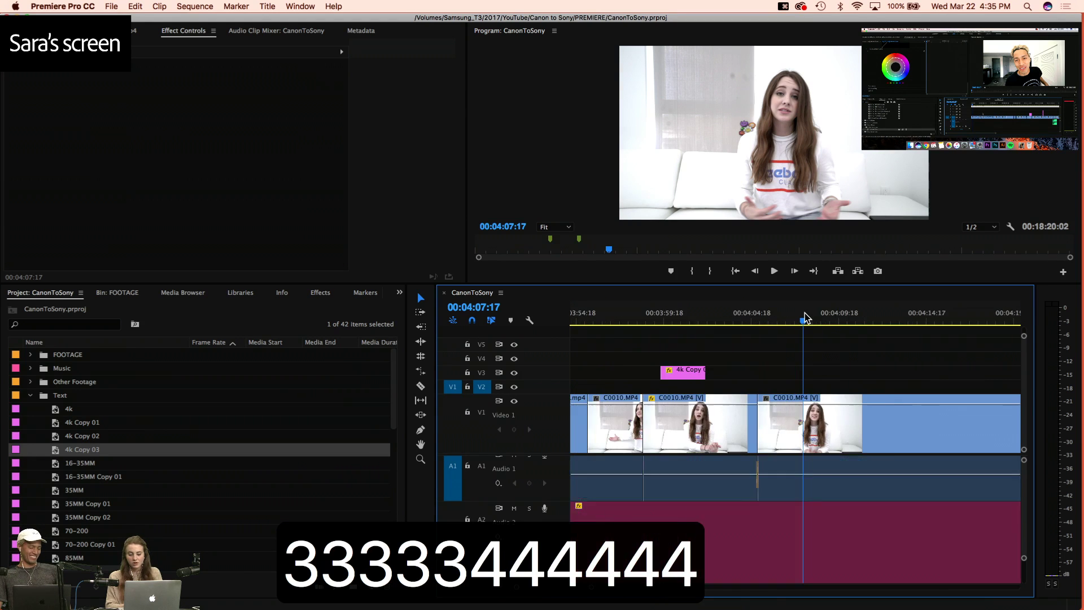
key("4")
key("3")
key("3")
key("3")
key("3")
key("4")
key("4")
key("4")
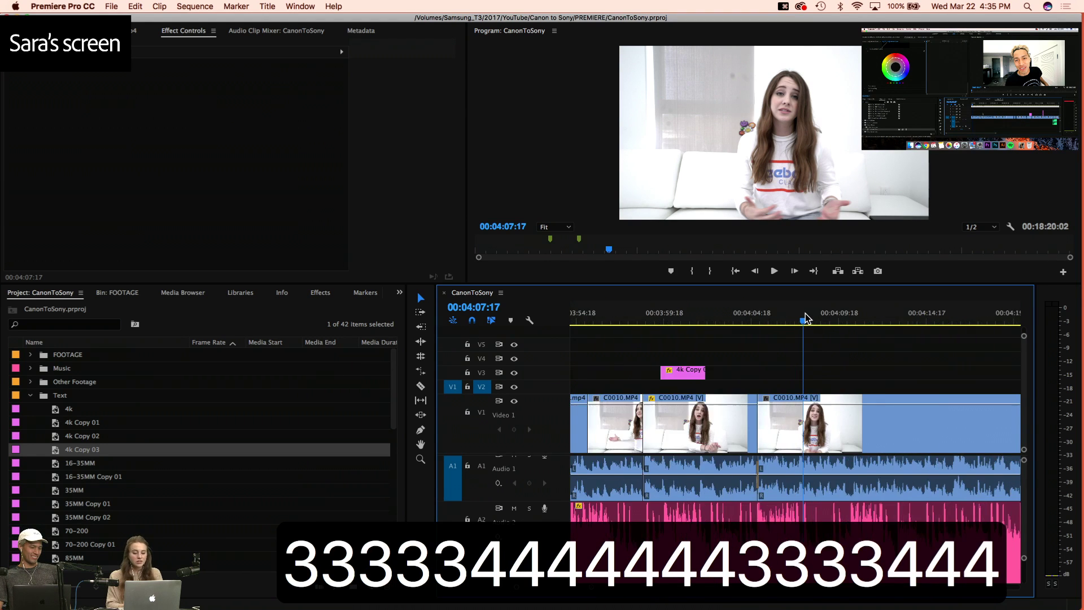
key("4")
key("3")
key("3")
left_click(791, 319)
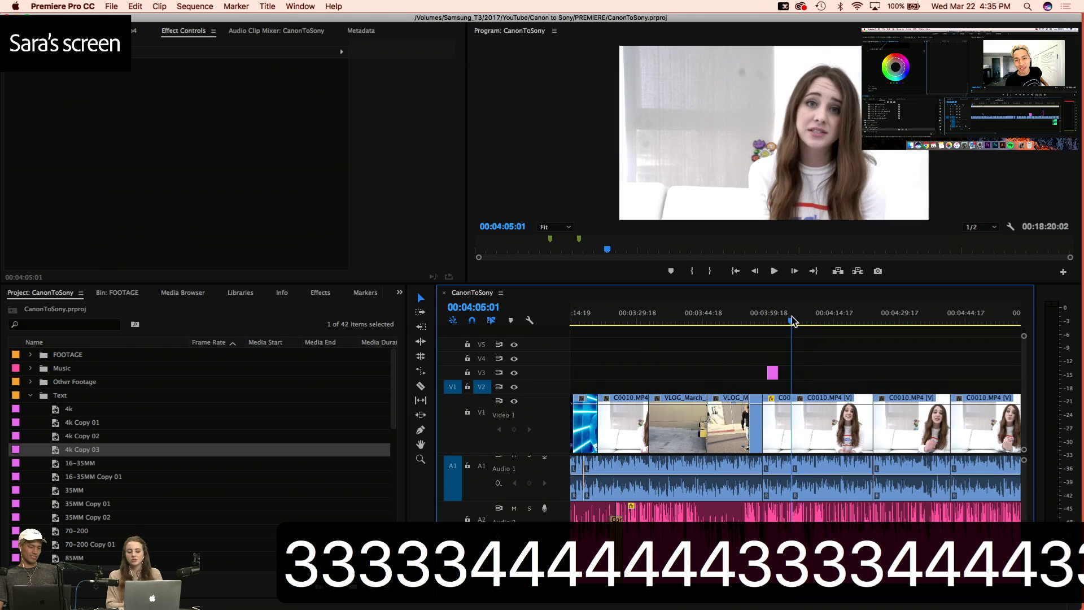
Play through the talking clips between about 00:04:04 and 00:04:27 and check the stretch following the 4k Copy 03 title
key("4")
key("4")
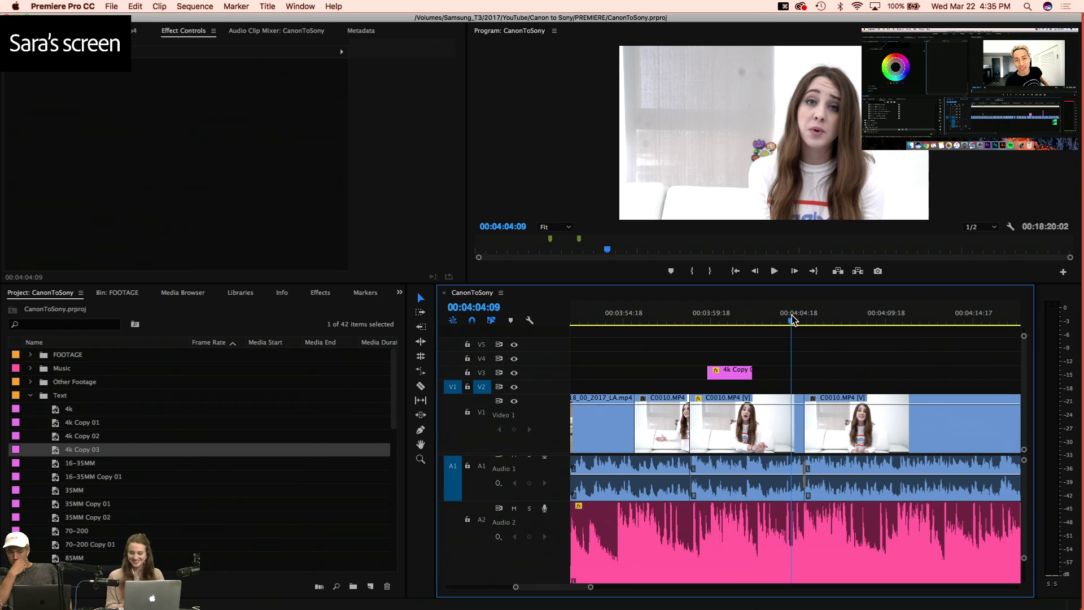
key("space")
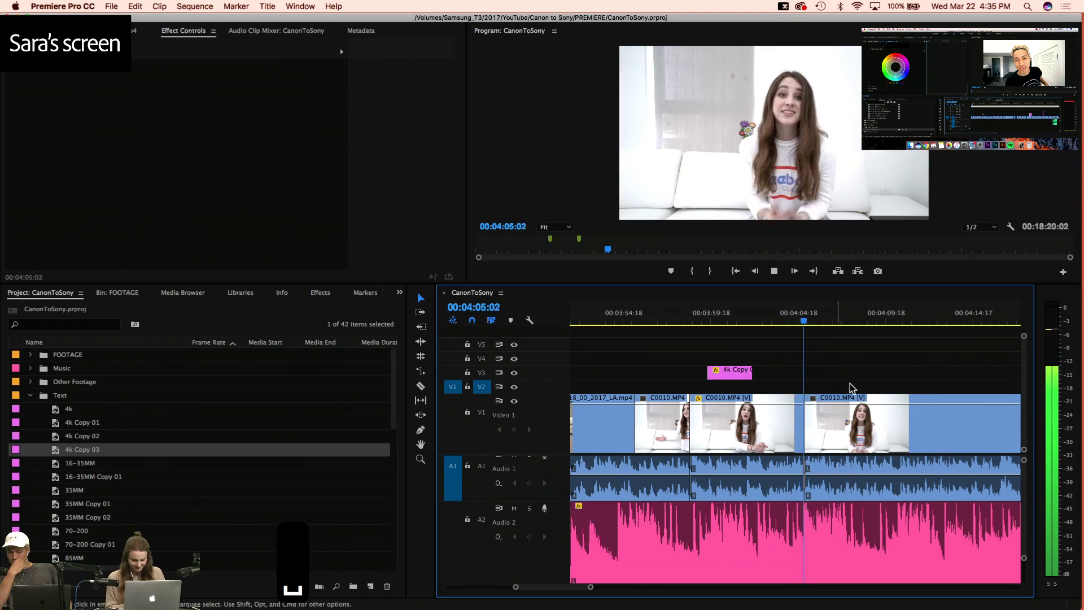
key("minus")
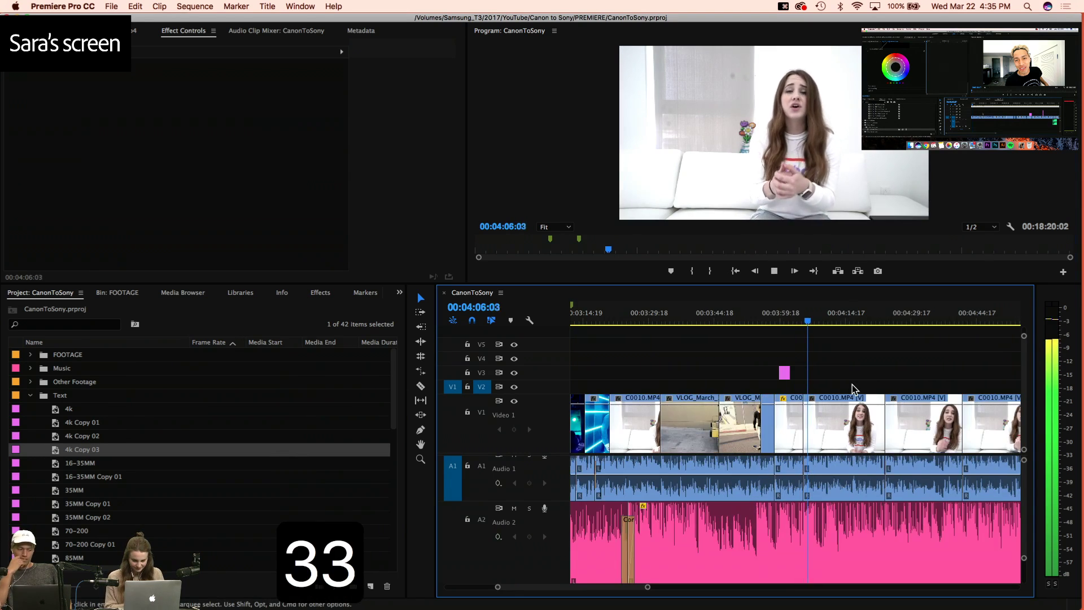
left_click(868, 320)
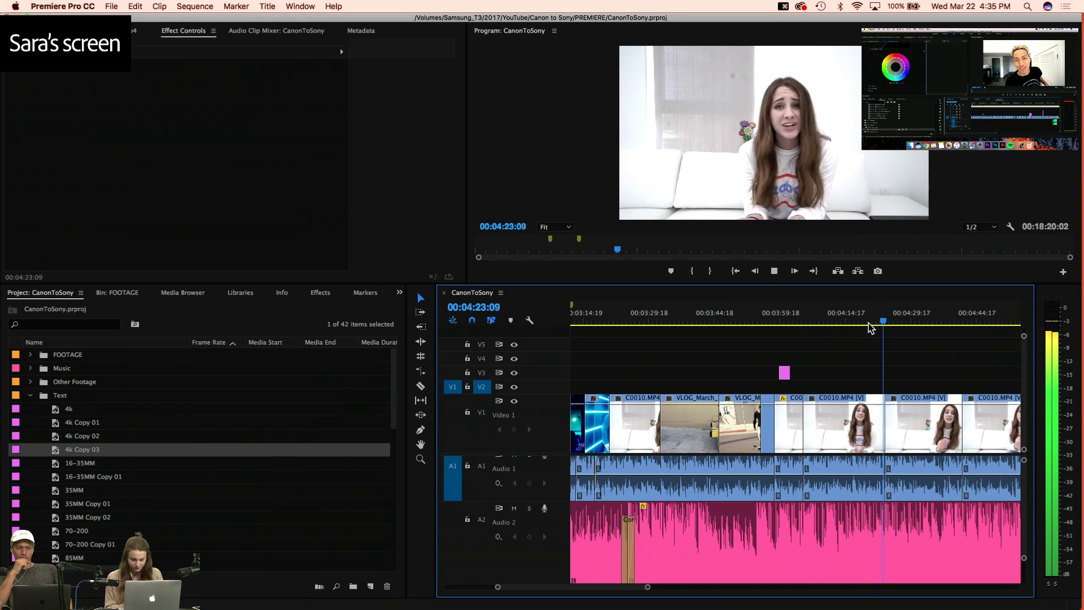
key("3")
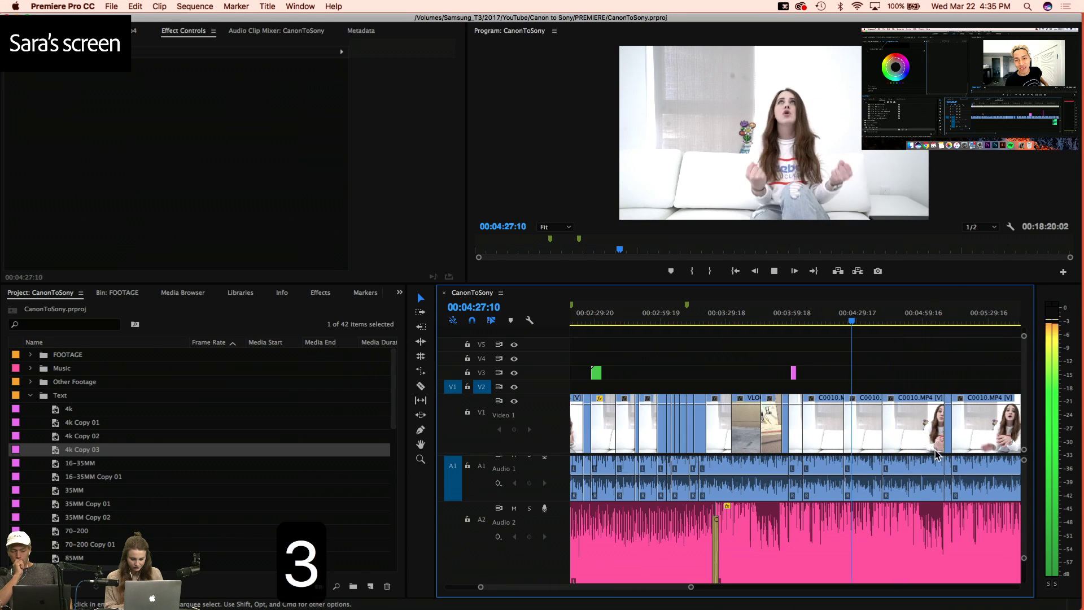
key("space")
key("4")
key("4")
left_click_drag(828, 316, 703, 315)
key("4")
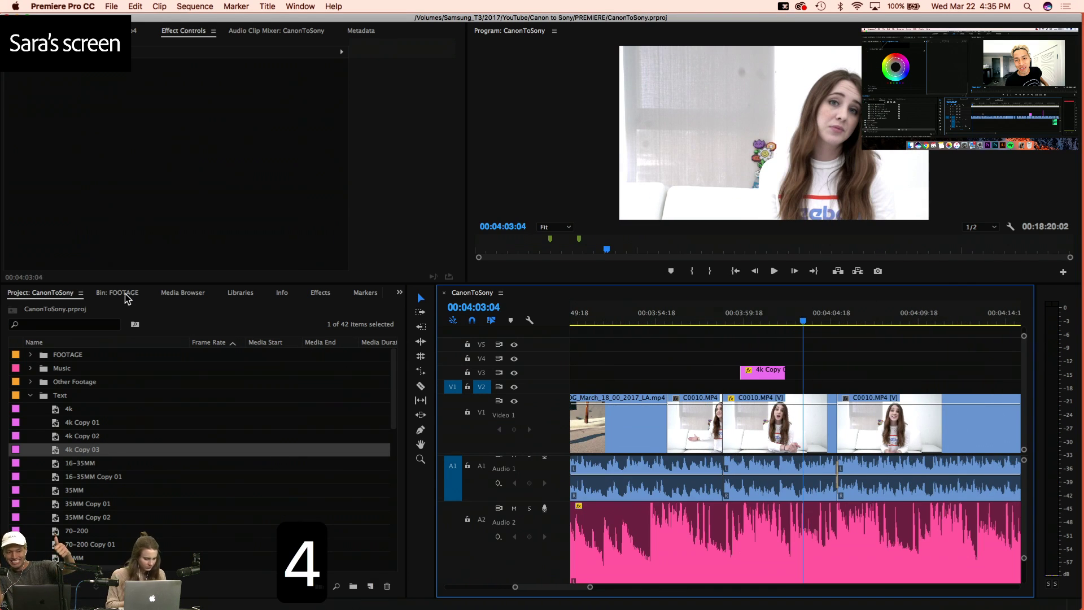
Load C0011.MP4 from the FOOTAGE bin as the source clip and mark an in point near 01:16:09, where the camera is handled
double_click(157, 356)
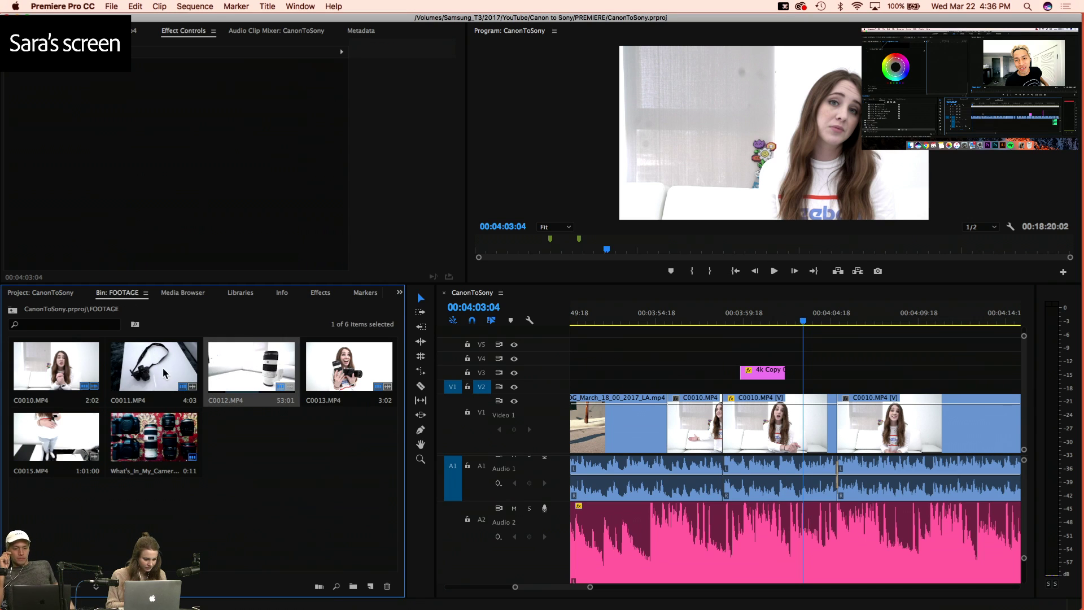
double_click(154, 366)
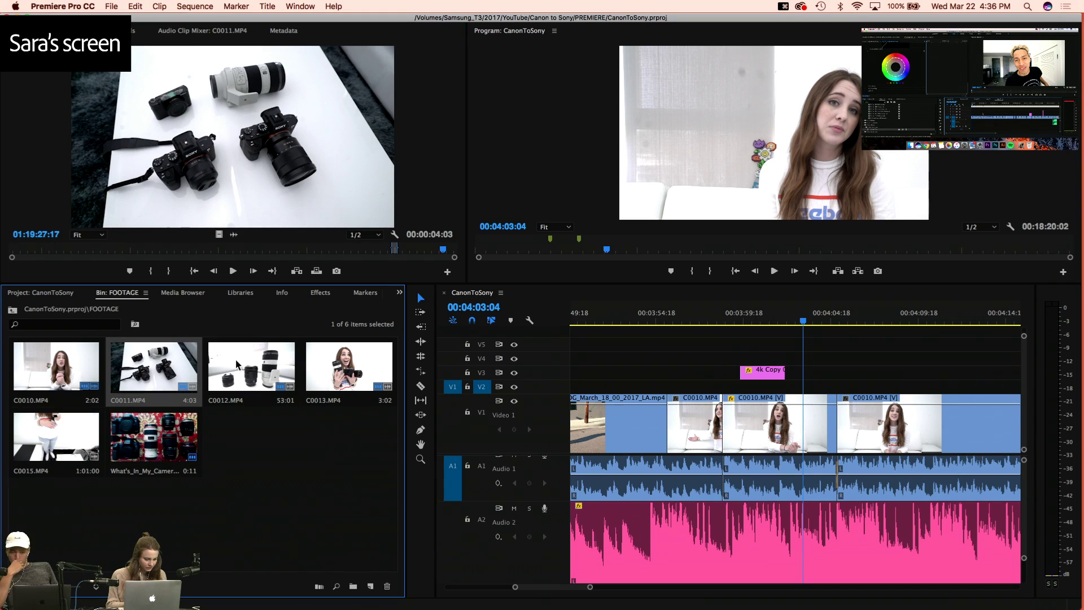
double_click(96, 371)
double_click(171, 364)
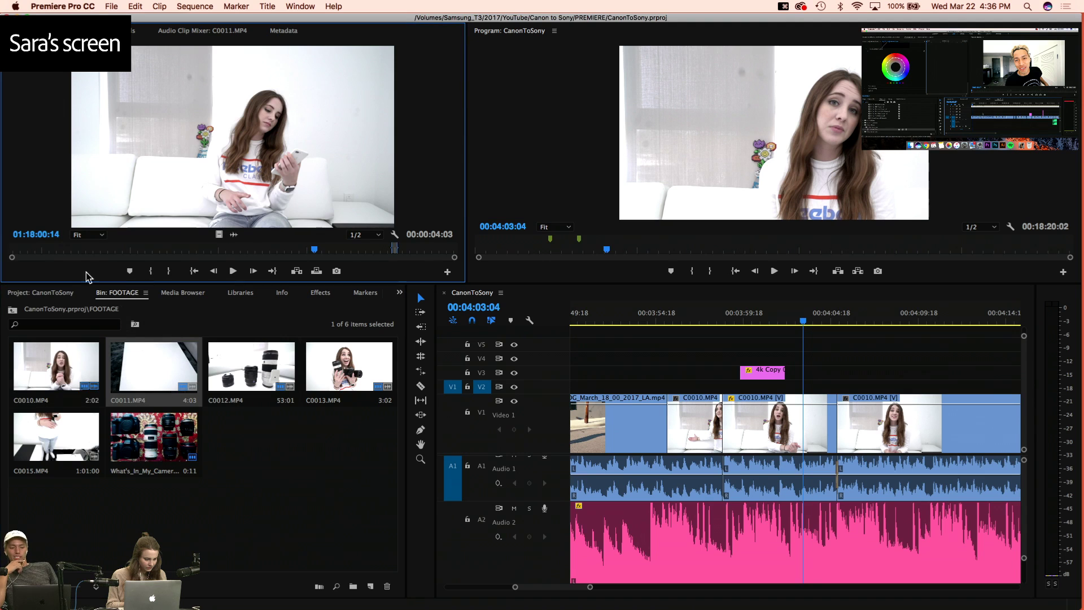
left_click_drag(28, 244, 151, 256)
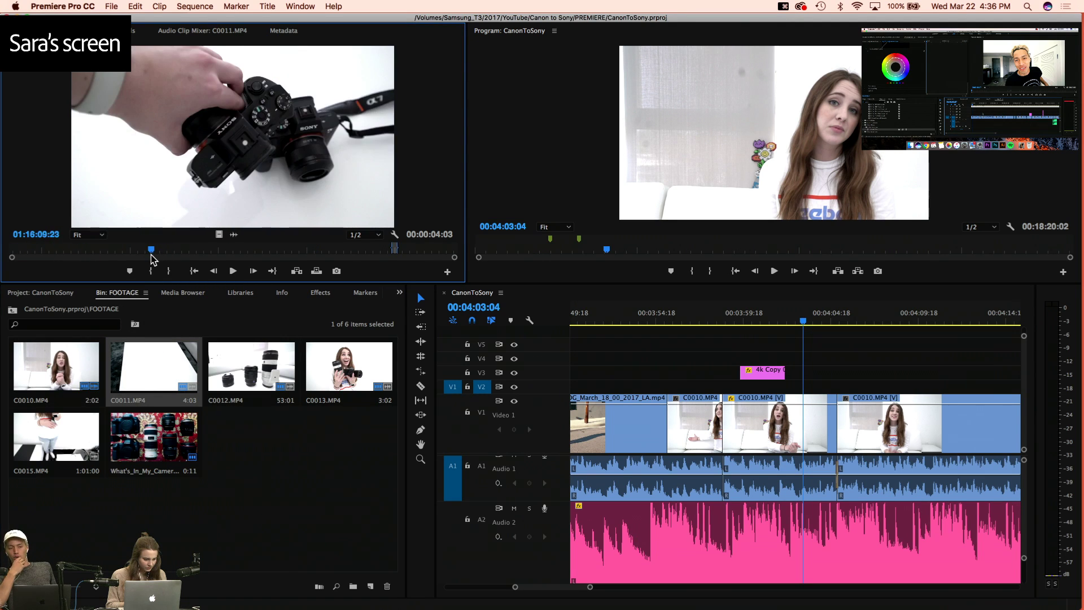
key("i")
key("space")
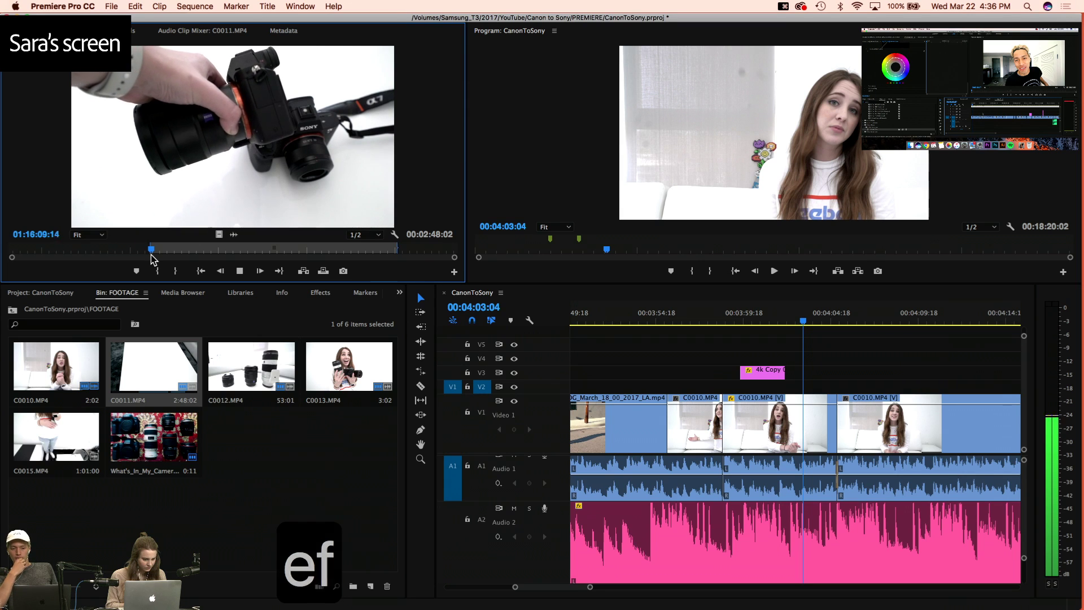
Refine the C0011.MP4 selection by marking its in point at 01:16:12:20 and its out point at 01:16:16:18
key("d")
key("e")
key("f")
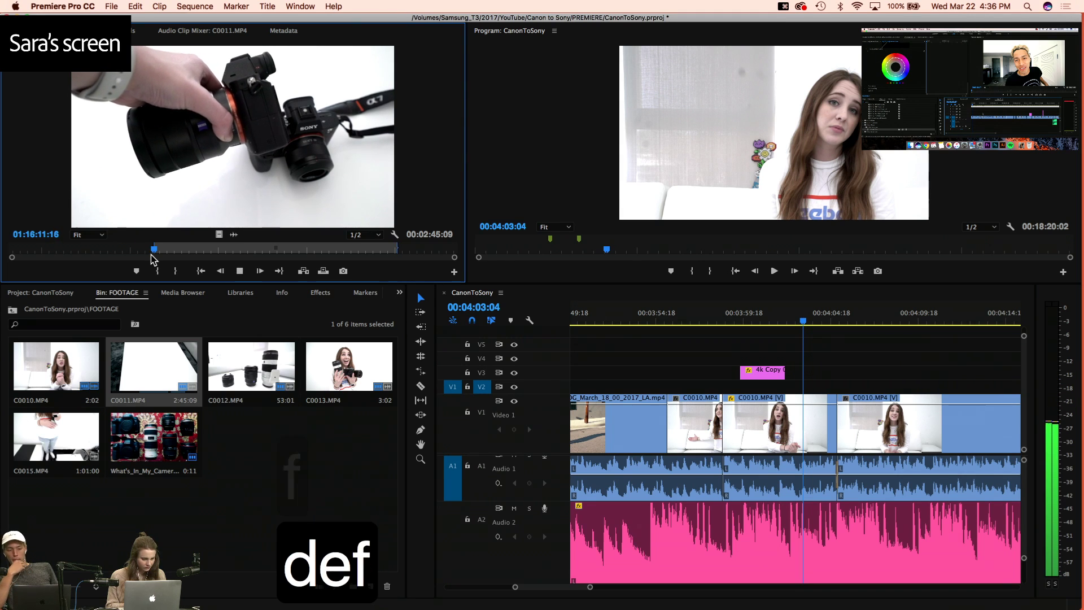
key("f")
key("d")
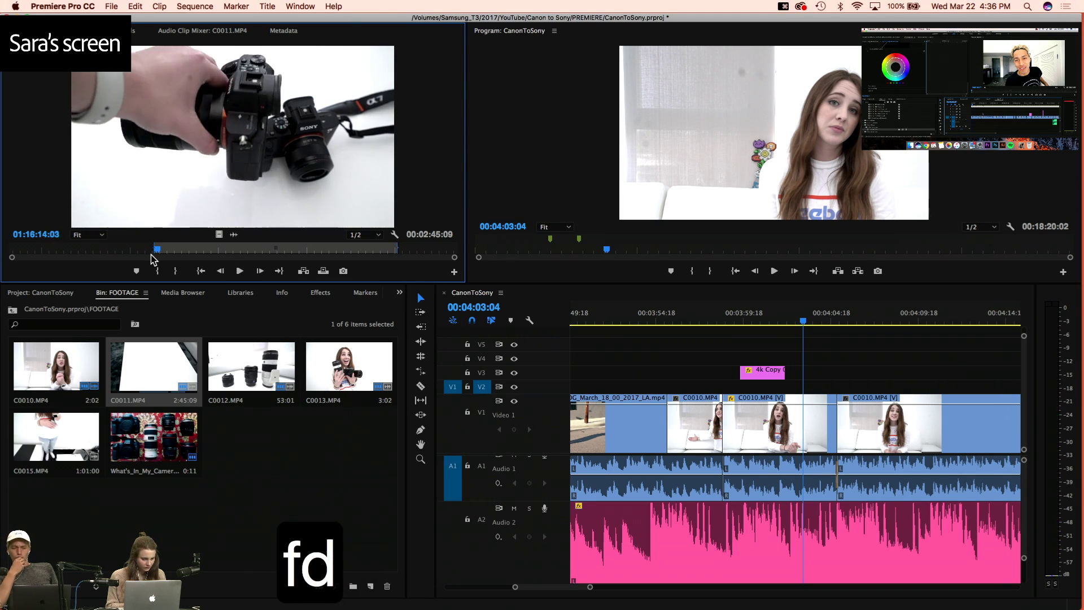
key("s")
key("d")
key("e")
key("f")
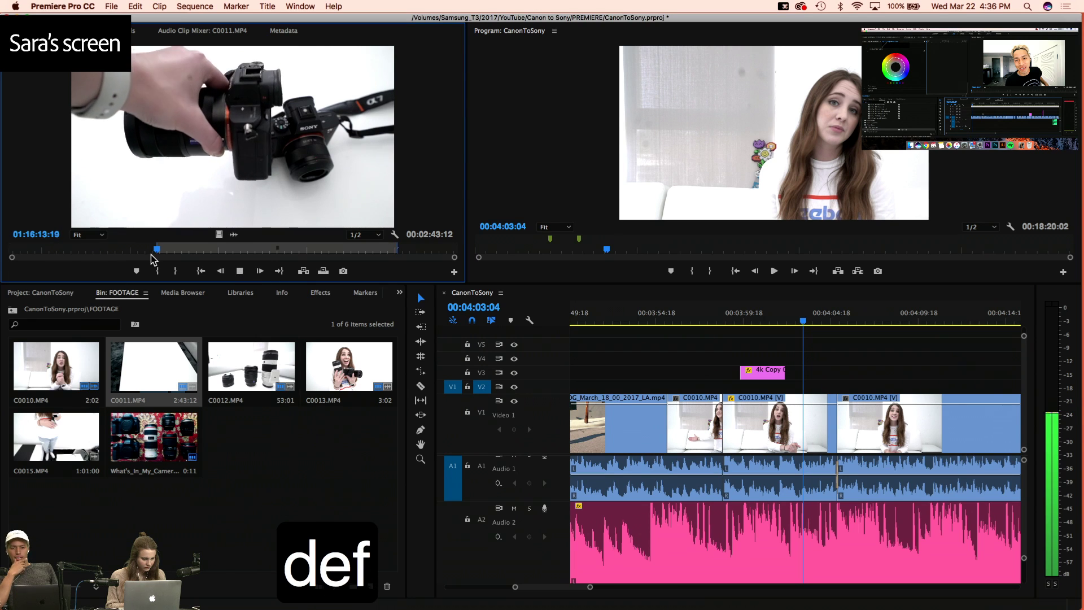
key("s")
key("s")
key("d")
key("s")
key("d")
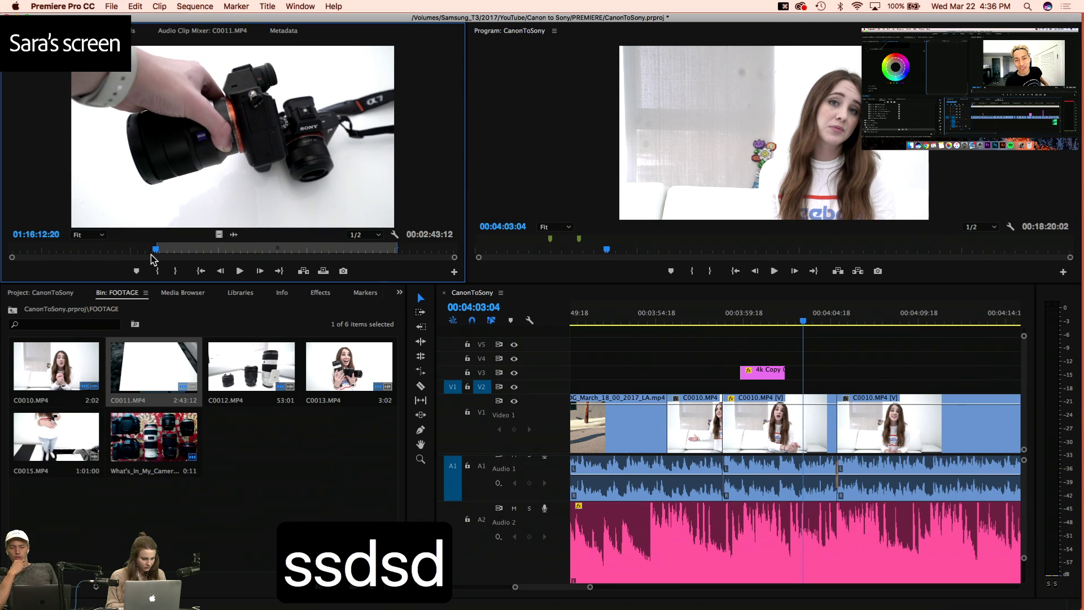
key("e")
key("f")
key("f")
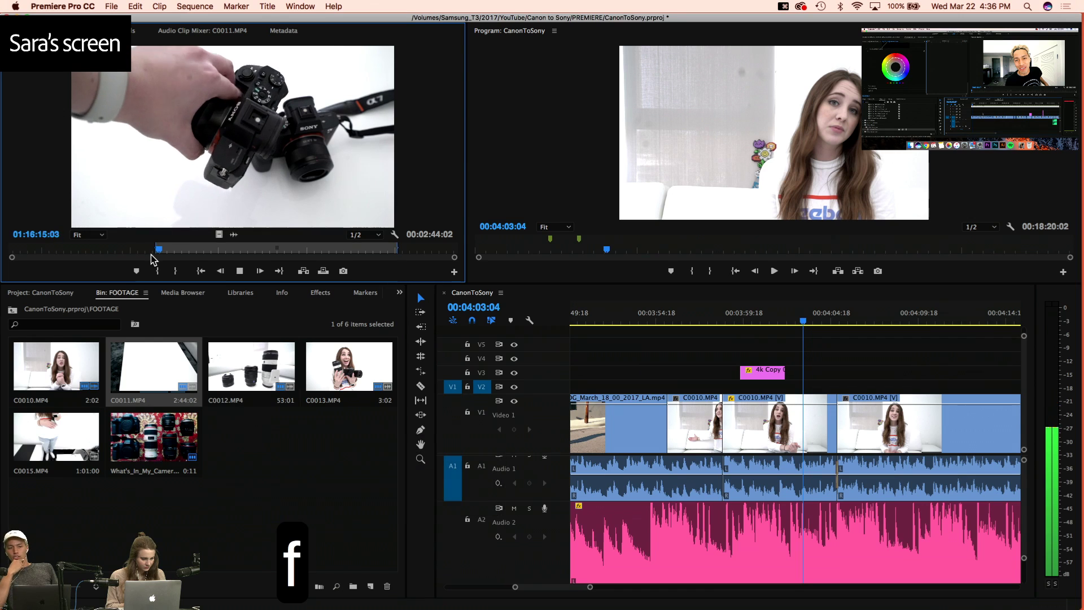
key("d")
key("r")
Place only the video of the marked C0011.MP4 range on V3 directly after the 4k Copy 03 title and preview it
left_click_drag(217, 233, 806, 382)
left_click(782, 315)
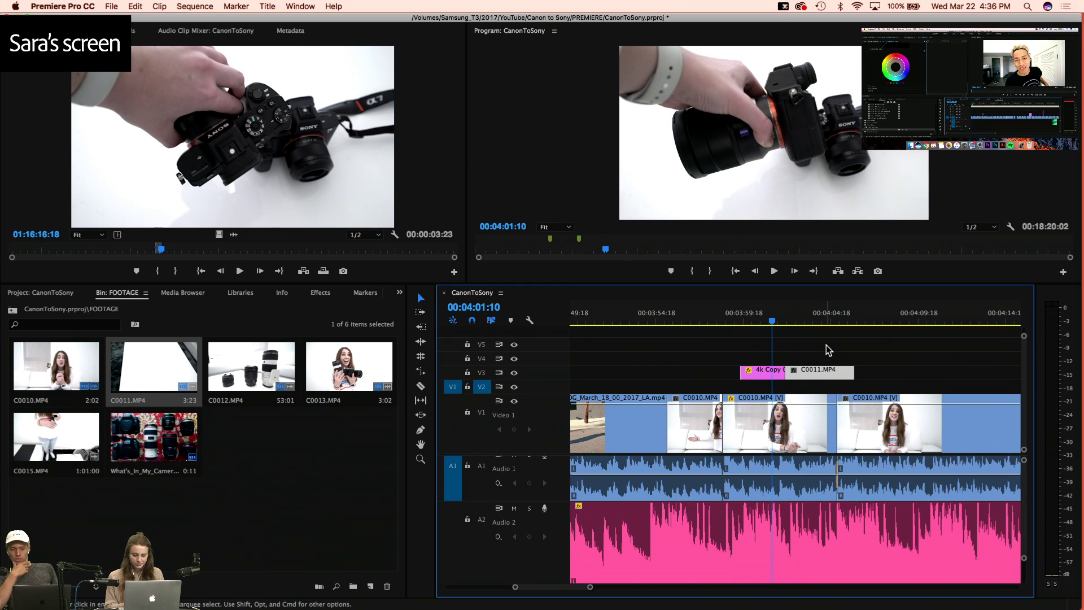
key("space")
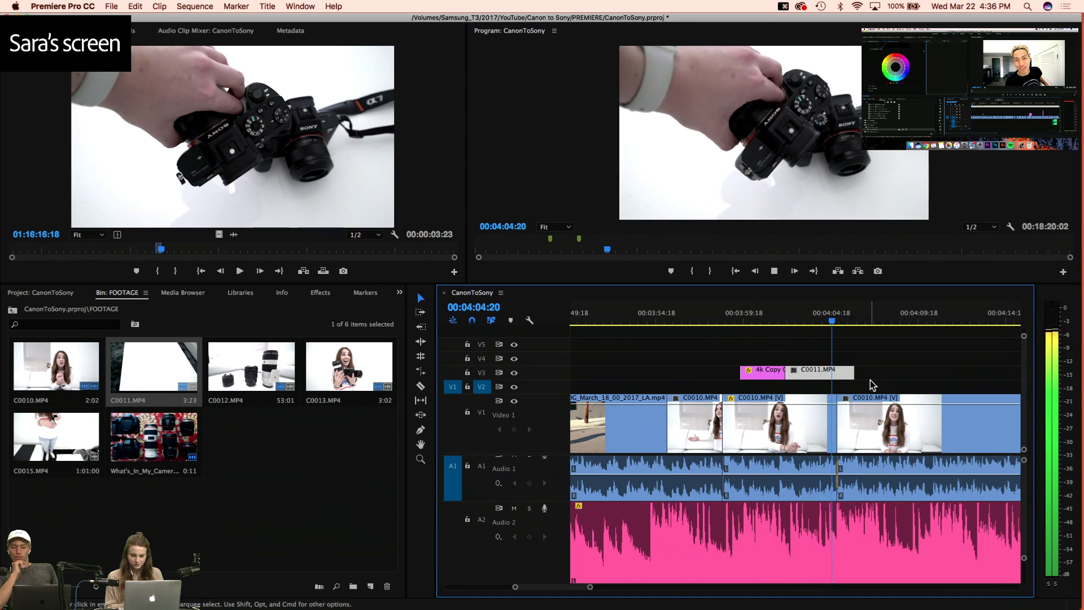
key("space")
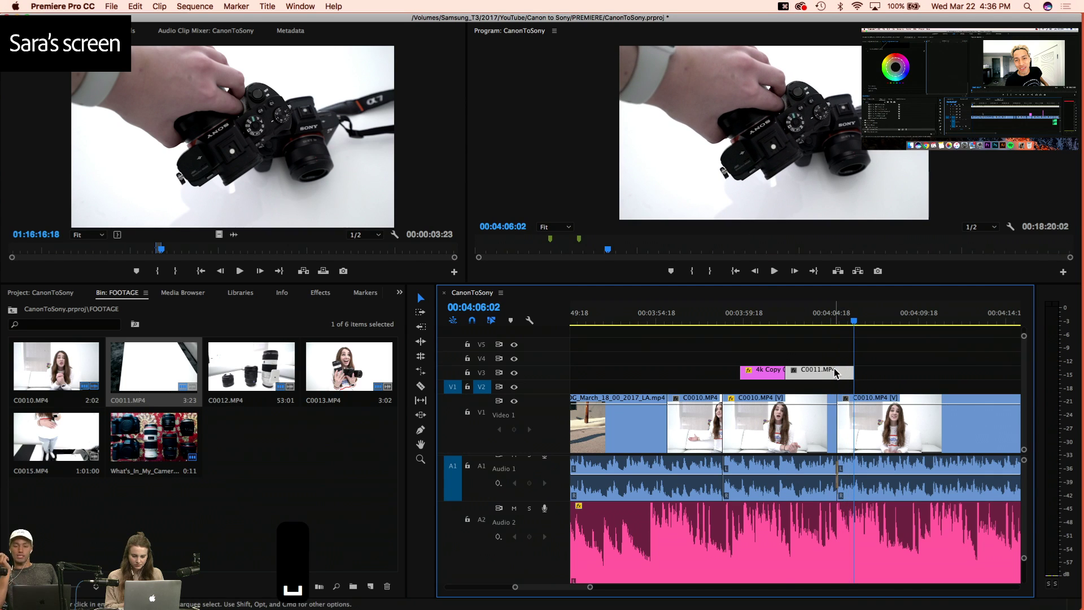
Move the C0011.MP4 clip from V3 down to V1 over the talking clips and play back the result
left_click_drag(835, 373, 836, 403)
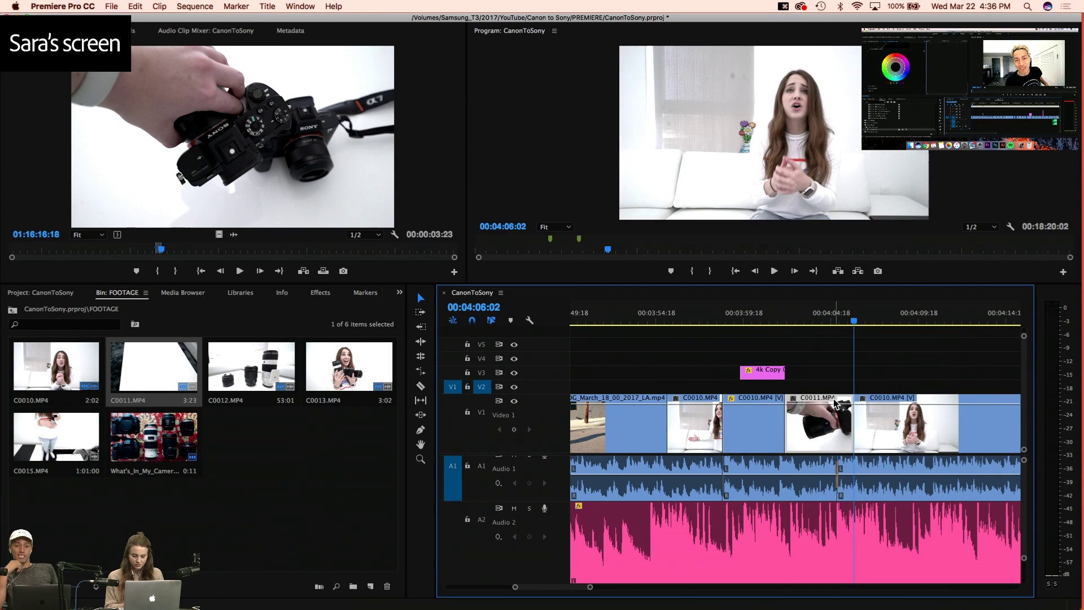
left_click(727, 321)
key("space")
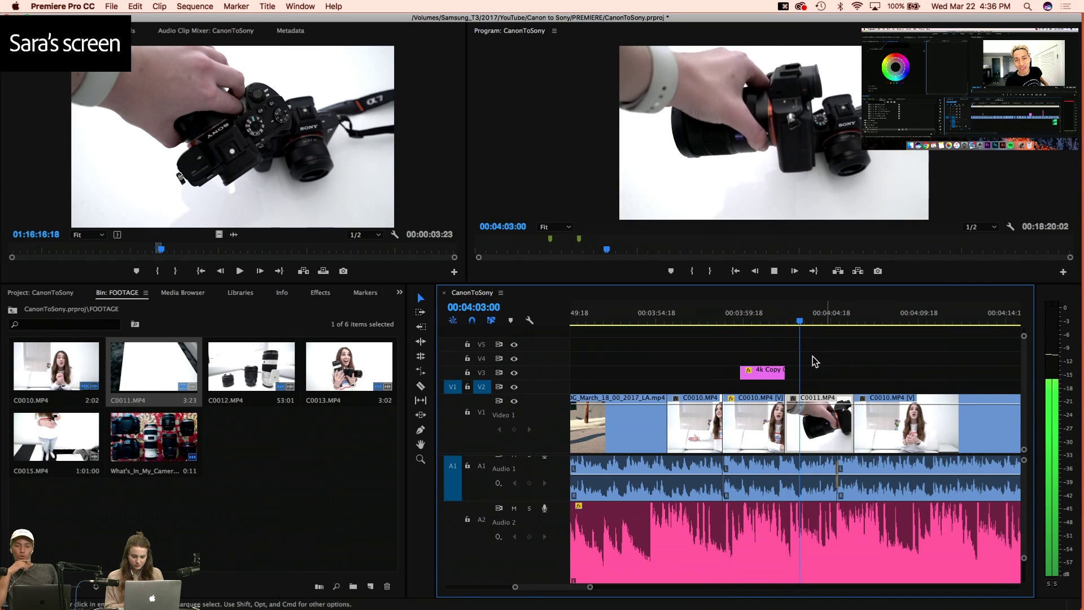
key("space")
Extend the end of the 4k Copy 03 title on V3 to meet the start of the C0011.MP4 clip
key("4")
key("4")
key("4")
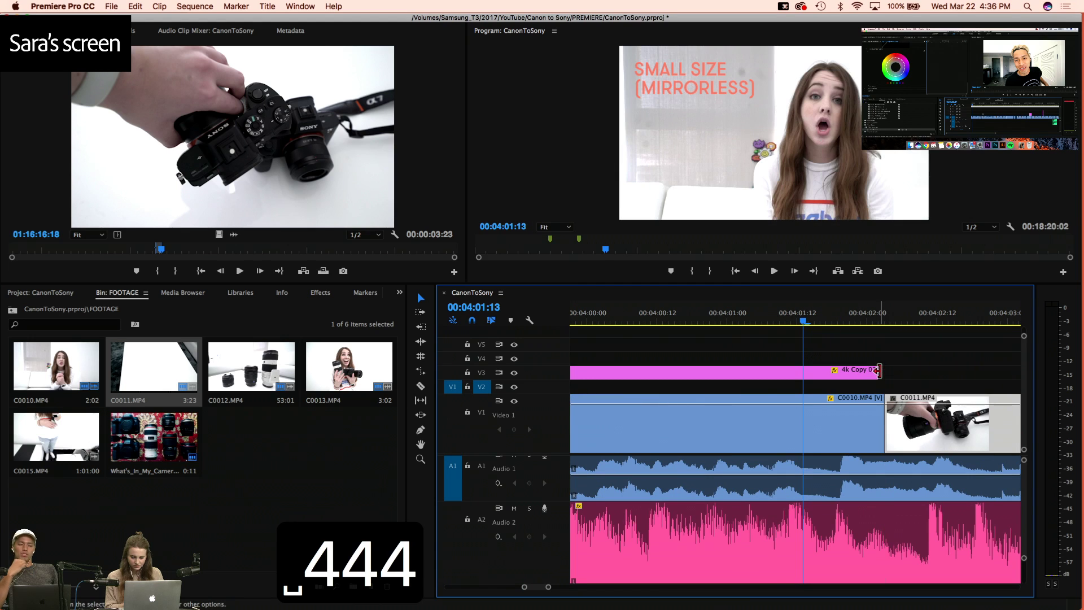
left_click(879, 316)
key("4")
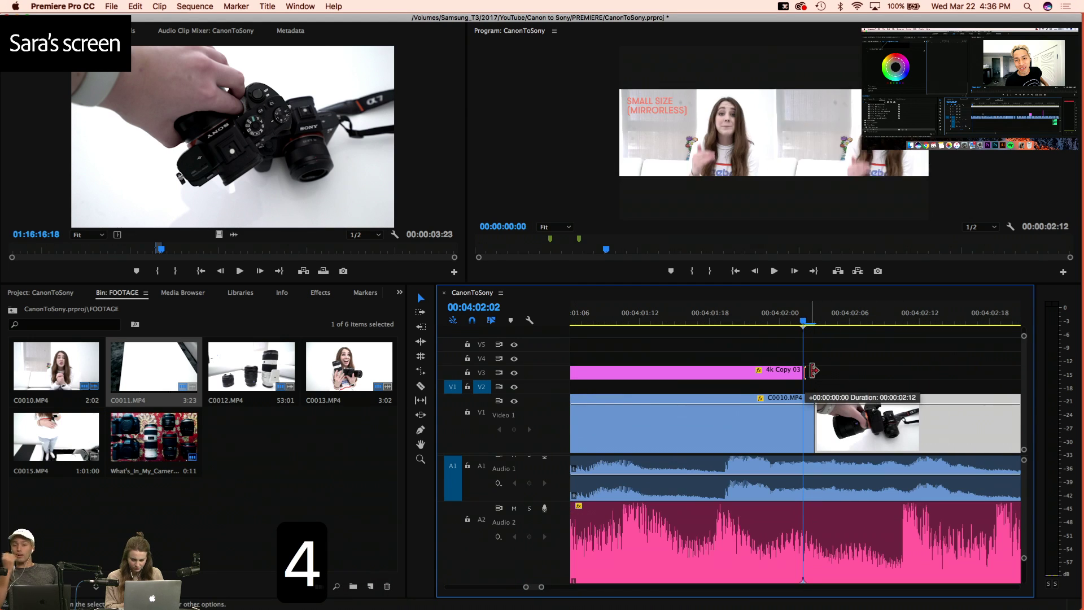
key("3")
key("3")
Play back from 00:04:01:16 to check the transition from the title into the camera footage and back to the talking clip
left_click(774, 316)
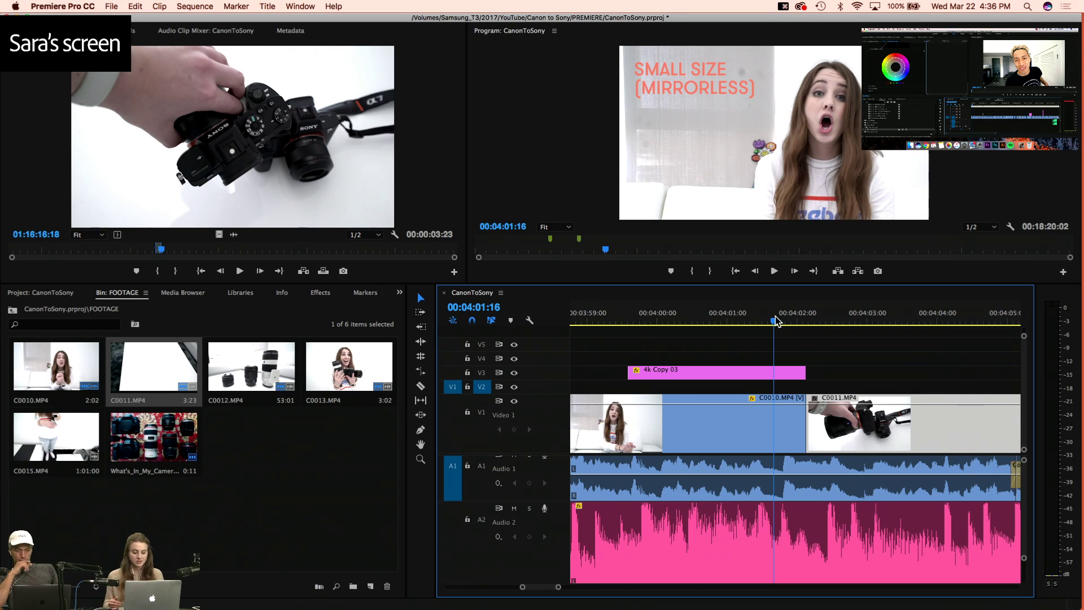
key("space")
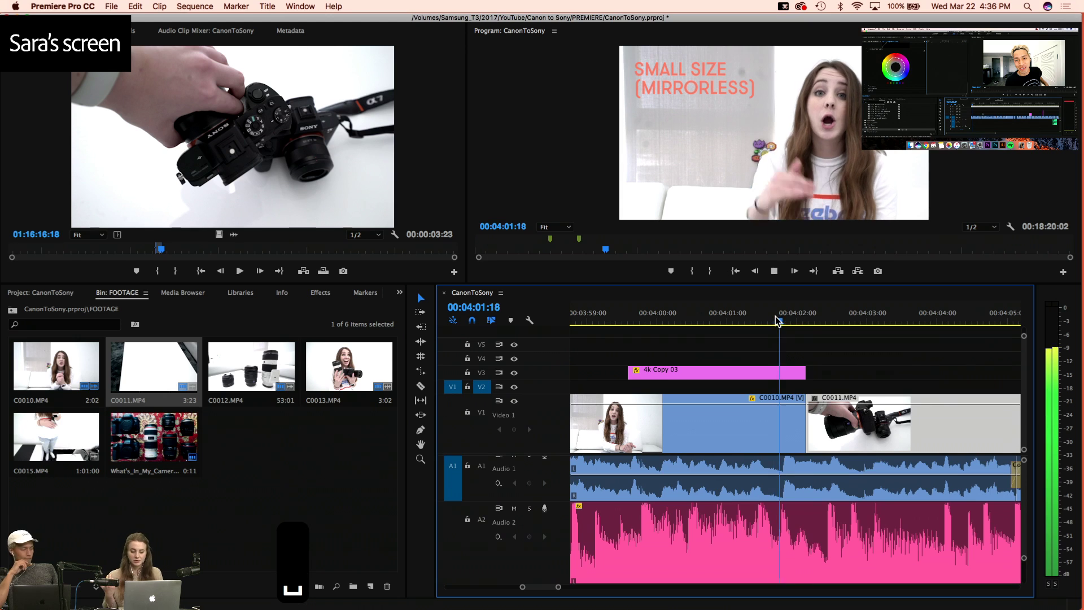
key("XF86AudioRaiseVolume")
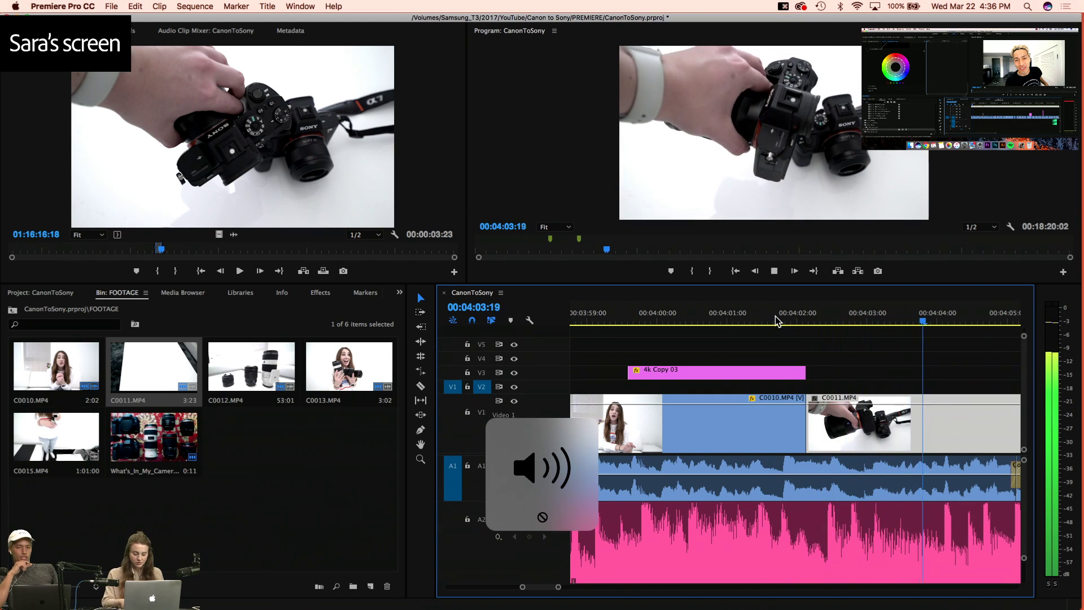
key("3")
key("3")
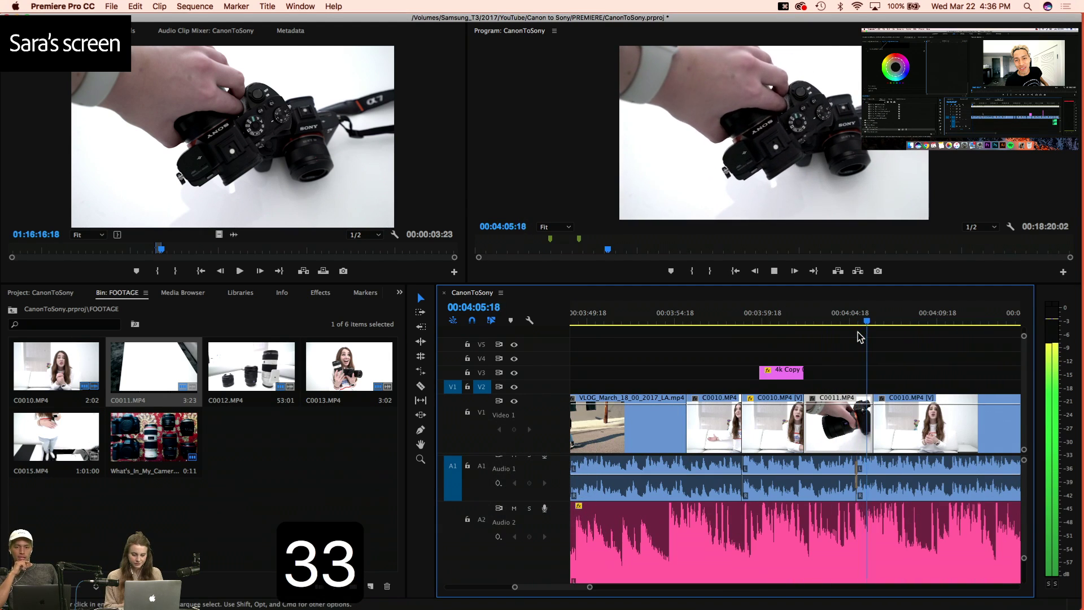
key("4")
key("3")
key("3")
key("3")
key("3")
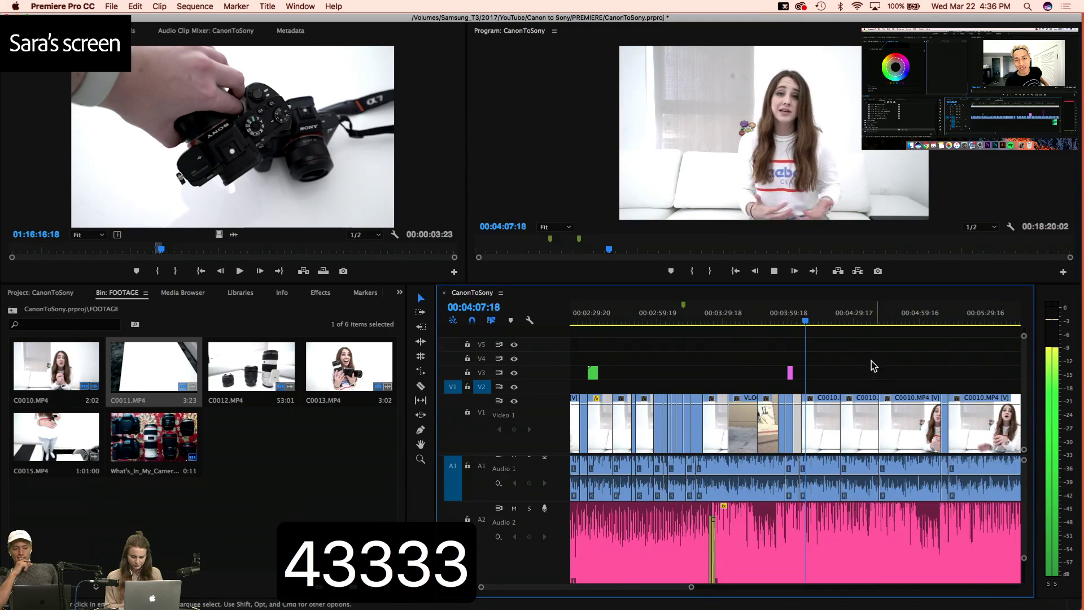
Preview the cut between the two C0010.MP4 clips near 00:04:23 and save the project
key("space")
left_click(840, 321)
key("4")
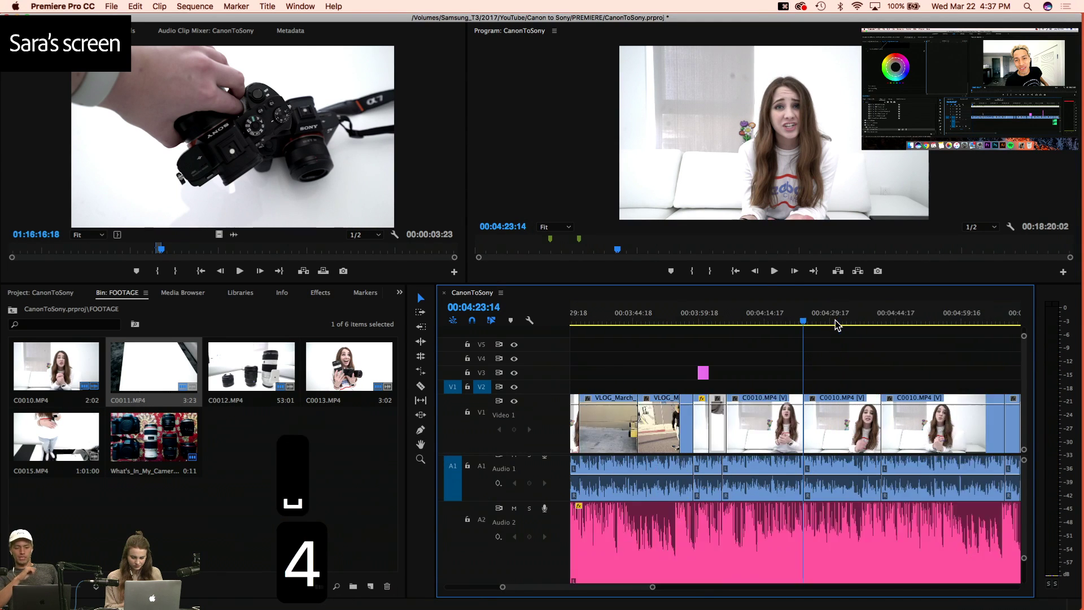
key("4")
left_click(788, 320)
key("space")
key("4")
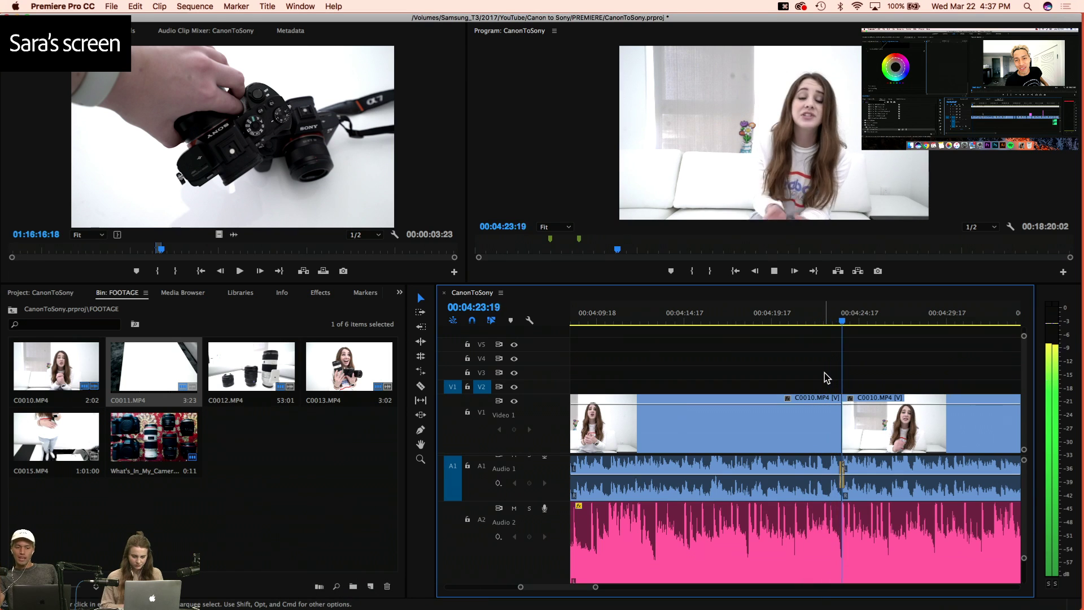
key("space")
key("ctrl+s")
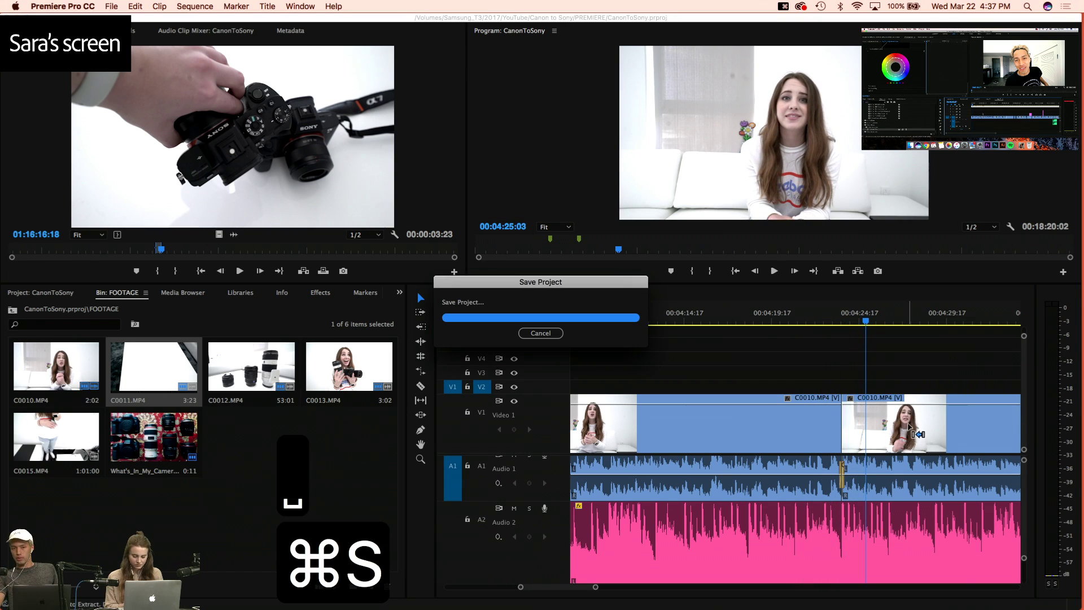
Scale the second C0010.MP4 clip, after the cut near 00:04:23, to 130, position it at 838, 597, and preview the framing
left_click(915, 432)
left_click(136, 31)
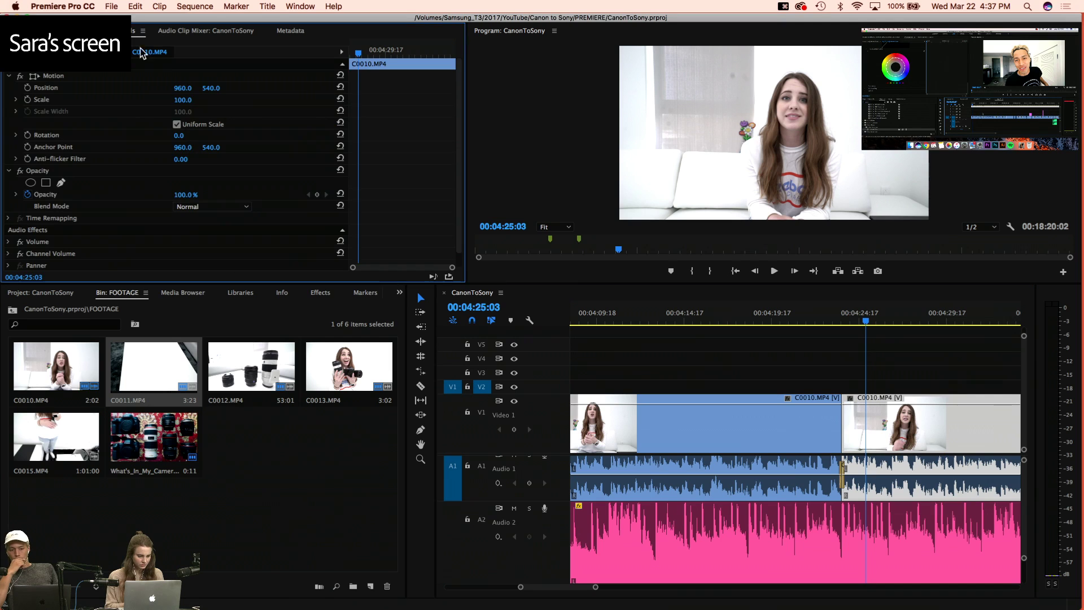
left_click_drag(183, 104, 208, 89)
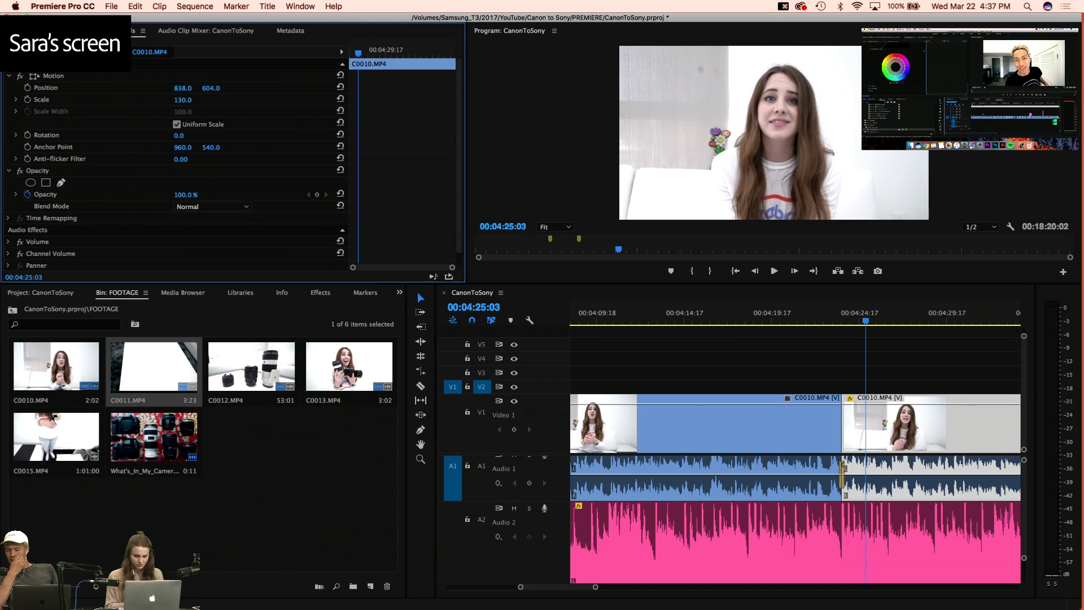
key("space")
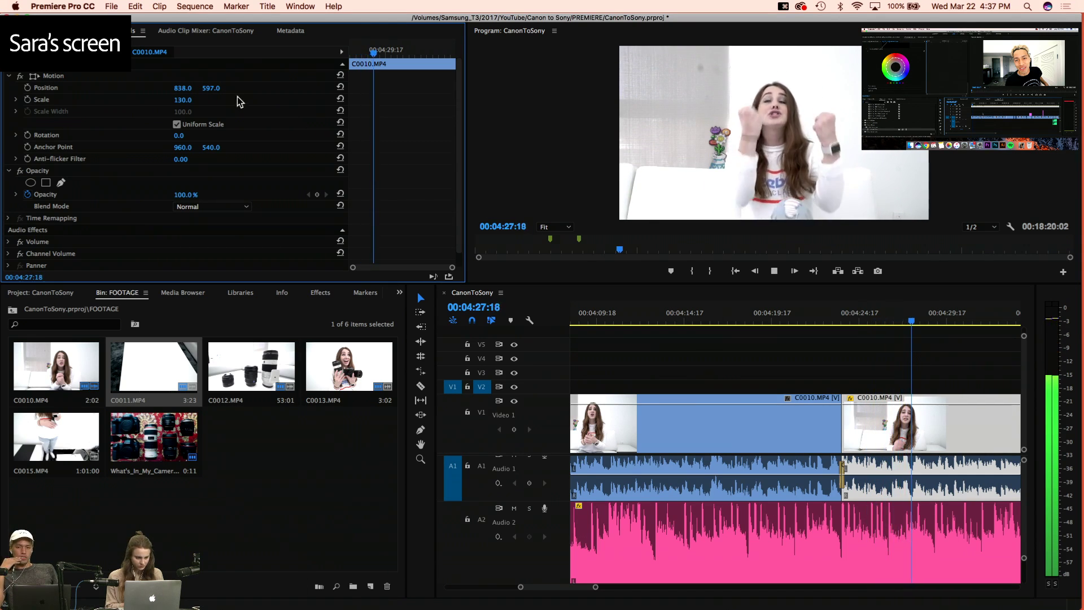
key("space")
Reposition the zoomed C0010.MP4 clip to 860, 510 and continue playback
left_click_drag(211, 88, 151, 88)
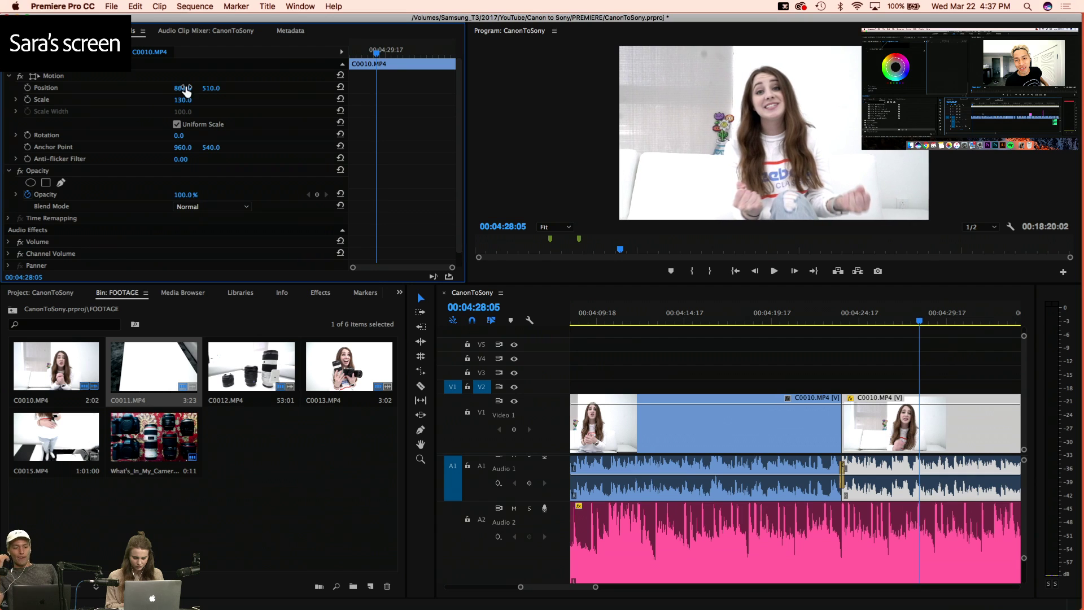
key("space")
left_click(856, 372)
key("minus")
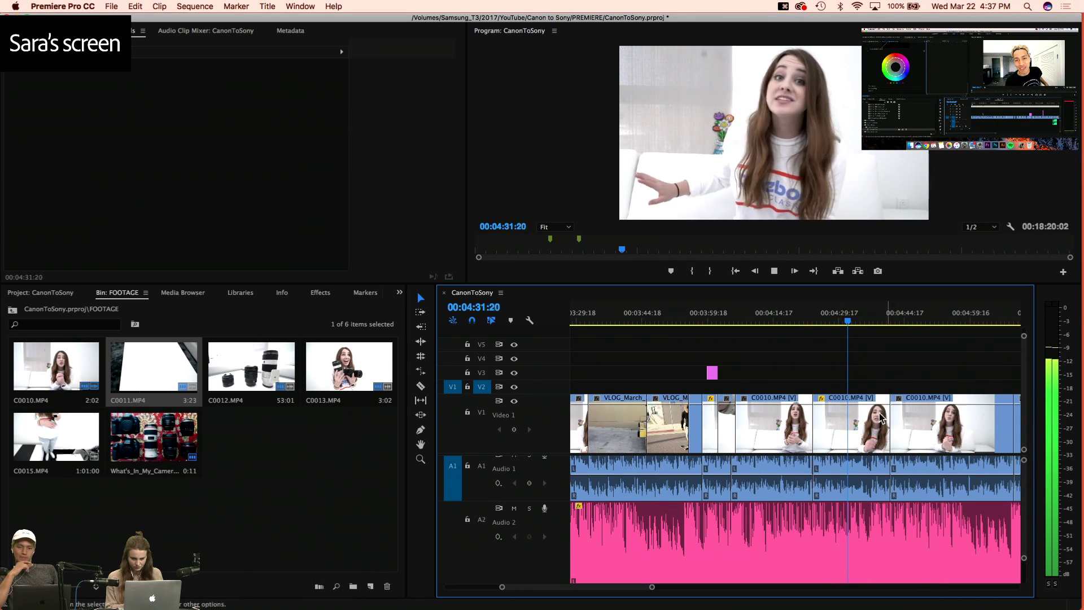
Set the zoomed clip's vertical position to 594 and play back the framing
left_click(877, 447)
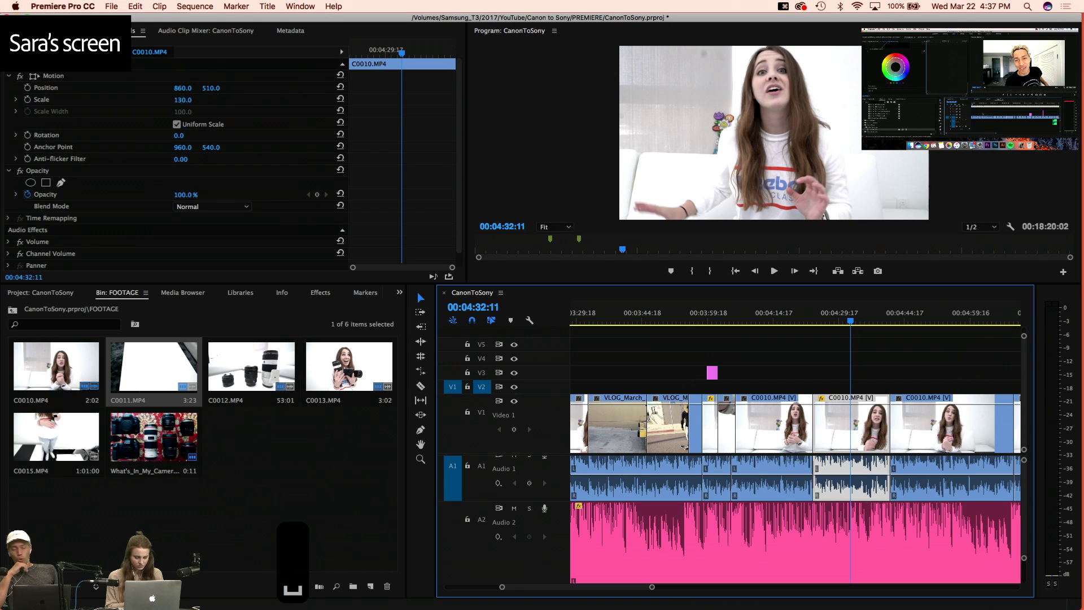
left_click_drag(210, 88, 259, 88)
key("space")
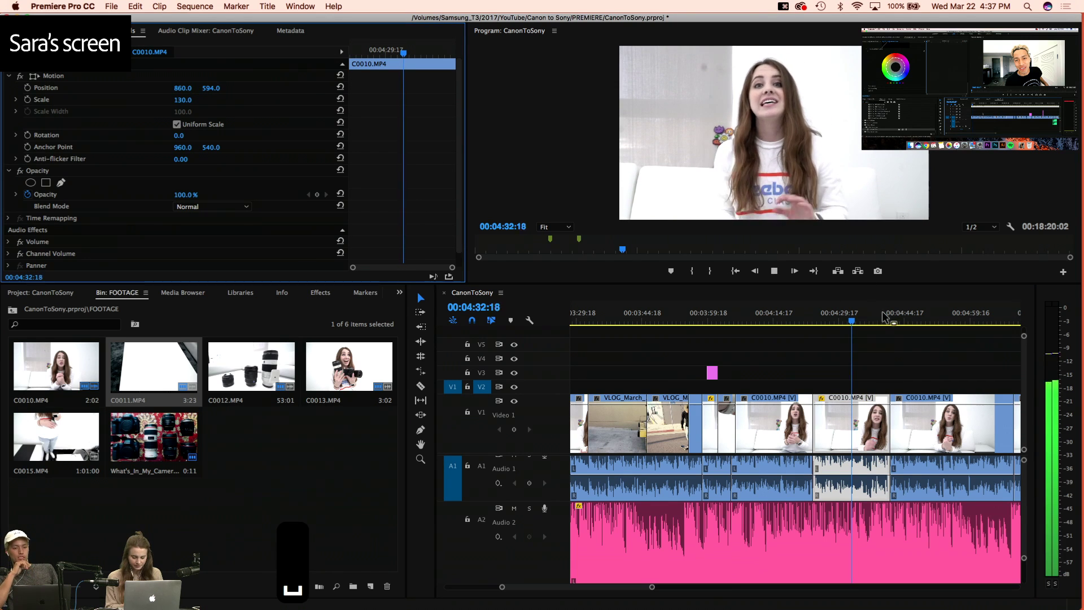
left_click(880, 344)
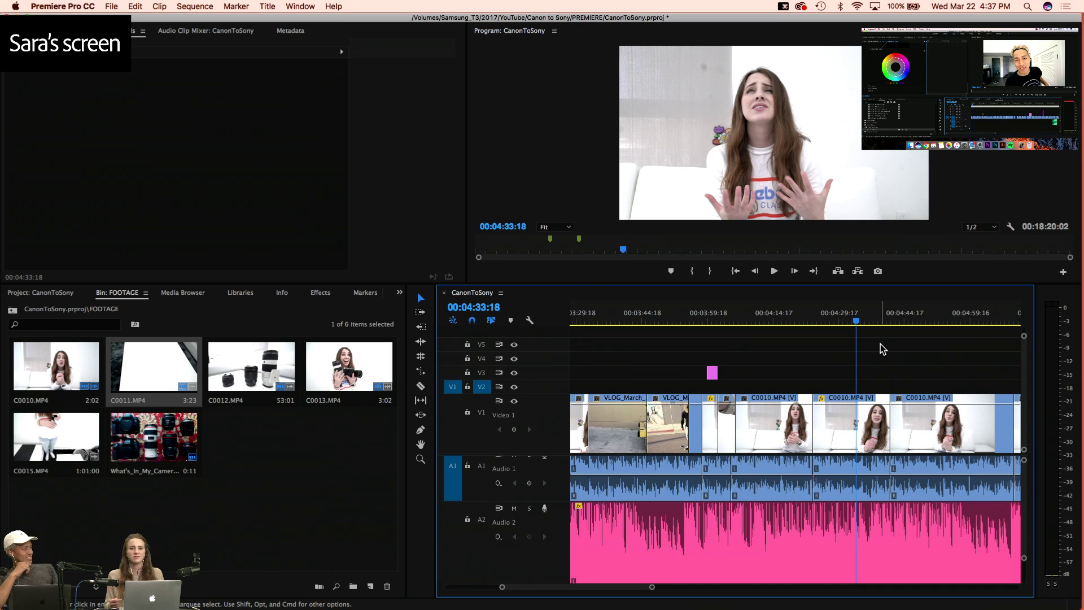
Play back from 00:04:35:14 across the cut out of the zoomed C0010.MP4 clip
left_click_drag(857, 321, 867, 326)
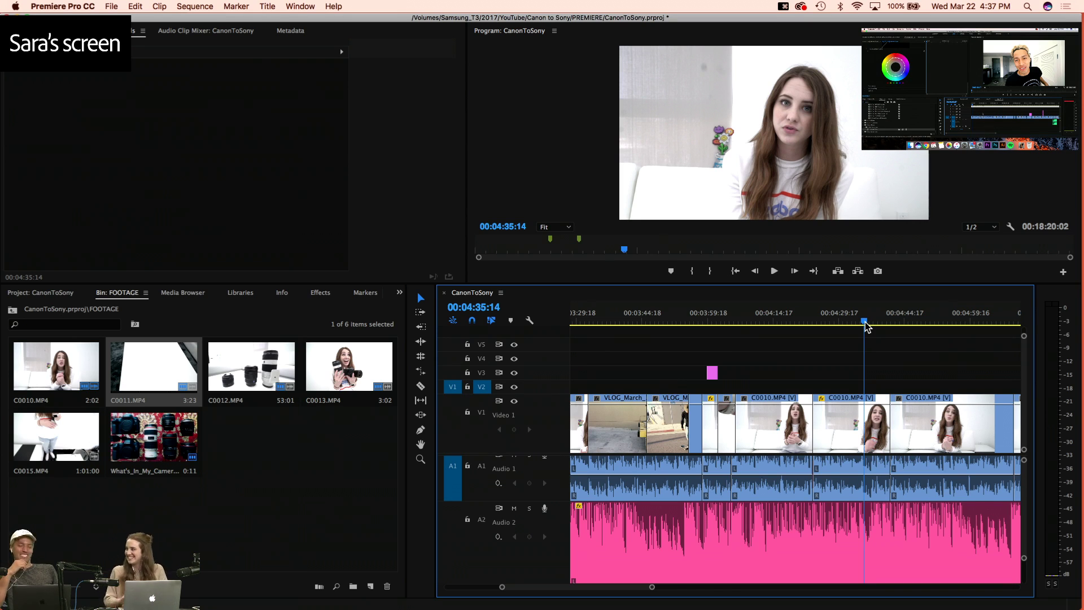
key("space")
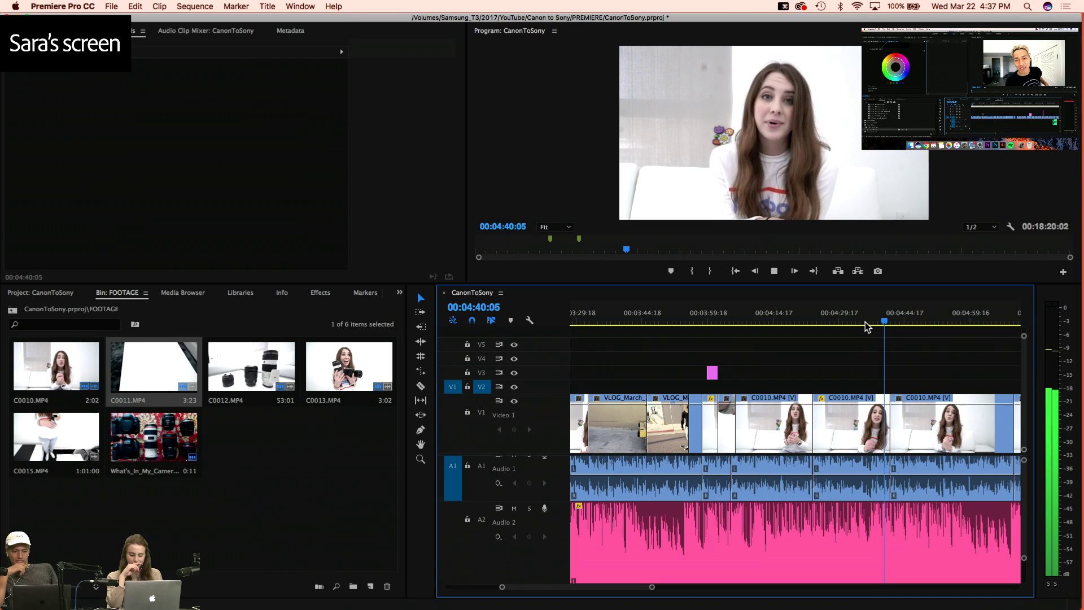
key("=")
key("=")
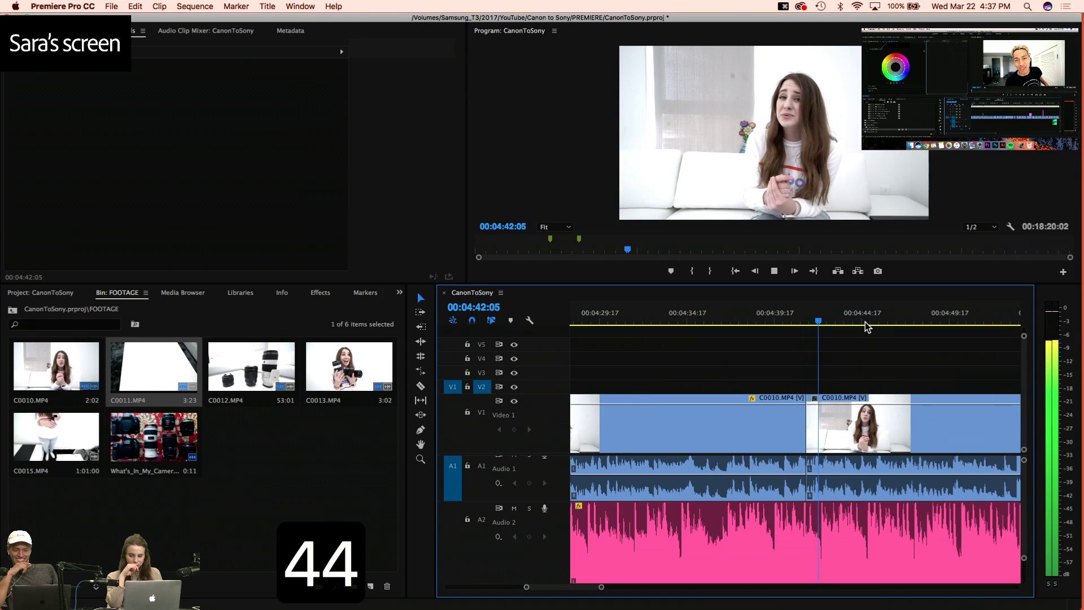
key("=")
Add a centered four-frame audio transition at the cut between the C0010.MP4 clips near 00:04:41
left_click_drag(865, 322, 737, 316)
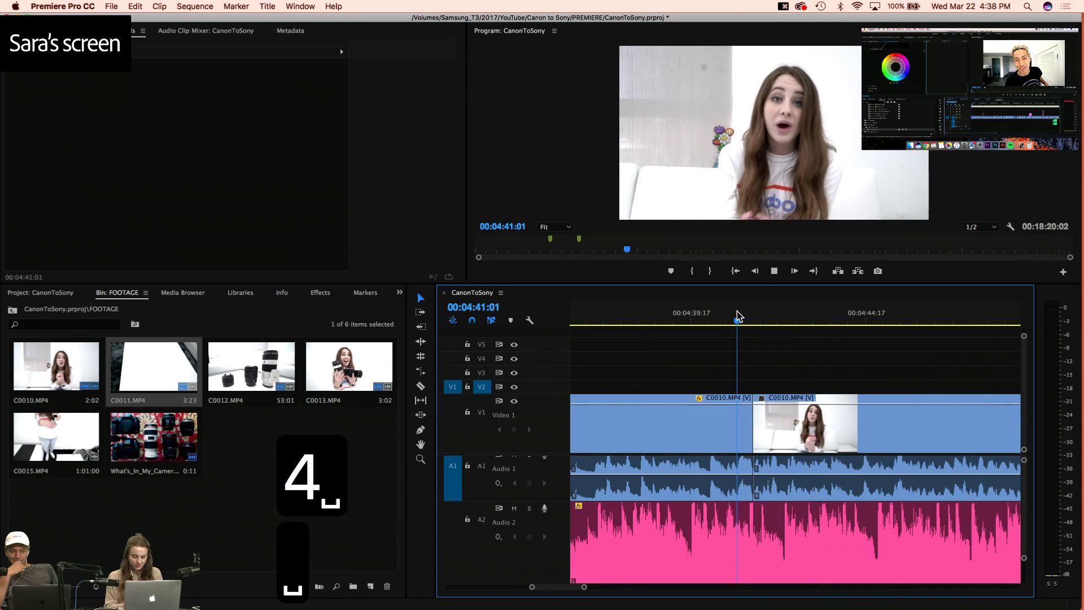
key("equal")
key("space")
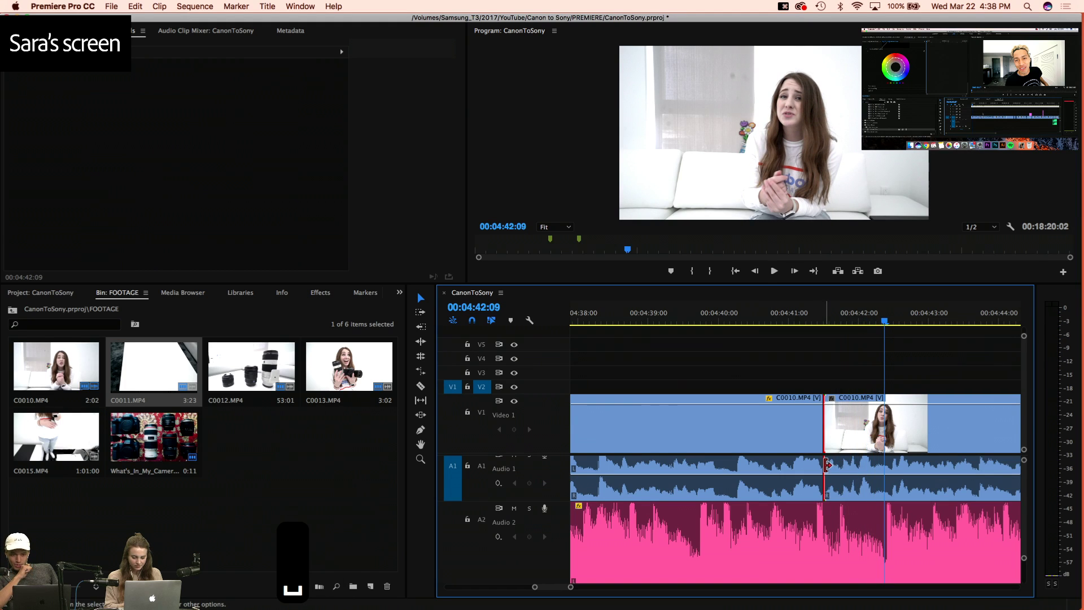
key("shift+super+d")
left_click_drag(858, 469, 825, 468)
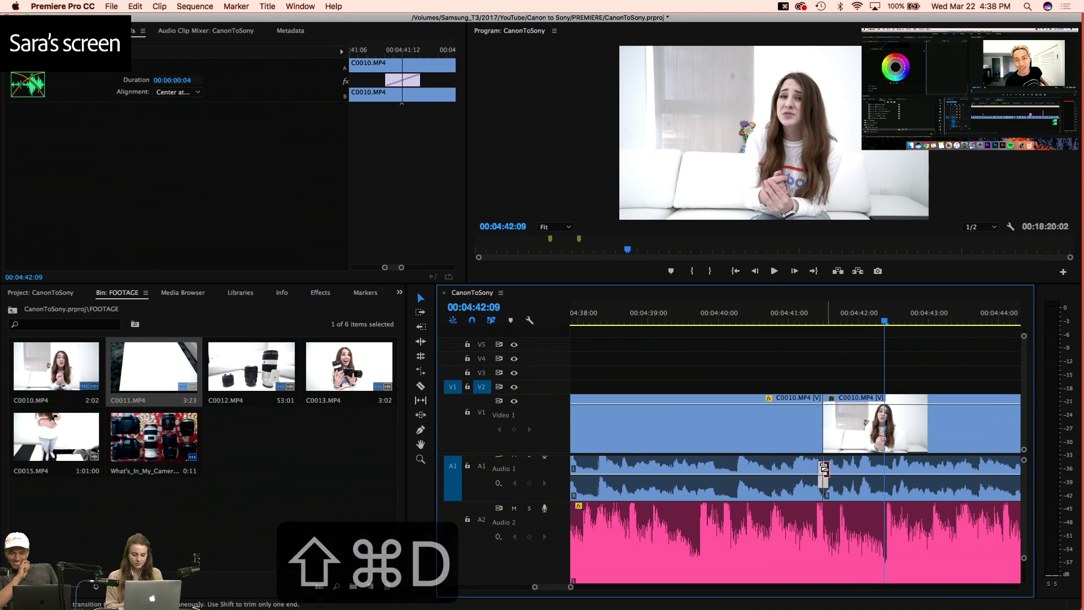
Play back the cut near 00:04:41 with its audio transition and check the whole sequence in the timeline
left_click(798, 321)
key("space")
key("3")
key("3")
key("3")
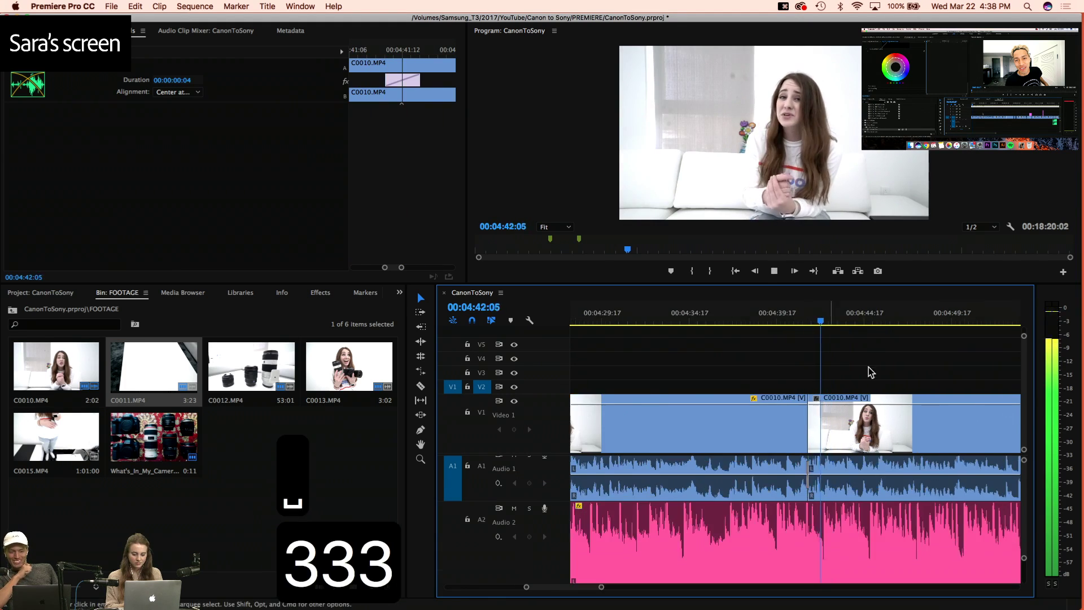
key("3")
key("3")
key("3")
key("3")
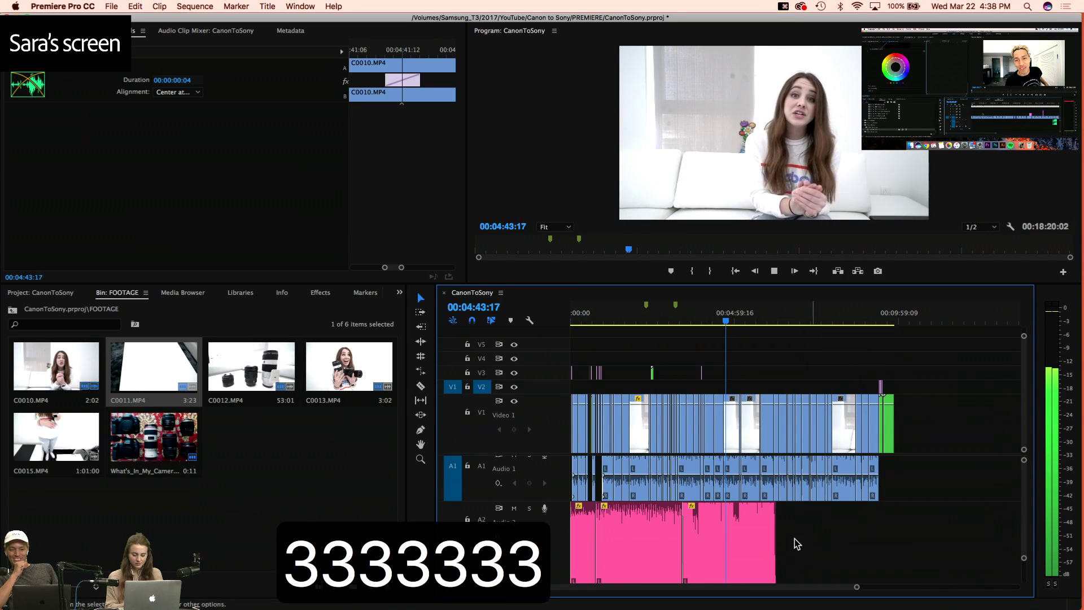
key("space")
Copy the last music clip on A2 and resume playback
left_click(760, 534)
key("super+c")
key("space")
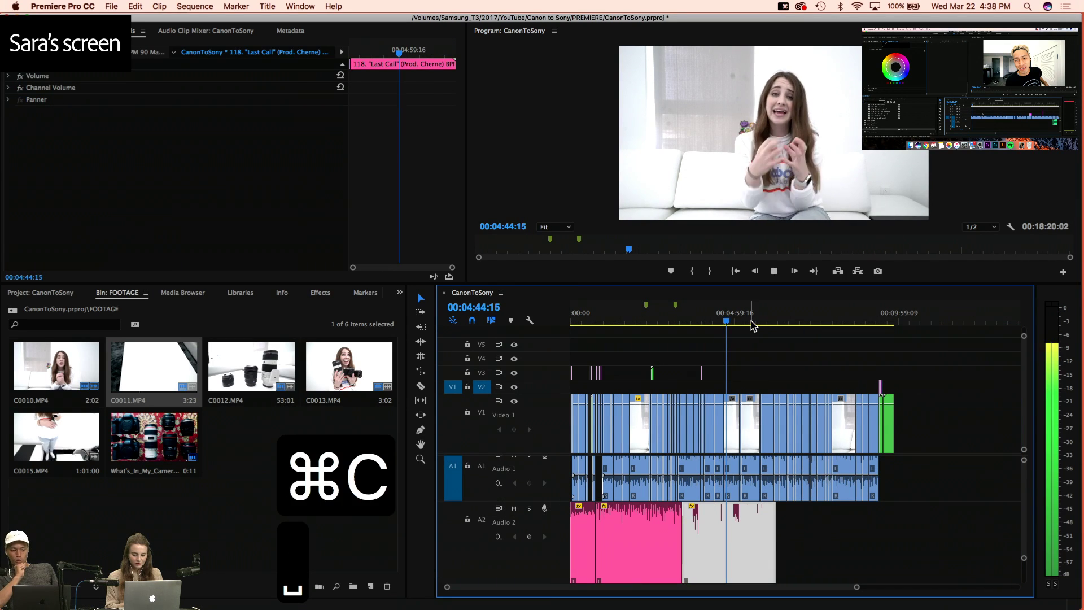
key("f")
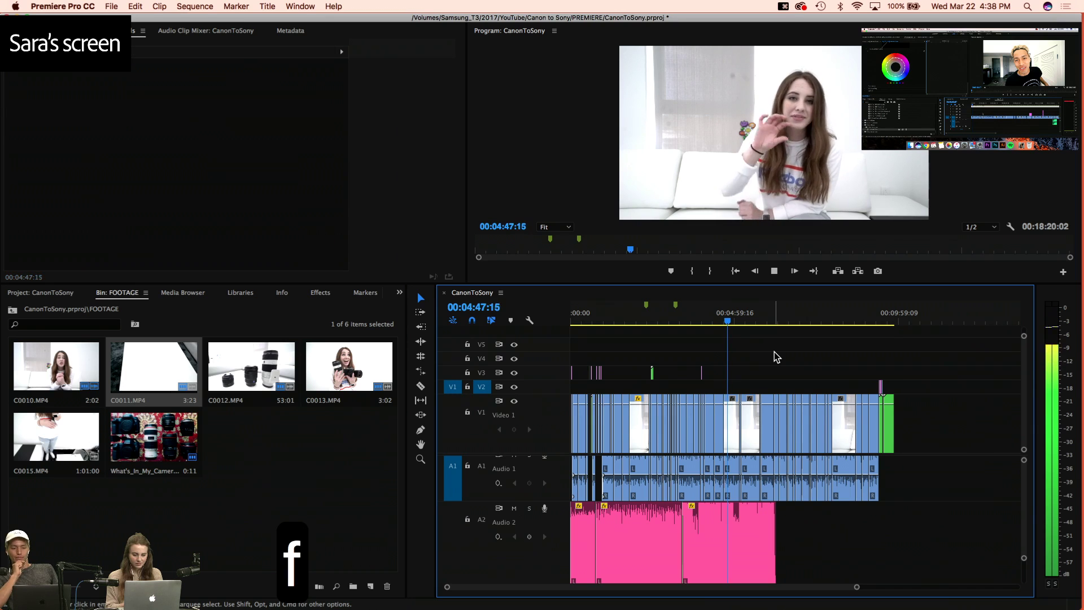
Review the talking clip from 00:04:47:21 to 00:04:54:18
key("space")
key("4")
key("4")
key("4")
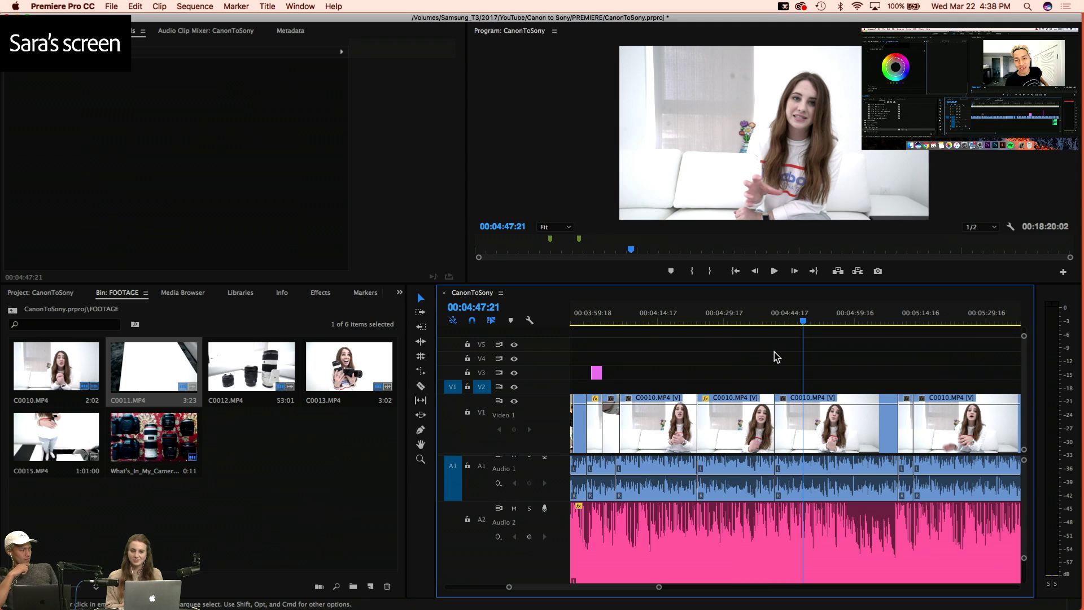
key("space")
key("3")
key("f")
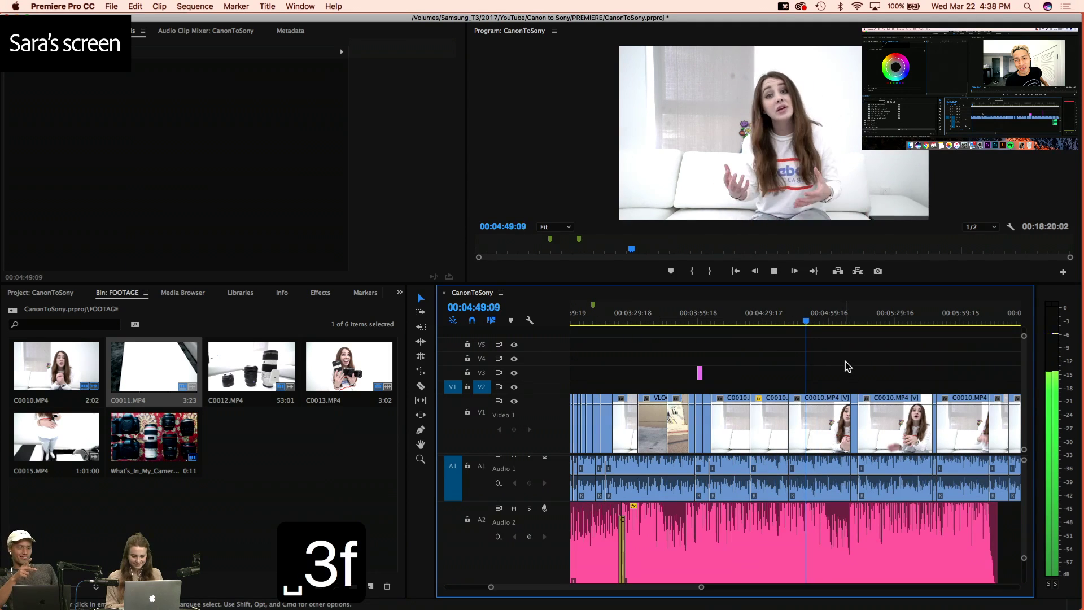
key("4")
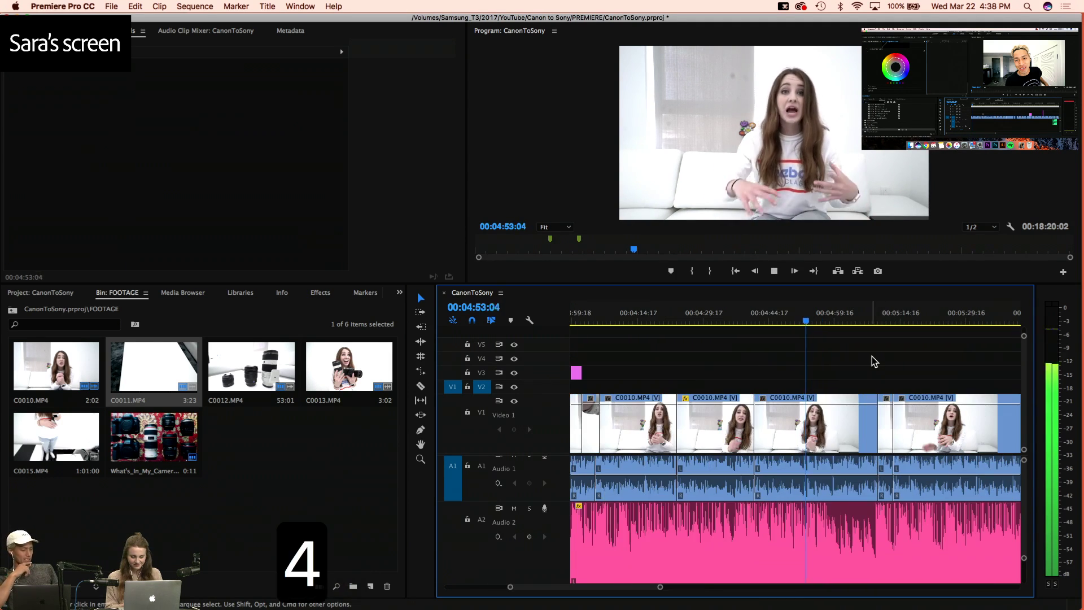
key("space")
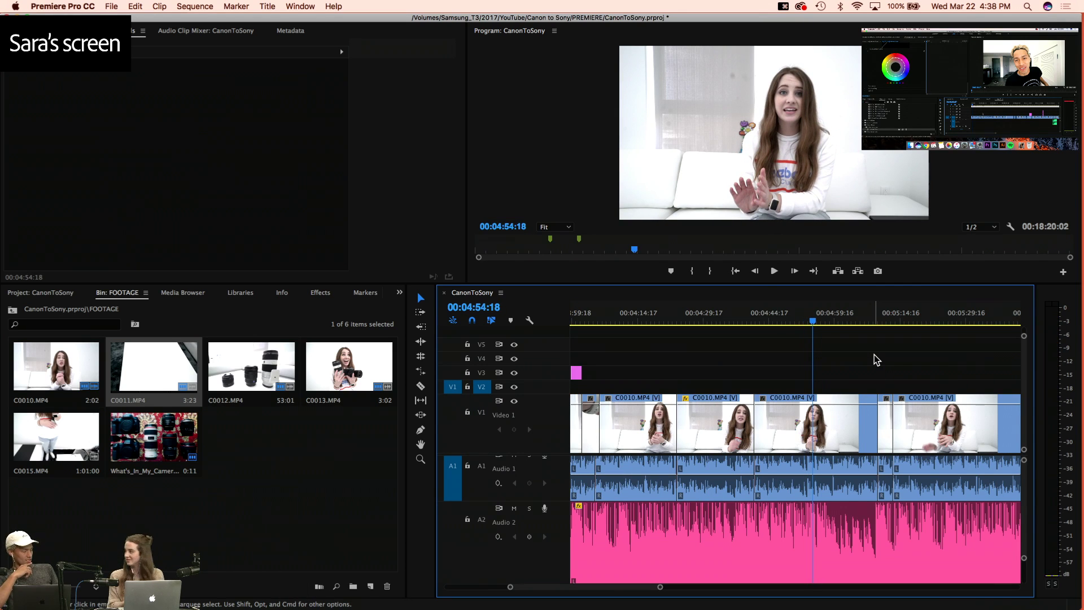
Continue playback to 00:04:58:17 and save the project
key("space")
key("3")
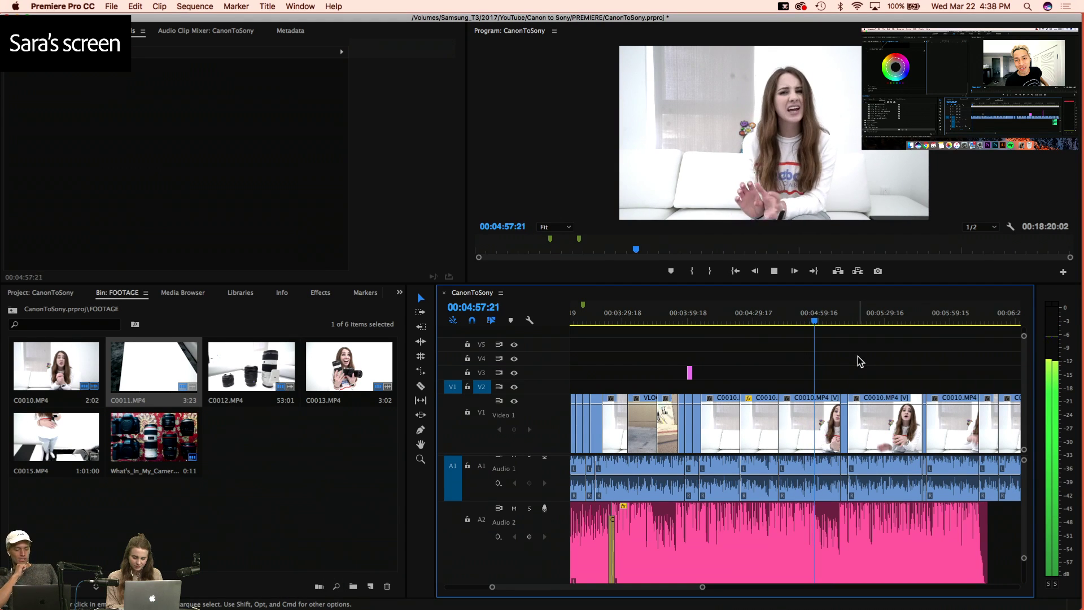
key("space")
key("super+s")
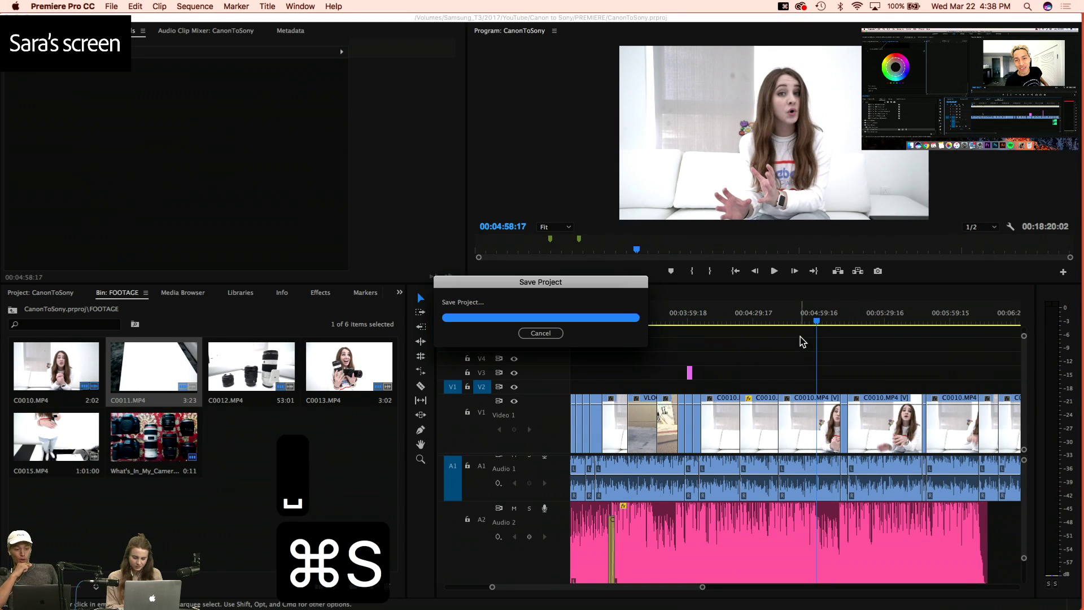
Review the talking clips from 00:04:58:17 onward, skipping ahead to about 00:05:42
key("space")
key("4")
key("4")
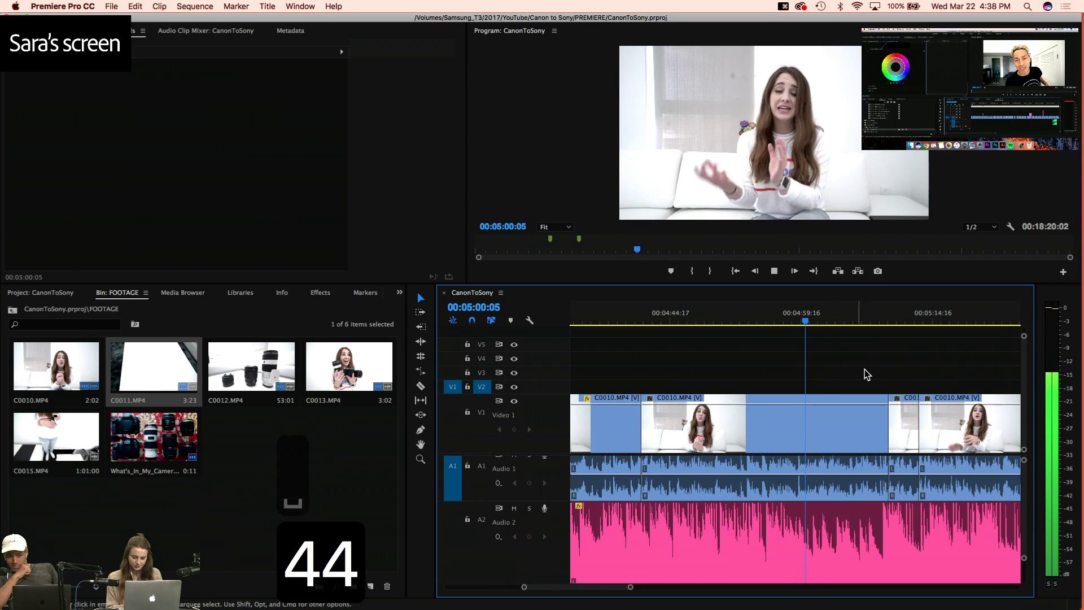
key("f")
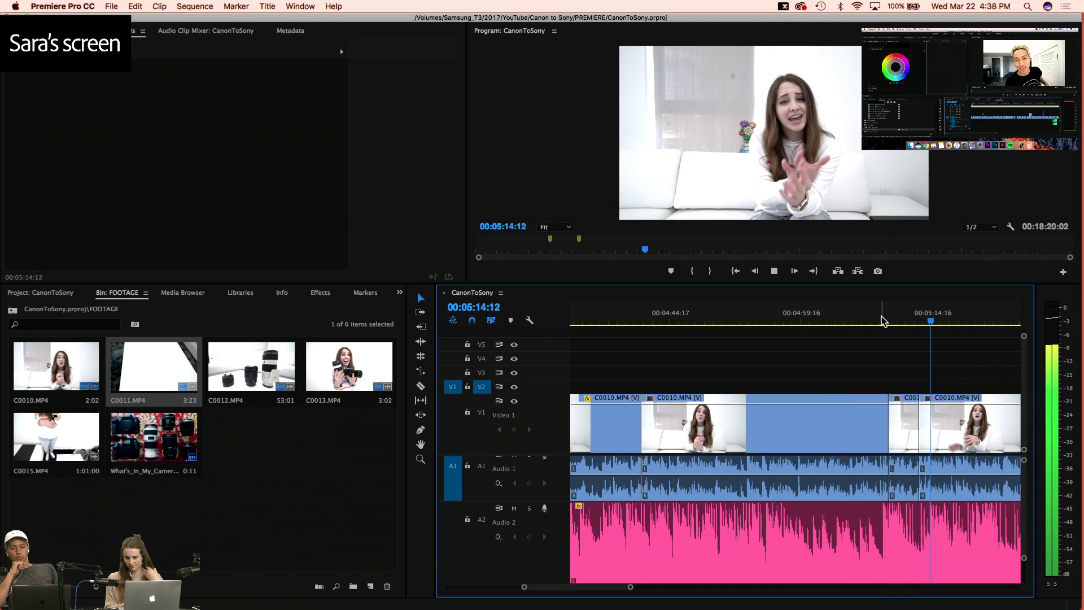
key("space")
key("space")
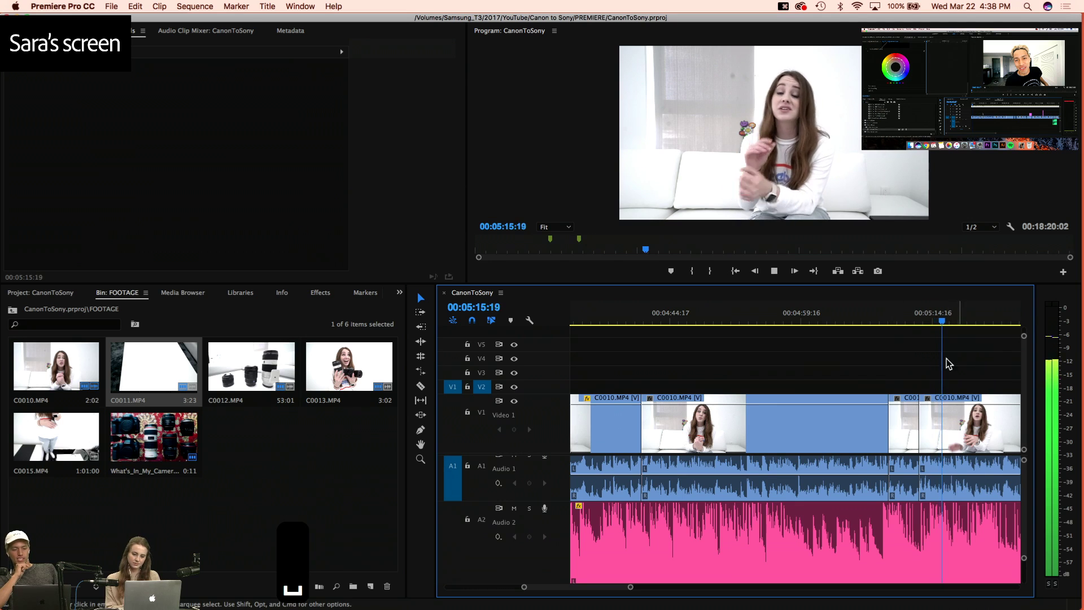
key("minus")
key("minus")
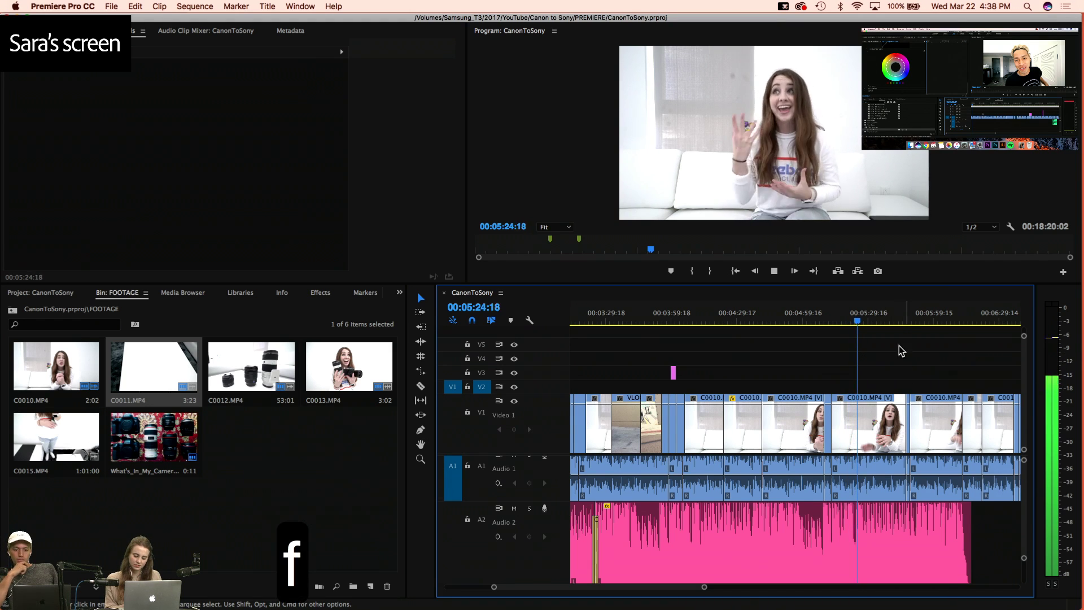
left_click(896, 321)
key("=")
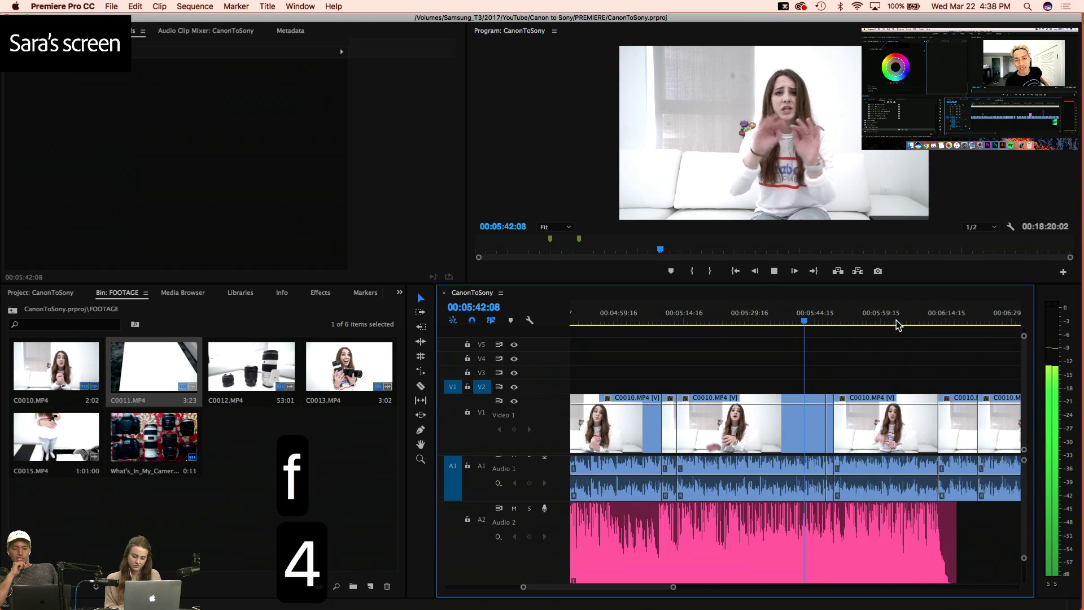
key("space")
key("space")
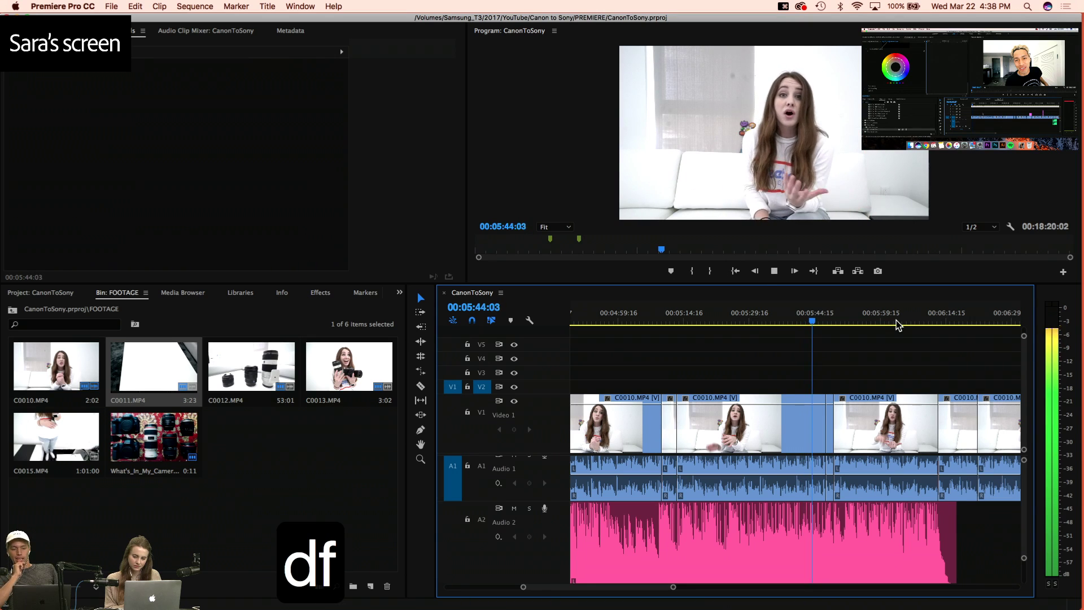
Replay the C0010.MP4 clip that starts at 00:05:13:05 up to 00:05:34:12 to locate a cut point
left_click(727, 320)
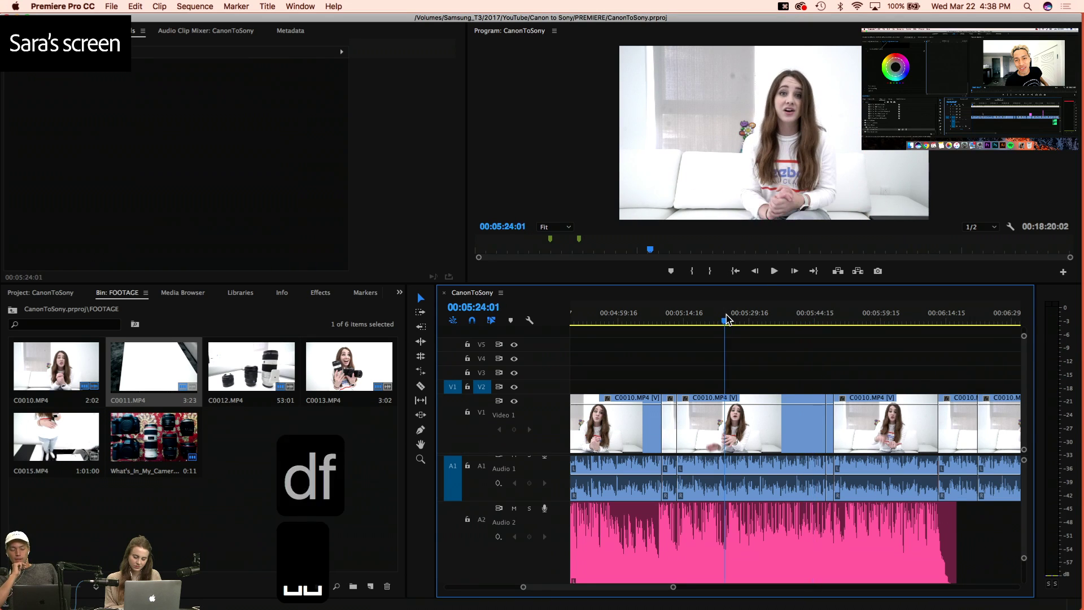
left_click(687, 316)
key("=")
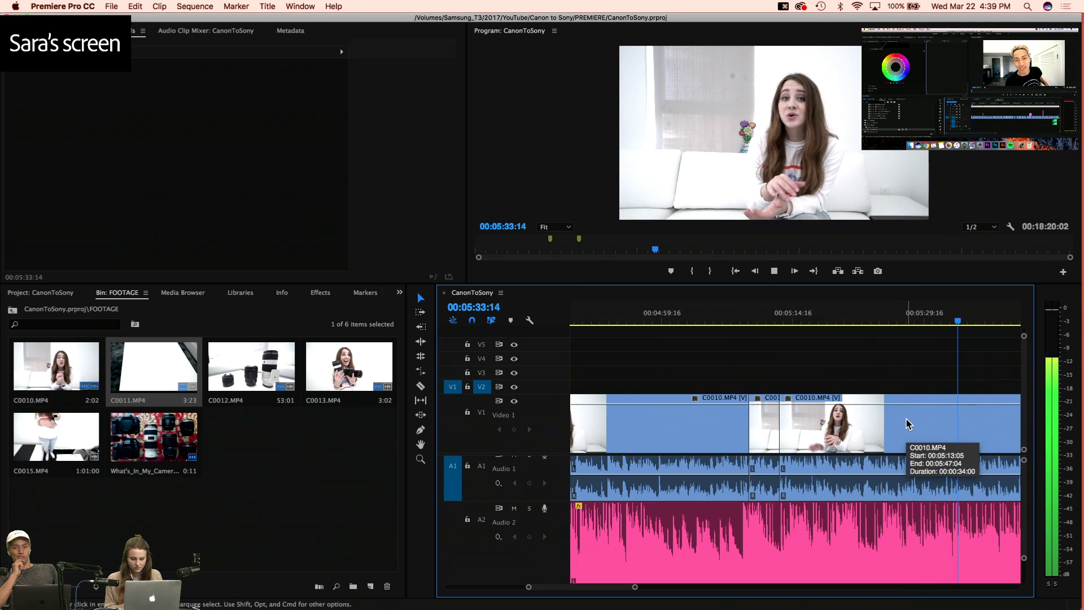
key("equal")
key("equal")
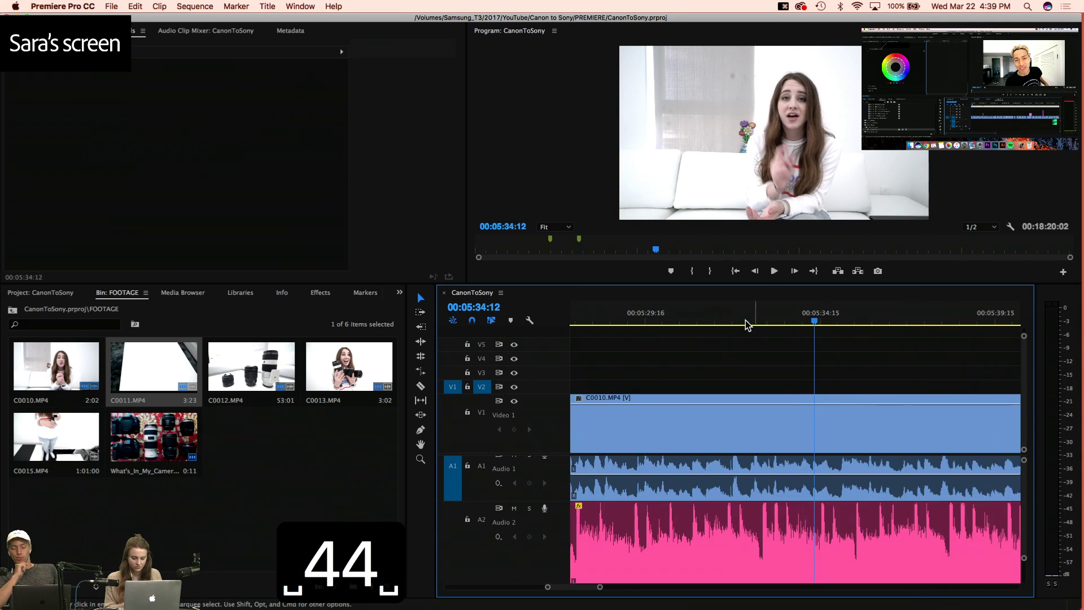
Split the C0010.MP4 clip on V1 at 00:05:32:15
mouse_move(746, 322)
left_mouse_down()
mouse_move(719, 314)
mouse_move(749, 322)
left_mouse_up()
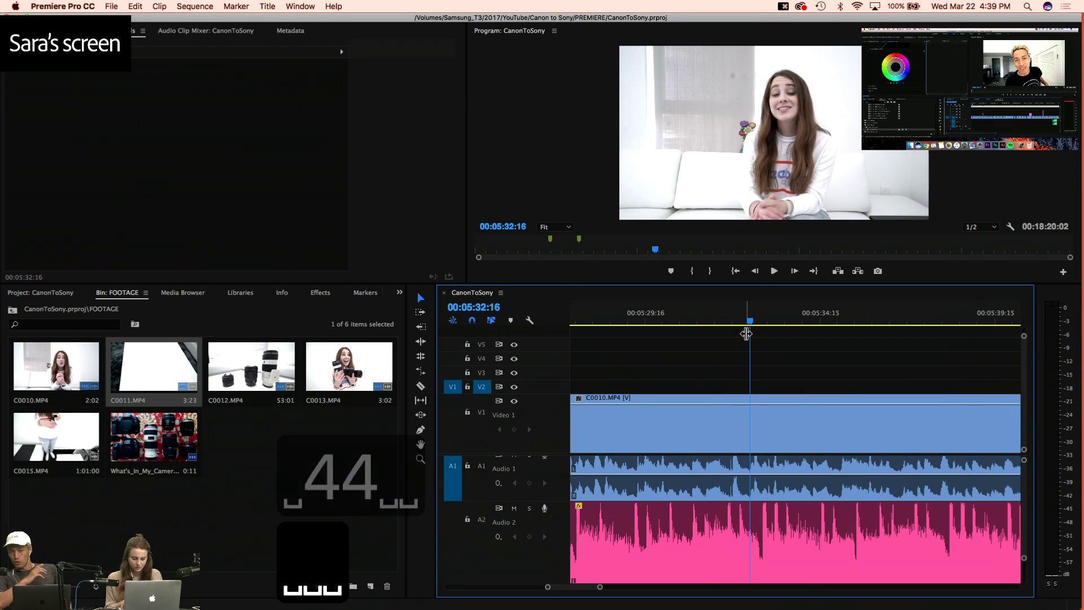
key("Left")
key("c")
left_click(753, 418)
key("v")
key("3")
key("3")
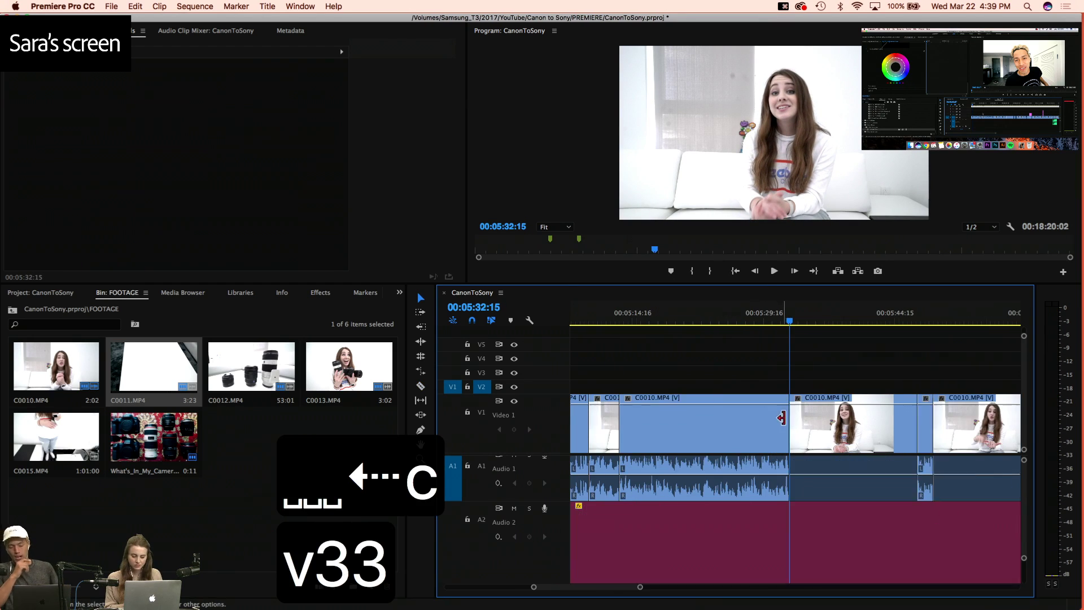
Reframe the C0010.MP4 clip starting at 00:05:32:15 with scale 133 and position 1188, 631
left_click(852, 424)
left_click_drag(188, 104, 261, 92)
mouse_move(183, 88)
left_mouse_down()
mouse_move(319, 88)
mouse_move(186, 90)
left_mouse_up()
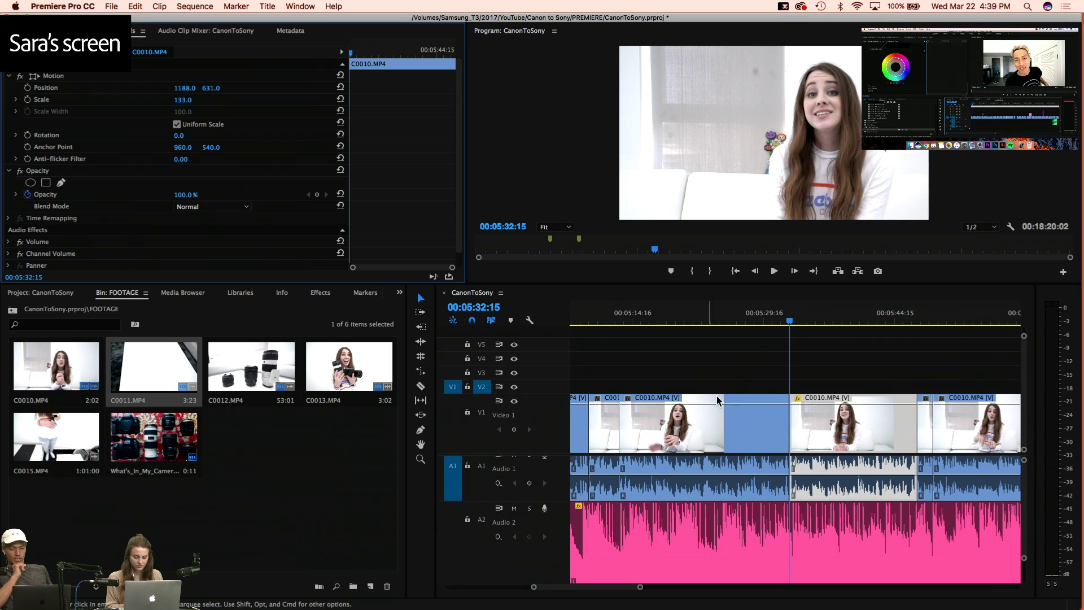
Duplicate the 4k Copy 03 title, place the copy on V3 above the reframed clip and open it
left_click(40, 293)
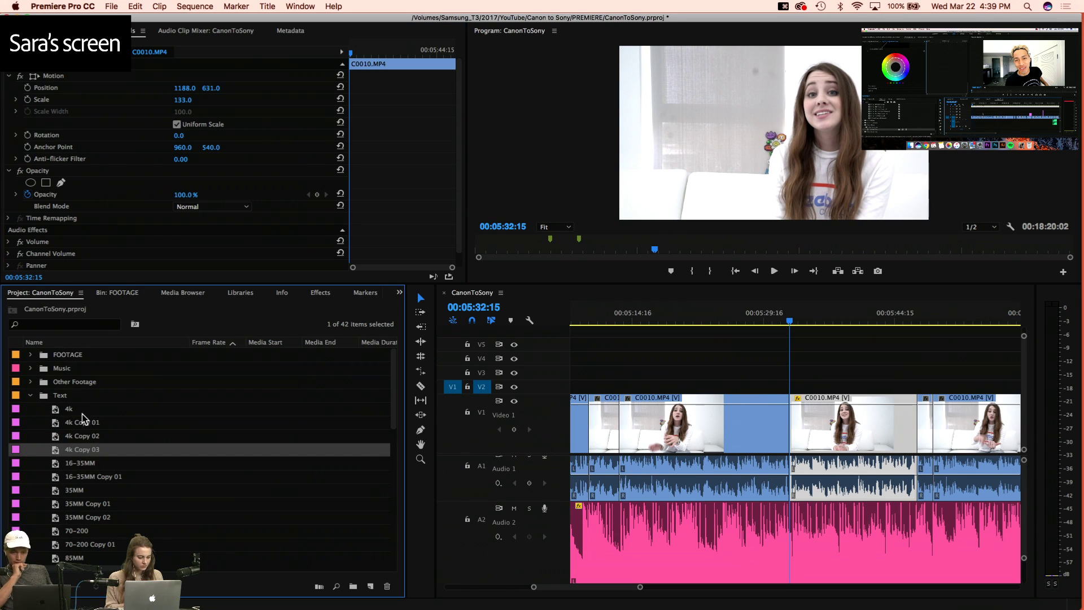
key("shift+super+e")
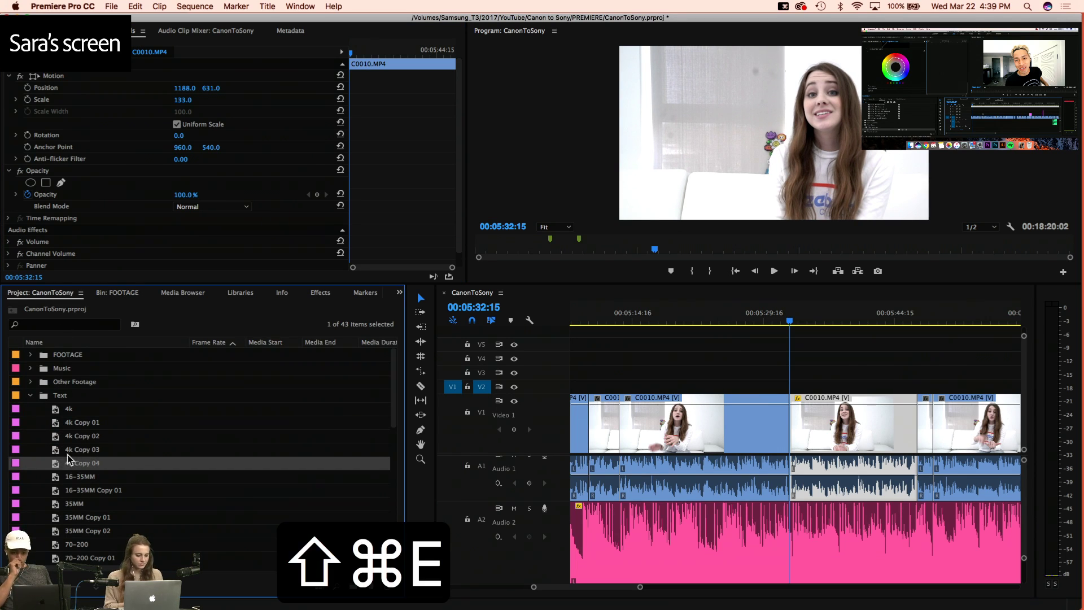
left_click_drag(337, 431, 891, 375)
double_click(891, 374)
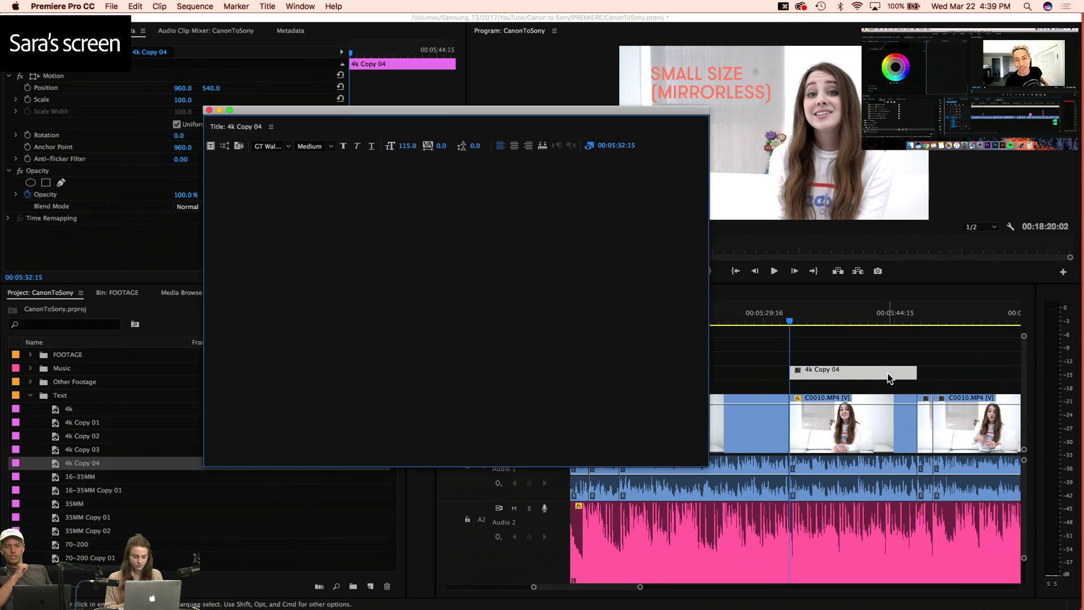
Replace the title's text with "SHOOTING PROFILES" on two lines
key("t")
left_click(280, 222)
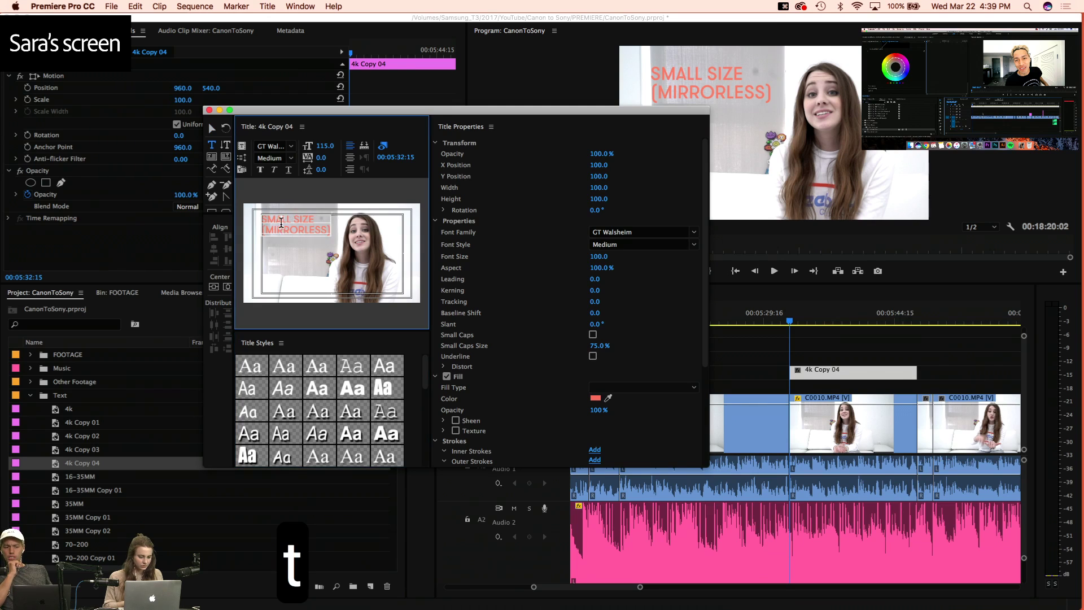
key("super+a")
type("shooting p")
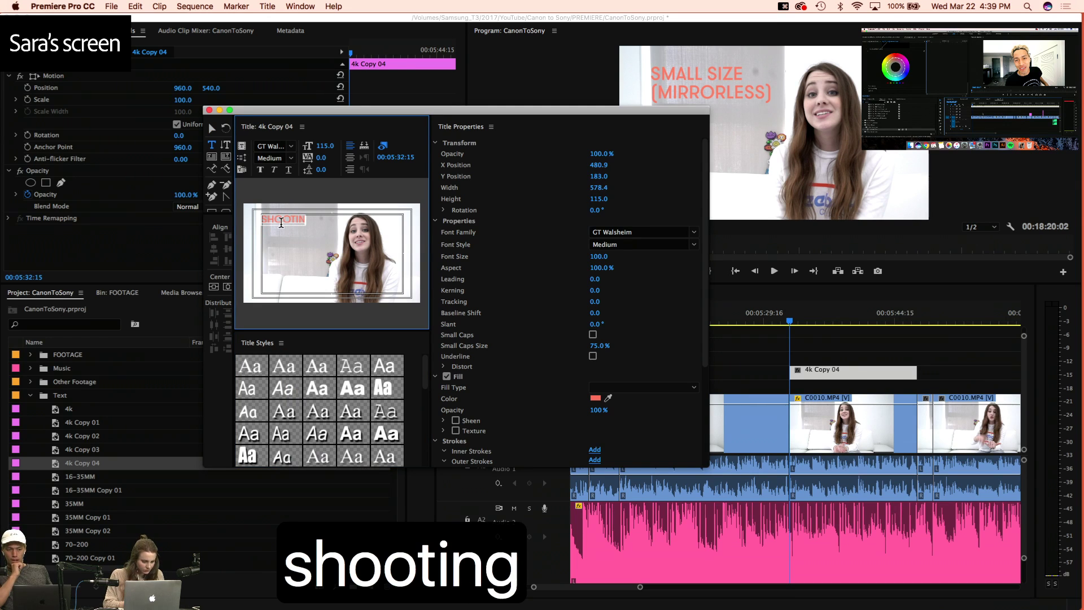
key("BackSpace")
key("Return")
type("profil")
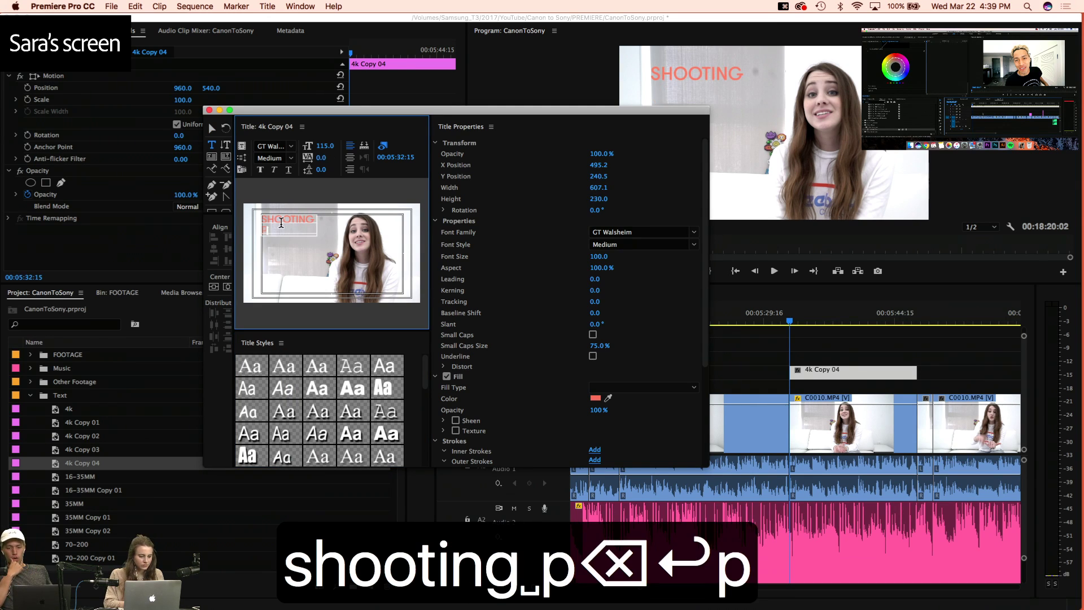
type("es")
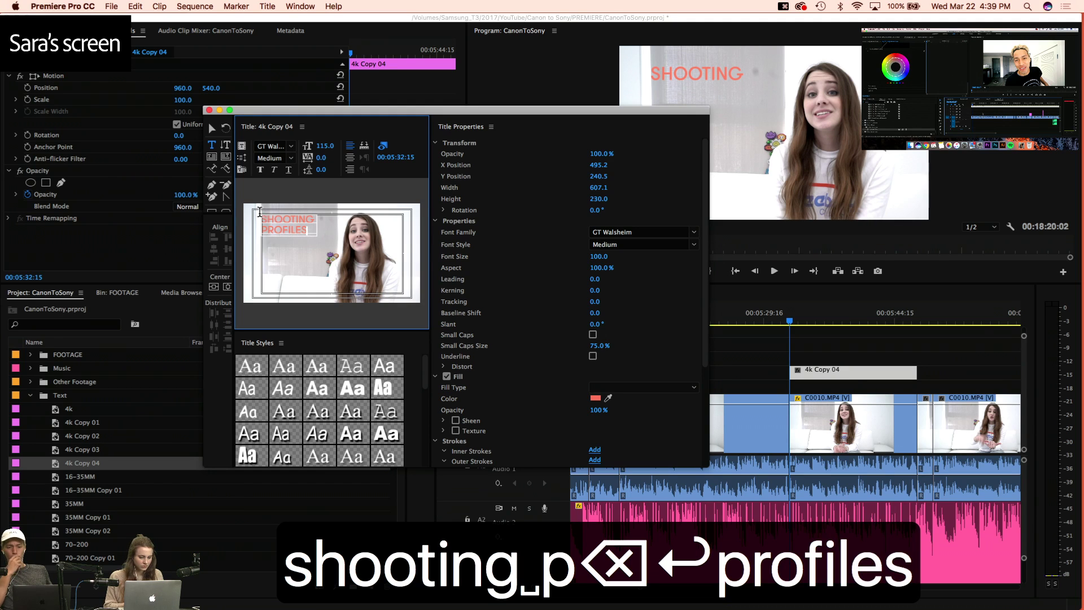
key("Return")
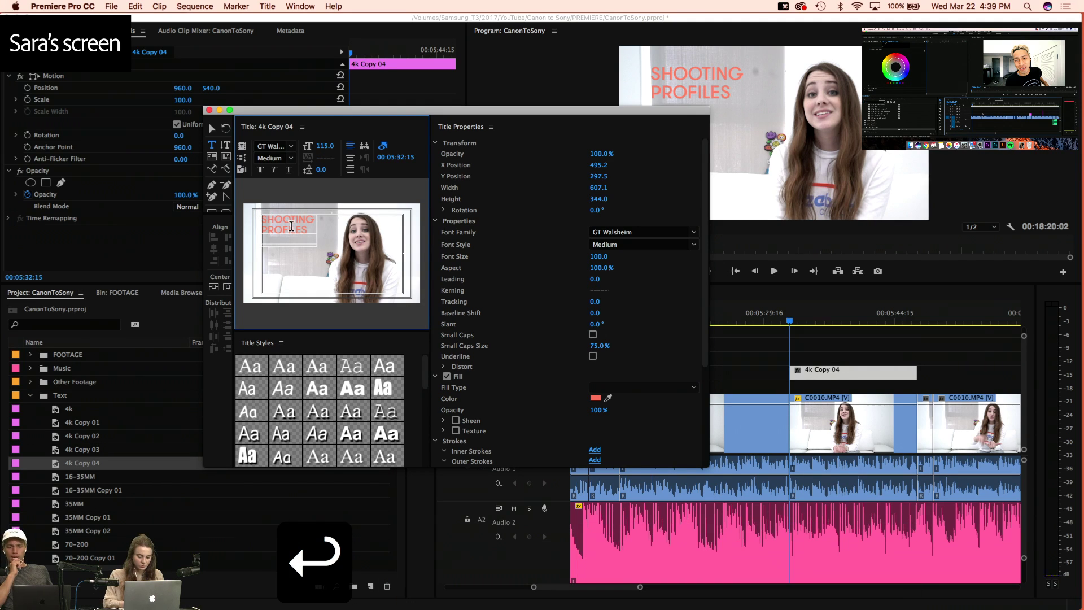
key("BackSpace")
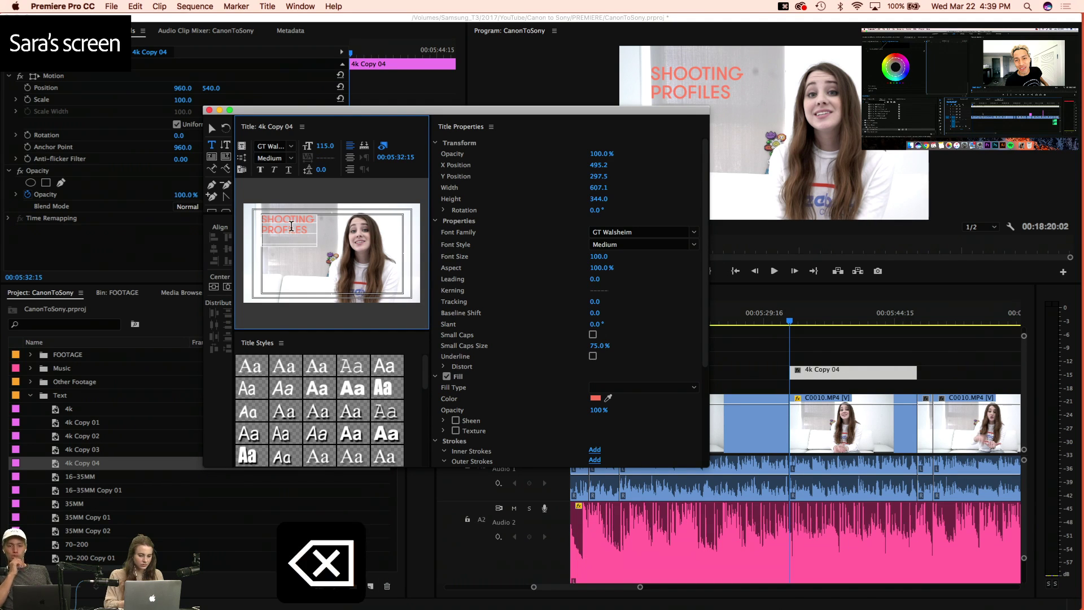
Replace the title's text with "PROFILE PICTURES" on two lines and close the title editor
key("super+a")
type("profile")
key("Return")
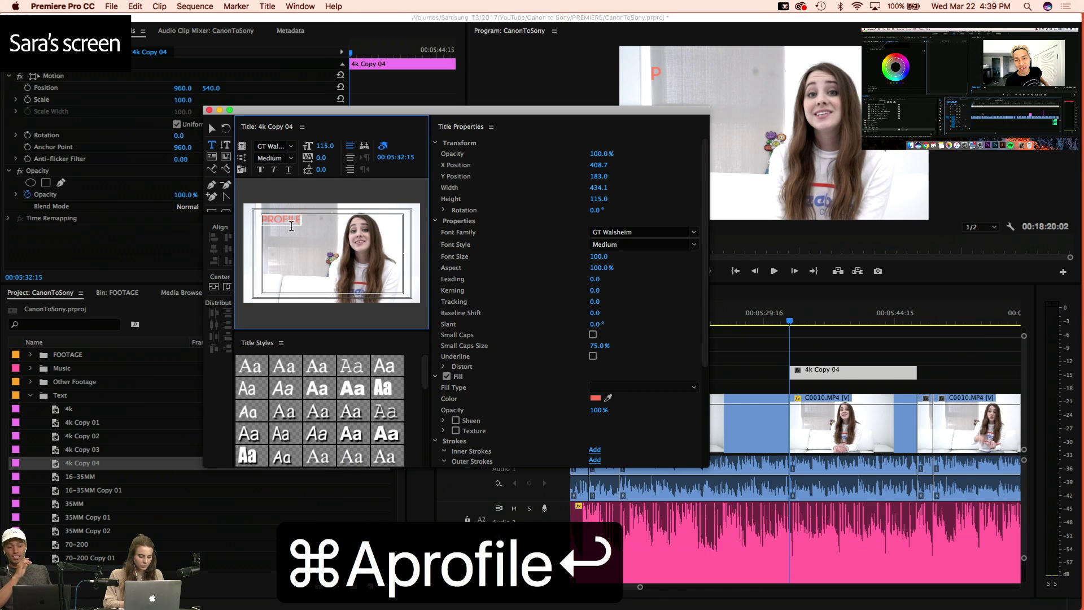
type("pictures")
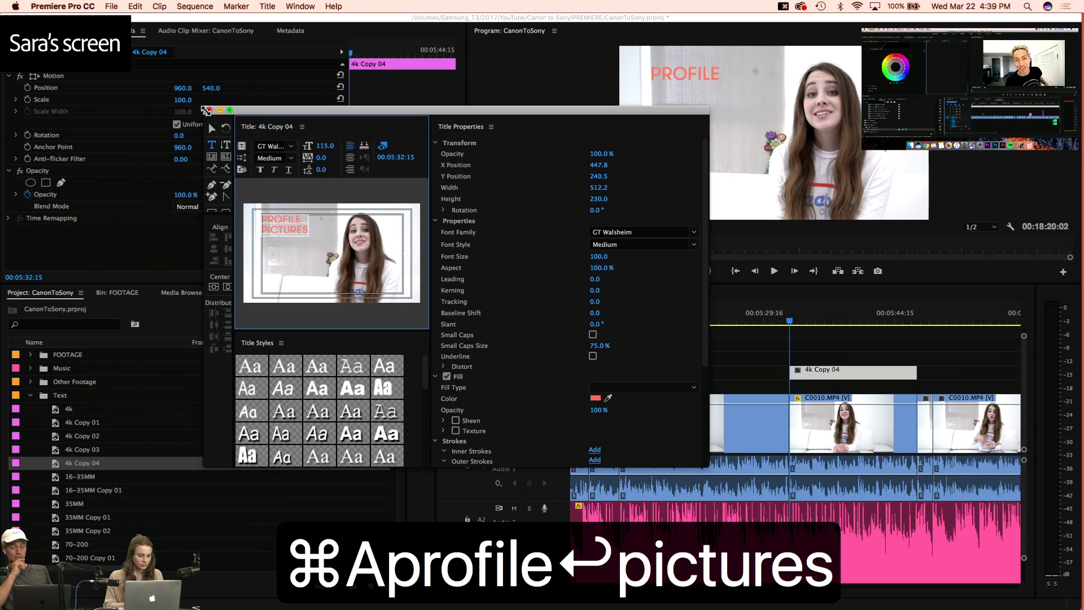
left_click(209, 110)
Play the reframed clip and trim the start of the V3 title to about 00:05:37:18
left_click(779, 320)
key("space")
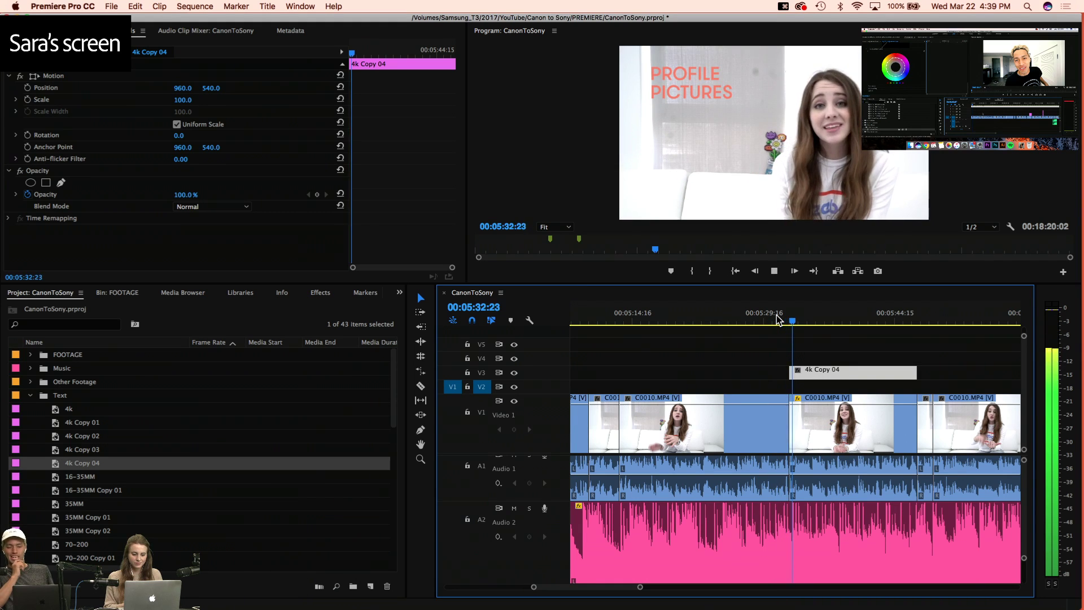
key("4")
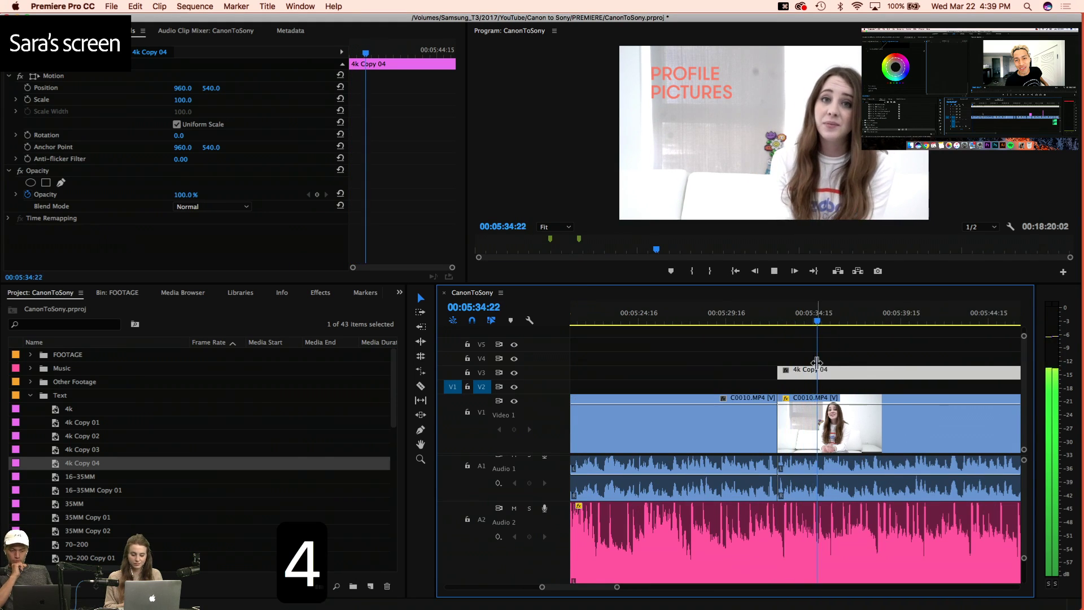
key("w")
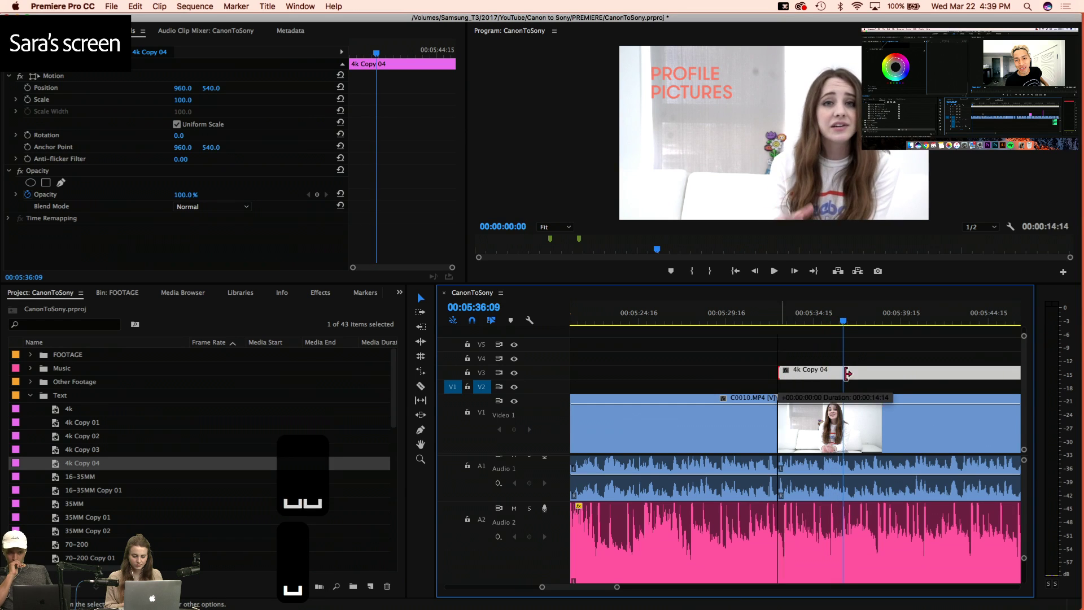
left_click_drag(782, 373, 843, 372)
left_click(815, 323)
key("space")
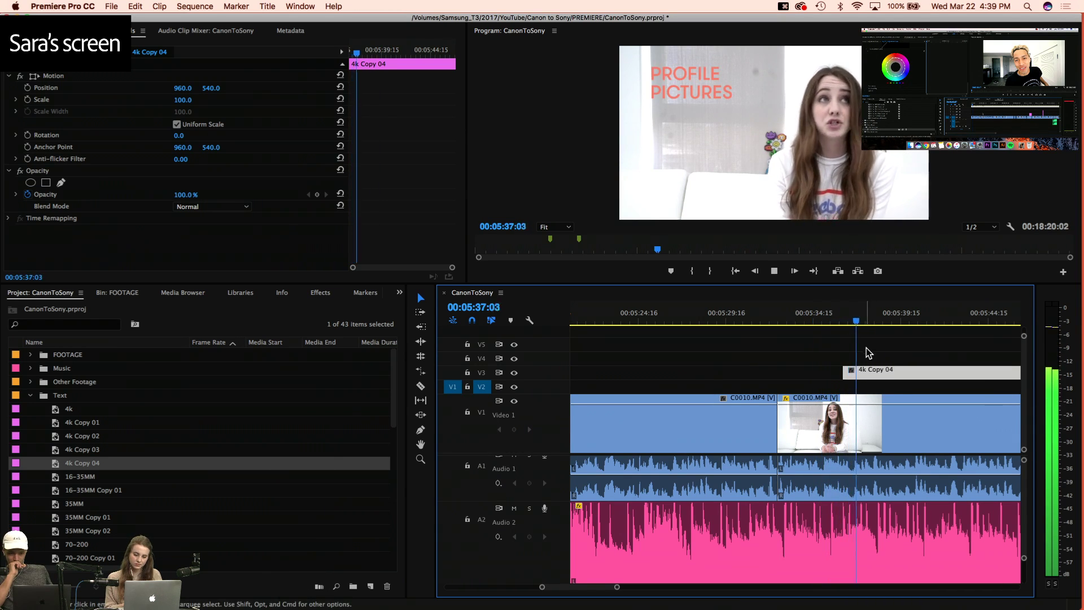
key("space")
mouse_move(847, 373)
left_mouse_down()
mouse_move(881, 373)
mouse_move(868, 373)
left_mouse_up()
Replay the passage before the title and split the C0010.MP4 clip on V1 at 00:05:36:19
left_click(845, 322)
key("space")
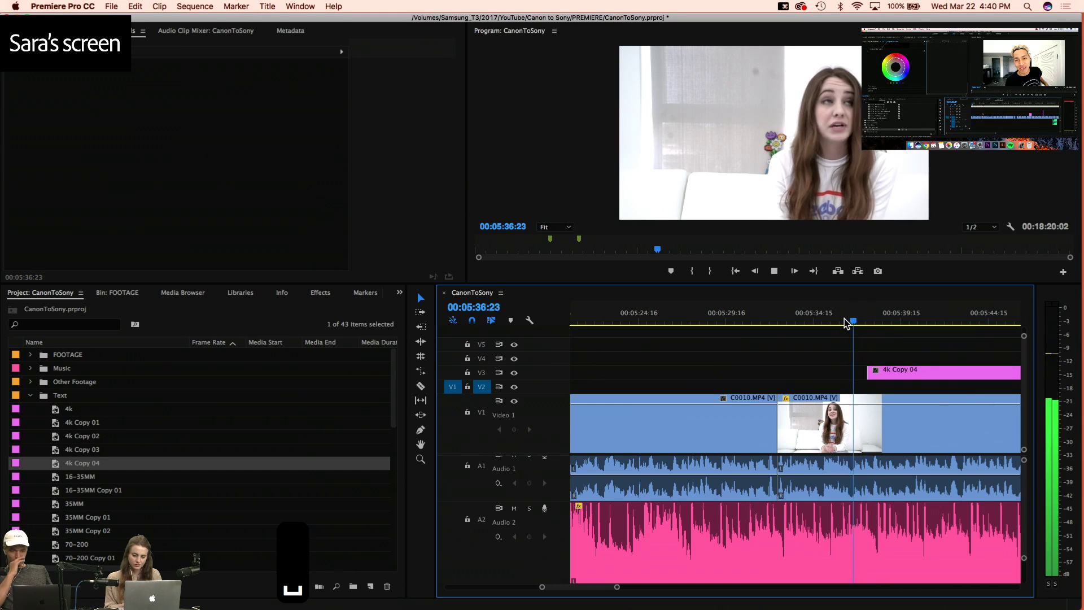
key("space")
key("4")
key("4")
key("space")
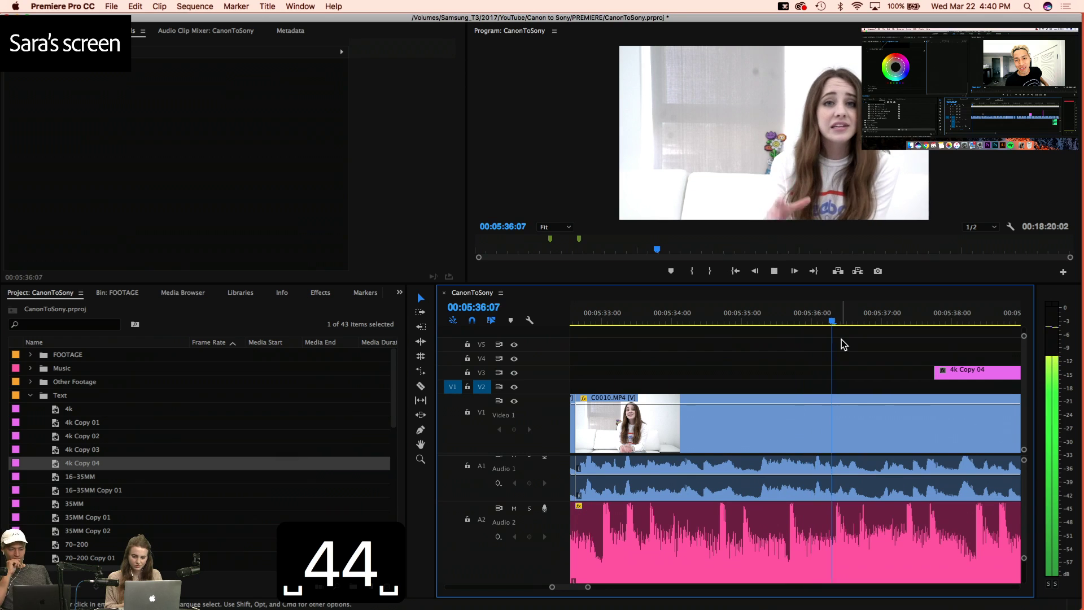
key("space")
key("space")
key("space")
key("c")
left_click(865, 412)
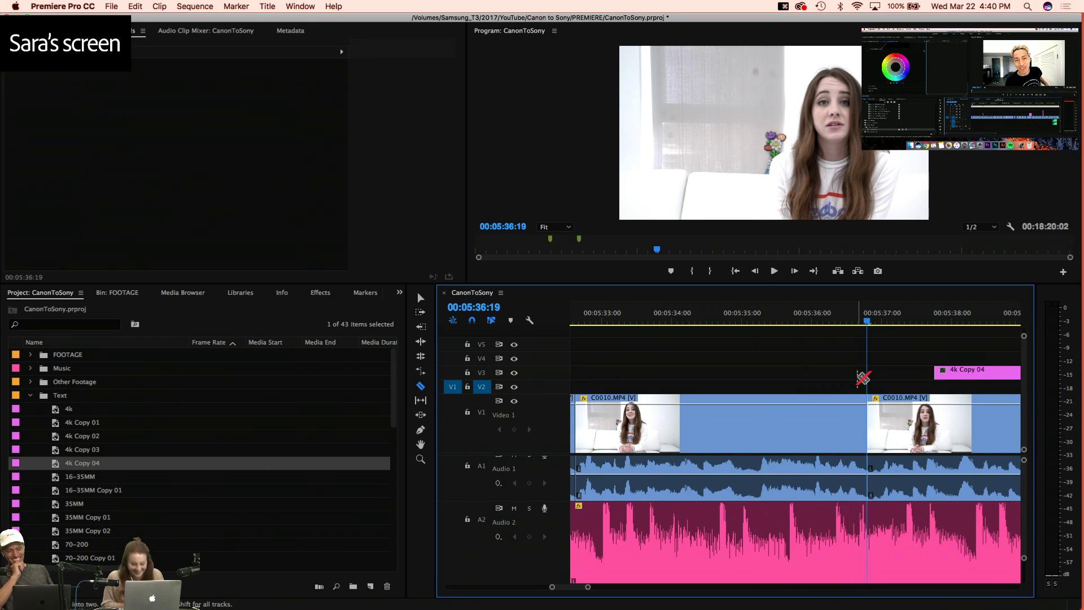
key("v")
Split the C0010.MP4 clip on V1 again at 00:05:37:00 to isolate the short piece after the previous cut
key("space")
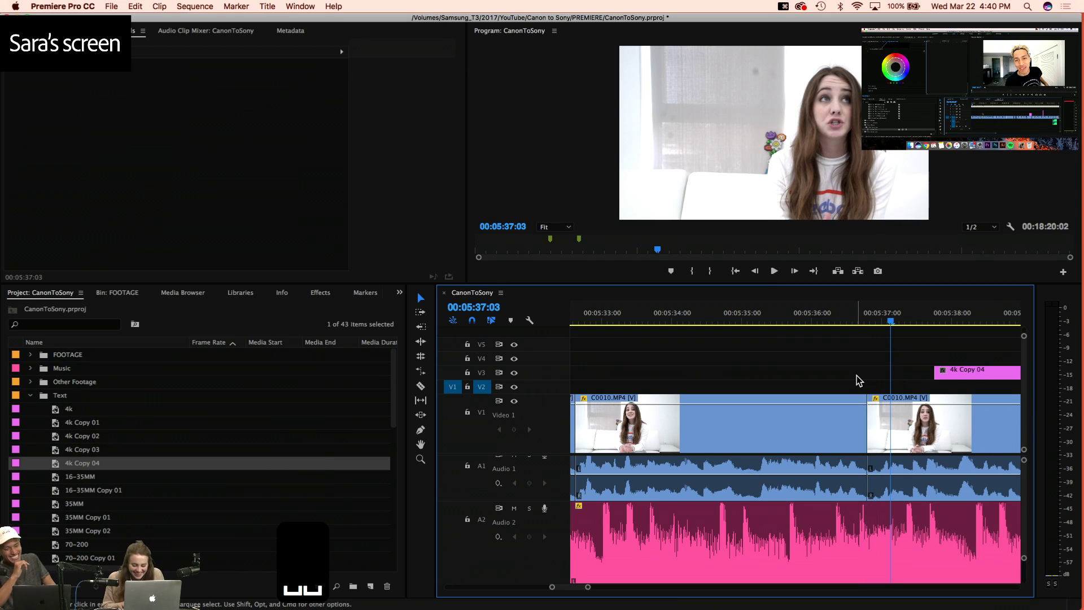
key("Left")
key("Left")
key("Left")
key("c")
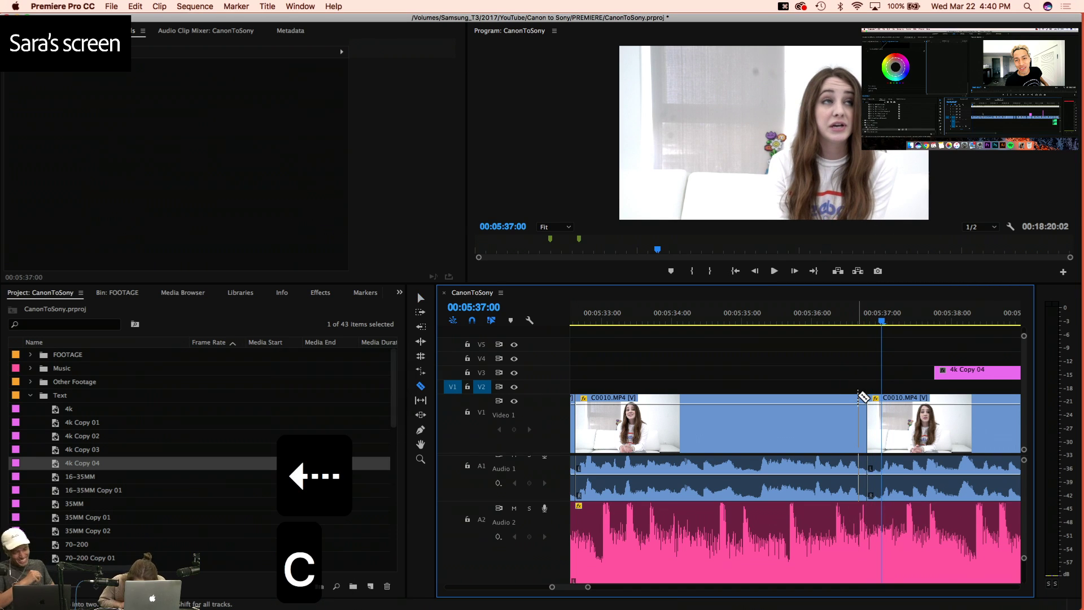
left_click(886, 418)
key("v")
Select everything from 00:05:37:00 onward except the A2 music and move it back over the short piece to 00:05:36:19
key("a")
left_click(918, 446)
key("v")
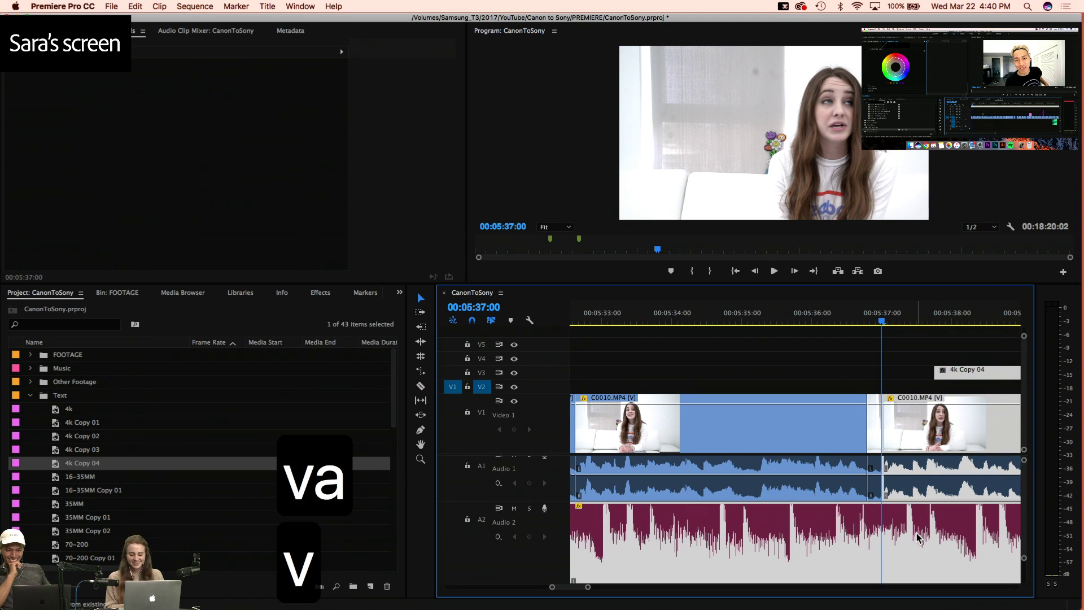
key("3")
key("3")
key("3")
key("3")
key("3")
key("3")
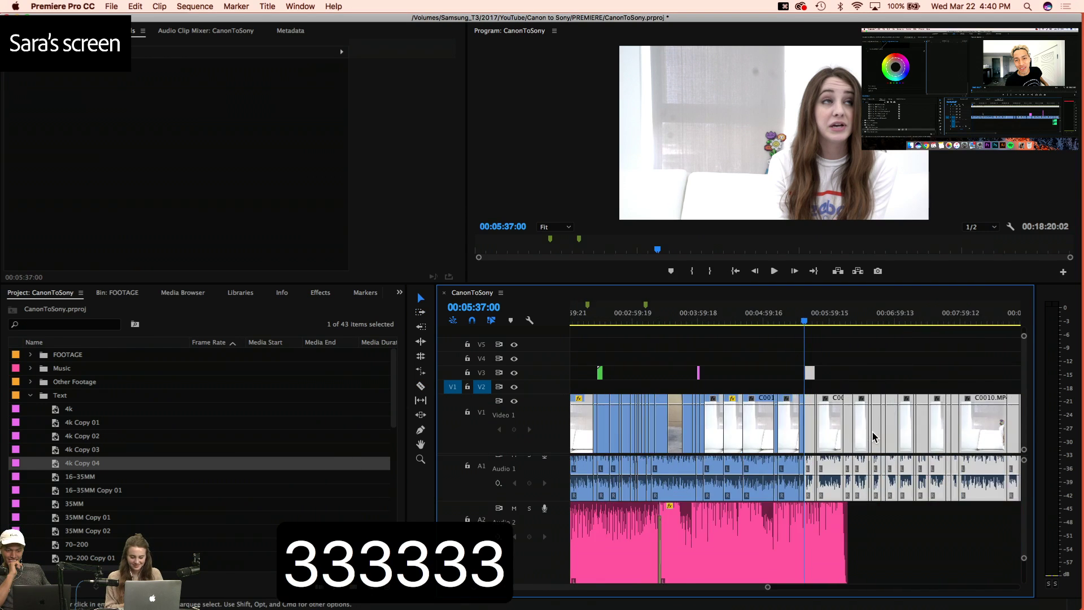
key("3")
key("3")
key("4")
key("4")
key("4")
key("4")
key("4")
key("4")
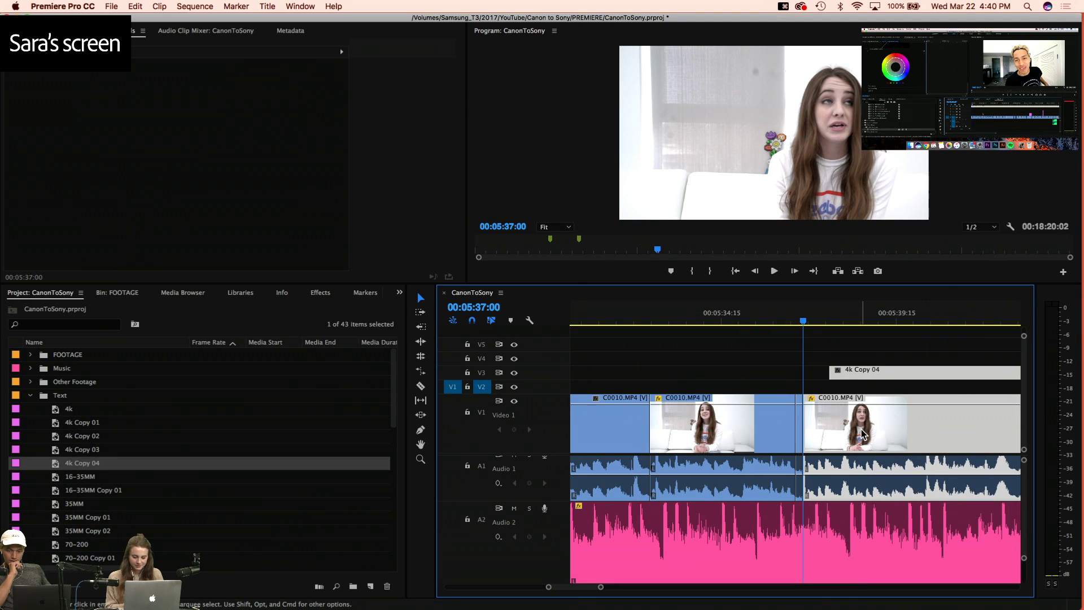
left_click_drag(862, 434, 855, 434)
key("v")
Play across the 00:05:36:19 cut, apply the default audio transition to it on A1 and shorten it to 12 frames
left_click(764, 320)
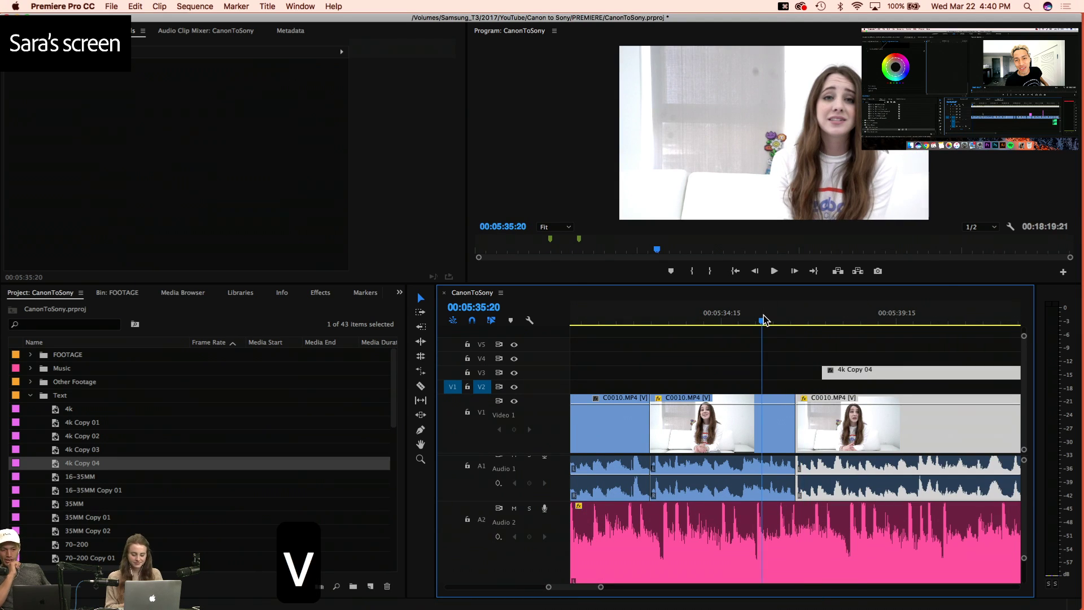
key("space")
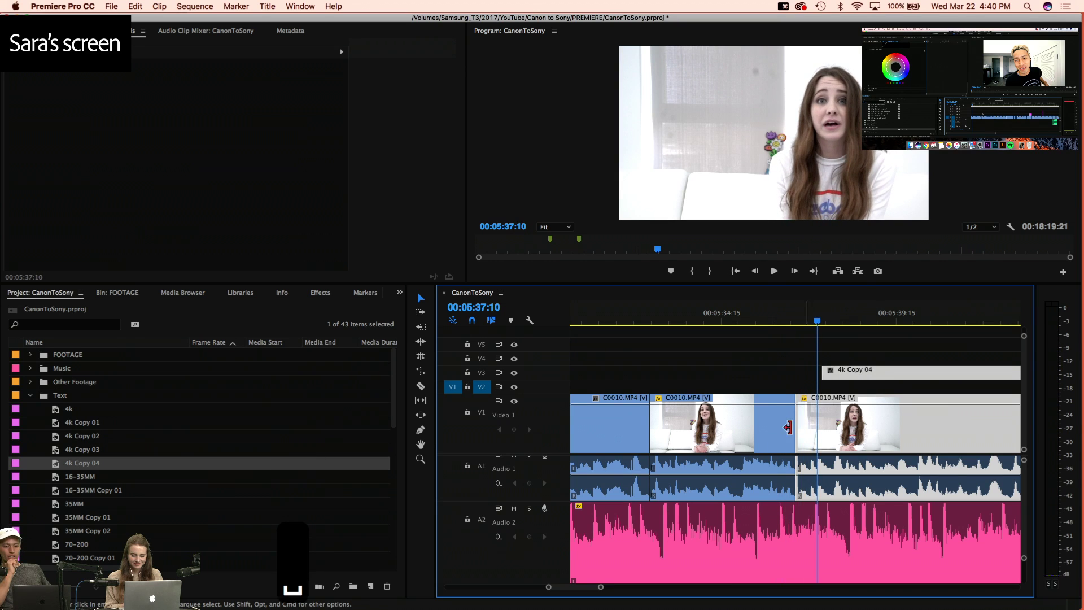
left_click(774, 355)
left_click(797, 476)
left_click(797, 470)
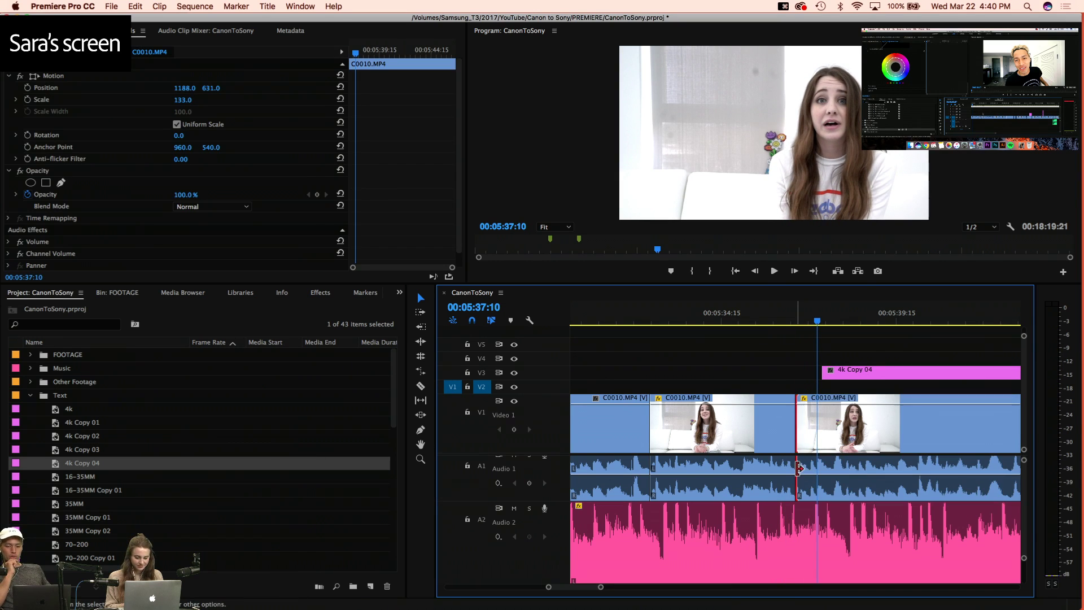
key("shift+super+d")
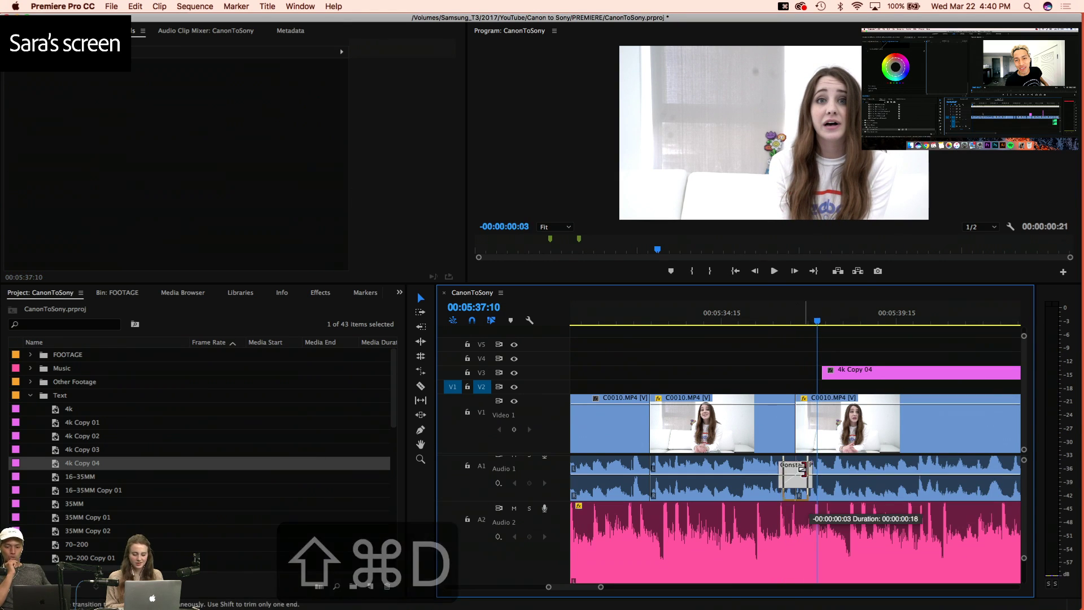
left_click_drag(808, 468, 801, 469)
Replay the crossfaded cut and extend the start of the V3 title back to 00:05:36:19
left_click(778, 312)
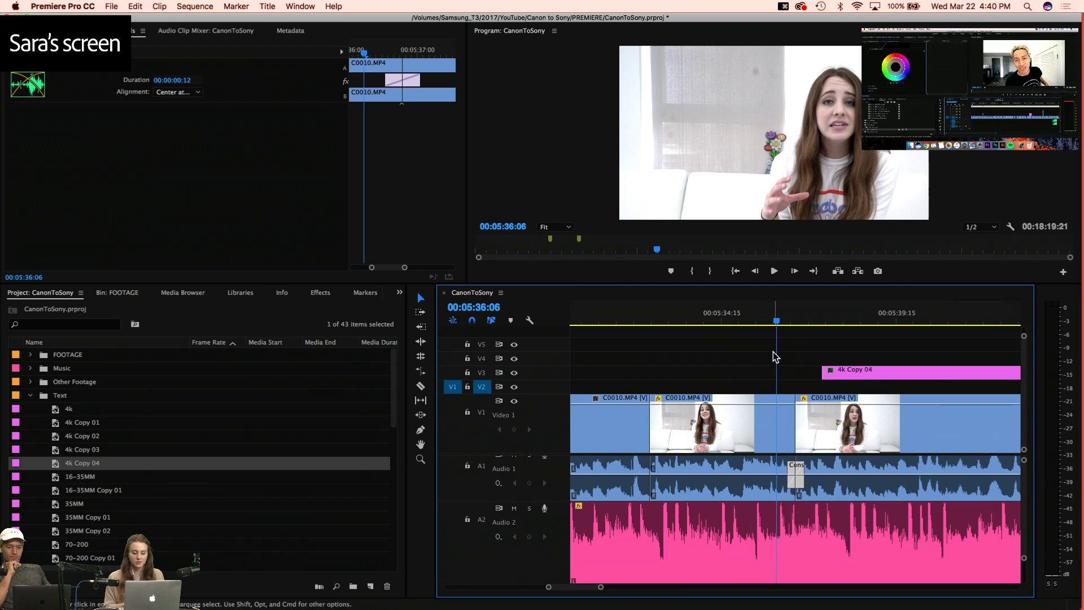
key("space")
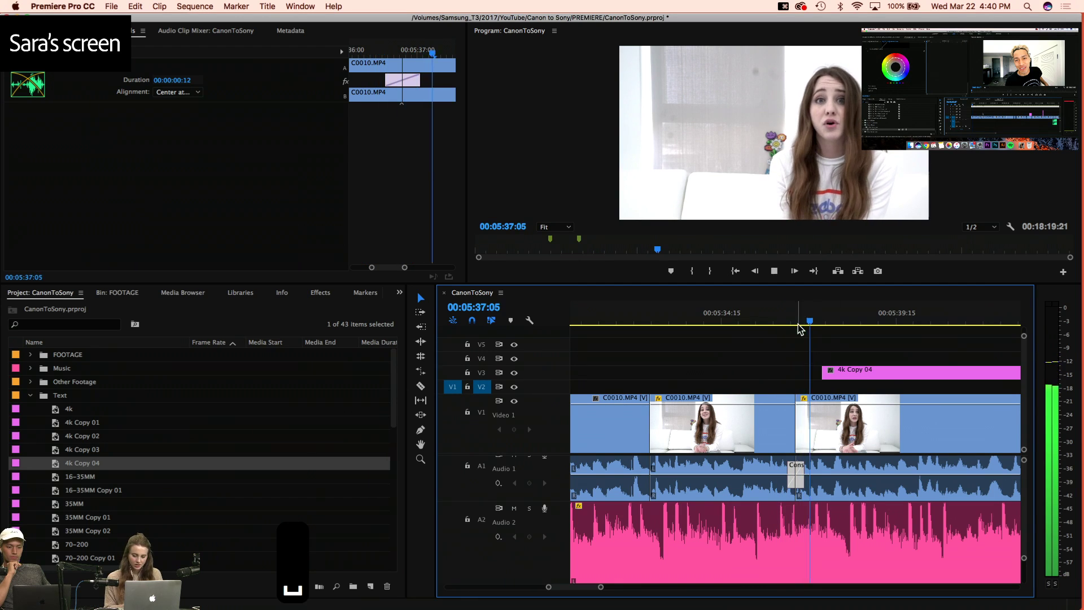
key("space")
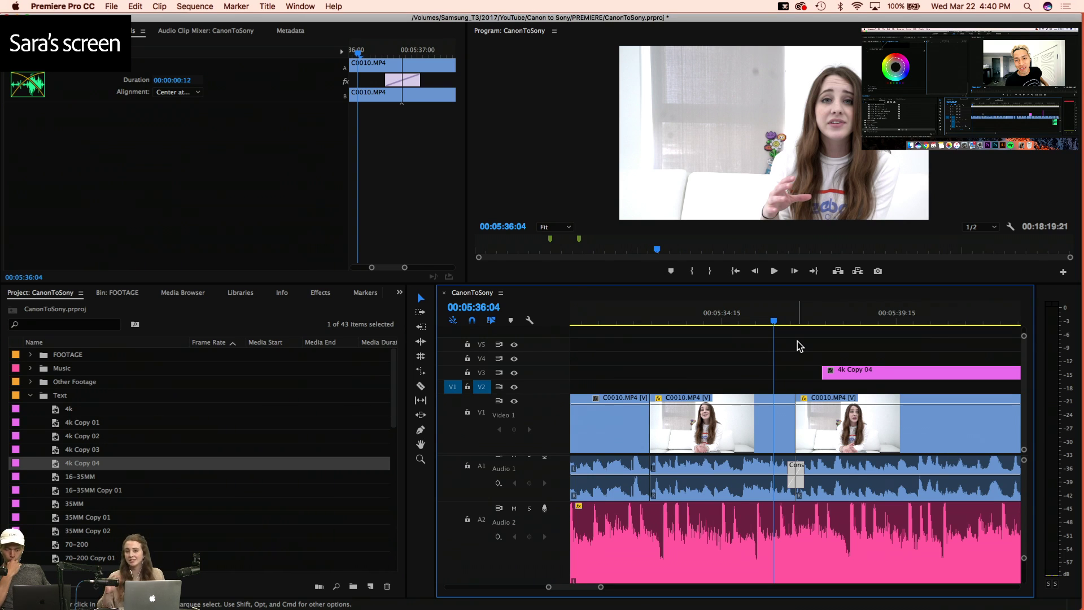
key("space")
key("space")
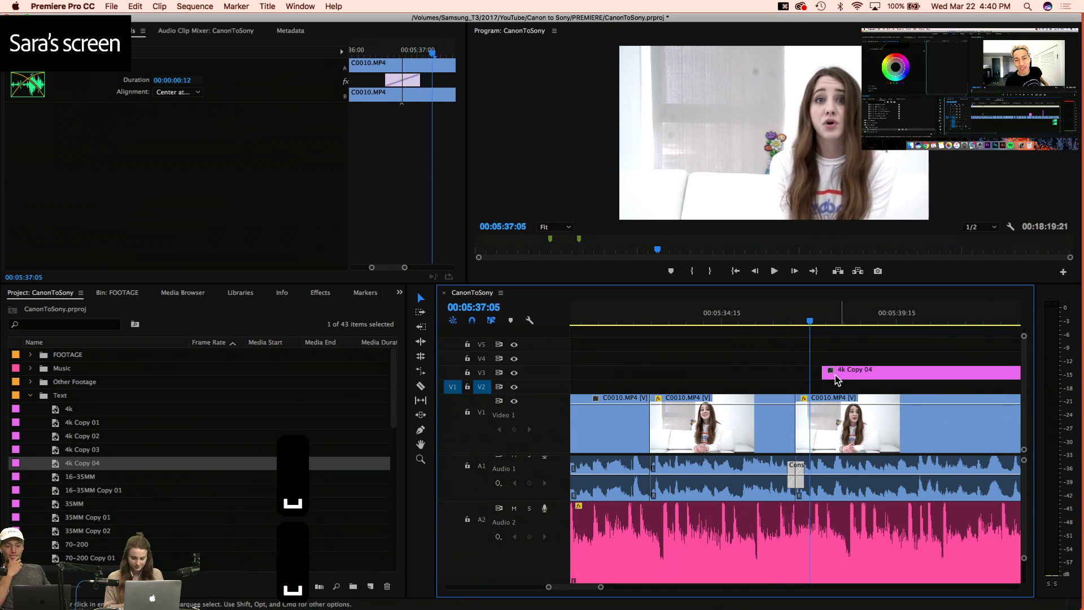
left_click_drag(820, 374, 797, 375)
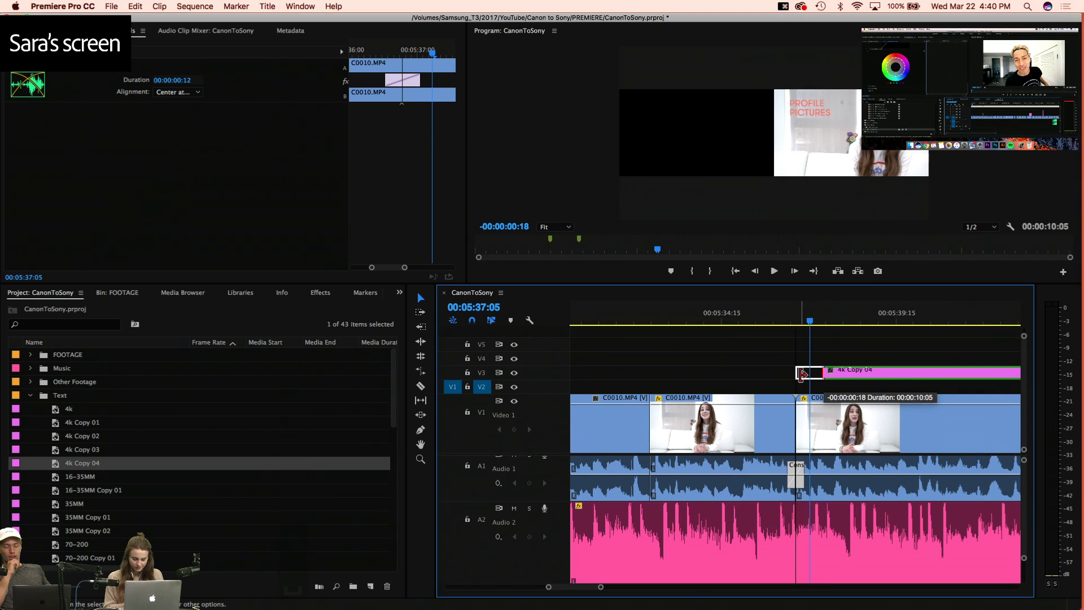
Replace the text of the V3 title at 00:05:37:05 with "PICTURE PROFILES" on two lines
double_click(830, 373)
left_click(281, 222)
key("super+a")
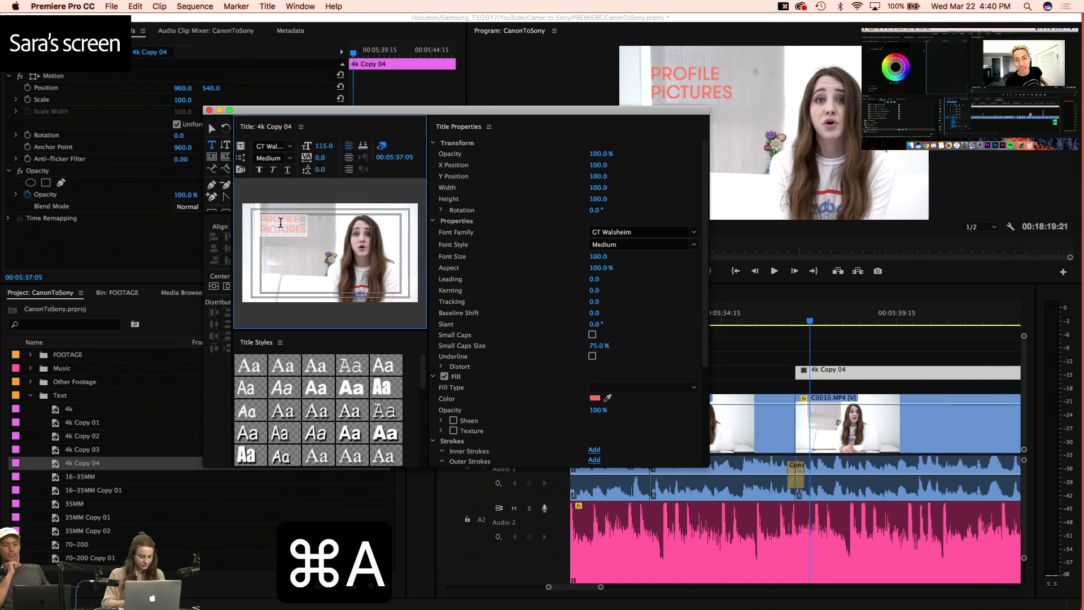
type("picture")
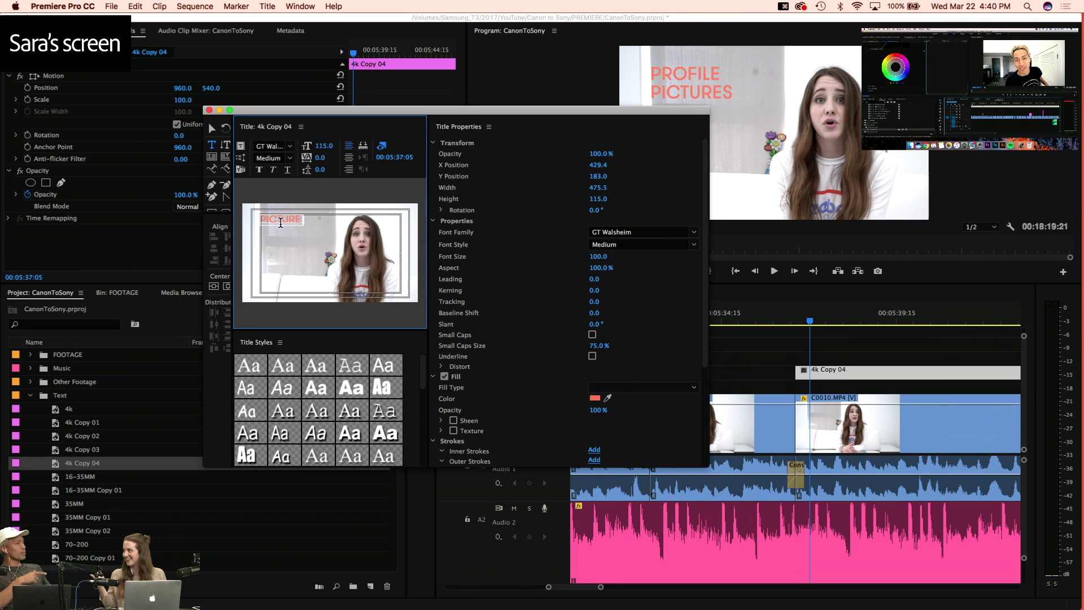
key("BackSpace")
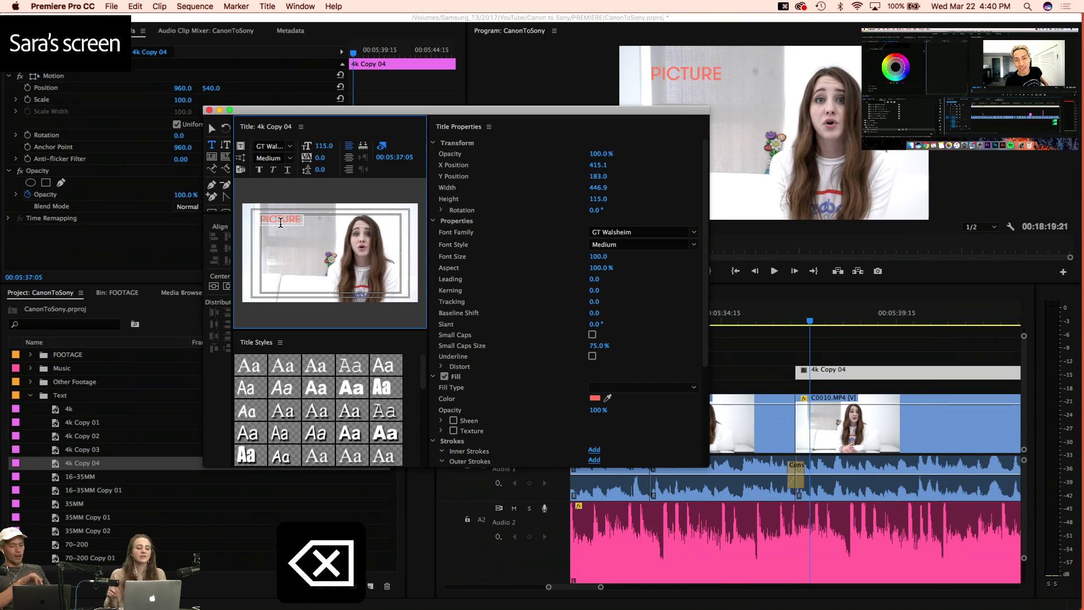
key("Return")
type("profiles")
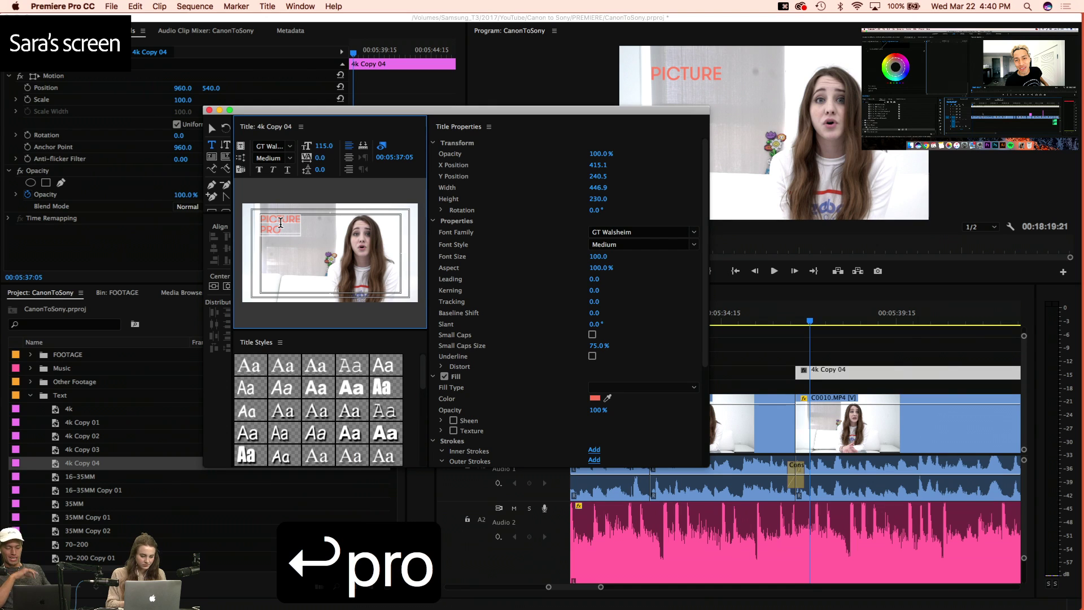
key("super+a")
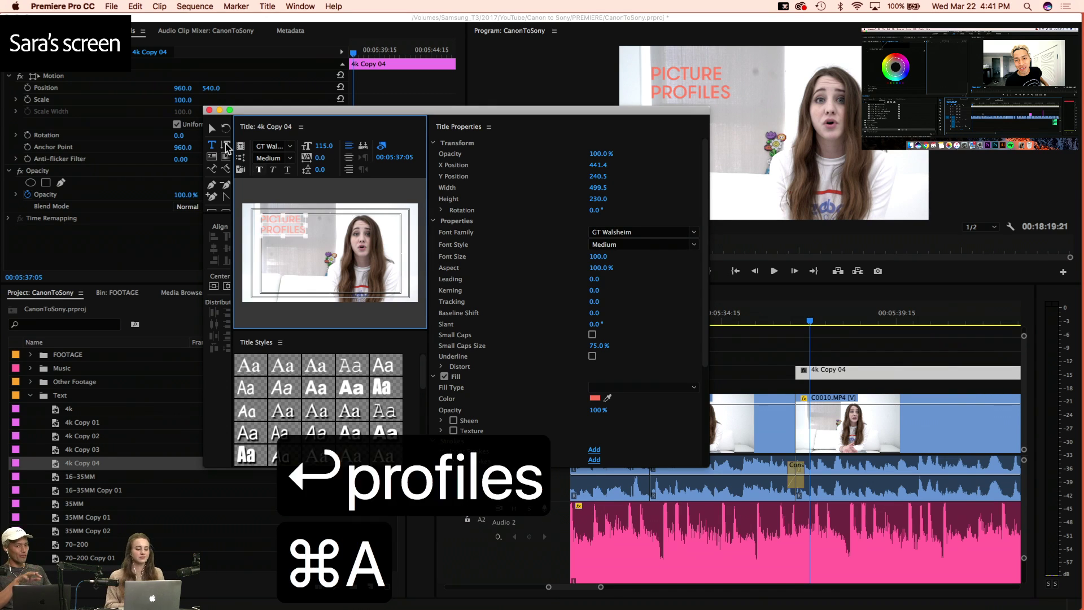
left_click(209, 111)
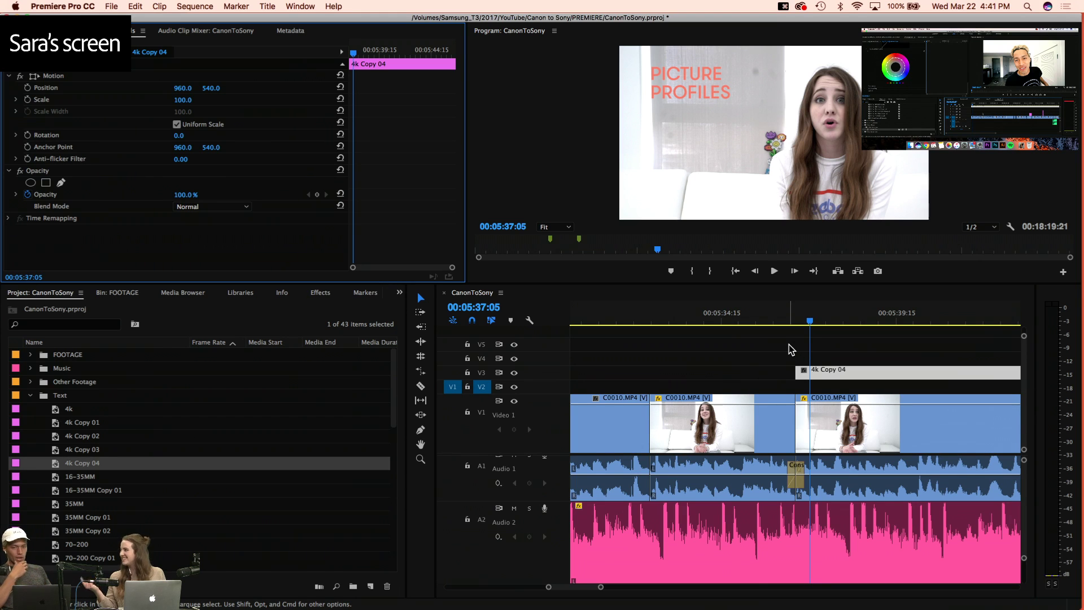
Play the title from 00:05:35:22 and add "FLAT" before "PICTURE" on its first line, keeping "PROFILES" on the second
left_click(763, 311)
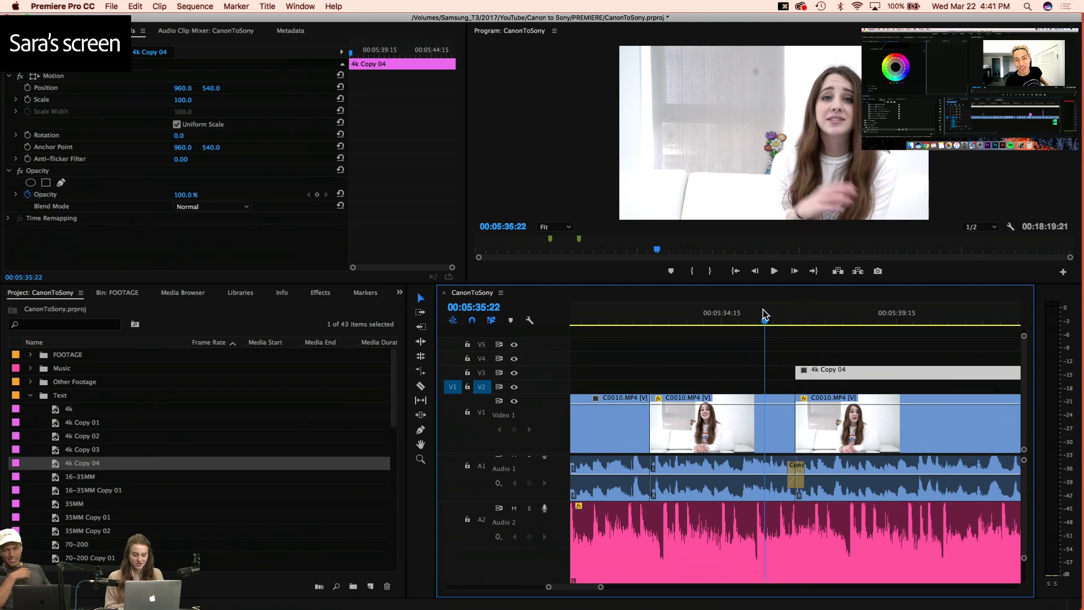
key("space")
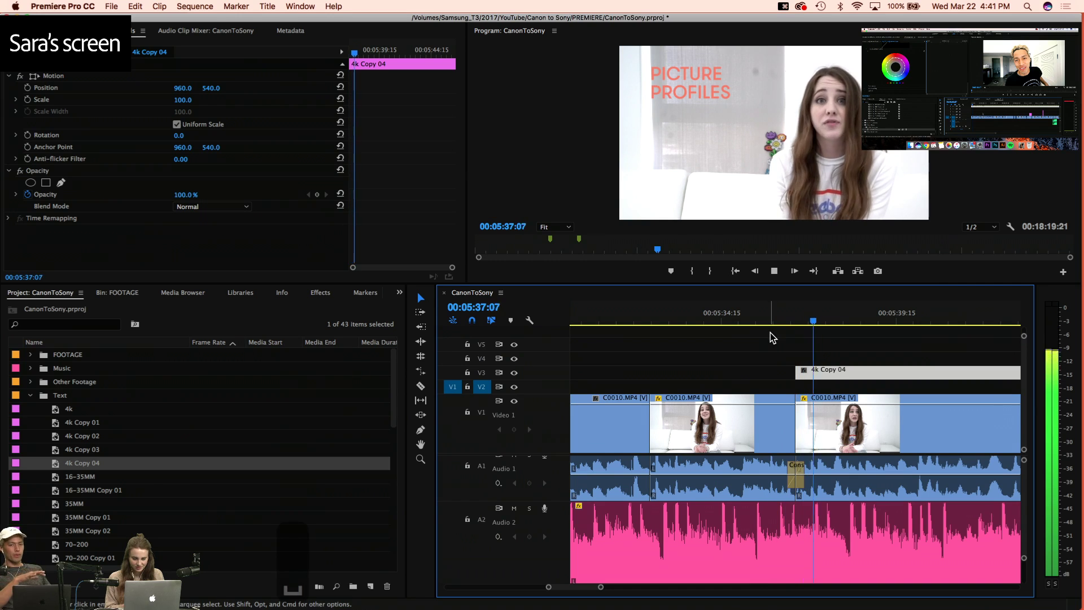
double_click(834, 374)
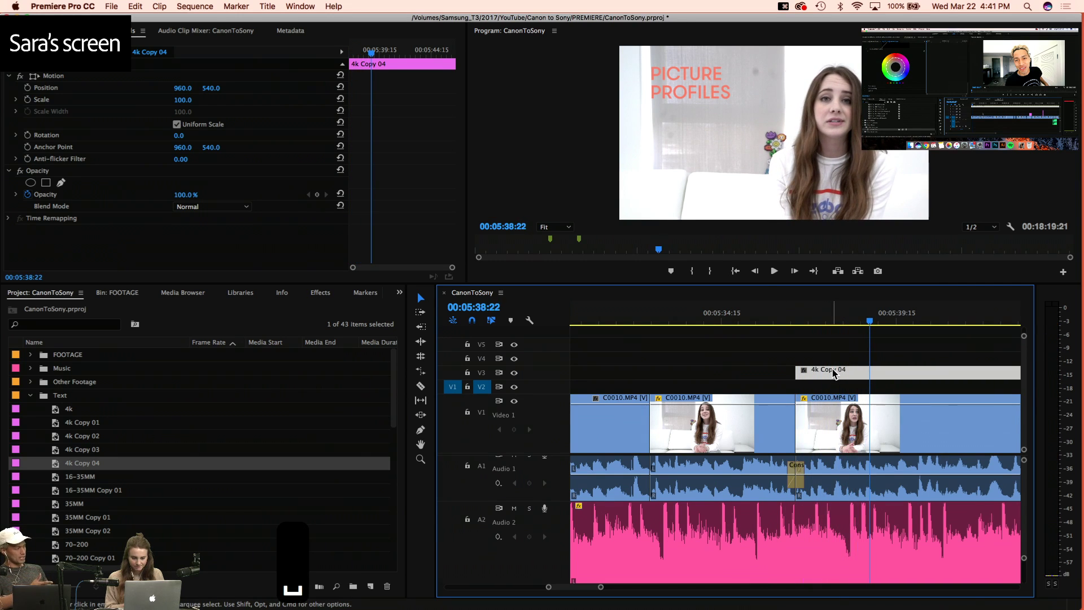
left_click(261, 224)
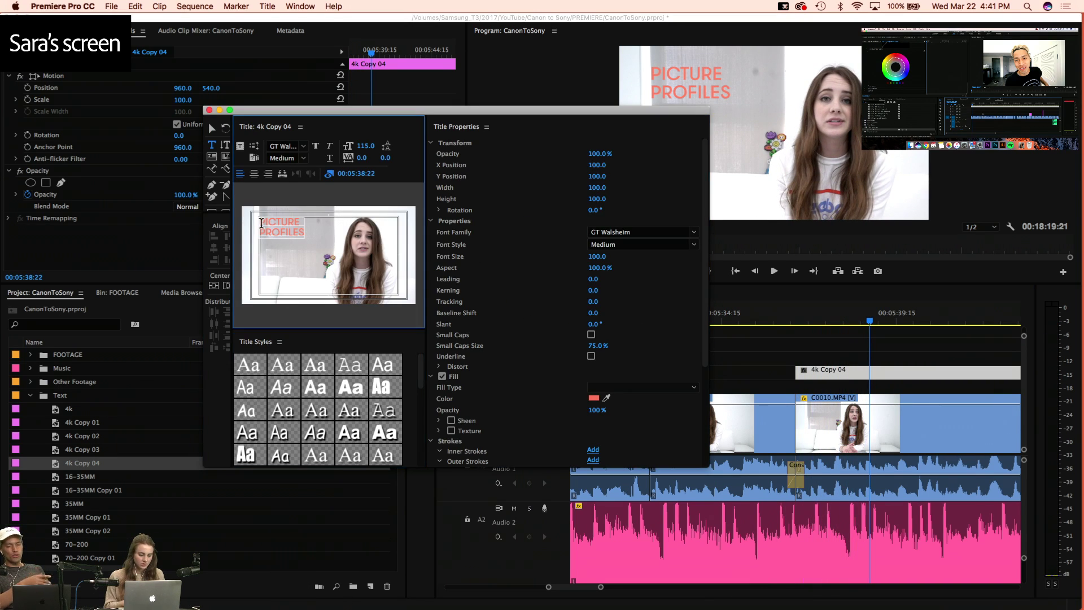
key("Return")
key("Up")
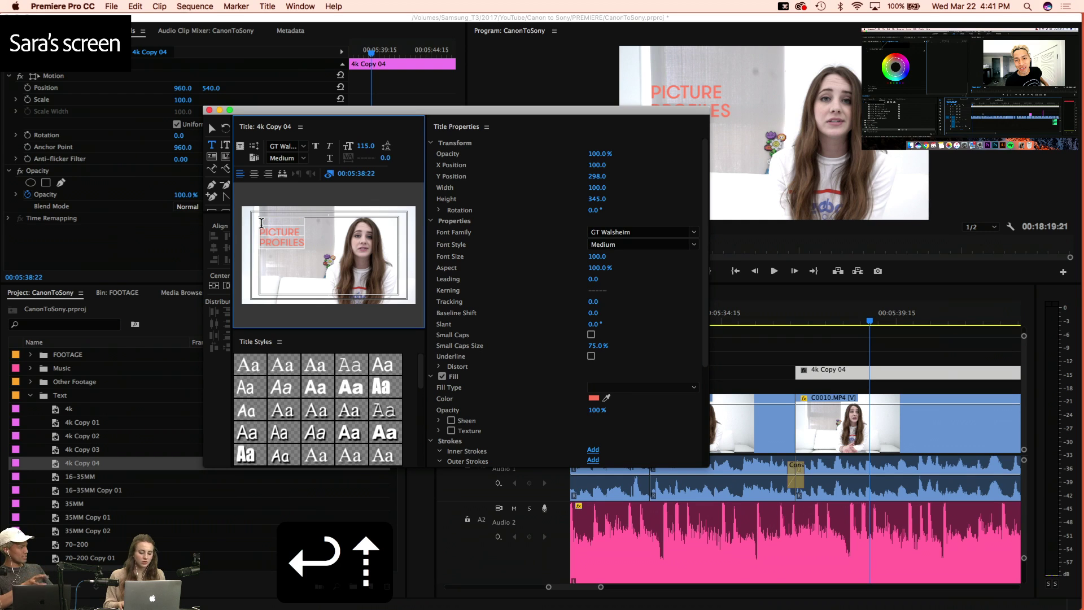
type("flat")
key("super+a")
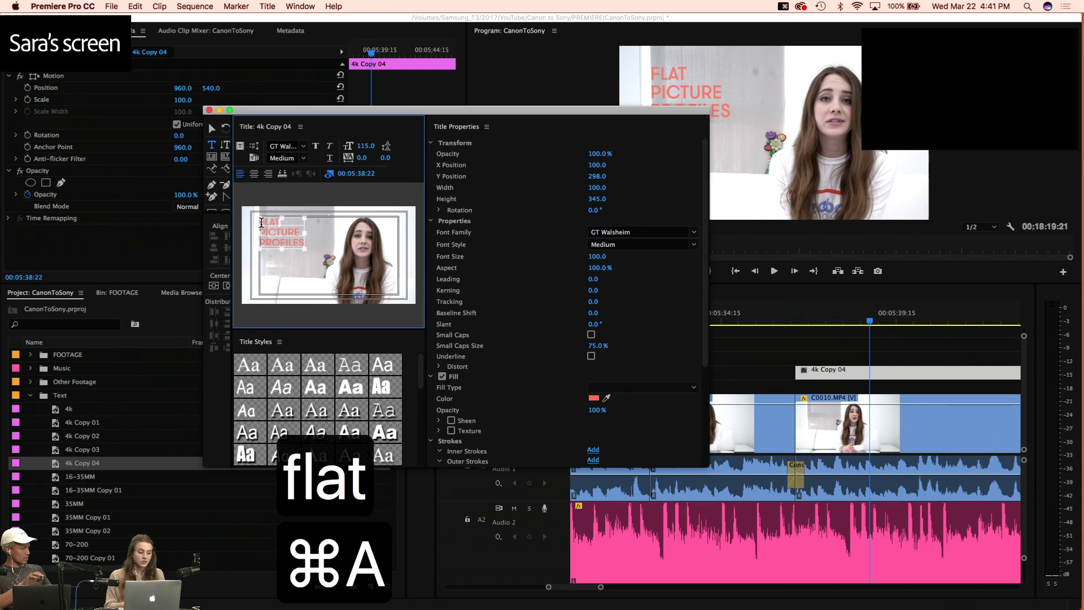
left_click(260, 232)
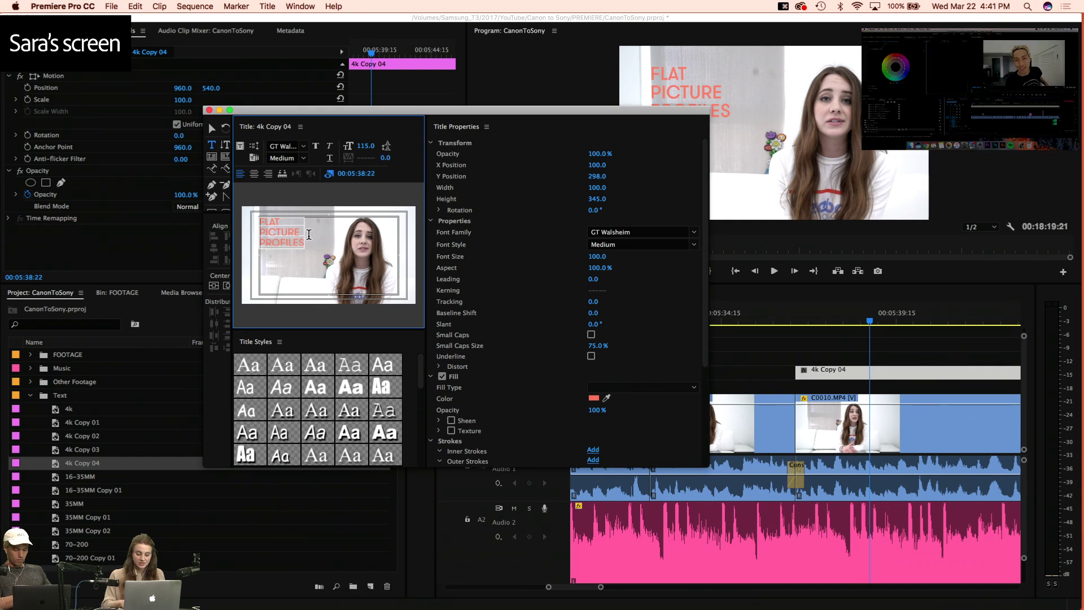
key("BackSpace")
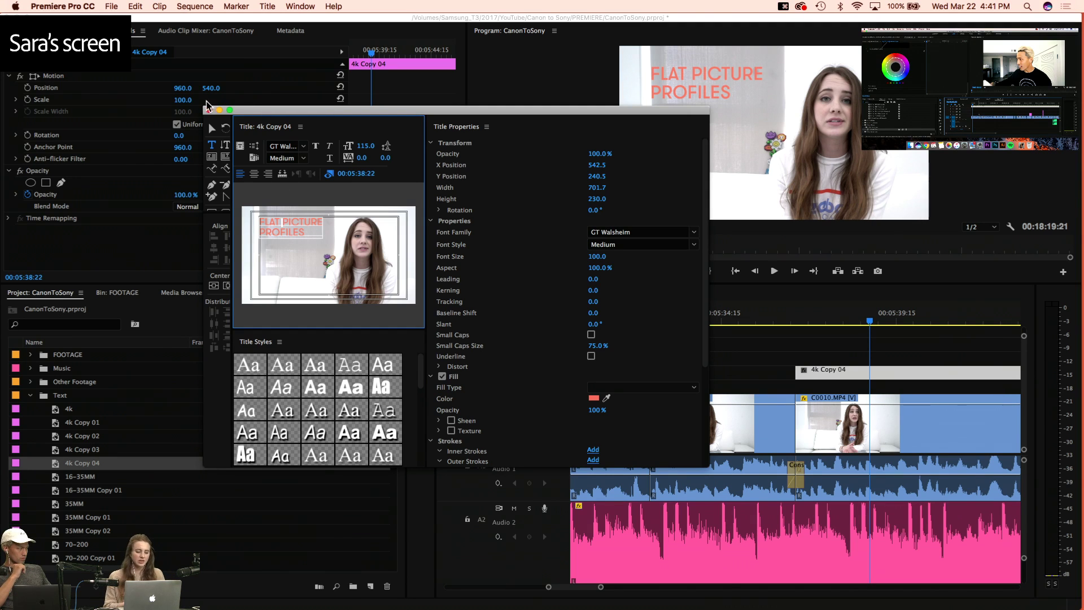
left_click(209, 109)
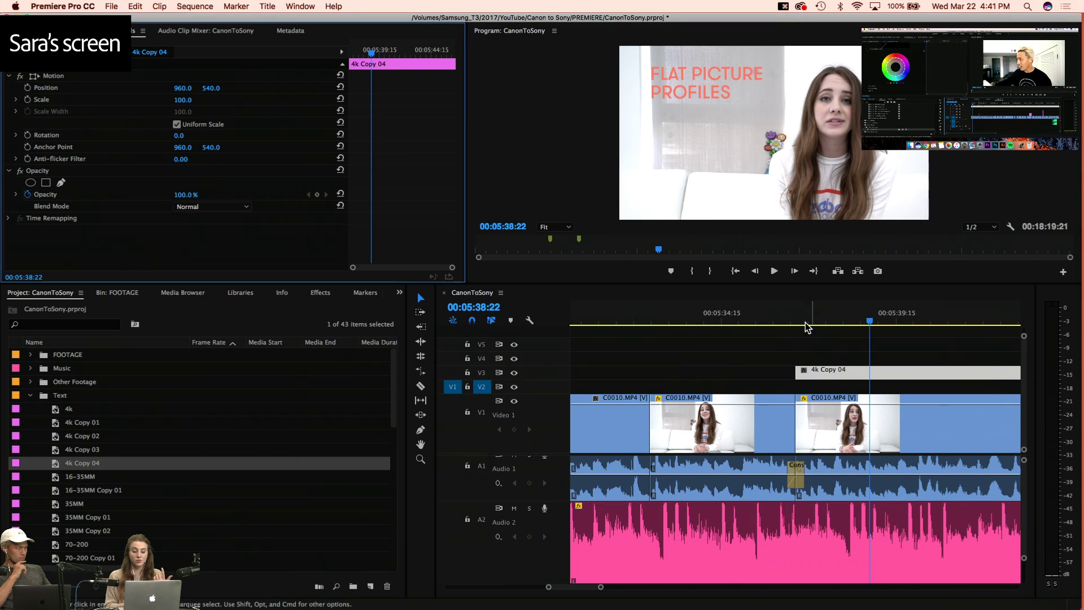
Replay the V3 title, split it at 00:05:42:21 and delete the piece after the split
left_click_drag(807, 326, 785, 324)
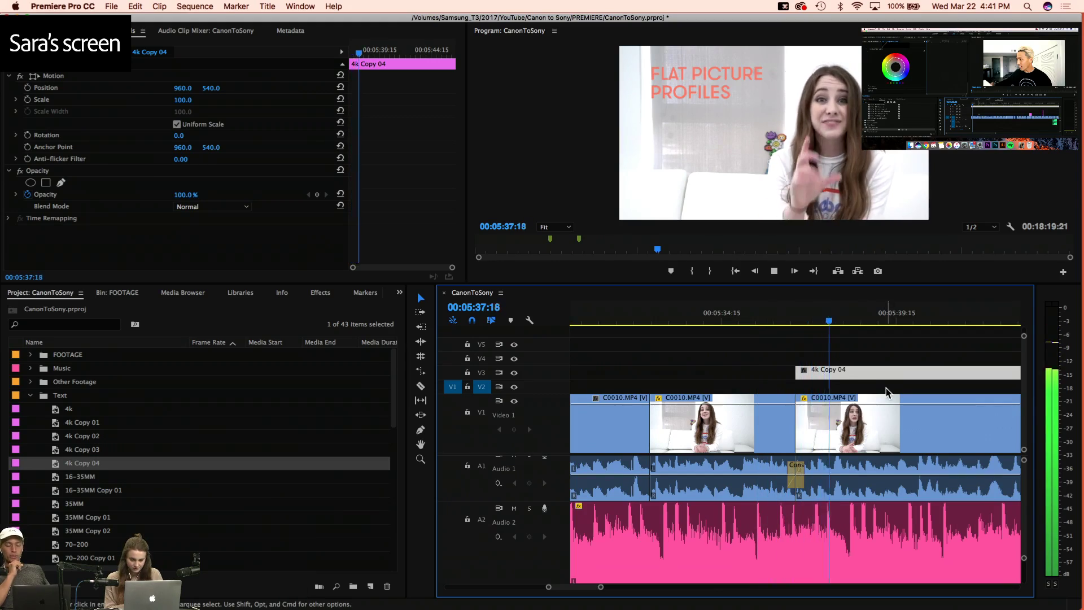
key("minus")
key("minus")
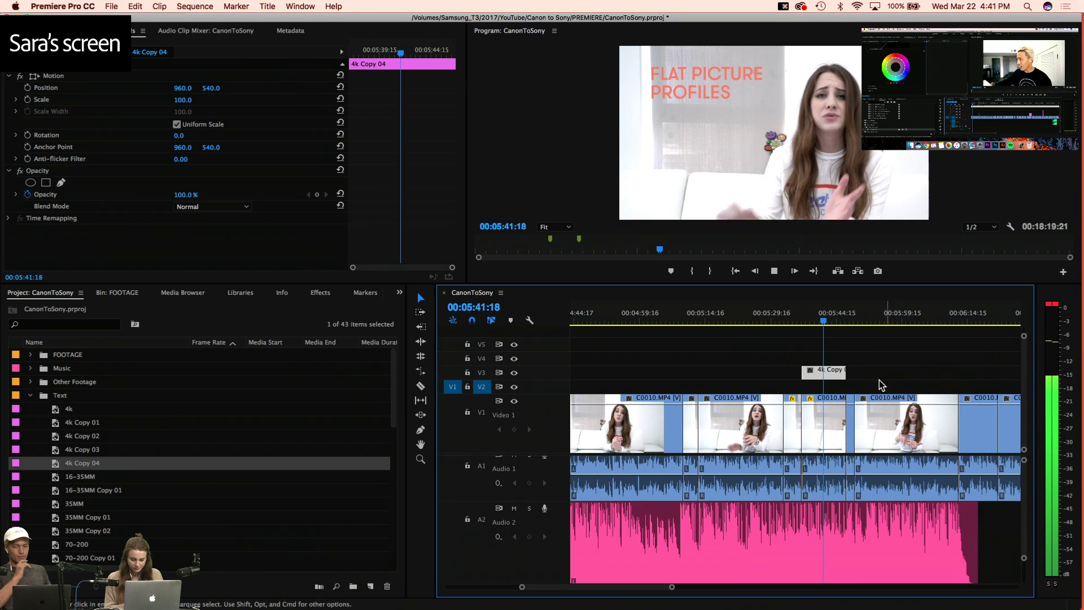
key("space")
key("c")
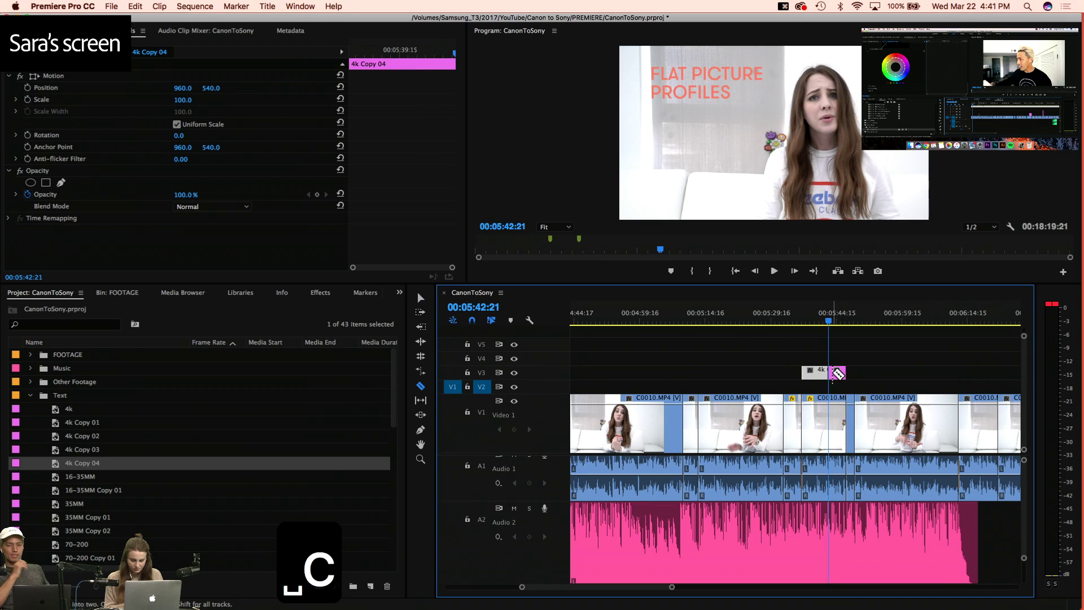
key("v")
left_click(838, 373)
key("BackSpace")
Play the video on to 00:05:50:08 and save the project
key("space")
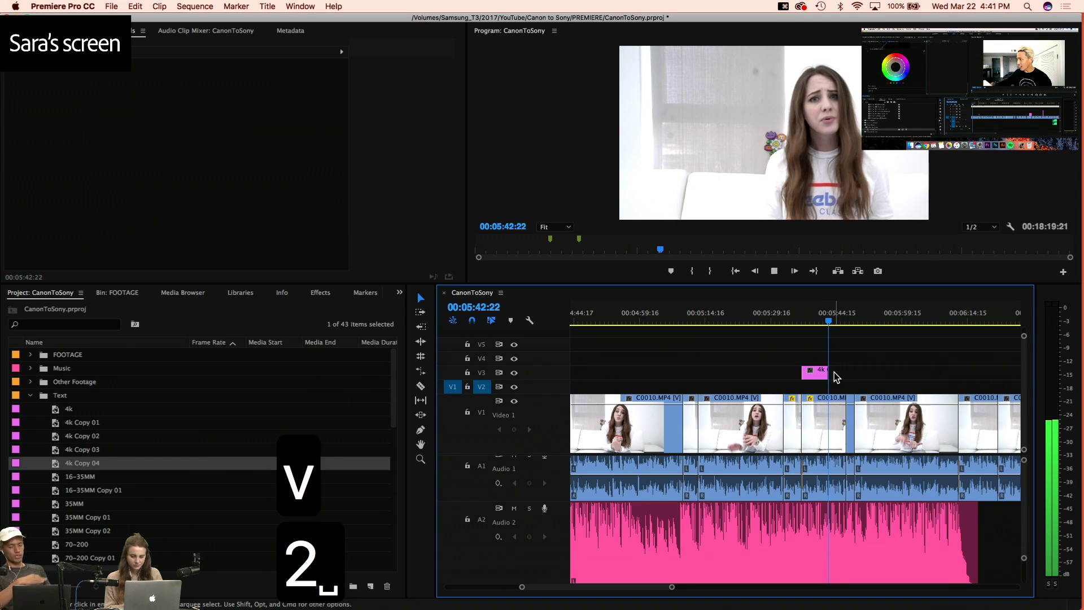
key("equal")
key("equal")
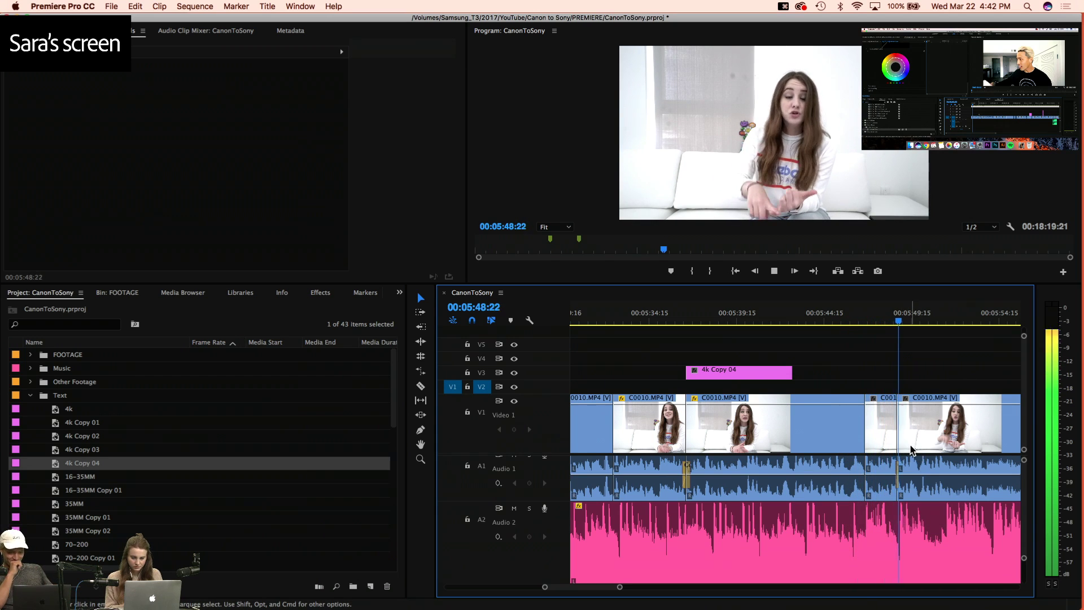
key("3")
key("3")
key("3")
key("space")
key("super+s")
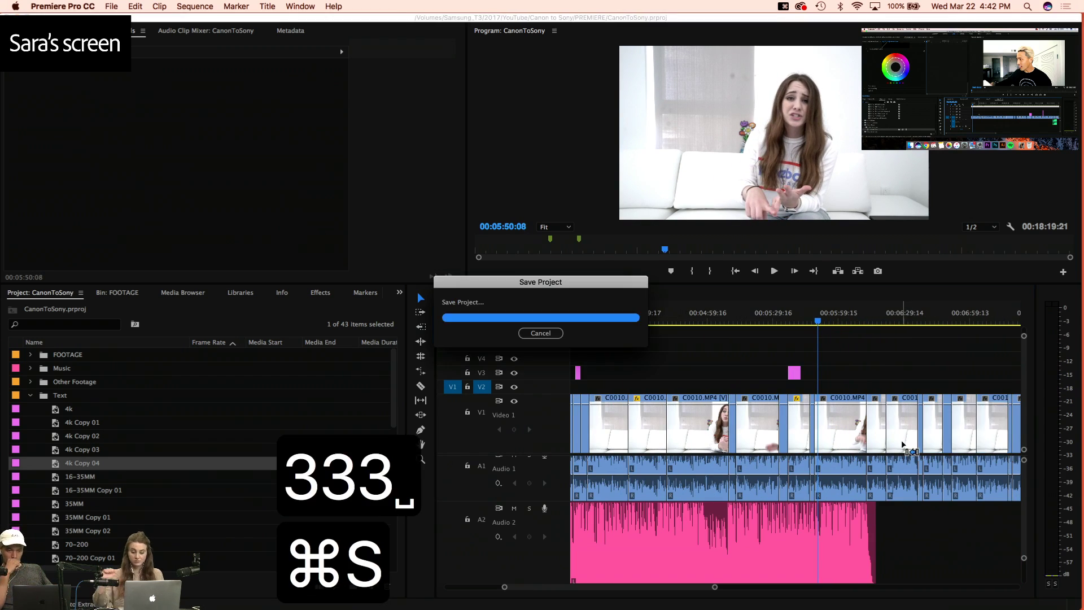
Split the A2 music at the C0010.MP4 cut just after 00:06:12:07, delete its fading tail and save the project
key("4")
key("4")
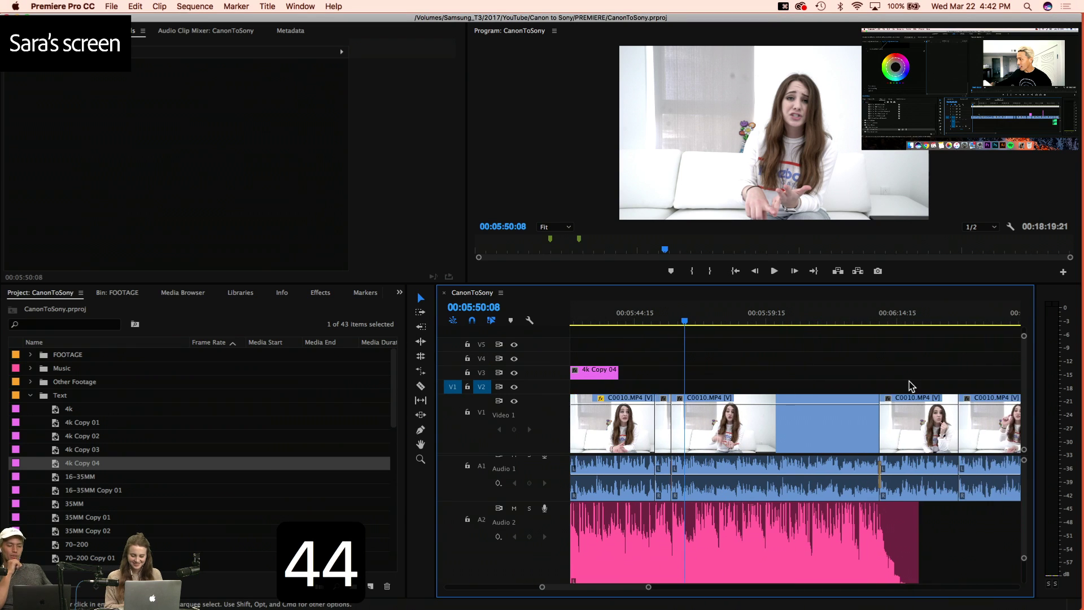
key("space")
left_click(865, 319)
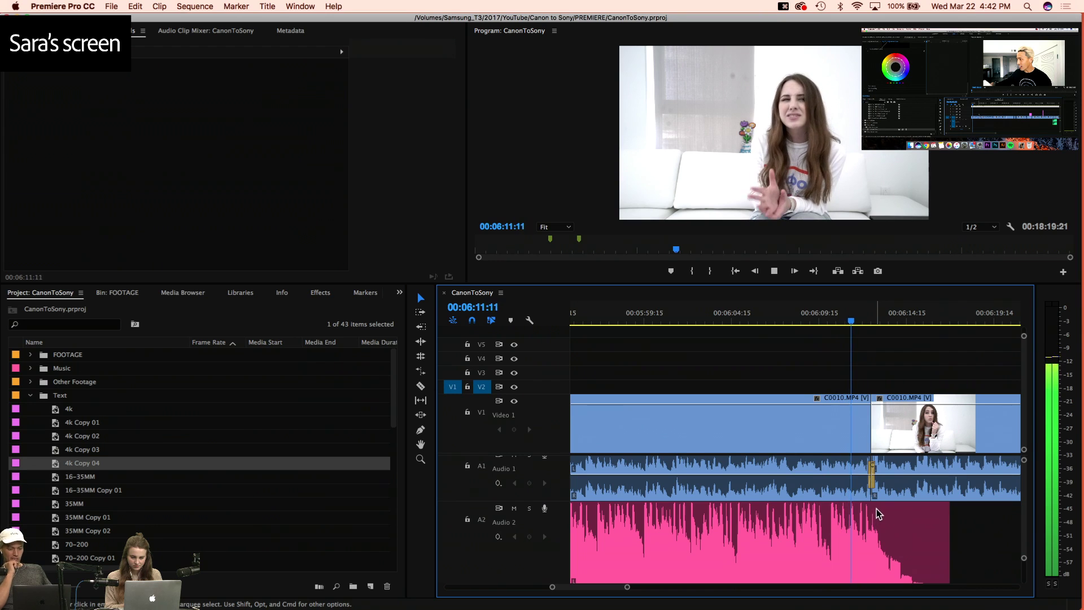
key("space")
key("c")
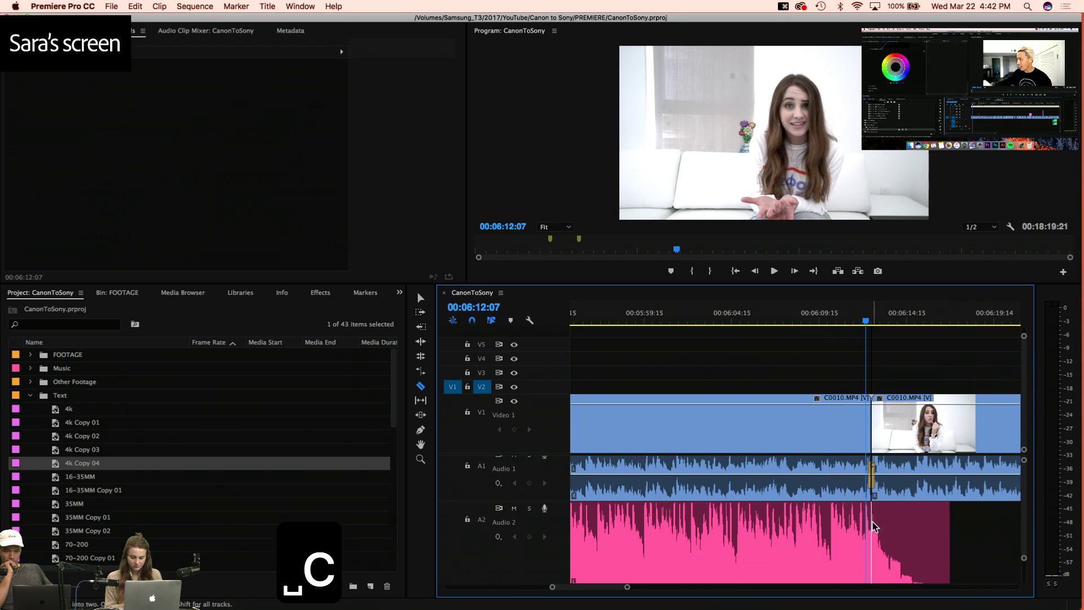
left_click(872, 527)
key("v")
left_click(904, 533)
key("Delete")
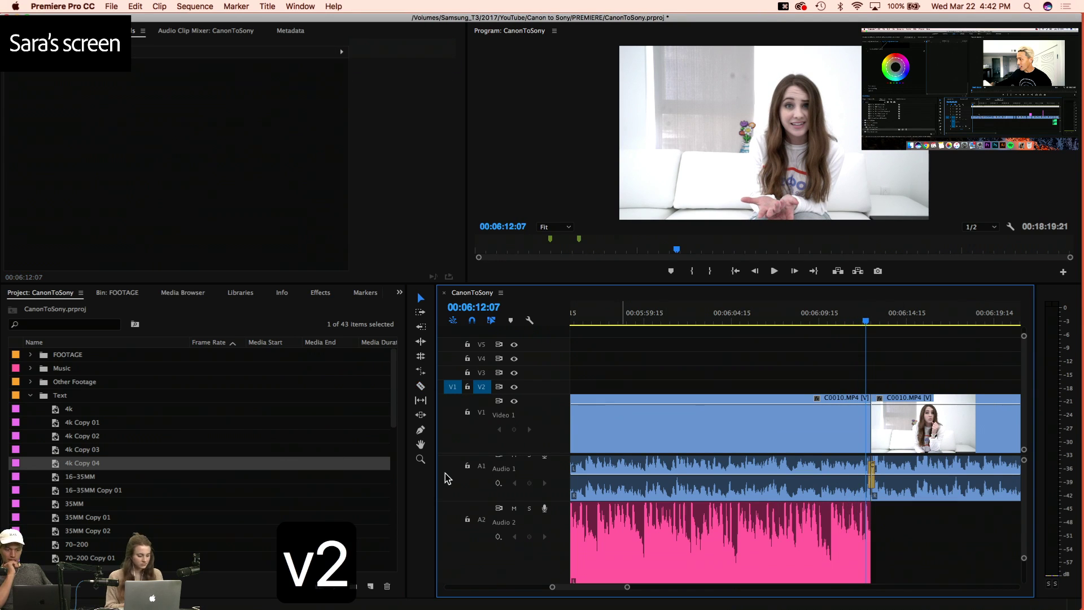
key("super+s")
Load All The Way.wav from the Music bin into the Source monitor and mark its In point at about 01;00;07
left_click(30, 395)
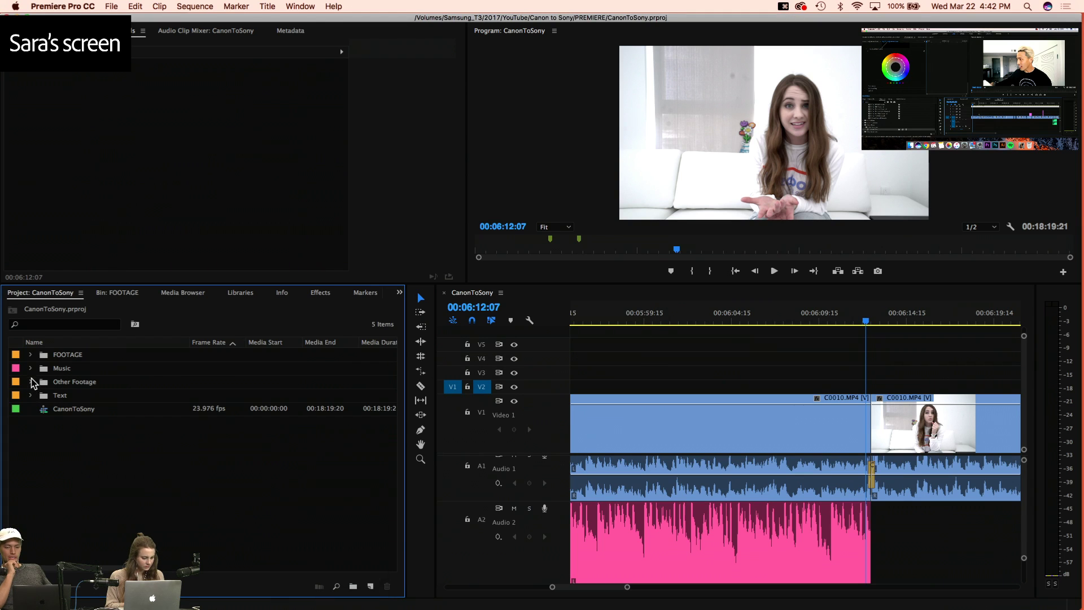
left_click(30, 356)
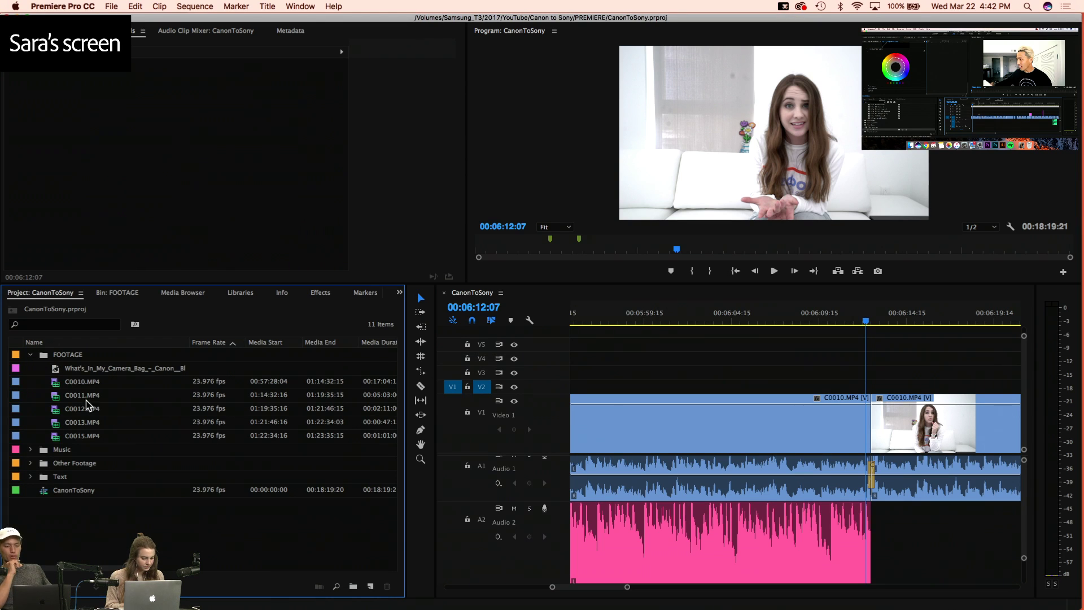
double_click(57, 384)
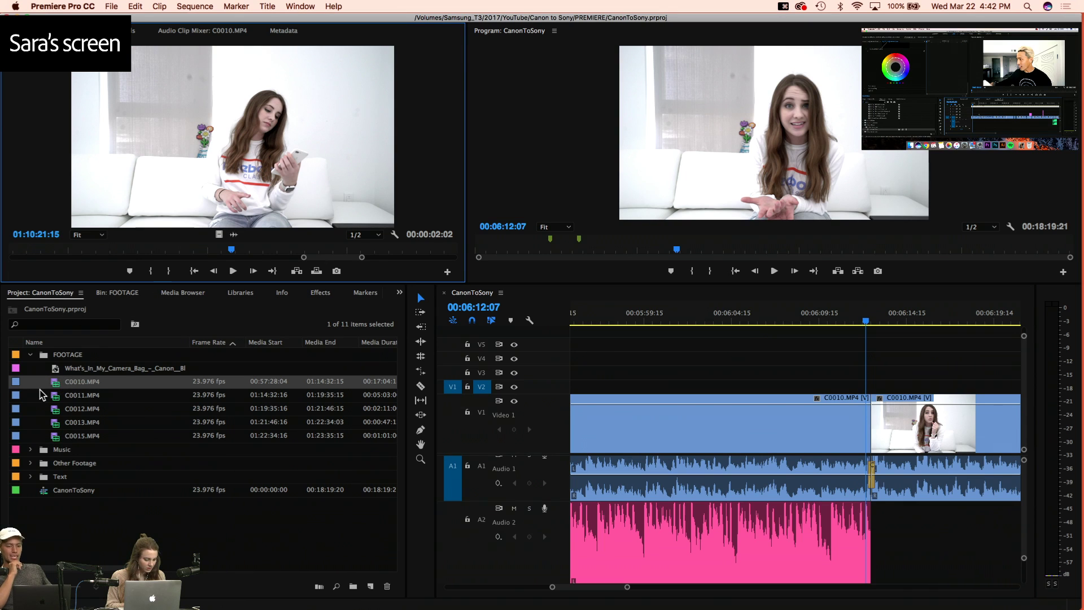
left_click(30, 450)
double_click(71, 477)
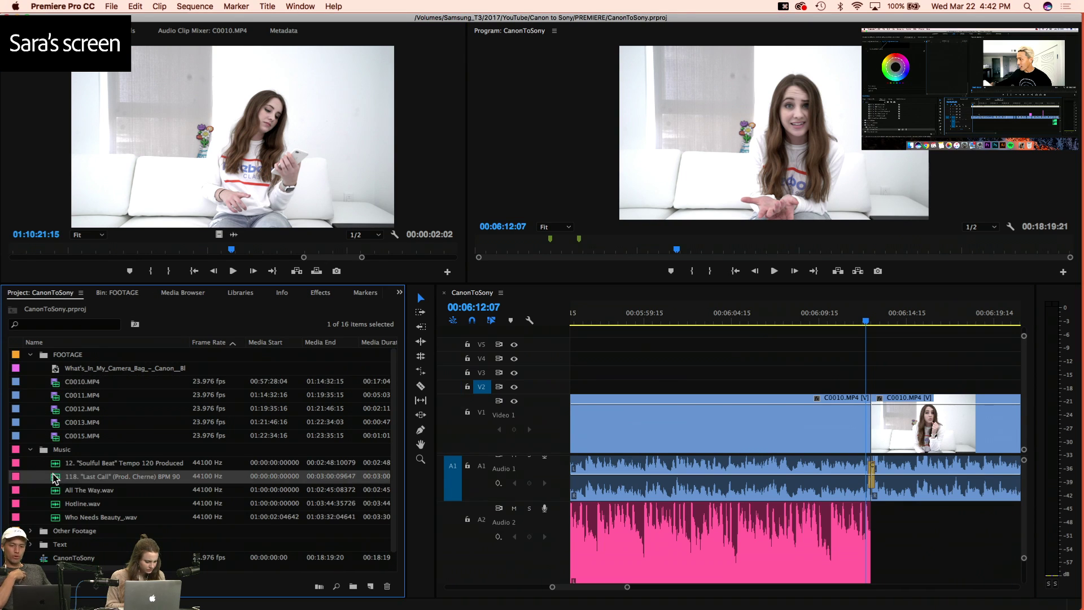
double_click(55, 496)
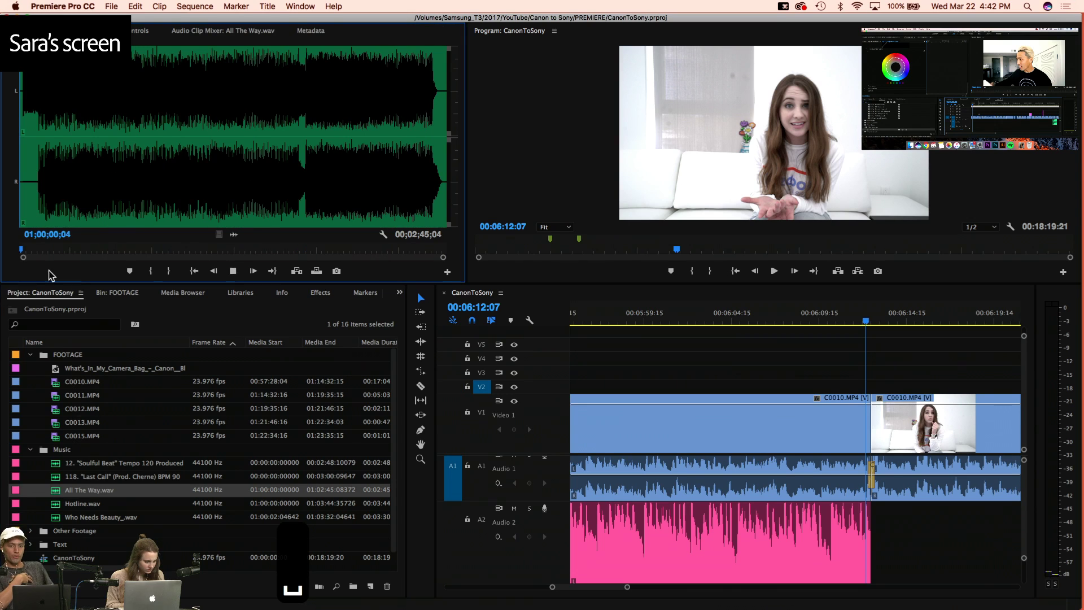
left_click(39, 253)
key("e")
key("f")
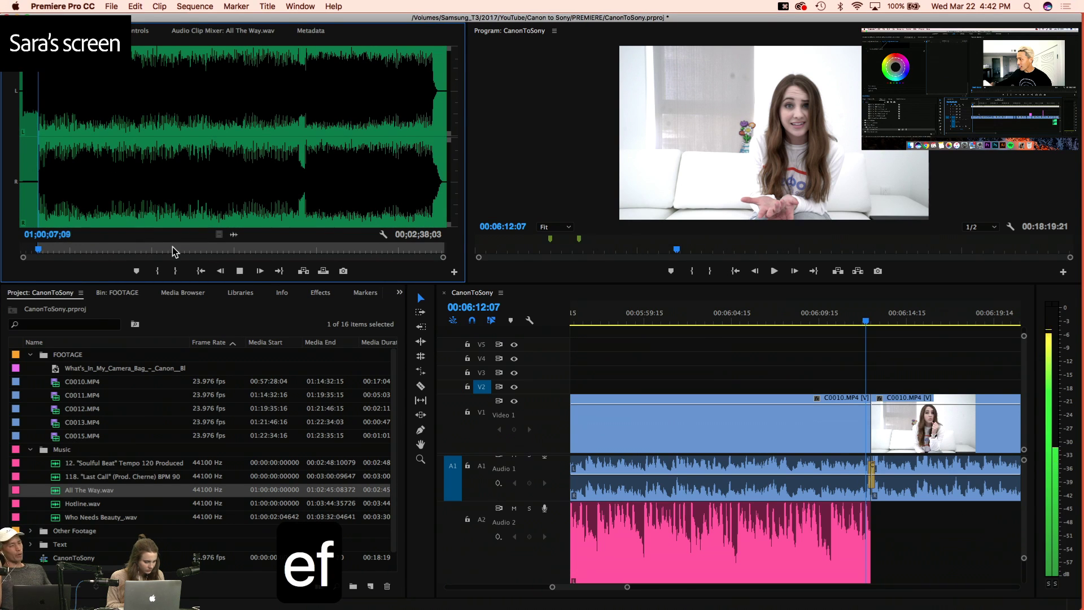
Place the marked All The Way.wav on A2 directly after the trimmed music and delete the leftover material at the sequence's far end
left_click_drag(234, 234, 859, 536)
key("3")
key("3")
key("3")
key("3")
key("3")
key("3")
key("2")
Apply the default audio transition between the two A2 music clips near 00:06:12, lengthen it and play across it
left_click(668, 320)
key("4")
key("4")
key("4")
key("4")
key("4")
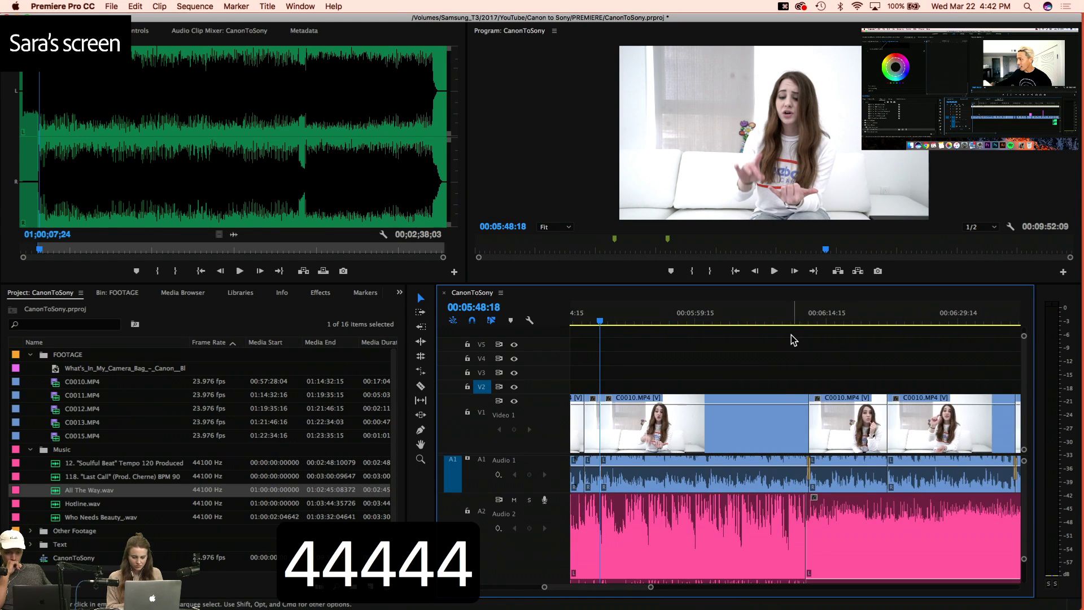
key("4")
key("4")
key("shift+super+d")
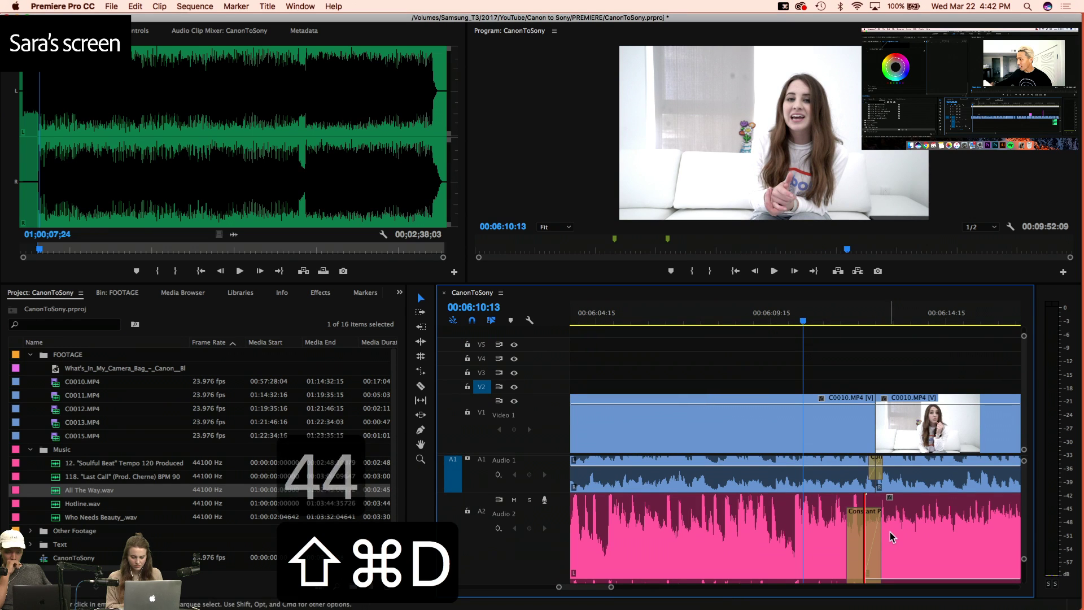
left_click_drag(883, 525, 905, 526)
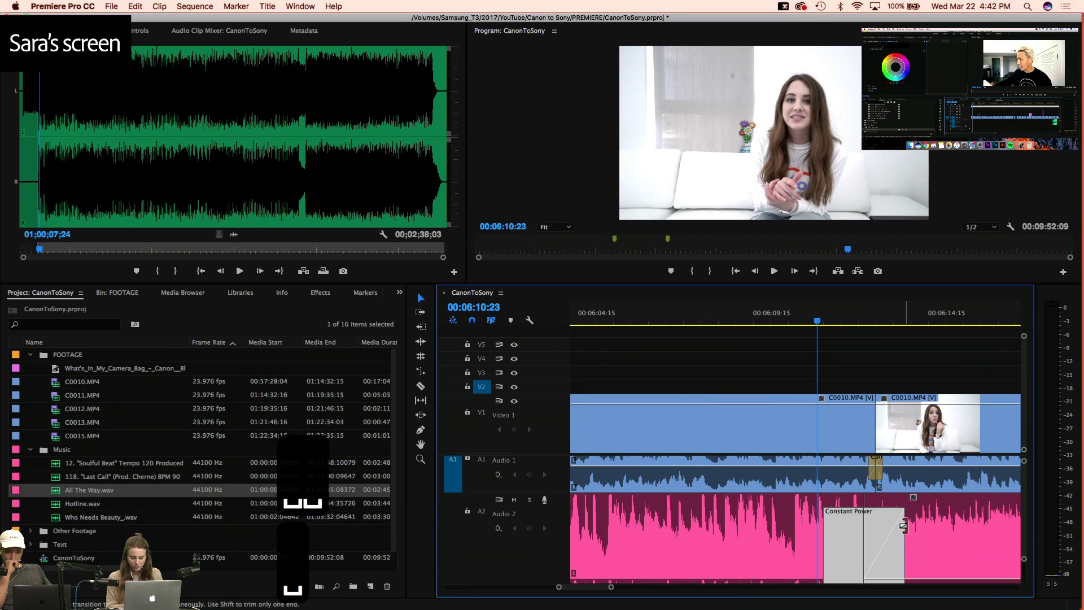
key("space")
scroll(942, 538, "down", 1)
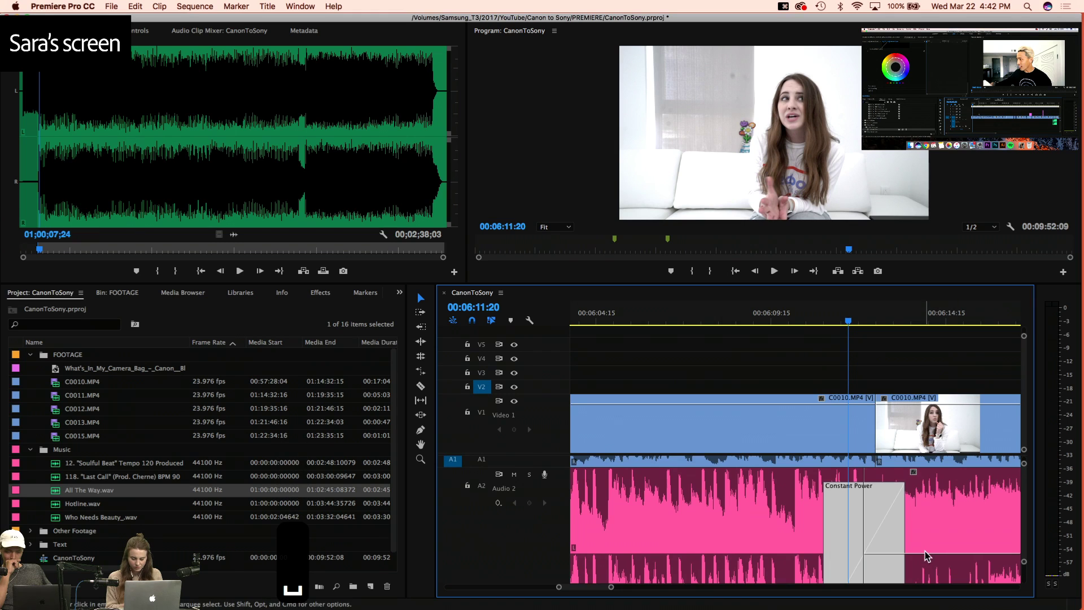
Lower the volume of the All The Way.wav clip on A2 slightly and play across its crossfade near 00:06:12
scroll(932, 565, "down", 1)
left_click_drag(932, 497, 910, 559)
key("space")
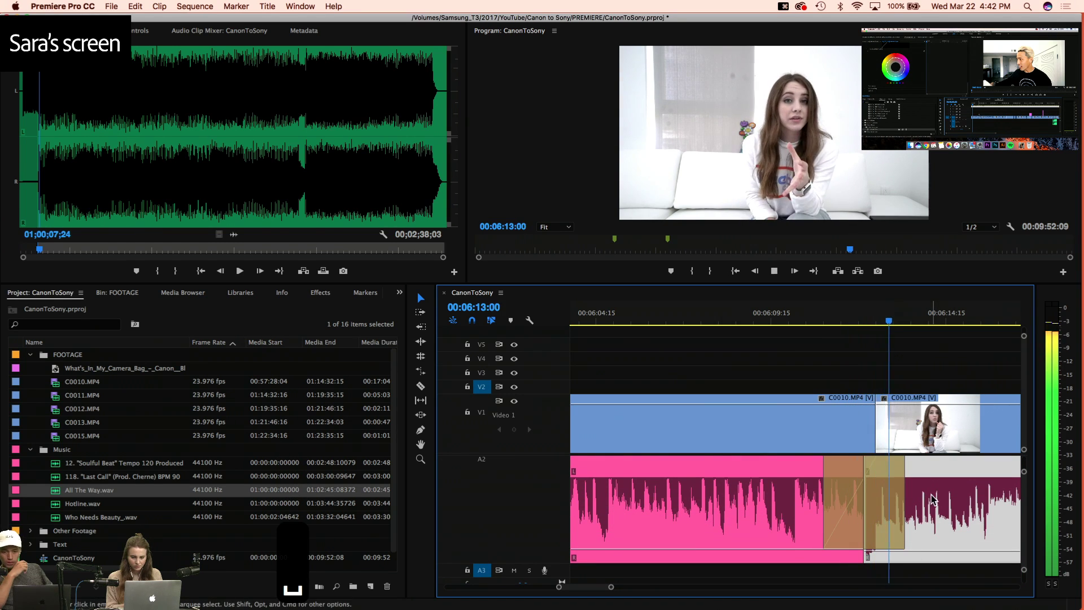
left_click(814, 322)
key("minus")
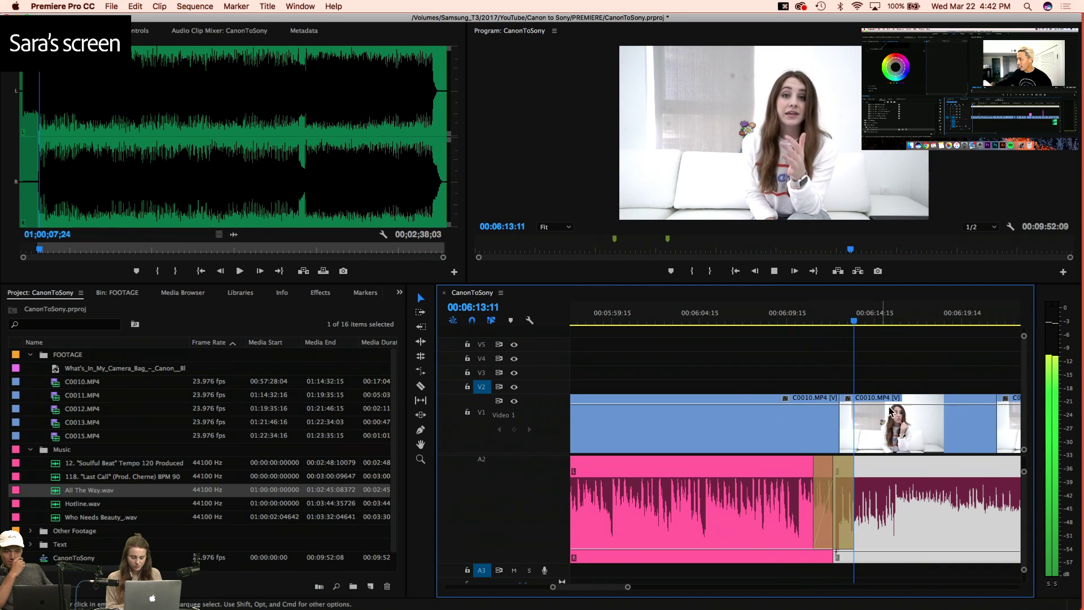
key("equal")
key("space")
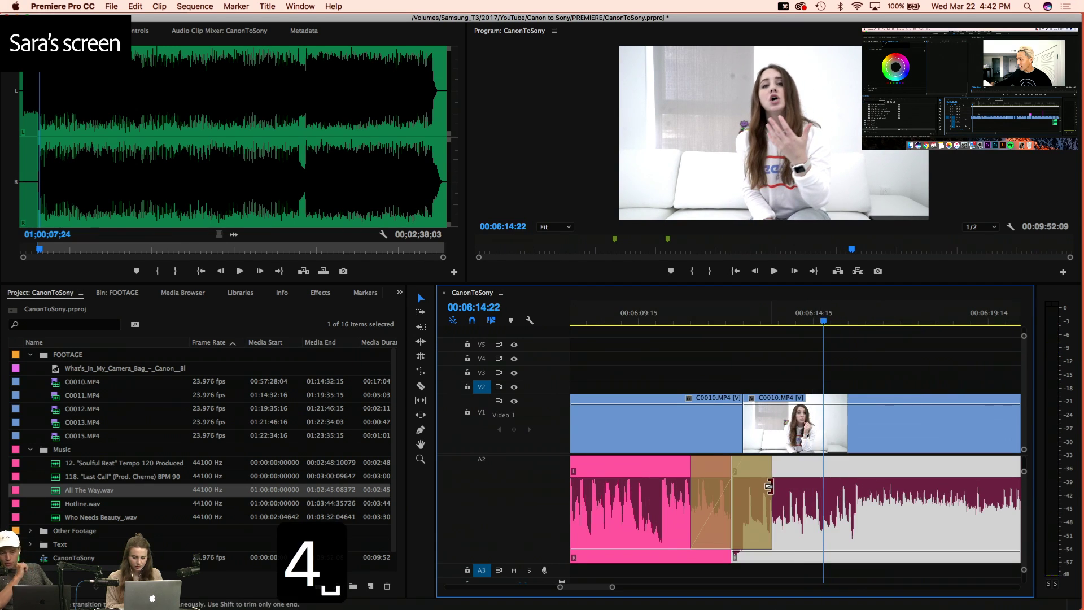
Lengthen the crossfade between the two A2 music clips and play across it from about 00:06:09
left_click_drag(769, 487, 801, 486)
left_click(626, 312)
key("space")
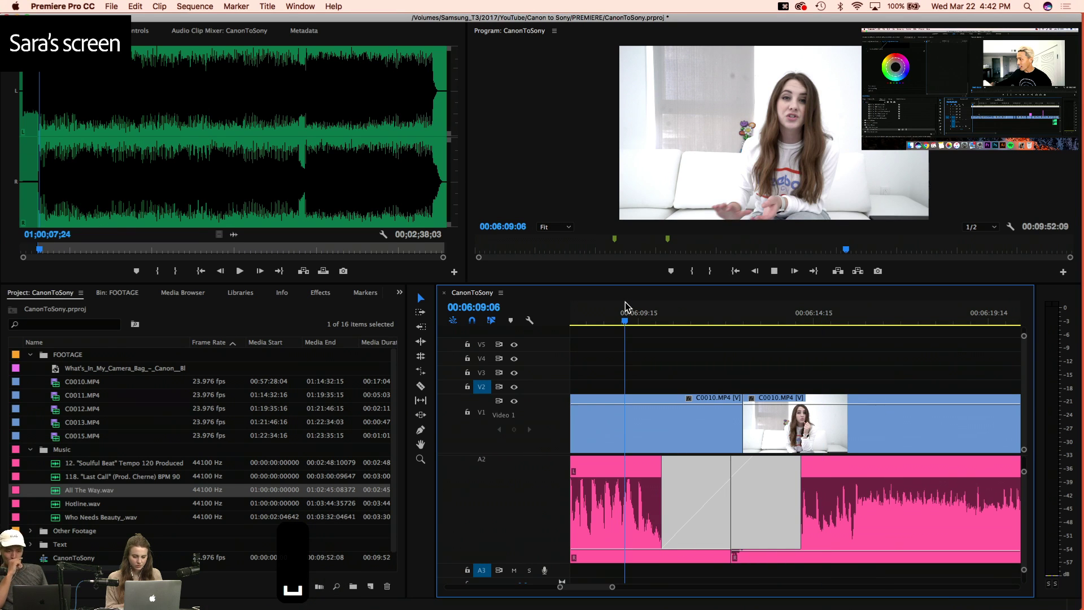
key("minus")
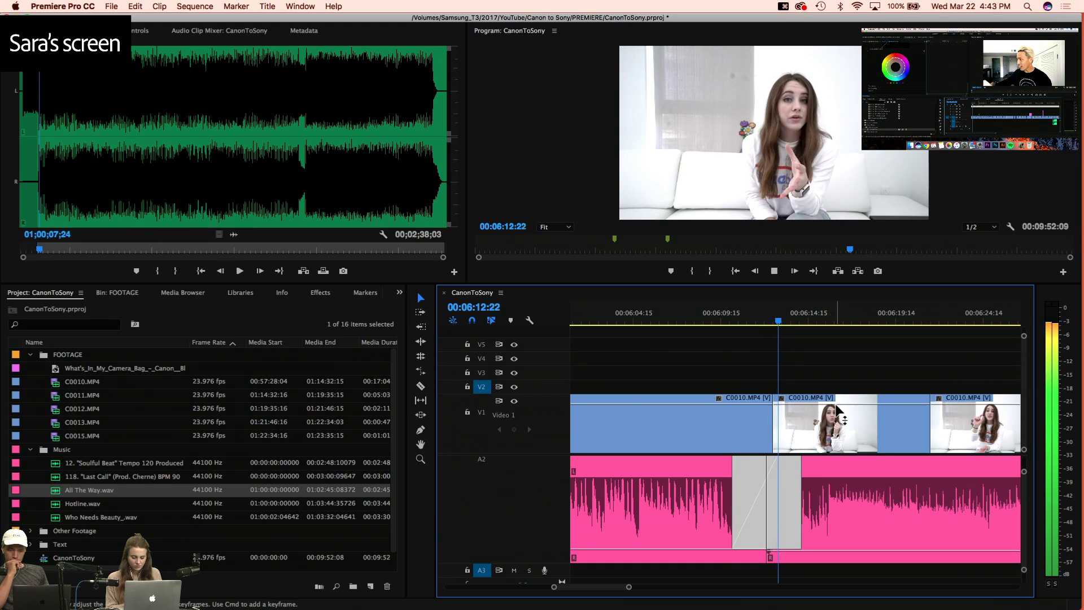
key("space")
Punch in on the C0010.MP4 clip after the 00:06:12 cut with Scale 140 and Position 846, 608, and play it back
key("equal")
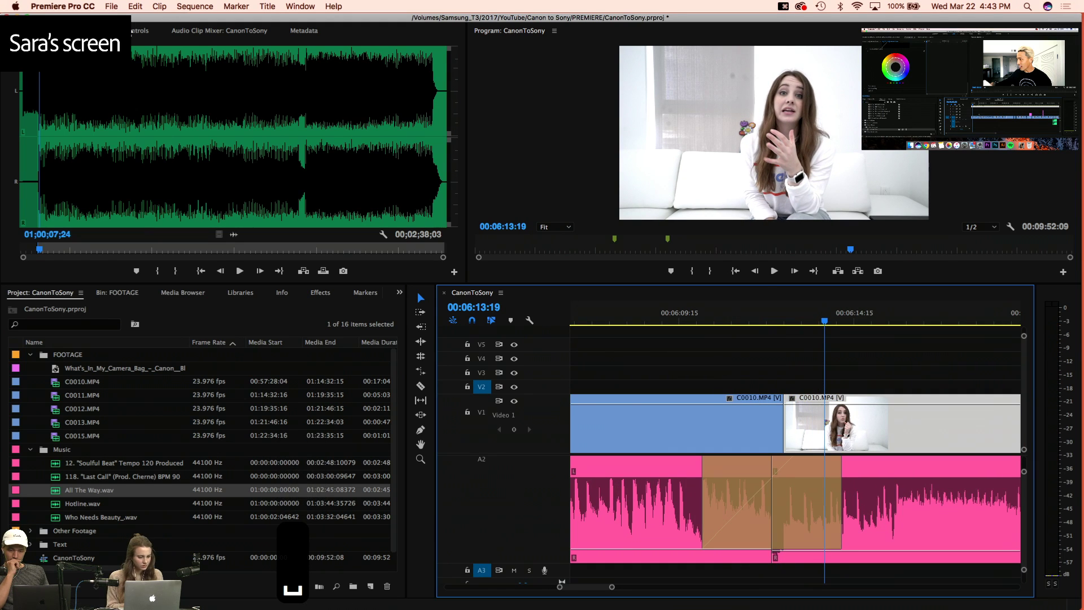
left_click(144, 31)
left_click_drag(179, 103, 215, 88)
key("space")
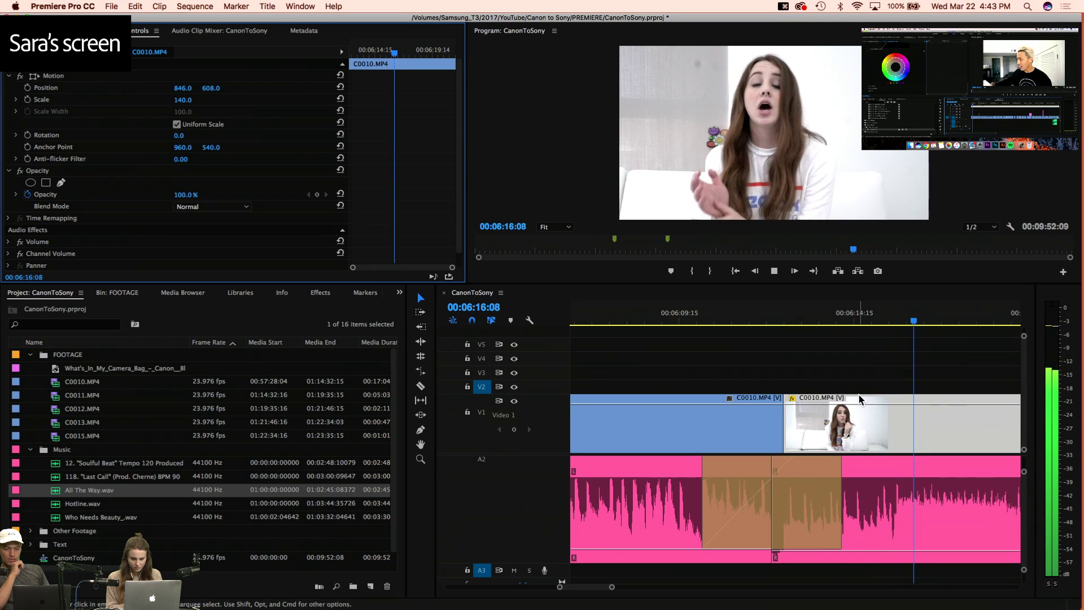
left_click(855, 375)
key("minus")
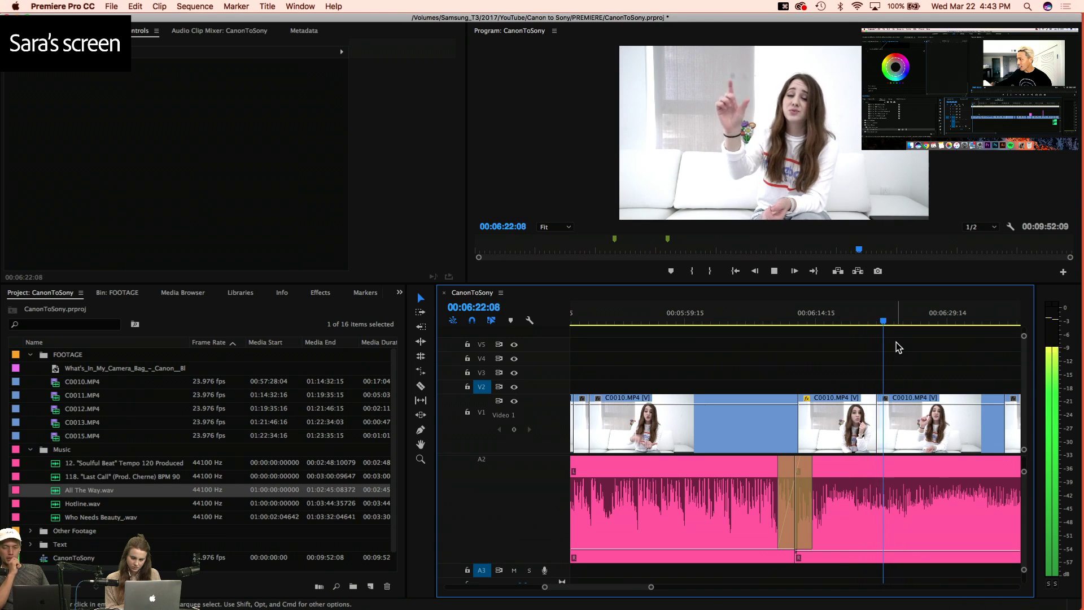
Add the default audio transition with a 10-frame duration at the A1 cut near 00:06:21 and play past it
key("equal")
key("space")
scroll(852, 496, "up", 2)
left_click(784, 480)
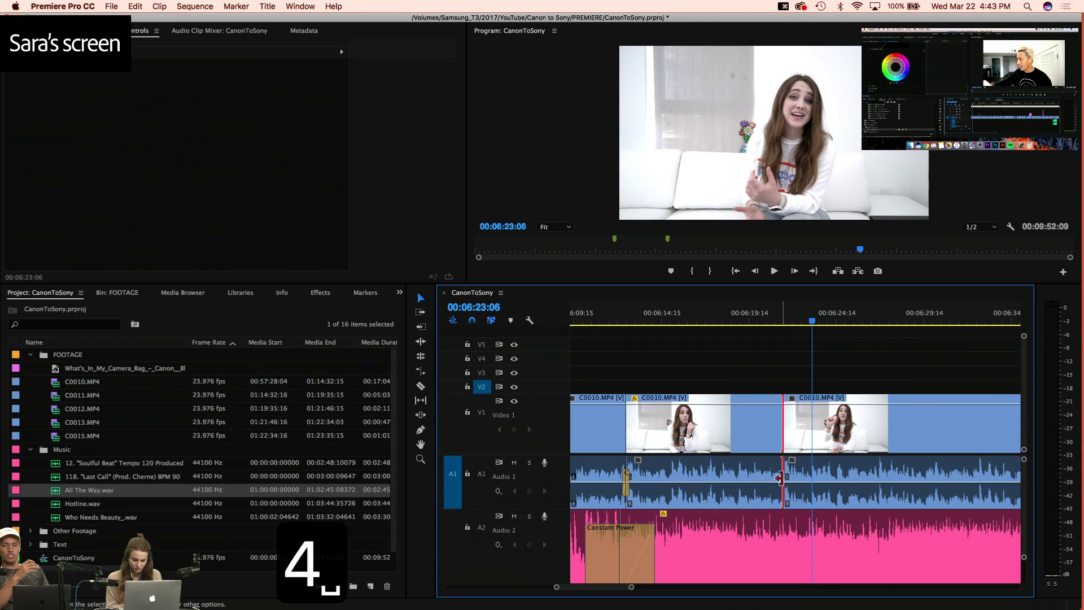
key("shift+super+d")
left_click_drag(796, 482, 784, 481)
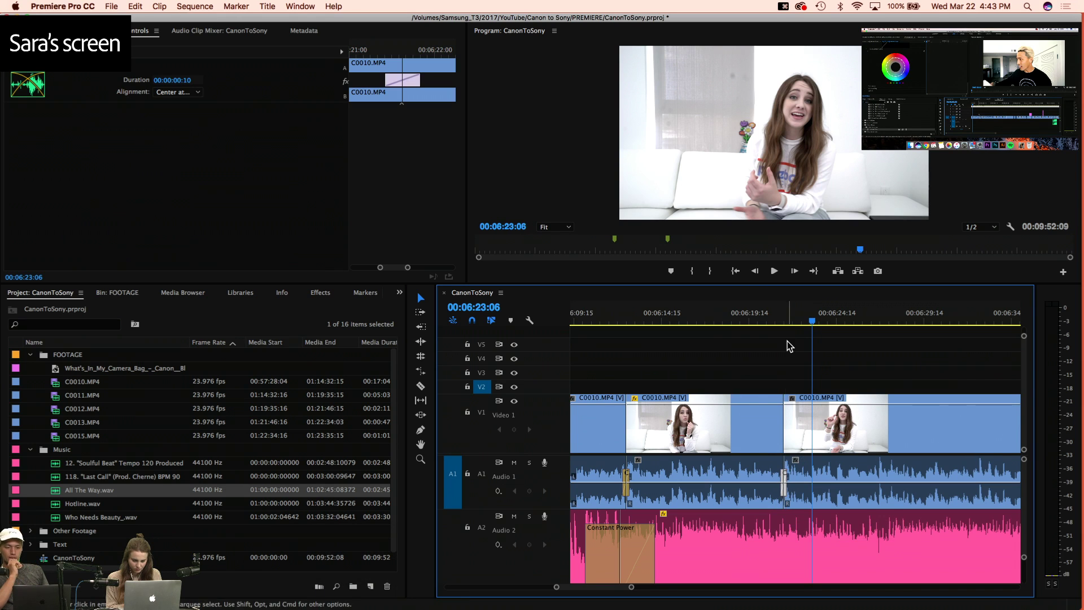
key("4")
key("space")
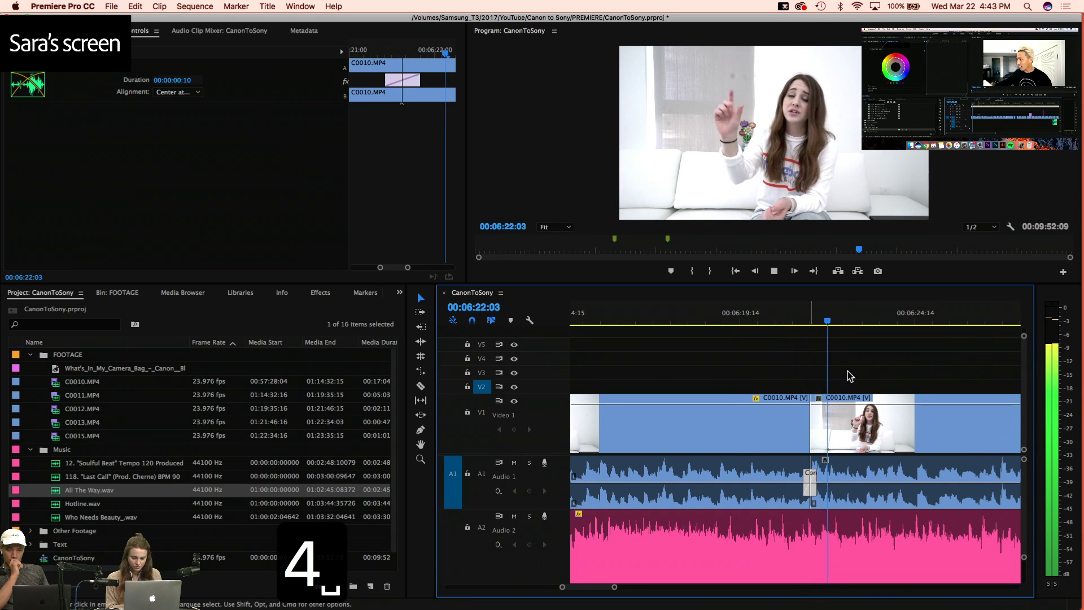
Stop playback just after 00:06:23 and save the project
key("3")
key("3")
key("3")
key("3")
key("3")
key("space")
key("super+s")
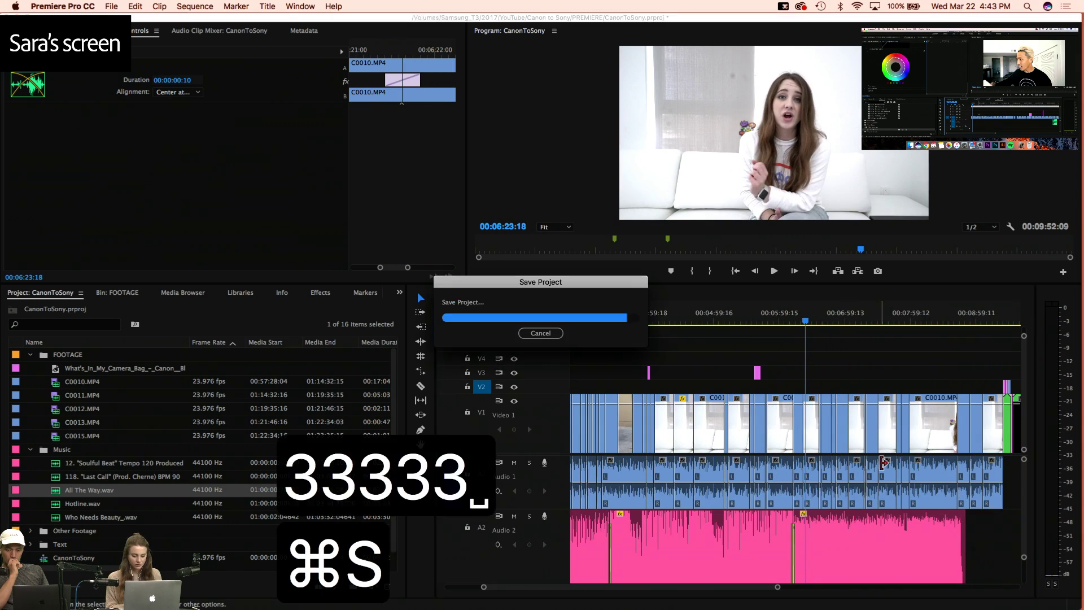
Copy the All The Way.wav music clip on A2
key("4")
key("4")
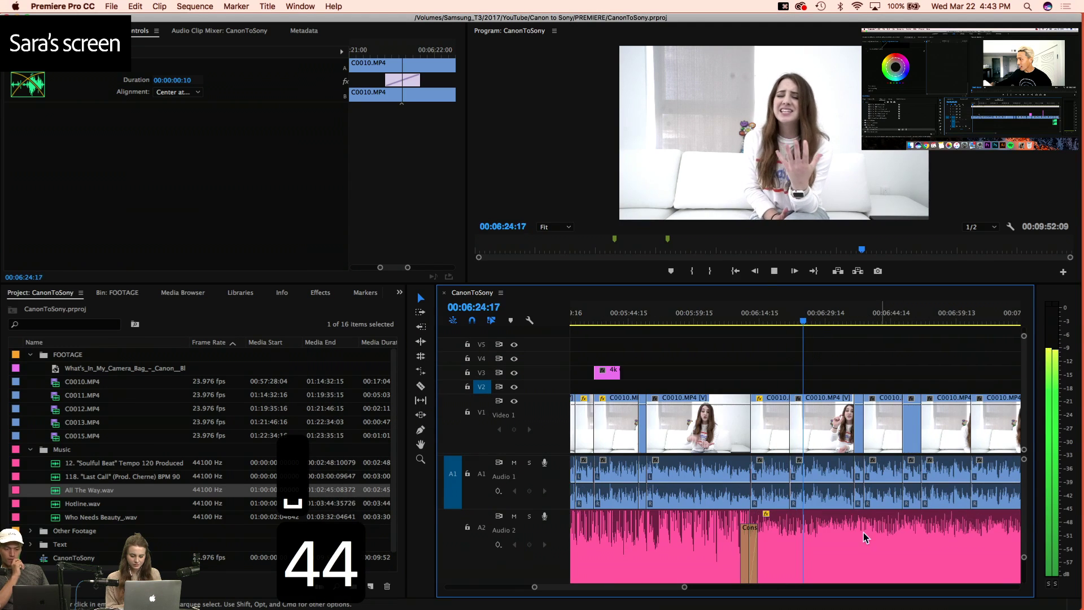
left_click(863, 538)
key("space")
key("super+c")
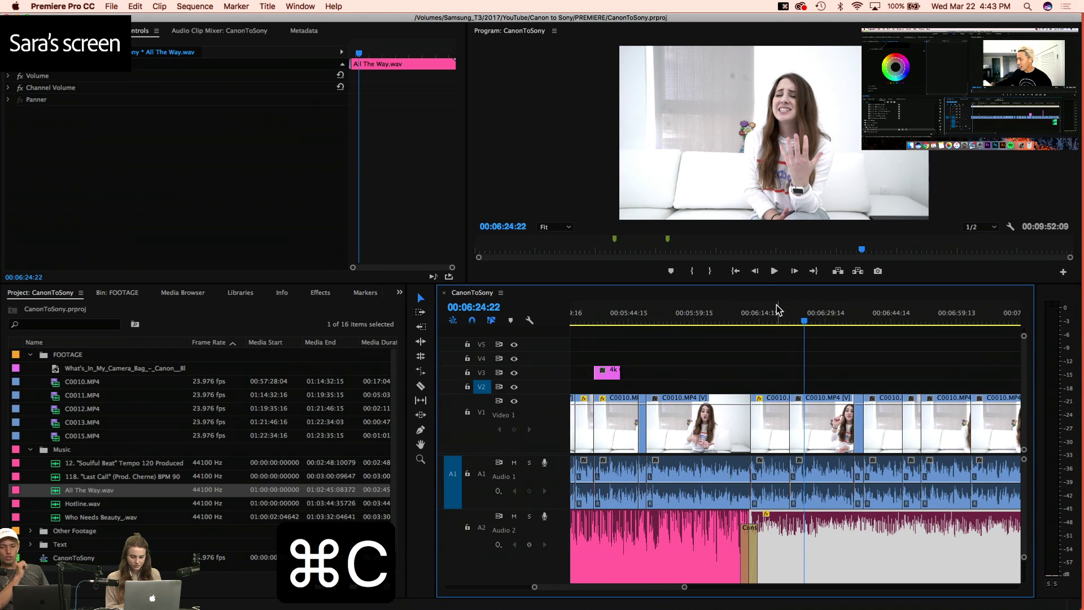
Play on from just after the A2 crossfade to about 00:06:32 to check the speech against the new music
left_click(773, 321)
key("space")
key("4")
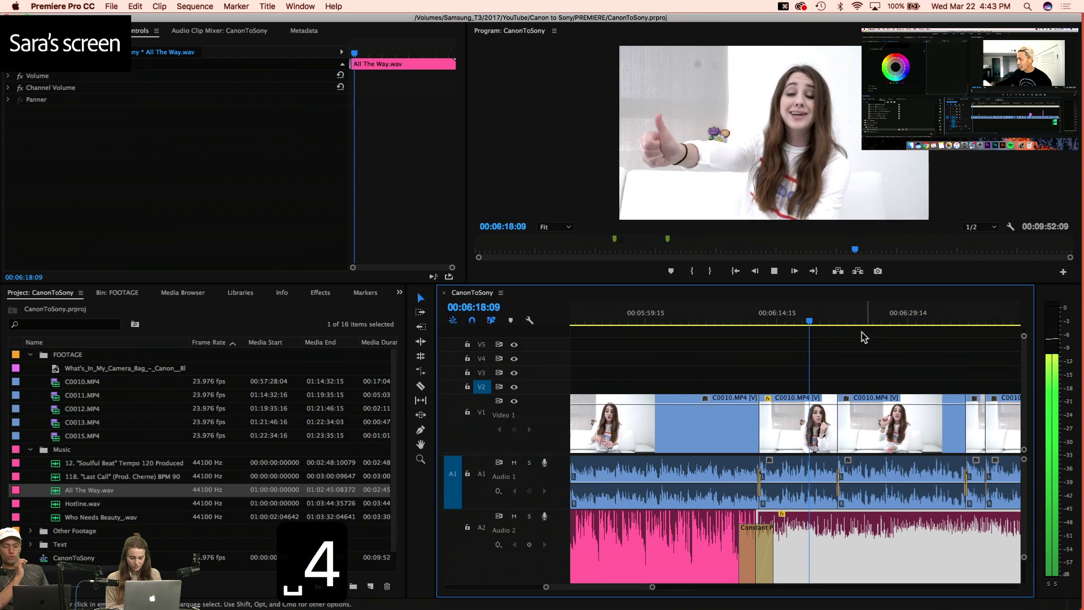
key("space")
key("space")
key("f")
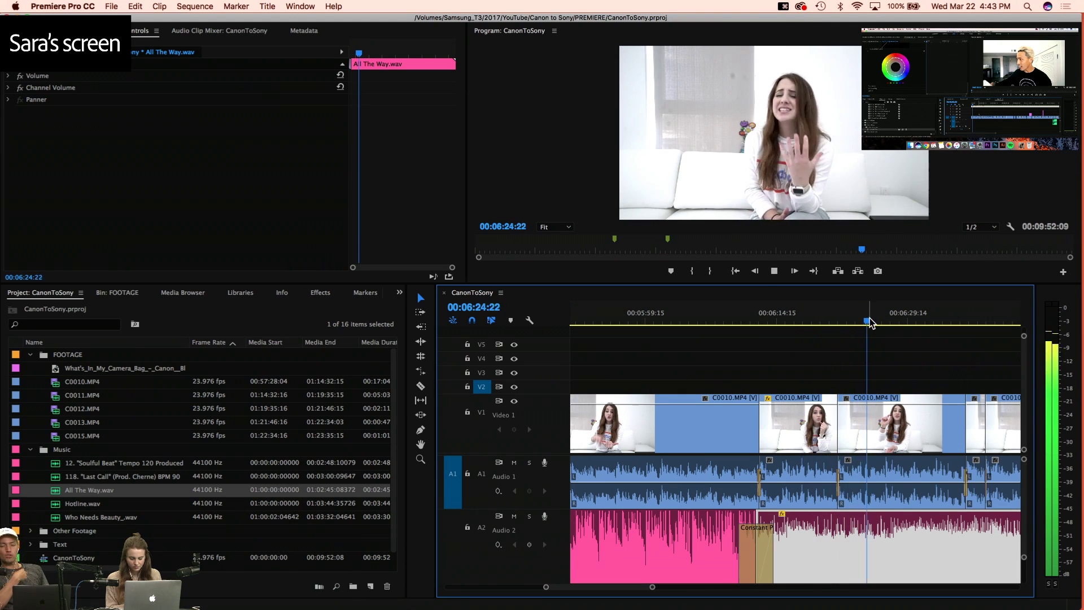
key("3")
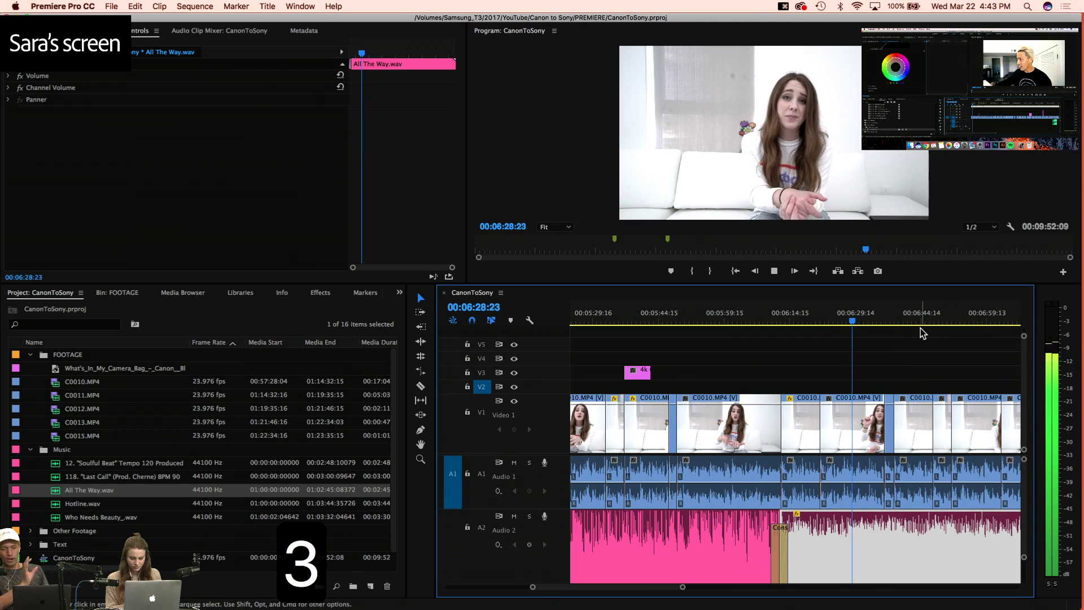
key("4")
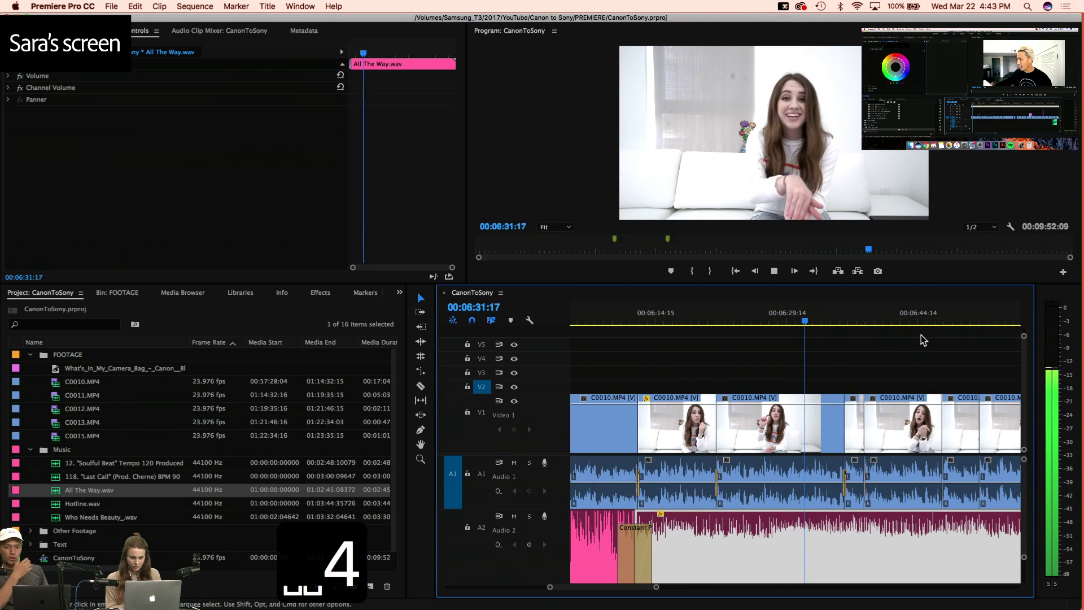
key("space")
Keyframe the A2 music volume to dip slightly between about 00:06:30 and 00:06:32, and play back the passage
scroll(802, 543, "down", 3)
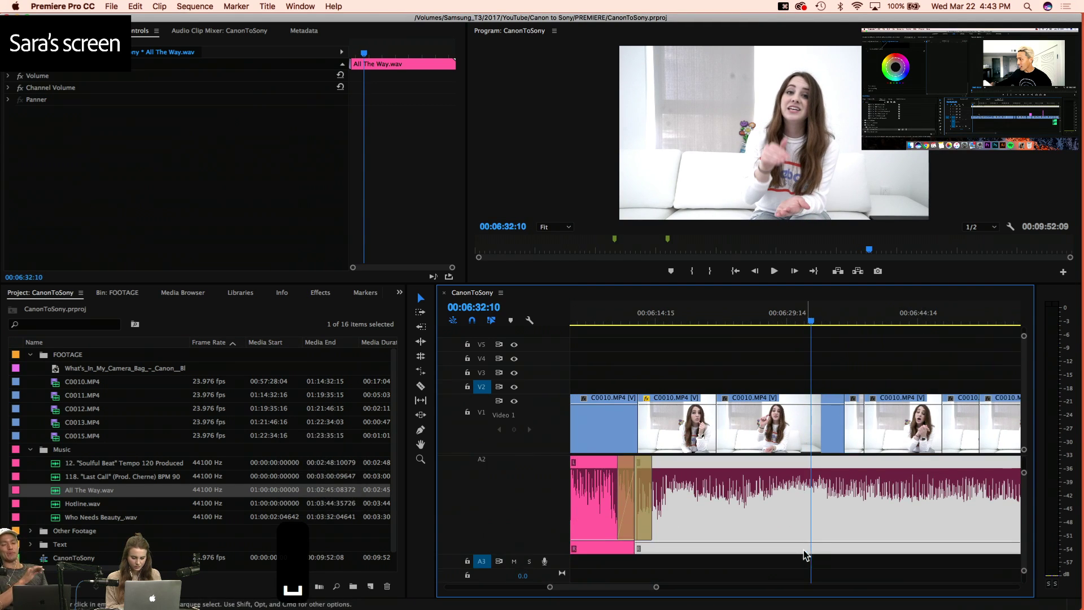
left_click(794, 543, "super")
left_click_drag(804, 545, 809, 546)
key("space")
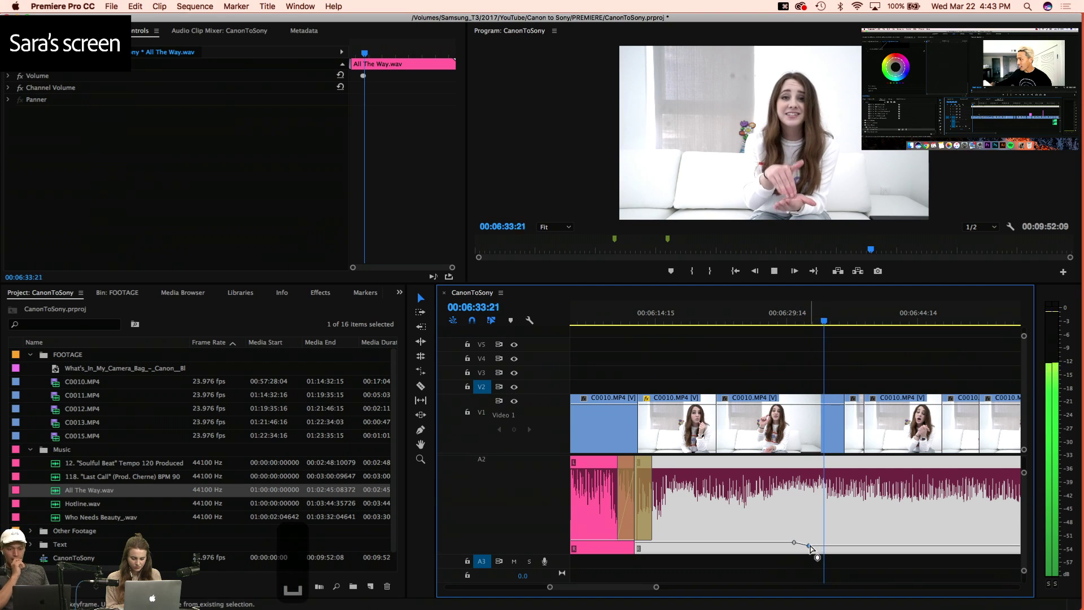
key("space")
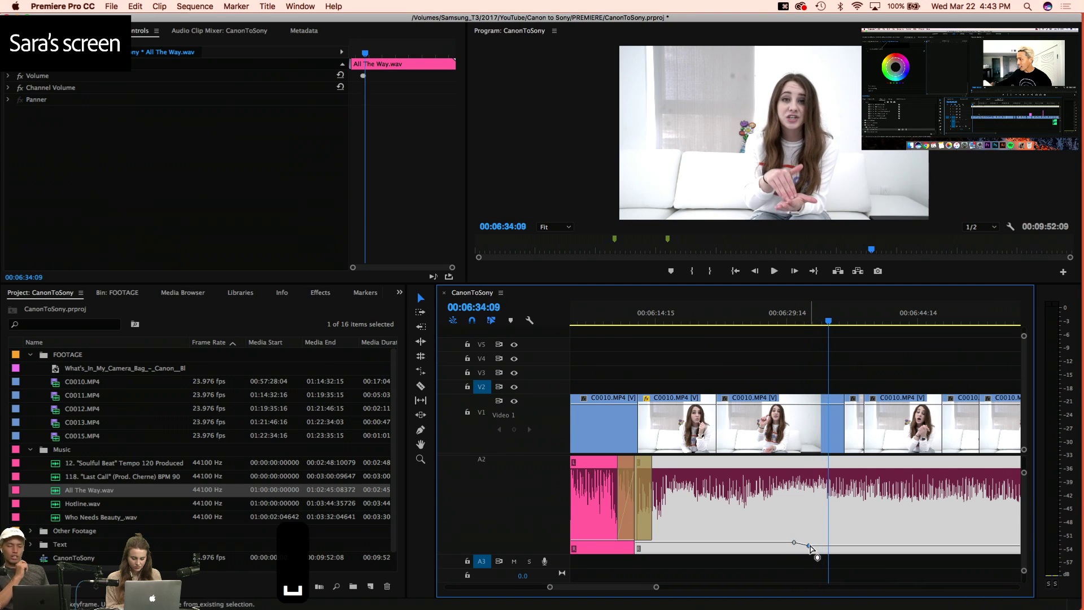
left_click(811, 357)
left_click(798, 316)
key("space")
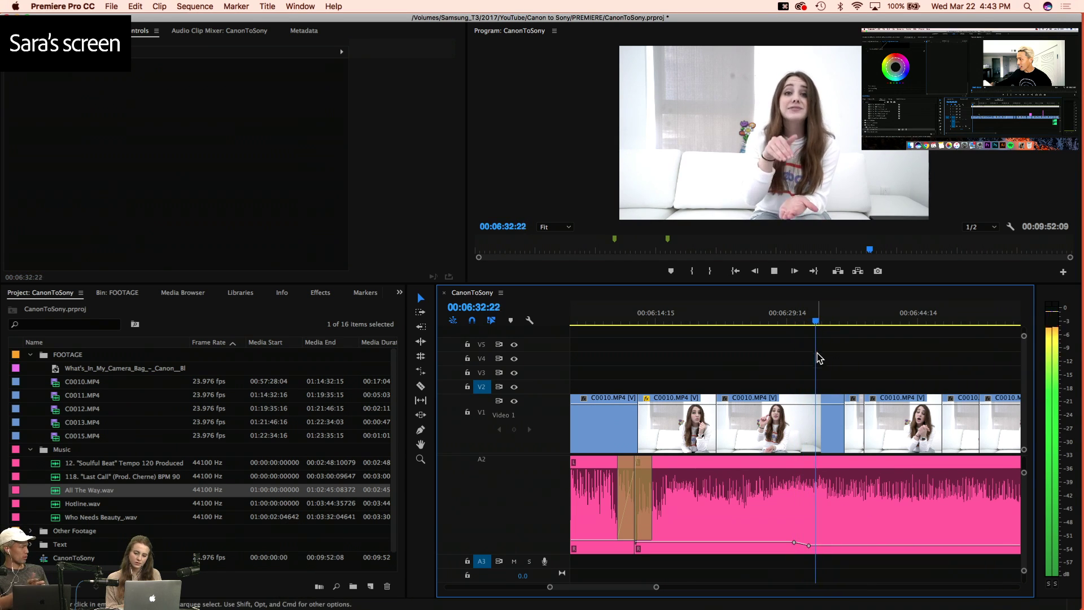
key("space")
Duplicate the 4k title in the Text bin and place the copy on V3 from 00:06:33:03 to the next V1 cut
left_click(829, 422)
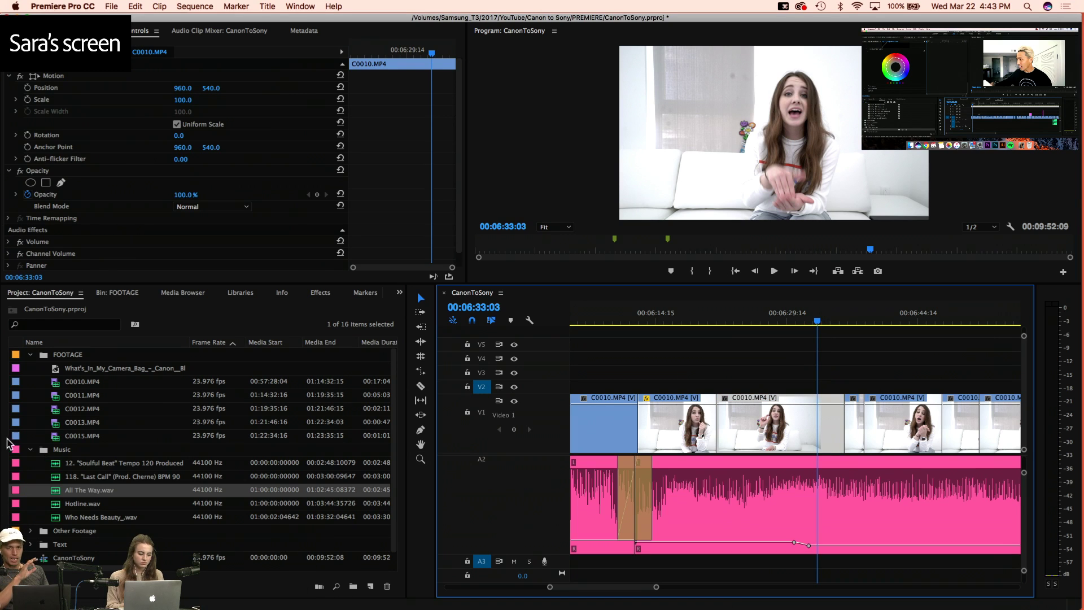
left_click(30, 449)
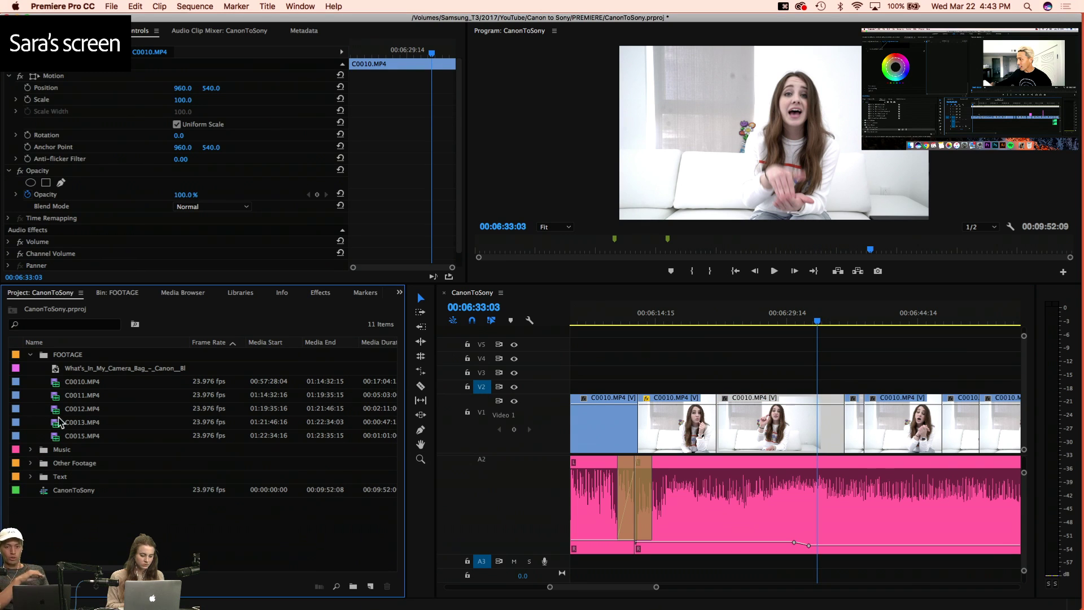
left_click(31, 477)
left_click(52, 492)
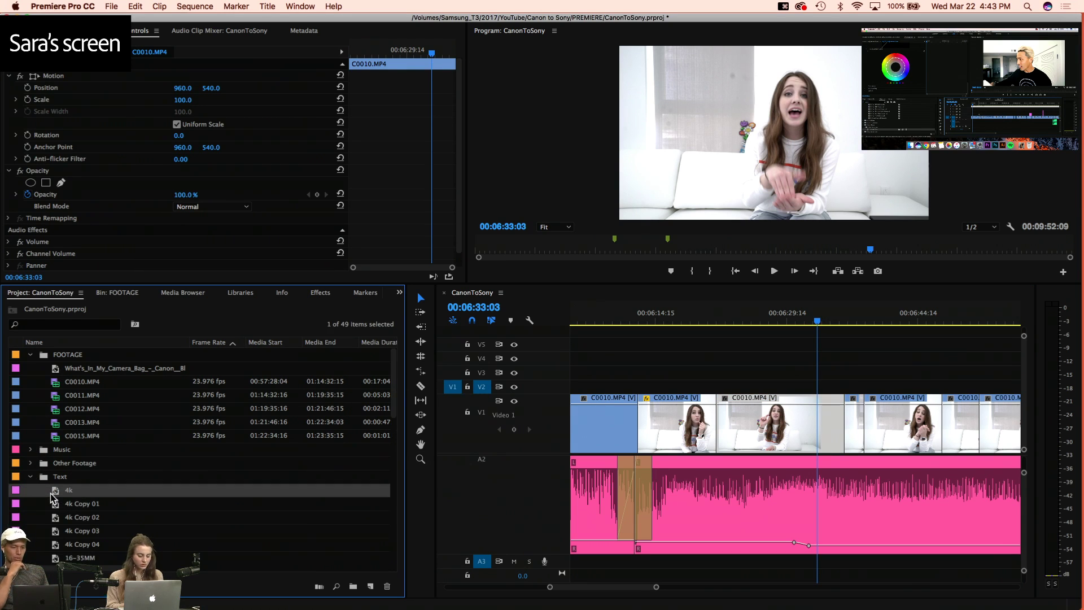
key("shift+super+e")
left_click_drag(82, 558, 844, 370)
key("4")
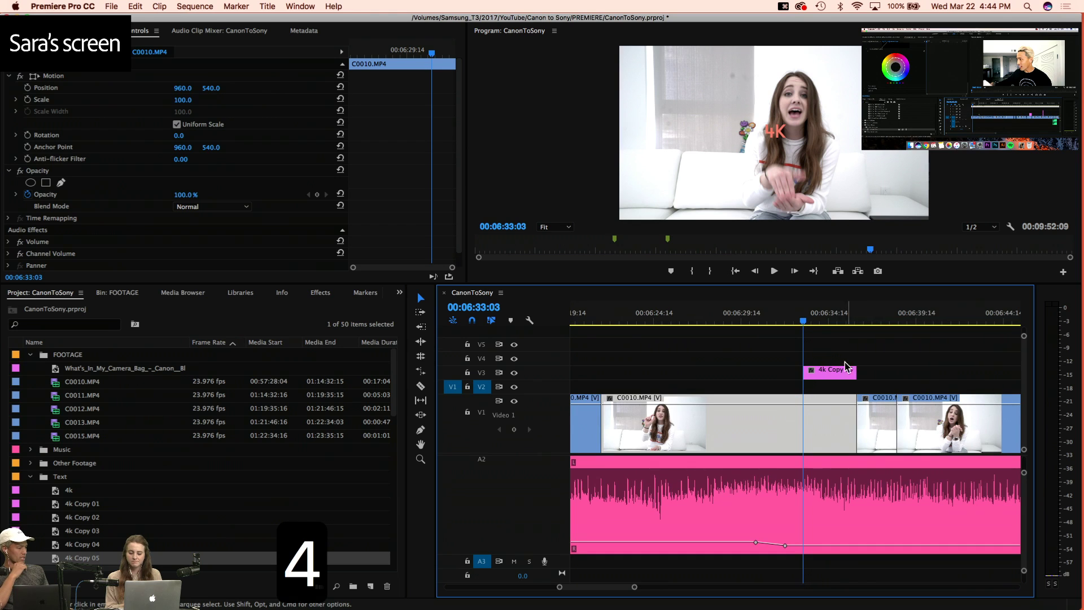
double_click(829, 374)
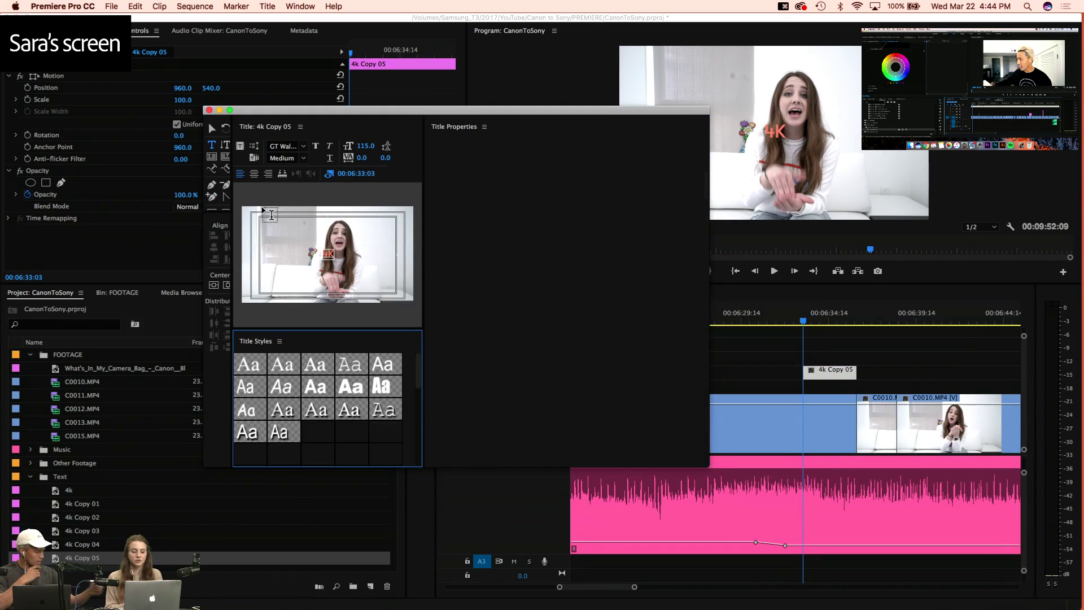
left_click(331, 256)
key("super+a")
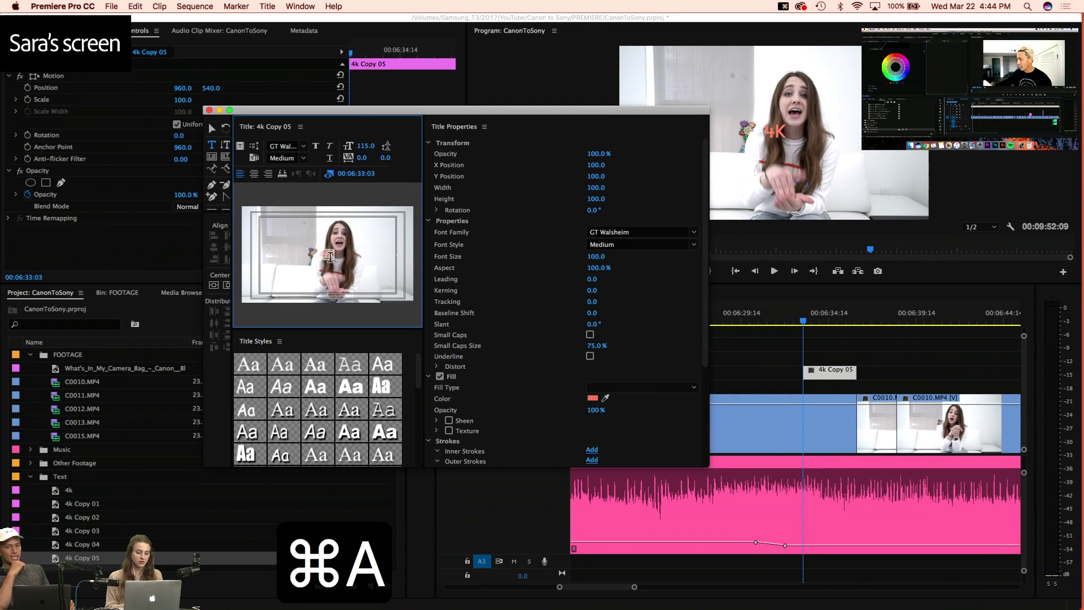
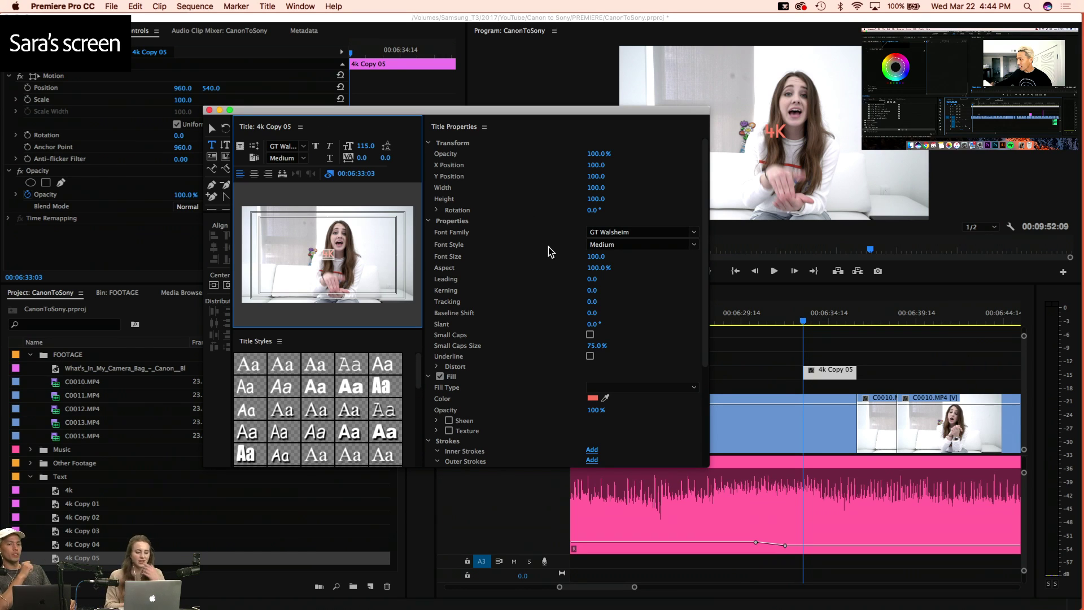
left_click(209, 110)
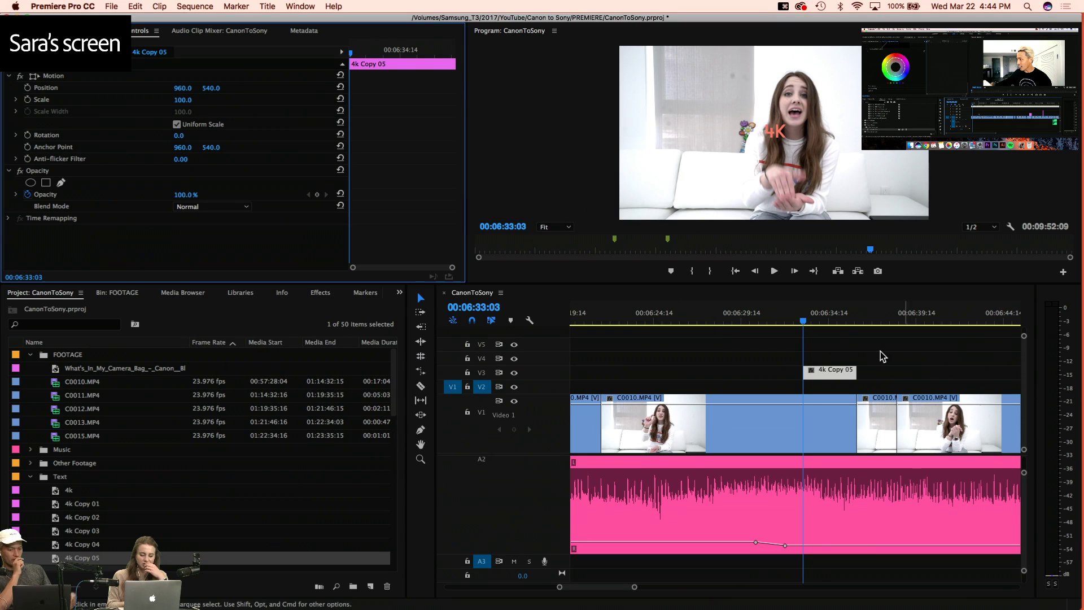
Open the 4k Copy 05 title on V3 for editing and replace its text with AUTOFOCUS
left_click(822, 322)
double_click(834, 370)
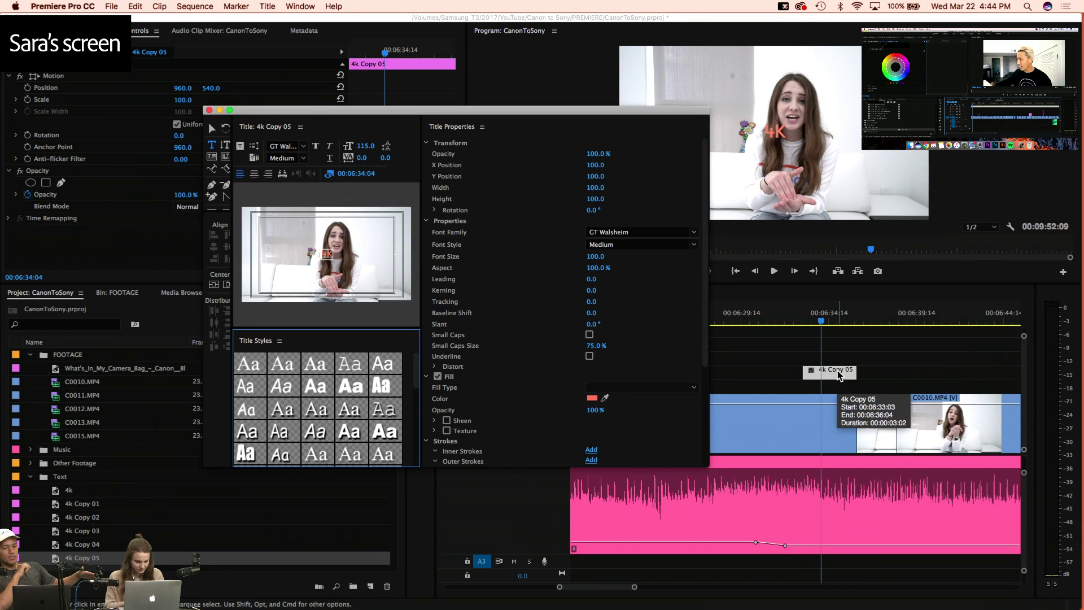
left_click(328, 254)
key("super+a")
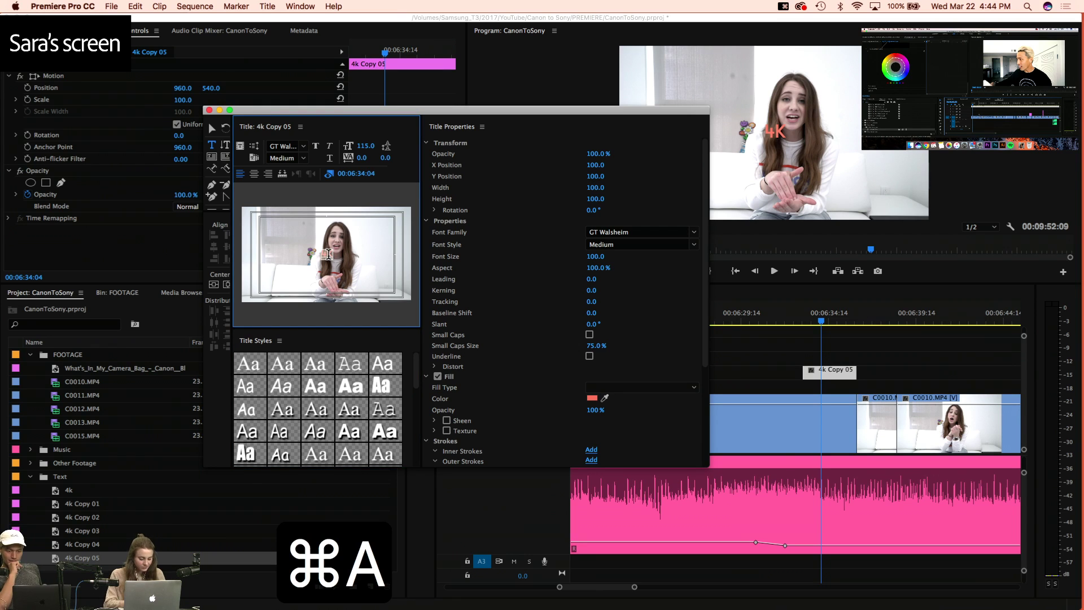
type("autfo")
key("BackSpace")
key("BackSpace")
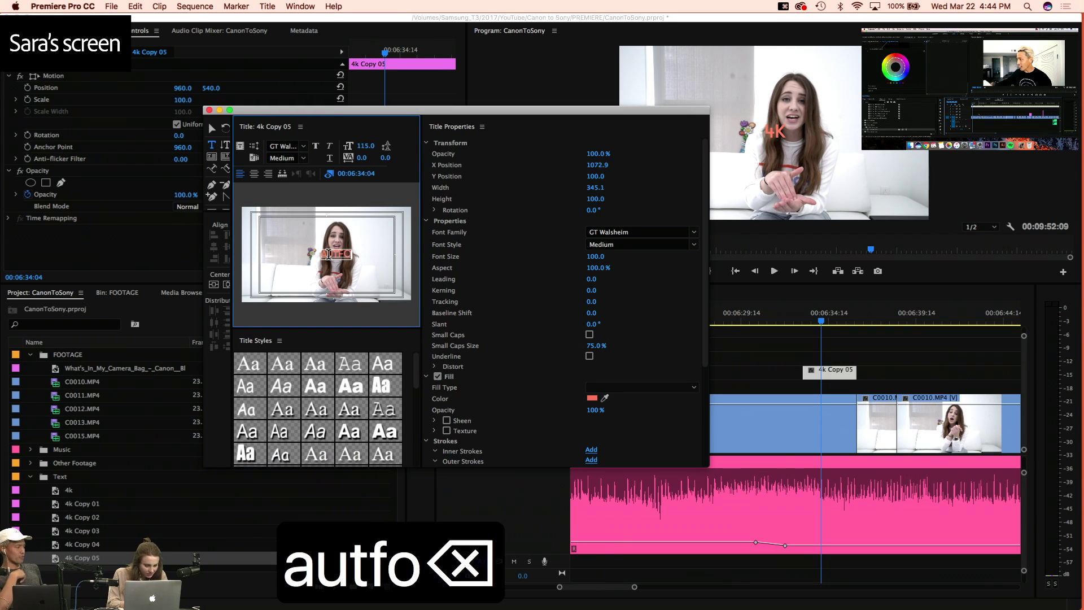
type("ofu")
key("BackSpace")
type("ocus")
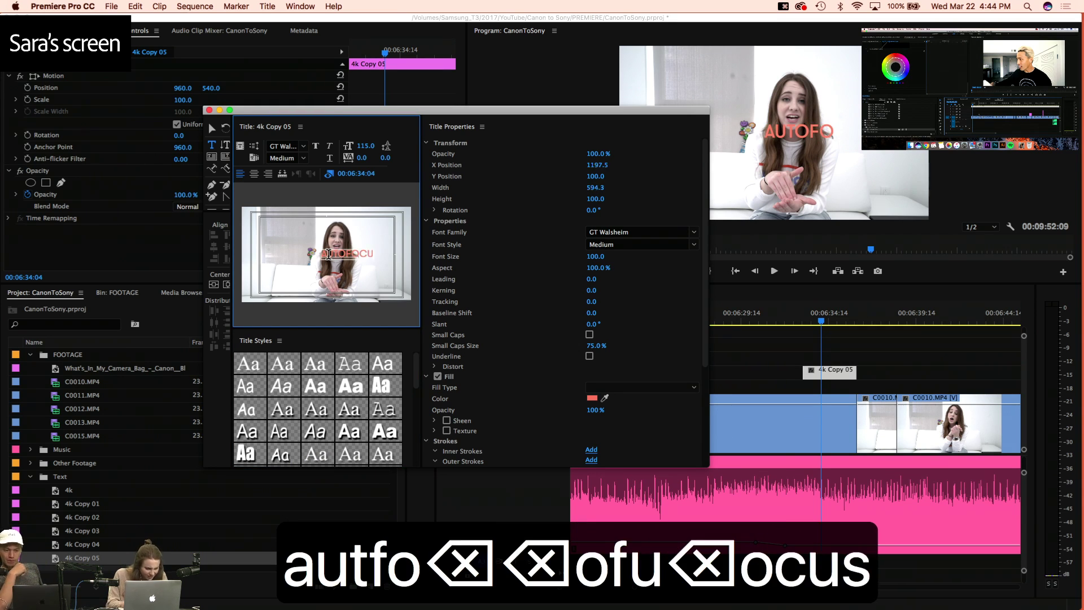
type(" is")
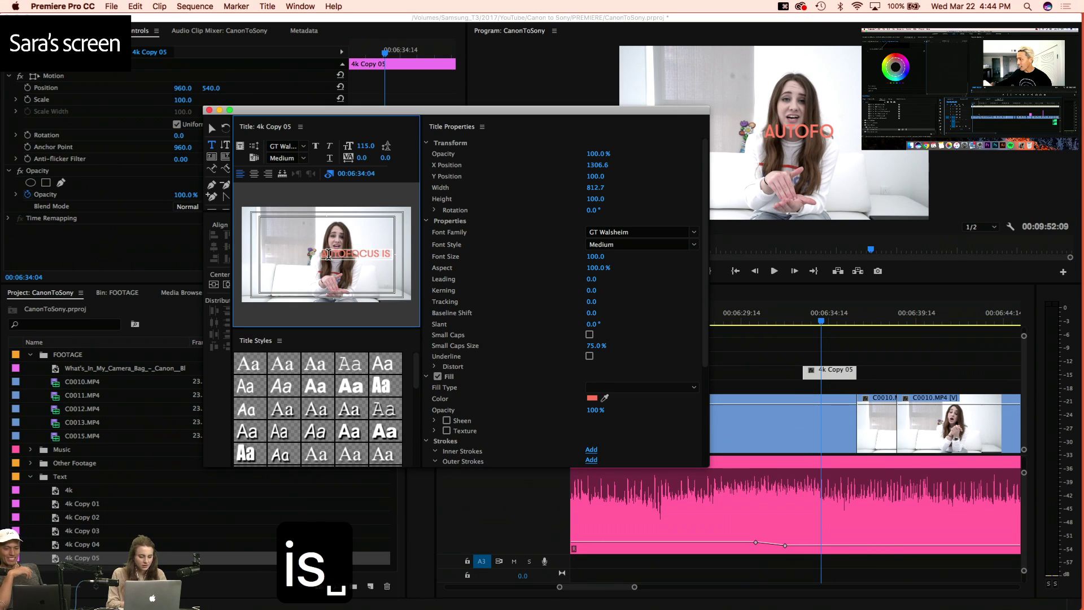
type(" go")
key("BackSpace")
key("BackSpace")
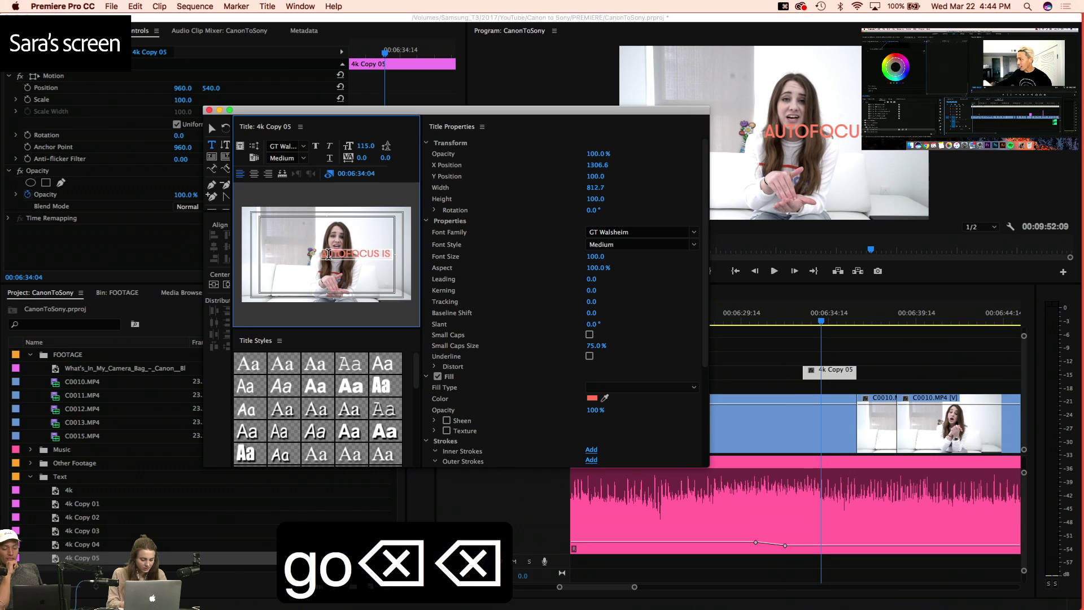
key("BackSpace")
key("BackSpace")
key("BackSpace")
type("+ g")
key("BackSpace")
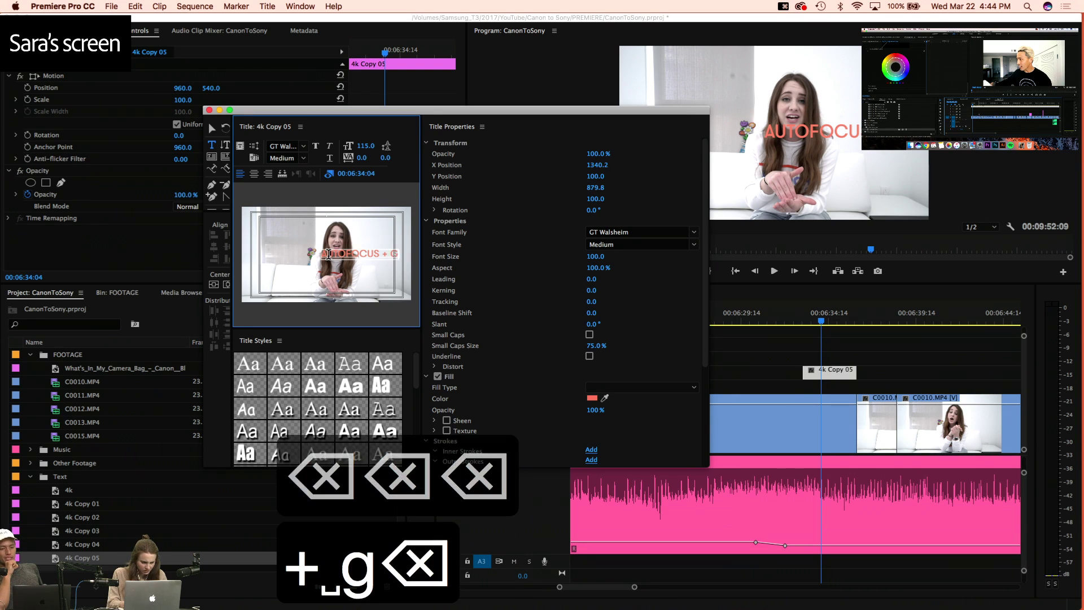
key("BackSpace")
key("BackSpace")
key("BackSpace")
Shorten AUTOFOCUS to AF and extend the title to read AF + FACE DETECTION
key("BackSpace")
key("BackSpace")
key("BackSpace")
key("BackSpace")
key("BackSpace")
key("BackSpace")
key("BackSpace")
key("BackSpace")
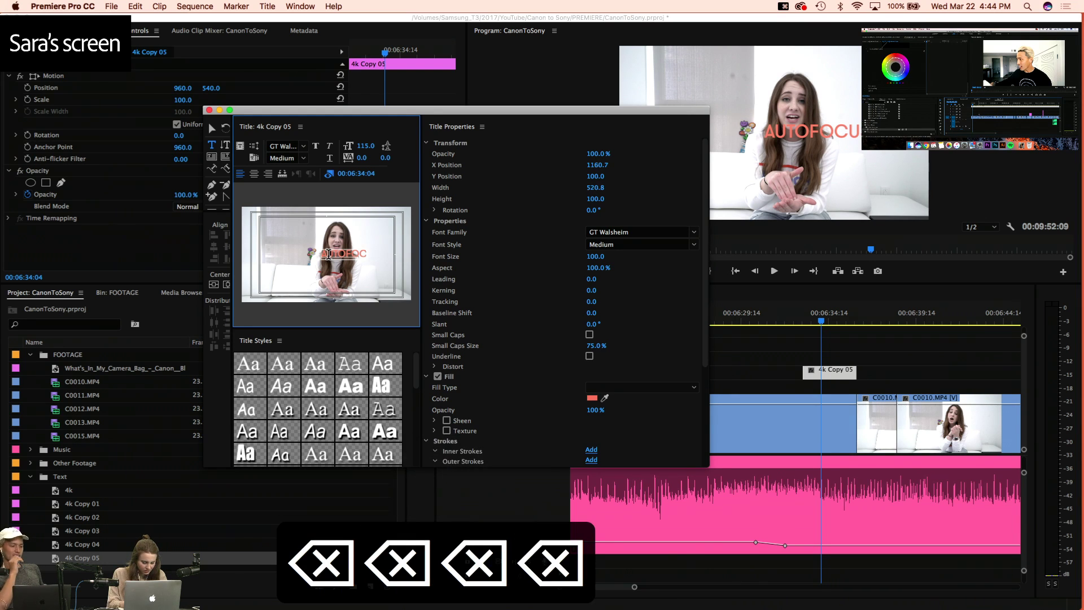
type("f")
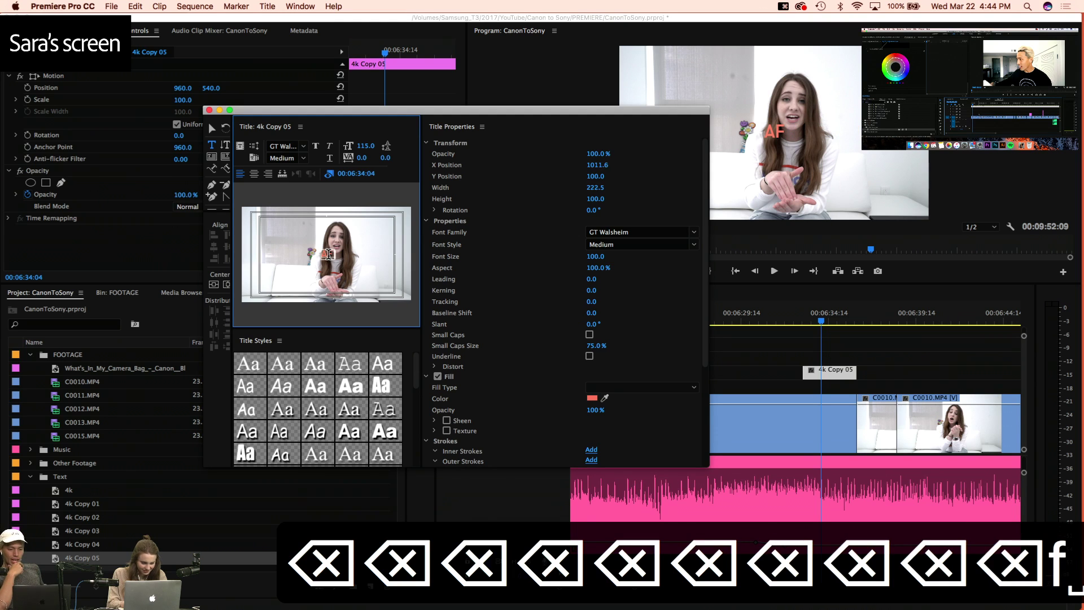
key("BackSpace")
key("BackSpace")
type("+ fa")
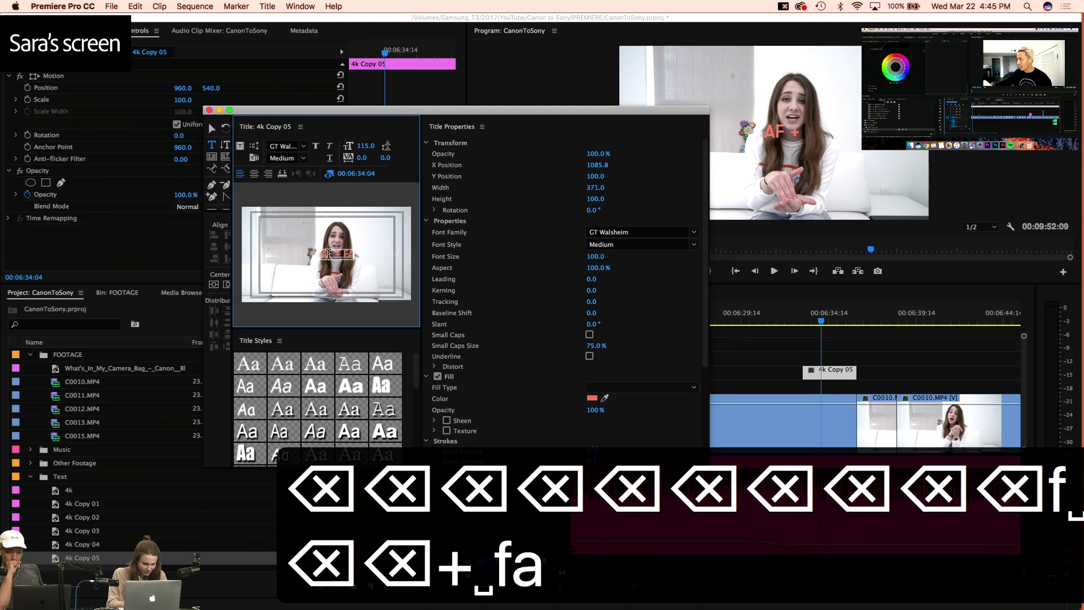
type("ce detection")
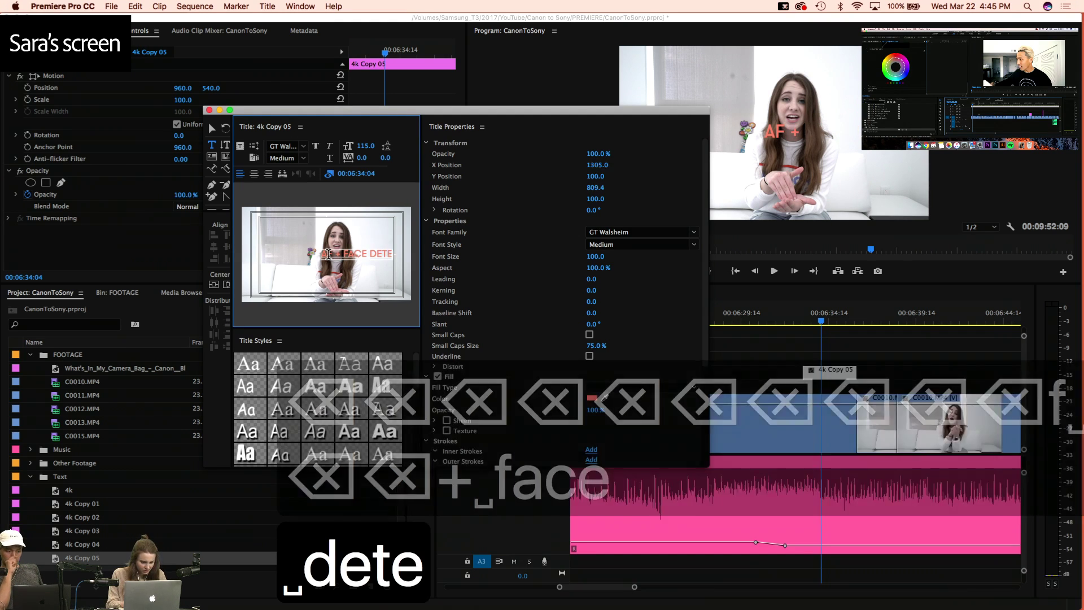
Move the AF + FACE DETECTION text to the upper-left corner of the video frame
key("super+a")
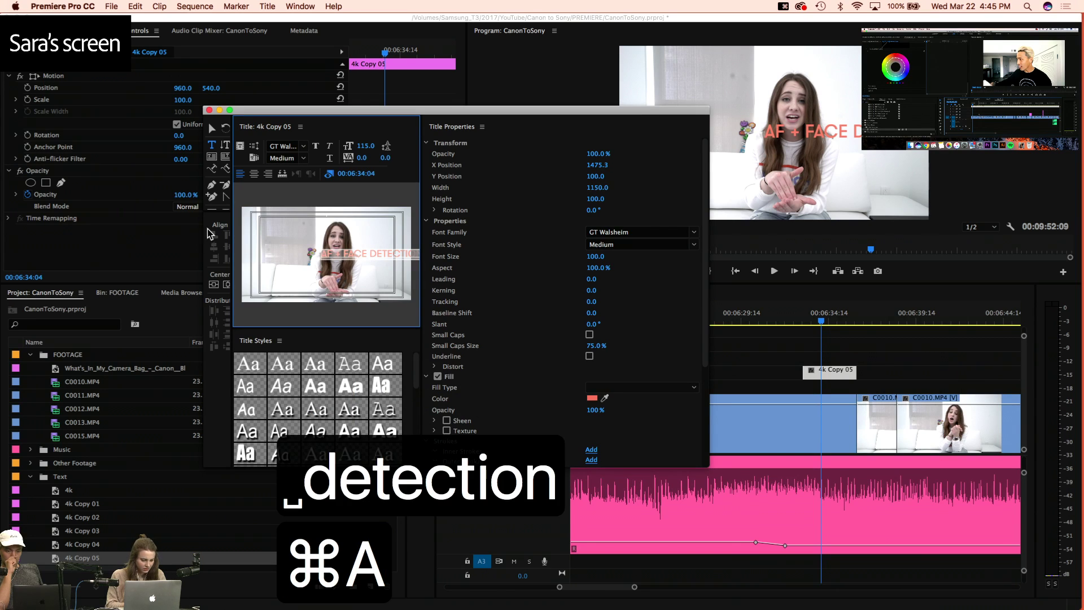
left_click(212, 128)
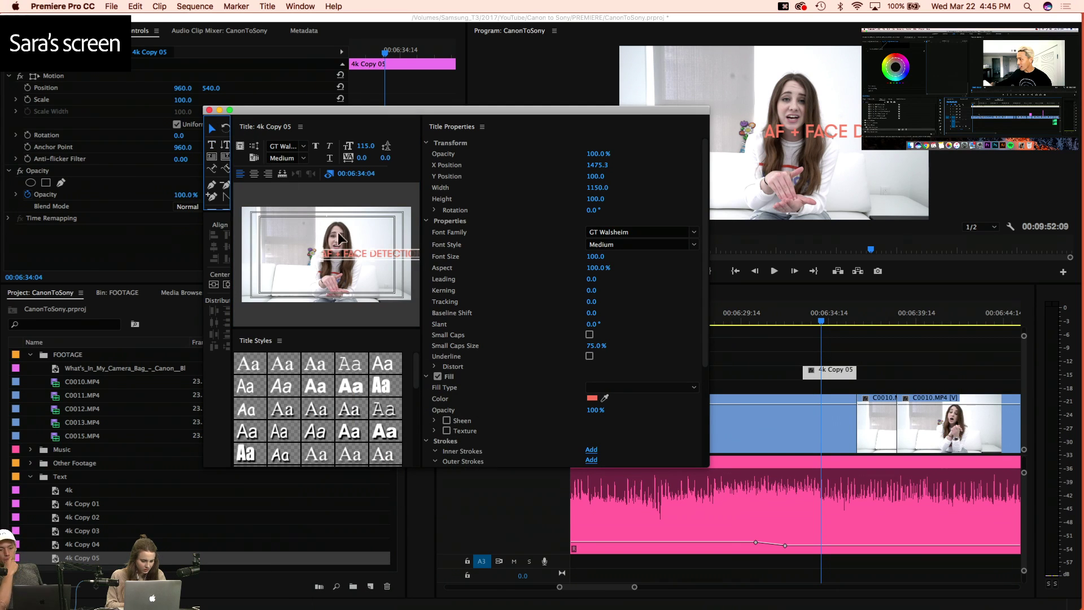
left_click_drag(357, 258, 328, 221)
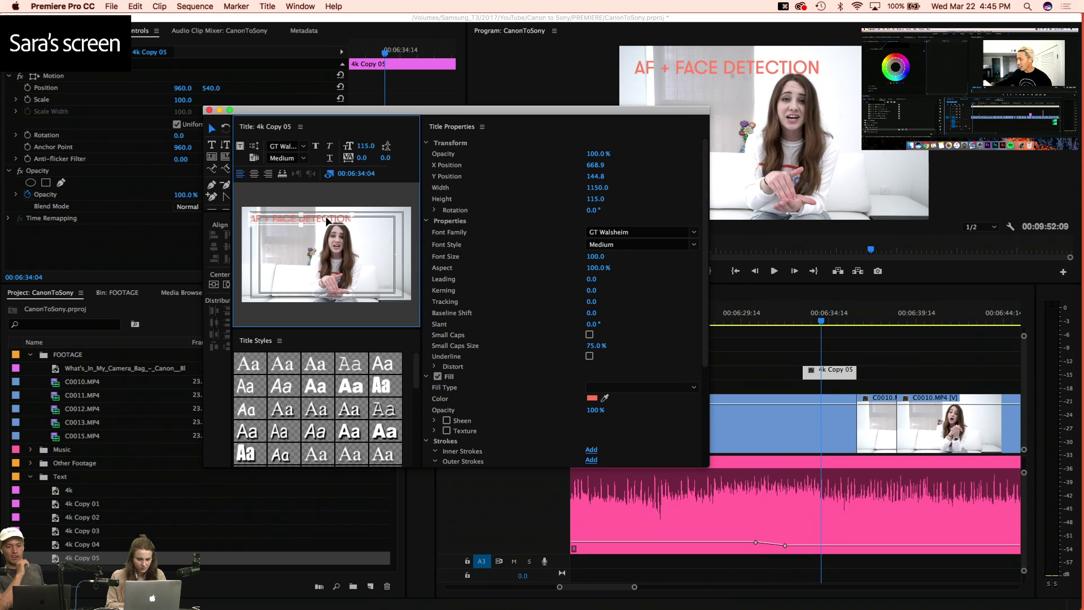
Add a second line reading = GOOD below AF + FACE DETECTION and close the title editor
key("t")
left_click(357, 216)
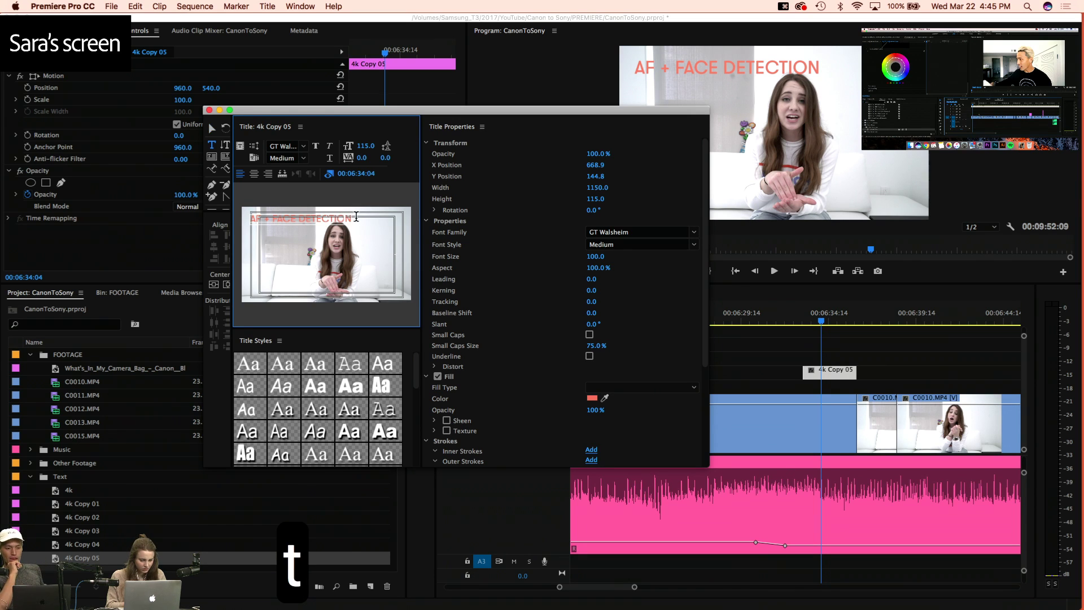
key("Right")
key("Return")
type("+")
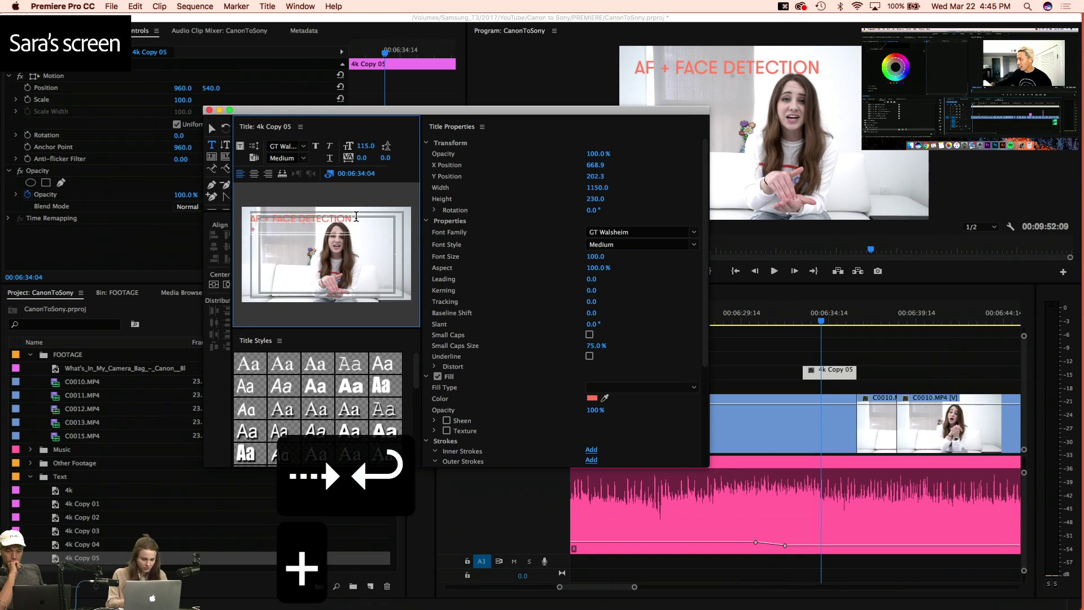
key("BackSpace")
key("BackSpace")
type("= ")
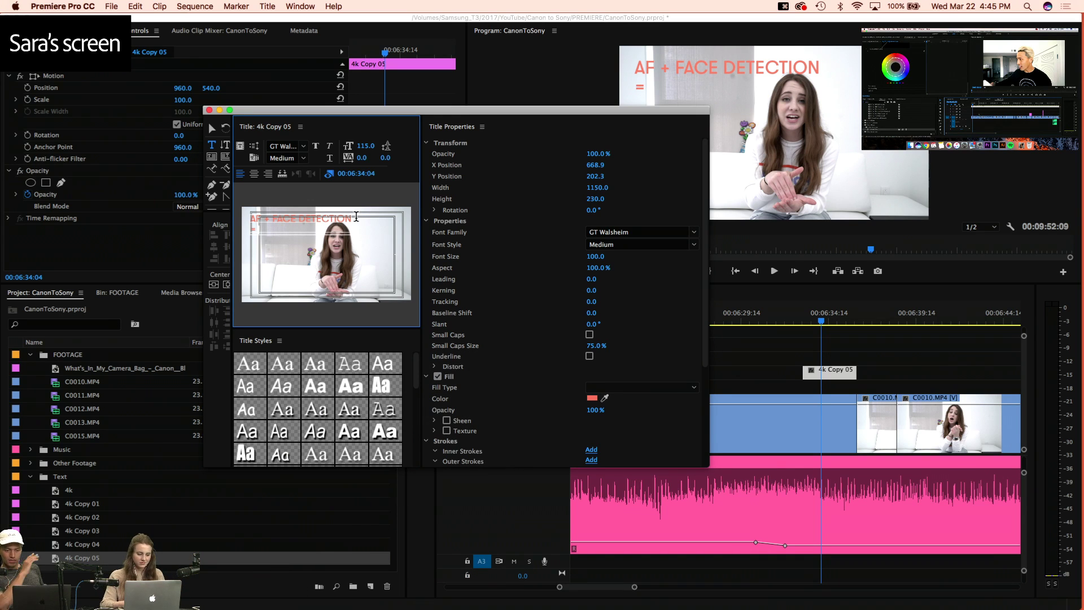
type("GOOD")
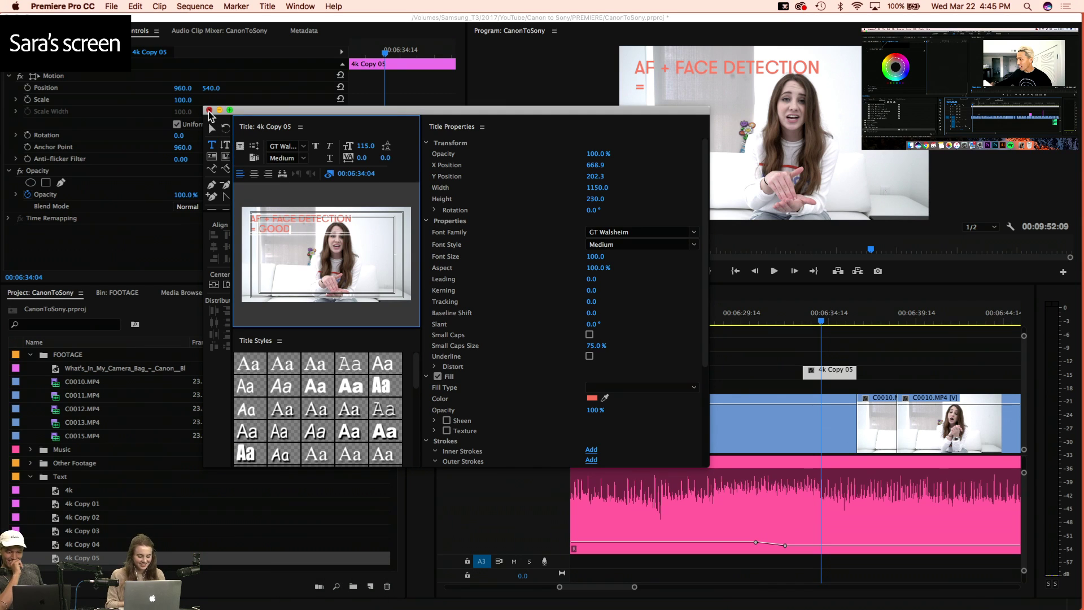
left_click(209, 109)
Play back the AF + FACE DETECTION = GOOD title from just before its start to about 00:06:37
left_click(793, 316)
key("space")
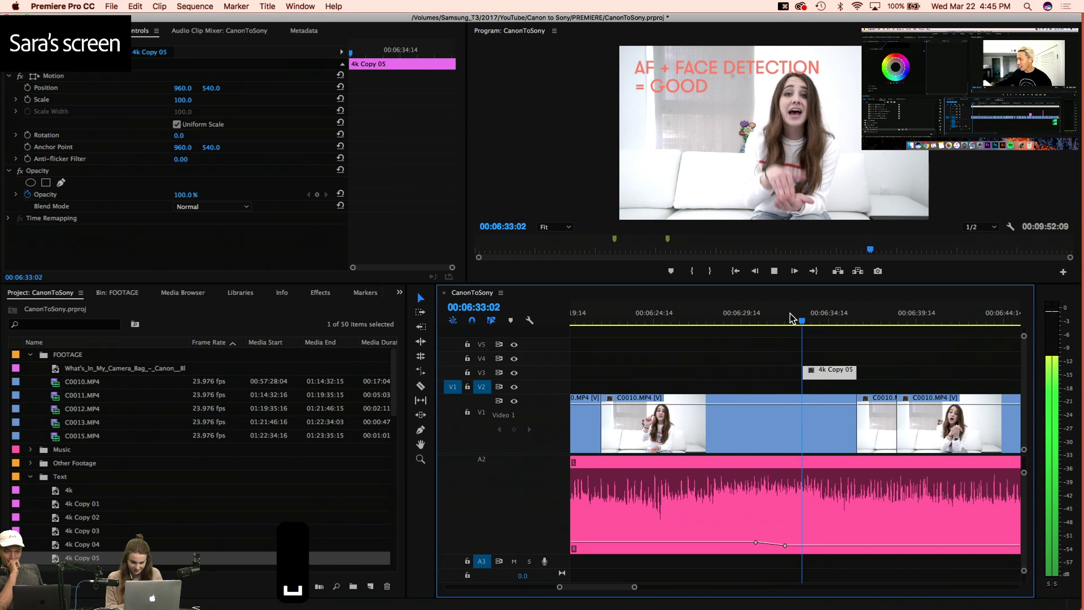
key("4")
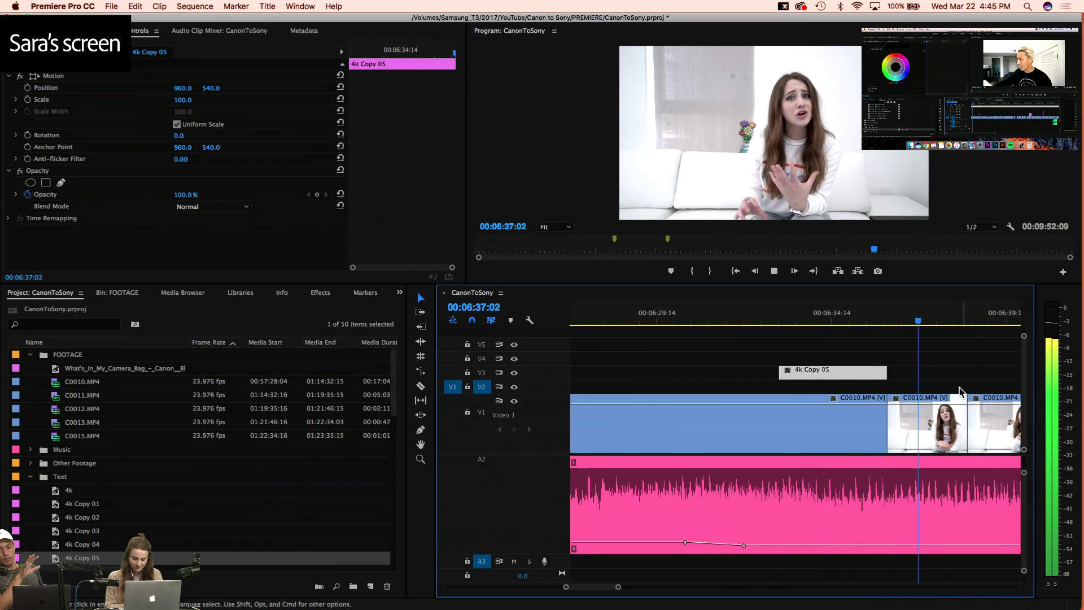
left_click(897, 363)
left_click(834, 321)
key("space")
Reopen the 4k Copy 05 title and insert the line + SONY GLASS between AF + FACE DETECTION and = GOOD
left_click_drag(832, 320, 816, 320)
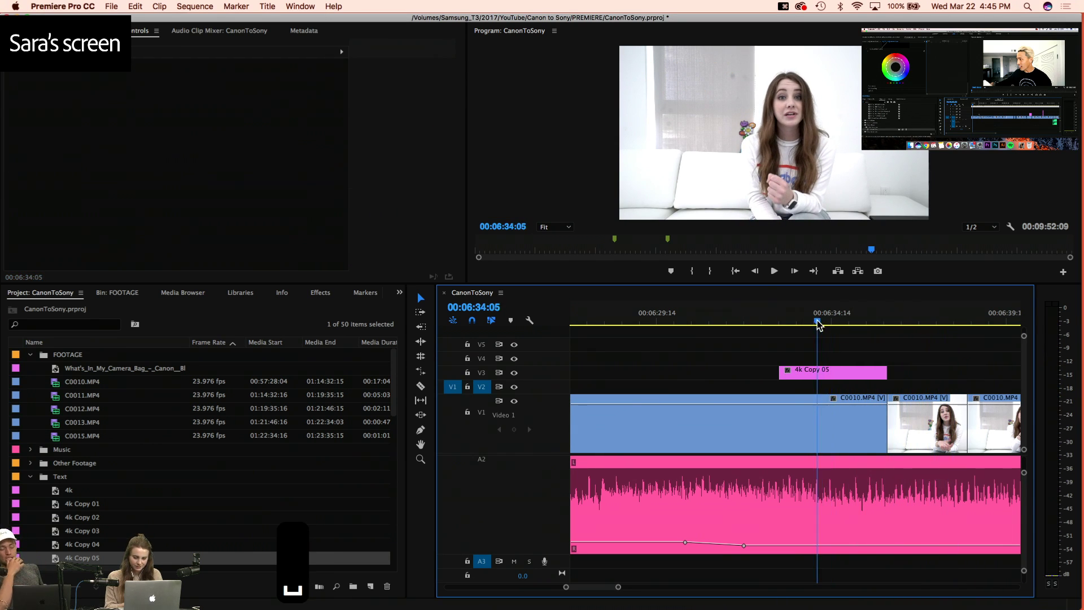
double_click(820, 374)
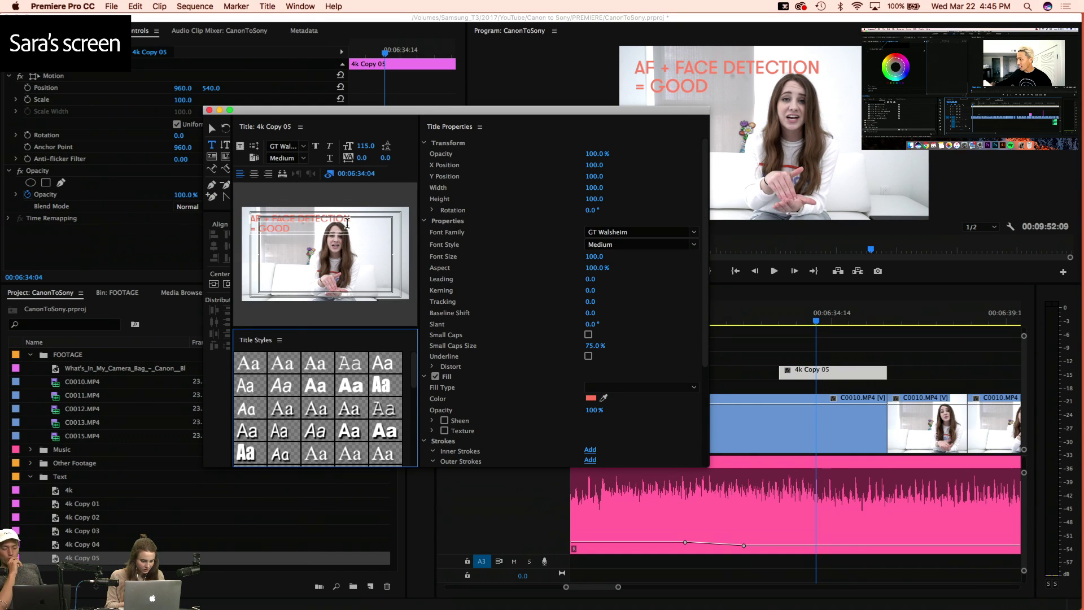
left_click(349, 222)
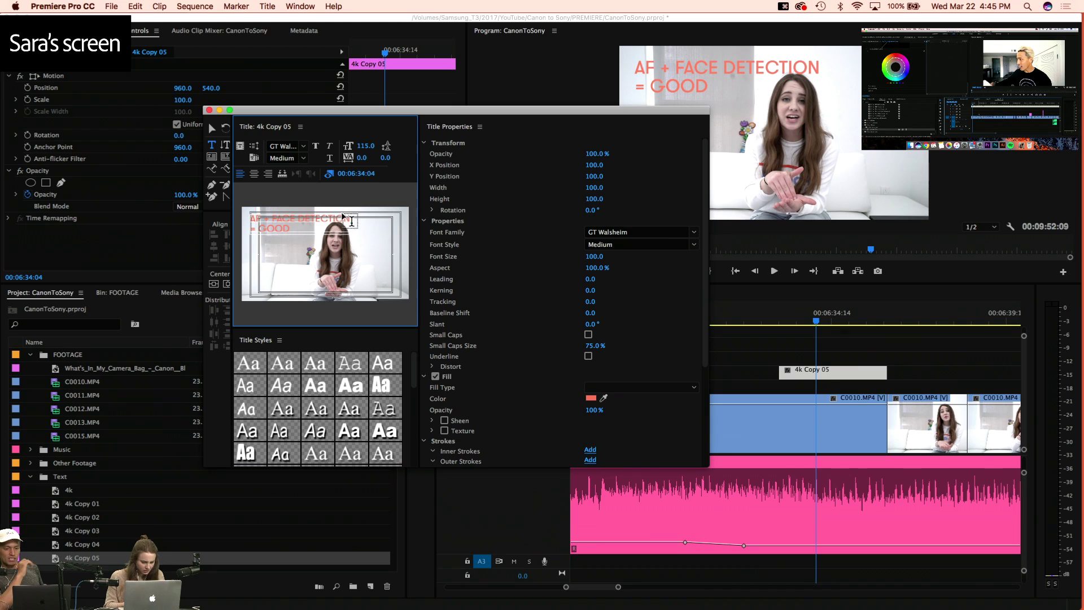
key("Return")
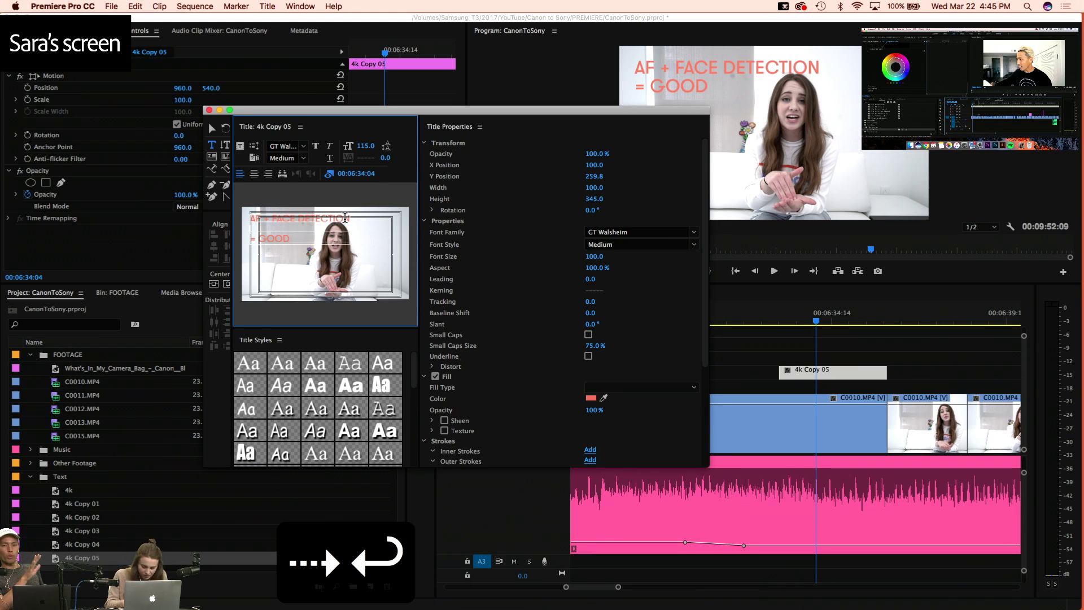
type("+ ")
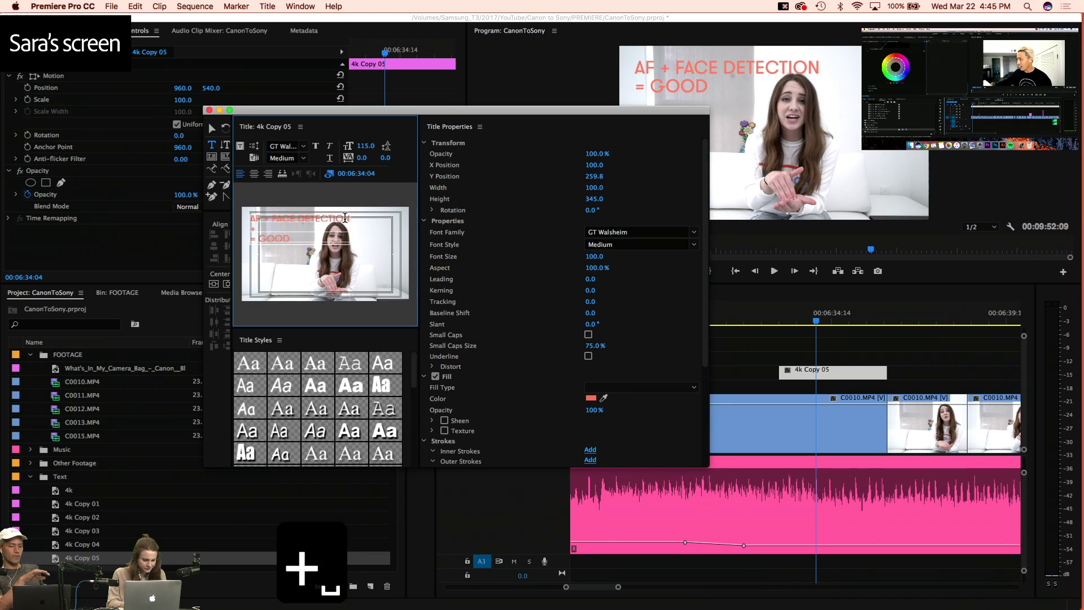
type("SONY GLASS")
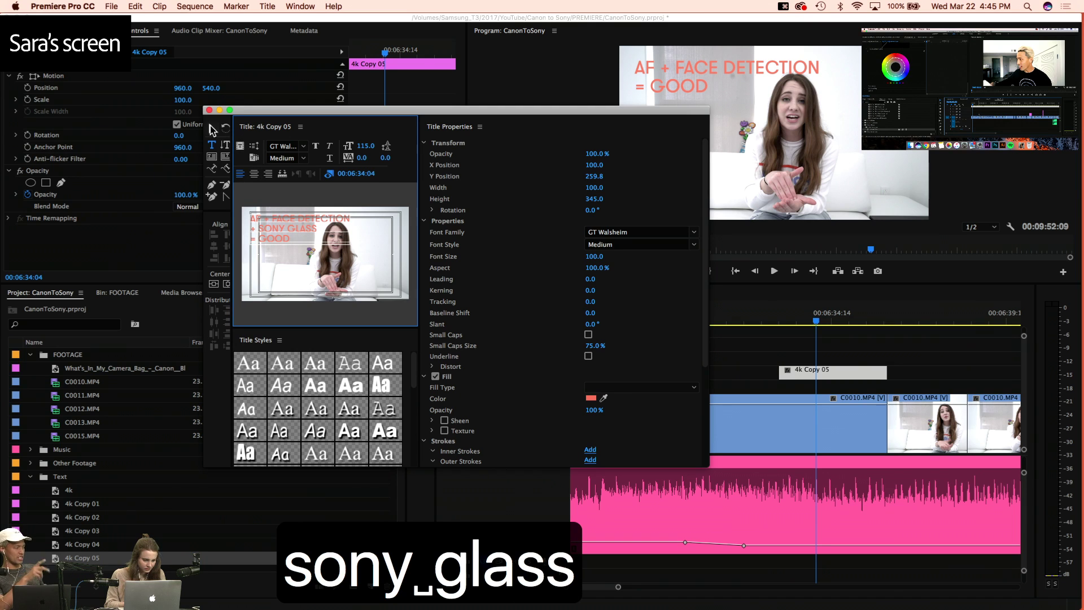
Play back the revised title from about 00:06:32:22 to 00:06:37 and save the project
left_click(778, 318)
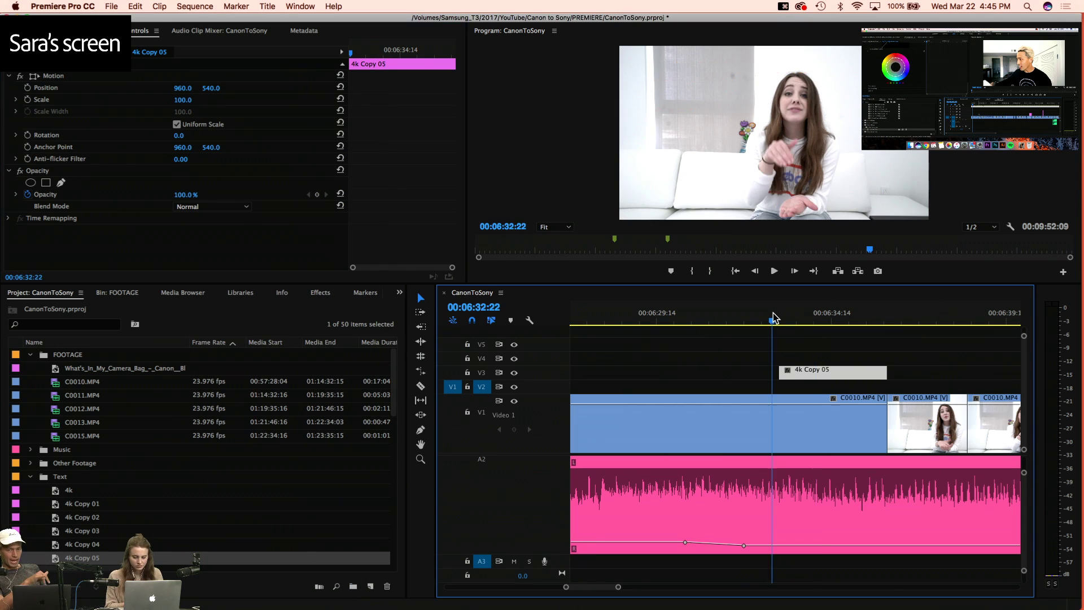
key("space")
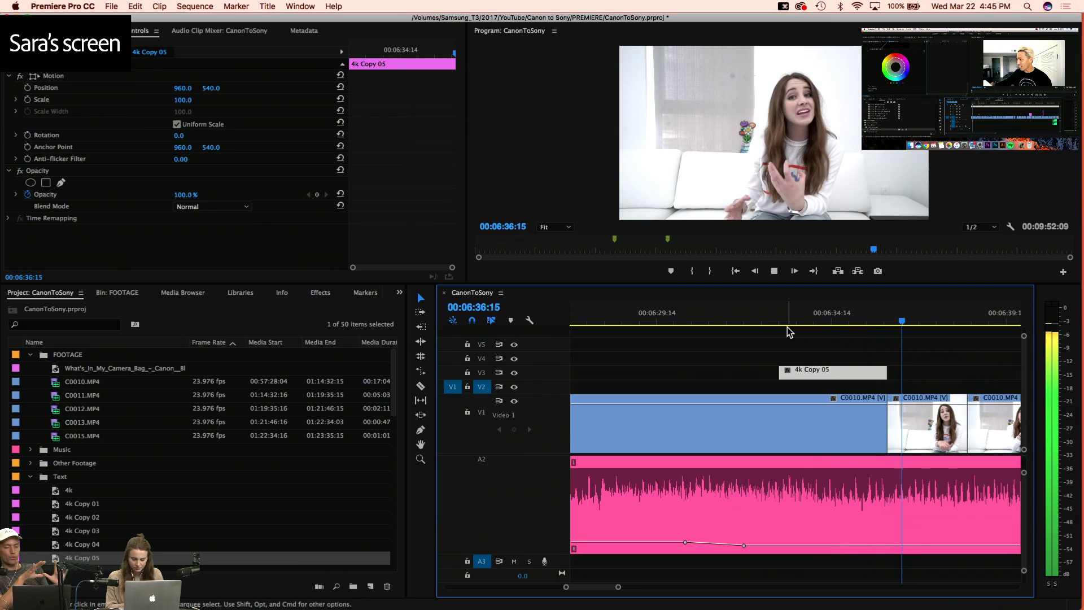
key("space")
key("super+s")
Play back the talking-head footage from about 00:06:36:15 to 00:07:08:15 to find the next talking point that needs a title
key("3")
key("3")
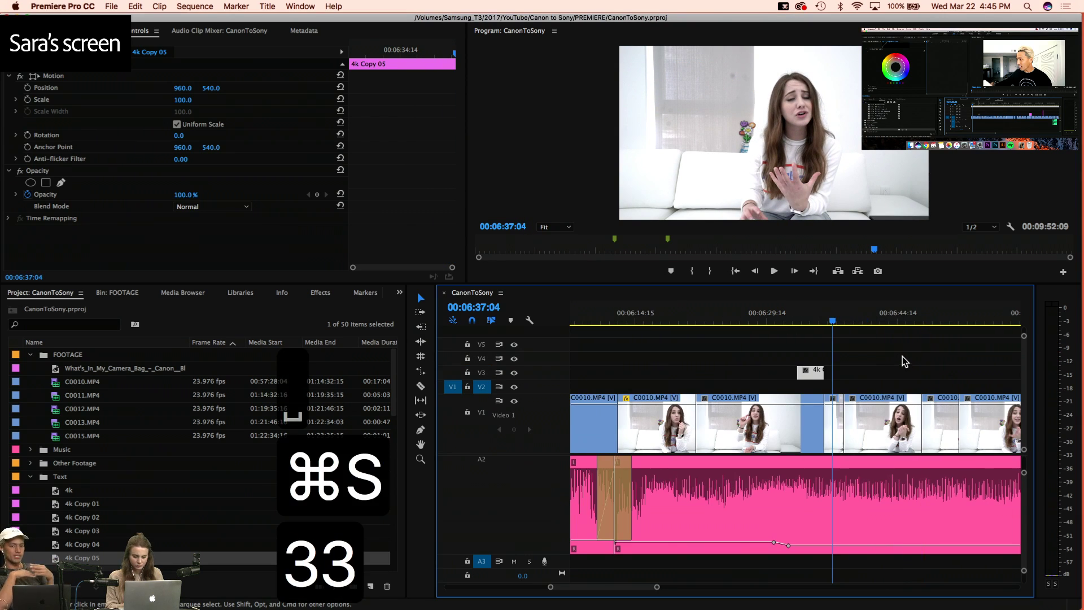
key("space")
key("f")
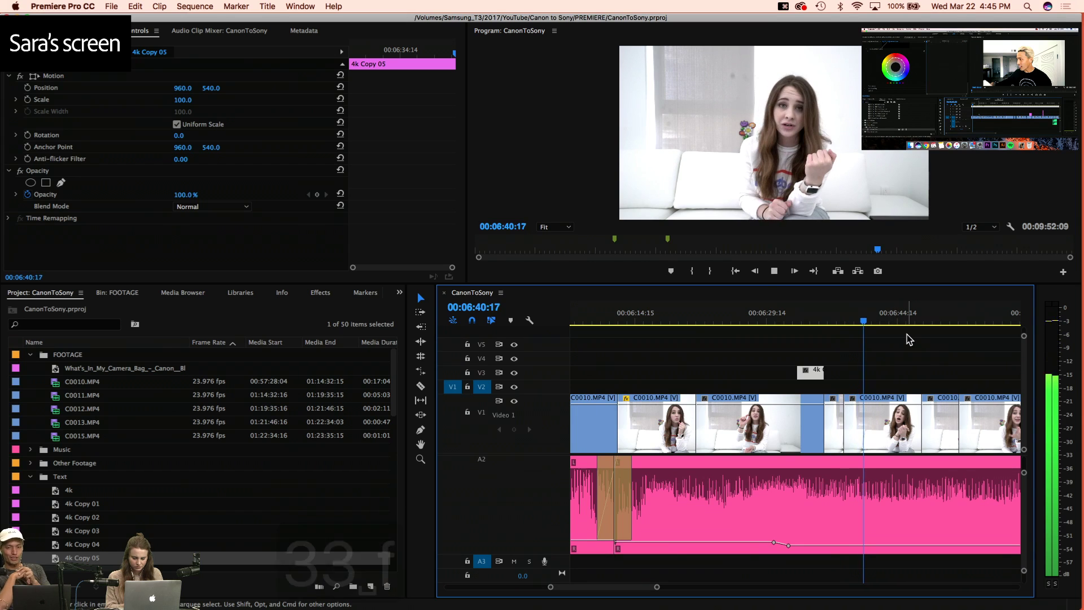
key("space")
key("space")
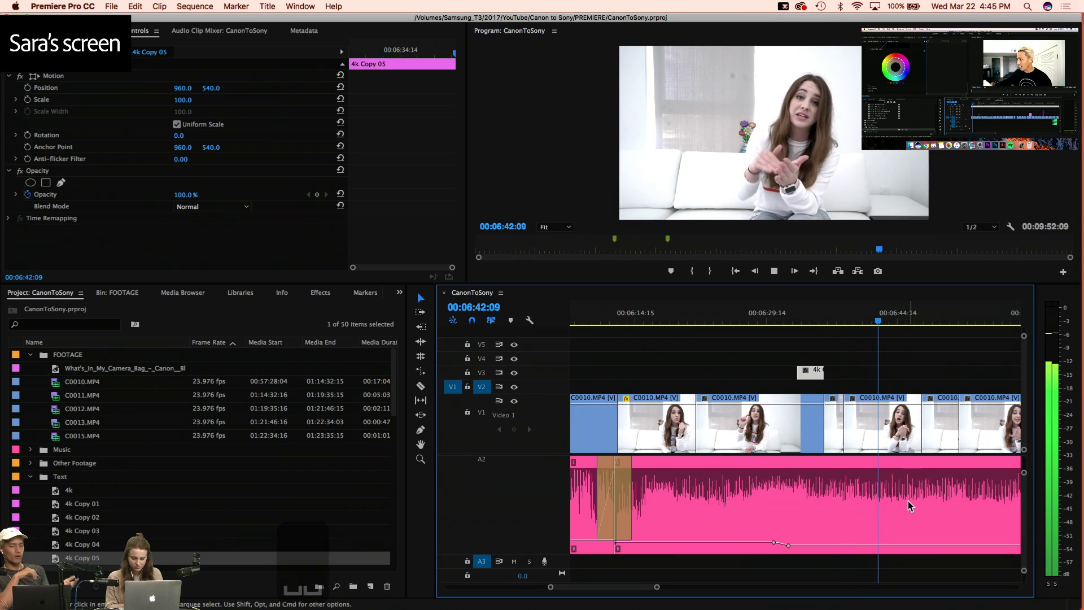
key("3")
key("3")
key("3")
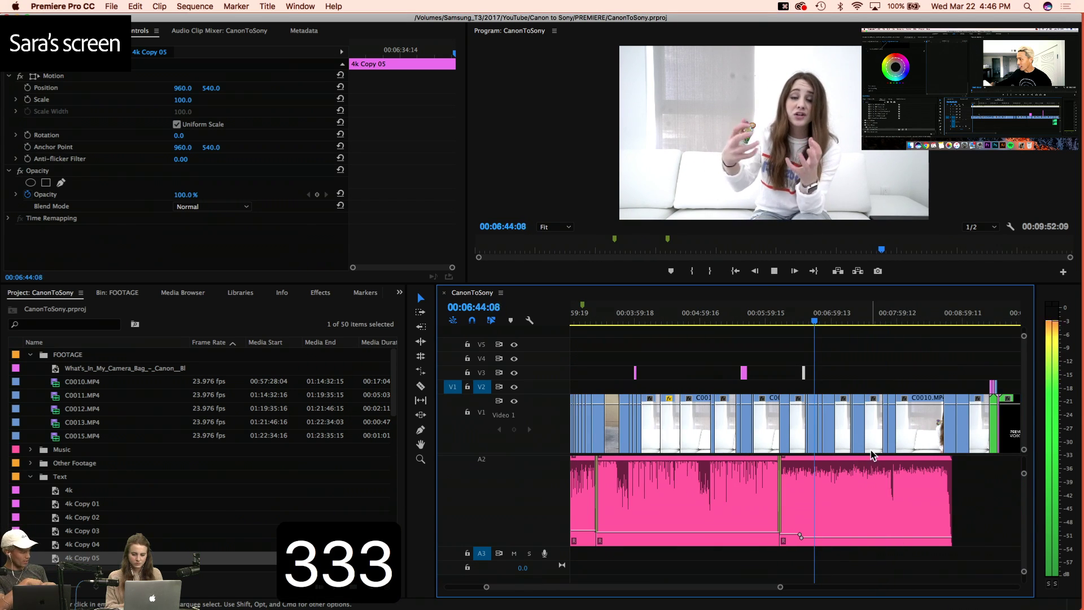
key("4")
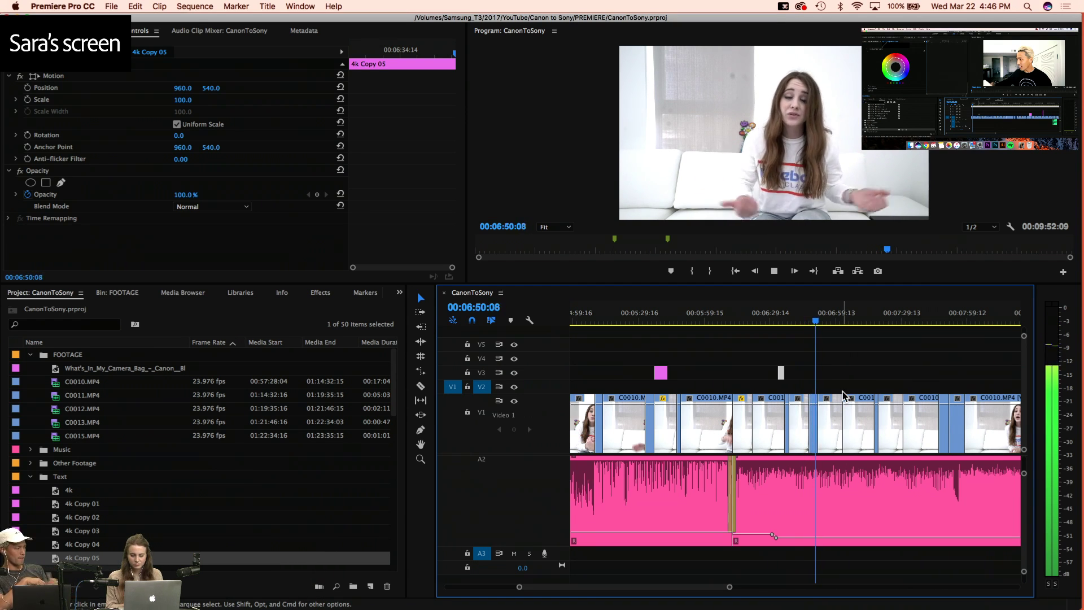
key("space")
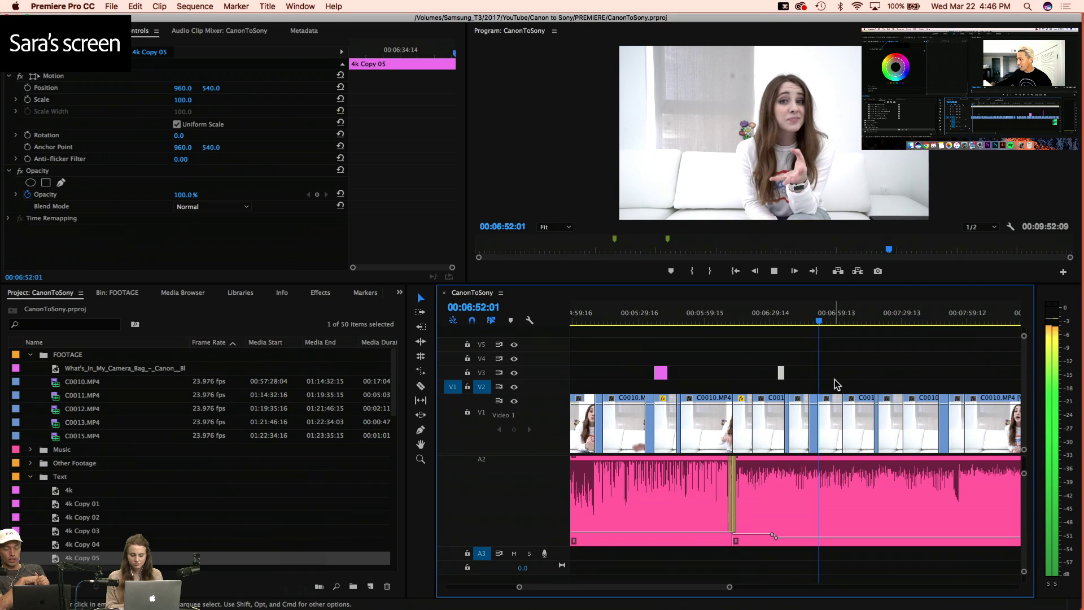
key("f")
key("l")
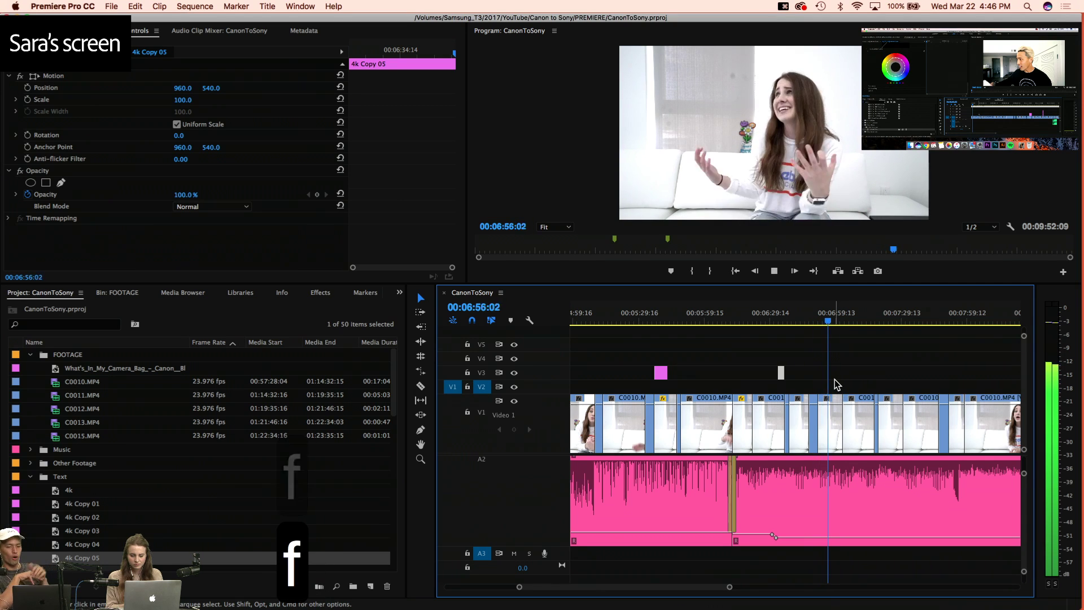
key("d")
key("f")
key("f")
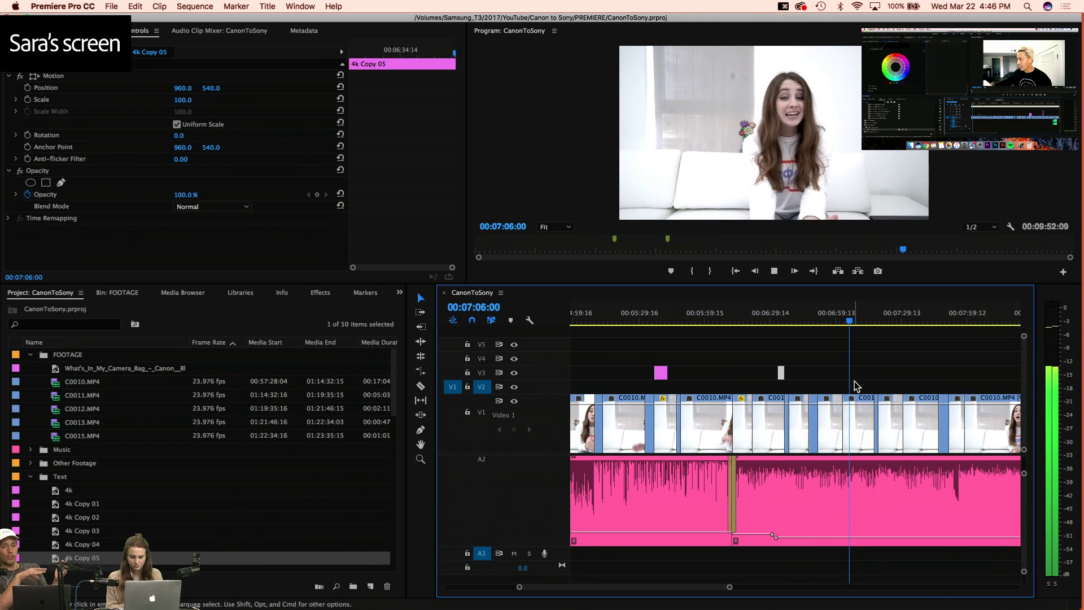
key("d")
key("4")
key("4")
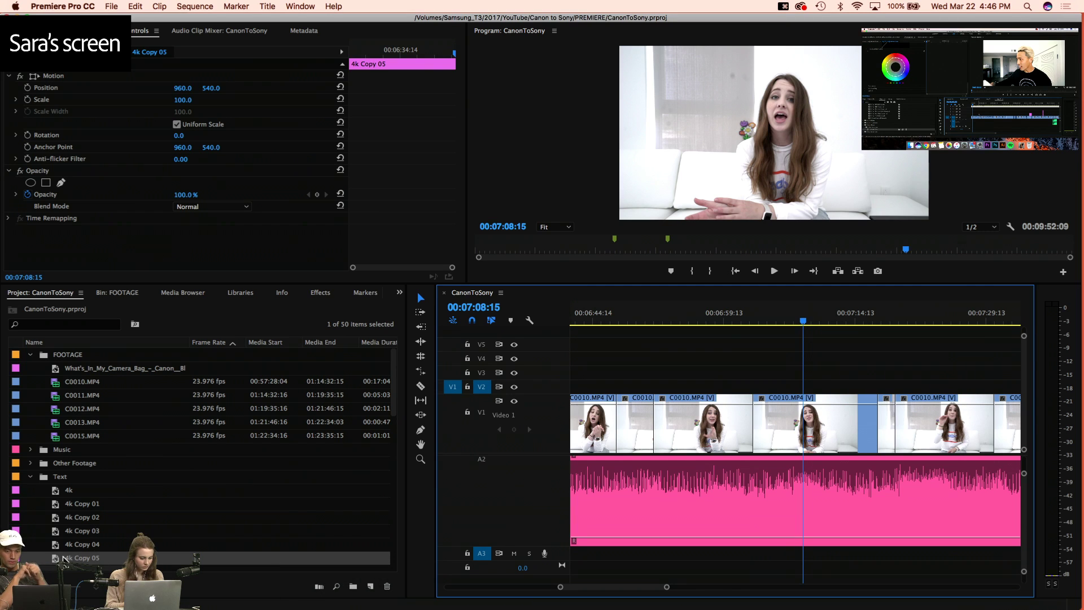
Duplicate the 4k Copy 05 title and place the copy on V3 starting at about 00:07:08
left_click(93, 558)
key("shift+super+e")
left_click_drag(54, 562, 859, 374)
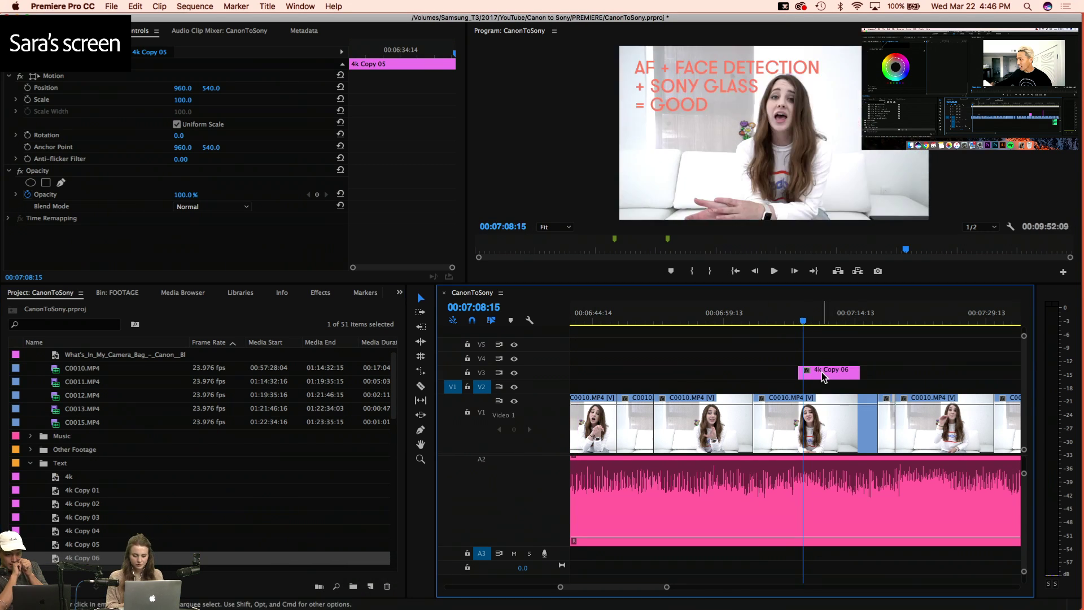
Replace the 4k Copy 06 title text with EVF = / ELECTRONIC / VIEWFINDER on three lines and close the title editor
double_click(822, 371)
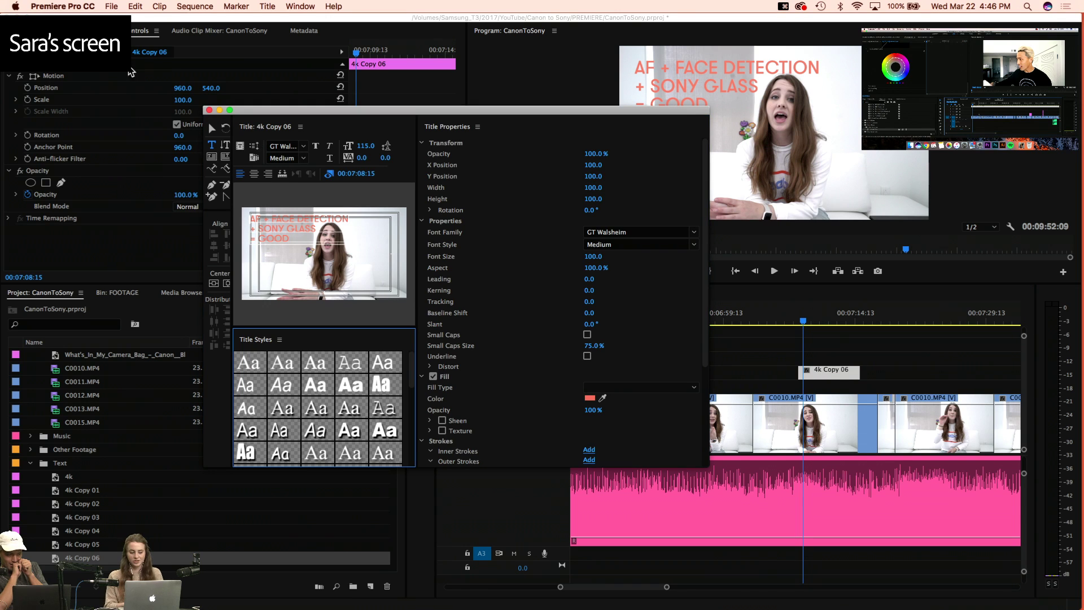
left_click(293, 219)
key("super+a")
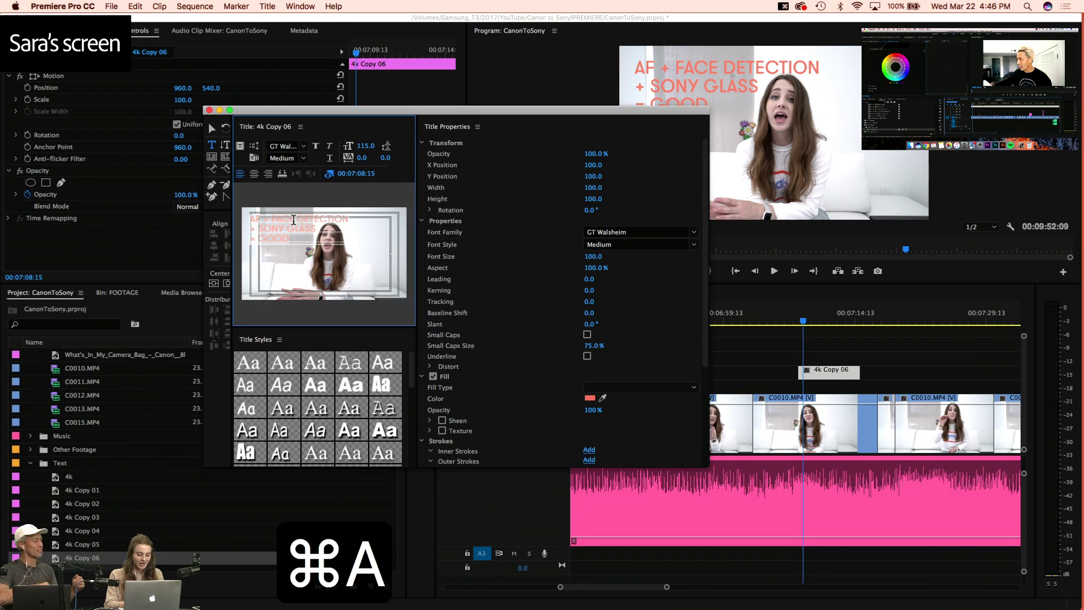
type("evf")
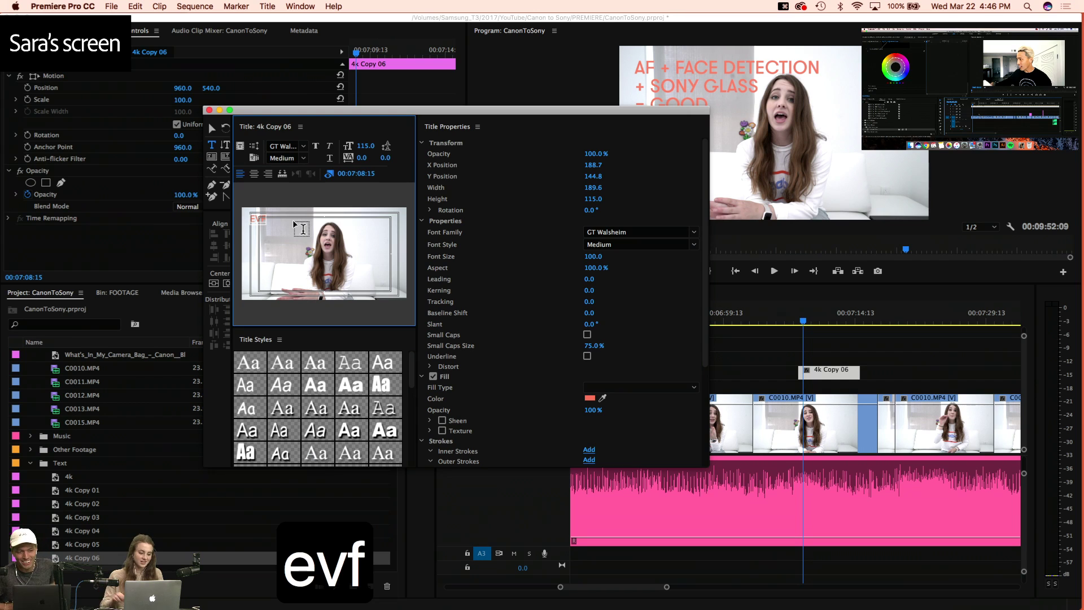
type(" =")
key("Return")
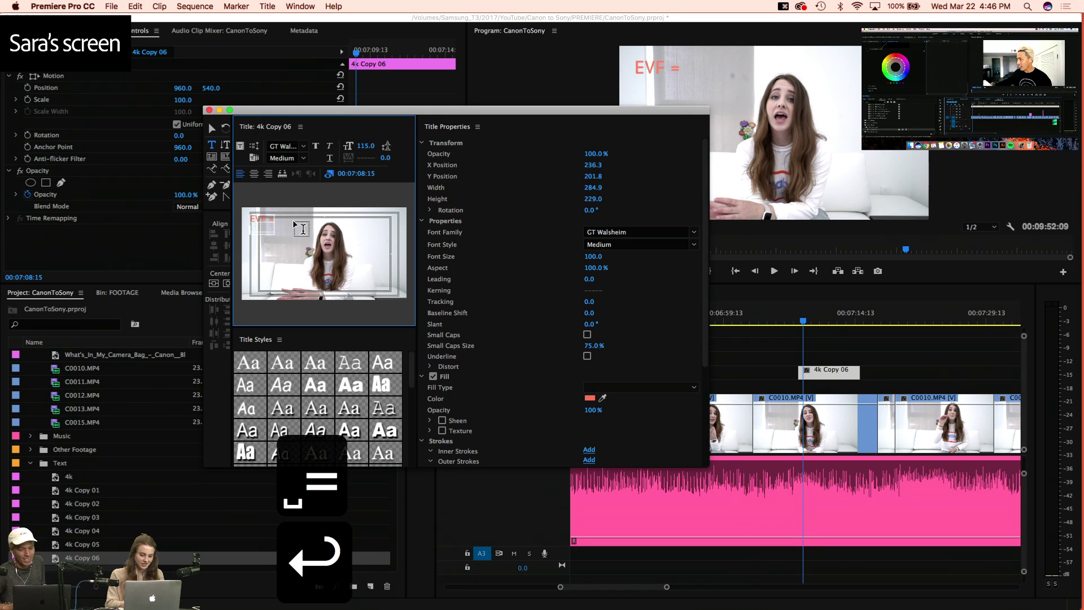
type("electronic")
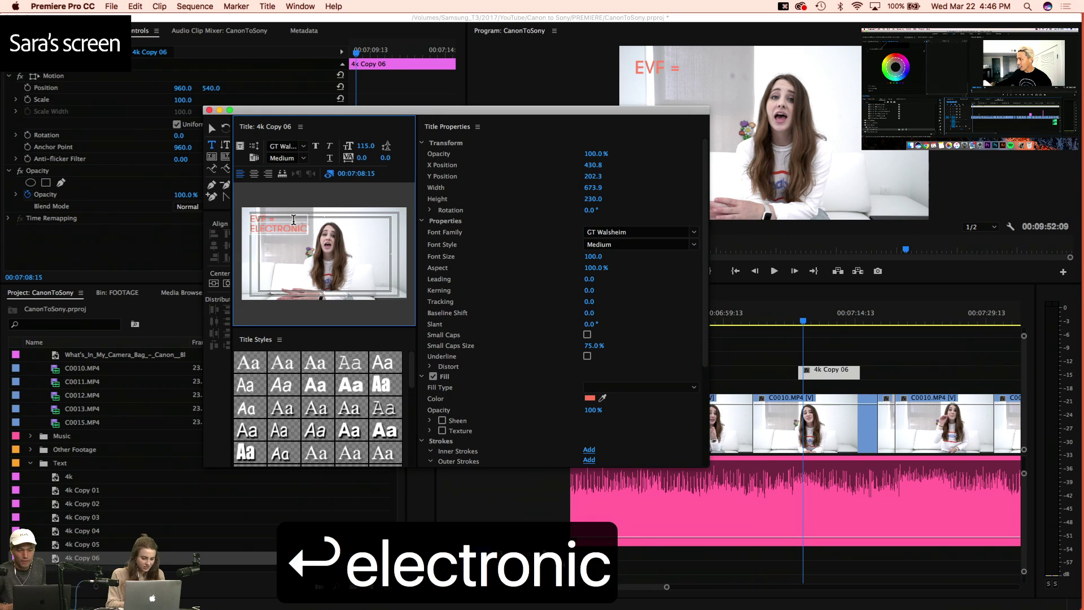
key("Return")
type("view")
key("BackSpace")
type("fi")
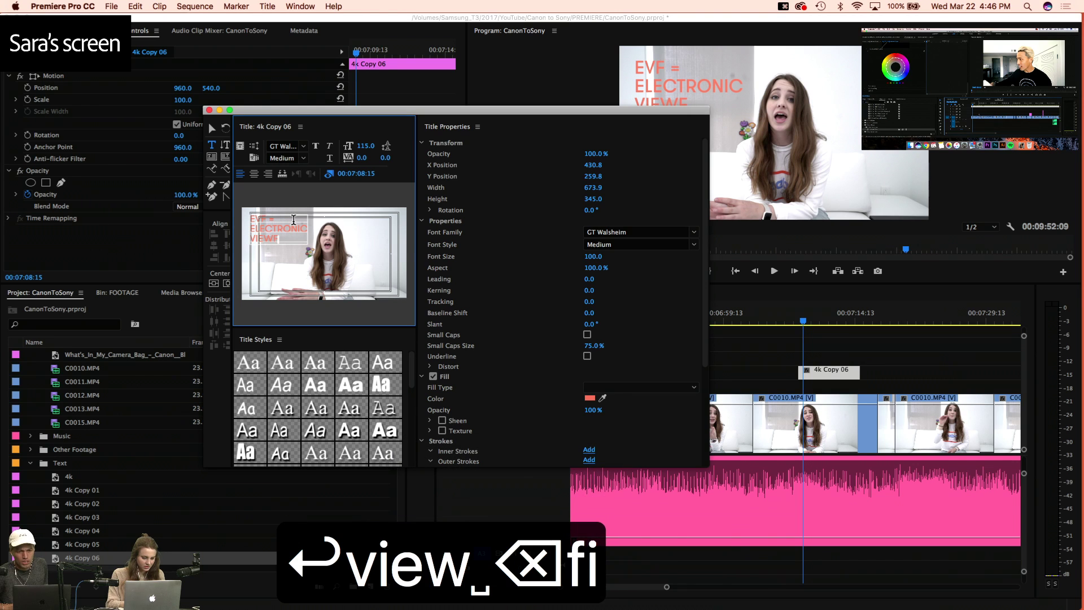
type("nder")
key("cmd+a")
left_click(926, 464)
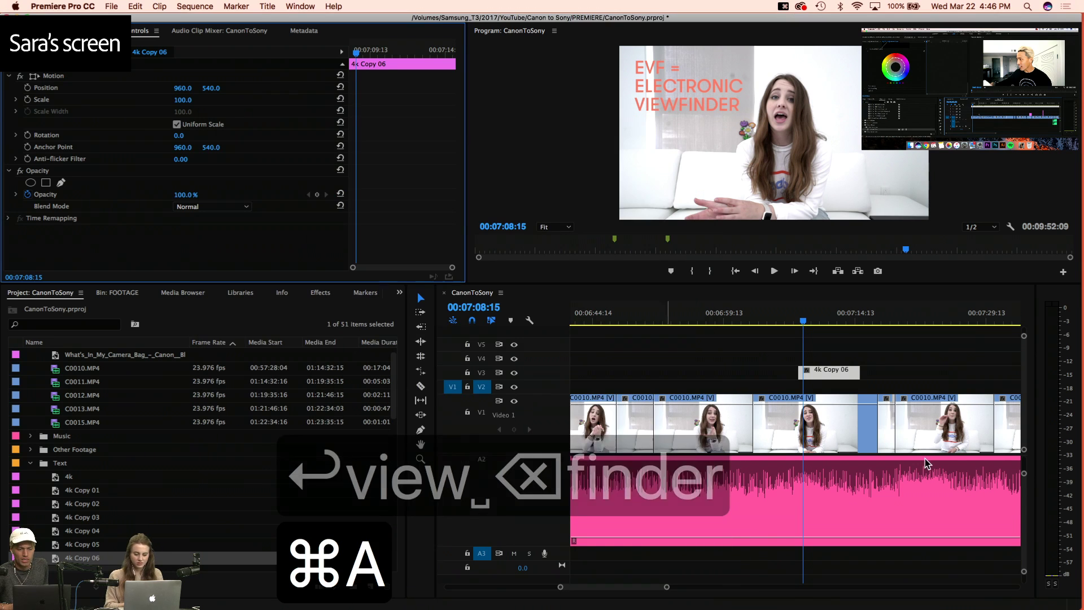
Play back the start of the EVF = ELECTRONIC VIEWFINDER title from about 00:07:06 to 00:07:08:09
left_click(792, 318)
key("space")
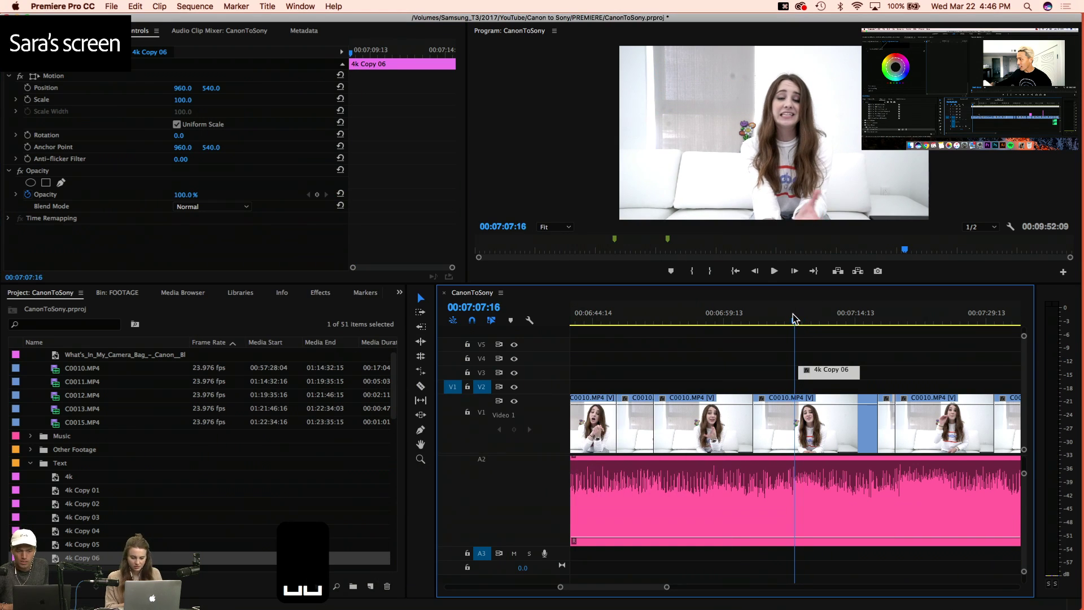
left_click(784, 319)
key("space")
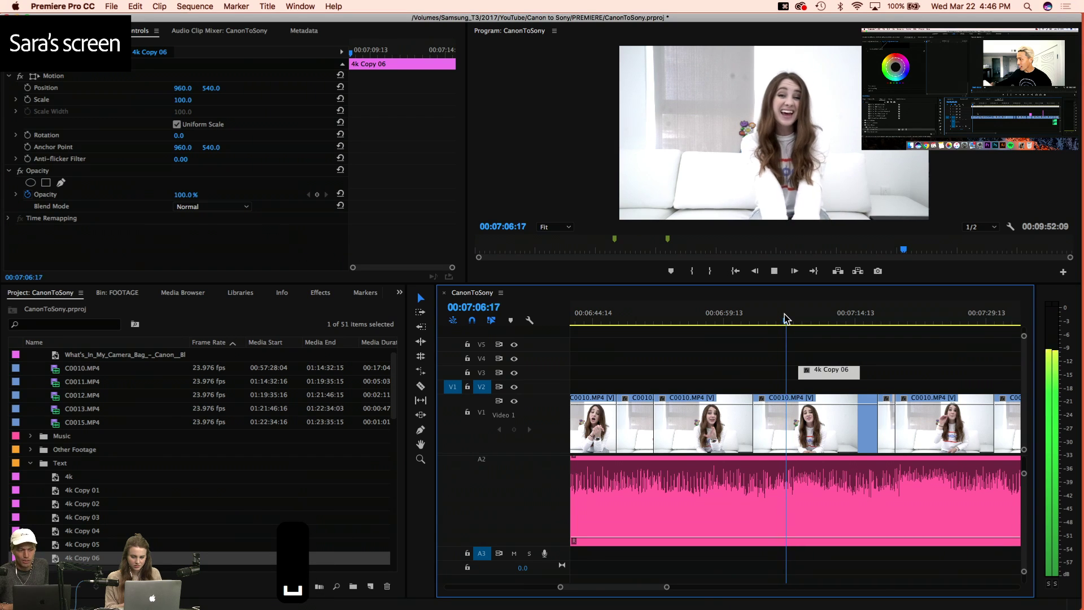
key("4")
key("space")
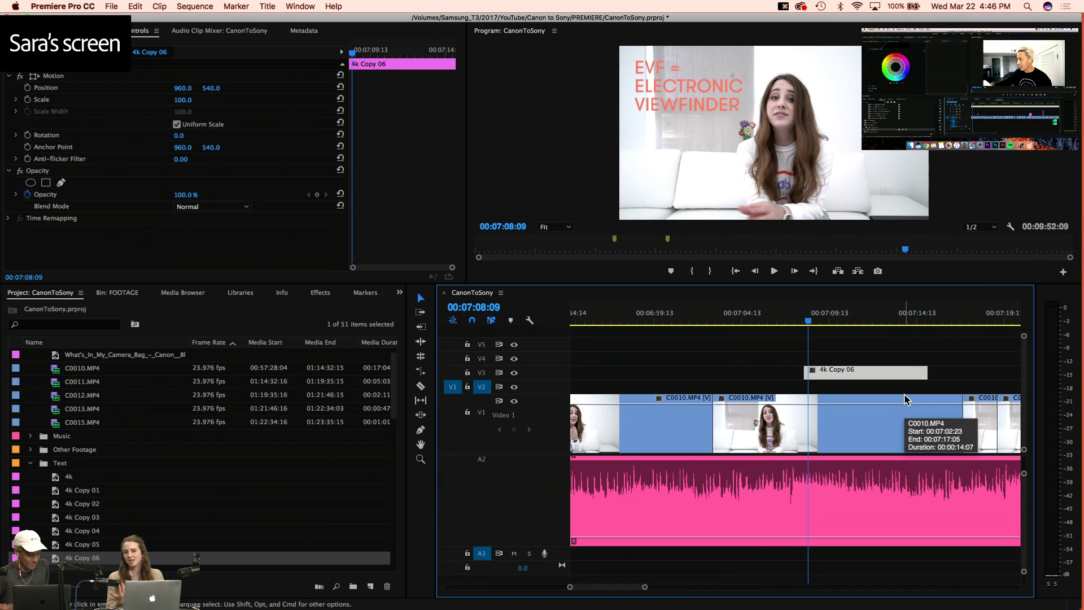
mouse_move(808, 316)
left_mouse_down()
mouse_move(794, 316)
mouse_move(803, 316)
left_mouse_up()
left_click(797, 429)
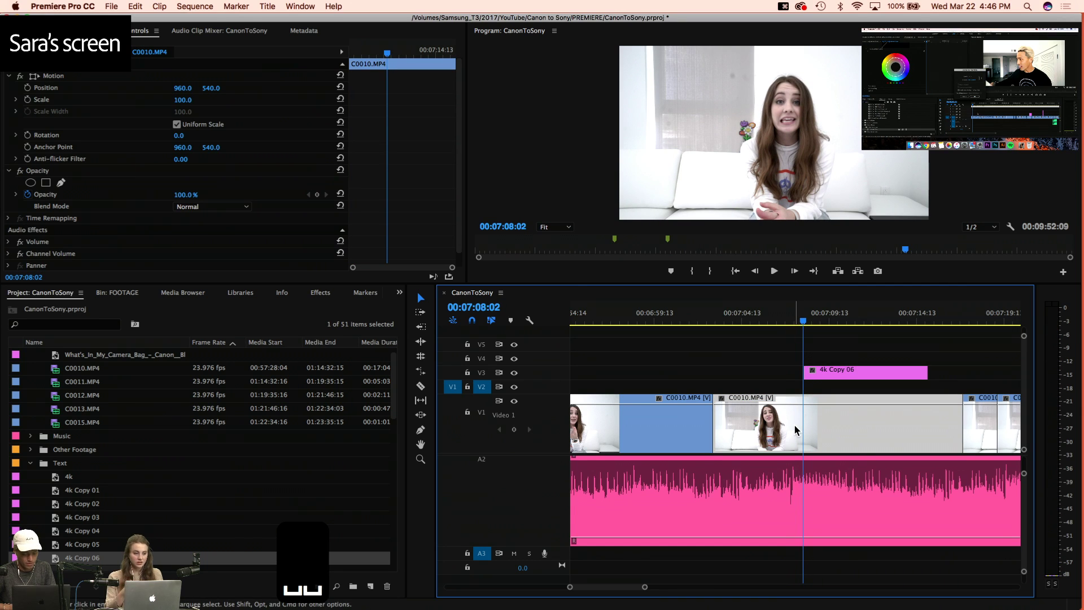
key("super+r")
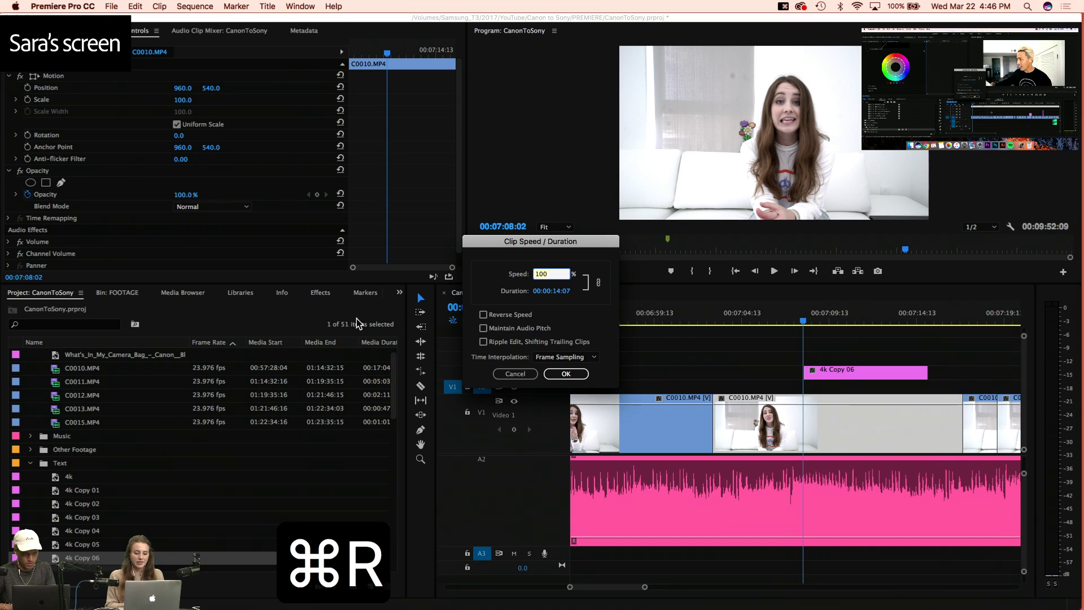
left_click(483, 315)
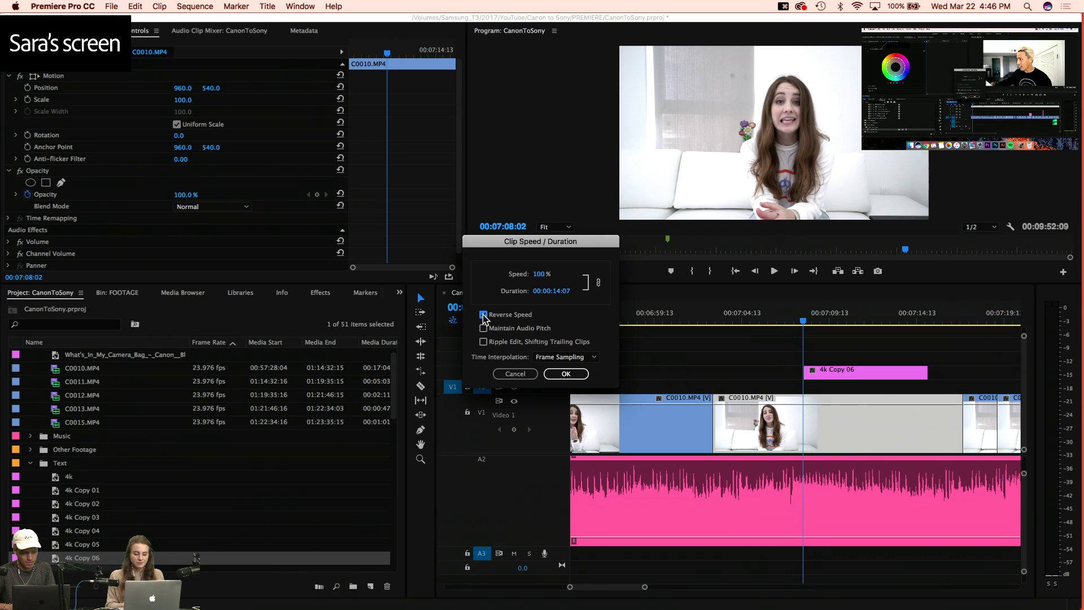
left_click(525, 374)
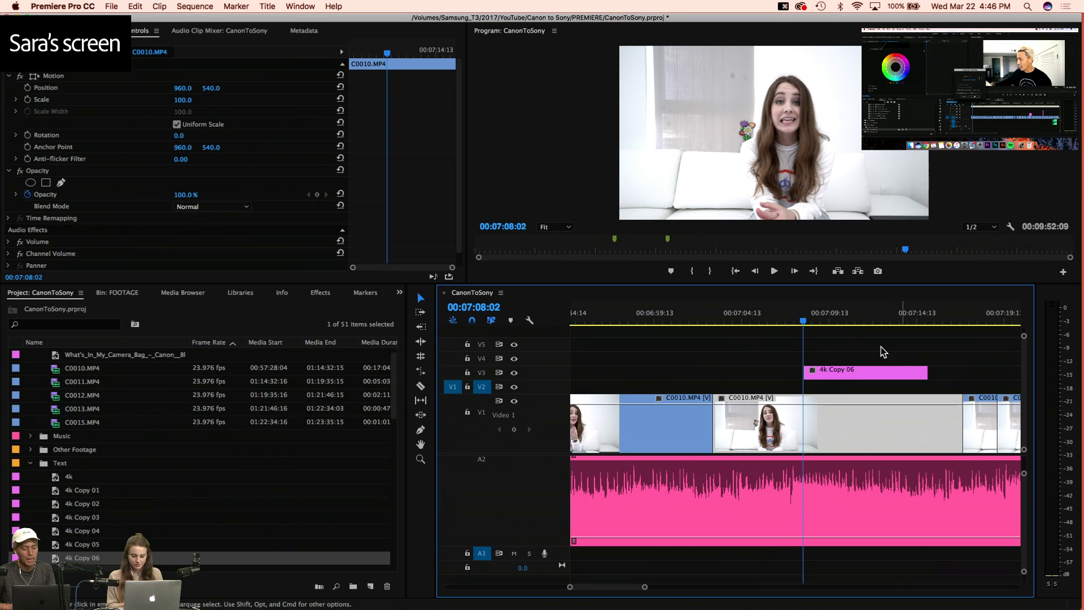
Cut the C0010.MP4 clip at the EVF title's start and set the section beneath the title to scale 132 and position 1221, 539
left_click(758, 314)
key("space")
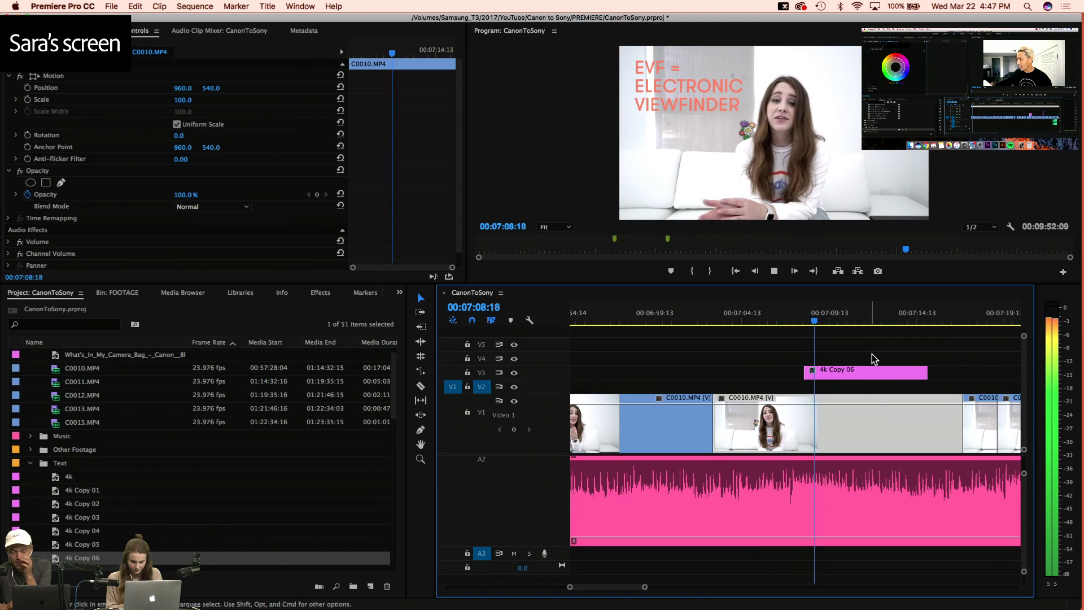
key("space")
key("c")
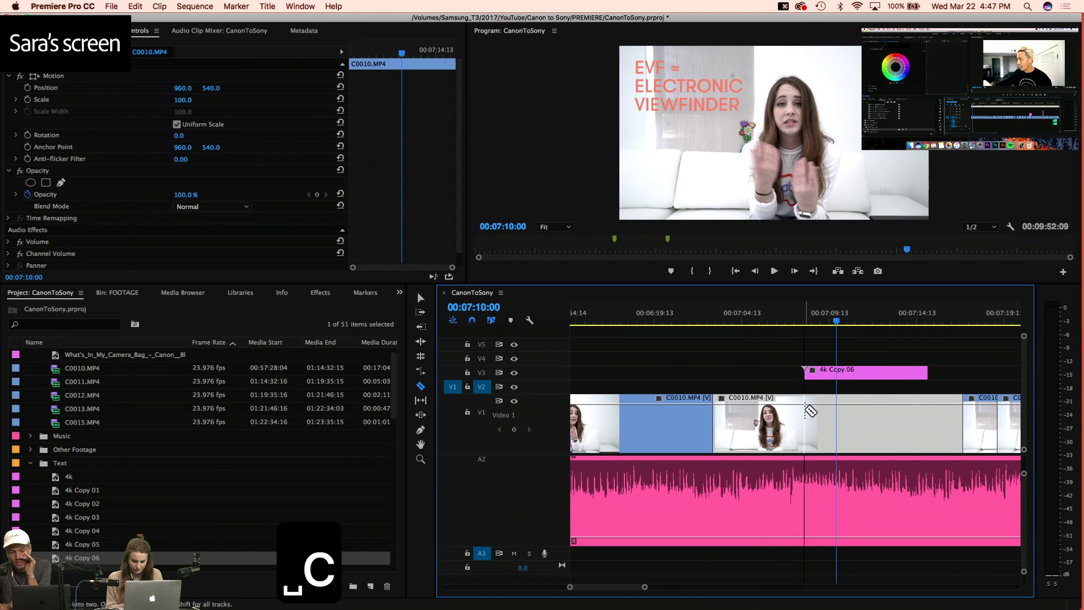
left_click(804, 407)
key("v")
left_click_drag(181, 101, 264, 90)
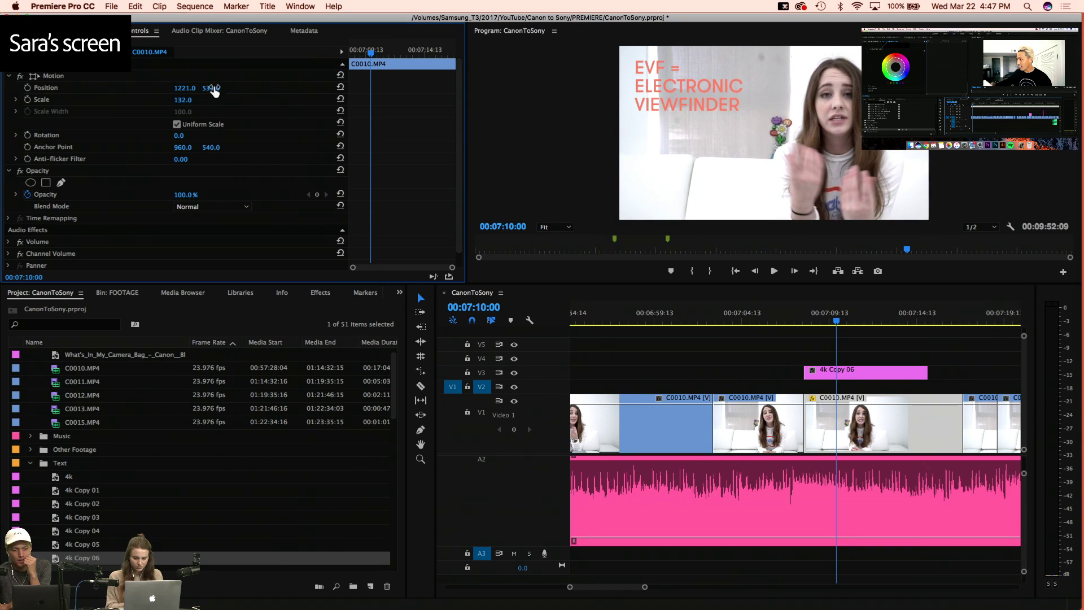
Play back the cut into the punched-in section beneath the EVF title from just before 00:07:08
left_click(793, 313)
key("space")
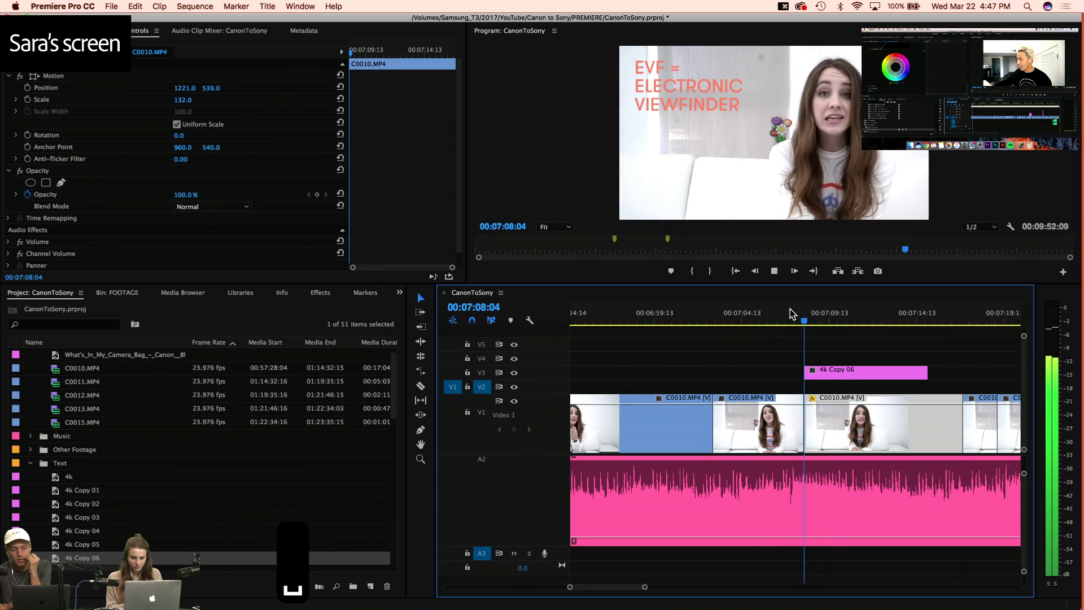
key("4")
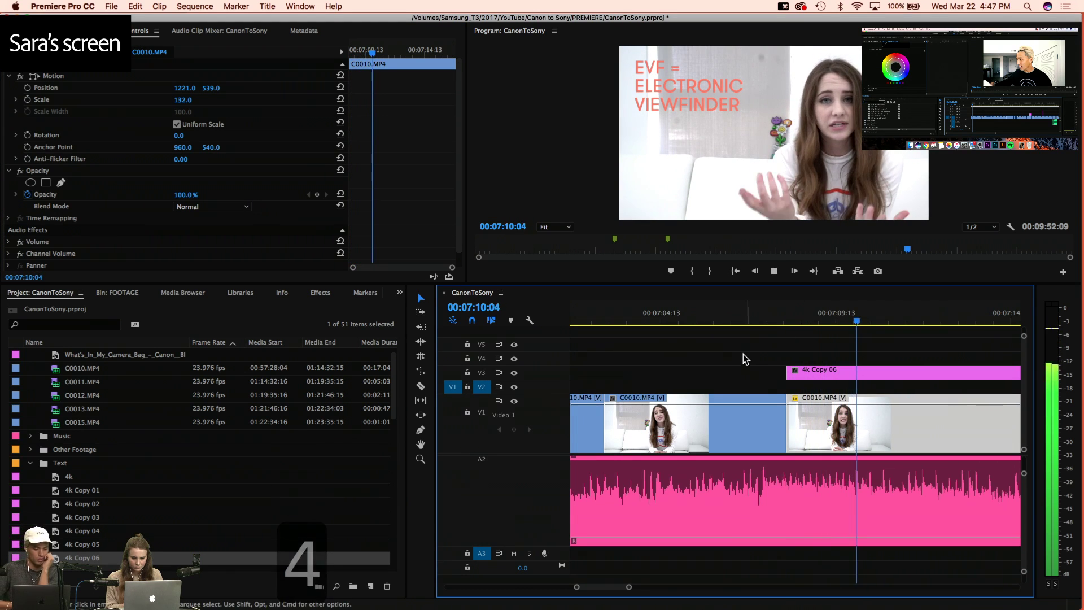
key("space")
key("space")
Trim the end of the EVF = ELECTRONIC VIEWFINDER title back to about 00:07:12:12
key("3")
key("3")
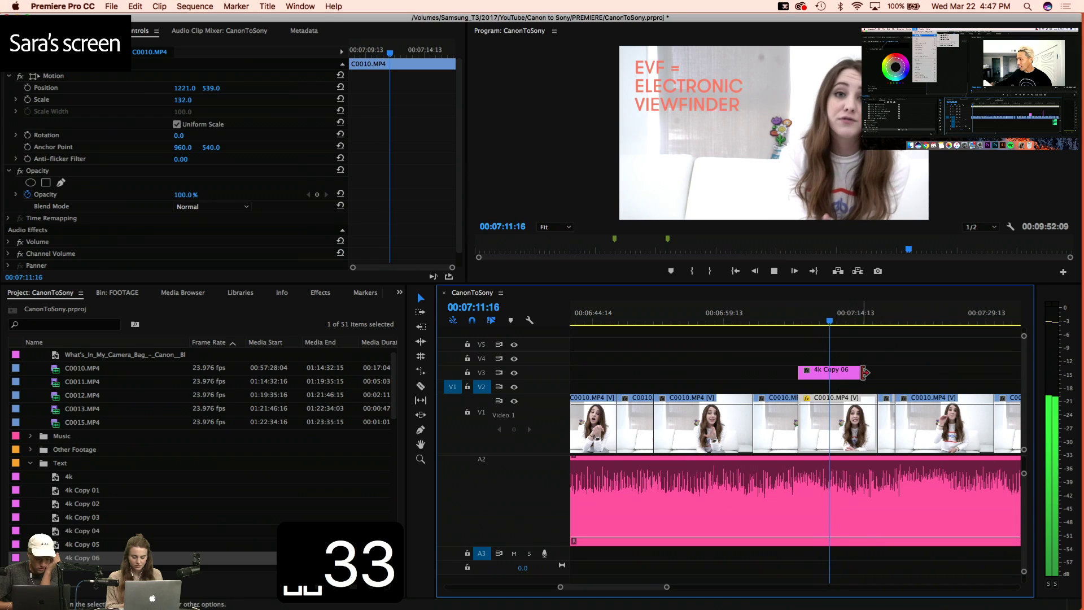
key("space")
left_click_drag(865, 372, 811, 375)
Play back the end of the shortened title and the following clips from 00:07:11:02 to 00:07:19:18
key("4")
left_click(785, 321)
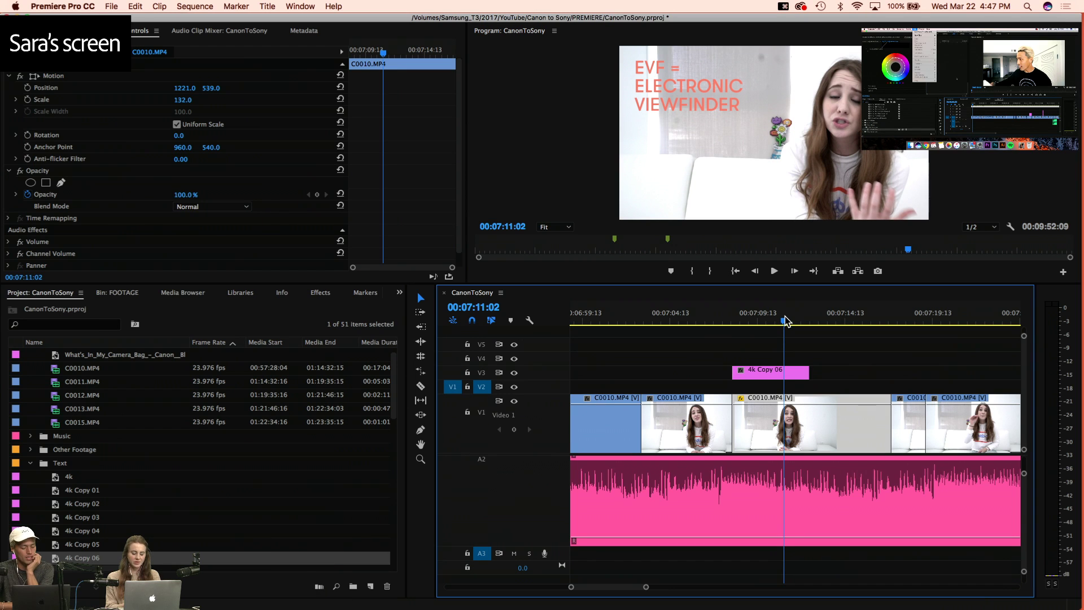
key("space")
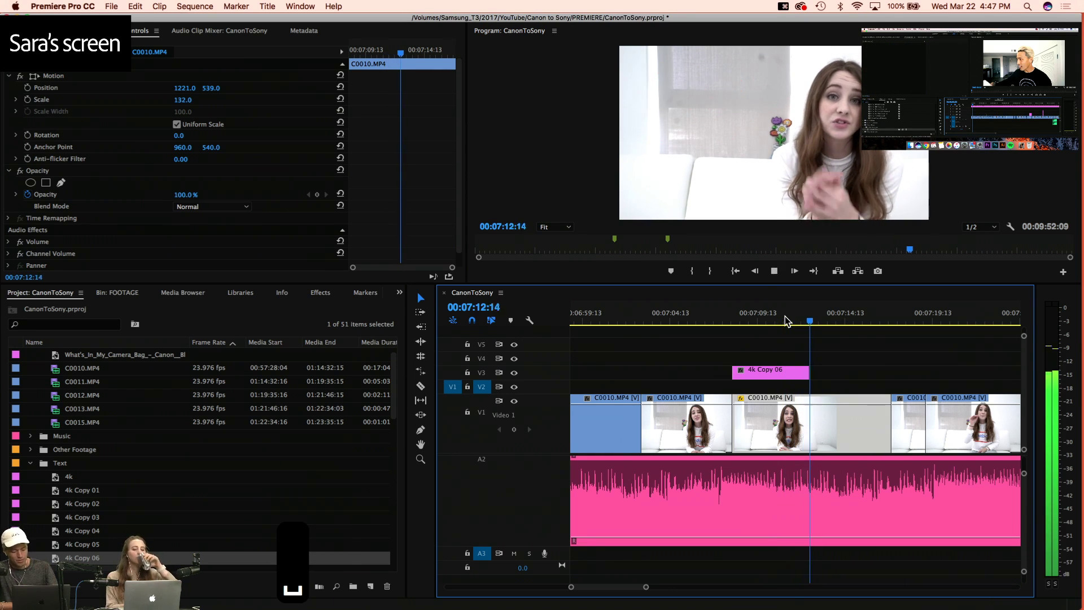
key("minus")
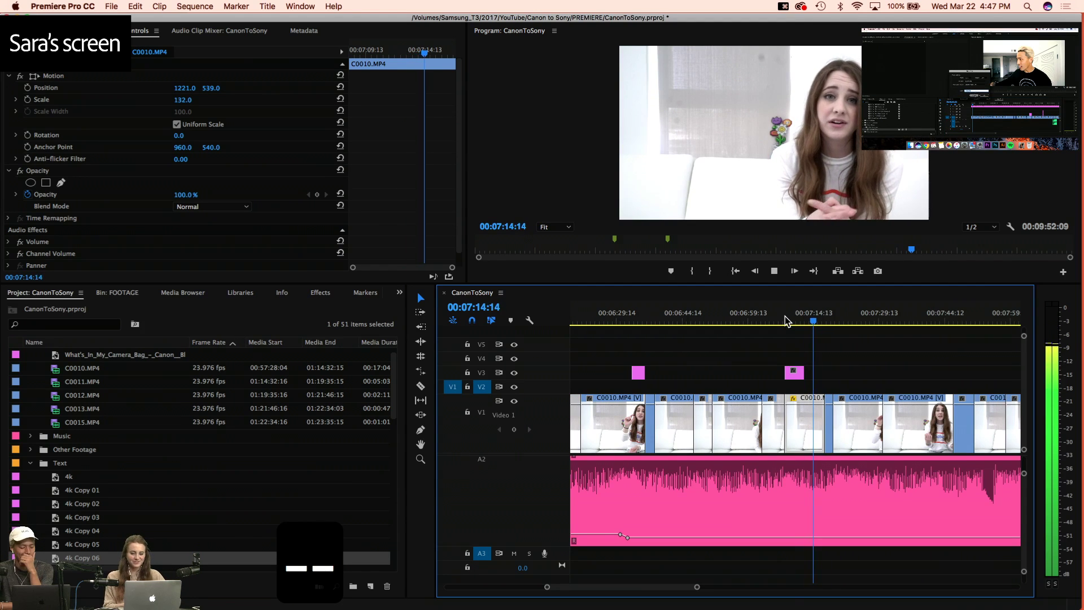
key("4")
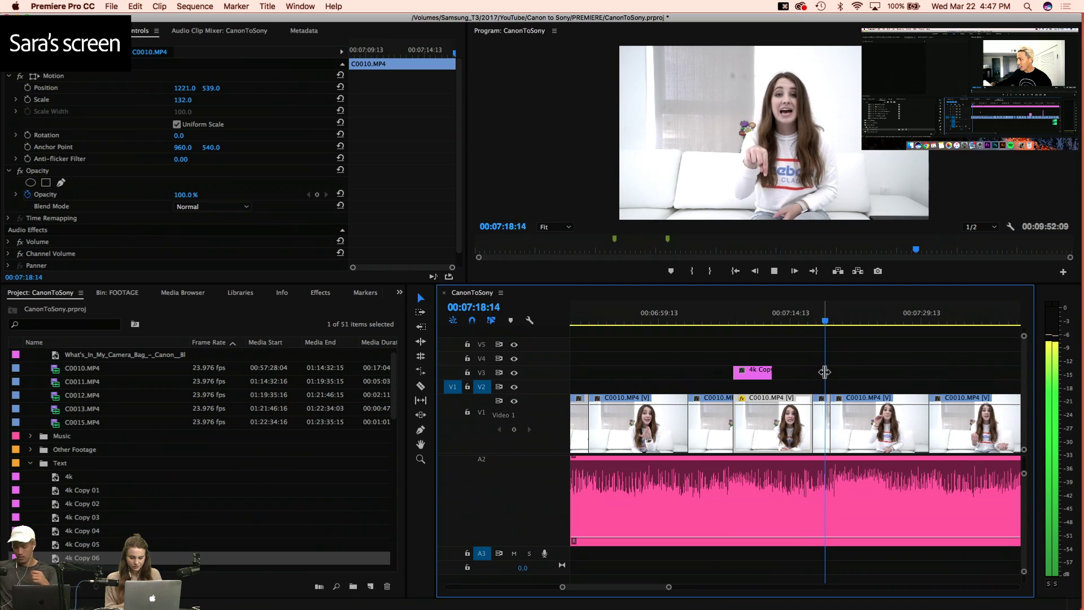
key("space")
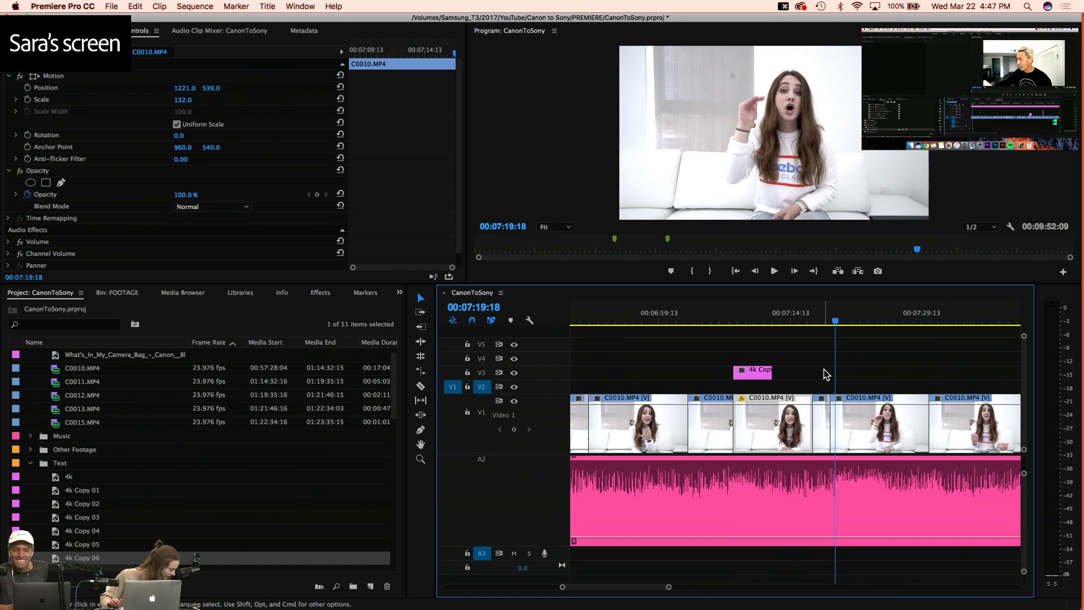
Save the project and play back the C0010.MP4 clip from about 00:07:20:16 to 00:07:23:20
key("super+s")
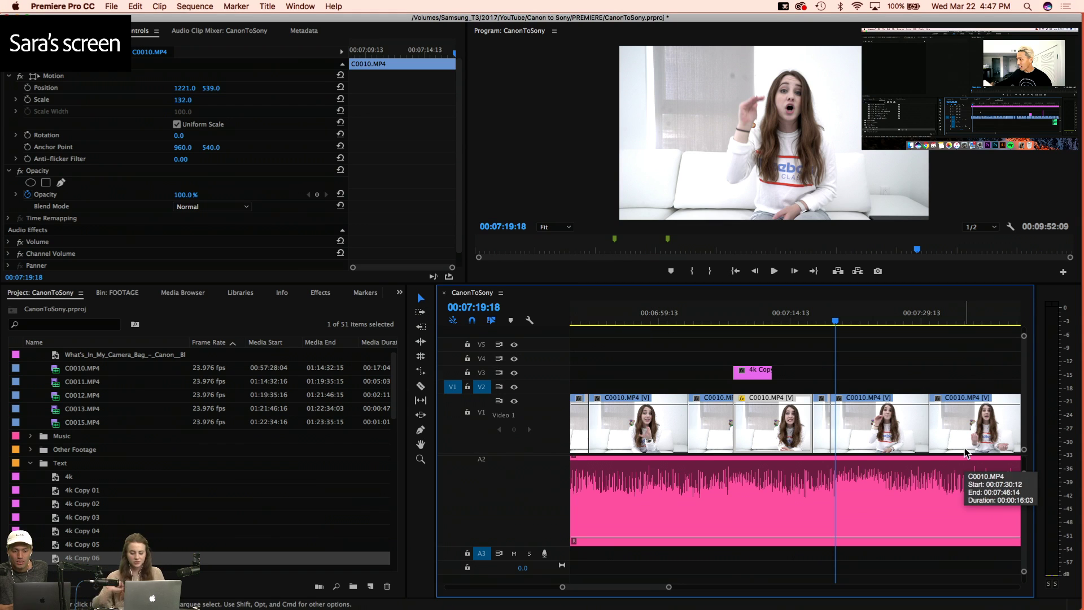
key("minus")
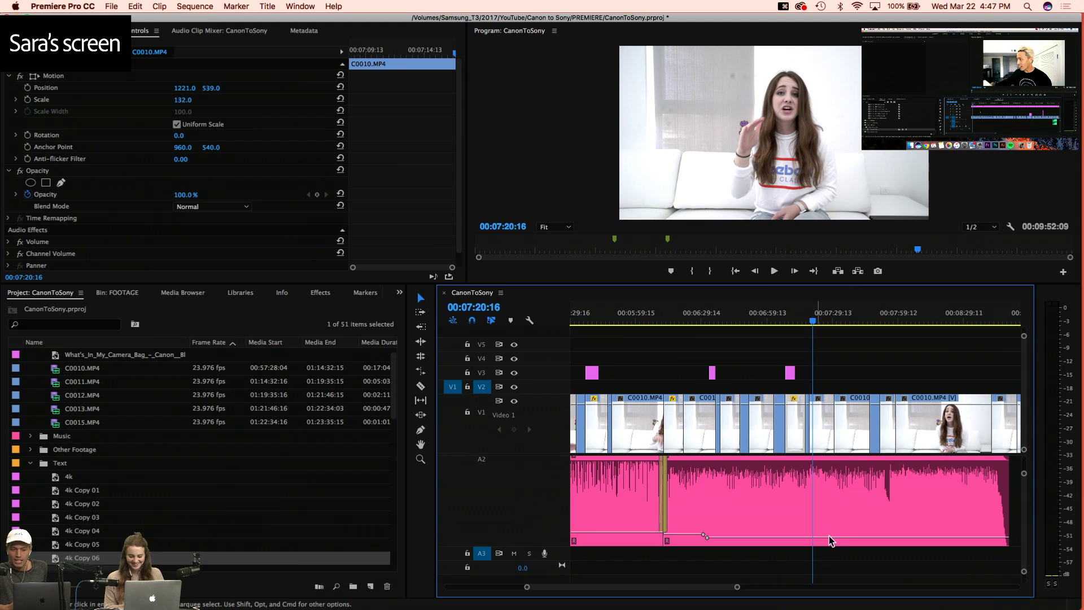
key("alt+equal")
key("equal")
scroll(825, 490, "up", 2)
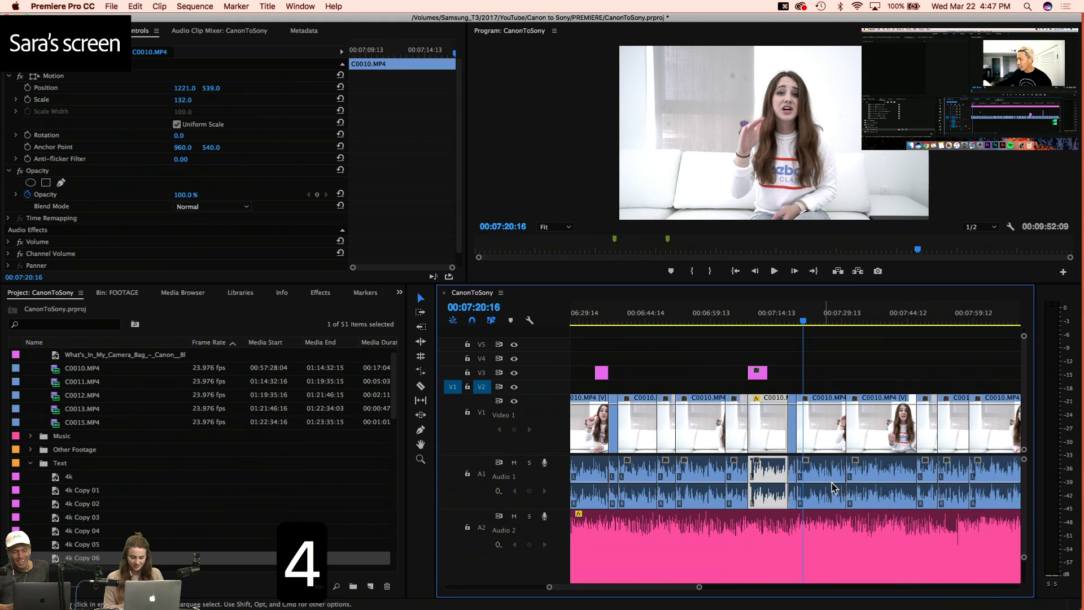
key("equal")
key("space")
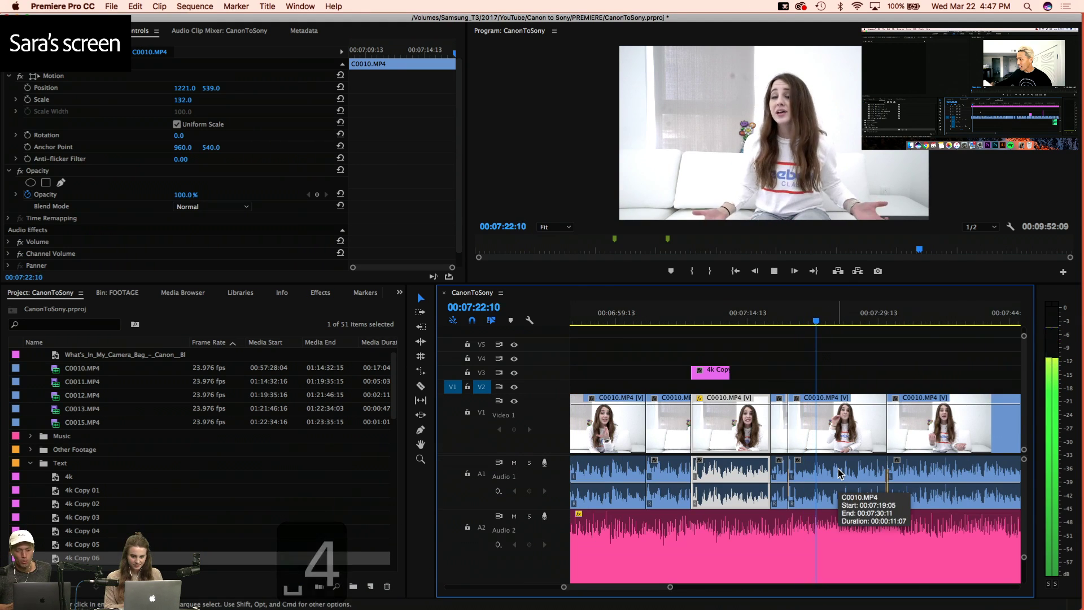
key("space")
key("super+s")
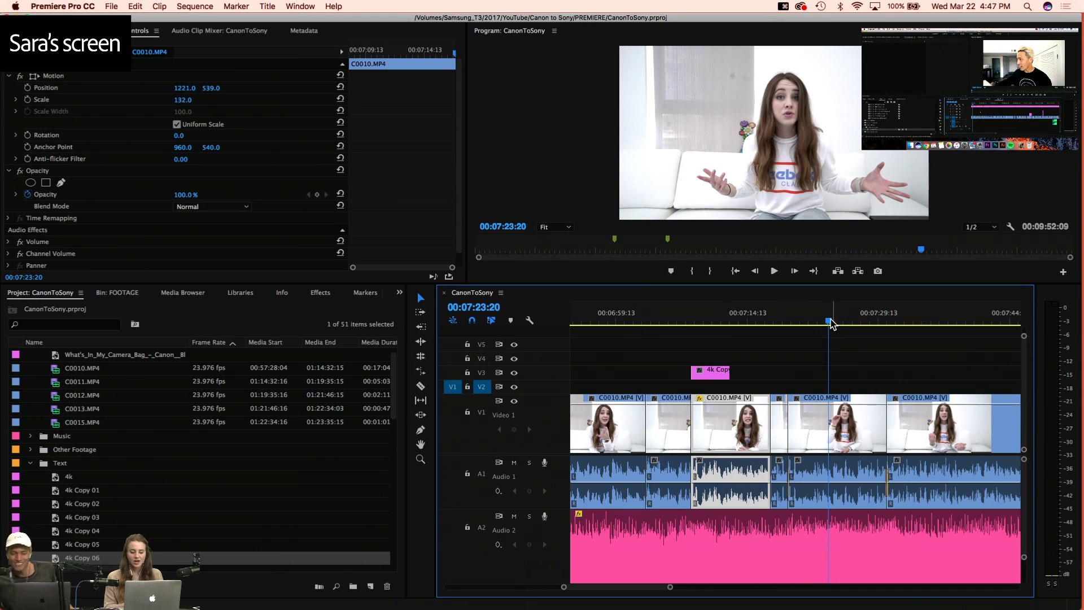
Continue playback of the C0010.MP4 clips over the music from about 00:07:24 to 00:07:31:08
left_click_drag(831, 321, 836, 326)
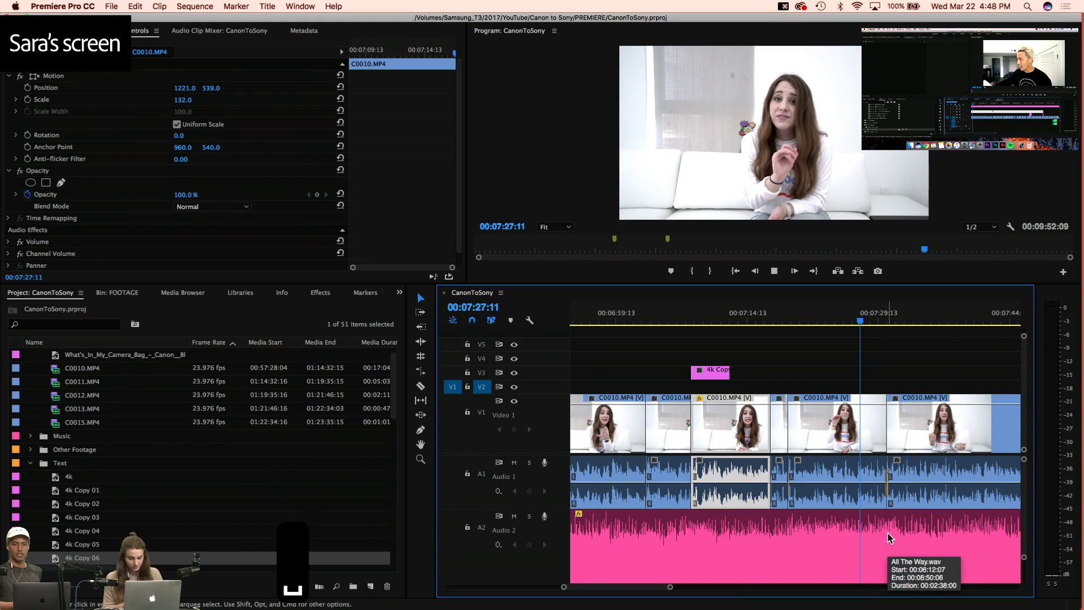
key("minus")
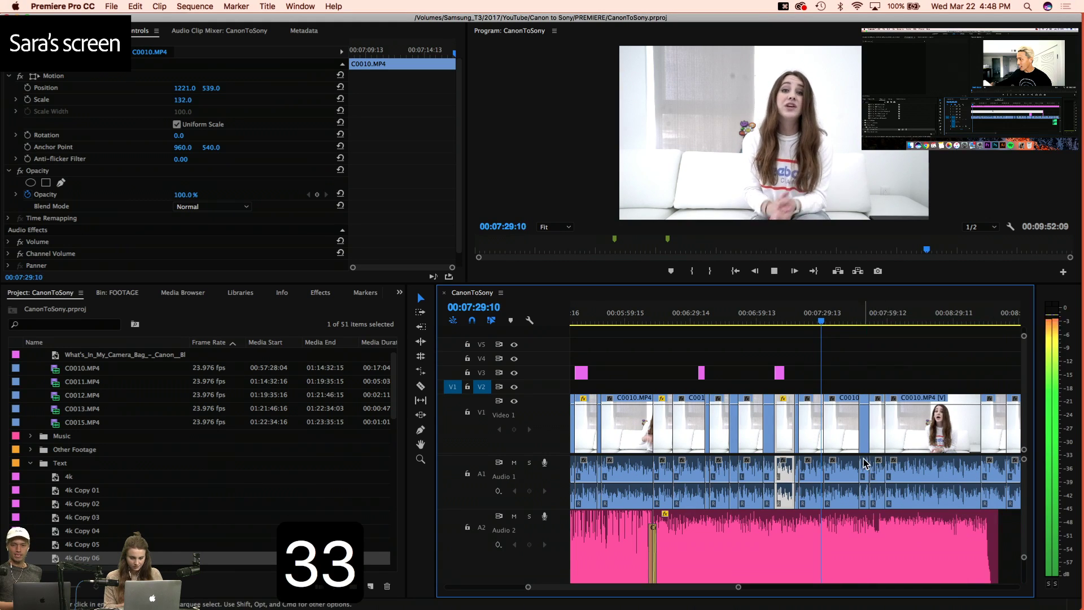
key("equal")
key("space")
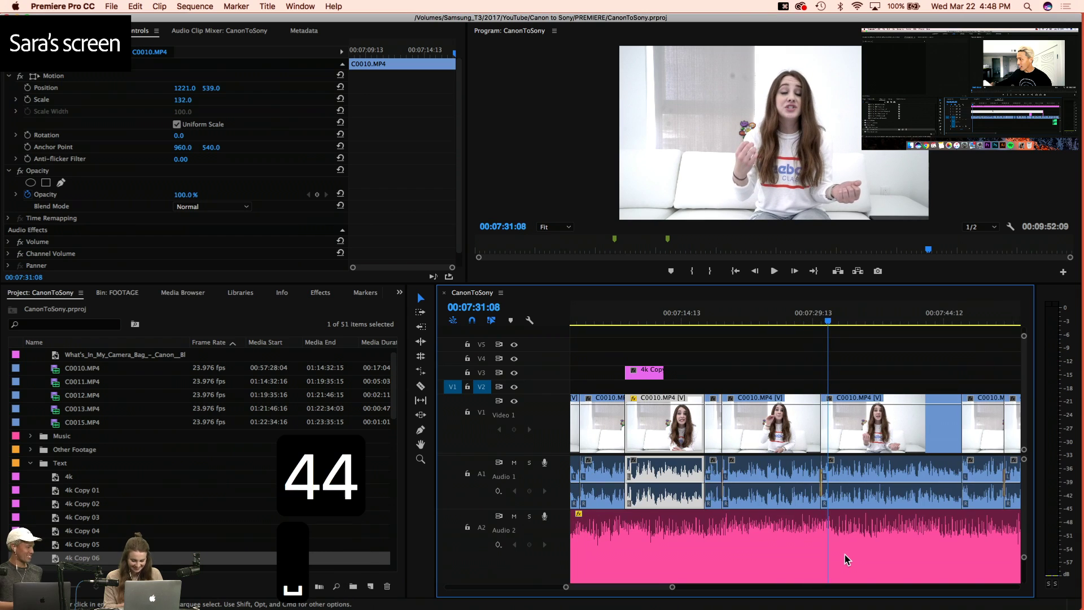
Locate and select the second of the two volume keyframes on the All The Way.wav music, at about 00:06:32
scroll(845, 555, "left", 10)
scroll(845, 554, "down", 2)
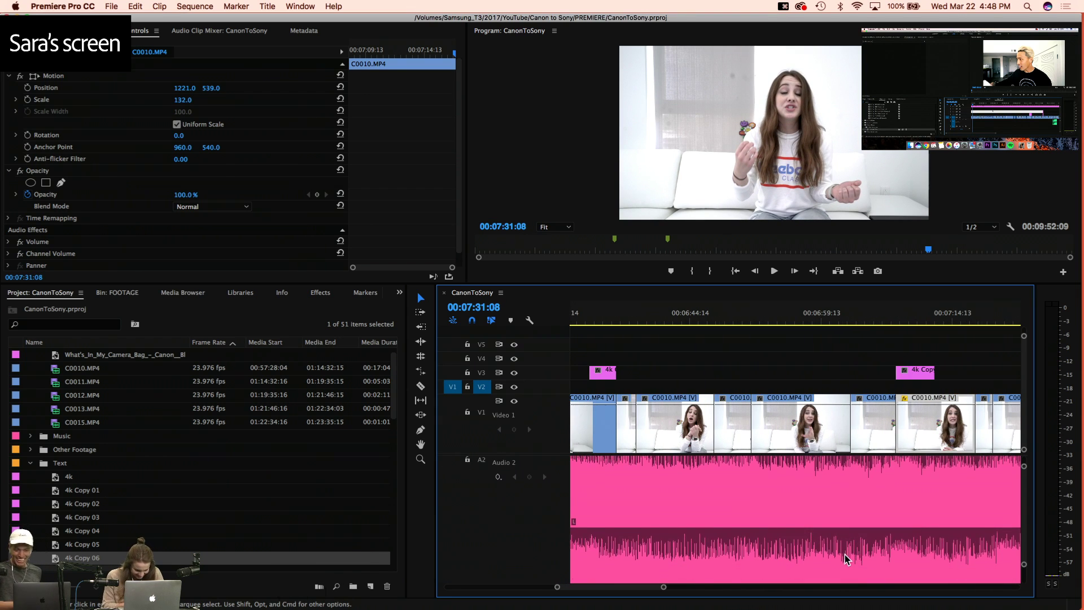
key("minus")
scroll(534, 538, "up", 3)
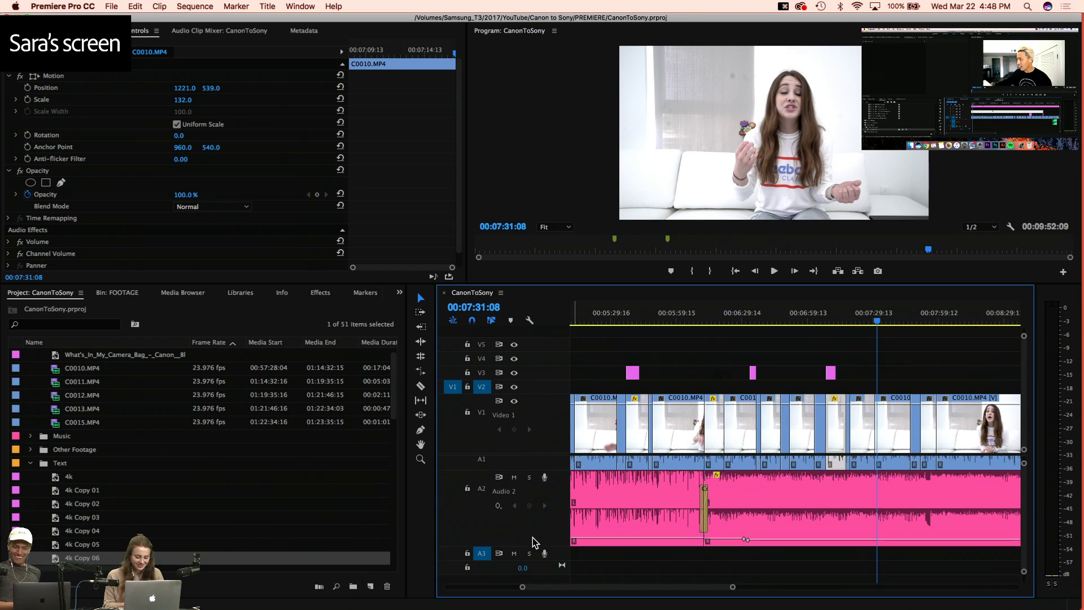
scroll(749, 501, "left", 3)
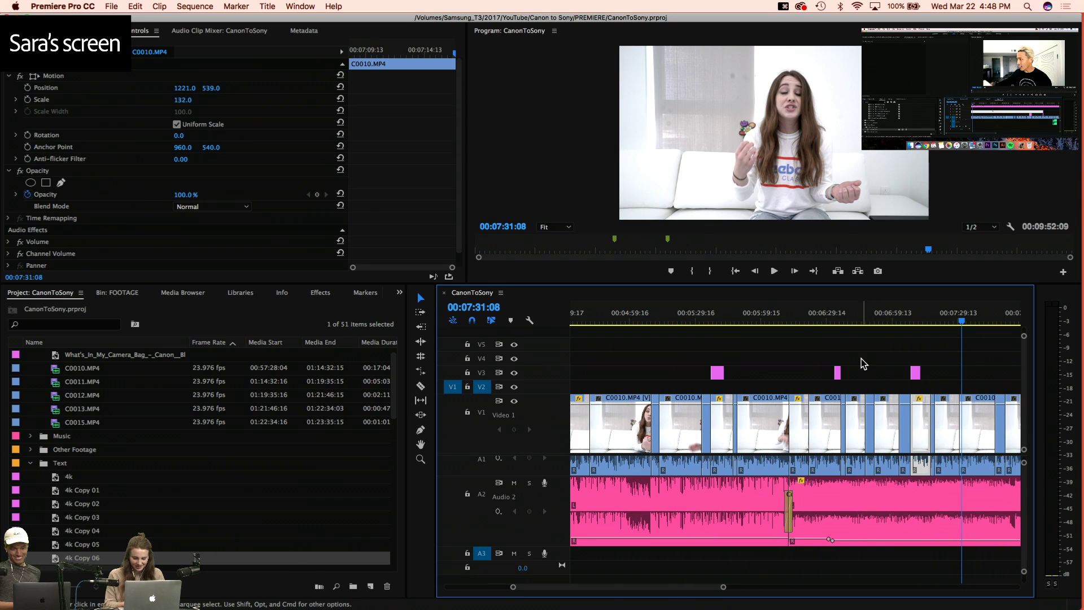
left_click(825, 317)
key("equal")
key("equal")
key("equal")
key("equal")
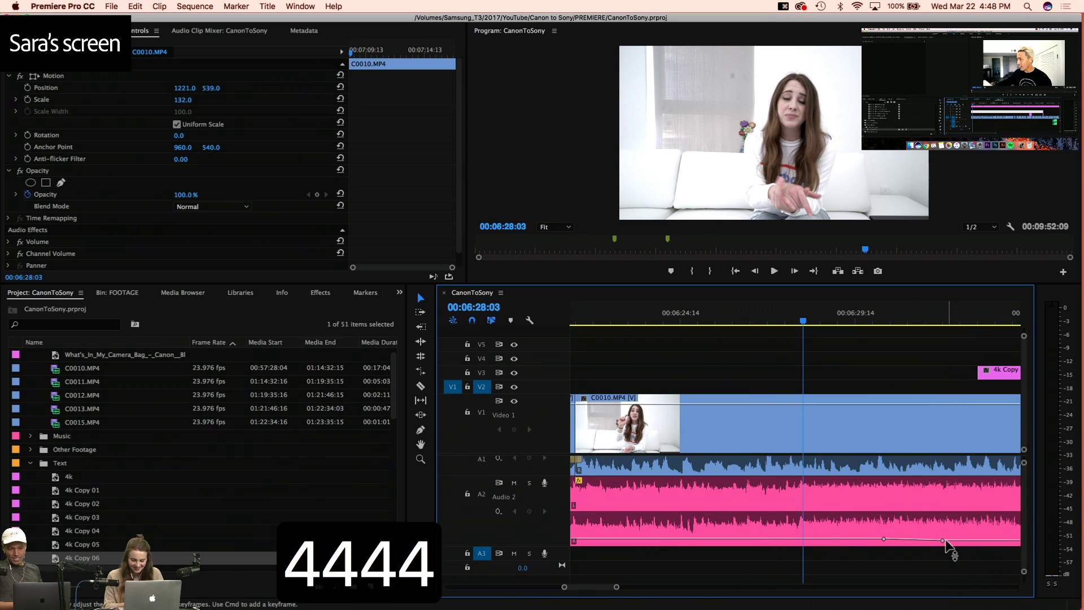
scroll(537, 500, "down", 2)
scroll(829, 517, "down", 2)
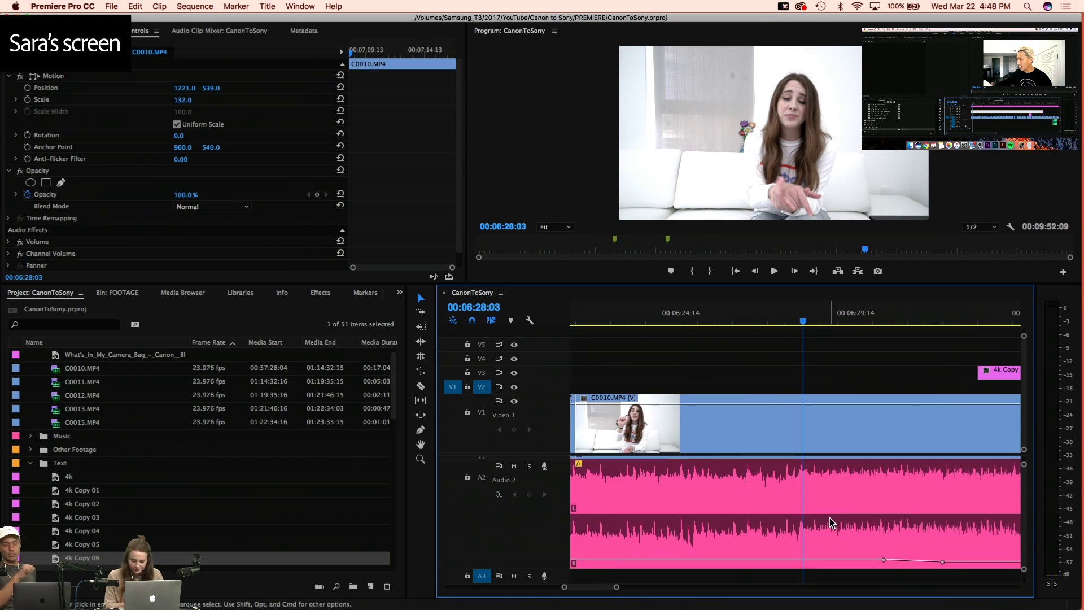
left_click(943, 563)
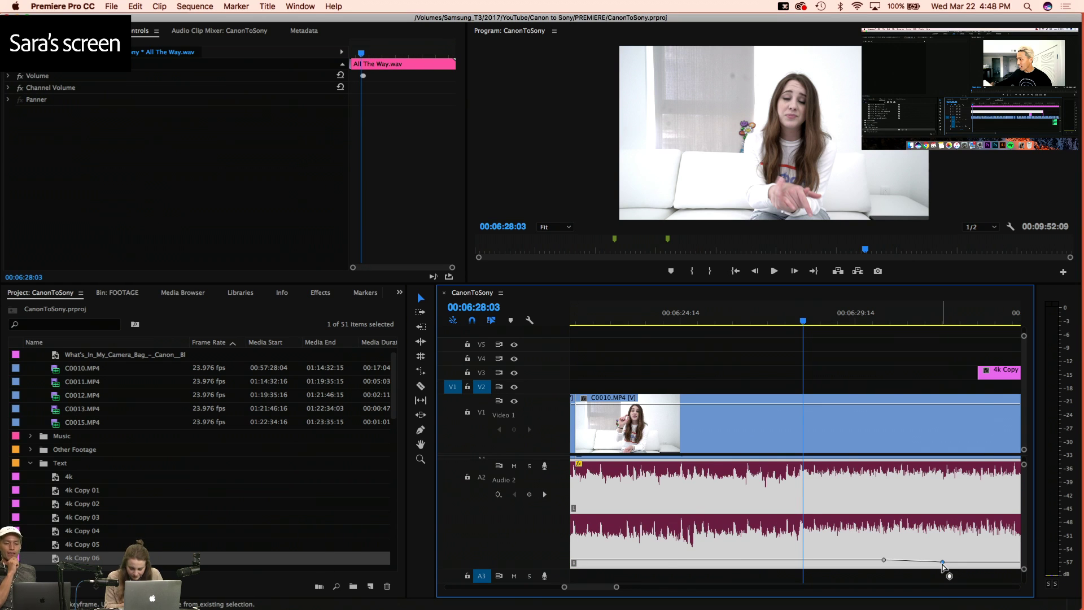
Play back the speech and music balance from about 00:07:46:15 to 00:07:56:21
key("3")
key("3")
key("3")
key("3")
key("3")
left_click(895, 321)
key("4")
key("4")
key("space")
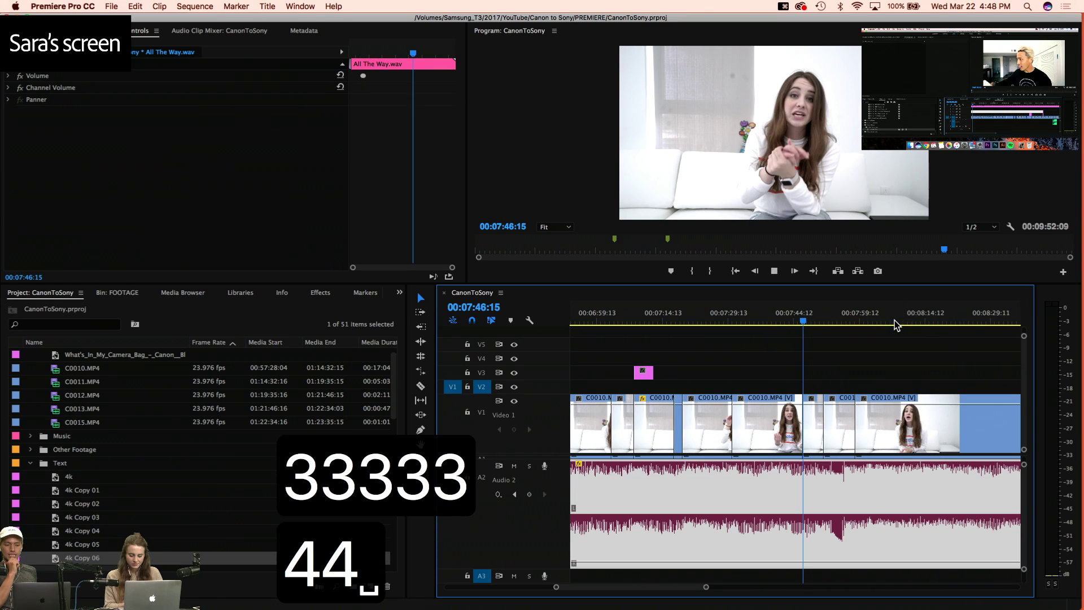
scroll(886, 452, "up", 3)
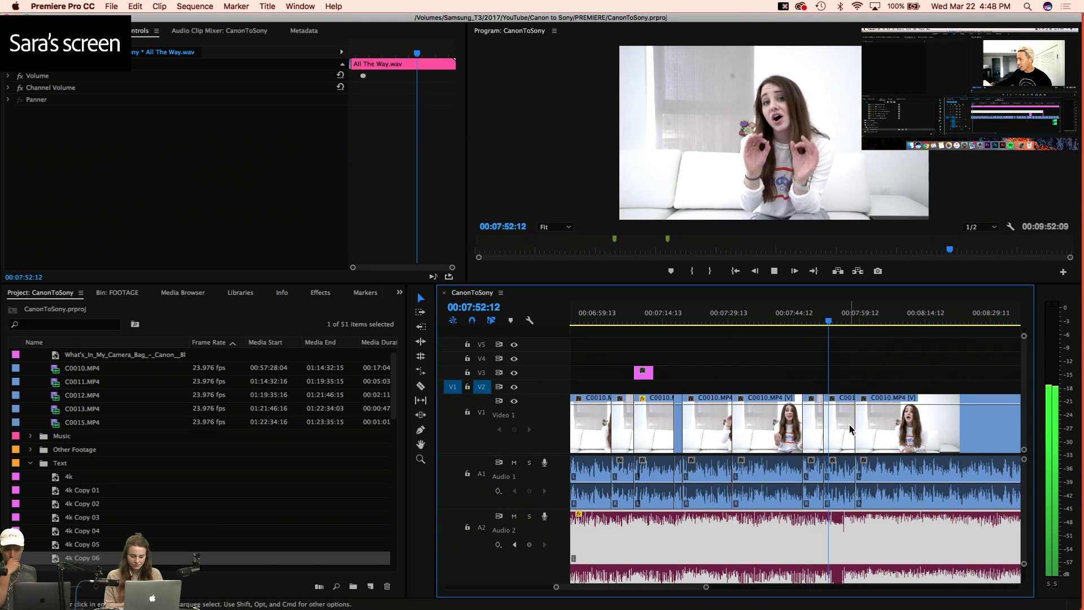
key("=")
scroll(828, 540, "down", 3)
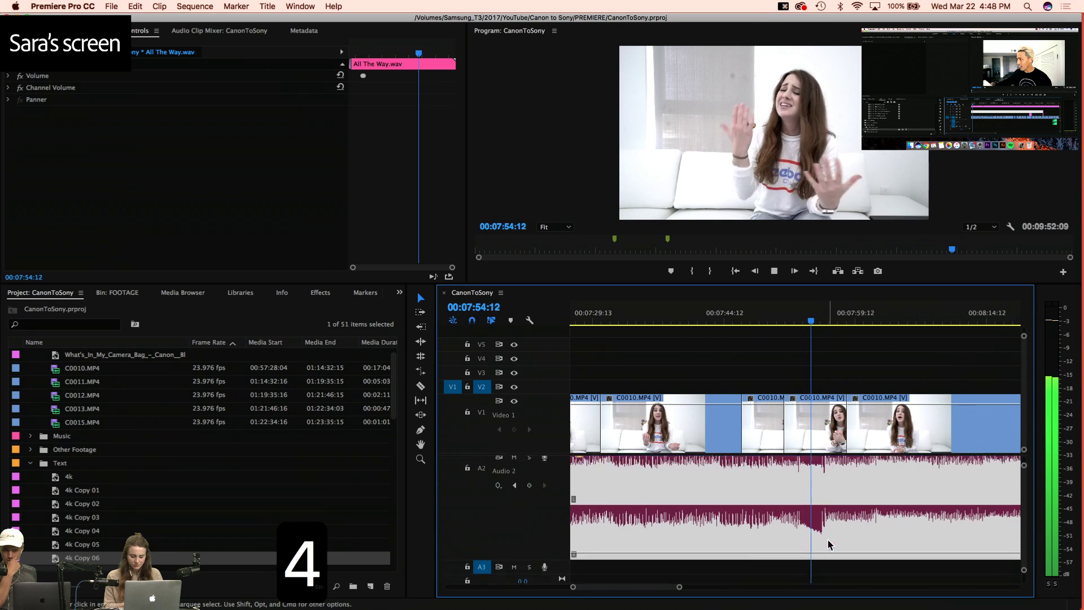
scroll(828, 539, "down", 1)
scroll(828, 540, "left", 3)
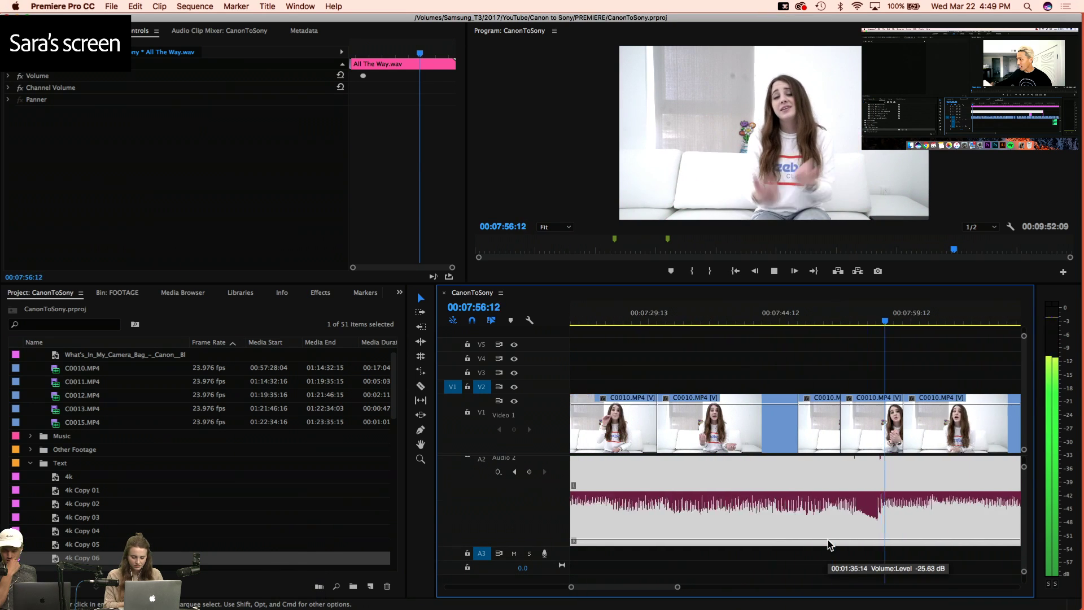
key("space")
Lower the second All The Way.wav volume keyframe near 00:06:32 and check the quieter music at 00:08:24
scroll(733, 546, "left", 5)
scroll(537, 528, "up", 2)
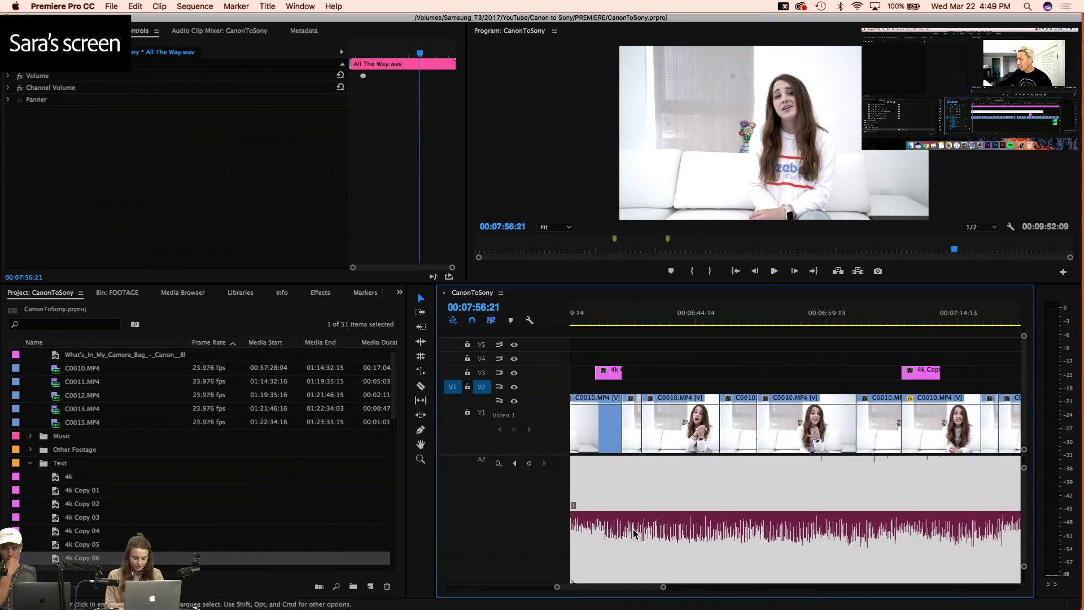
scroll(632, 530, "left", 3)
scroll(649, 534, "down", 2)
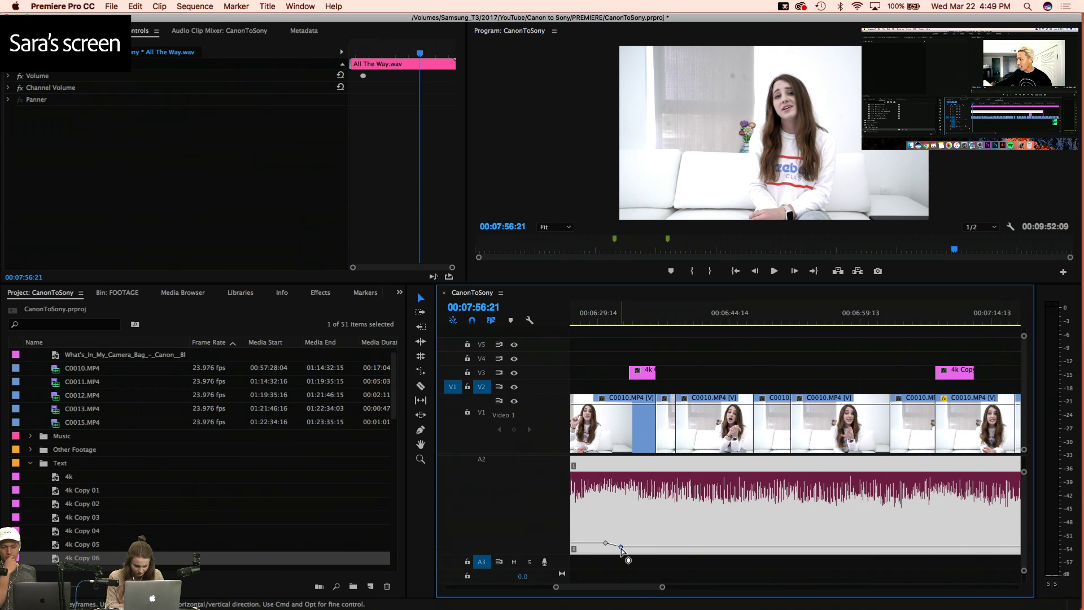
key("space")
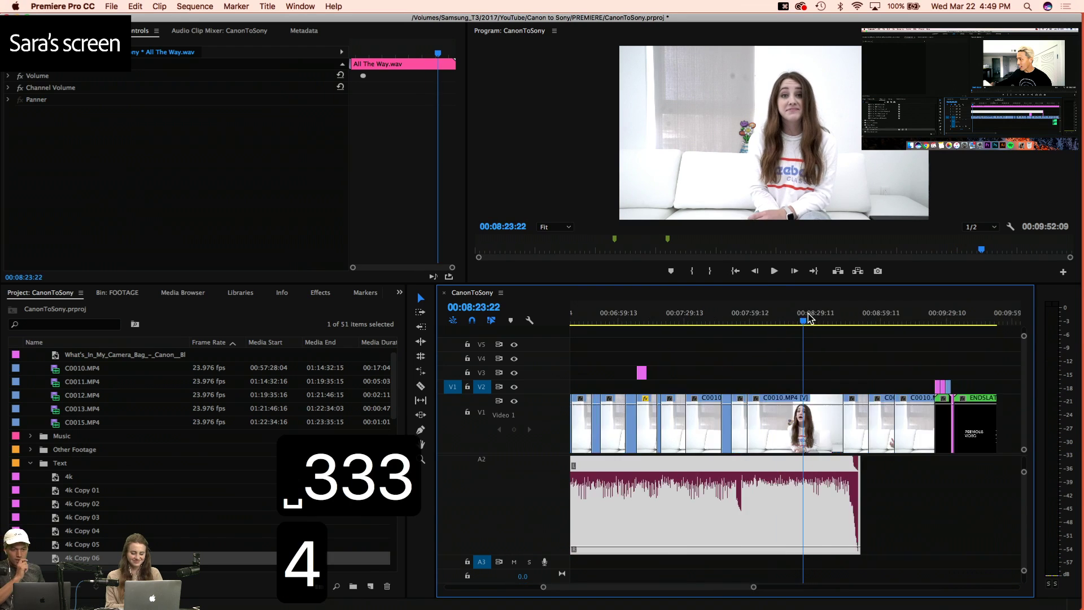
key("=")
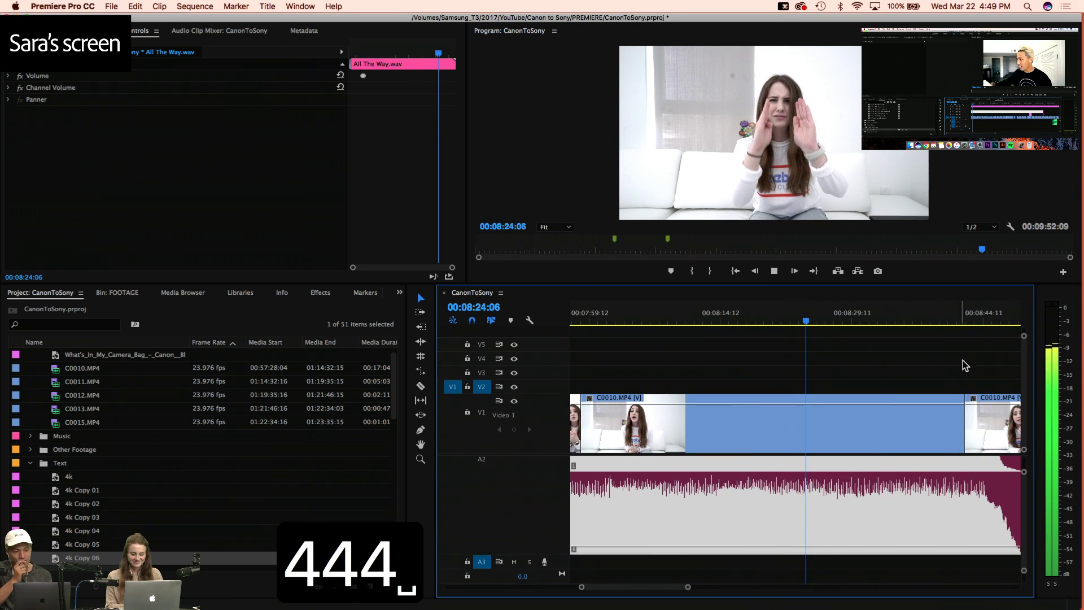
key("space")
Cut the All The Way.wav music at about 00:08:44, where it starts fading, and delete the remaining tail
key("c")
left_click(981, 500)
key("v")
left_click(989, 500)
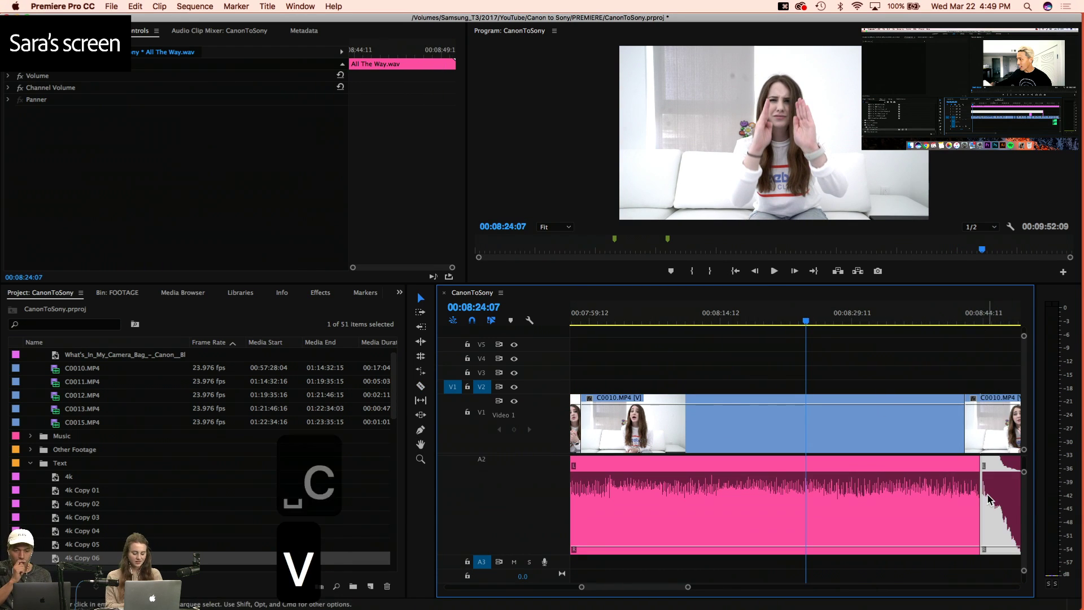
key("BackSpace")
Copy the shortened All The Way.wav clip and play back its ending from 00:08:38:02 to 00:08:43:15
left_click(942, 498)
key("super+c")
left_click(927, 321)
key("space")
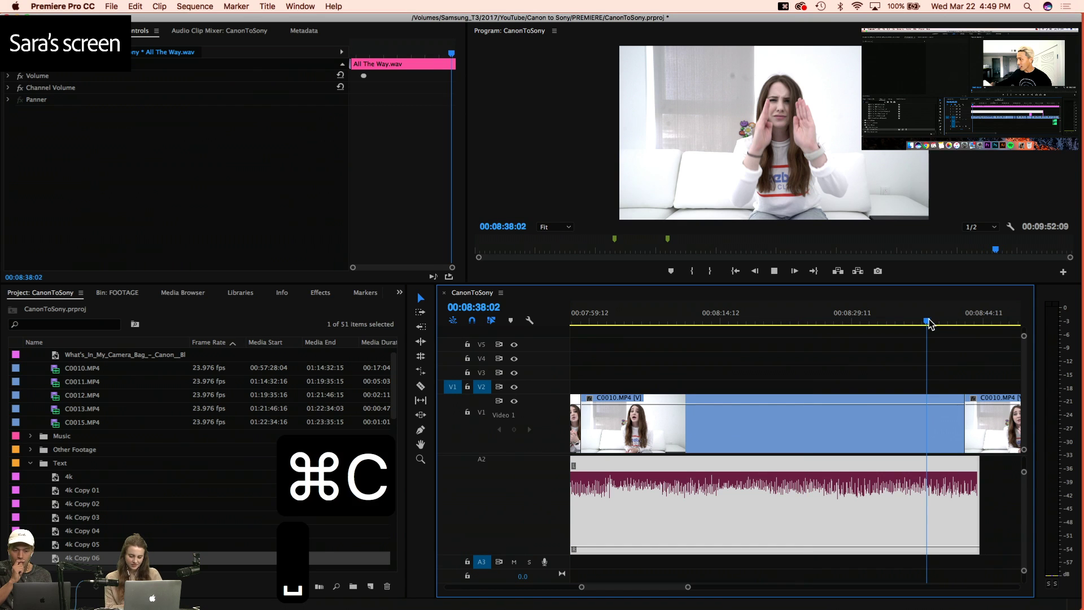
key("3")
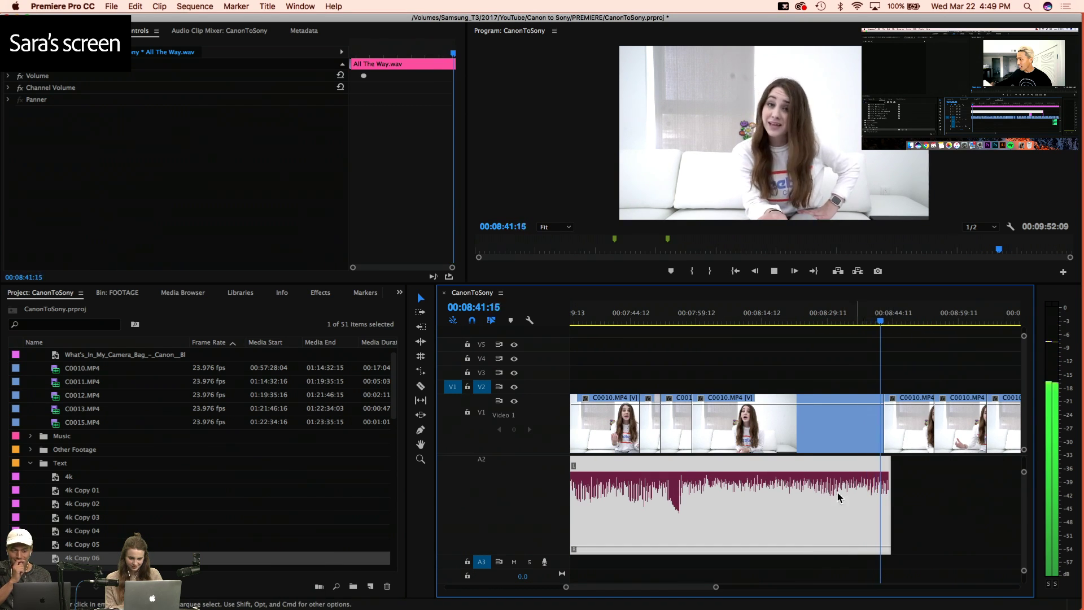
key("4")
key("space")
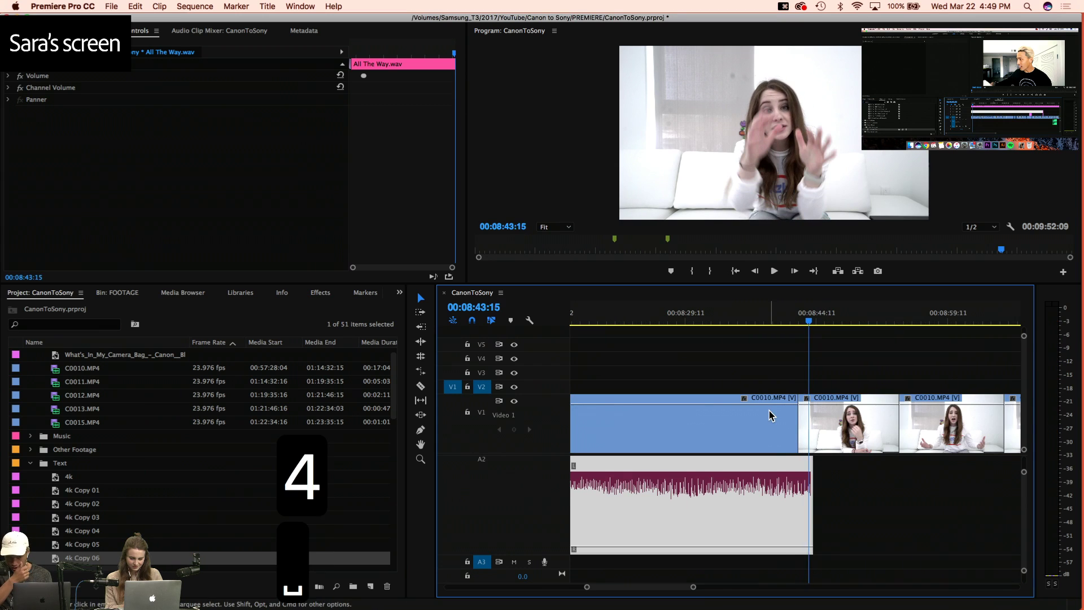
Punch in on the long C0010.MP4 clip at 00:07:58:14 with scale 134 and position 937, 587
key("3")
key("3")
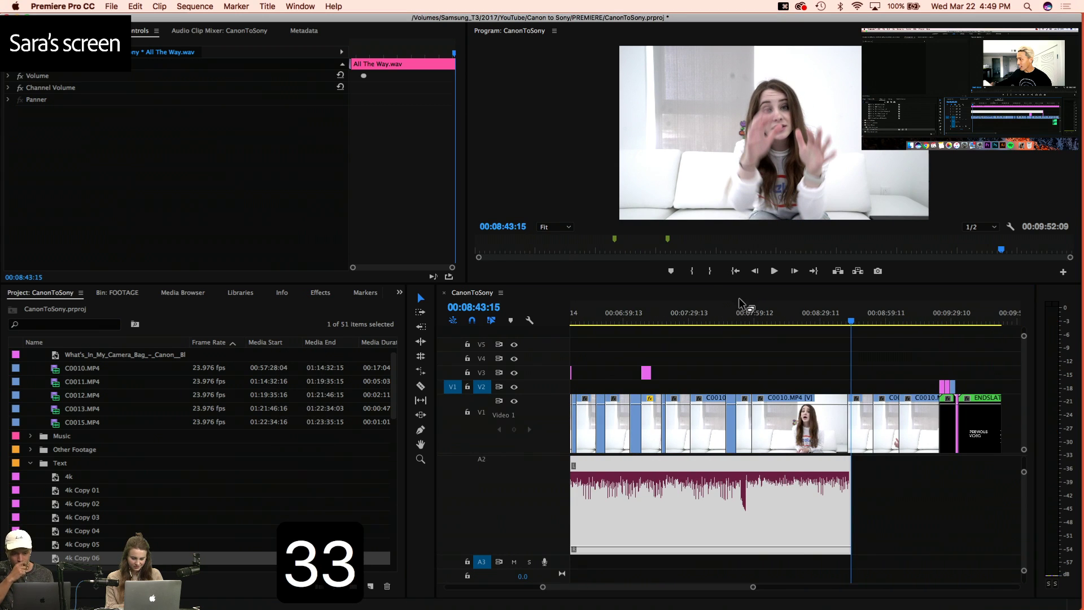
mouse_move(737, 314)
left_mouse_down()
mouse_move(727, 315)
mouse_move(754, 316)
left_mouse_up()
key("4")
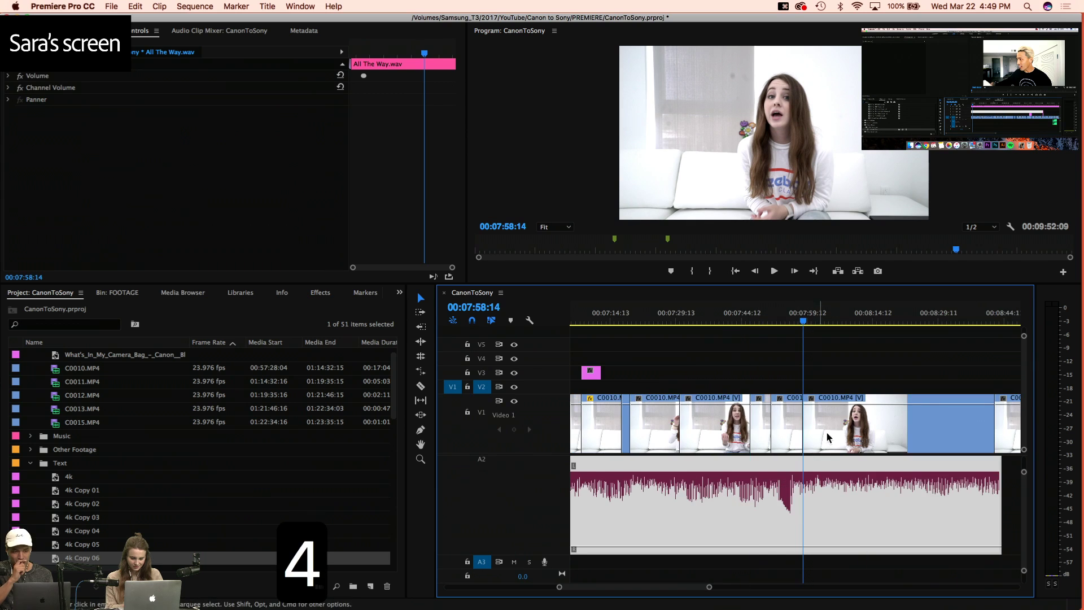
left_click(828, 437)
mouse_move(191, 103)
left_mouse_down()
mouse_move(169, 88)
mouse_move(265, 89)
mouse_move(187, 88)
left_mouse_up()
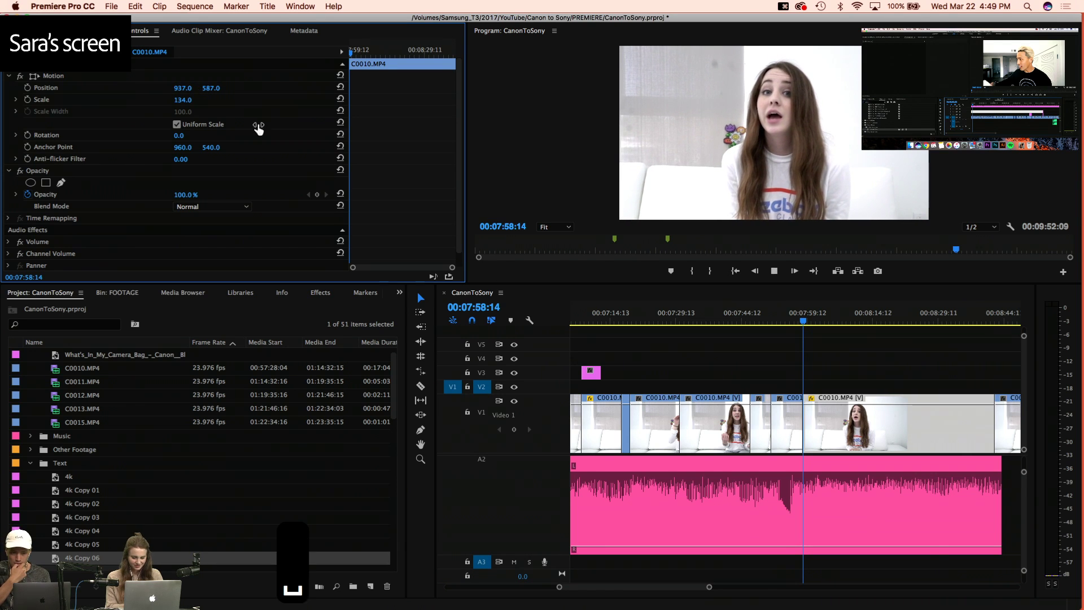
Play back the start of the punched-in clip near 00:07:59 and copy the All The Way.wav clip
key("space")
scroll(887, 507, "up", 2)
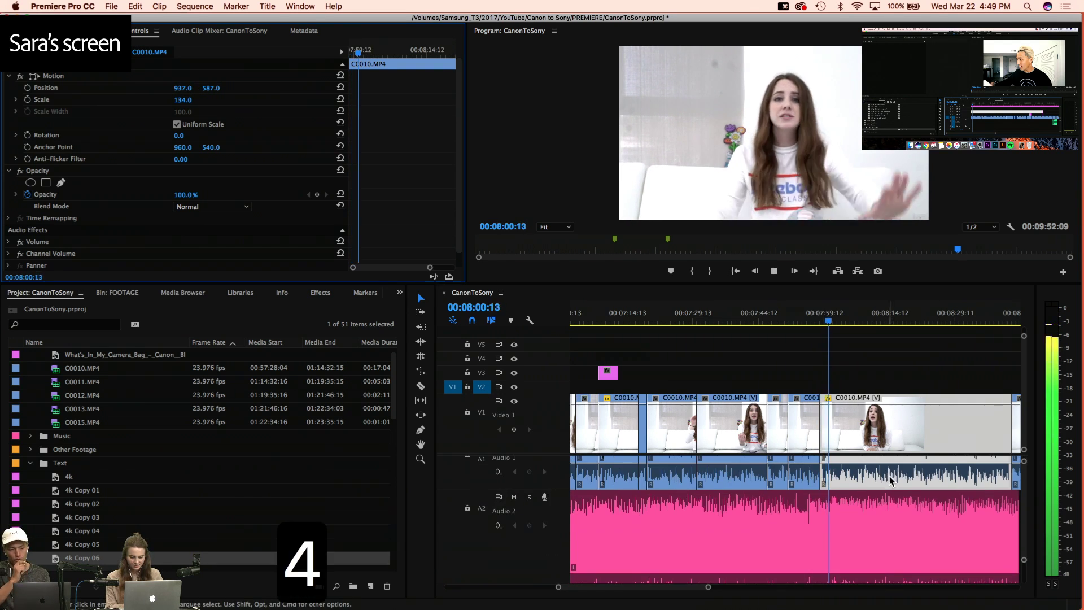
key("space")
left_click(897, 534)
key("cmd+c")
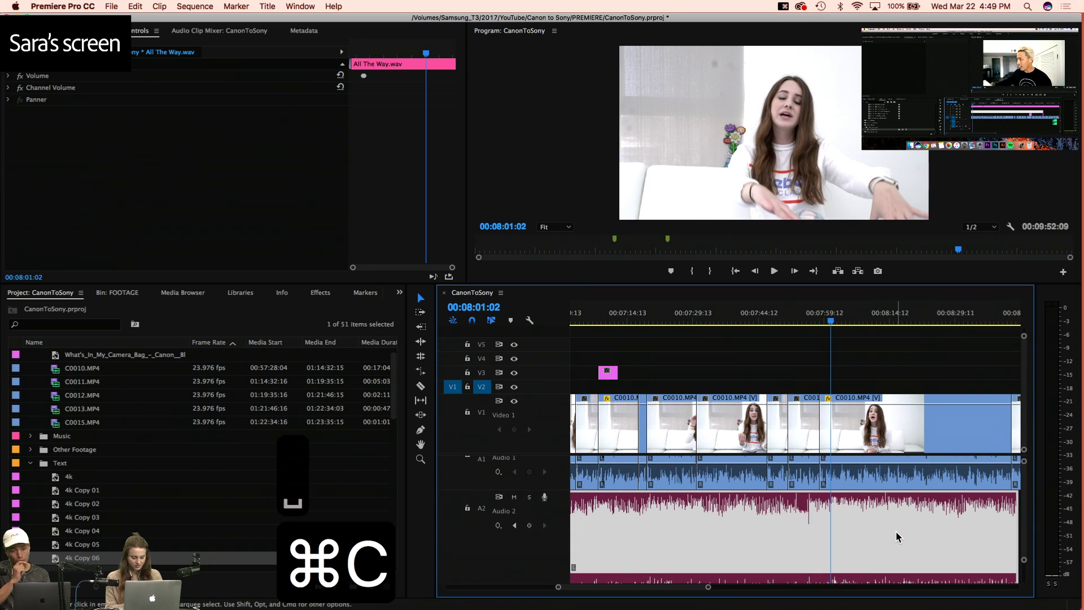
left_click(822, 320)
key("=")
key("space")
key("space")
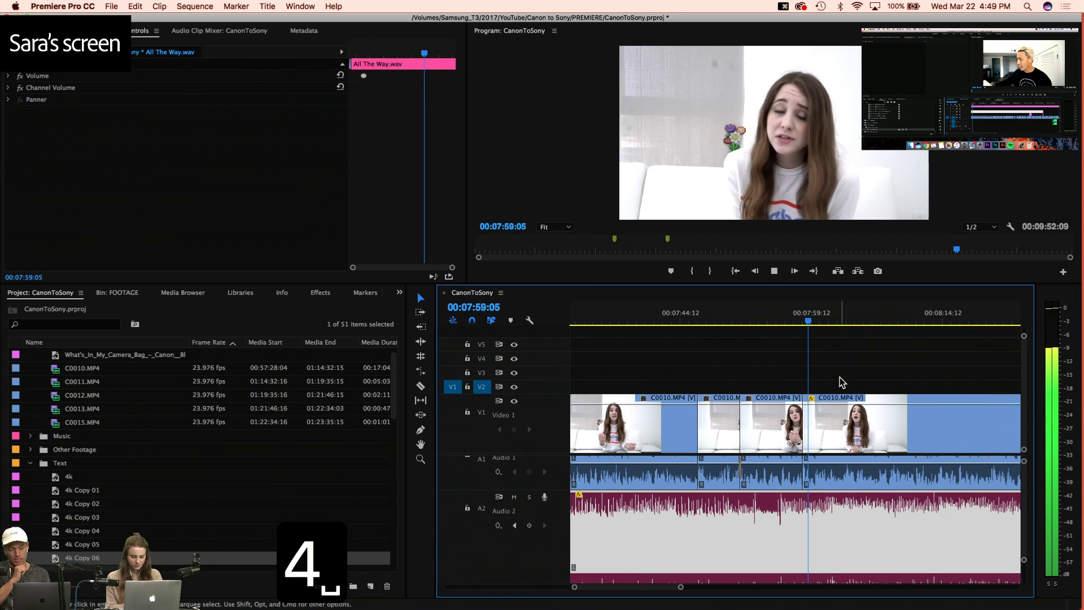
Save the project and play back the cut into the punched-in clip from 00:07:56:16 past 00:08:03
key("cmd+s")
left_click(787, 322)
key("space")
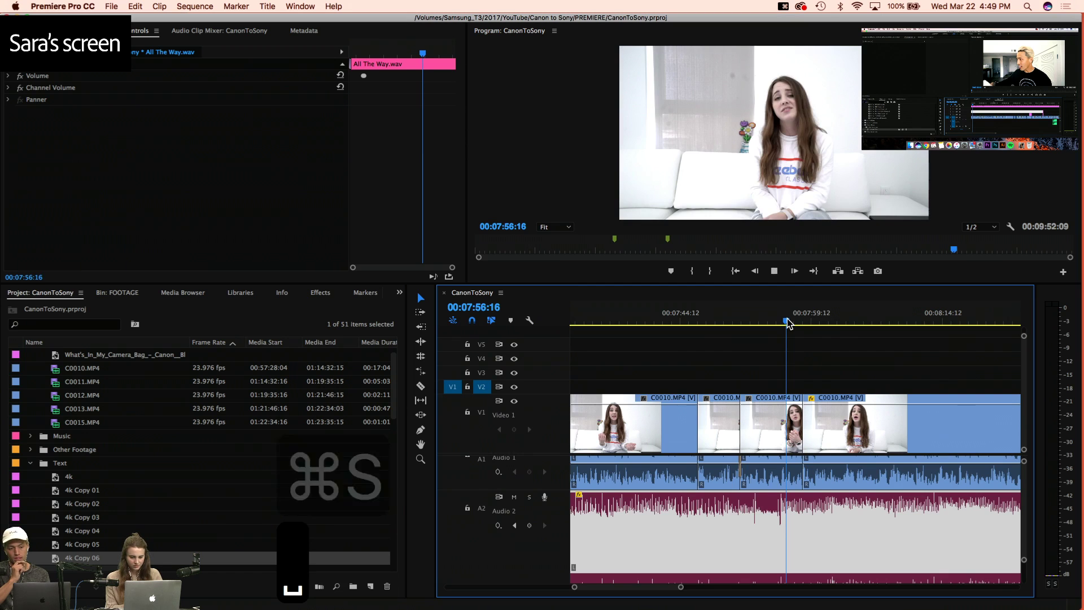
key("4")
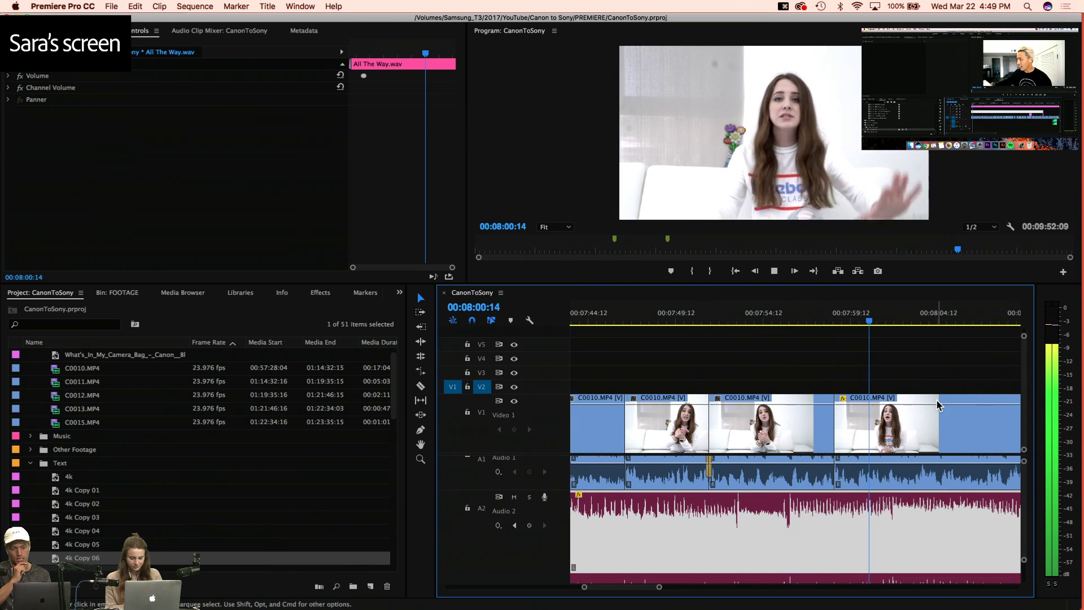
key("3")
key("3")
key("3")
key("f")
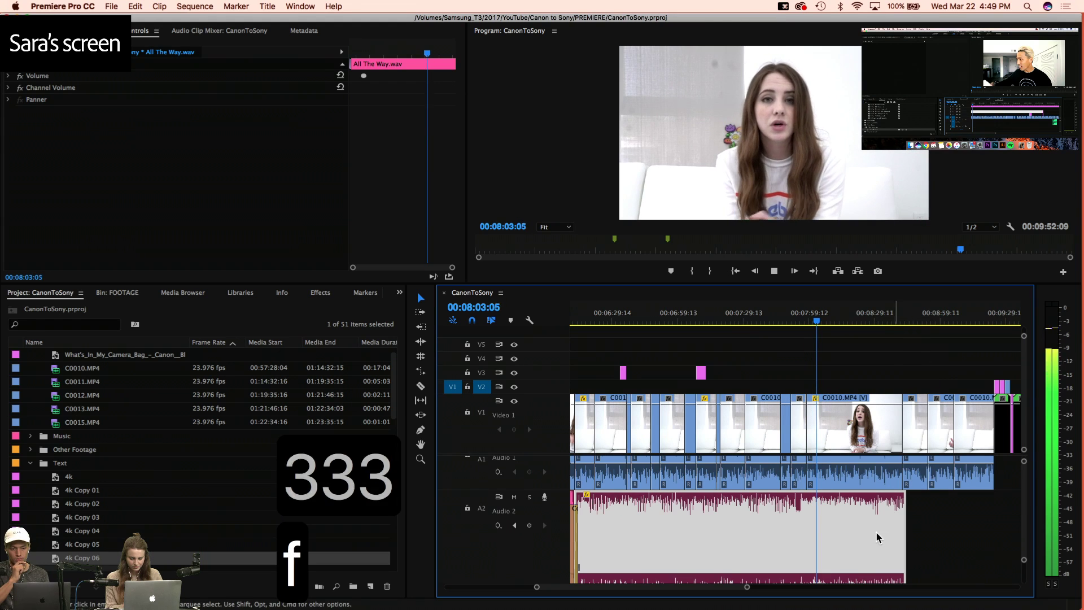
Target Audio 2 and paste the copied All The Way.wav clip at 00:08:44:04, at the end of the existing music clip
key("space")
left_click(906, 317)
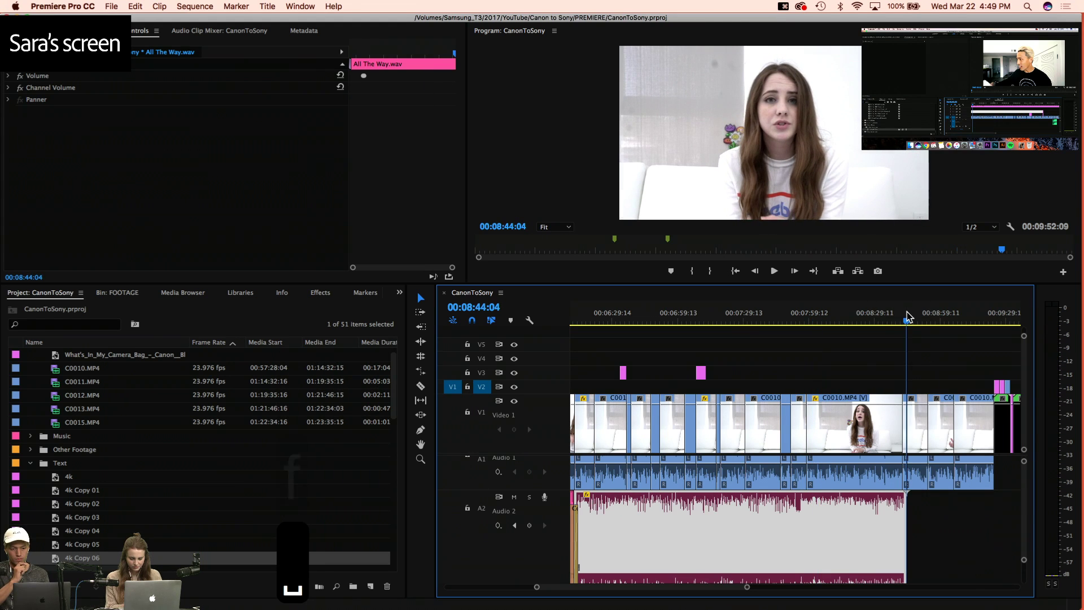
left_click(481, 507)
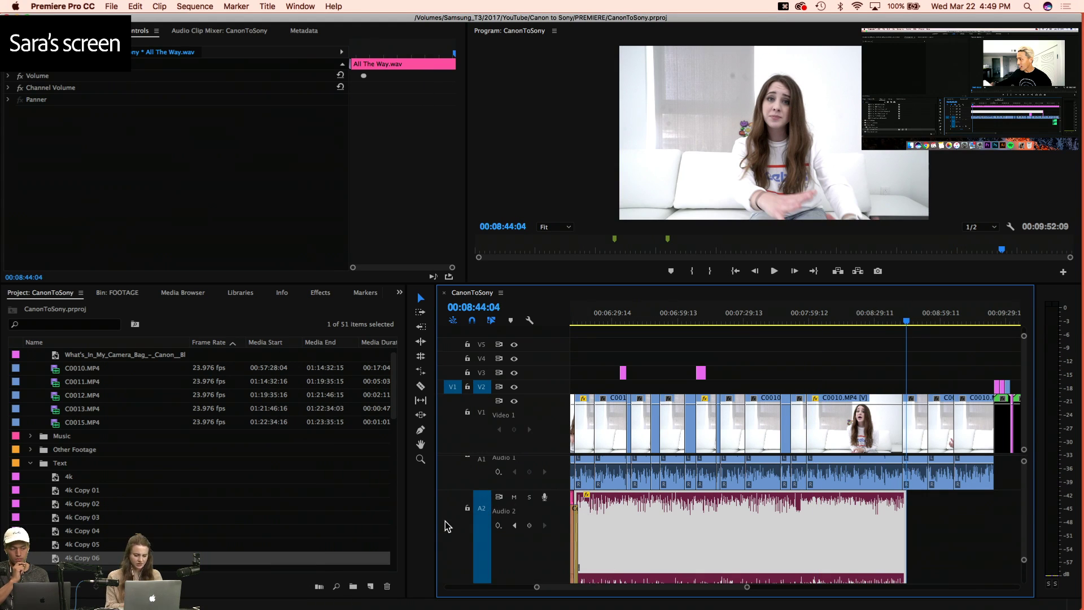
scroll(681, 559, "up", 2)
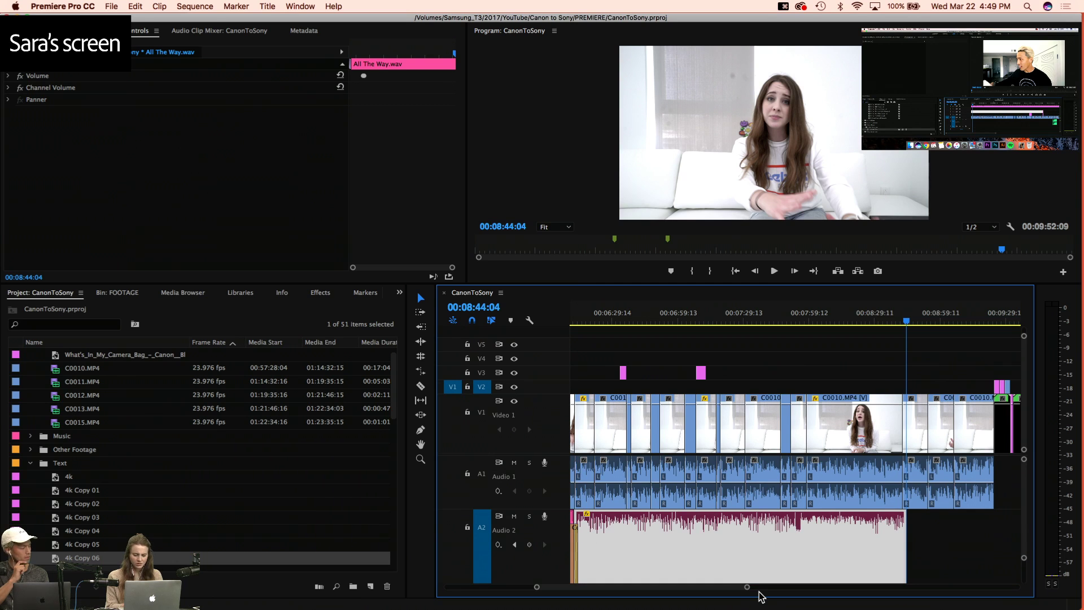
scroll(711, 551, "down", 5)
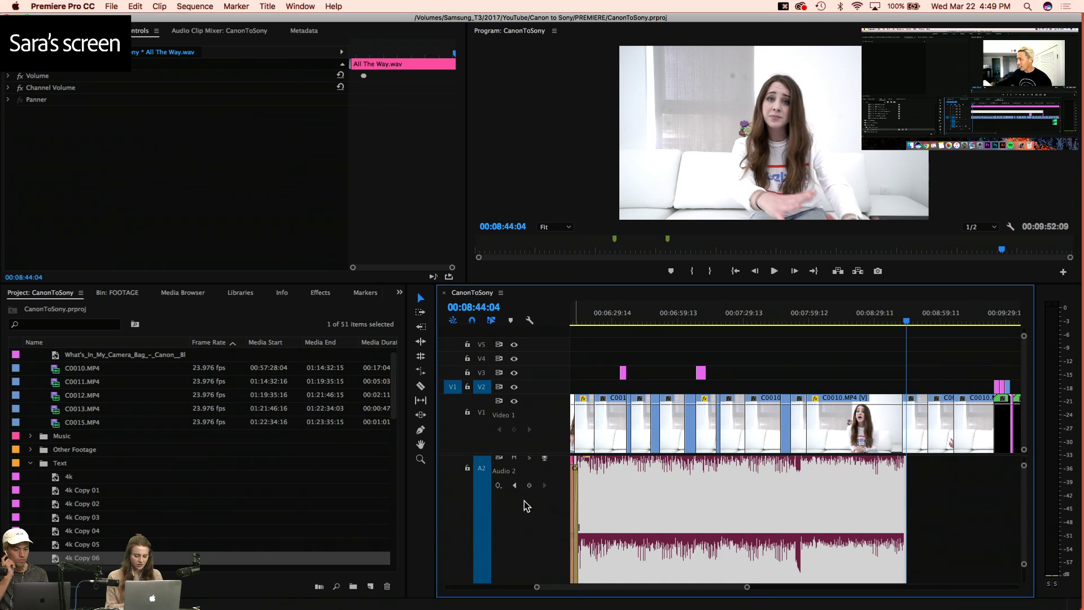
scroll(503, 494, "down", 2)
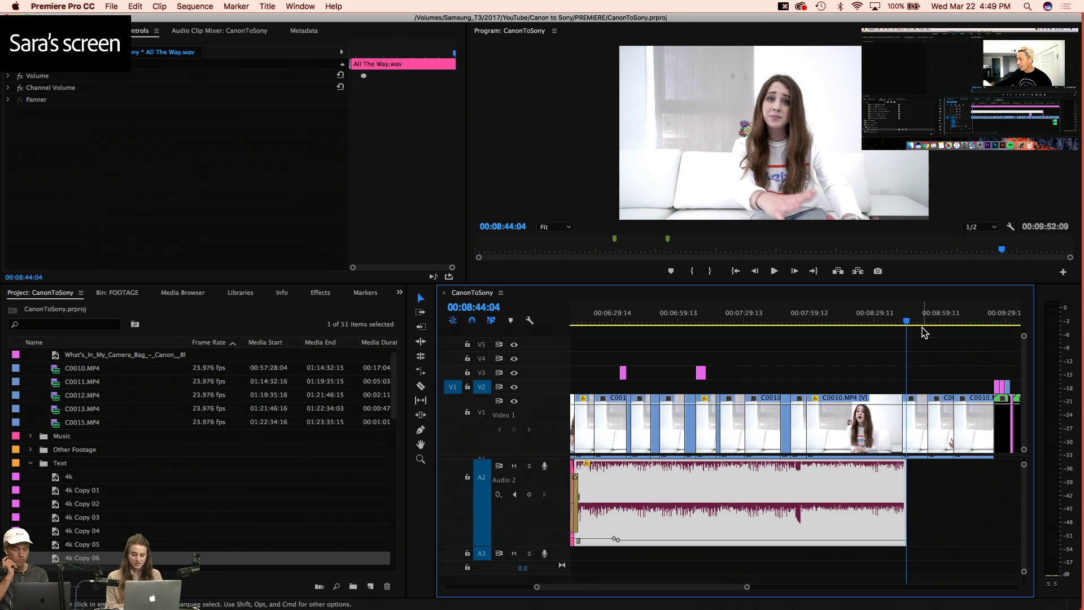
key("super+v")
scroll(812, 558, "up", 5)
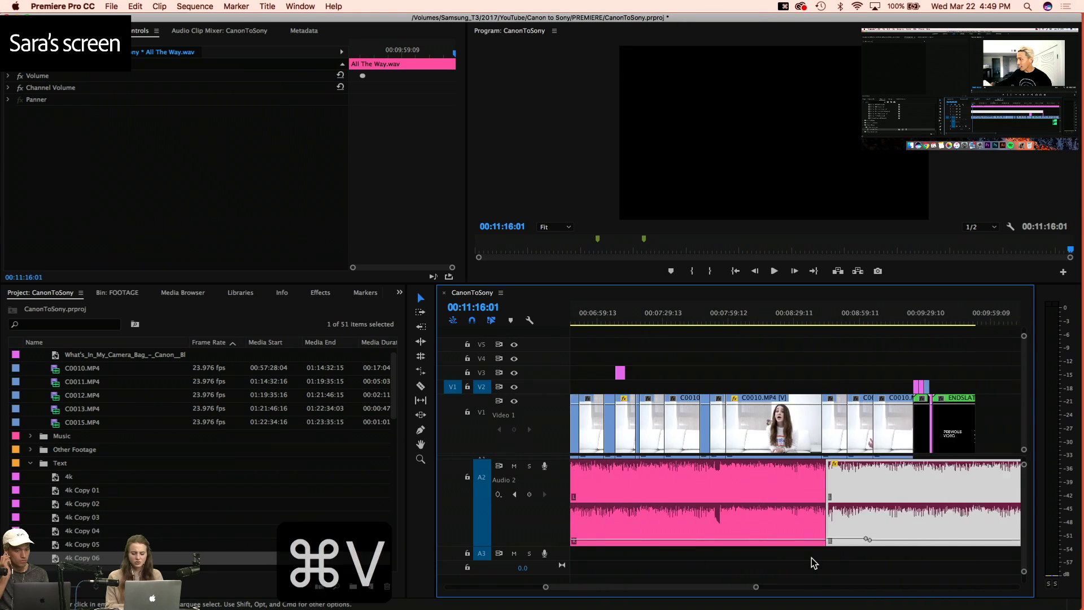
Add a Constant Power crossfade at the cut between the two All The Way.wav clips and play it back from 00:08:42:02
scroll(812, 562, "down", 3)
left_click(829, 554)
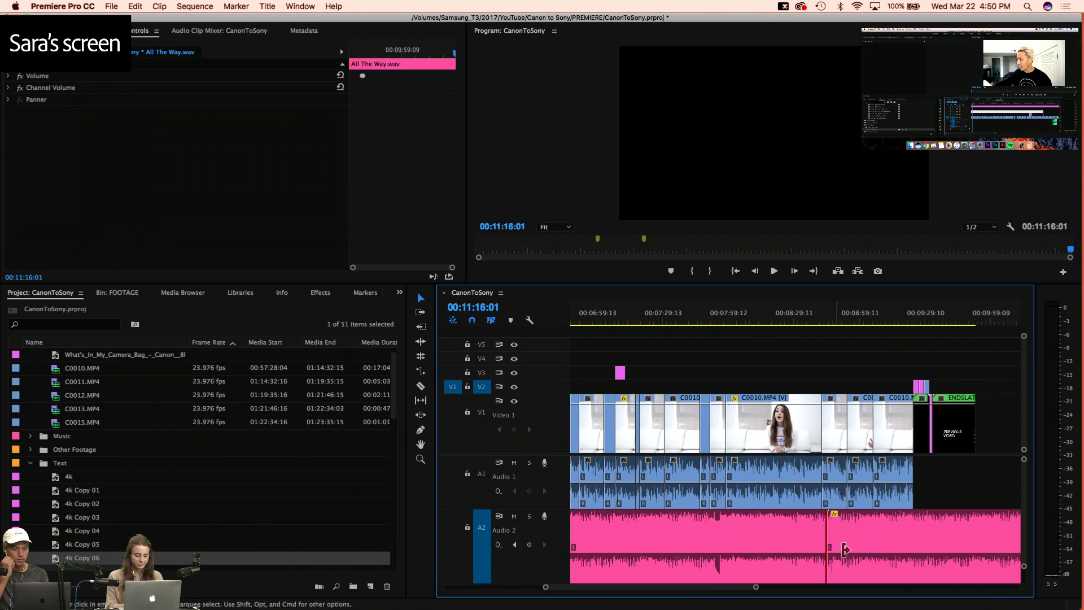
key("super+shift+d")
left_click(814, 320)
key("4")
key("4")
key("4")
key("4")
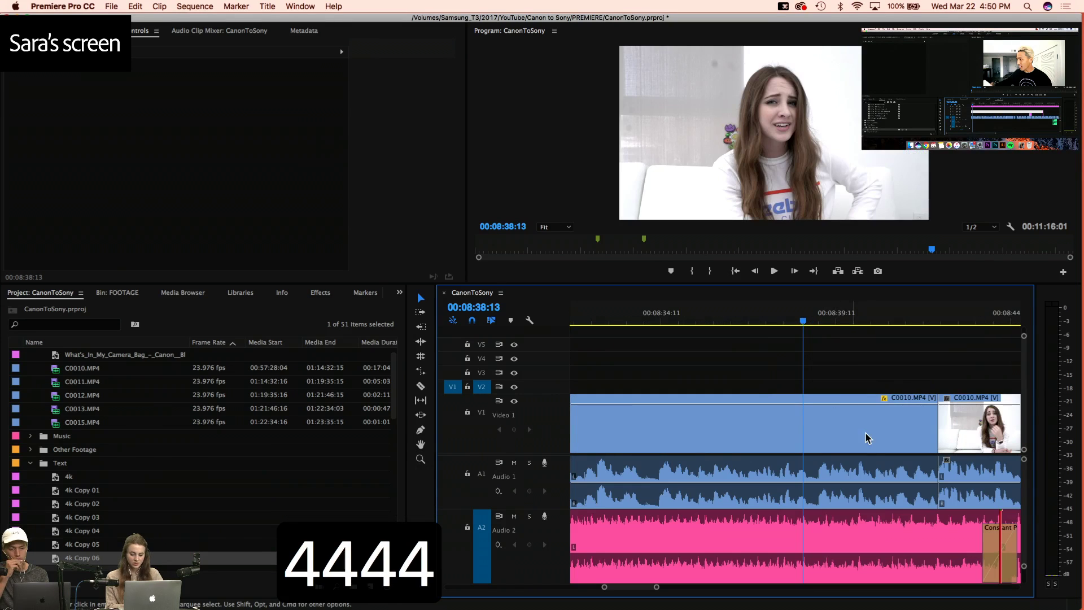
scroll(868, 502, "down", 6)
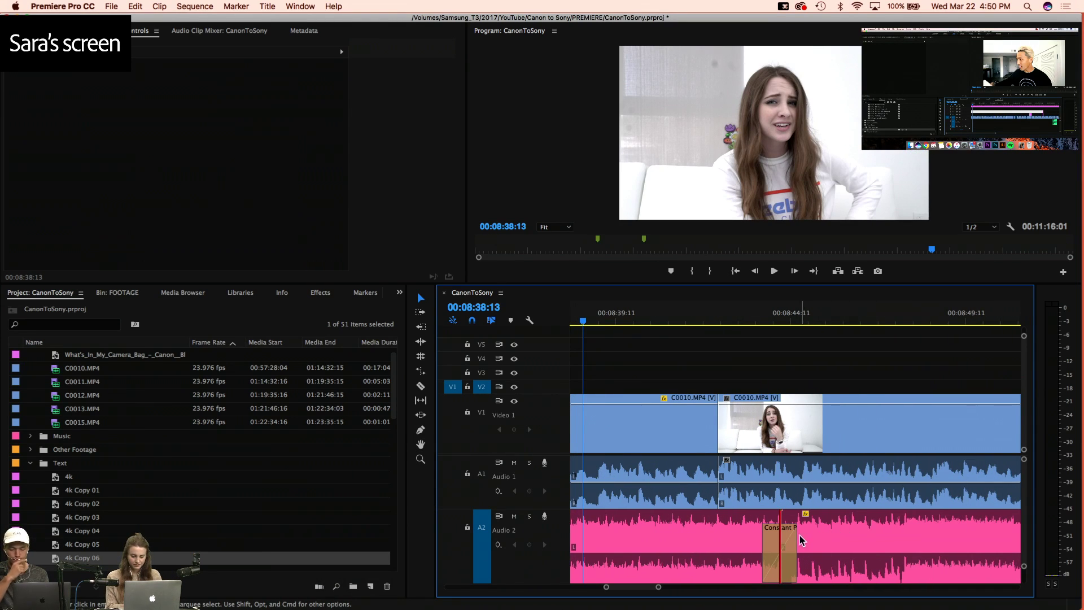
left_click(707, 320)
key("space")
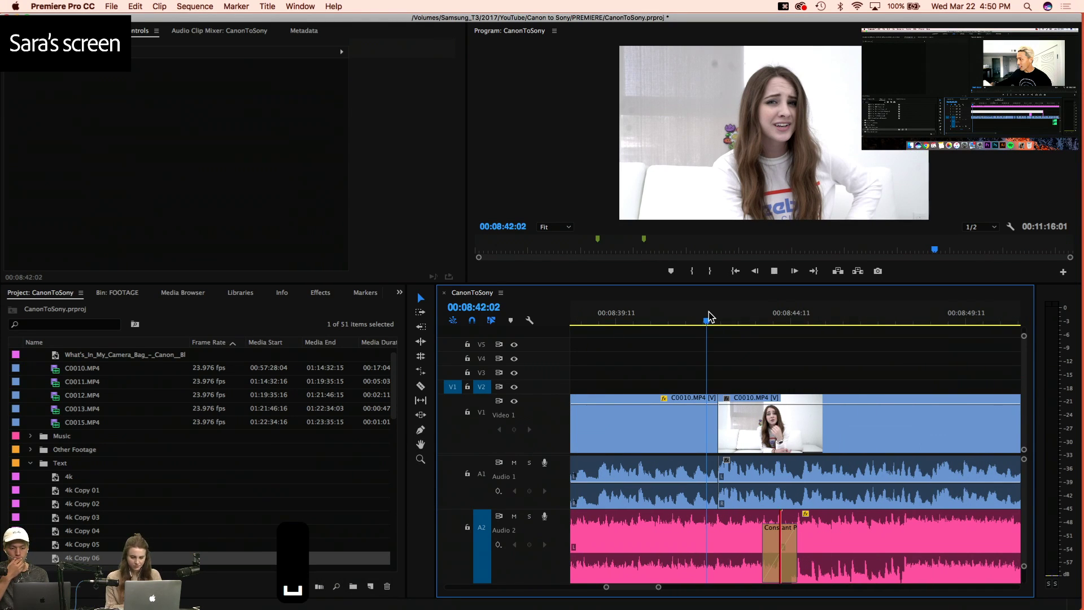
left_click(691, 308)
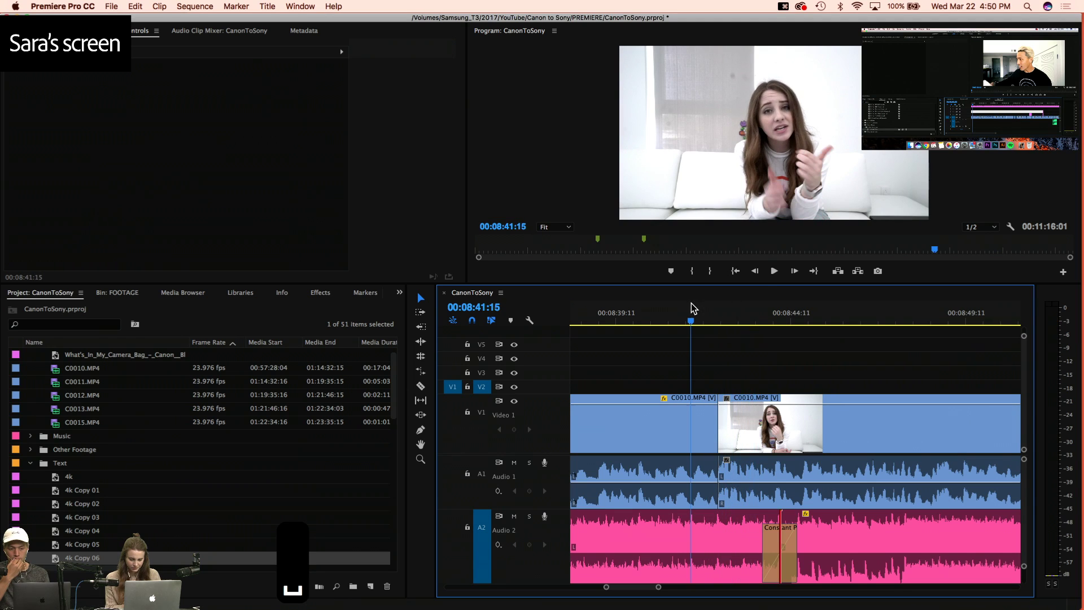
Move the pasted All The Way.wav clip back to the video cut near 00:08:42:10 and apply a Constant Power crossfade there
left_click_drag(873, 524, 721, 539)
key("shift+super+d")
key("space")
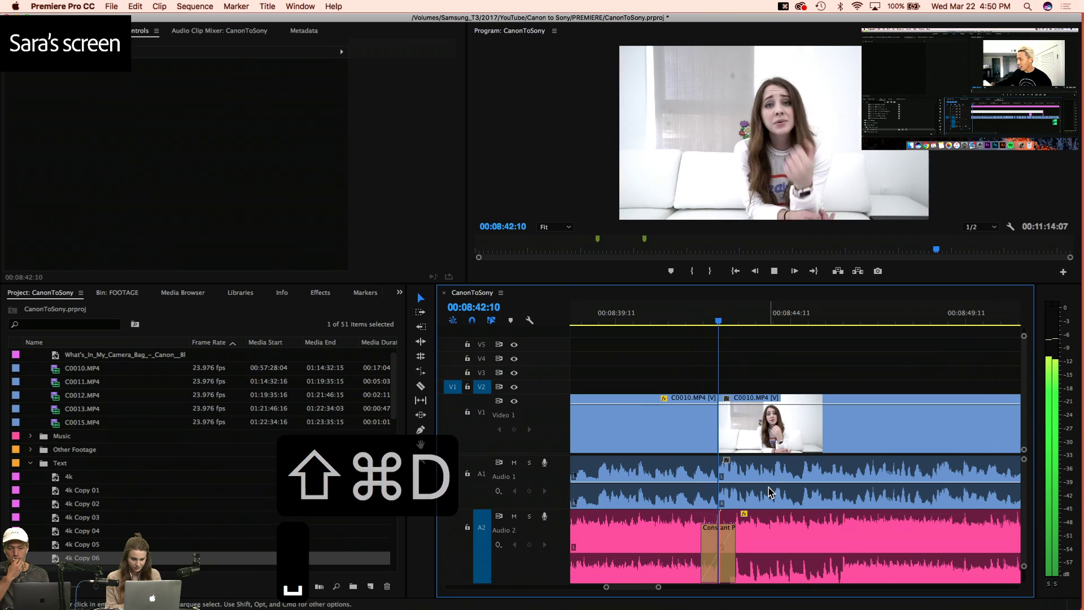
key("space")
Lengthen the Constant Power crossfade between the two All The Way.wav clips to 00:00:04:00
left_click(729, 537)
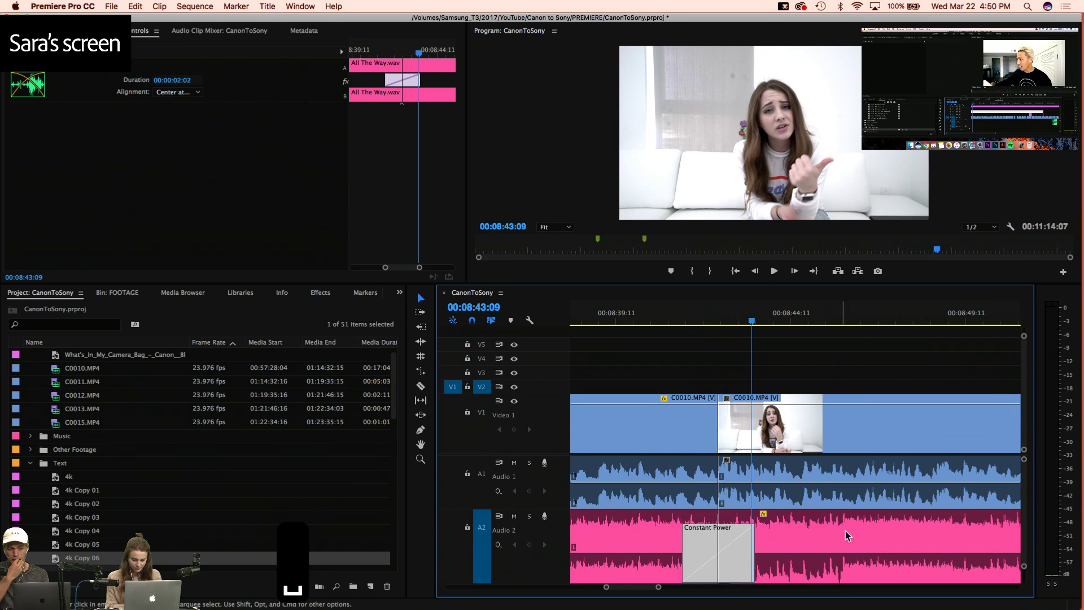
key("minus")
key("3")
key("space")
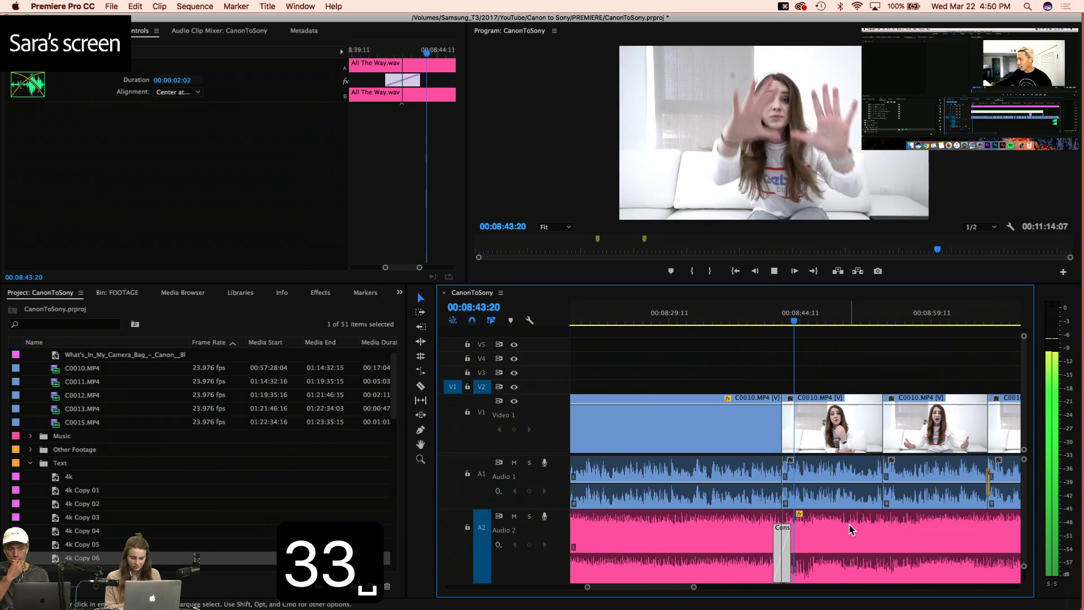
scroll(853, 531, "down", 1)
key("space")
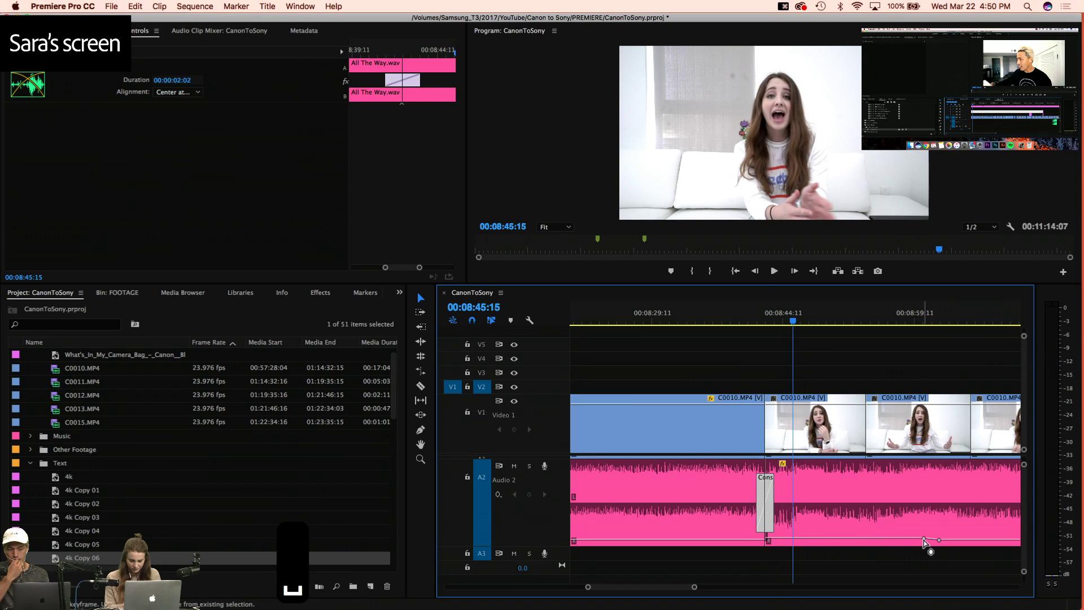
left_click(924, 539)
key("2")
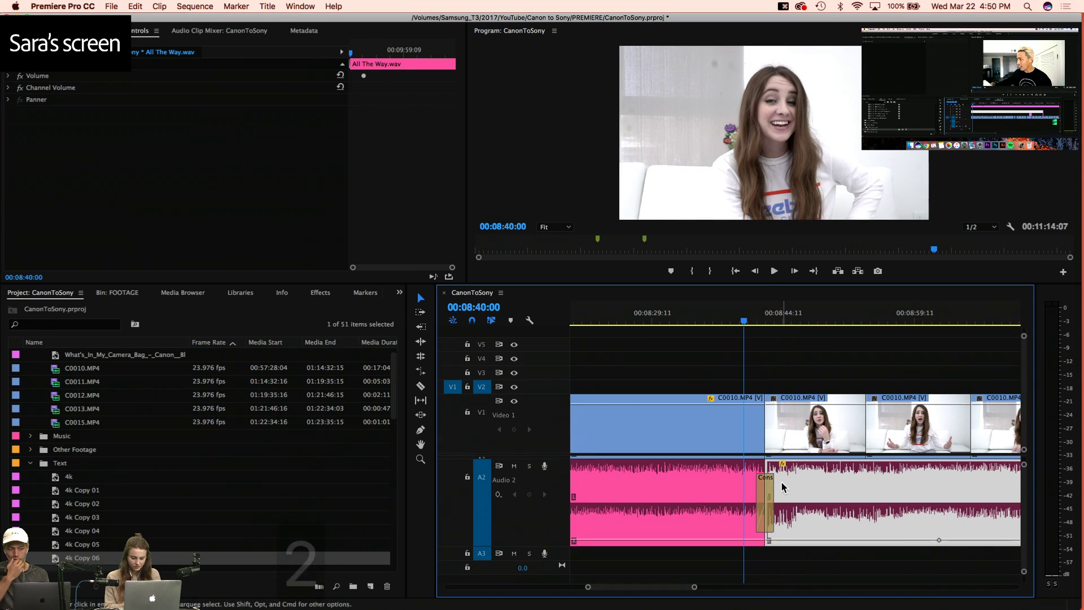
left_click_drag(770, 489, 782, 490)
Play back the lengthened music crossfade from 00:08:37:16 past 00:08:50:12
left_click(725, 320)
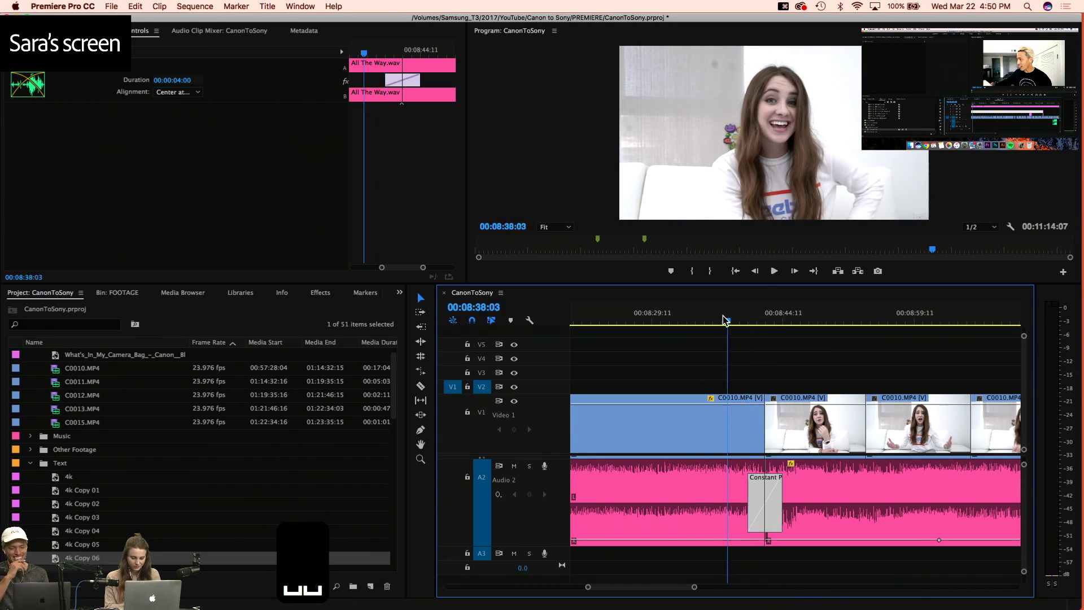
key("space")
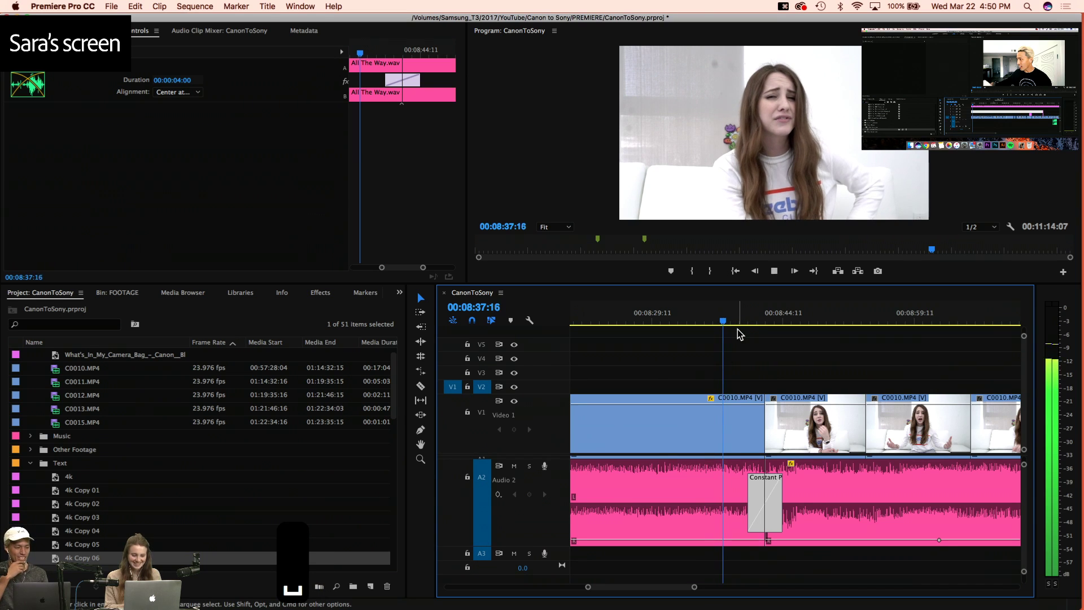
key("space")
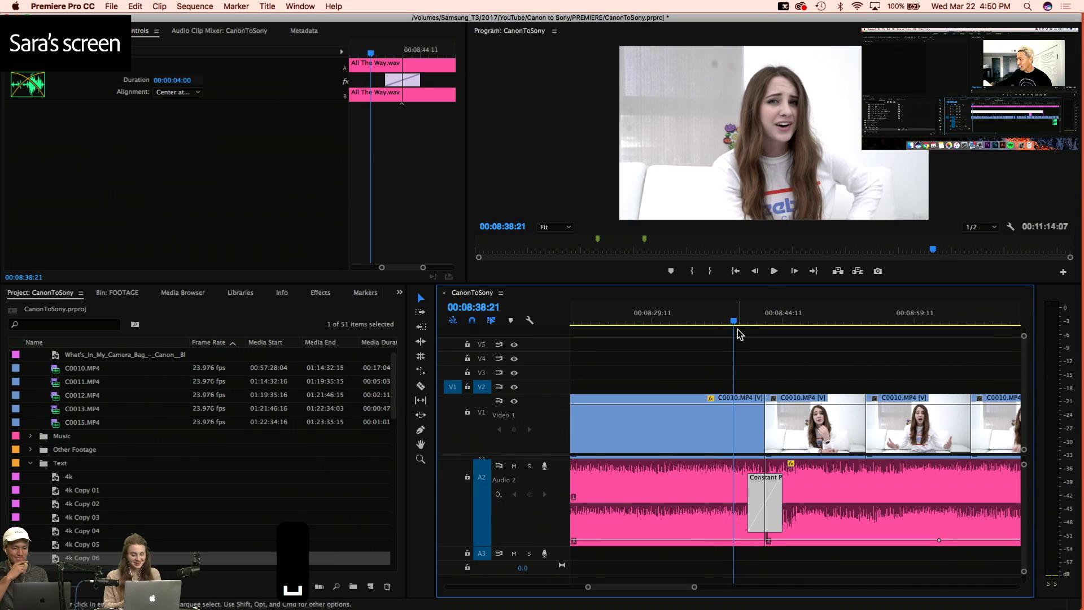
key("space")
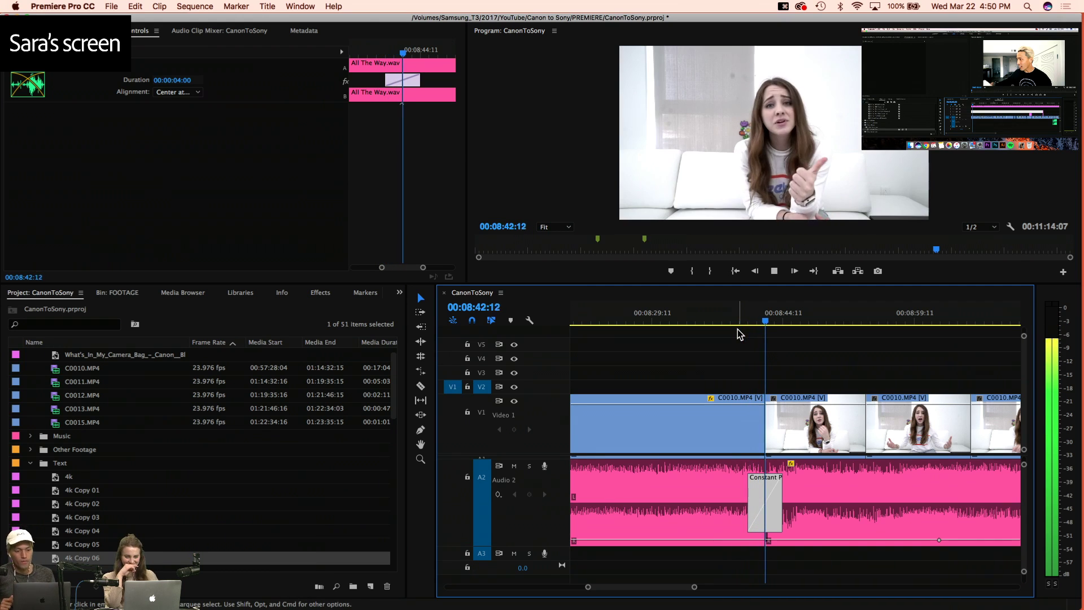
key("3")
key("3")
key("3")
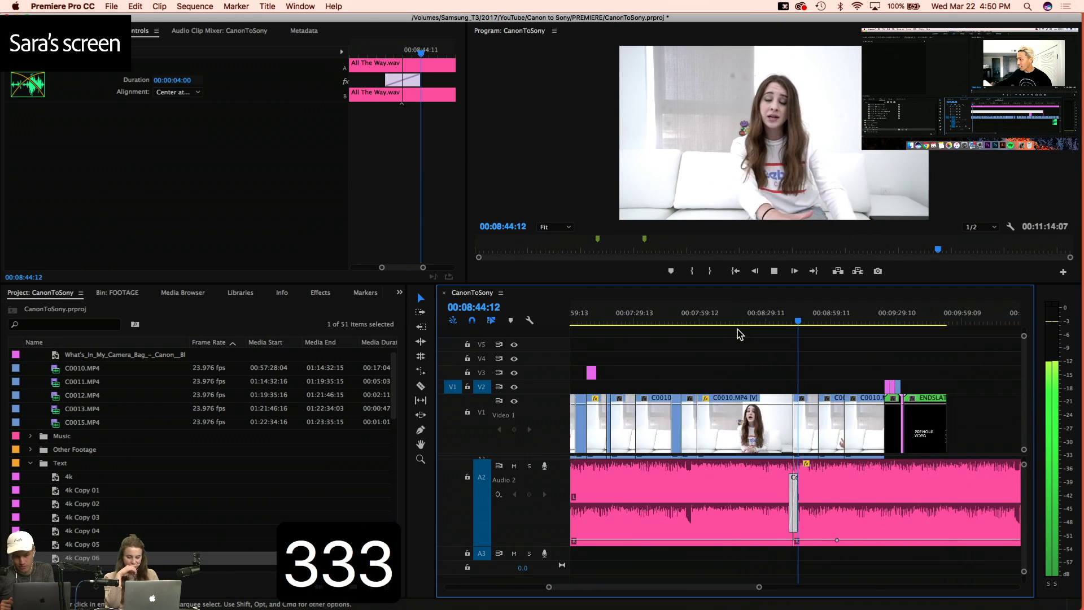
key("3")
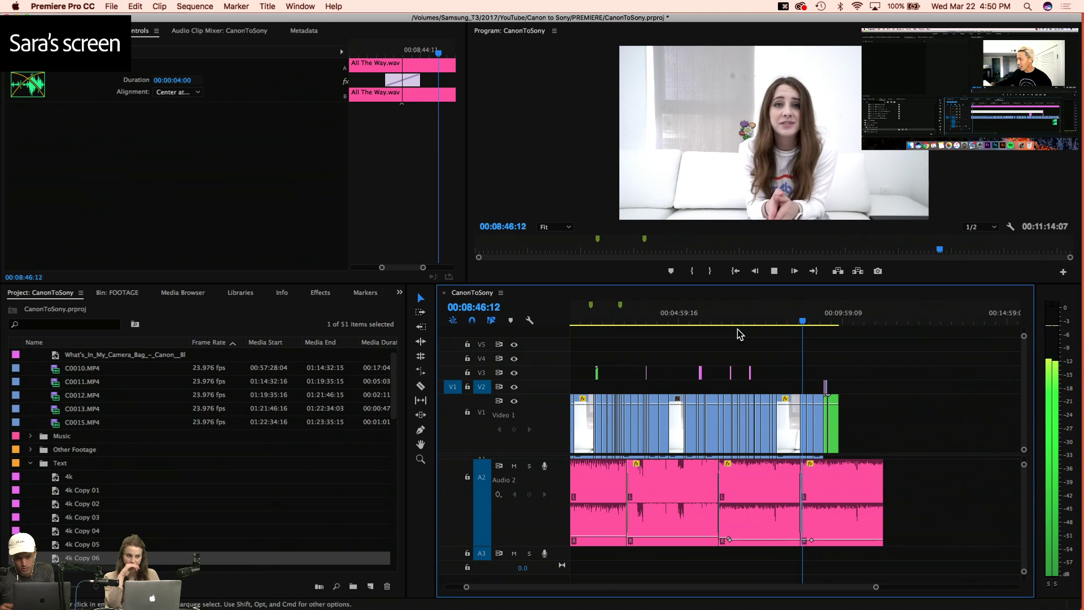
key("4")
key("4")
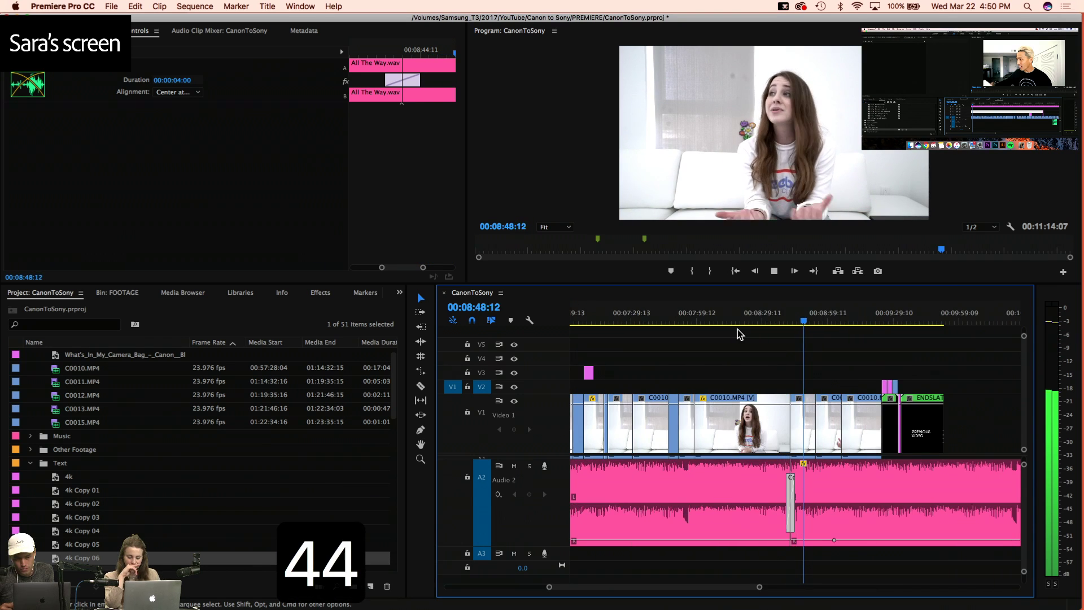
key("4")
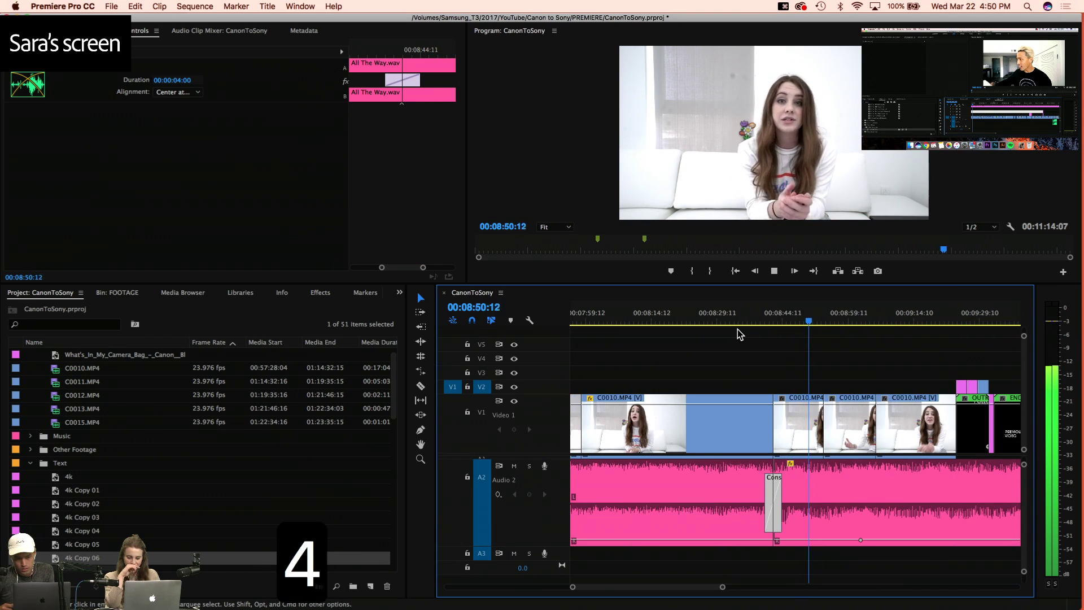
Continue playback of the closing talking-head clips to 00:09:13:18 and step forward to 00:09:13:23
key("f")
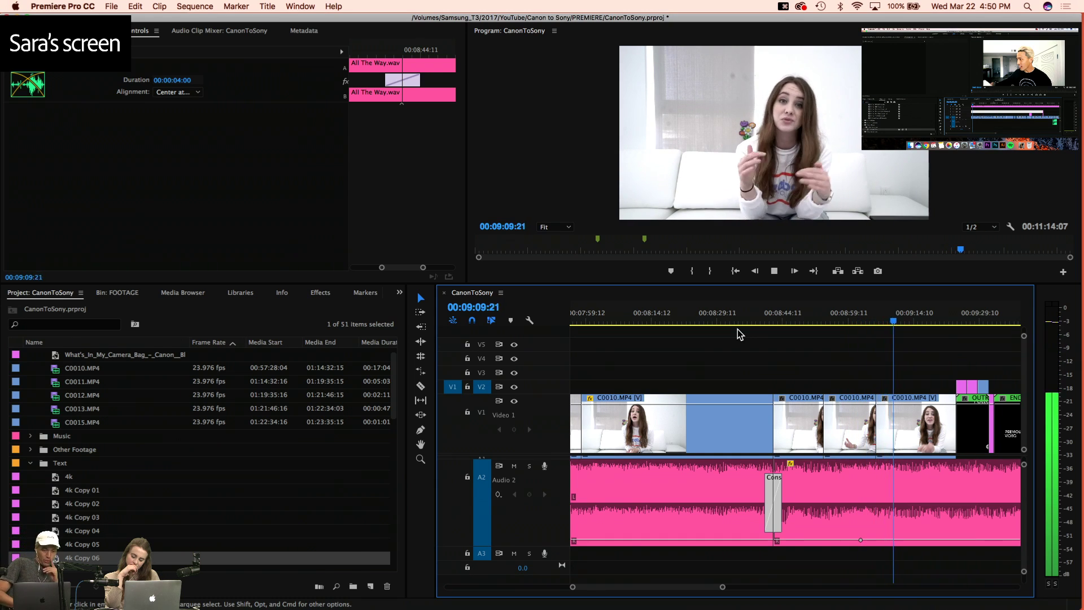
key("minus")
key("minus")
key("equal")
key("equal")
key("space")
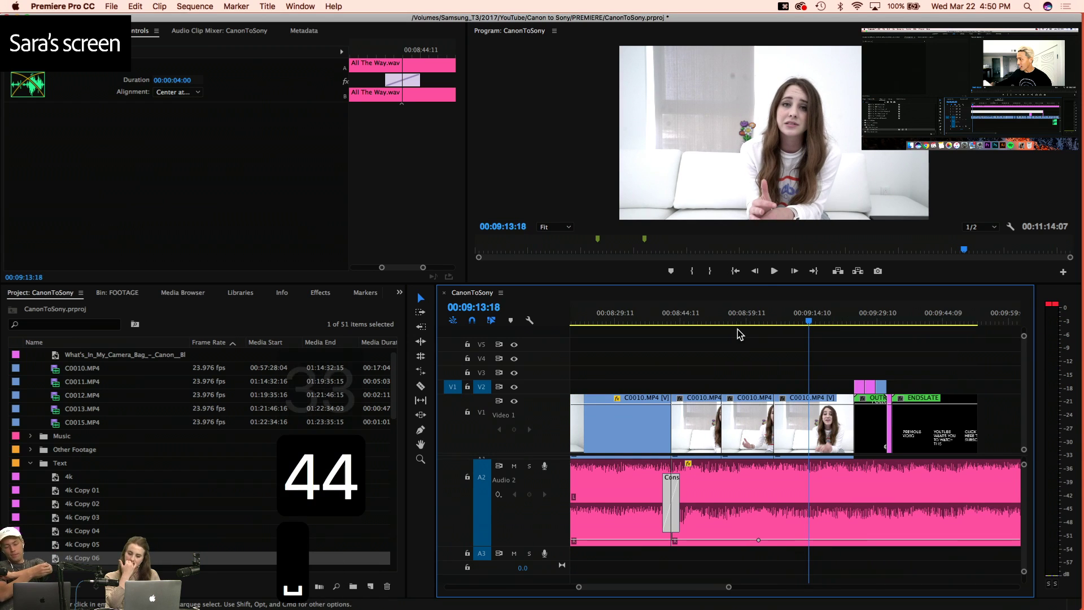
key("Right")
key("Right")
key("Right")
key("Right")
key("Right")
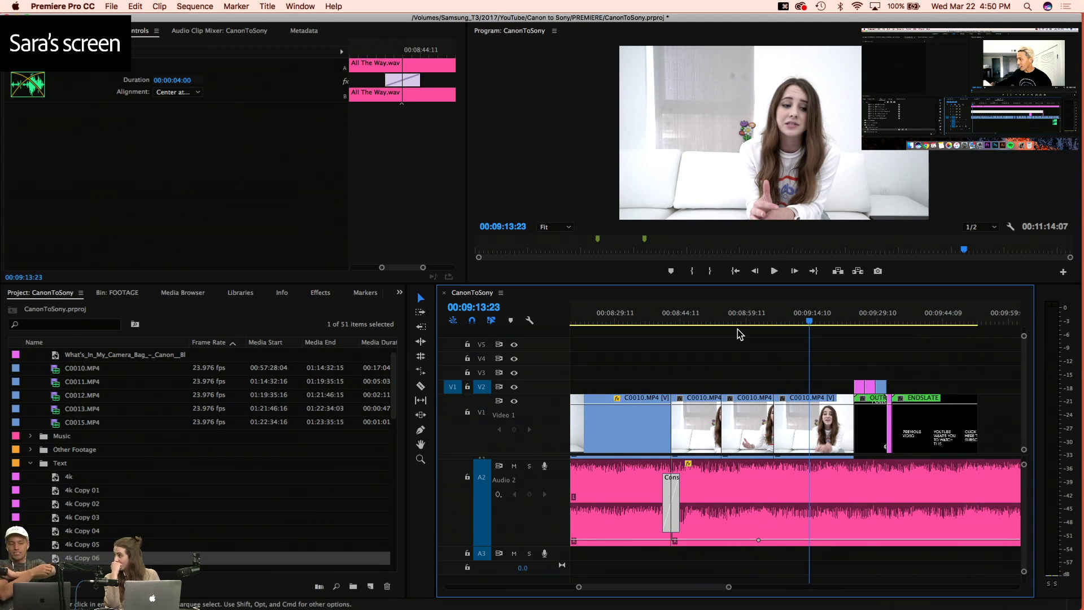
Play back from 00:09:13:23 into the Instagram outro card and stop at 00:09:25:00
key("space")
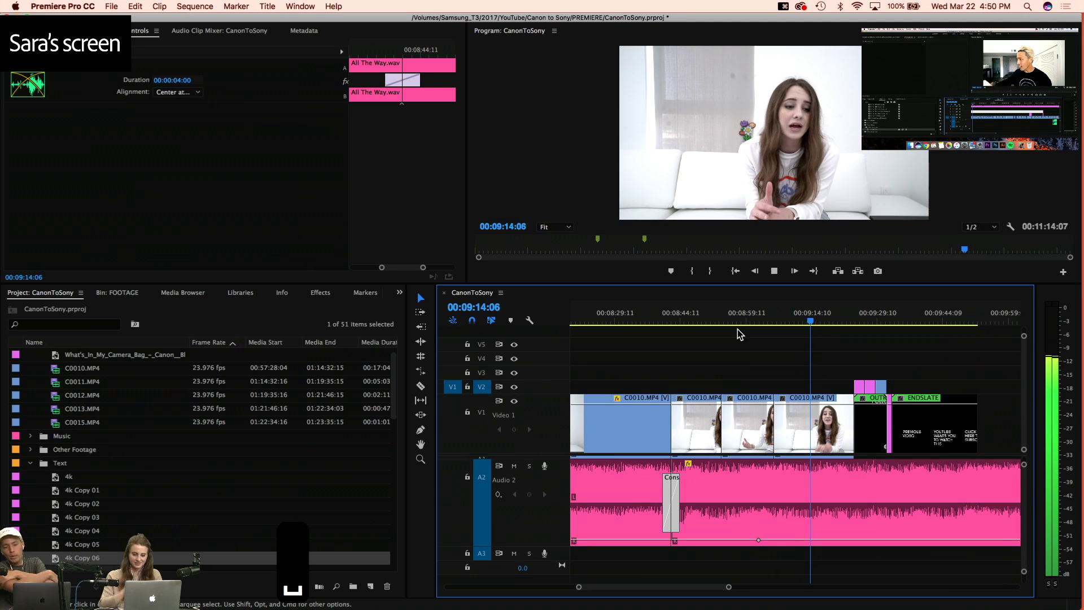
key("equal")
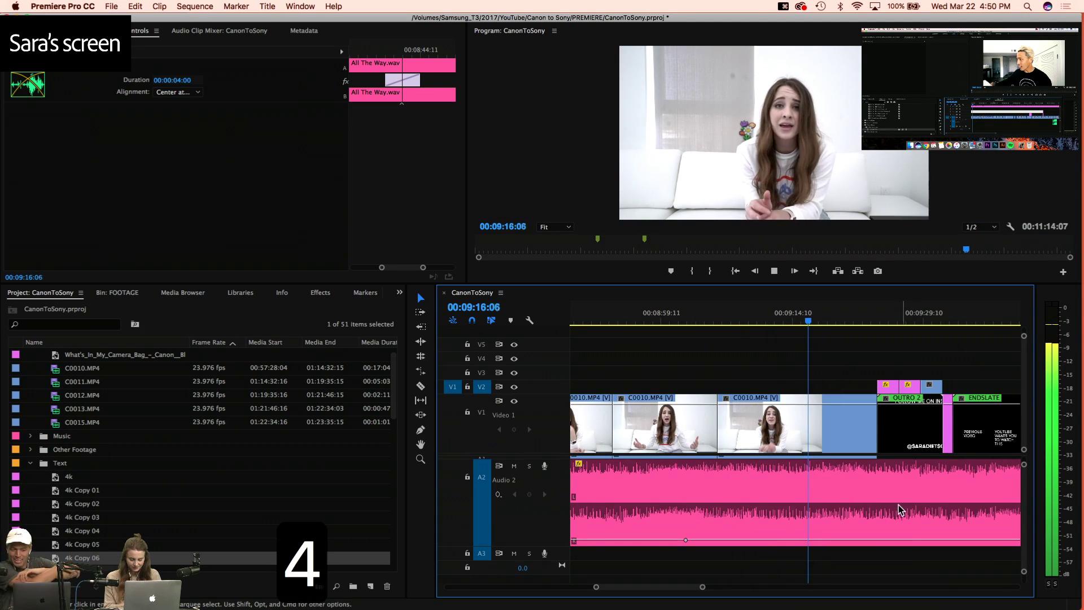
scroll(900, 505, "up", 3)
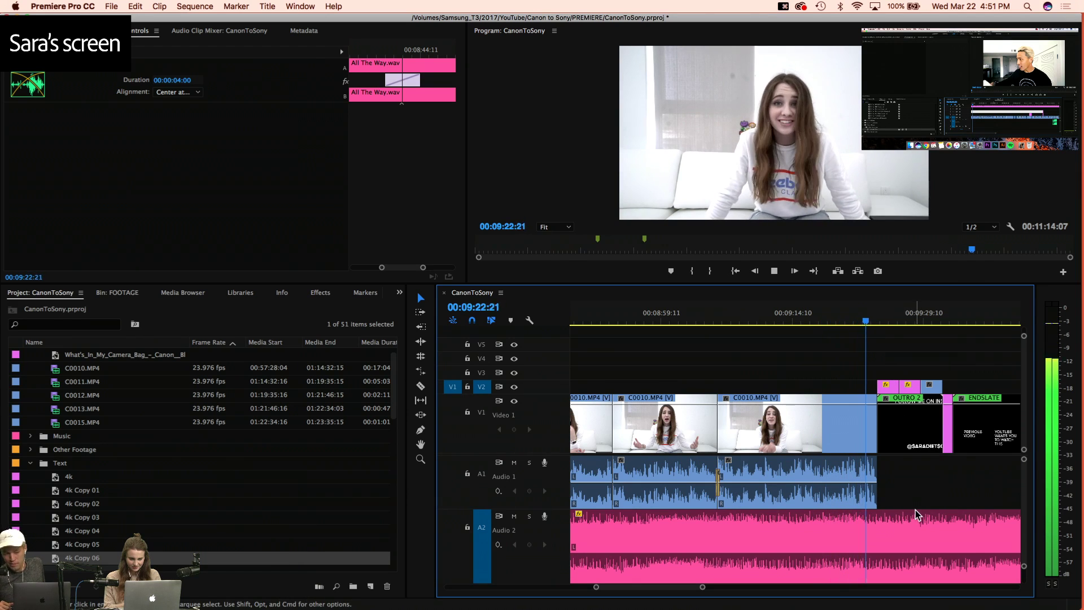
key("space")
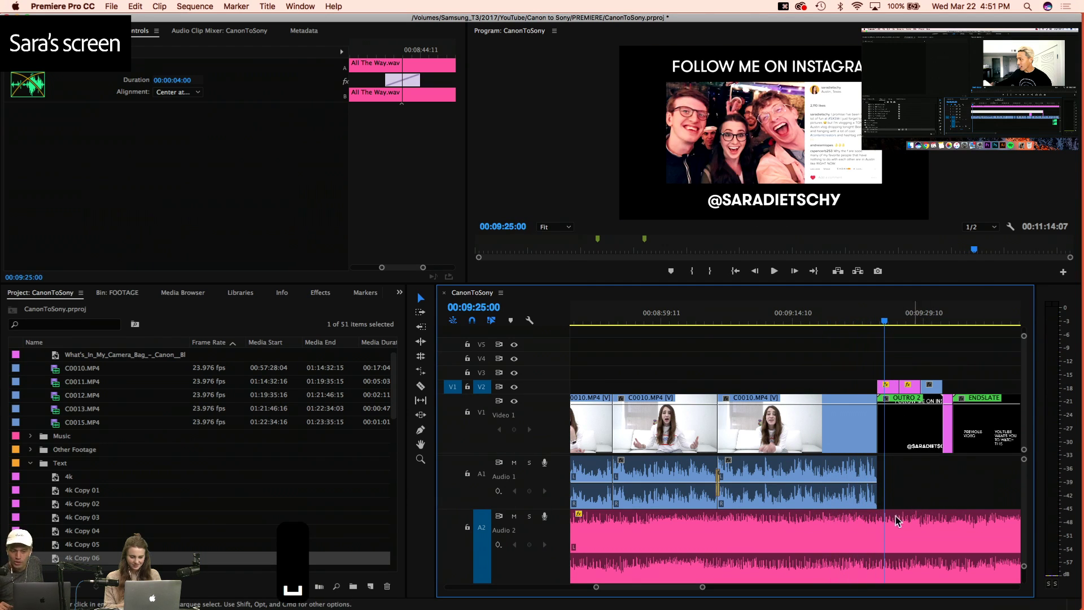
scroll(914, 515, "down", 1)
scroll(914, 515, "up", 1)
key("minus")
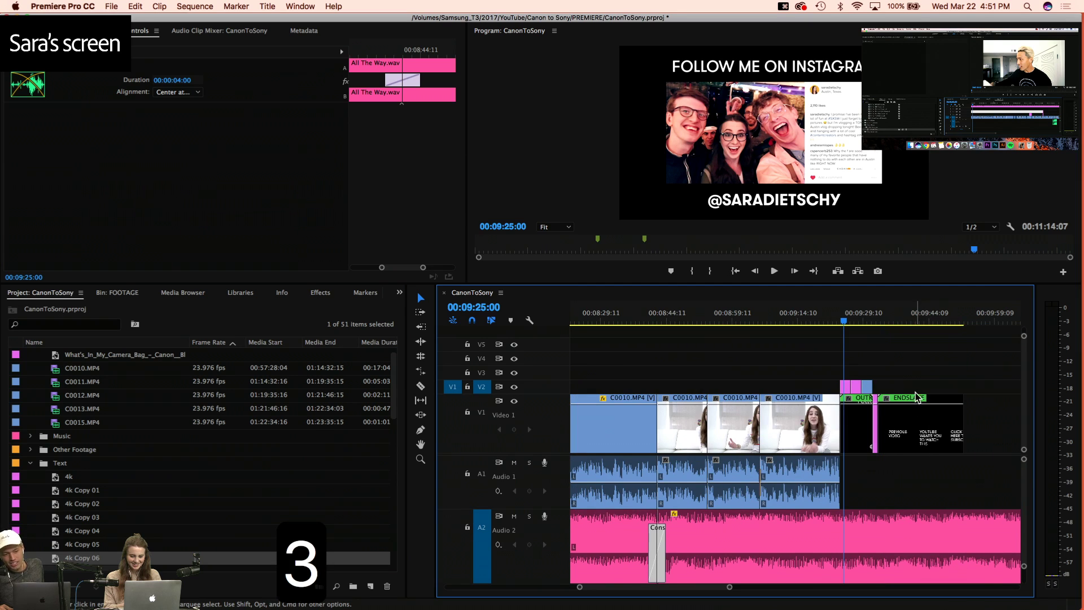
Check the end of the video at 00:09:52:09, select the ENDSLATE clip and place the playhead at its start, 00:09:32:19
left_click_drag(874, 321, 965, 326)
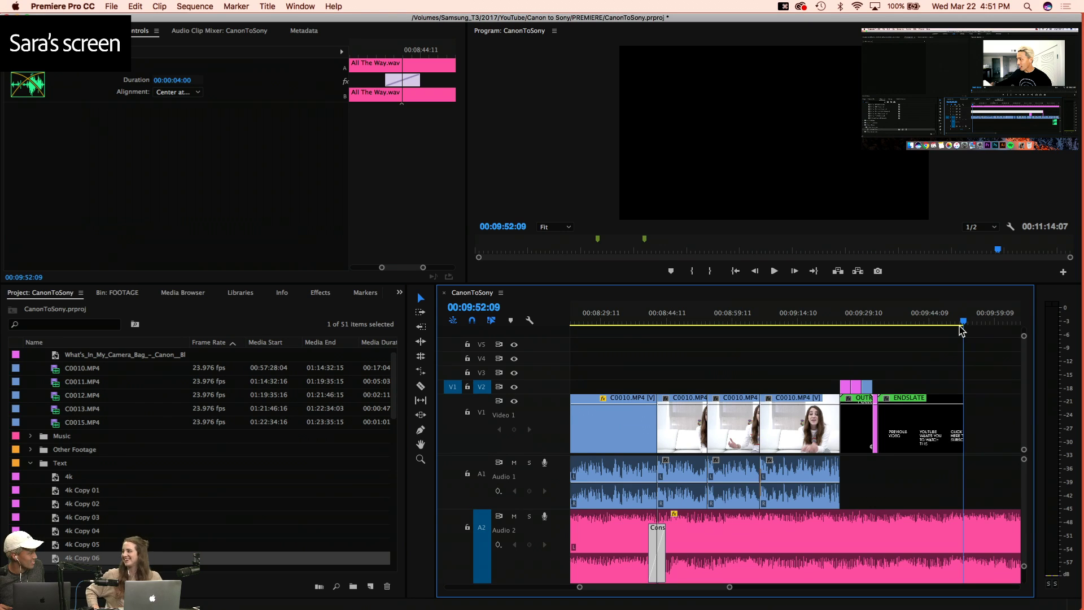
left_click_drag(958, 324, 890, 321)
key("=")
left_click(829, 446)
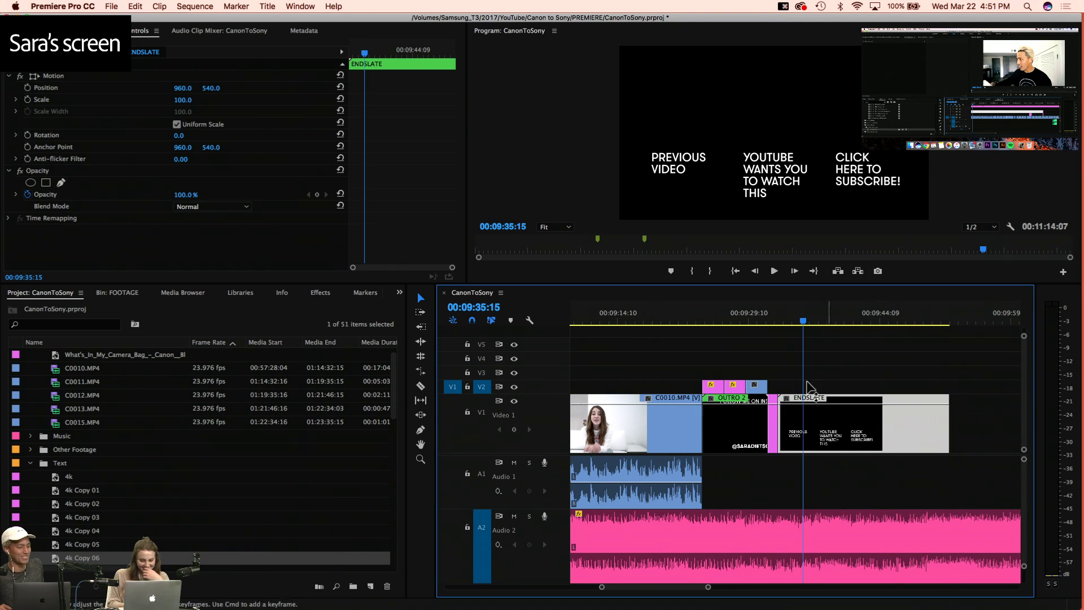
left_click(782, 307)
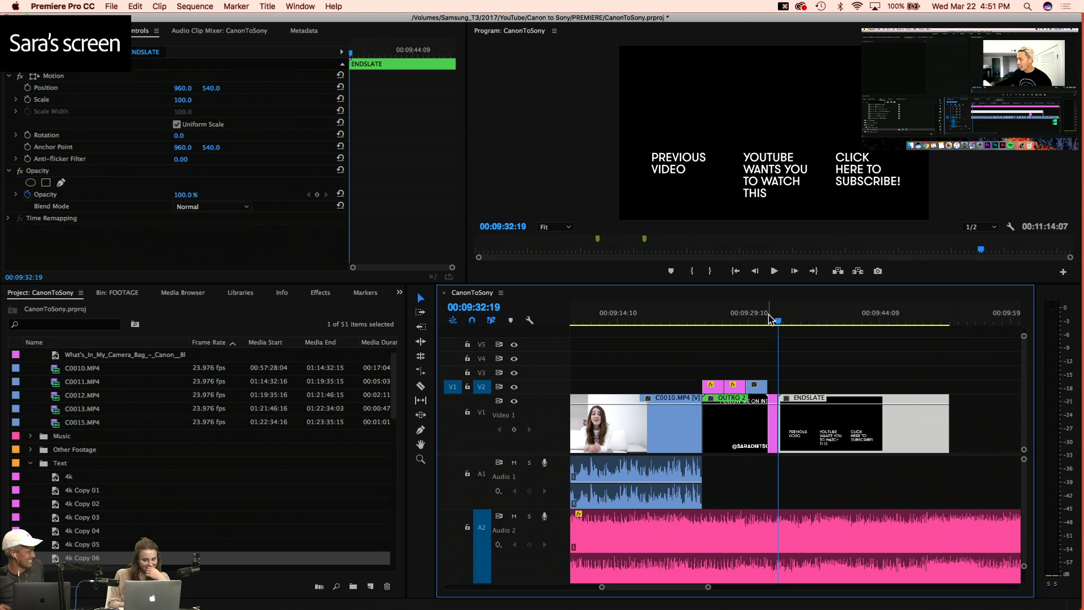
Move the outro cards and the end slate later together so that the end slate finishes at 00:10:00:10
left_click_drag(770, 320, 783, 323)
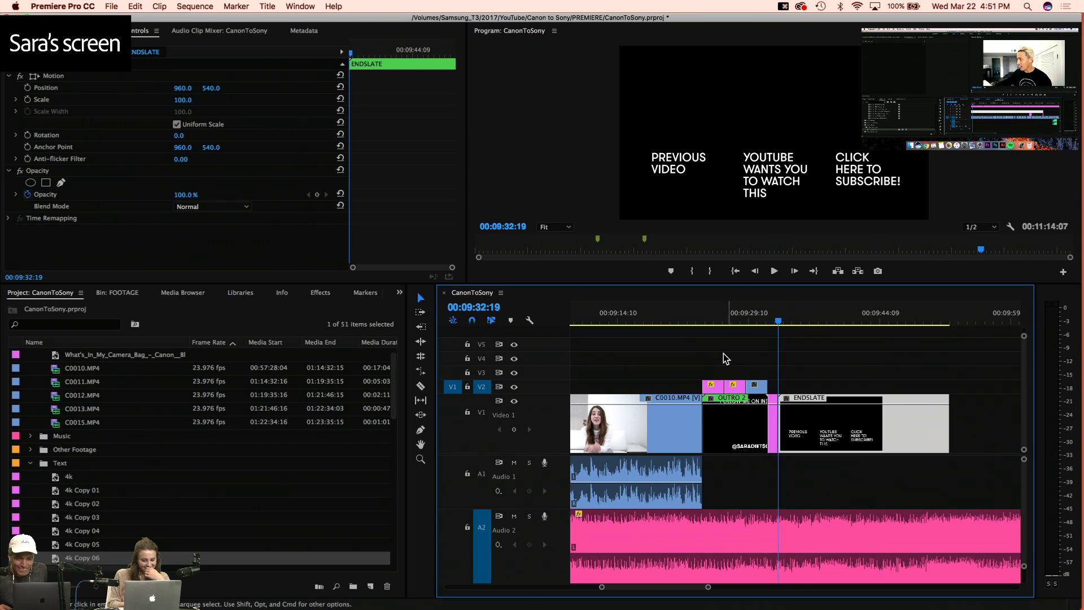
mouse_move(696, 345)
left_mouse_down()
mouse_move(822, 427)
mouse_move(716, 357)
mouse_move(830, 412)
left_mouse_up()
left_click_drag(702, 350, 879, 426)
left_click(907, 340)
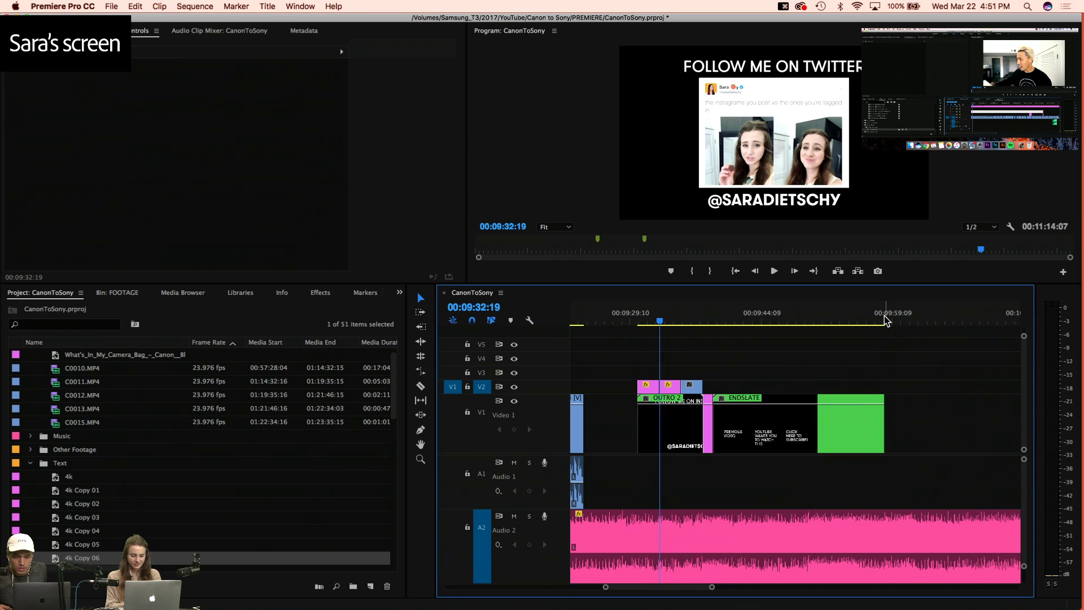
left_click(891, 320)
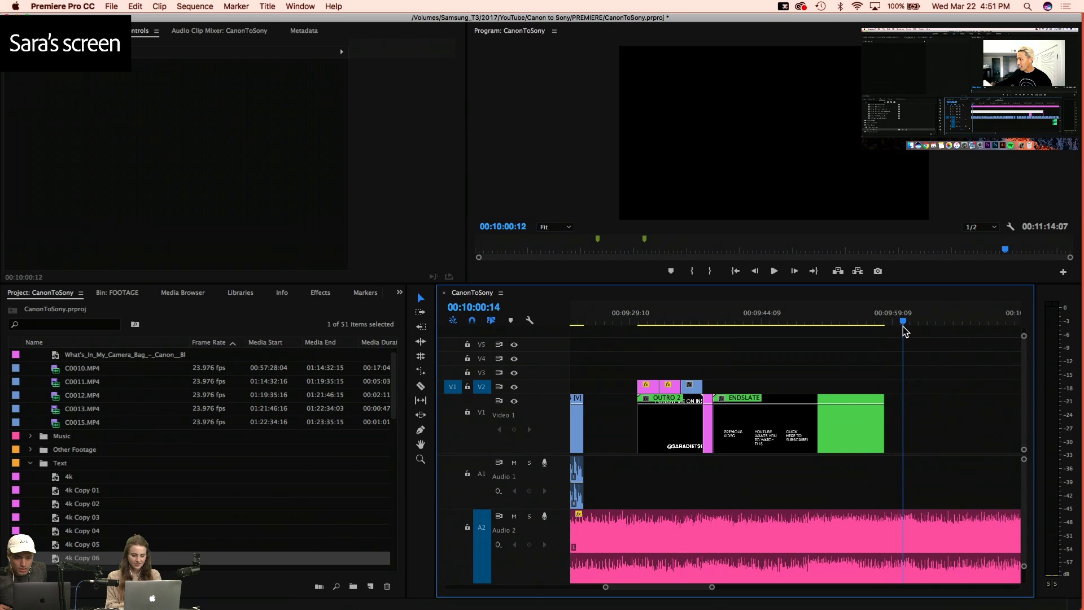
left_click_drag(667, 354, 820, 421)
left_click(739, 360)
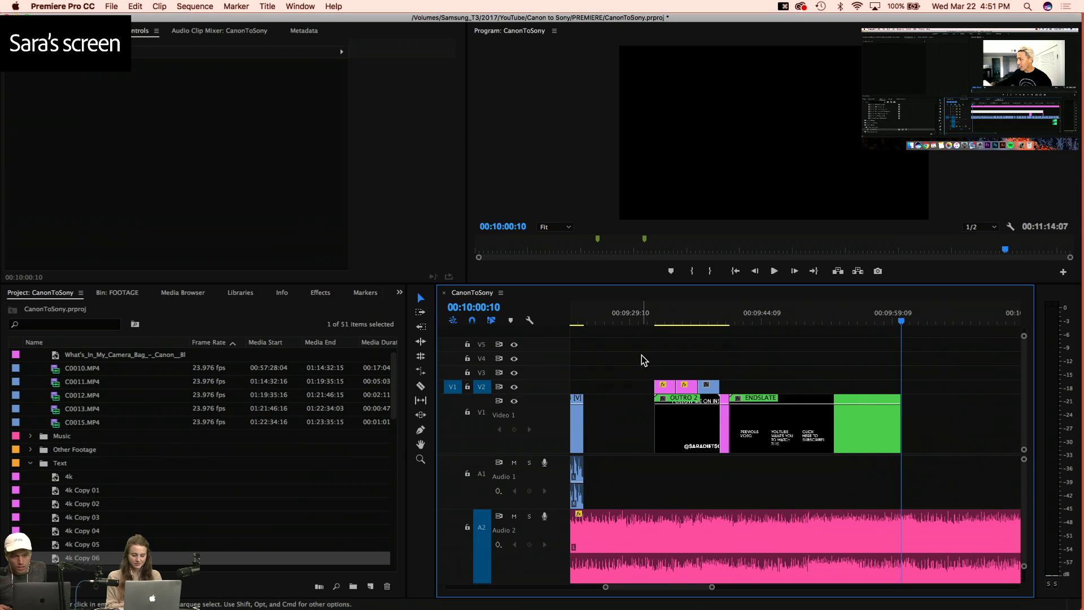
scroll(642, 355, "left", 5)
scroll(720, 475, "down", 2)
scroll(719, 480, "left", 1)
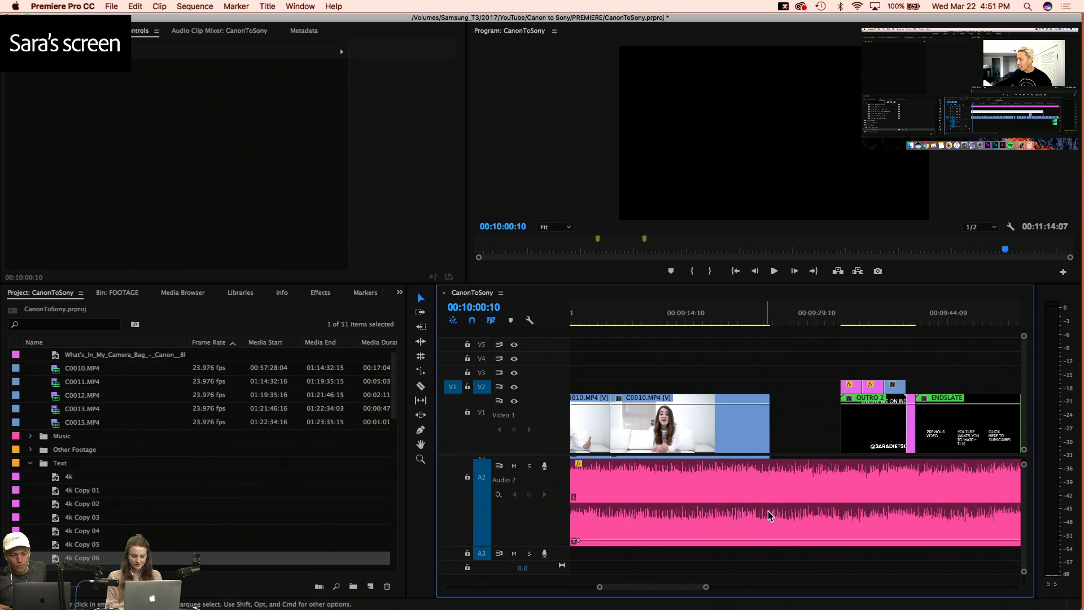
left_click(750, 541, "super")
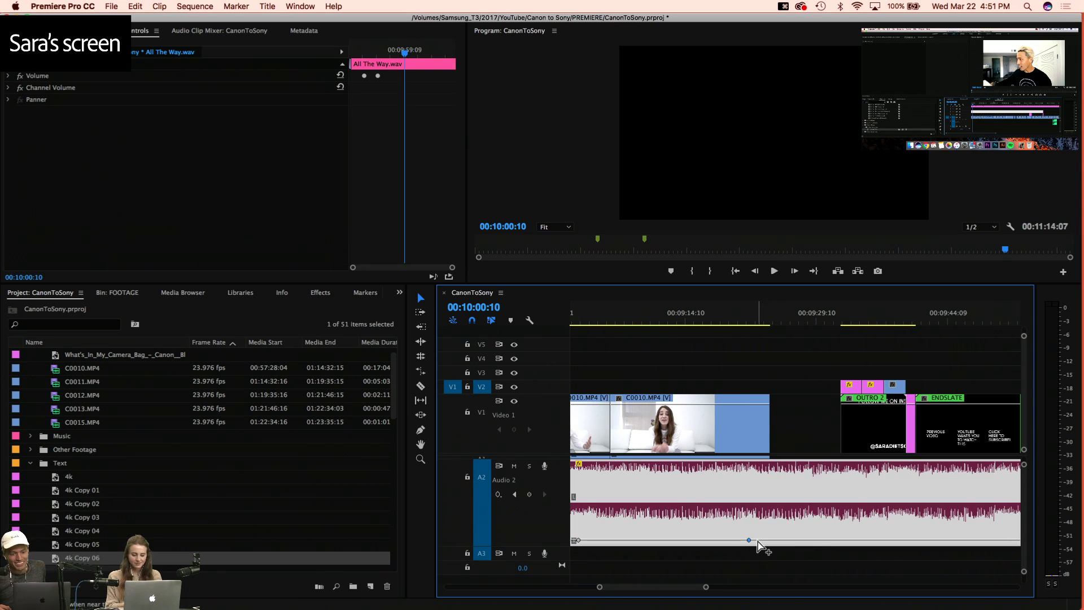
key("super+z")
Save the project and ramp up the All The Way.wav music with two volume keyframes leading into the outro cards
key("super+s")
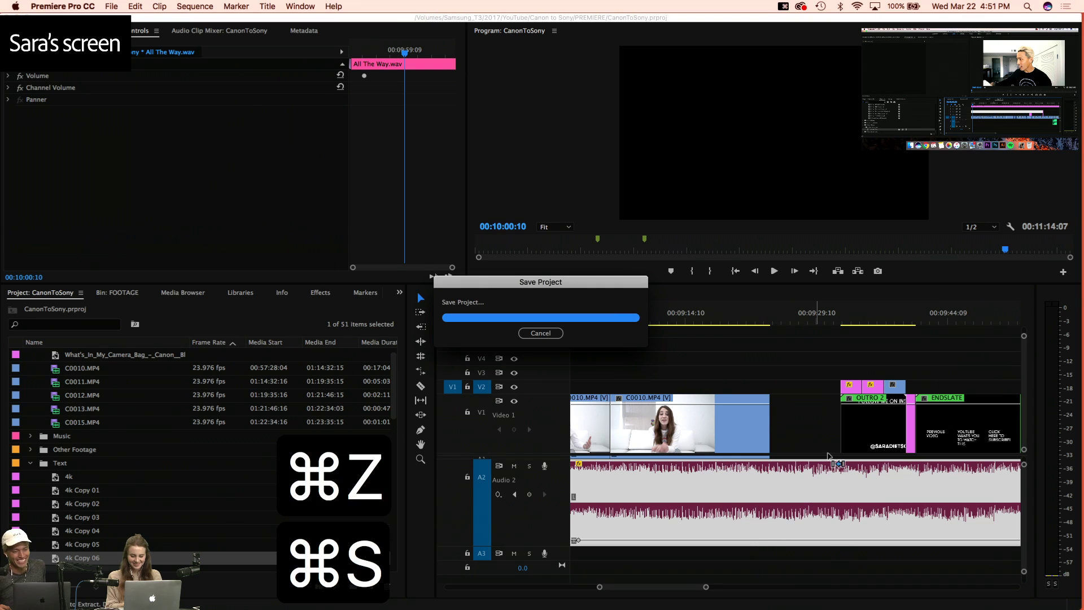
left_click(833, 541, "super")
left_click_drag(845, 540, 854, 534)
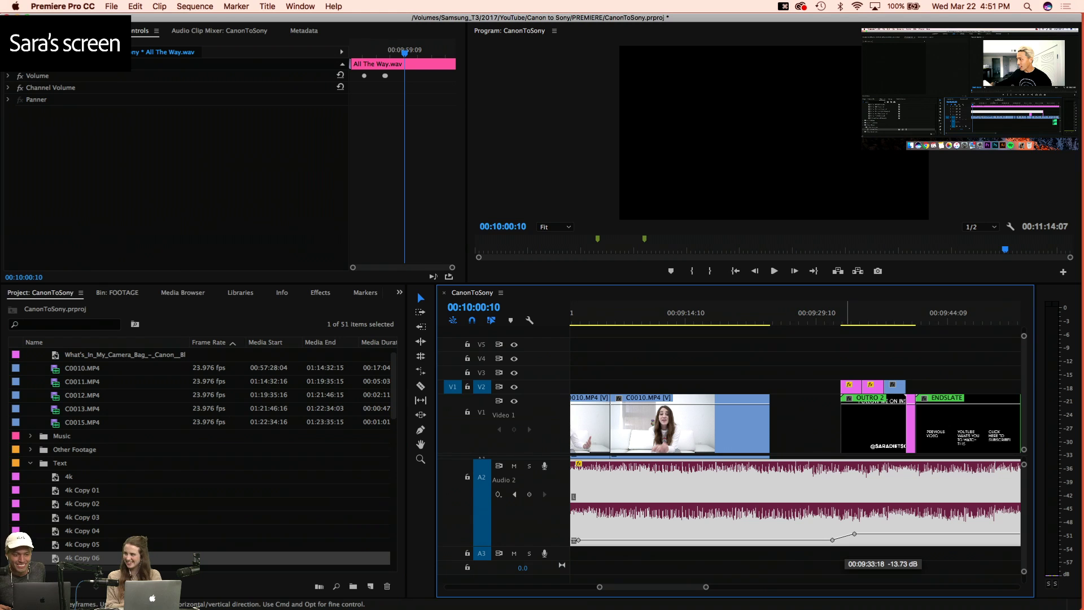
scroll(857, 503, "up", 3)
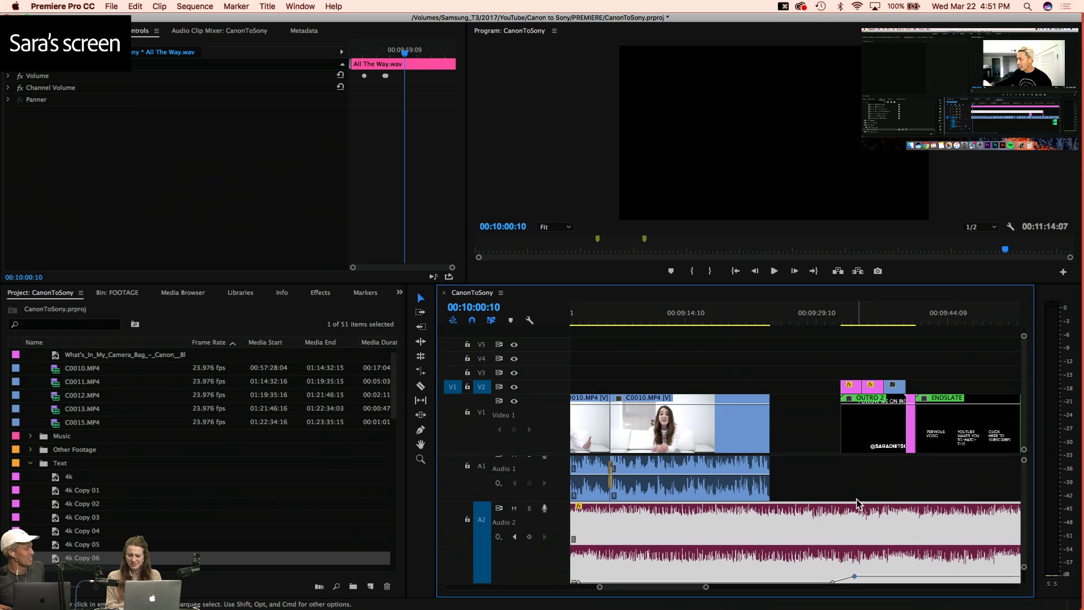
left_click_drag(855, 576, 850, 572)
Play back the music ramp into the Instagram outro card, stop at 00:09:33:11 and save the project
left_click(826, 317)
key("space")
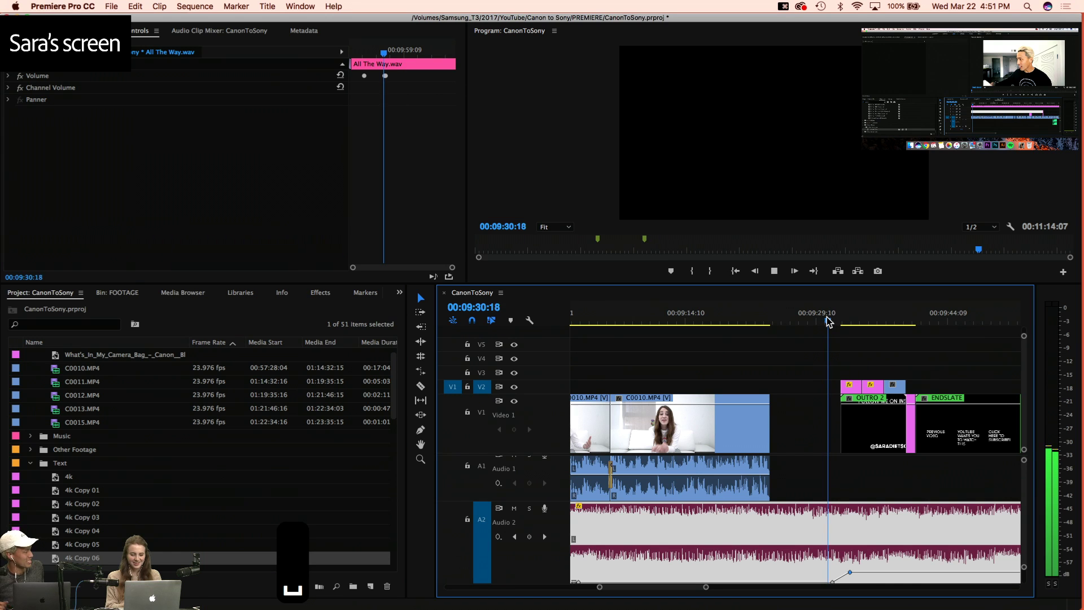
key("space")
key("equal")
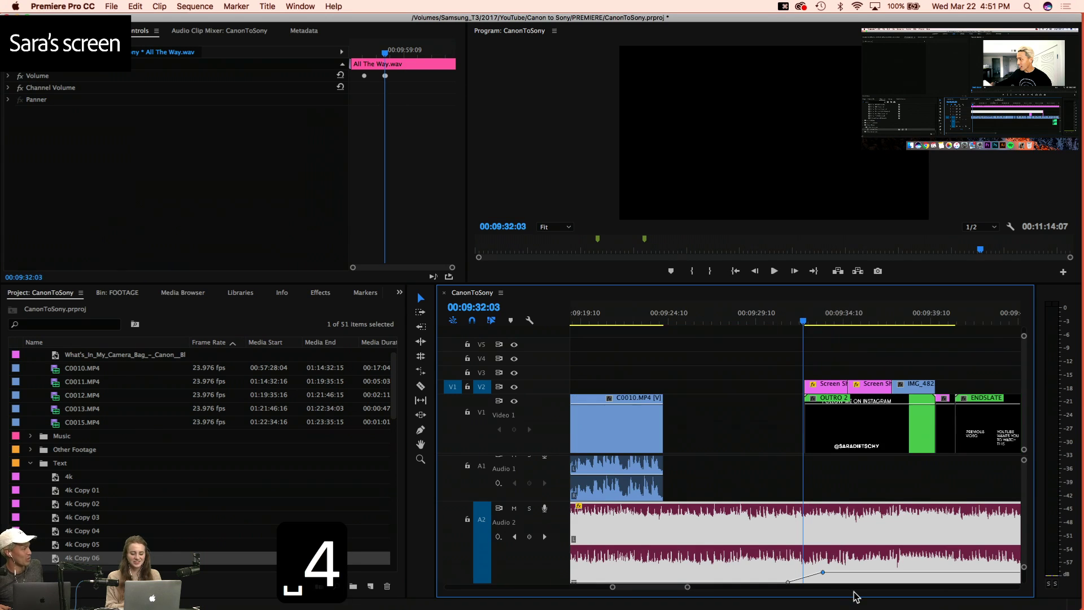
key("space")
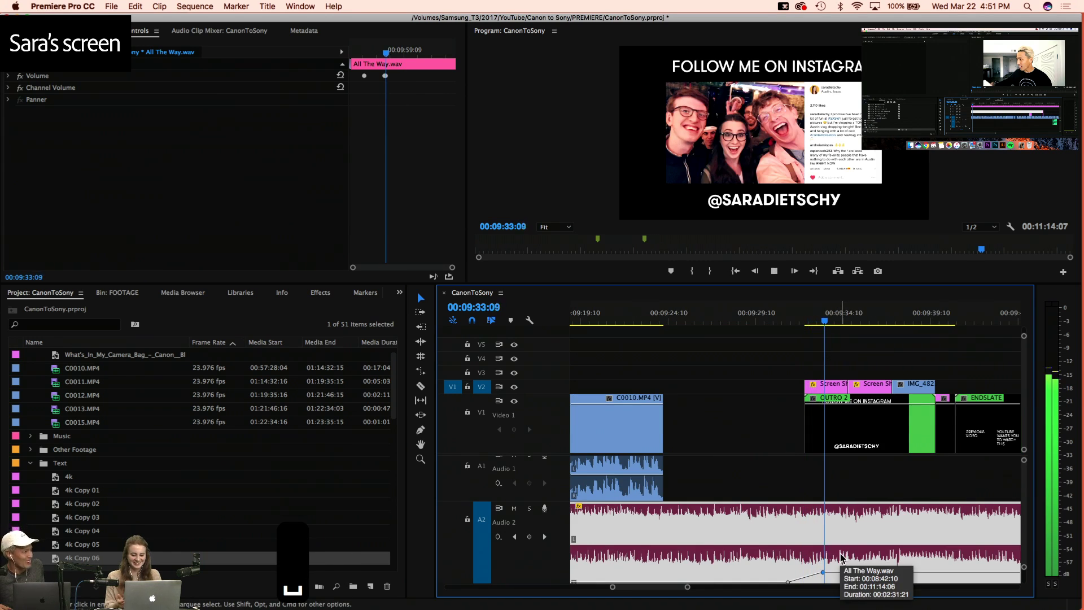
key("space")
key("minus")
key("super+s")
Place the playhead at the end of the last talking-head clip, 00:09:24:04, and open C0015.MP4 from the FOOTAGE bin
key("Up")
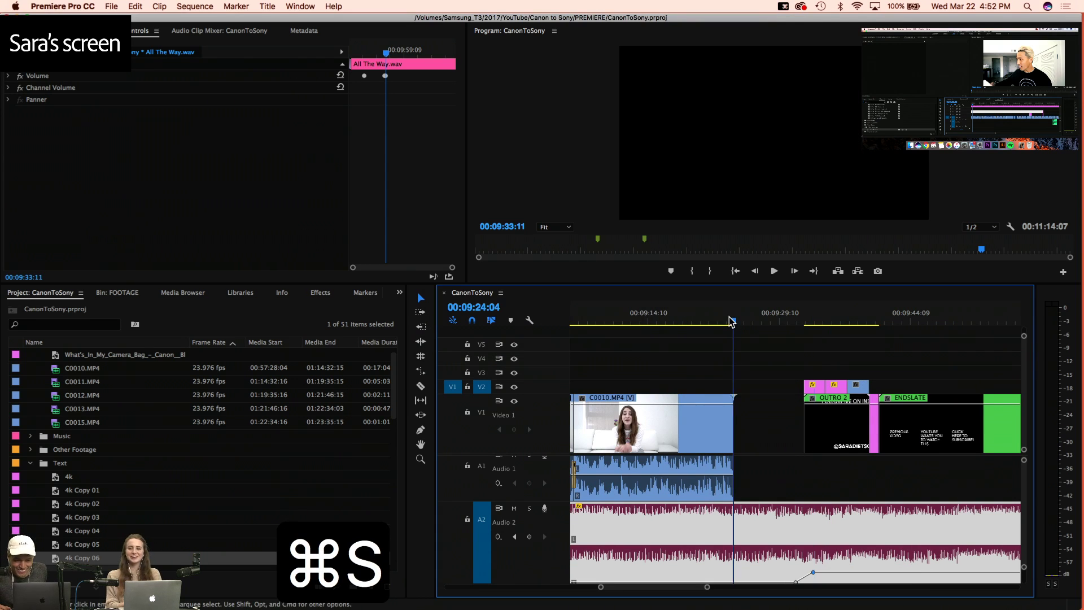
key("equal")
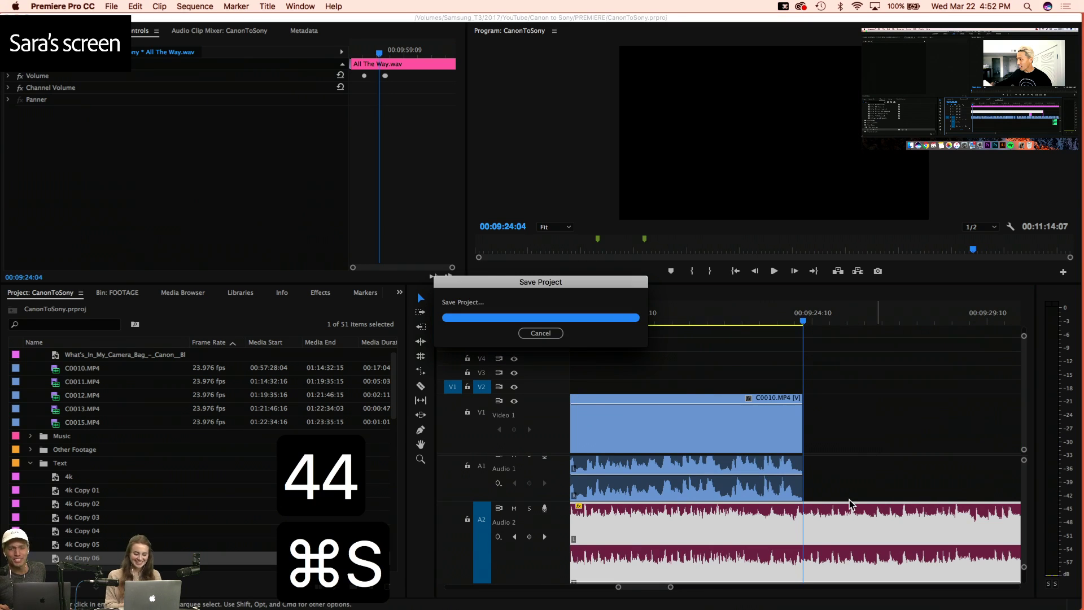
left_click(59, 301)
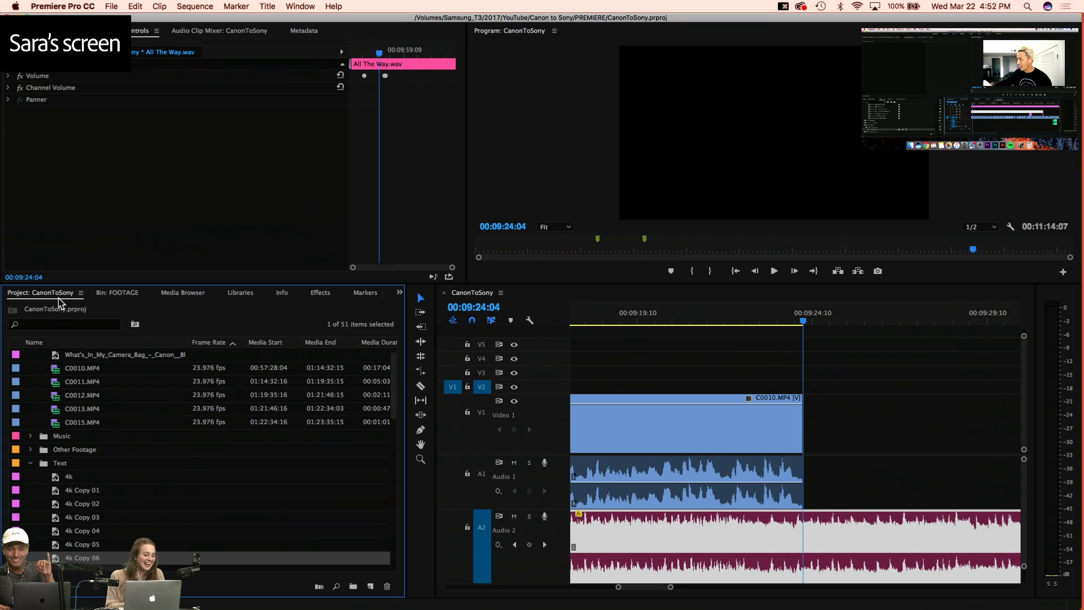
left_click(122, 292)
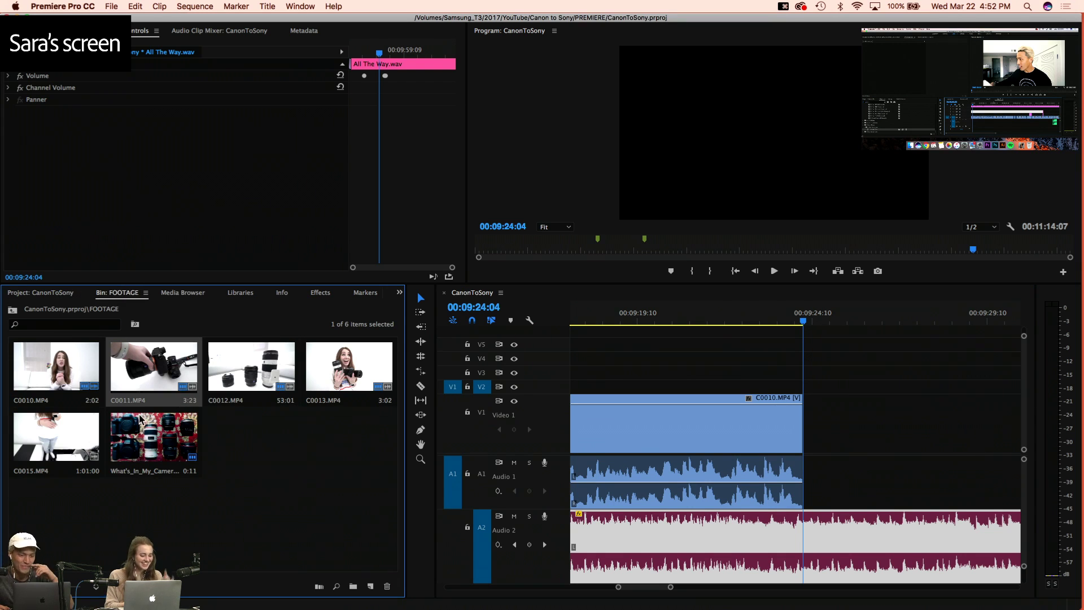
double_click(37, 444)
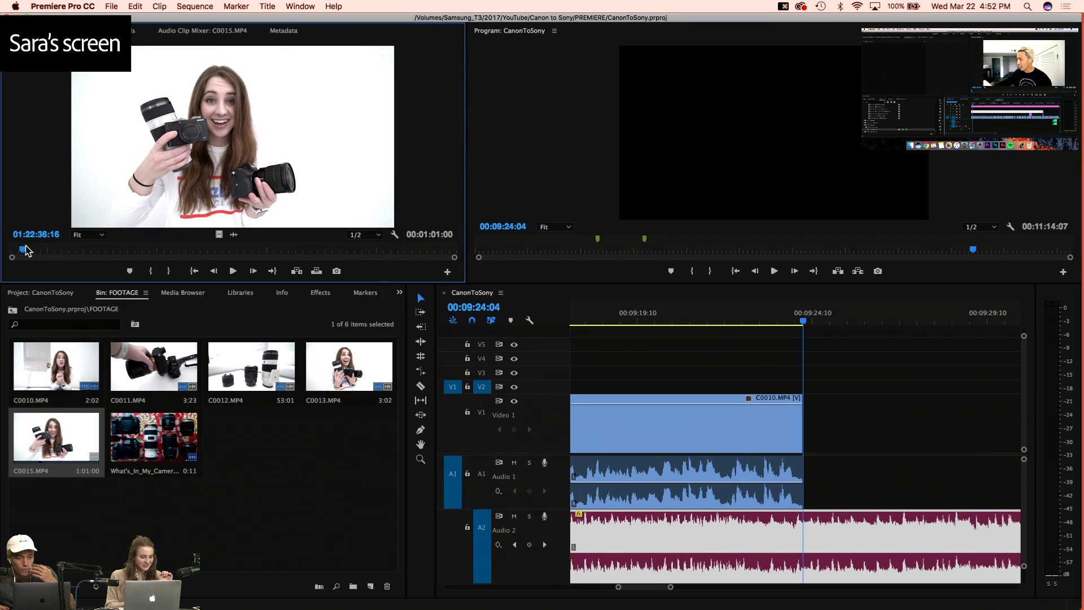
Play through the start of C0015.MP4 and mark an In point at 01:22:53:01
left_click(81, 248)
key("space")
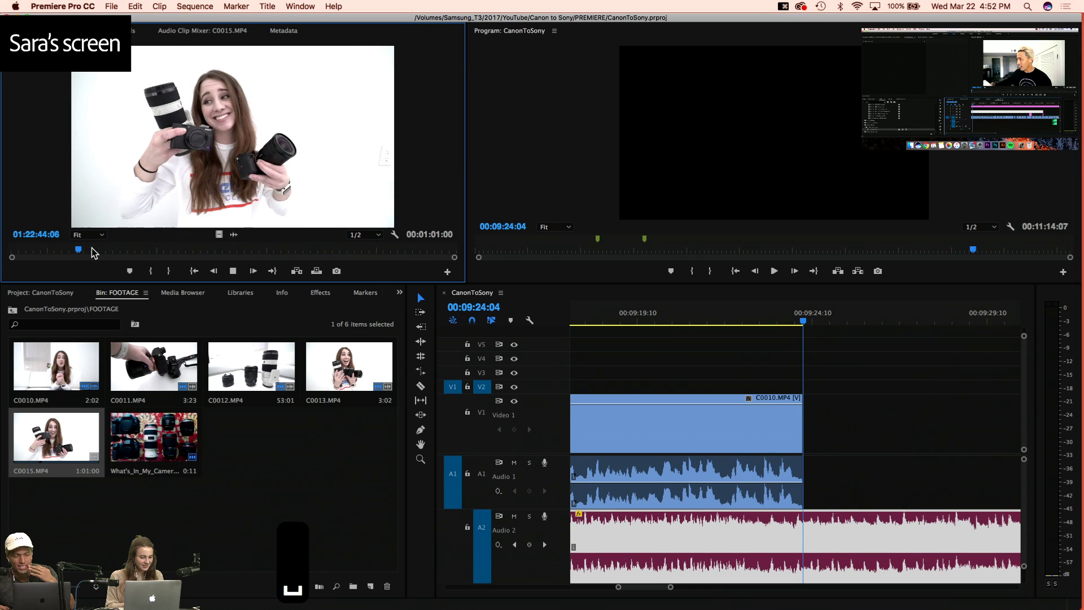
key("f")
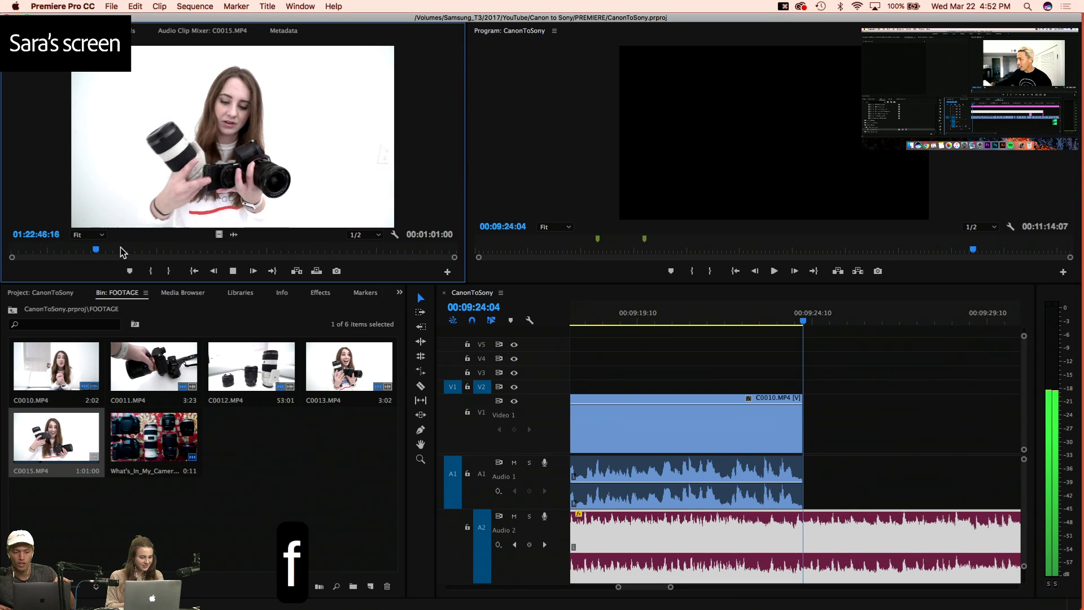
key("f")
key("d")
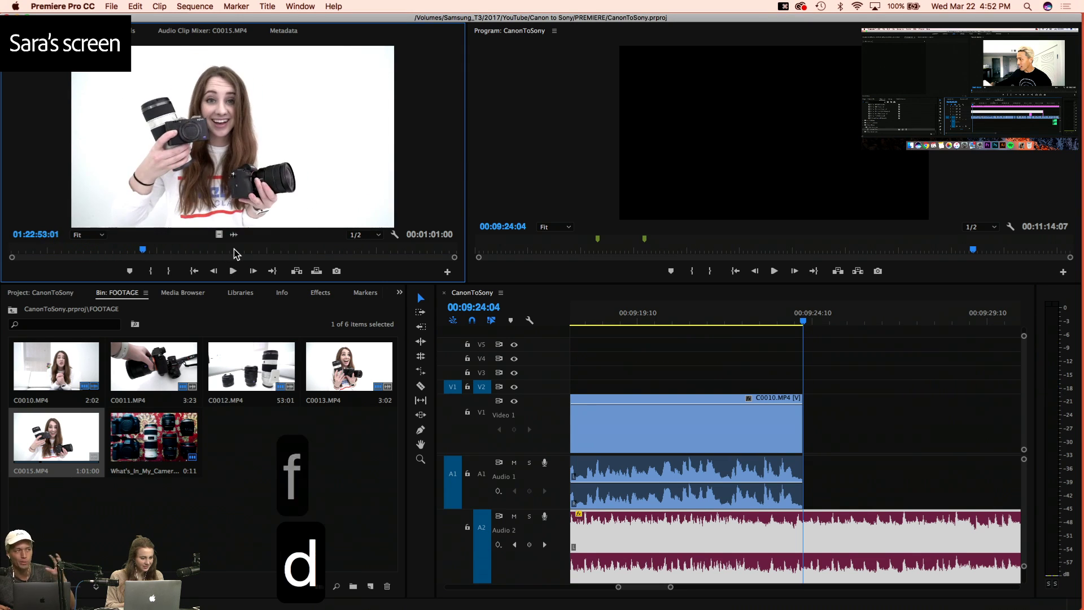
key("e")
Preview C0015.MP4 further, skip ahead and mark a new In point near 01:23:26
key("f")
key("f")
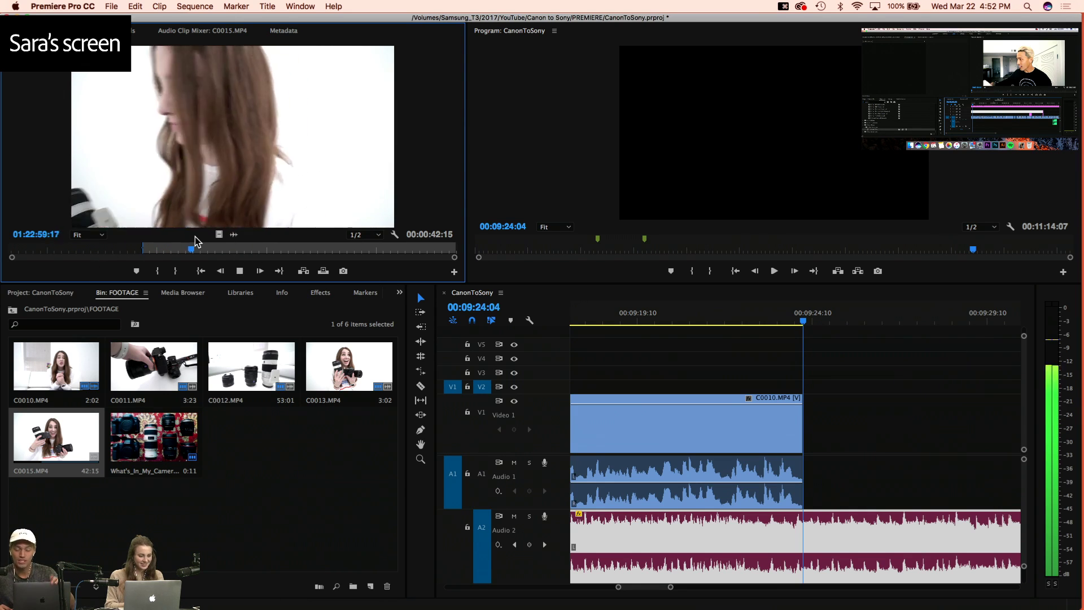
key("d")
left_click_drag(209, 249, 392, 259)
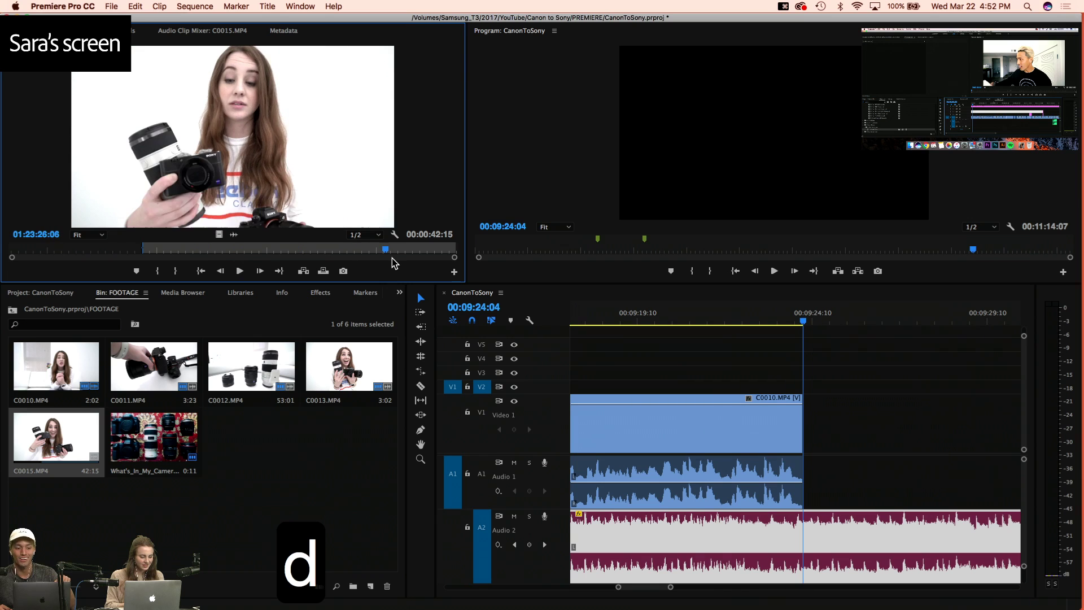
key("e")
Play the closing part of C0015.MP4 and reset the In point to the clip's beginning
key("f")
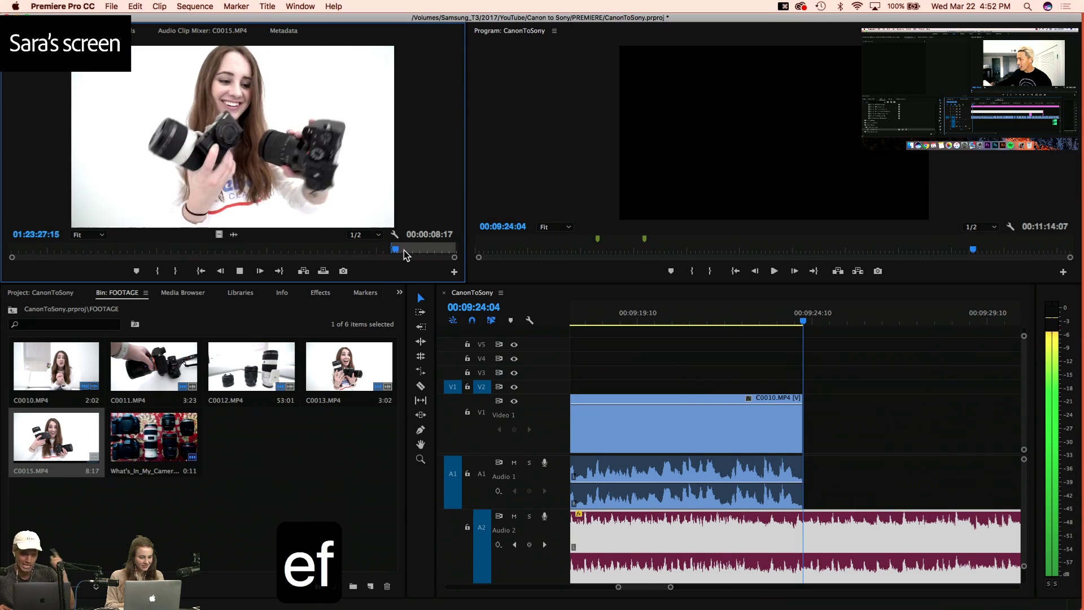
key("f")
key("d")
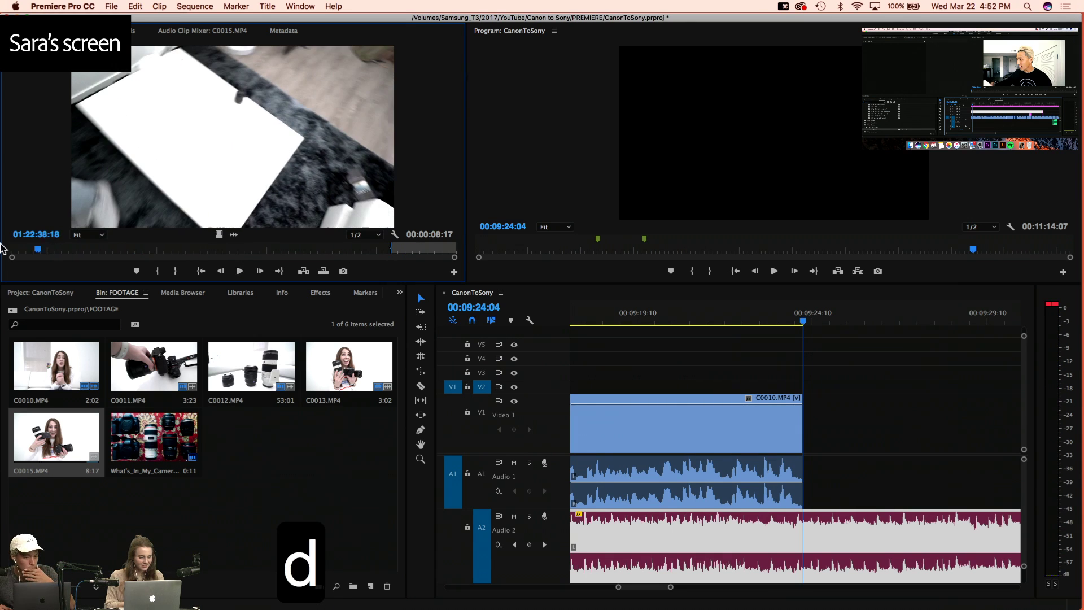
key("e")
Replay the opening of C0015.MP4 and return its playhead to 01:22:36:20
key("f")
key("f")
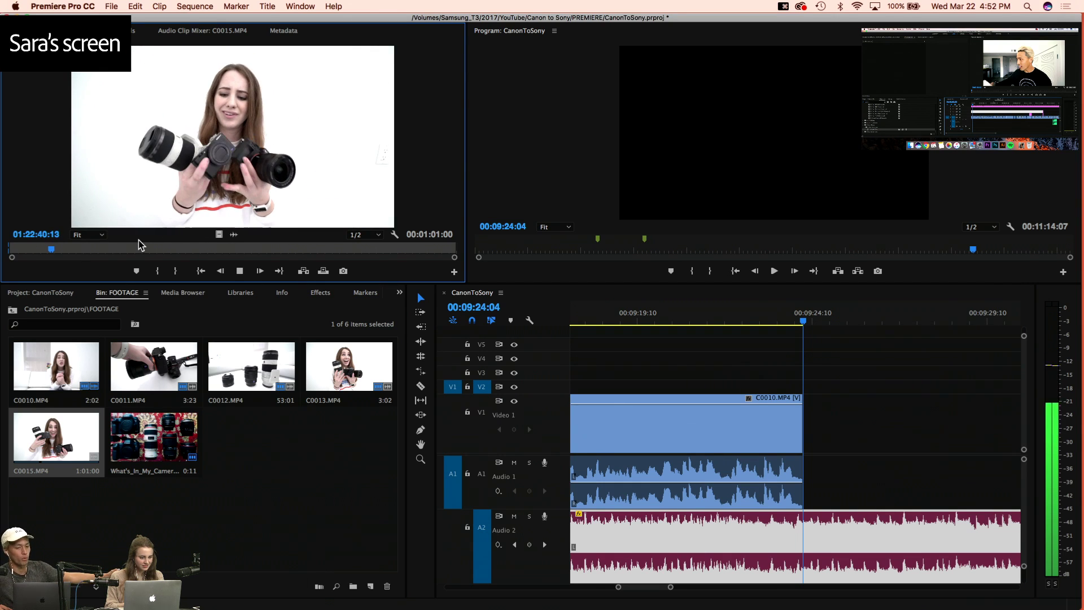
key("d")
left_click_drag(50, 245, 25, 253)
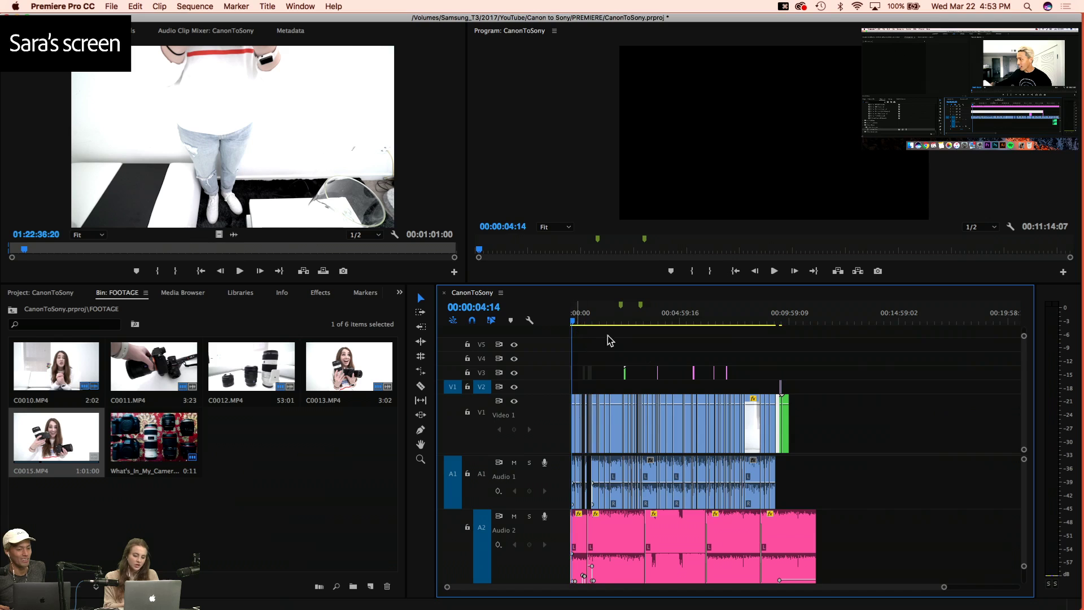
Return the sequence playhead to 00:00:00:00 and look over the opening edit and the whole timeline
key("4")
key("4")
key("4")
key("4")
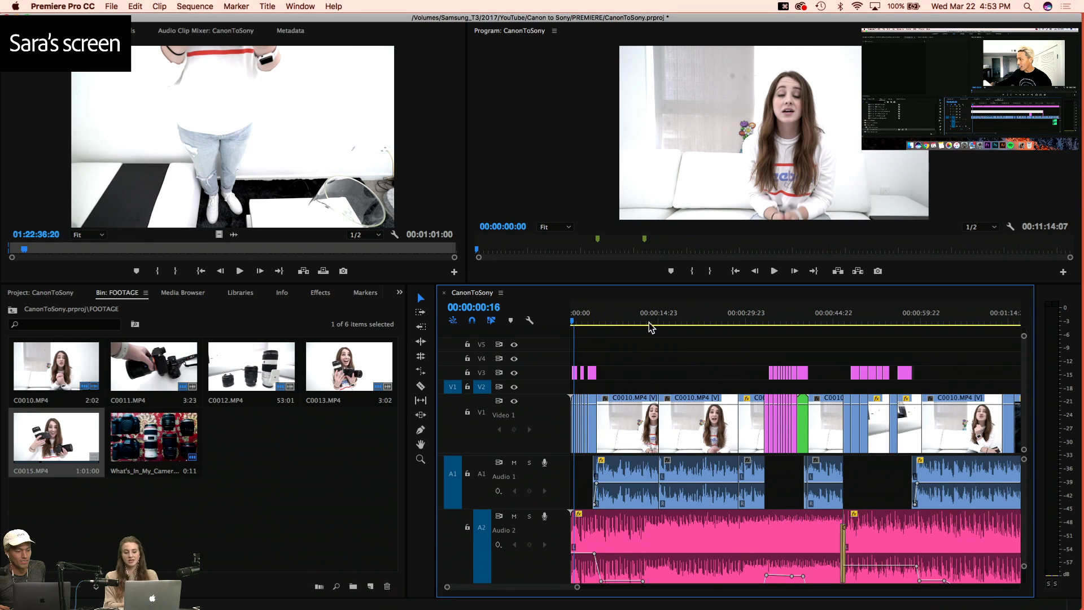
left_click_drag(576, 319, 563, 328)
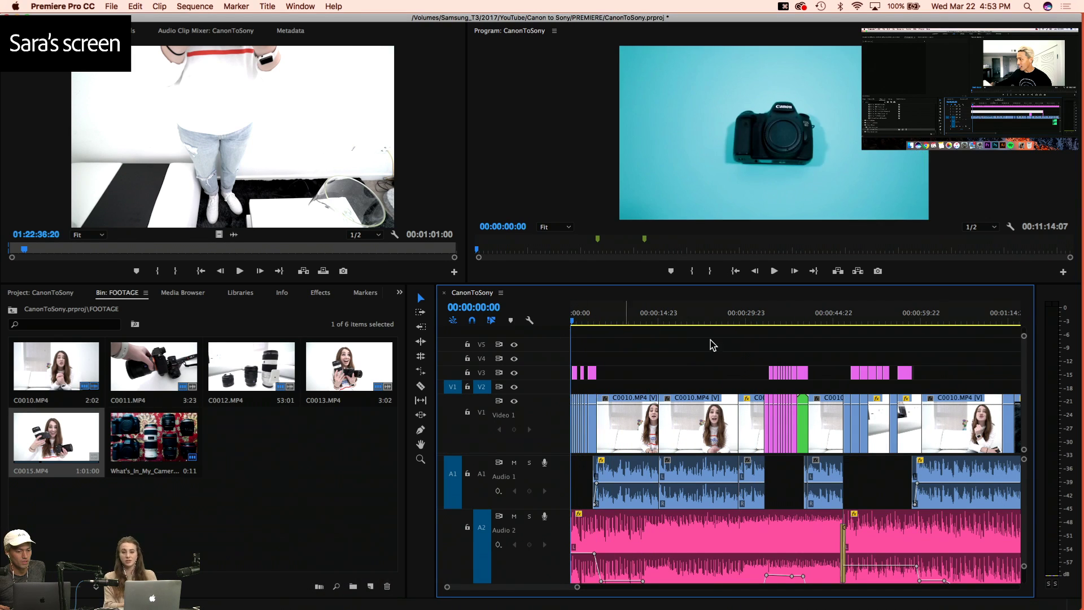
key("3")
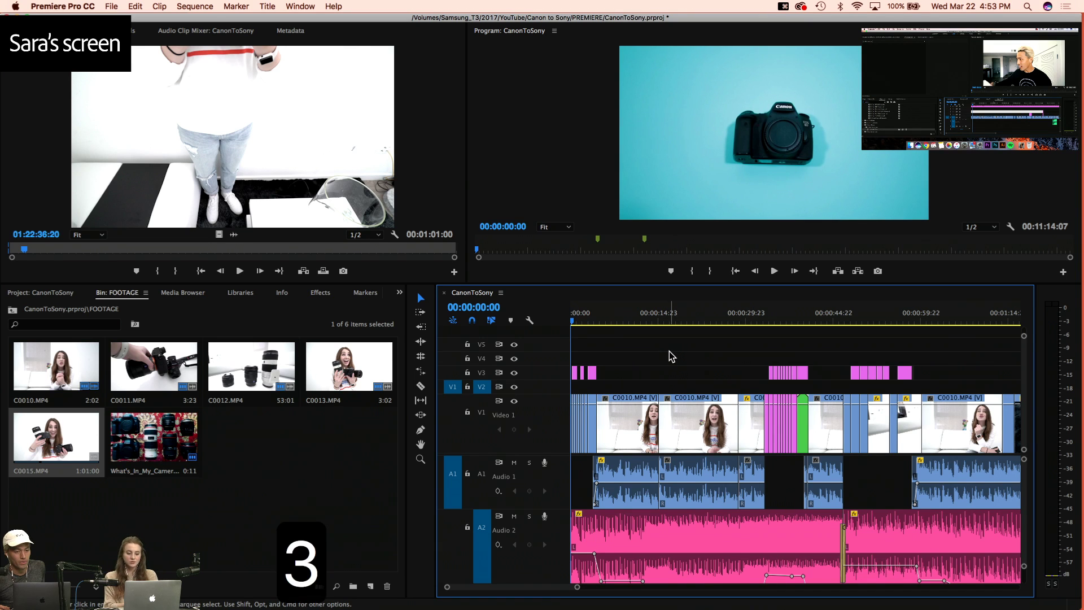
key("3")
key("3")
key("3")
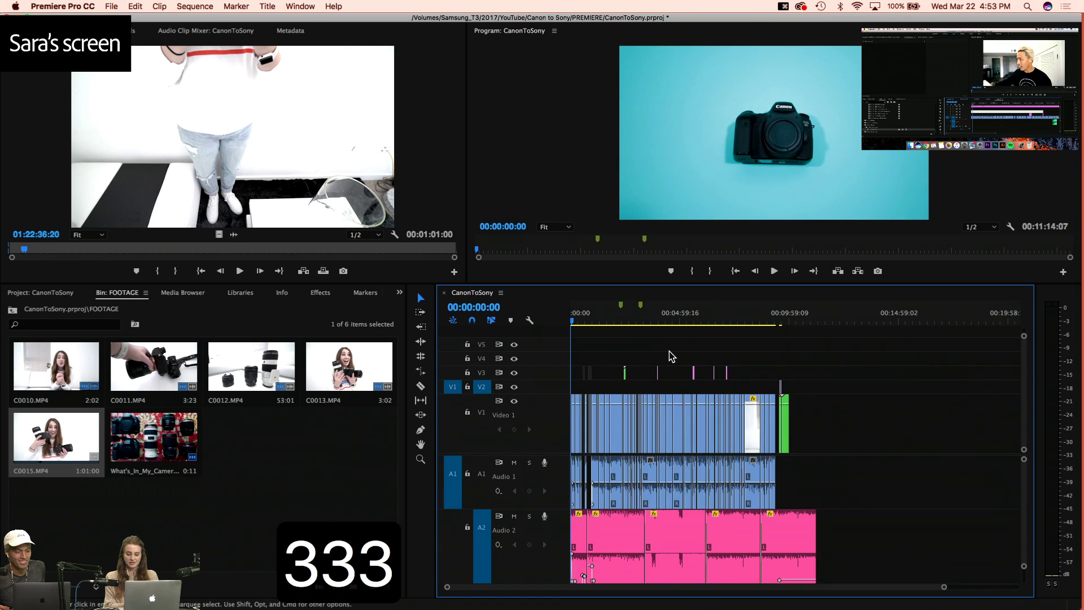
Fade out the music over the end slate's last seconds with two volume keyframes, placing the second at about 00:09:59:15
key("4")
key("4")
key("4")
key("4")
key("4")
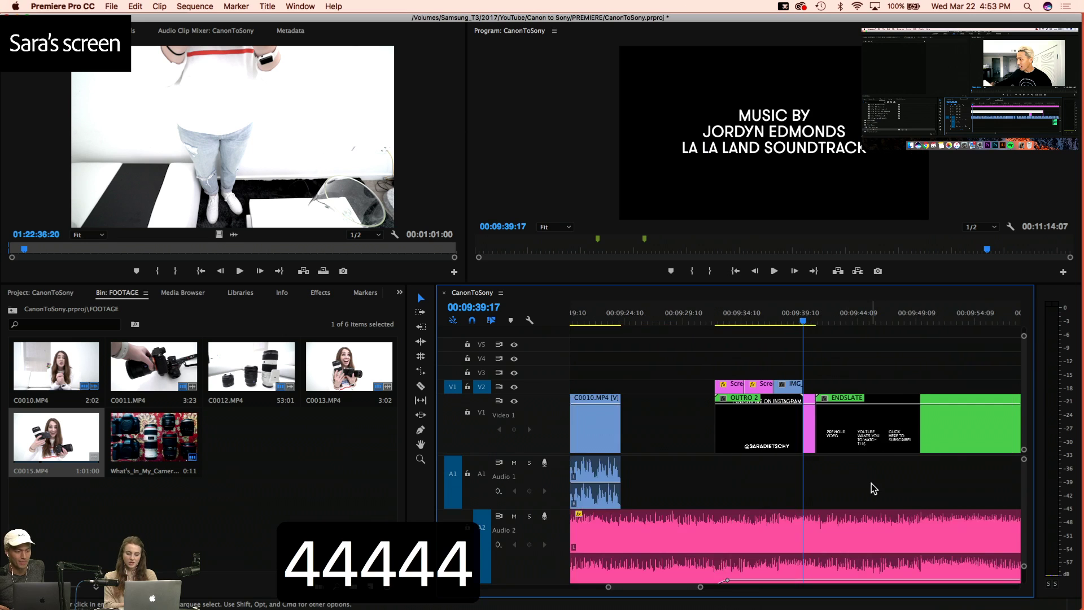
left_click(747, 547, "super")
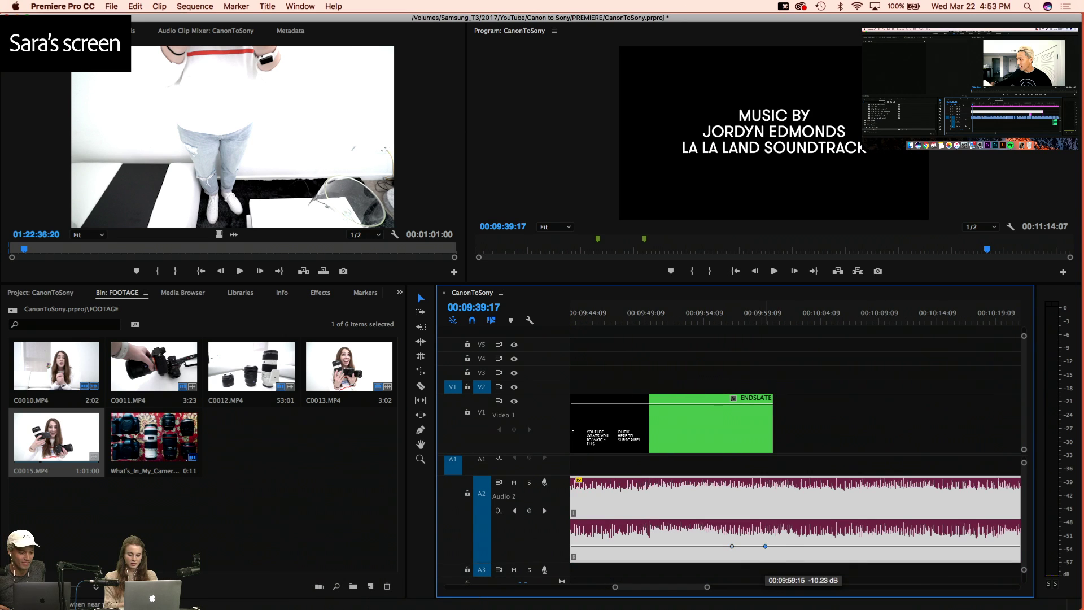
Cut the music where the end slate finishes, delete the excess and save the project
left_click(776, 521)
key("v")
left_click(816, 513)
key("2")
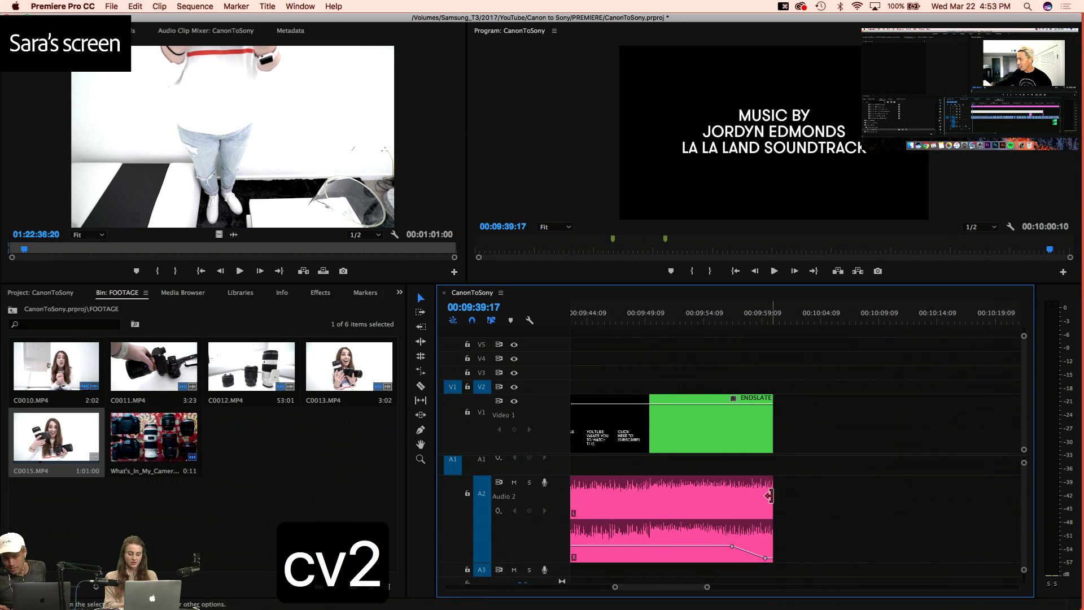
key("3")
key("3")
key("3")
key("super+s")
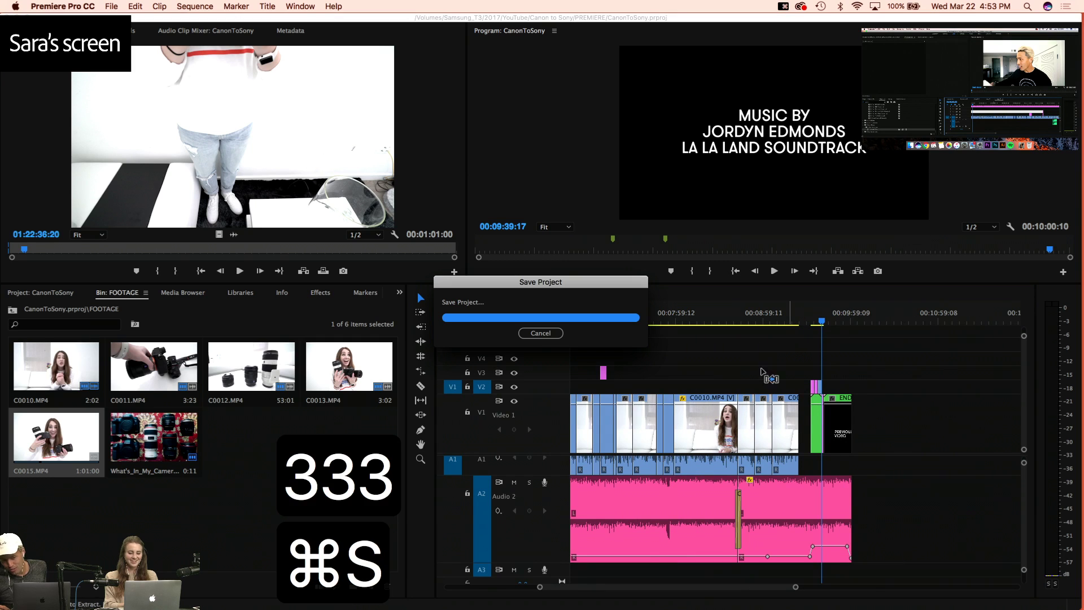
key("3")
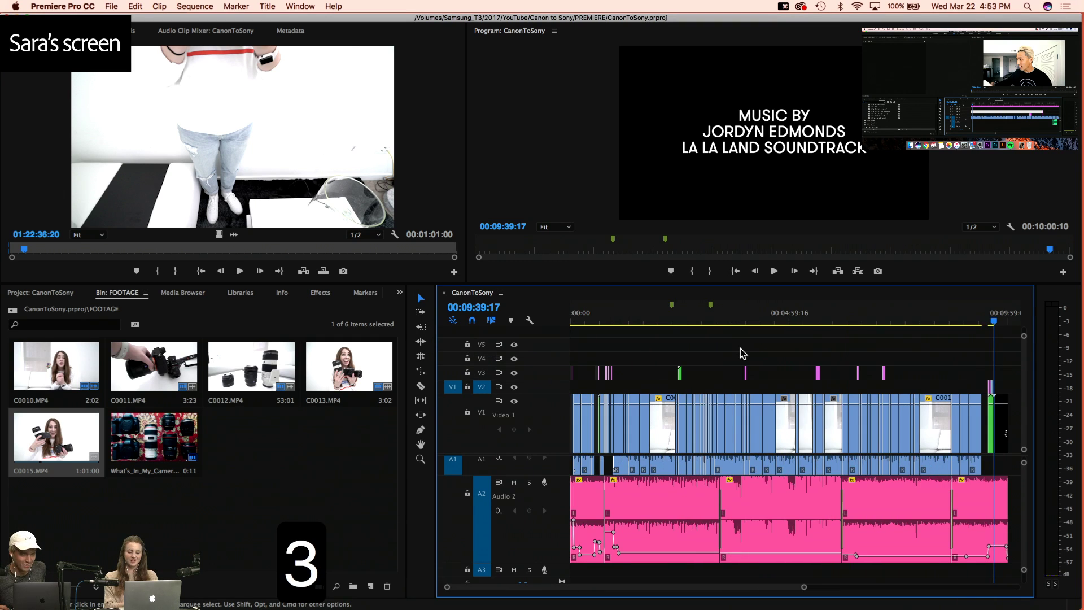
Examine the edit up close from the opening titles through the first few minutes of b-roll, titles and music
scroll(721, 477, "up", 2)
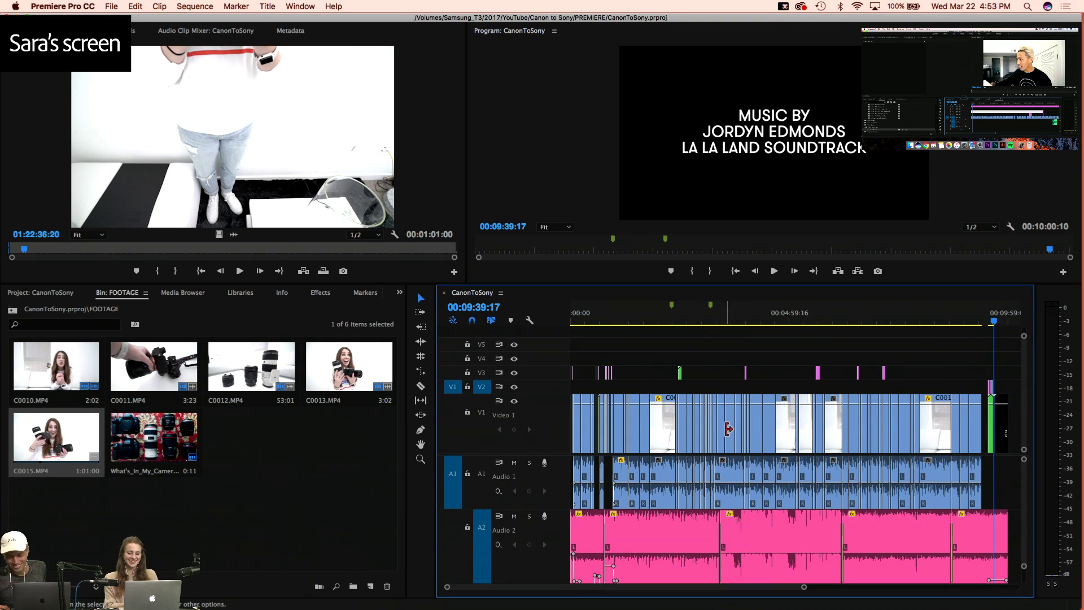
key("4")
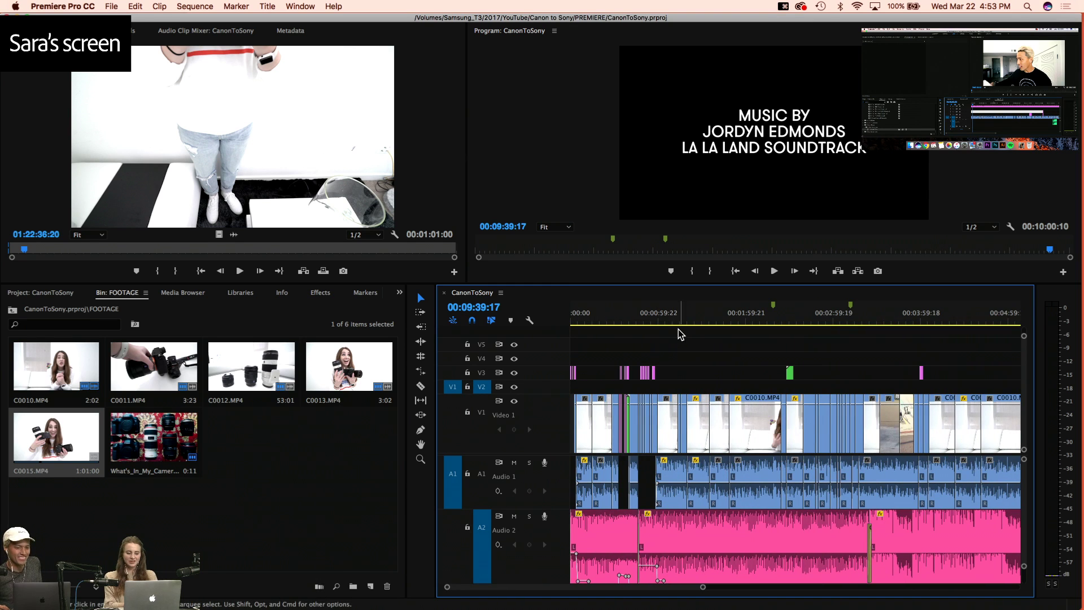
left_click(579, 320)
key("4")
key("4")
key("4")
key("4")
key("4")
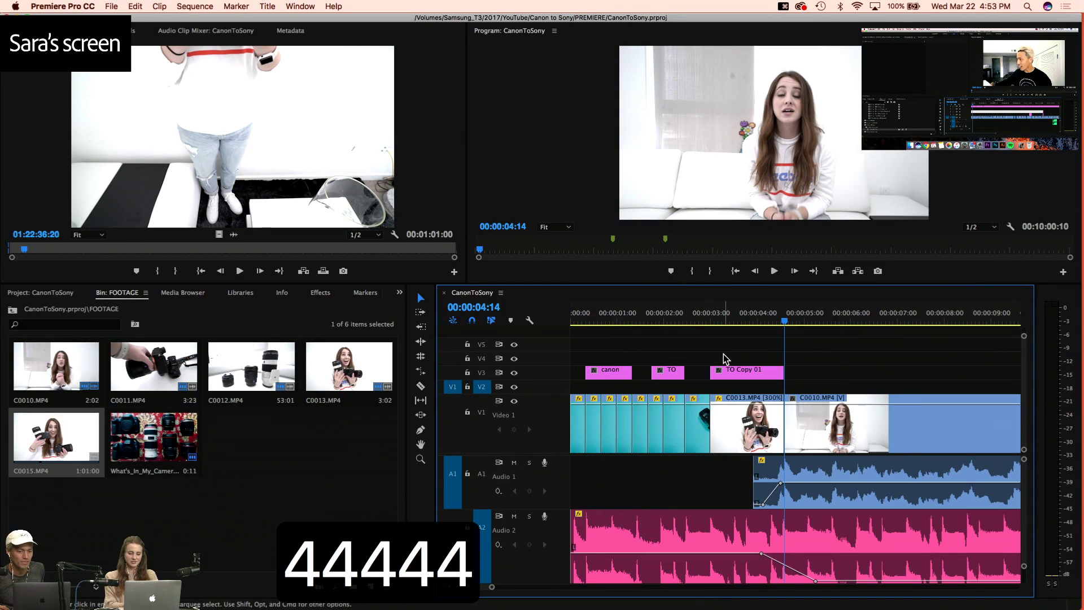
scroll(724, 354, "right", 5)
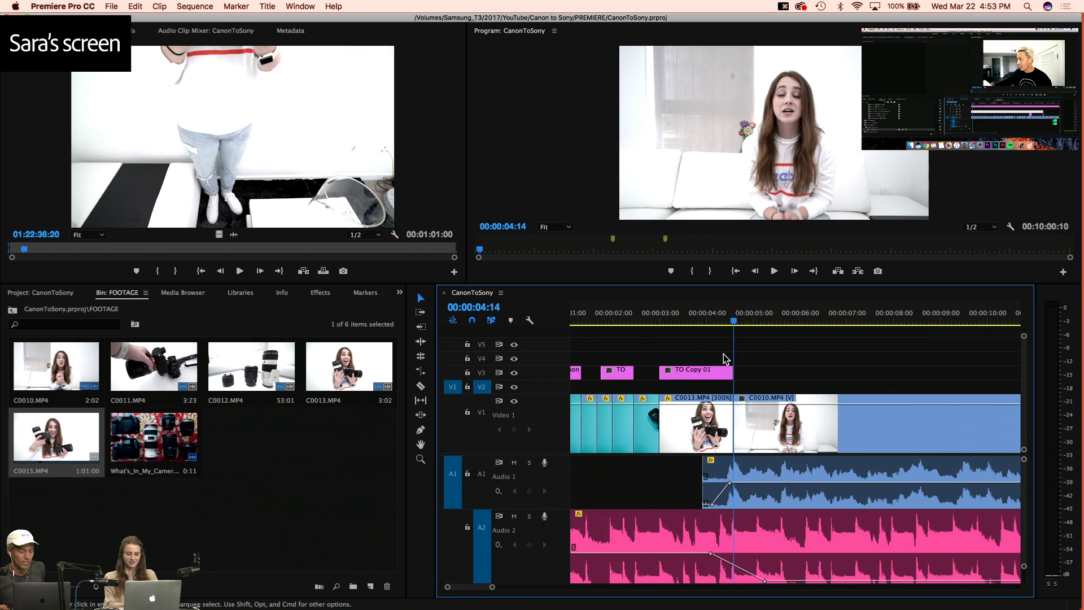
scroll(737, 354, "right", 20)
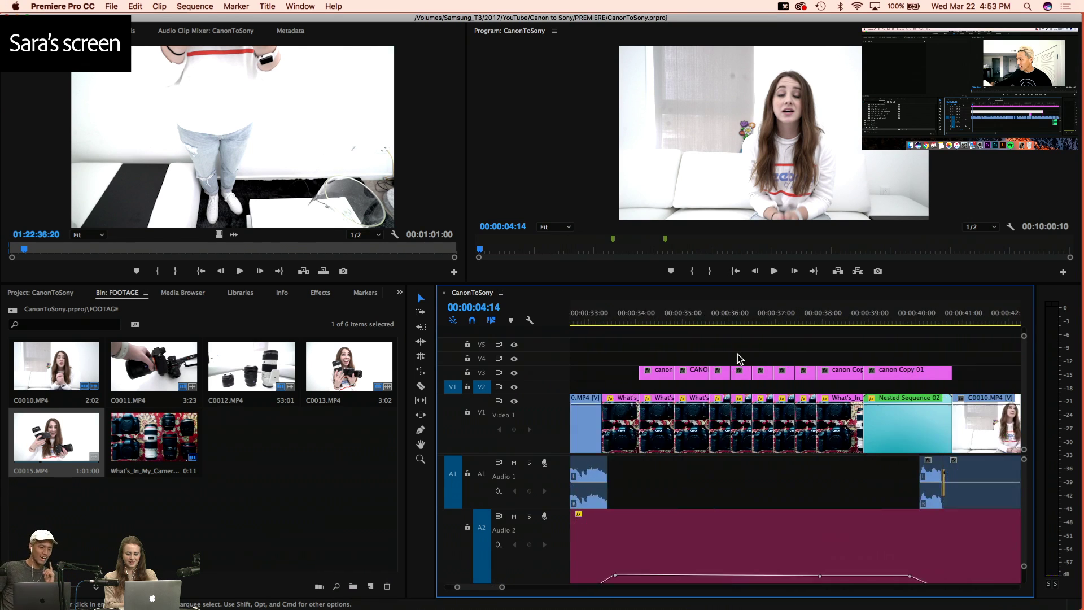
scroll(738, 354, "right", 20)
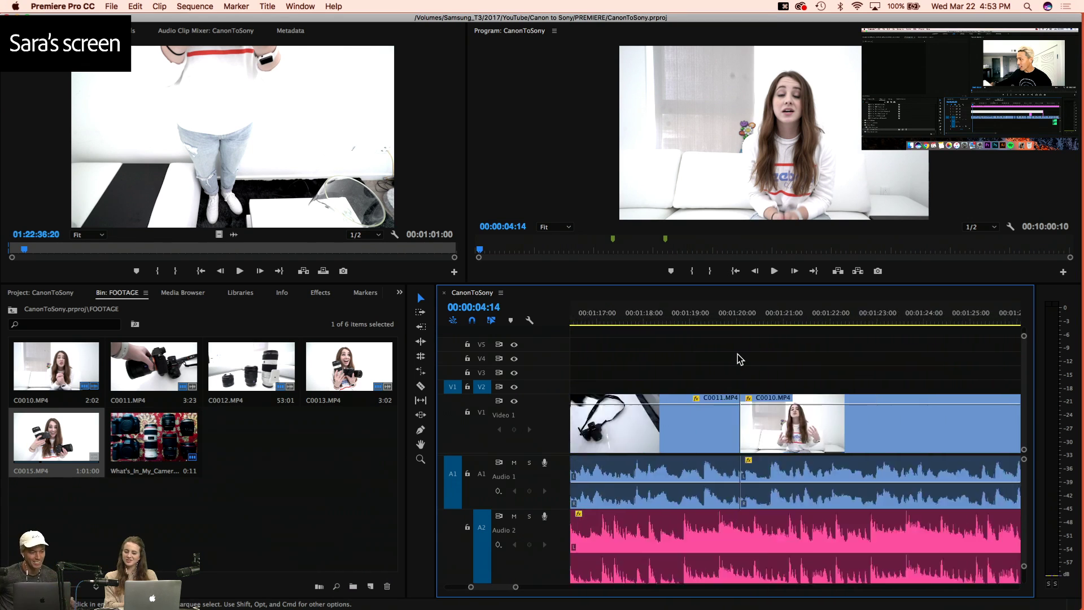
scroll(738, 354, "right", 20)
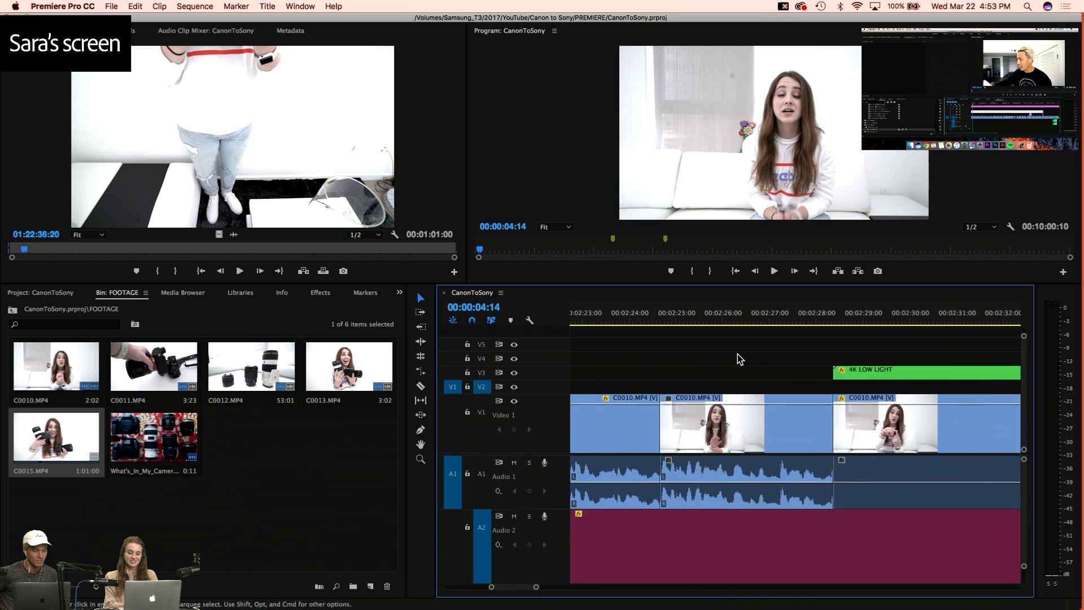
scroll(738, 354, "right", 20)
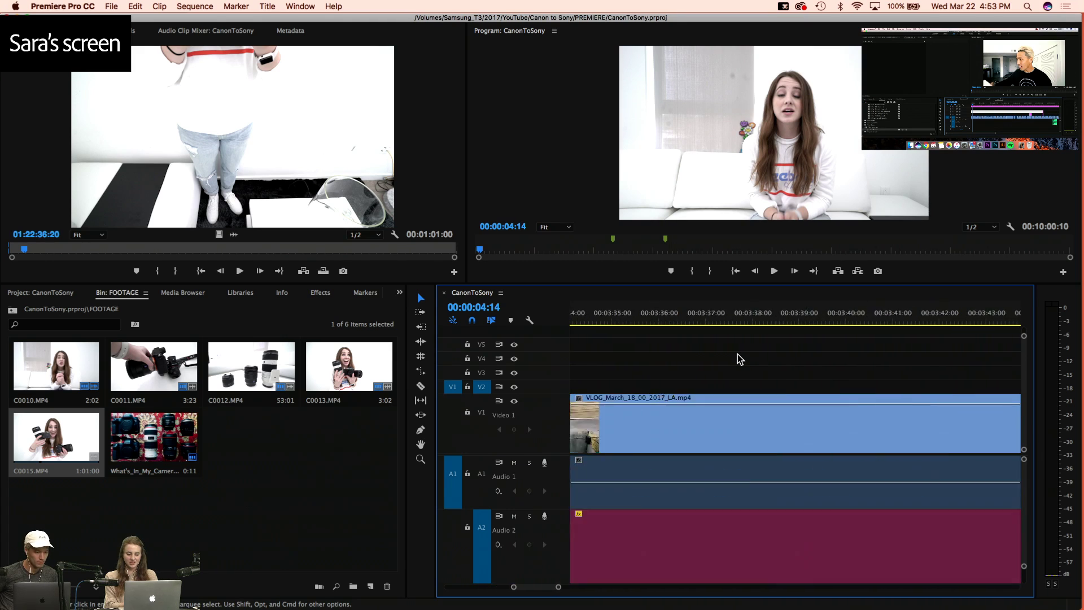
Look over the whole timeline at once and check the closing section of the sequence around 00:09:06:05
key("minus")
key("minus")
key("minus")
key("minus")
key("minus")
key("minus")
key("minus")
key("minus")
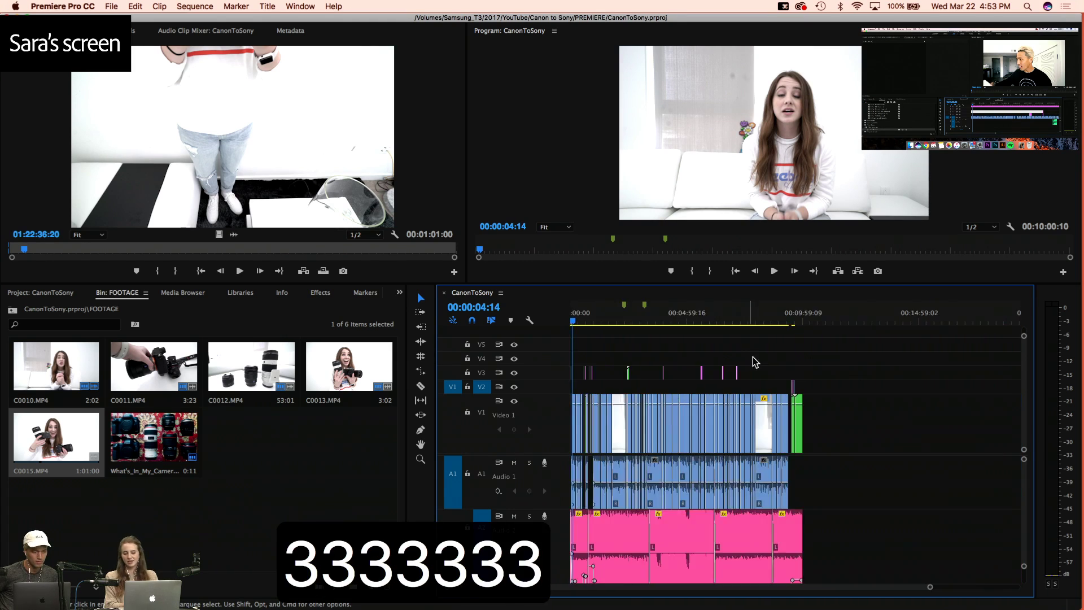
mouse_move(793, 321)
left_mouse_down()
mouse_move(812, 321)
mouse_move(788, 321)
mouse_move(808, 330)
left_mouse_up()
key("equal")
key("equal")
key("equal")
key("minus")
key("minus")
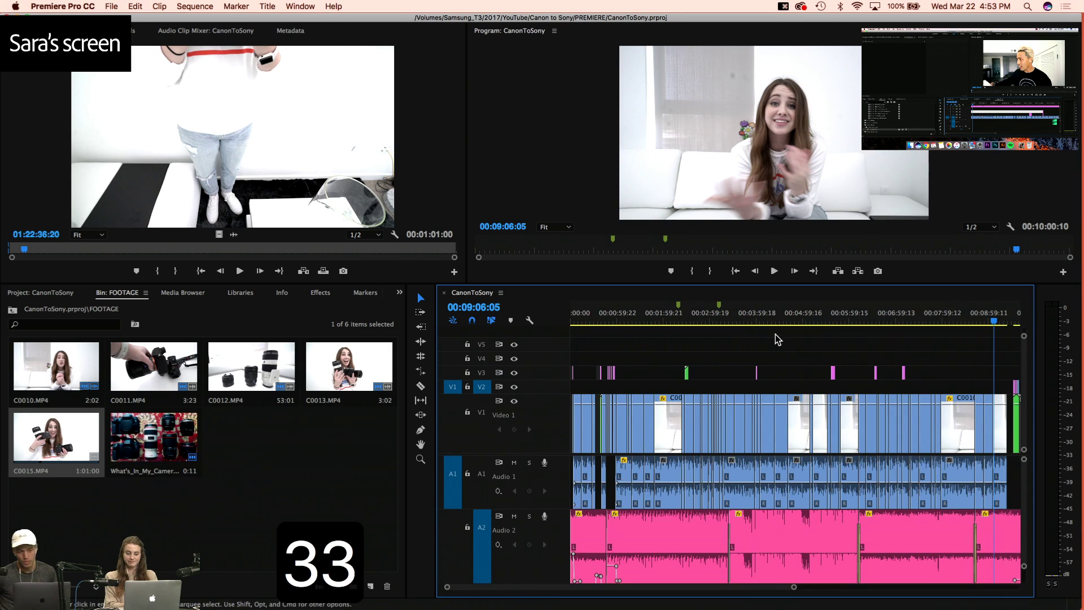
Return the sequence playhead to 00:00:00:00, save the project and bring the opening minute of the edit into view
left_click(753, 320)
key("Home")
key("super+s")
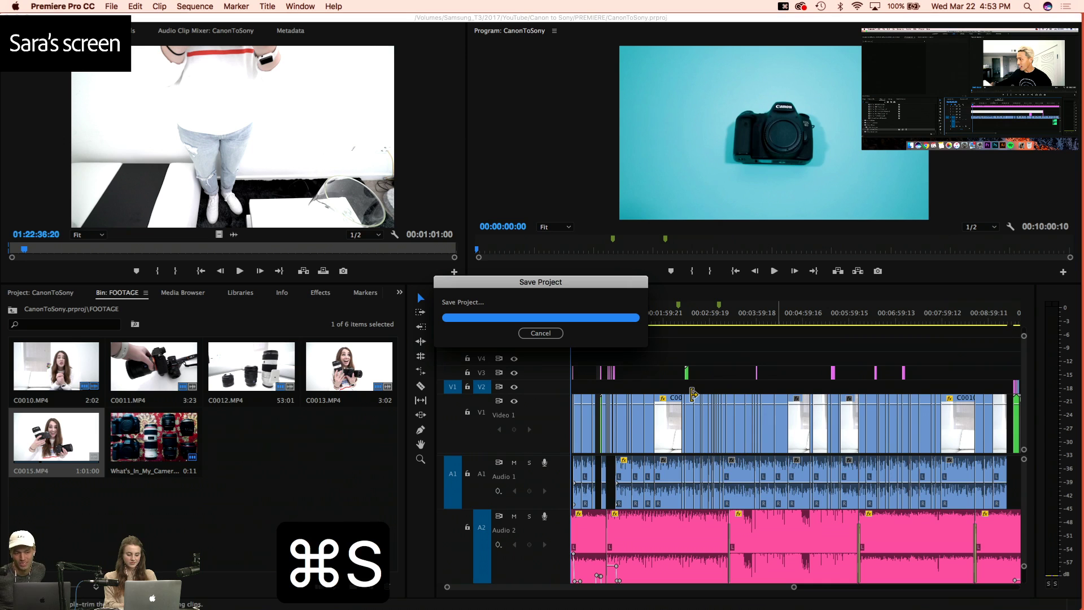
key("equal")
key("equal")
key("equal")
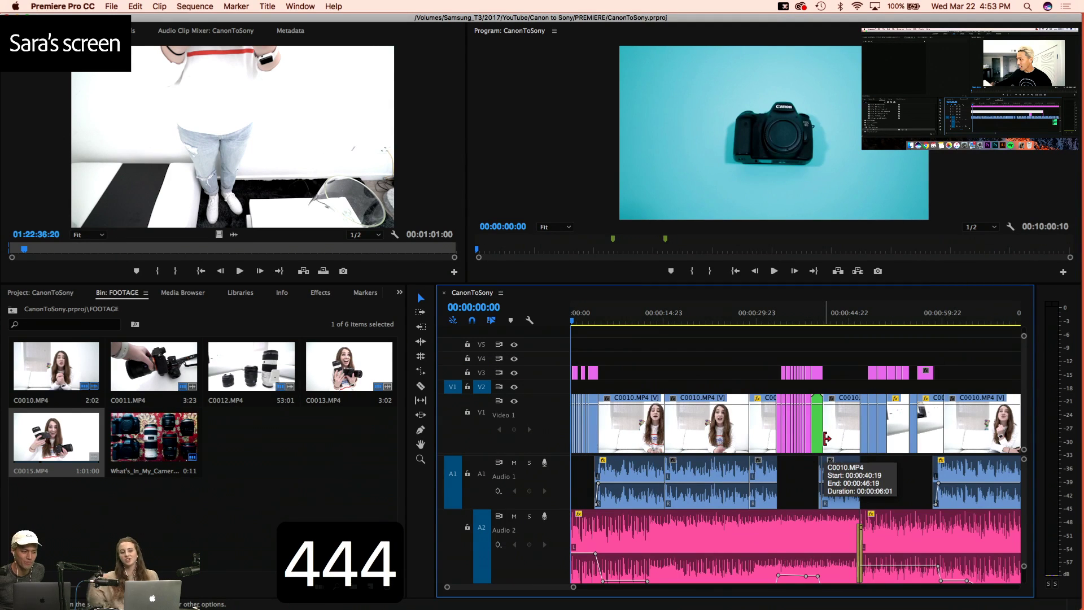